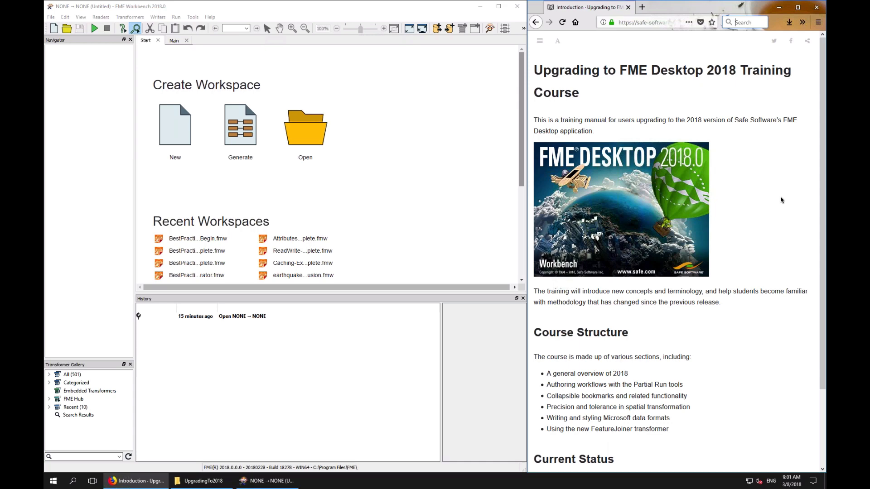
# Read the training manual's introduction page and advance to the next section
pyautogui.scroll(-3, 780, 199)
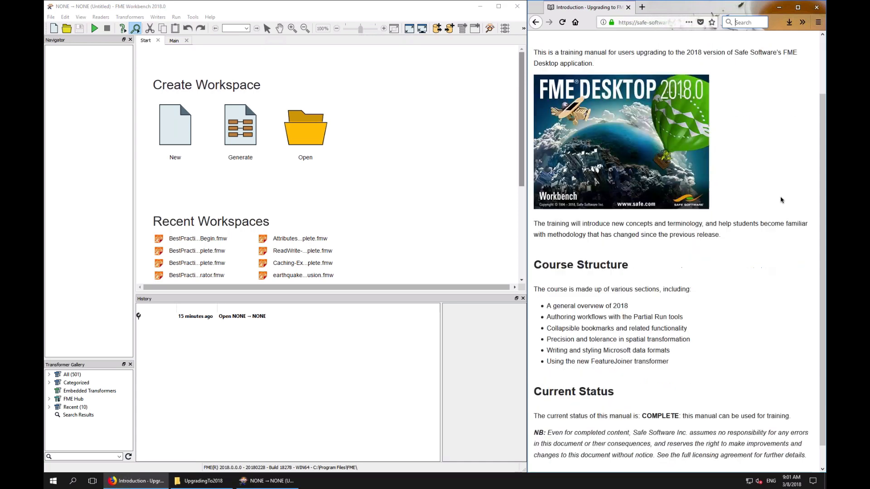
pyautogui.scroll(-1, 780, 199)
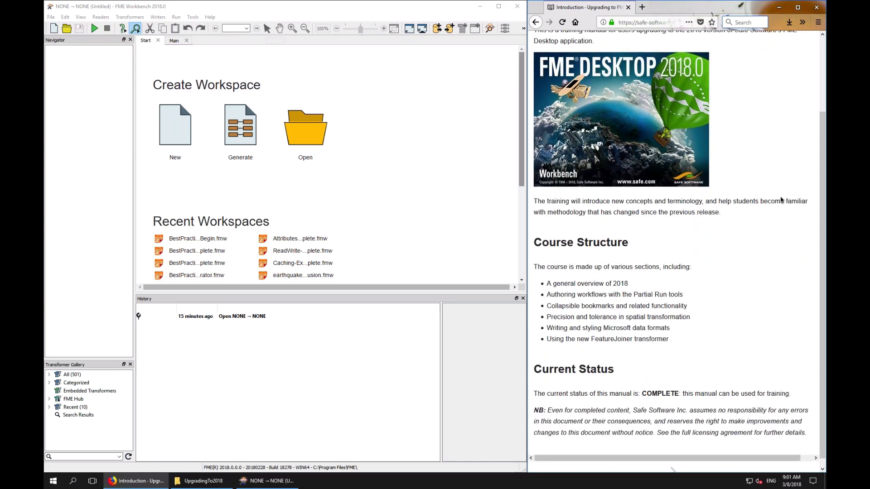
pyautogui.scroll(1, 780, 200)
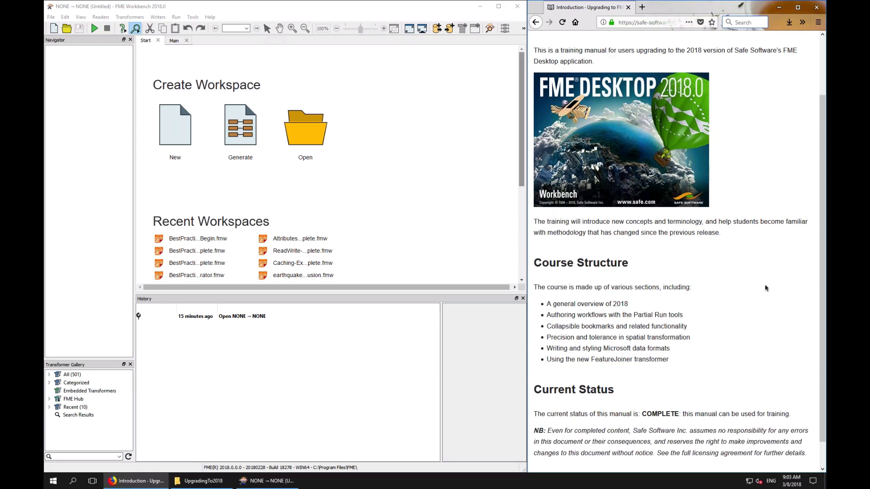
pyautogui.scroll(-1, 765, 288)
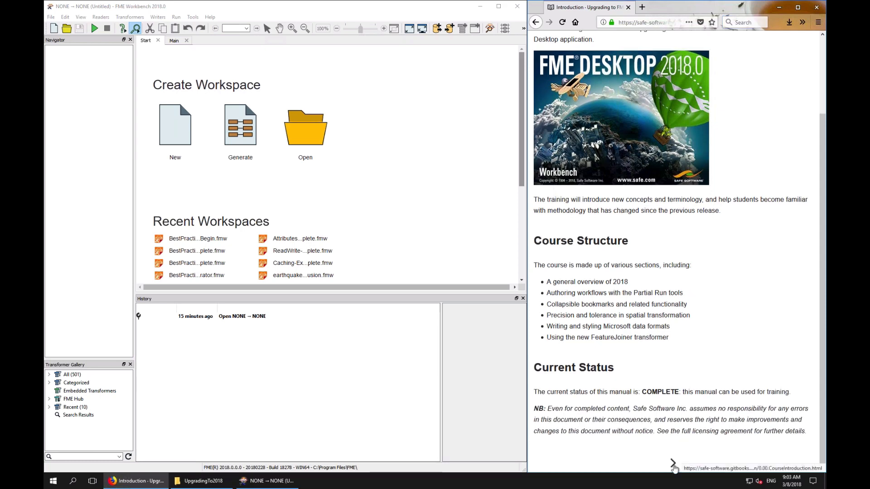
pyautogui.click(673, 465)
pyautogui.scroll(-20, 683, 428)
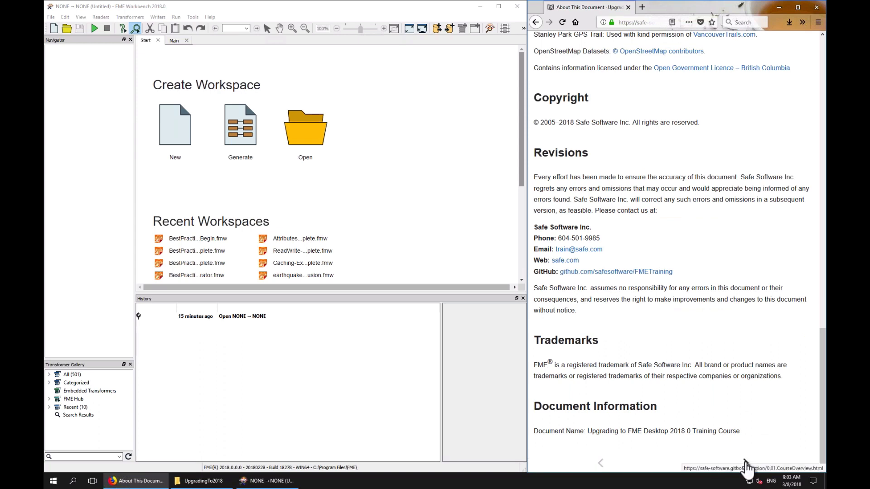
# Step through the course overview, course resources and 2018 overview pages of the manual
pyautogui.click(745, 461)
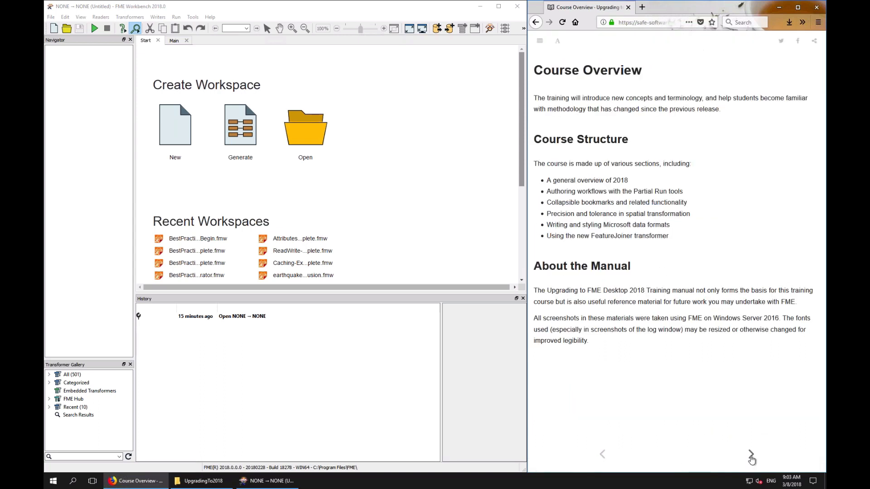
pyautogui.click(751, 459)
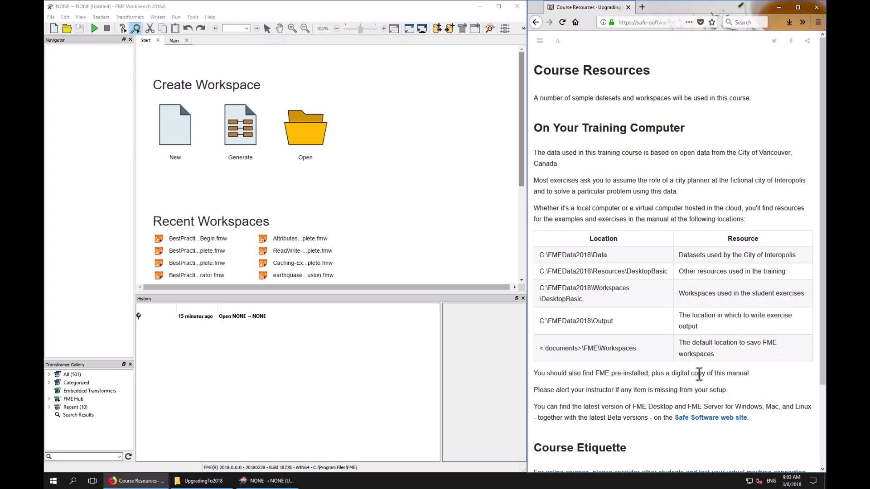
pyautogui.scroll(-3, 699, 374)
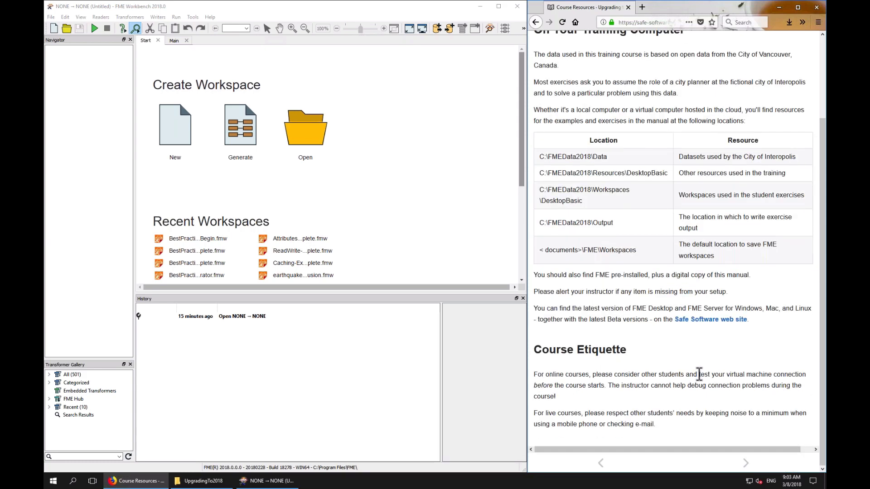
pyautogui.click(747, 465)
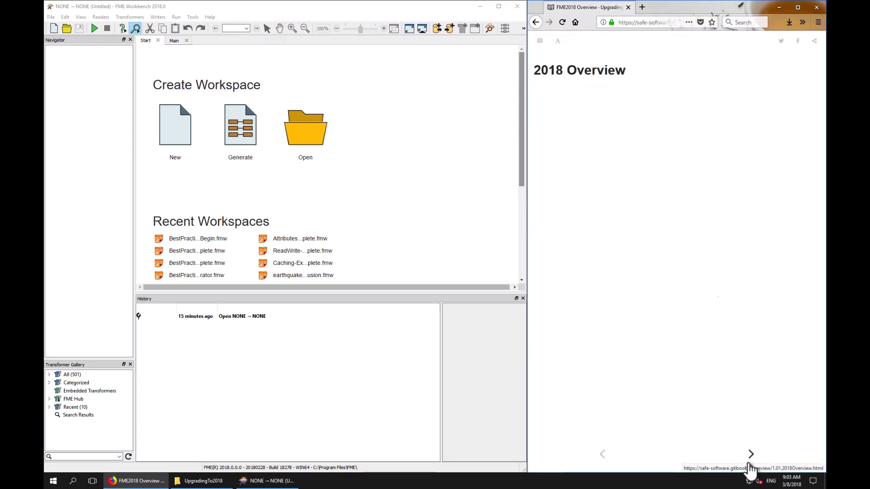
pyautogui.click(752, 458)
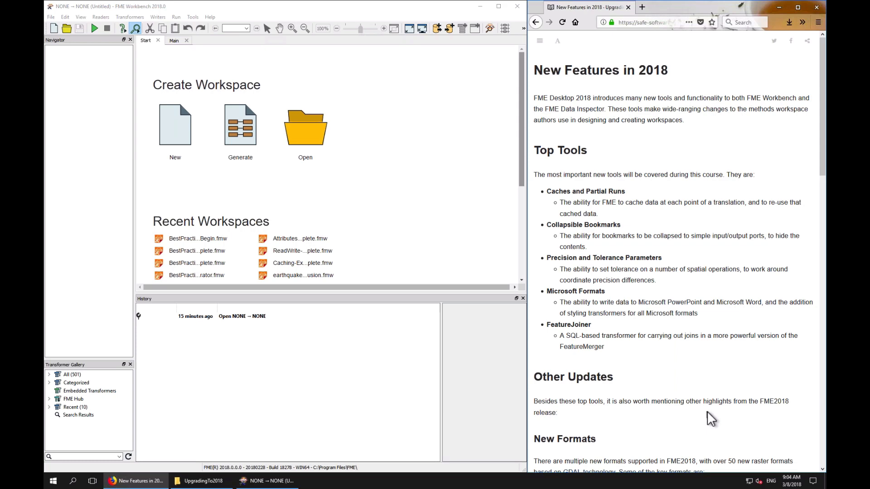
# Read the New Features in 2018 page, including the Workbench Updates section and its illustrations
pyautogui.scroll(-6, 718, 406)
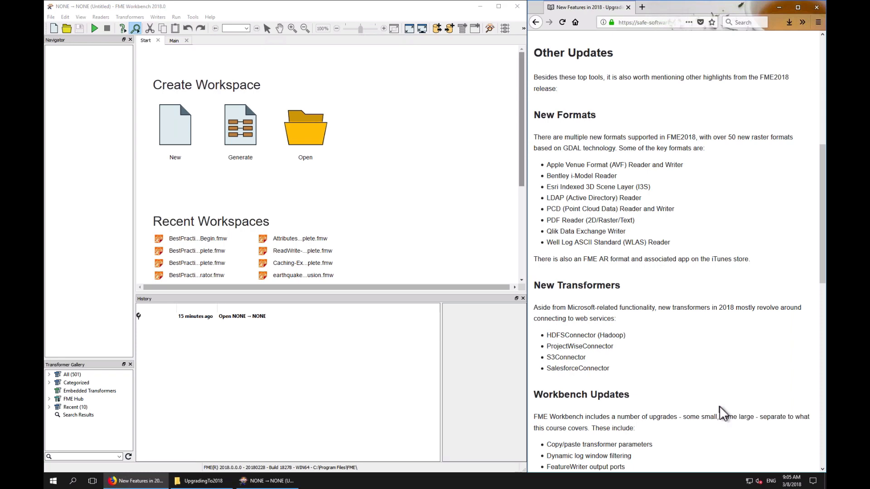
pyautogui.scroll(-5, 714, 403)
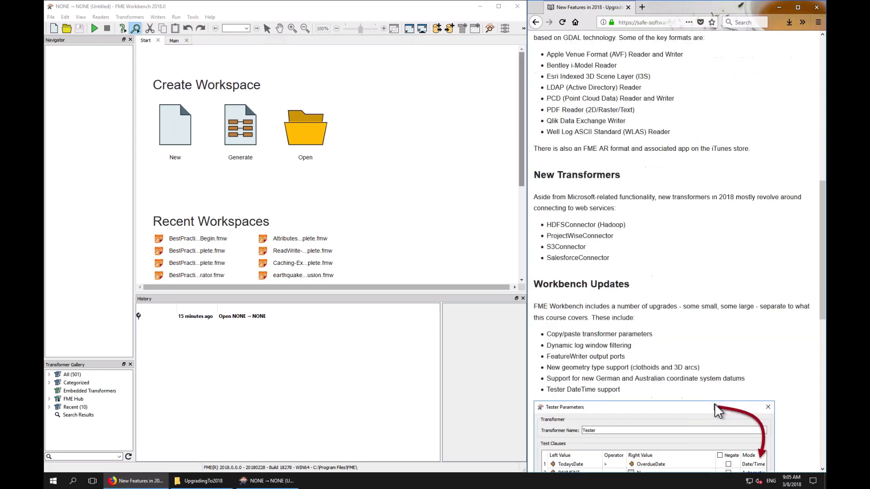
pyautogui.scroll(-3, 715, 410)
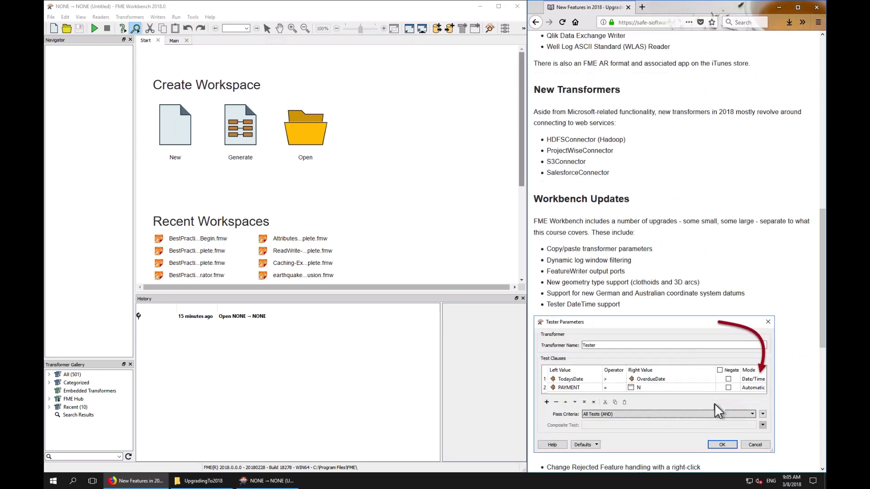
pyautogui.scroll(1, 715, 405)
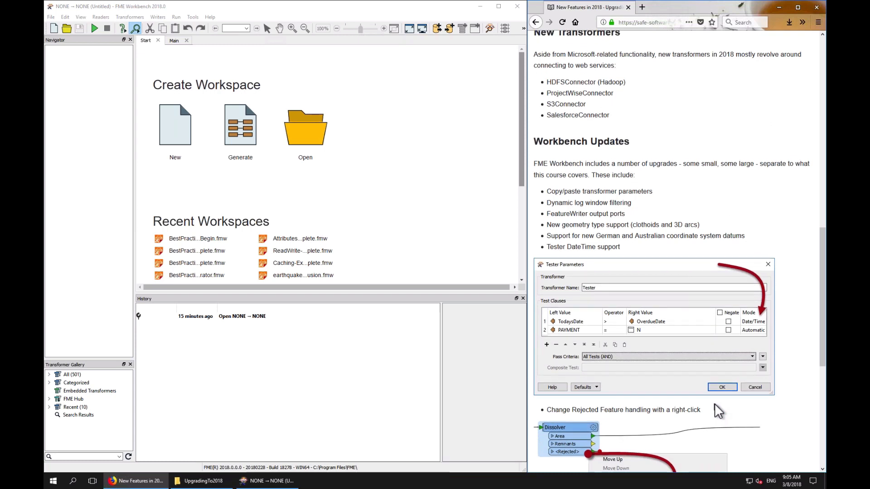
pyautogui.scroll(-2, 714, 404)
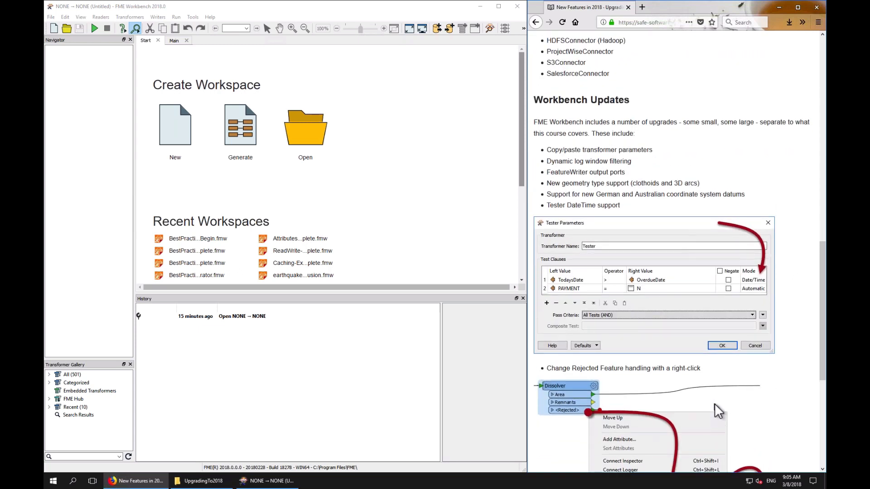
pyautogui.scroll(1, 713, 403)
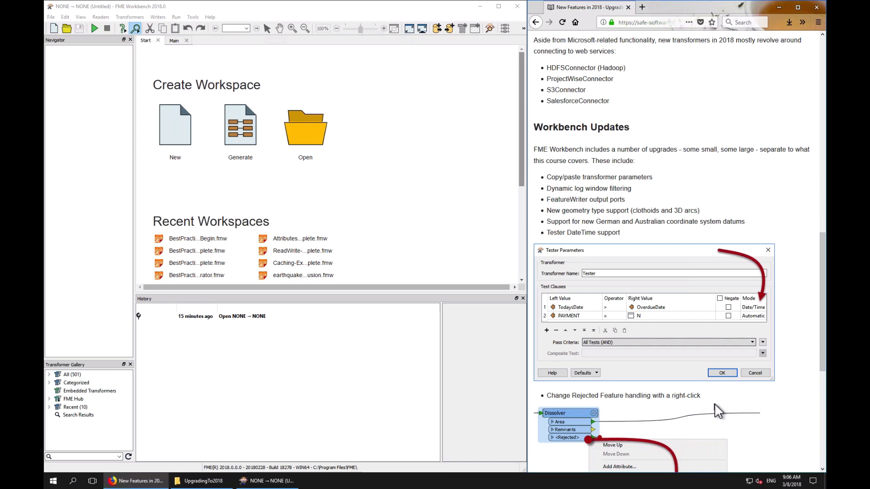
pyautogui.scroll(-3, 708, 405)
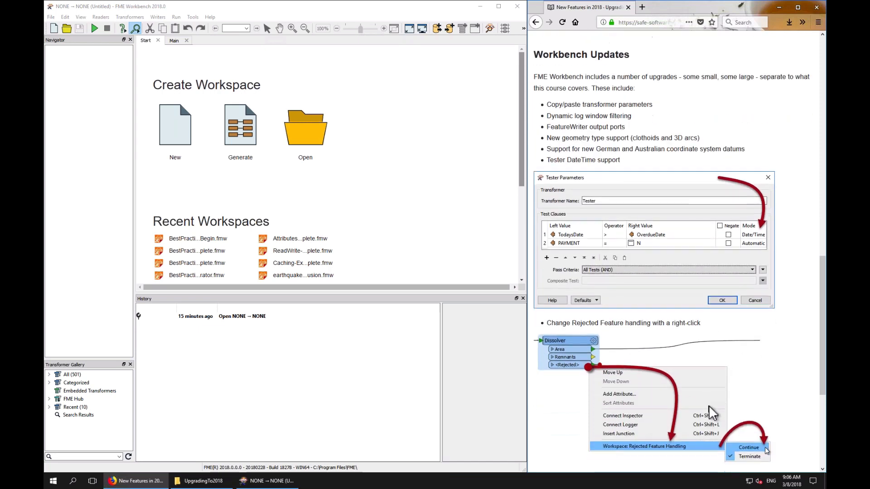
pyautogui.scroll(1, 708, 406)
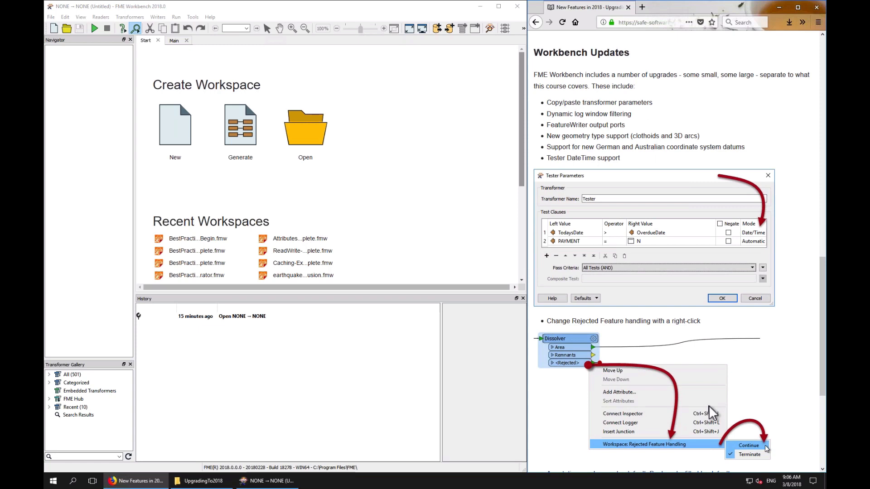
# Open the BestPractice-Ex3-Begin.fmw workspace from the recent workspaces list
pyautogui.click(191, 239)
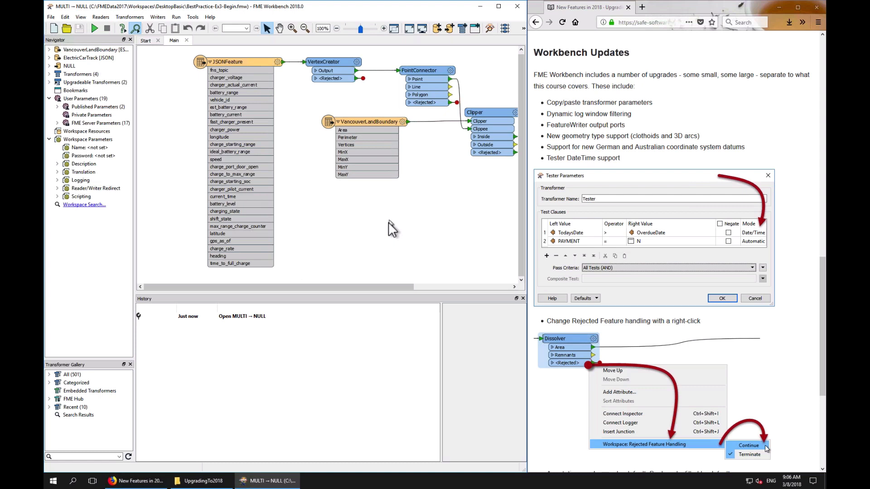
pyautogui.moveTo(325, 286); pyautogui.dragTo(382, 286)
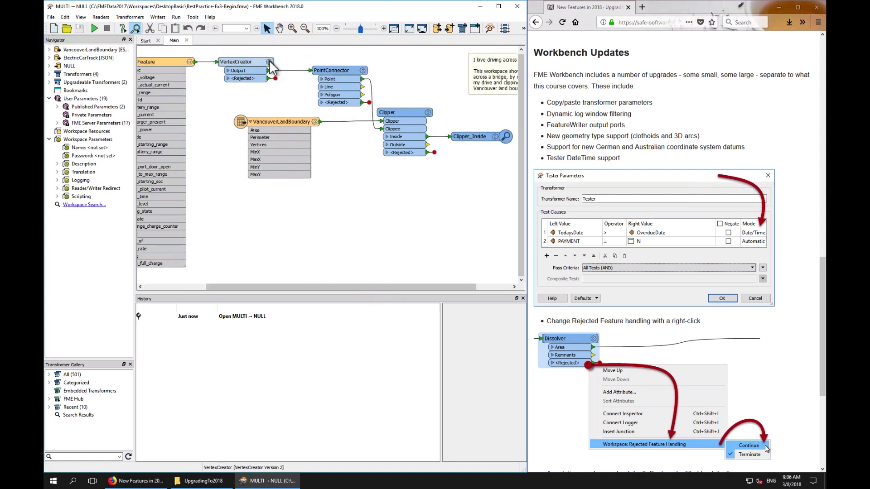
# Insert a Tester transformer on the connection between VancouverLandBoundary and Clipper
pyautogui.click(336, 122)
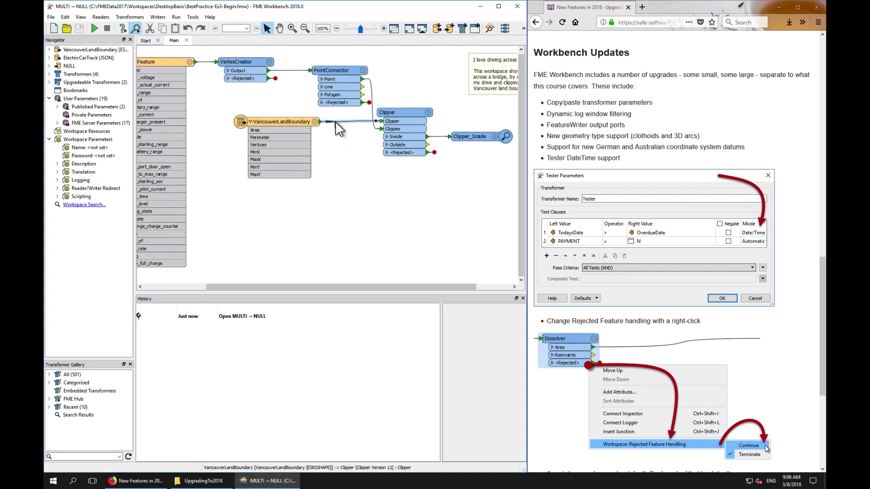
pyautogui.write('tester')
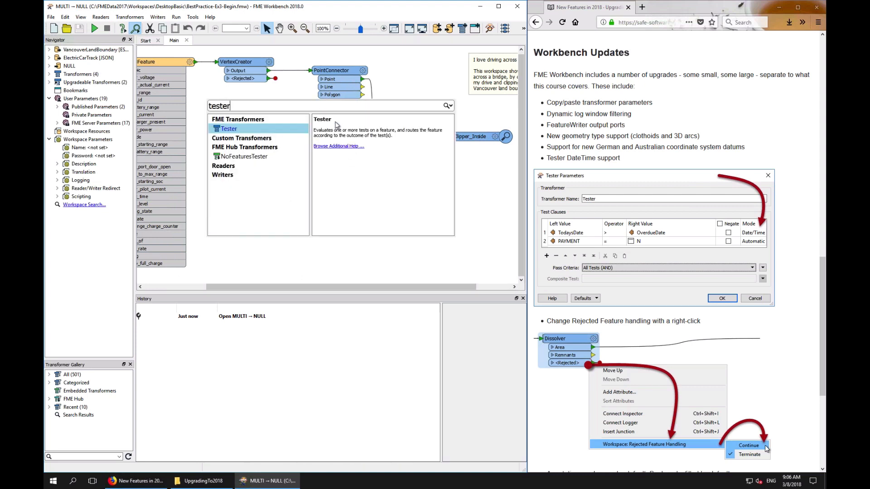
pyautogui.press('Return')
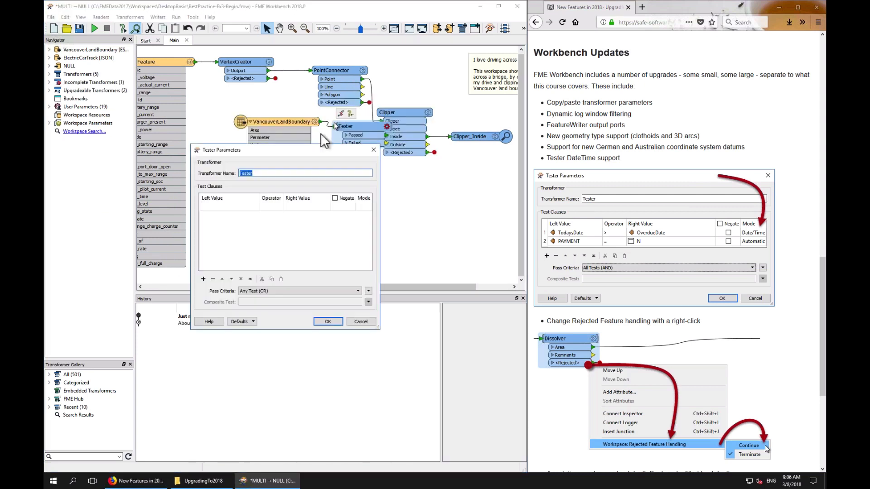
# Define the Tester's test clause as a = 5 and accept the parameters
pyautogui.doubleClick(249, 205)
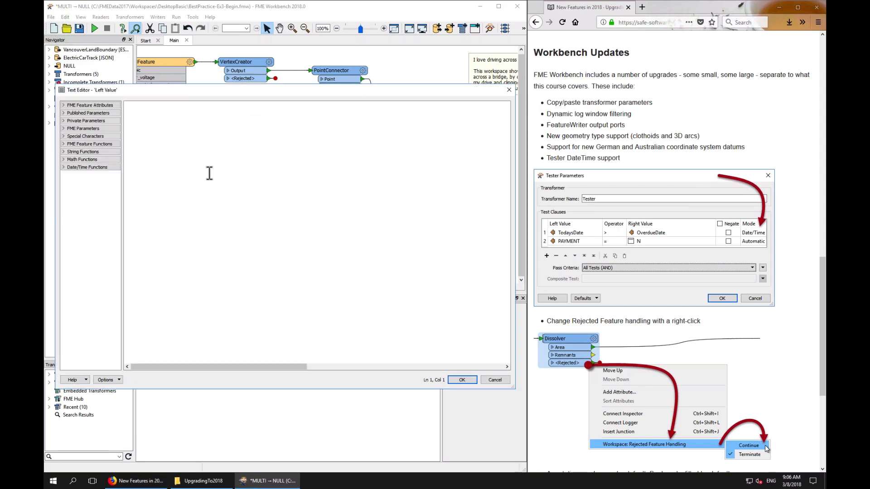
pyautogui.click(494, 380)
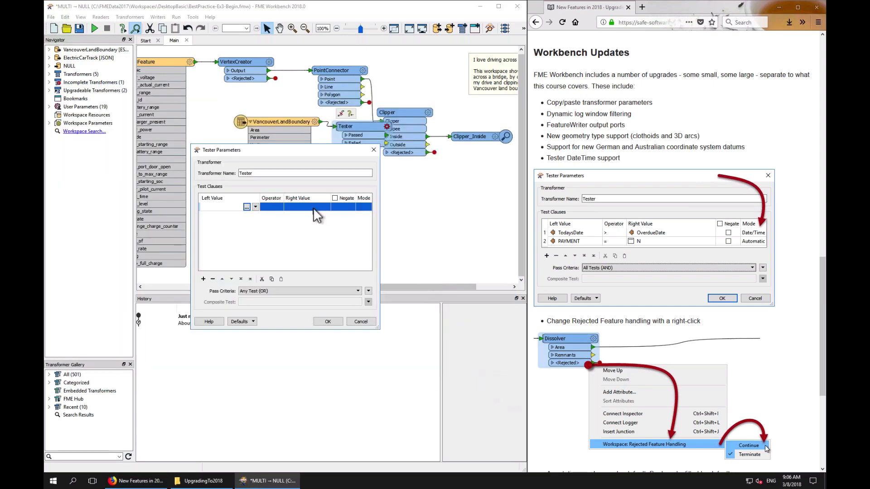
pyautogui.click(231, 209)
pyautogui.write('a')
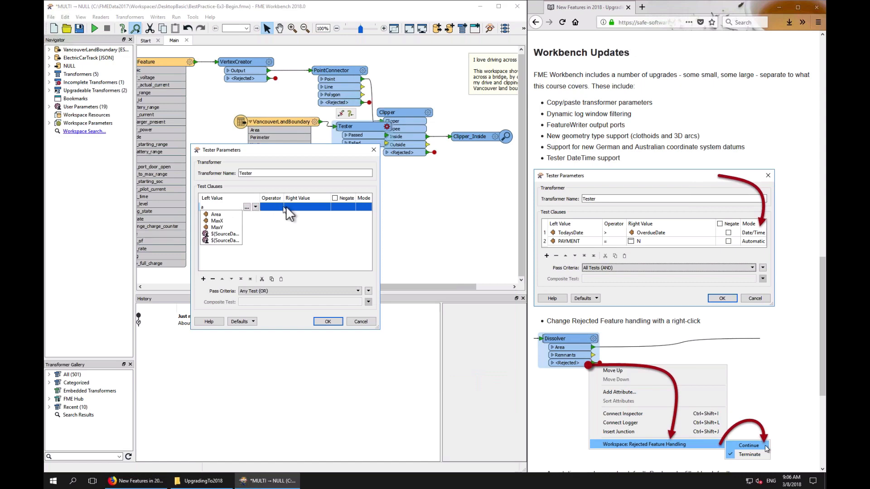
pyautogui.click(295, 208)
pyautogui.click(294, 209)
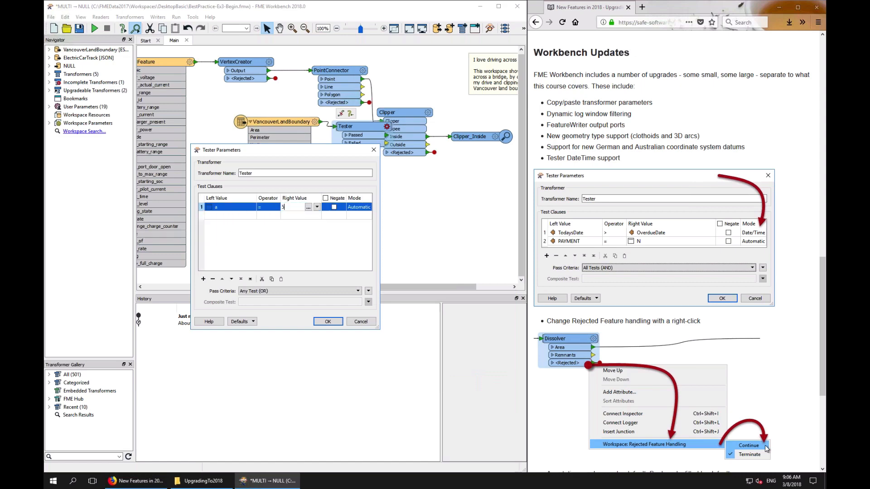
pyautogui.click(327, 321)
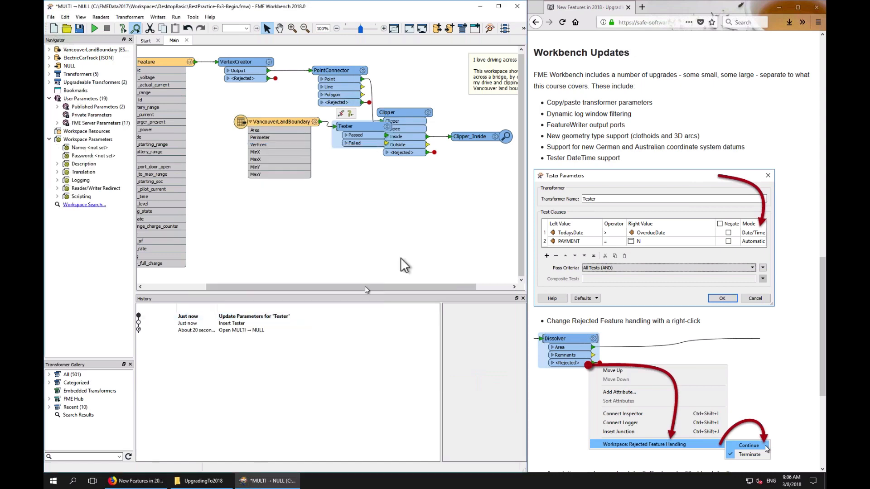
# Add a second Tester transformer to an empty spot on the canvas
pyautogui.click(403, 213)
pyautogui.write('test')
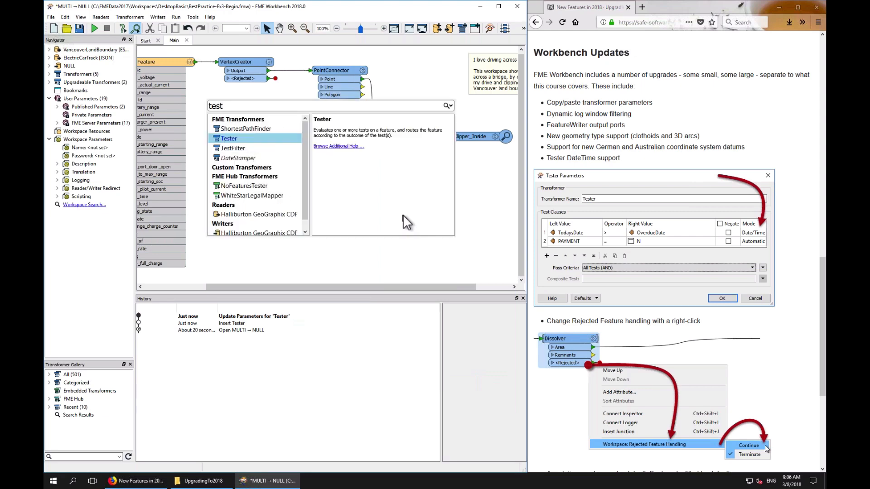
pyautogui.press('Return')
# Copy the test clause from the first Tester's parameters and close the dialog
pyautogui.click(387, 126)
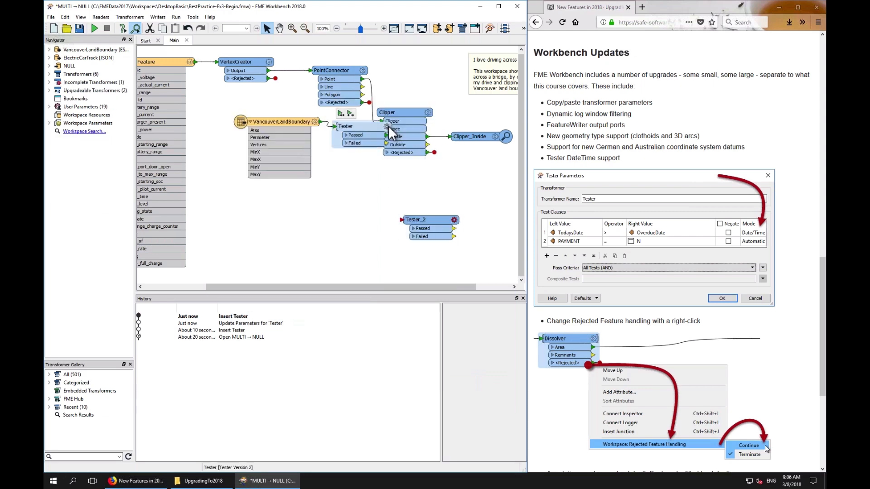
pyautogui.click(388, 126)
pyautogui.click(240, 205)
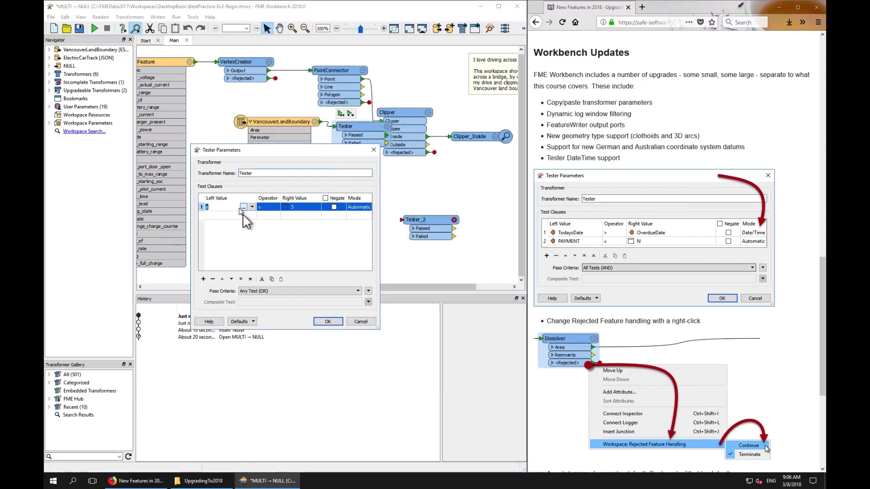
pyautogui.click(272, 279)
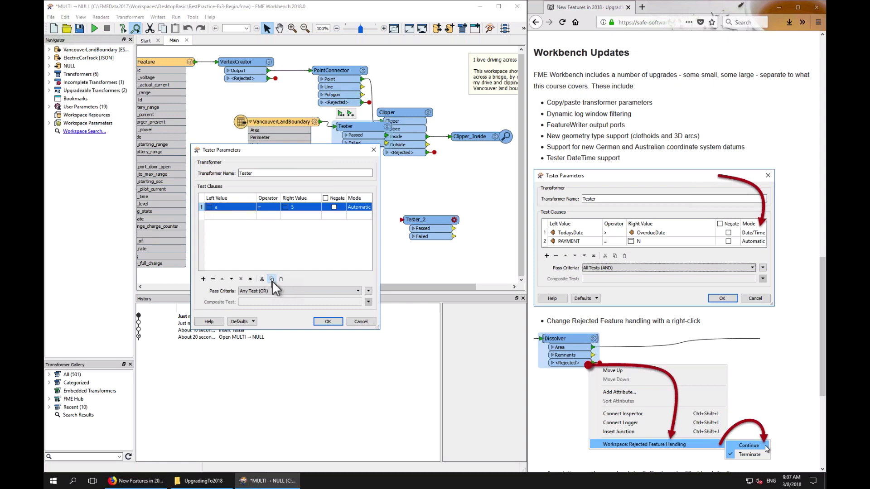
pyautogui.click(334, 322)
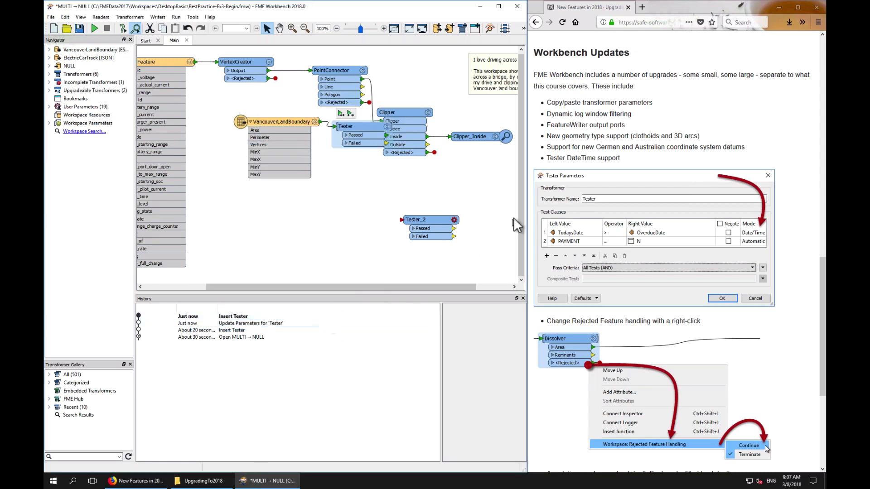
# Paste the copied test clause into the second Tester's parameters
pyautogui.click(454, 220)
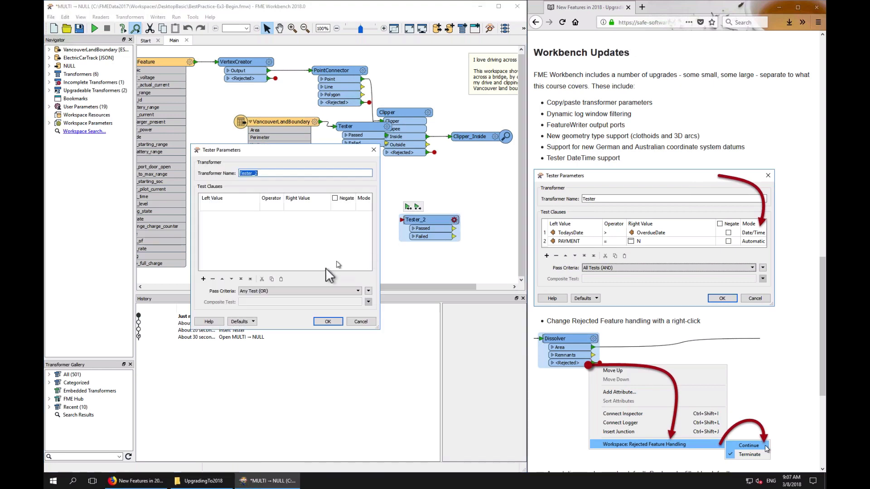
pyautogui.click(293, 209)
pyautogui.click(280, 278)
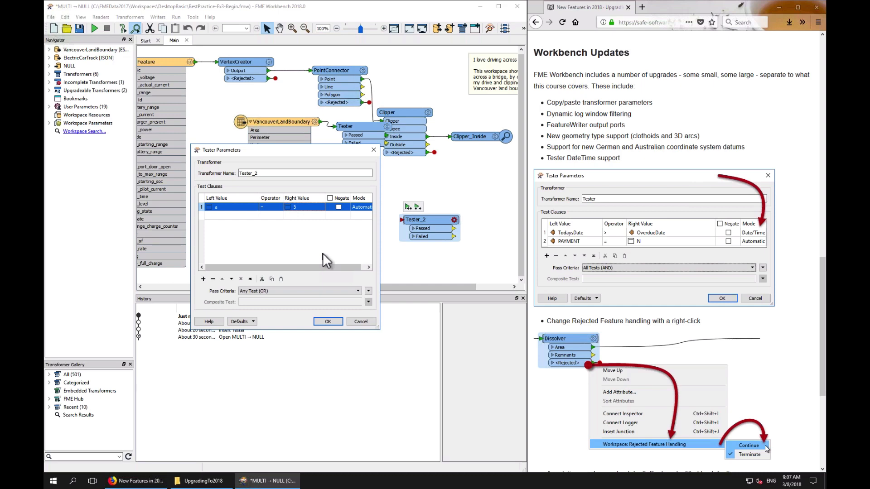
# Cancel the second Tester's parameters and insert an AttributeManager between VancouverLandBoundary and the first Tester
pyautogui.click(362, 320)
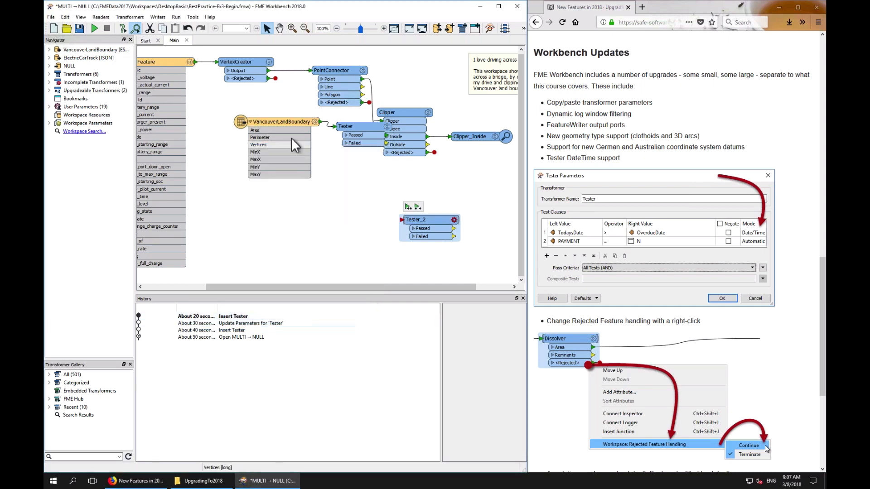
pyautogui.moveTo(290, 123); pyautogui.dragTo(231, 138)
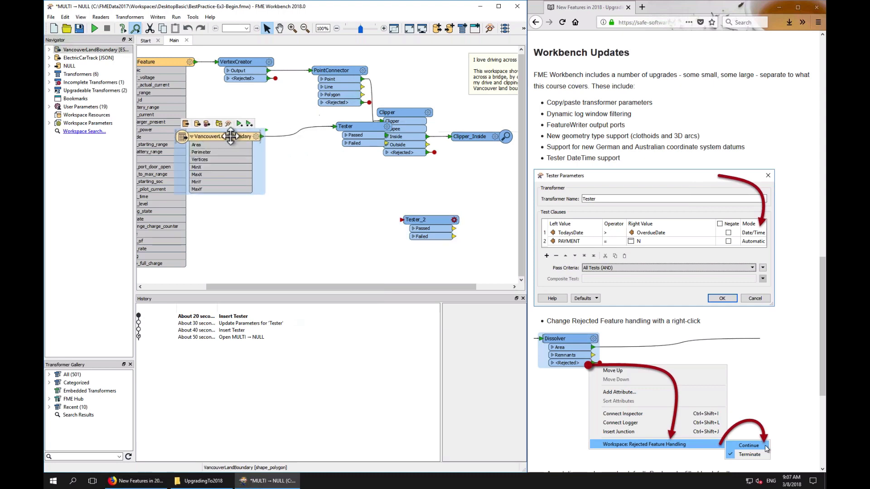
pyautogui.click(291, 134)
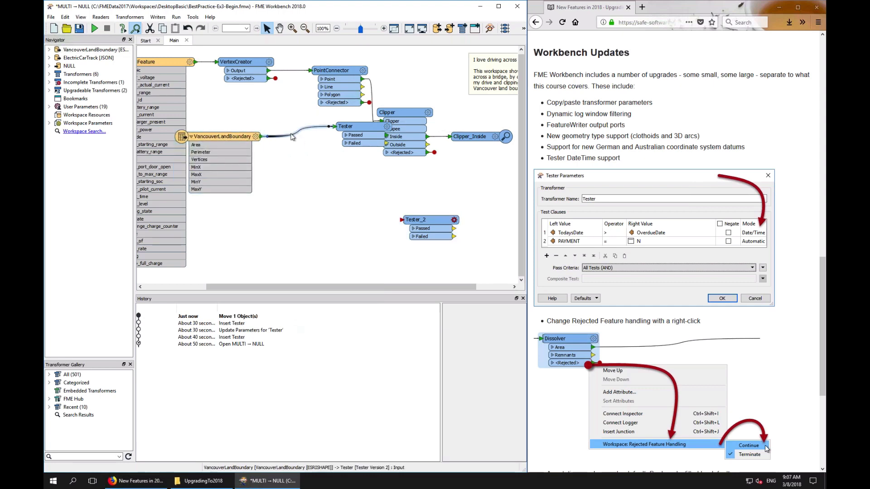
pyautogui.write('utem')
pyautogui.press('Return')
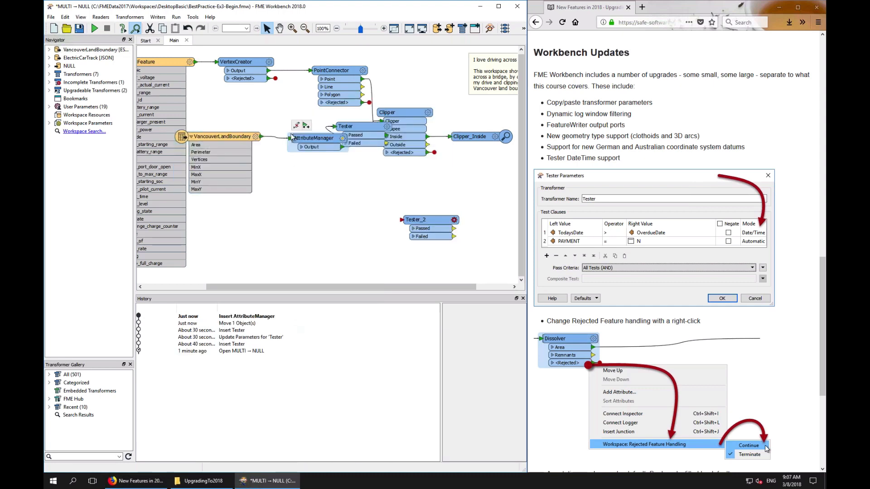
# Open the AttributeManager's parameters and add a new output attribute named d
pyautogui.click(339, 136)
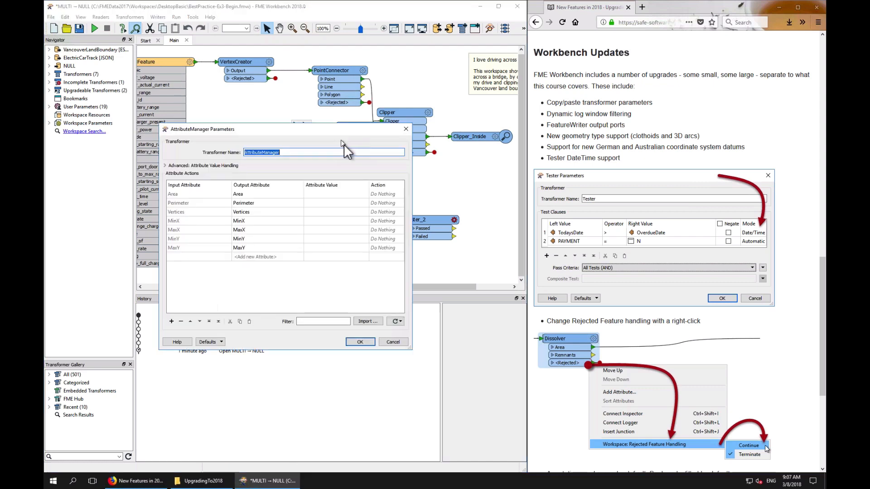
pyautogui.click(349, 256)
pyautogui.click(278, 257)
pyautogui.write('d')
pyautogui.click(365, 256)
pyautogui.click(365, 256)
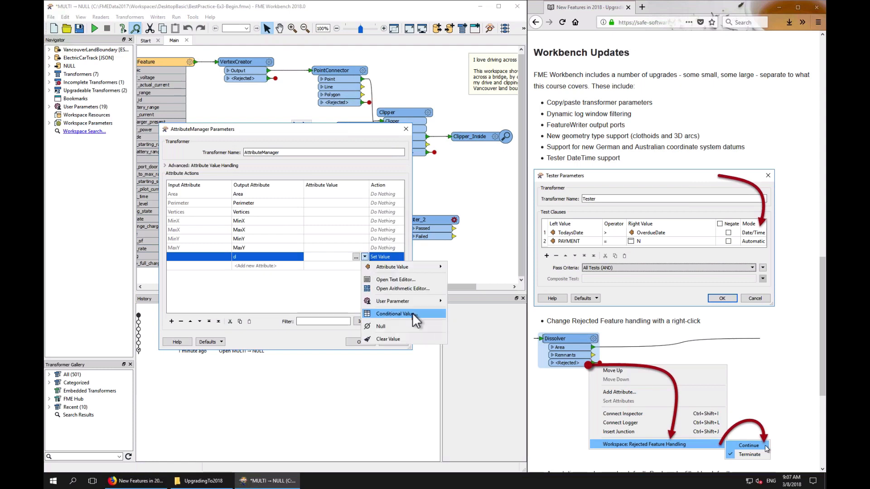
pyautogui.click(412, 313)
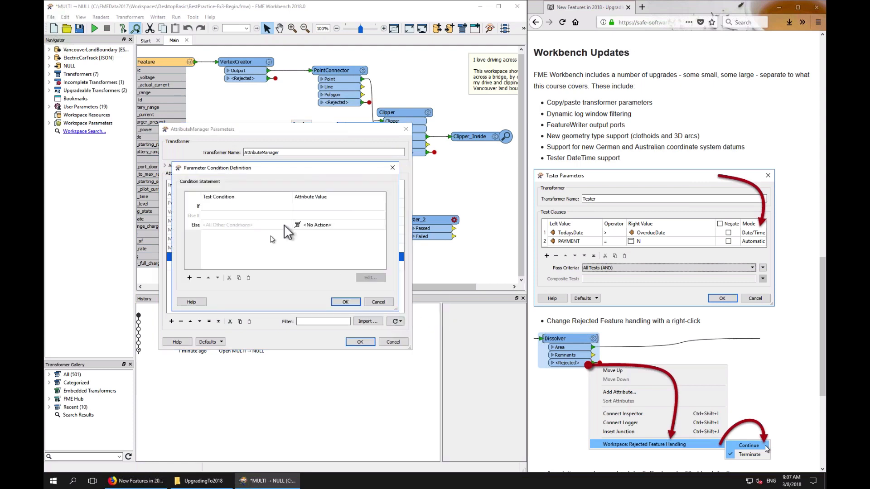
pyautogui.click(375, 300)
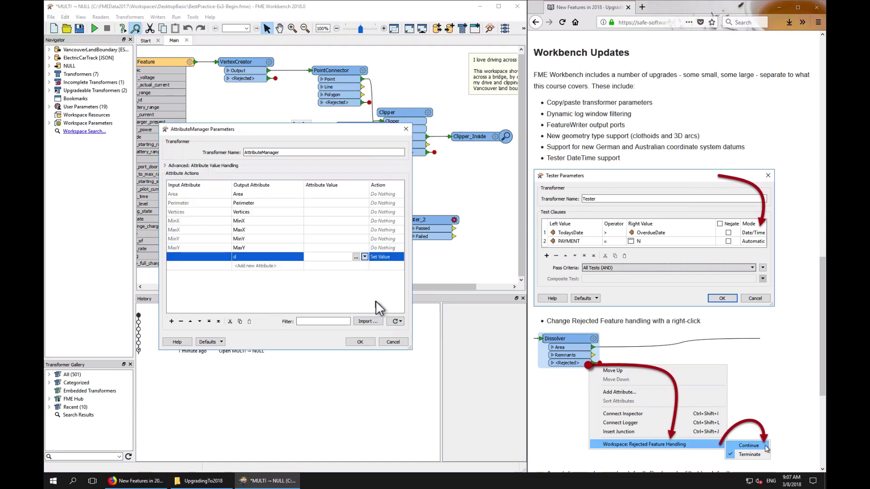
# Add another new output attribute named y in the AttributeManager
pyautogui.click(250, 266)
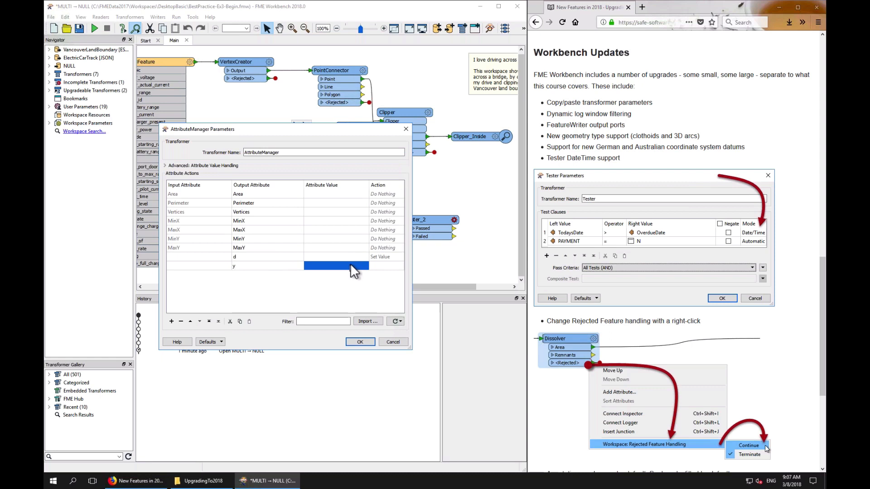
pyautogui.doubleClick(252, 255)
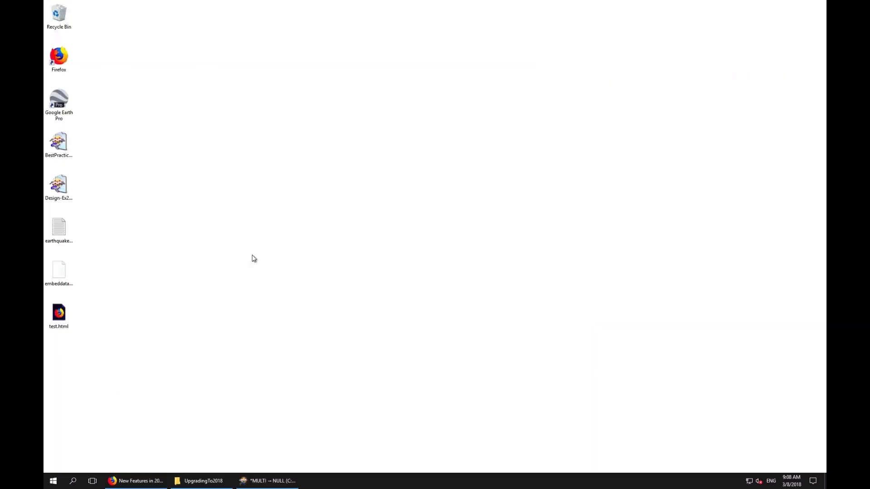
pyautogui.click(267, 481)
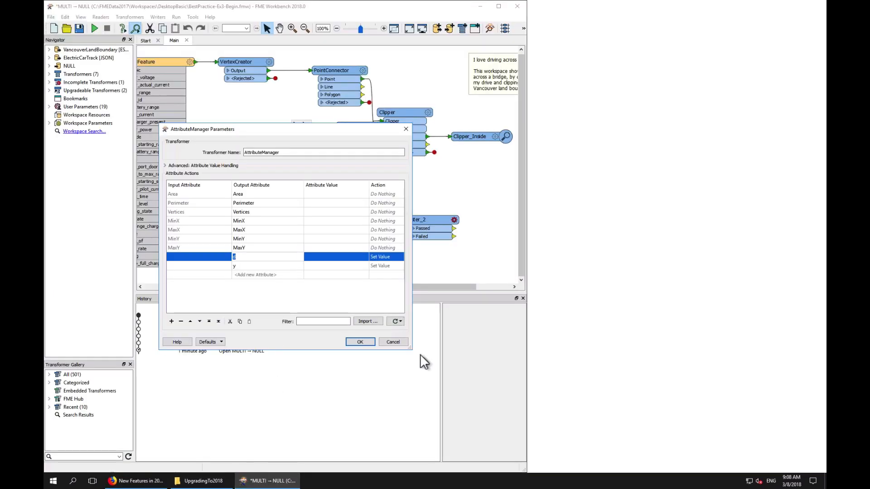
pyautogui.click(122, 483)
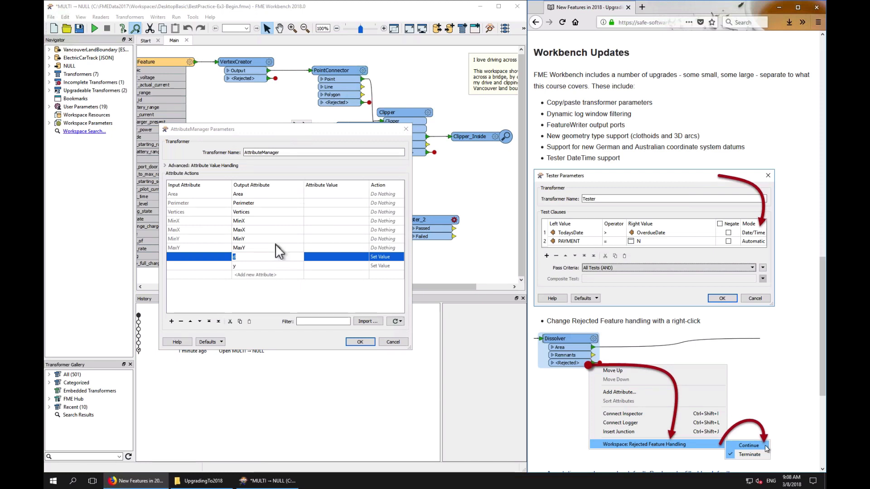
# Examine the row context menu for attribute d, then cancel the AttributeManager's parameters
pyautogui.rightClick(289, 256)
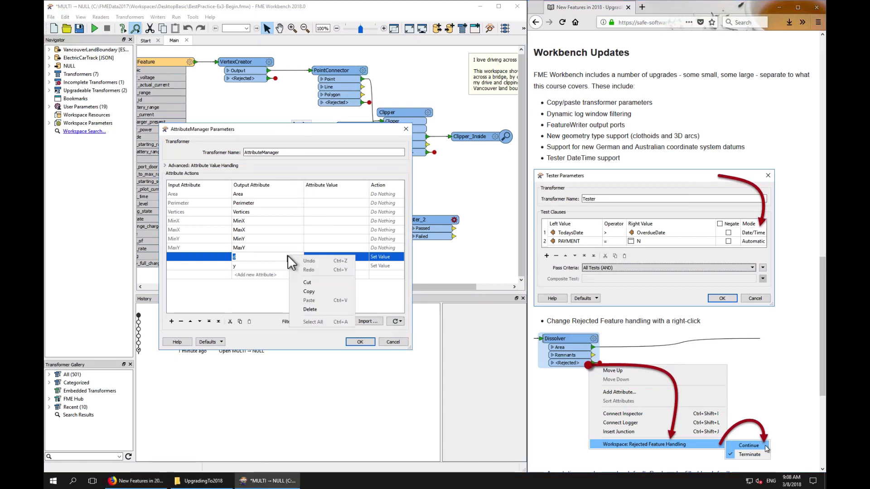
pyautogui.rightClick(218, 255)
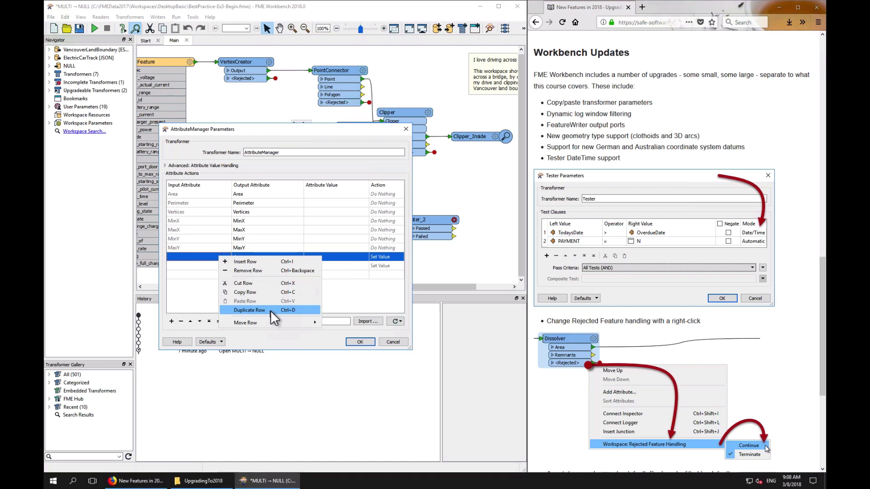
pyautogui.click(297, 342)
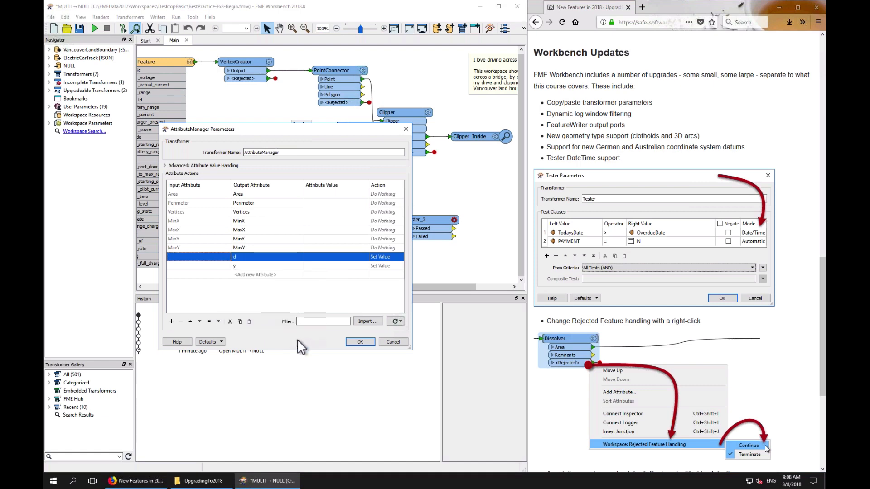
pyautogui.click(389, 342)
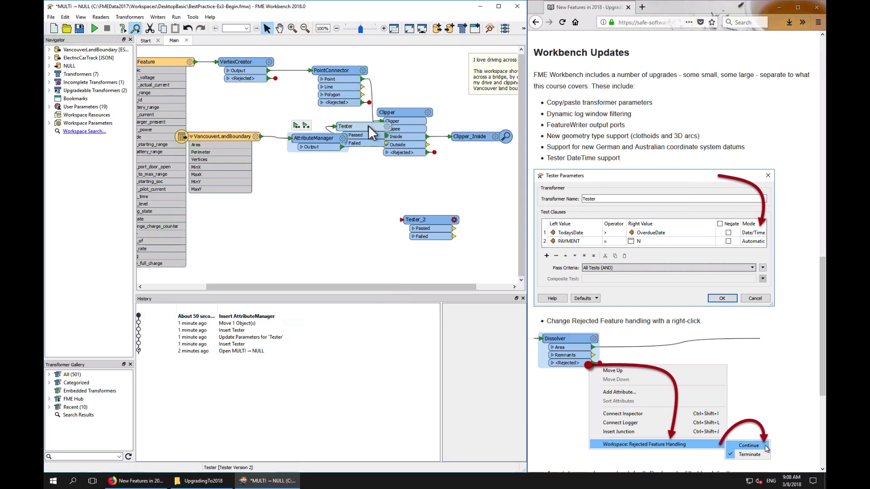
# Delete both Tester transformers from the canvas
pyautogui.moveTo(368, 126); pyautogui.dragTo(369, 212)
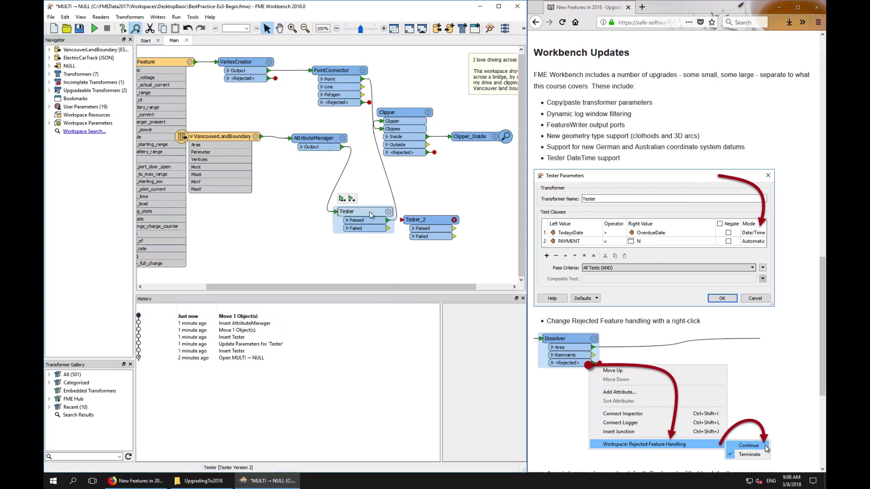
pyautogui.press('Delete')
pyautogui.click(441, 222)
pyautogui.press('Delete')
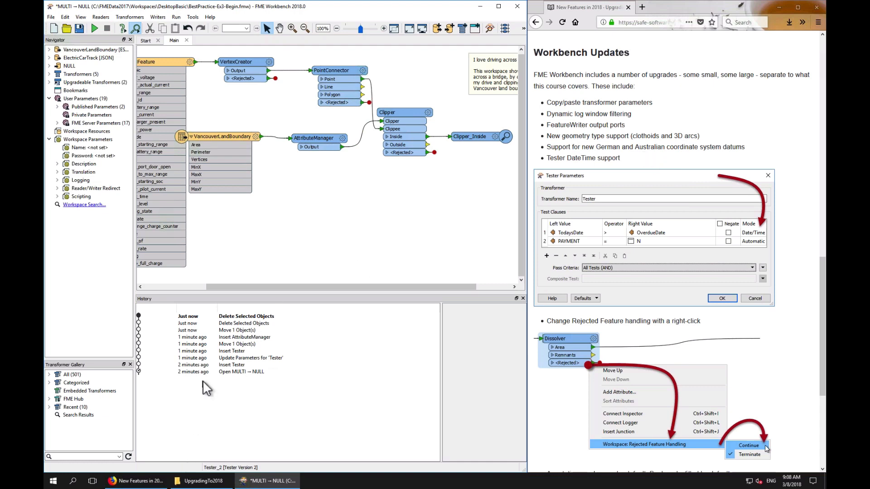
# Open the Translation Log window and run the workspace
pyautogui.click(523, 299)
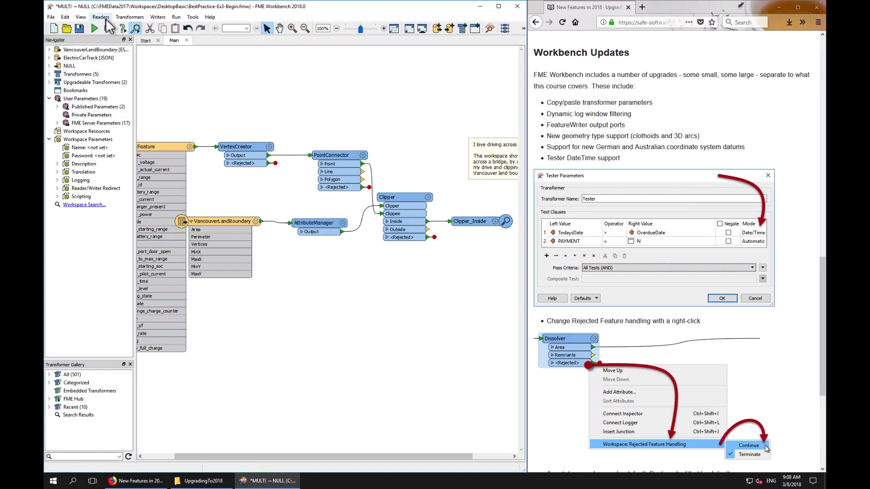
pyautogui.click(81, 17)
pyautogui.moveTo(128, 26)
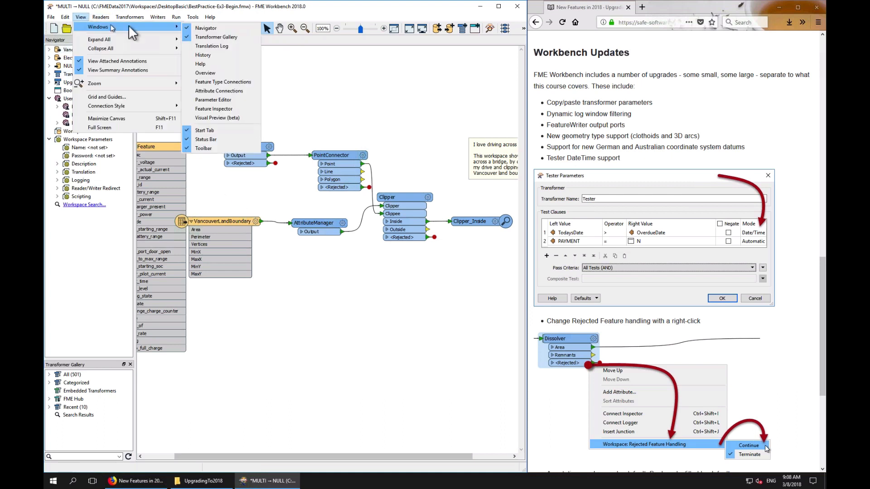
pyautogui.click(208, 47)
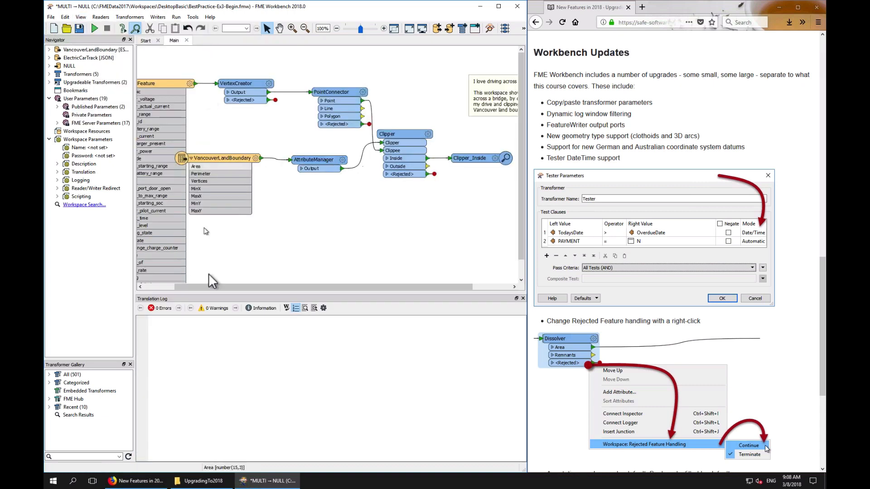
pyautogui.click(95, 28)
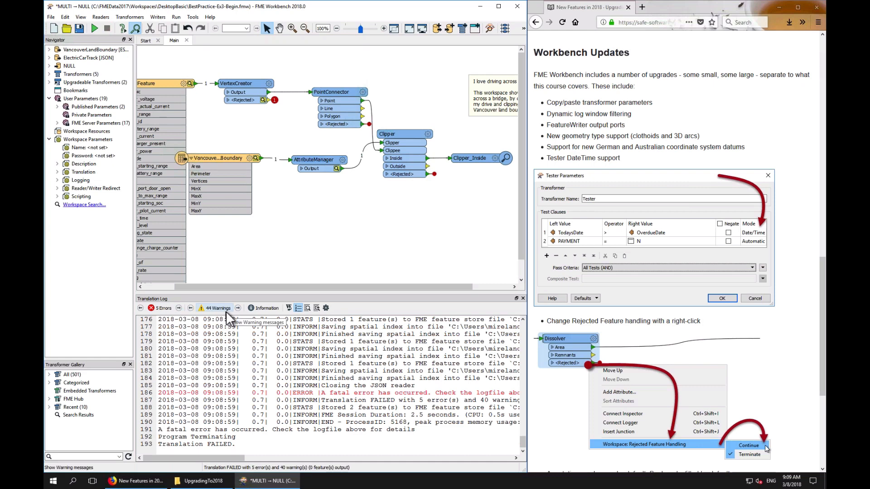
# Filter the translation log to show errors, warnings and information messages in turn
pyautogui.click(164, 309)
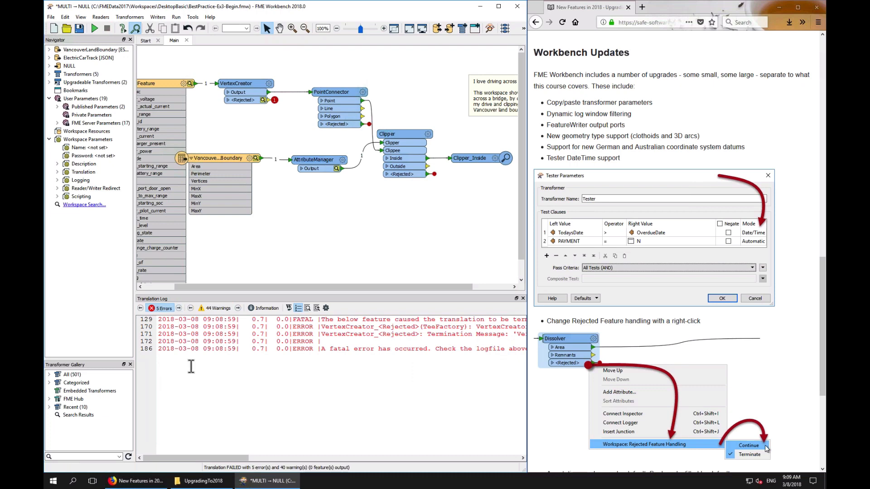
pyautogui.moveTo(179, 319); pyautogui.dragTo(211, 352)
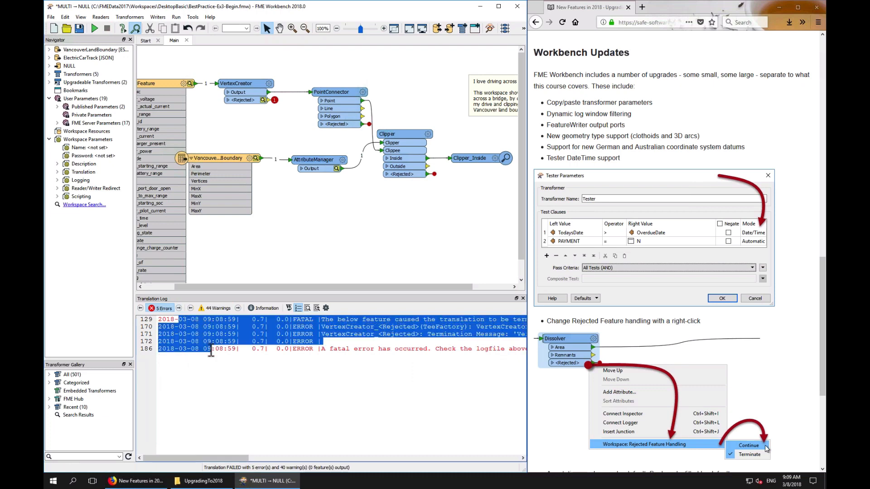
pyautogui.click(222, 357)
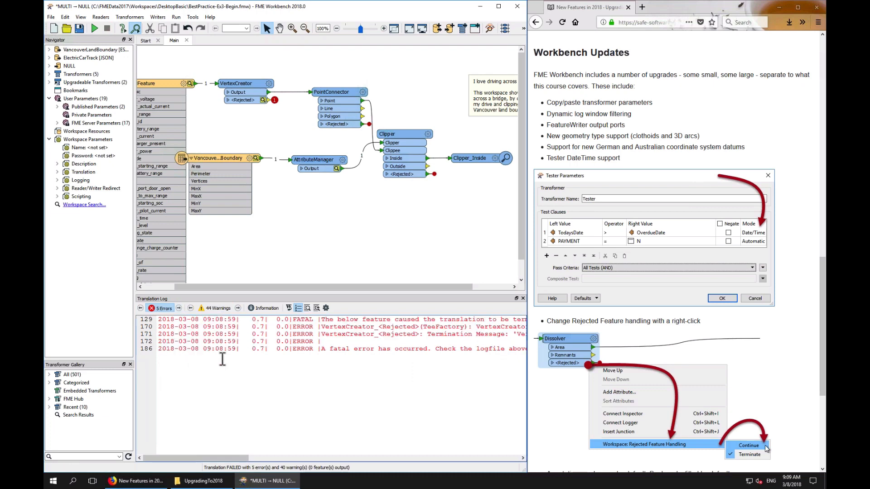
pyautogui.click(164, 308)
pyautogui.click(220, 308)
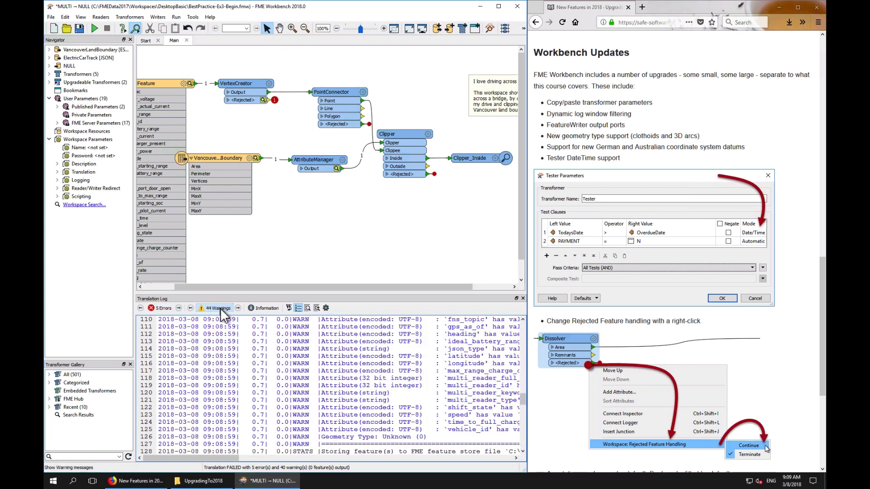
pyautogui.click(267, 307)
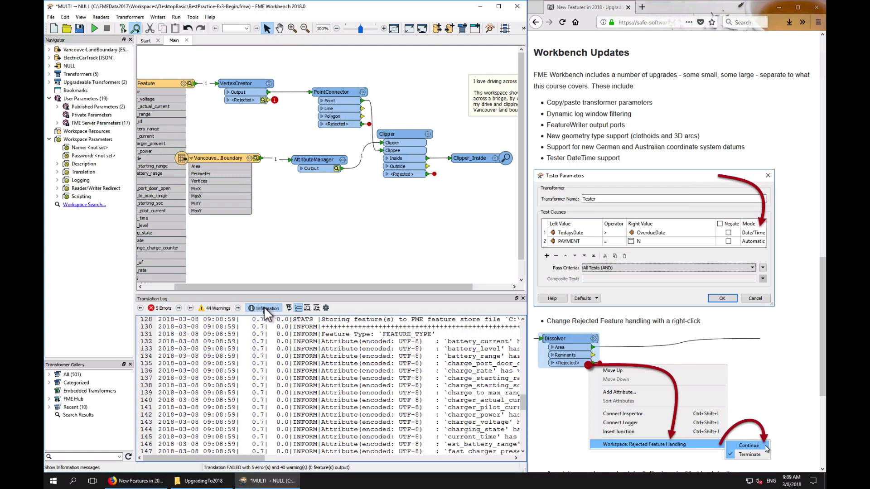
pyautogui.click(265, 308)
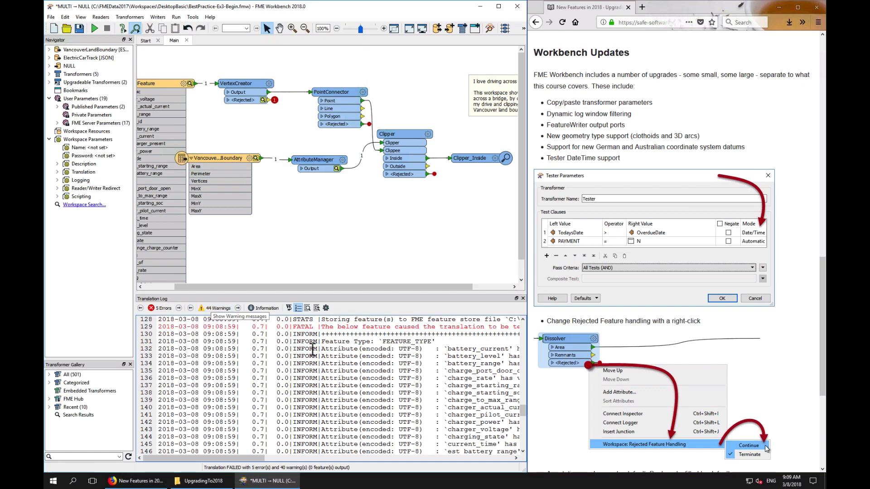
pyautogui.scroll(5, 294, 348)
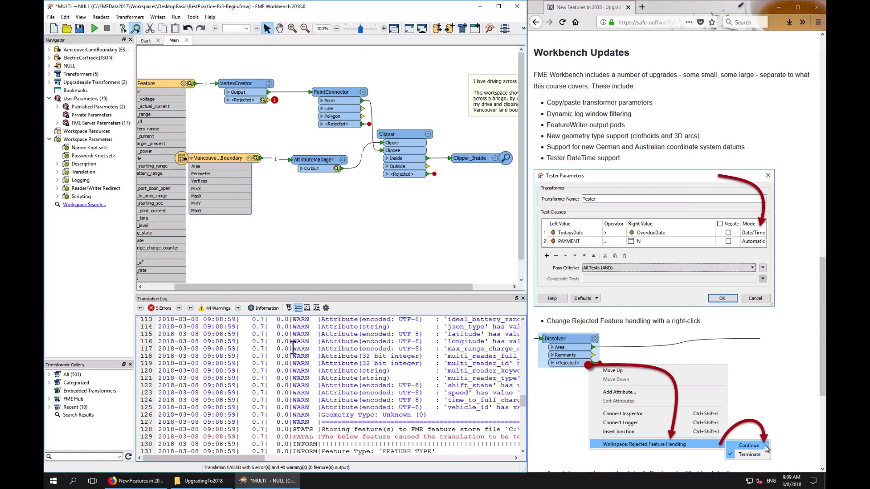
pyautogui.click(160, 309)
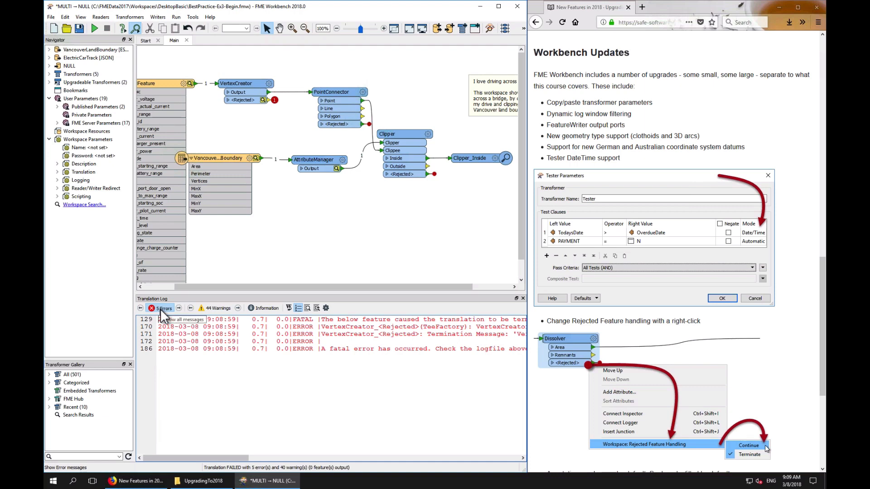
pyautogui.click(160, 309)
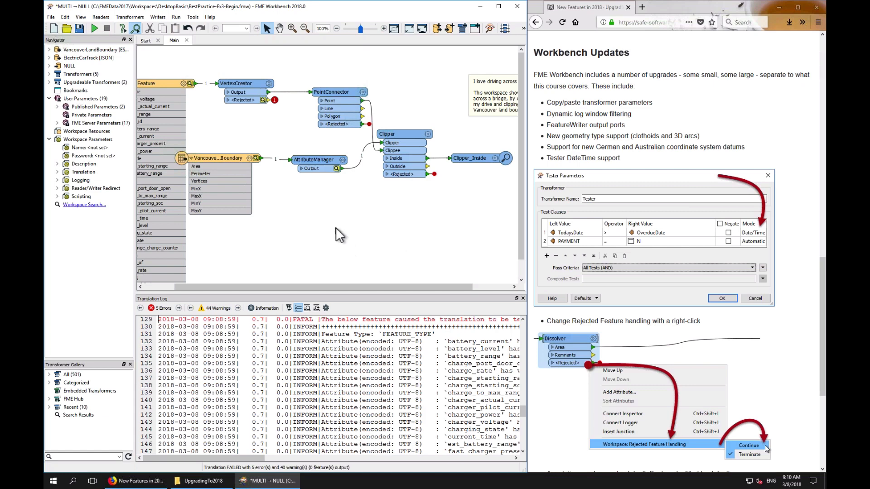
# Add a Tester transformer to the canvas, open its parameters, and set the first test clause's mode to Date/Time
pyautogui.write('test')
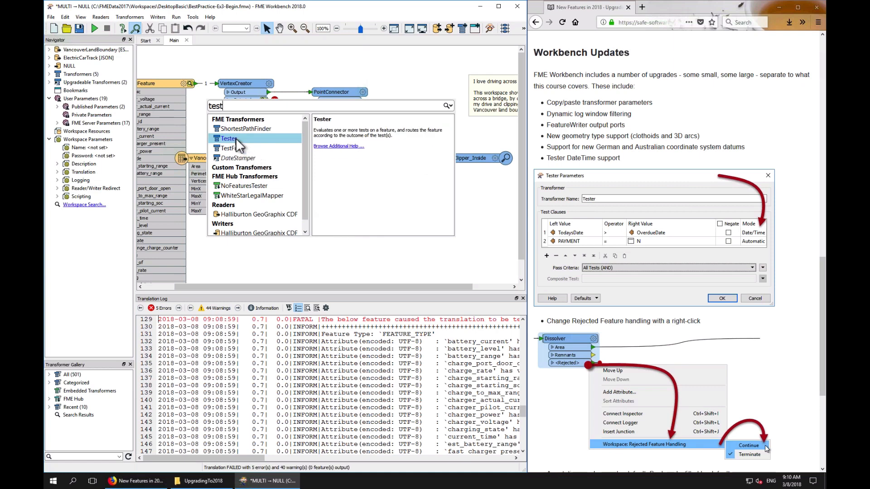
pyautogui.doubleClick(233, 139)
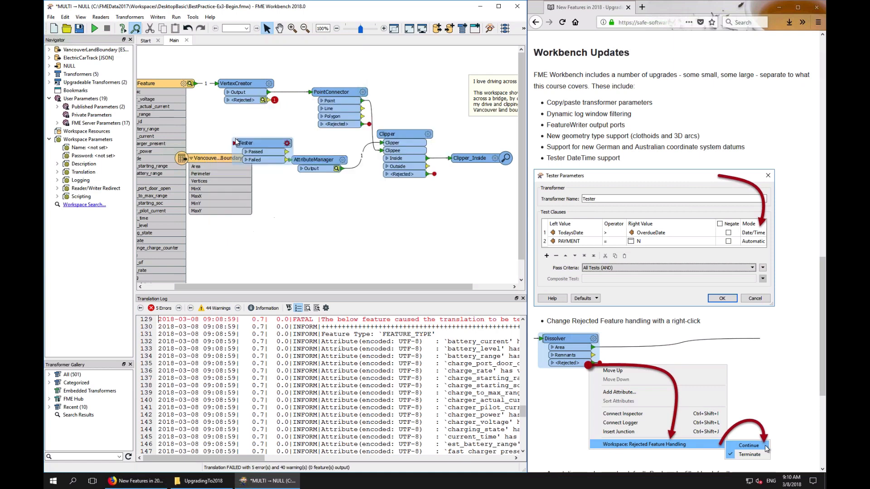
pyautogui.click(287, 143)
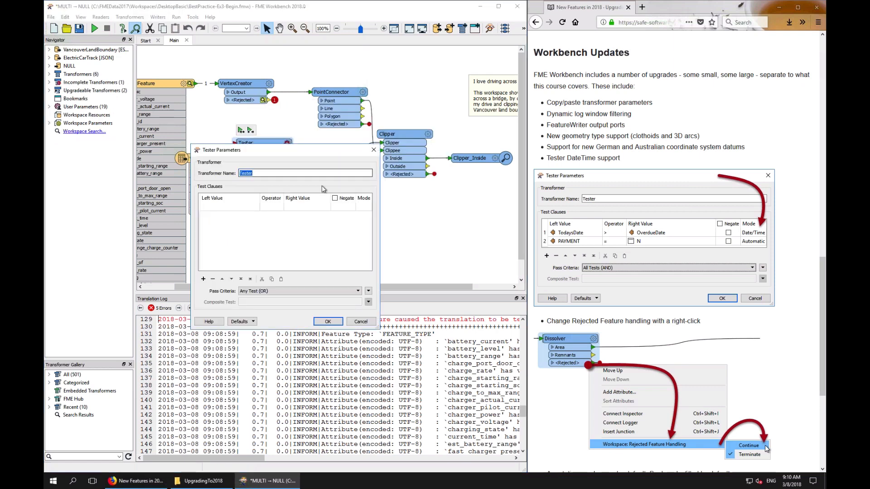
pyautogui.moveTo(380, 202); pyautogui.dragTo(396, 202)
pyautogui.click(381, 205)
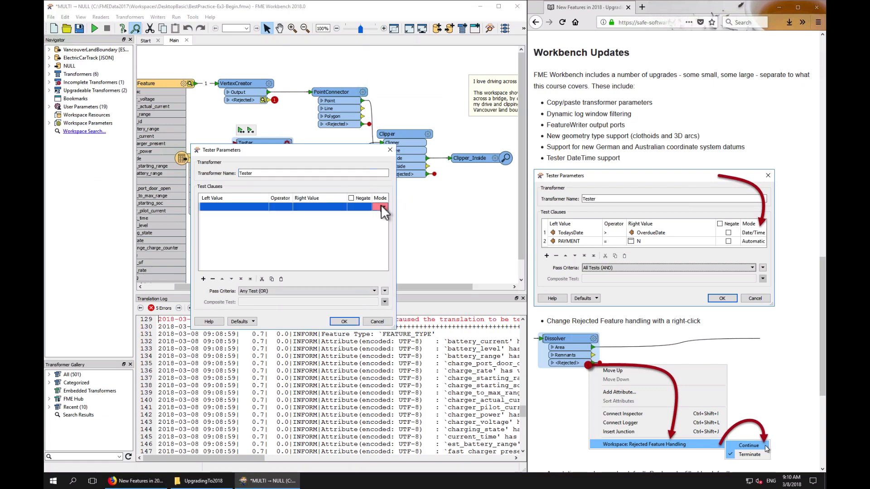
pyautogui.click(381, 205)
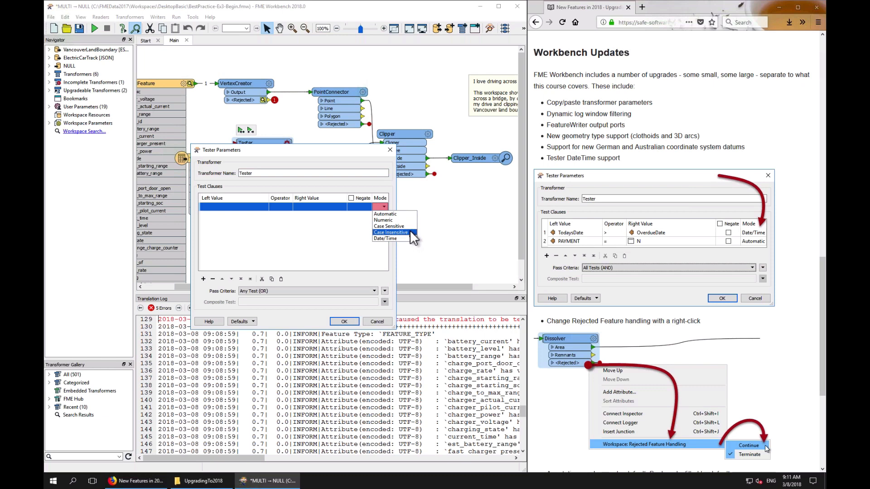
pyautogui.click(388, 238)
# Fill in the test clause with left value a, operator >, right value b, then cancel the Tester parameters
pyautogui.click(213, 208)
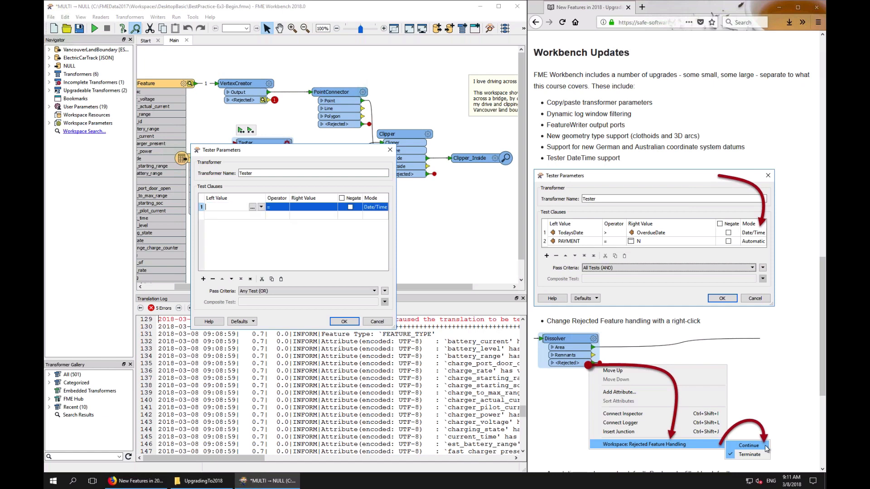
pyautogui.write('a')
pyautogui.click(305, 206)
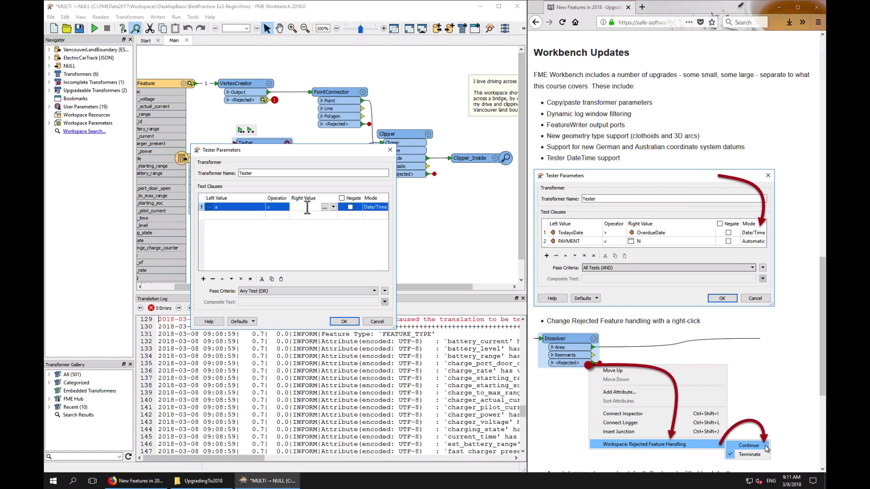
pyautogui.write('b')
pyautogui.click(300, 227)
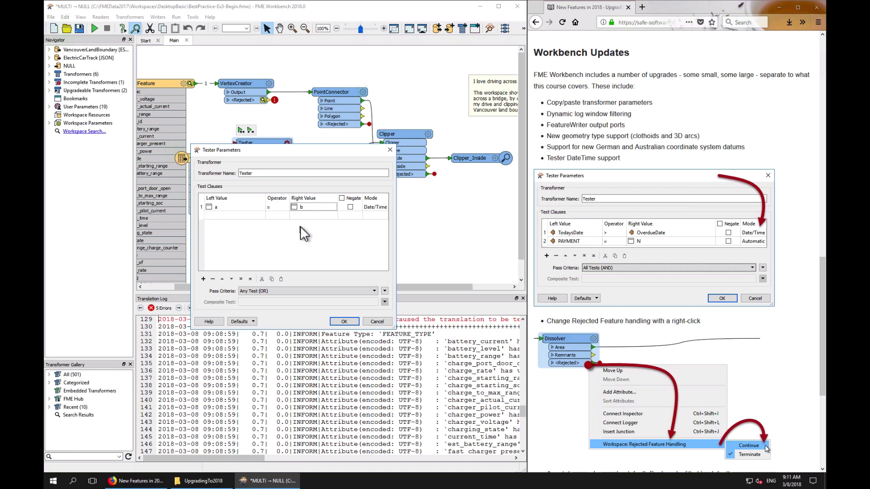
pyautogui.click(277, 206)
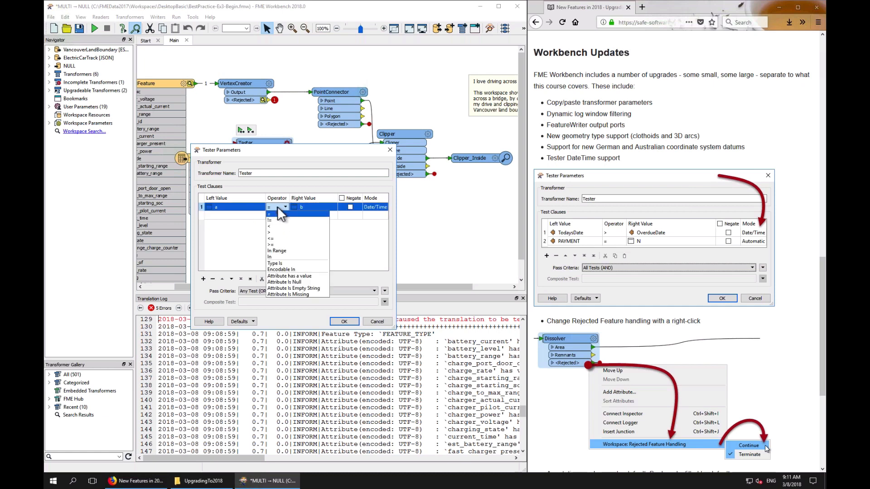
pyautogui.click(273, 232)
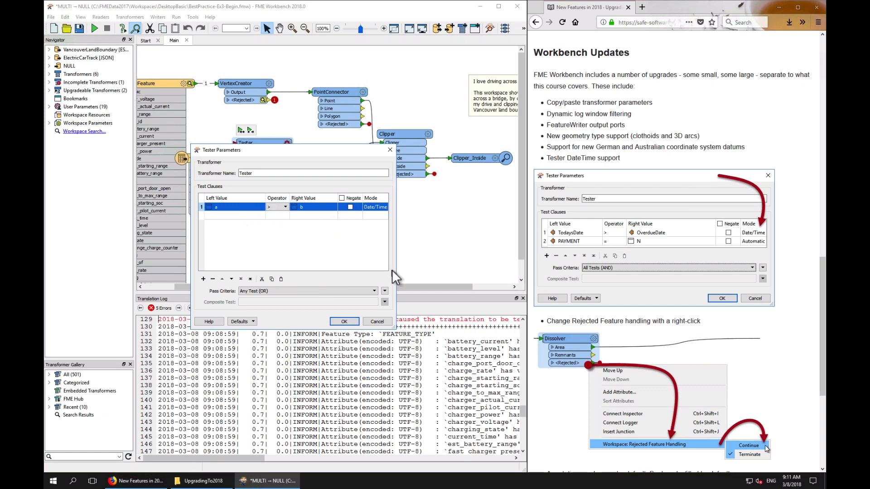
pyautogui.click(377, 322)
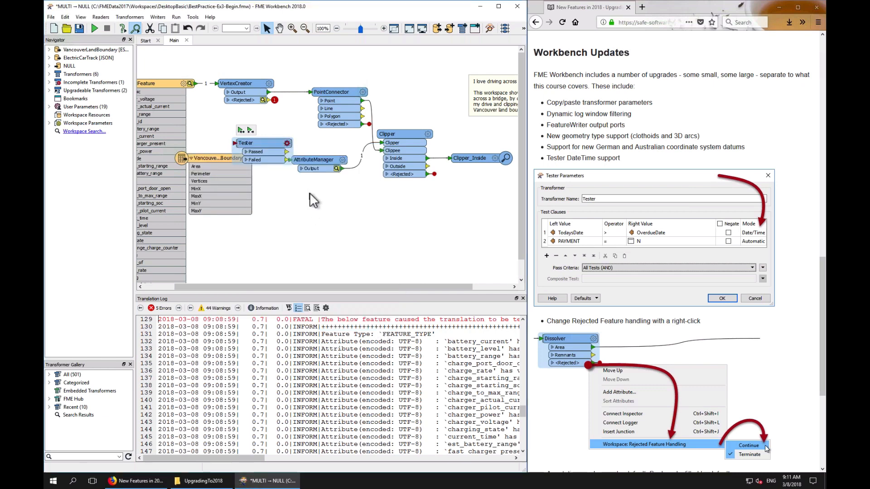
# Add a DateTimeConverter transformer, open its parameters to inspect the Output Format, then cancel
pyautogui.write('dtc')
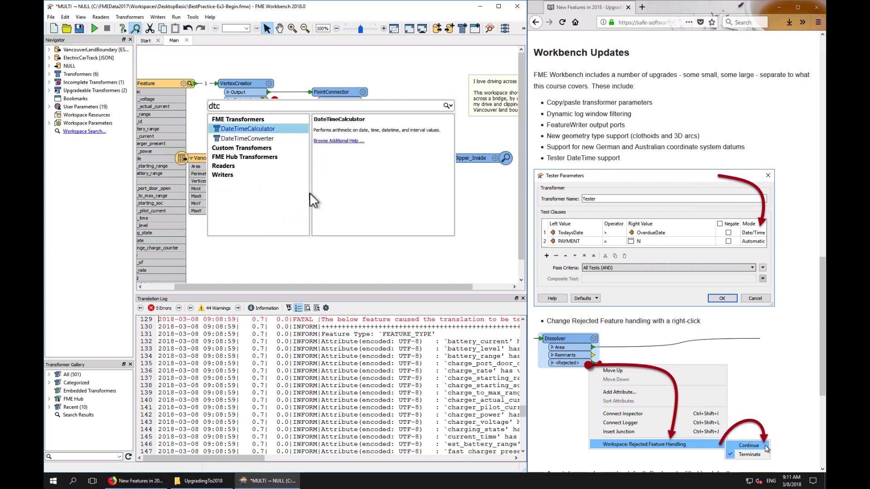
pyautogui.doubleClick(263, 138)
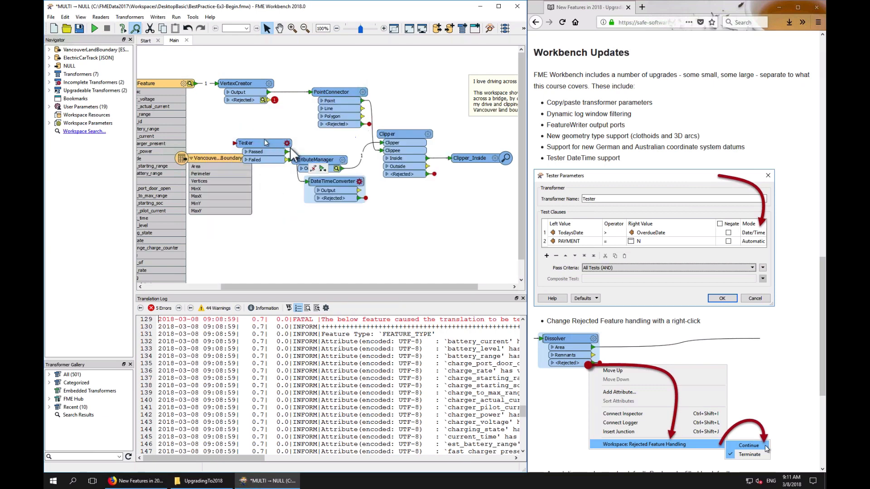
pyautogui.click(359, 181)
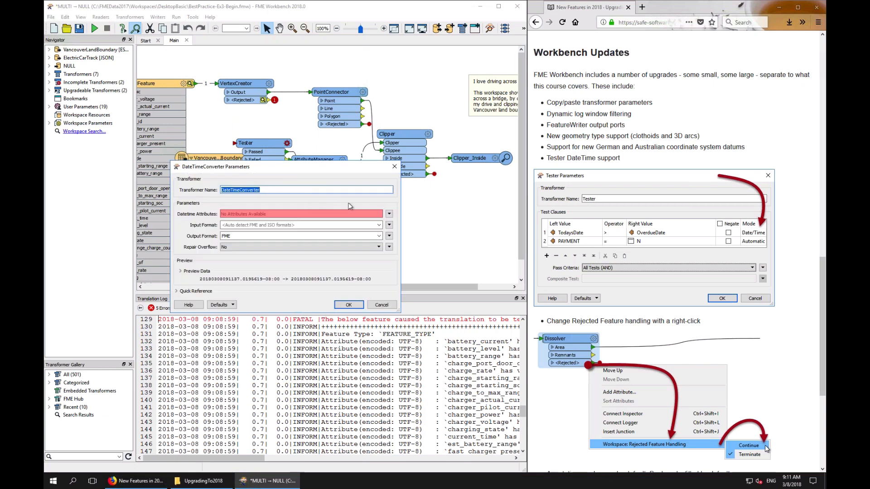
pyautogui.doubleClick(241, 236)
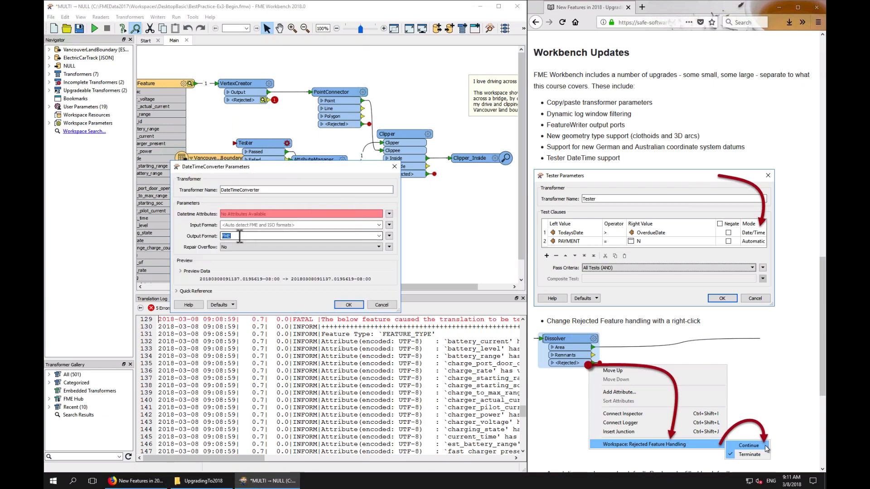
pyautogui.click(382, 305)
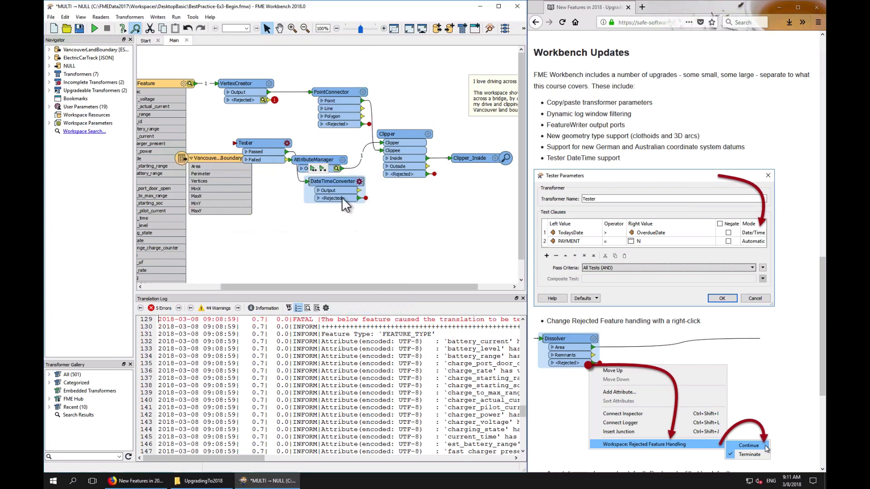
# Delete the DateTimeConverter and the new Tester from the canvas
pyautogui.press('Delete')
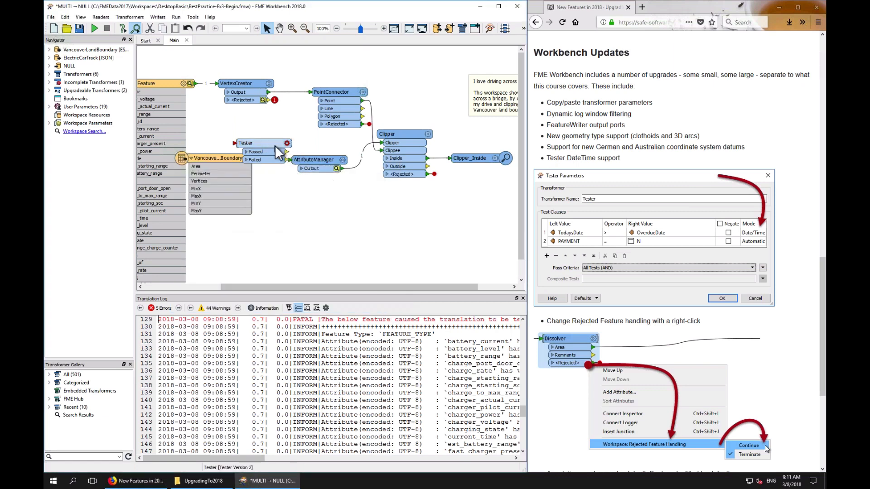
pyautogui.click(270, 145)
pyautogui.press('Delete')
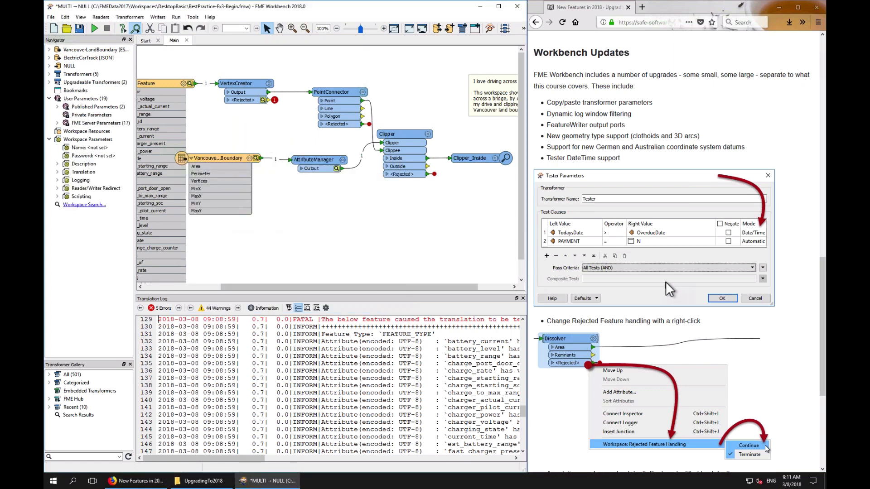
# Open FME Options and examine the advanced Rendering Options under Appearance, then cancel the dialog
pyautogui.scroll(-5, 665, 281)
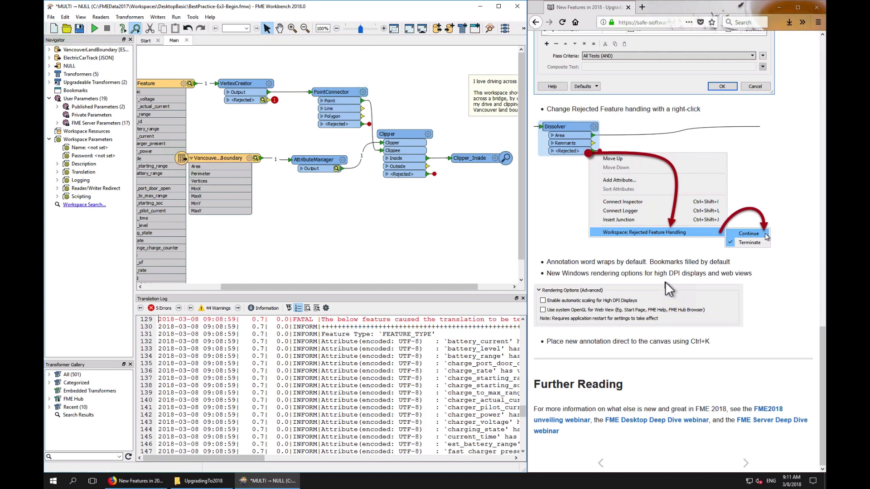
pyautogui.click(193, 17)
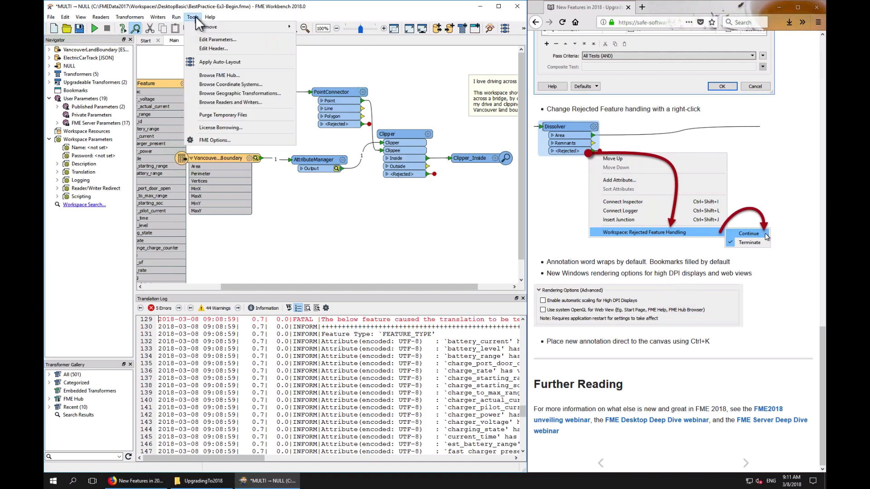
pyautogui.click(221, 141)
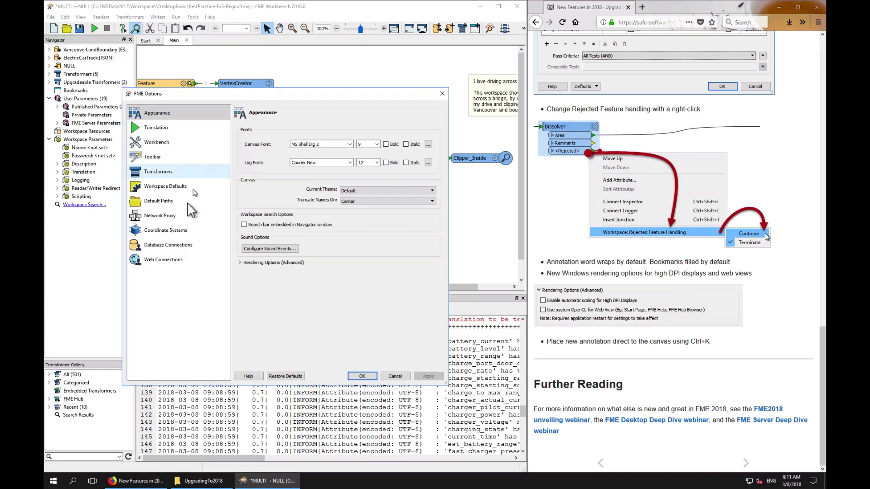
pyautogui.click(239, 263)
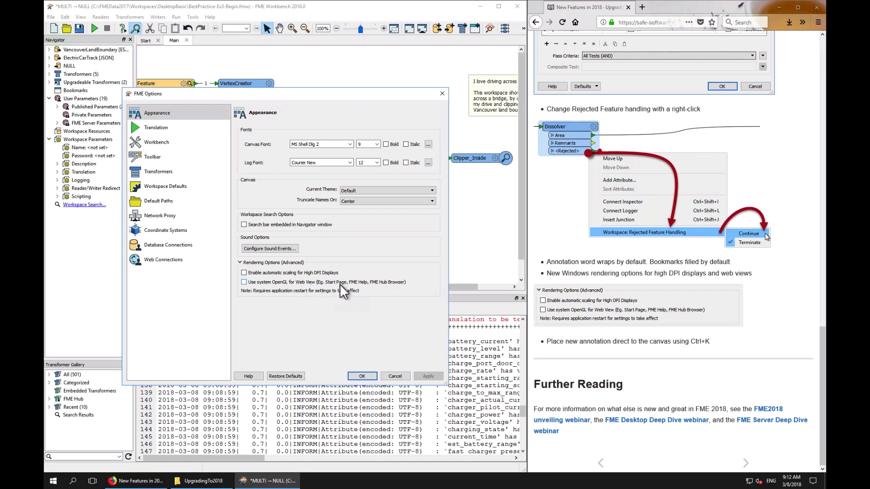
pyautogui.click(351, 284)
pyautogui.click(394, 376)
# Enable Run With Feature Caching for the workspace
pyautogui.click(144, 40)
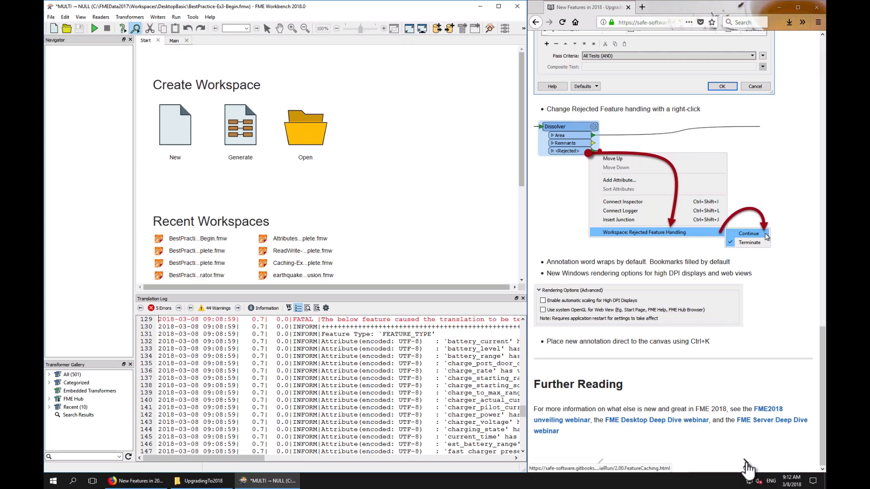
pyautogui.click(745, 464)
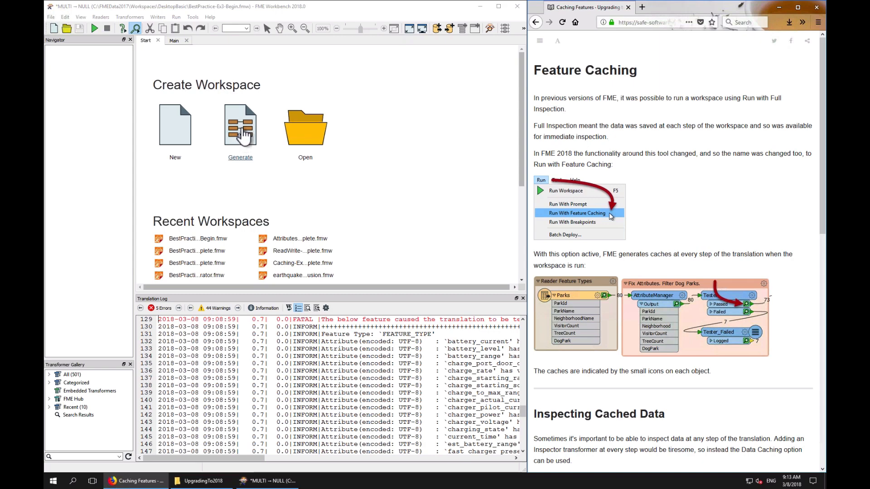
pyautogui.click(176, 17)
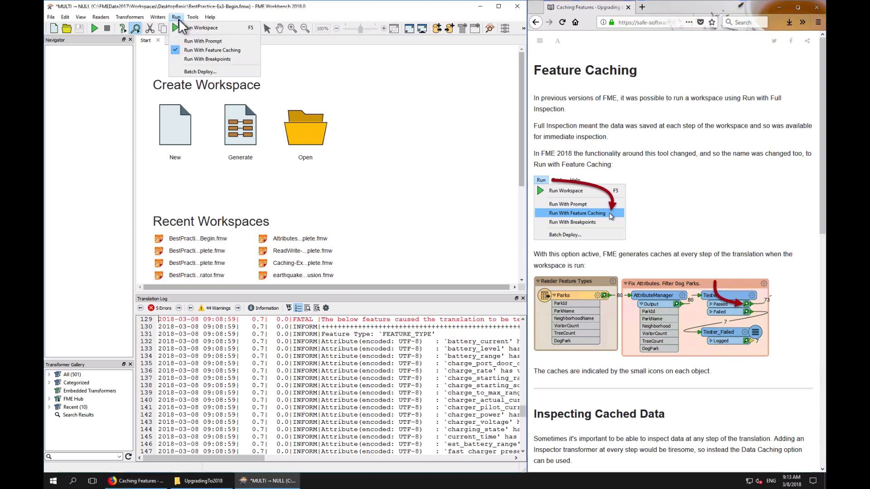
pyautogui.click(206, 50)
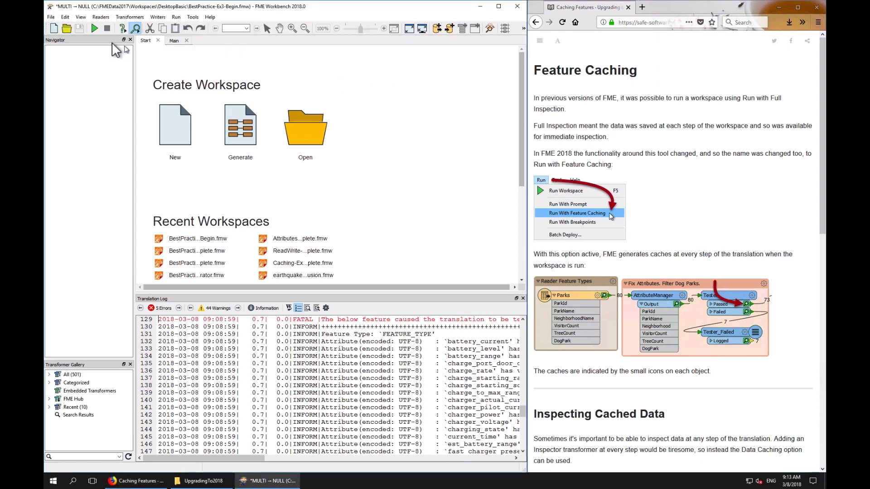
# Close the current workspace without saving changes
pyautogui.click(174, 41)
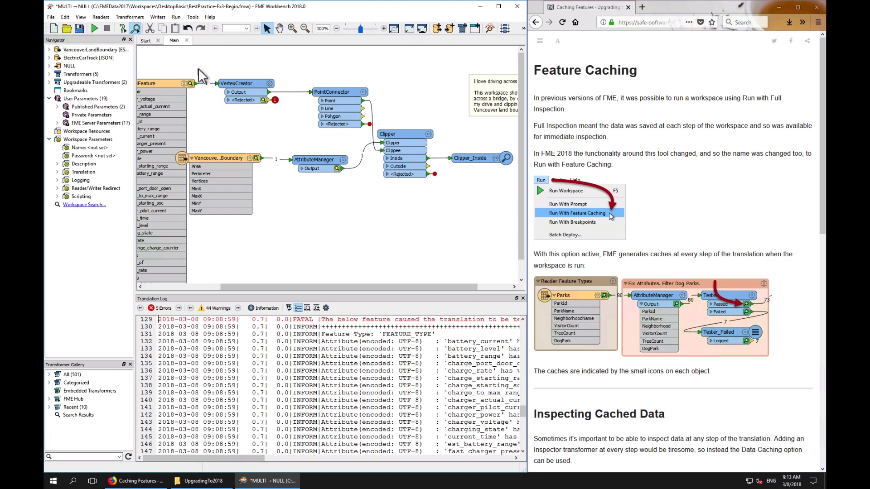
pyautogui.click(187, 39)
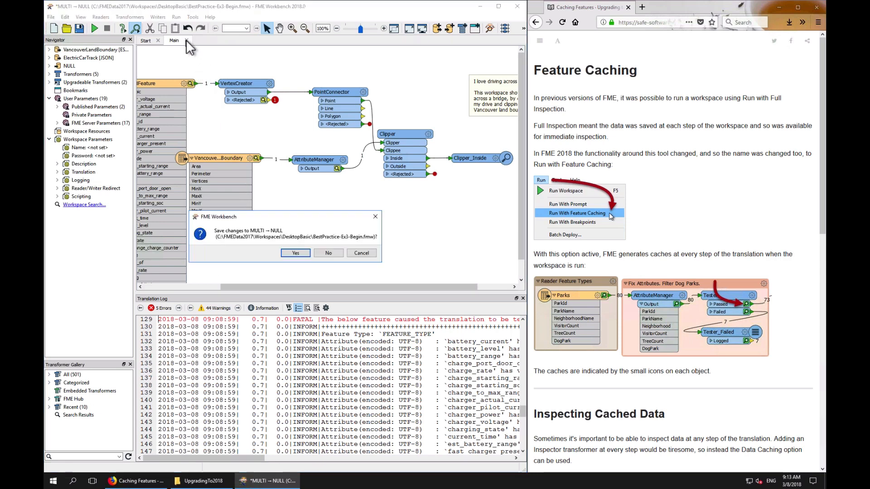
pyautogui.click(324, 252)
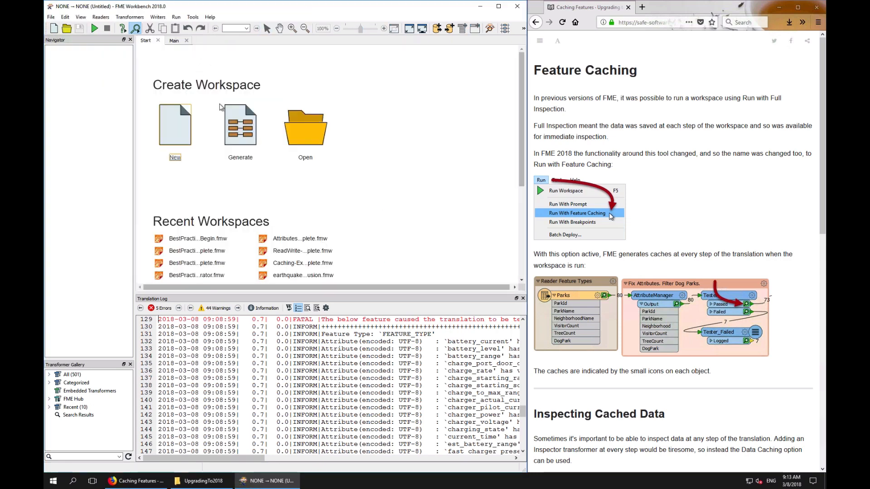
# Open the Transformation-Ex4-Complete.fmw workspace from the DesktopBasic folder
pyautogui.click(308, 162)
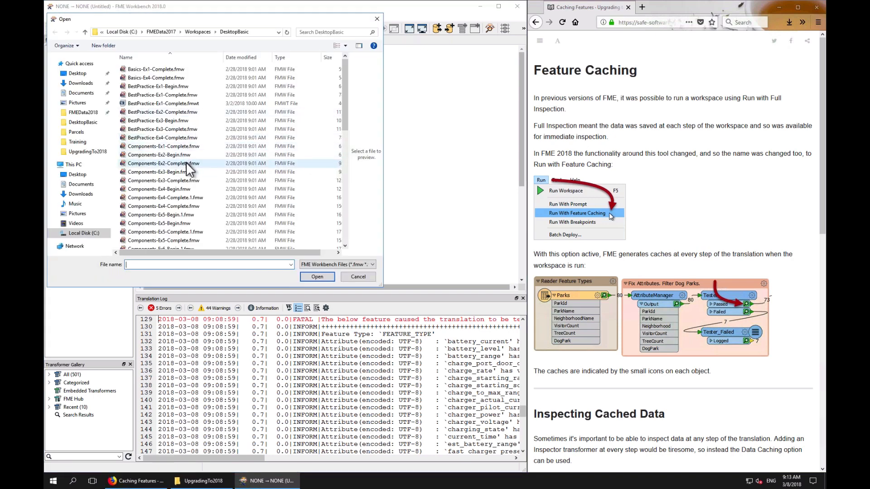
pyautogui.scroll(-3, 186, 170)
pyautogui.scroll(-4, 185, 173)
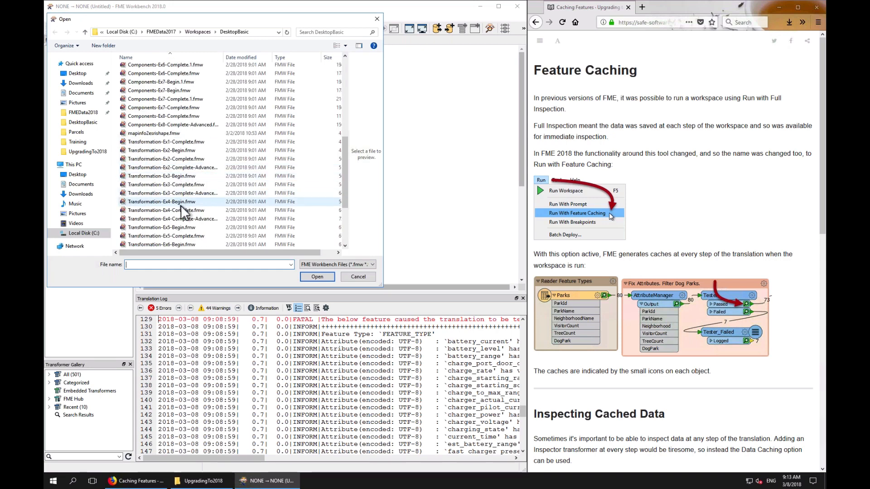
pyautogui.doubleClick(182, 212)
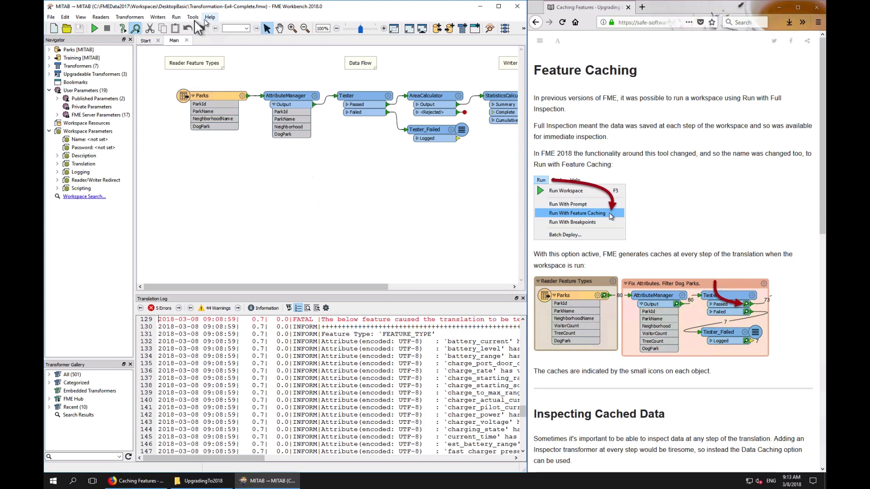
# Run the workspace with feature caching enabled
pyautogui.click(175, 18)
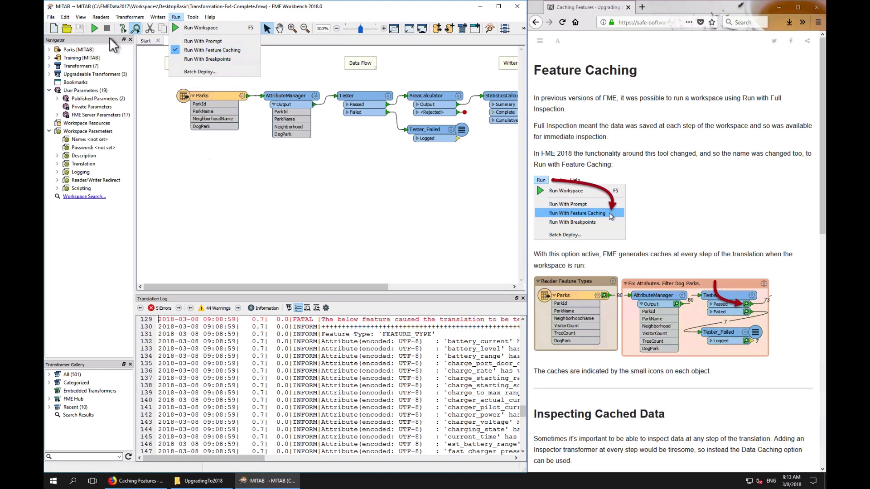
pyautogui.click(94, 28)
pyautogui.click(93, 28)
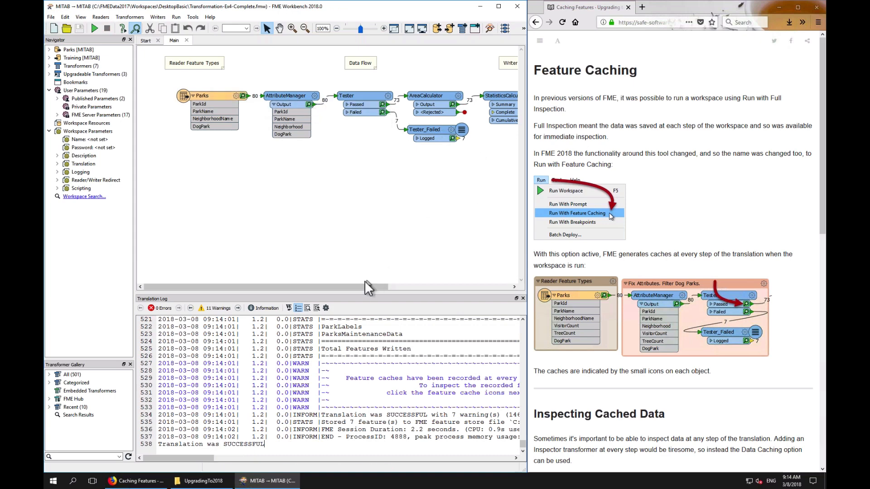
pyautogui.moveTo(364, 286); pyautogui.dragTo(395, 284)
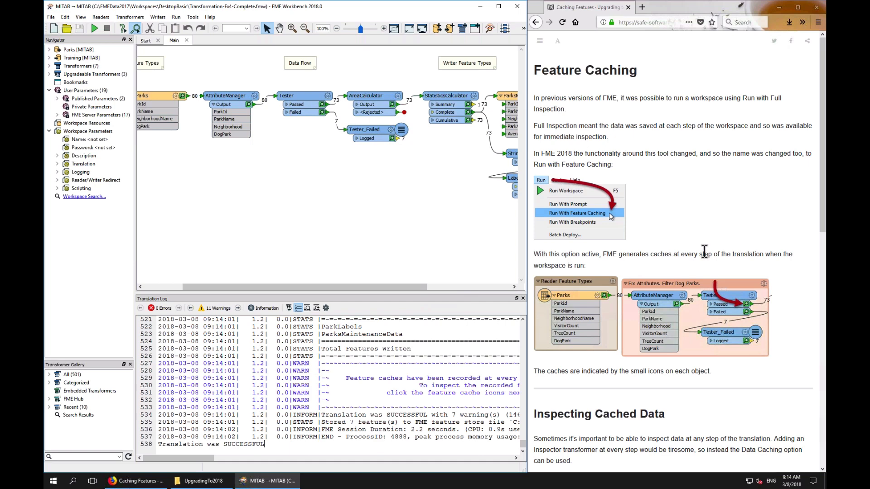
# Inspect the cached features on the Tester's Failed output port
pyautogui.scroll(-5, 705, 252)
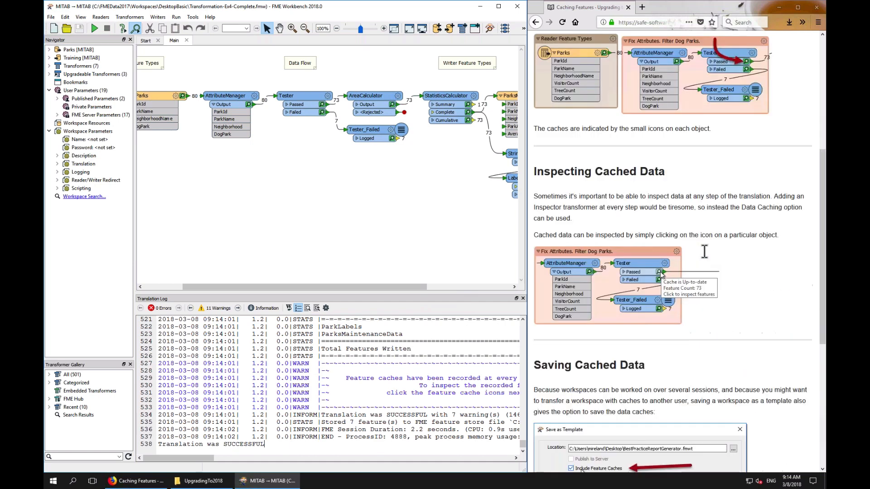
pyautogui.scroll(-2, 705, 252)
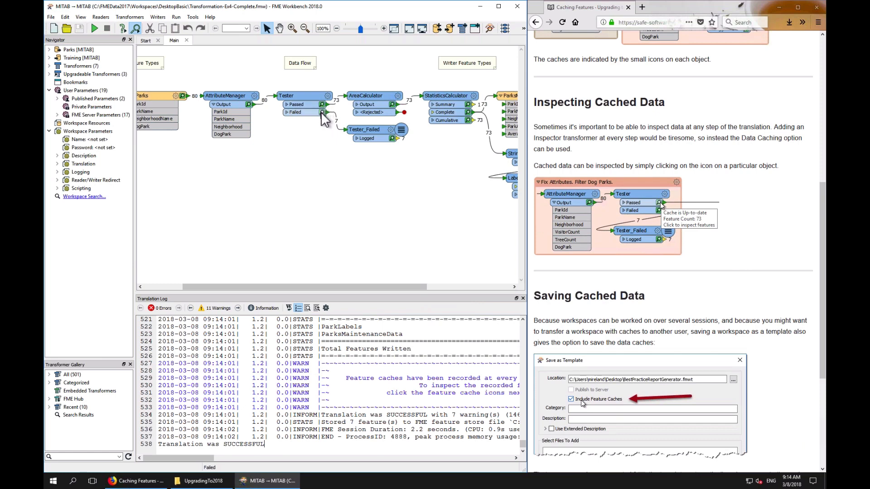
pyautogui.moveTo(322, 112)
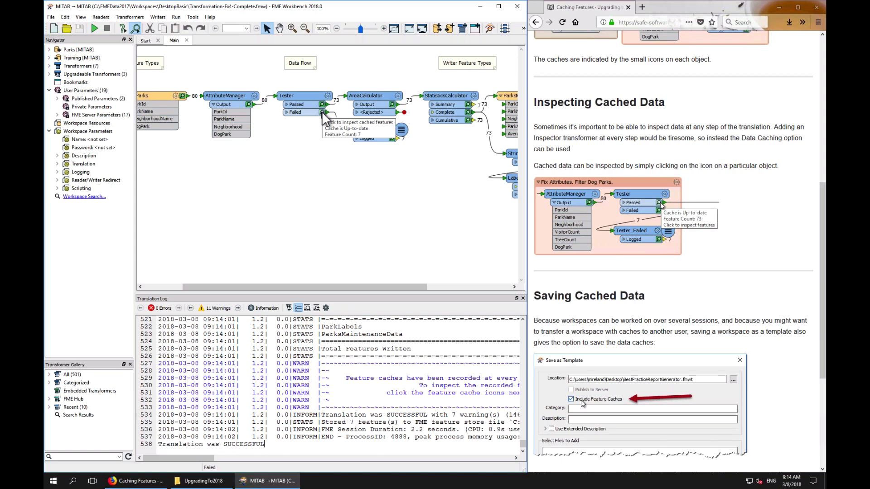
pyautogui.click(322, 112)
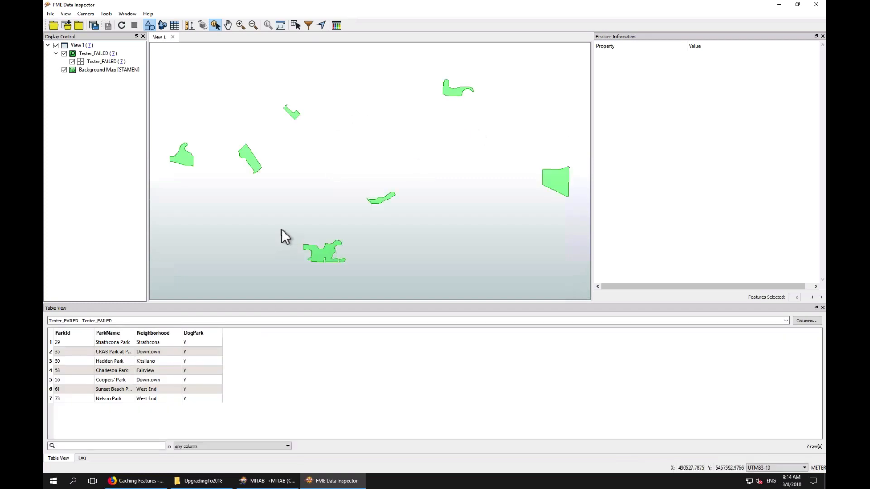
pyautogui.click(777, 6)
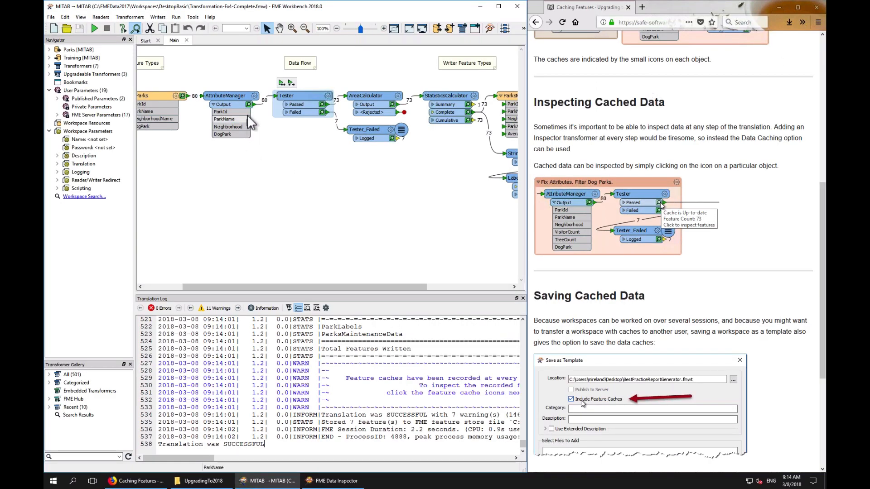
# Inspect all cached features of the Tester transformer
pyautogui.moveTo(247, 102)
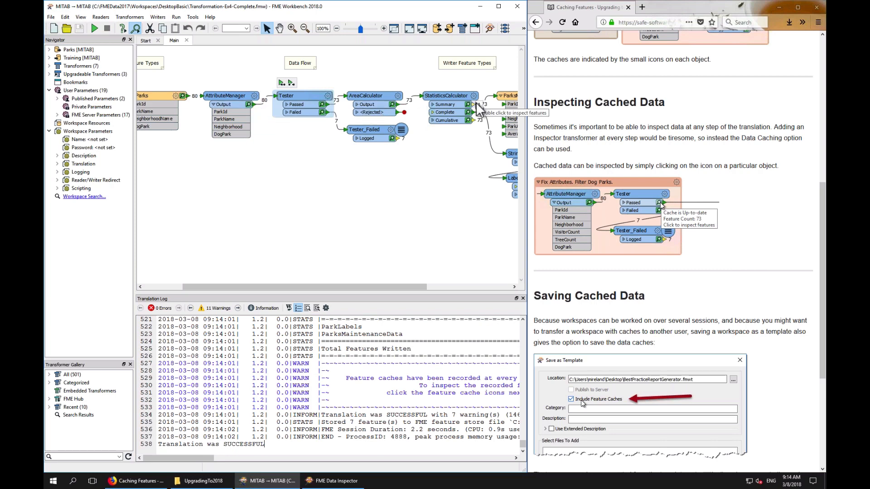
pyautogui.moveTo(469, 106)
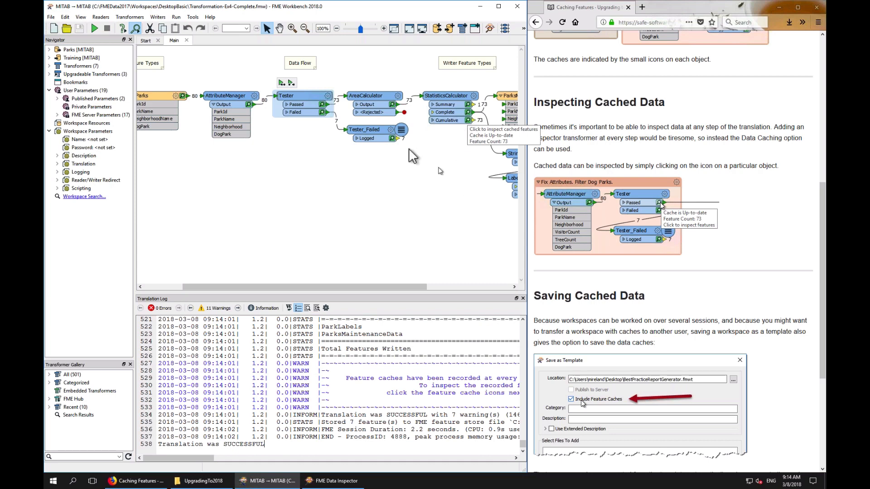
pyautogui.rightClick(306, 94)
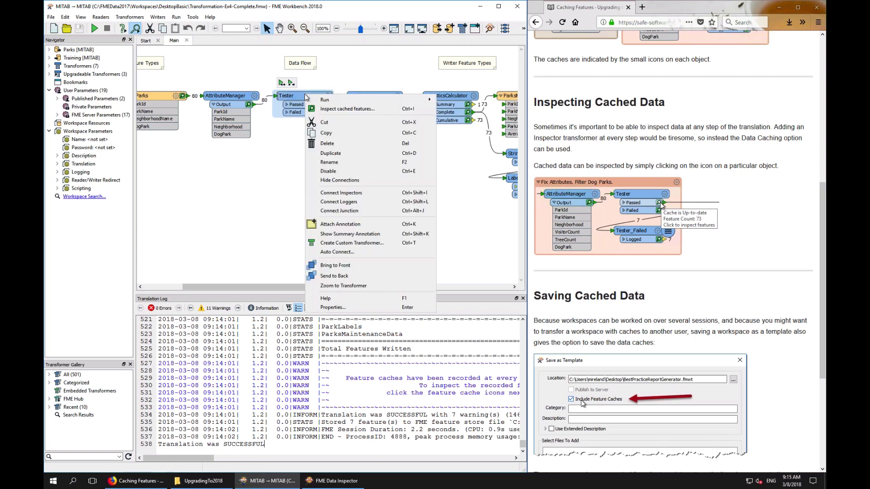
pyautogui.click(351, 109)
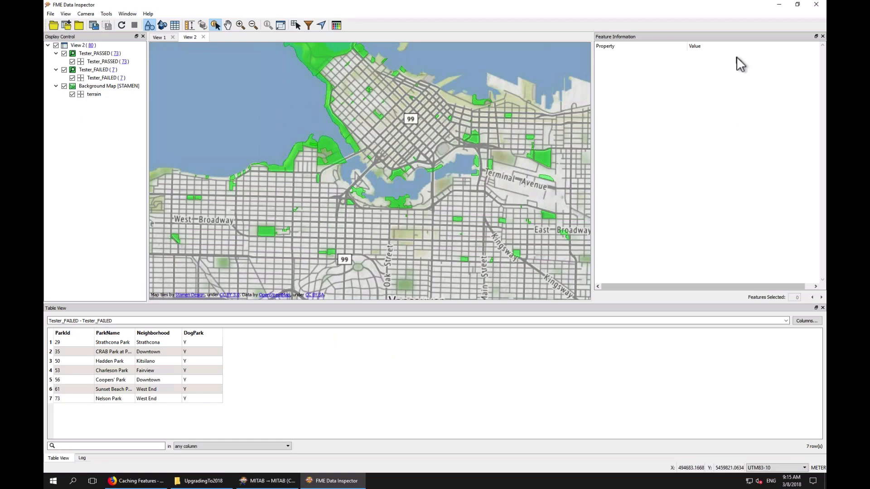
pyautogui.click(779, 5)
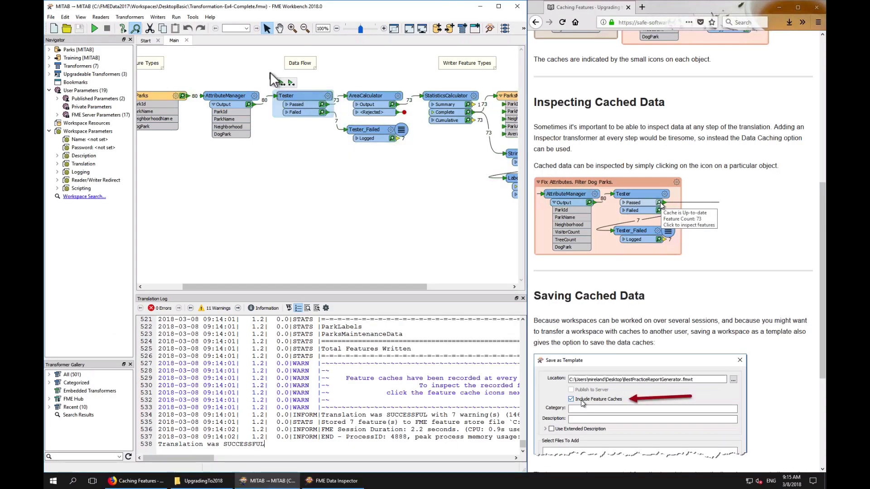
# Select the Tester, AreaCalculator and Tester_Failed transformers and inspect their cached features together with the background map
pyautogui.moveTo(269, 71); pyautogui.dragTo(417, 161)
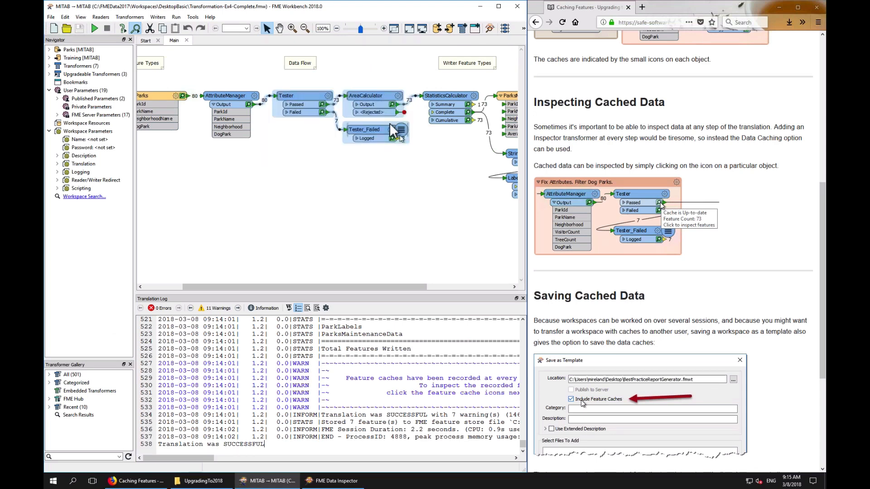
pyautogui.rightClick(370, 96)
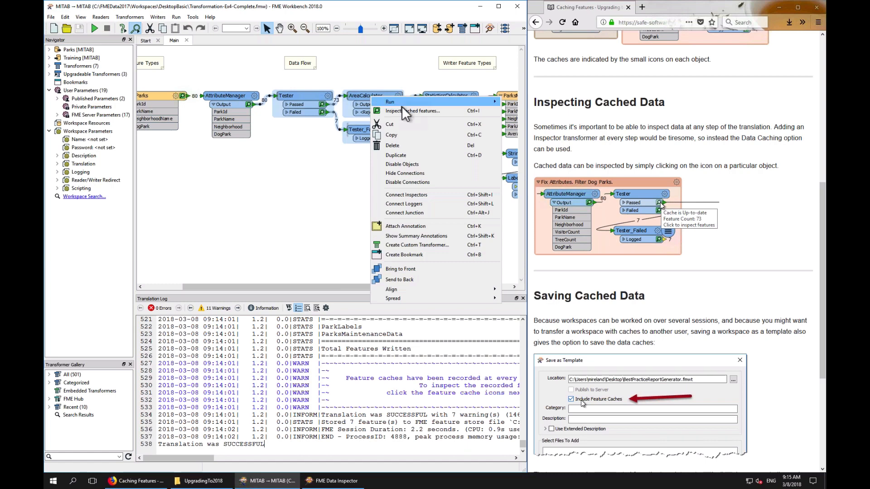
pyautogui.click(401, 110)
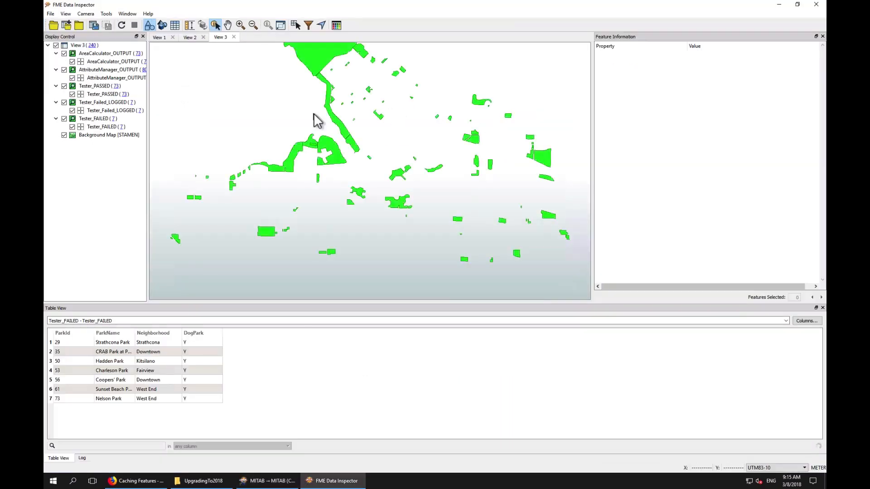
pyautogui.moveTo(148, 98); pyautogui.dragTo(180, 98)
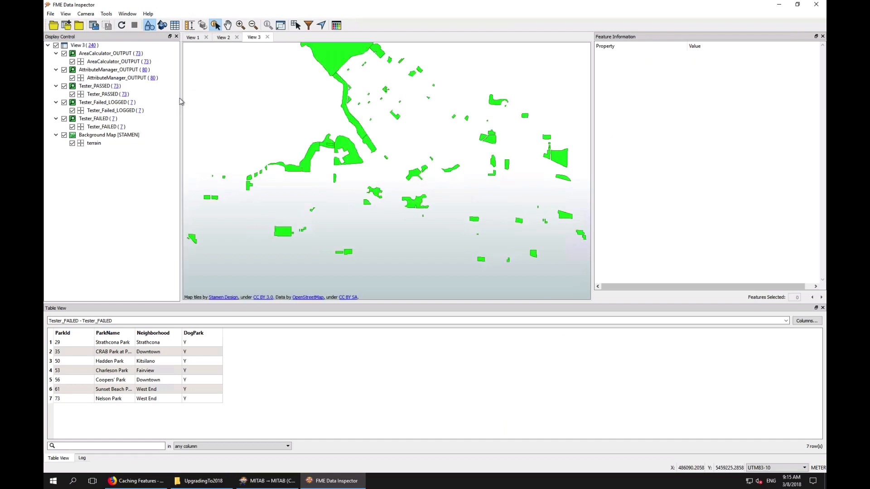
pyautogui.click(149, 86)
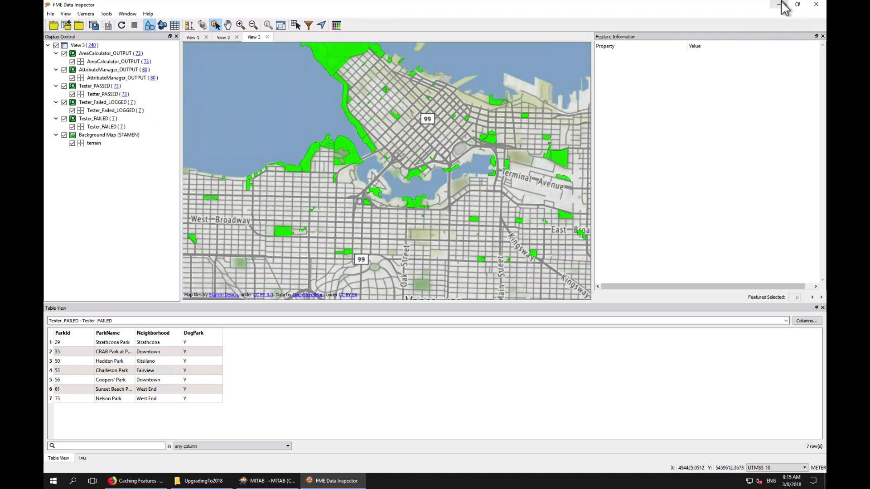
pyautogui.moveTo(780, 19)
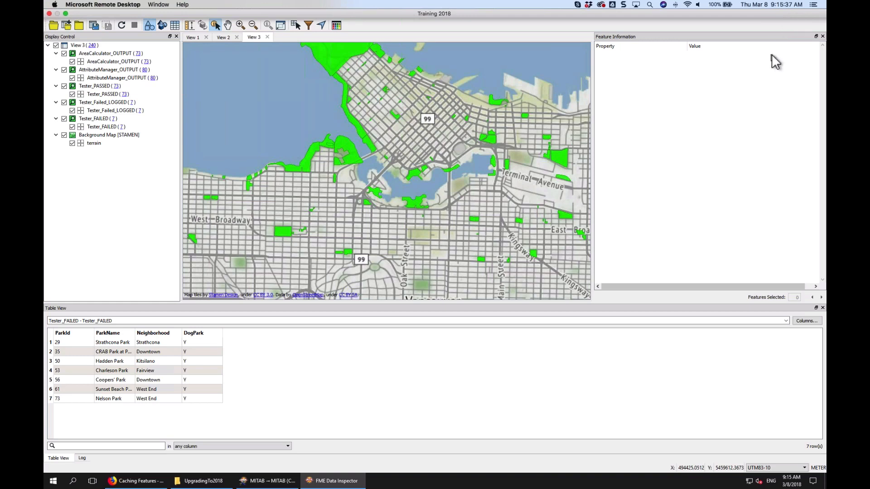
pyautogui.click(777, 6)
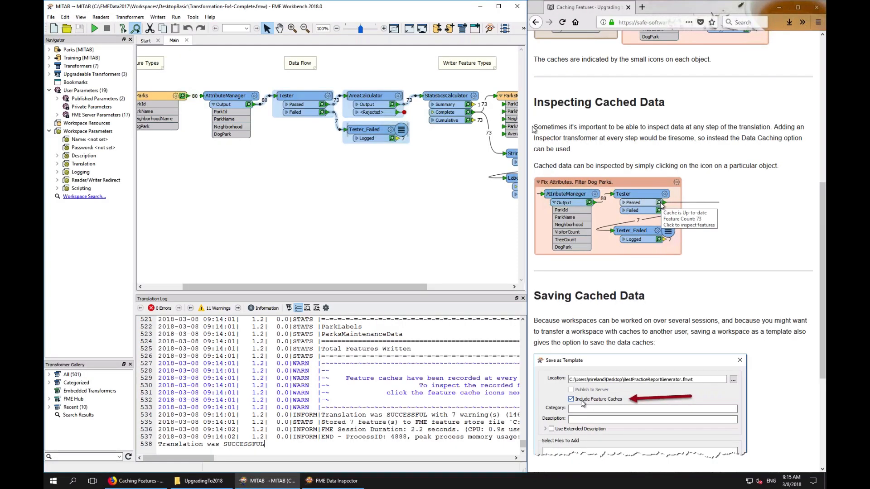
# Save the workspace as a template with Include Feature Caches enabled
pyautogui.click(301, 164)
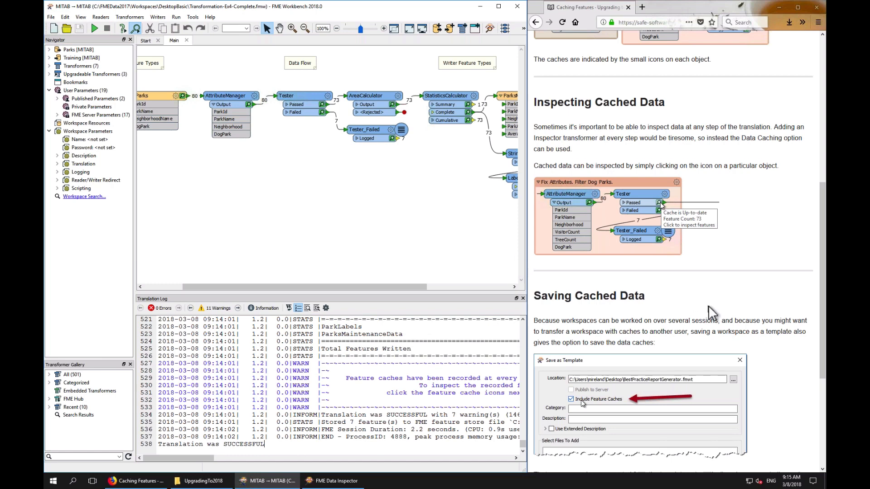
pyautogui.scroll(-4, 708, 307)
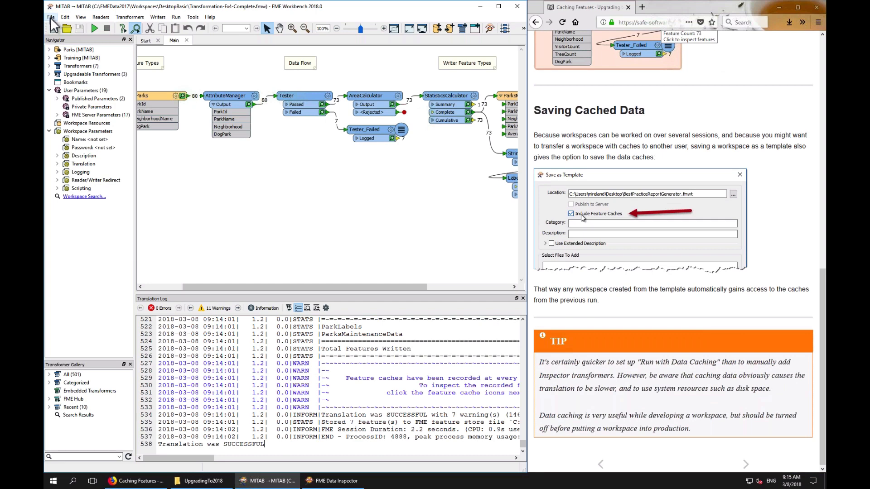
pyautogui.click(51, 17)
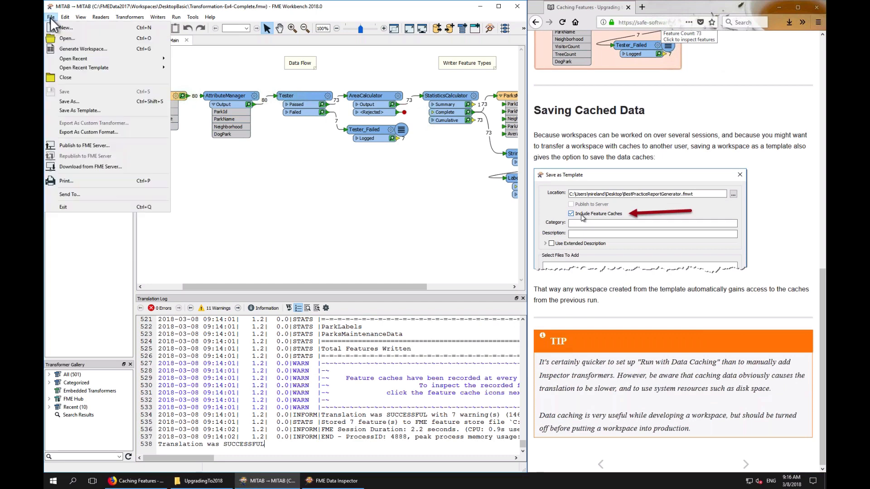
pyautogui.click(106, 110)
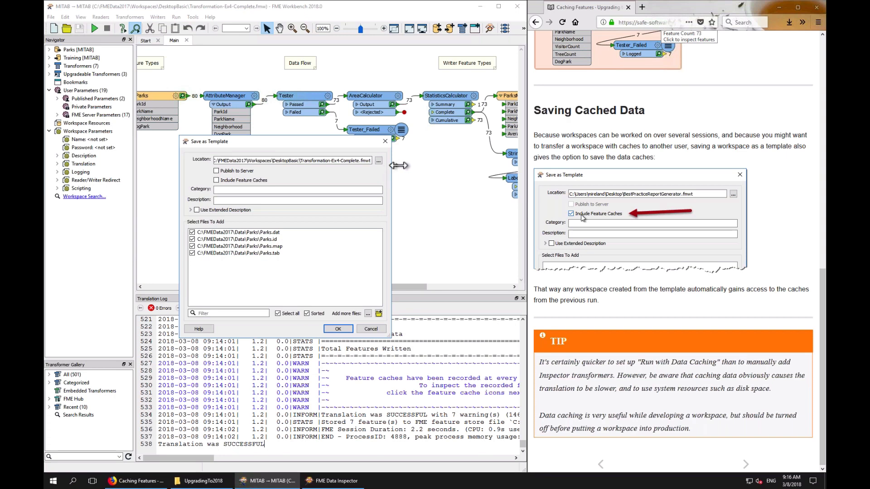
pyautogui.moveTo(393, 165); pyautogui.dragTo(446, 166)
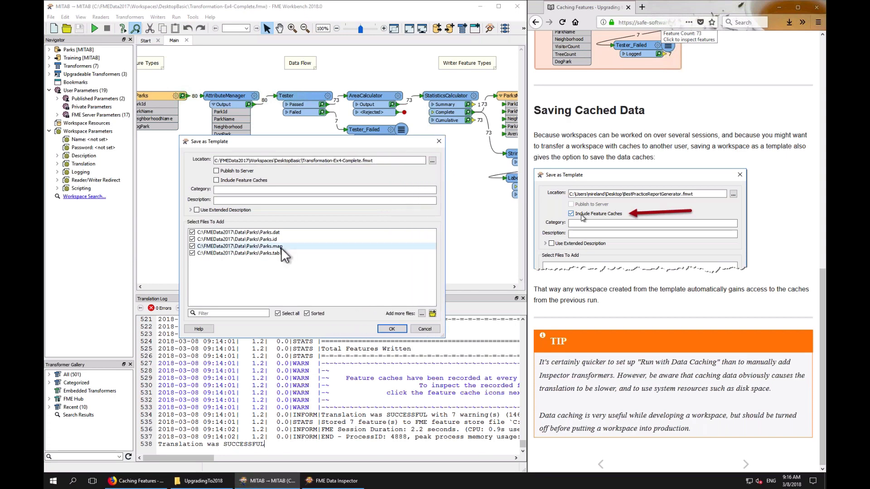
pyautogui.click(217, 180)
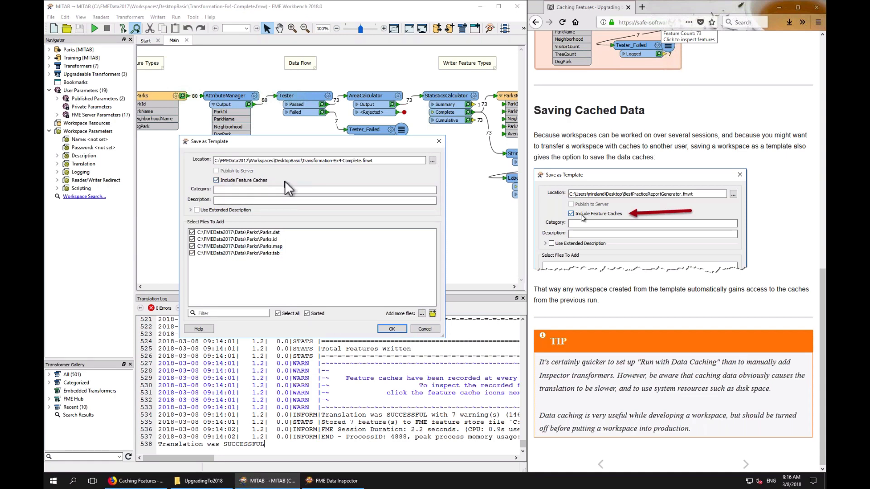
pyautogui.click(392, 328)
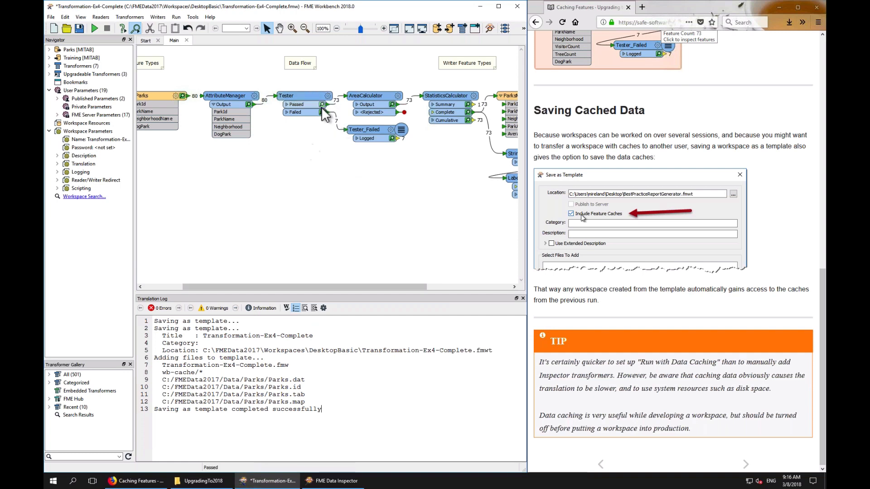
# Advance the training manual to the next page on cached data status
pyautogui.moveTo(324, 118)
pyautogui.click(745, 466)
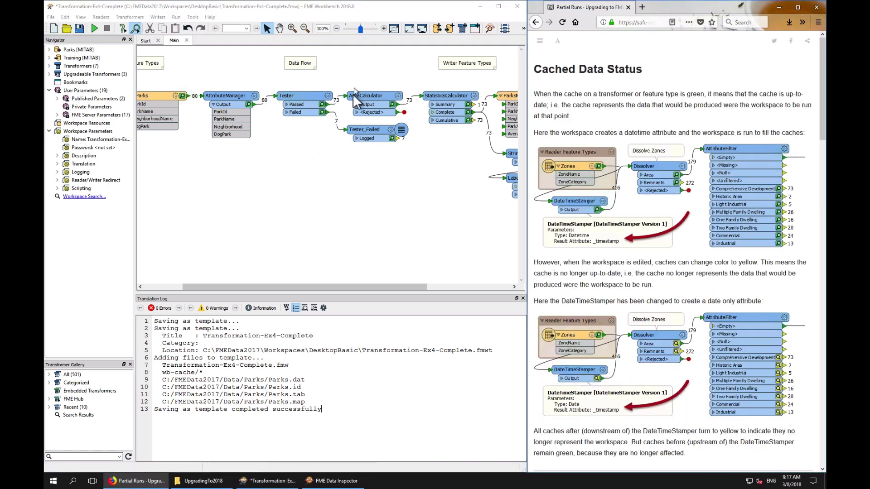
# Add a second Tester clause requiring ParkName to not be null, using Attribute Is Null with Negate enabled
pyautogui.click(383, 28)
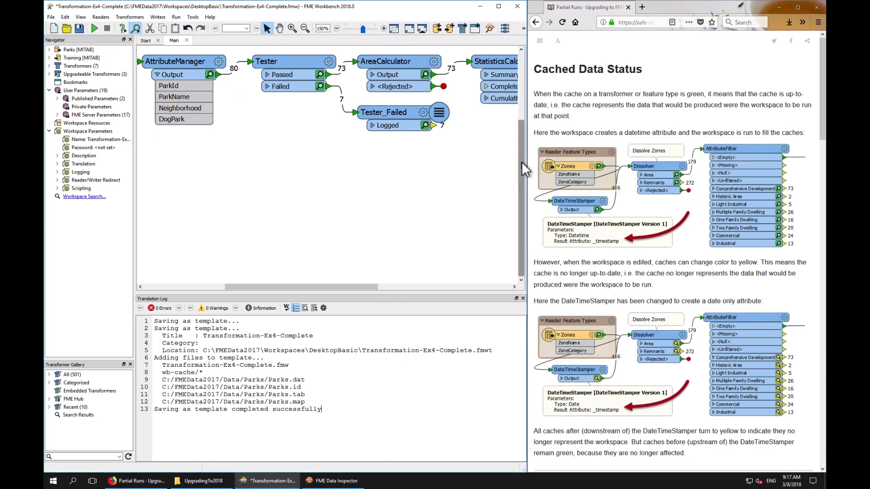
pyautogui.moveTo(521, 162); pyautogui.dragTo(519, 135)
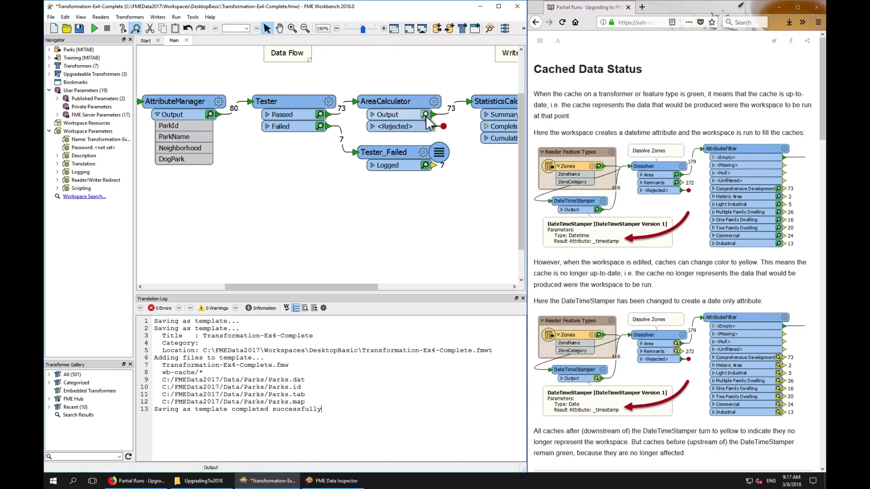
pyautogui.moveTo(426, 116)
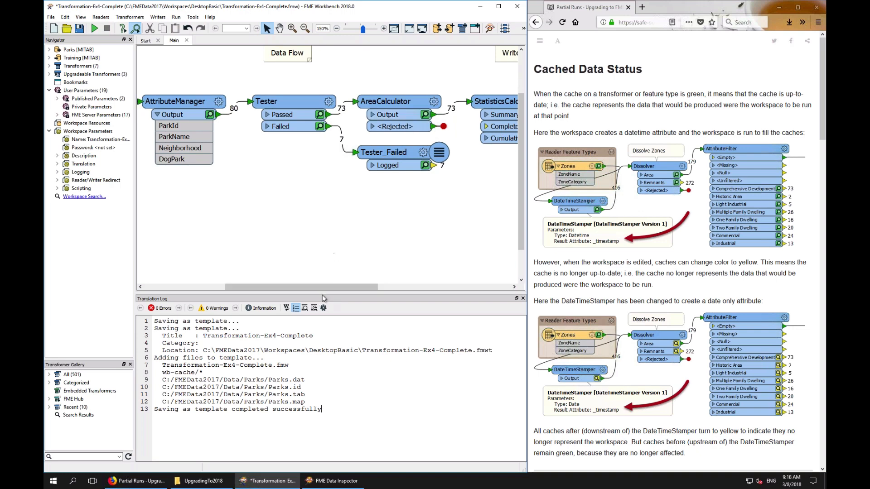
pyautogui.moveTo(325, 286); pyautogui.dragTo(349, 287)
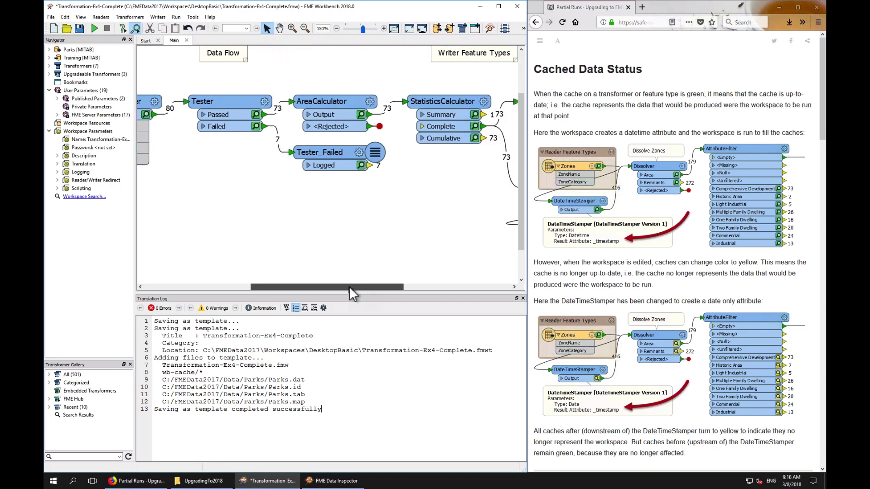
pyautogui.click(267, 102)
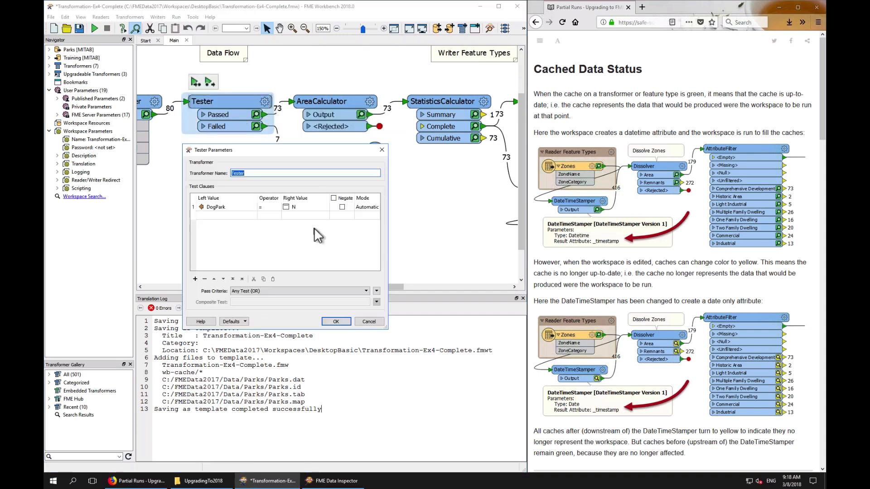
pyautogui.doubleClick(241, 216)
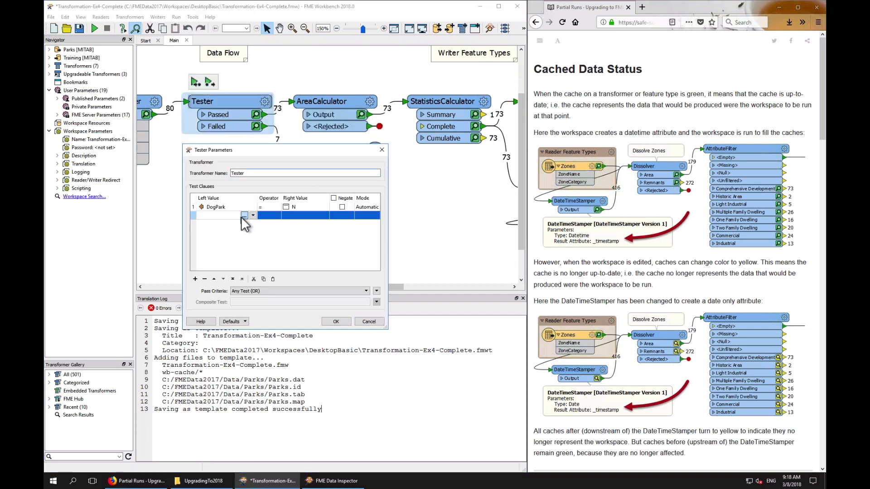
pyautogui.click(493, 379)
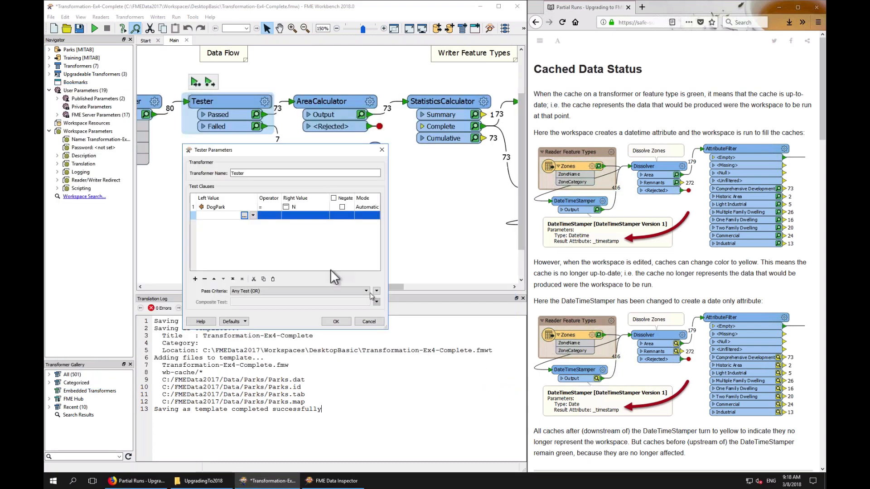
pyautogui.click(253, 216)
pyautogui.moveTo(284, 224)
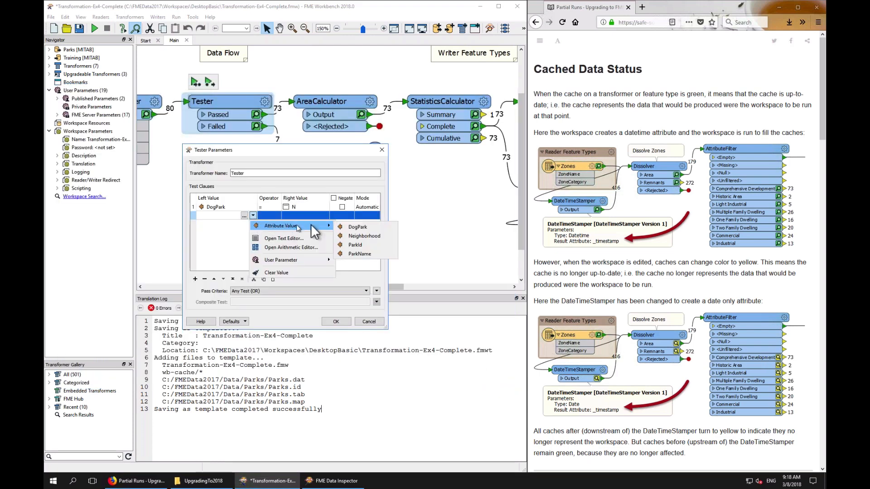
pyautogui.click(356, 252)
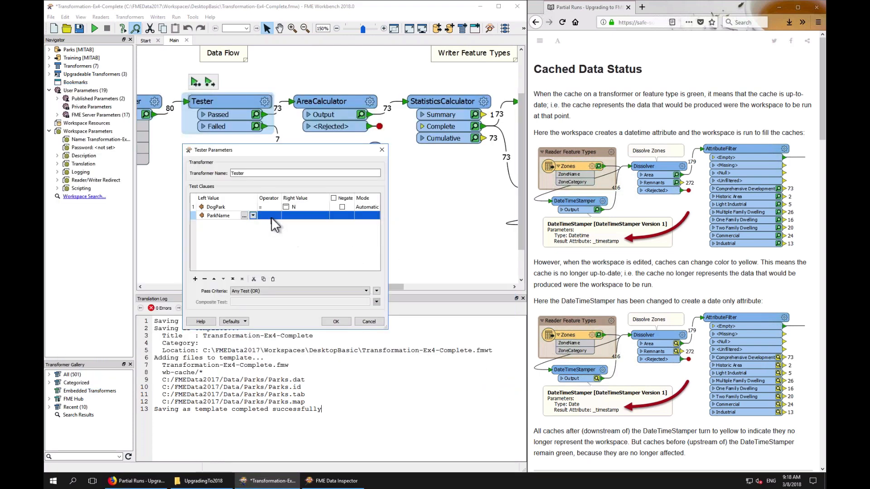
pyautogui.click(270, 216)
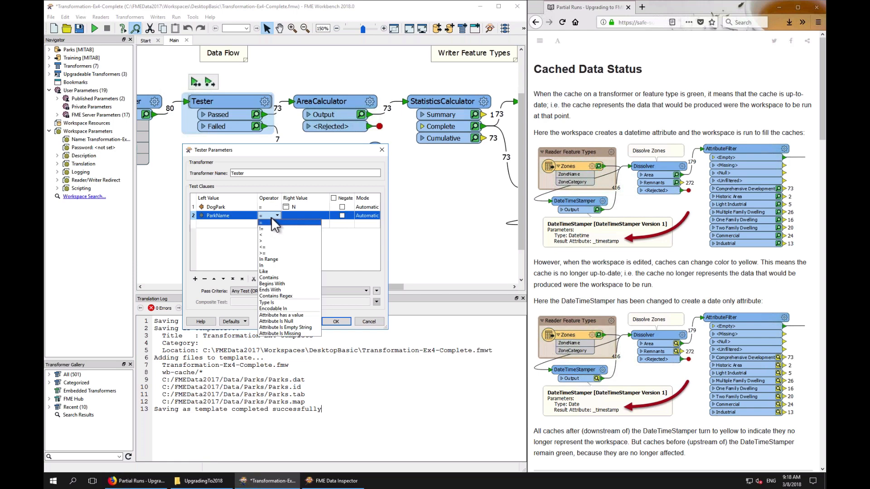
pyautogui.click(283, 321)
pyautogui.click(342, 216)
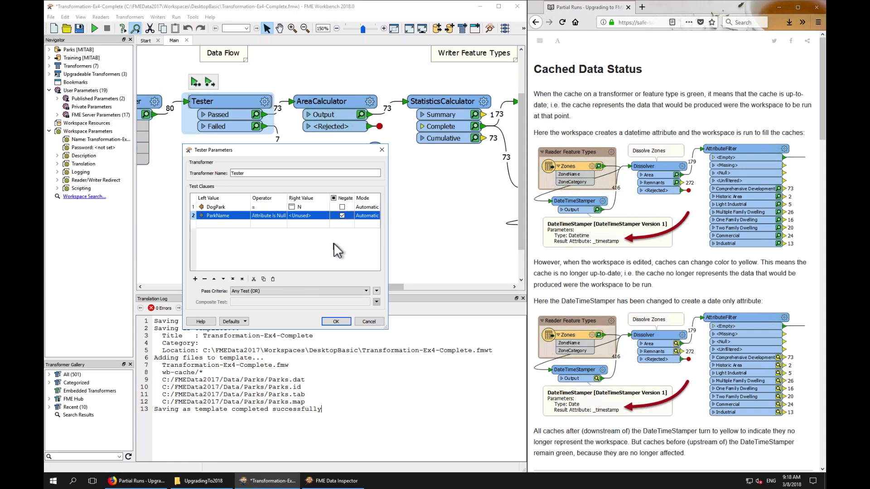
pyautogui.click(336, 322)
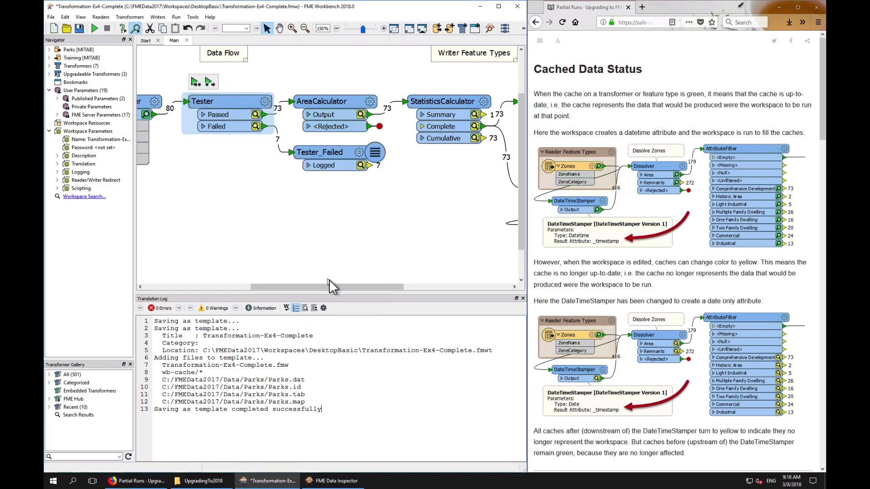
# Run the workspace from the edited Tester onward, reusing the cached upstream features
pyautogui.moveTo(325, 286); pyautogui.dragTo(412, 292)
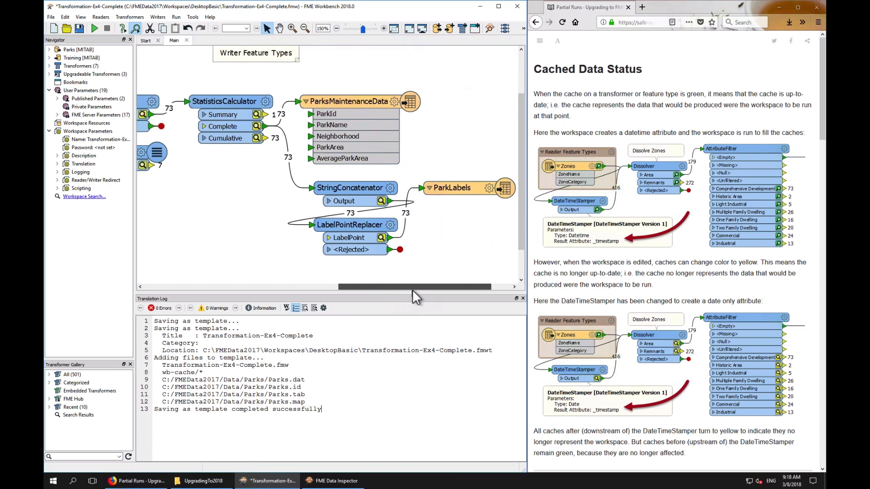
pyautogui.moveTo(412, 290); pyautogui.dragTo(303, 254)
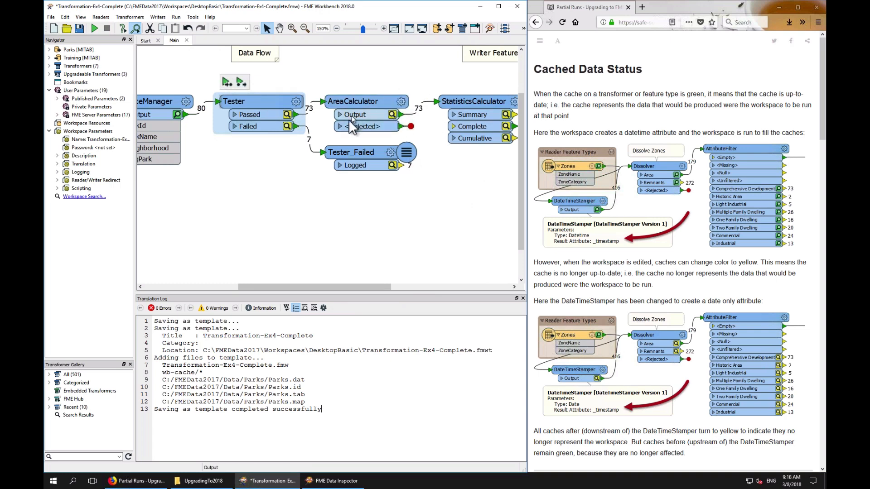
pyautogui.moveTo(333, 287); pyautogui.dragTo(264, 286)
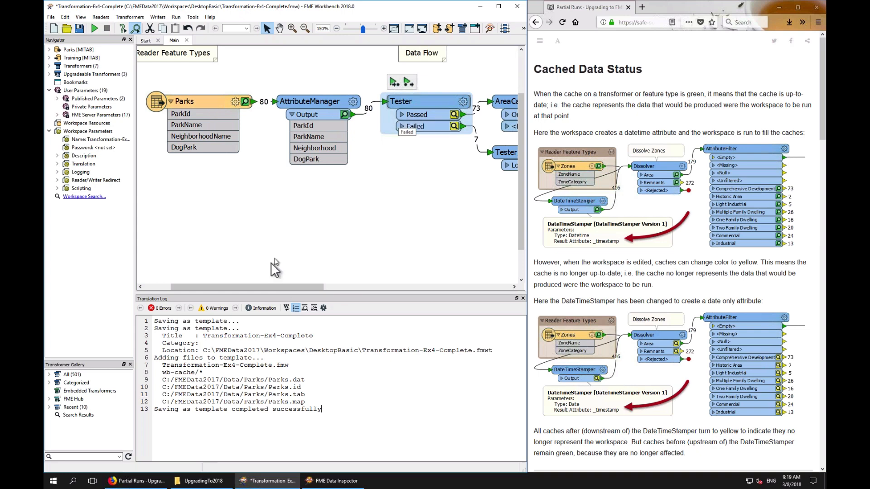
pyautogui.moveTo(262, 284); pyautogui.dragTo(331, 285)
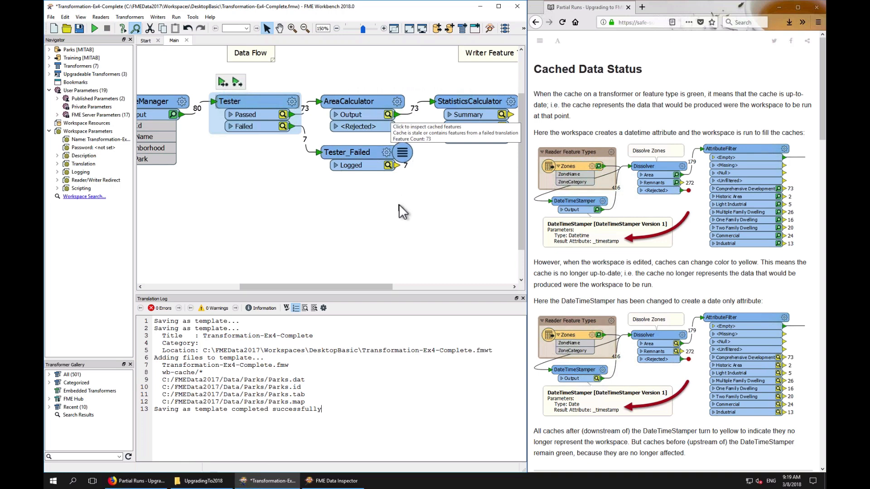
pyautogui.scroll(-3, 669, 337)
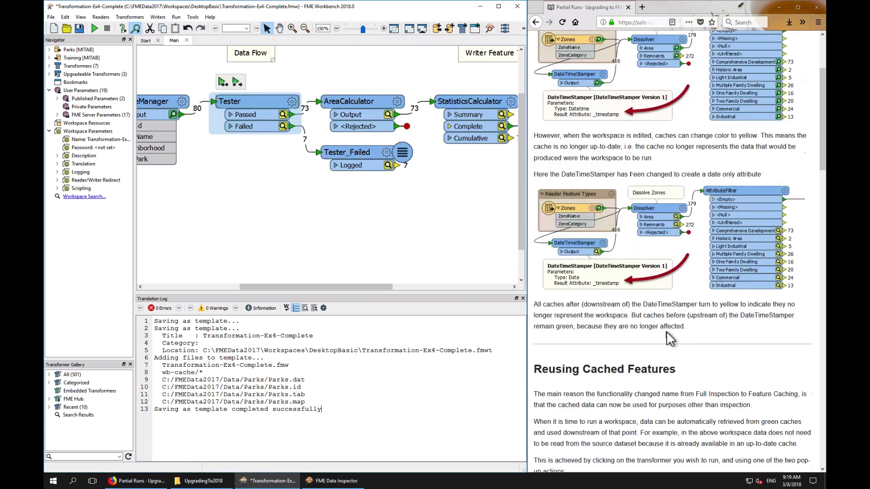
pyautogui.scroll(-8, 669, 338)
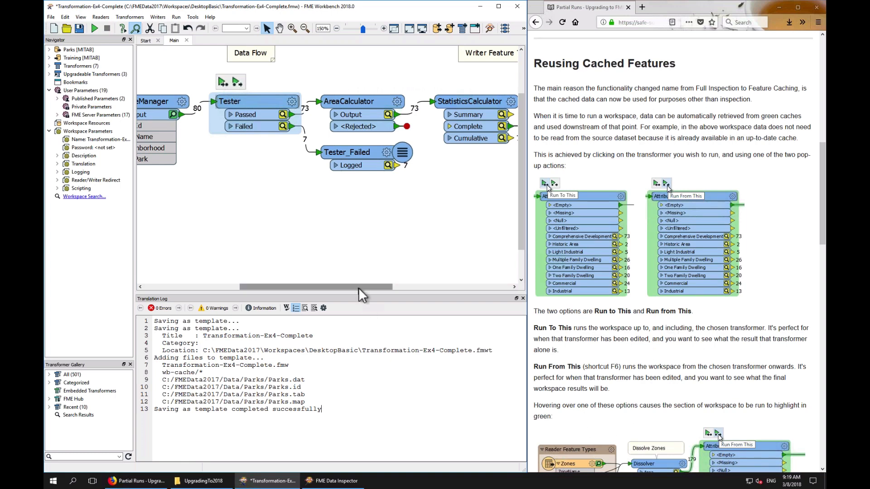
pyautogui.moveTo(358, 287); pyautogui.dragTo(295, 289)
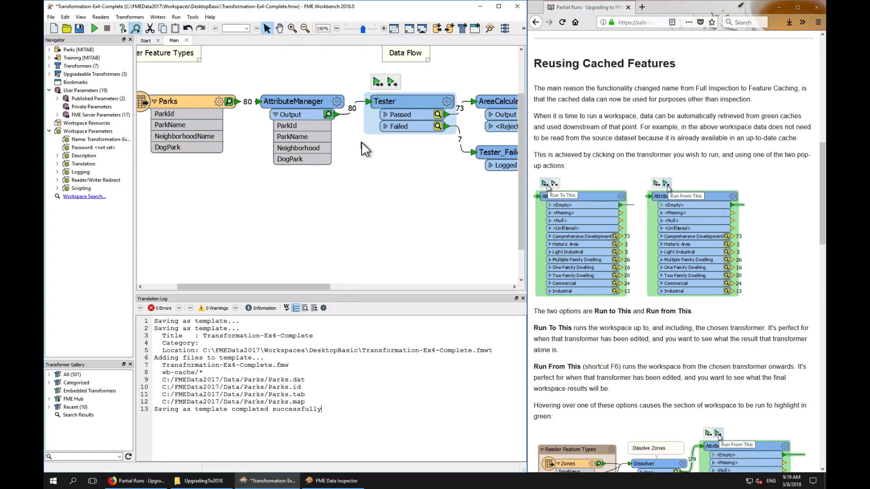
pyautogui.click(392, 81)
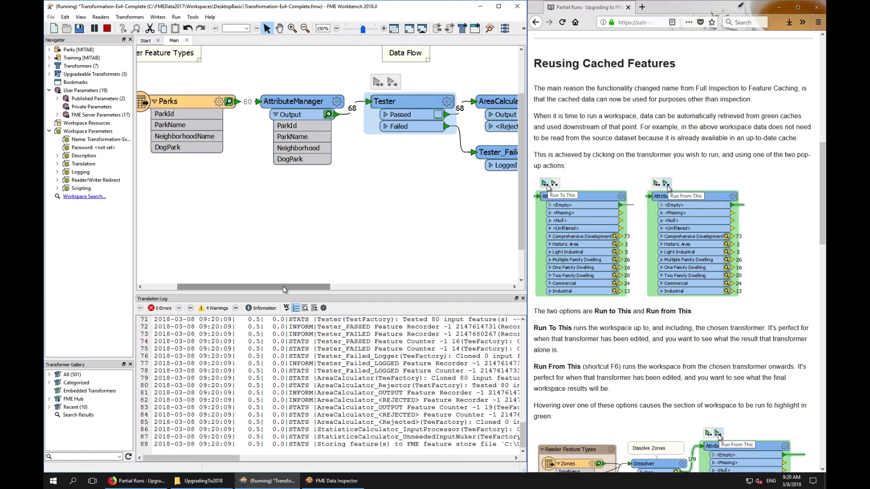
# Set the Tester's pass criteria to All Tests (AND)
pyautogui.moveTo(283, 286); pyautogui.dragTo(348, 288)
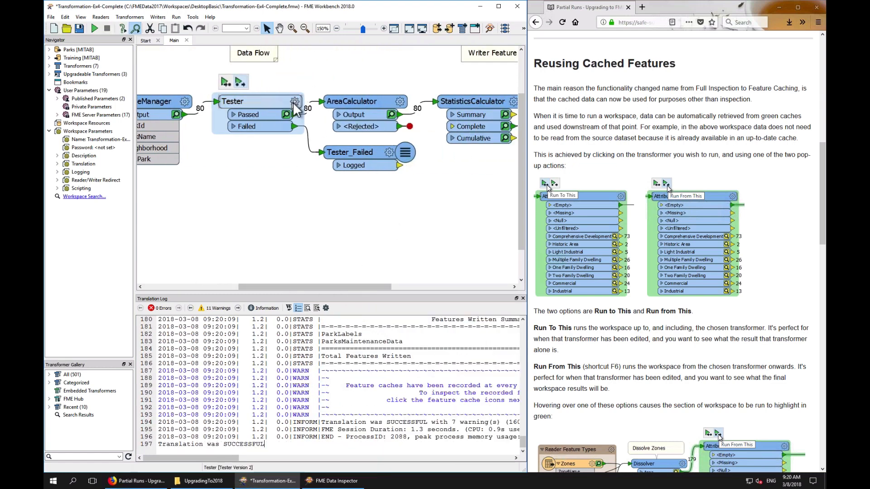
pyautogui.click(294, 101)
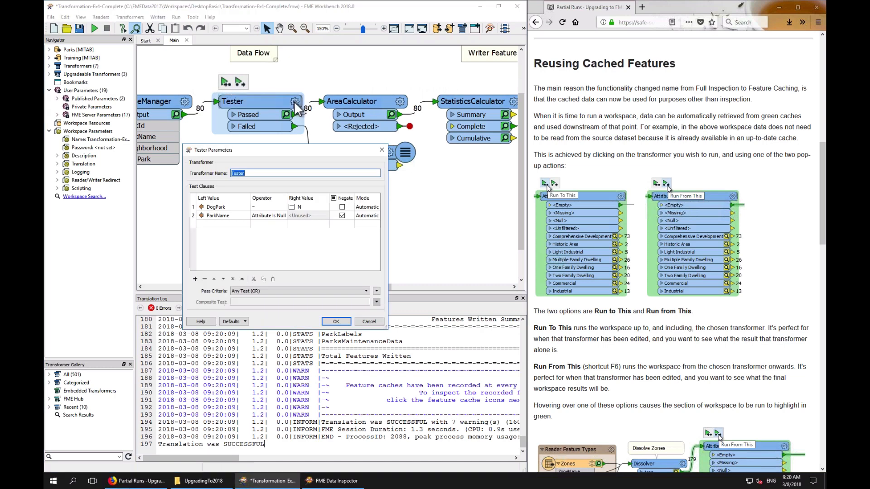
pyautogui.click(271, 291)
pyautogui.click(280, 307)
pyautogui.click(335, 322)
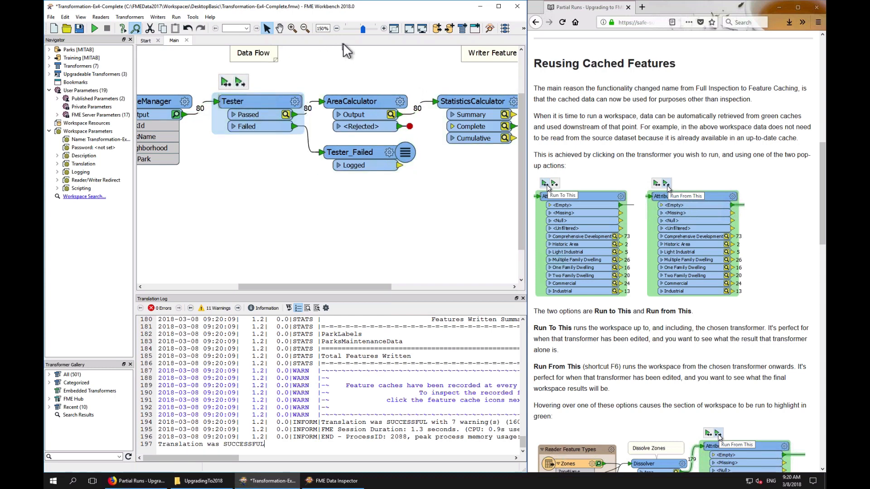
# Run the workspace again from the Tester onward
pyautogui.click(336, 28)
pyautogui.click(336, 28)
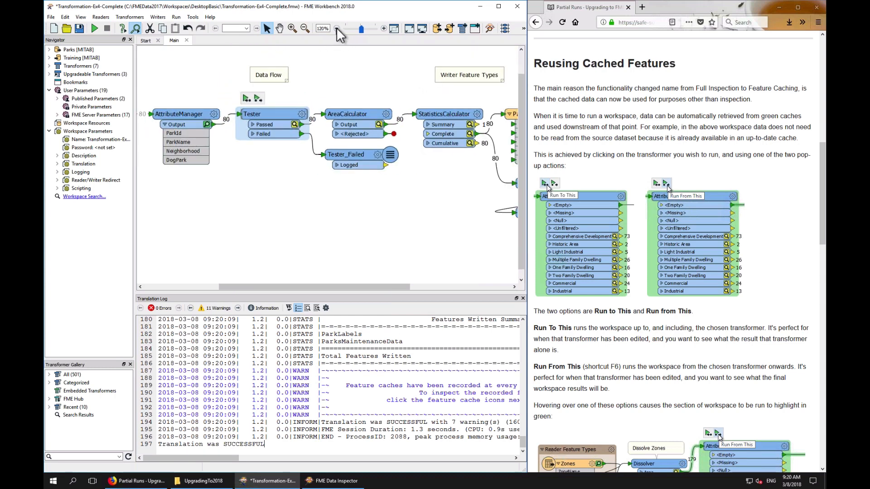
pyautogui.click(336, 29)
pyautogui.click(336, 28)
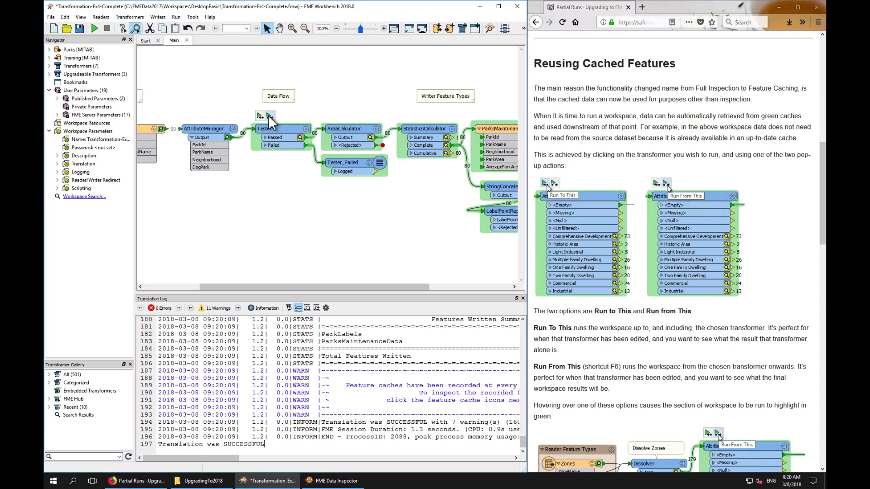
pyautogui.click(269, 116)
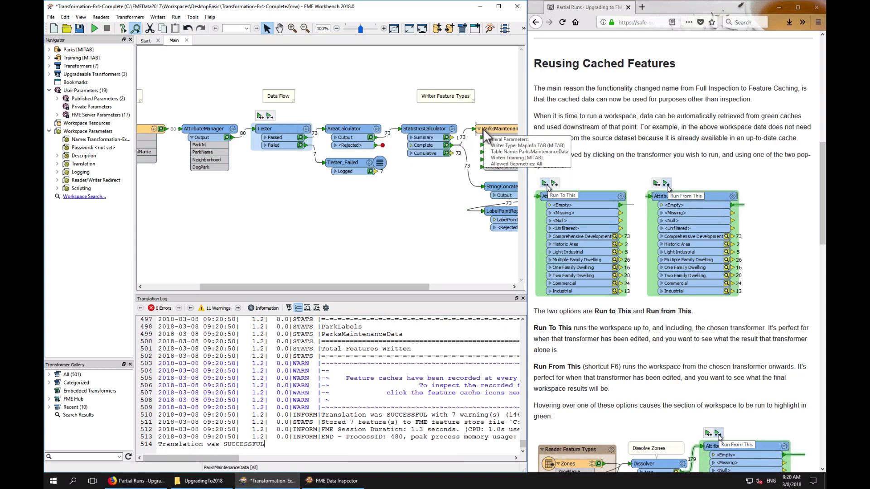
# Set the StatisticsCalculator's Maximum Attribute to MaximumParkSize
pyautogui.click(451, 128)
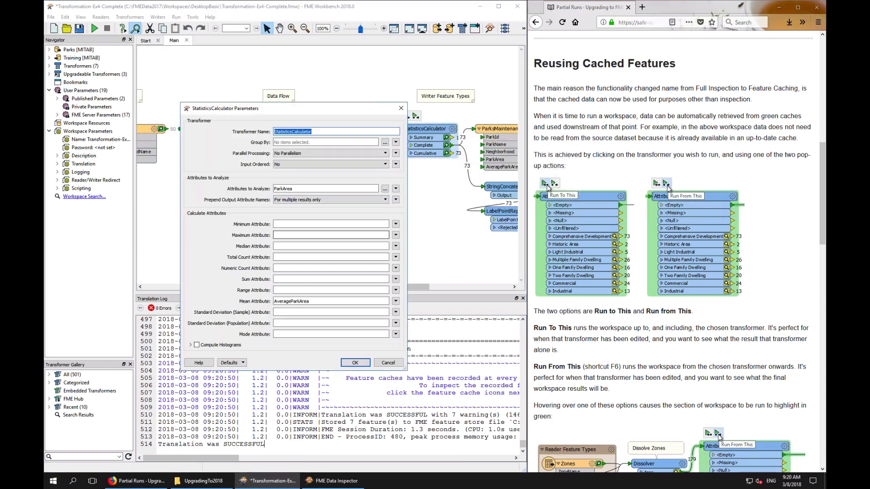
pyautogui.click(293, 235)
pyautogui.write('MaximumParkSize')
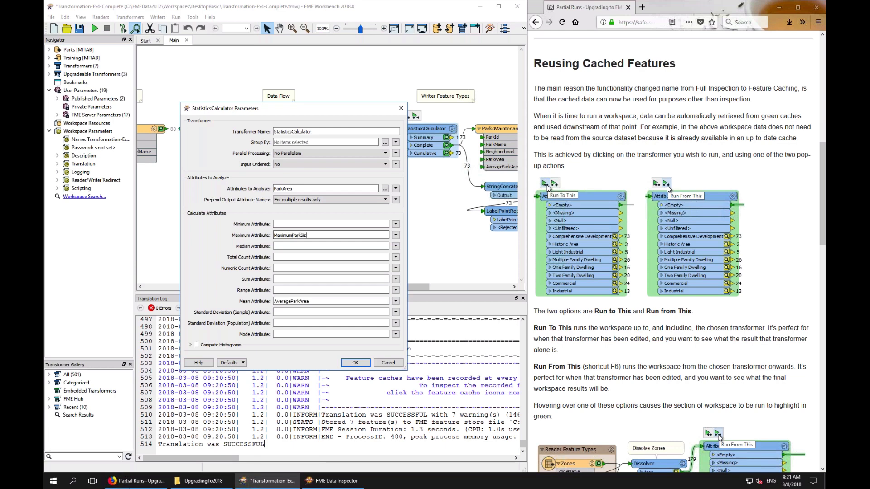
pyautogui.click(355, 362)
# Run the workspace from the StringConcatenator onward, agreeing to include the upstream StatisticsCalculator
pyautogui.moveTo(352, 284); pyautogui.dragTo(398, 286)
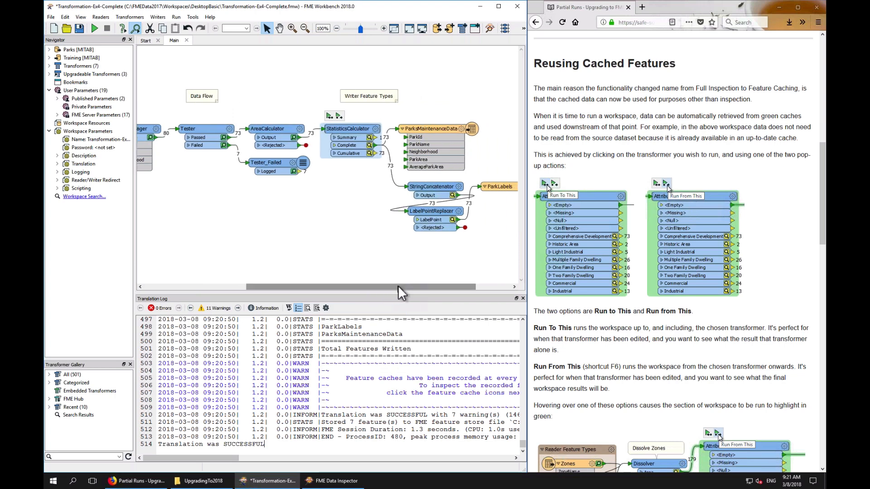
pyautogui.moveTo(339, 117)
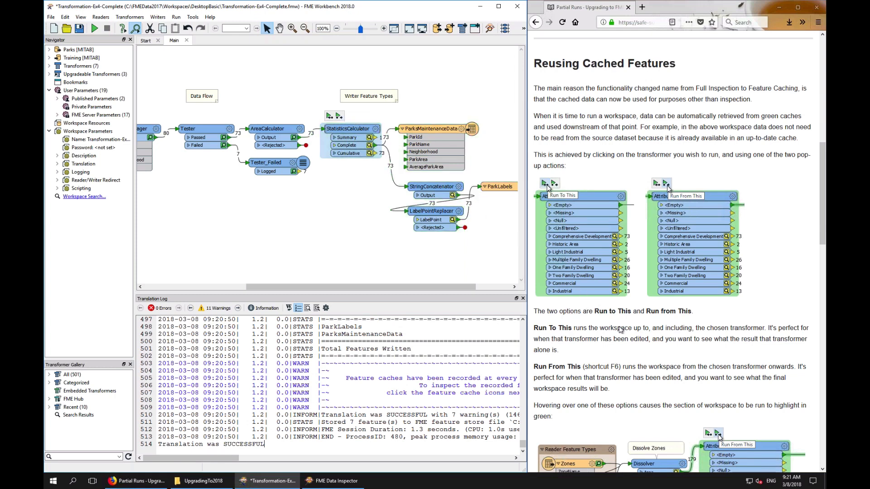
pyautogui.scroll(-8, 658, 361)
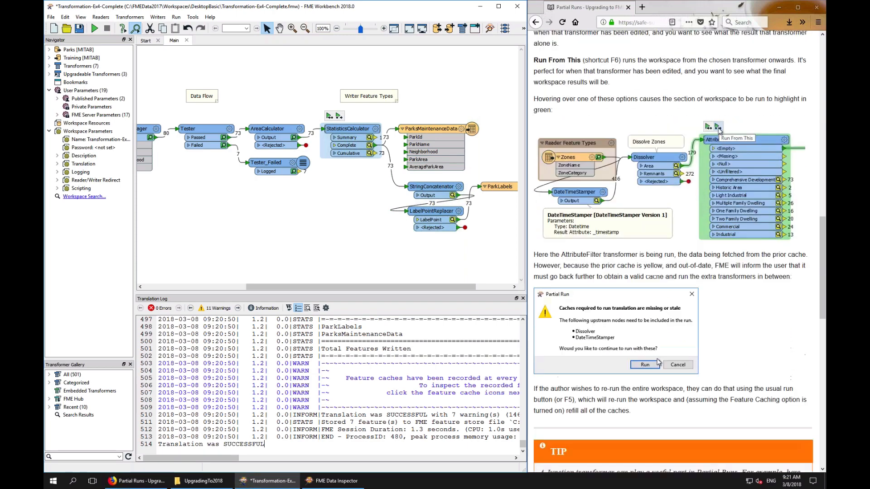
pyautogui.scroll(2, 658, 362)
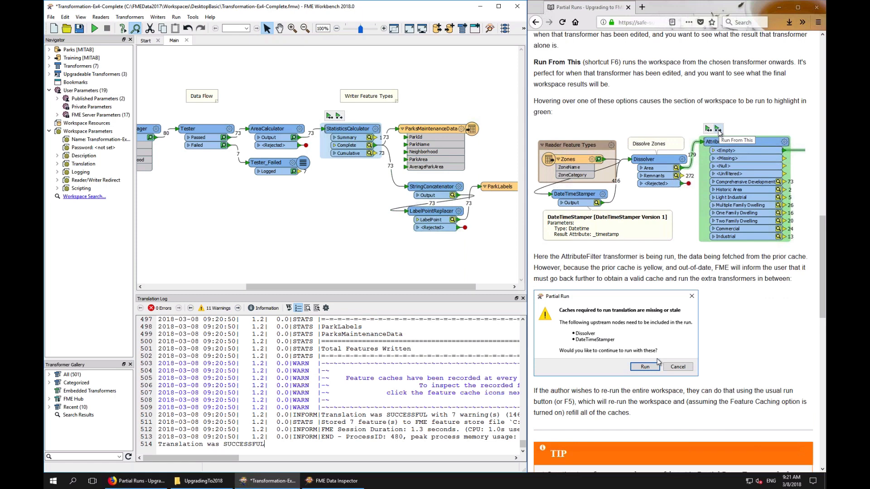
pyautogui.click(351, 227)
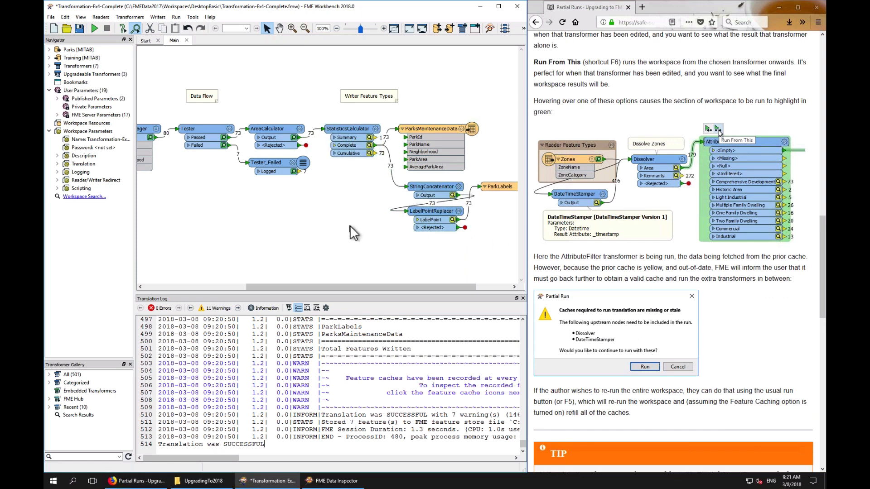
pyautogui.click(436, 190)
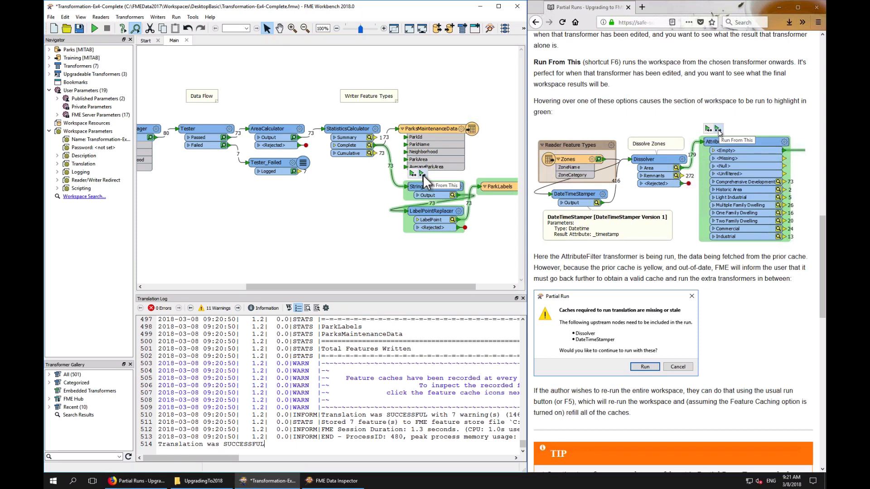
pyautogui.click(422, 175)
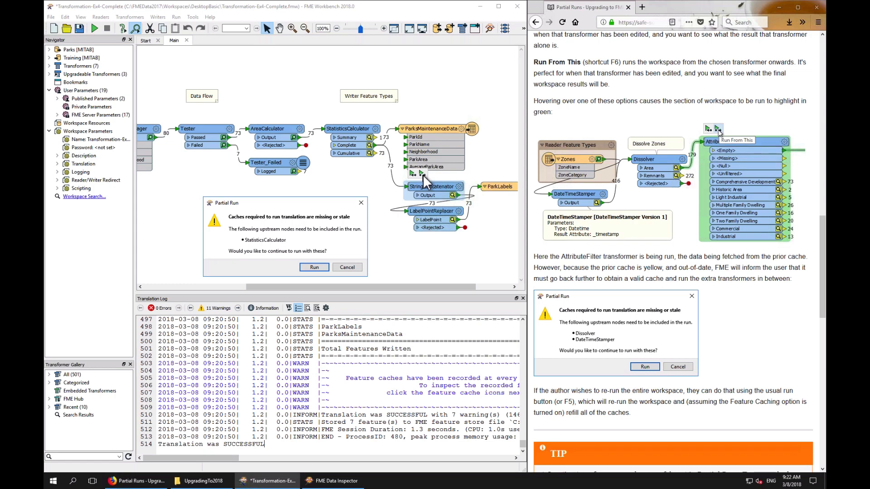
pyautogui.click(314, 268)
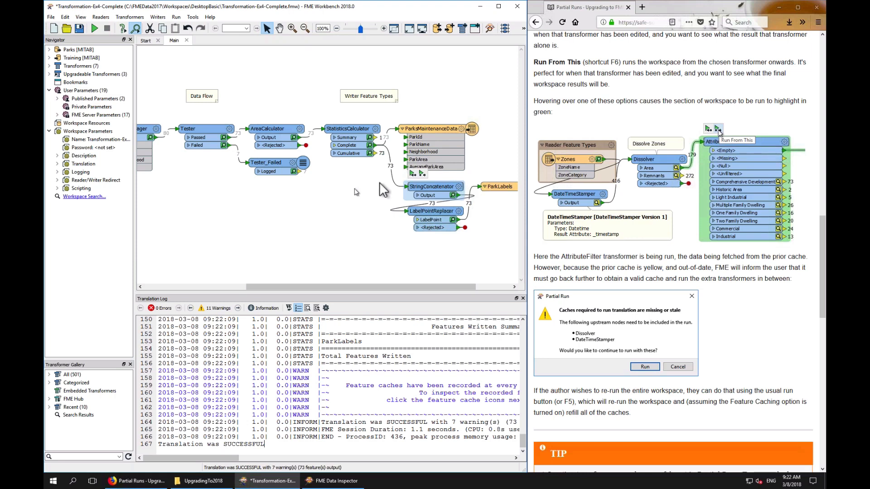
# Run the workspace again from the StringConcatenator onward using the Run From This shortcut
pyautogui.moveTo(419, 173)
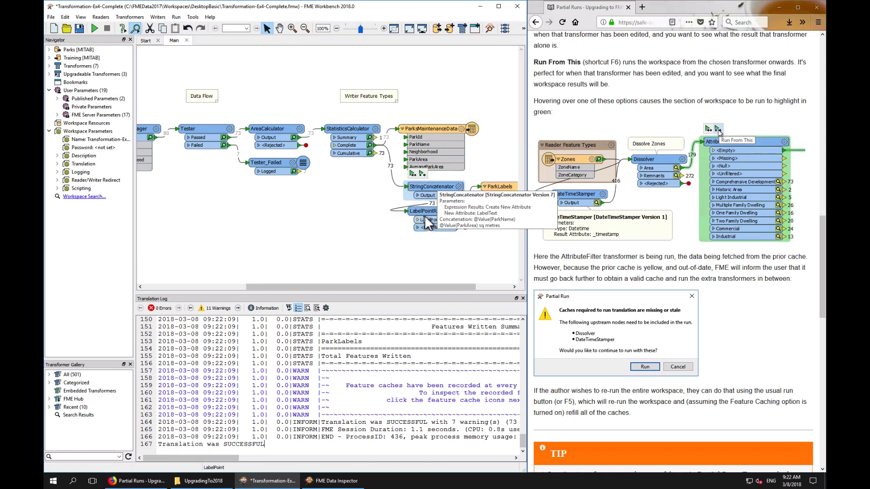
pyautogui.press('F6')
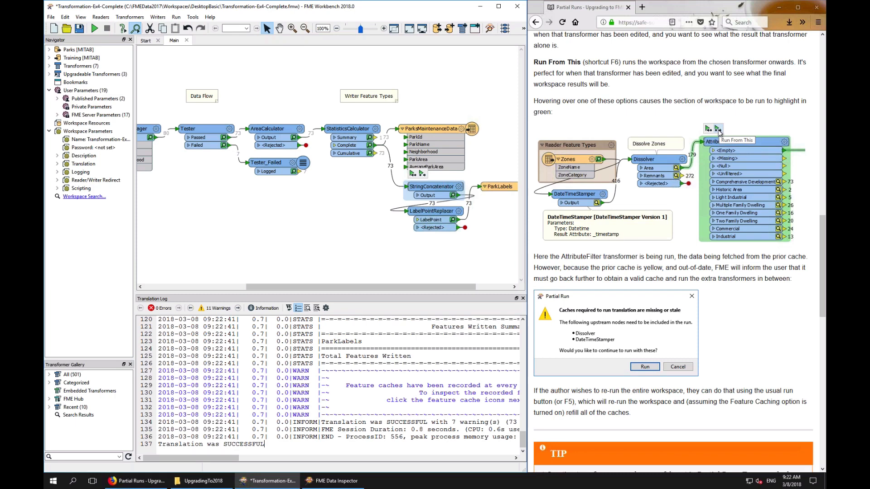
pyautogui.scroll(-9, 724, 280)
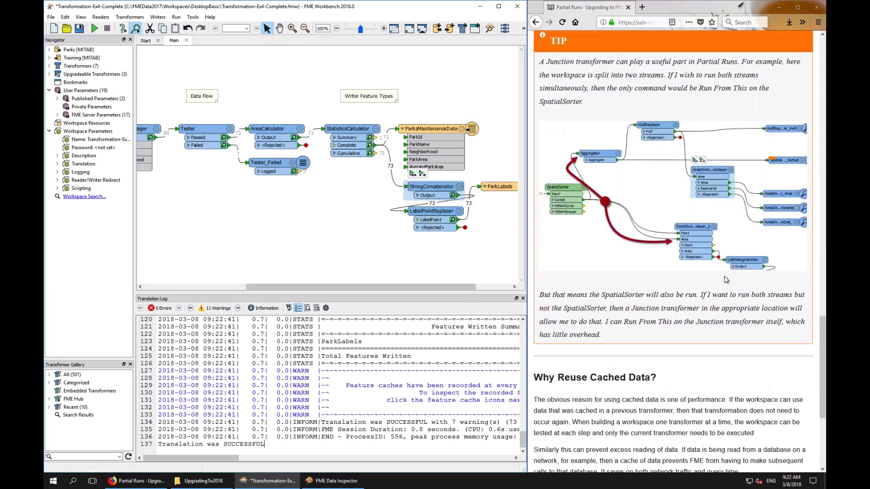
pyautogui.scroll(-4, 724, 279)
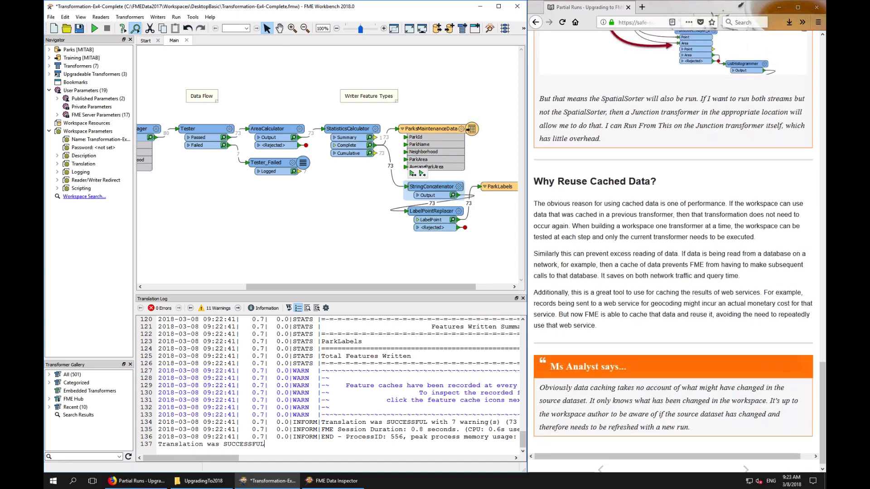
pyautogui.scroll(3, 725, 279)
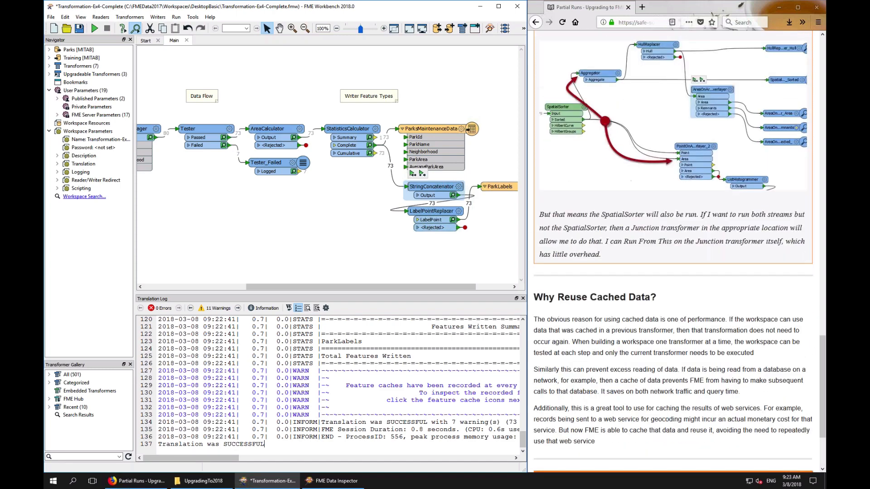
pyautogui.scroll(-3, 673, 251)
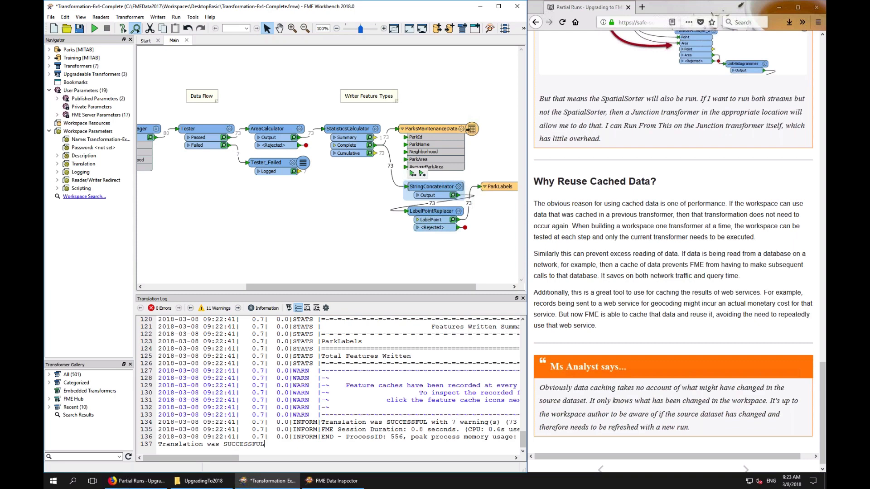
# Insert a Geocoder transformer between the Parks reader and the AttributeManager and open its parameters
pyautogui.moveTo(422, 286); pyautogui.dragTo(316, 293)
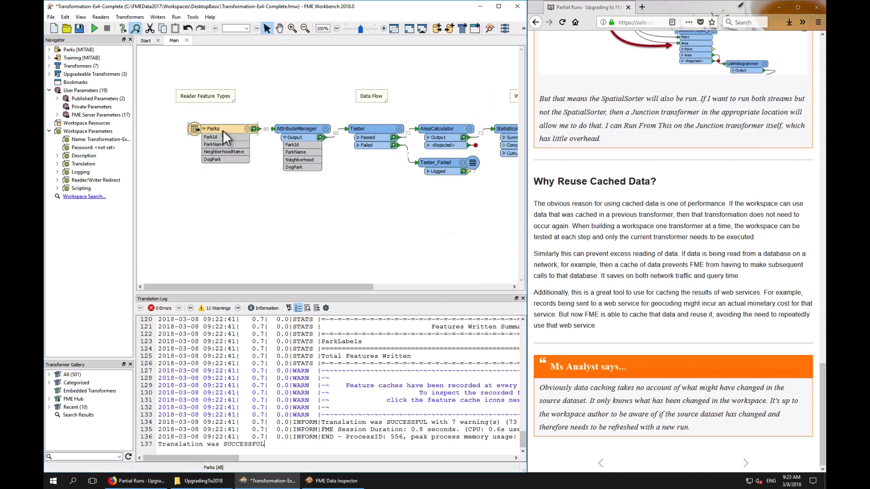
pyautogui.moveTo(222, 130)
pyautogui.write('geocoder')
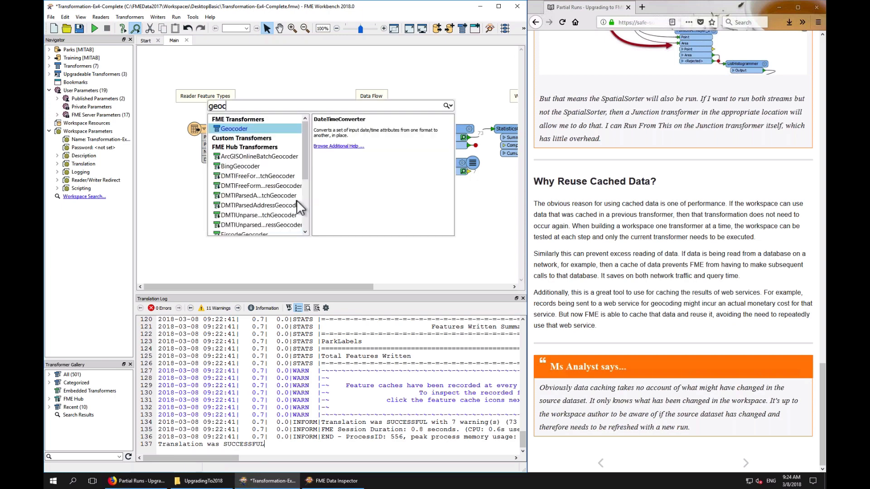
pyautogui.press('Return')
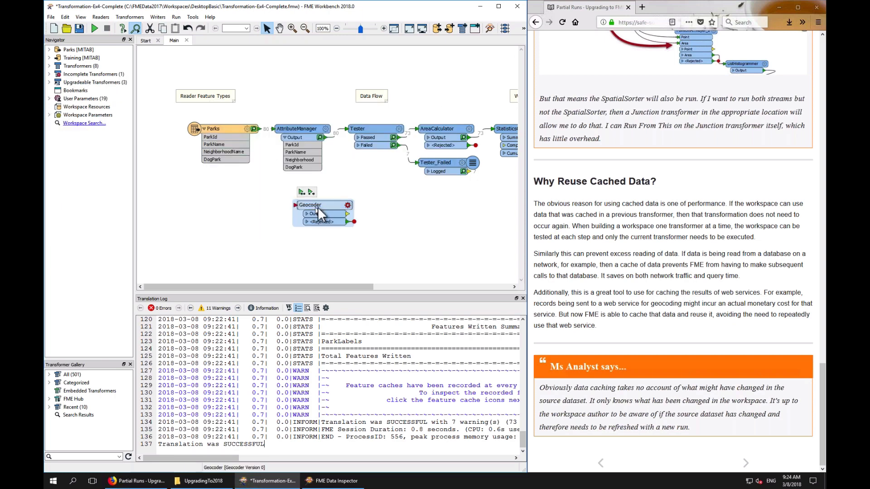
pyautogui.moveTo(297, 203); pyautogui.dragTo(294, 136)
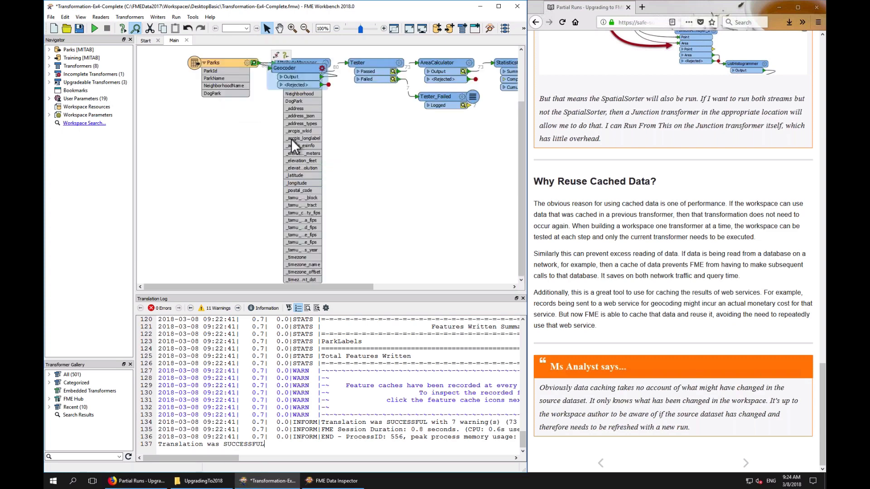
pyautogui.moveTo(292, 68); pyautogui.dragTo(209, 146)
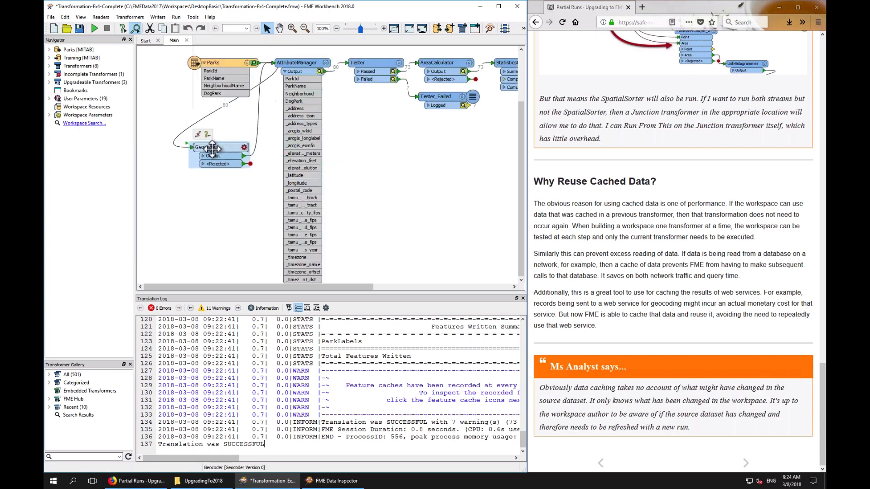
pyautogui.click(285, 72)
pyautogui.moveTo(292, 62); pyautogui.dragTo(335, 100)
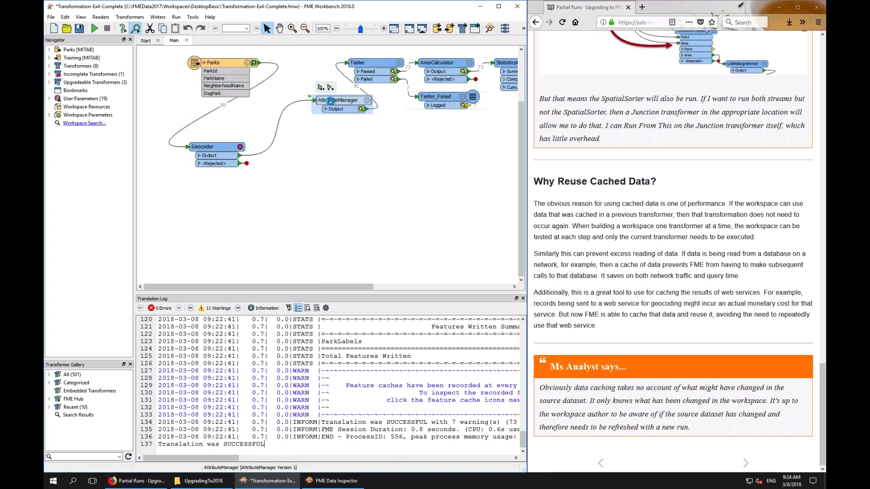
pyautogui.moveTo(215, 145); pyautogui.dragTo(222, 121)
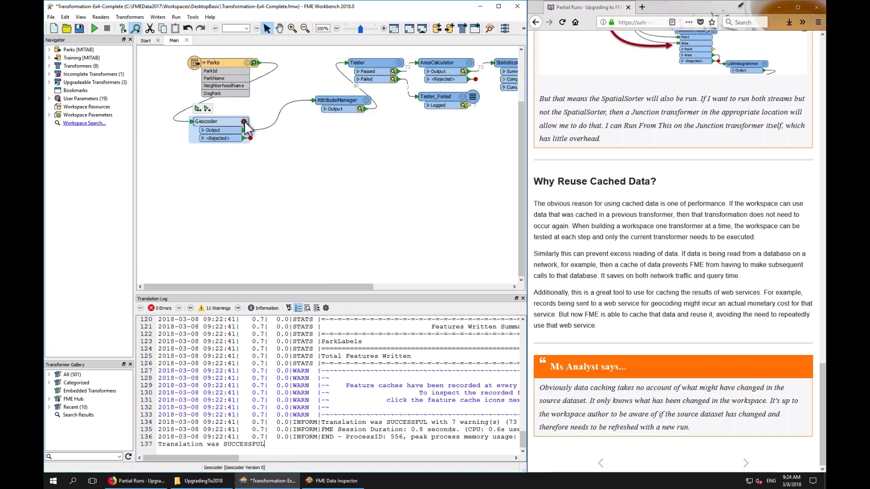
pyautogui.click(243, 121)
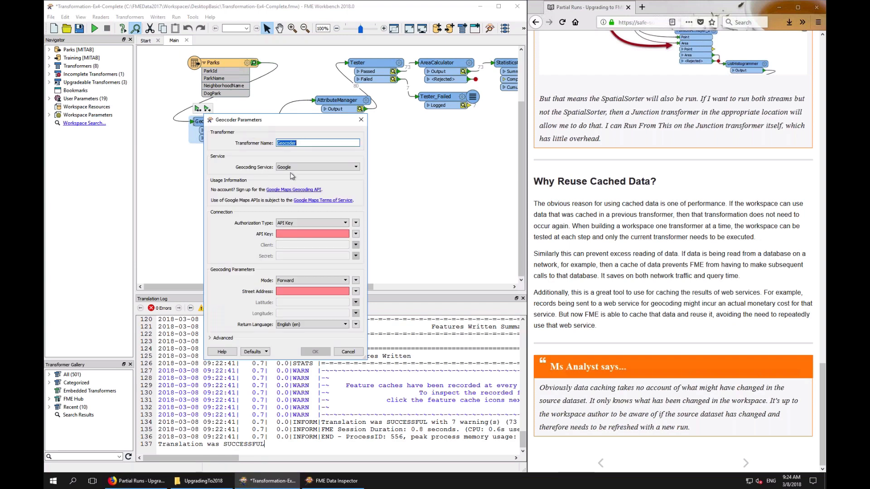
pyautogui.click(348, 352)
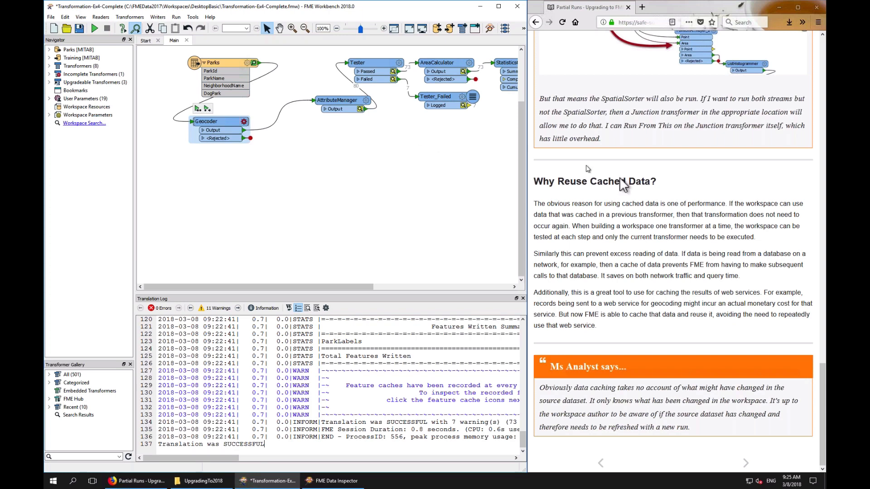
# Try to run the entire workspace, cancelling the run
pyautogui.scroll(8, 673, 203)
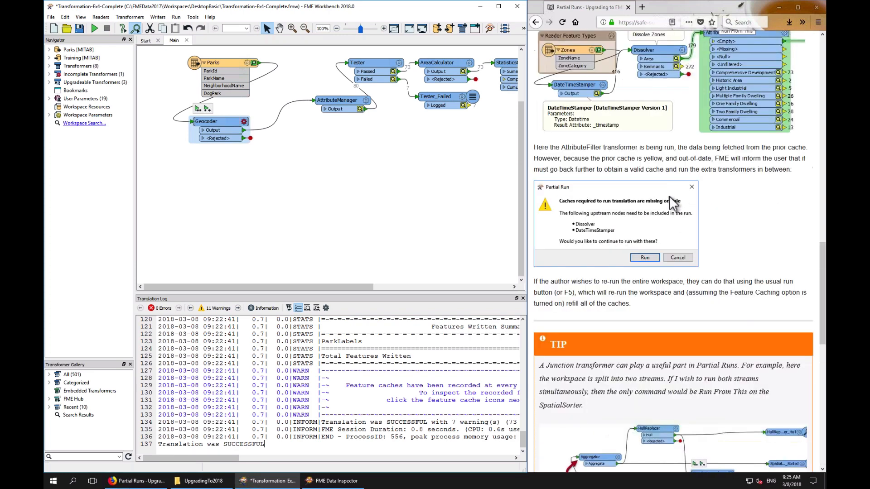
pyautogui.scroll(-3, 670, 198)
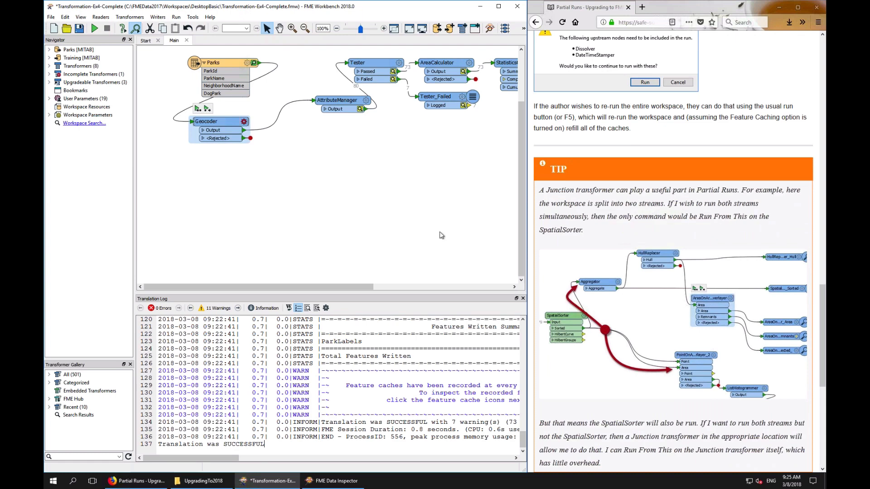
pyautogui.moveTo(335, 286); pyautogui.dragTo(444, 285)
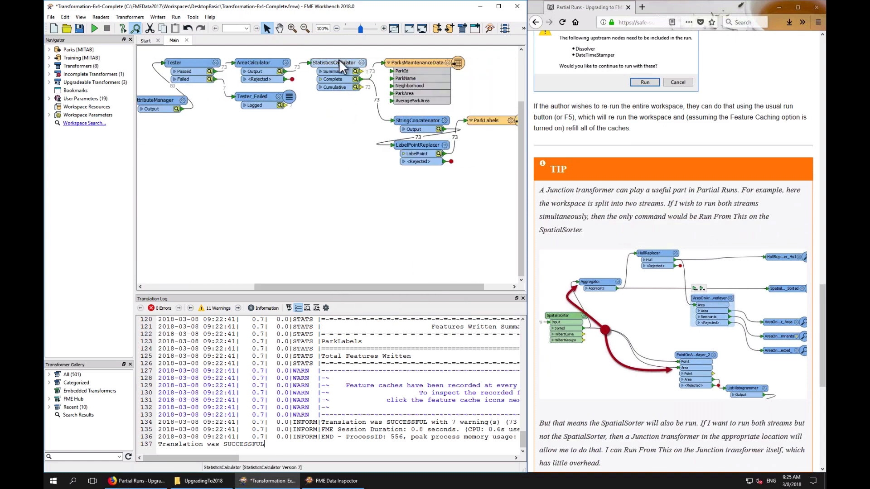
pyautogui.moveTo(339, 59)
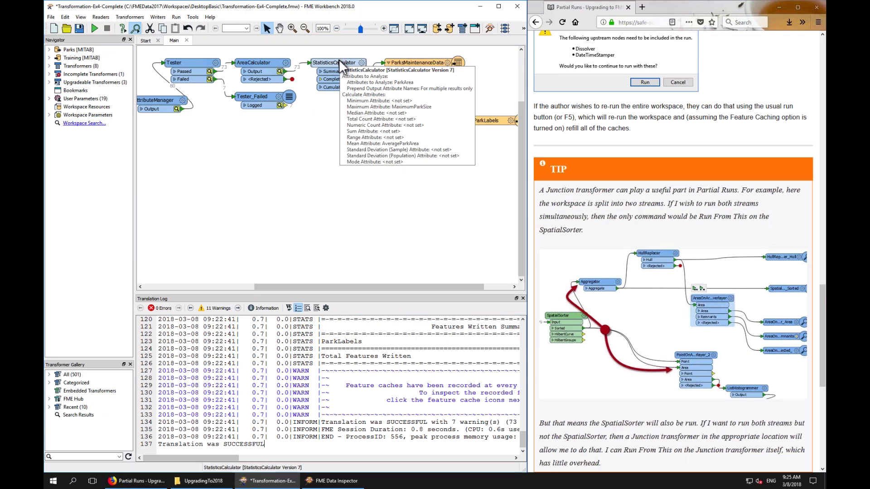
pyautogui.press('F5')
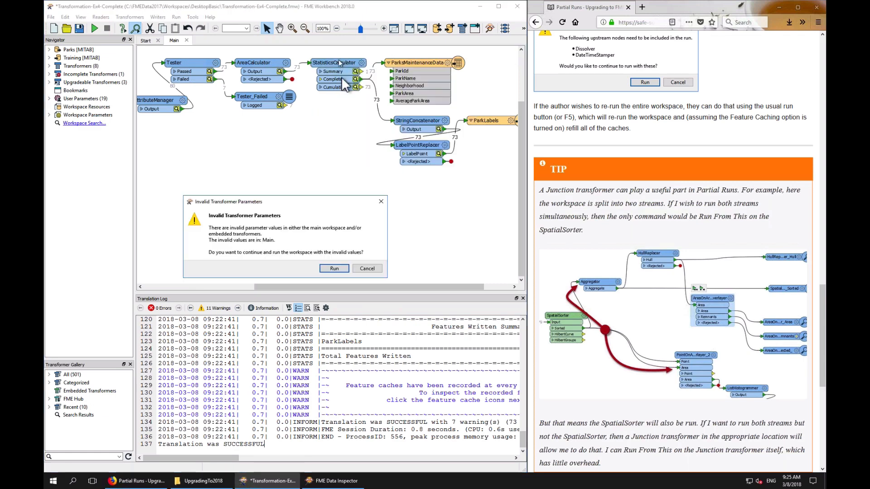
pyautogui.click(367, 268)
# Delete the Geocoder transformer and run the entire workspace
pyautogui.scroll(2, 257, 143)
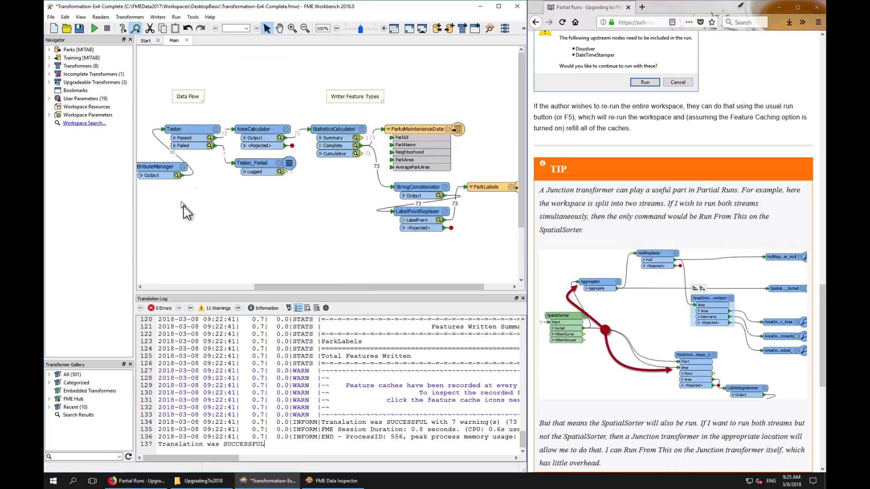
pyautogui.hscroll(-1, 266, 287)
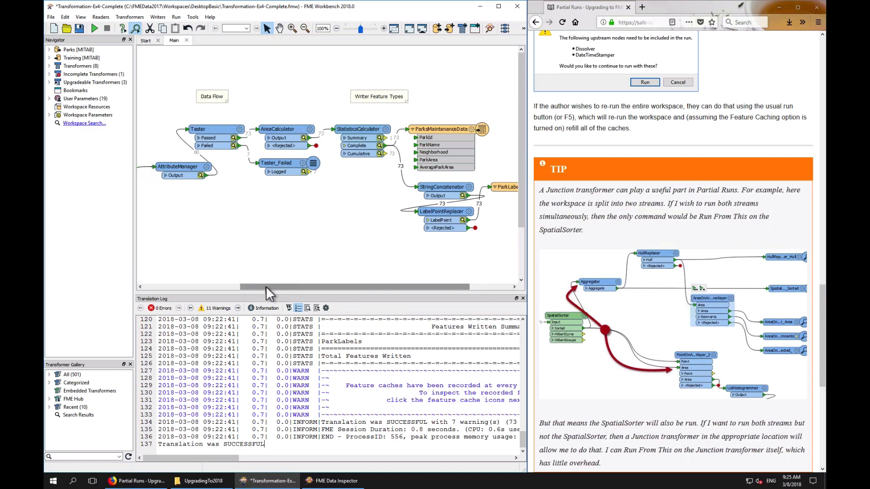
pyautogui.hscroll(-4, 265, 287)
pyautogui.press('Delete')
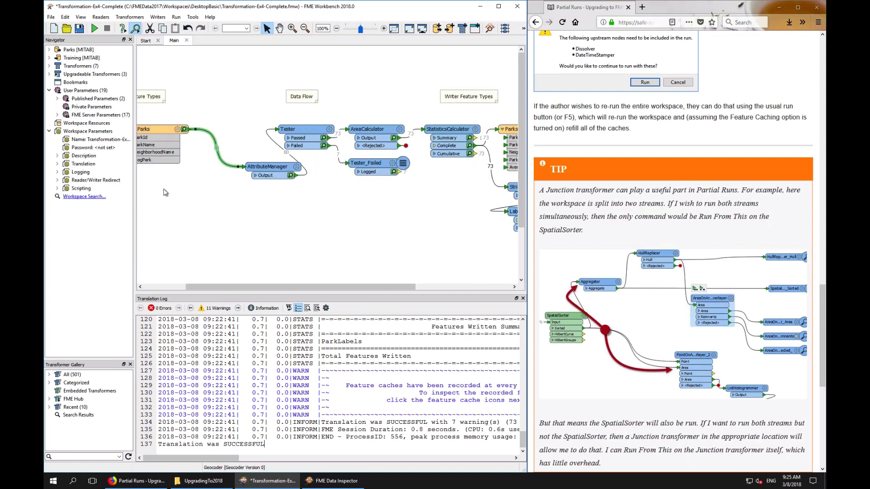
pyautogui.click(95, 29)
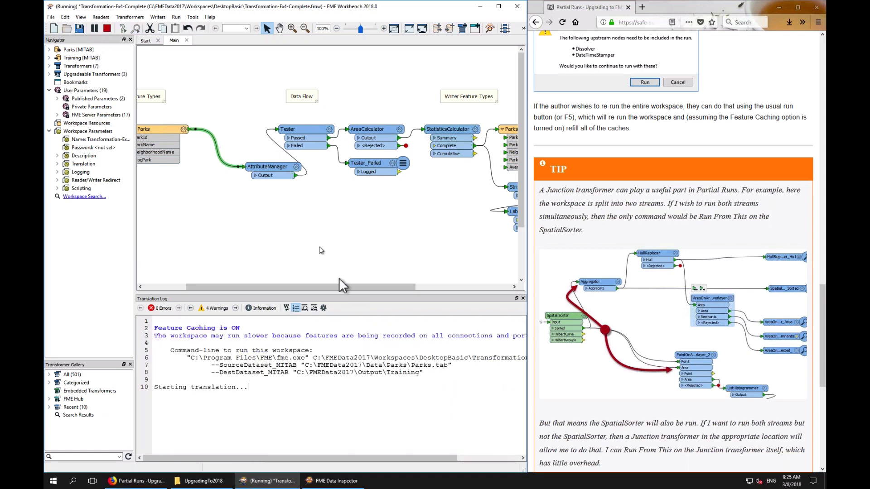
# Insert a 2DForcer between the StatisticsCalculator's Complete port and the ParksMaintenanceData writer, then run from it
pyautogui.moveTo(328, 289); pyautogui.dragTo(418, 290)
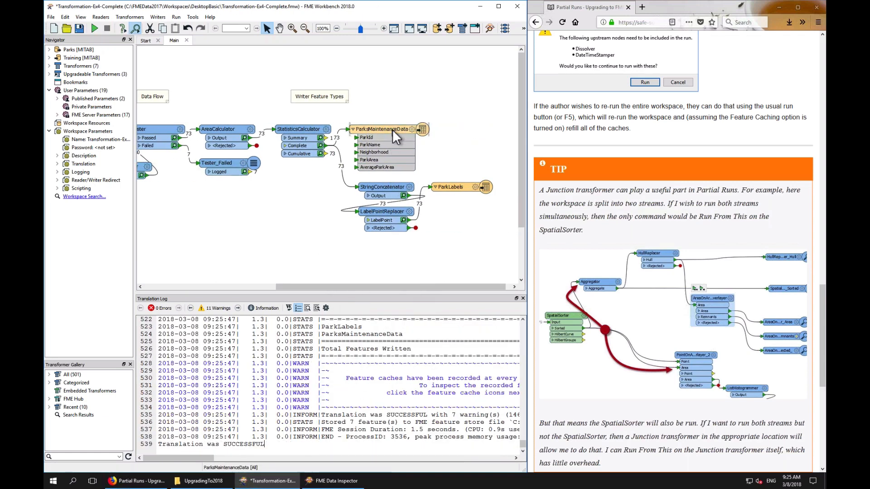
pyautogui.moveTo(392, 129); pyautogui.dragTo(471, 130)
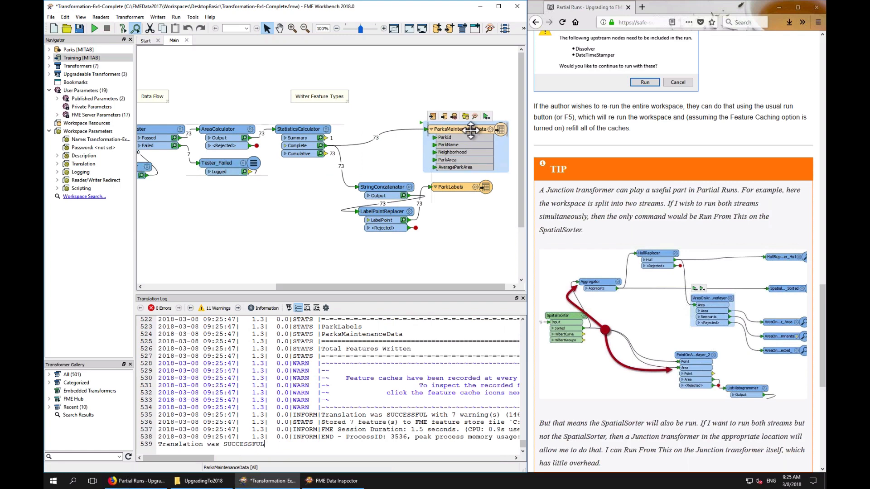
pyautogui.click(367, 150)
pyautogui.write('2df')
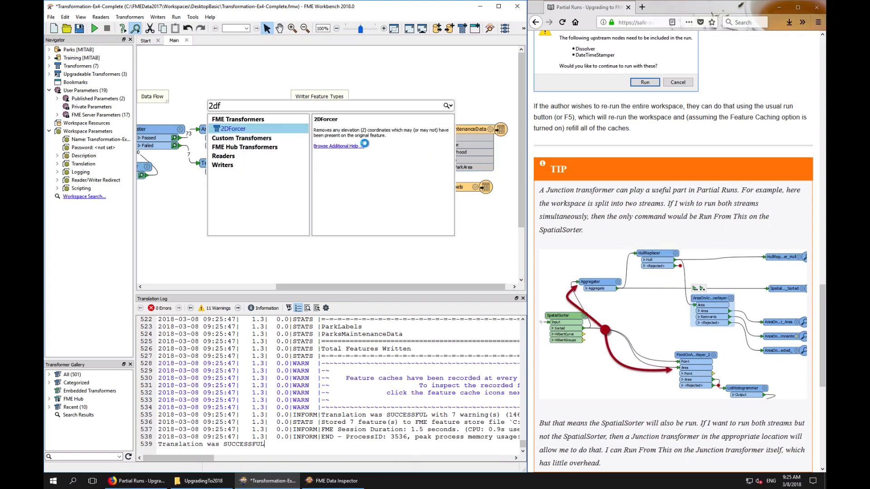
pyautogui.press('Return')
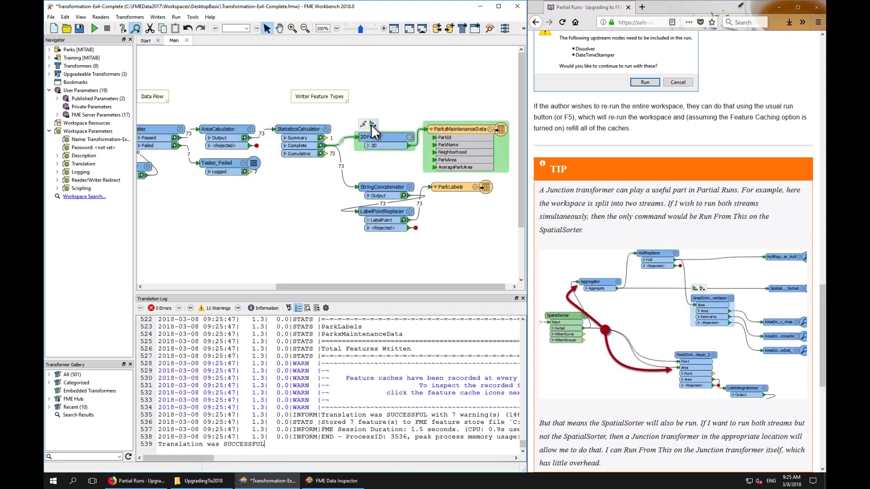
pyautogui.click(372, 124)
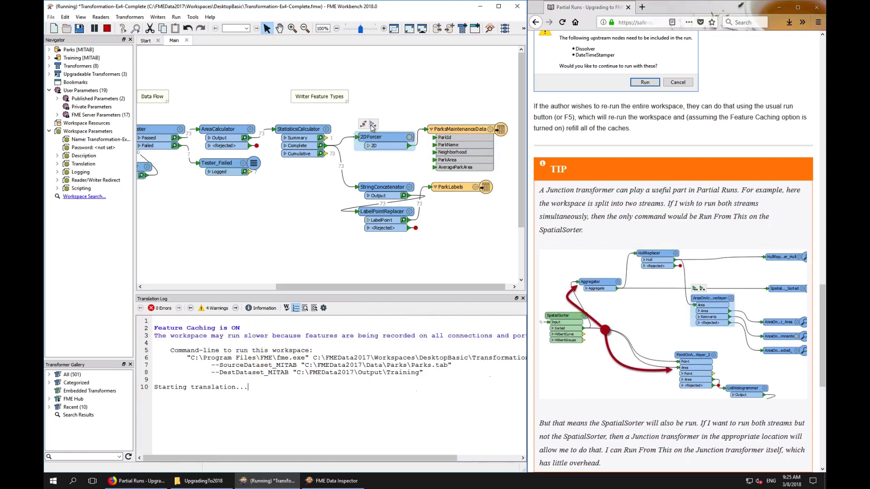
pyautogui.click(267, 237)
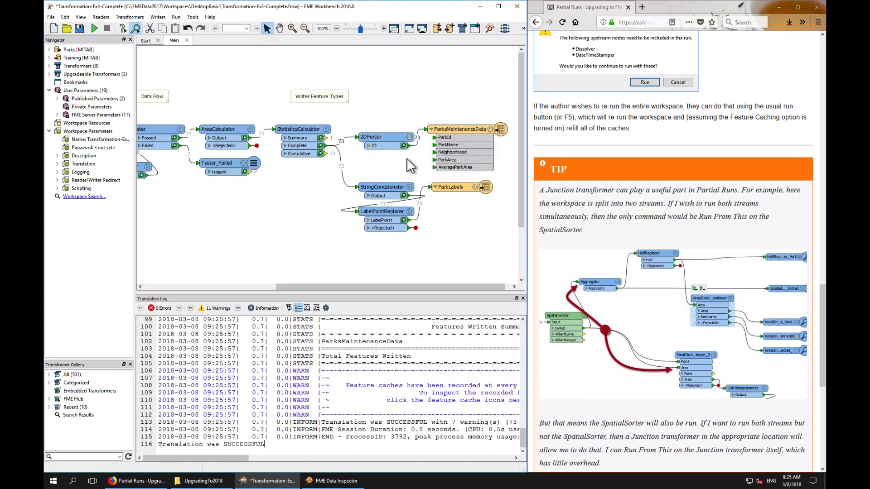
# Rearrange the 2DForcer and ParksMaintenanceData writer higher on the canvas
pyautogui.moveTo(393, 137); pyautogui.dragTo(397, 115)
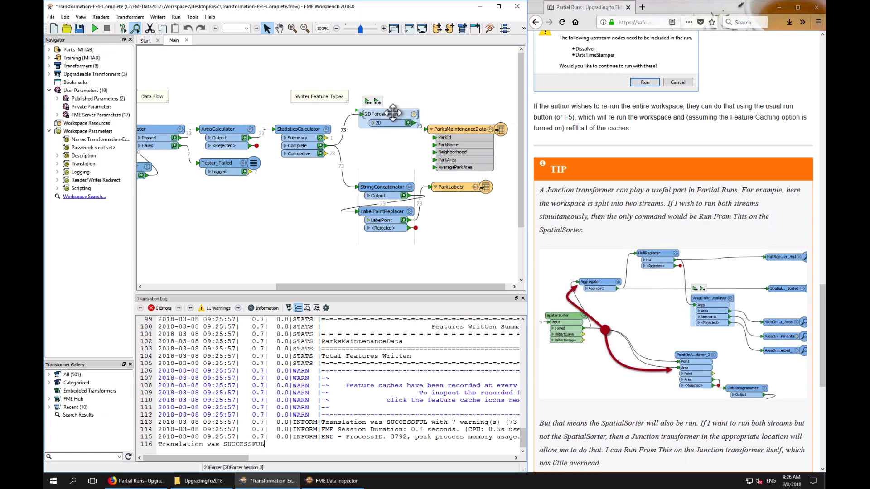
pyautogui.moveTo(458, 132); pyautogui.dragTo(463, 117)
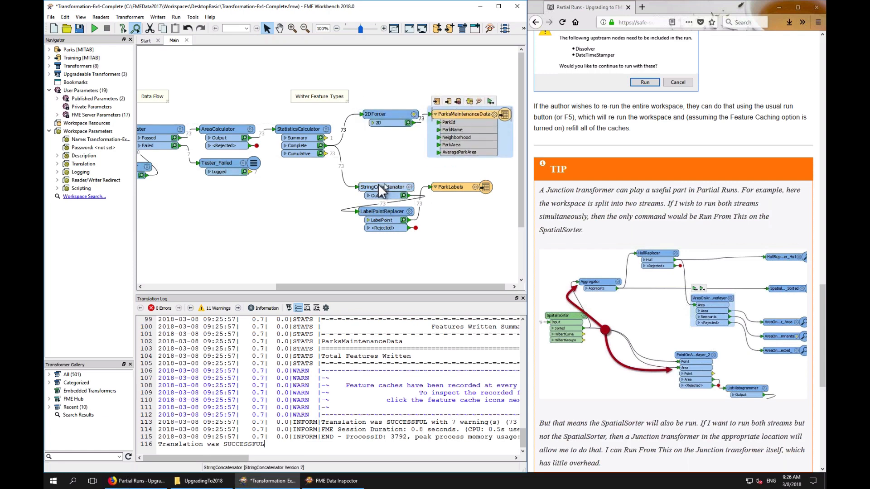
pyautogui.moveTo(380, 172); pyautogui.dragTo(468, 232)
pyautogui.click(464, 251)
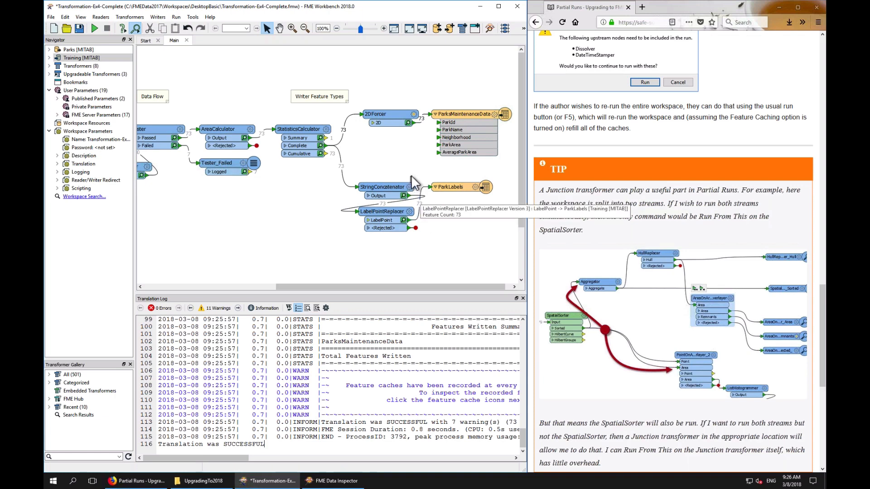
# Insert a Junction after the StatisticsCalculator feeding both branches, position it, and run from the Junction
pyautogui.click(311, 130)
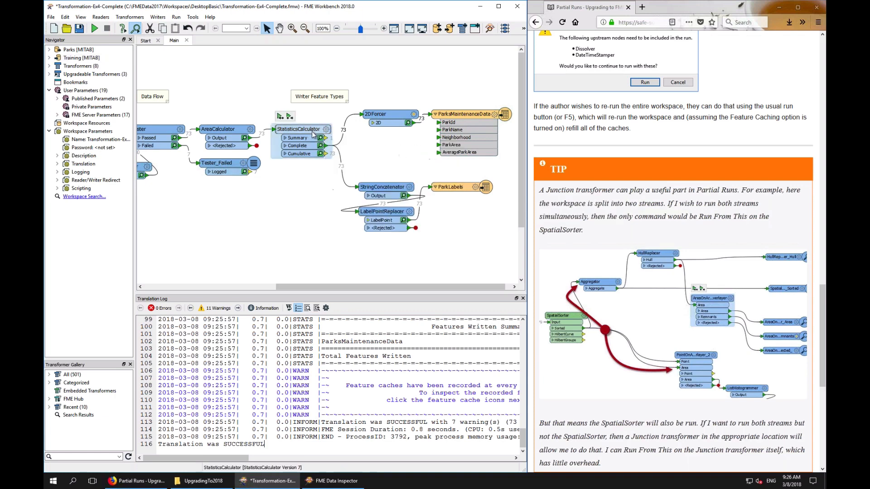
pyautogui.moveTo(289, 116)
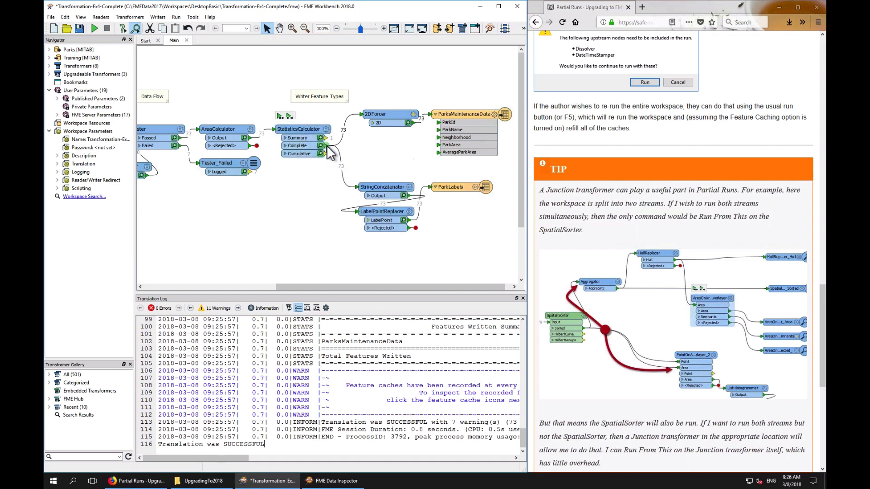
pyautogui.write('junc')
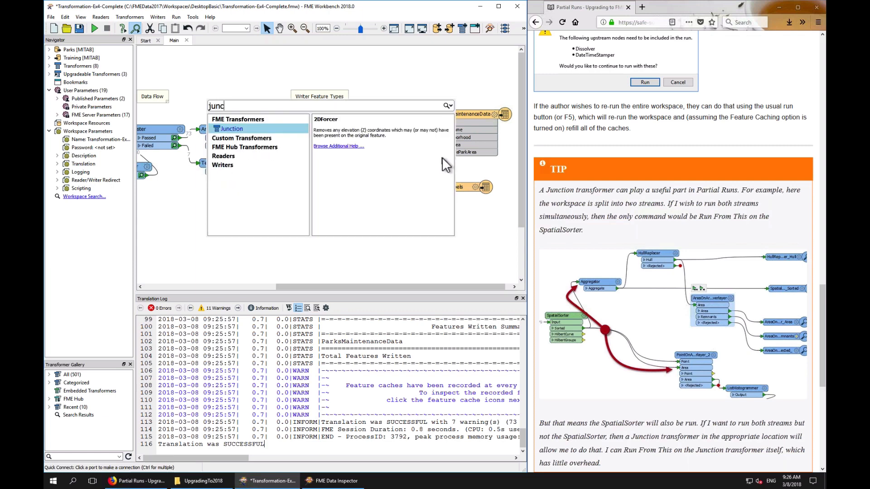
pyautogui.press('Return')
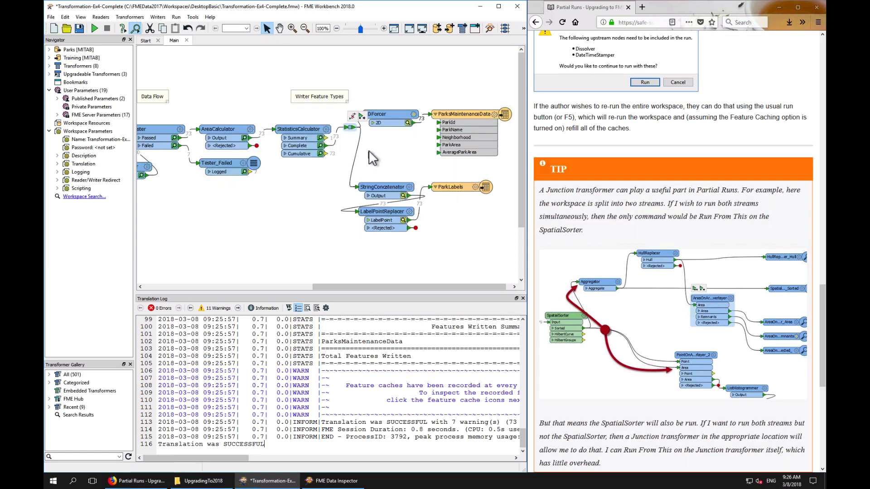
pyautogui.moveTo(351, 128); pyautogui.dragTo(351, 146)
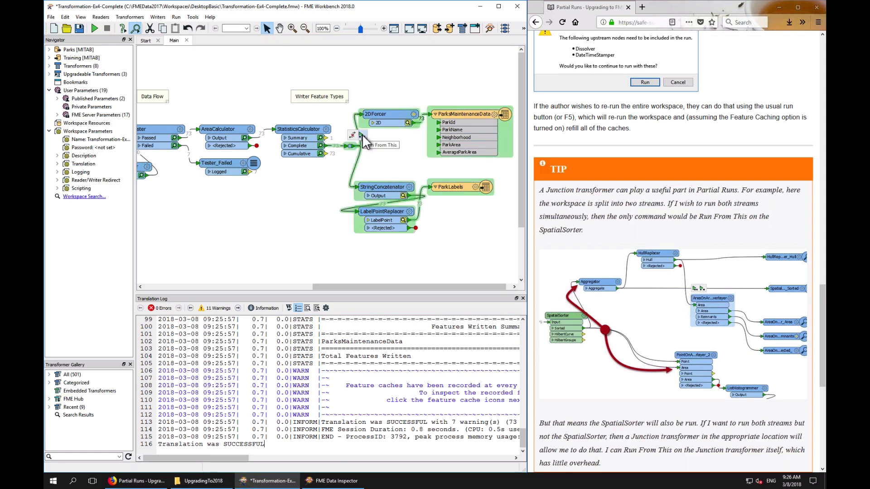
pyautogui.click(361, 135)
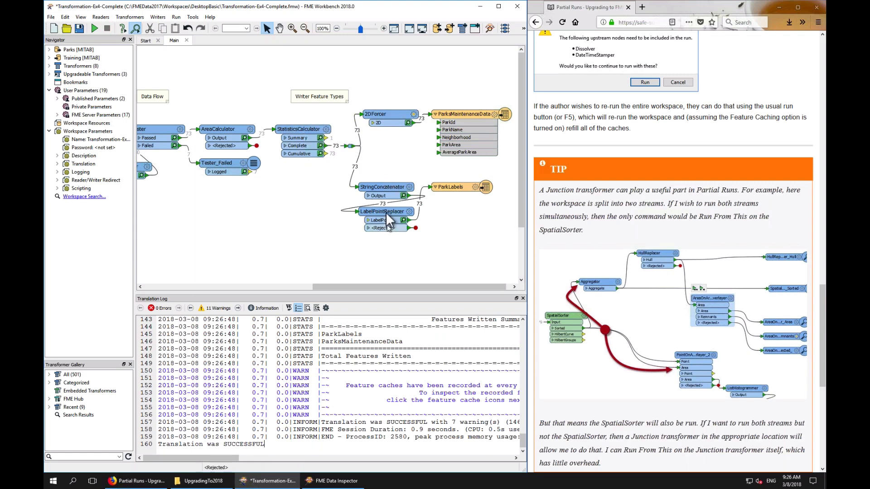
# Advance the training manual to the Caching and Partial Runs exercise page
pyautogui.moveTo(379, 99); pyautogui.dragTo(498, 153)
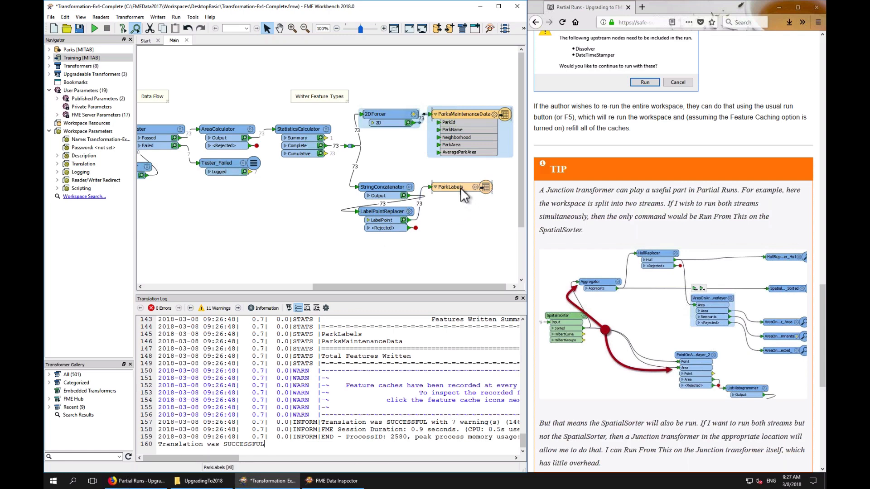
pyautogui.click(309, 129)
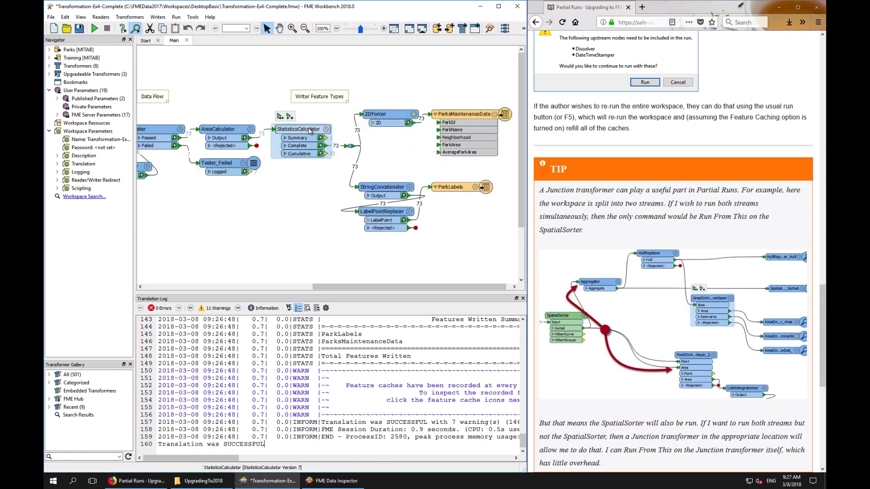
pyautogui.click(350, 147)
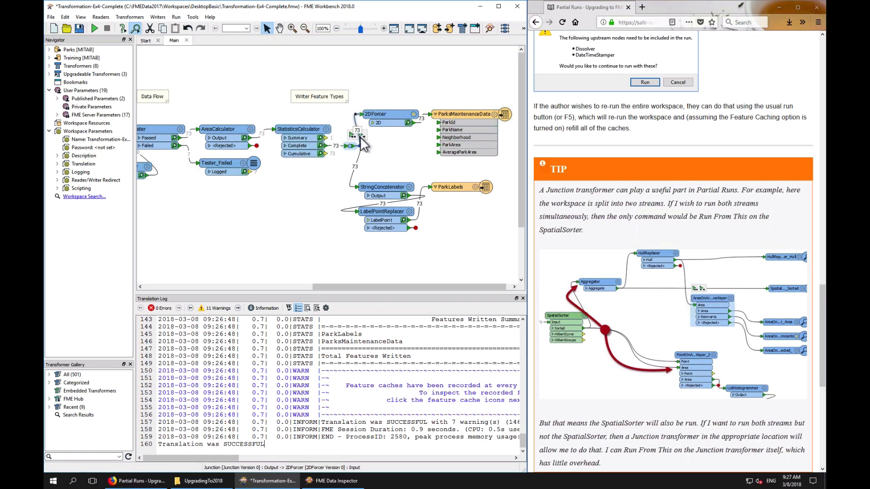
pyautogui.moveTo(362, 134)
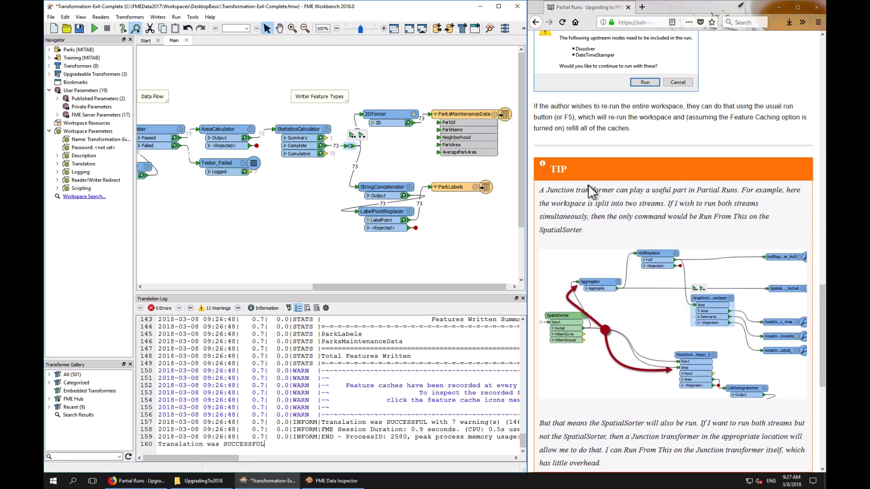
pyautogui.scroll(-7, 587, 184)
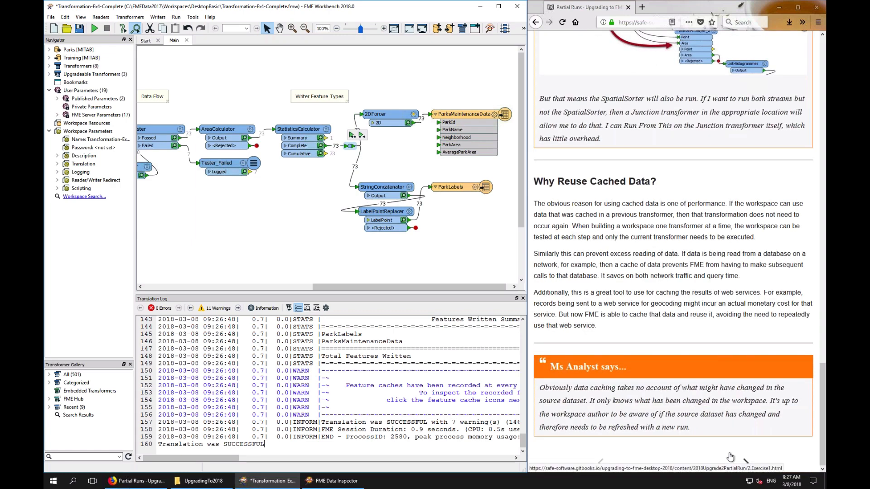
pyautogui.click(745, 463)
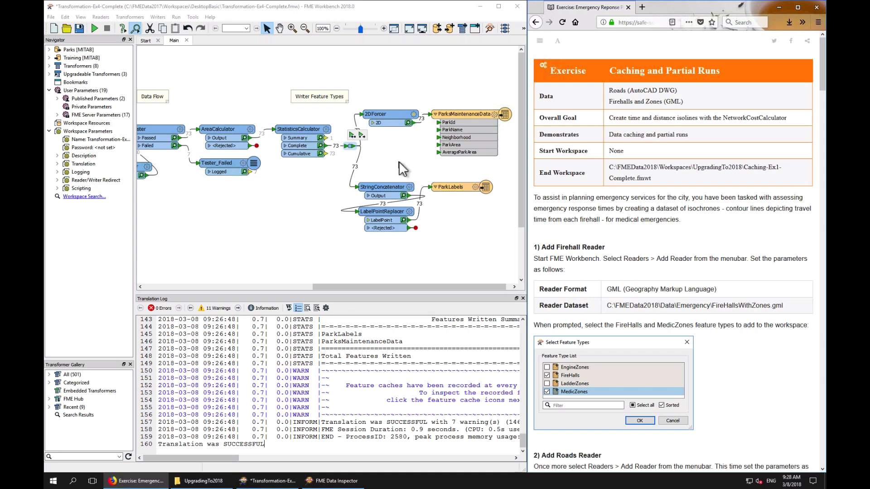
# Close the current workspace without saving changes
pyautogui.click(186, 40)
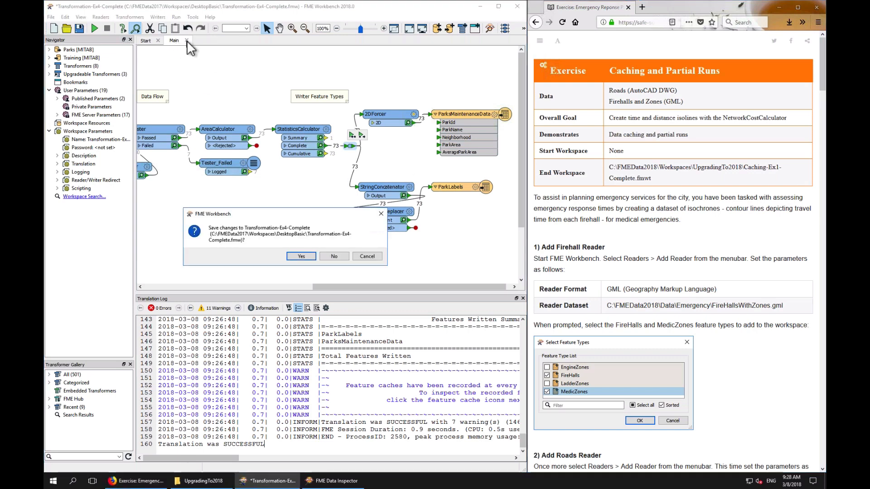
pyautogui.click(332, 257)
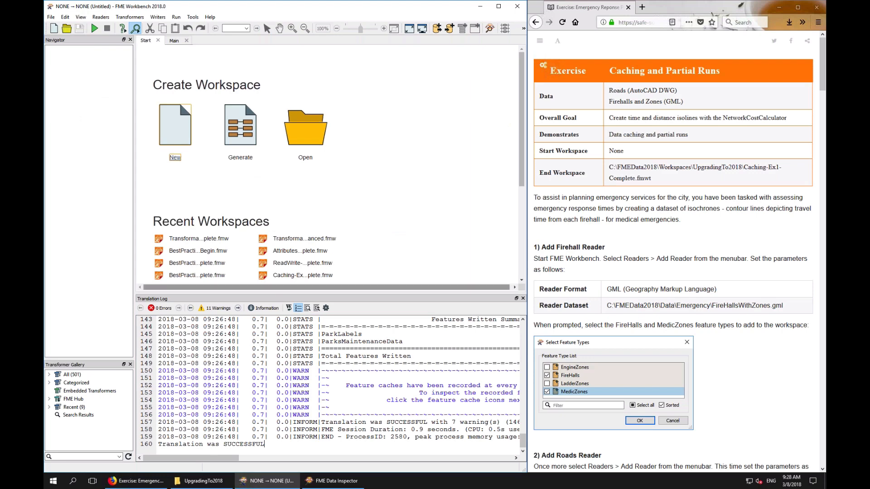
pyautogui.moveTo(327, 294); pyautogui.dragTo(327, 358)
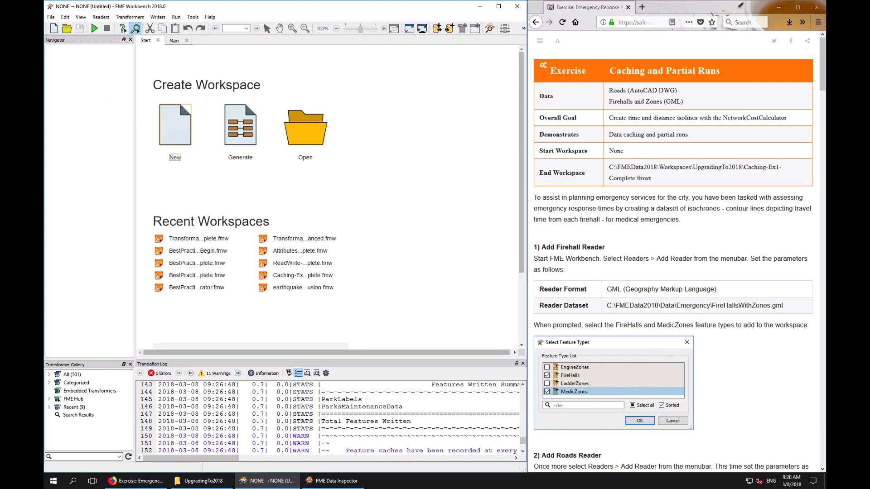
pyautogui.scroll(-5, 678, 277)
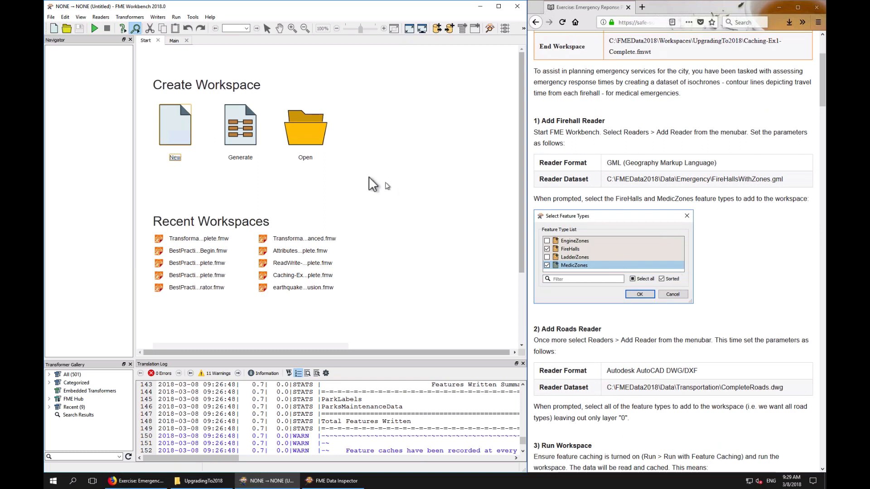
# Start adding a reader with the GML (Geography Markup Language) format in a new workspace
pyautogui.click(174, 42)
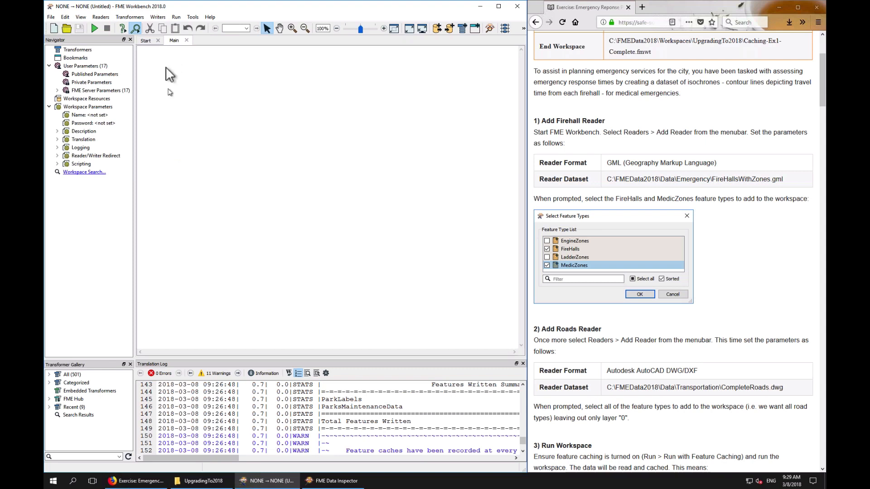
pyautogui.click(99, 17)
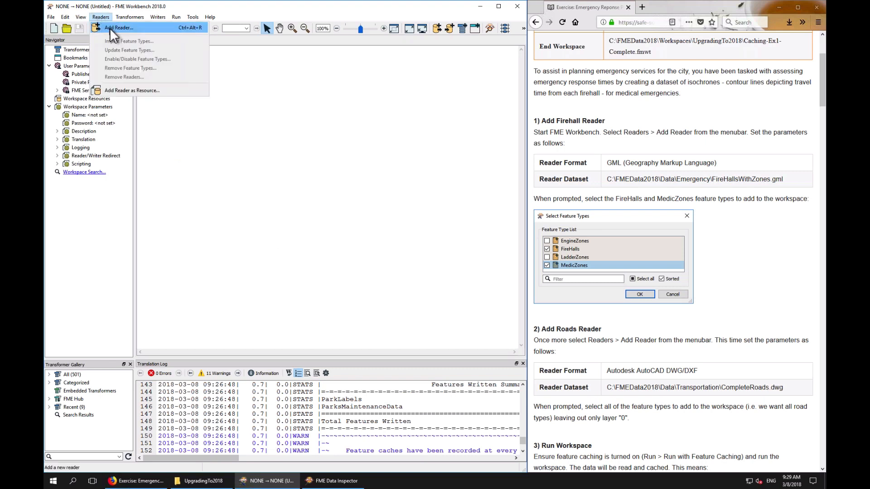
pyautogui.click(109, 28)
pyautogui.write('gml')
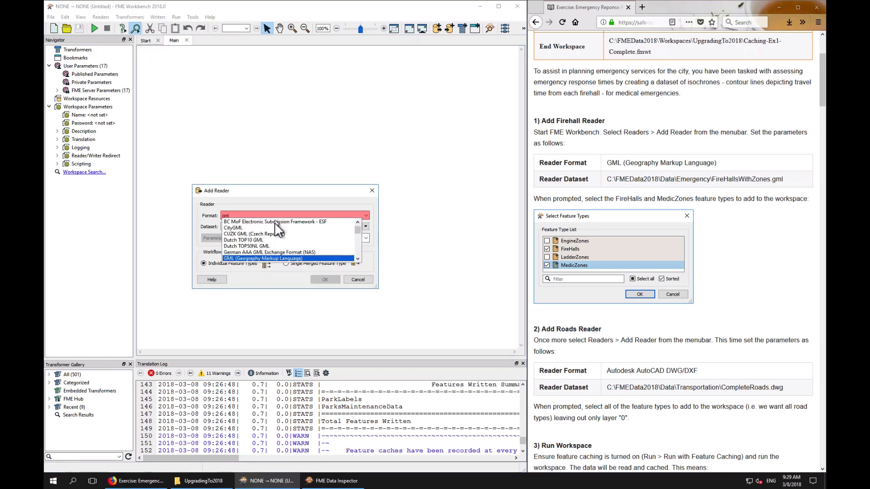
pyautogui.click(283, 259)
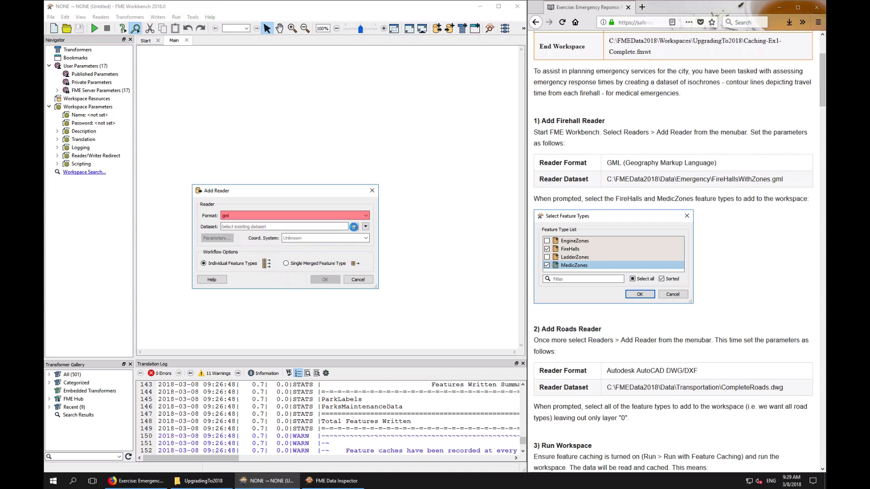
# Set the GML reader's dataset to C:\FMEData2018\Data\Emergency\FireHallsWithZones.gml and confirm the reader
pyautogui.click(355, 227)
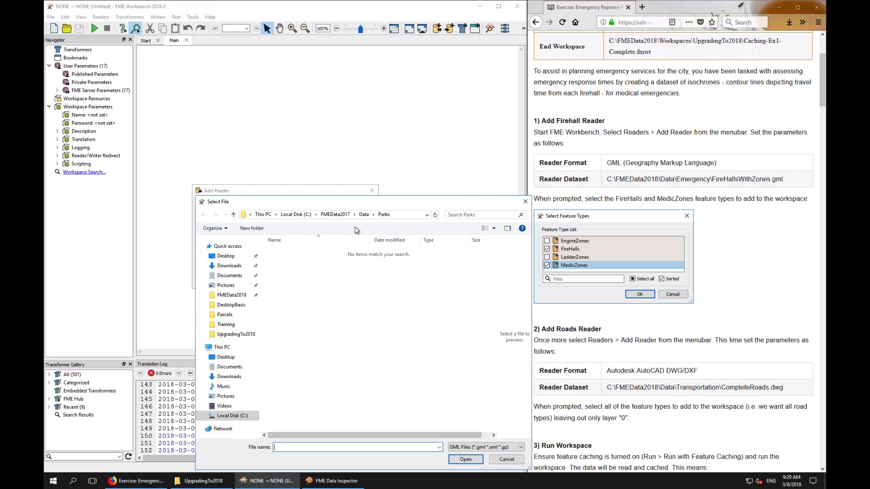
pyautogui.moveTo(353, 198); pyautogui.dragTo(336, 131)
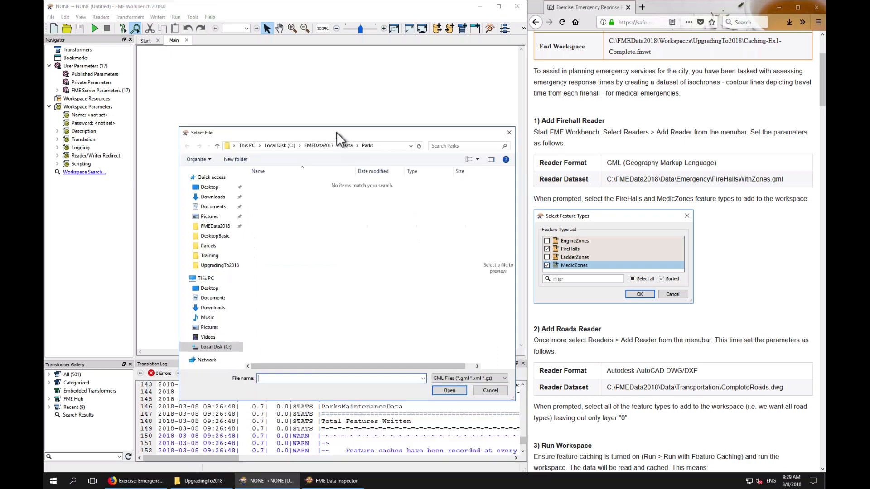
pyautogui.click(283, 147)
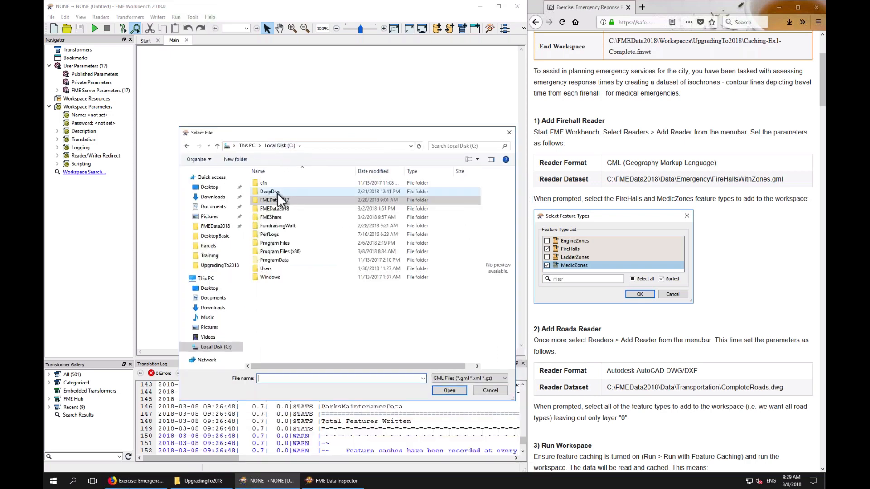
pyautogui.doubleClick(279, 209)
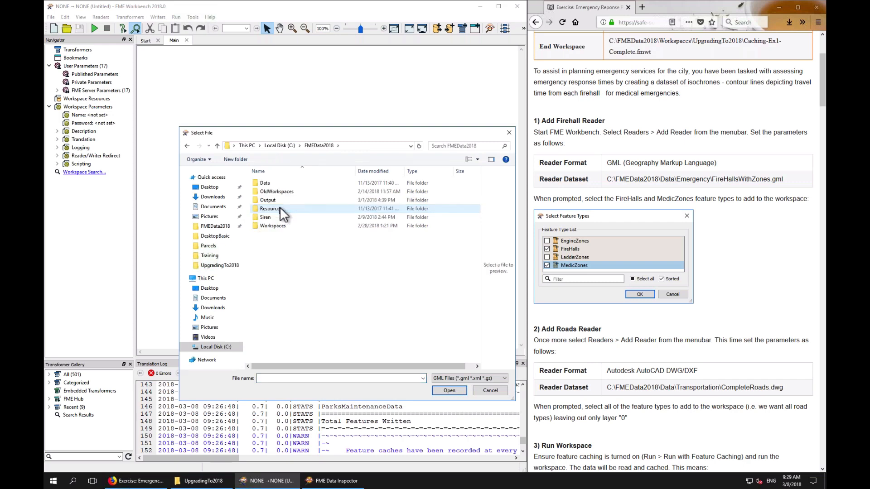
pyautogui.doubleClick(272, 182)
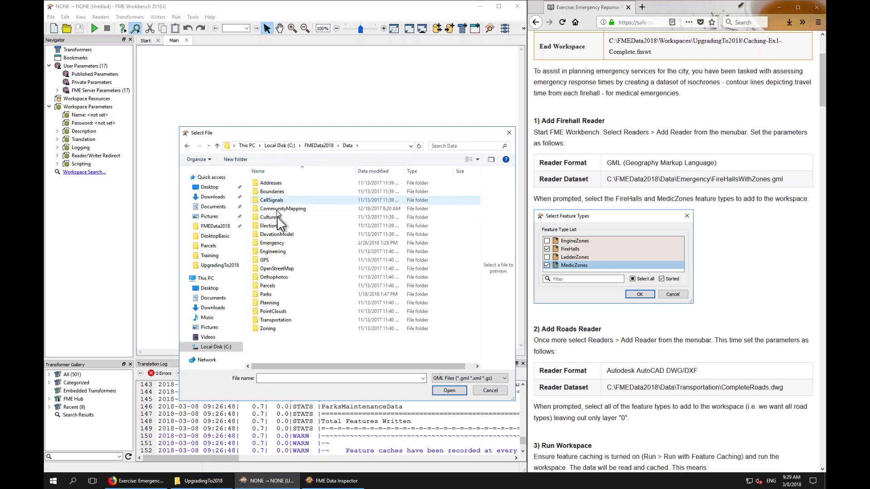
pyautogui.doubleClick(279, 243)
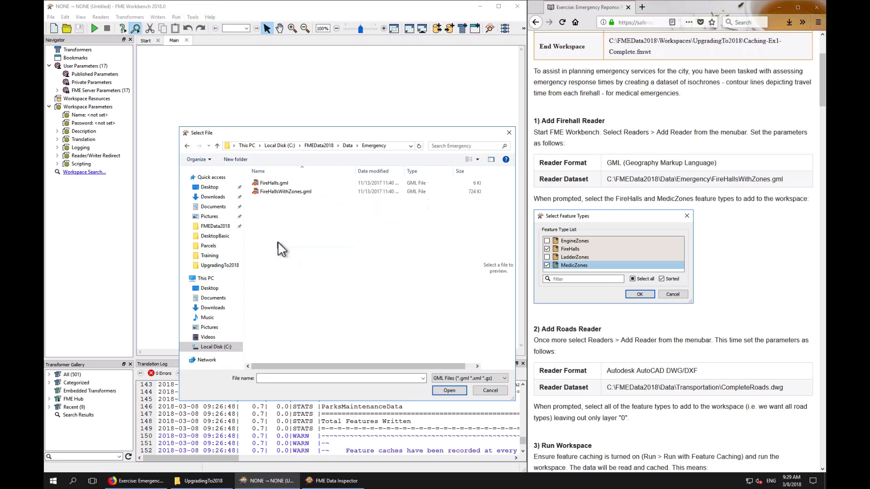
pyautogui.doubleClick(283, 192)
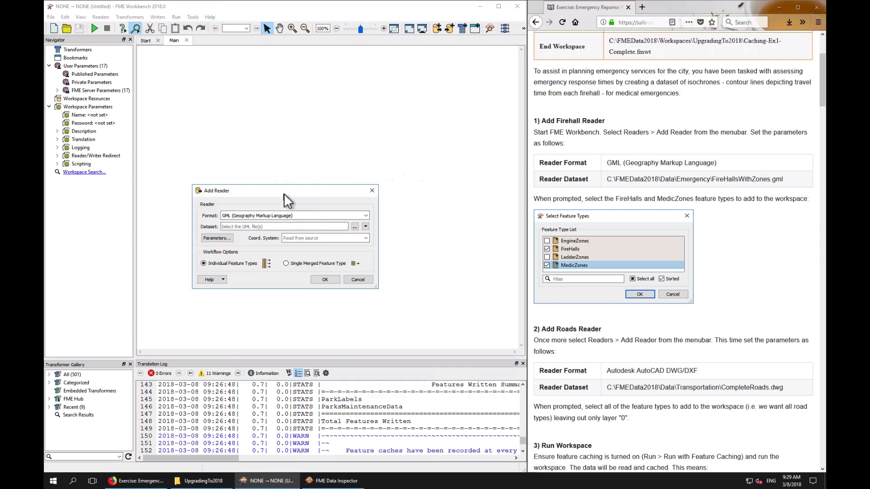
pyautogui.click(322, 279)
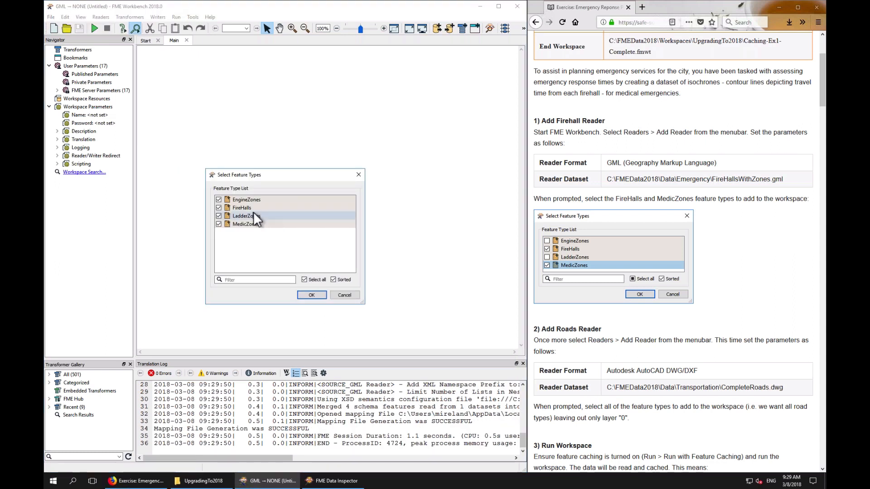
# Select only the FireHalls and MedicZones feature types to add to the workspace
pyautogui.click(218, 200)
pyautogui.click(219, 200)
pyautogui.click(218, 216)
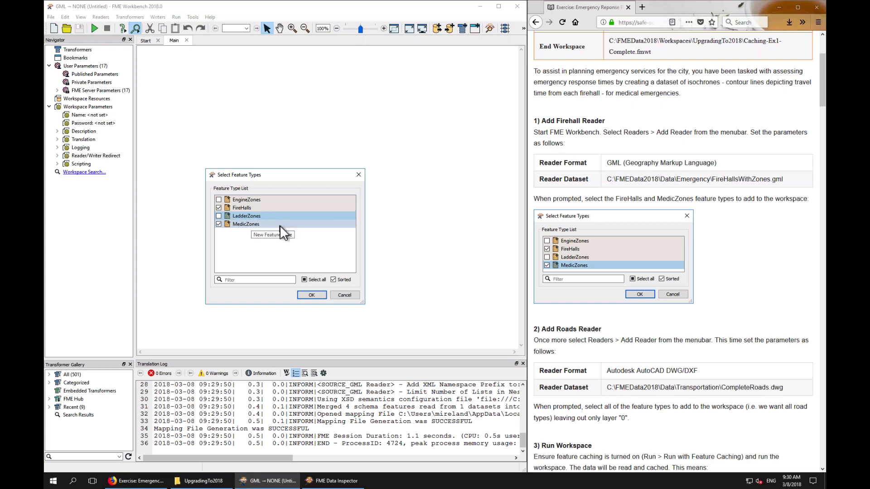
pyautogui.click(313, 293)
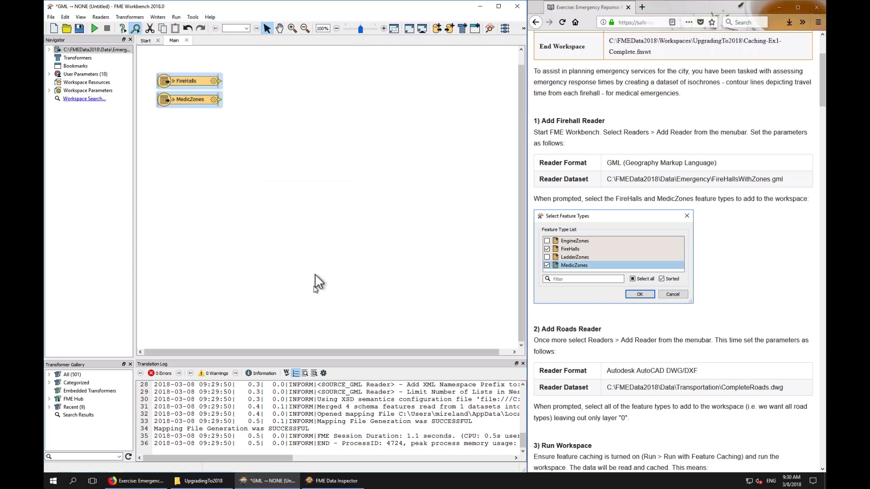
# Add an Autodesk AutoCAD DWG/DXF reader with dataset C:\FMEData2018\Data\Transportation\CompleteRoads.dwg
pyautogui.click(322, 198)
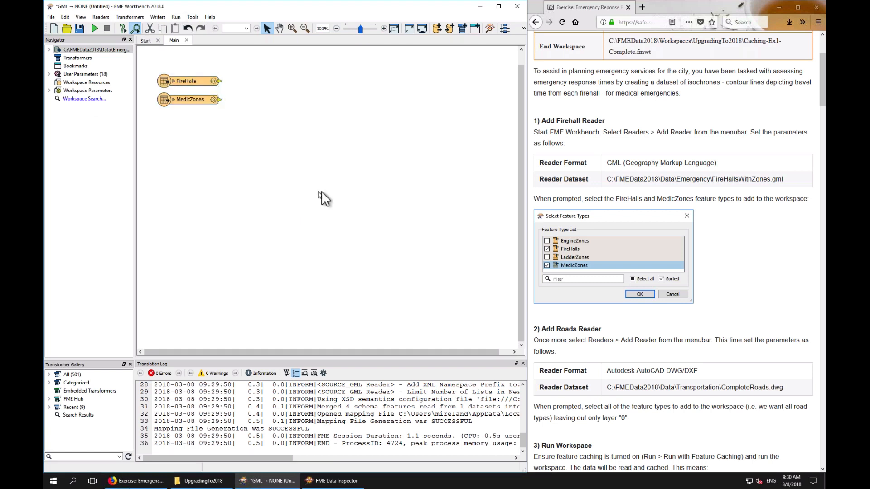
pyautogui.click(714, 232)
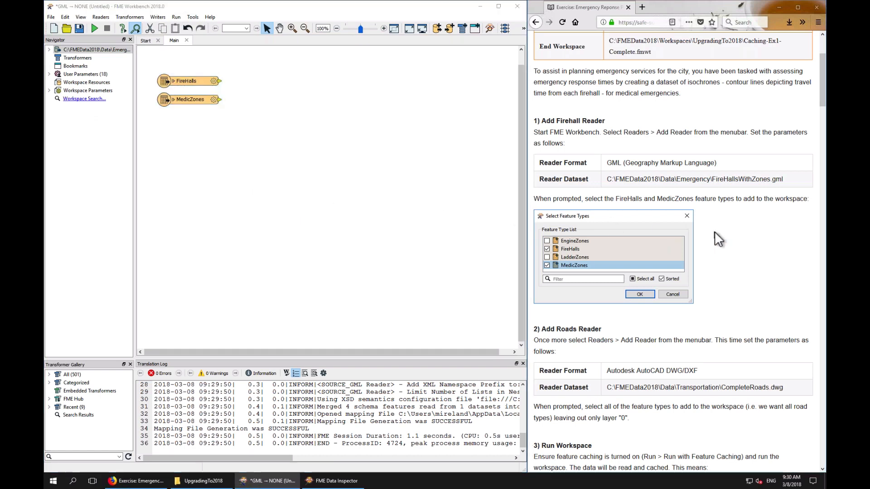
pyautogui.scroll(-4, 714, 232)
pyautogui.scroll(-3, 713, 232)
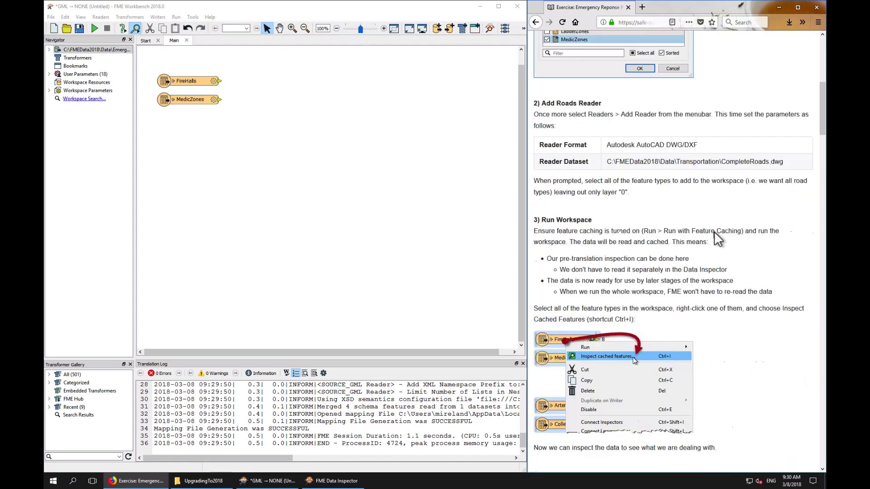
pyautogui.click(101, 17)
pyautogui.click(114, 26)
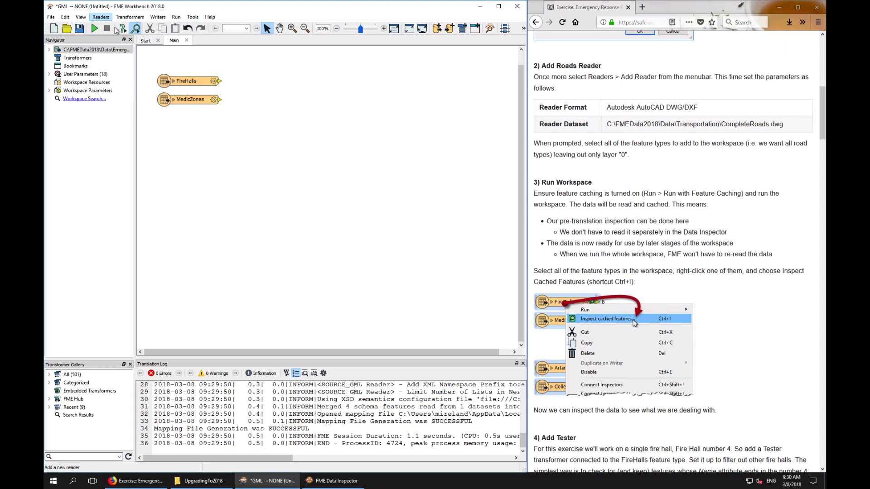
pyautogui.click(308, 215)
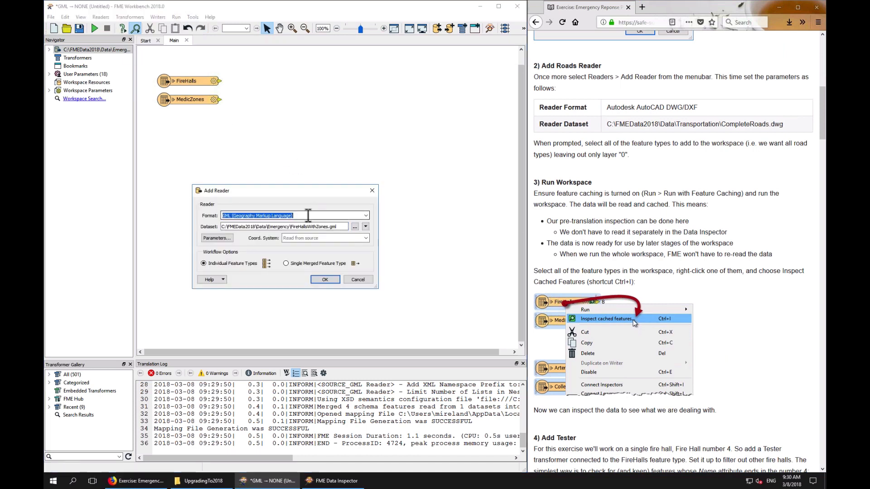
pyautogui.write('acad')
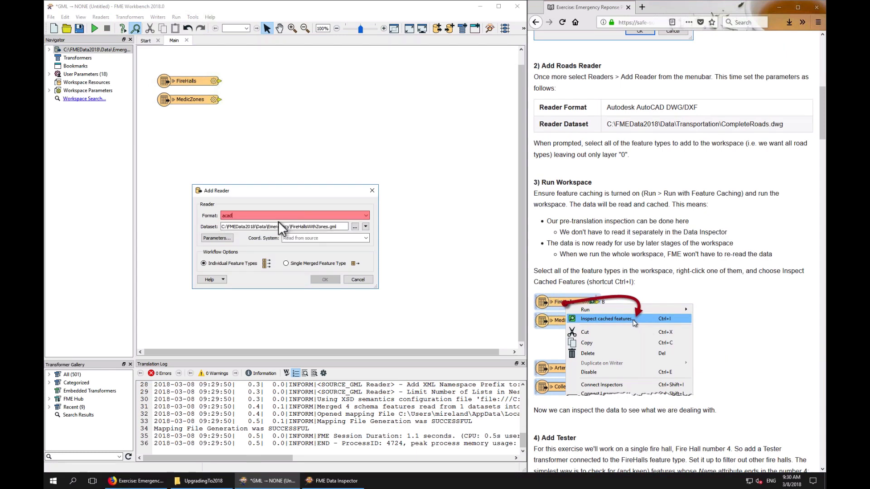
pyautogui.click(355, 227)
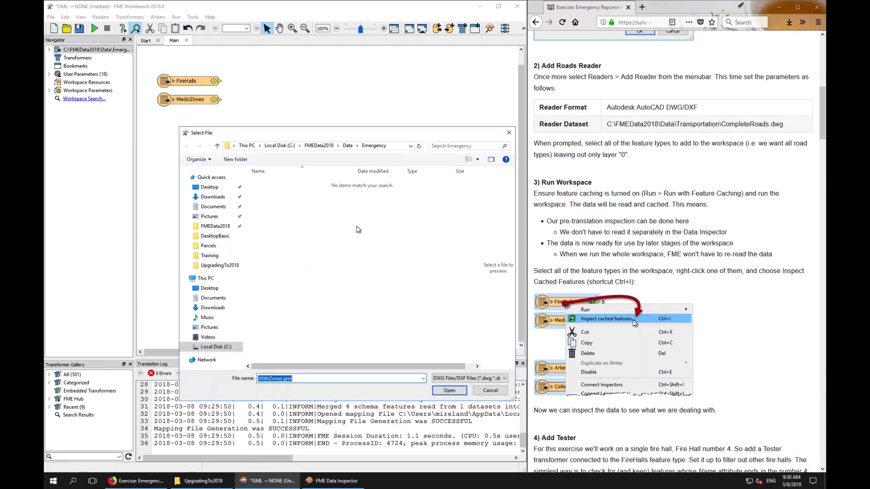
pyautogui.click(348, 146)
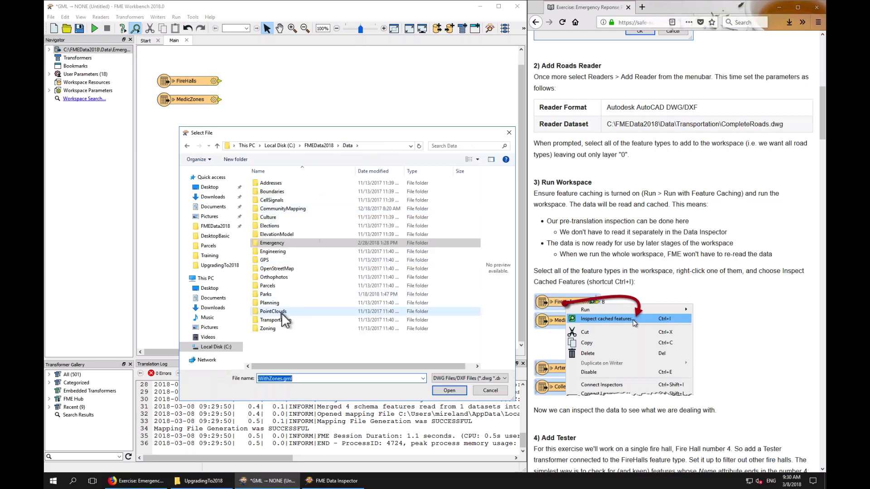
pyautogui.doubleClick(282, 320)
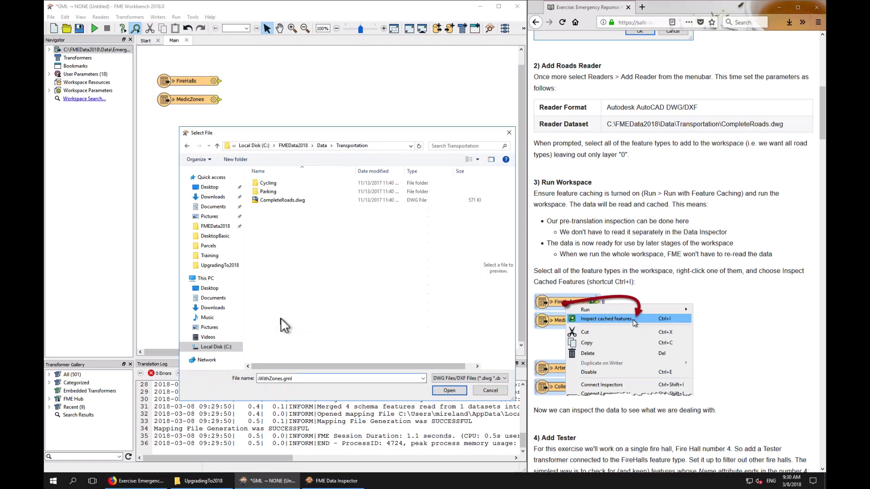
pyautogui.doubleClick(288, 199)
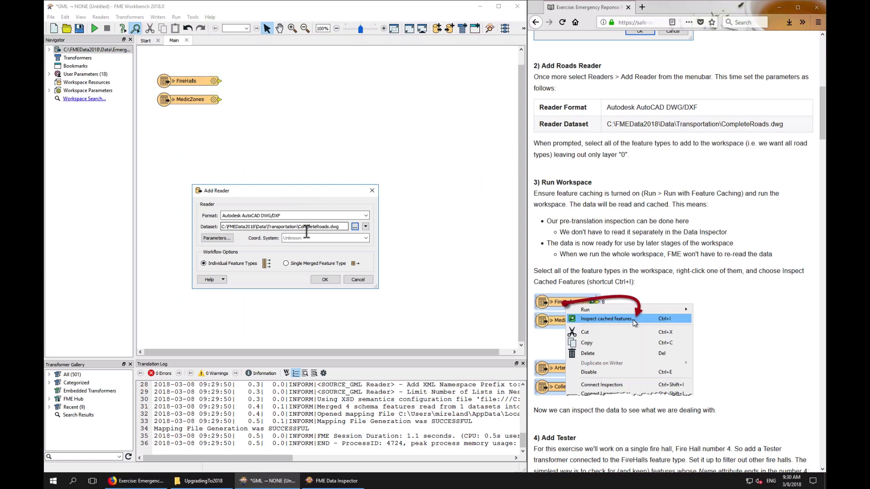
pyautogui.click(325, 277)
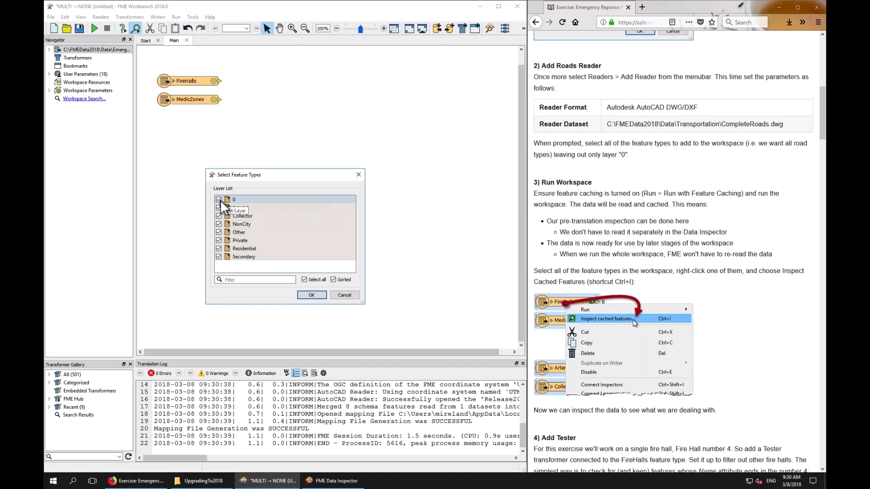
# Add all road layers except layer 0, then move the road feature types below the fire hall readers
pyautogui.click(220, 200)
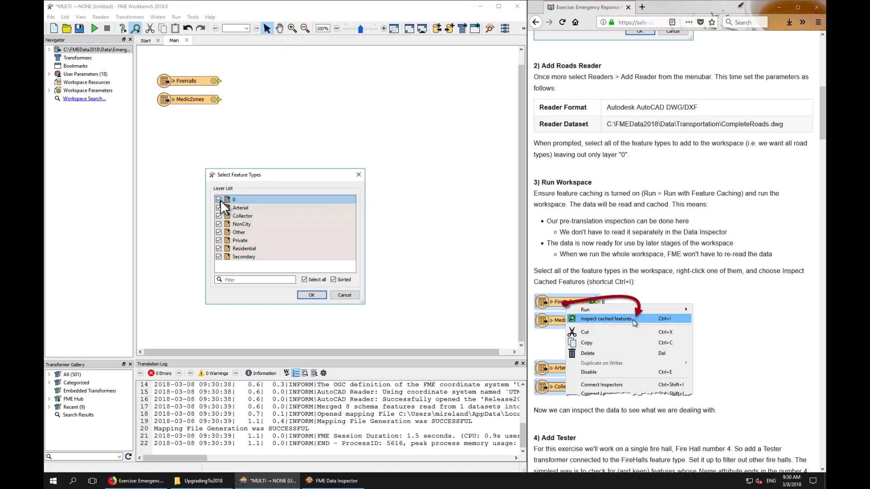
pyautogui.click(316, 294)
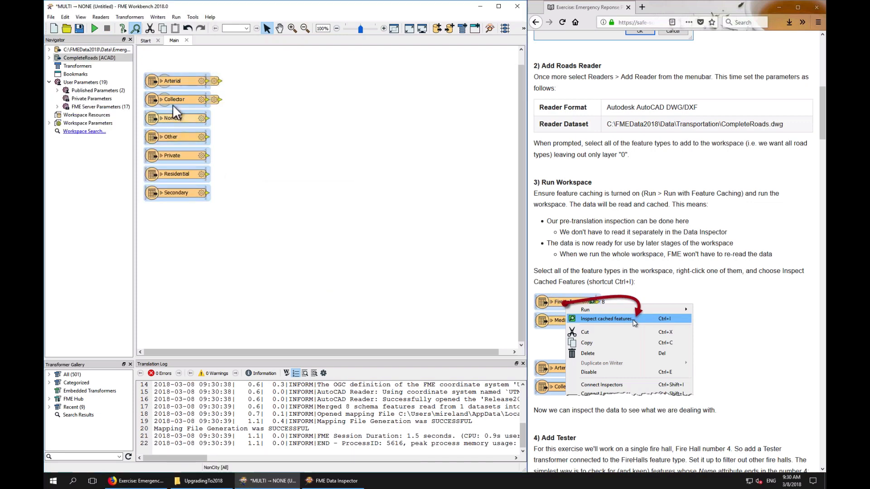
pyautogui.moveTo(180, 85); pyautogui.dragTo(192, 140)
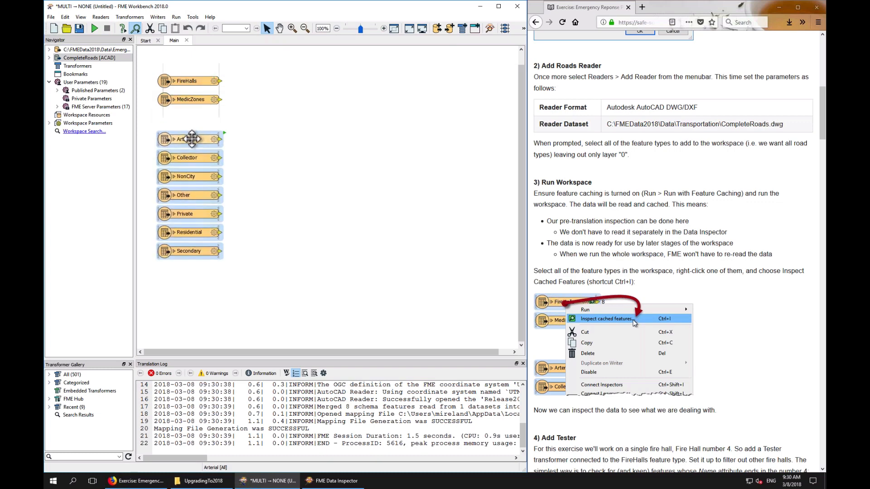
pyautogui.click(344, 135)
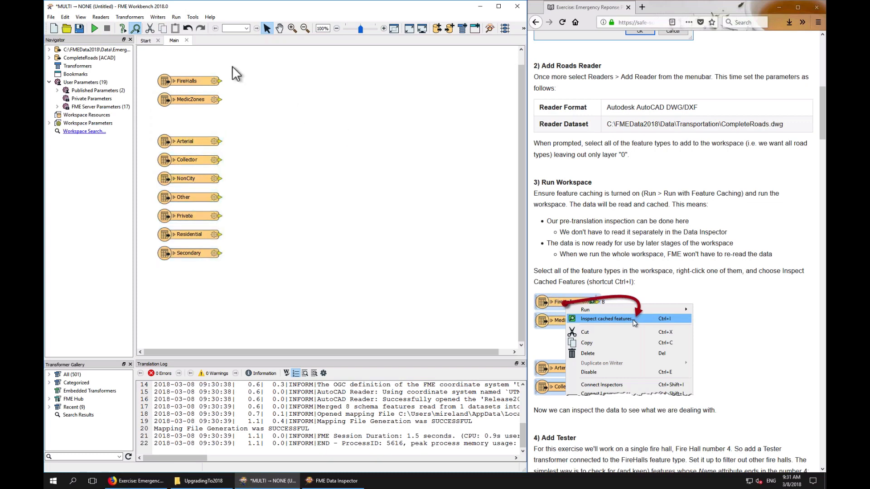
# Run the workspace with feature caching turned on
pyautogui.click(176, 17)
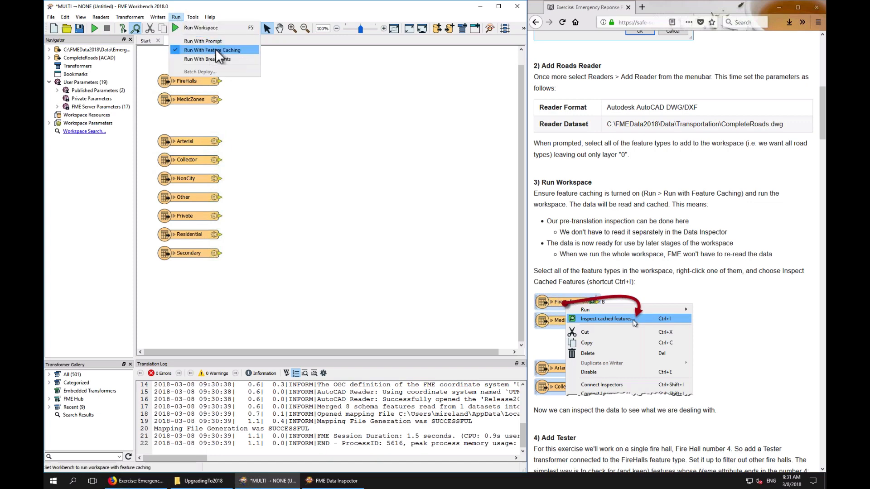
pyautogui.click(184, 27)
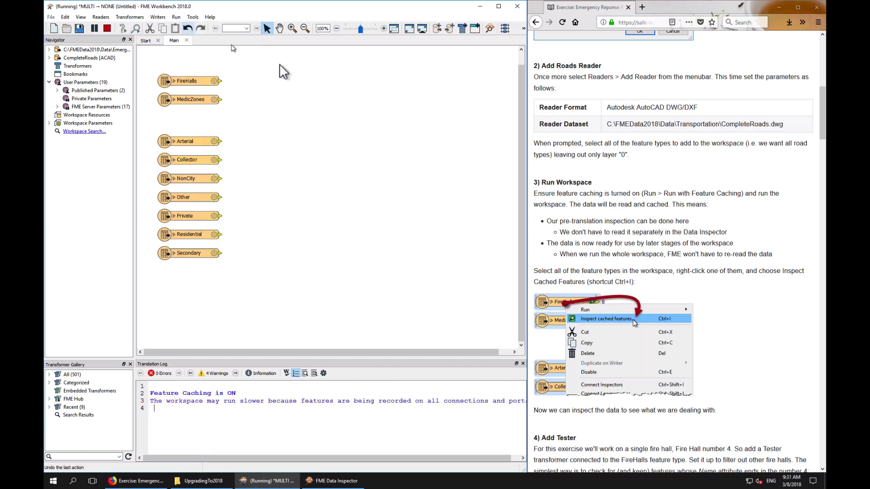
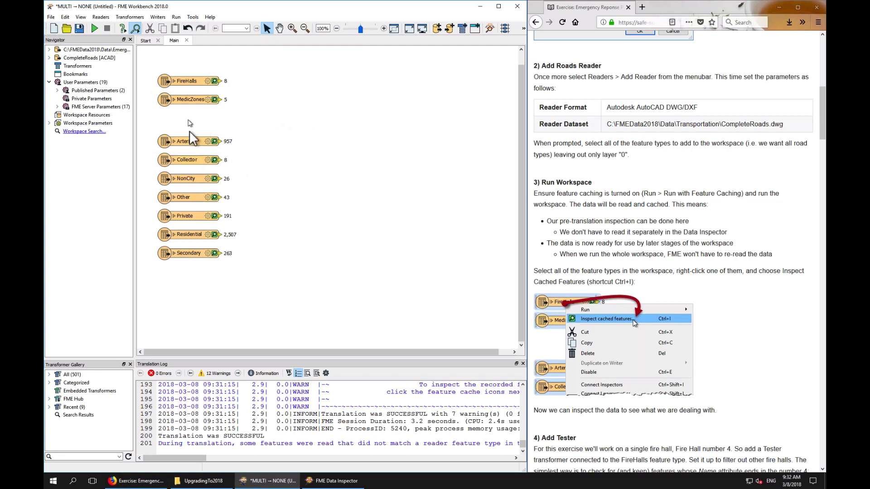
# Select all feature types and inspect their cached features in the Data Inspector, then return to Workbench
pyautogui.moveTo(188, 121); pyautogui.dragTo(188, 301)
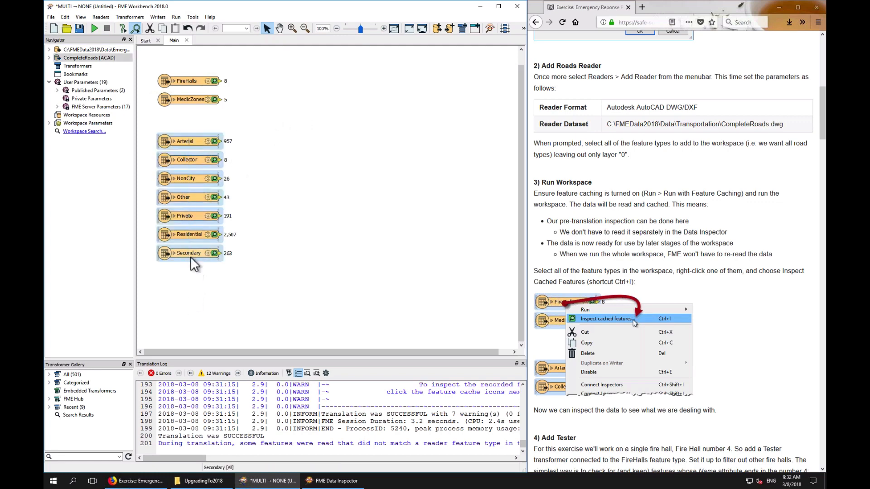
pyautogui.rightClick(190, 256)
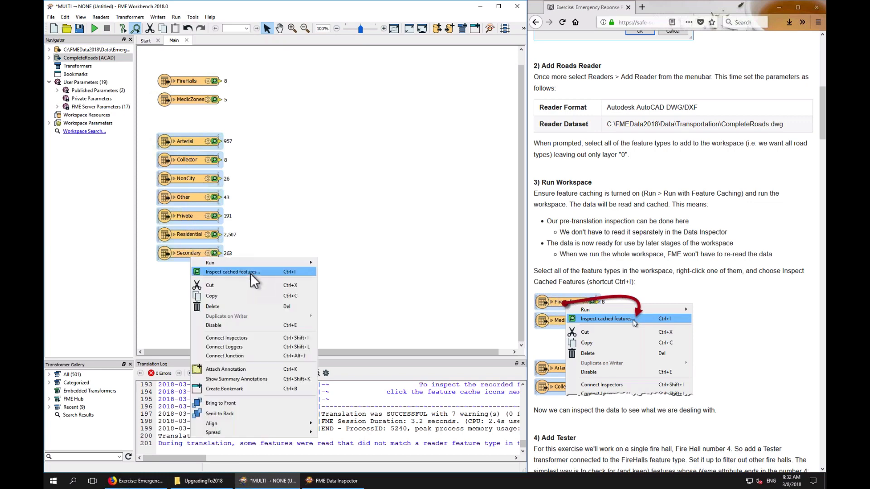
pyautogui.moveTo(170, 274); pyautogui.dragTo(206, 75)
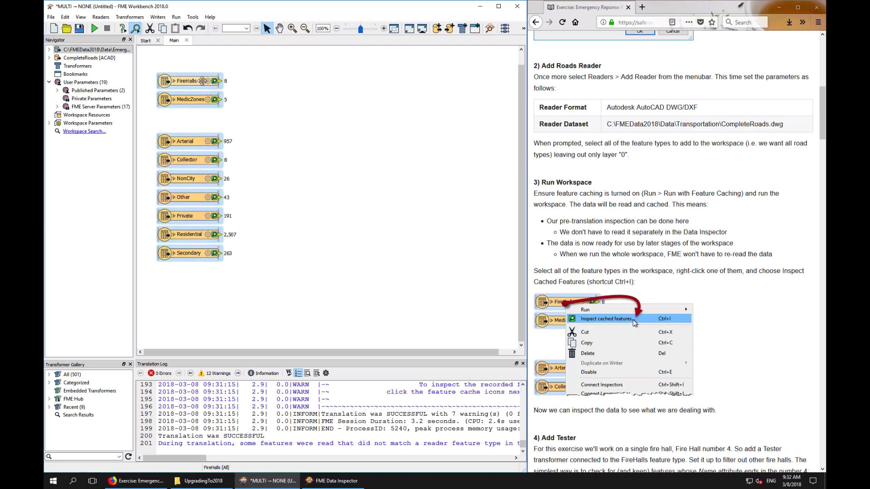
pyautogui.rightClick(203, 83)
pyautogui.click(238, 95)
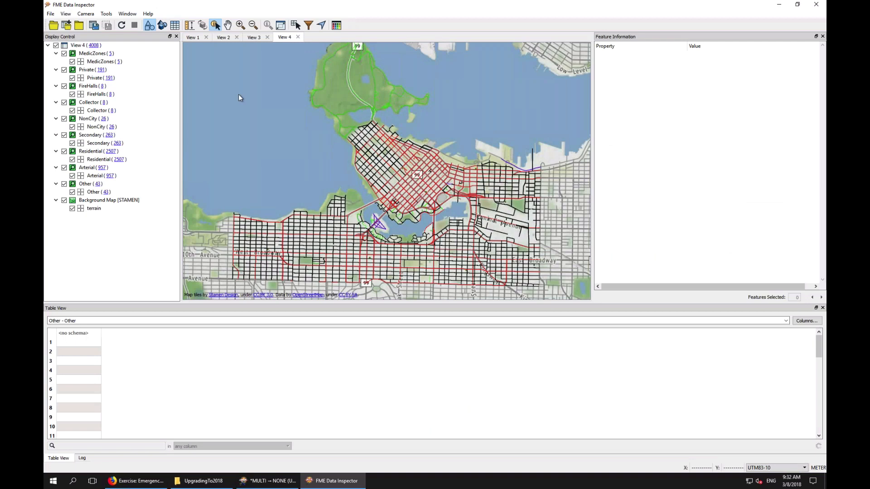
pyautogui.click(778, 5)
pyautogui.click(317, 193)
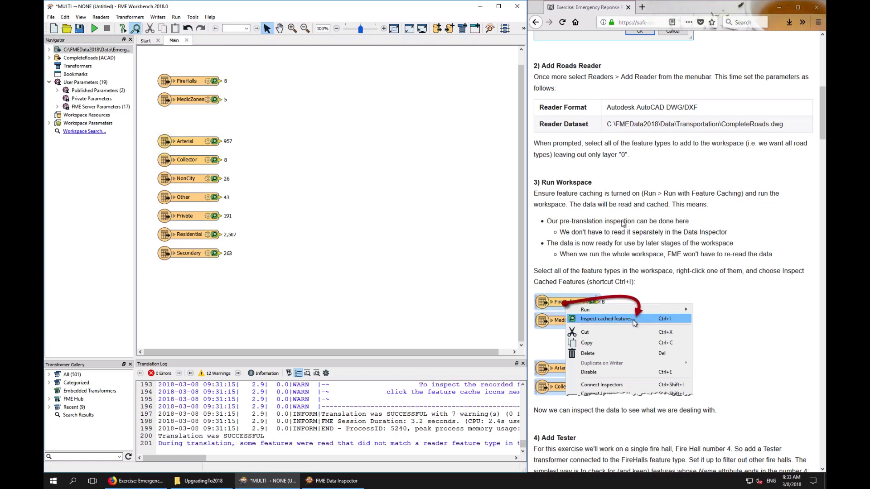
# Add a Tester transformer connected to the FireHalls feature type
pyautogui.click(704, 231)
pyautogui.scroll(-1, 704, 231)
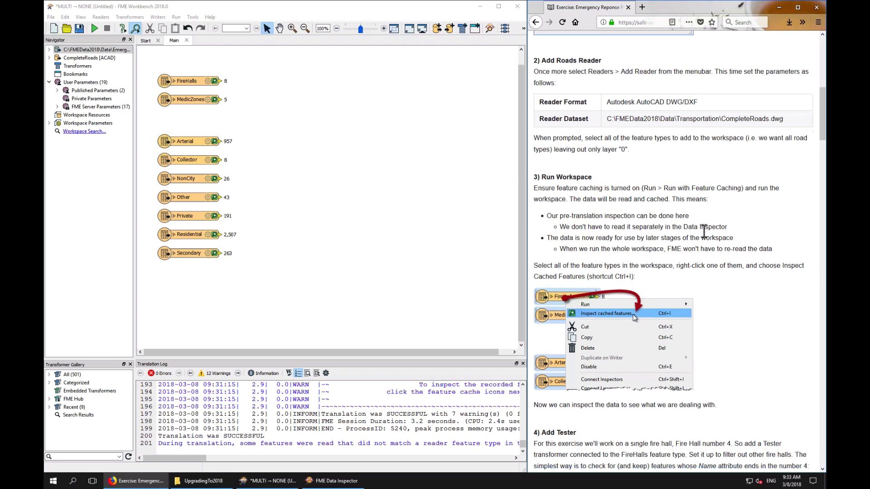
pyautogui.scroll(-5, 704, 231)
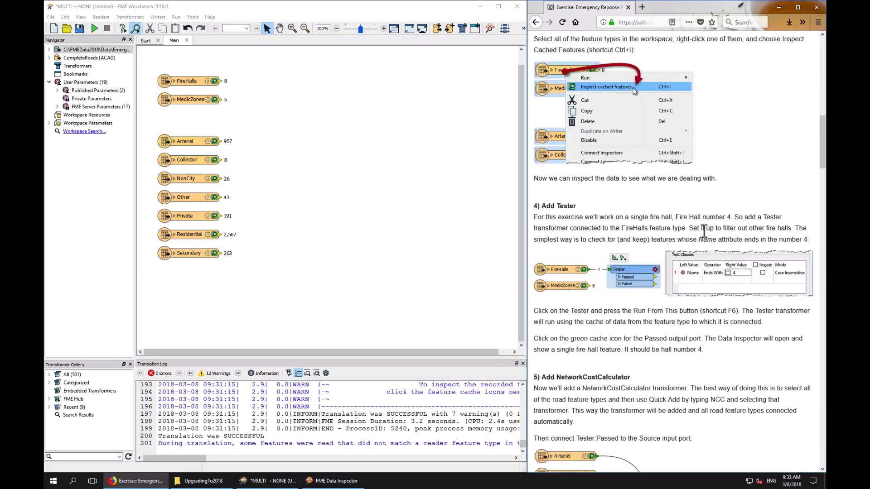
pyautogui.scroll(-4, 704, 231)
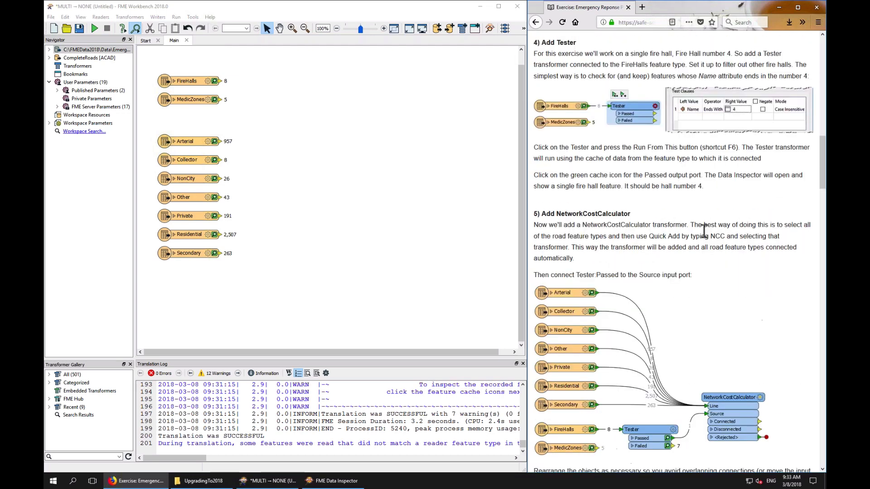
pyautogui.scroll(1, 704, 231)
pyautogui.click(303, 119)
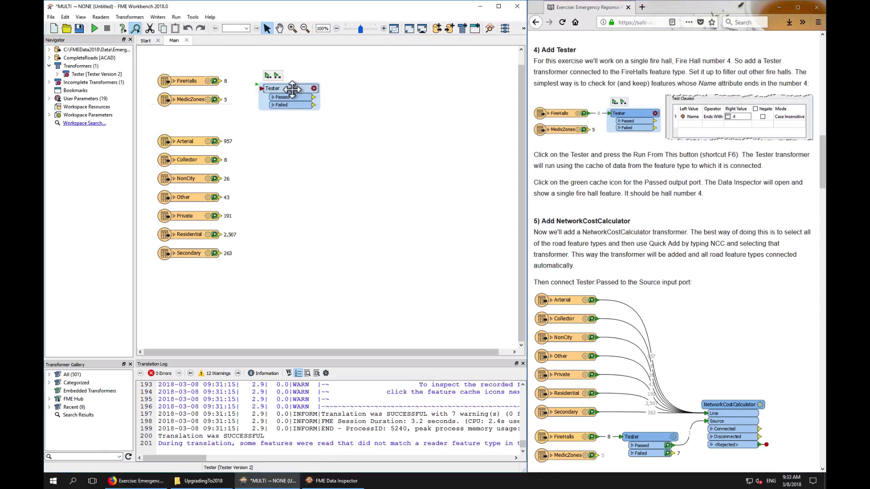
pyautogui.moveTo(293, 90)
pyautogui.mouseDown()
pyautogui.moveTo(254, 87)
pyautogui.moveTo(287, 83)
pyautogui.mouseUp()
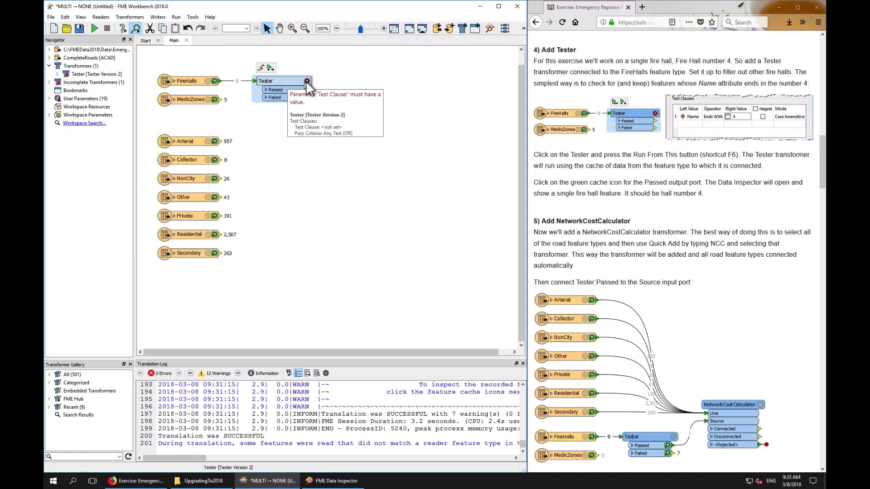
pyautogui.click(646, 12)
pyautogui.click(642, 7)
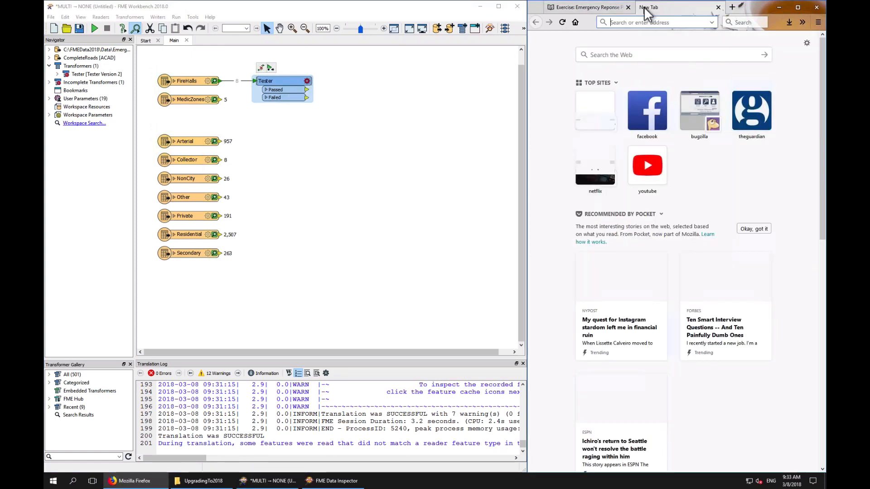
pyautogui.click(750, 112)
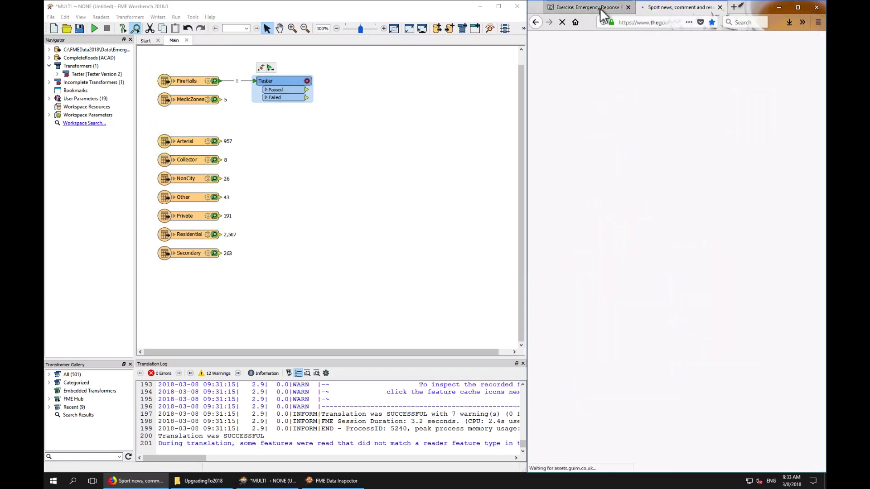
pyautogui.click(600, 7)
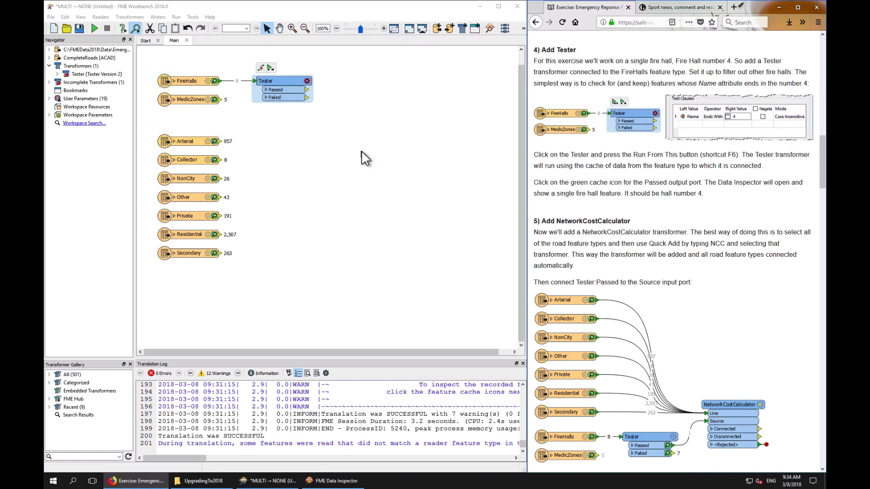
# Set the Tester's test clause to keep features whose Name attribute Ends With 4
pyautogui.click(308, 82)
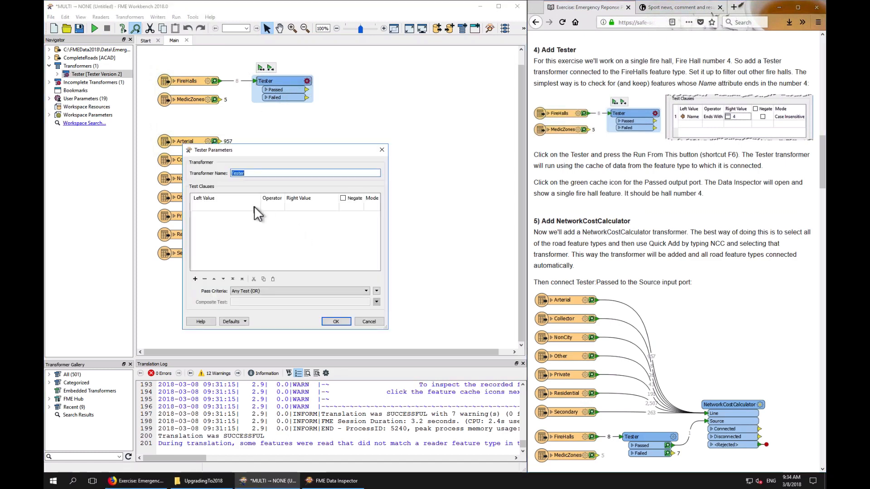
pyautogui.click(254, 206)
pyautogui.click(254, 207)
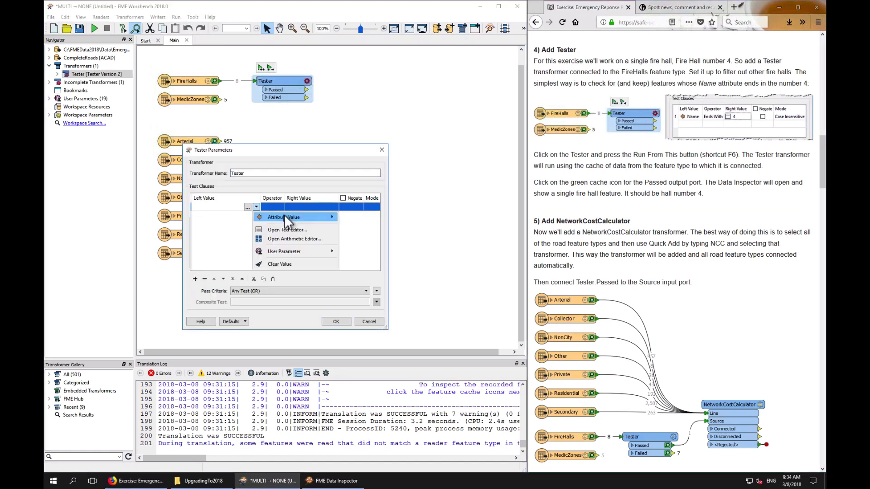
pyautogui.moveTo(290, 217)
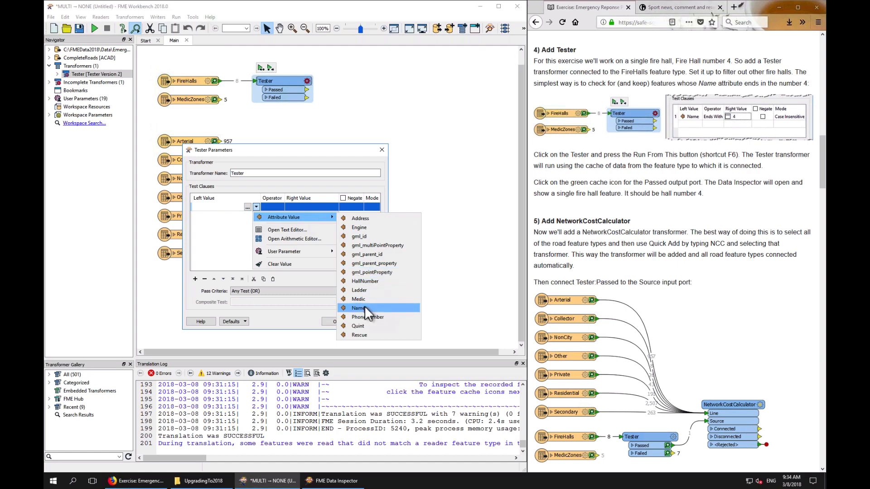
pyautogui.click(364, 307)
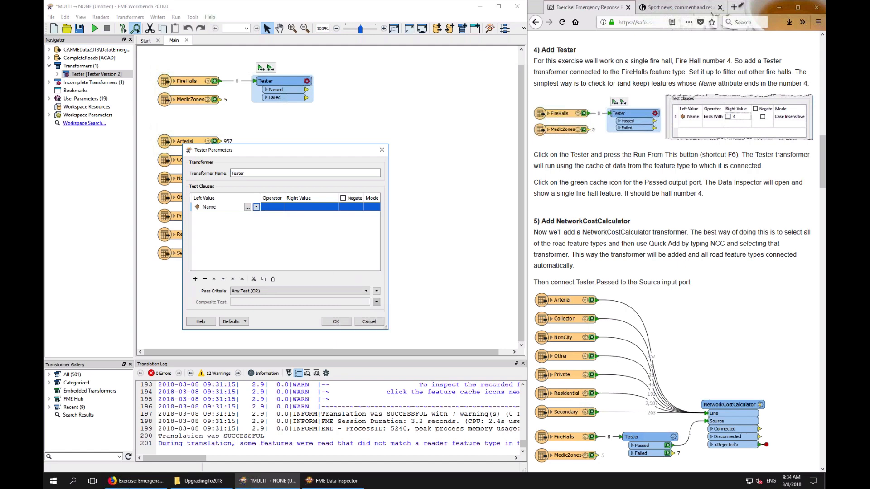
pyautogui.click(272, 205)
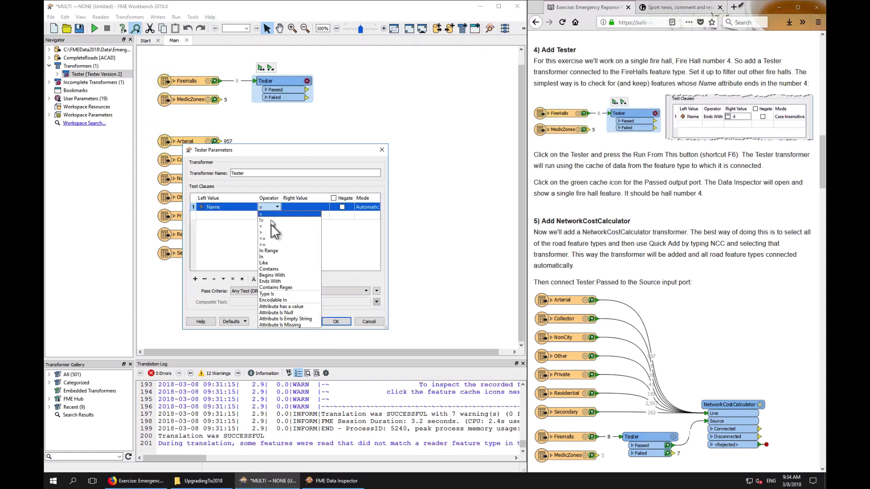
pyautogui.click(284, 282)
pyautogui.click(305, 205)
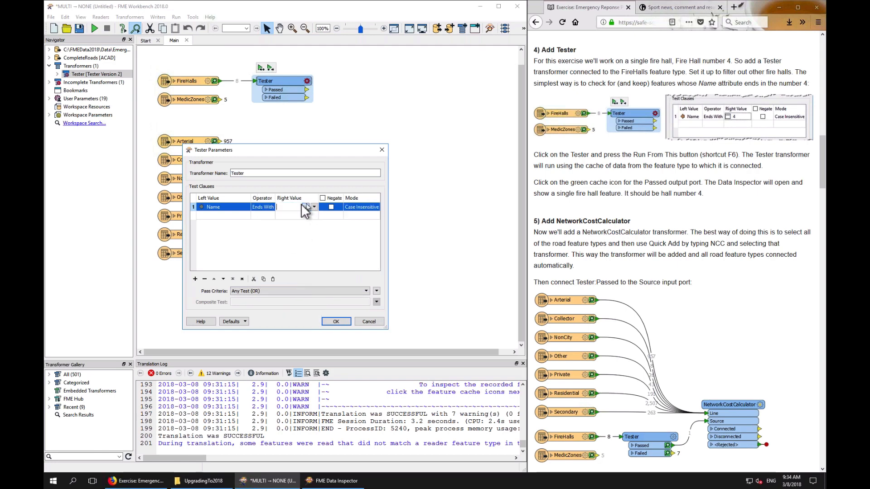
pyautogui.write('4')
pyautogui.click(291, 220)
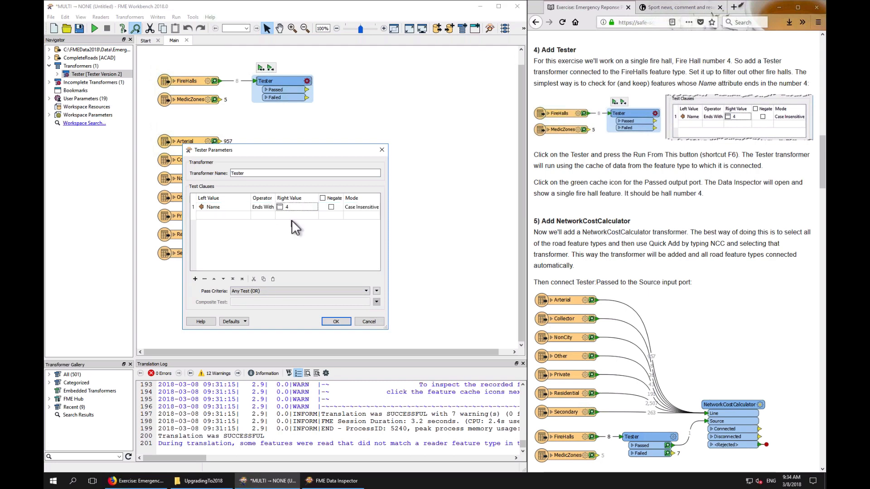
pyautogui.click(335, 321)
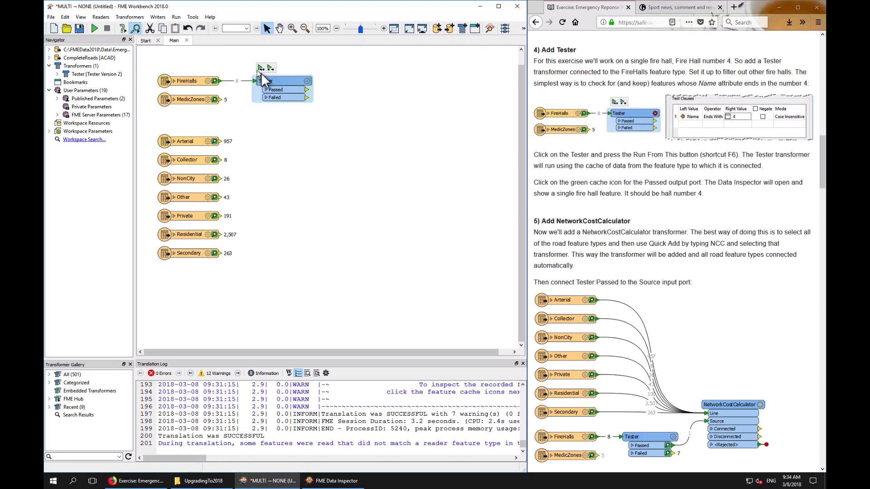
# Try running the workspace from the Tester, stopping each translation that starts
pyautogui.moveTo(275, 85)
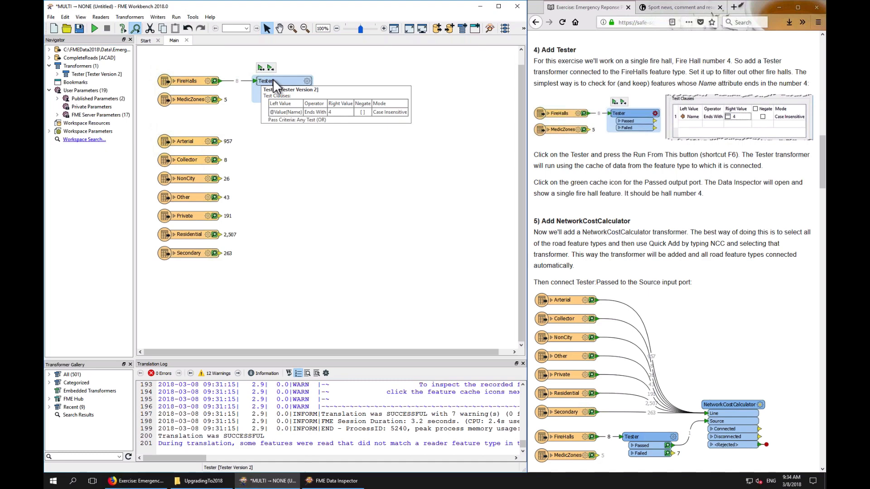
pyautogui.click(273, 81)
pyautogui.press('F6')
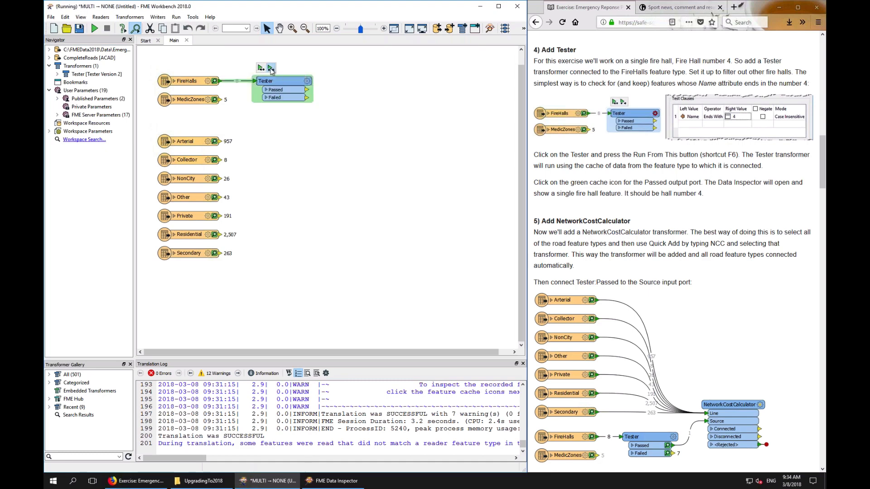
pyautogui.moveTo(216, 86)
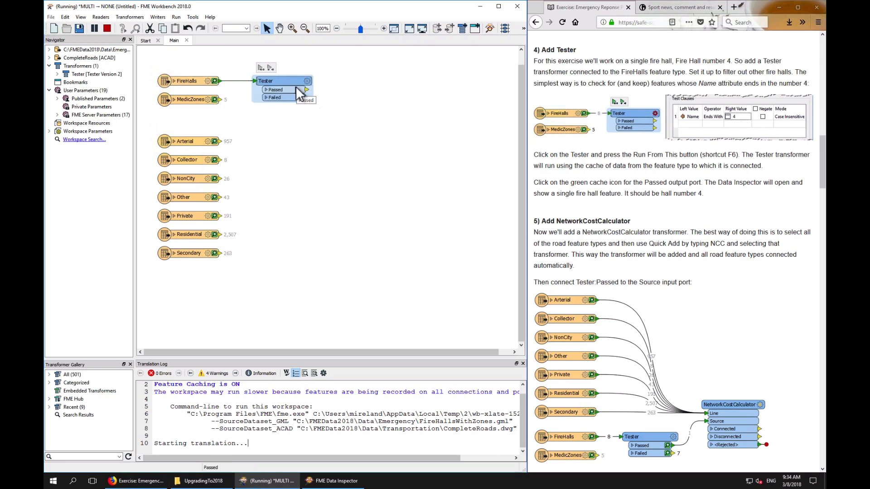
pyautogui.moveTo(284, 82)
pyautogui.scroll(1, 317, 401)
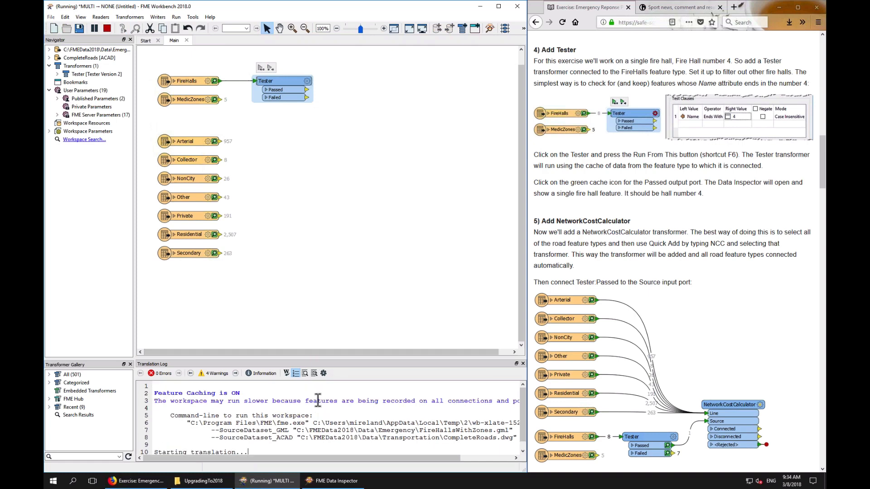
pyautogui.scroll(-1, 318, 401)
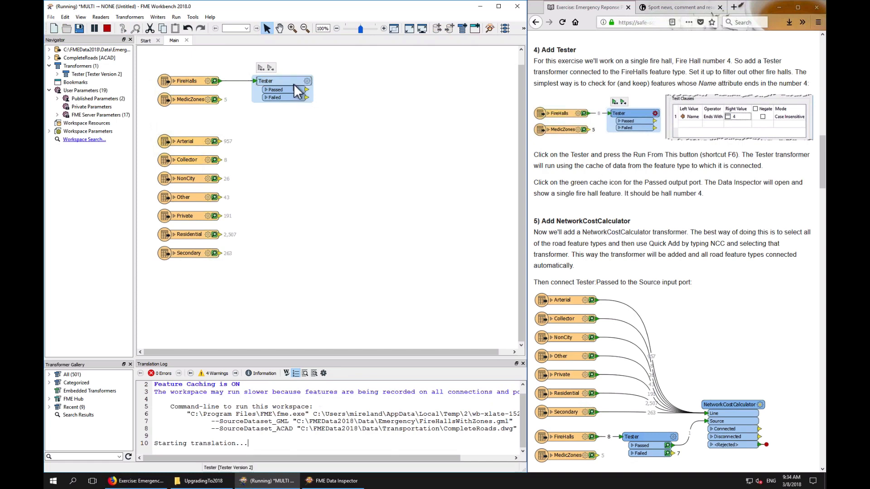
pyautogui.click(108, 30)
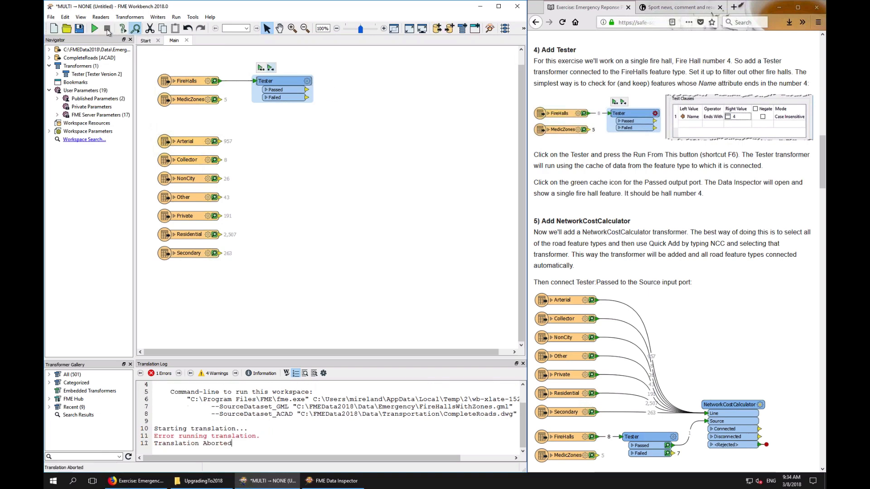
pyautogui.click(271, 69)
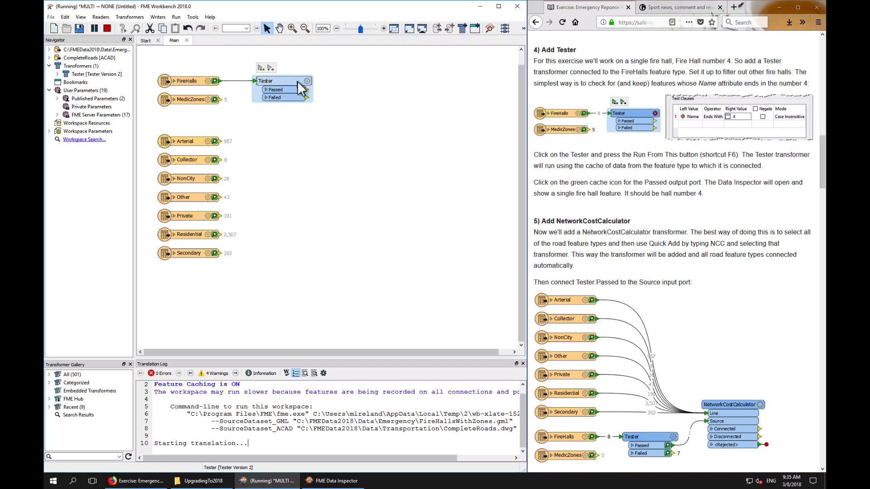
pyautogui.click(106, 29)
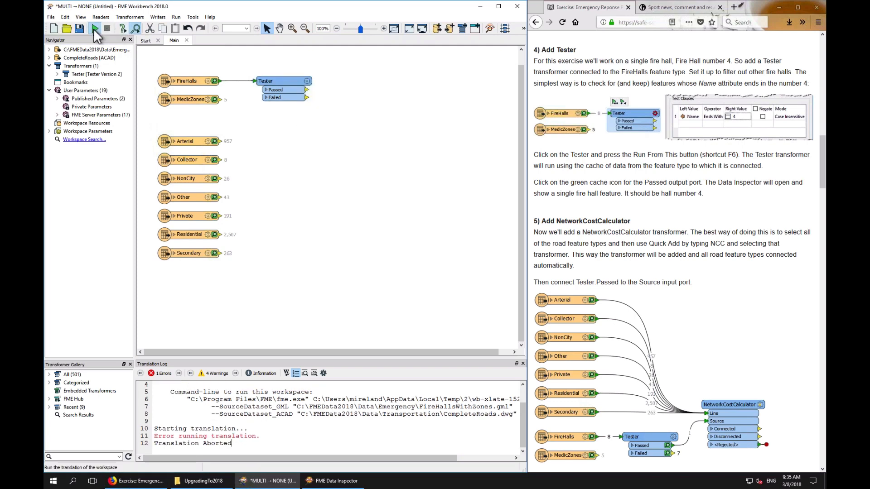
# Run the entire workspace and select the FireHalls and MedicZones feature types
pyautogui.click(94, 29)
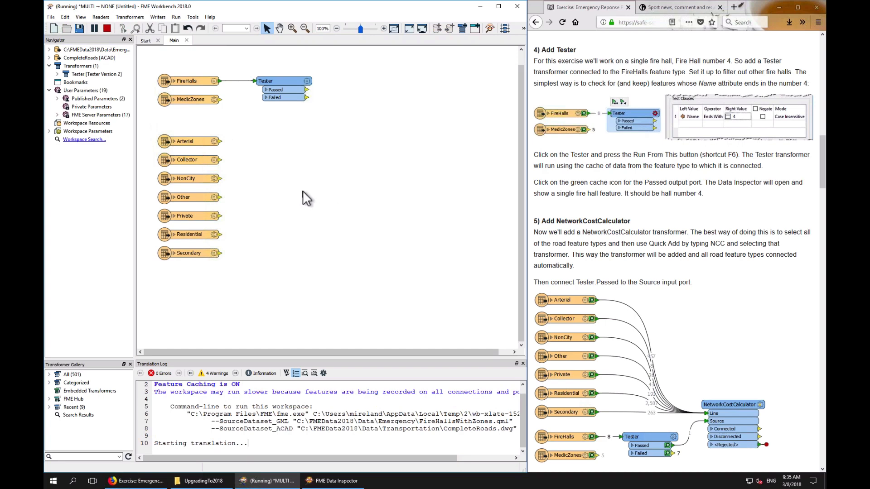
pyautogui.moveTo(218, 484)
pyautogui.click(195, 82)
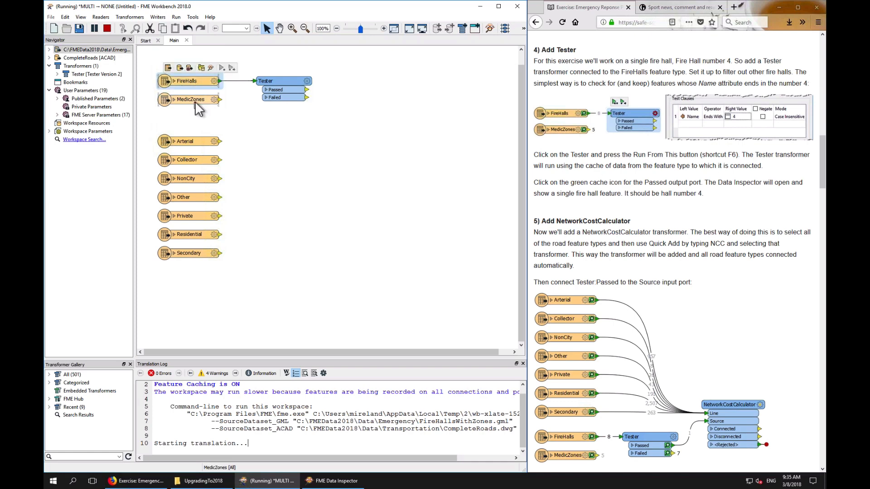
pyautogui.click(194, 101)
# Open and close the About FME Workbench dialog to check the version
pyautogui.click(210, 17)
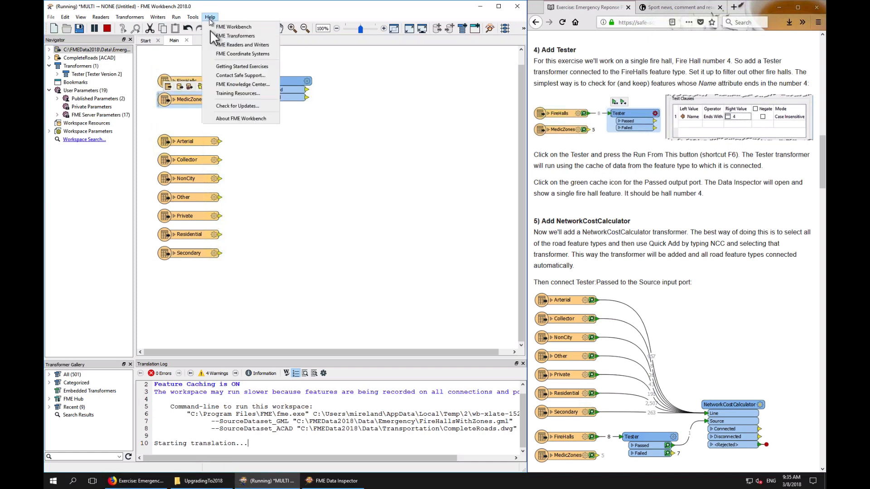
pyautogui.click(229, 117)
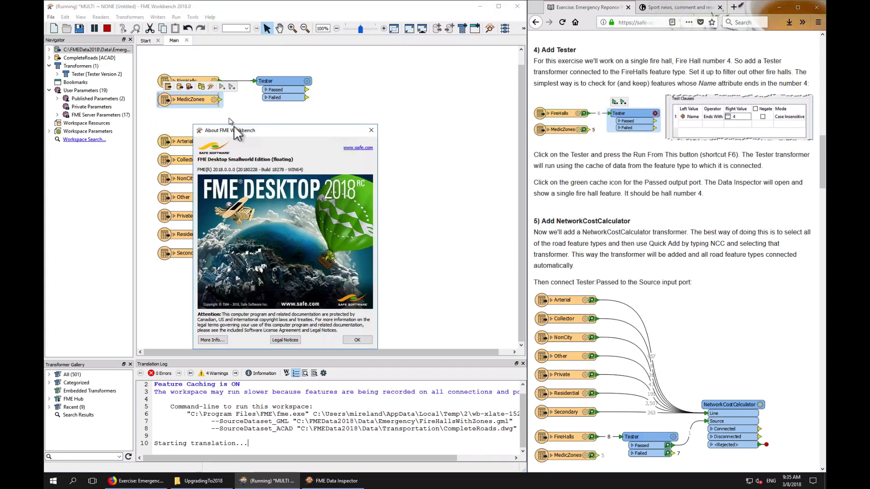
pyautogui.click(361, 340)
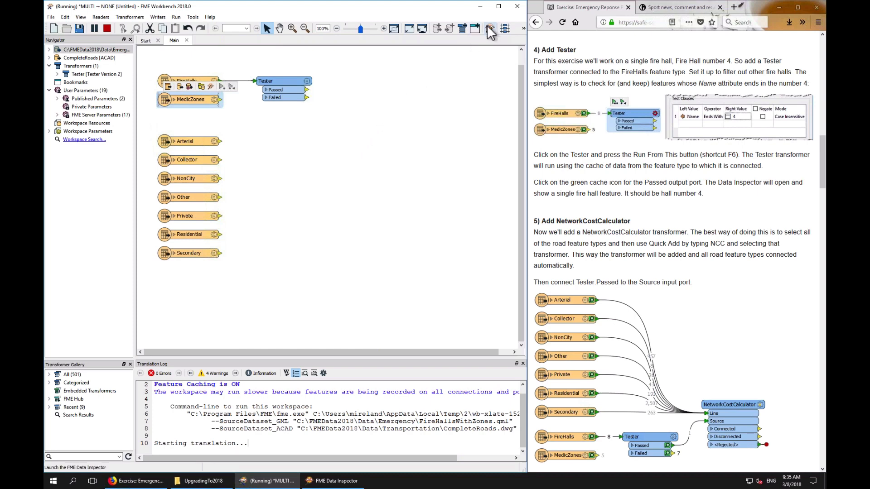
# Close the Data Inspector window and check the running FME processes in Task Manager
pyautogui.click(519, 7)
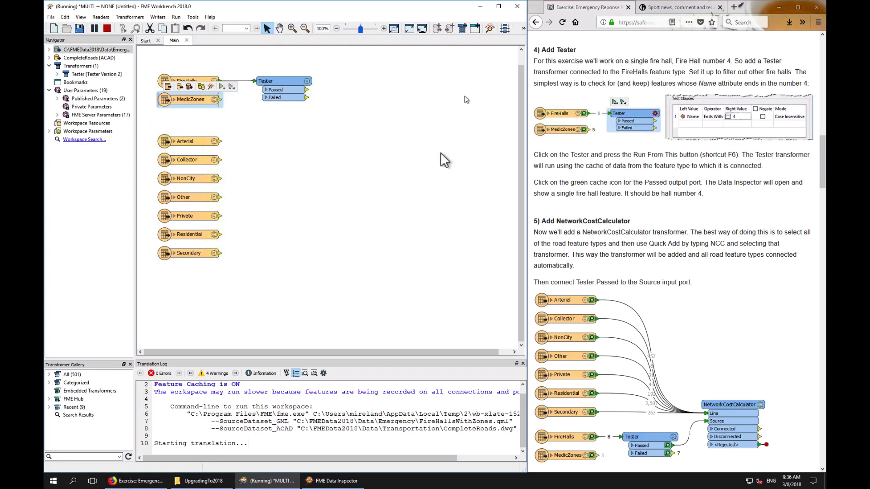
pyautogui.rightClick(320, 484)
pyautogui.click(317, 464)
pyautogui.moveTo(264, 484)
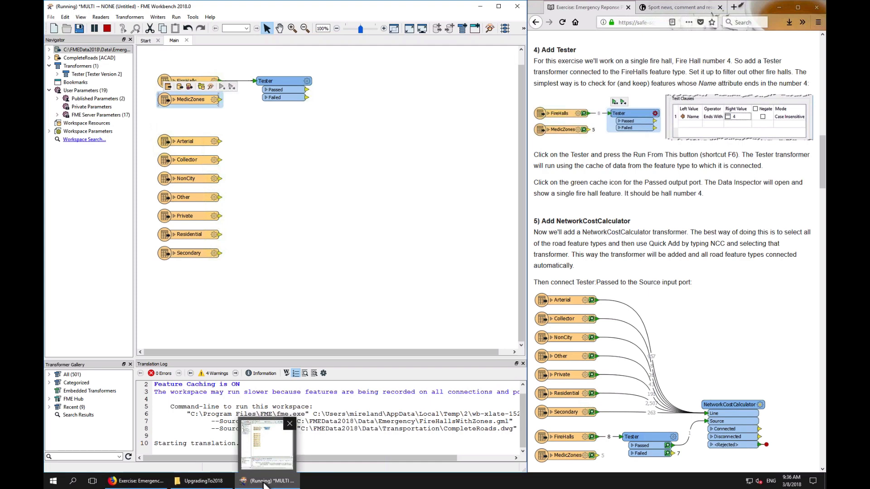
pyautogui.rightClick(329, 481)
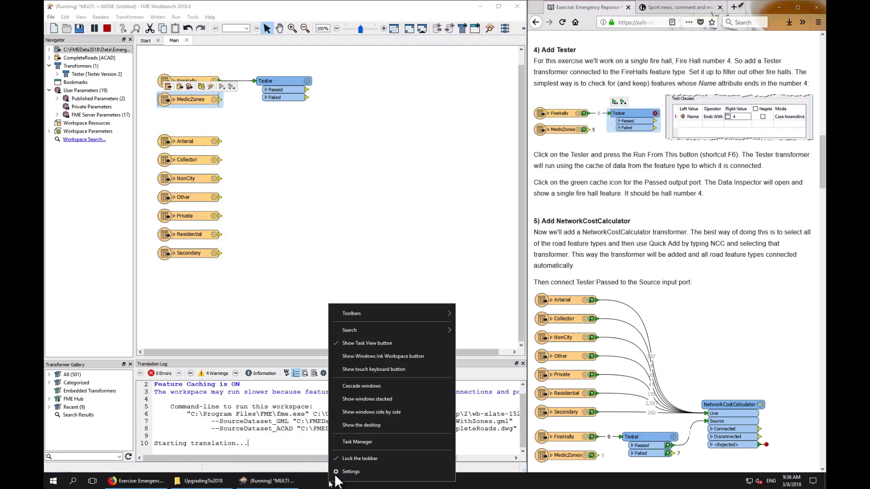
pyautogui.click(353, 442)
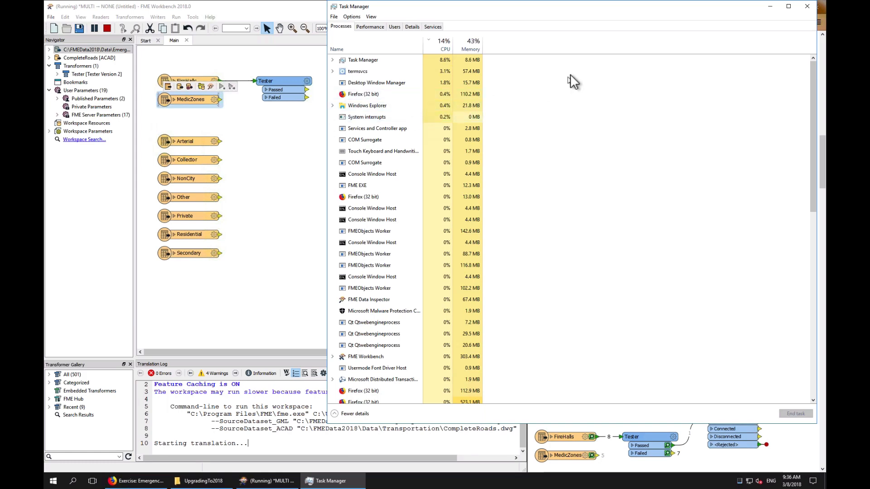
pyautogui.click(809, 8)
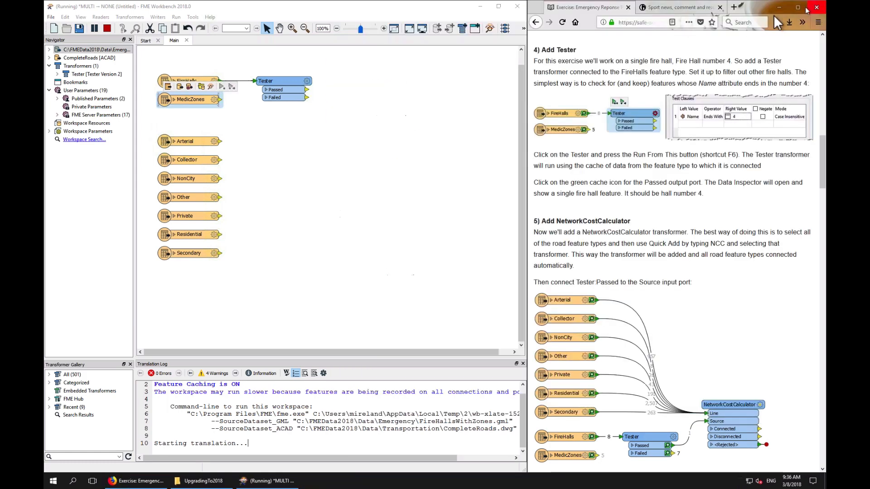
# Quit Workbench without saving, stopping the translation still in progress
pyautogui.click(517, 6)
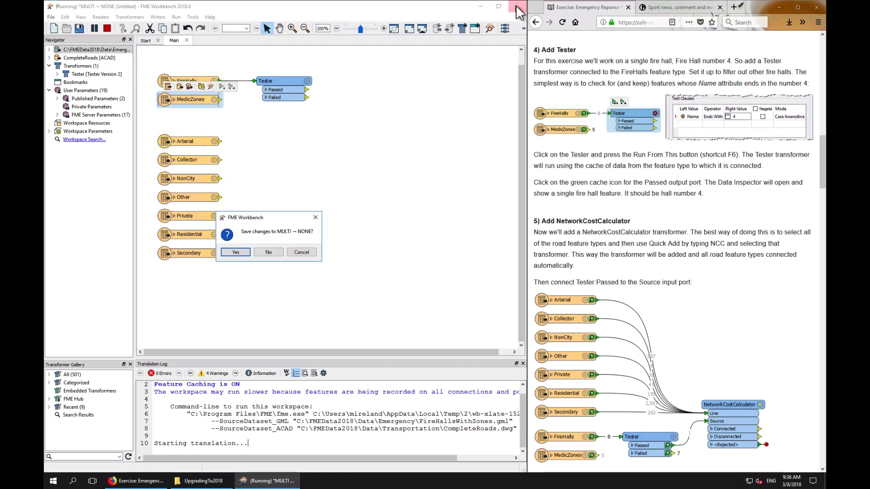
pyautogui.click(274, 253)
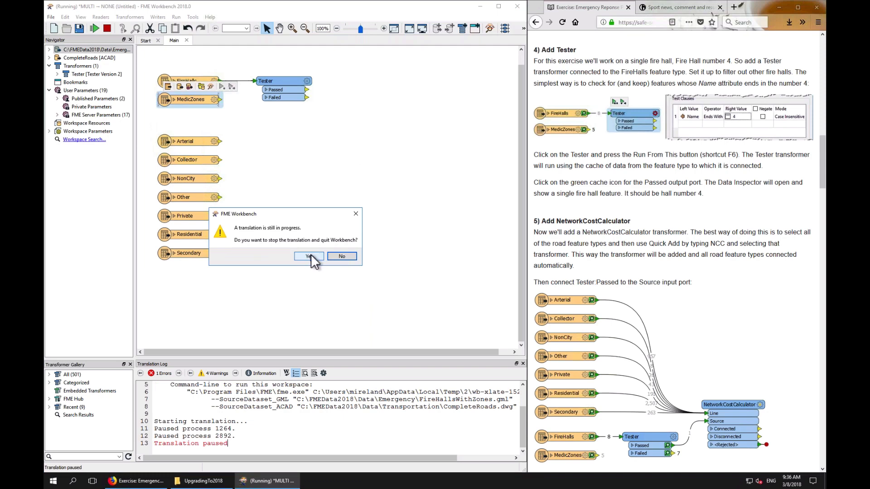
pyautogui.click(310, 256)
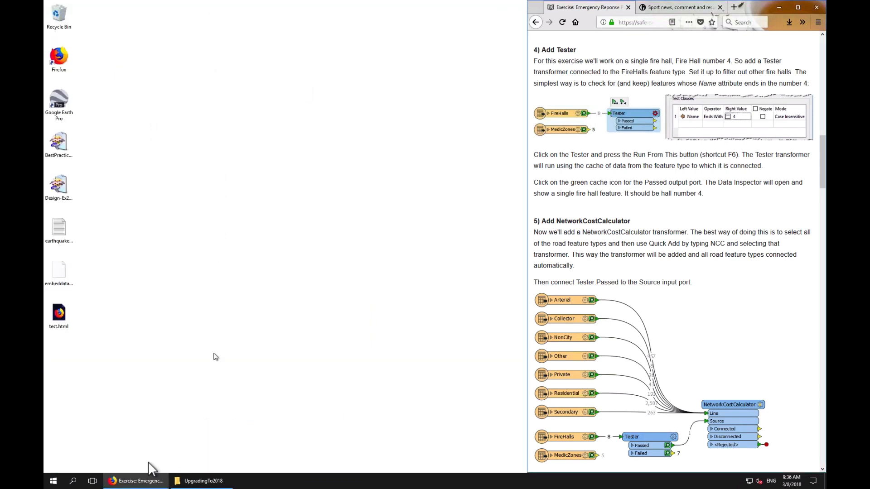
# Start FME Workbench 2018.0 and add an Autodesk AutoCAD DWG/DXF reader for CompleteRoads.dwg from Data/Transportation
pyautogui.click(53, 481)
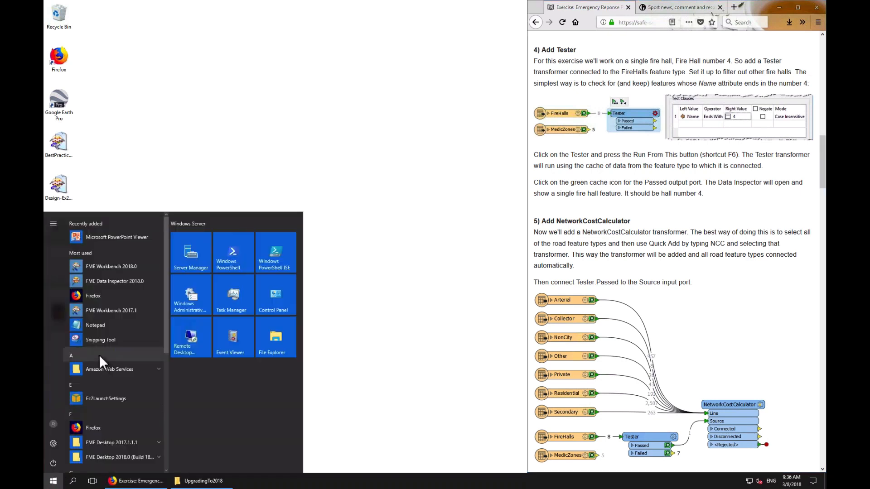
pyautogui.click(116, 268)
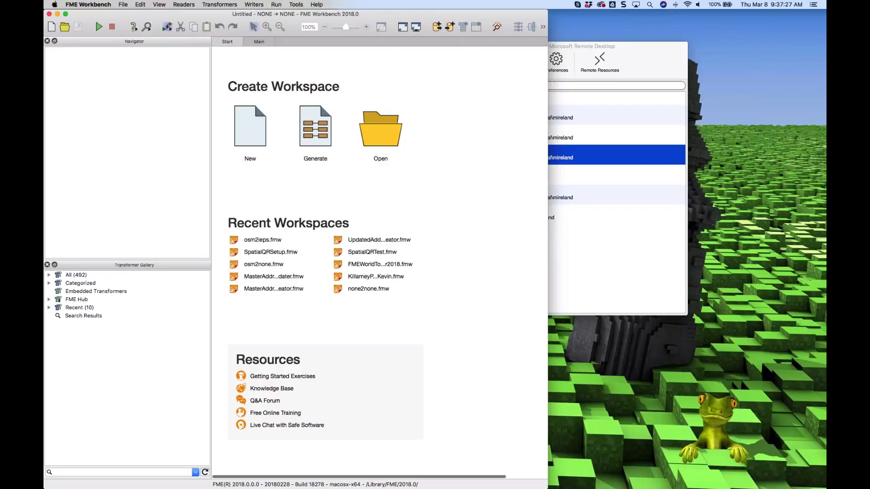
pyautogui.click(260, 42)
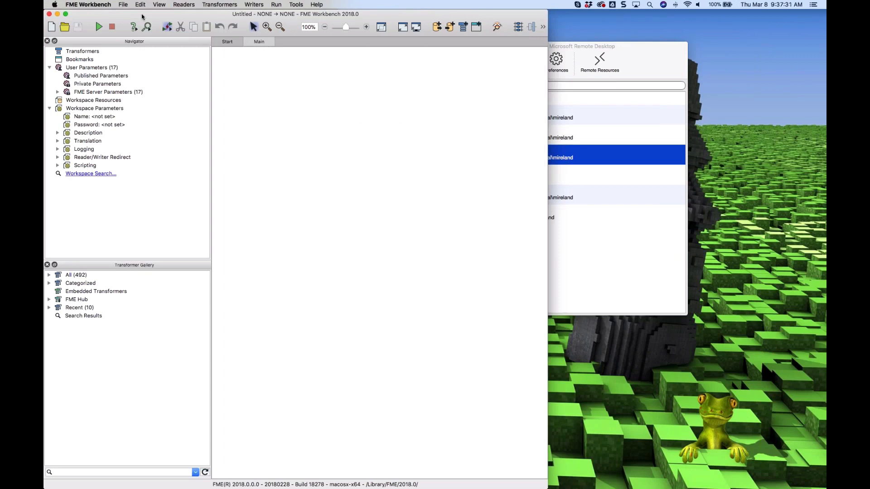
pyautogui.click(183, 4)
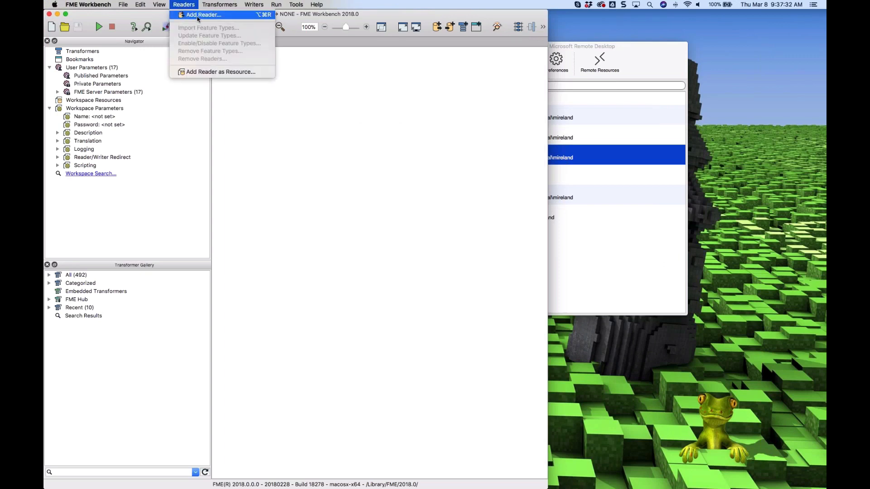
pyautogui.click(197, 16)
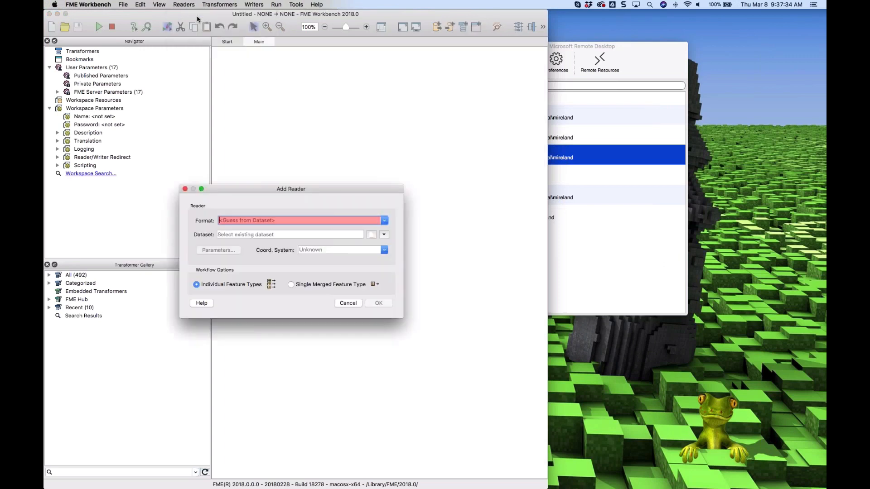
pyautogui.click(372, 235)
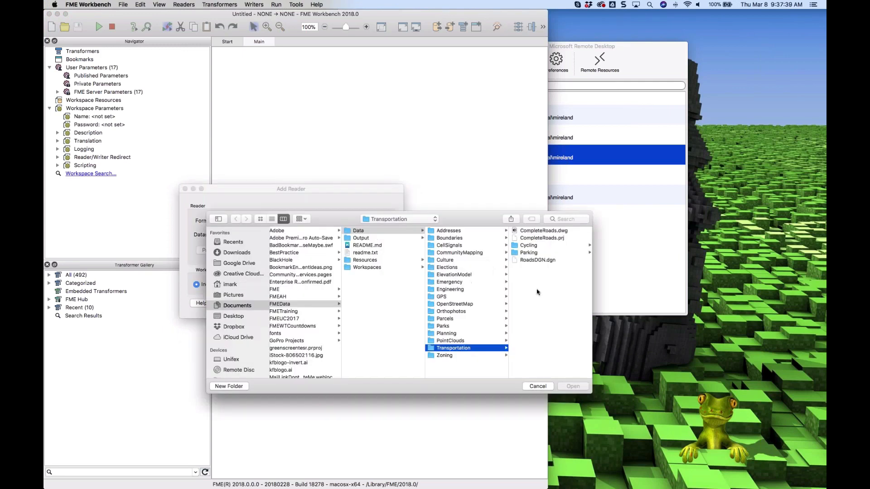
pyautogui.click(542, 231)
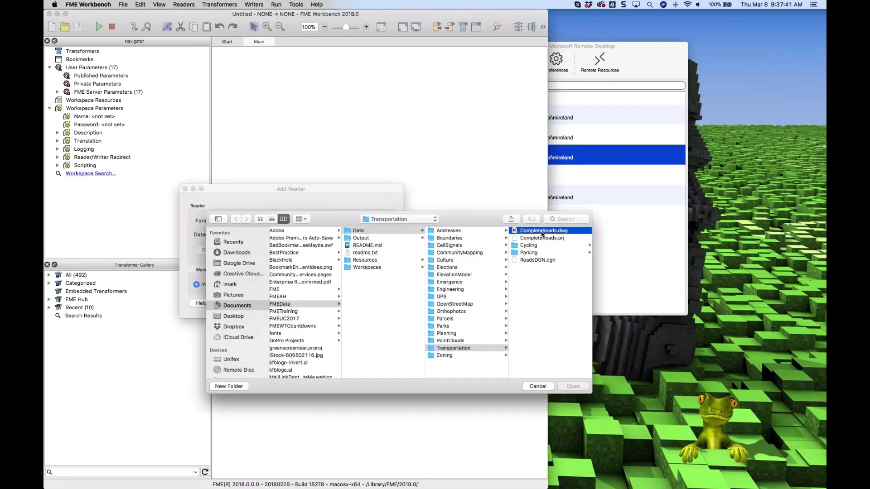
pyautogui.click(573, 386)
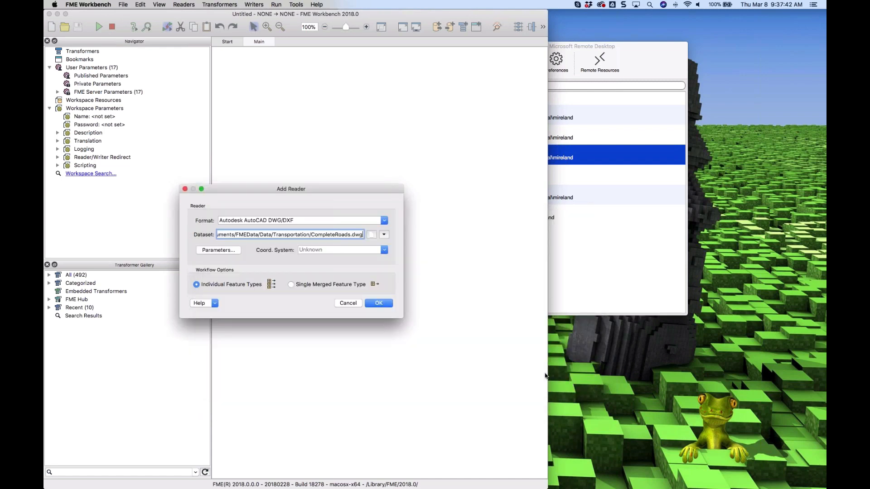
pyautogui.click(378, 300)
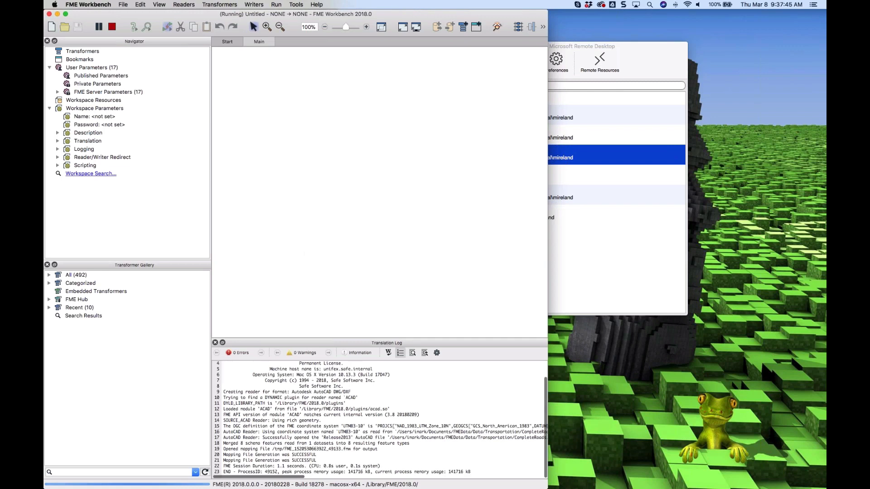
# Add a GML (Geography Markup Language) reader for FireHallsWithZones.gml from Data/Emergency
pyautogui.click(355, 310)
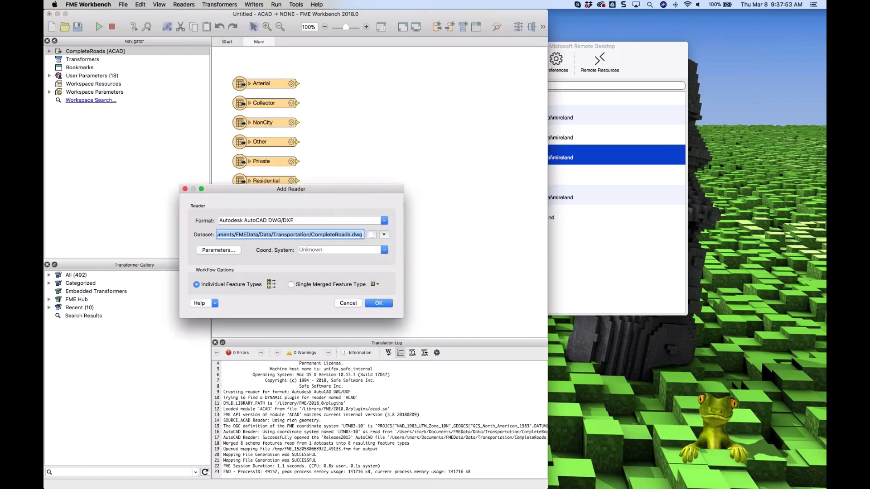
pyautogui.click(334, 219)
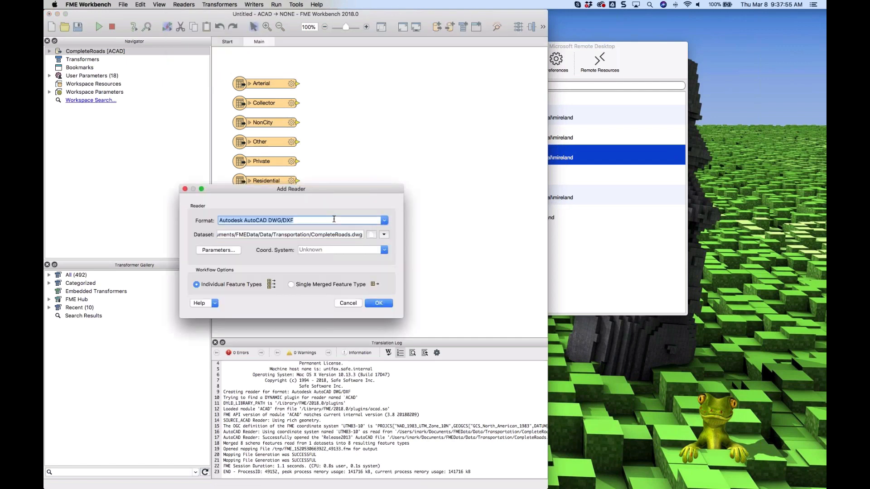
pyautogui.write('gml')
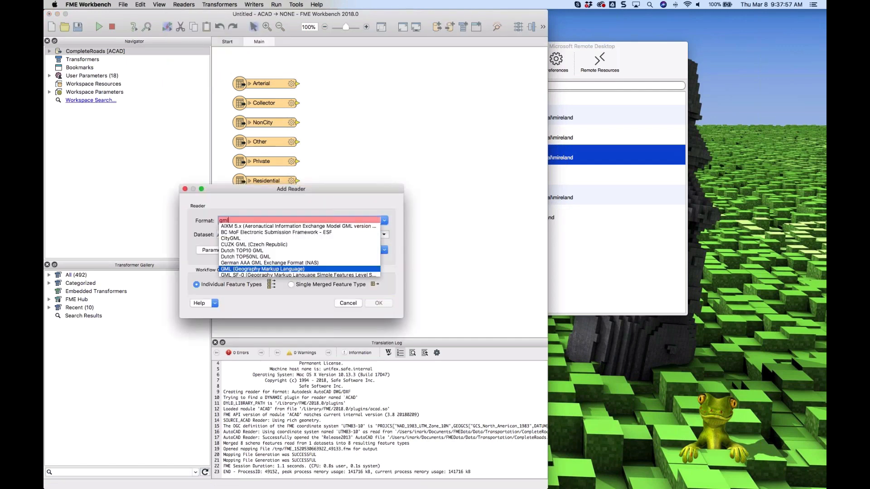
pyautogui.press('Return')
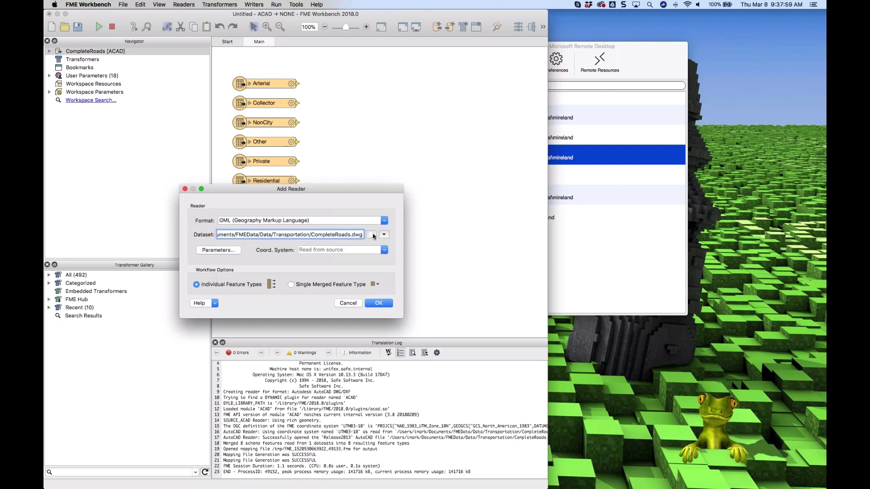
pyautogui.click(371, 234)
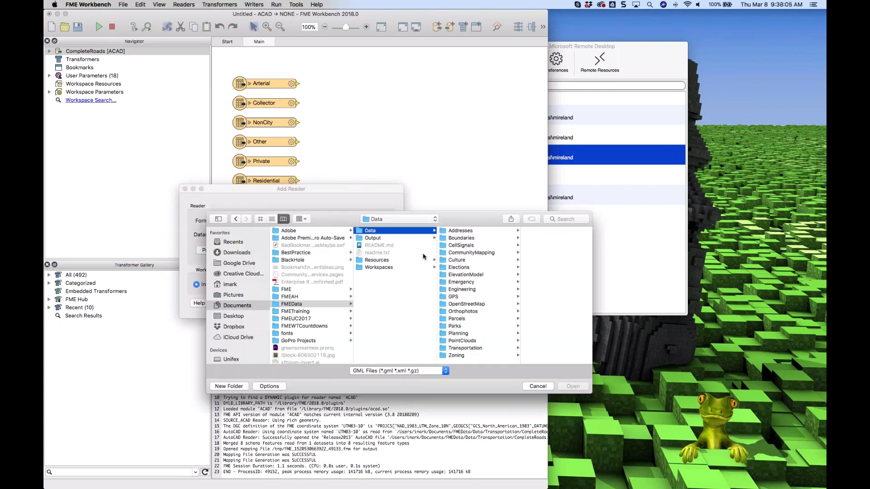
pyautogui.click(465, 284)
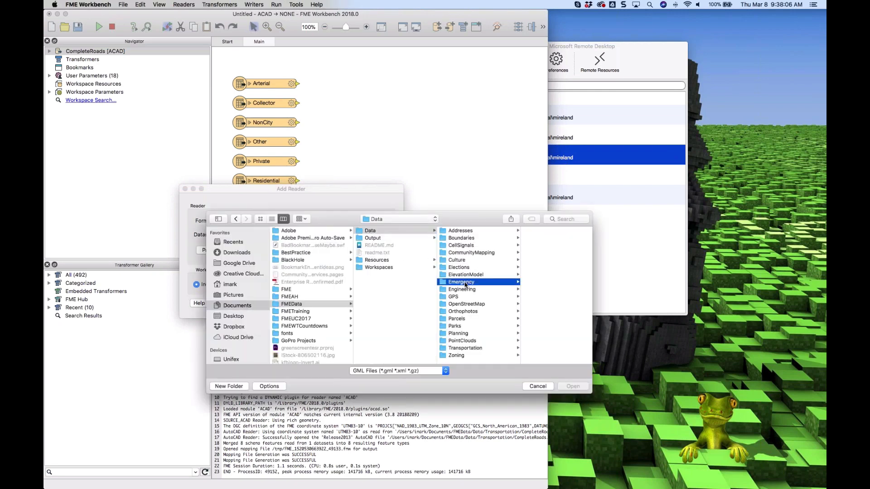
pyautogui.click(534, 261)
pyautogui.doubleClick(534, 261)
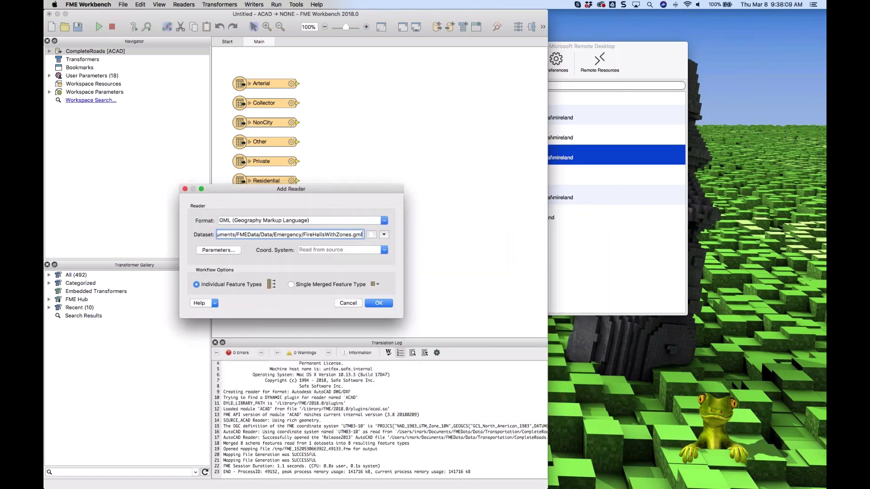
pyautogui.click(378, 303)
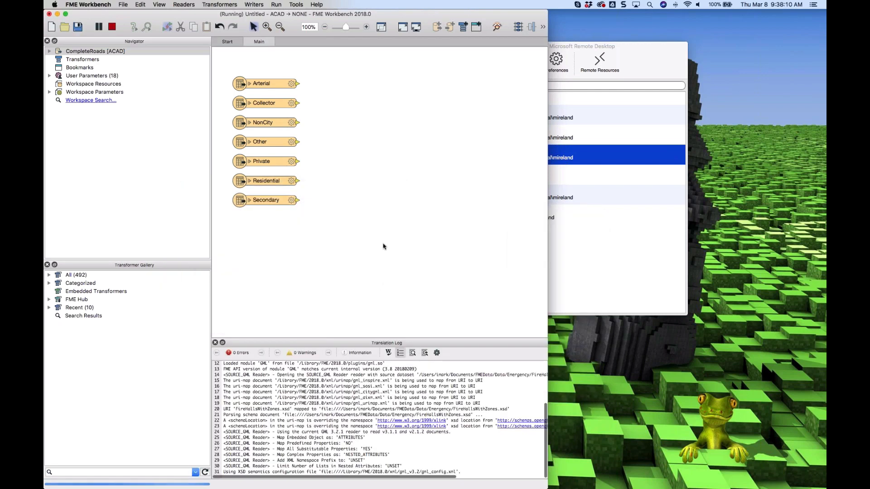
# Select only the FireHalls and MedicZones feature types for the GML reader
pyautogui.click(261, 226)
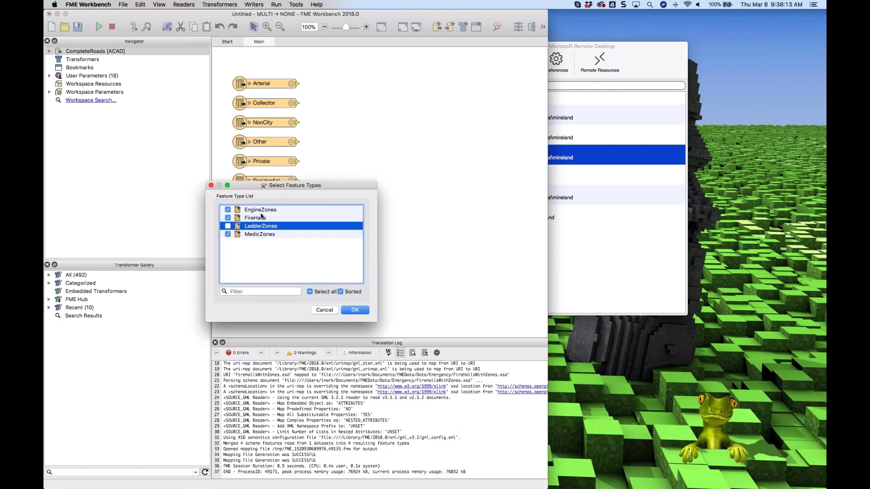
pyautogui.click(260, 210)
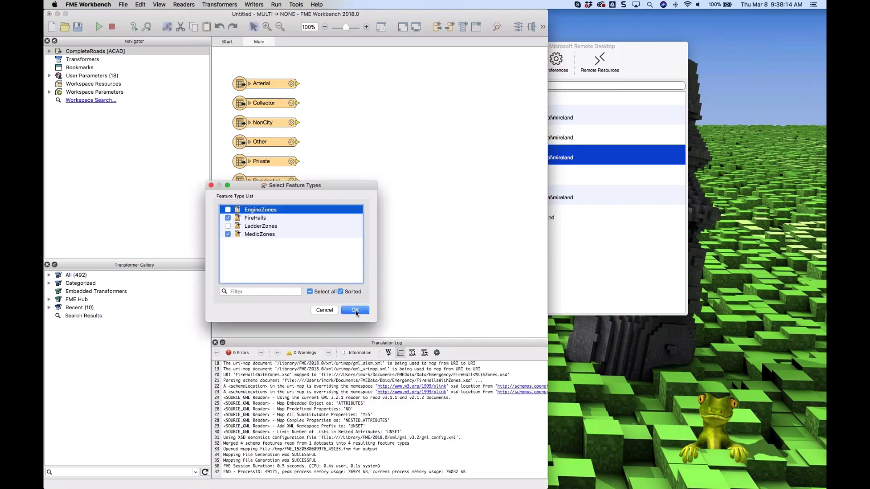
pyautogui.click(355, 311)
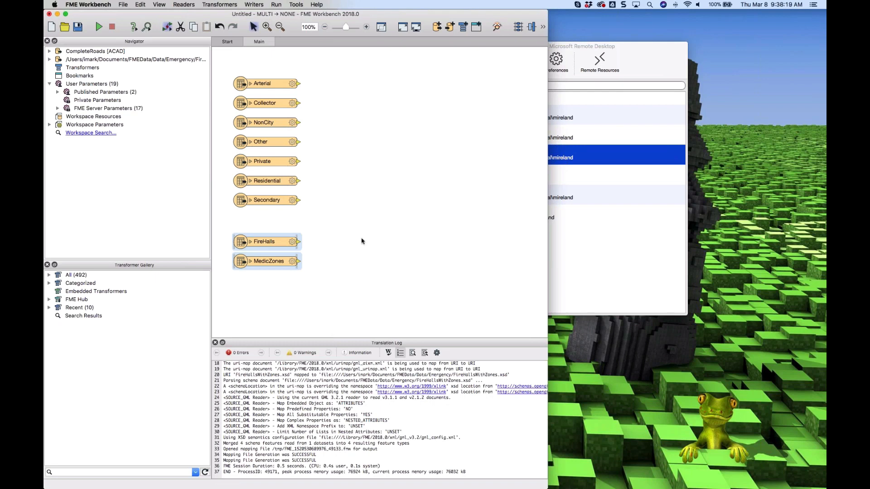
# Run the entire workspace with feature caching
pyautogui.click(372, 246)
pyautogui.write('t')
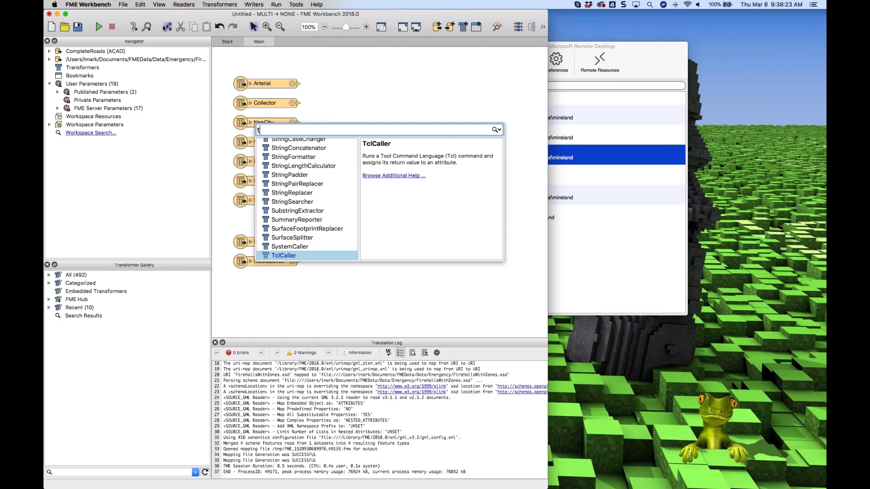
pyautogui.click(99, 27)
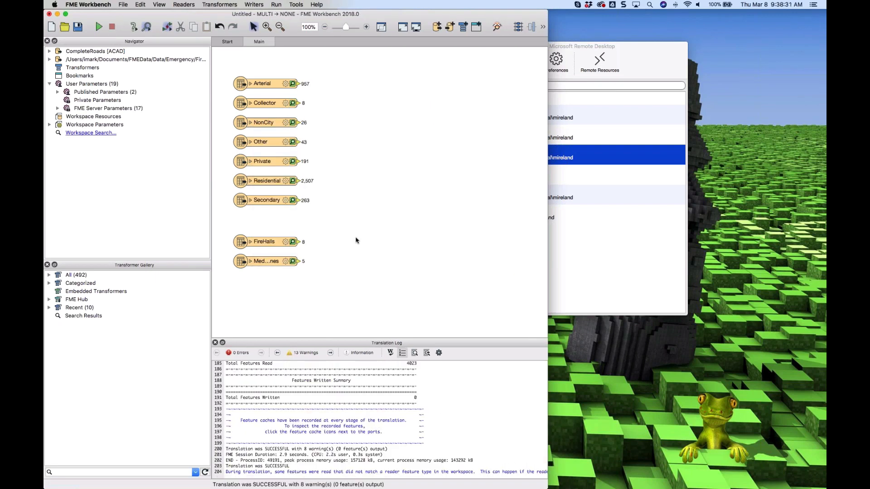
# Quick-add a Tester transformer and connect the FireHalls feature type to it
pyautogui.write('test')
pyautogui.doubleClick(288, 161)
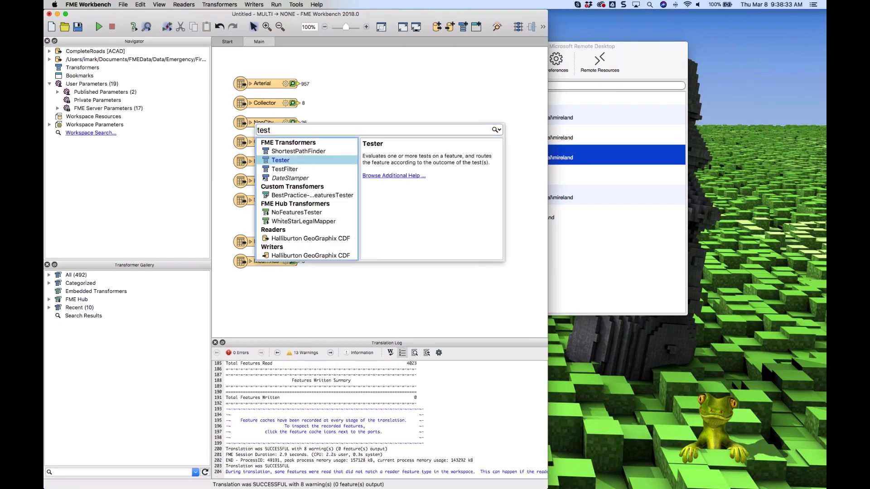
pyautogui.moveTo(298, 153); pyautogui.dragTo(394, 214)
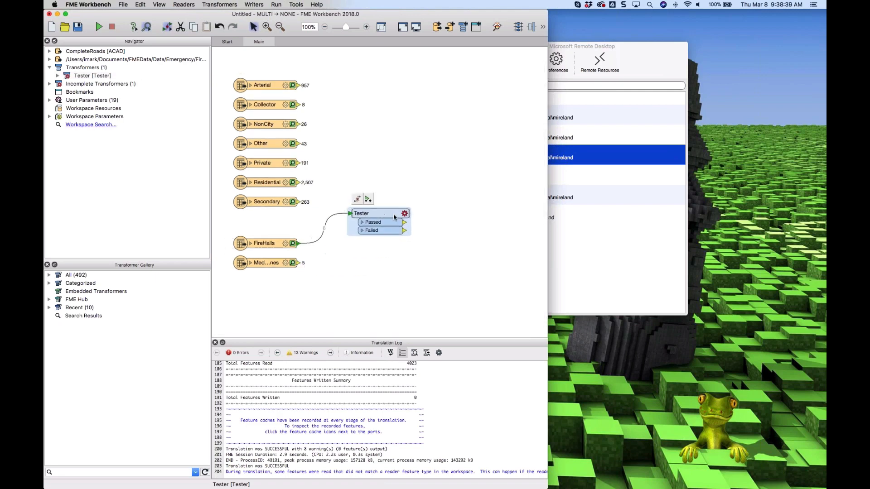
# Set the Tester's test clause so features pass when Name Ends With 4
pyautogui.click(405, 214)
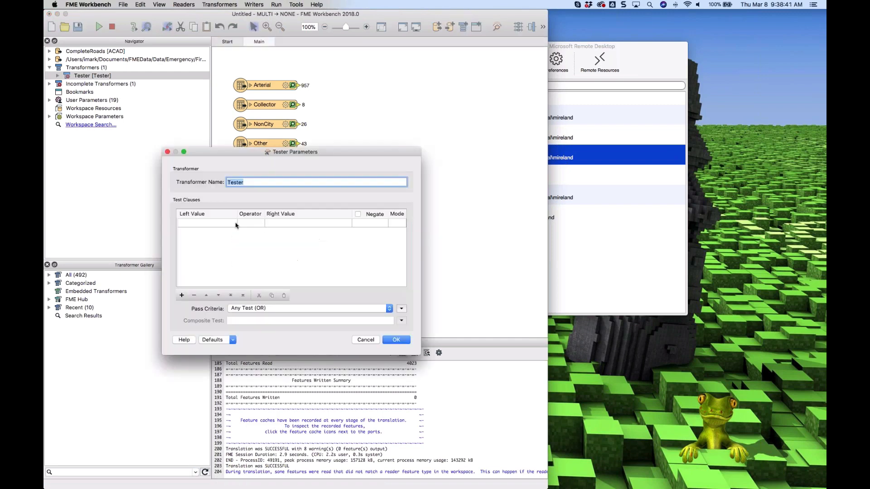
pyautogui.click(231, 224)
pyautogui.moveTo(289, 231)
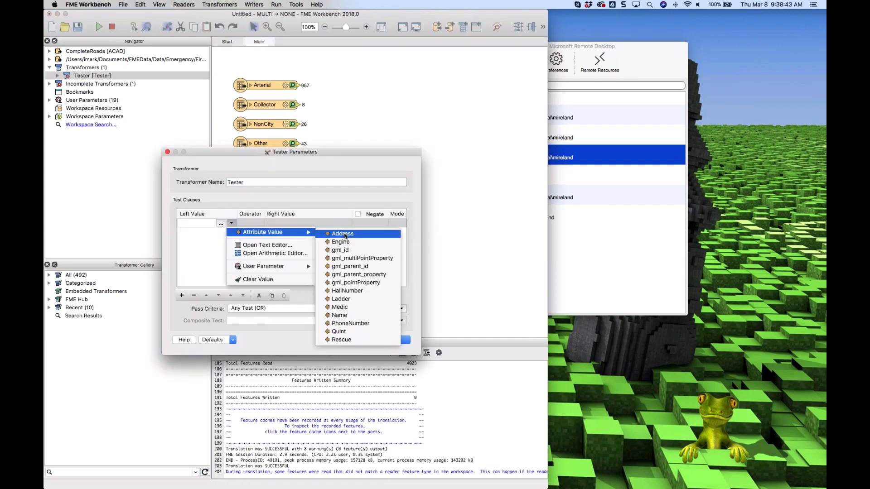
pyautogui.click(343, 315)
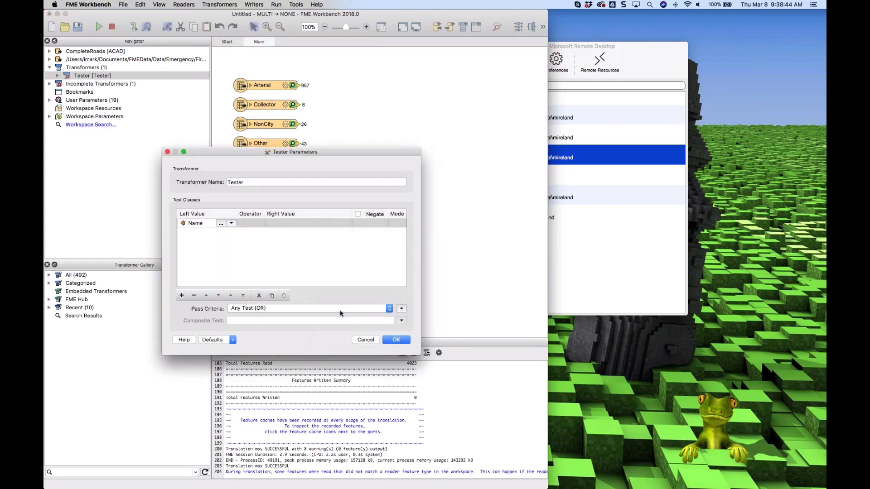
pyautogui.click(255, 228)
pyautogui.click(255, 228)
pyautogui.click(255, 227)
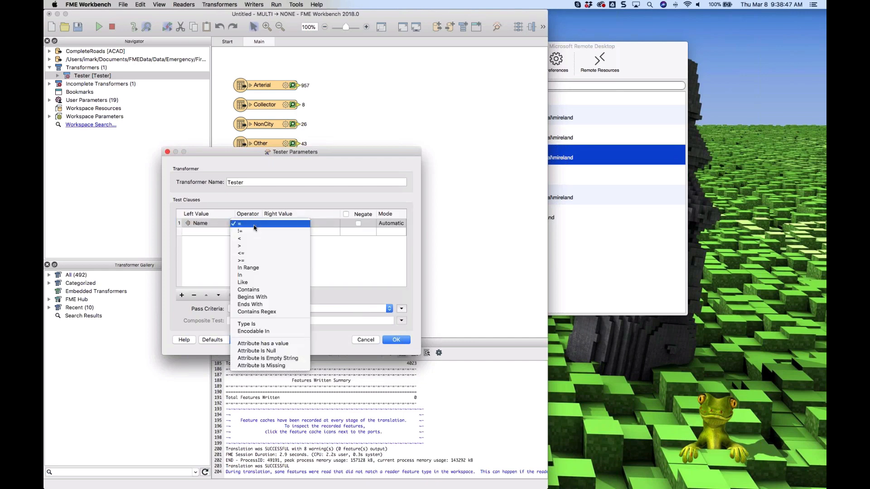
pyautogui.click(271, 303)
pyautogui.click(311, 226)
pyautogui.click(311, 226)
pyautogui.write('4')
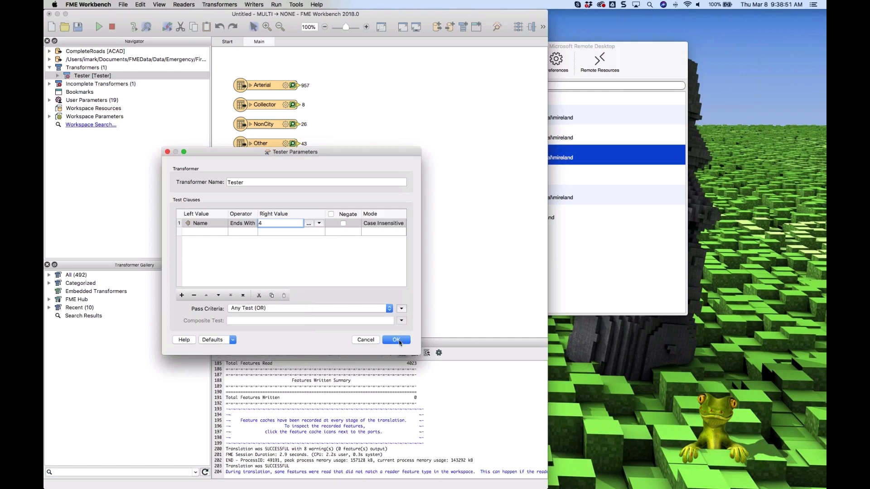
pyautogui.click(399, 341)
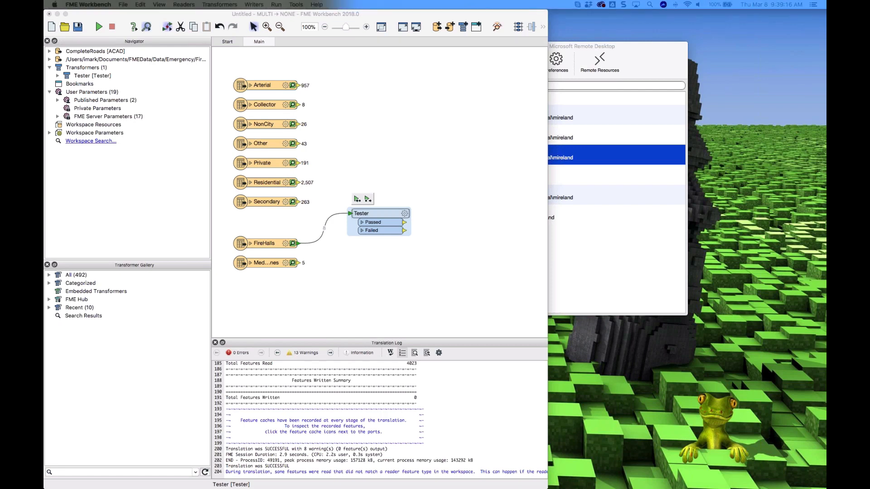
# Bring the browser beside the workspace and open the Caching and Partial Runs exercise instructions
pyautogui.moveTo(826, 157); pyautogui.dragTo(217, 57)
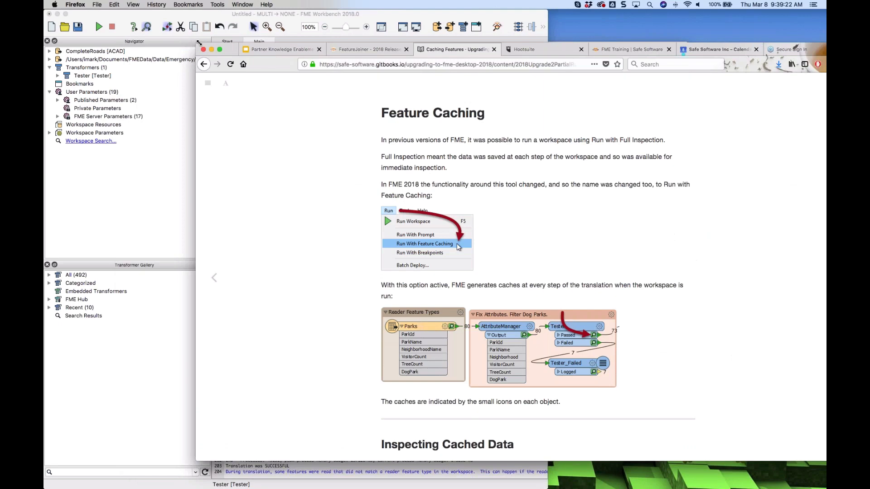
pyautogui.moveTo(198, 43); pyautogui.dragTo(548, 14)
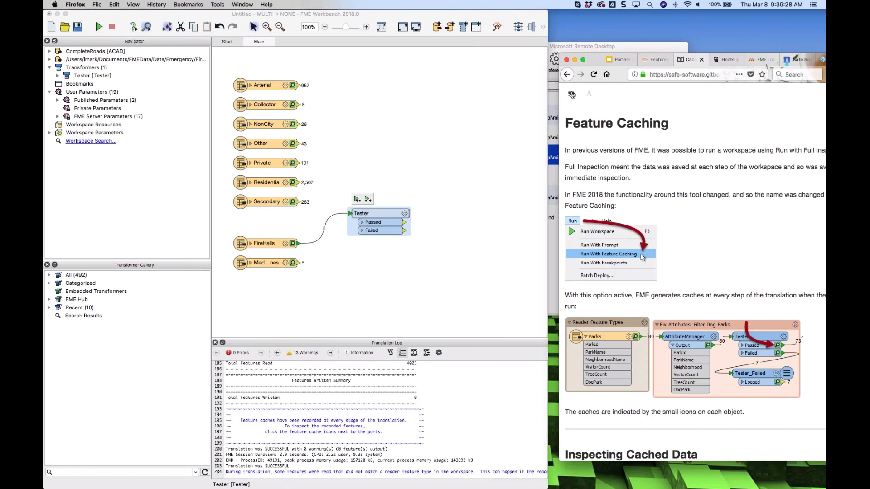
pyautogui.click(571, 94)
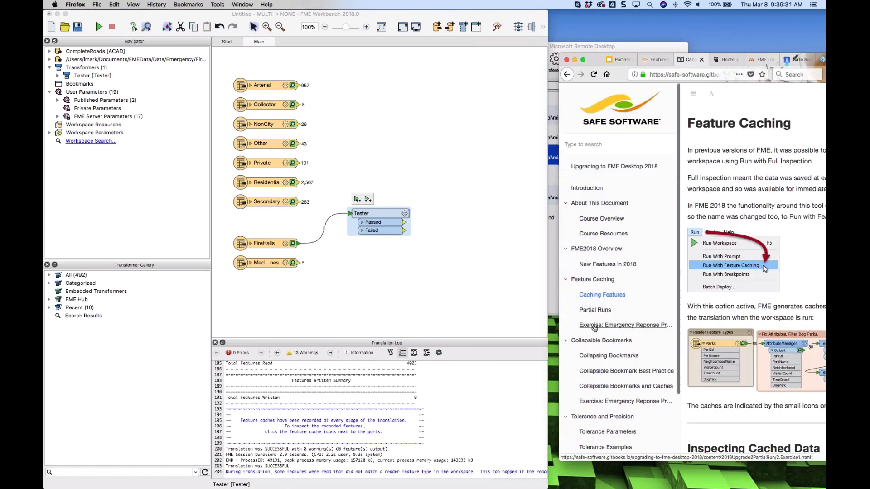
pyautogui.click(625, 325)
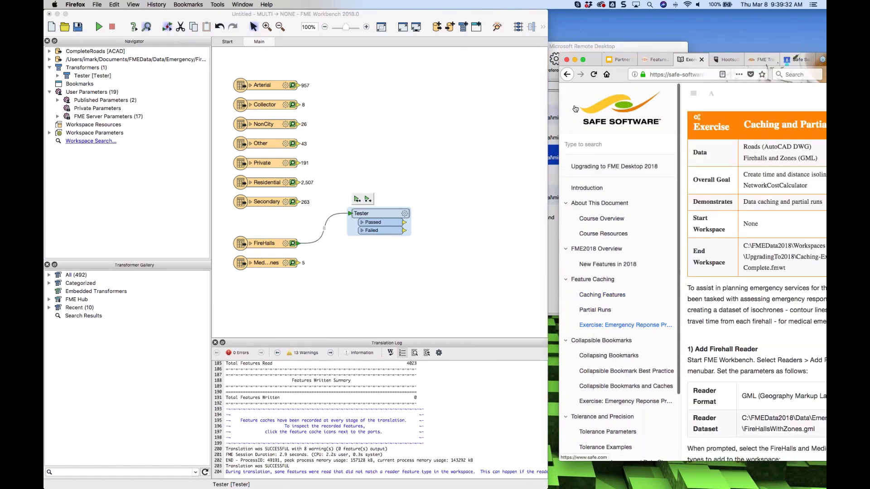
pyautogui.click(694, 95)
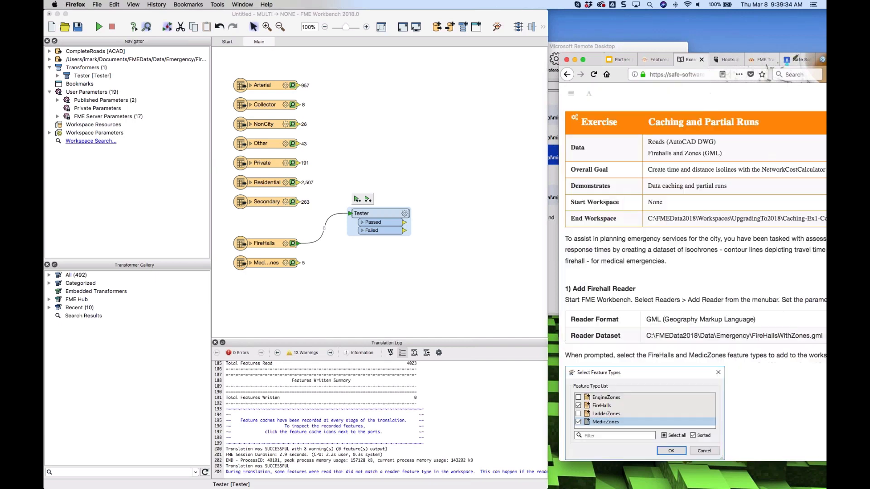
pyautogui.scroll(-10, 686, 287)
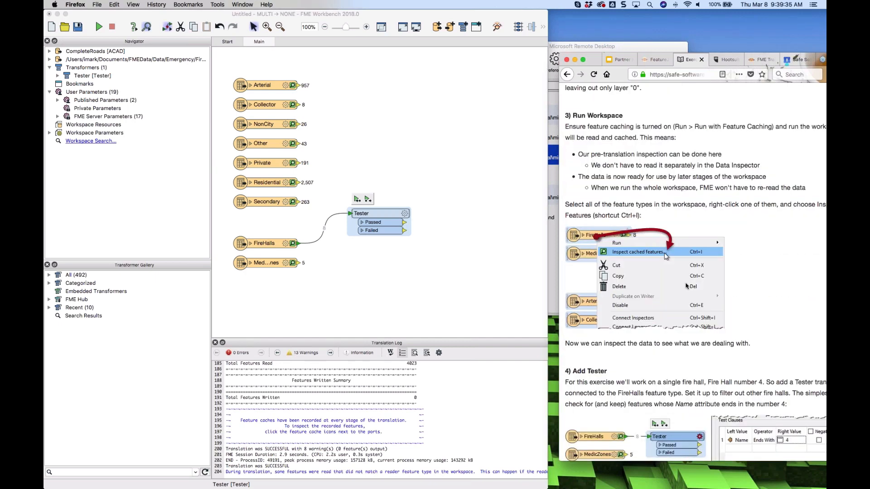
pyautogui.scroll(-5, 686, 286)
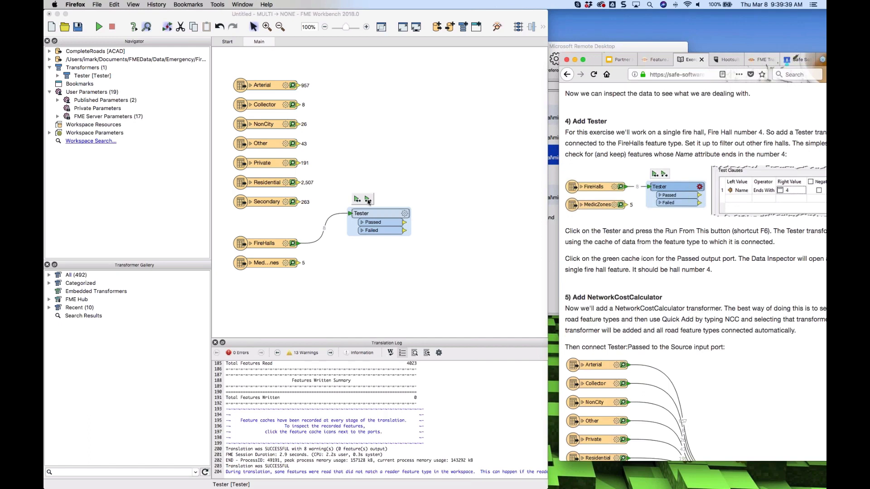
# Run the workspace from the Tester transformer and move the Tester lower on the canvas
pyautogui.click(368, 200)
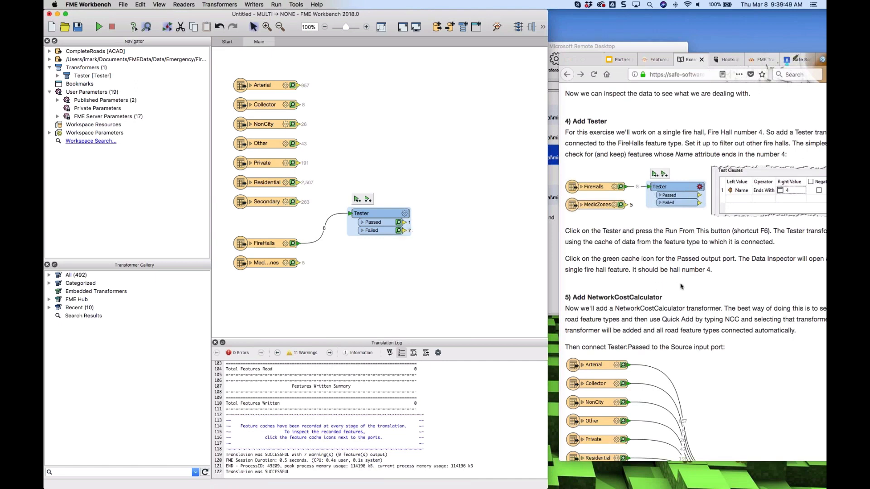
pyautogui.scroll(-5, 680, 286)
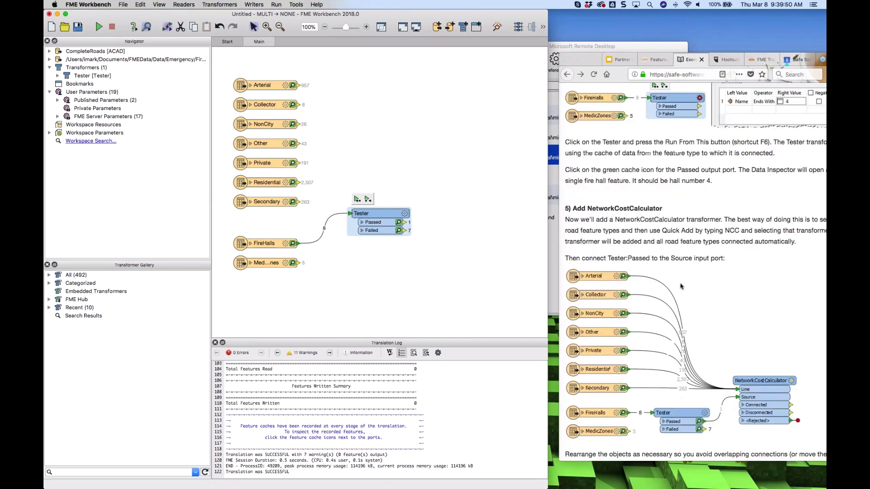
pyautogui.scroll(-4, 680, 286)
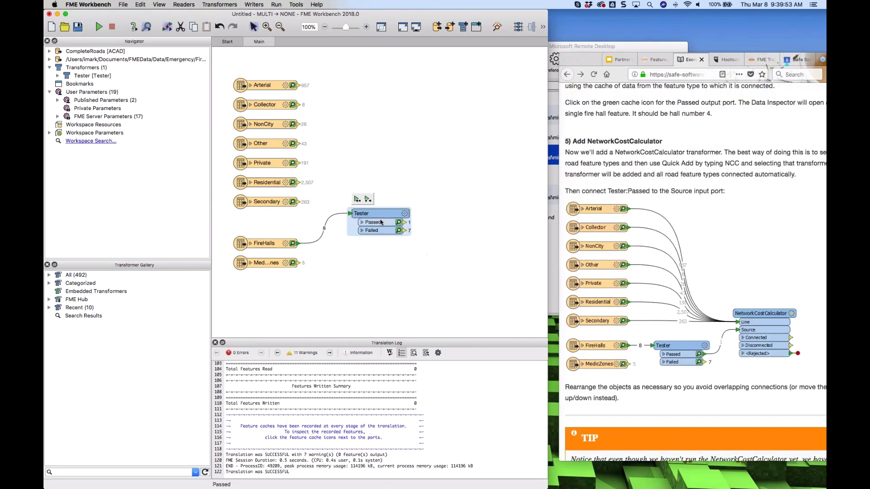
pyautogui.moveTo(385, 217); pyautogui.dragTo(394, 248)
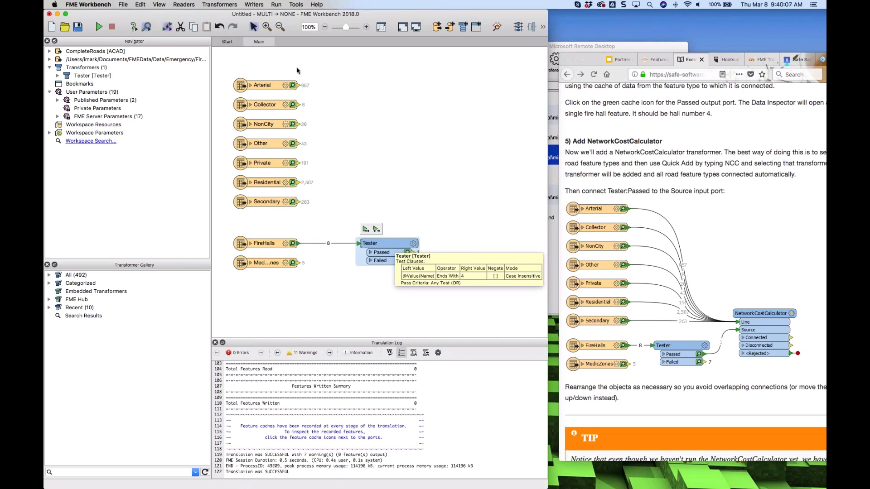
# Select all road feature types and quick-add a NetworkCostCalculator connected to them
pyautogui.moveTo(302, 64); pyautogui.dragTo(238, 217)
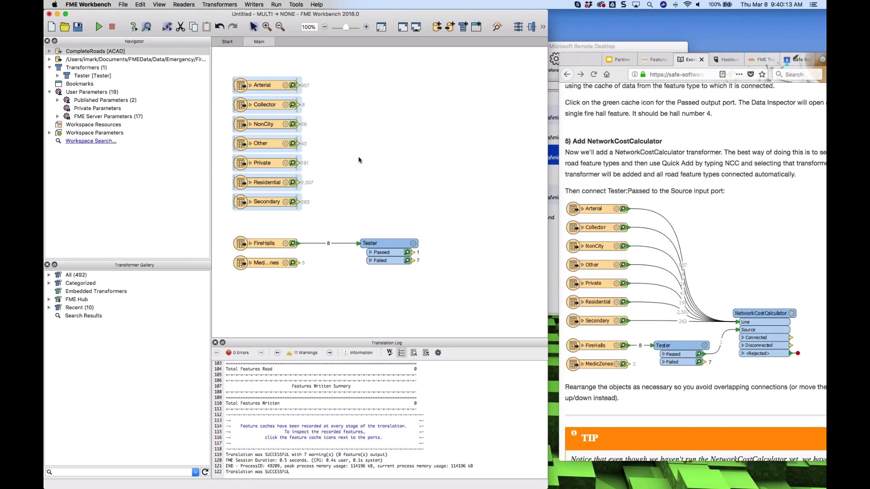
pyautogui.write('ncc')
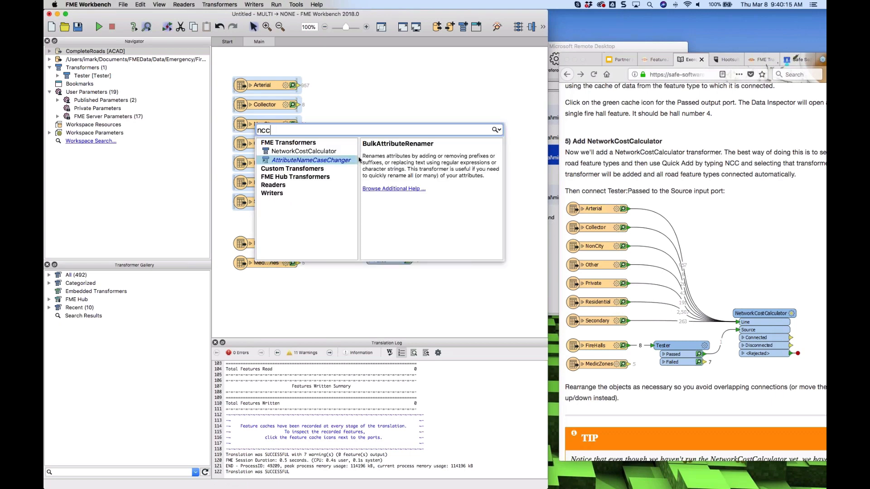
pyautogui.doubleClick(295, 152)
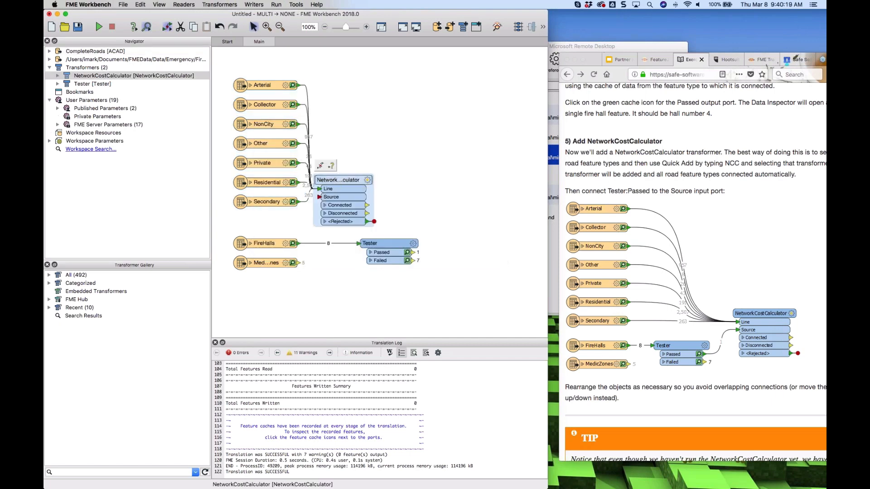
# Reposition the NetworkCostCalculator and connect the Tester's Passed port to its Source input
pyautogui.moveTo(318, 195); pyautogui.dragTo(371, 130)
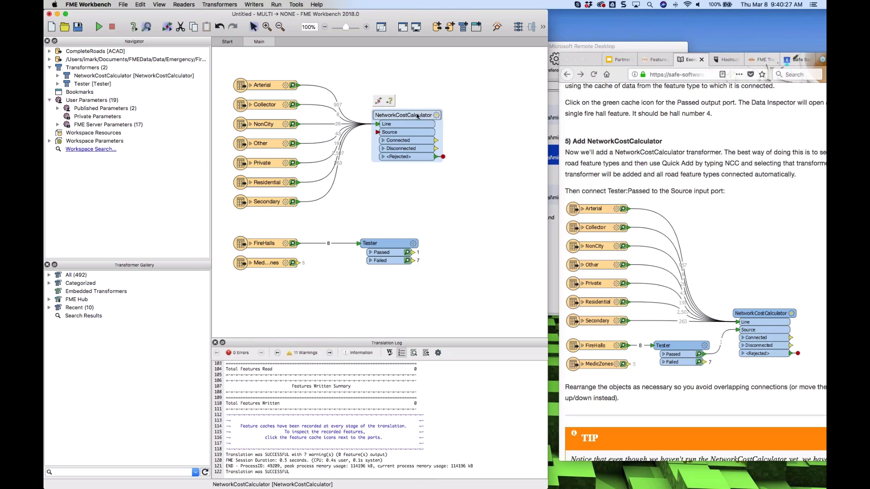
pyautogui.moveTo(417, 117); pyautogui.dragTo(494, 172)
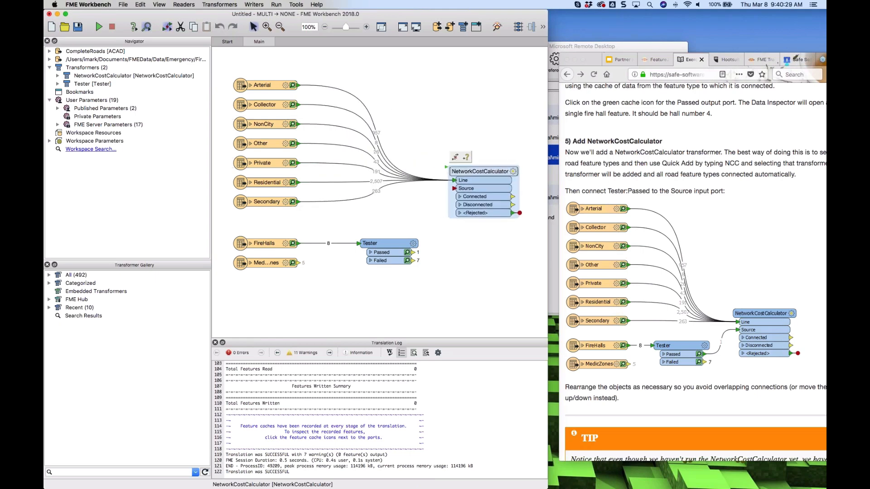
pyautogui.moveTo(413, 253); pyautogui.dragTo(453, 188)
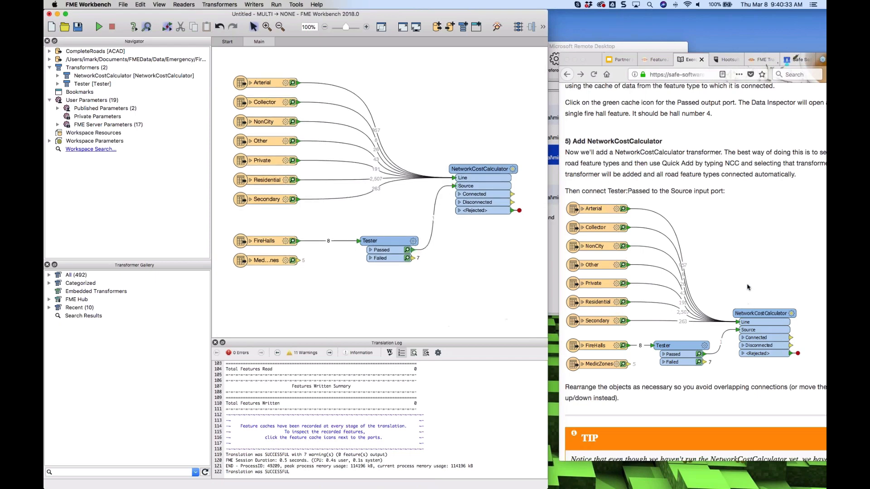
# Set the NetworkCostCalculator's Output Optimal Cost As to Z-Values, Snap Source Points to Yes, and Snapping Tolerance to 100
pyautogui.scroll(-10, 747, 286)
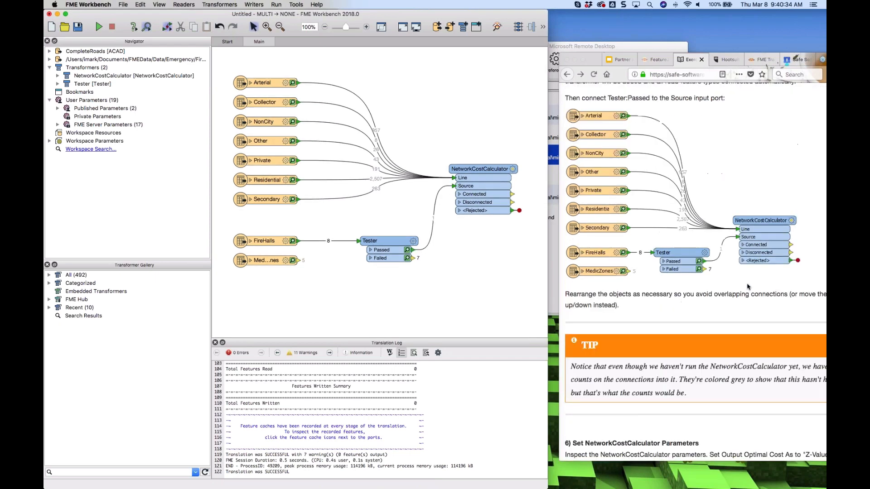
pyautogui.scroll(-2, 747, 286)
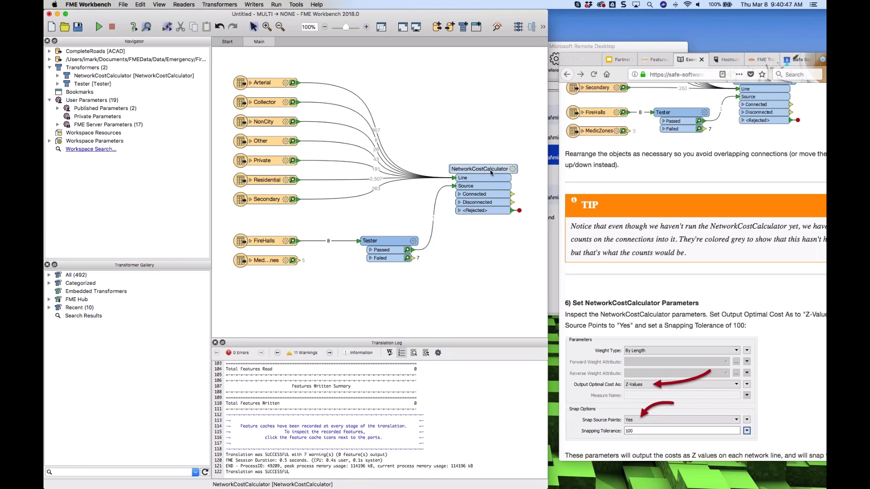
pyautogui.moveTo(491, 172); pyautogui.dragTo(490, 169)
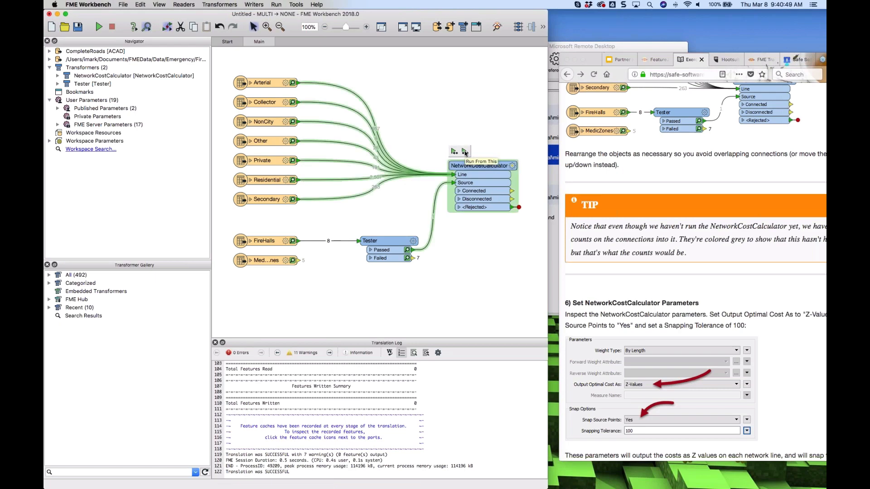
pyautogui.doubleClick(498, 168)
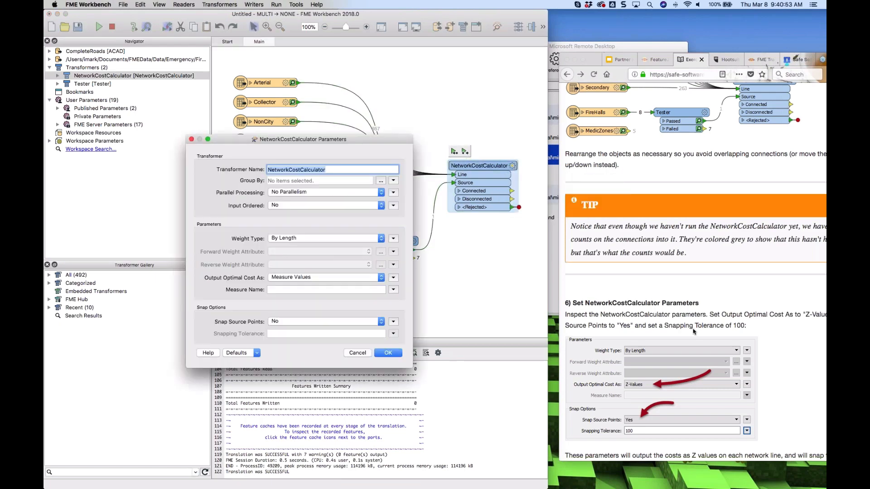
pyautogui.scroll(-1, 693, 332)
pyautogui.scroll(-5, 693, 332)
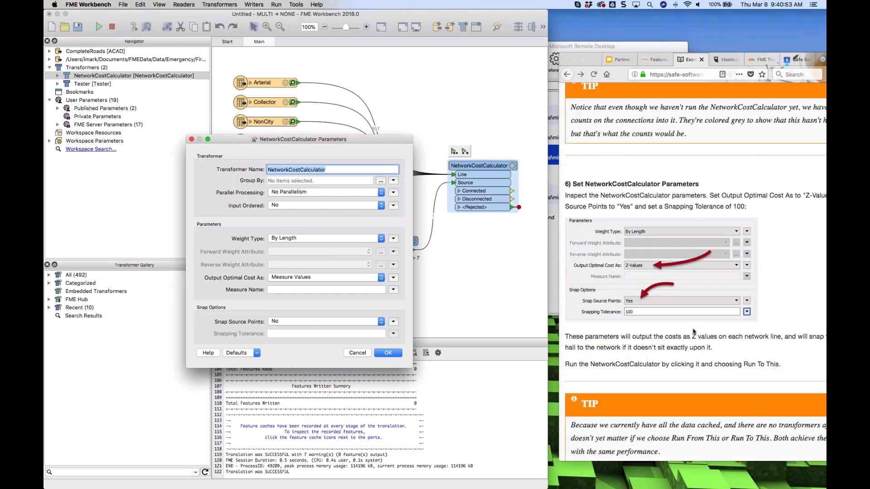
pyautogui.click(311, 281)
pyautogui.click(288, 273)
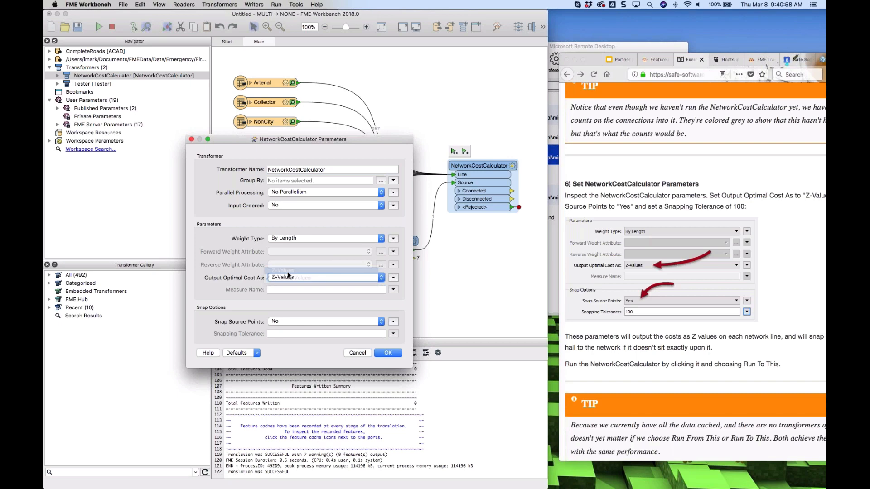
pyautogui.click(281, 322)
pyautogui.click(281, 322)
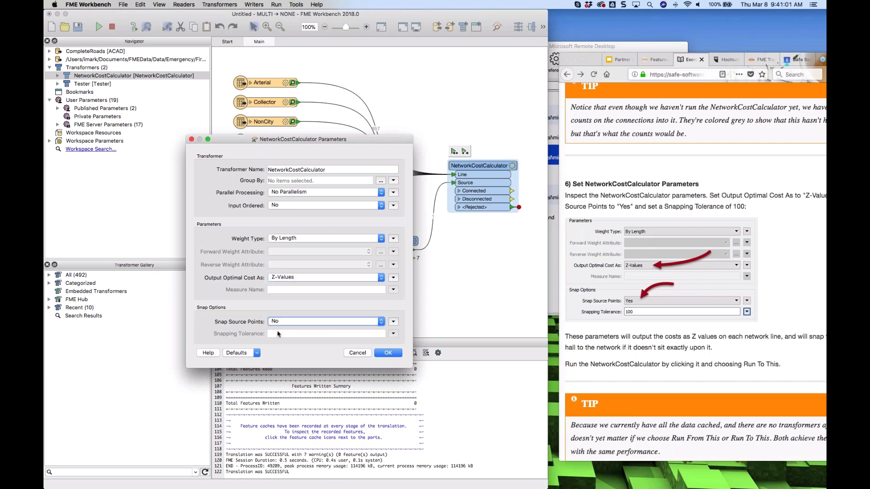
pyautogui.click(280, 324)
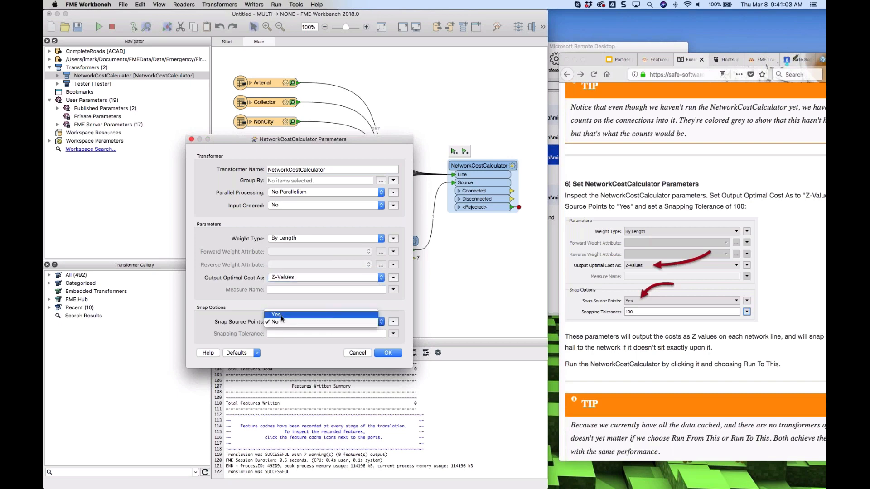
pyautogui.click(279, 314)
pyautogui.click(278, 333)
pyautogui.write('100')
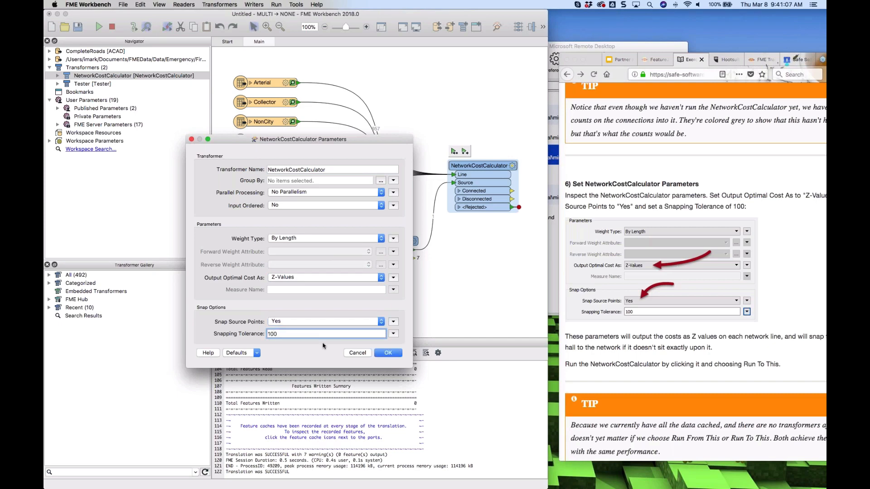
pyautogui.click(384, 353)
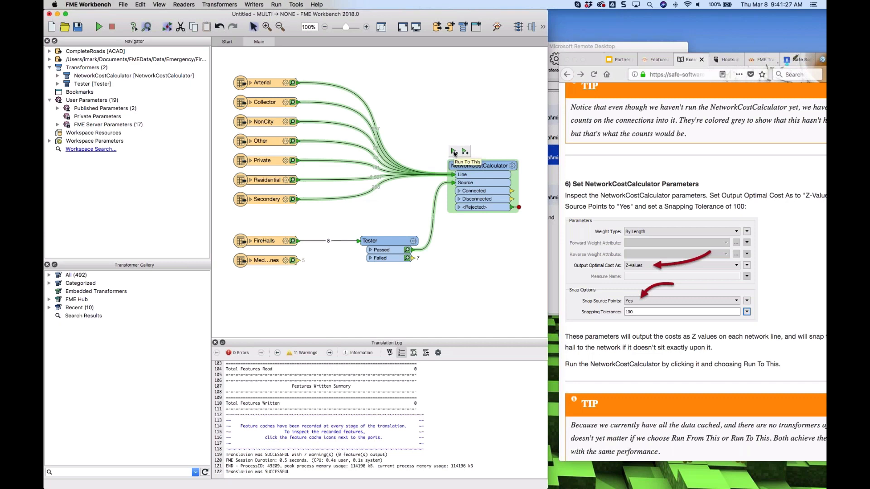
# Run the workspace up to the NetworkCostCalculator
pyautogui.click(454, 152)
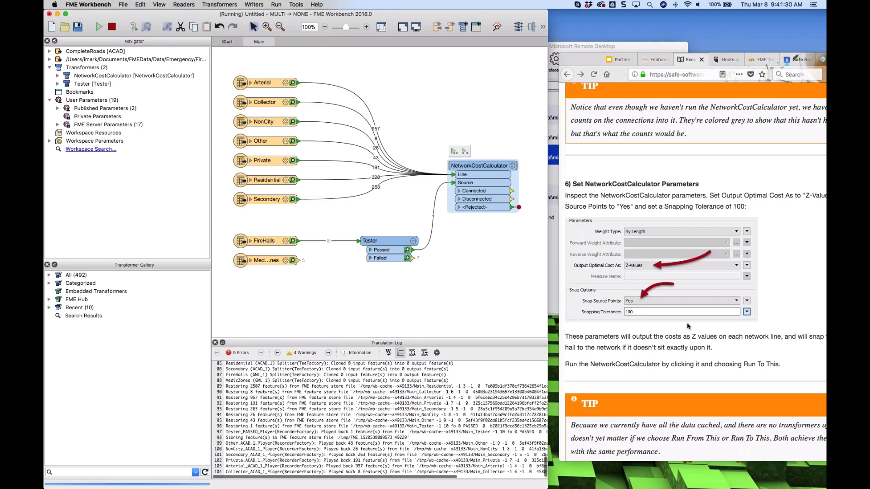
pyautogui.scroll(-6, 688, 326)
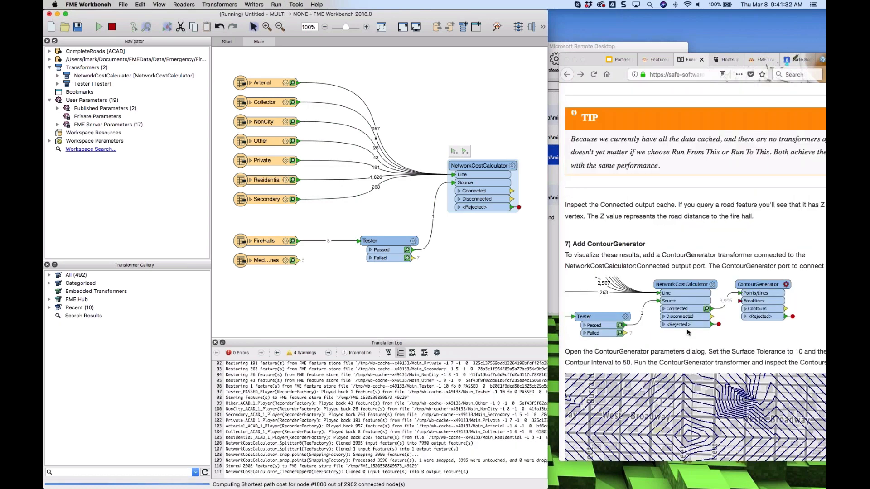
# Open the NetworkCostCalculator Connected output cache in the Data Inspector and zoom into the West Broadway area
pyautogui.scroll(-2, 687, 332)
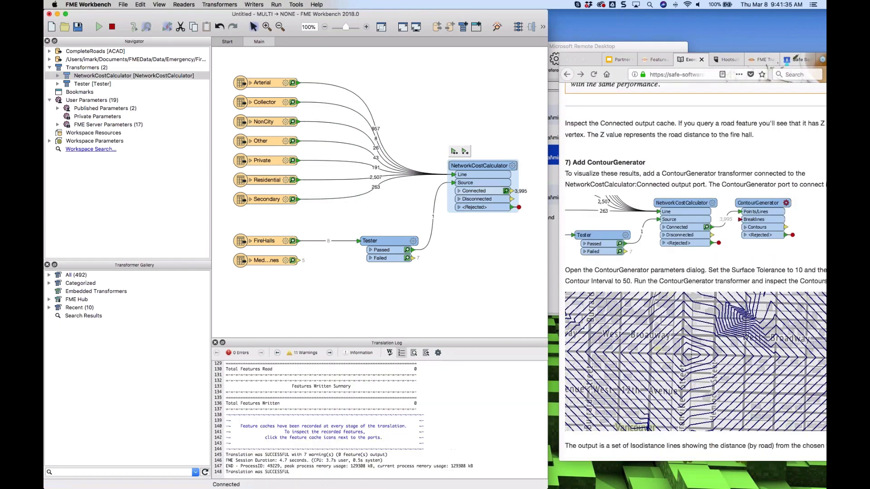
pyautogui.click(506, 191)
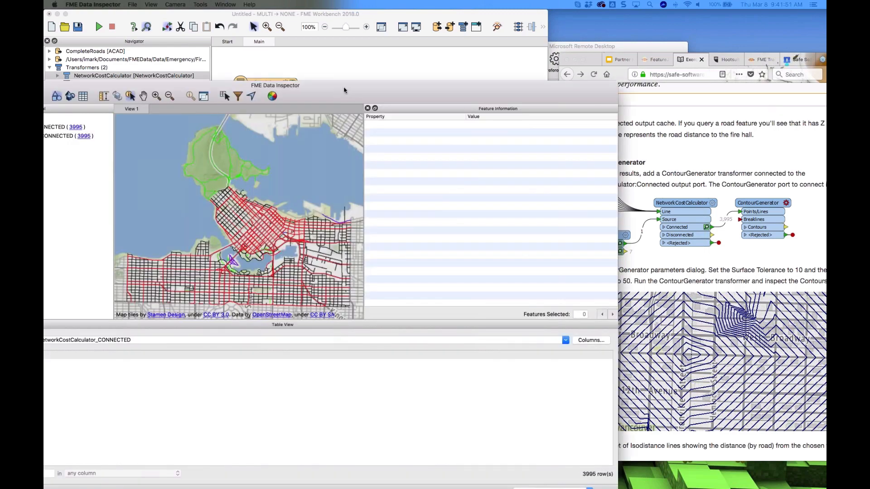
pyautogui.moveTo(344, 90); pyautogui.dragTo(474, 34)
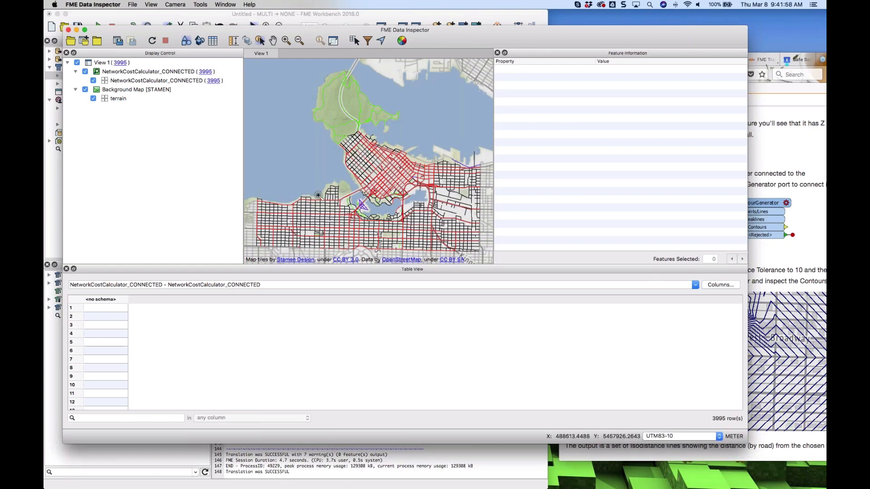
pyautogui.moveTo(349, 198); pyautogui.dragTo(403, 250)
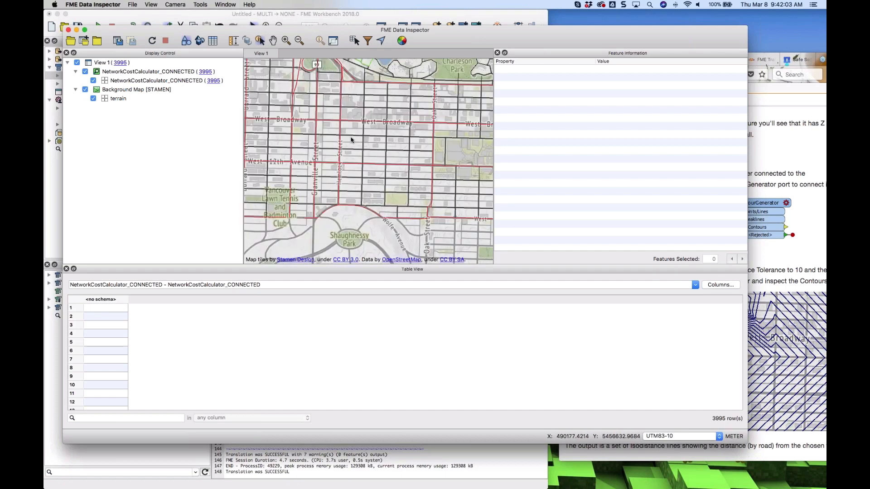
# Query individual road features near West Broadway and examine their vertex coordinates' Z values, then return to Workbench
pyautogui.click(352, 139)
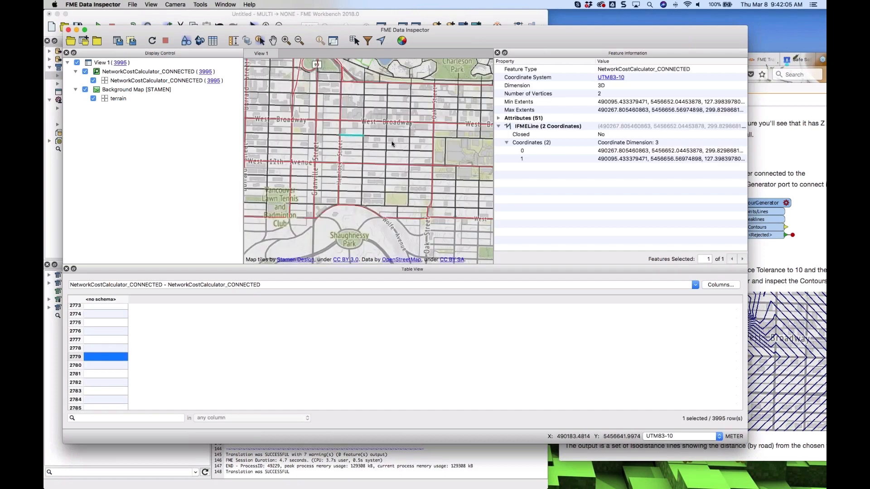
pyautogui.click(708, 160)
pyautogui.click(713, 153)
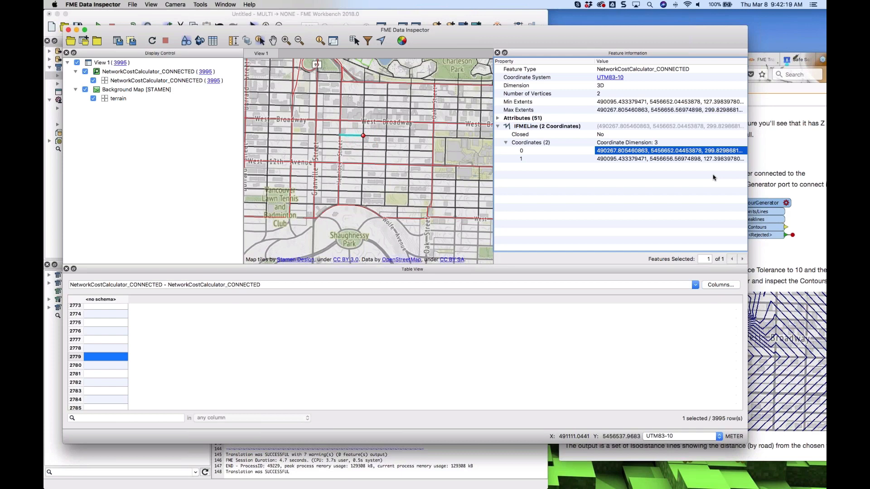
pyautogui.click(710, 160)
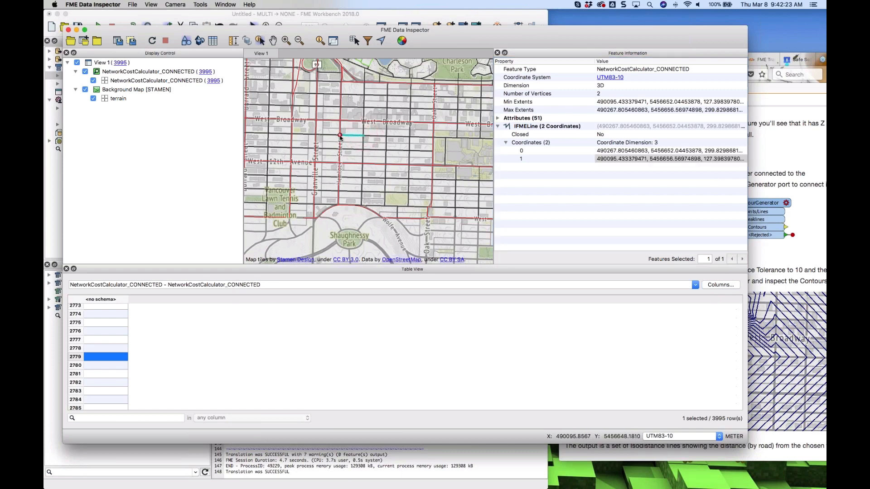
pyautogui.click(712, 151)
pyautogui.click(374, 137)
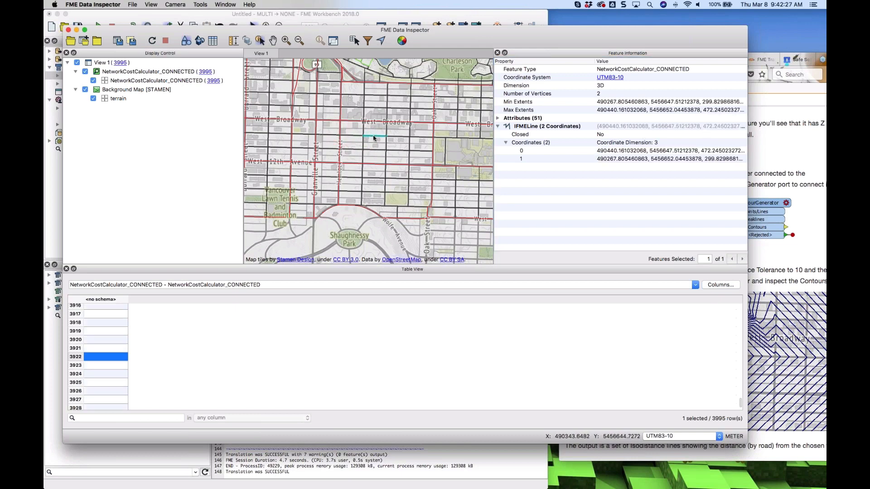
pyautogui.click(712, 158)
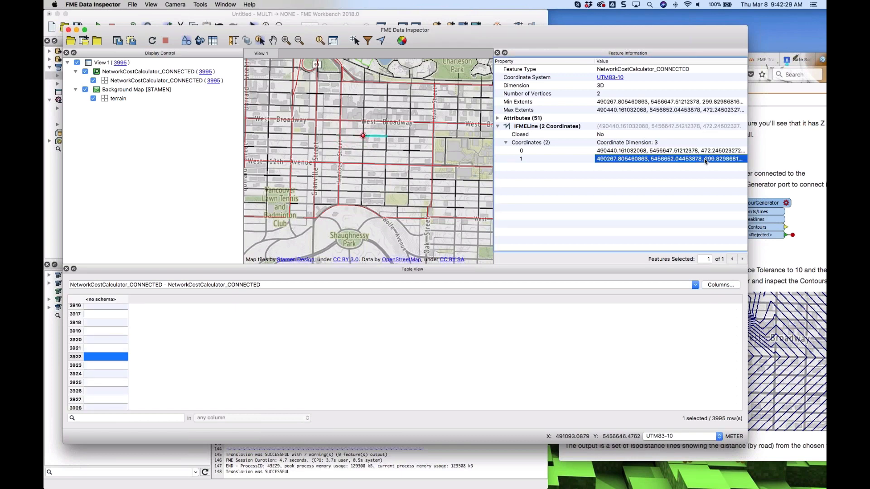
pyautogui.click(710, 152)
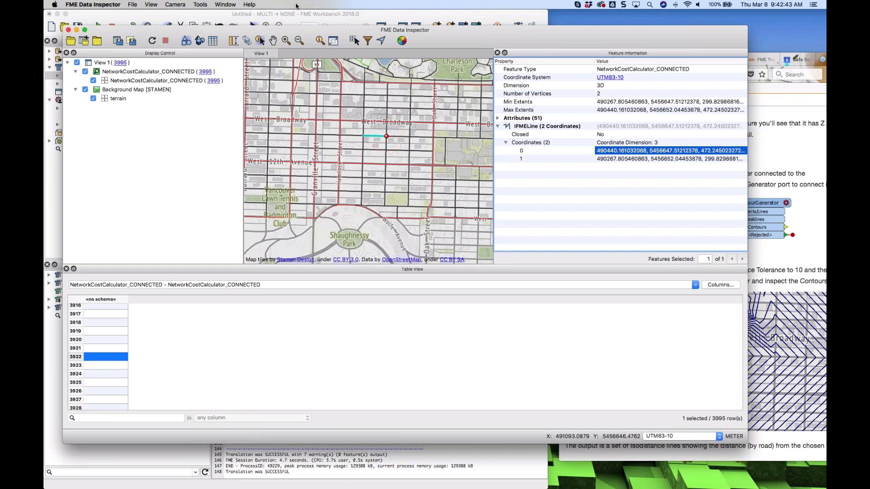
pyautogui.click(468, 14)
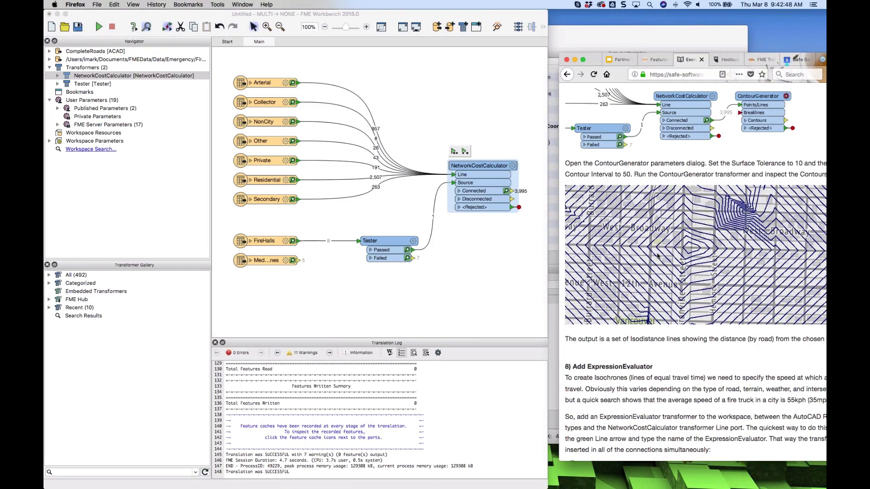
# Quick-add a ContourGenerator and connect the NetworkCostCalculator Connected port to its Points/Lines input
pyautogui.click(487, 270)
pyautogui.write('contou')
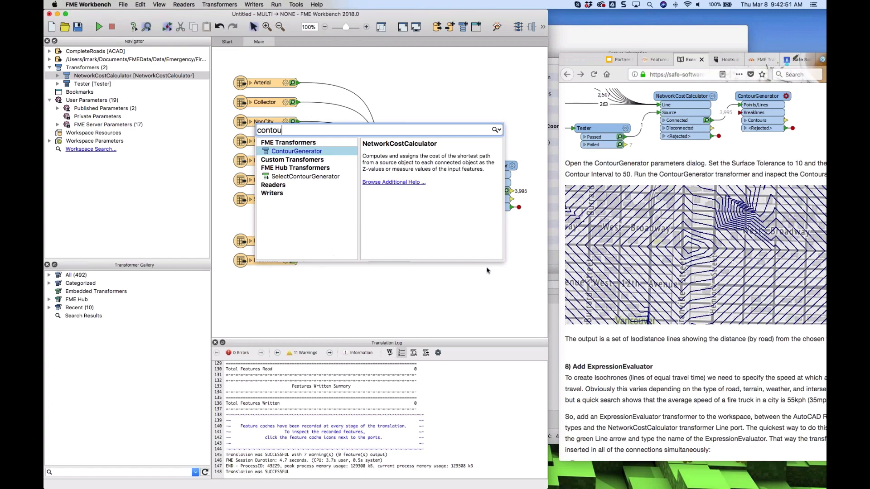
pyautogui.click(298, 153)
pyautogui.doubleClick(298, 153)
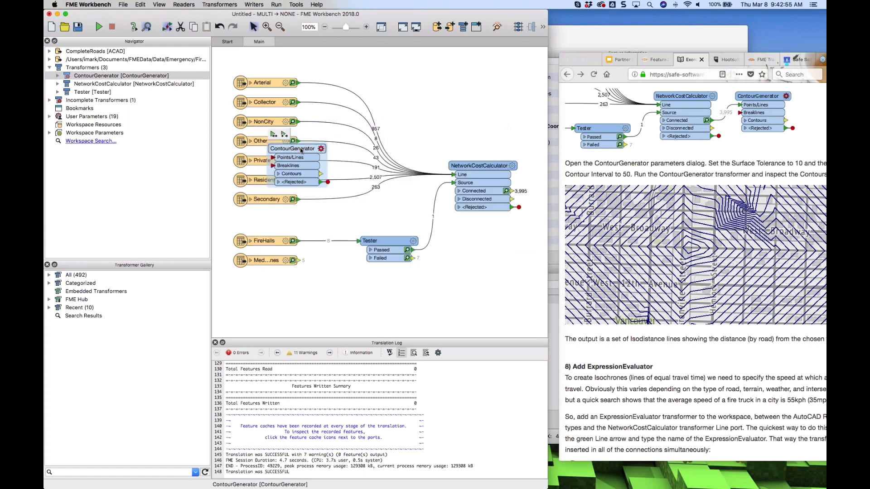
pyautogui.moveTo(399, 191); pyautogui.dragTo(479, 234)
# Set the ContourGenerator's Surface Tolerance to 10 and Output Contour Interval to 50
pyautogui.click(502, 235)
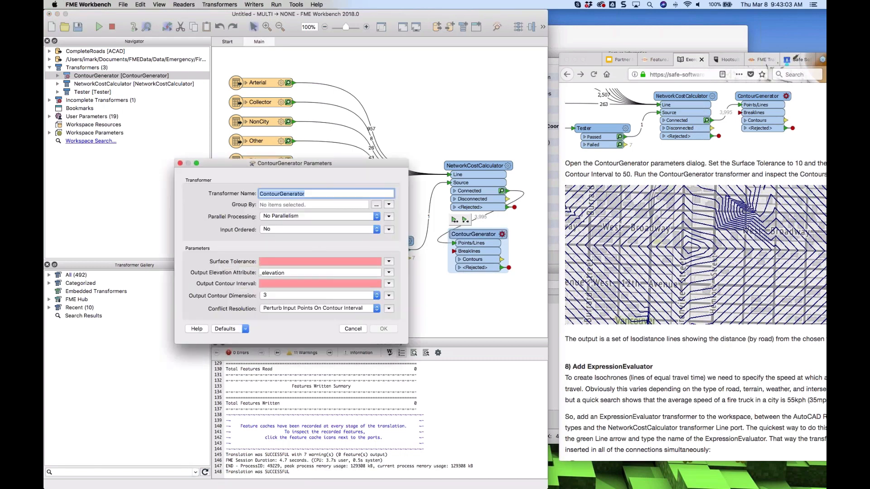
pyautogui.click(279, 262)
pyautogui.write('10')
pyautogui.press('Tab')
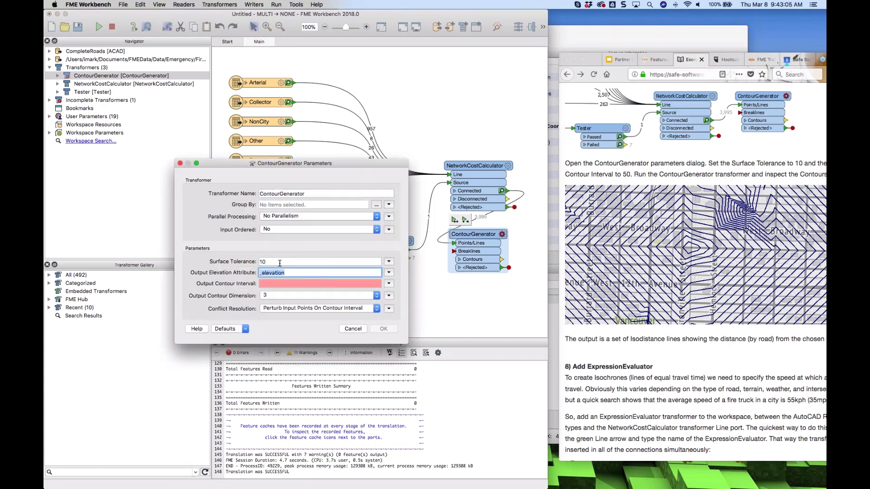
pyautogui.press('Tab')
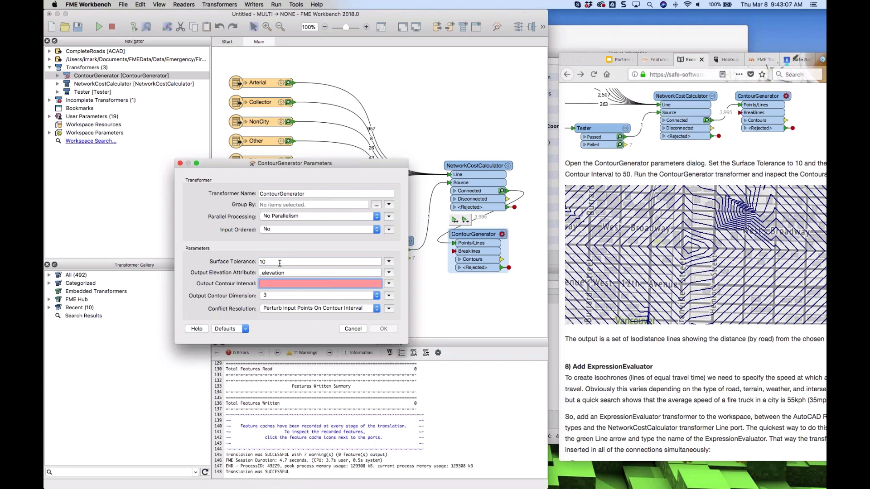
pyautogui.write('50')
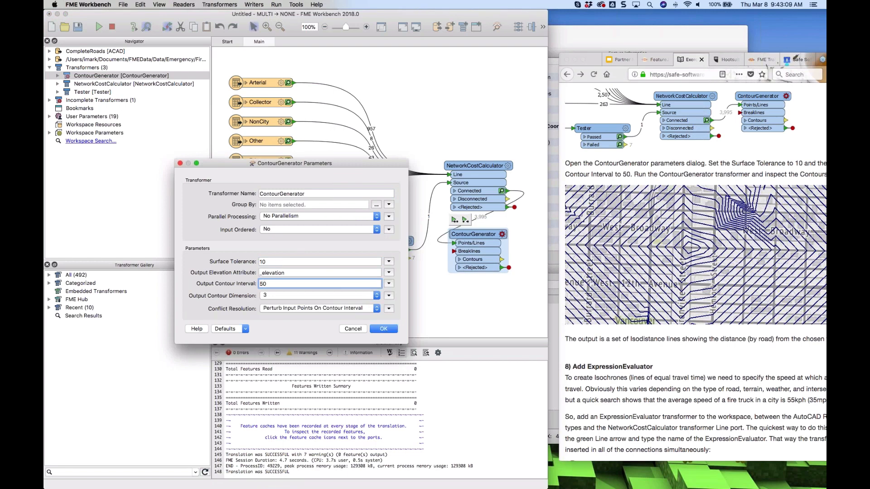
pyautogui.click(381, 329)
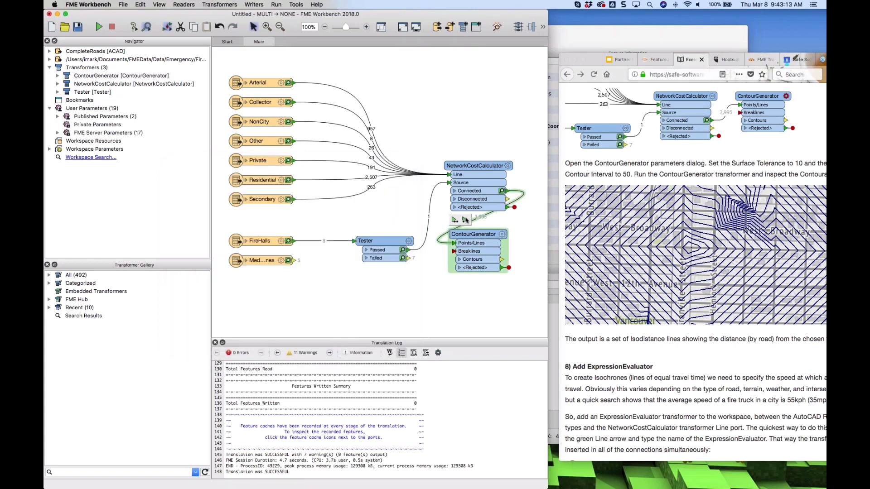
# Run the workspace up to the ContourGenerator and open its Contours output cache
pyautogui.click(465, 219)
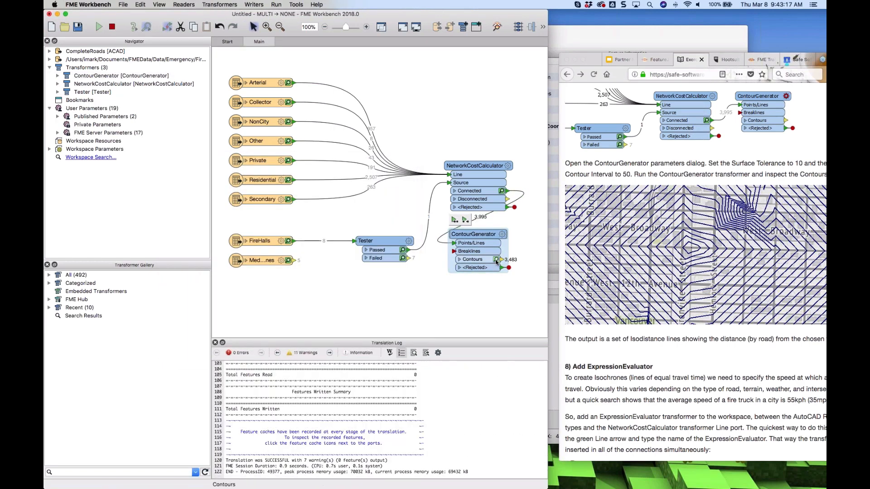
pyautogui.click(496, 260)
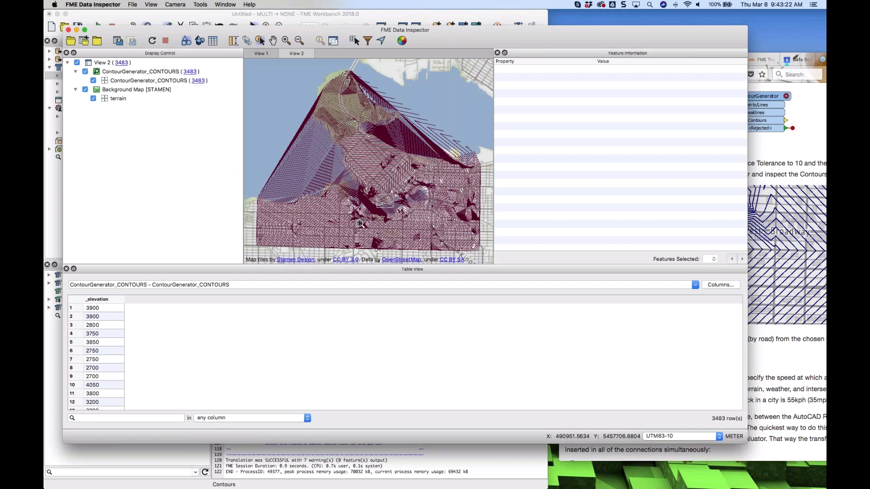
# Zoom into the contour lines around West Broadway and query several contours to examine their elevation values
pyautogui.moveTo(359, 223); pyautogui.dragTo(337, 243)
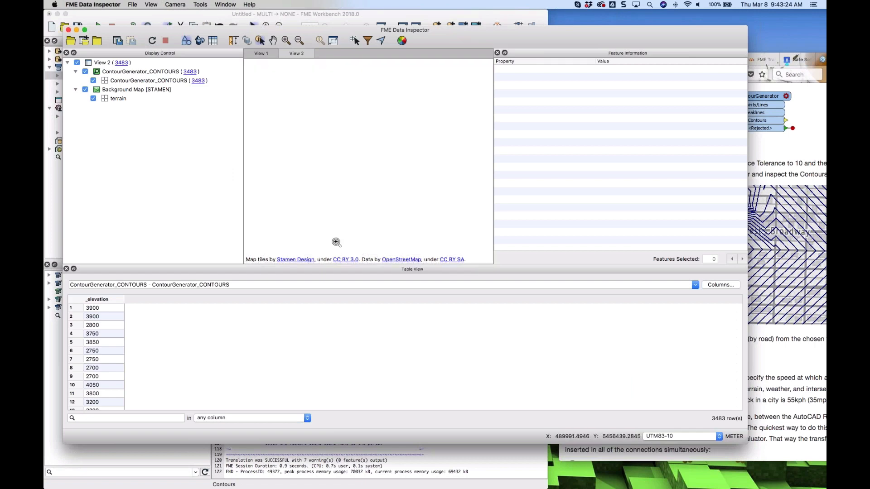
pyautogui.moveTo(415, 145); pyautogui.dragTo(264, 259)
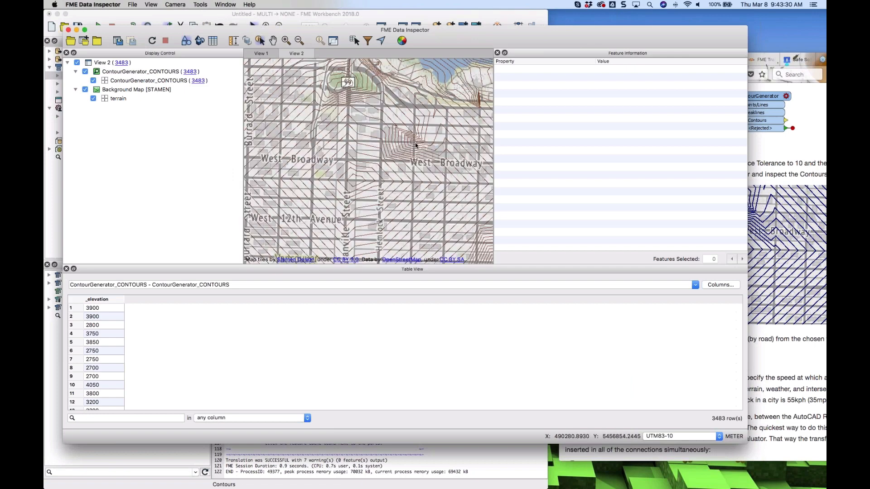
pyautogui.click(415, 144)
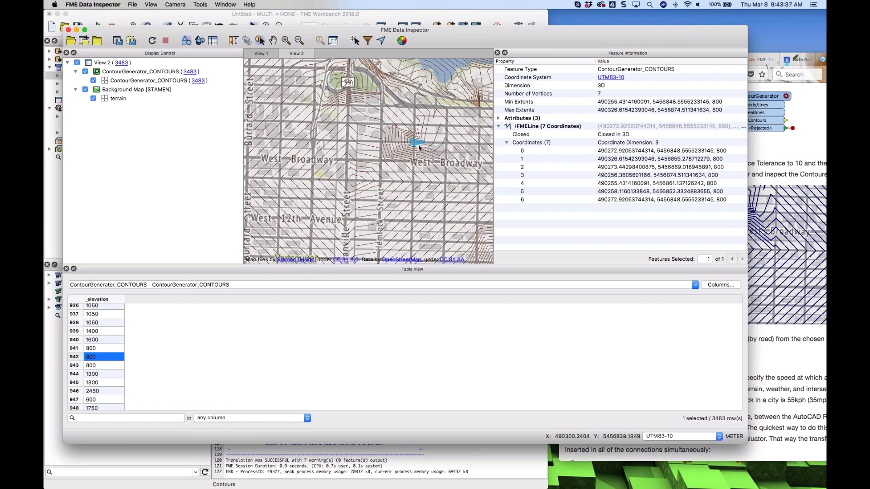
pyautogui.click(357, 184)
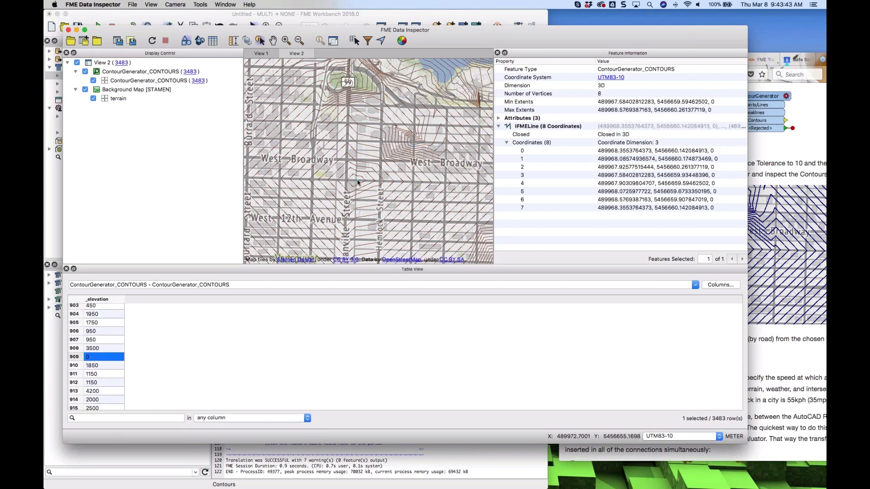
pyautogui.click(362, 178)
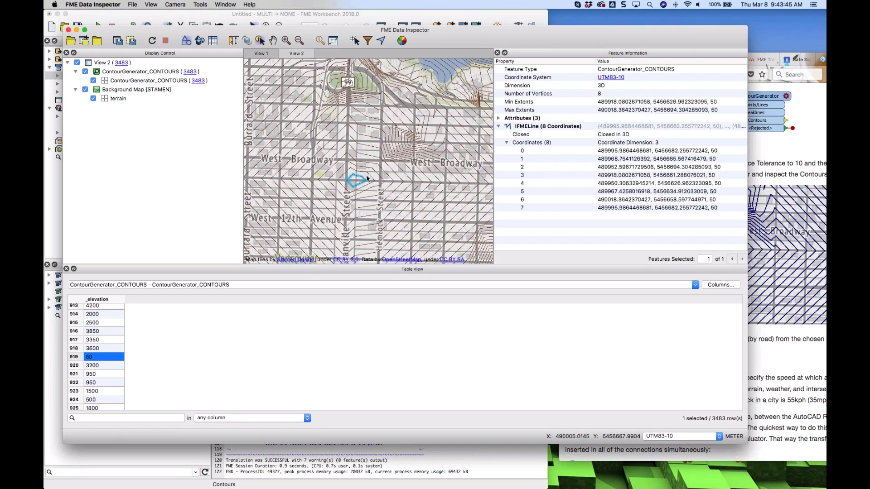
pyautogui.click(370, 177)
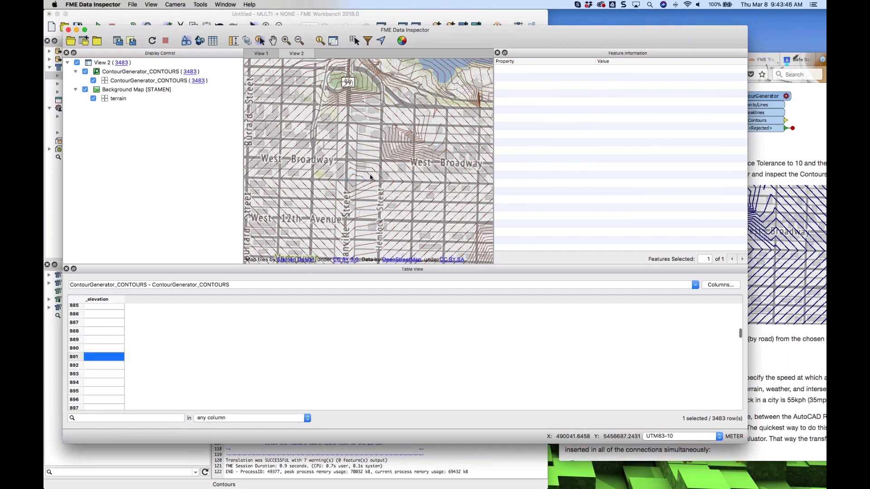
pyautogui.click(380, 171)
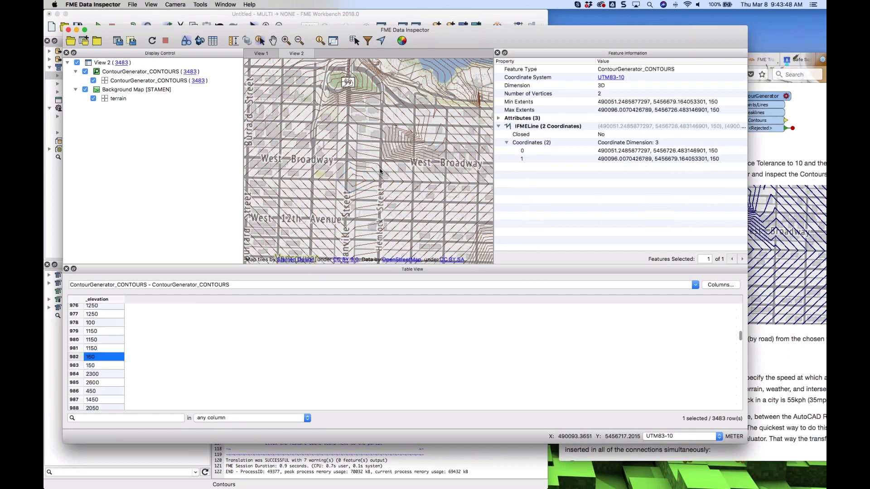
pyautogui.click(382, 170)
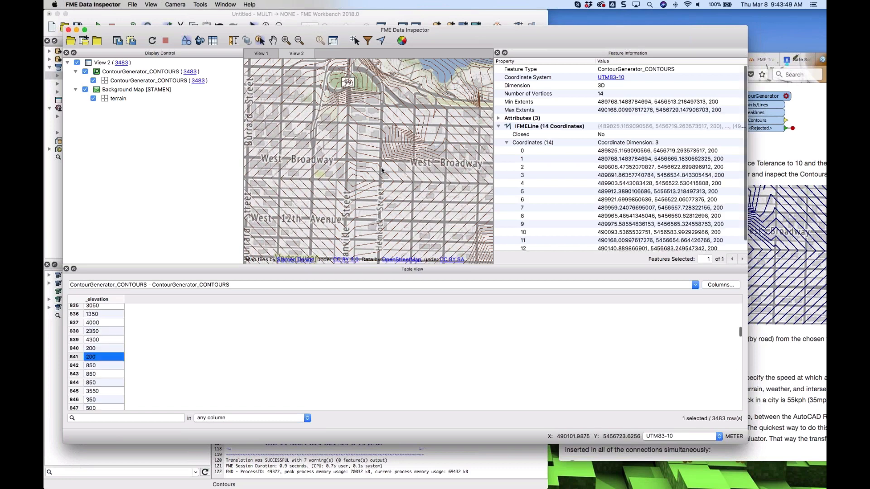
pyautogui.click(391, 170)
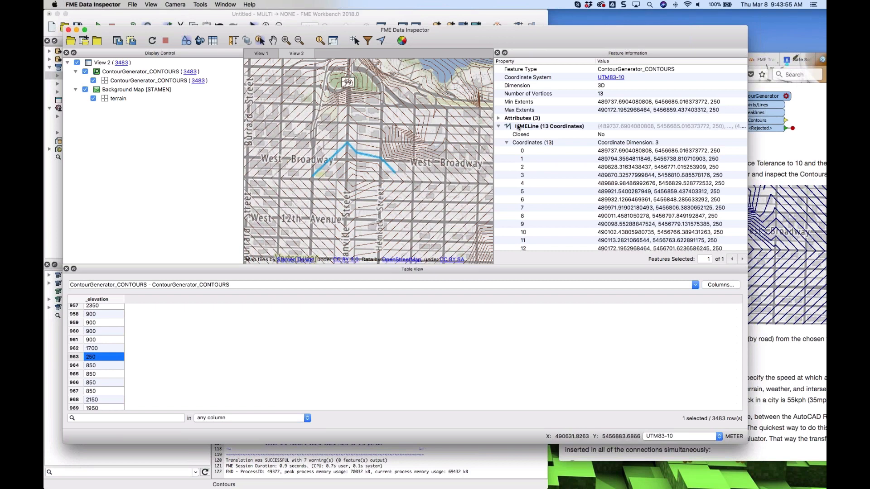
# Reposition the browser window and read the next exercise instructions on adding an ExpressionEvaluator
pyautogui.click(821, 93)
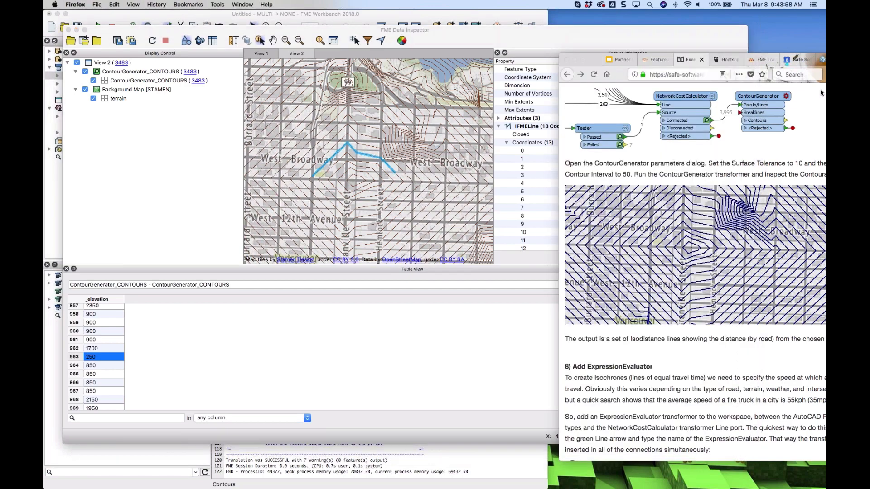
pyautogui.click(473, 16)
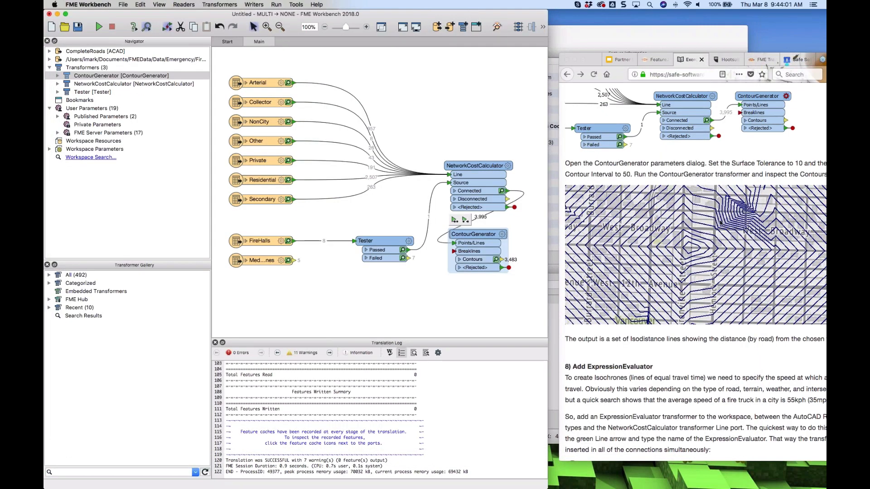
pyautogui.scroll(-5, 721, 223)
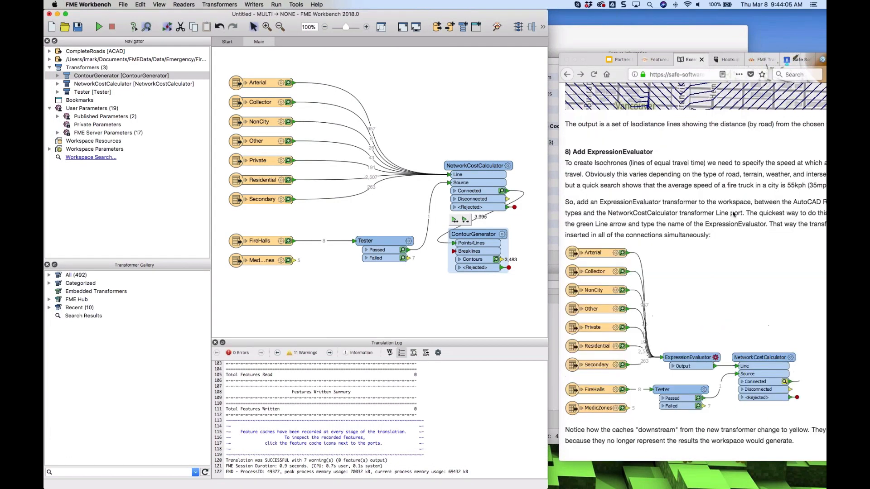
pyautogui.click(597, 60)
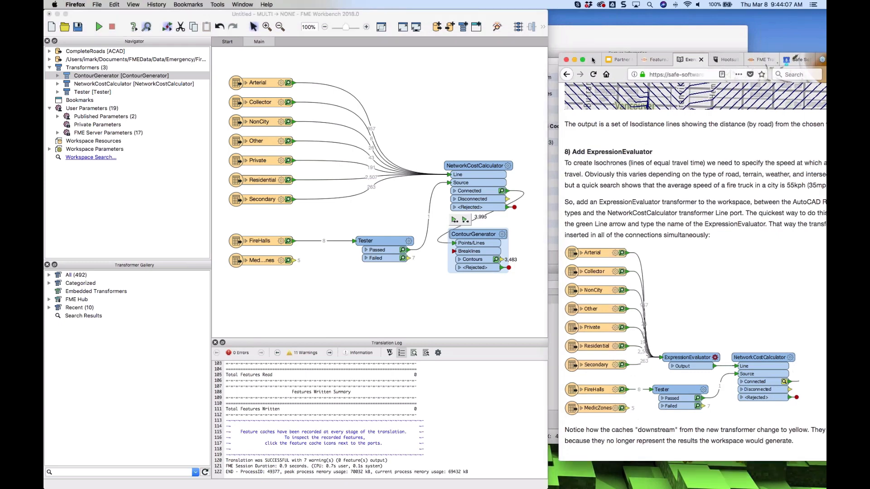
pyautogui.moveTo(597, 60); pyautogui.dragTo(543, 56)
pyautogui.moveTo(504, 236); pyautogui.dragTo(550, 236)
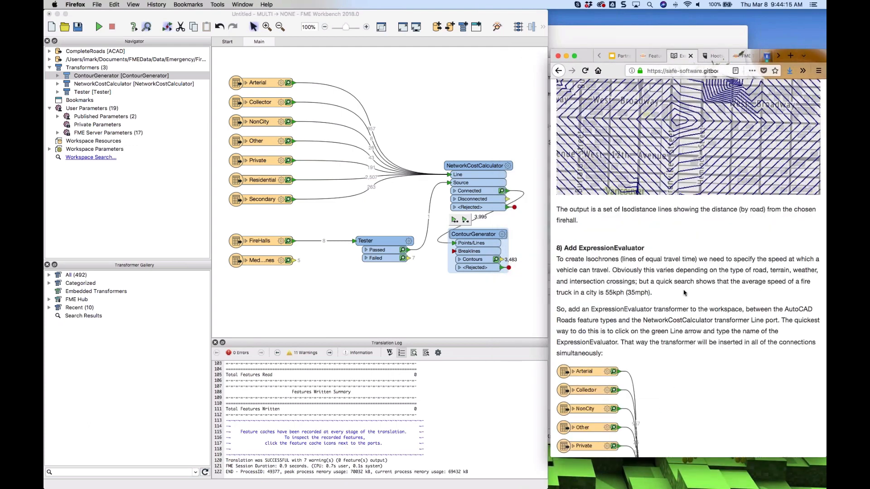
pyautogui.scroll(-1, 684, 293)
pyautogui.scroll(-10, 684, 292)
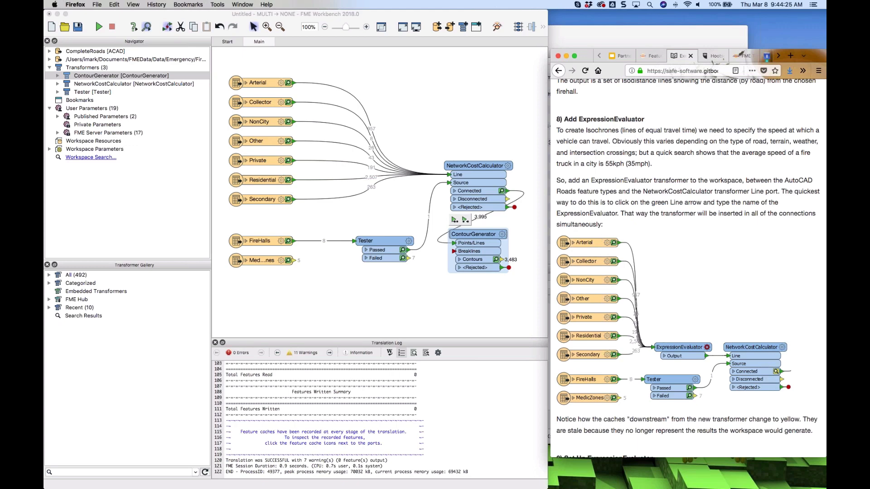
# Insert an ExpressionEvaluator on the Arterial connection only, then undo the insertion
pyautogui.click(427, 166)
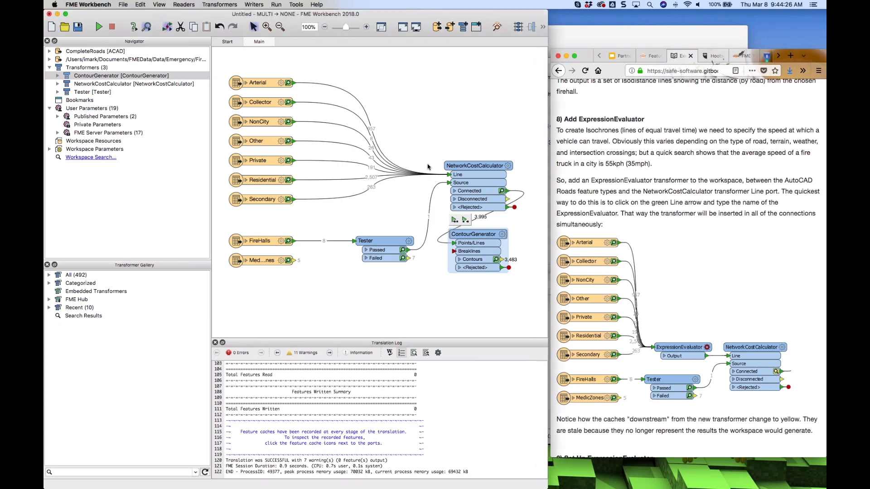
pyautogui.click(367, 119)
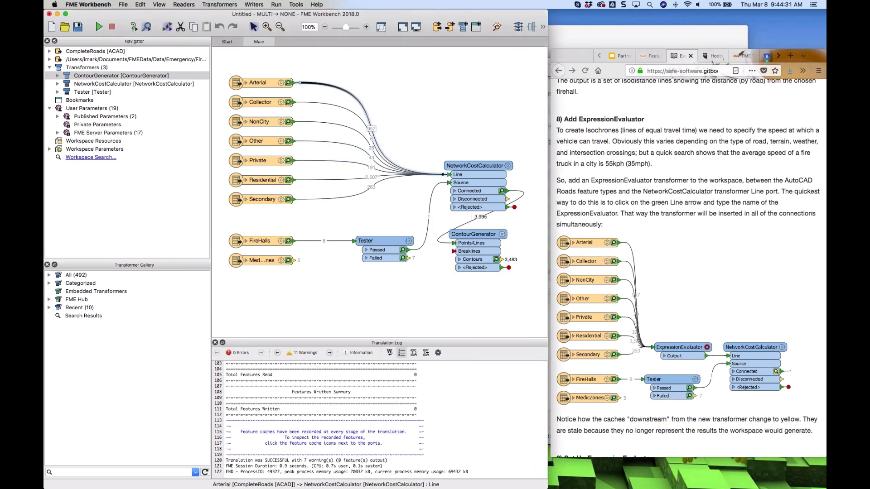
pyautogui.write('ex')
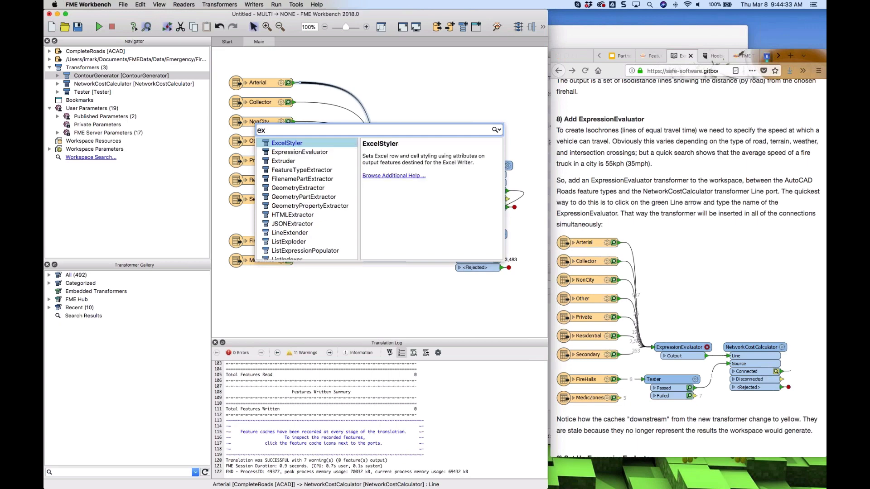
pyautogui.click(294, 154)
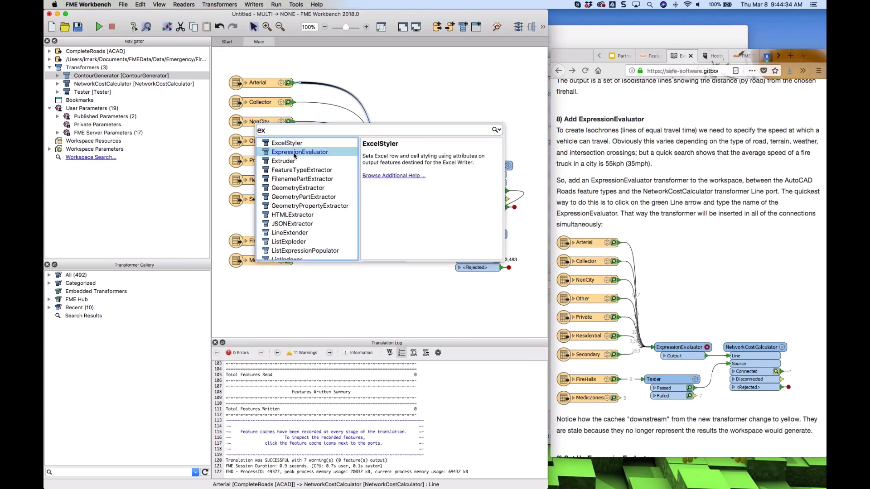
pyautogui.press('Return')
pyautogui.press('super+z')
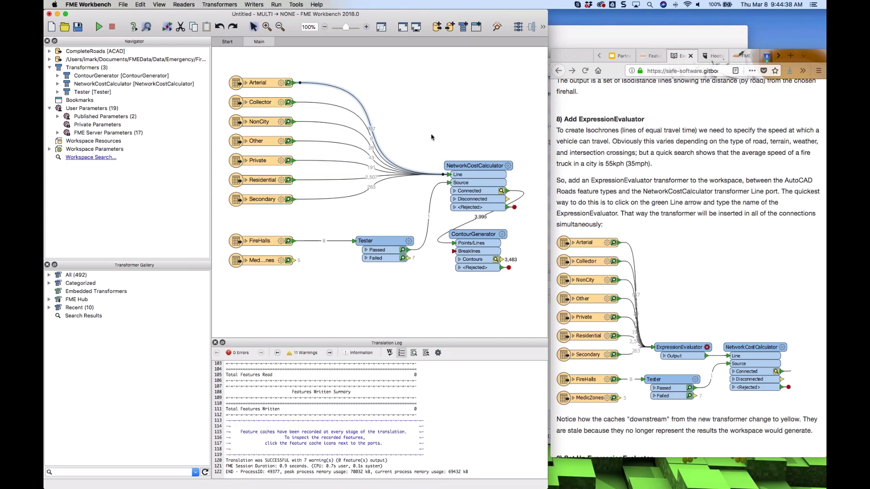
# Insert an ExpressionEvaluator into all road connections feeding the NetworkCostCalculator's Line port
pyautogui.click(430, 135)
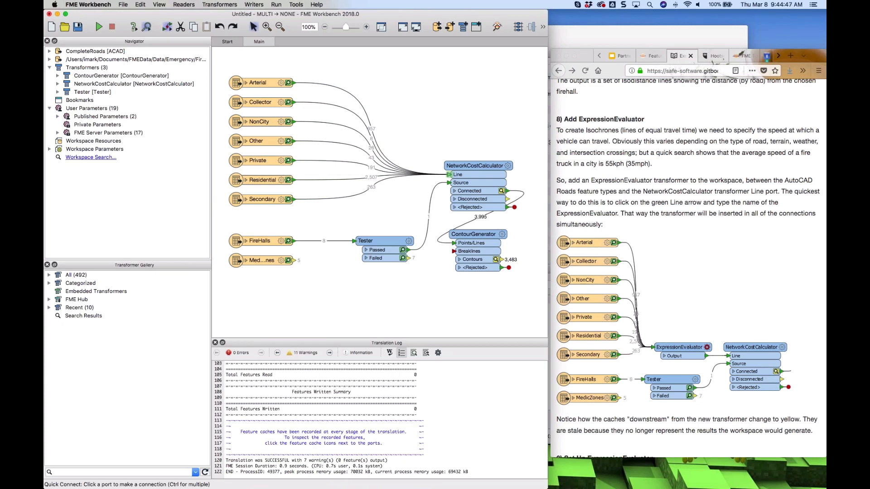
pyautogui.click(449, 174)
pyautogui.write('ex')
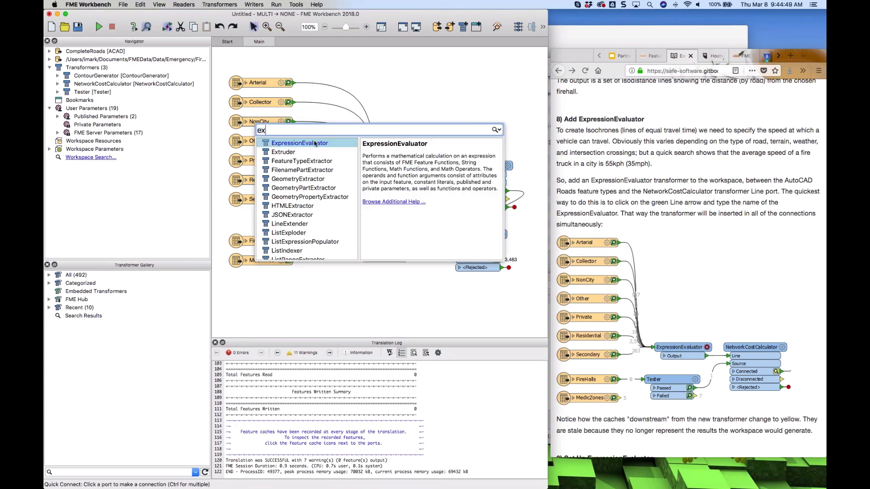
pyautogui.click(313, 144)
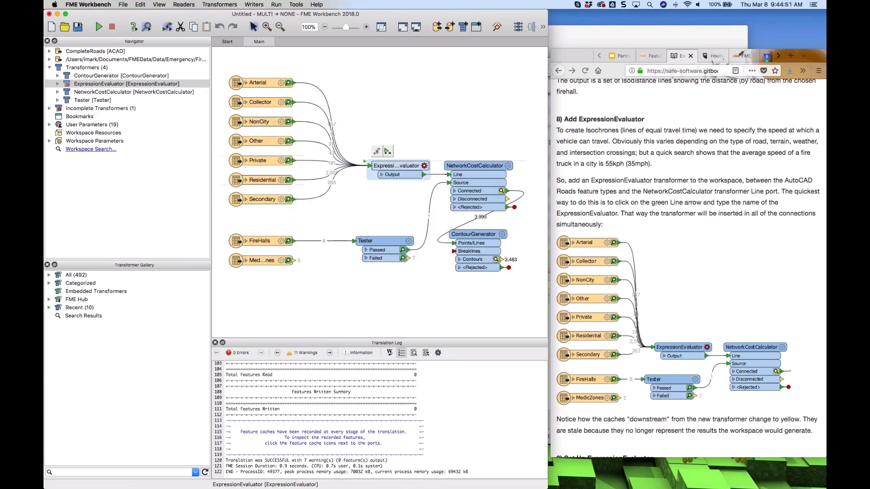
pyautogui.moveTo(384, 163); pyautogui.dragTo(382, 163)
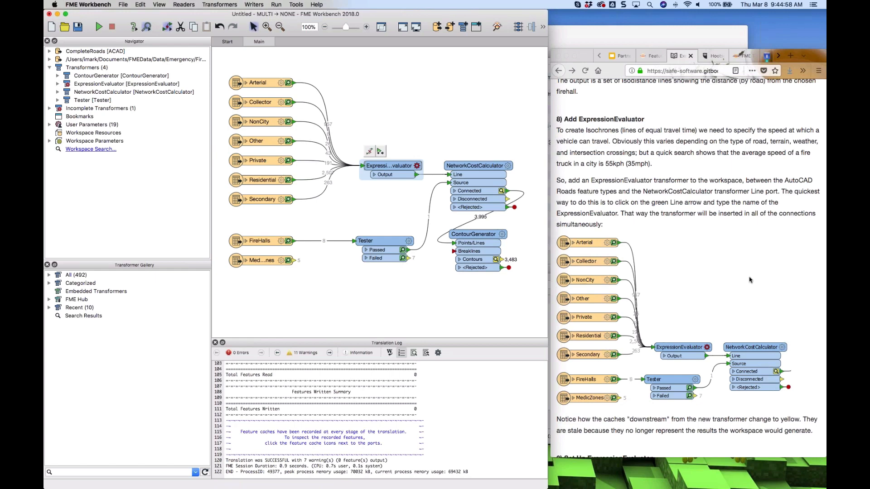
# Open the ExpressionEvaluator parameters and name the new attribute TravelTime
pyautogui.scroll(-2, 749, 280)
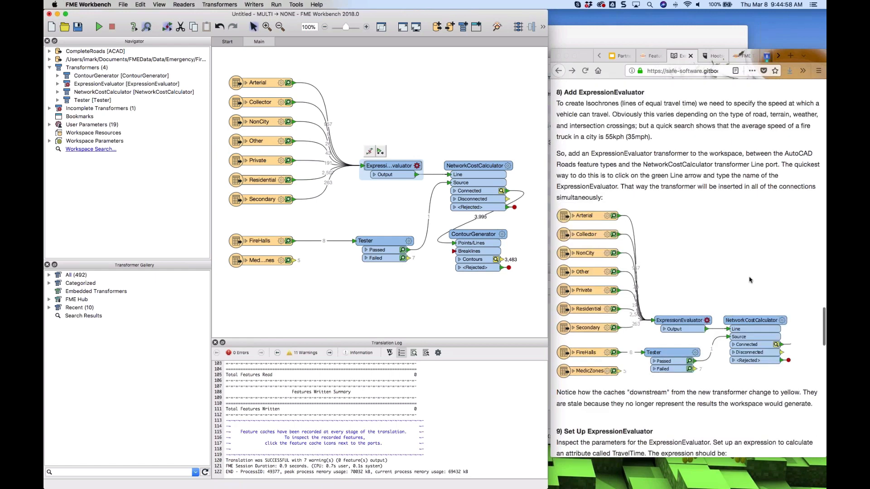
pyautogui.scroll(-10, 750, 280)
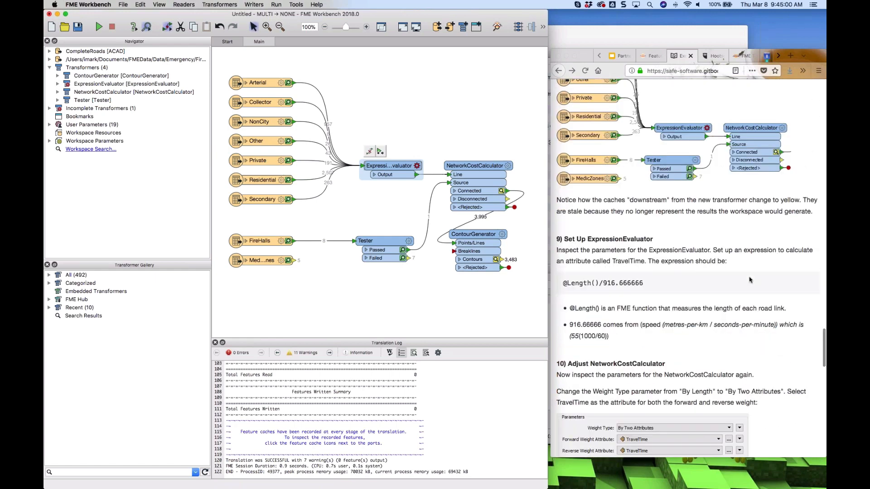
pyautogui.click(415, 166)
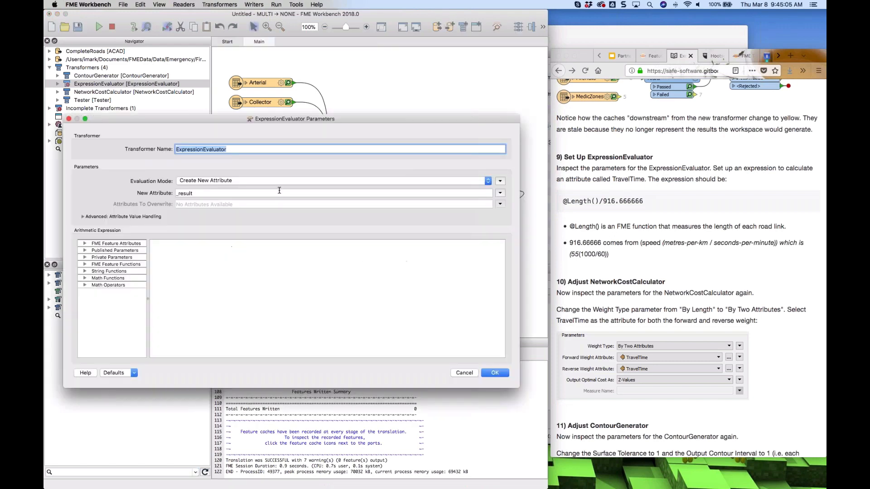
pyautogui.doubleClick(223, 194)
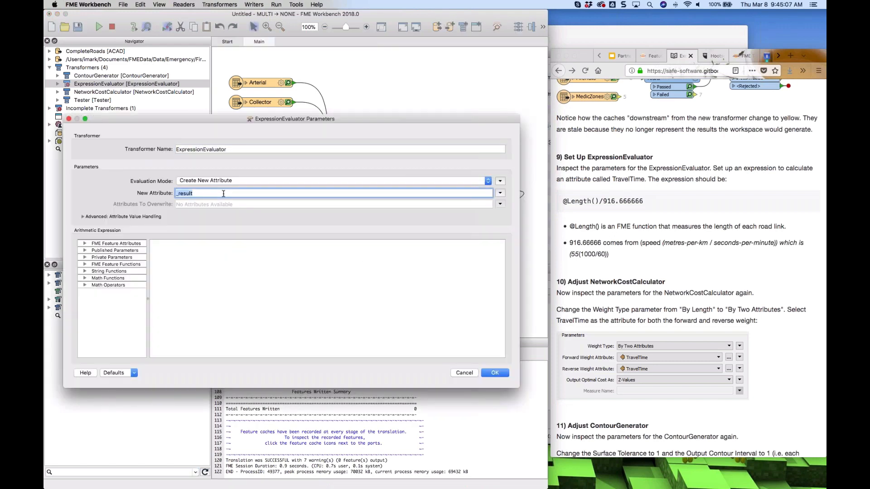
pyautogui.write('TravelTime')
pyautogui.click(203, 246)
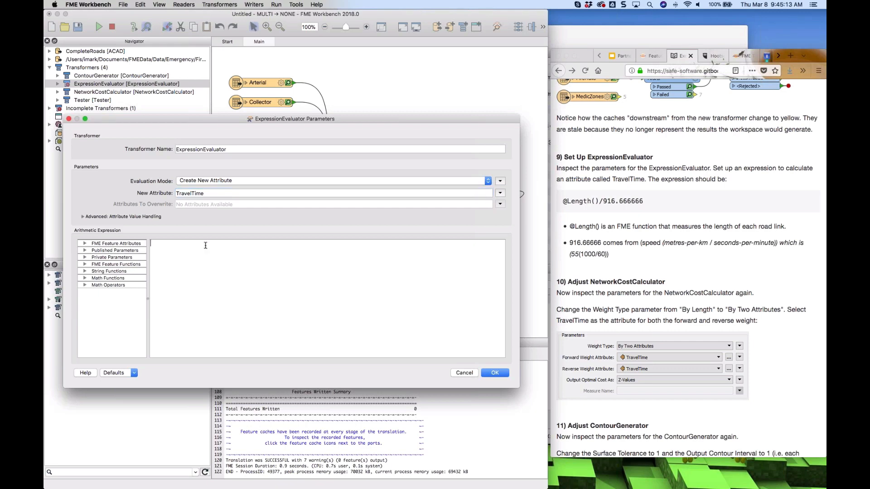
pyautogui.write('*Length()')
pyautogui.click(85, 265)
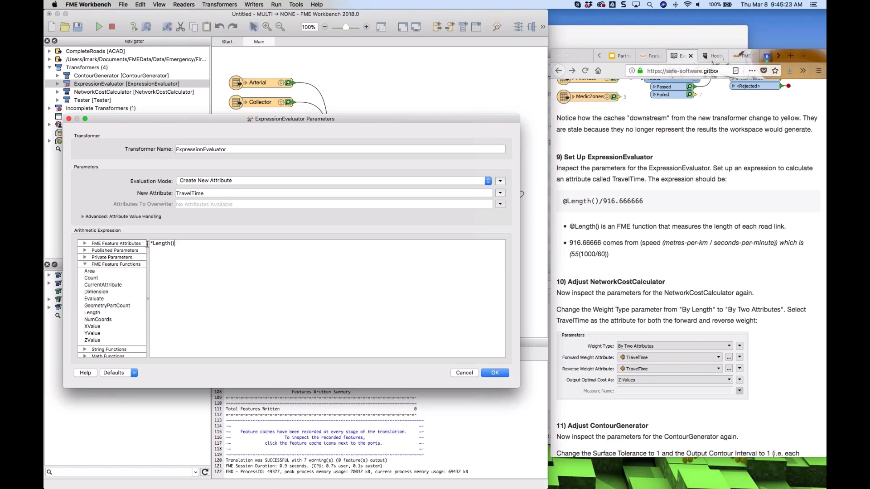
pyautogui.moveTo(153, 244); pyautogui.dragTo(145, 245)
pyautogui.write('@')
pyautogui.click(192, 243)
pyautogui.write('/916.666666')
pyautogui.click(492, 374)
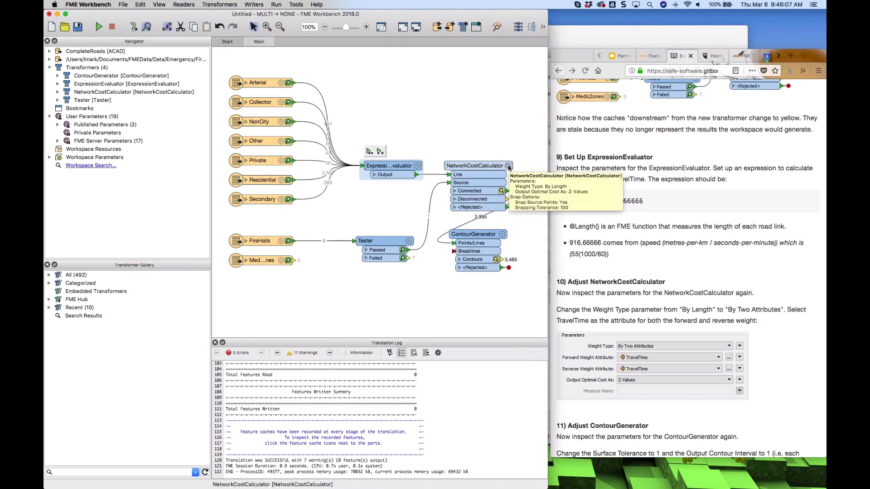
# Set the NetworkCostCalculator's Weight Type to By Two Attributes with TravelTime as forward and reverse weight
pyautogui.click(507, 166)
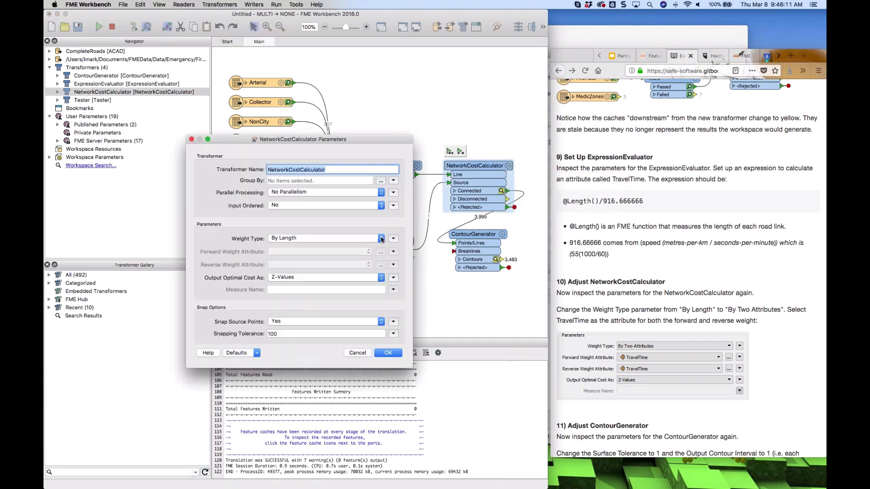
pyautogui.click(382, 238)
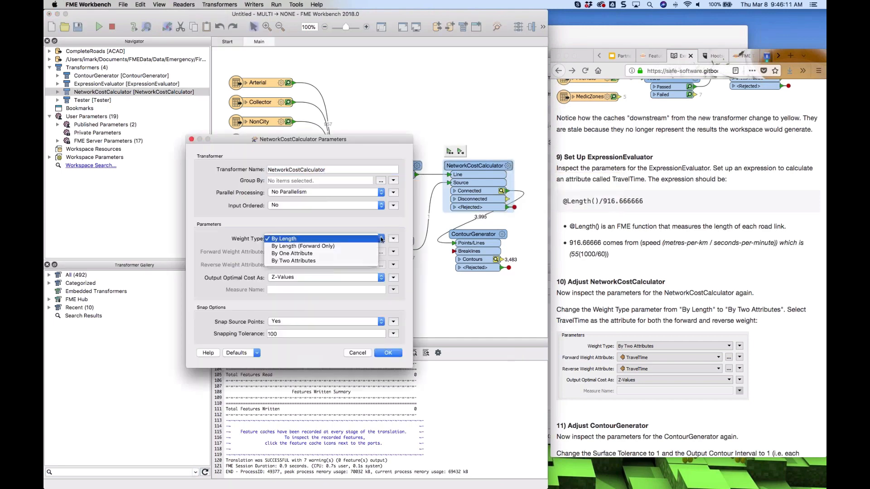
pyautogui.click(312, 261)
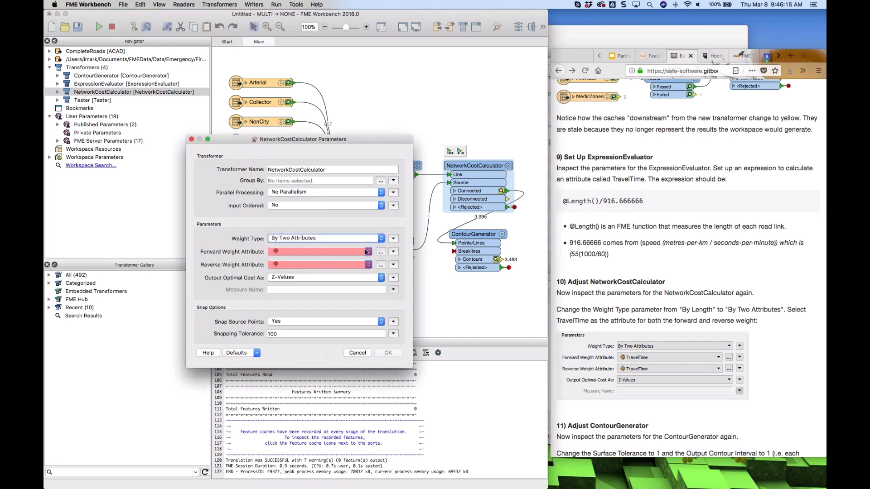
pyautogui.click(367, 252)
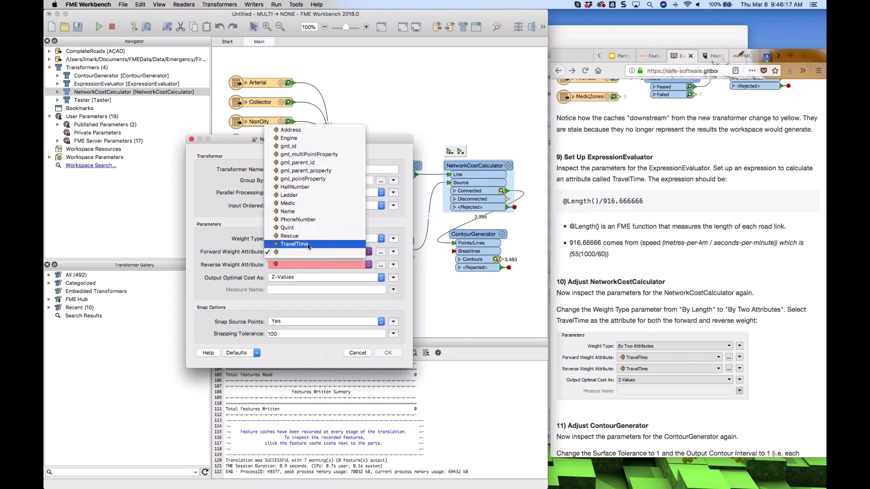
pyautogui.click(307, 245)
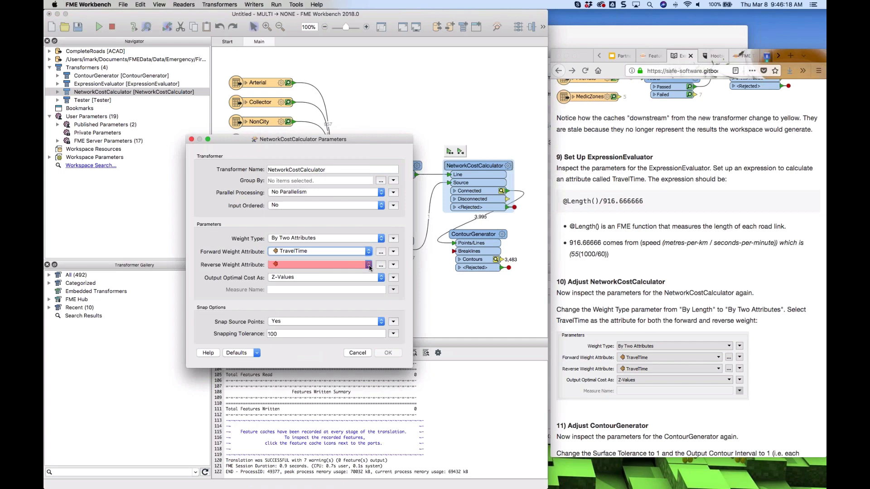
pyautogui.click(369, 268)
pyautogui.click(308, 258)
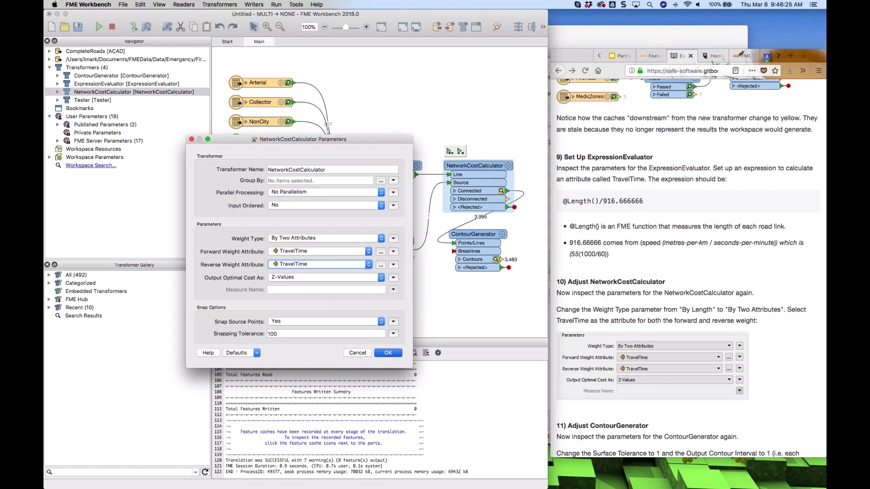
pyautogui.click(388, 353)
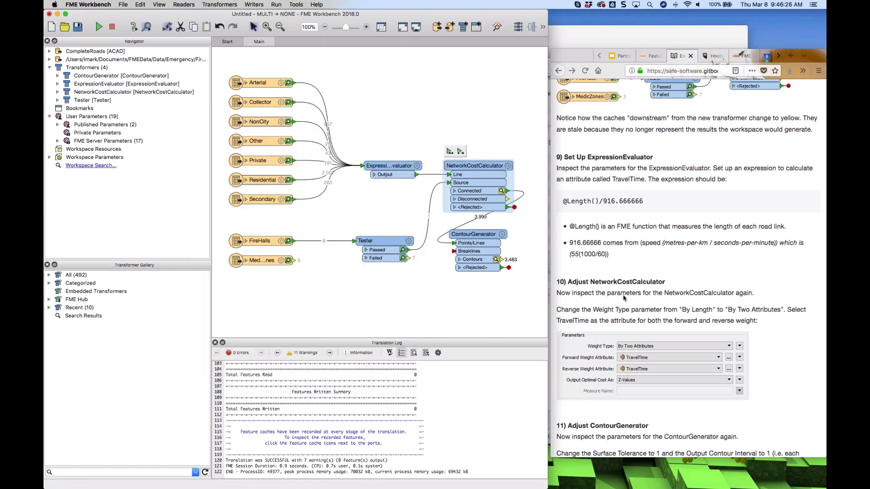
# Set the ContourGenerator's Output Contour Interval to 1 and Surface Tolerance to 1
pyautogui.scroll(-10, 623, 298)
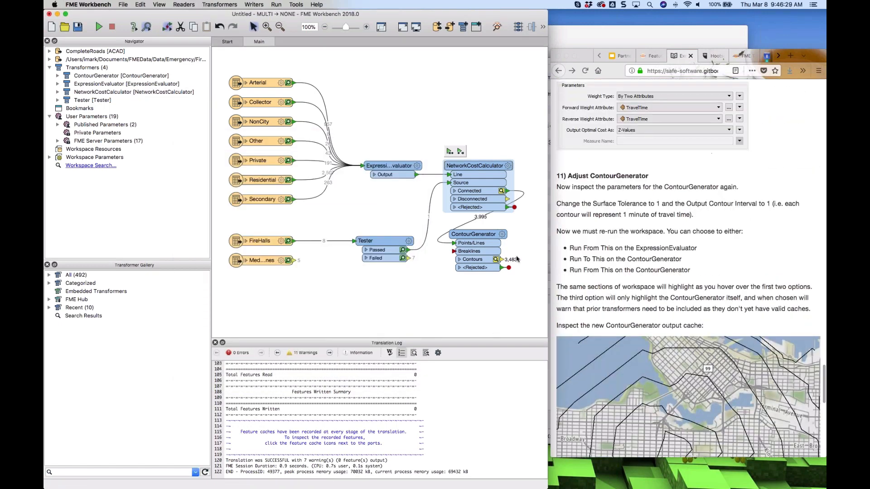
pyautogui.click(501, 234)
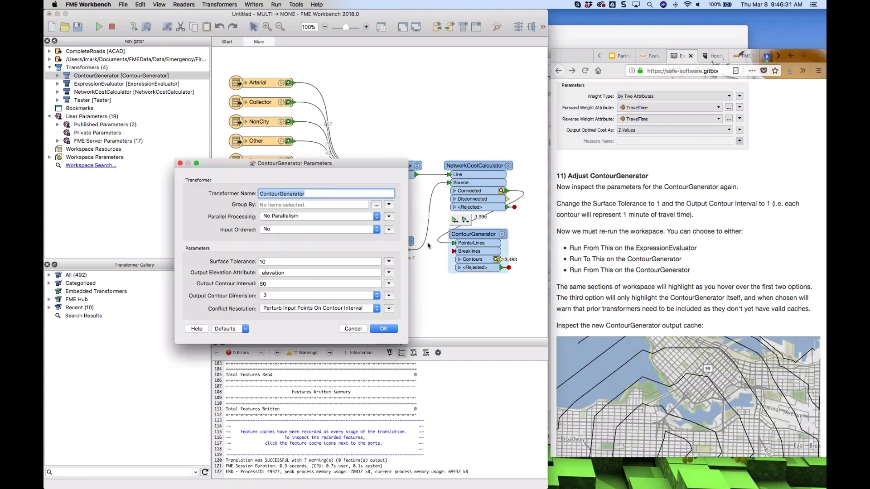
pyautogui.doubleClick(277, 282)
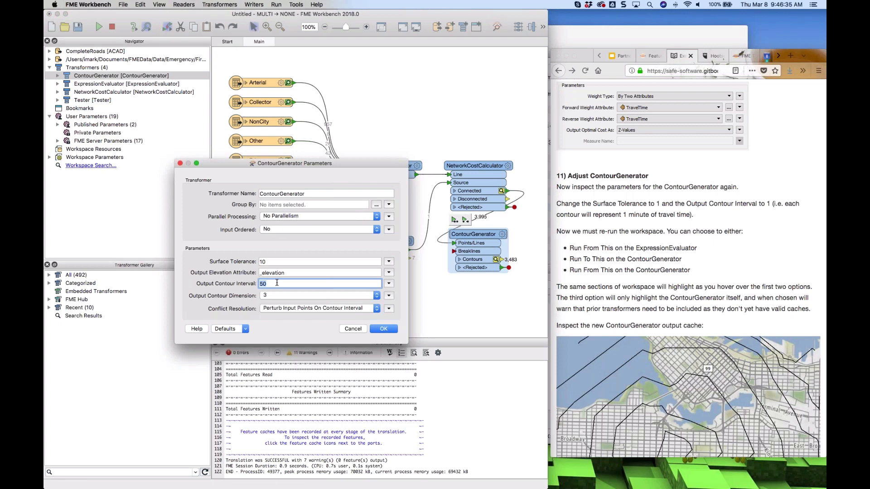
pyautogui.write('1')
pyautogui.doubleClick(277, 261)
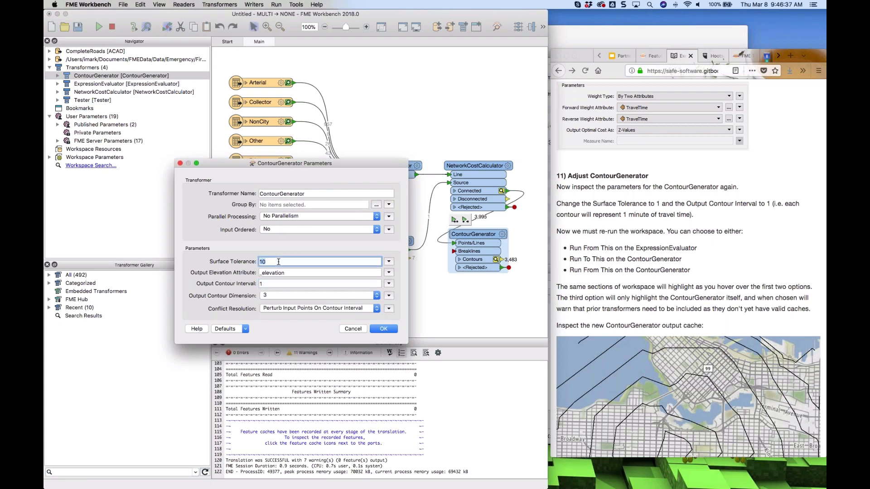
pyautogui.write('1')
pyautogui.click(384, 330)
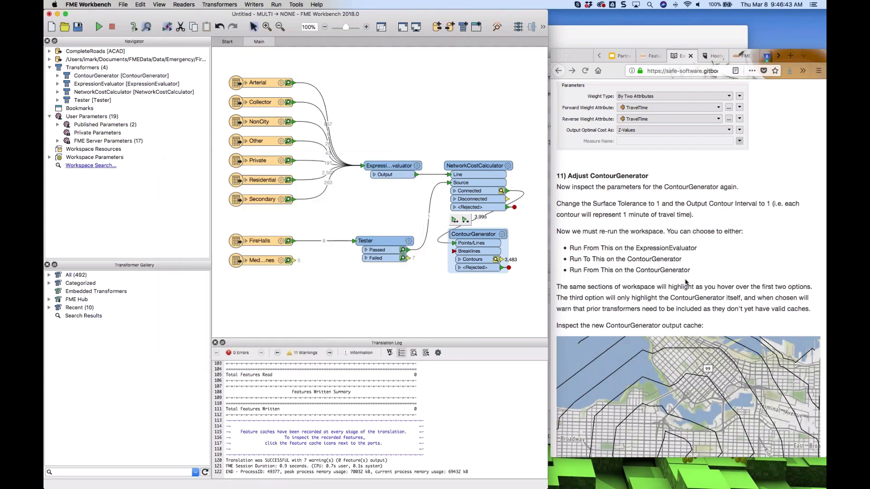
# Run the workspace from the ContourGenerator, including the stale upstream ExpressionEvaluator and NetworkCostCalculator
pyautogui.scroll(-3, 686, 282)
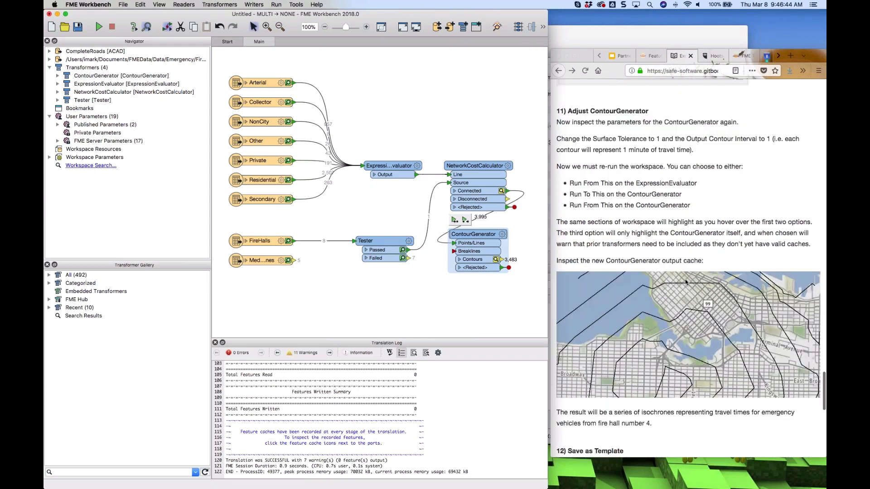
pyautogui.scroll(1, 686, 282)
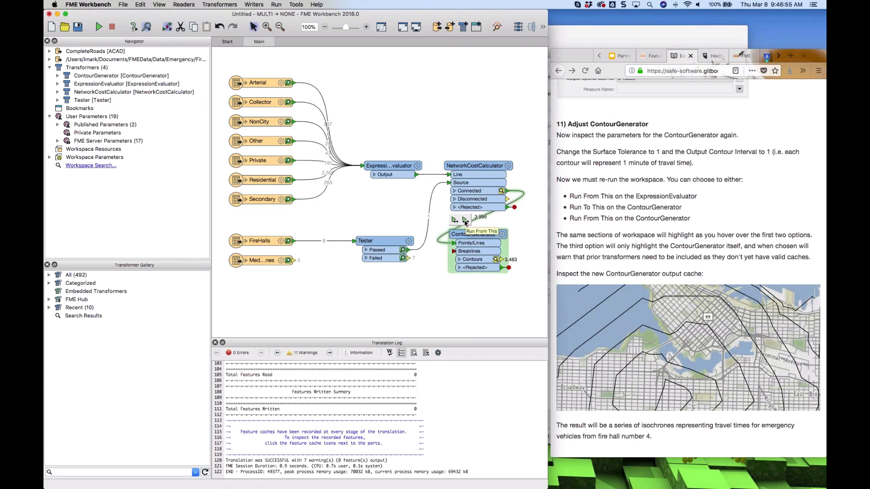
pyautogui.moveTo(391, 167)
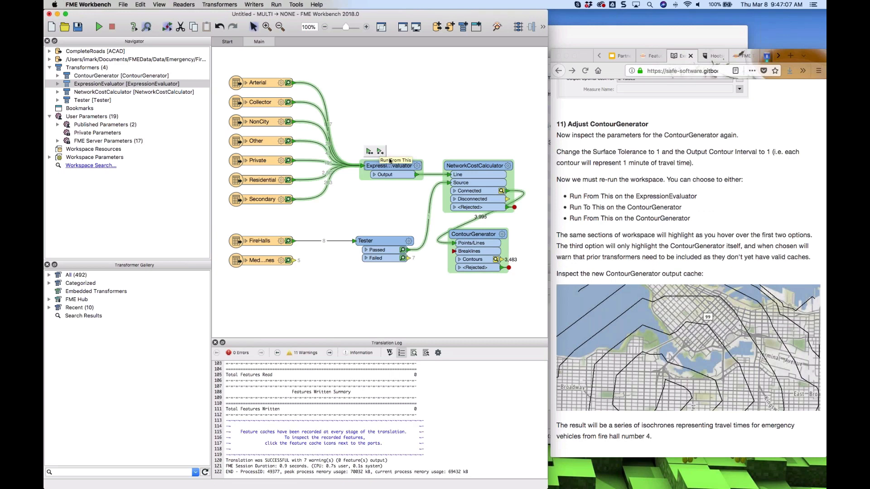
pyautogui.click(483, 234)
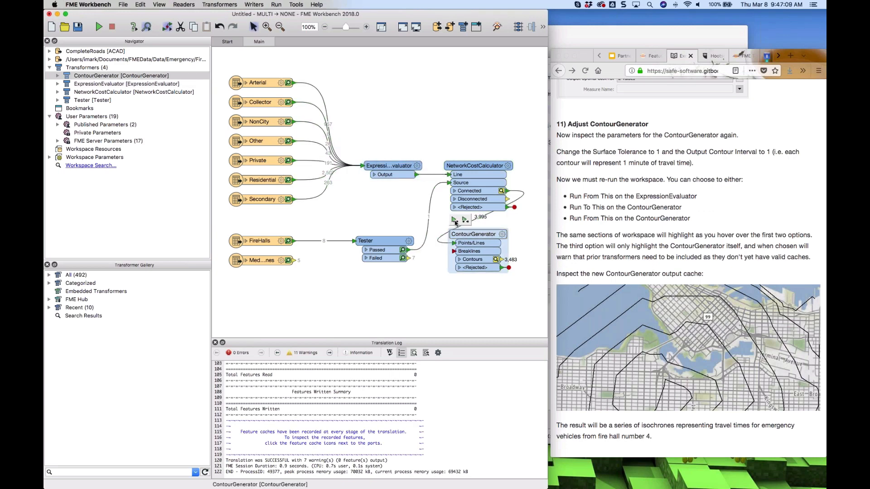
pyautogui.moveTo(455, 222)
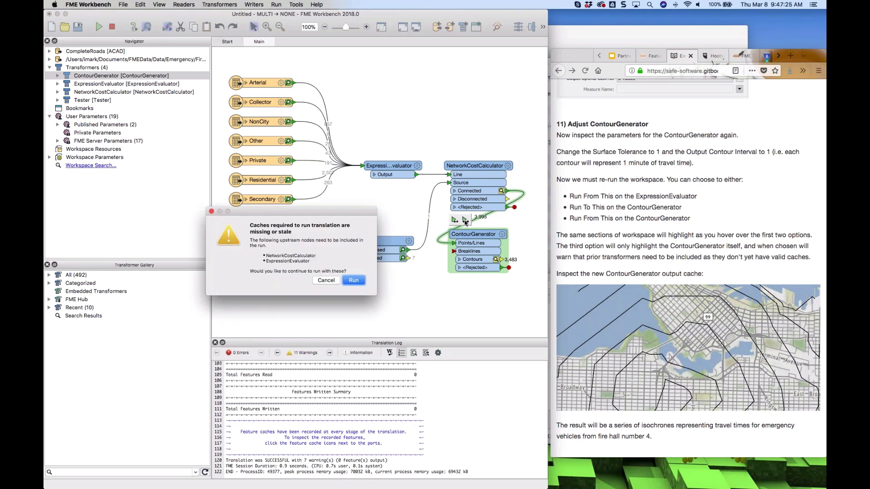
pyautogui.click(353, 281)
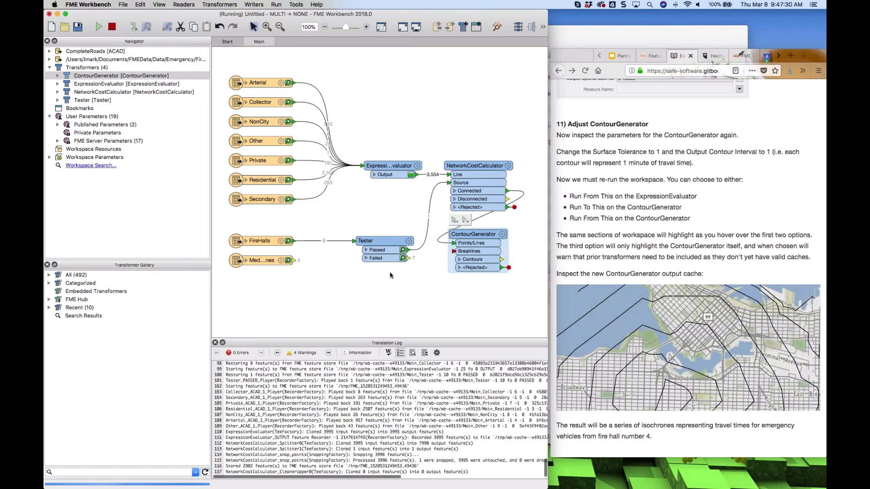
pyautogui.scroll(-2, 703, 251)
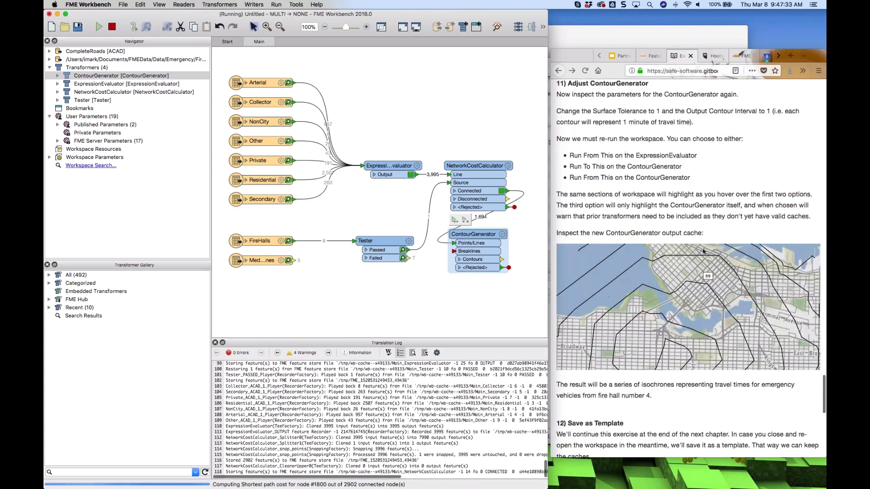
pyautogui.scroll(-2, 703, 251)
pyautogui.scroll(-3, 702, 251)
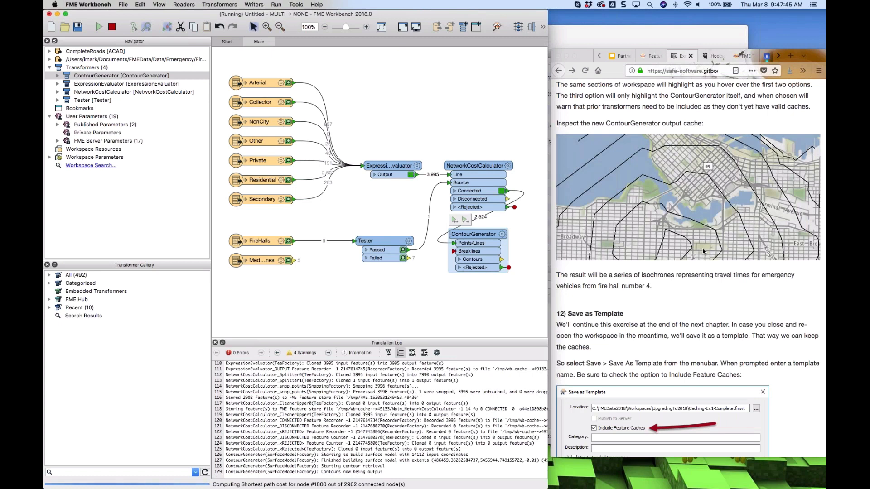
# Read the tutorial's Save as Template instructions about including feature caches
pyautogui.scroll(-2, 704, 252)
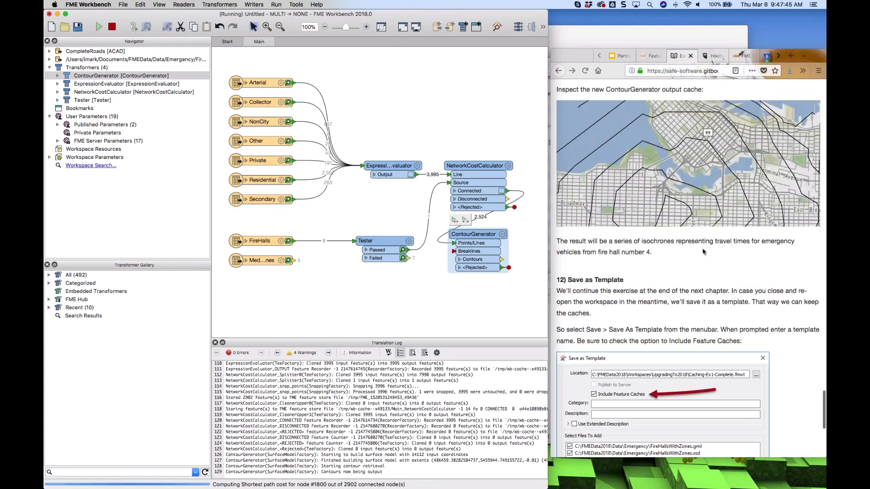
pyautogui.scroll(-4, 704, 252)
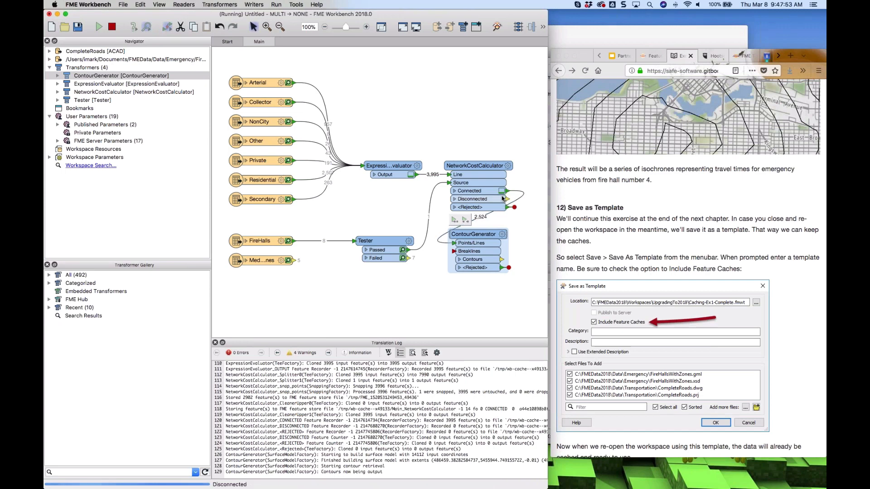
pyautogui.moveTo(502, 195)
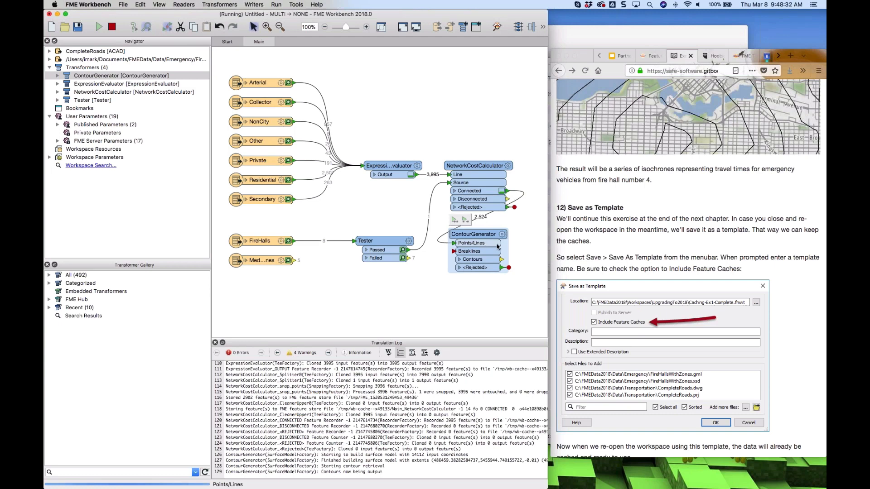
pyautogui.click(702, 244)
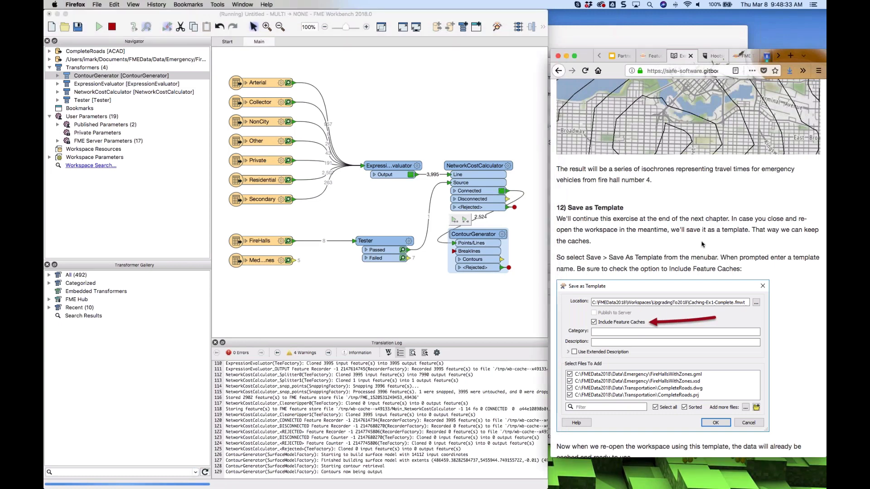
pyautogui.scroll(-5, 702, 244)
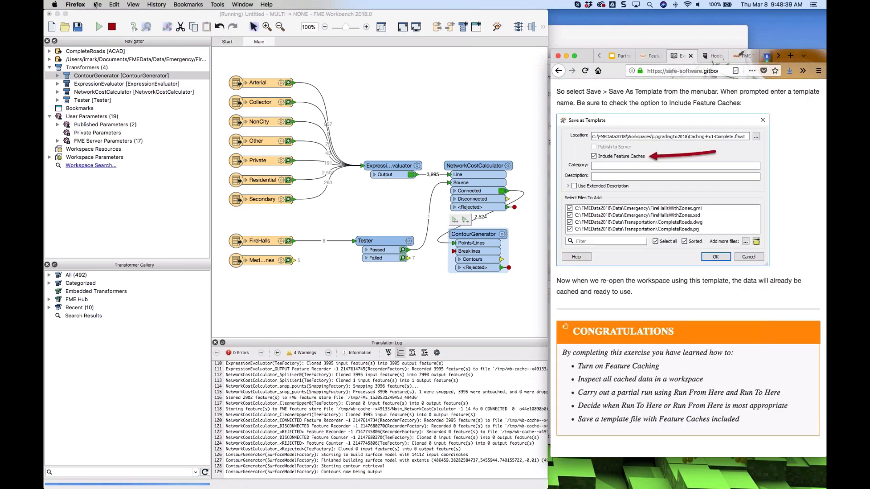
# Try to save the workspace as a template with feature caches while the translation is still running
pyautogui.click(96, 5)
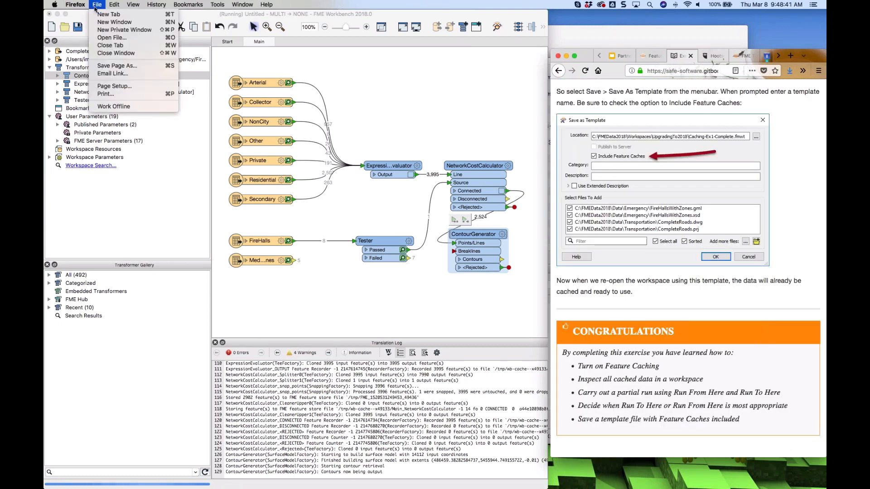
pyautogui.moveTo(75, 4)
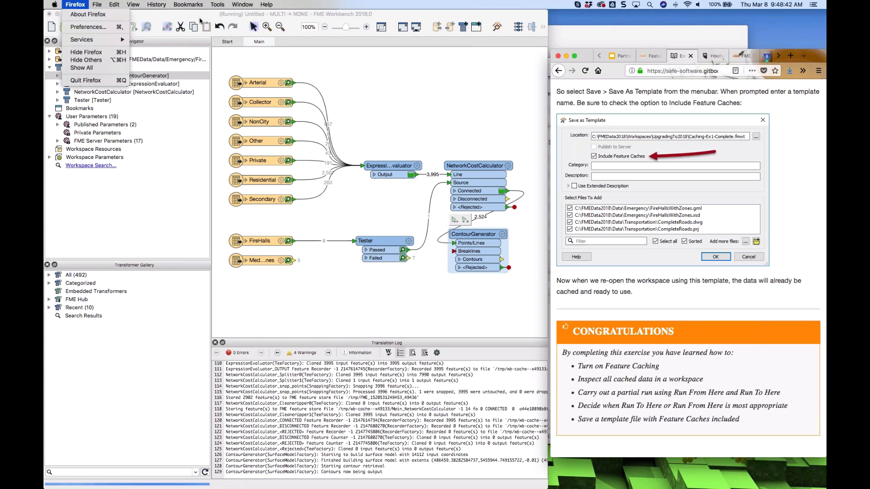
pyautogui.click(335, 15)
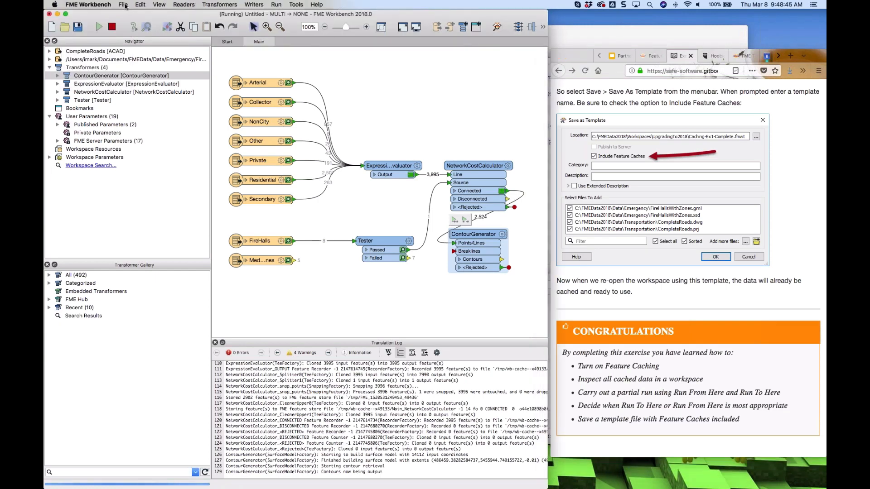
pyautogui.click(123, 4)
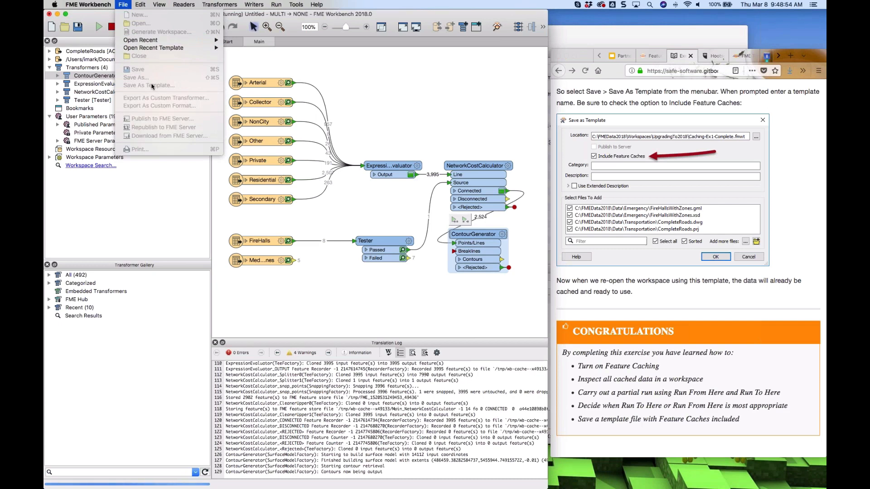
pyautogui.click(445, 117)
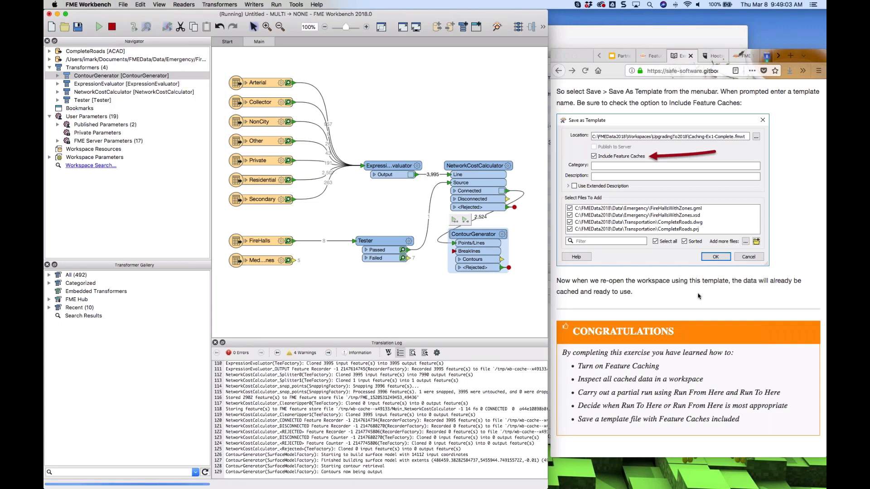
# Advance the exercise tutorial to its next page
pyautogui.scroll(-2, 698, 296)
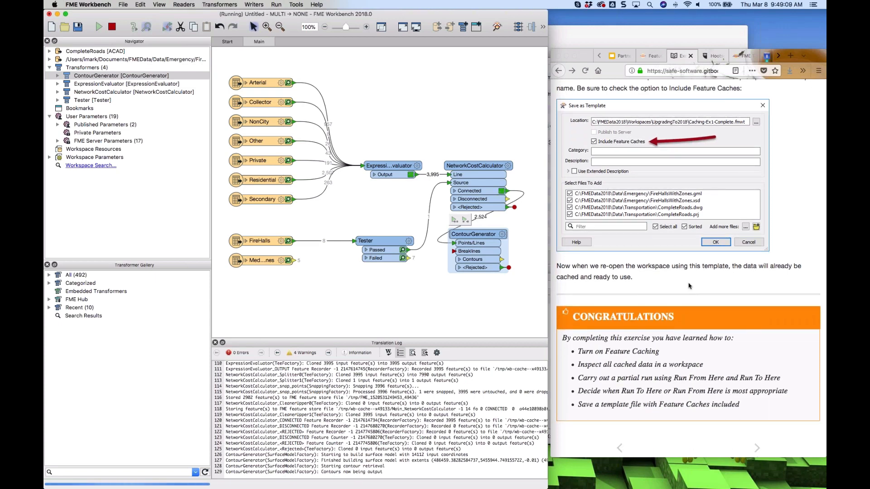
pyautogui.click(757, 449)
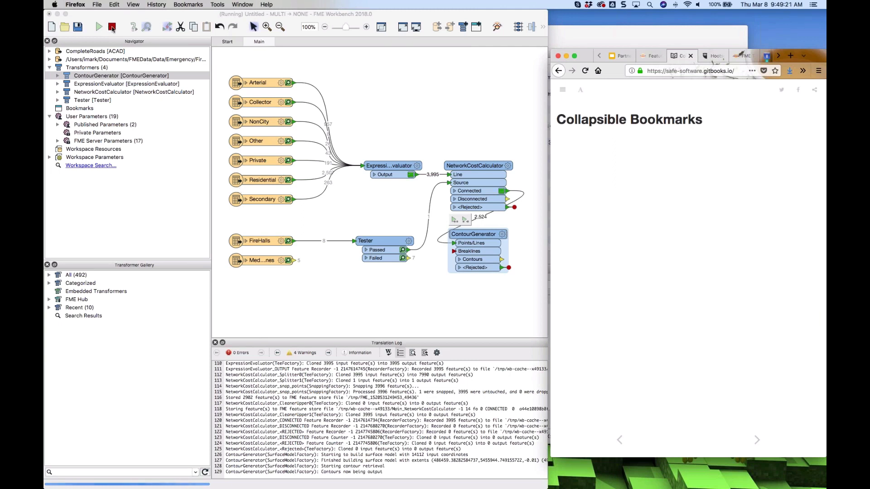
# Stop the running translation and close the workspace without saving changes
pyautogui.click(112, 27)
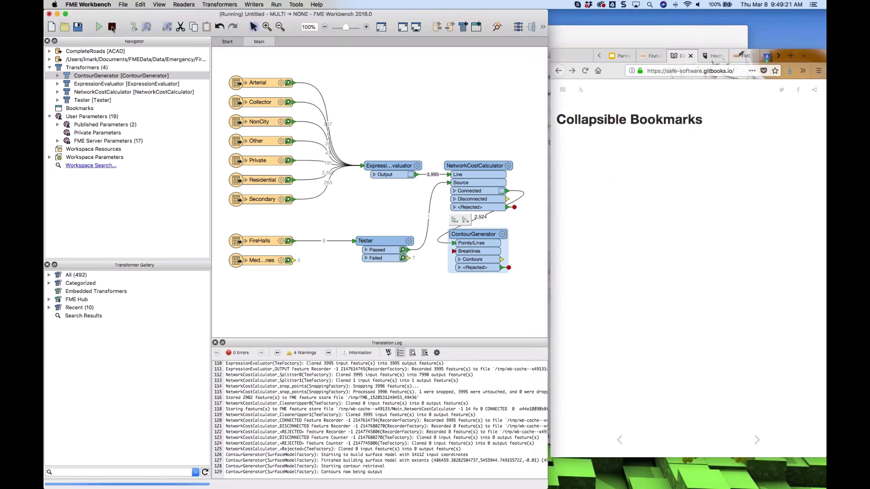
pyautogui.click(113, 27)
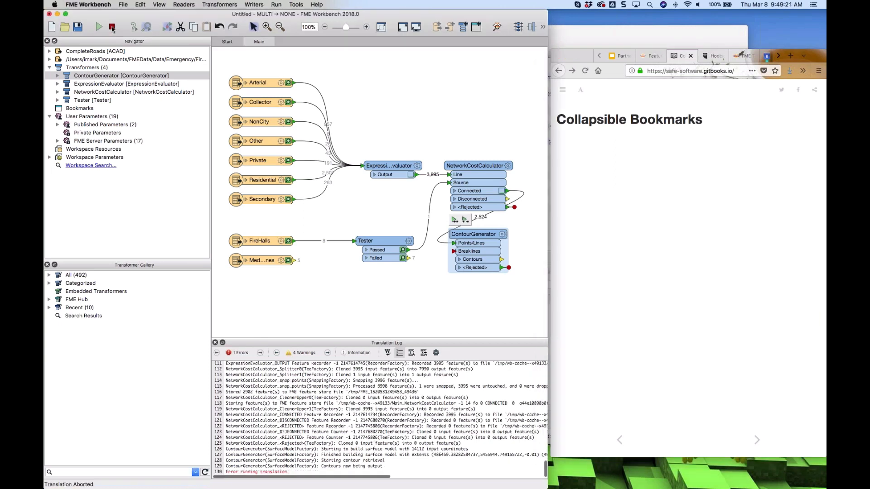
pyautogui.click(247, 42)
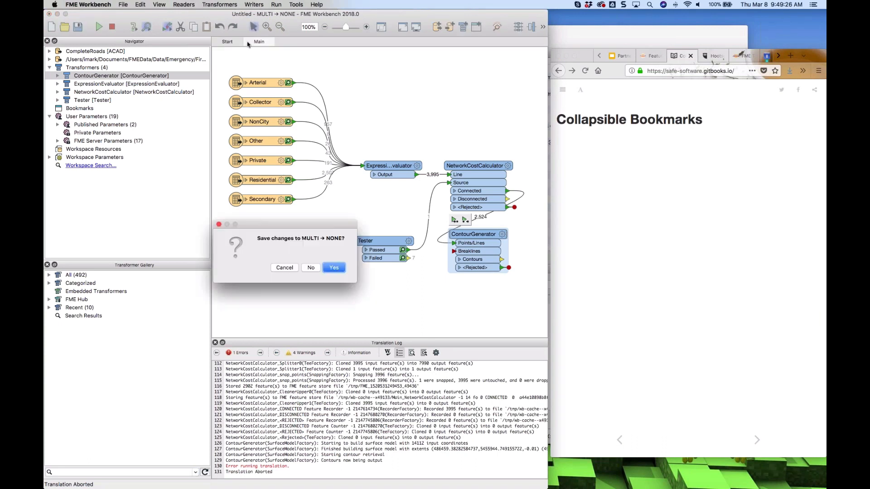
pyautogui.click(311, 268)
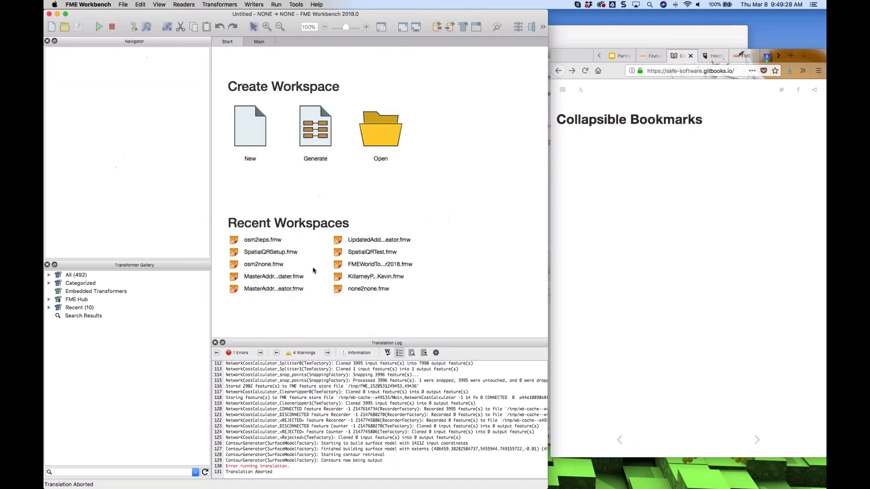
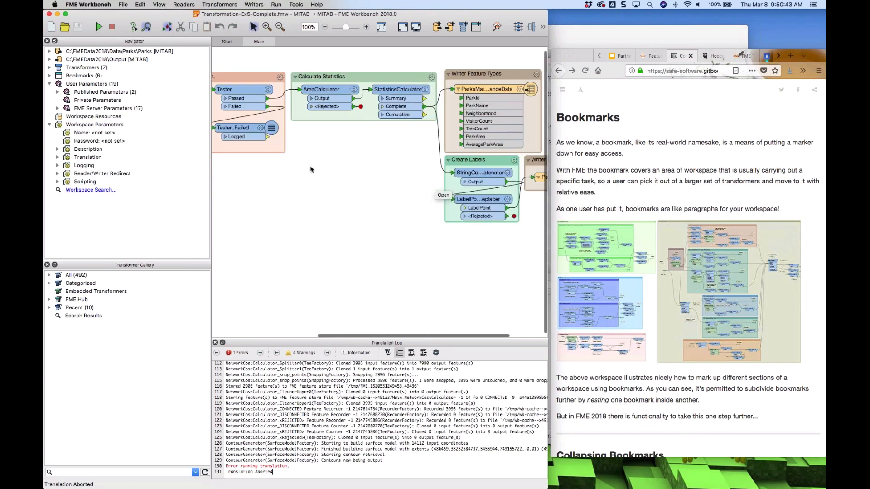
pyautogui.hscroll(-8, 311, 170)
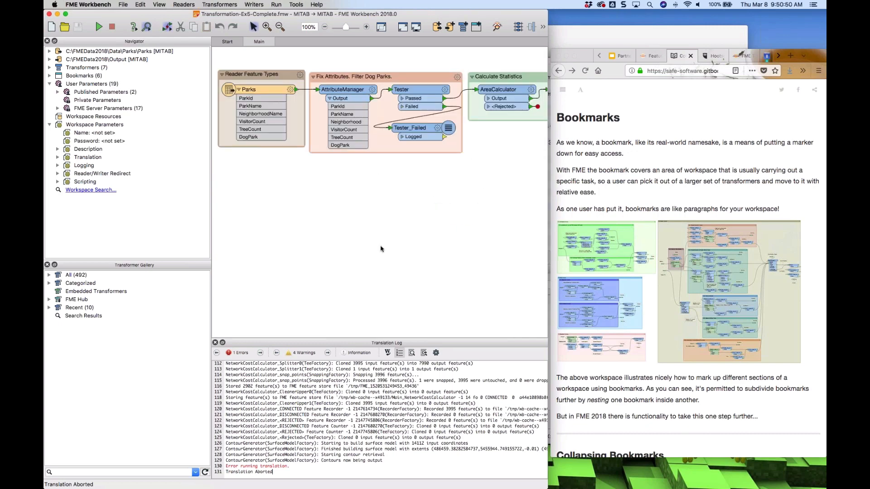
# Read the tutorial's Collapsing Bookmarks section while surveying the workspace's bookmarks
pyautogui.hscroll(11, 408, 240)
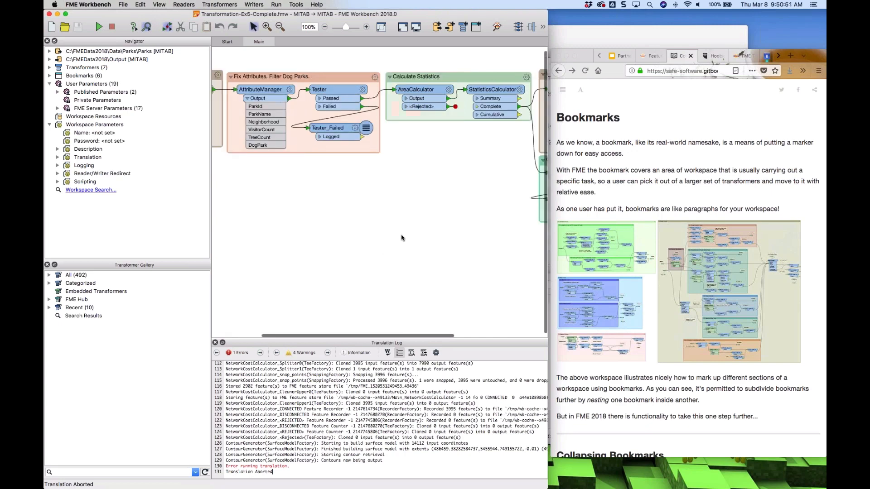
pyautogui.hscroll(-11, 387, 236)
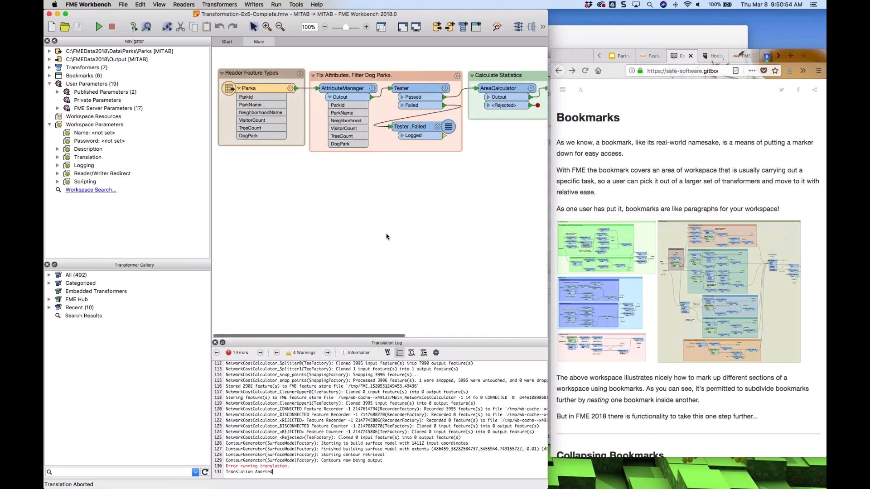
pyautogui.hscroll(1, 408, 240)
pyautogui.hscroll(-1, 408, 240)
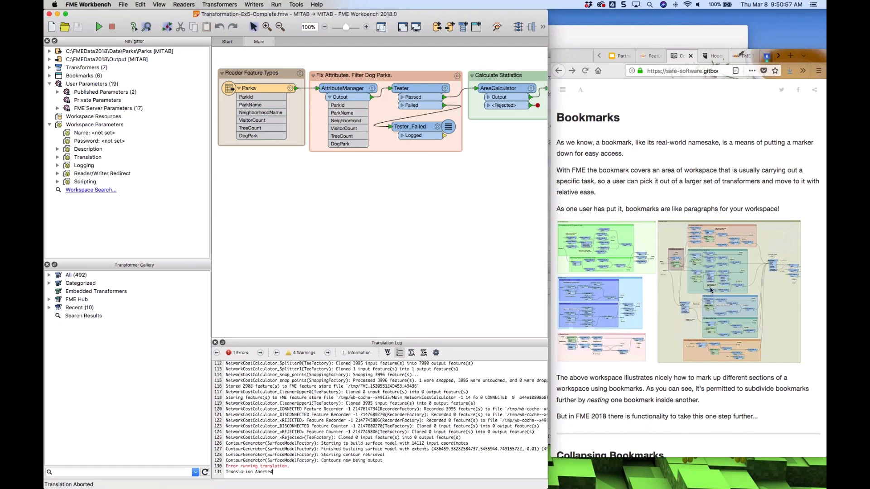
pyautogui.scroll(-10, 711, 290)
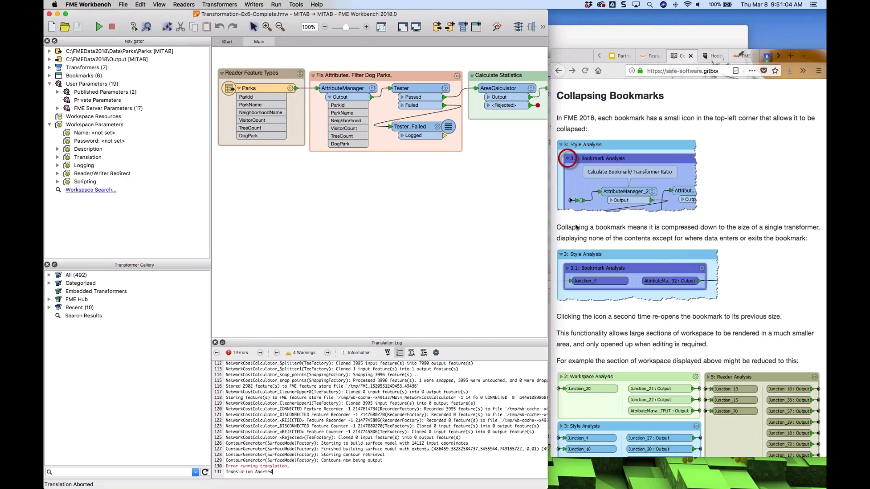
# Collapse the Fix Attributes. Filter Dog Parks. bookmark
pyautogui.click(314, 76)
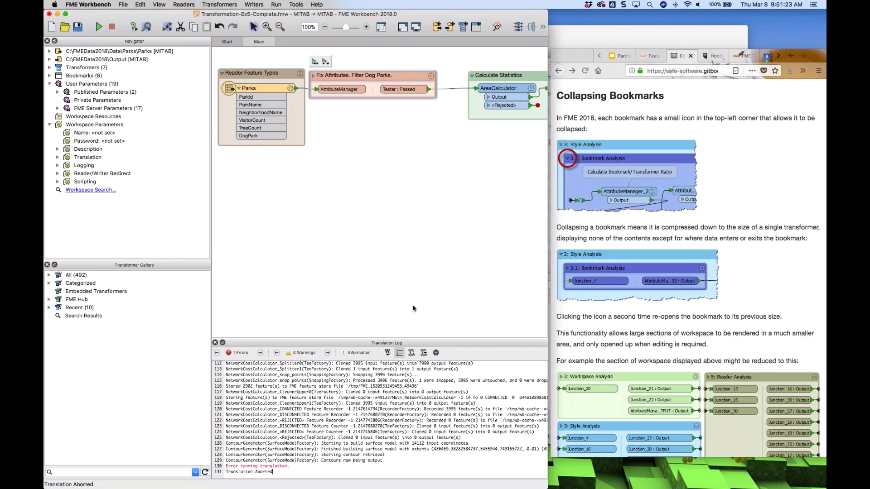
pyautogui.hscroll(5, 412, 308)
pyautogui.hscroll(6, 412, 308)
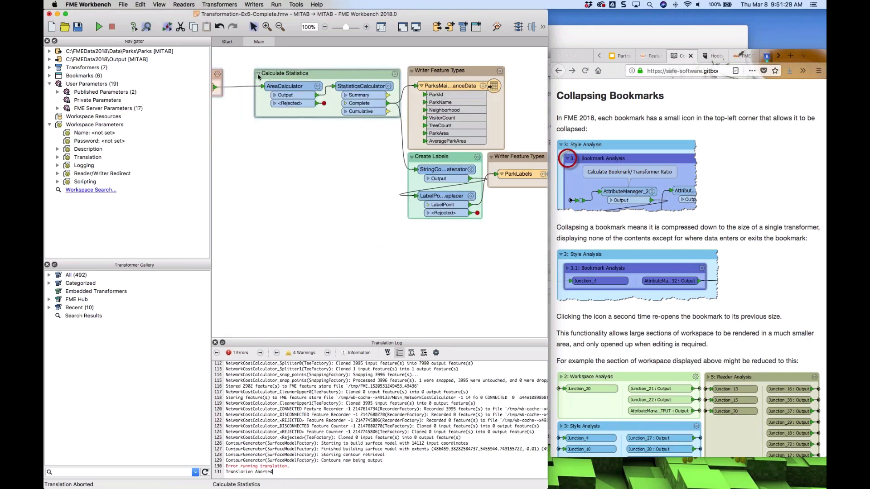
# Insert a 2DForcer transformer between AreaCalculator and StatisticsCalculator inside the Calculate Statistics bookmark
pyautogui.moveTo(328, 118); pyautogui.dragTo(329, 190)
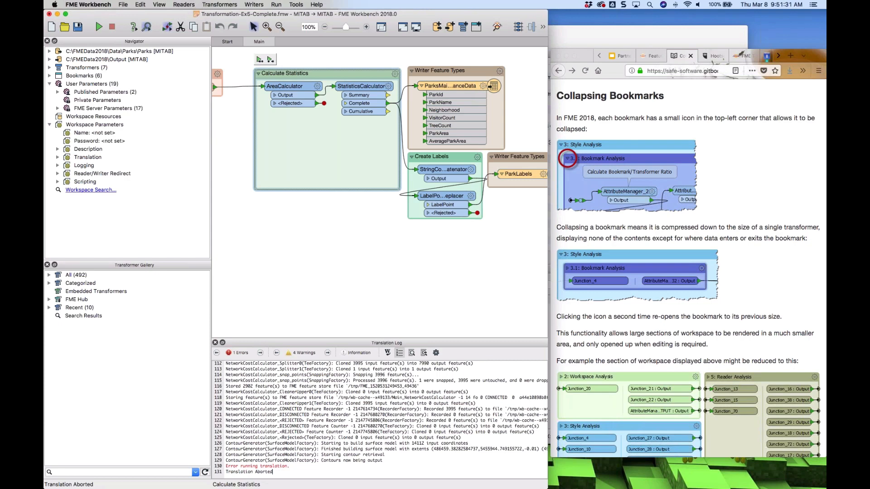
pyautogui.write('2d')
pyautogui.press('Return')
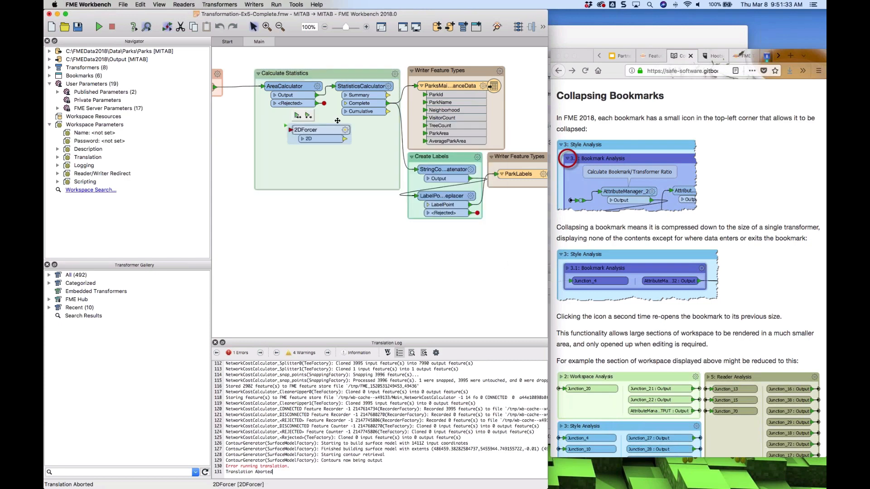
pyautogui.moveTo(320, 129); pyautogui.dragTo(294, 128)
pyautogui.moveTo(330, 191); pyautogui.dragTo(329, 148)
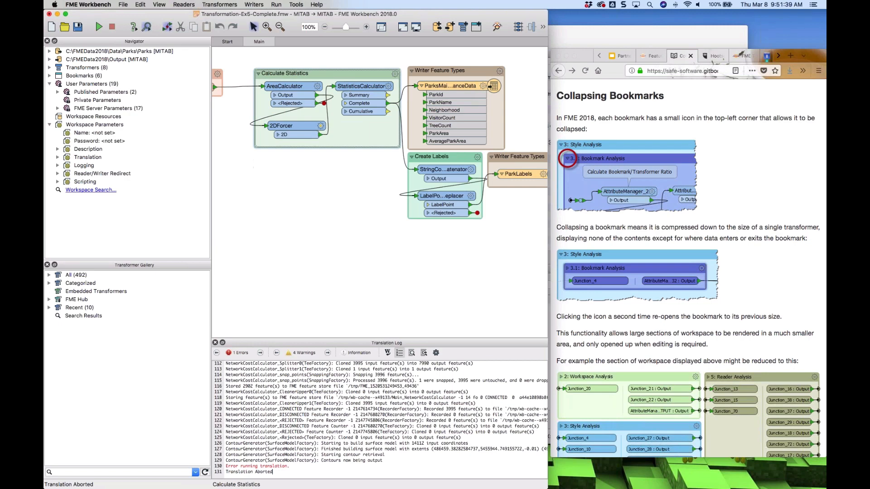
# Collapse the Calculate Statistics bookmark and move it lower on the canvas
pyautogui.click(258, 74)
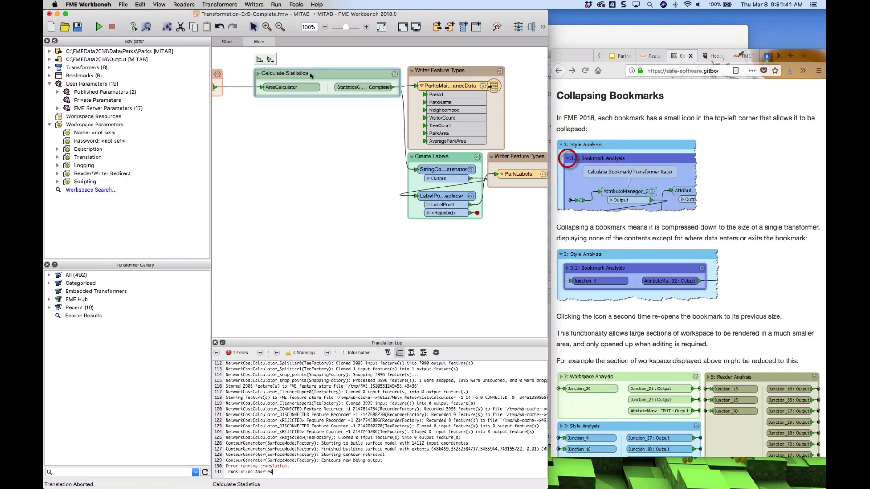
pyautogui.moveTo(311, 76); pyautogui.dragTo(283, 117)
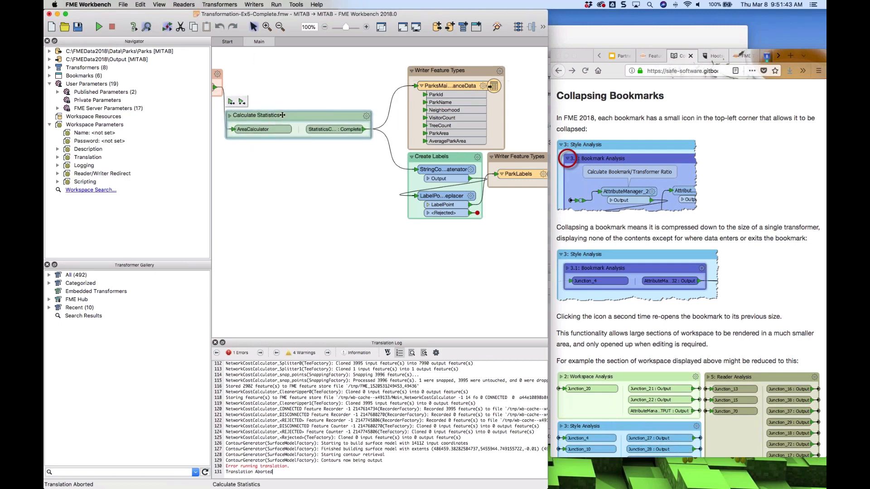
# Collapse the Writer Feature Types and Create Labels bookmarks, moving Create Labels up beside them
pyautogui.click(412, 70)
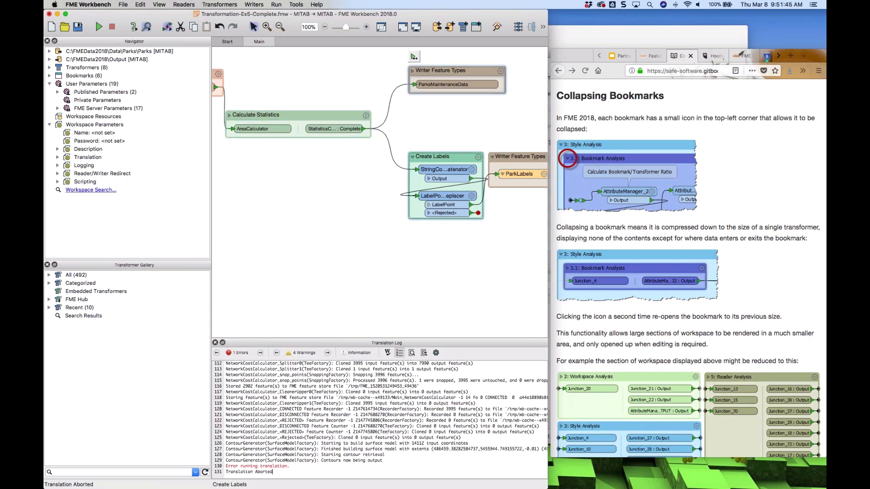
pyautogui.click(413, 158)
pyautogui.moveTo(462, 157); pyautogui.dragTo(455, 127)
pyautogui.click(492, 156)
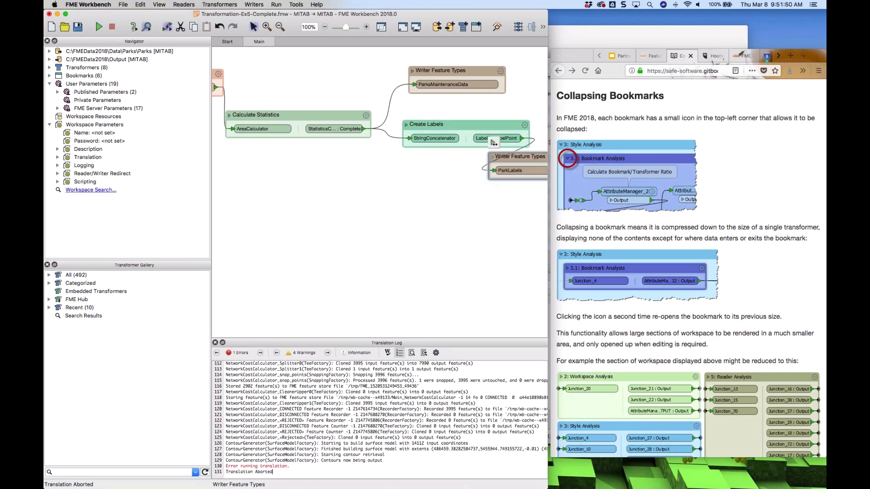
# Collapse the Reader Feature Types bookmark and toggle Calculate Statistics open and closed again
pyautogui.hscroll(-10, 281, 210)
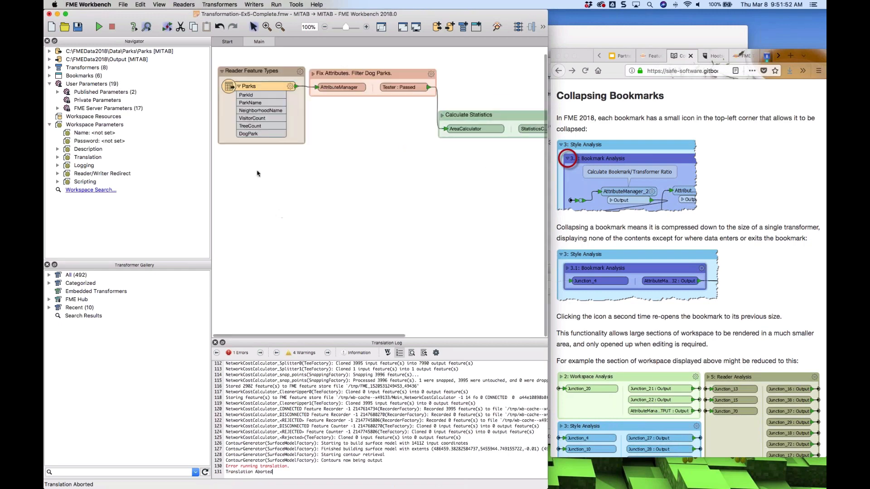
pyautogui.click(222, 73)
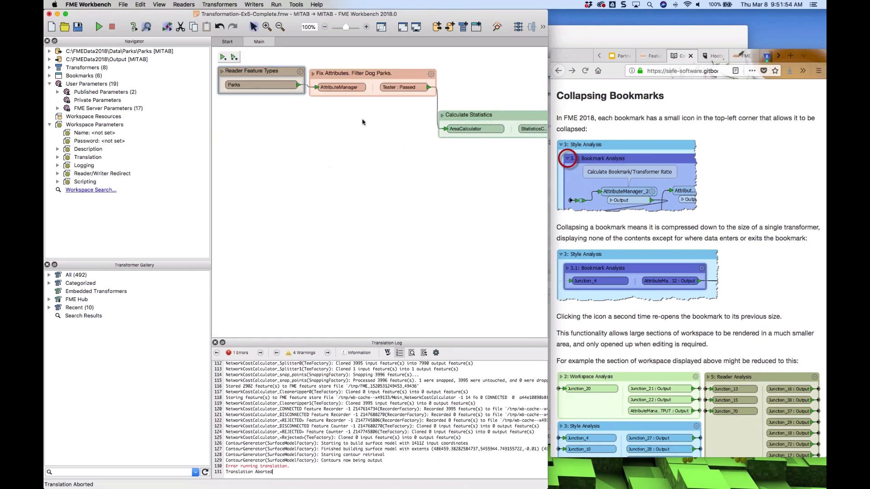
pyautogui.click(442, 115)
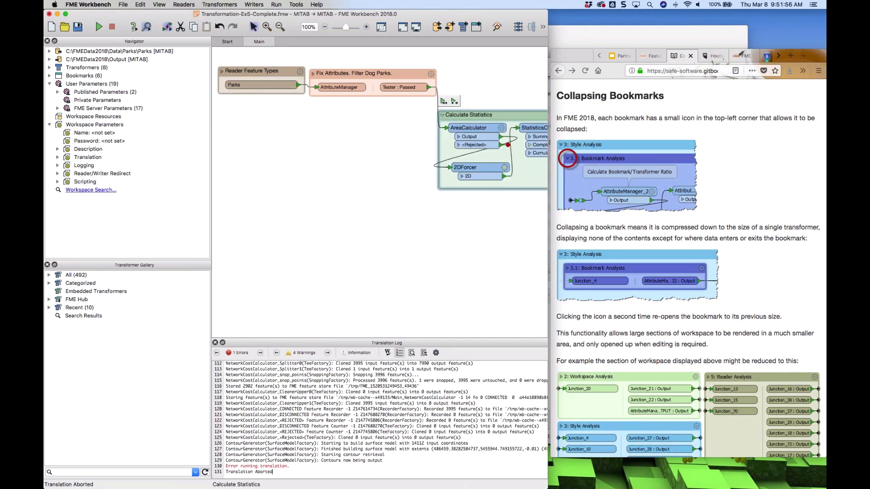
pyautogui.click(442, 116)
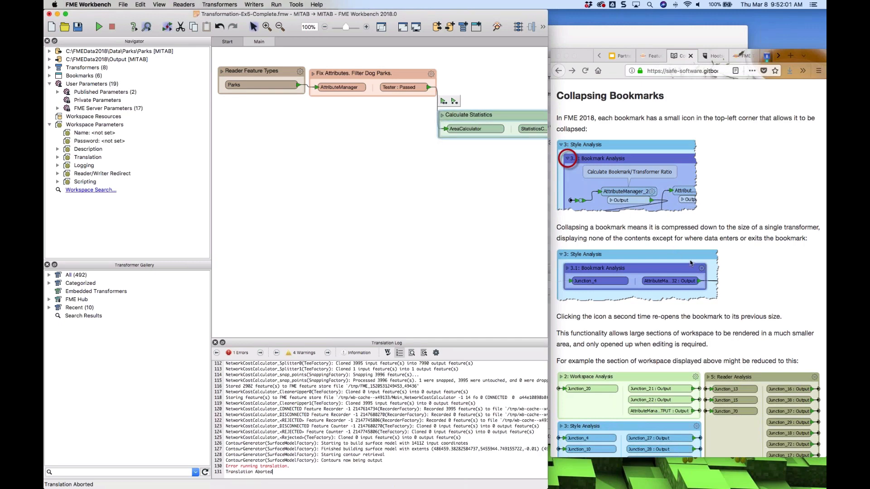
# Read the tutorial's Collapsing Bookmarks vs Custom Transformers section
pyautogui.scroll(-1, 690, 263)
pyautogui.scroll(-5, 691, 263)
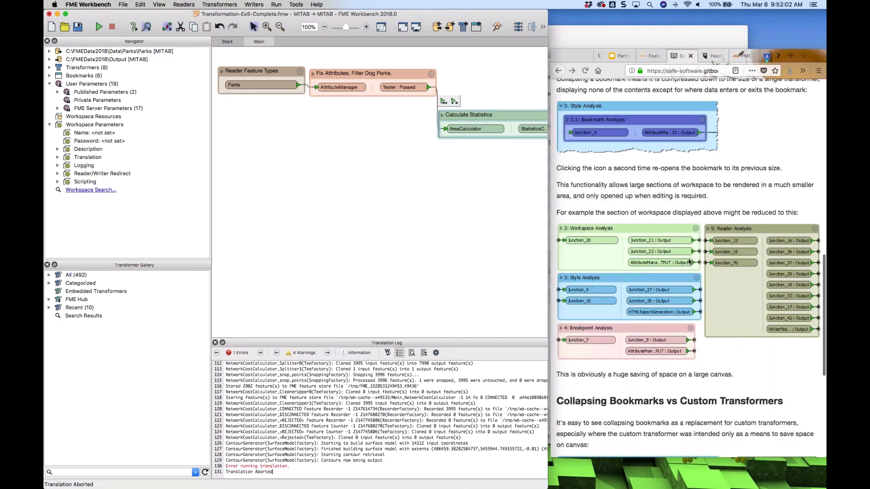
pyautogui.scroll(-6, 690, 262)
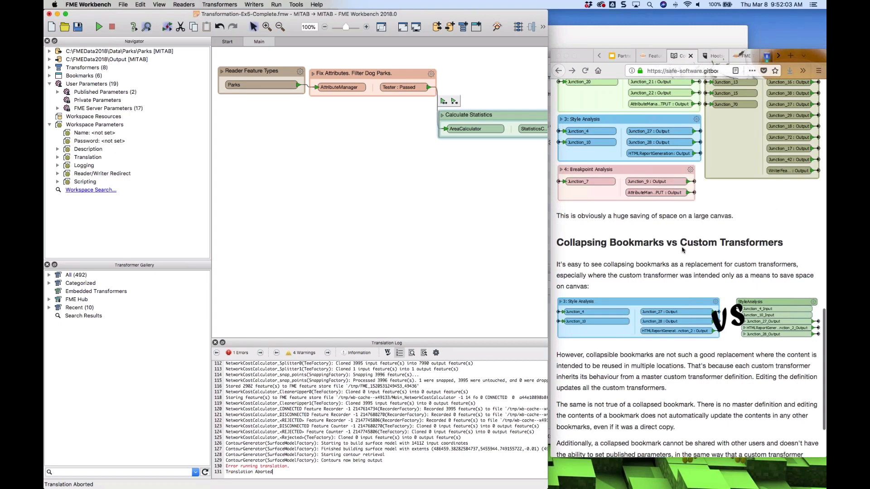
pyautogui.scroll(-2, 682, 250)
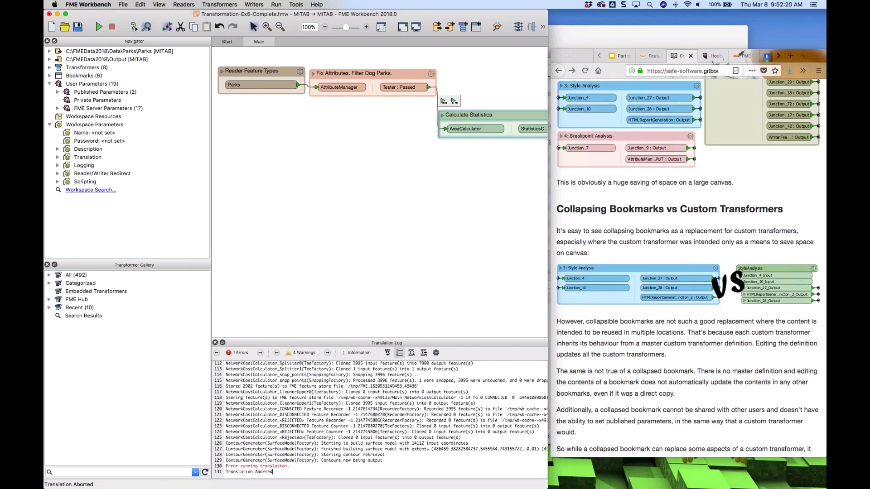
# Move the collapsed Calculate Statistics bookmark, expand it to inspect its connections, and collapse it again
pyautogui.moveTo(506, 115); pyautogui.dragTo(377, 129)
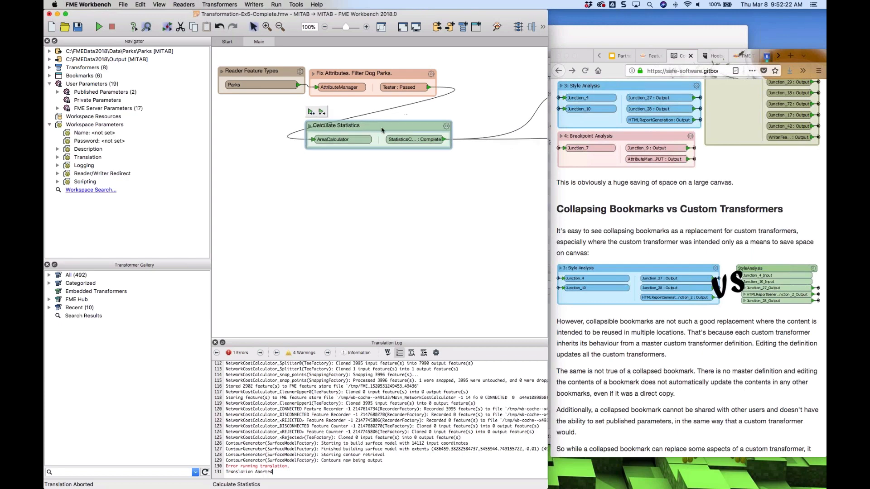
pyautogui.click(313, 130)
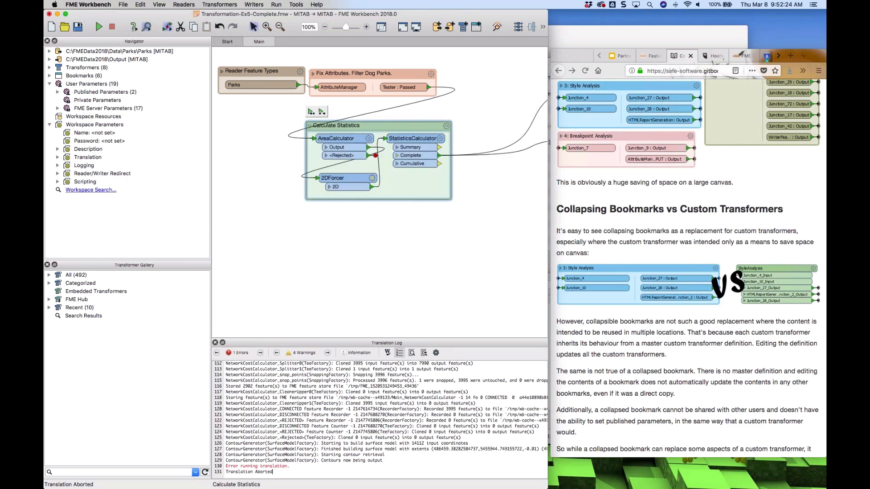
pyautogui.click(292, 135)
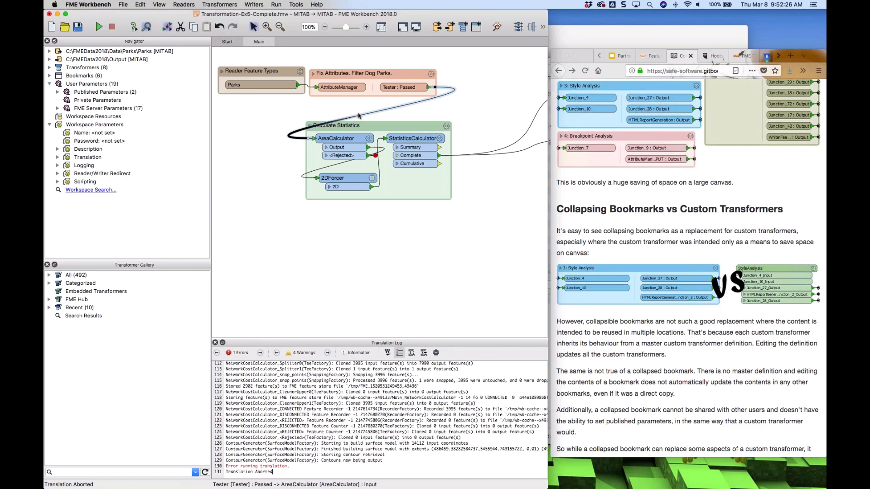
pyautogui.click(309, 125)
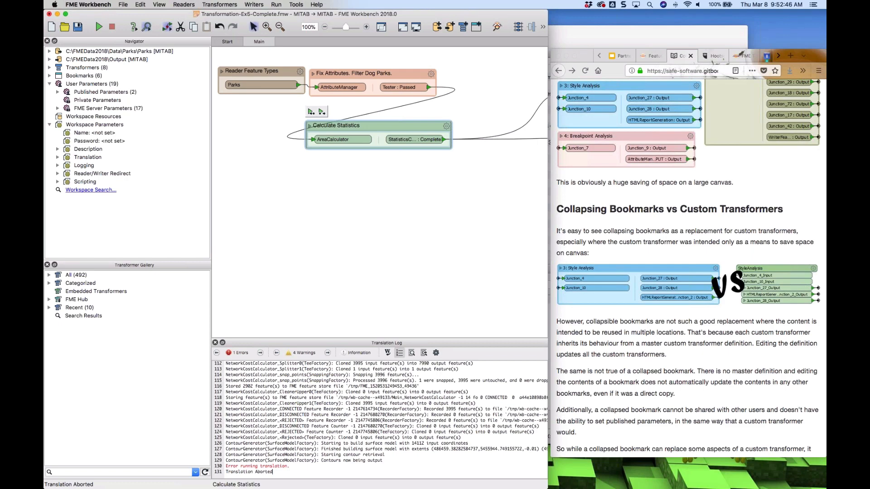
# Copy the Calculate Statistics bookmark and paste a duplicate onto the canvas
pyautogui.rightClick(373, 127)
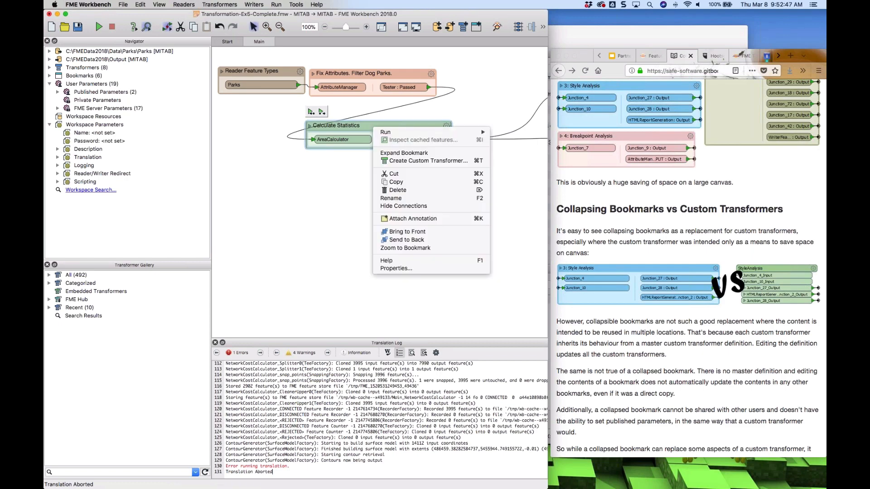
pyautogui.click(407, 182)
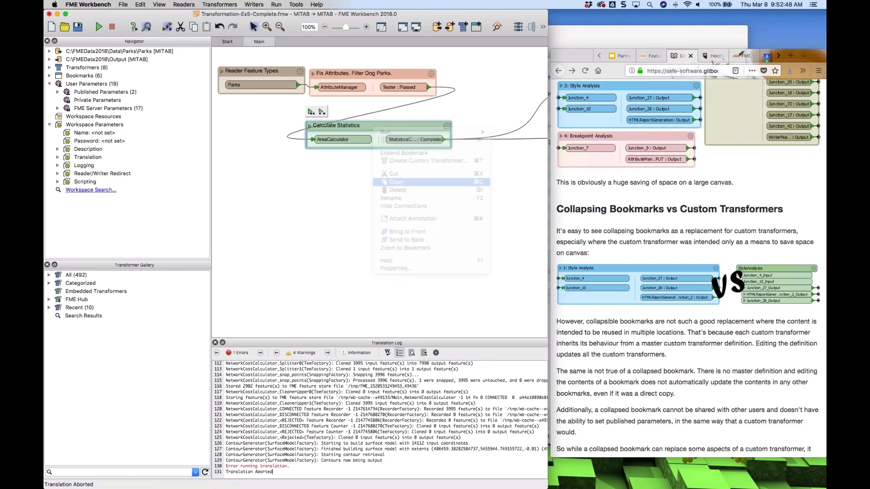
pyautogui.rightClick(358, 215)
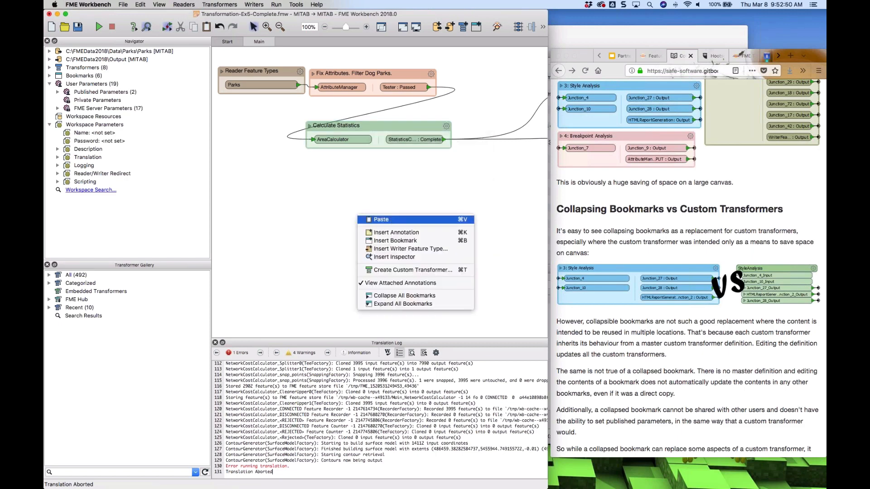
pyautogui.click(380, 220)
# Expand the pasted bookmark copy and set AreaCalculator_2's Multiplier to 3444
pyautogui.moveTo(292, 194); pyautogui.dragTo(321, 199)
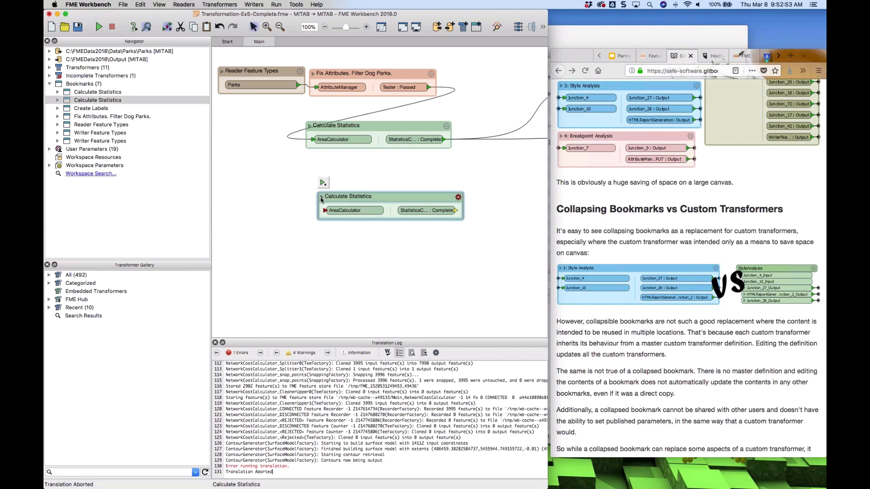
pyautogui.click(320, 199)
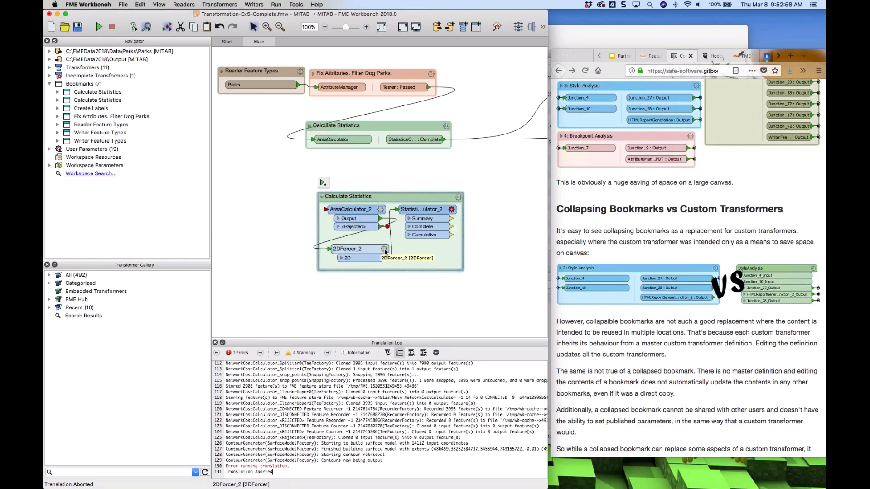
pyautogui.click(381, 209)
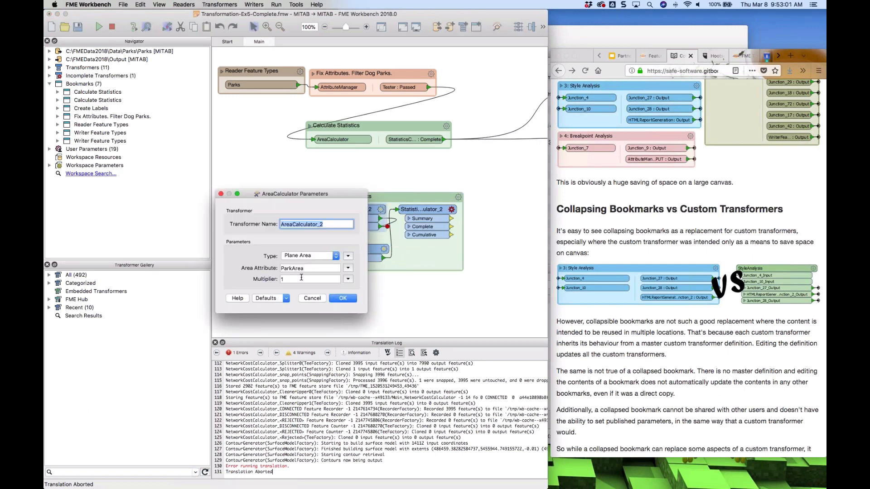
pyautogui.doubleClick(301, 278)
pyautogui.write('3444')
pyautogui.click(343, 297)
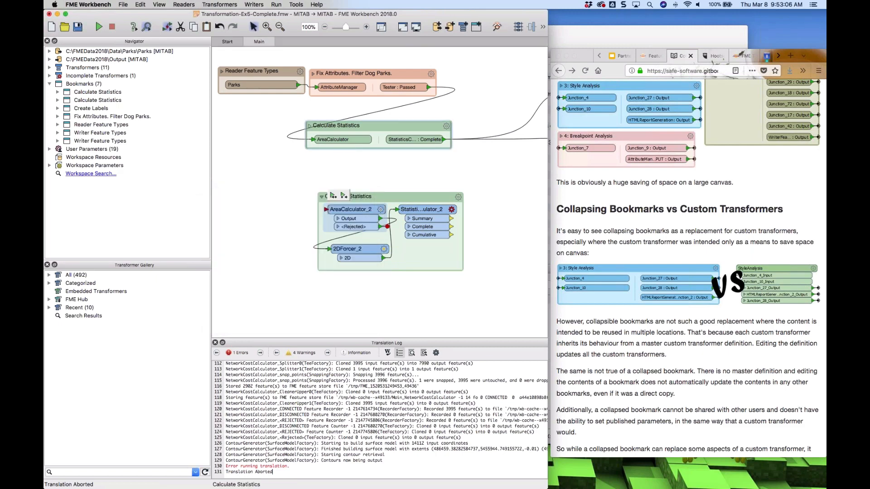
# Expand the original Calculate Statistics bookmark, check its AreaCalculator parameters without changes, and move it slightly
pyautogui.click(311, 126)
pyautogui.click(310, 126)
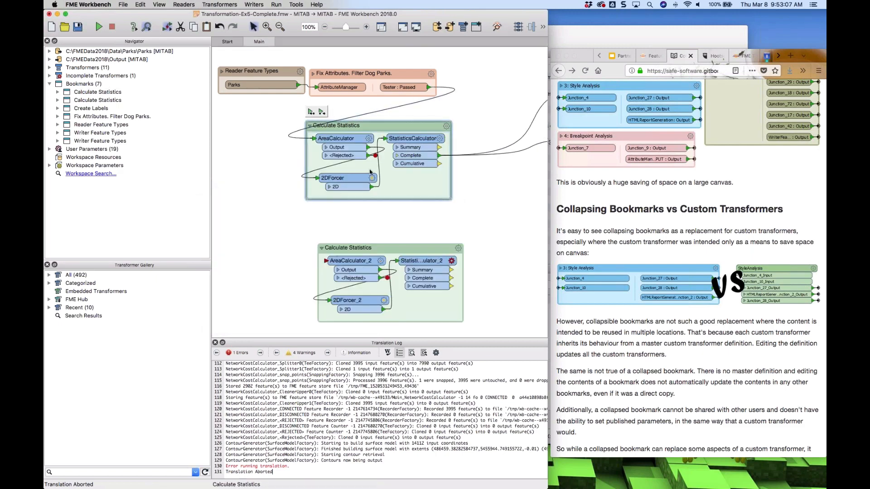
pyautogui.doubleClick(335, 138)
pyautogui.click(312, 298)
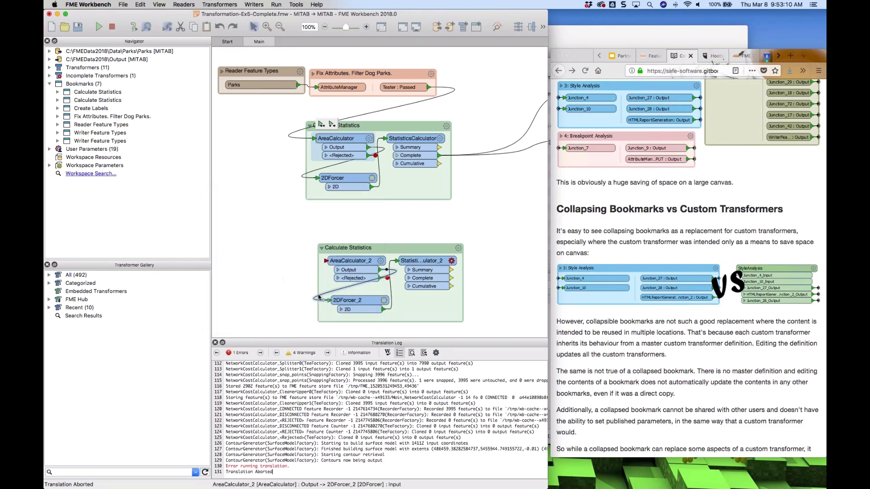
pyautogui.click(309, 127)
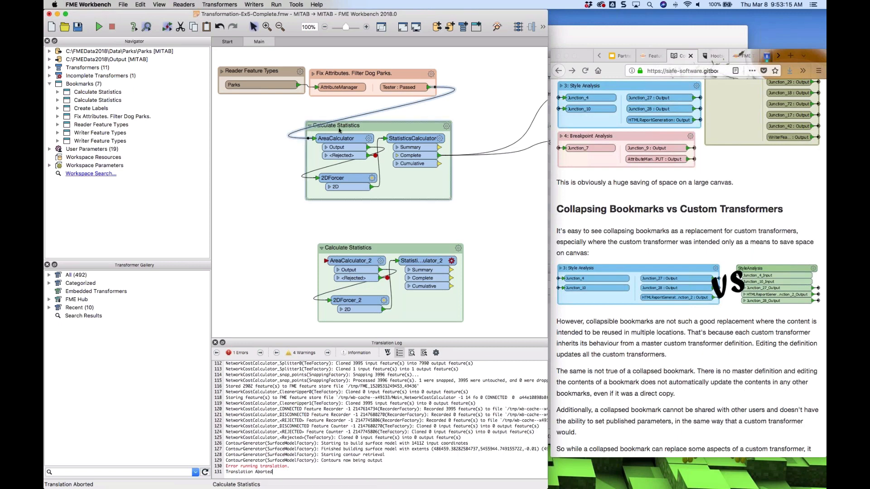
pyautogui.moveTo(338, 130); pyautogui.dragTo(361, 141)
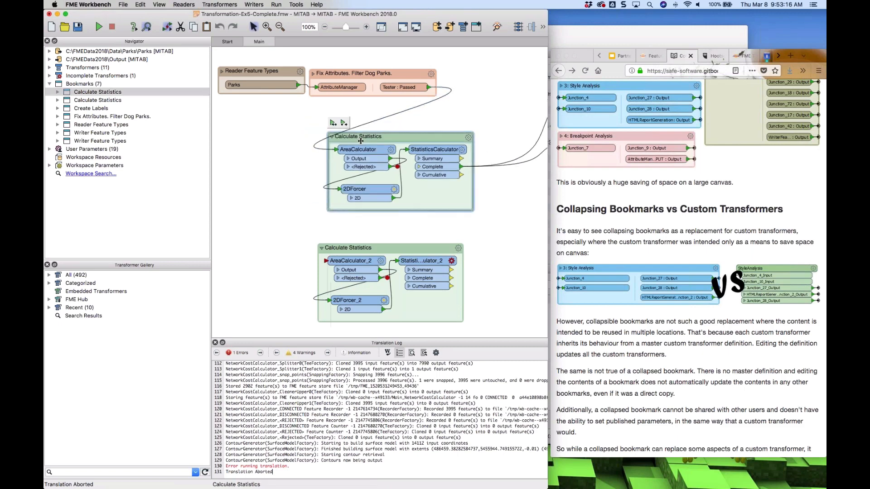
# Collapse the original Calculate Statistics bookmark and delete the pasted bookmark copy with its contents
pyautogui.click(331, 136)
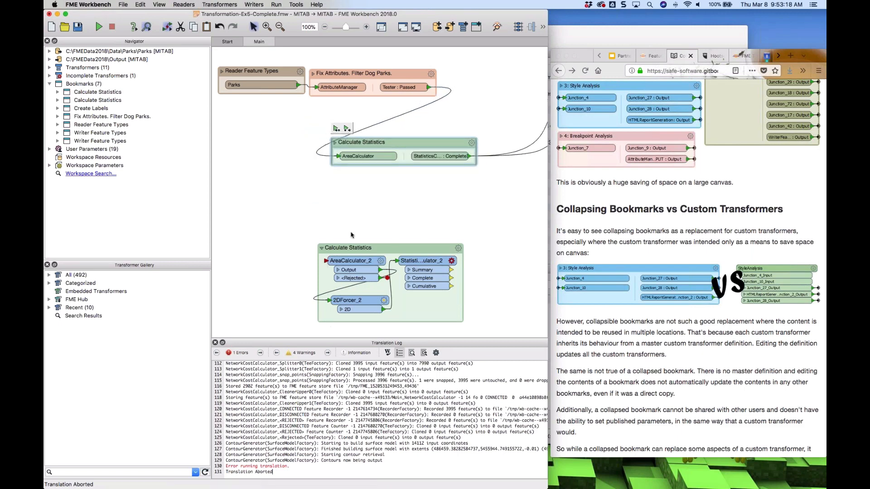
pyautogui.click(322, 249)
pyautogui.press('Delete')
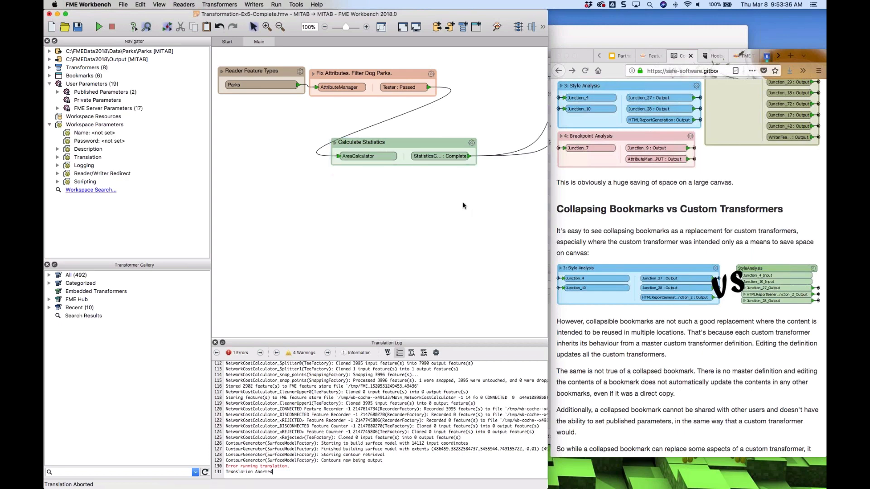
# Review the Calculate Statistics bookmark's properties without changes and advance the tutorial to the Collapsed Bookmark Style page
pyautogui.click(471, 143)
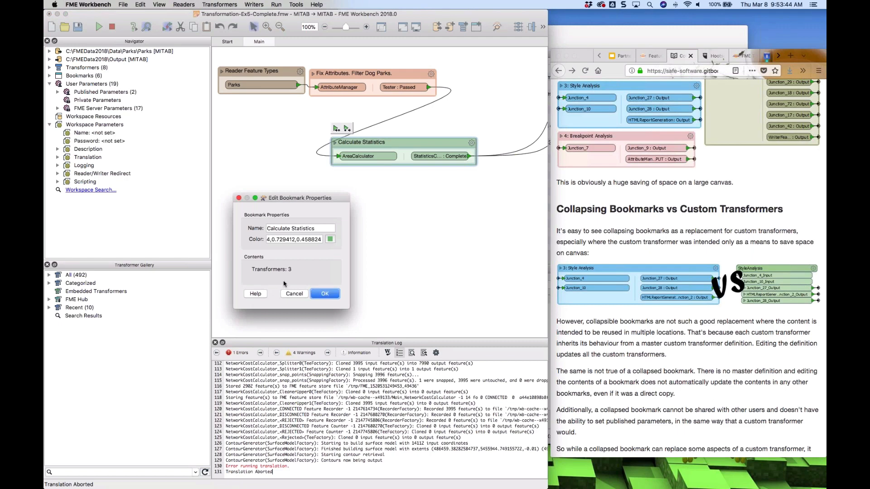
pyautogui.click(324, 294)
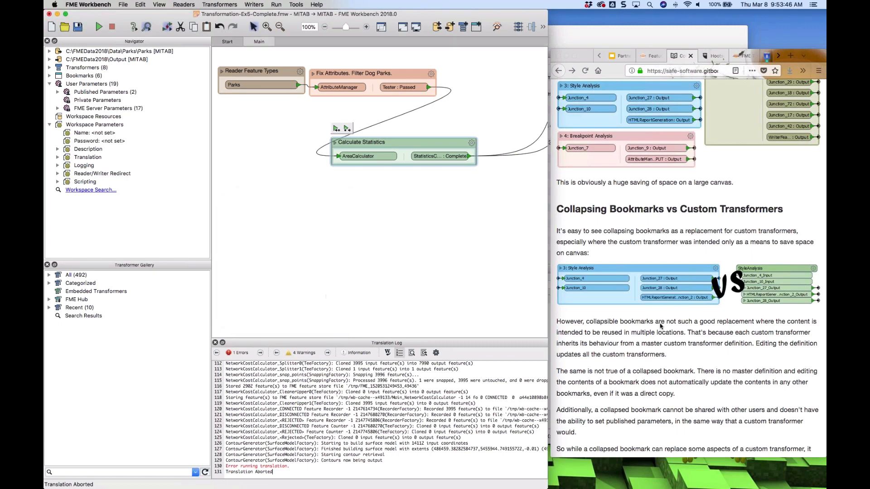
pyautogui.scroll(-3, 667, 348)
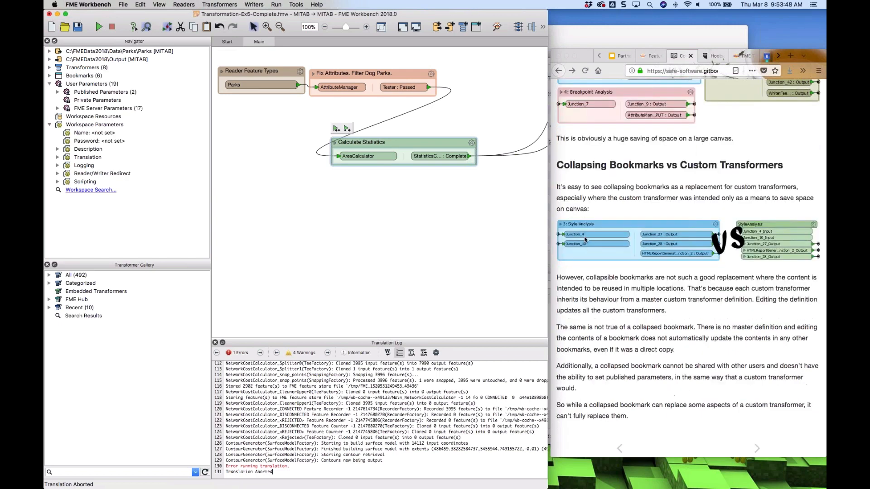
pyautogui.click(756, 449)
pyautogui.click(756, 449)
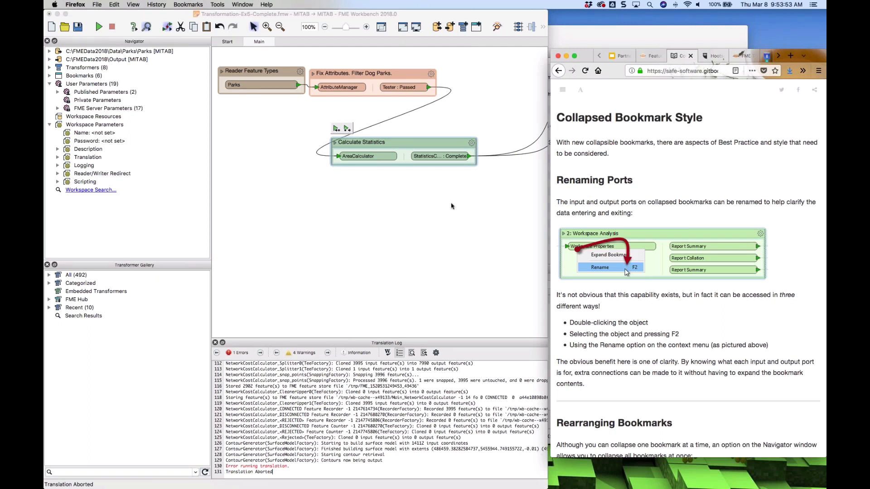
pyautogui.click(471, 144)
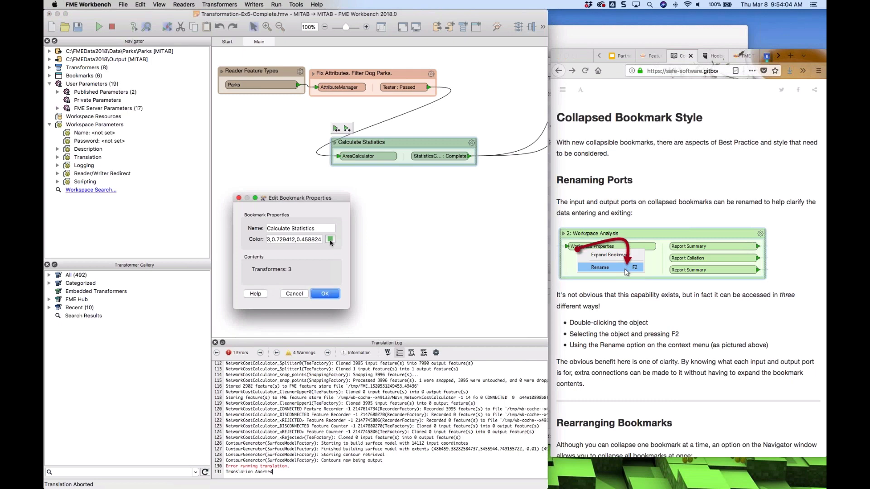
pyautogui.click(335, 295)
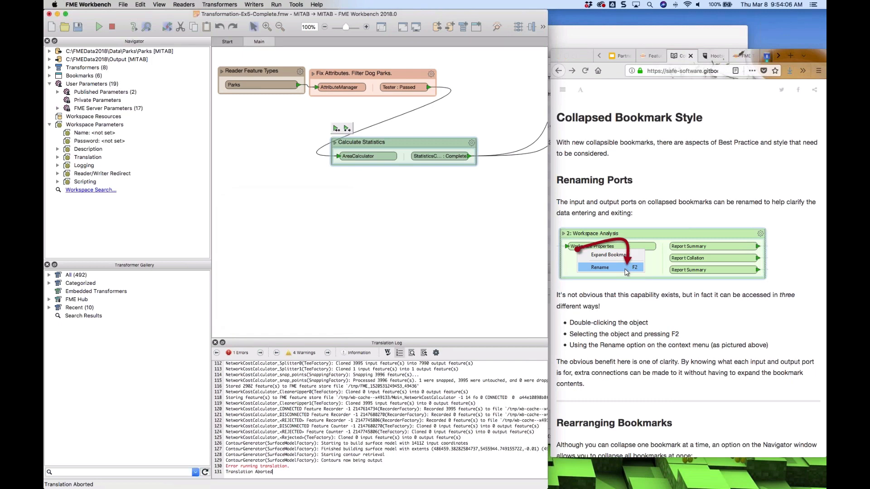
# Attach an annotation to the Calculate Statistics bookmark and place it just below the bookmark
pyautogui.rightClick(420, 141)
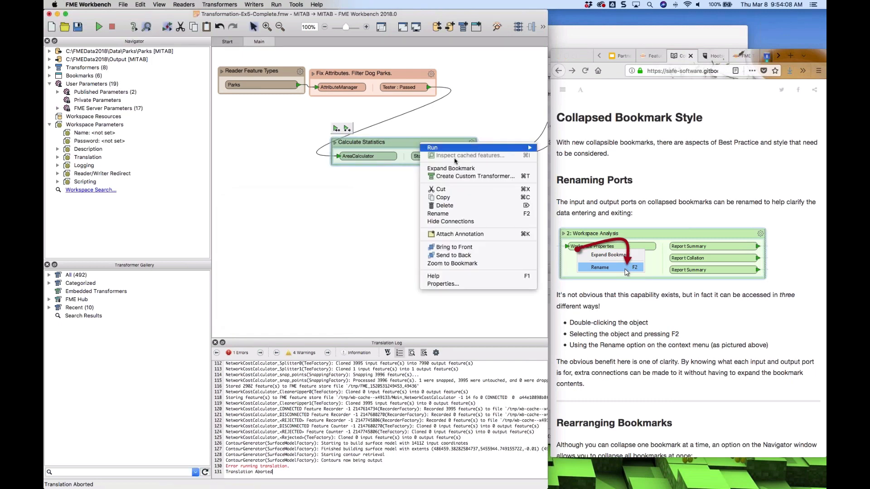
pyautogui.click(458, 233)
pyautogui.click(427, 211)
pyautogui.moveTo(415, 133)
pyautogui.mouseDown()
pyautogui.moveTo(420, 156)
pyautogui.moveTo(403, 178)
pyautogui.mouseUp()
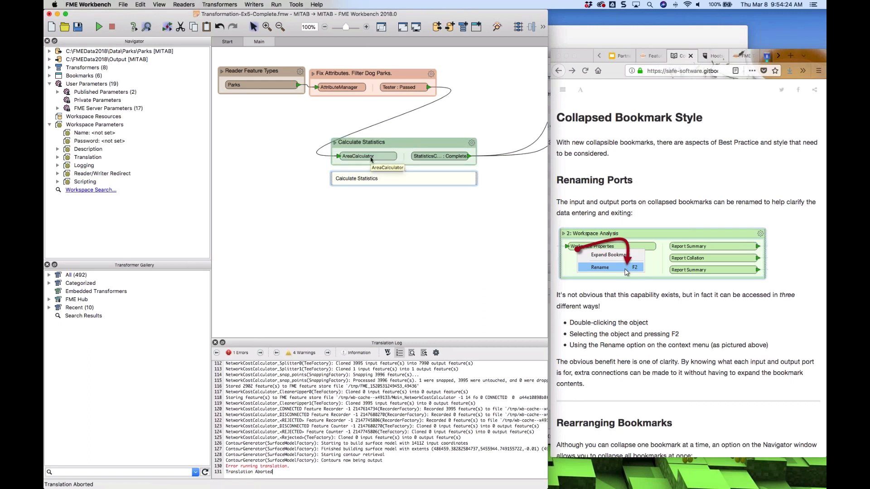
# Rename the collapsed bookmark's AreaCalculator input port to Parks to have area calc
pyautogui.click(335, 143)
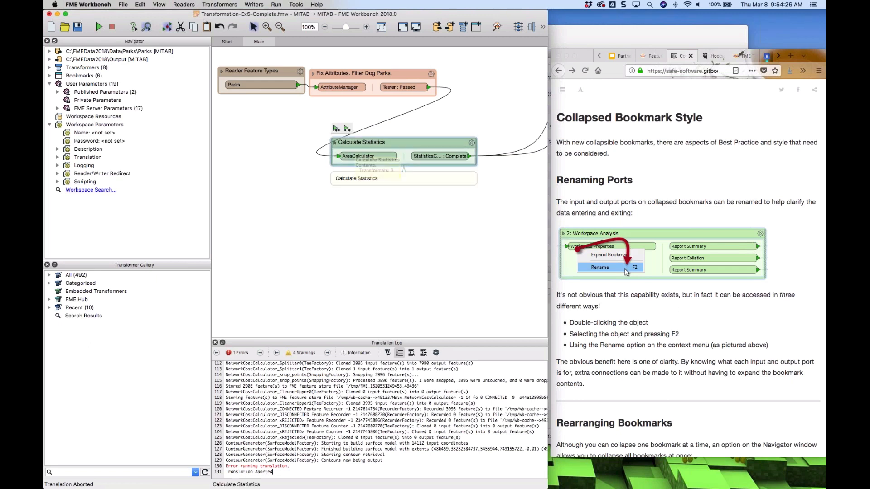
pyautogui.click(336, 143)
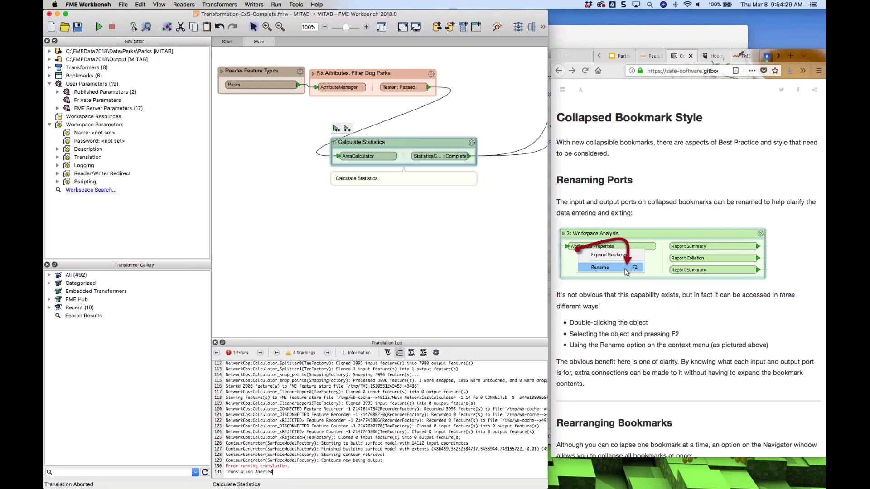
pyautogui.doubleClick(357, 156)
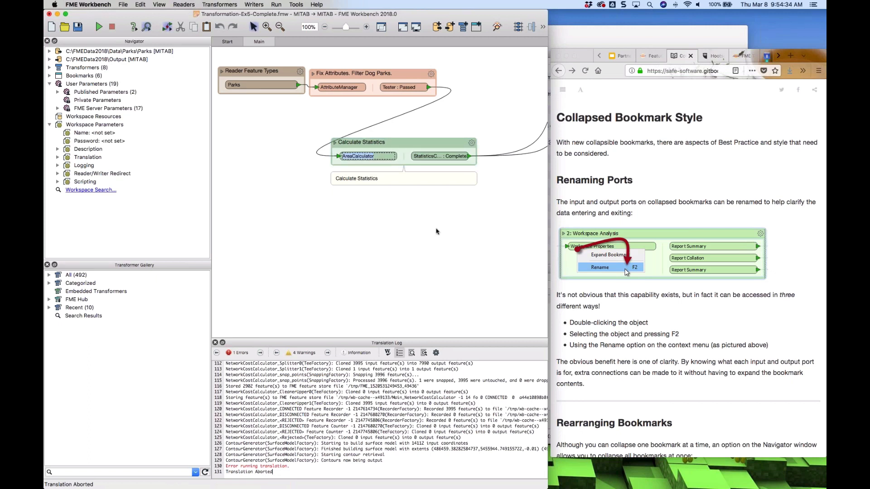
pyautogui.write('Parks to have area calc')
pyautogui.press('Return')
# Rename the collapsed bookmark's StatisticsCalculator output port to Parks with stats
pyautogui.doubleClick(446, 157)
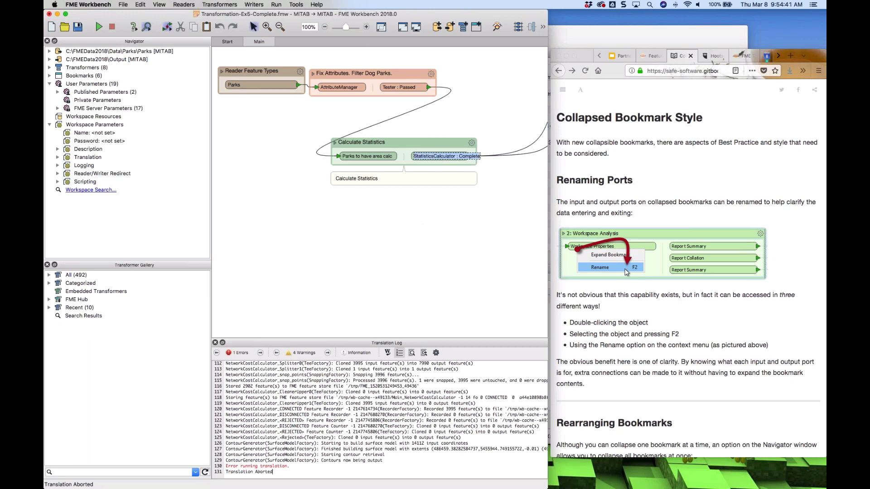
pyautogui.write('Parks with stats')
pyautogui.press('Return')
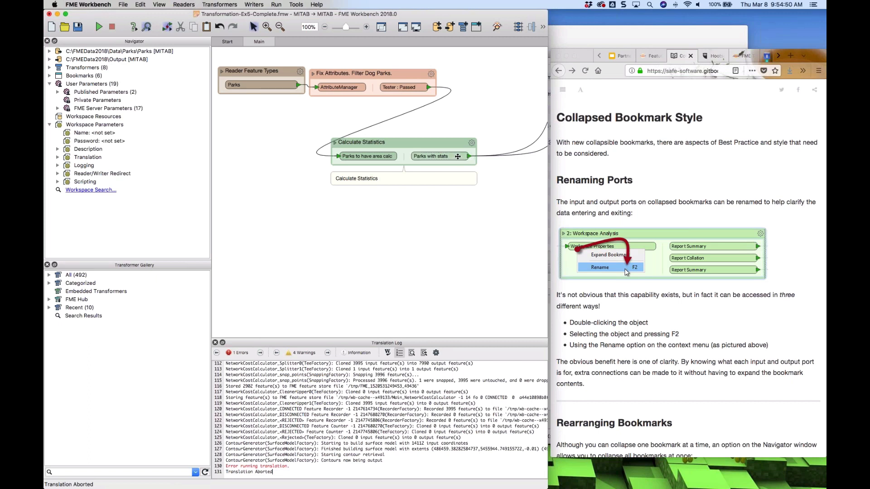
# Expand and collapse the Calculate Statistics bookmark again to inspect the renamed ports
pyautogui.rightClick(367, 159)
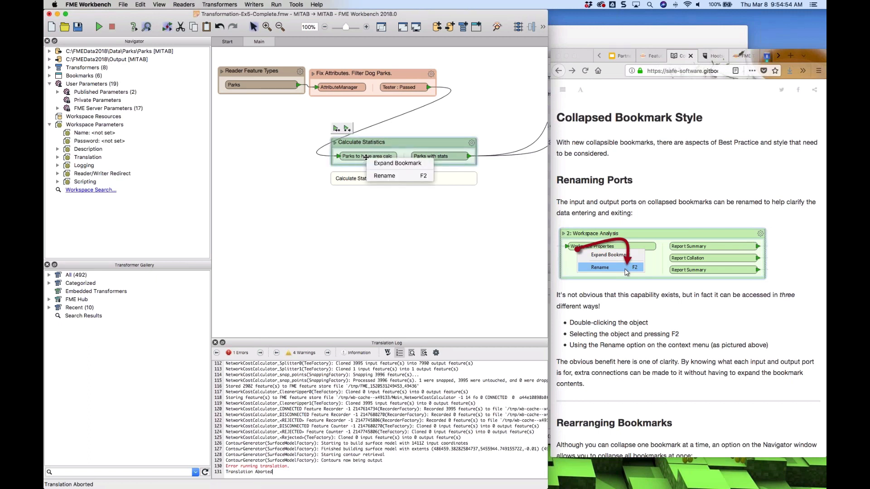
pyautogui.click(355, 158)
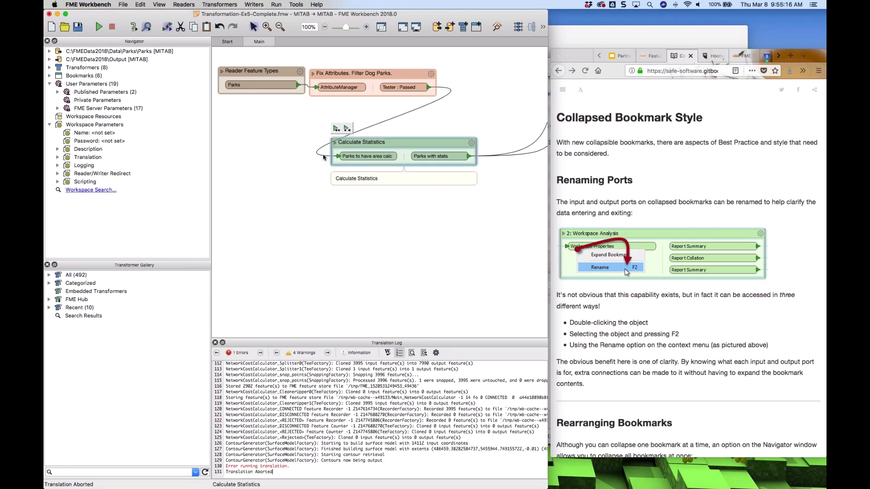
pyautogui.click(335, 143)
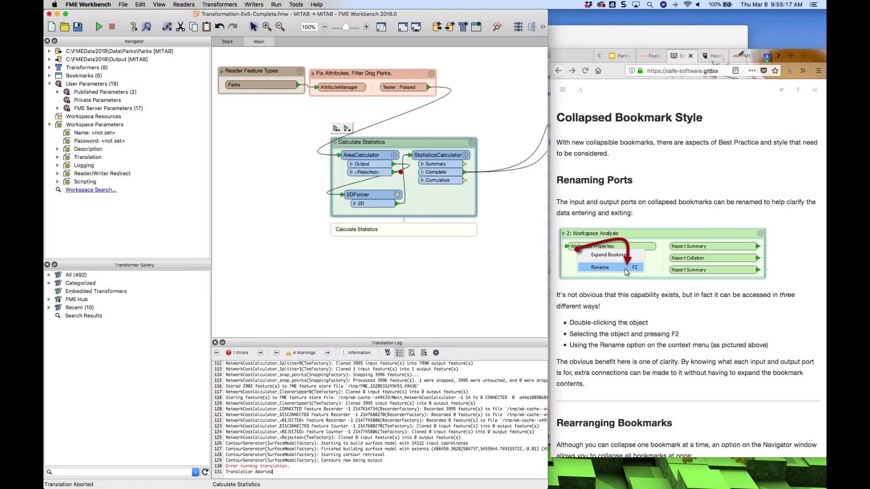
pyautogui.click(335, 143)
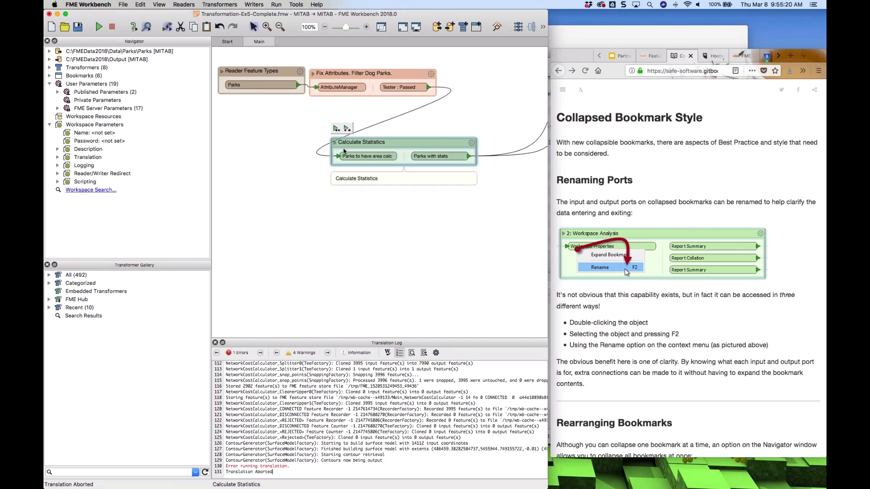
# Collapse all bookmarks in the workspace from the Navigator's Bookmarks entry
pyautogui.scroll(-10, 660, 234)
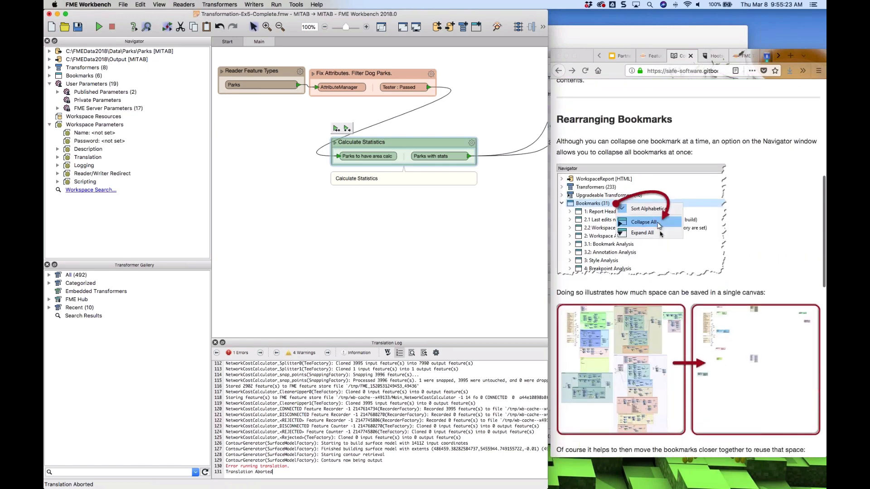
pyautogui.scroll(-3, 660, 234)
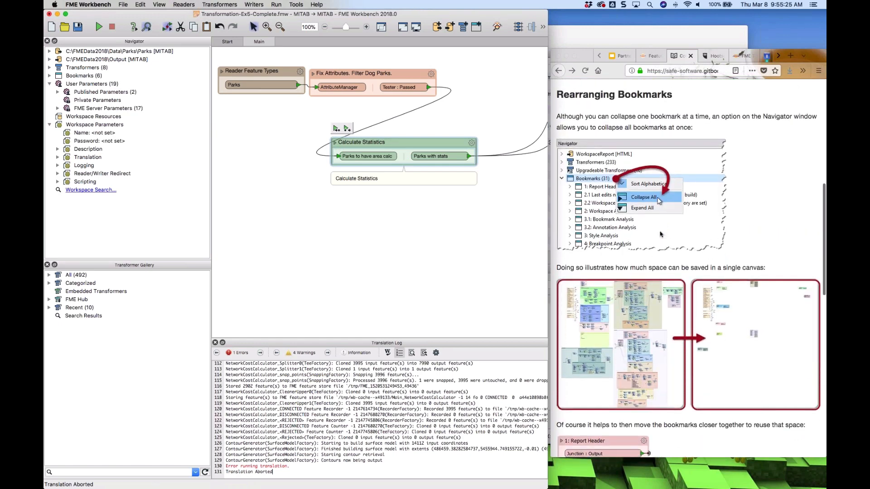
pyautogui.scroll(1, 660, 234)
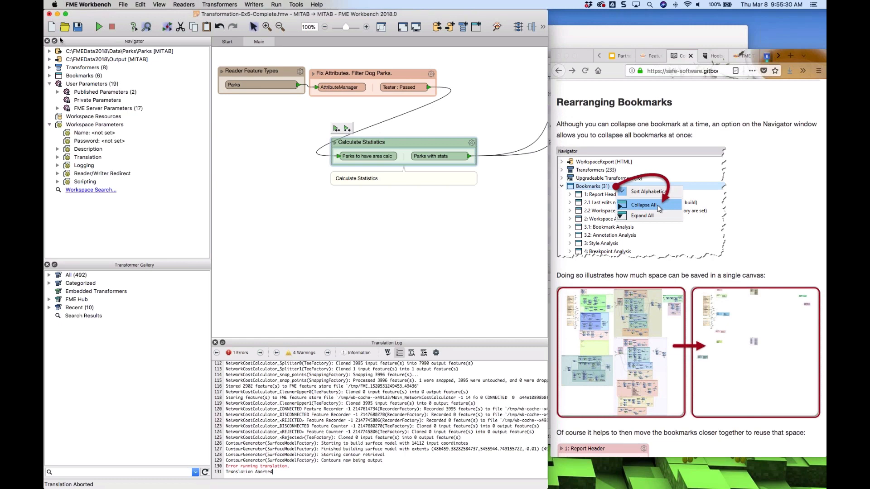
pyautogui.rightClick(83, 76)
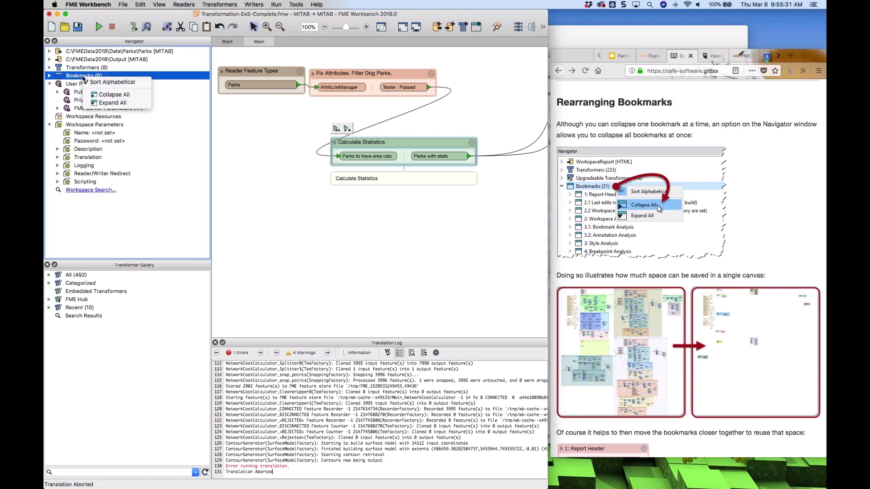
pyautogui.click(128, 96)
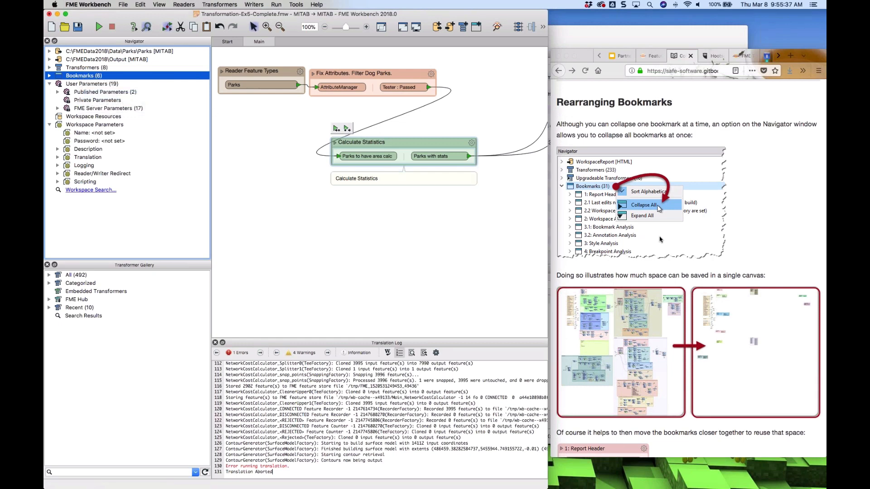
# Move the Fix Attributes and Calculate Statistics bookmarks up so they stack directly under Reader Feature Types
pyautogui.scroll(-10, 660, 240)
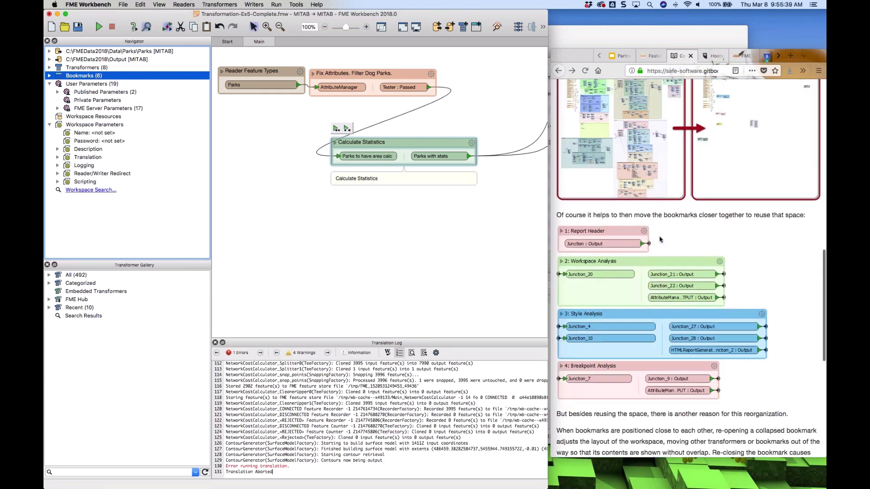
pyautogui.scroll(-5, 660, 240)
pyautogui.click(398, 80)
pyautogui.moveTo(398, 73); pyautogui.dragTo(316, 105)
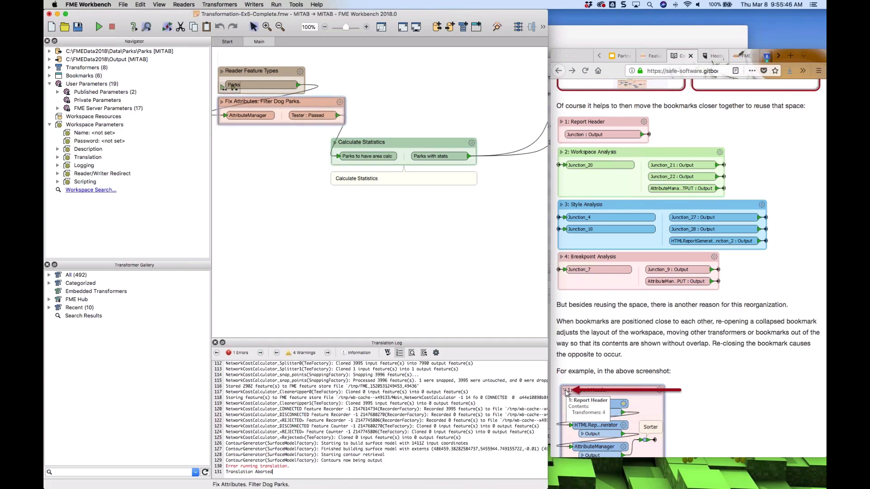
pyautogui.moveTo(404, 140); pyautogui.dragTo(291, 131)
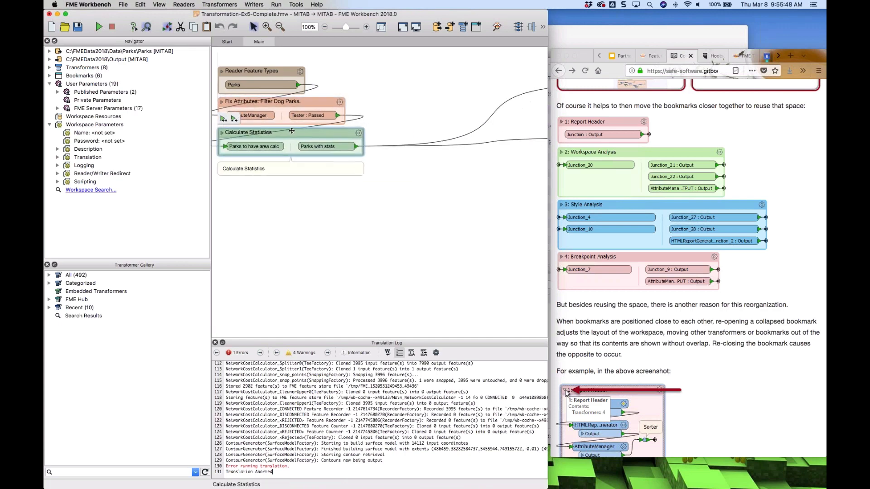
pyautogui.click(287, 168)
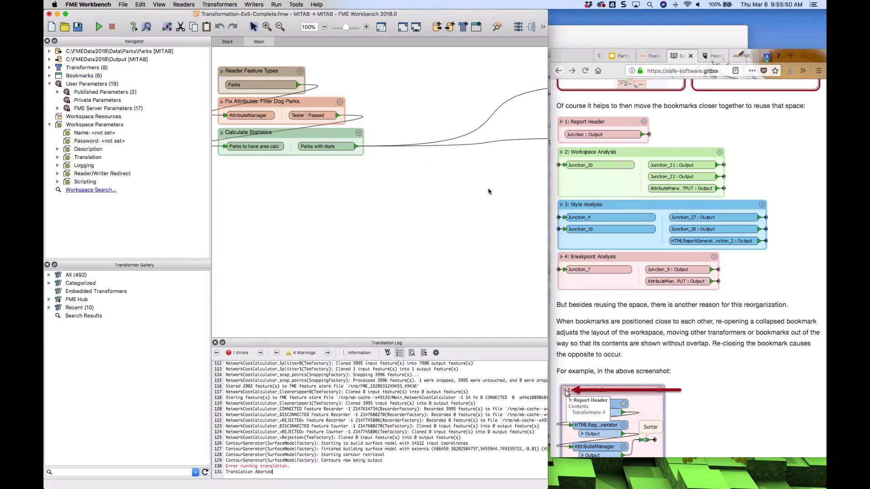
# Move the Create Labels bookmark and both Writer Feature Types bookmarks close beside the other collapsed bookmarks
pyautogui.hscroll(5, 488, 191)
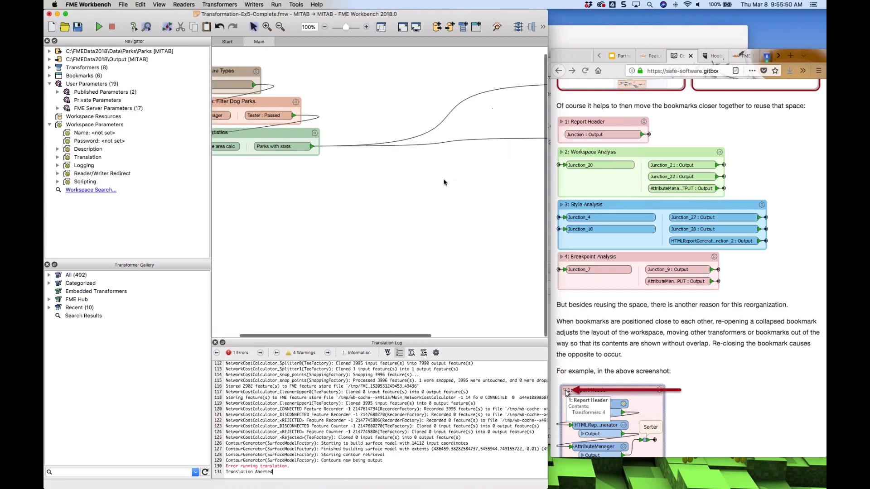
pyautogui.hscroll(15, 435, 163)
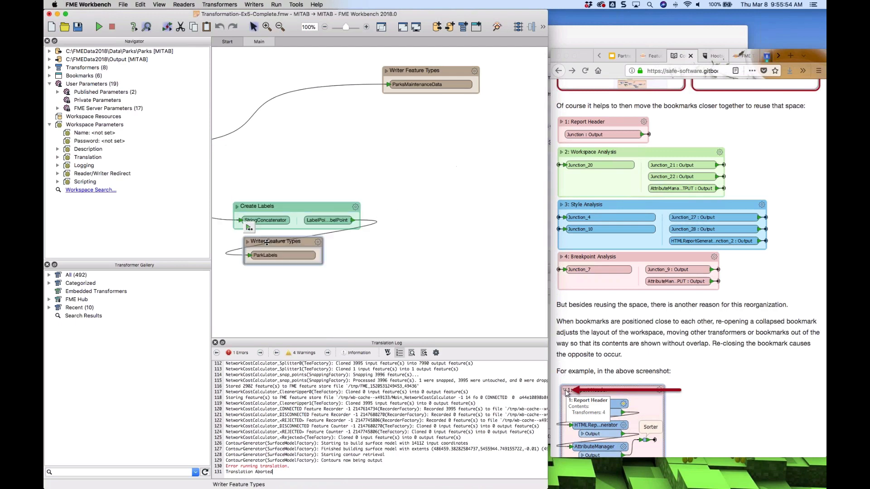
pyautogui.moveTo(249, 232)
pyautogui.mouseDown()
pyautogui.moveTo(237, 233)
pyautogui.moveTo(243, 234)
pyautogui.mouseUp()
pyautogui.moveTo(427, 75); pyautogui.dragTo(195, 189)
pyautogui.hscroll(-15, 241, 140)
pyautogui.moveTo(451, 167); pyautogui.dragTo(396, 117)
pyautogui.moveTo(499, 203); pyautogui.dragTo(396, 148)
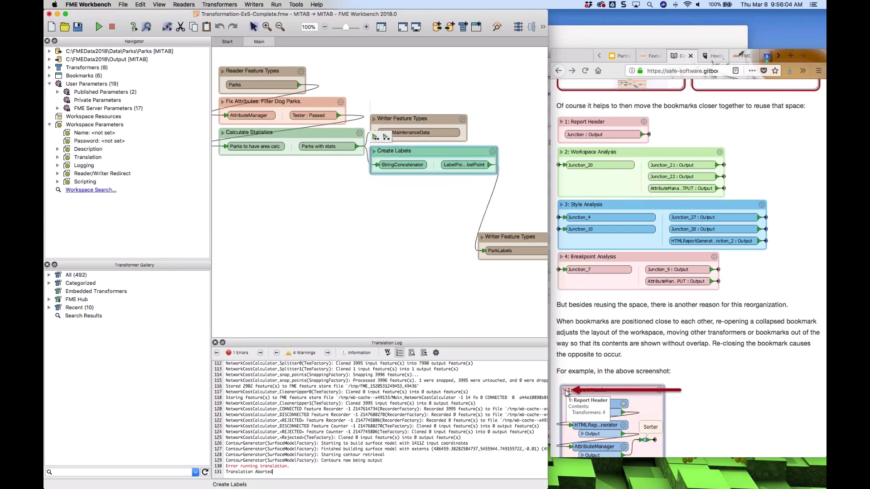
pyautogui.moveTo(507, 236); pyautogui.dragTo(398, 182)
pyautogui.click(362, 233)
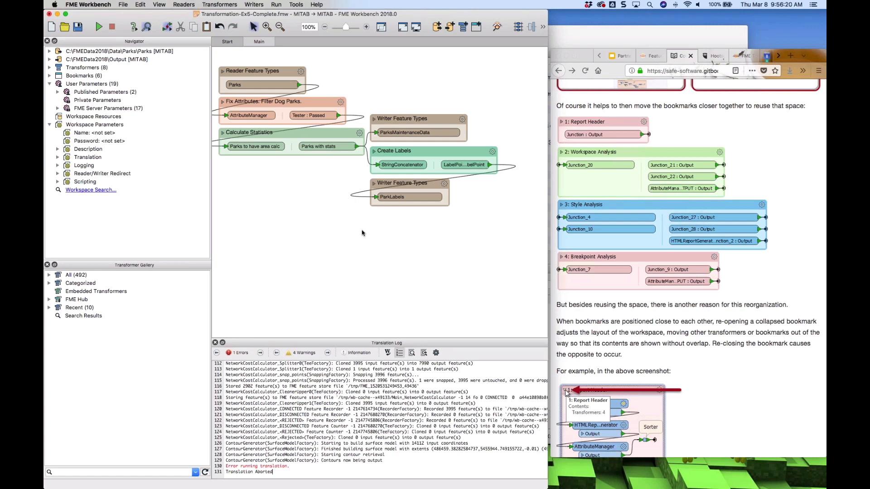
# Expand and collapse Calculate Statistics, then align the ParksMaintenanceData writer bookmark level with it
pyautogui.click(223, 134)
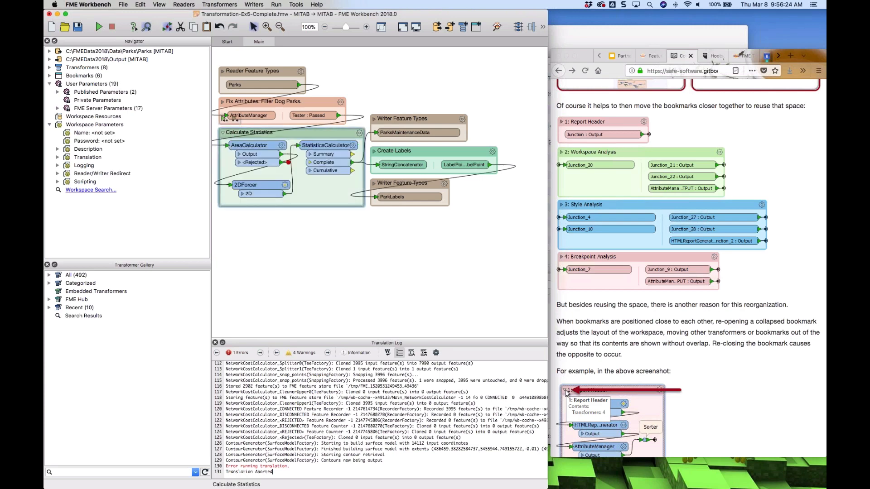
pyautogui.click(223, 132)
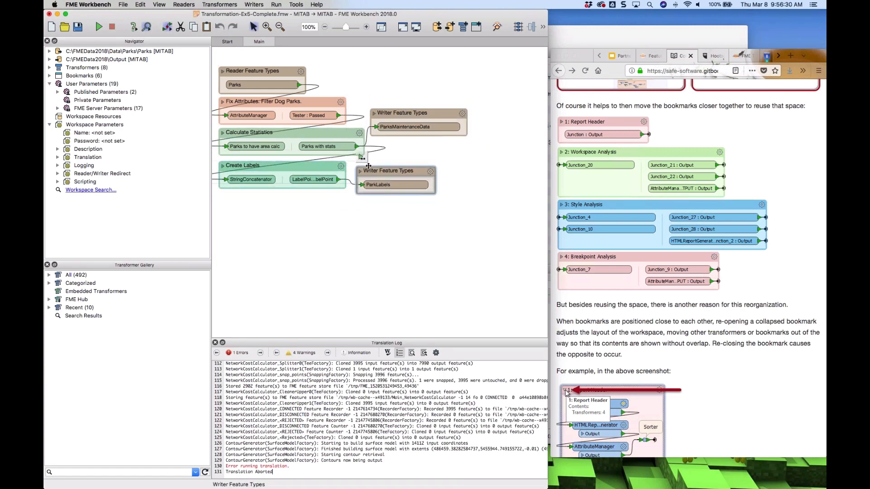
pyautogui.moveTo(397, 119); pyautogui.dragTo(397, 137)
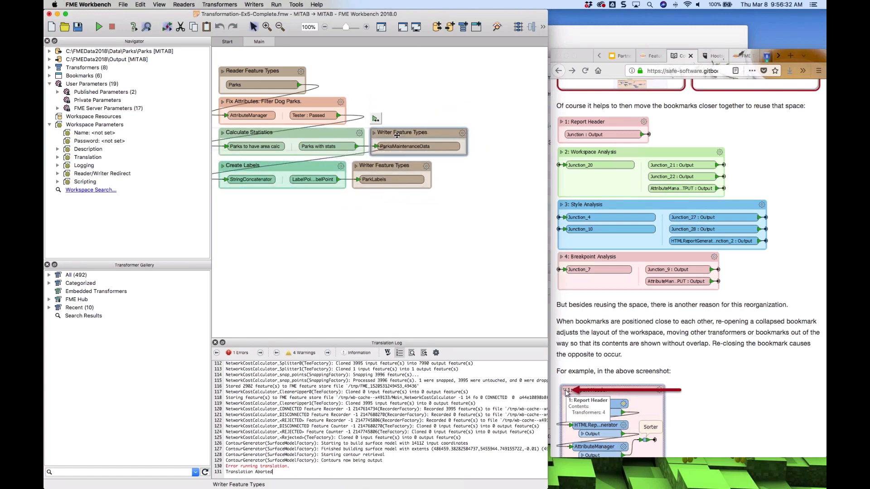
# Expand and collapse the Calculate Statistics, Fix Attributes and Reader Feature Types bookmarks to observe how neighbouring bookmarks shift
pyautogui.click(223, 133)
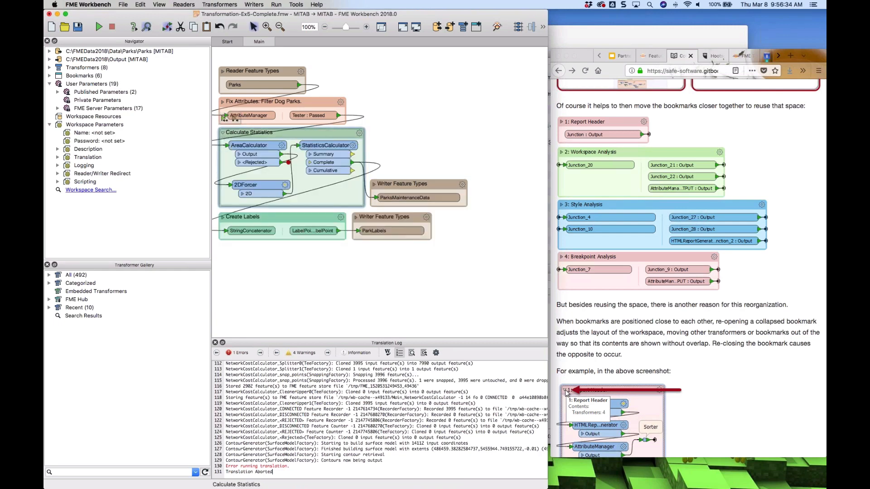
pyautogui.click(222, 132)
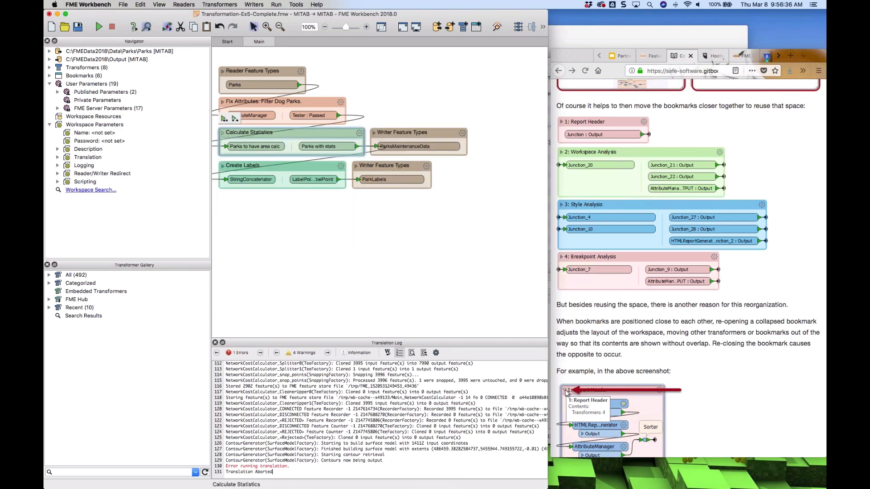
pyautogui.click(223, 132)
pyautogui.click(223, 133)
pyautogui.click(222, 102)
pyautogui.click(223, 101)
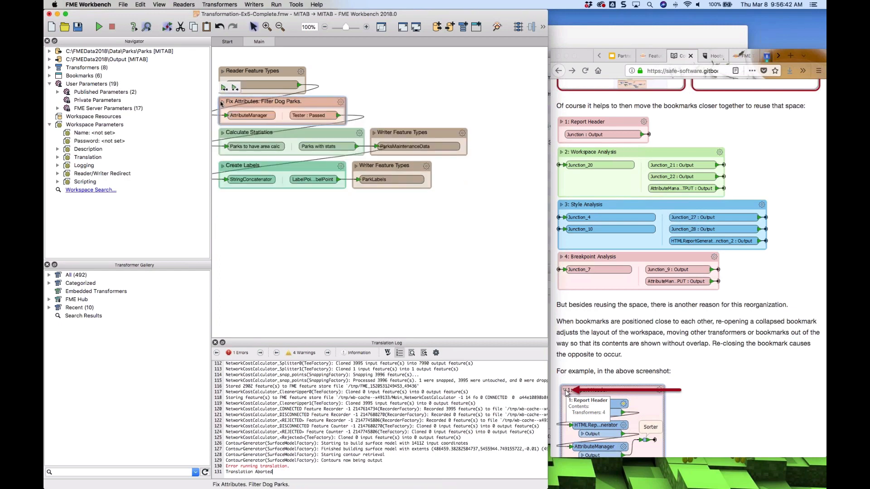
pyautogui.click(222, 71)
pyautogui.click(222, 71)
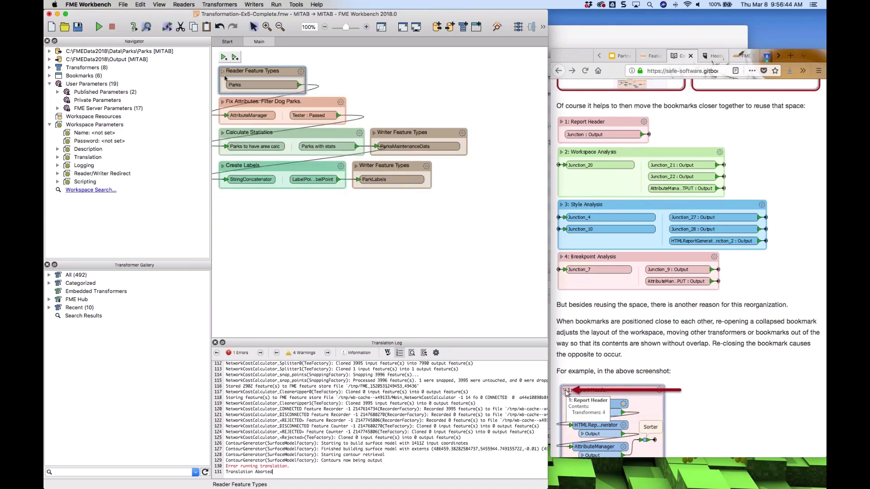
pyautogui.click(222, 132)
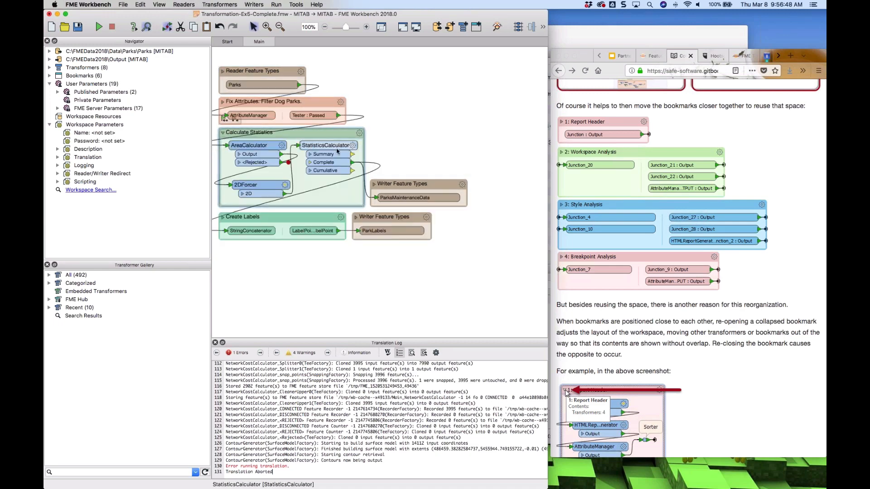
pyautogui.click(222, 132)
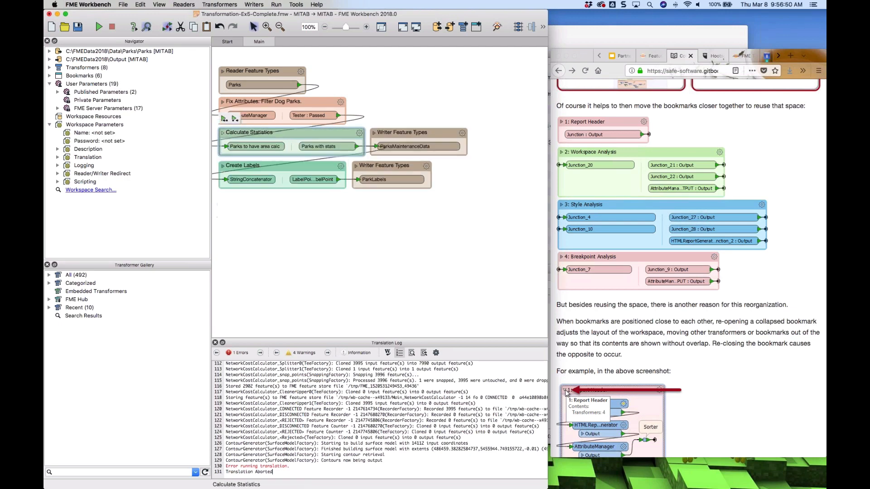
pyautogui.click(365, 236)
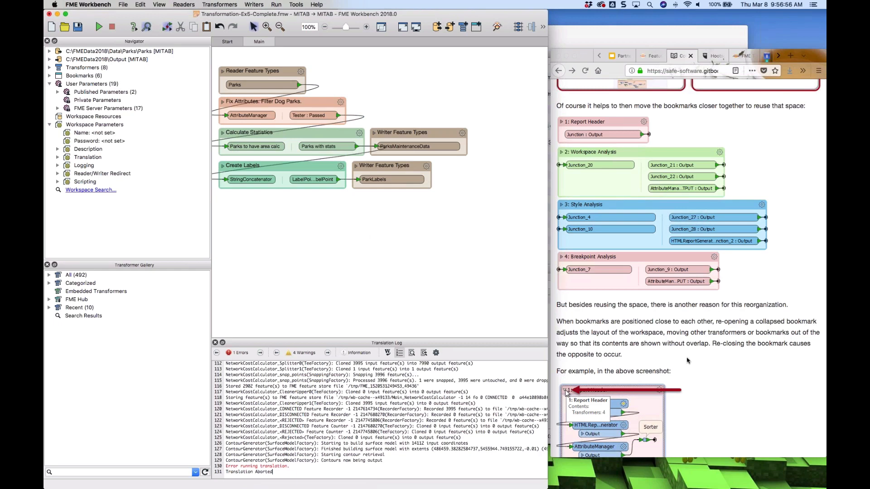
pyautogui.scroll(-5, 687, 360)
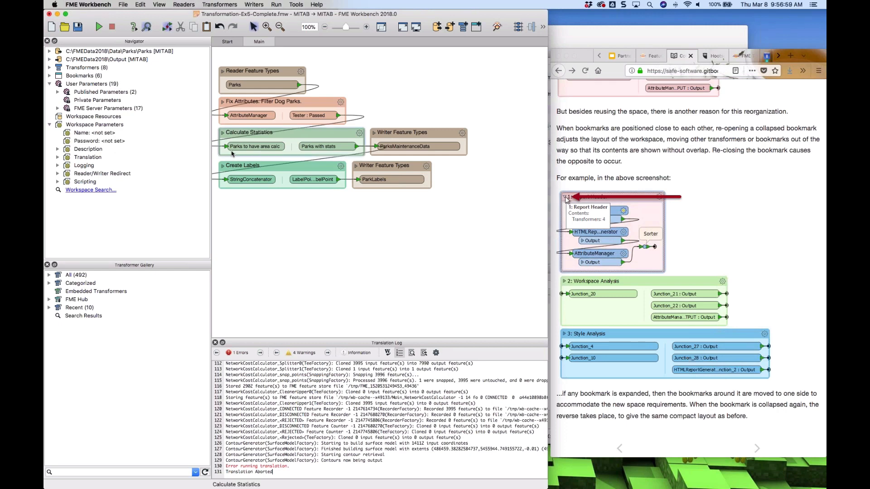
# Try dragging the Create Labels bookmark to a new position while toggling the Calculate Statistics bookmark open and closed
pyautogui.click(222, 133)
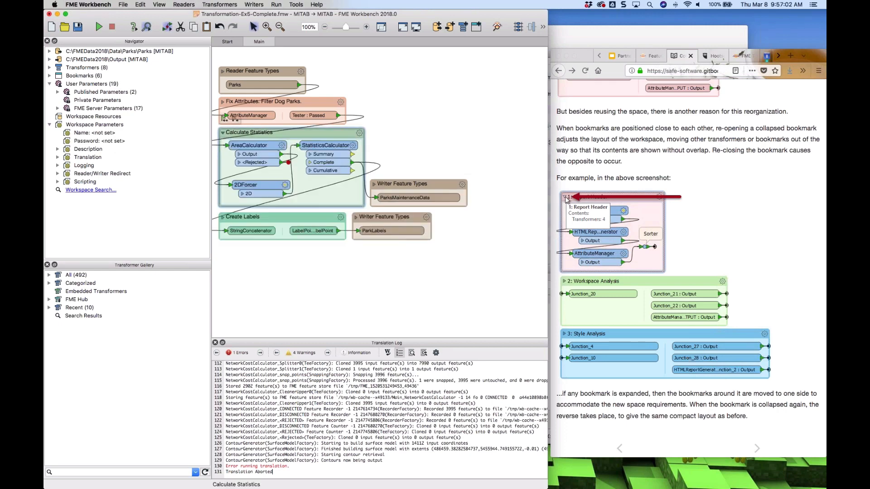
pyautogui.click(223, 133)
pyautogui.click(222, 133)
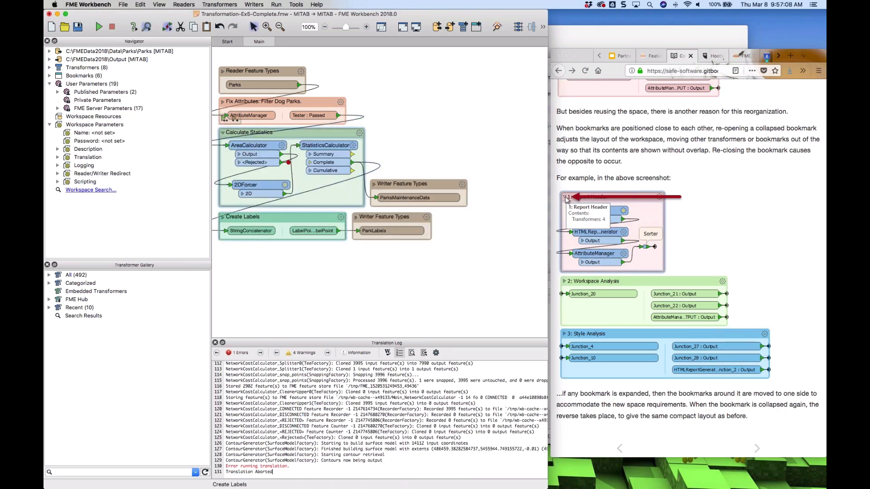
pyautogui.moveTo(284, 219); pyautogui.dragTo(283, 223)
pyautogui.click(223, 133)
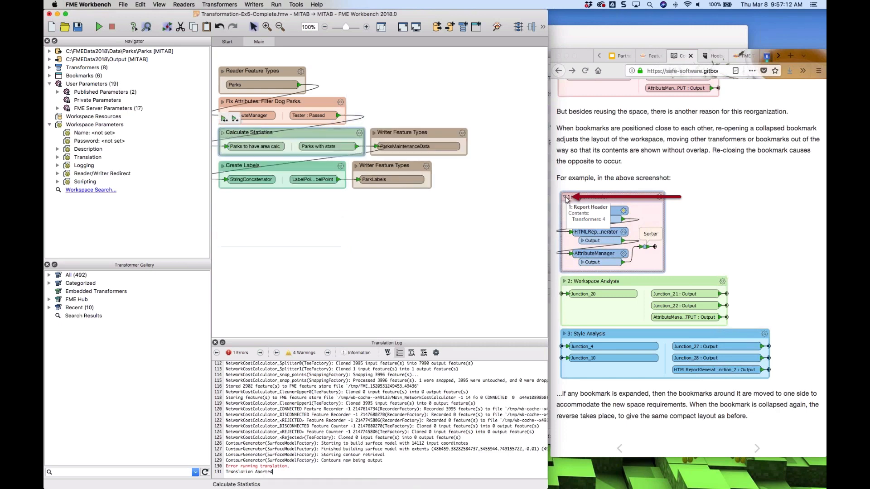
pyautogui.click(223, 134)
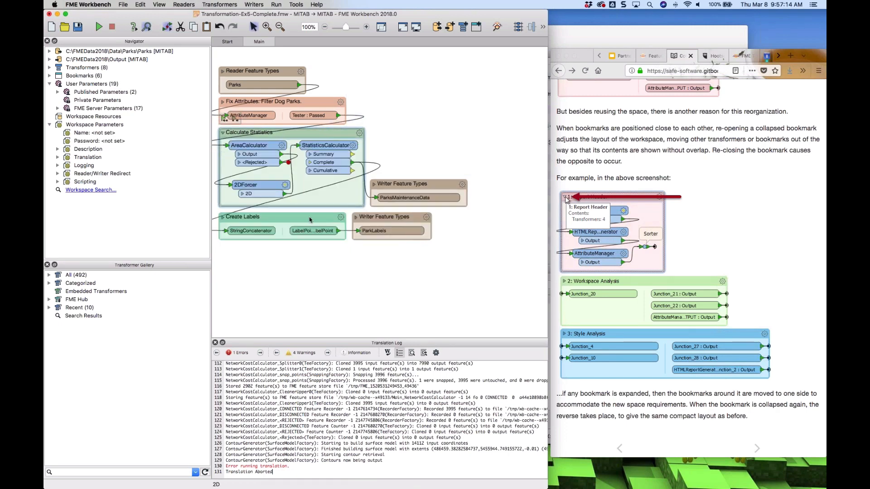
pyautogui.moveTo(292, 217); pyautogui.dragTo(293, 255)
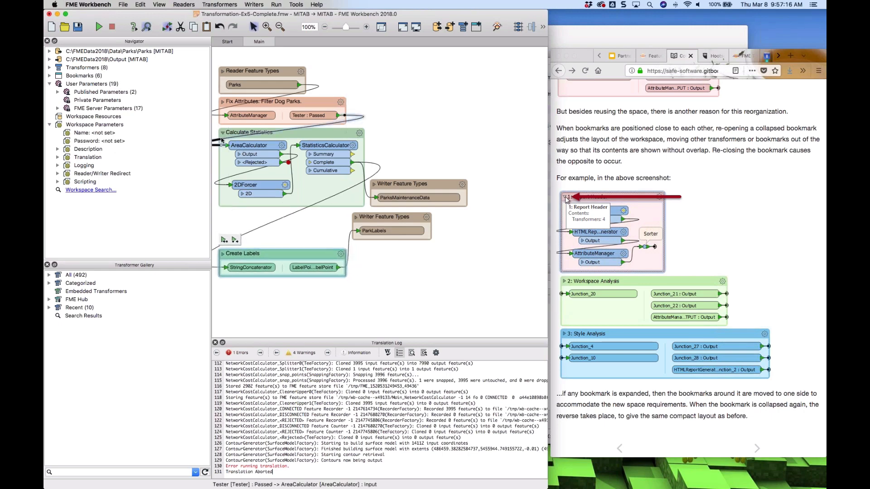
pyautogui.click(222, 133)
pyautogui.click(222, 133)
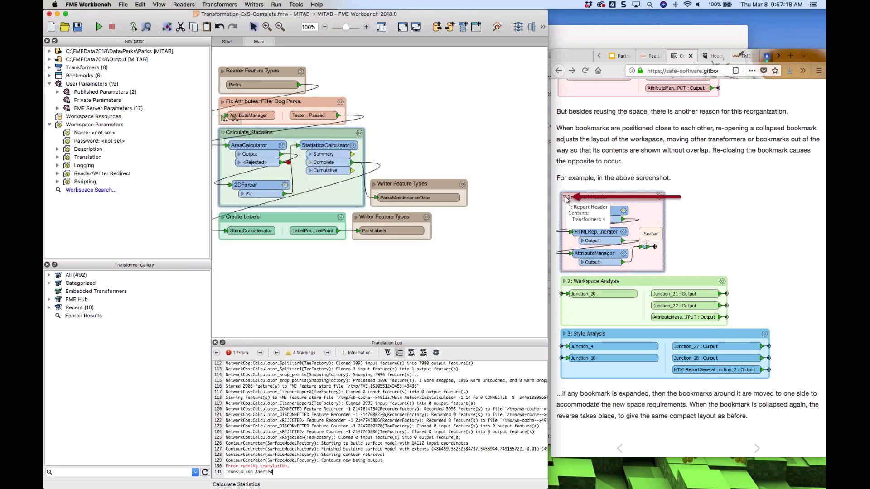
pyautogui.moveTo(294, 217); pyautogui.dragTo(511, 273)
pyautogui.click(223, 133)
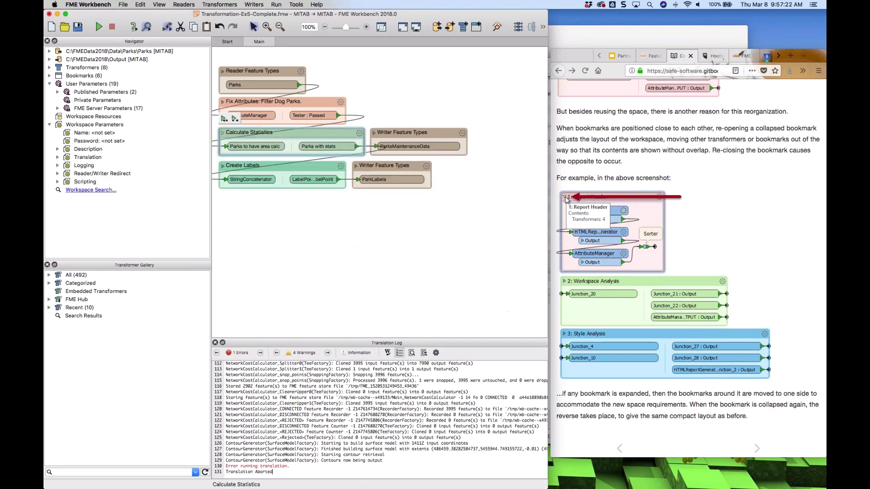
pyautogui.click(222, 133)
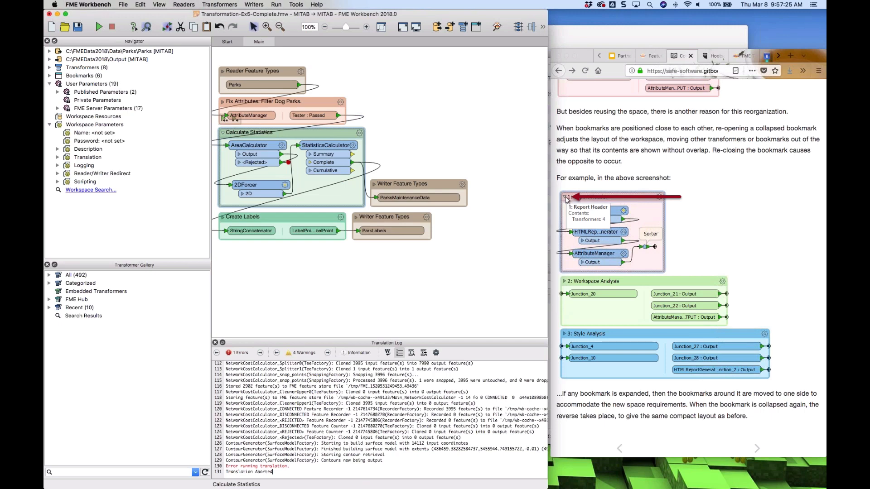
# Expand the Create Labels, Fix Attributes and Calculate Statistics bookmarks, toggling them to compare the resulting layouts
pyautogui.click(223, 219)
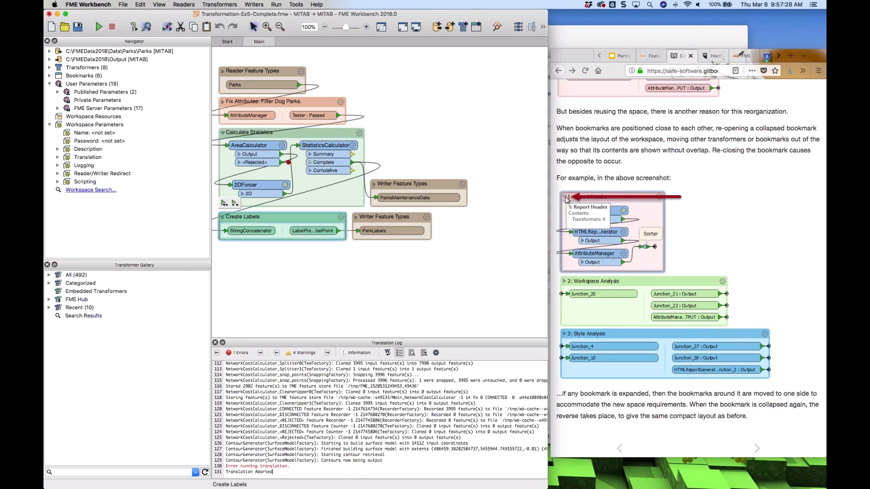
pyautogui.click(223, 218)
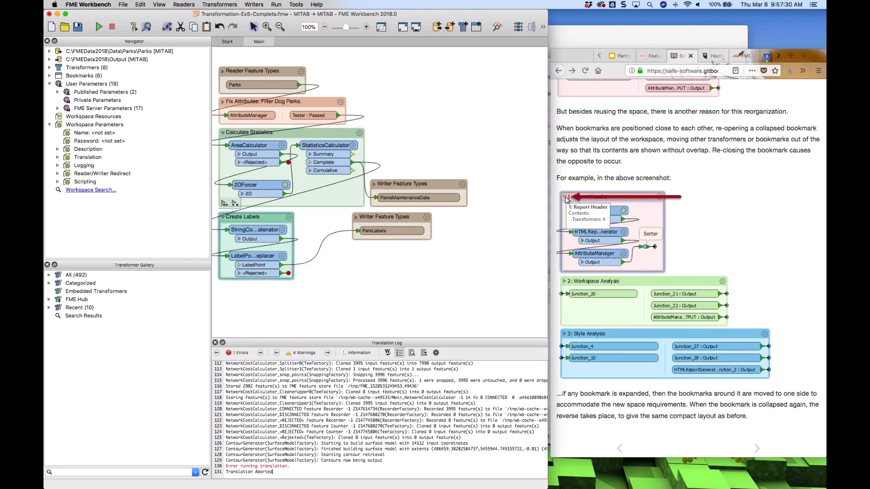
pyautogui.click(223, 102)
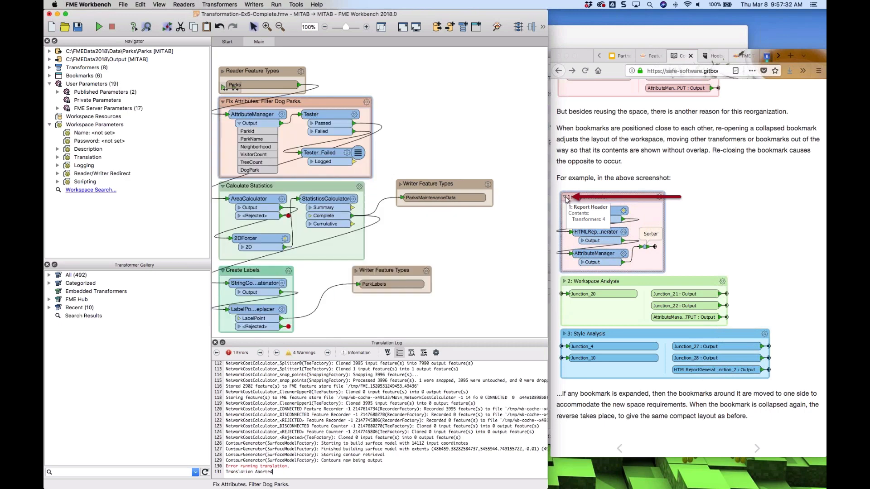
pyautogui.click(223, 102)
pyautogui.click(222, 133)
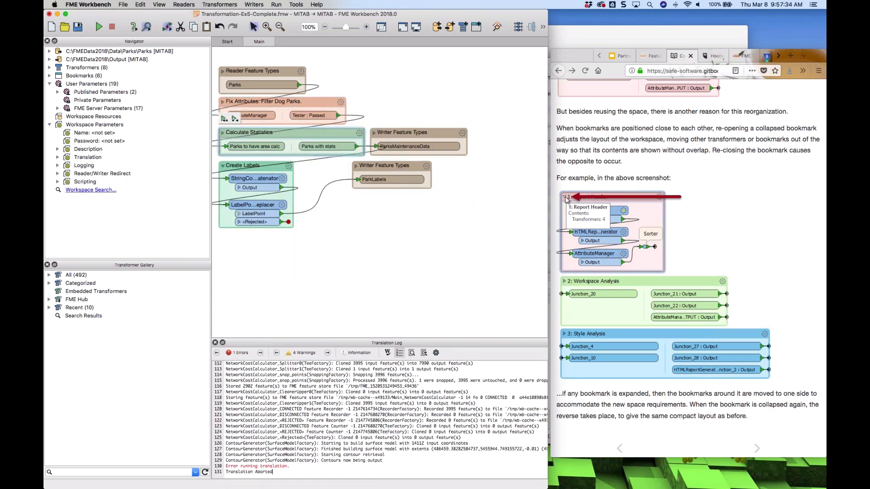
pyautogui.click(223, 166)
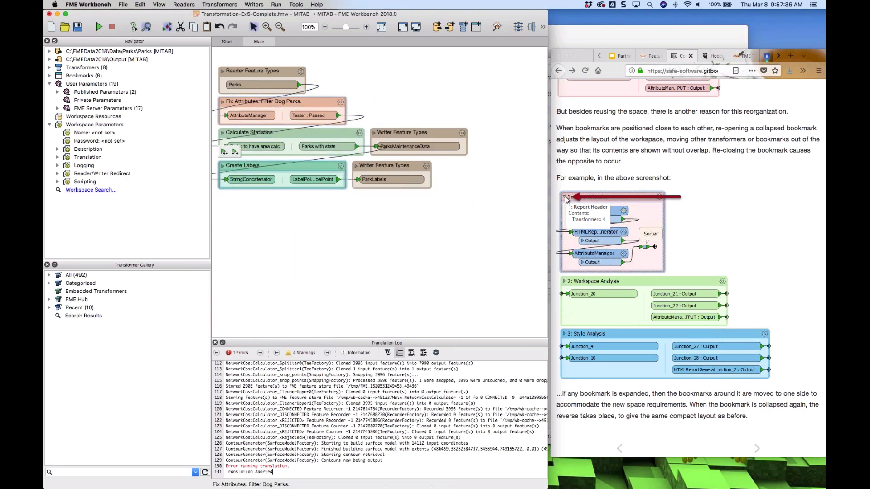
pyautogui.click(223, 102)
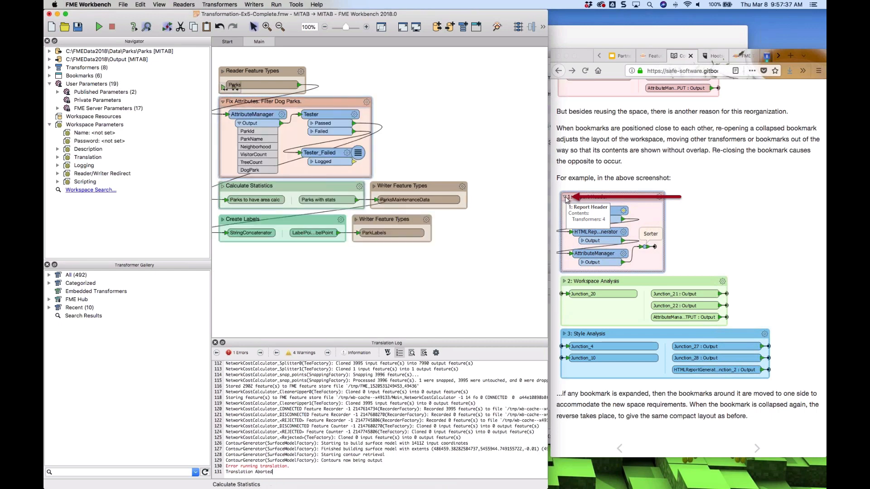
pyautogui.click(223, 219)
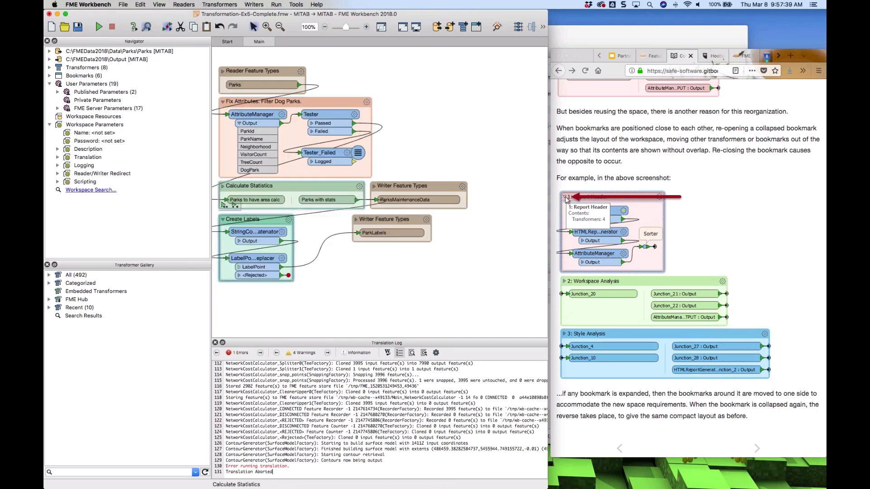
pyautogui.click(223, 185)
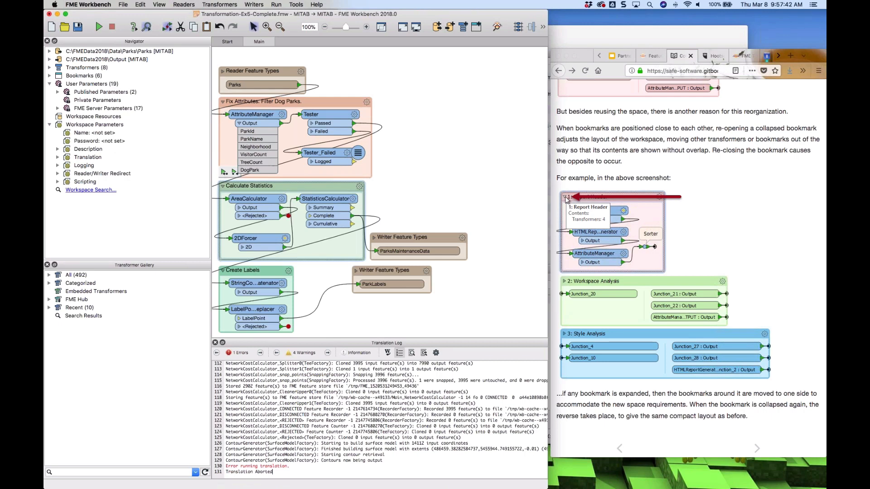
# Collapse Fix Attributes and Calculate Statistics, then move Reader Feature Types and Fix Attributes down to sit directly above Calculate Statistics
pyautogui.click(222, 102)
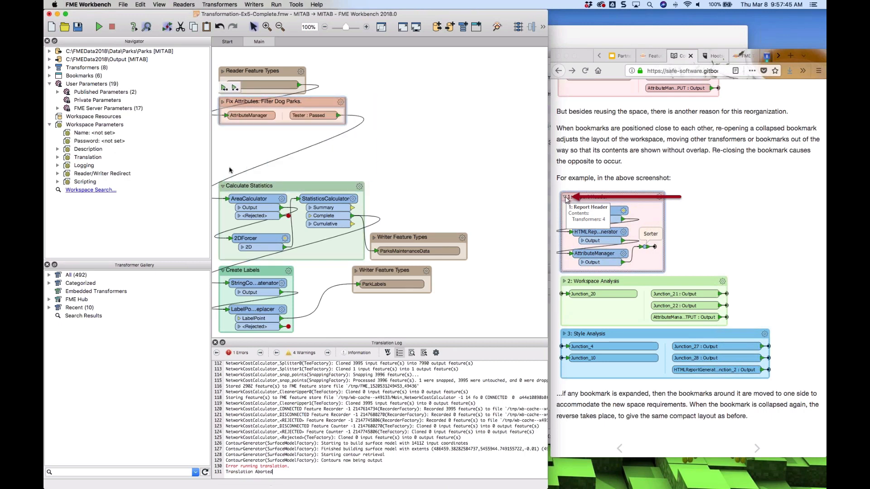
pyautogui.click(222, 186)
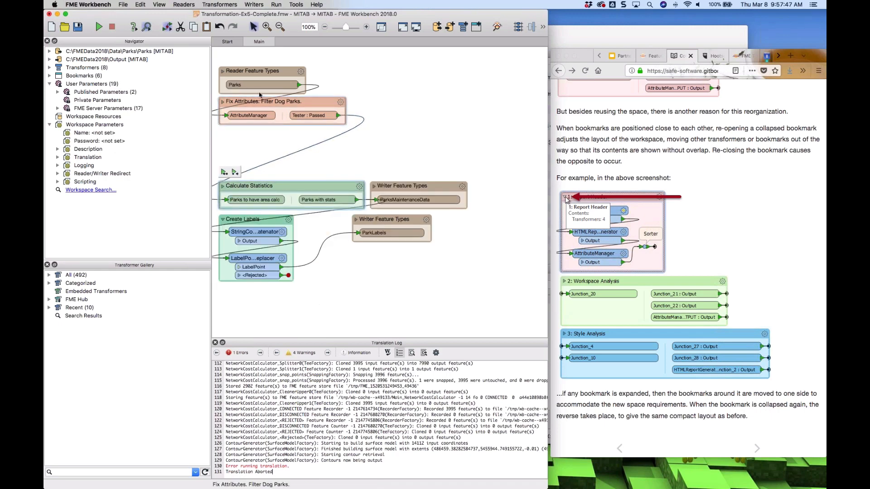
pyautogui.moveTo(266, 85); pyautogui.dragTo(289, 127)
pyautogui.moveTo(284, 101); pyautogui.dragTo(316, 154)
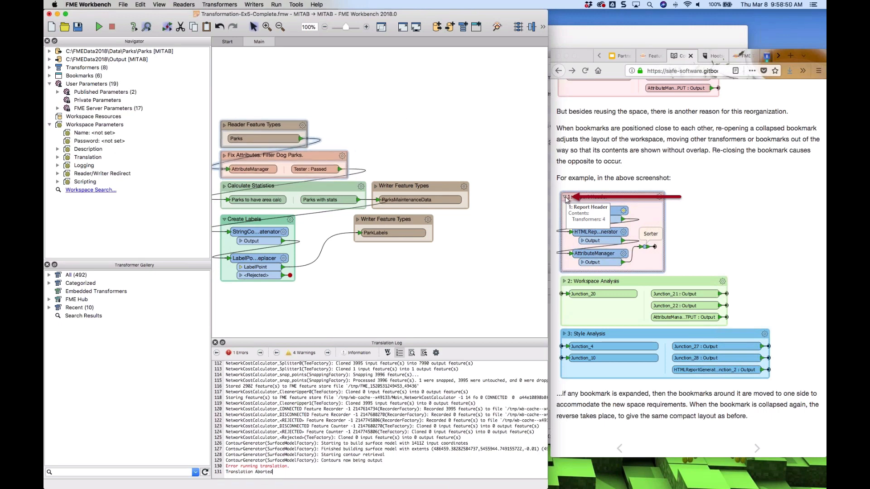
# Open the next training page on collapsed bookmarks and caches and read the Running a Bookmark section
pyautogui.click(756, 450)
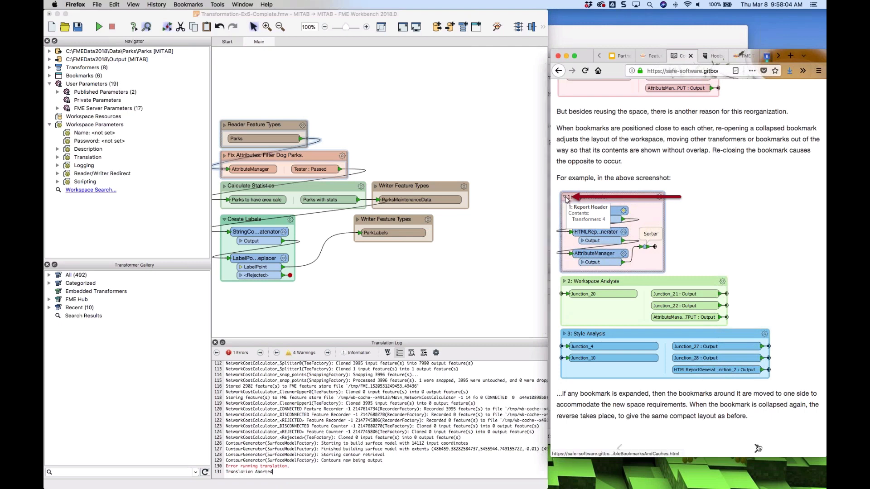
pyautogui.click(756, 449)
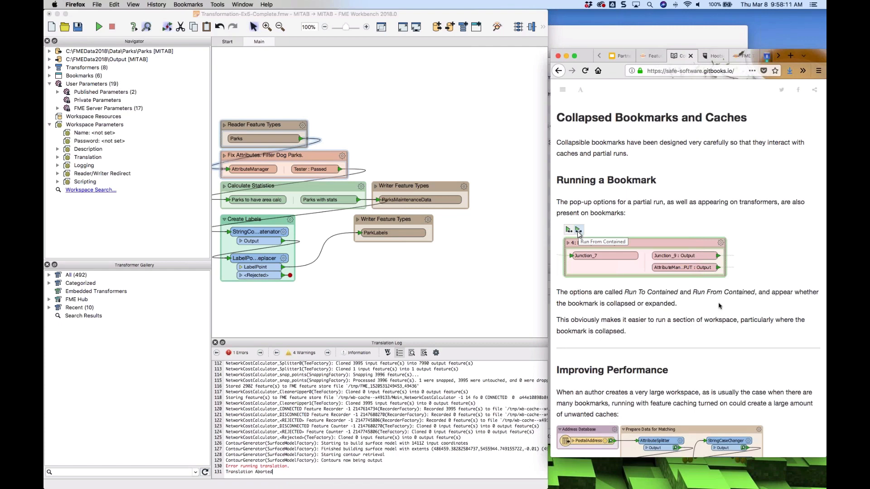
pyautogui.scroll(-1, 719, 307)
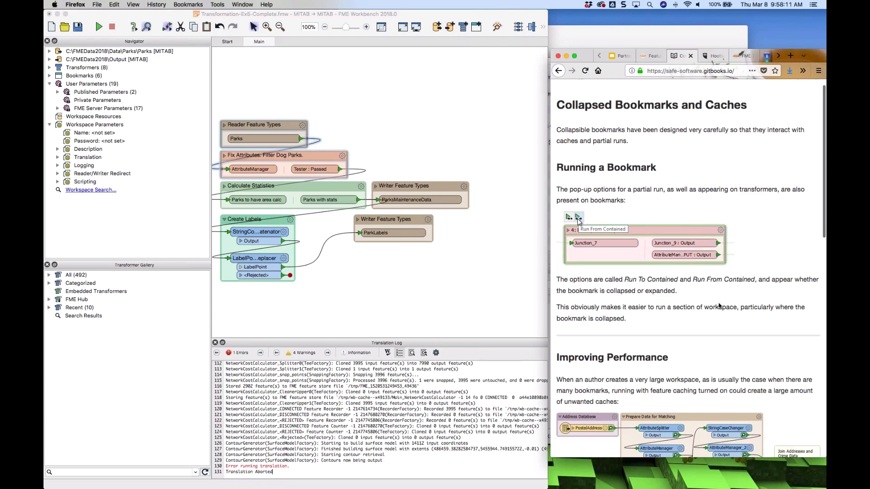
pyautogui.scroll(-5, 719, 307)
pyautogui.scroll(4, 719, 306)
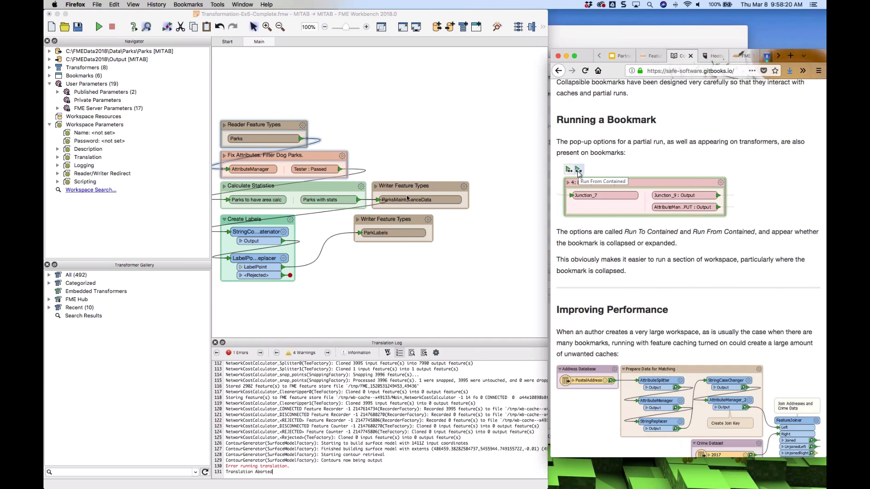
# Run the workspace up to the Calculate Statistics bookmark, choosing Parks.tab in the Parks data folder as the source MapInfo TAB file
pyautogui.click(311, 188)
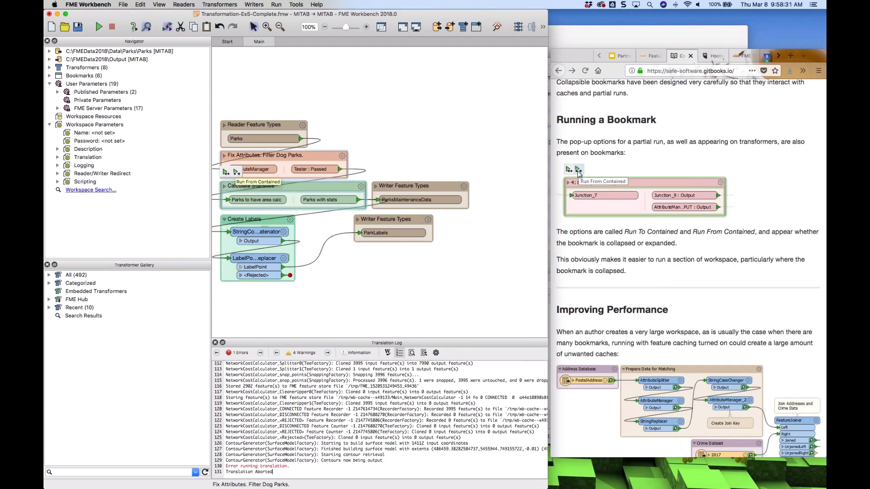
pyautogui.moveTo(377, 172)
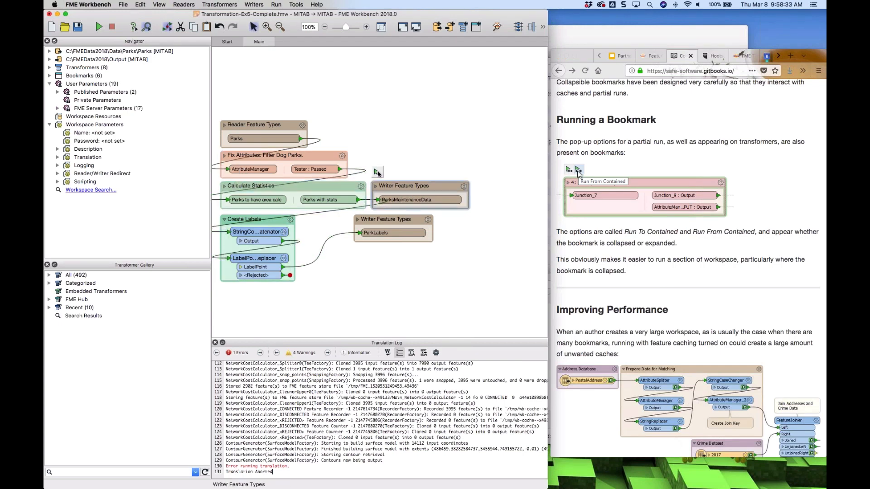
pyautogui.click(378, 173)
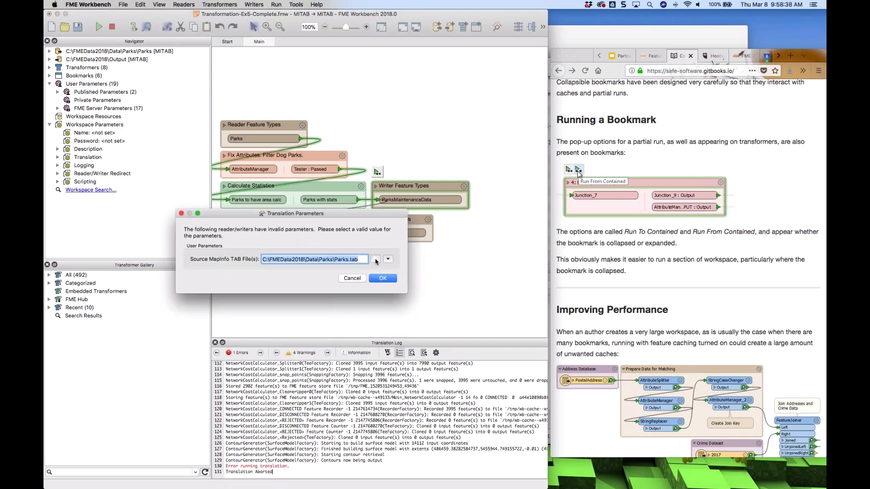
pyautogui.click(375, 259)
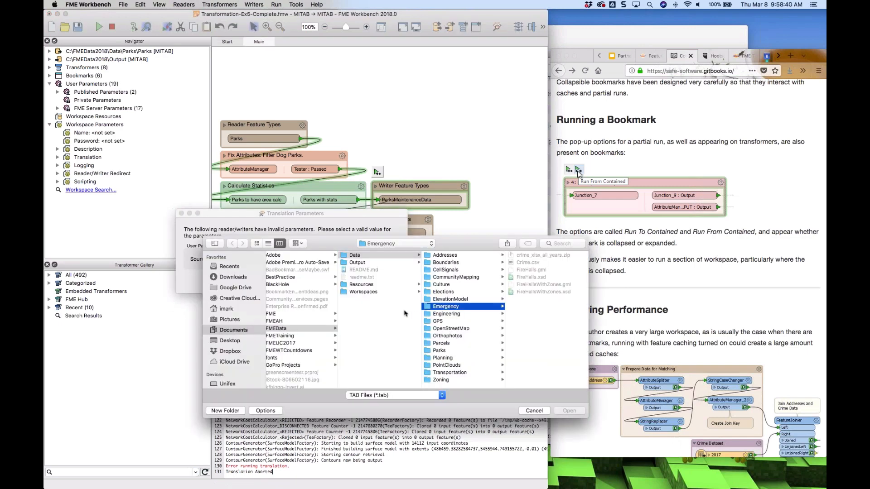
pyautogui.click(438, 353)
pyautogui.click(524, 286)
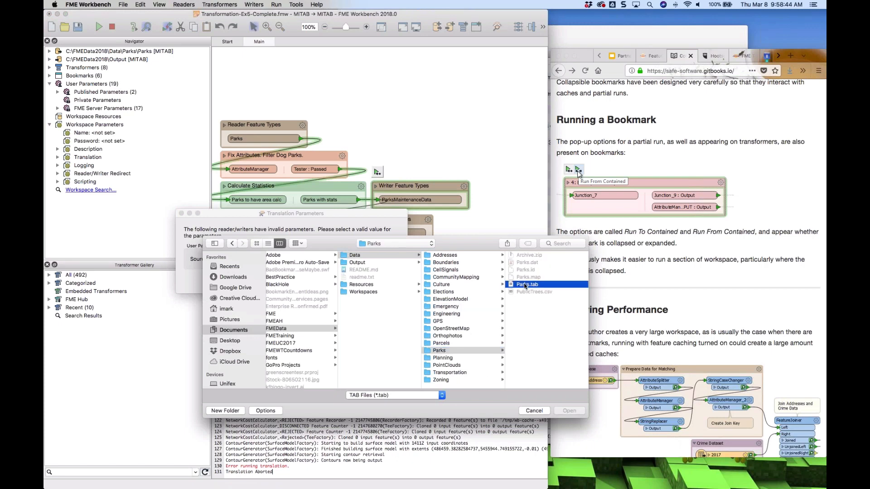
pyautogui.doubleClick(524, 286)
pyautogui.click(385, 278)
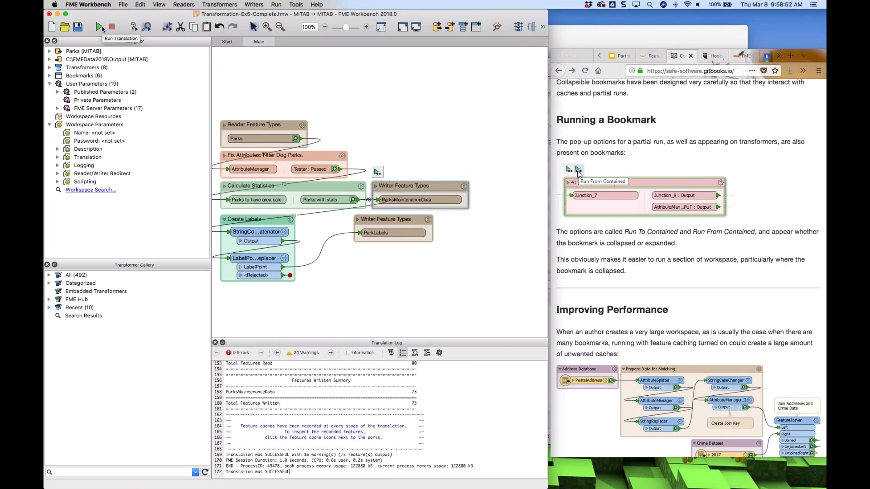
# Run the full translation and expand the Calculate Statistics and Fix Attributes bookmarks
pyautogui.click(101, 28)
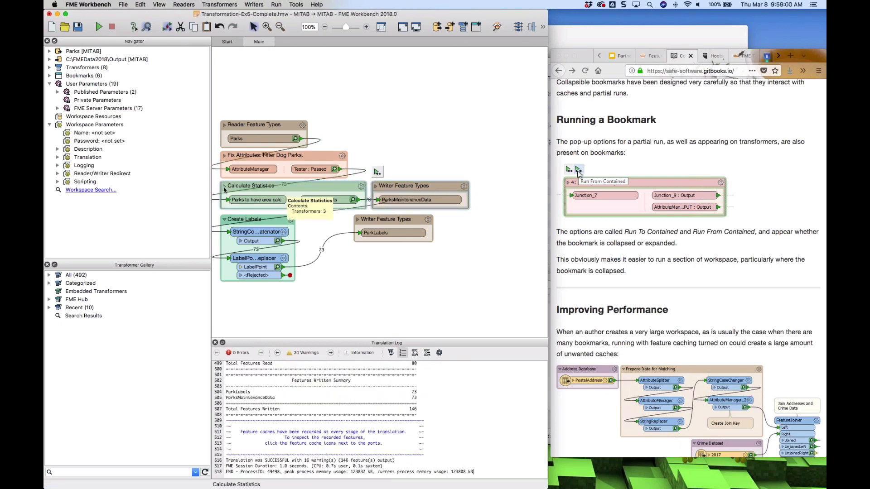
pyautogui.click(224, 186)
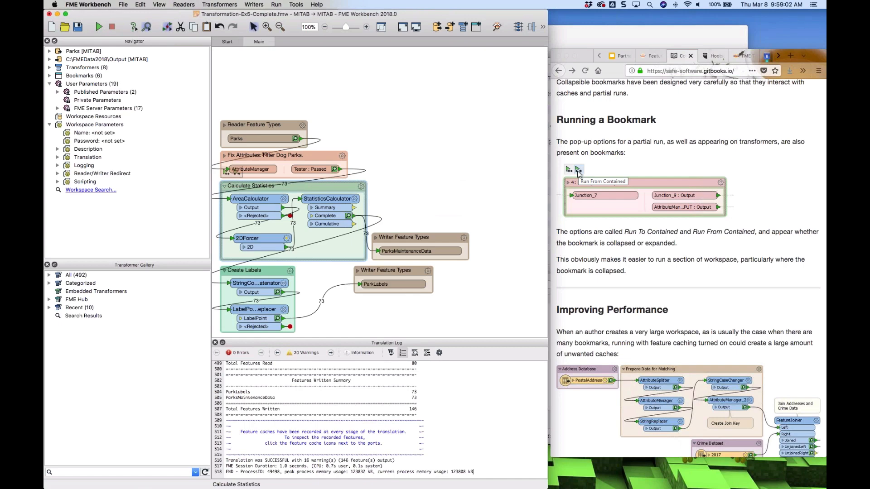
pyautogui.click(224, 155)
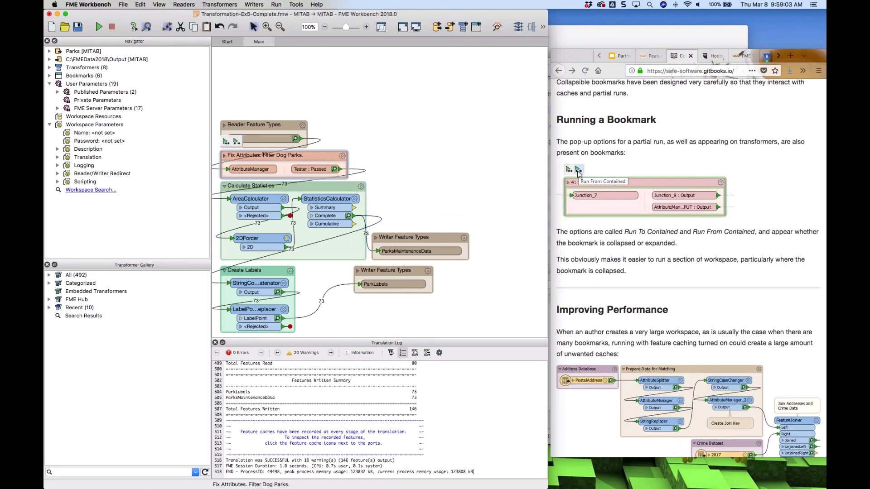
# Run the workspace again with the Fix Attributes and Calculate Statistics bookmarks expanded
pyautogui.scroll(-5, 451, 197)
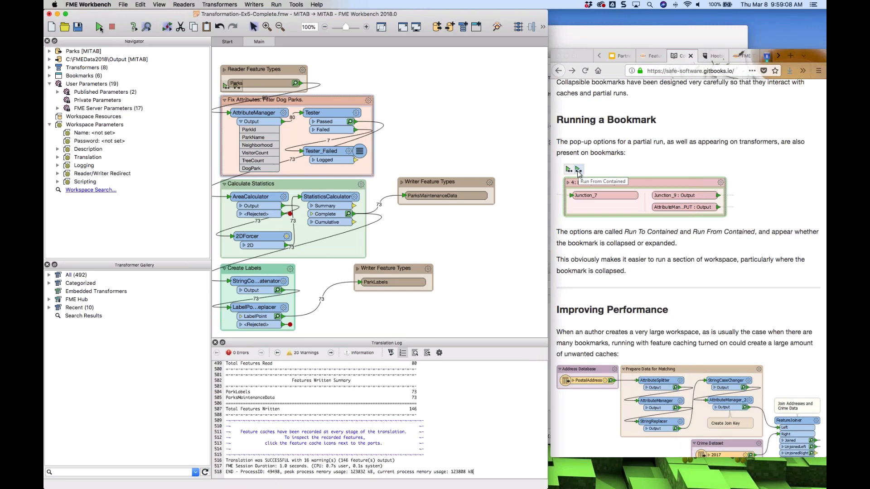
pyautogui.click(100, 27)
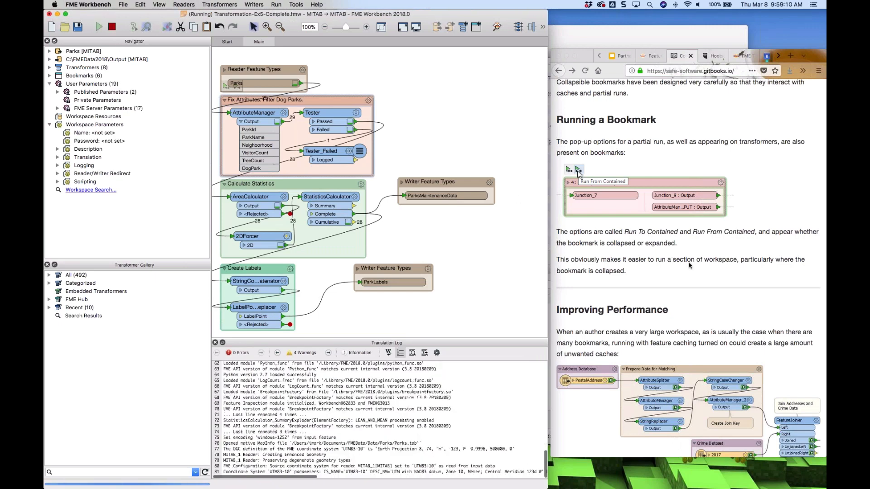
pyautogui.scroll(-3, 689, 265)
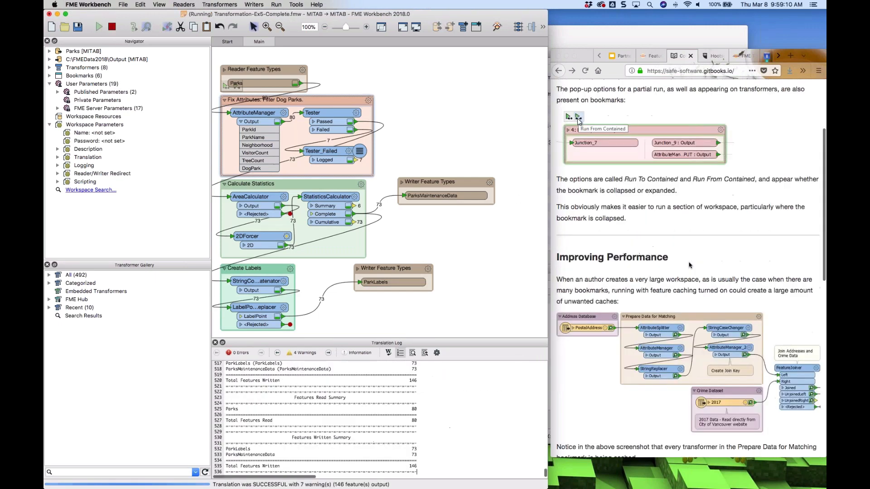
pyautogui.scroll(-9, 689, 266)
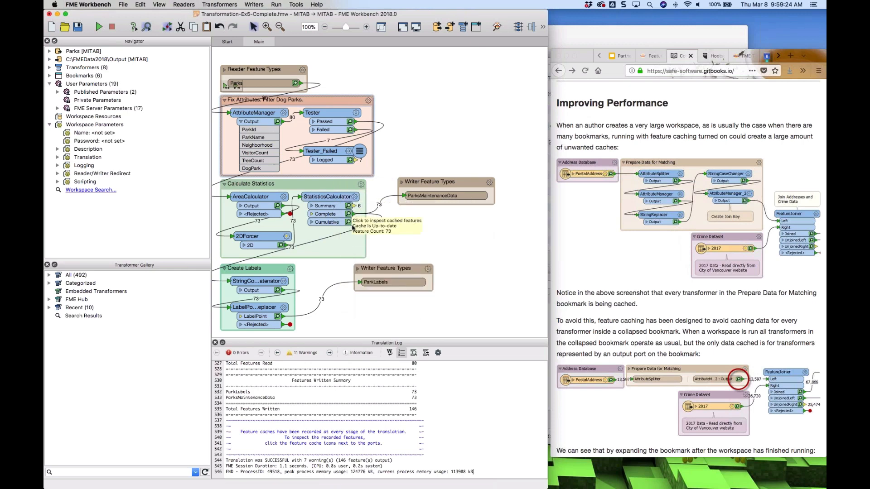
# Collapse the Fix Attributes and Calculate Statistics bookmarks and run the workspace again
pyautogui.click(224, 100)
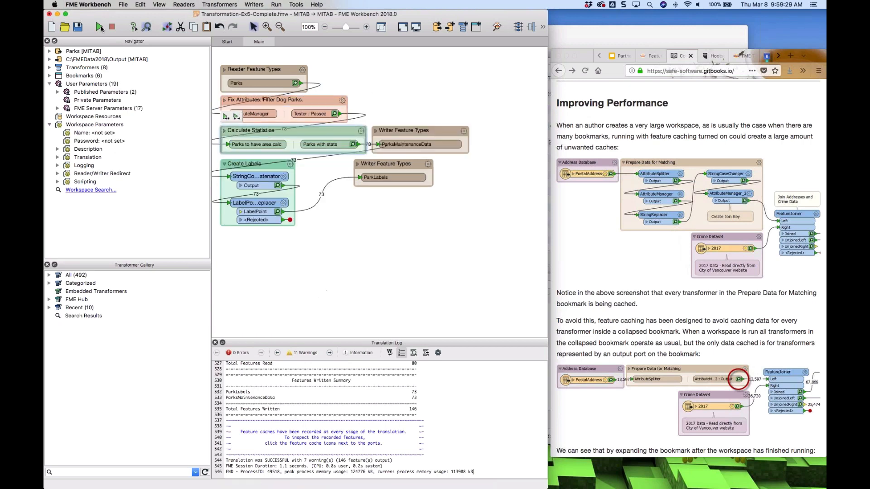
pyautogui.click(99, 27)
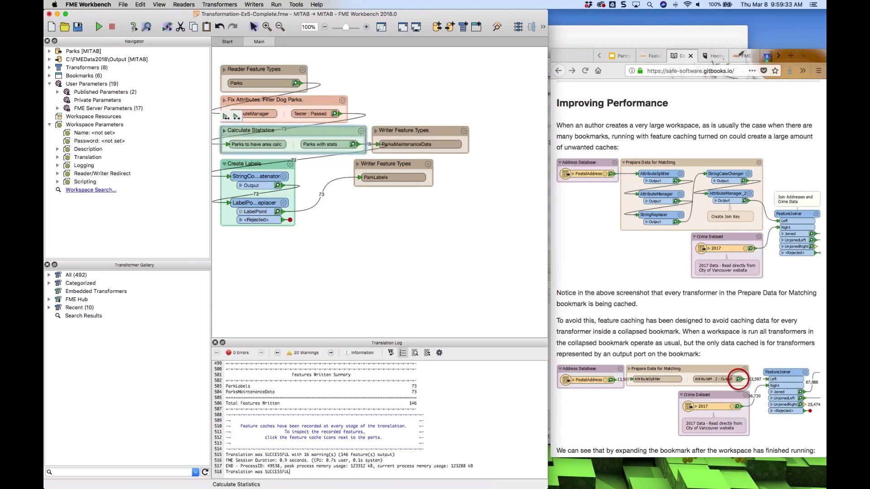
# Expand and collapse the Calculate Statistics bookmark to inspect its feature caches after the run
pyautogui.click(224, 131)
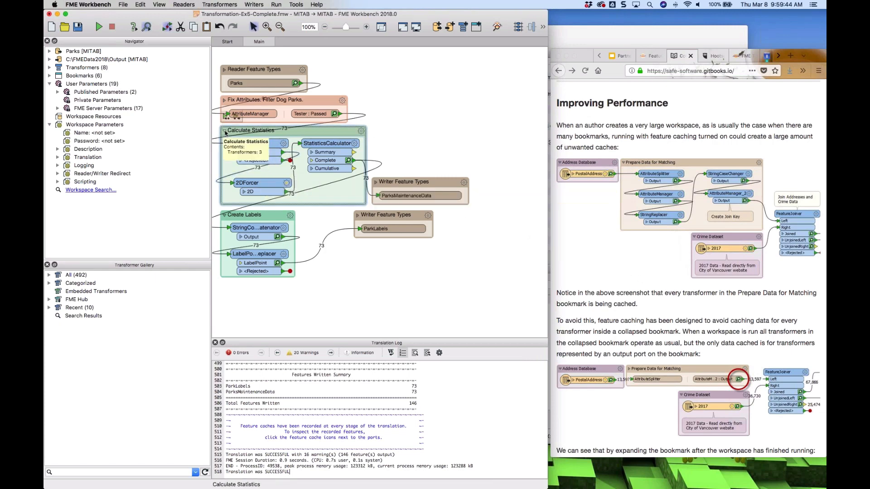
pyautogui.click(224, 131)
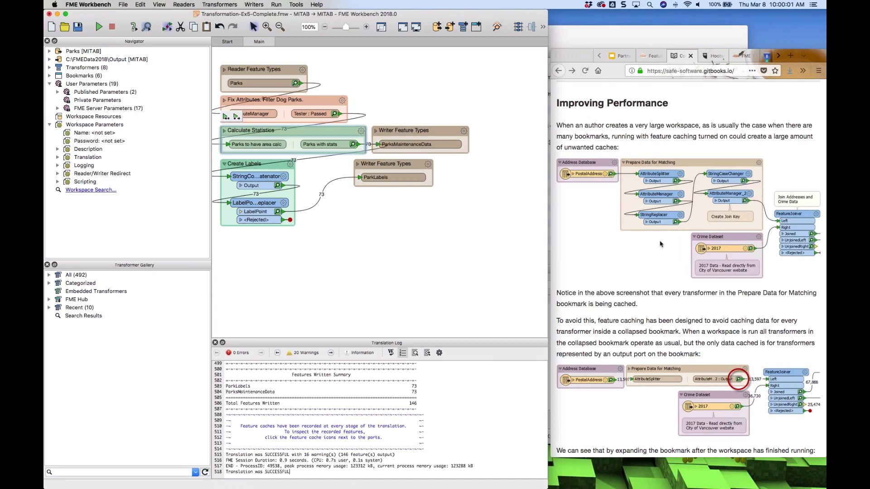
pyautogui.scroll(-5, 660, 244)
pyautogui.scroll(-4, 660, 244)
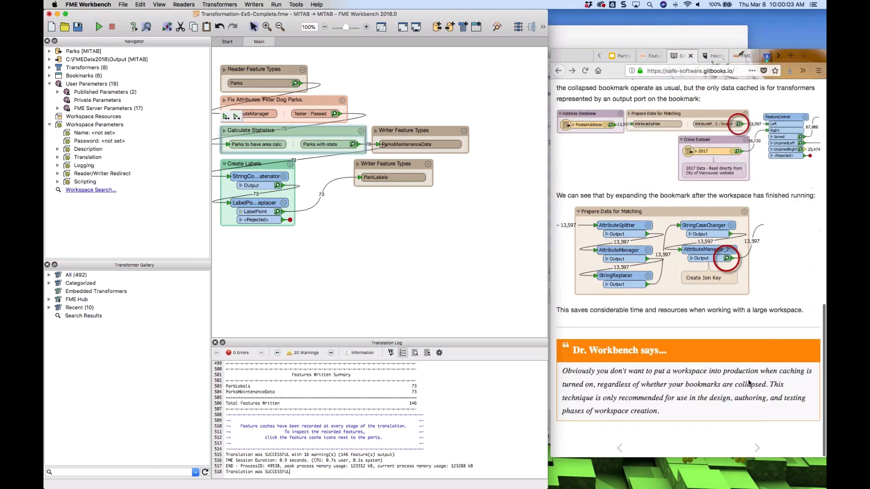
# Open the next training page with the Caching and Partial Runs exercise
pyautogui.click(756, 449)
pyautogui.click(756, 449)
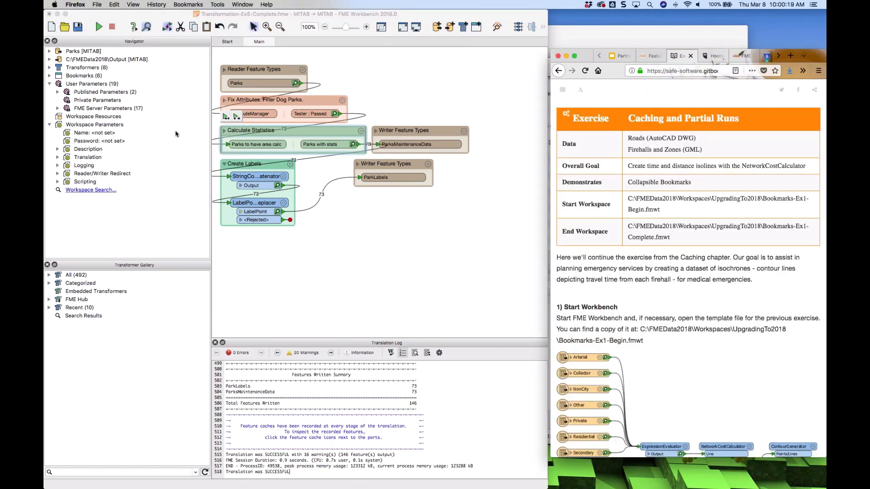
# Open the Bookmarks-Ex1-Begin.fmwt template from the UpgradingTo2018 workspaces folder without saving the current workspace
pyautogui.click(65, 28)
pyautogui.click(65, 28)
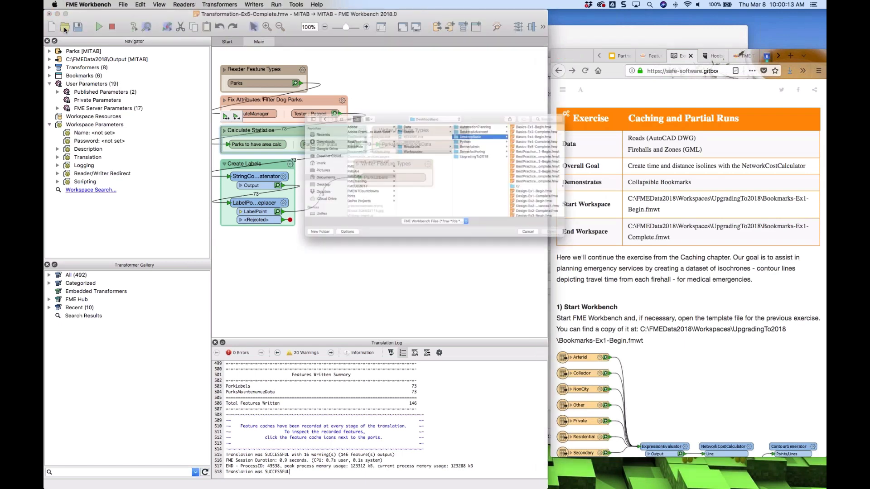
pyautogui.click(488, 148)
pyautogui.moveTo(626, 163); pyautogui.dragTo(675, 163)
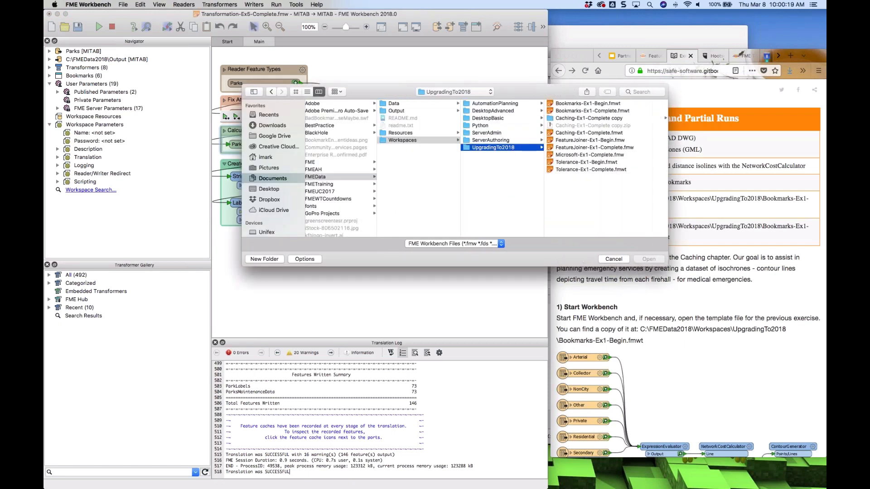
pyautogui.moveTo(533, 93); pyautogui.dragTo(444, 89)
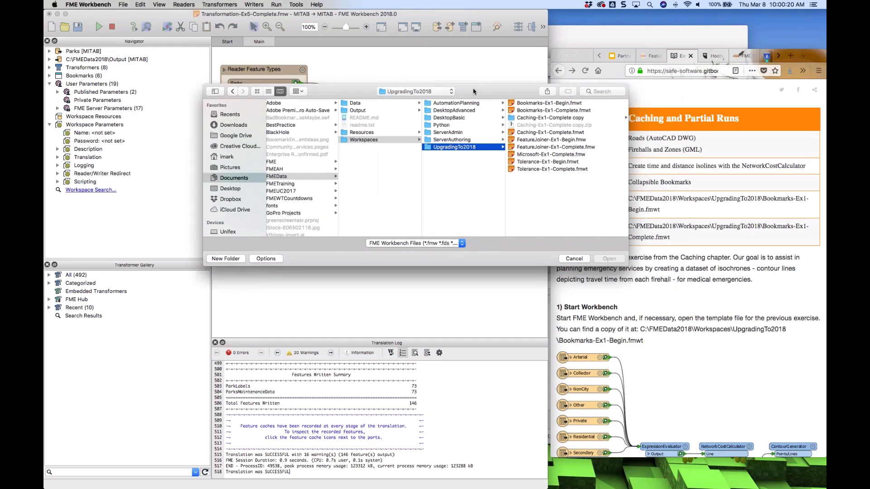
pyautogui.doubleClick(517, 103)
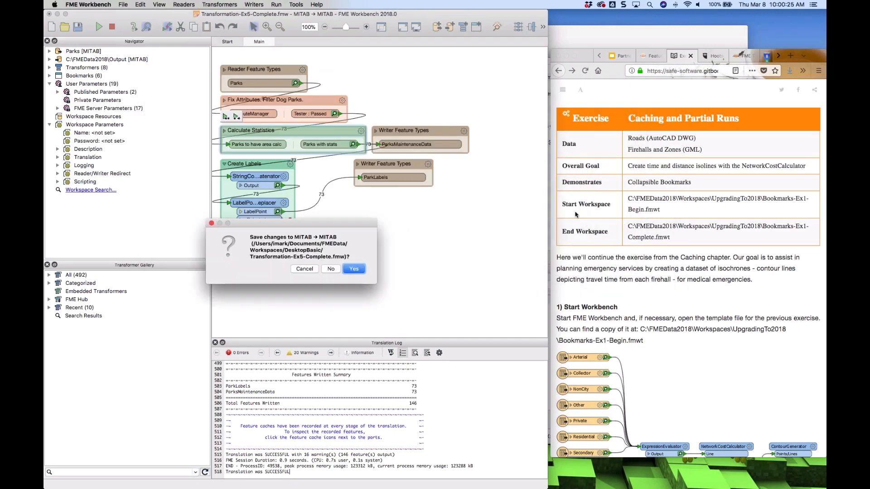
pyautogui.click(331, 269)
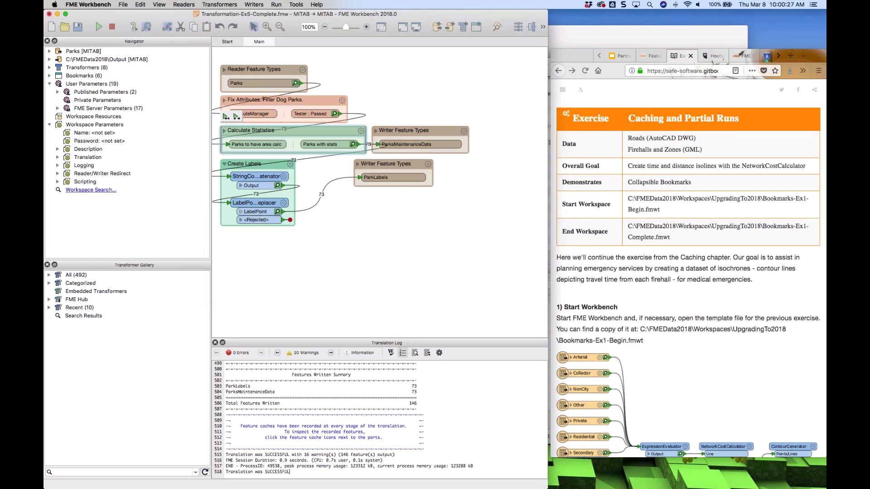
# Open the ExpressionEvaluator parameters to examine the TravelTime expression, closing without changes
pyautogui.hscroll(6, 418, 294)
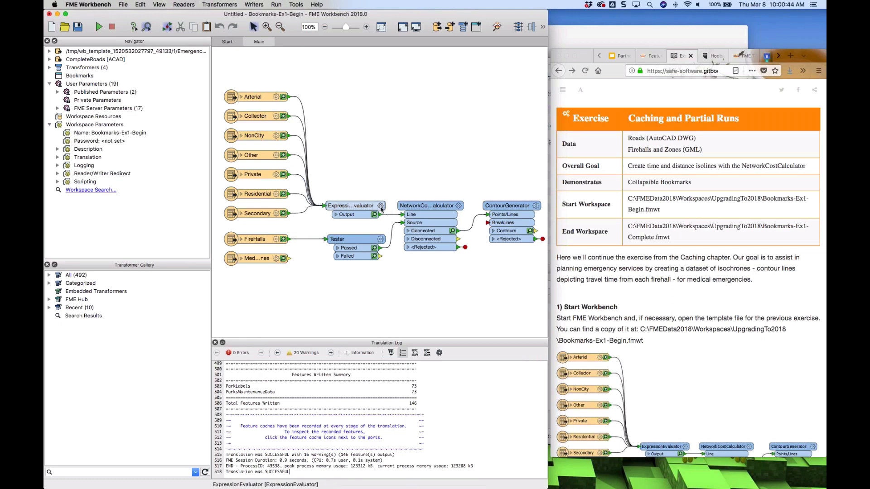
pyautogui.moveTo(381, 209)
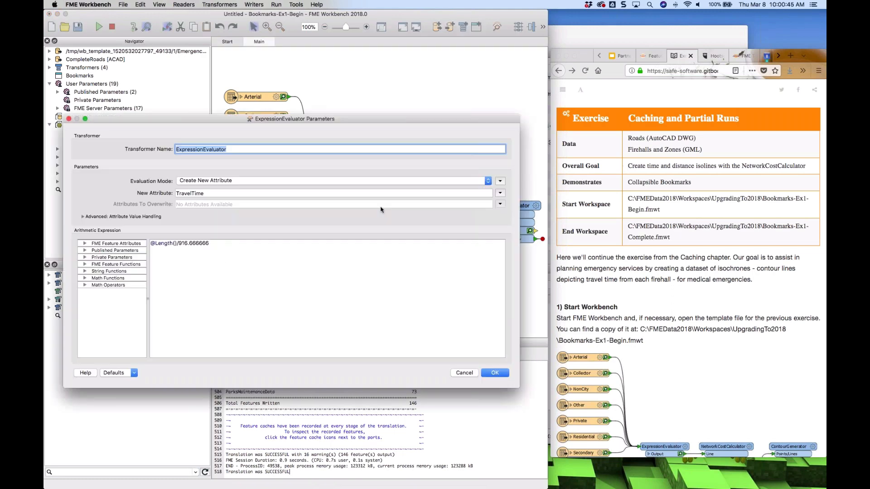
pyautogui.click(179, 244)
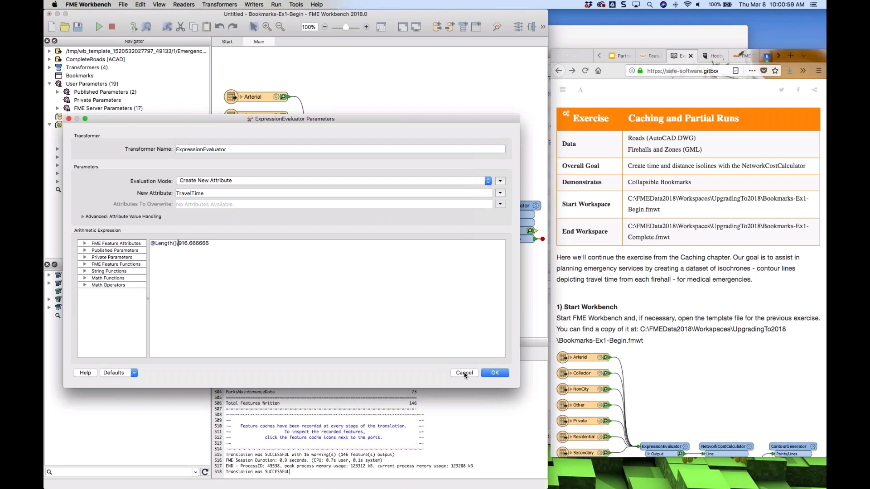
pyautogui.click(464, 372)
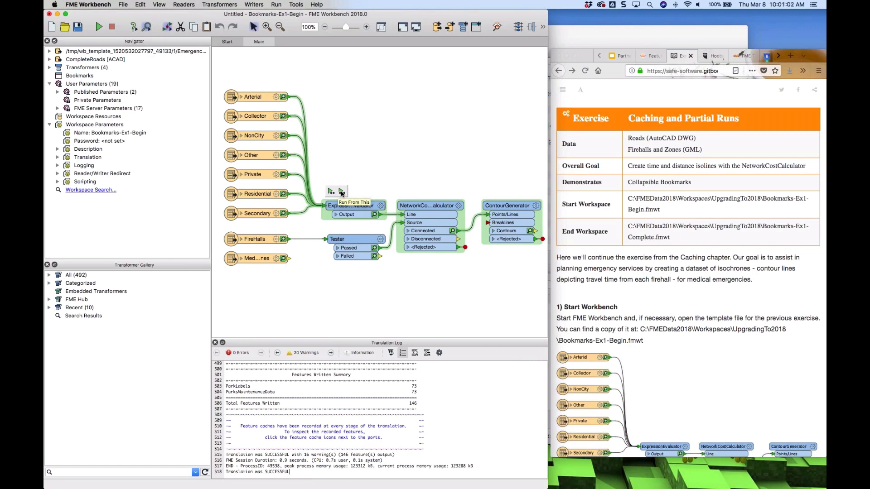
pyautogui.click(381, 207)
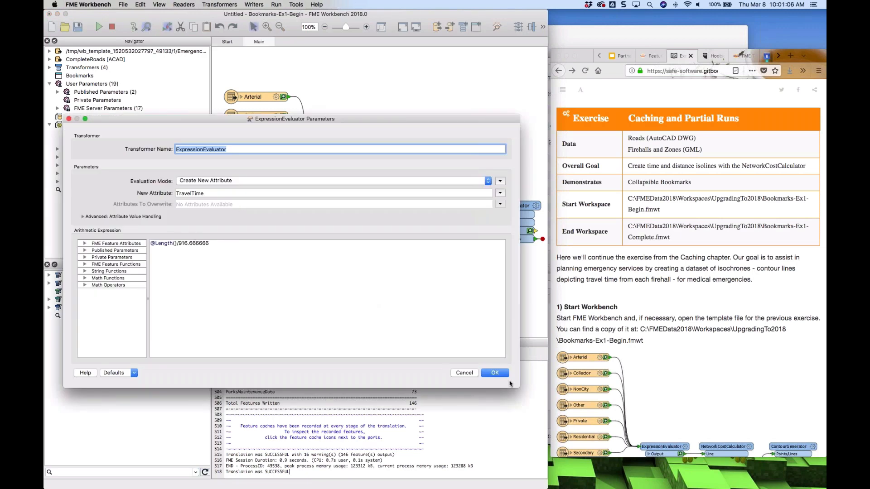
pyautogui.click(465, 373)
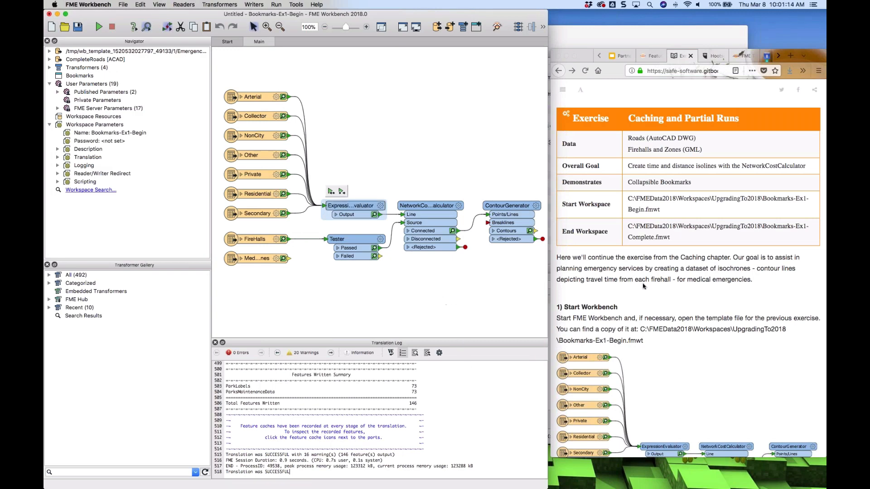
# Read the exercise's Start Workbench and Add Bookmark instructions on the training page
pyautogui.scroll(-10, 670, 292)
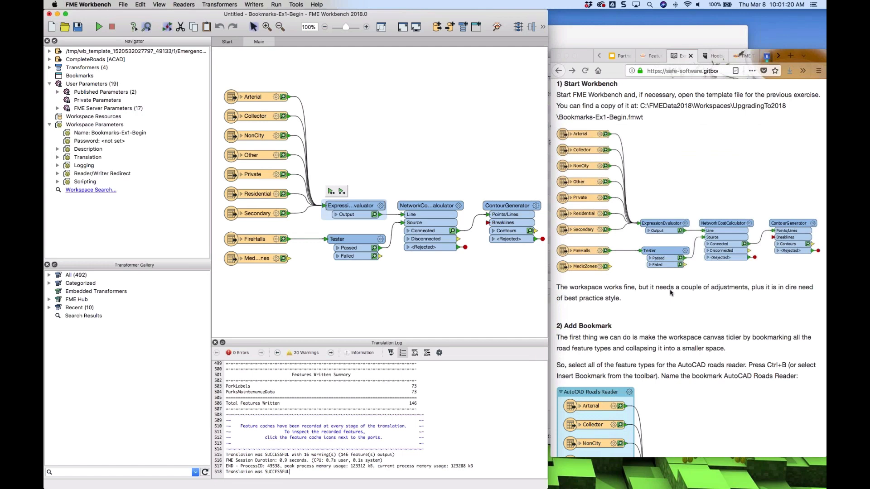
pyautogui.scroll(1, 671, 292)
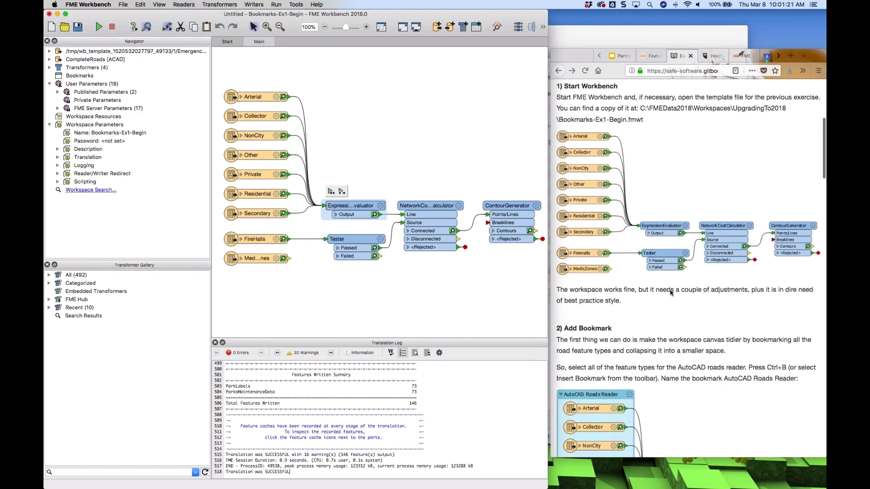
pyautogui.scroll(1, 670, 293)
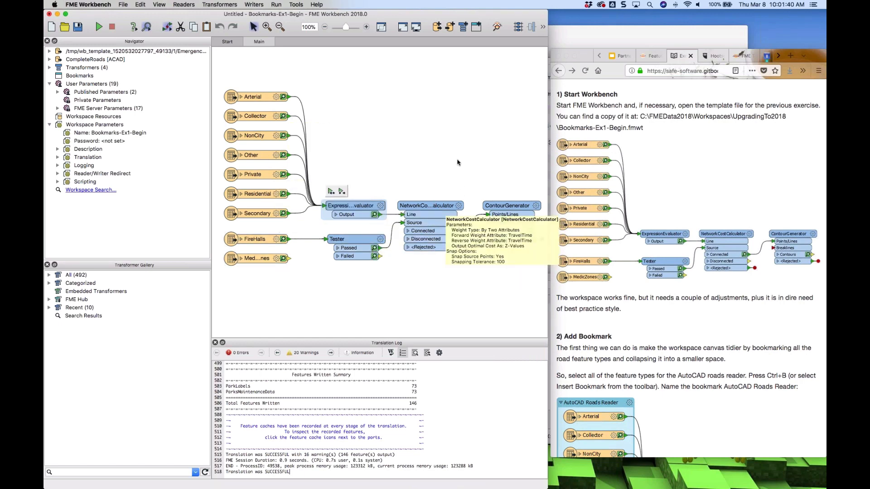
pyautogui.click(715, 164)
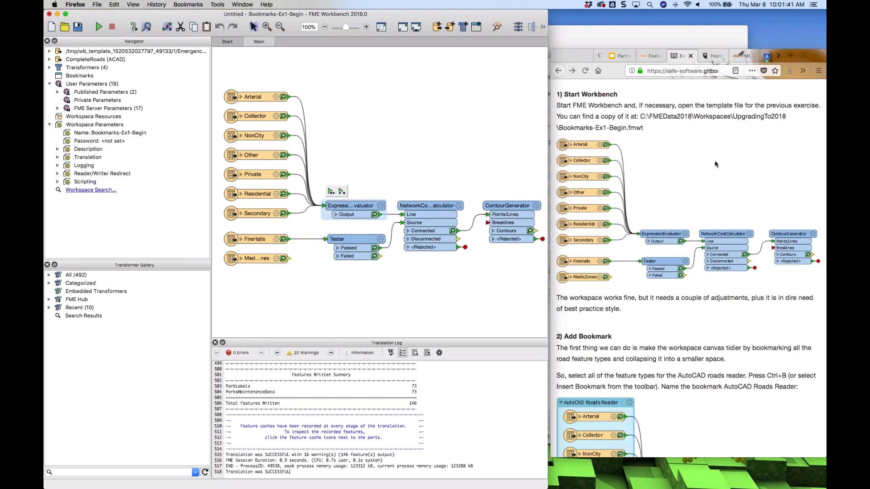
pyautogui.scroll(-5, 686, 267)
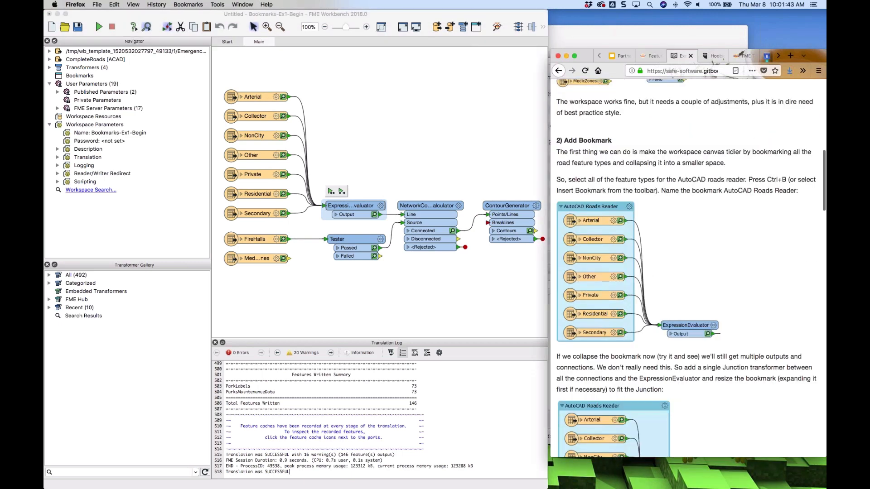
# Bookmark all seven AutoCAD road feature types and name the bookmark ACAD Roads
pyautogui.scroll(-1, 690, 267)
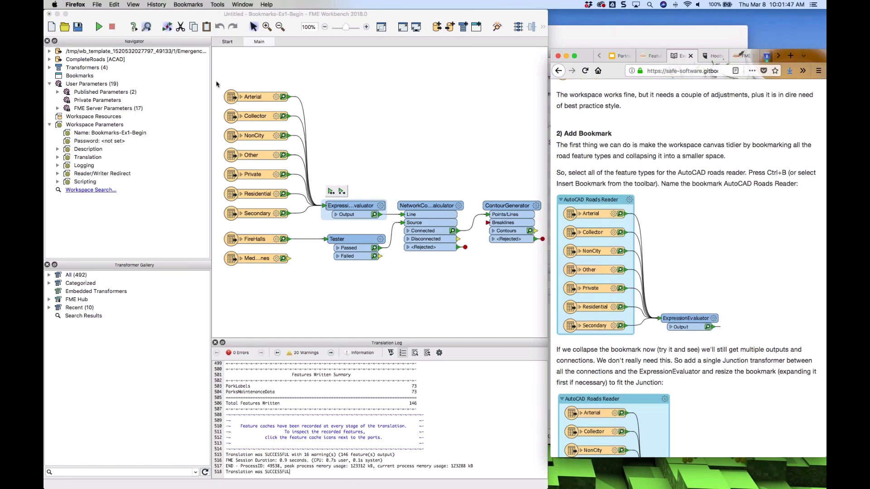
pyautogui.click(217, 85)
pyautogui.moveTo(217, 85); pyautogui.dragTo(320, 225)
pyautogui.press('super+b')
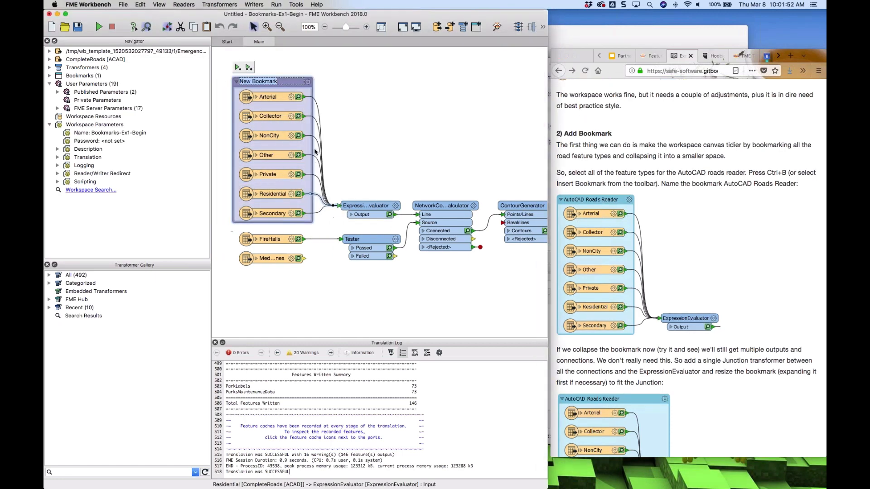
pyautogui.write('ACAD Roads')
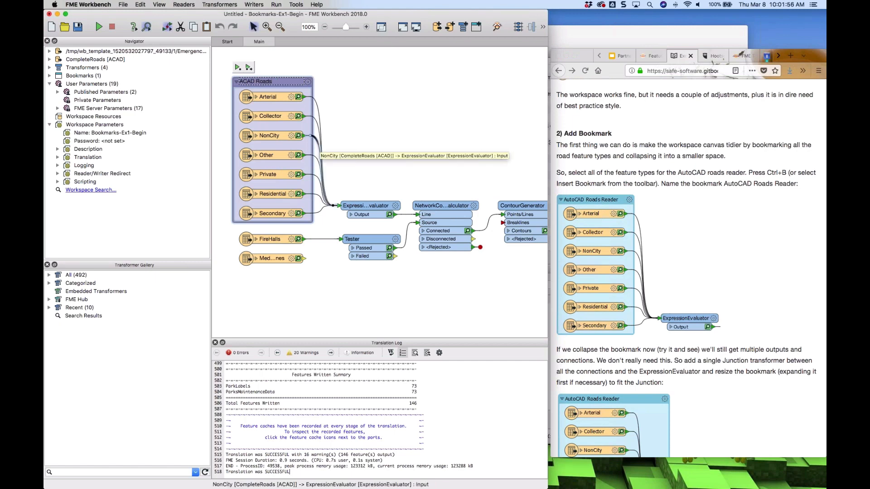
pyautogui.press('Return')
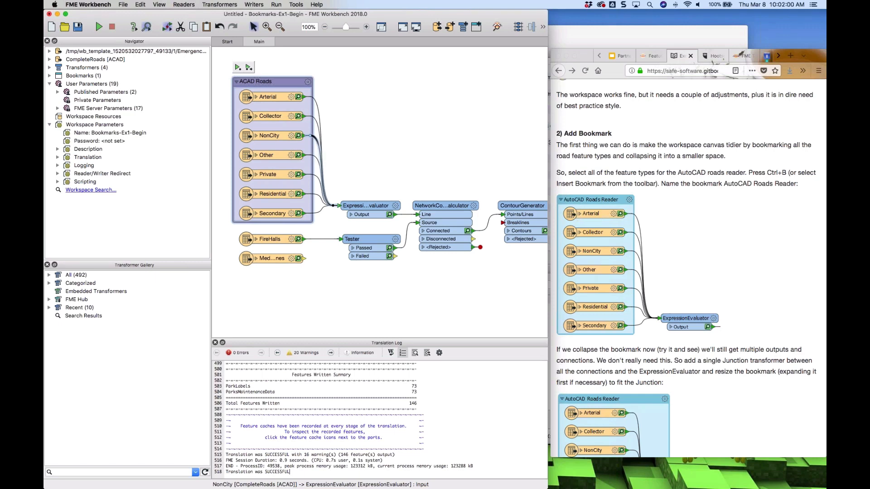
# Collapse the ACAD Roads bookmark to check its outputs, and expand it again
pyautogui.click(236, 84)
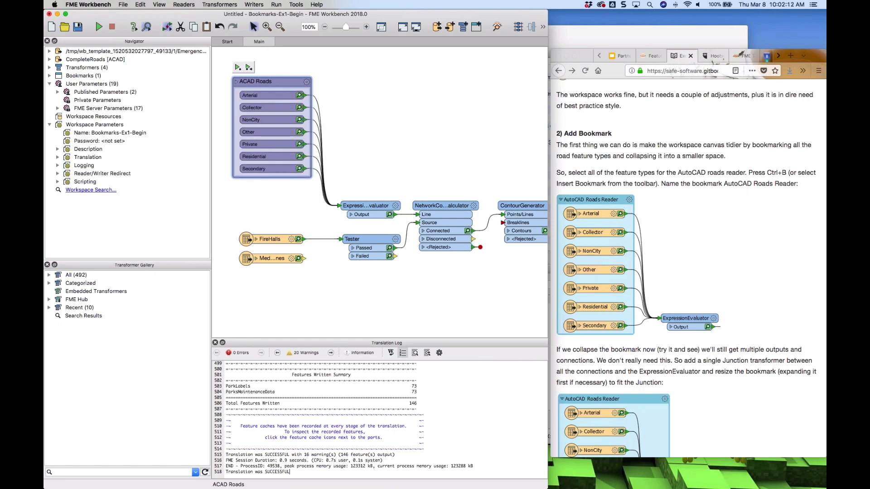
pyautogui.click(236, 81)
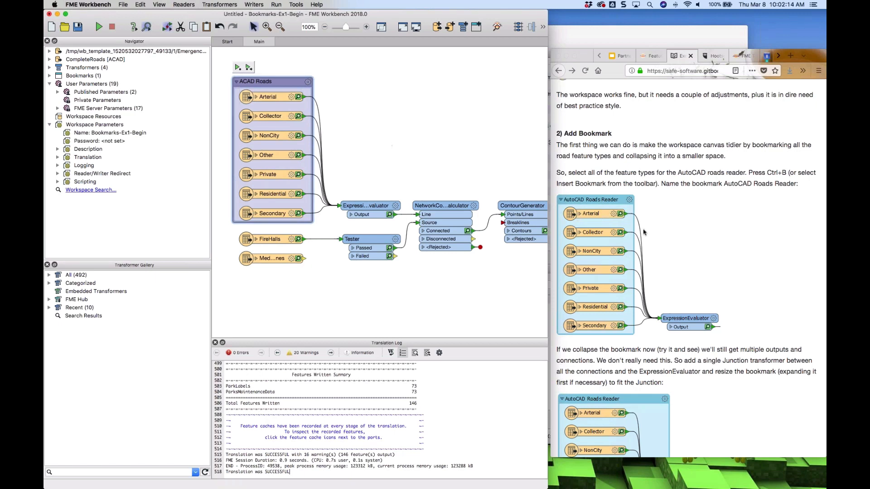
pyautogui.scroll(-10, 701, 248)
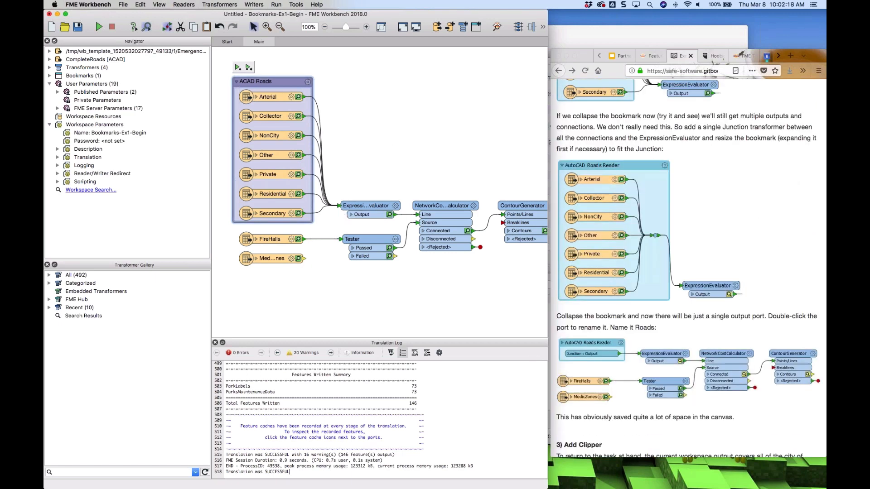
# Insert a Junction into the road connections to the ExpressionEvaluator and resize the bookmark to enclose it
pyautogui.click(338, 205)
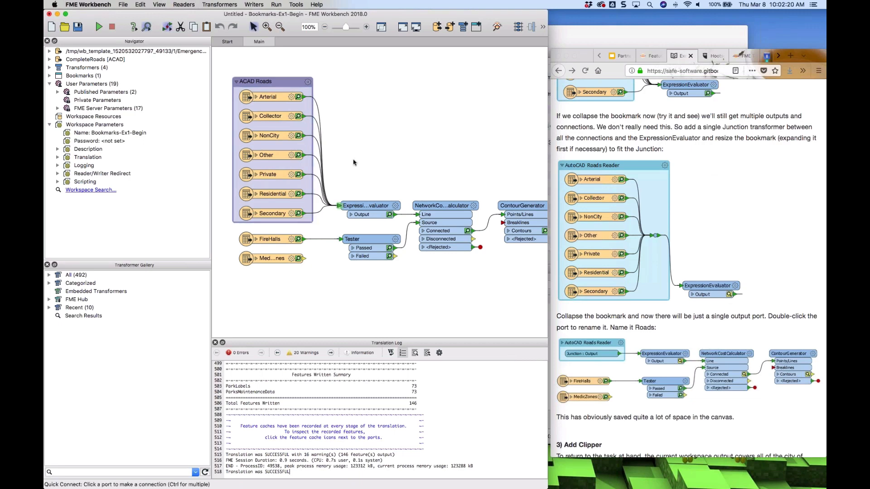
pyautogui.write('jun')
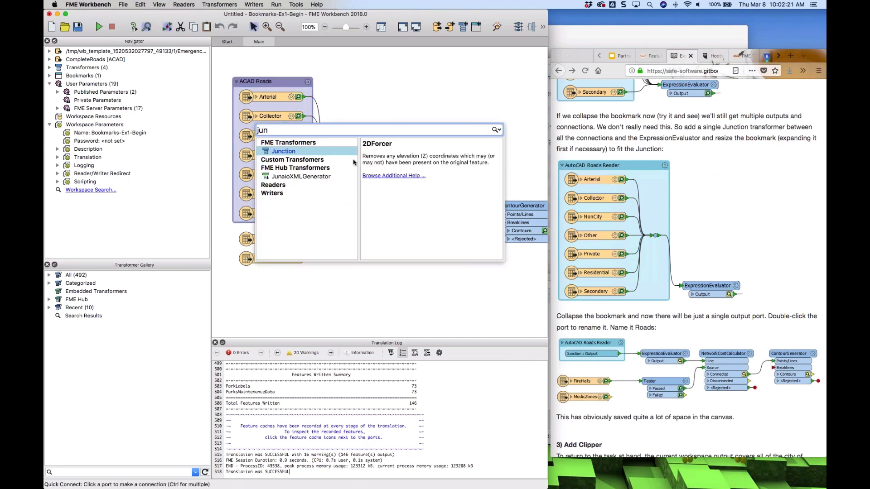
pyautogui.press('Return')
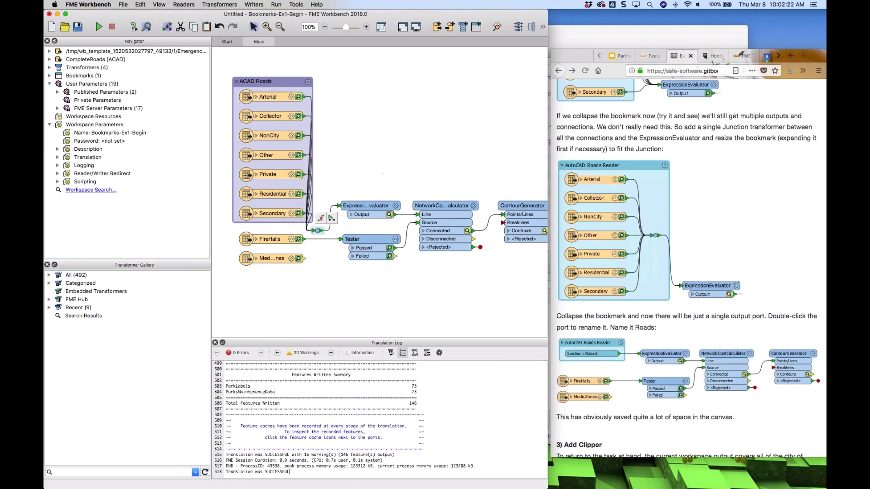
pyautogui.moveTo(317, 232); pyautogui.dragTo(348, 149)
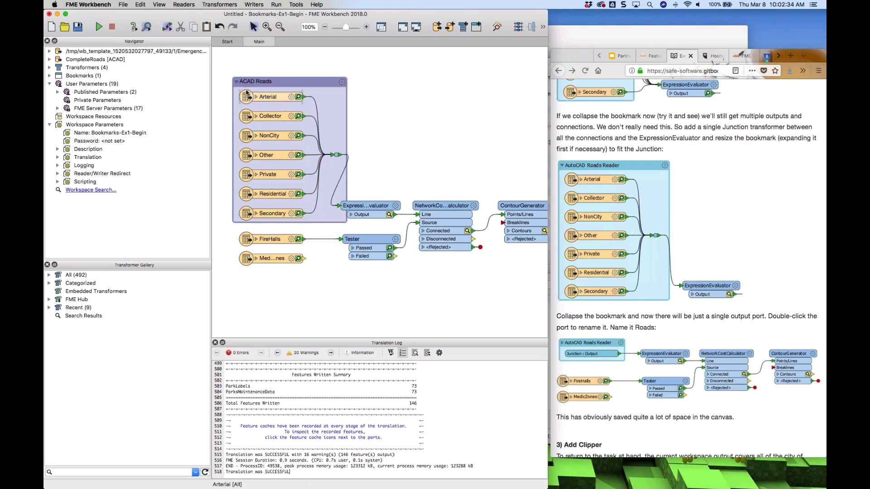
# Collapse the ACAD Roads bookmark and rename its single output port Roads
pyautogui.click(235, 82)
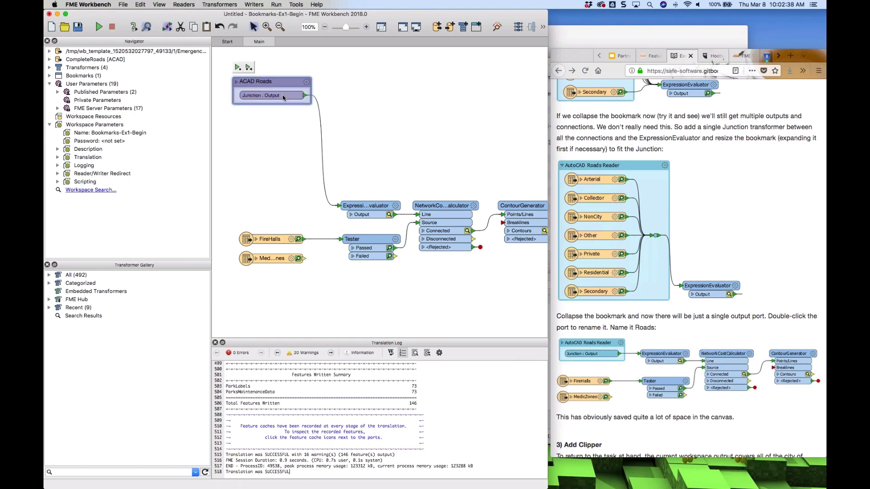
pyautogui.doubleClick(258, 96)
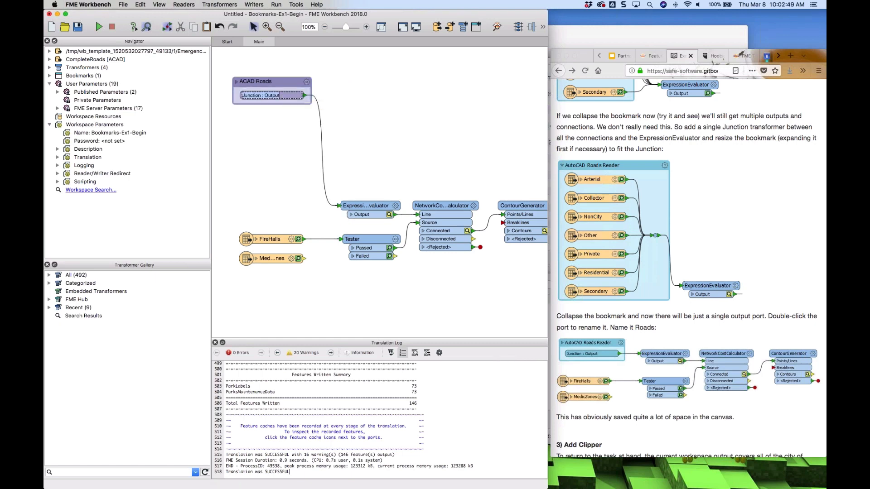
pyautogui.write('Roads')
# Move the collapsed ACAD Roads bookmark beside the ExpressionEvaluator, briefly expanding and collapsing it
pyautogui.moveTo(279, 82); pyautogui.dragTo(289, 205)
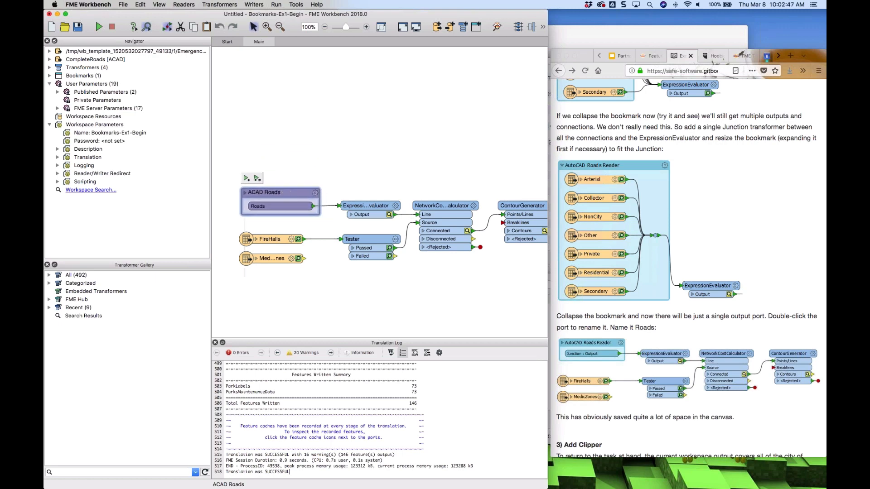
pyautogui.click(245, 192)
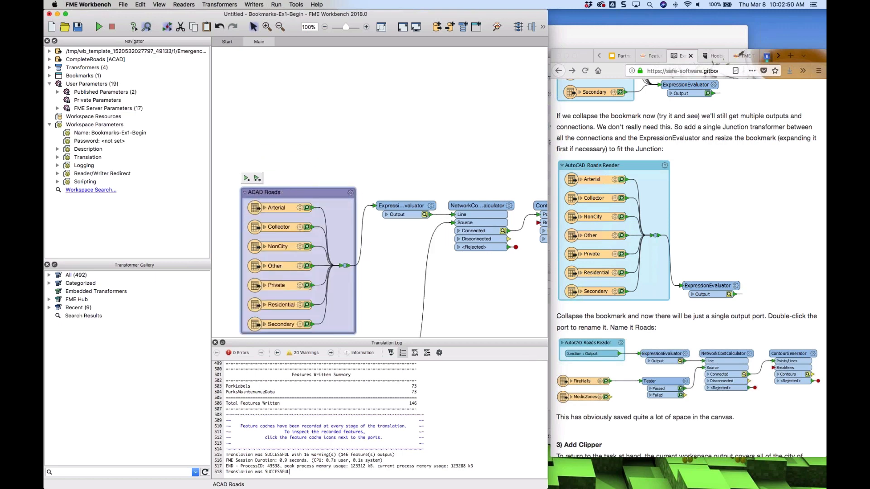
pyautogui.click(245, 193)
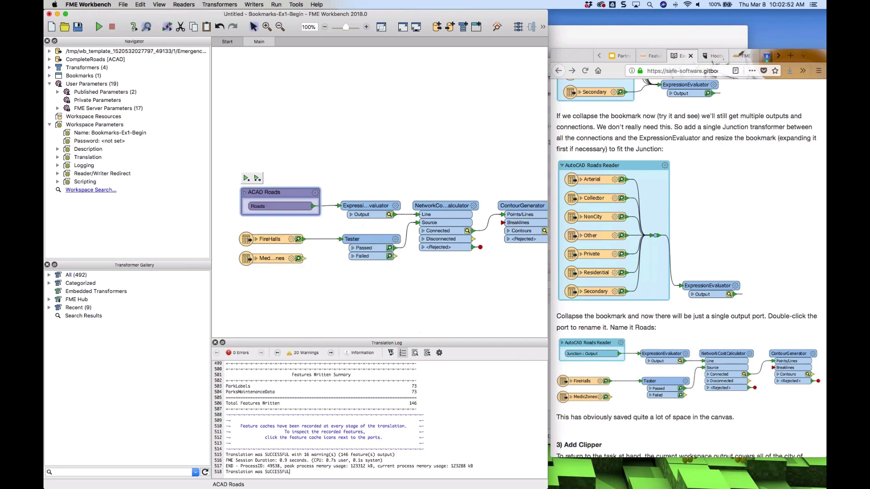
# Read the Add Clipper and Duplicate Tester instructions on the training page
pyautogui.click(700, 229)
pyautogui.scroll(-10, 700, 228)
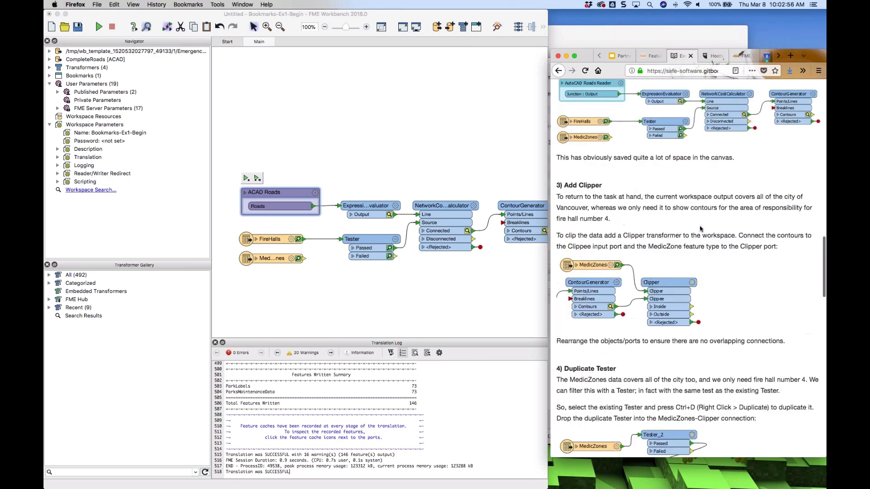
pyautogui.scroll(-2, 699, 228)
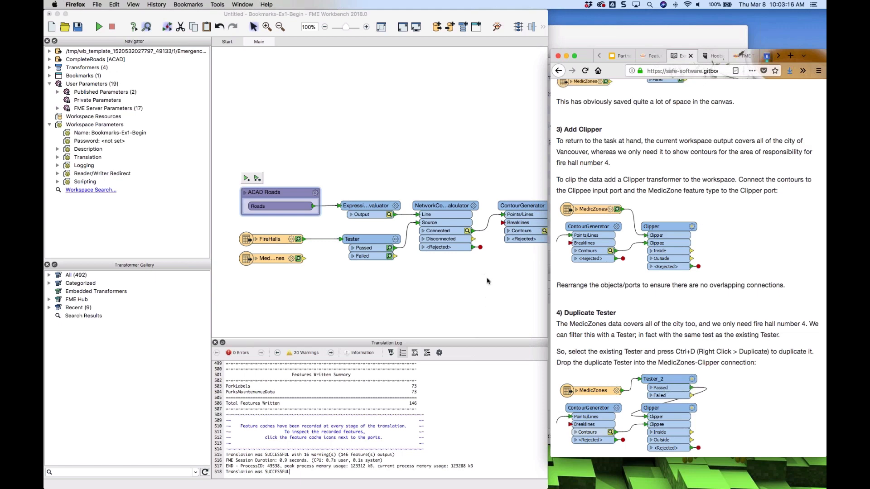
pyautogui.scroll(-3, 475, 277)
# Add a Clipper transformer right of the ContourGenerator and place the MedicZones feature type beside it
pyautogui.hscroll(3, 476, 277)
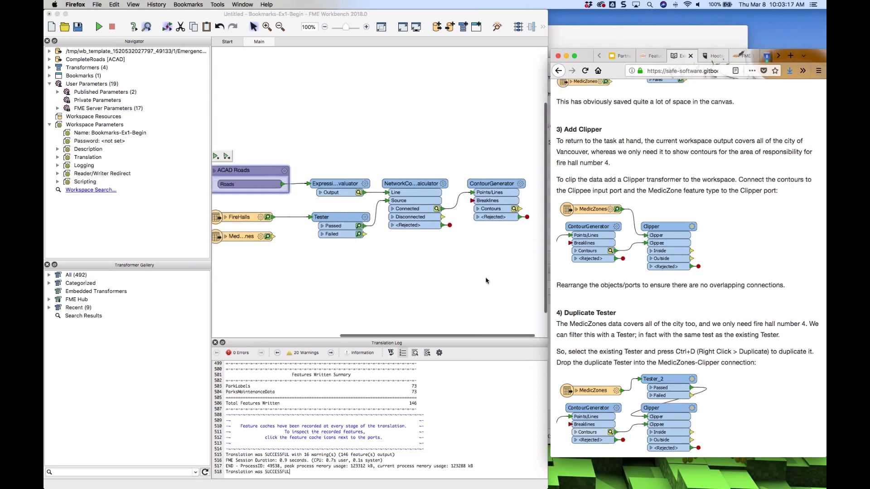
pyautogui.click(460, 273)
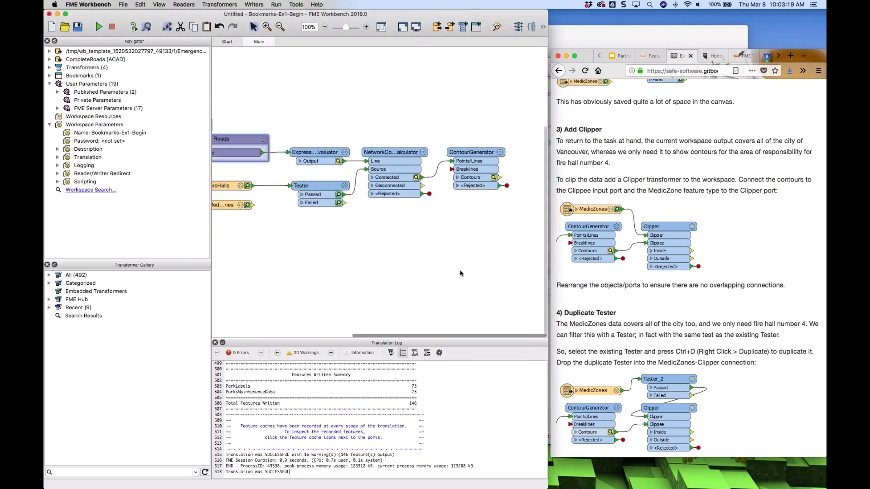
pyautogui.write('clipp')
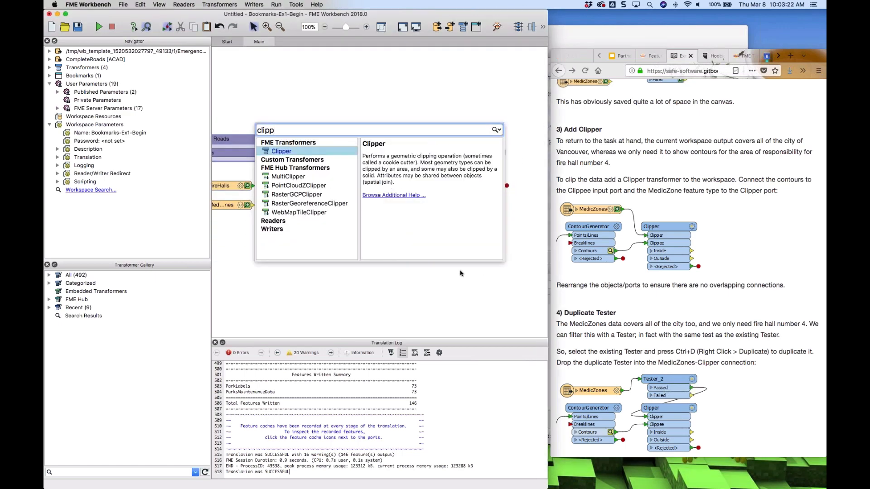
pyautogui.press('Return')
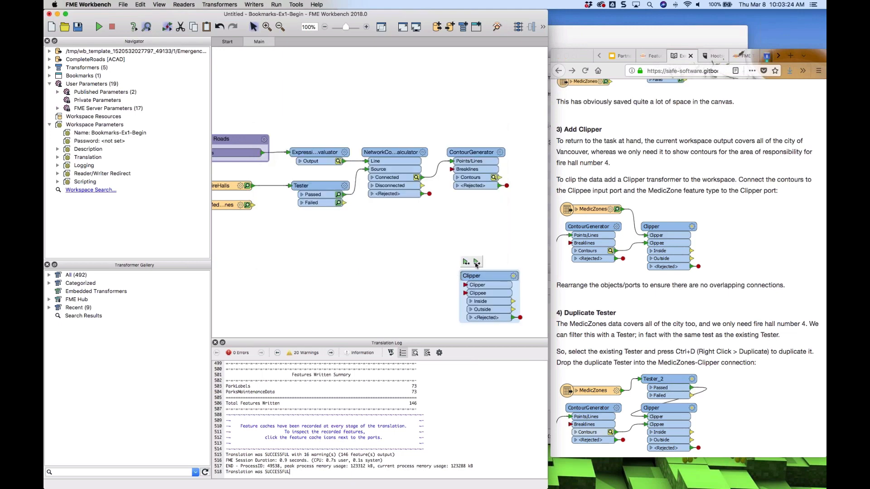
pyautogui.moveTo(496, 268); pyautogui.dragTo(539, 219)
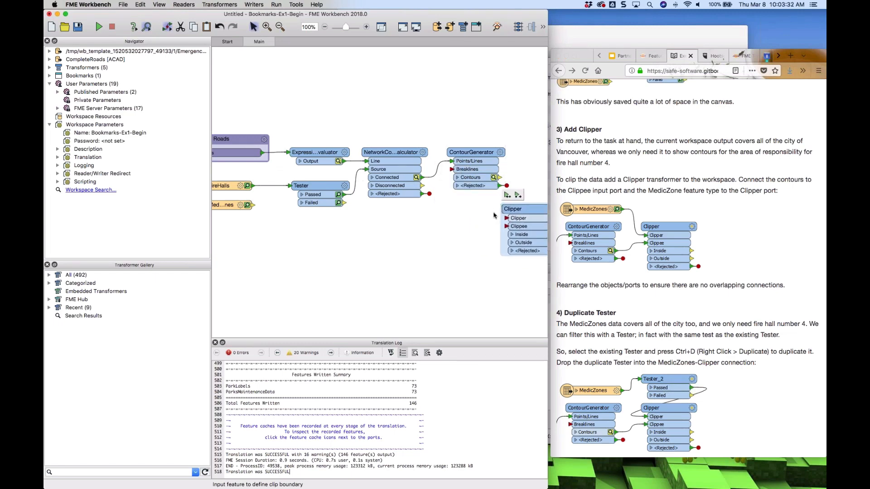
pyautogui.moveTo(222, 209); pyautogui.dragTo(412, 231)
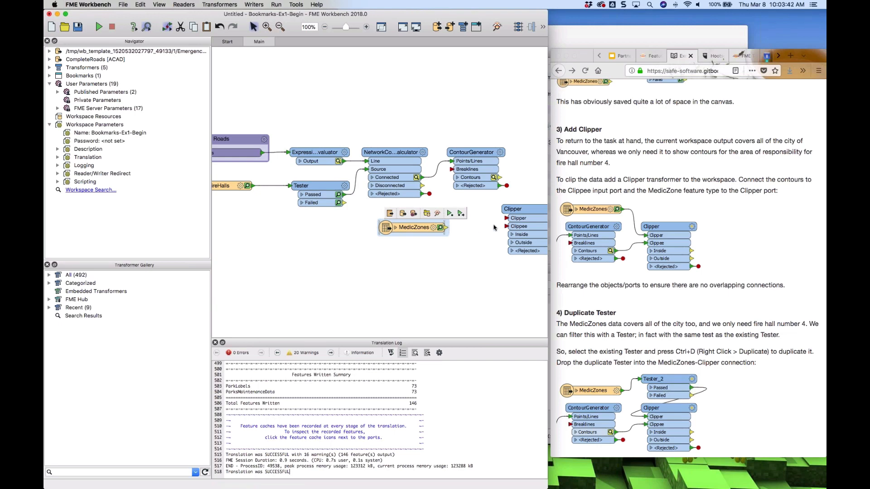
pyautogui.moveTo(400, 227); pyautogui.dragTo(392, 222)
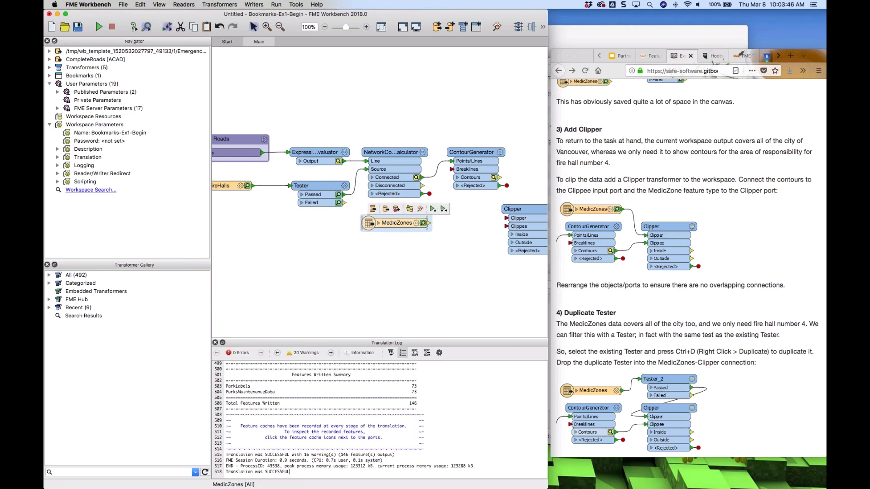
# Duplicate the Tester and drop the copy into the MedicZones connection to the Clipper
pyautogui.click(319, 186)
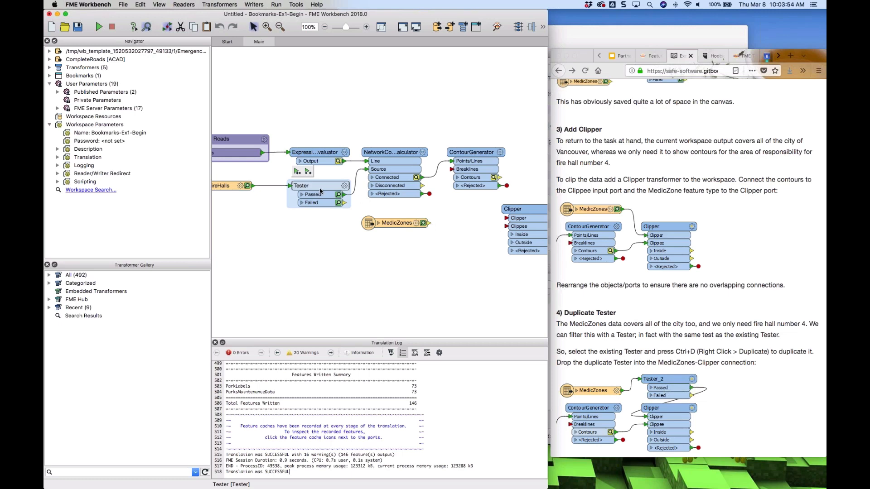
pyautogui.click(345, 187)
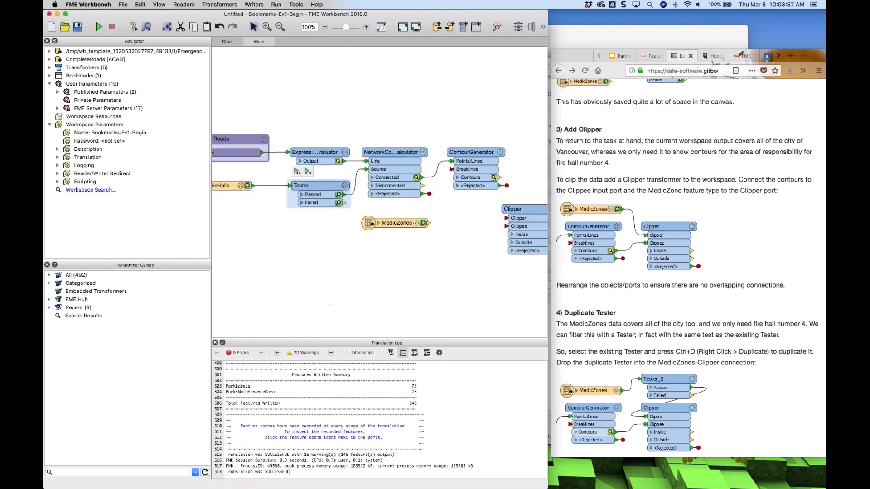
pyautogui.rightClick(320, 191)
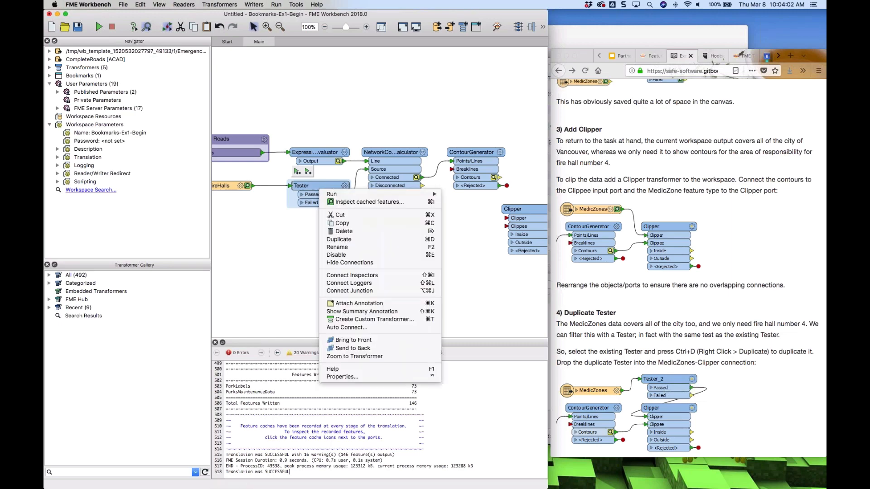
pyautogui.click(349, 240)
pyautogui.moveTo(474, 234)
pyautogui.mouseDown()
pyautogui.moveTo(467, 237)
pyautogui.moveTo(495, 229)
pyautogui.moveTo(469, 225)
pyautogui.mouseUp()
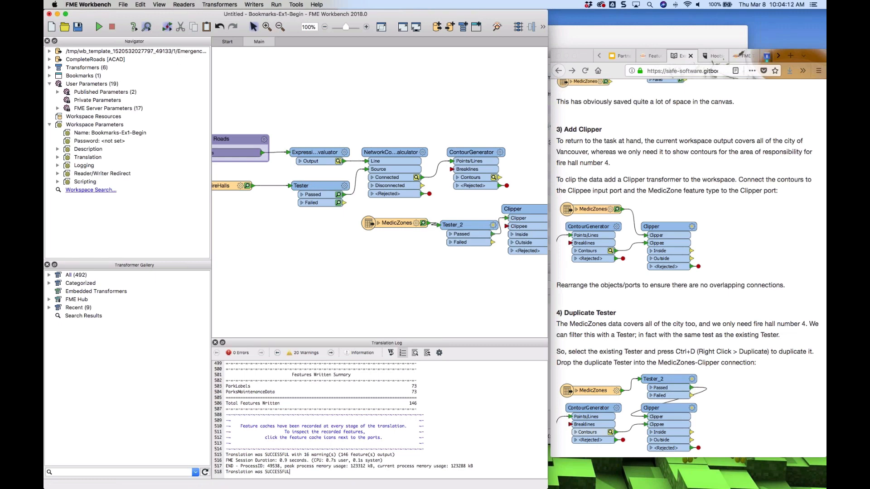
# Reposition the Clipper and MedicZones so the contours feed the Clippee port
pyautogui.moveTo(515, 209)
pyautogui.mouseDown()
pyautogui.moveTo(529, 199)
pyautogui.moveTo(510, 202)
pyautogui.moveTo(520, 218)
pyautogui.mouseUp()
pyautogui.click(397, 227)
pyautogui.moveTo(396, 227); pyautogui.dragTo(391, 229)
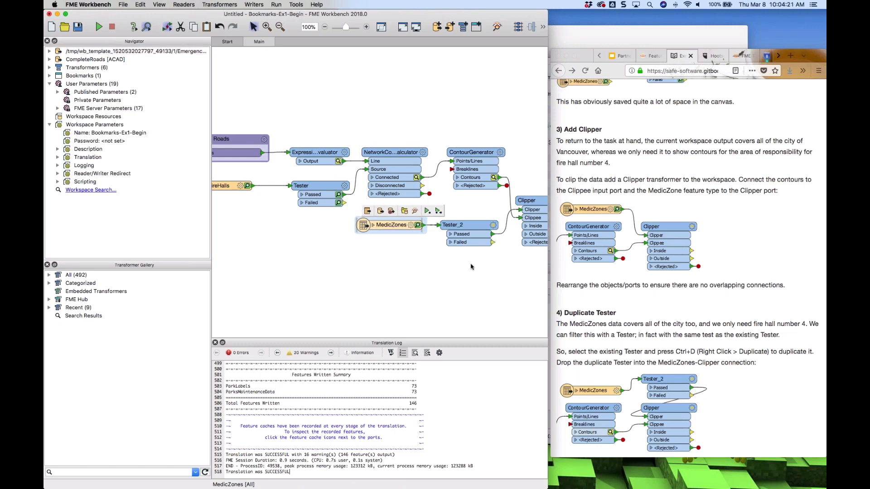
# Move MedicZones and Tester_2 below the main transformers to avoid overlapping connections
pyautogui.hscroll(3, 468, 266)
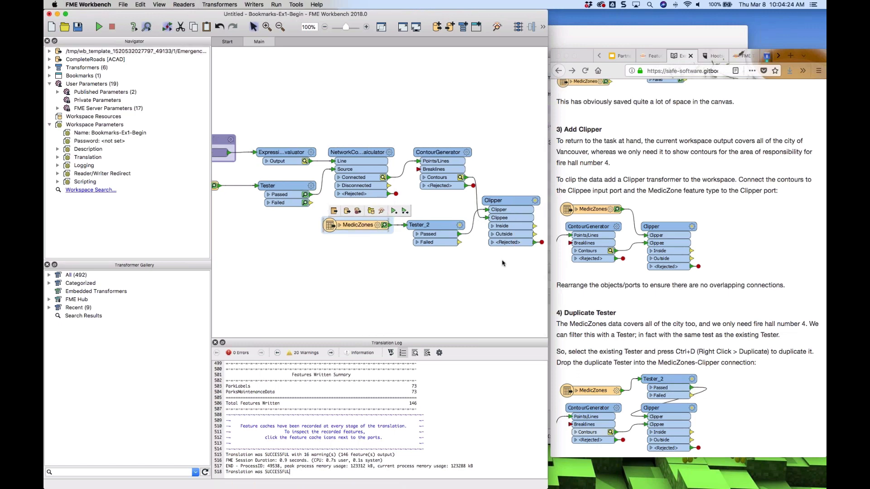
pyautogui.scroll(-5, 639, 309)
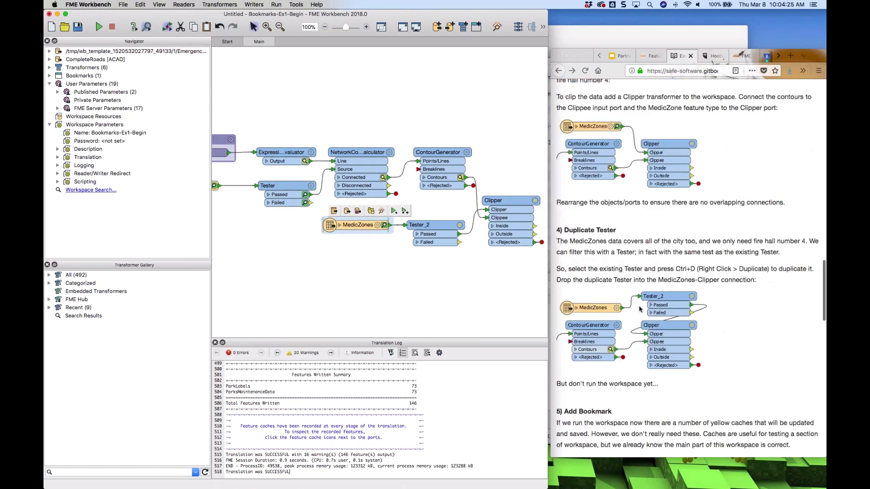
pyautogui.scroll(-1, 639, 309)
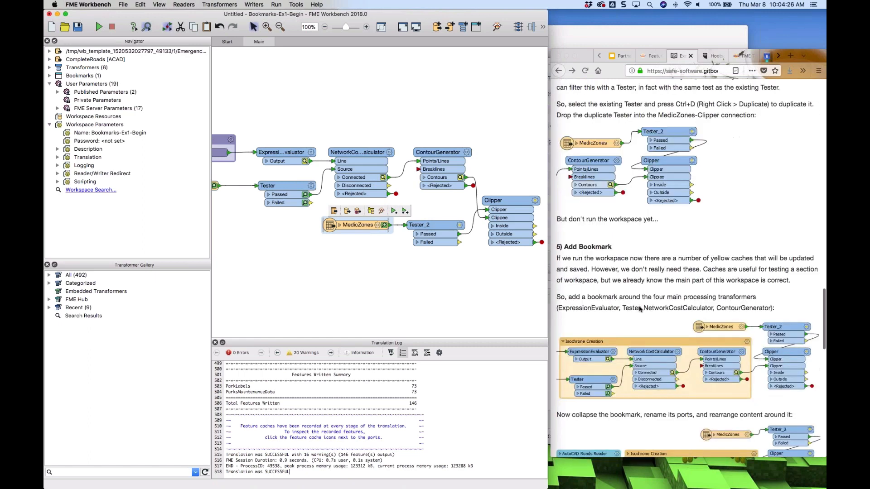
pyautogui.scroll(-2, 639, 309)
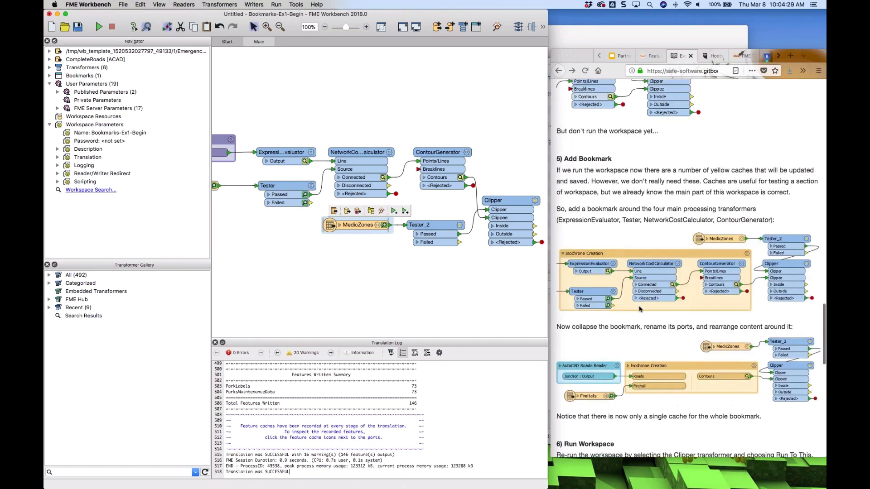
pyautogui.moveTo(354, 226); pyautogui.dragTo(352, 275)
pyautogui.moveTo(432, 230); pyautogui.dragTo(438, 267)
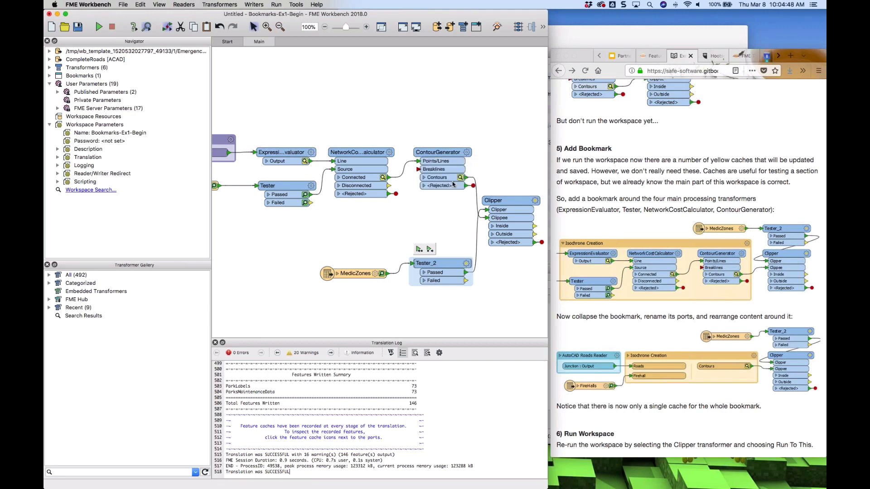
# Select the ExpressionEvaluator, Tester, NetworkCostCalculator and ContourGenerator and wrap them in a bookmark named Processing
pyautogui.moveTo(269, 119); pyautogui.dragTo(450, 233)
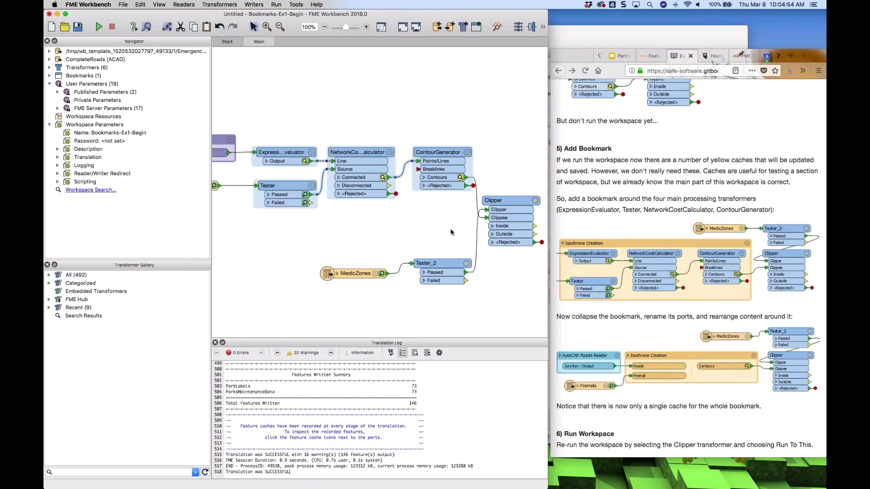
pyautogui.press('super+b')
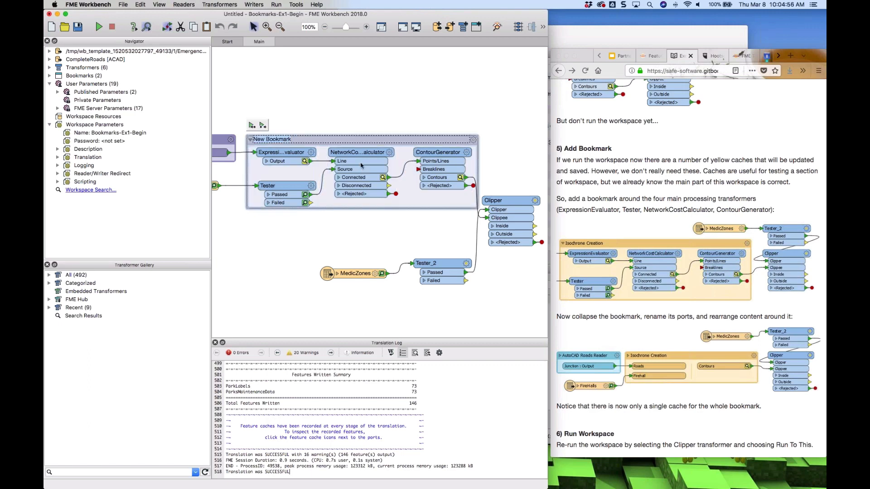
pyautogui.write('Processing')
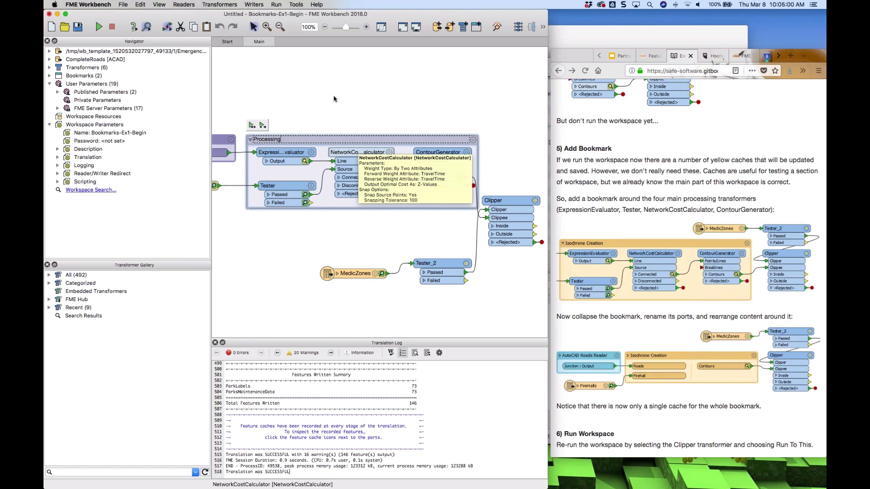
pyautogui.press('Return')
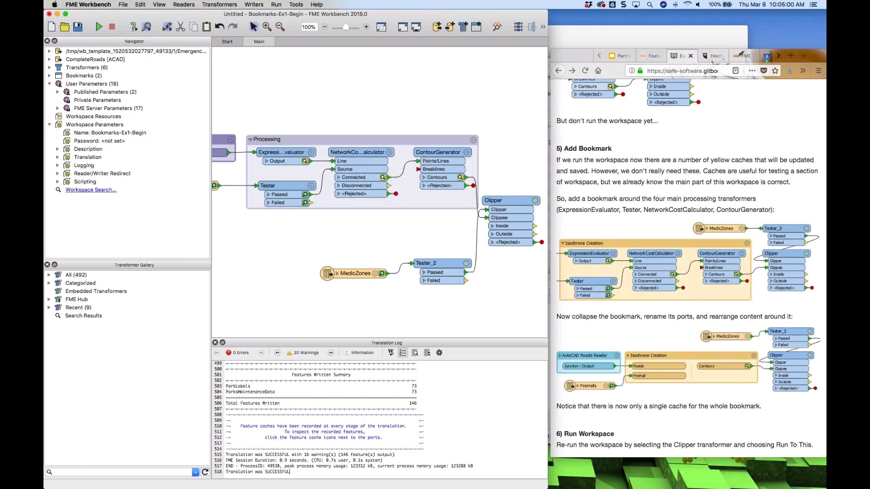
# Collapse the Processing bookmark and move the Clipper, Tester_2 and MedicZones up close beside it
pyautogui.click(250, 140)
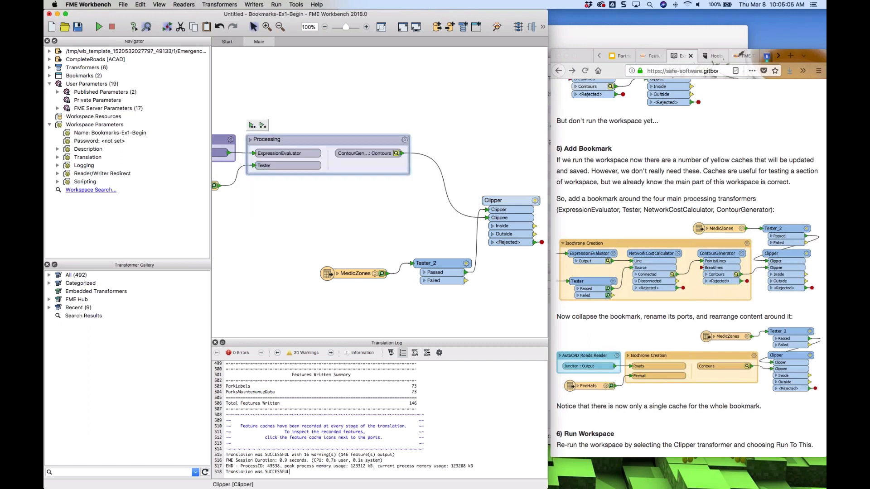
pyautogui.click(494, 197)
pyautogui.moveTo(493, 191); pyautogui.dragTo(438, 132)
pyautogui.moveTo(447, 265); pyautogui.dragTo(460, 110)
pyautogui.moveTo(355, 272); pyautogui.dragTo(369, 107)
pyautogui.click(414, 222)
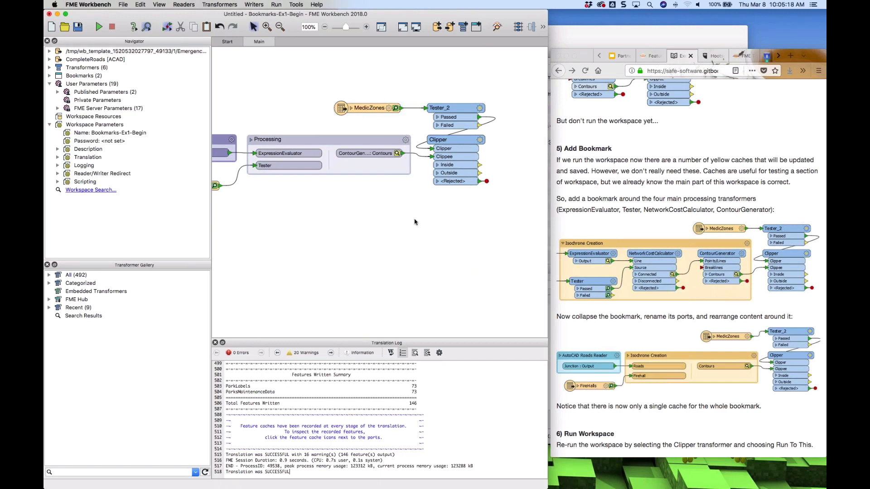
# Run the workspace partially up to the selected Clipper transformer
pyautogui.click(458, 141)
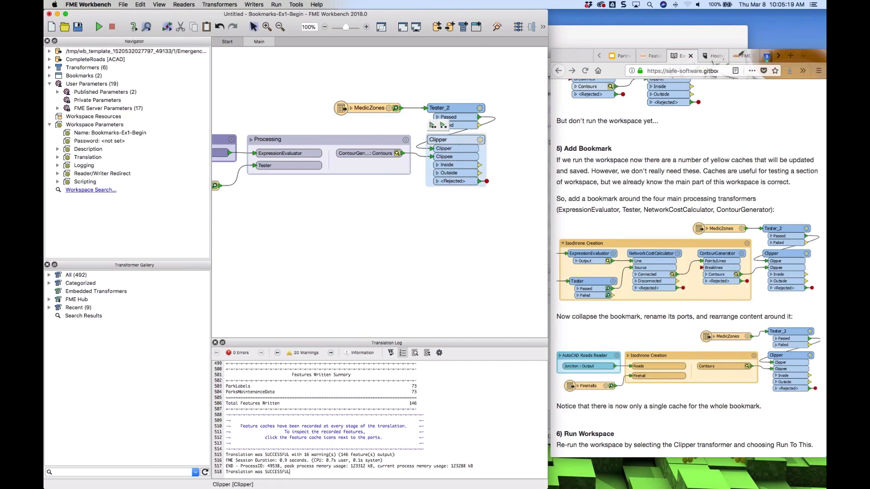
pyautogui.click(432, 126)
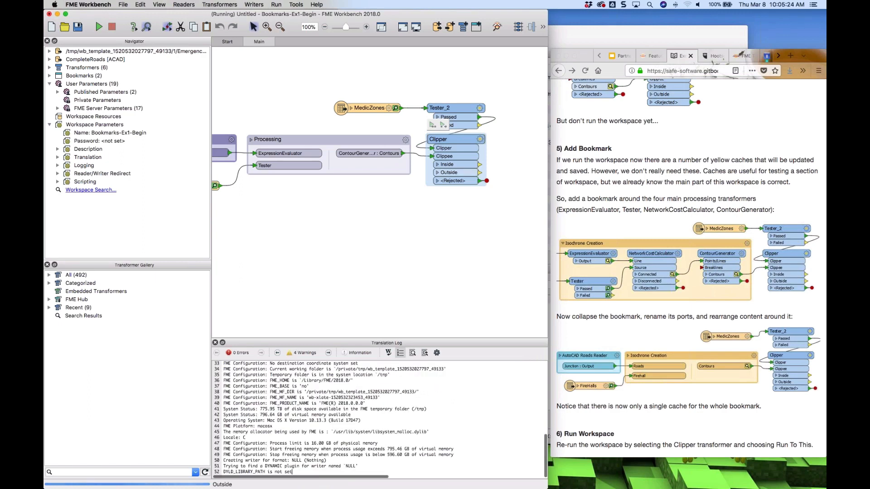
pyautogui.scroll(-10, 687, 271)
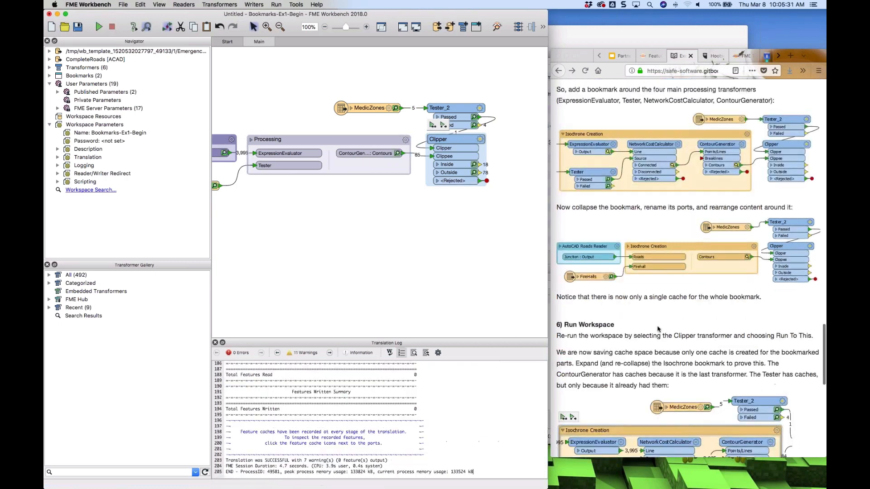
# Expand the Processing bookmark to examine its feature caches, then collapse it again
pyautogui.click(251, 140)
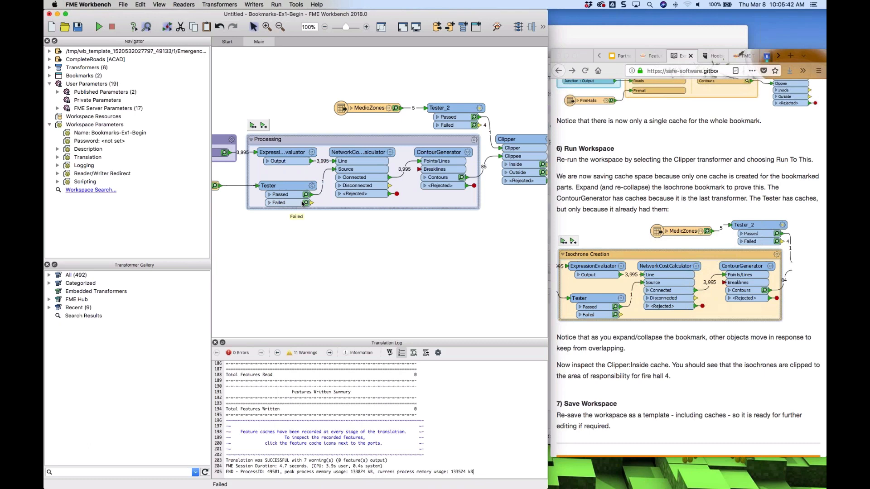
pyautogui.moveTo(359, 208); pyautogui.dragTo(359, 213)
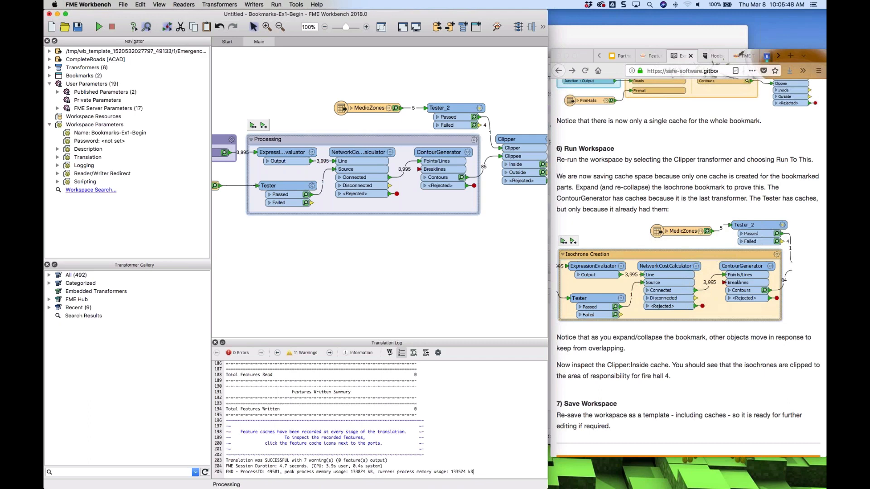
pyautogui.moveTo(364, 135); pyautogui.dragTo(364, 133)
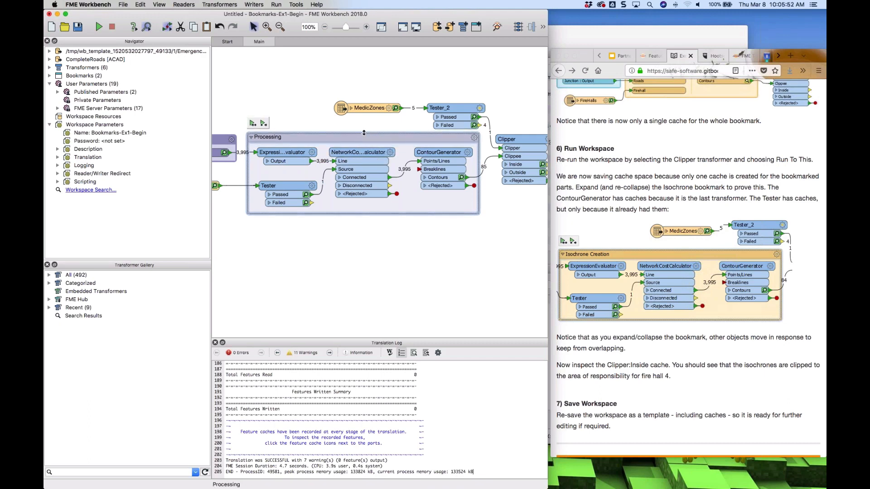
pyautogui.click(251, 137)
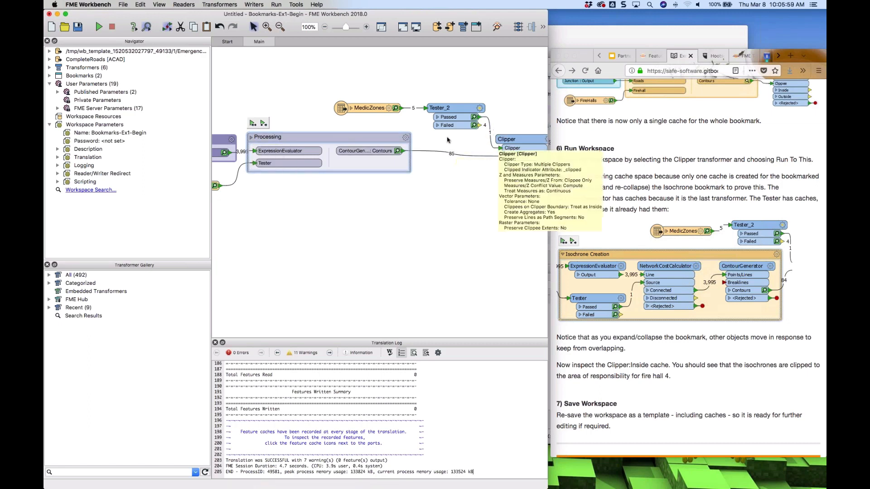
pyautogui.click(686, 356)
pyautogui.scroll(-2, 686, 355)
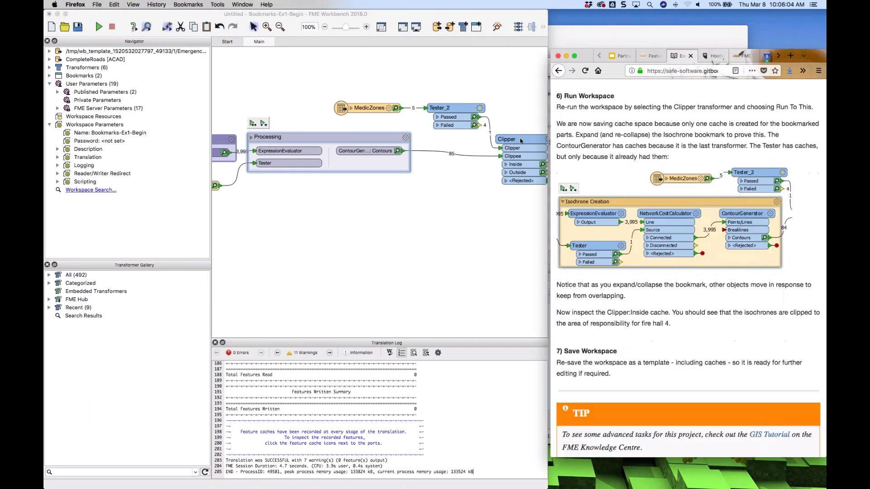
# Open the Clipper's Inside cache in Data Inspector and select individual clipped contour features
pyautogui.moveTo(520, 140); pyautogui.dragTo(466, 148)
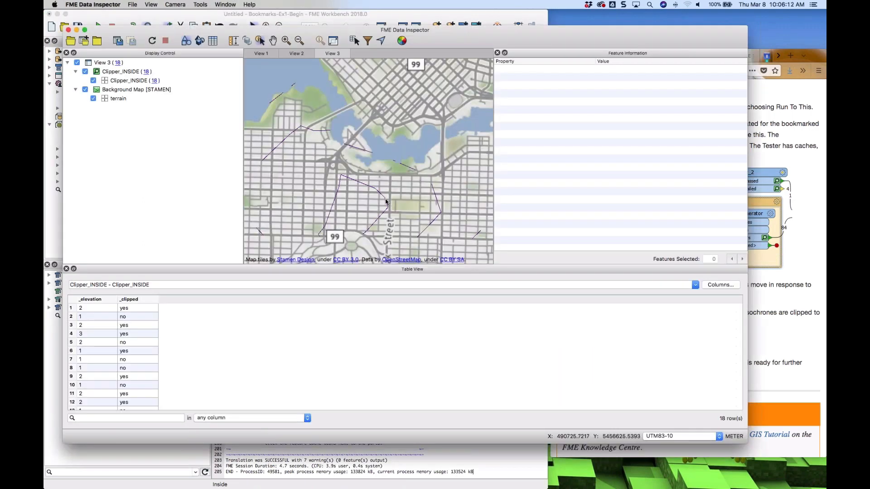
pyautogui.click(407, 166)
pyautogui.click(407, 165)
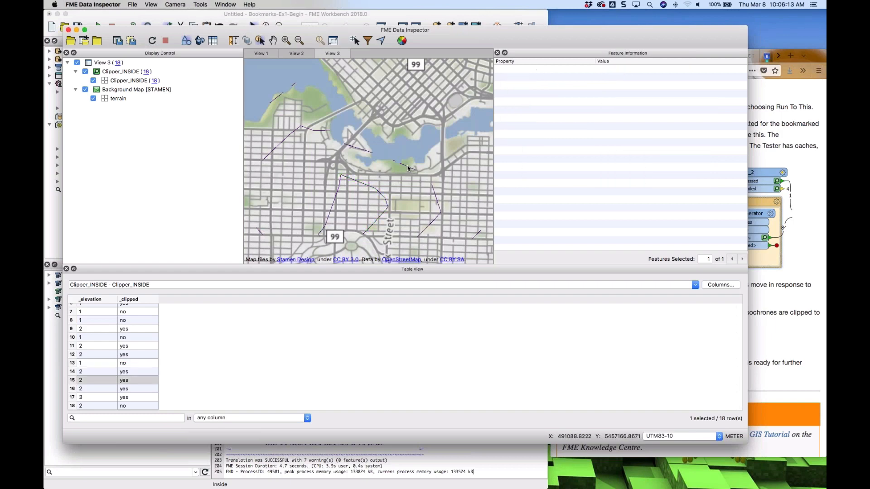
pyautogui.click(320, 132)
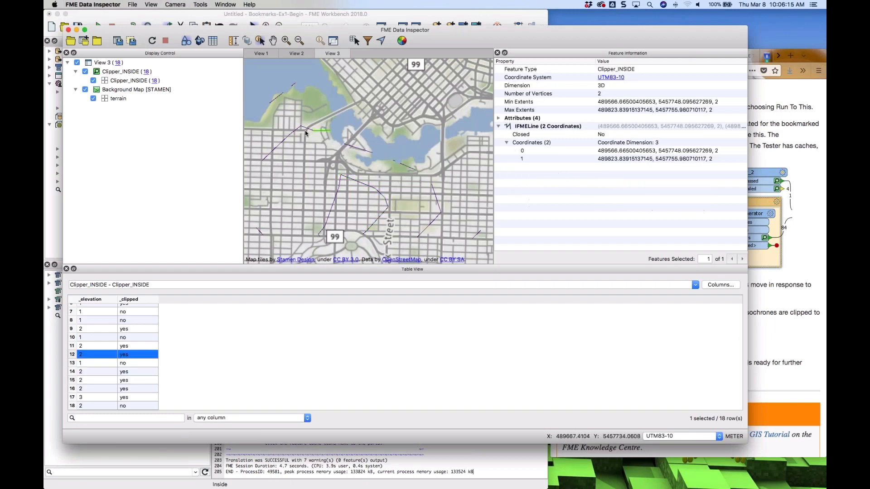
pyautogui.click(262, 232)
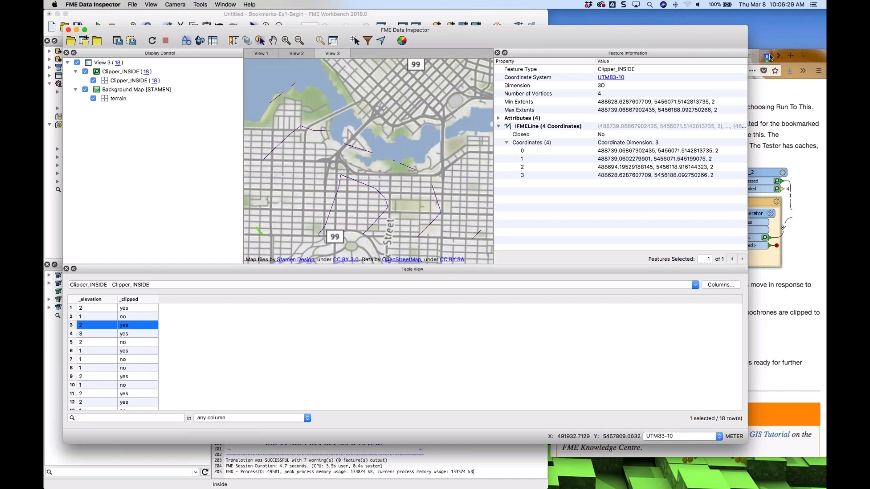
# Return to the workspace and inspect all cached features of Tester_2 in Data Inspector
pyautogui.click(501, 15)
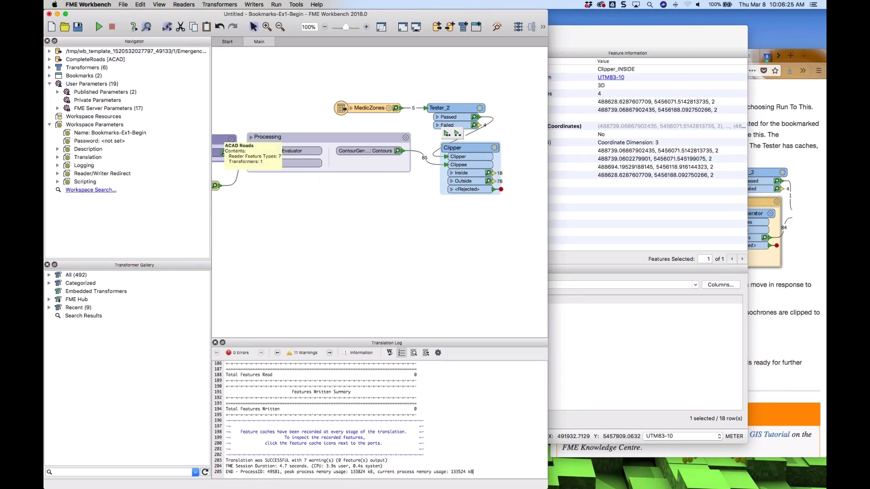
pyautogui.hscroll(-1, 252, 199)
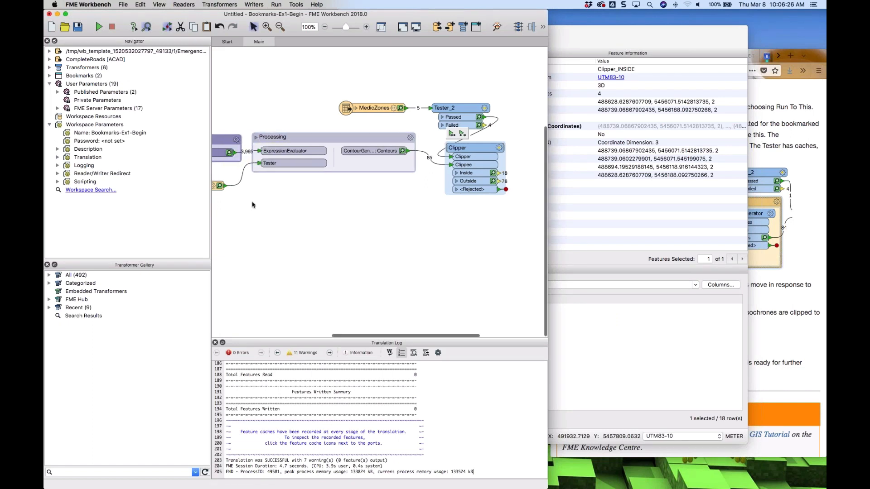
pyautogui.hscroll(-5, 253, 205)
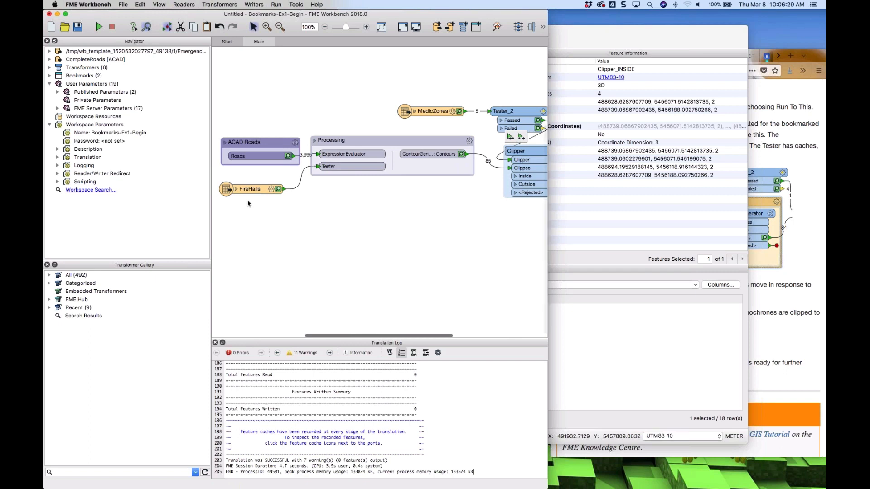
pyautogui.hscroll(7, 404, 139)
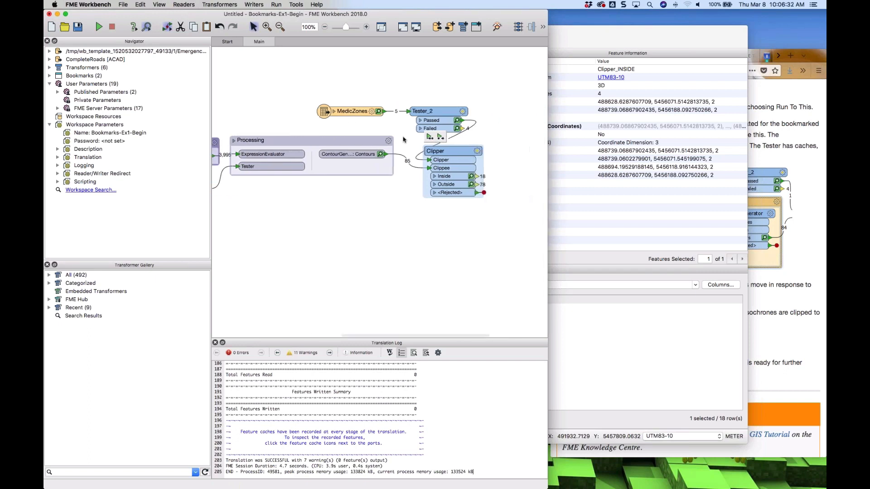
pyautogui.click(439, 117)
pyautogui.scroll(-1, 439, 117)
pyautogui.rightClick(438, 116)
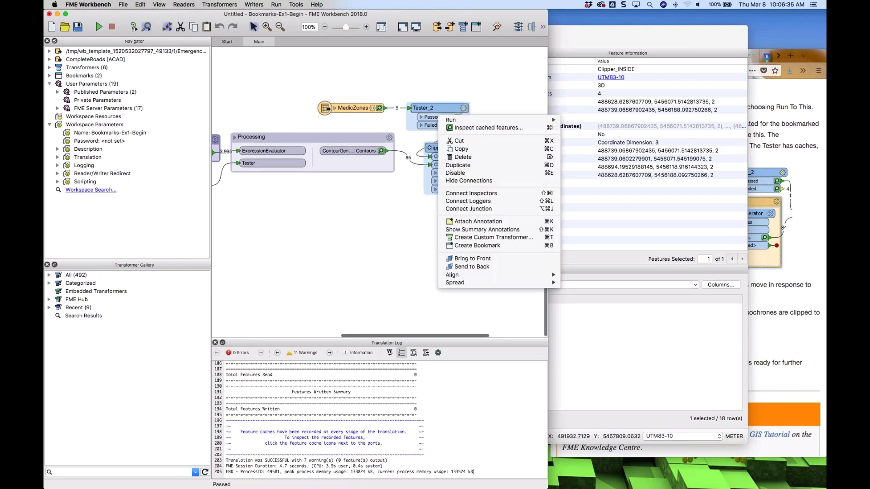
pyautogui.click(476, 128)
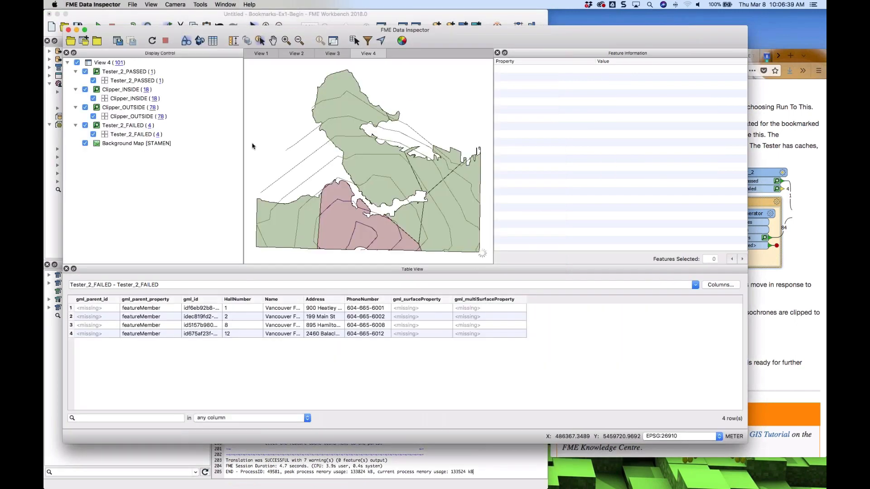
# Hide the Clipper_OUTSIDE and background map layers, zoom in, and select clipped isochrone lines to examine them
pyautogui.click(85, 108)
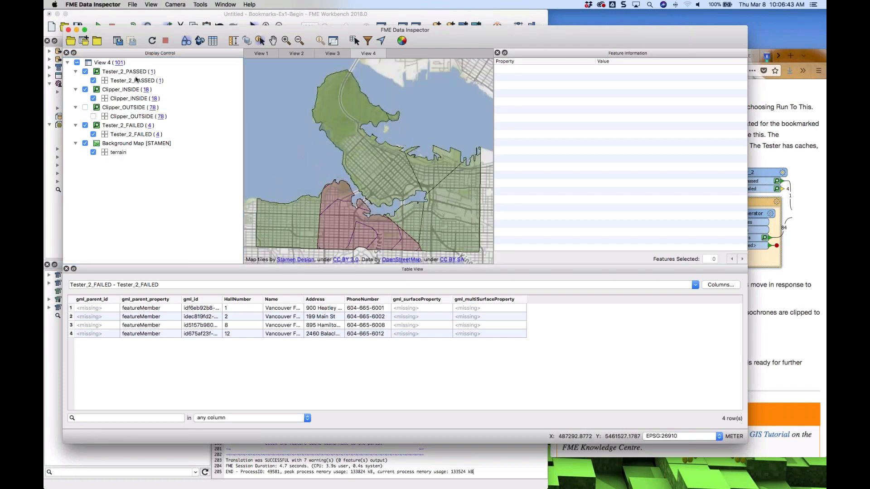
pyautogui.click(85, 144)
pyautogui.click(85, 144)
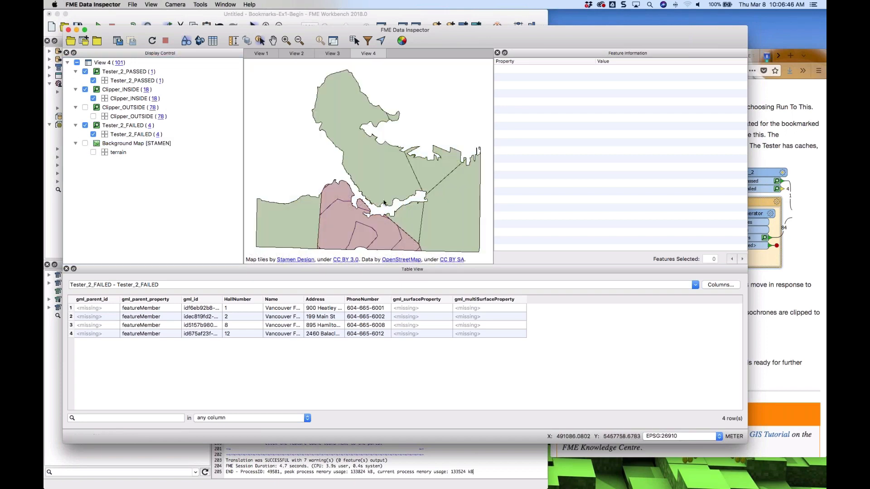
pyautogui.scroll(-1, 384, 202)
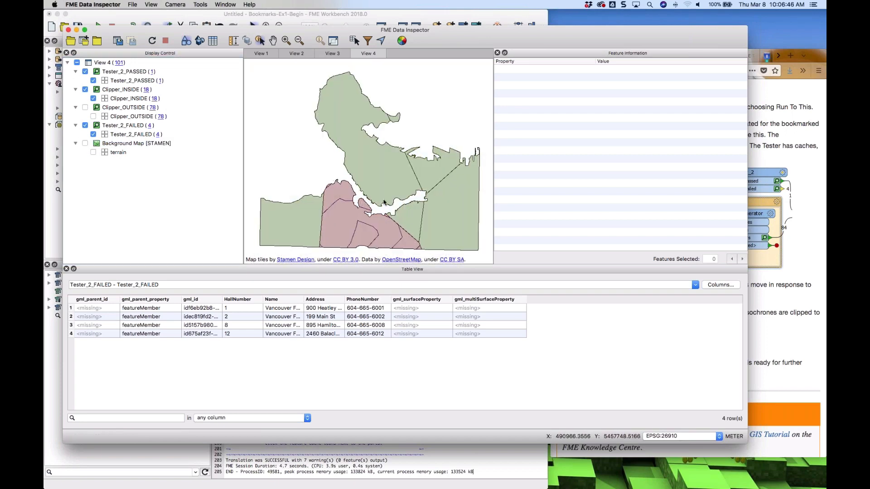
pyautogui.scroll(5, 384, 203)
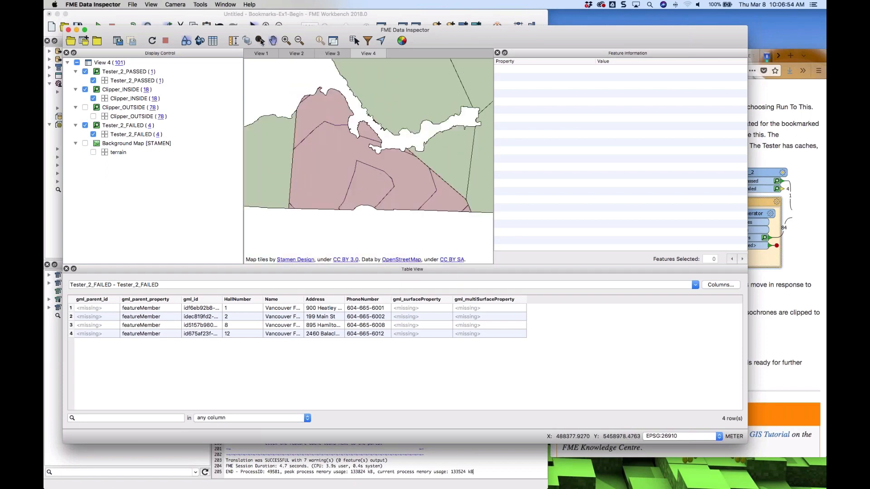
pyautogui.click(367, 188)
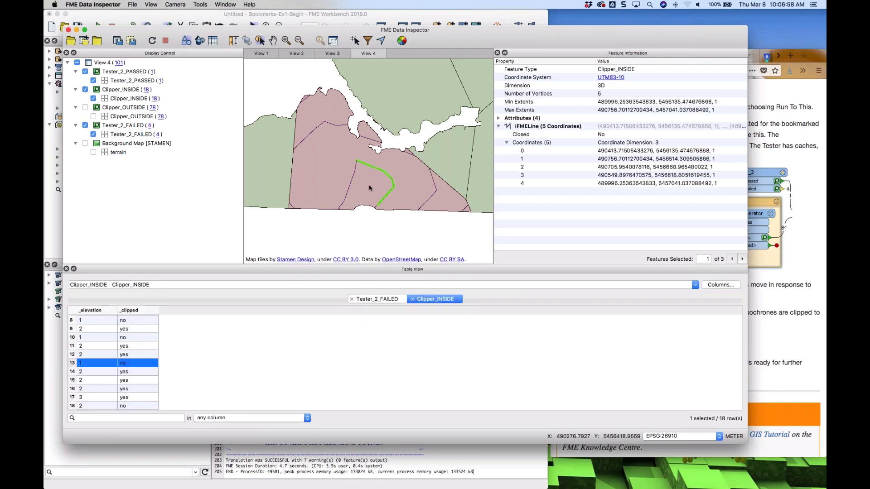
pyautogui.click(352, 179)
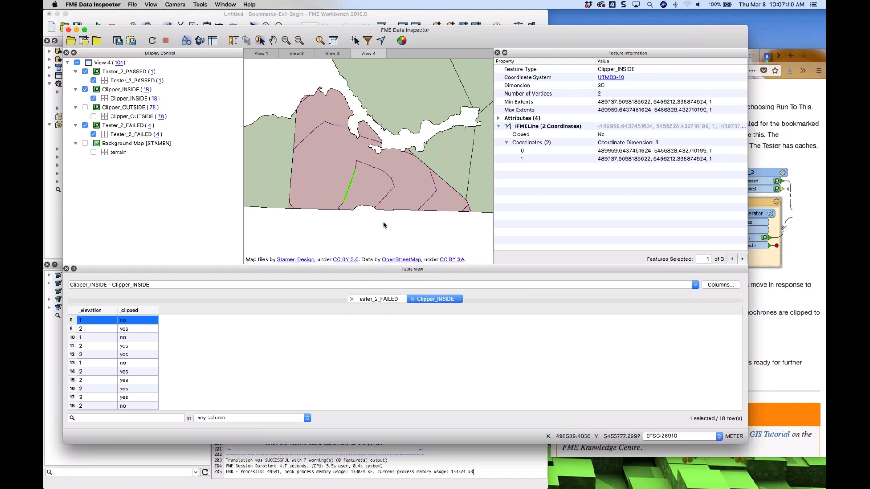
# Read the remaining exercise instructions and move on to the Tolerance Parameters page
pyautogui.click(798, 164)
pyautogui.scroll(-5, 798, 164)
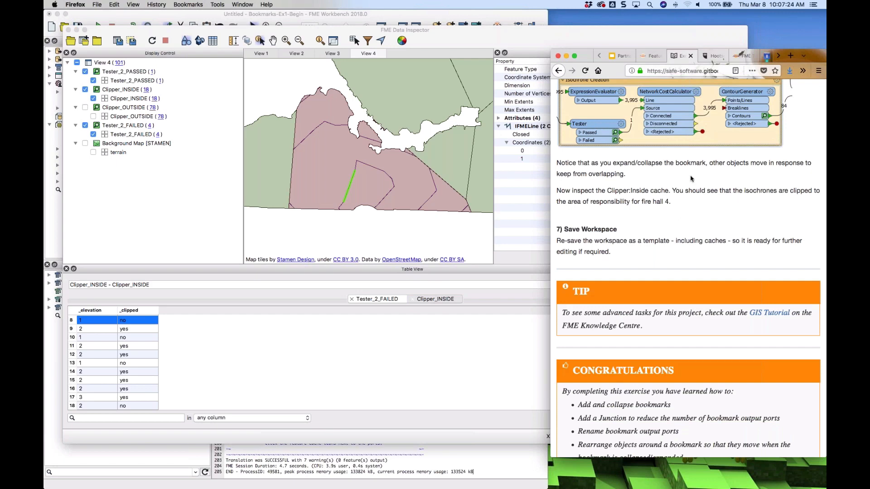
pyautogui.scroll(-4, 691, 178)
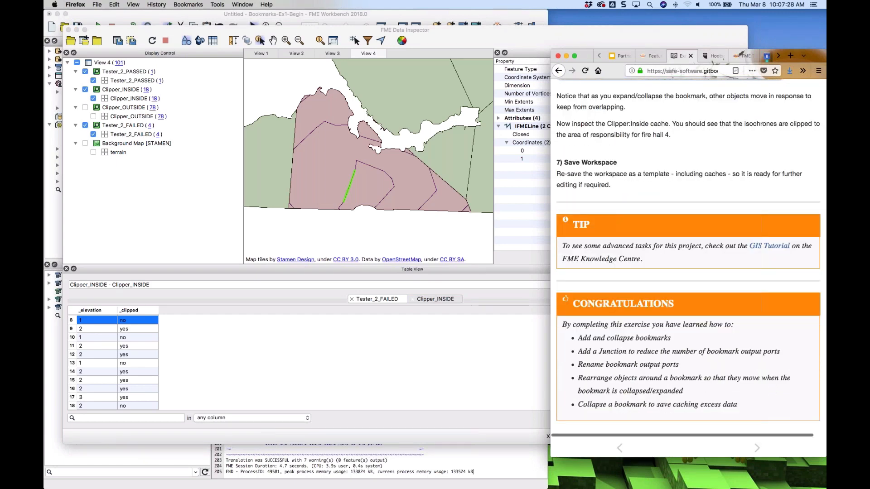
pyautogui.click(758, 449)
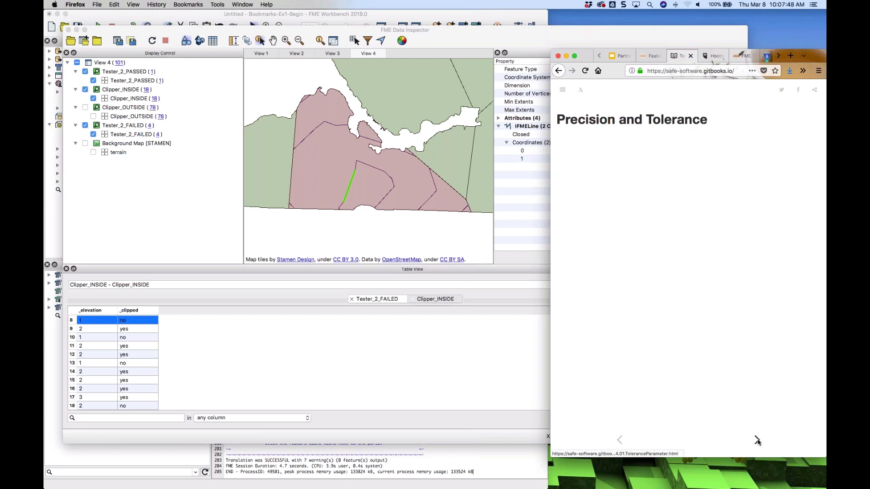
pyautogui.click(757, 440)
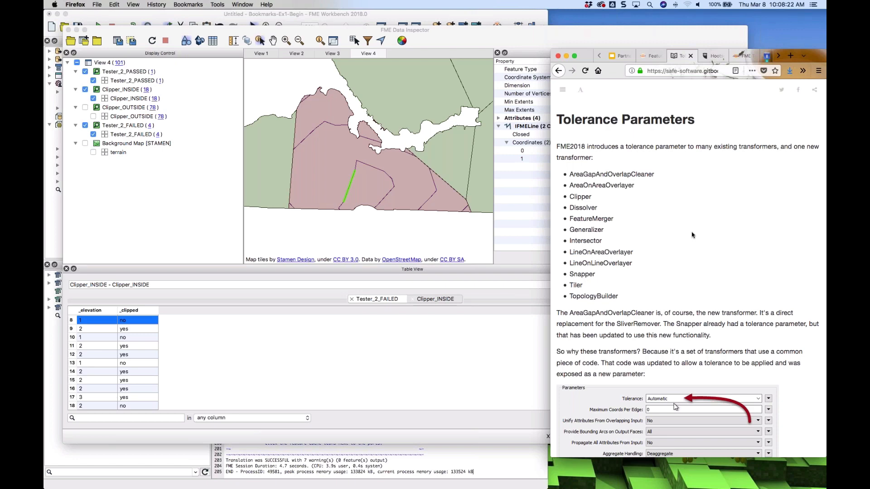
pyautogui.scroll(-1, 692, 235)
pyautogui.scroll(1, 692, 235)
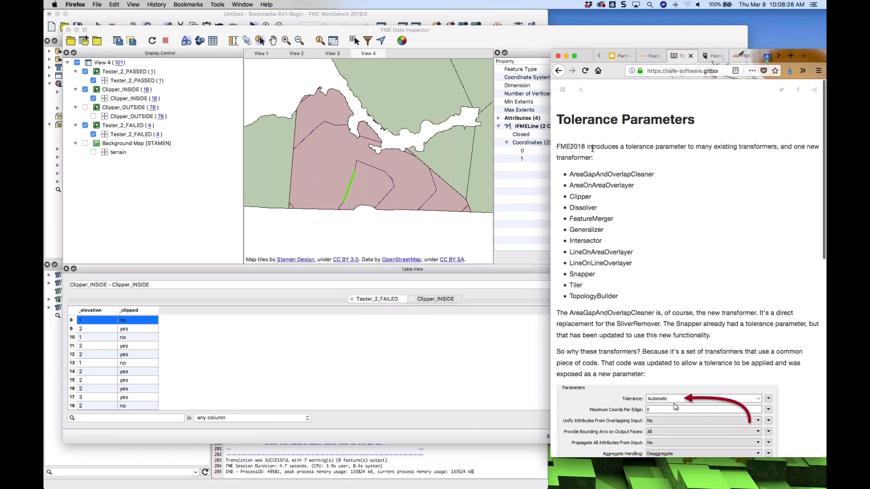
# Page back from the Tolerance Parameters page to the exercise and scroll to its tip and congratulations section
pyautogui.scroll(-10, 613, 158)
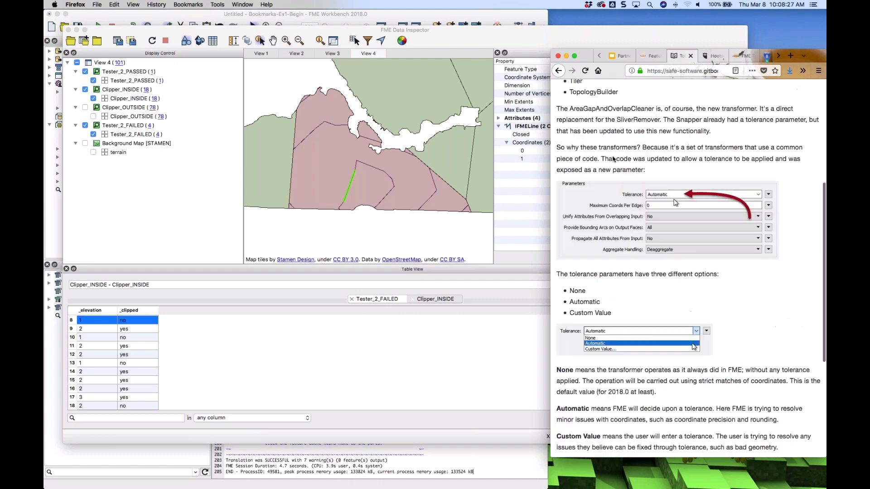
pyautogui.click(619, 442)
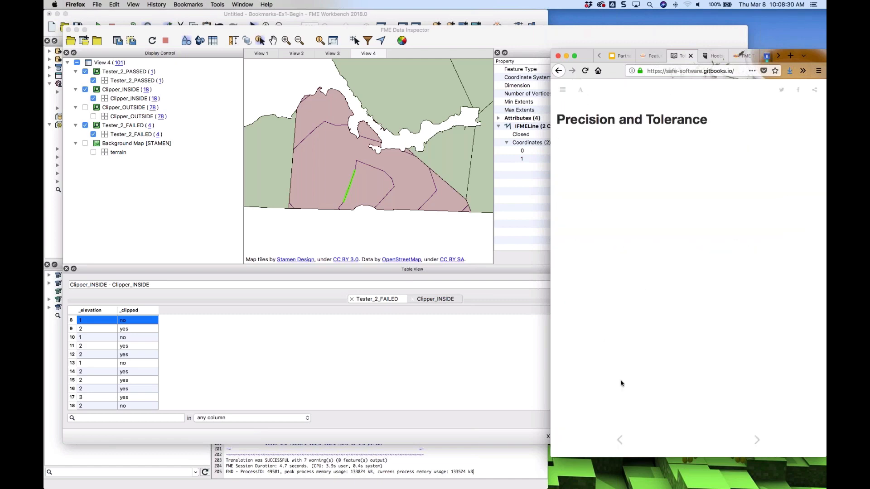
pyautogui.click(620, 442)
pyautogui.scroll(-10, 687, 272)
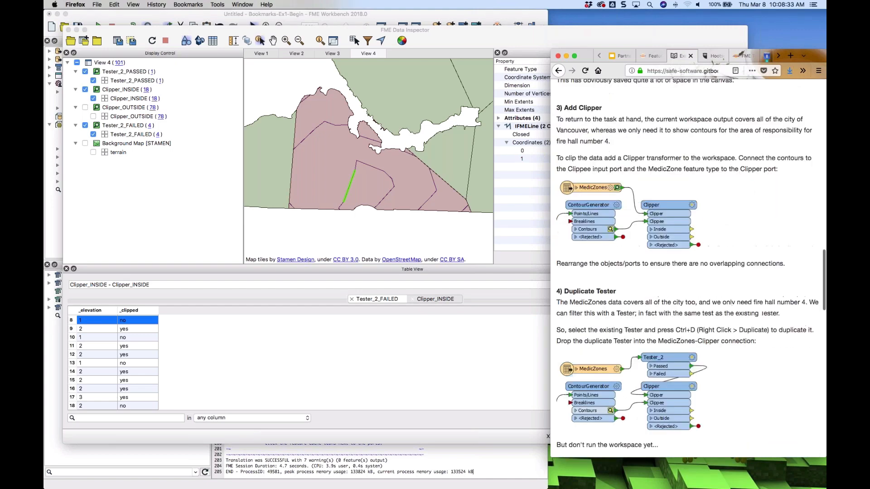
pyautogui.scroll(-15, 763, 248)
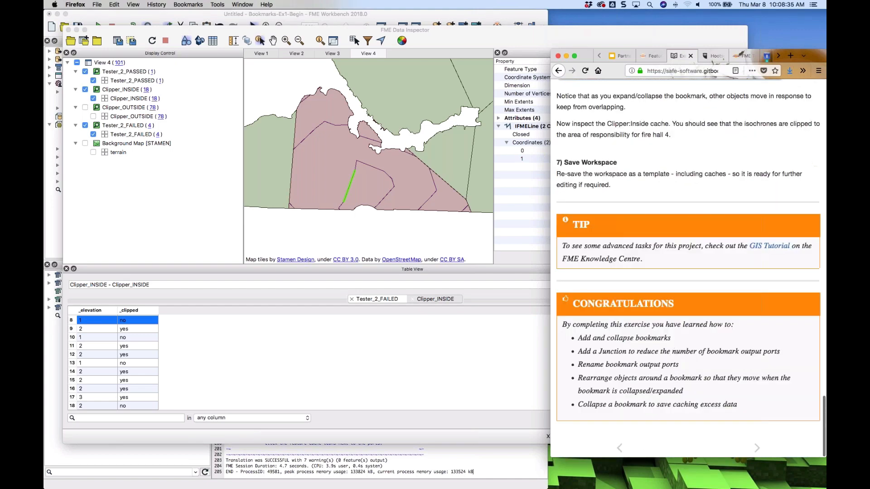
# Open the GIS Tutorial link in a new tab and read through the isolines article and its notes
pyautogui.rightClick(763, 248)
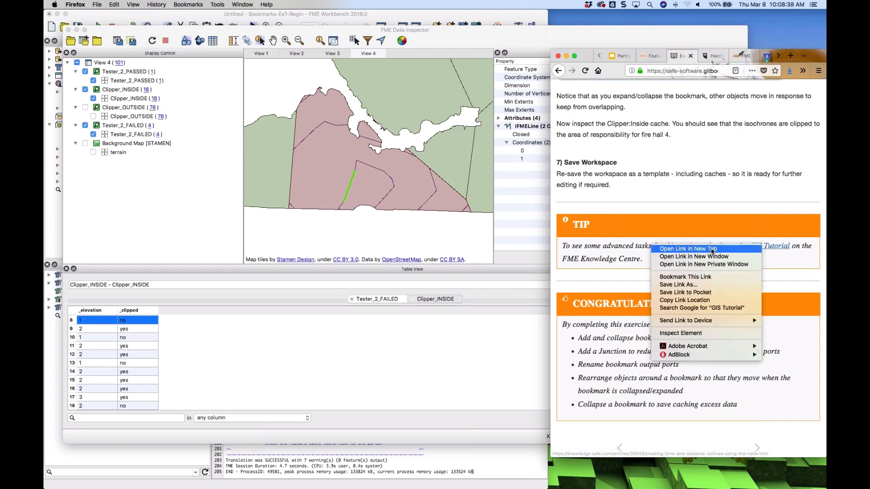
pyautogui.click(752, 249)
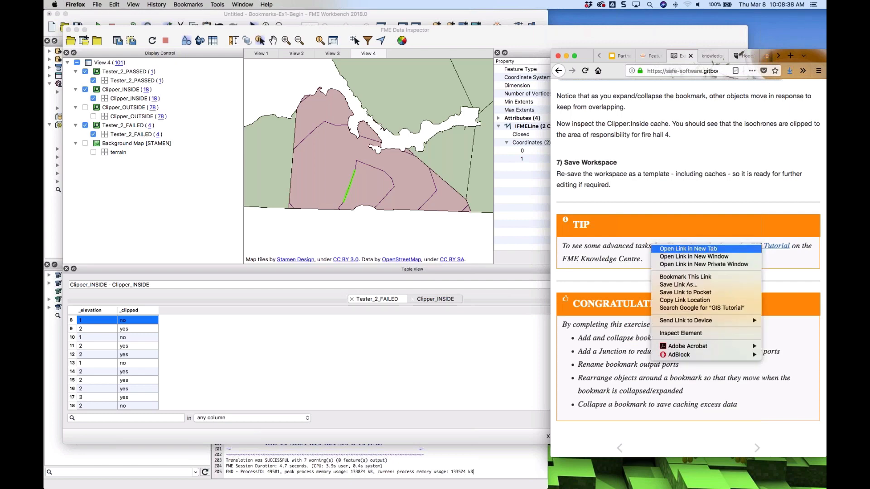
pyautogui.click(712, 56)
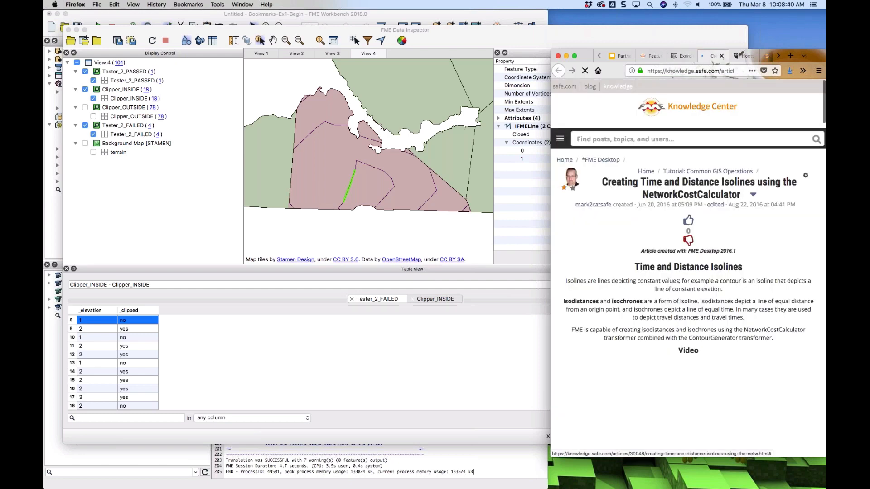
pyautogui.scroll(-3, 688, 241)
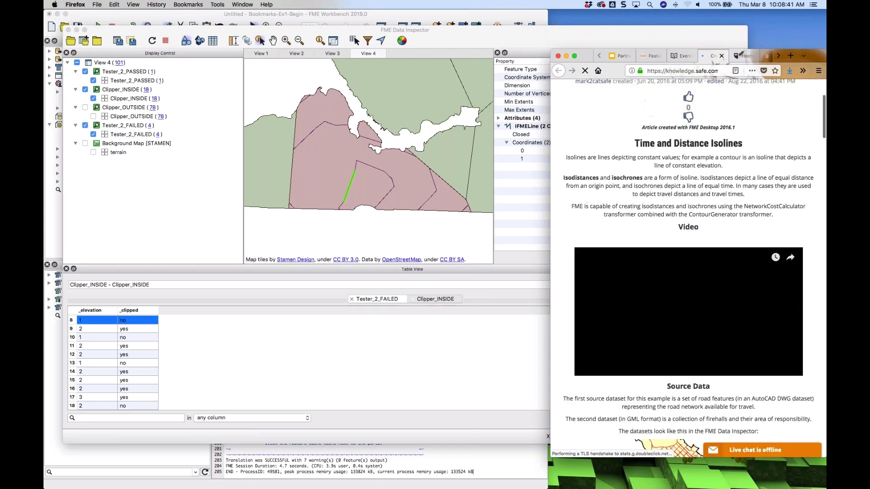
pyautogui.scroll(-5, 688, 263)
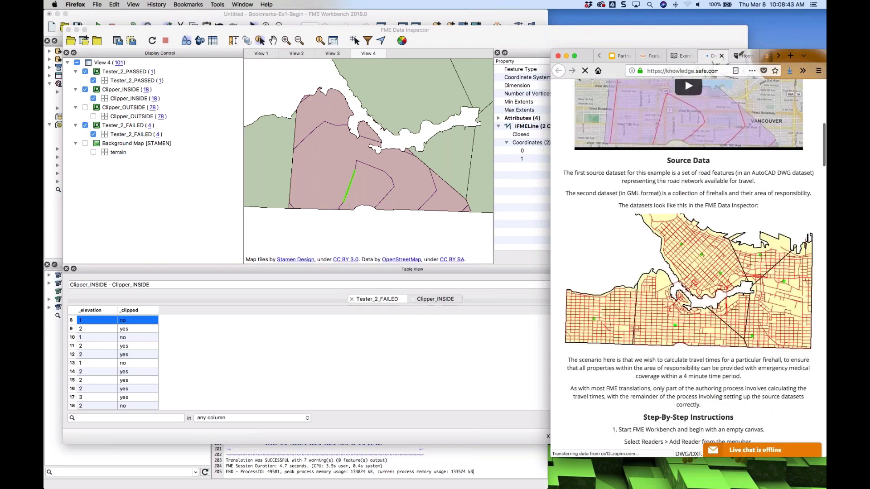
pyautogui.scroll(-15, 688, 262)
pyautogui.scroll(-20, 688, 267)
pyautogui.scroll(6, 688, 267)
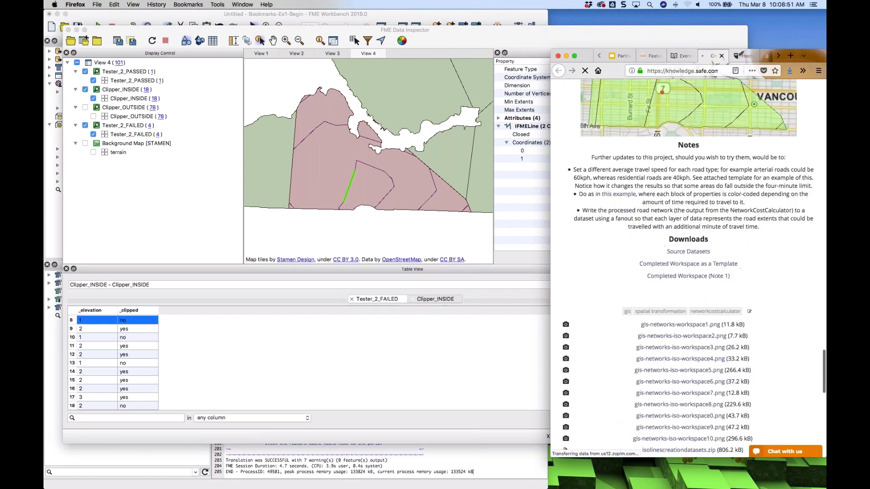
pyautogui.scroll(2, 663, 284)
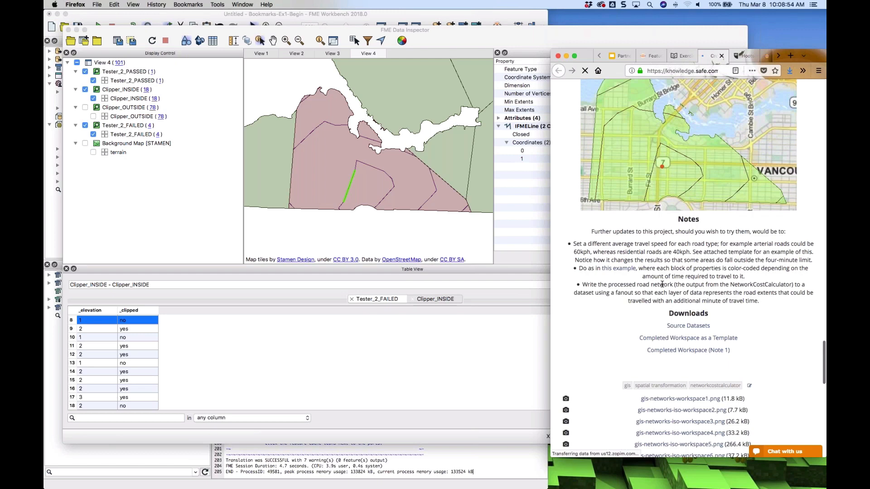
pyautogui.moveTo(573, 252); pyautogui.dragTo(689, 254)
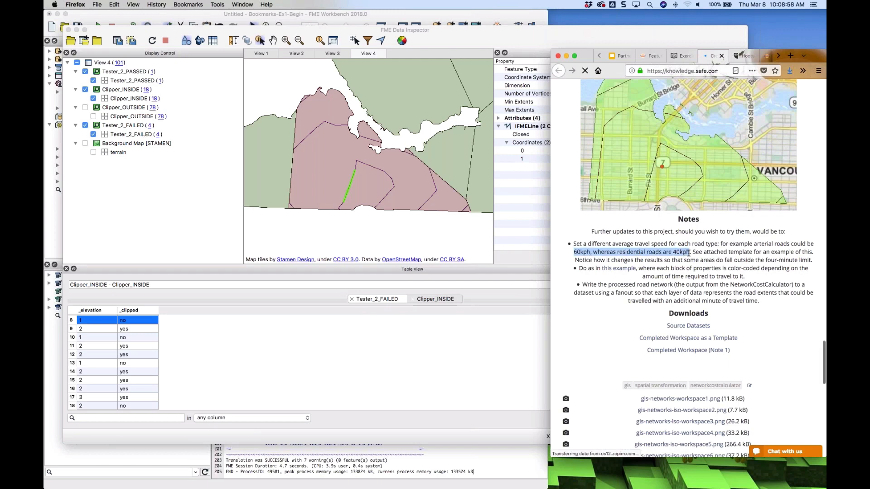
# Follow the linked example article on calculating emergency response travel times and scroll through it
pyautogui.click(618, 269)
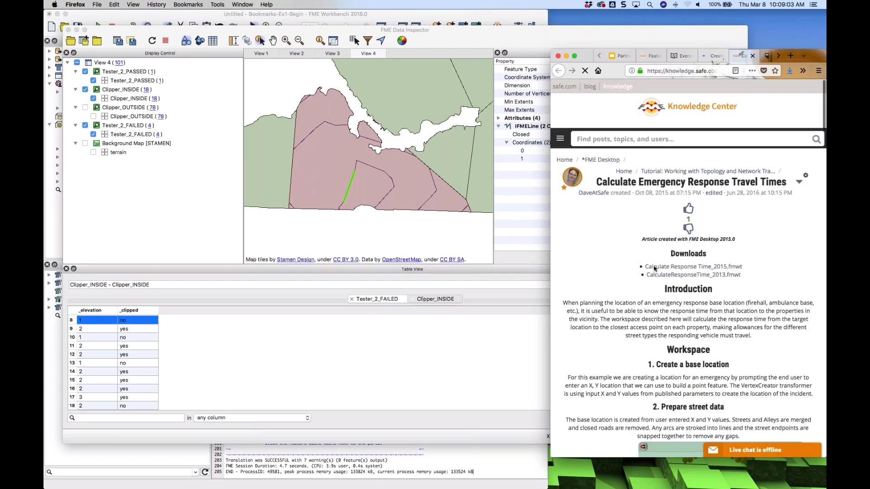
pyautogui.scroll(-4, 653, 266)
pyautogui.scroll(-20, 652, 266)
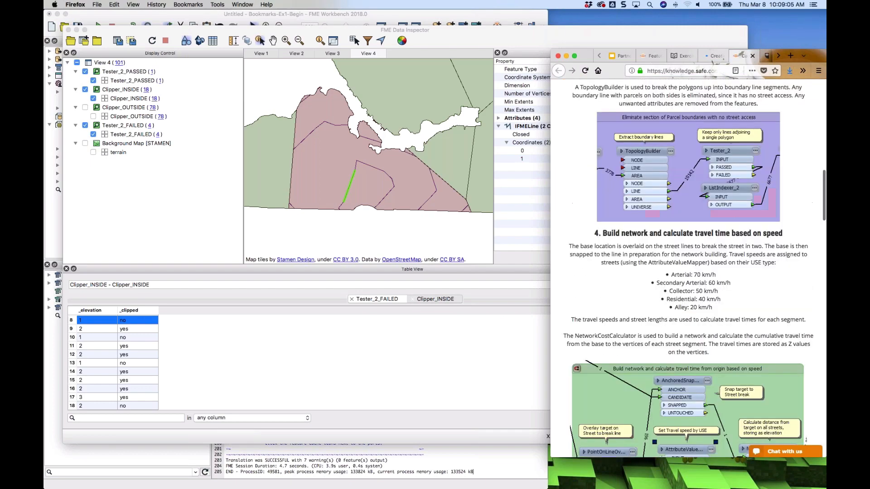
pyautogui.scroll(-5, 688, 268)
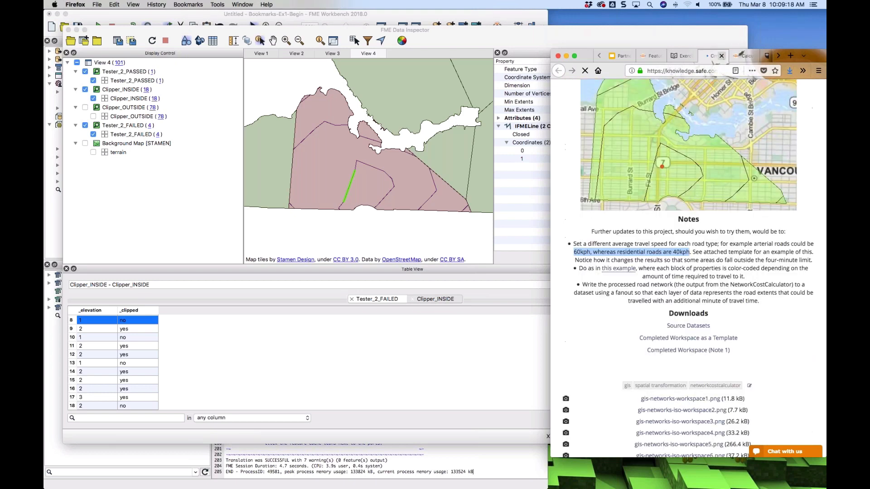
# Close the extra article tabs and return to the Tolerance Parameters page of the course
pyautogui.click(722, 57)
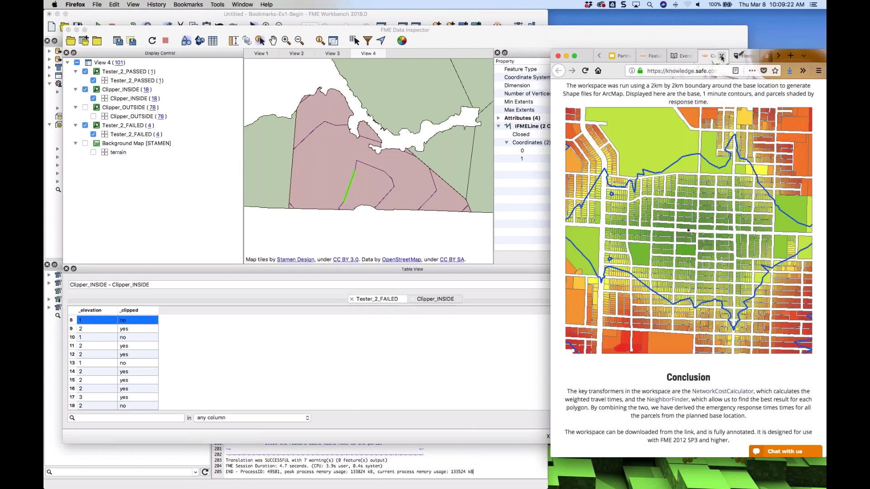
pyautogui.click(721, 56)
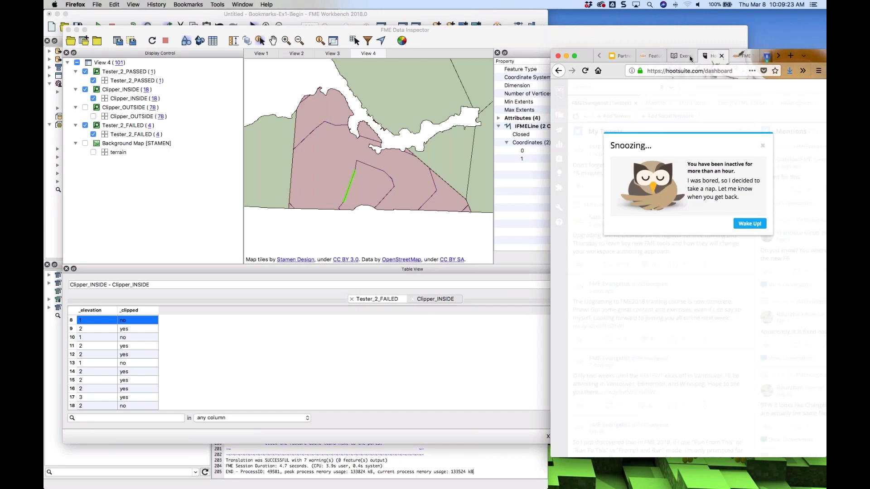
pyautogui.click(690, 58)
pyautogui.click(756, 440)
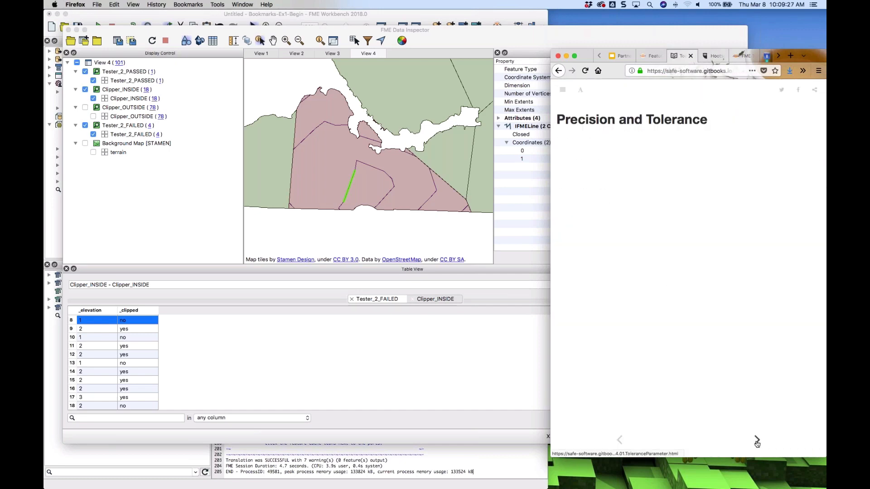
pyautogui.click(757, 442)
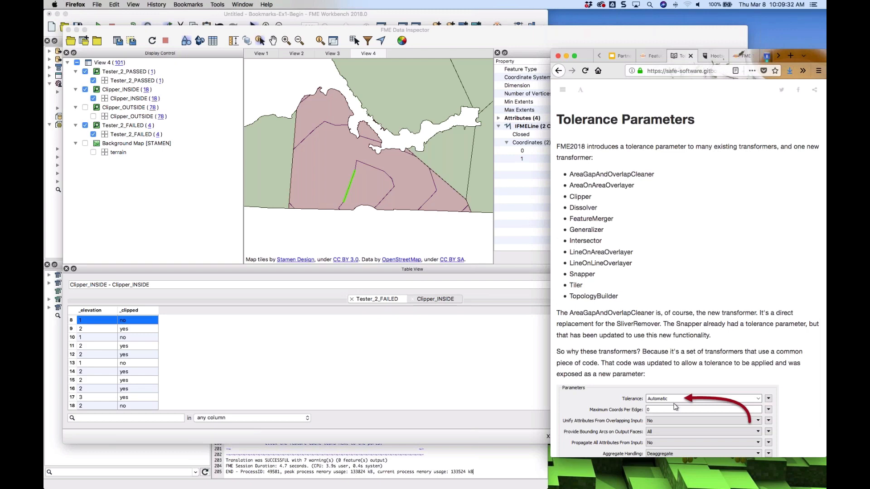
# Switch to Workbench and expand the collapsed Processing bookmark
pyautogui.click(473, 16)
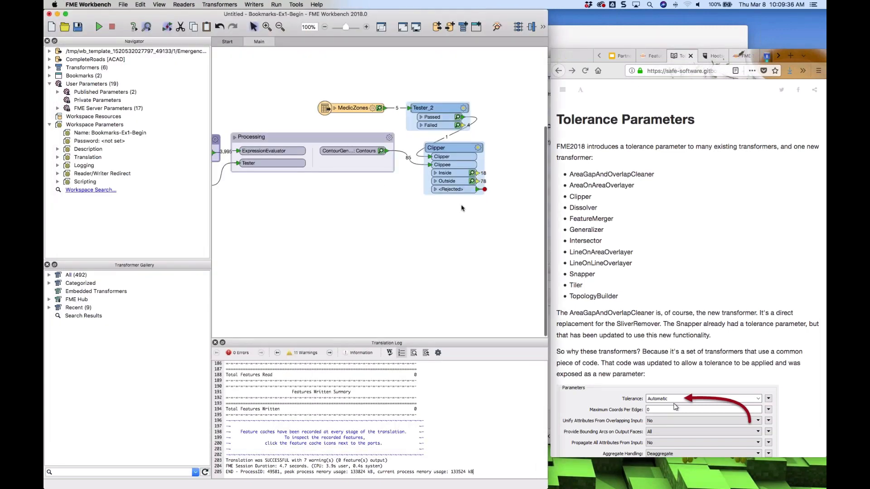
pyautogui.click(235, 140)
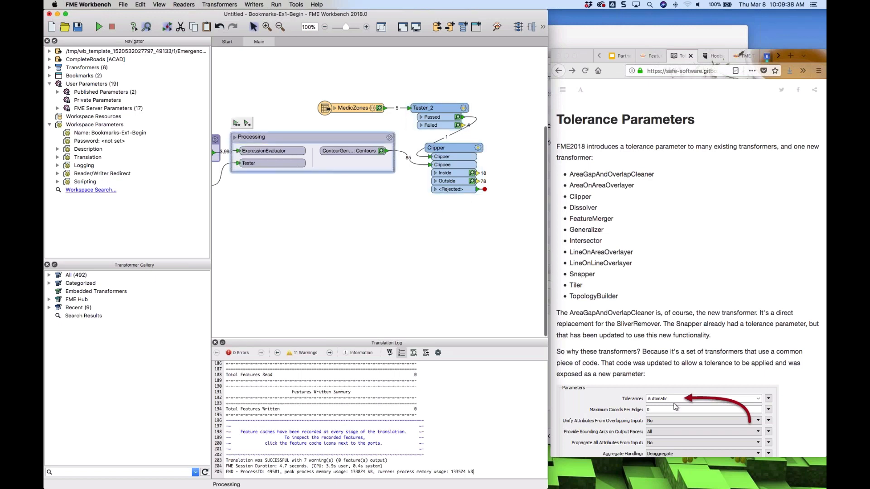
pyautogui.click(235, 138)
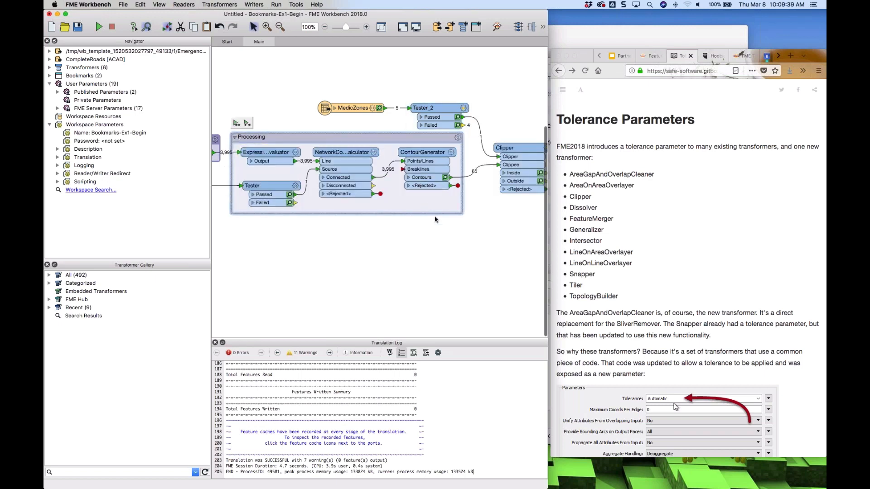
# Open the Clipper's parameters and examine the Tolerance options under Vector Parameters without changing them
pyautogui.moveTo(529, 148); pyautogui.dragTo(518, 147)
pyautogui.click(537, 149)
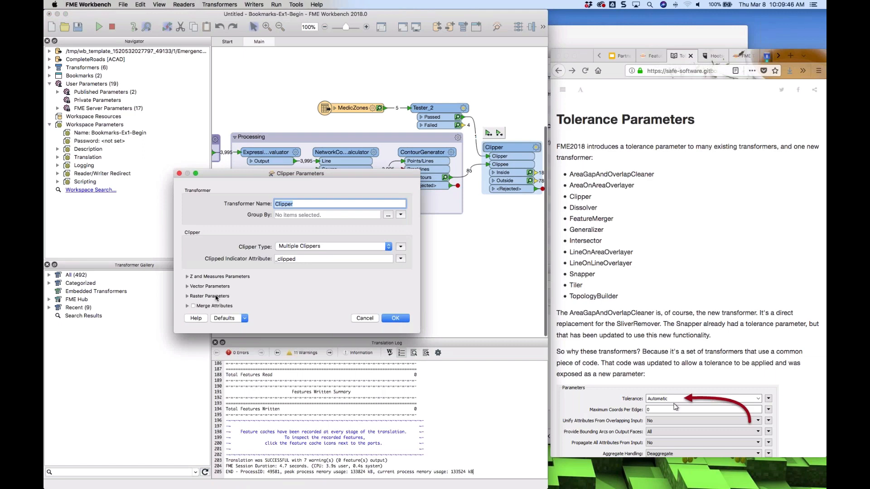
pyautogui.click(209, 286)
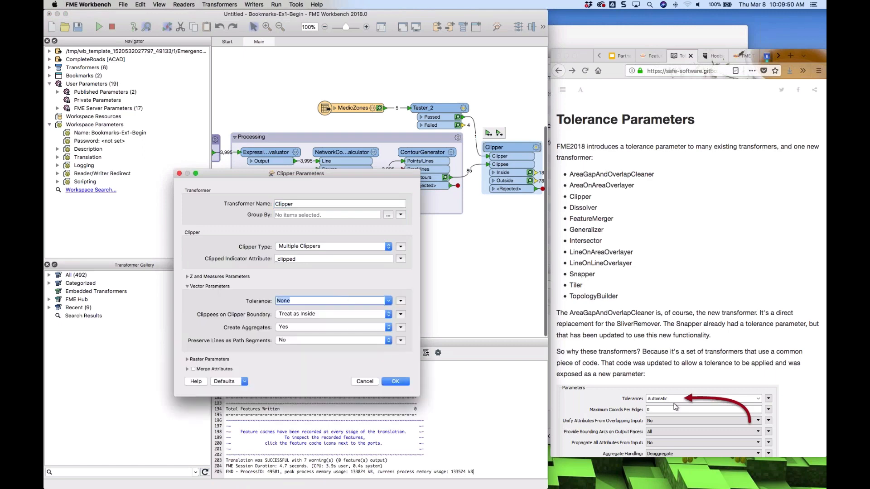
pyautogui.click(388, 301)
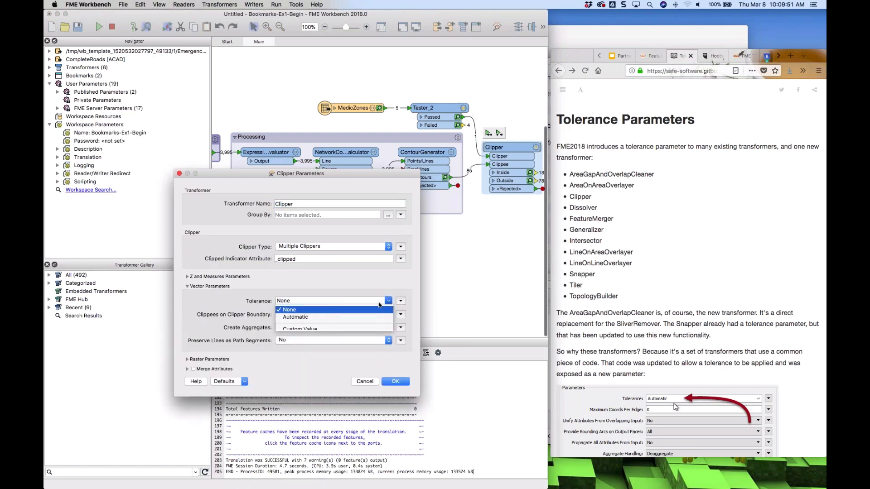
pyautogui.click(330, 290)
pyautogui.click(365, 381)
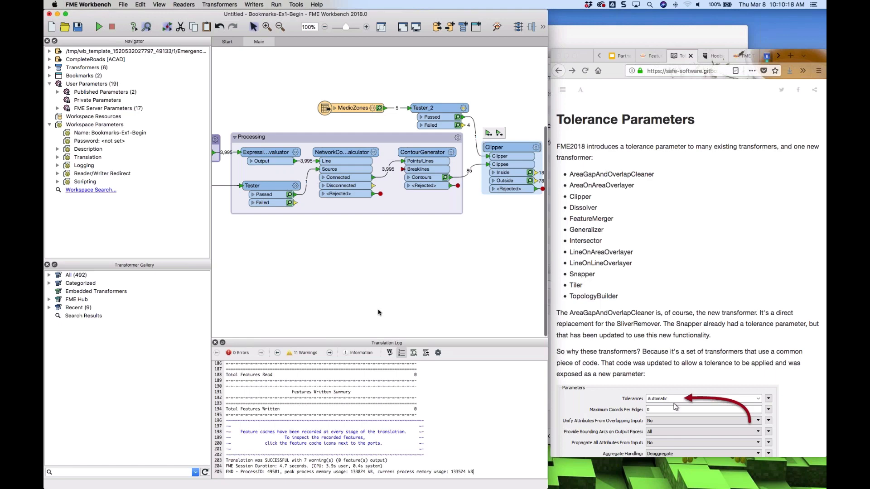
# Add a LineOnLineOverlayer transformer to the canvas and view its parameters
pyautogui.click(379, 285)
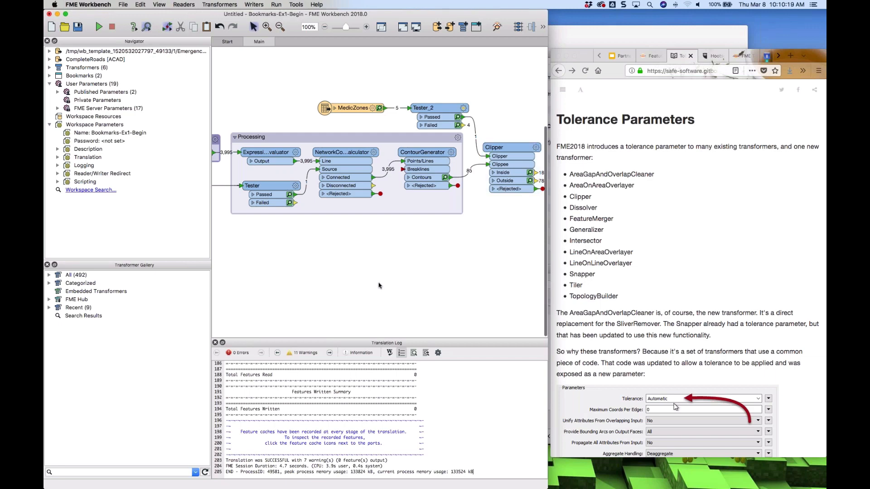
pyautogui.write('l')
pyautogui.write('olo')
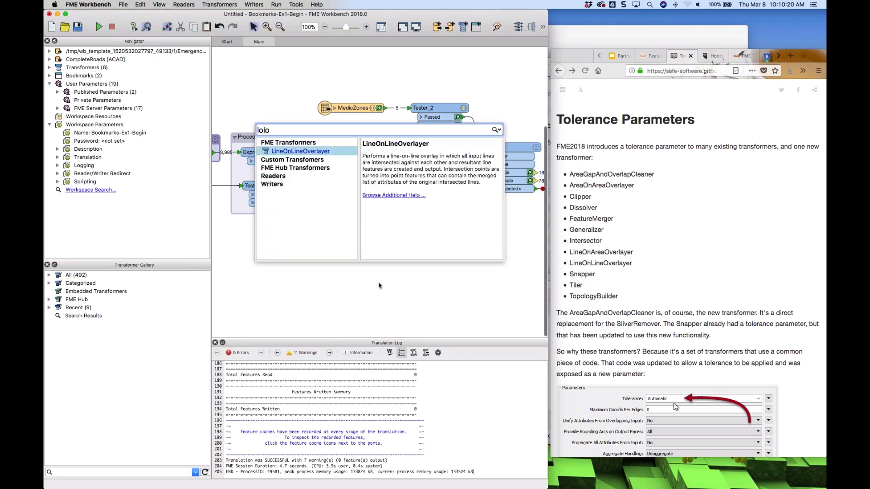
pyautogui.press('Return')
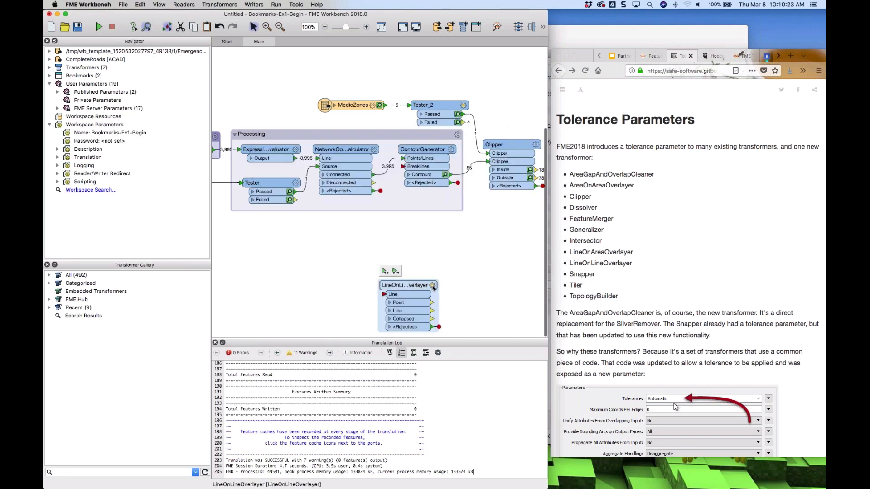
pyautogui.click(433, 286)
pyautogui.click(385, 232)
pyautogui.click(381, 240)
pyautogui.click(365, 360)
# Add an Intersector transformer to the canvas next to the LineOnLineOverlayer
pyautogui.click(319, 271)
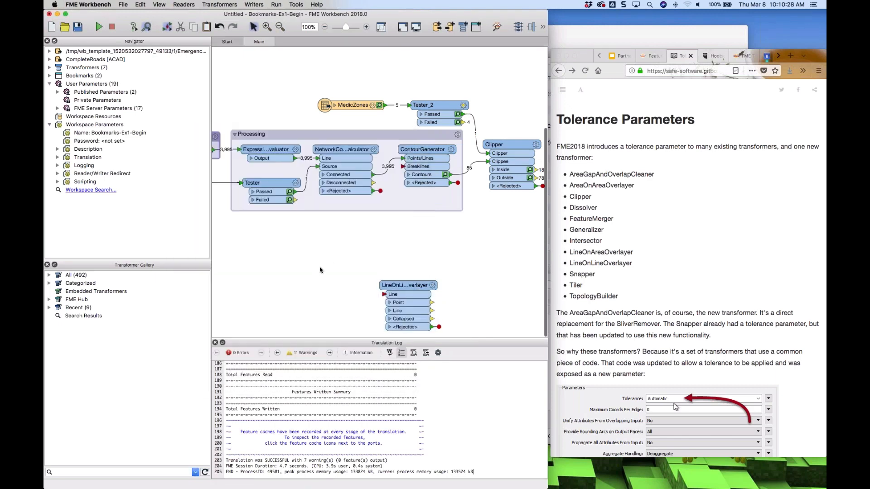
pyautogui.write('loao')
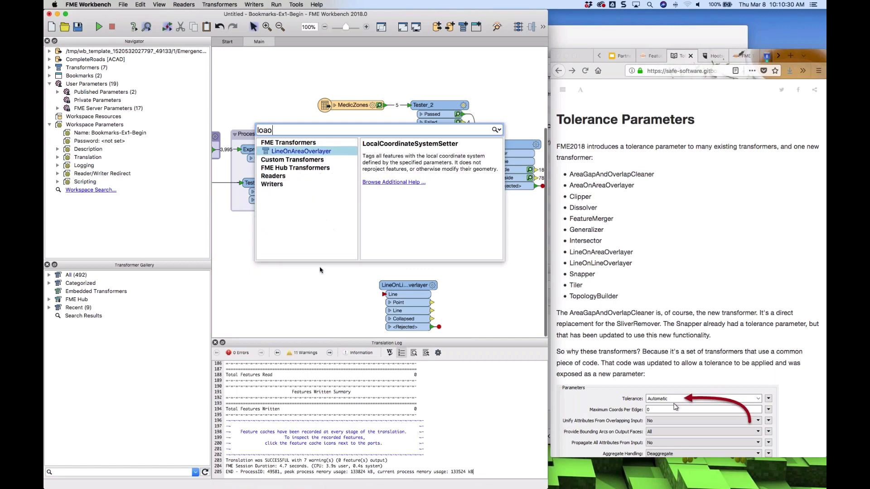
pyautogui.press('BackSpace')
pyautogui.press('BackSpace')
pyautogui.press('BackSpace')
pyautogui.press('BackSpace')
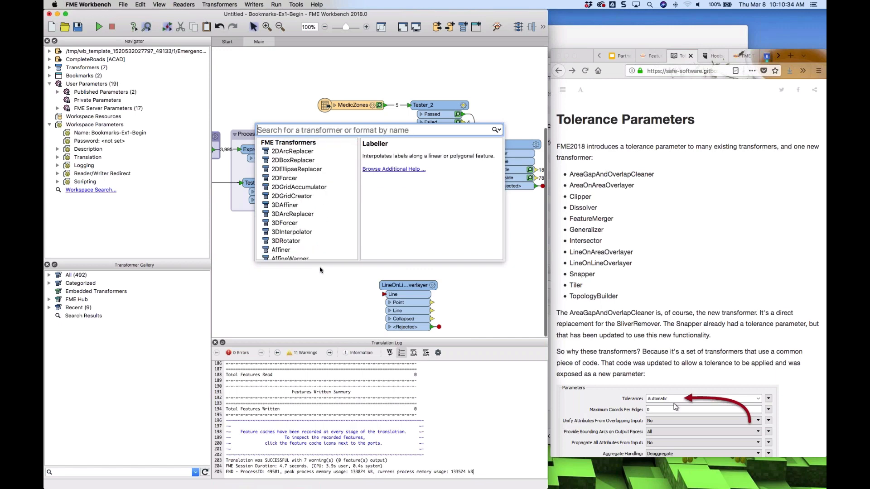
pyautogui.write('inter')
pyautogui.press('Return')
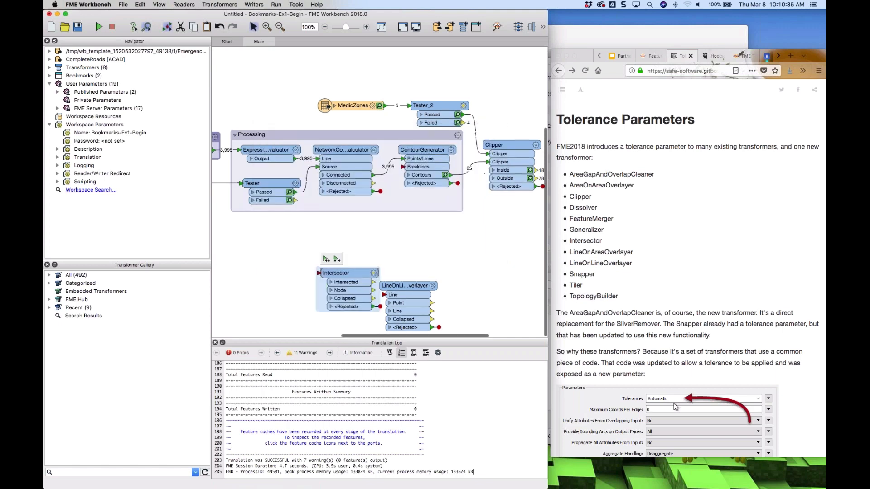
# Delete the LineOnLineOverlayer and move the Intersector up beneath the Processing bookmark
pyautogui.click(391, 289)
pyautogui.press('Delete')
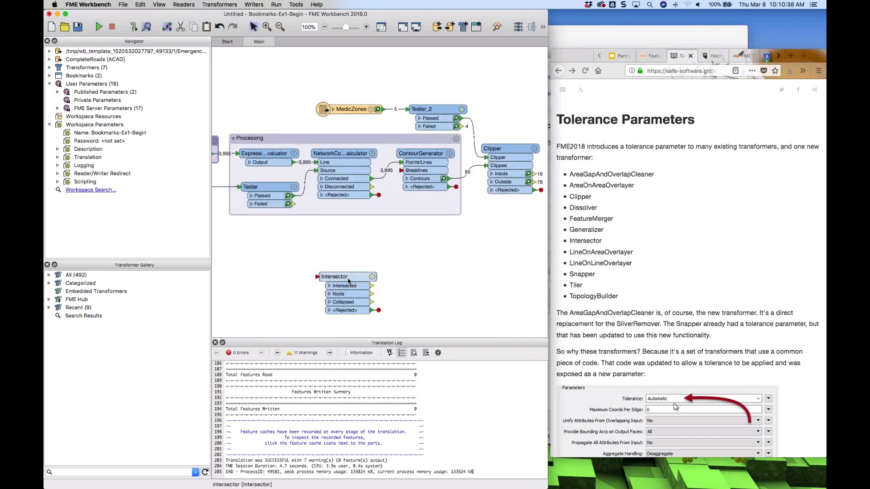
pyautogui.moveTo(338, 276); pyautogui.dragTo(330, 243)
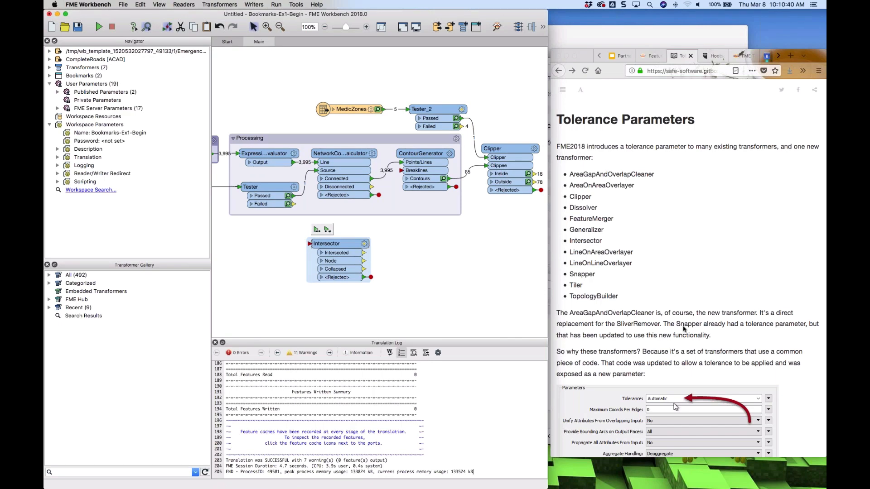
pyautogui.scroll(-2, 682, 328)
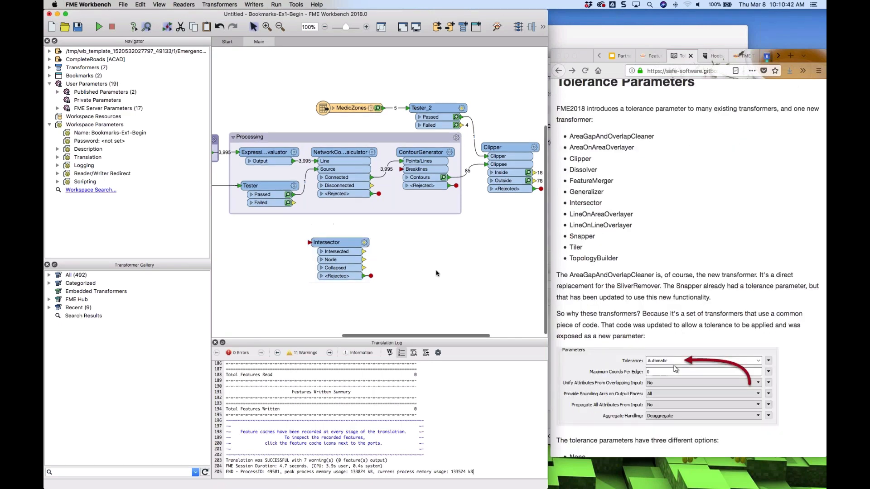
# Add an AreaGapAndOverlapCleaner by searching for its SliverRemover alias, then delete it again
pyautogui.write('sliver')
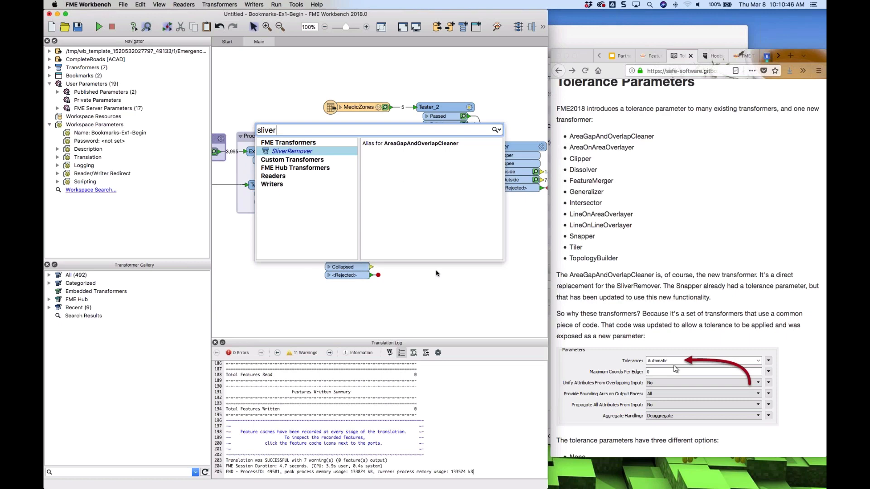
pyautogui.press('Return')
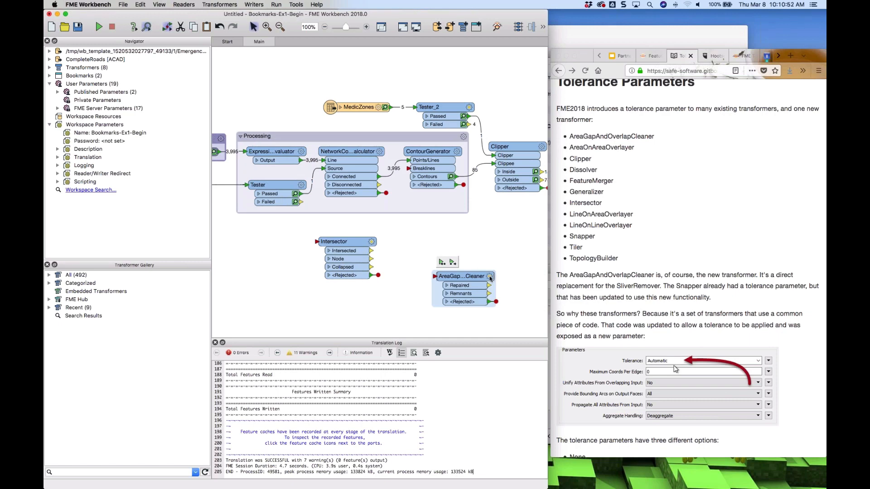
pyautogui.doubleClick(462, 276)
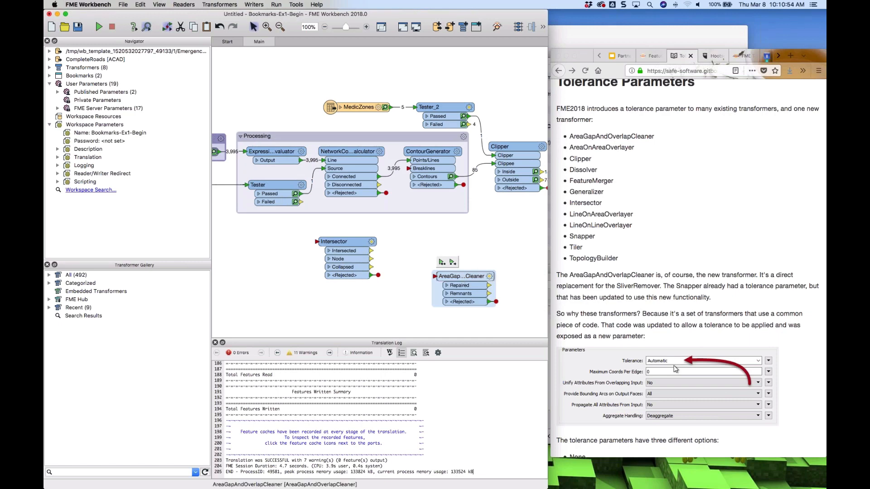
pyautogui.press('Delete')
# Read the tolerance options in the documentation and open the Intersector's parameters to view its Tolerance setting without changing it
pyautogui.scroll(-2, 701, 299)
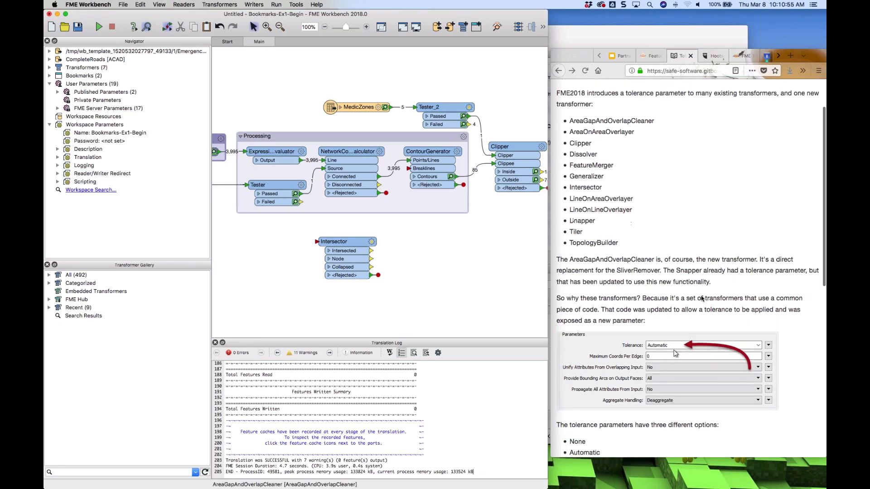
pyautogui.scroll(-10, 701, 299)
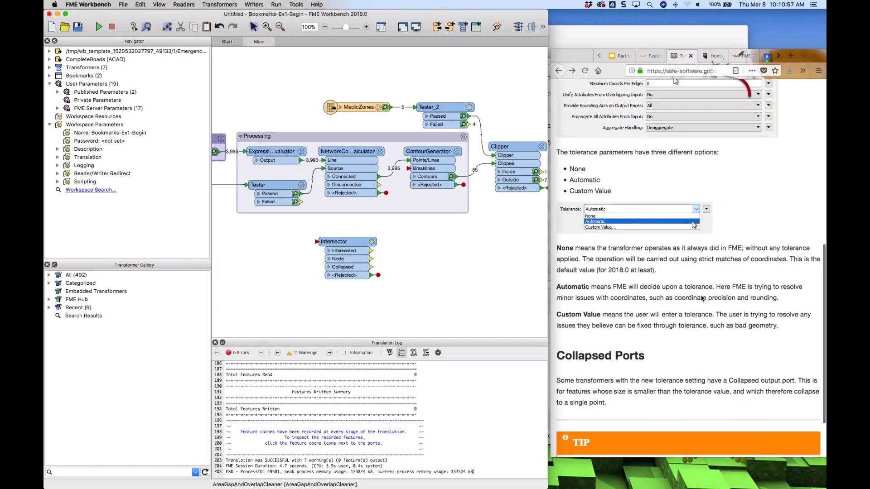
pyautogui.scroll(-3, 701, 299)
pyautogui.click(372, 243)
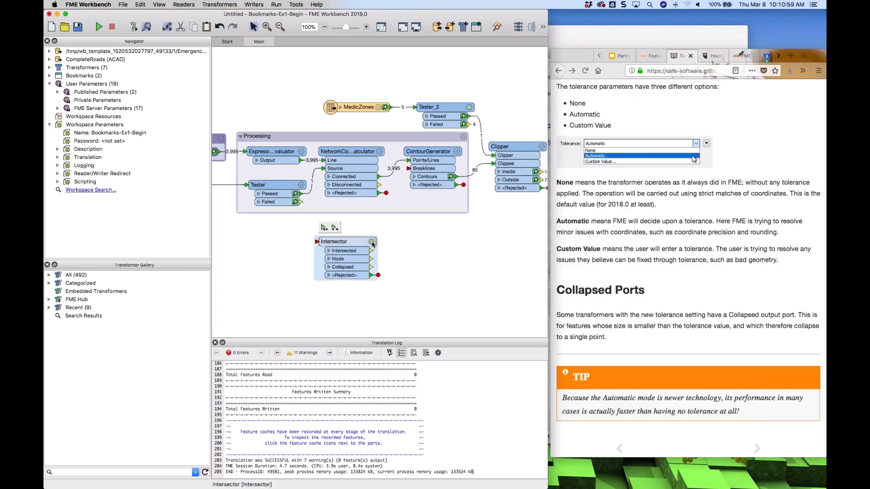
pyautogui.click(372, 243)
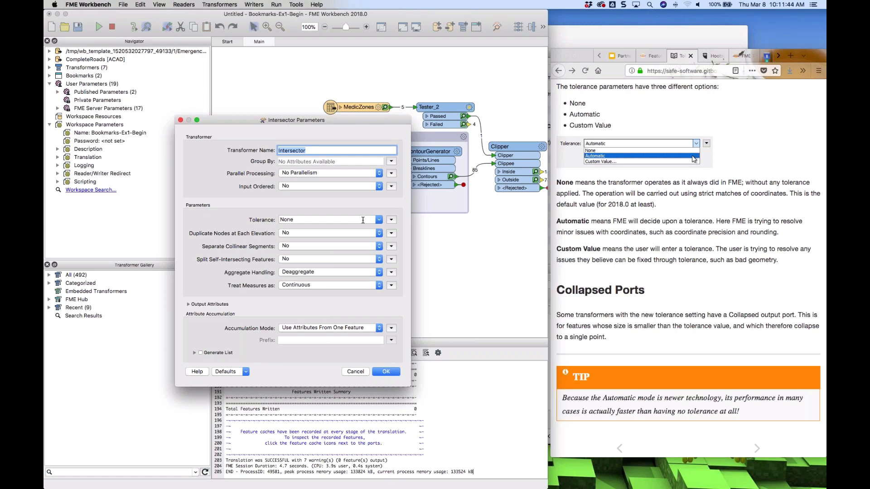
pyautogui.click(356, 372)
# Add a Dissolver transformer to the canvas, then delete it again
pyautogui.click(427, 275)
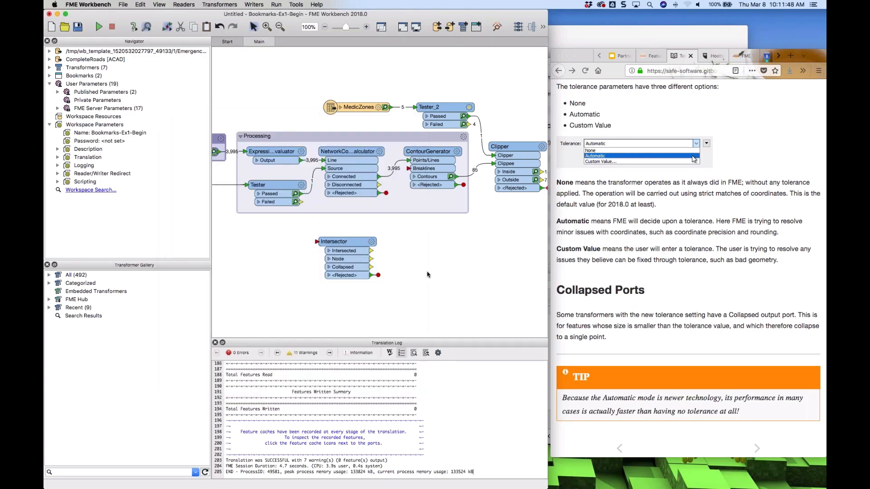
pyautogui.write('diss')
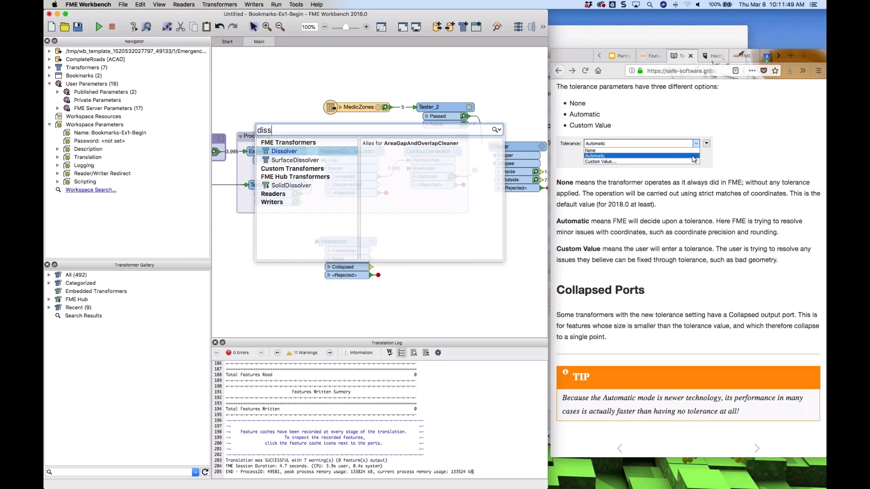
pyautogui.press('Return')
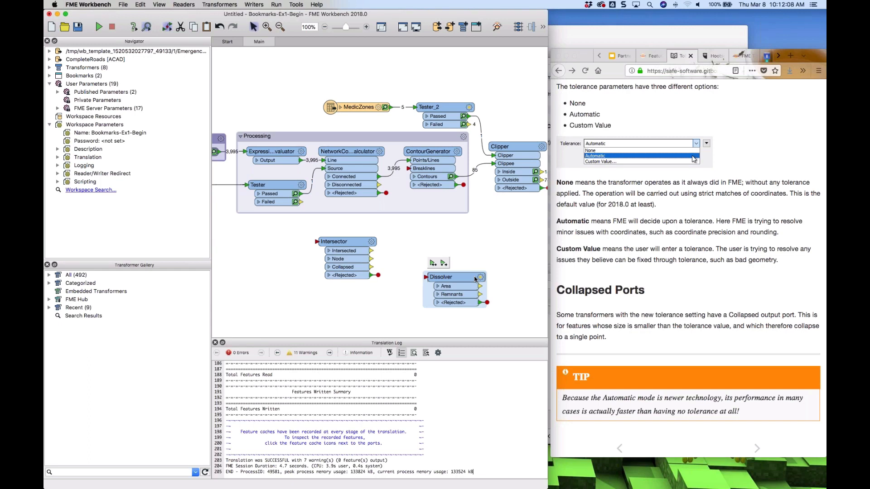
pyautogui.press('Delete')
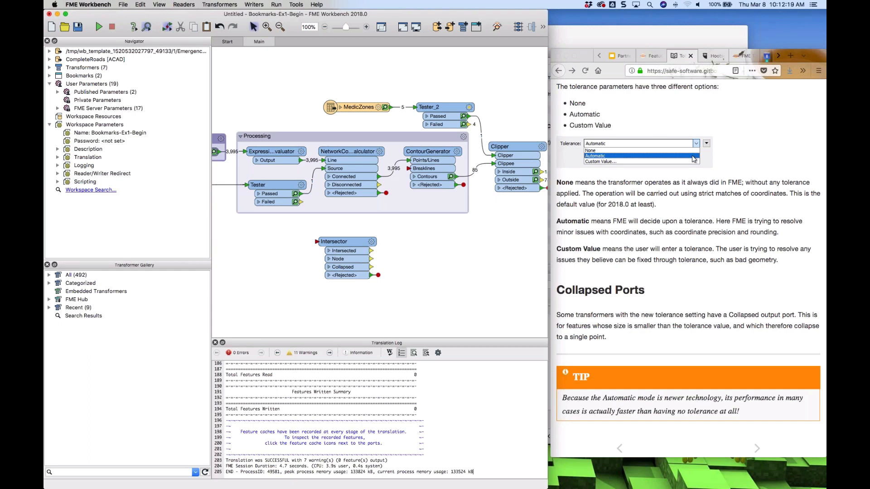
# Try setting the Intersector's Tolerance to 0.5, then cancel the parameters dialog
pyautogui.click(371, 241)
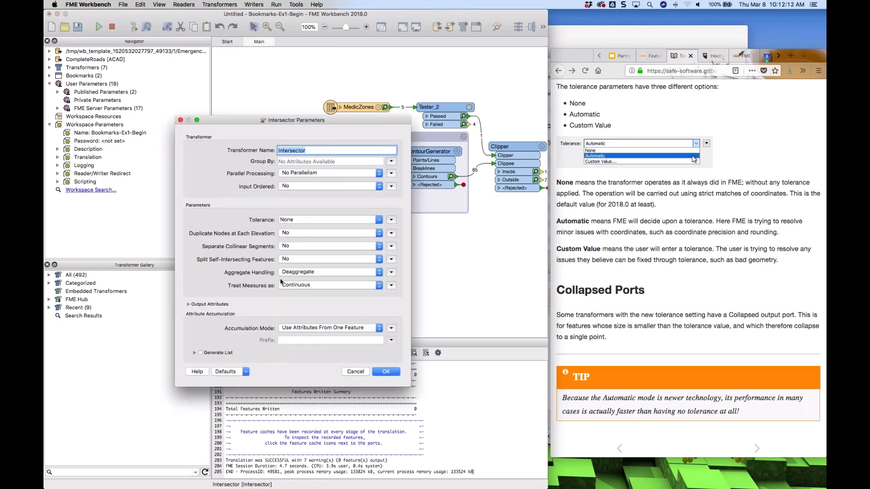
pyautogui.click(303, 219)
pyautogui.write('0.5')
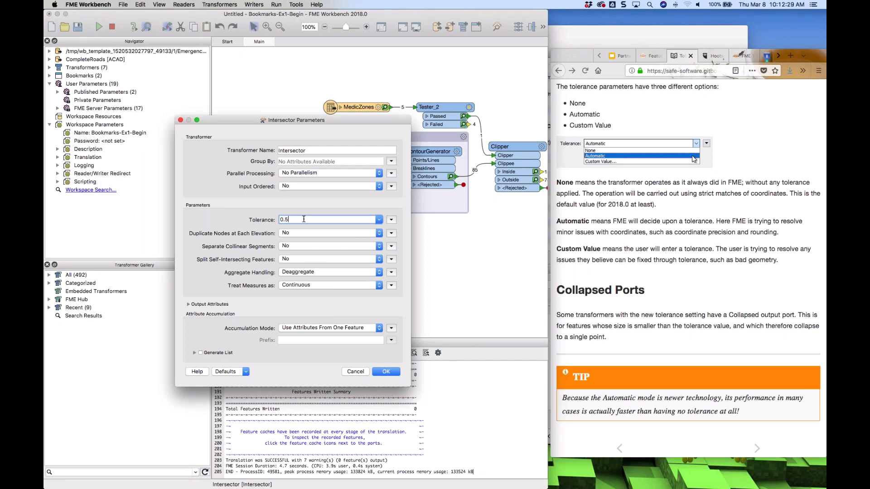
pyautogui.click(356, 371)
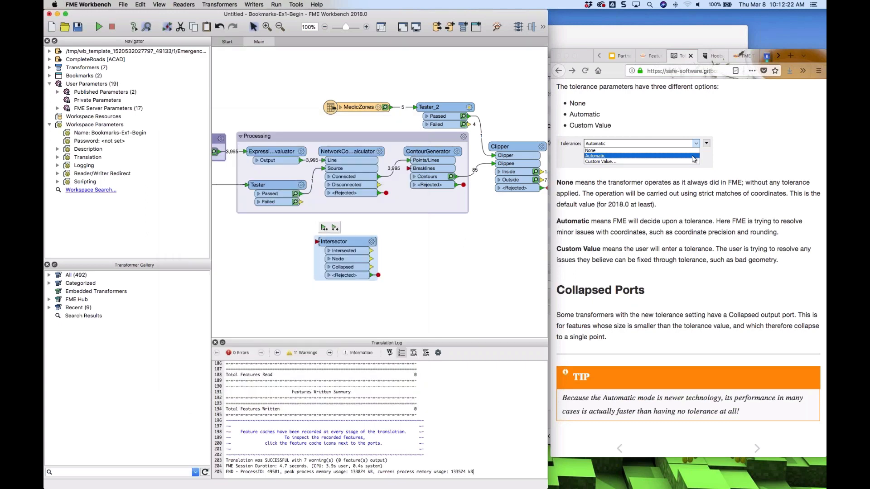
# Nudge the Intersector slightly right and open the next documentation page, Example Geometry Problems
pyautogui.moveTo(355, 245); pyautogui.dragTo(359, 244)
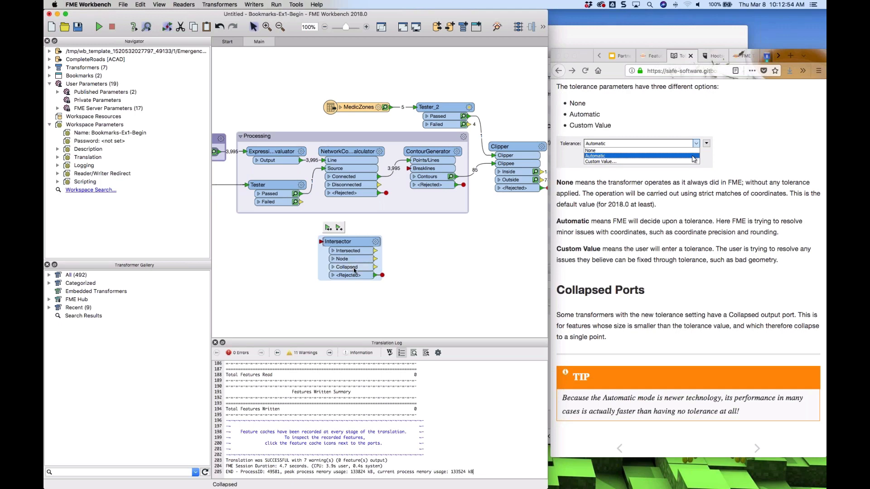
pyautogui.click(680, 309)
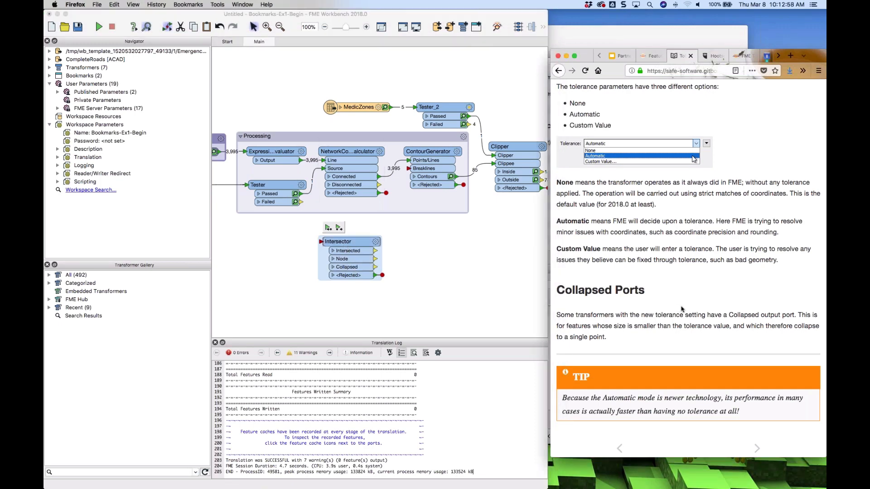
pyautogui.scroll(-1, 681, 309)
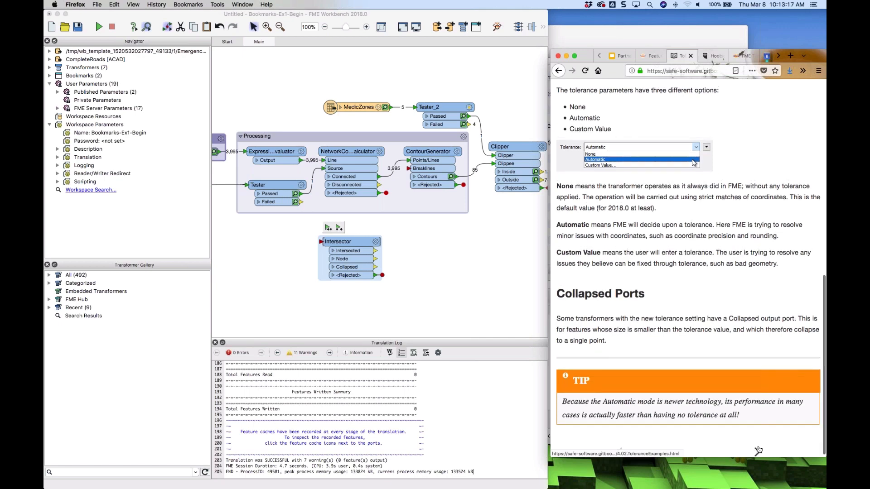
pyautogui.click(757, 449)
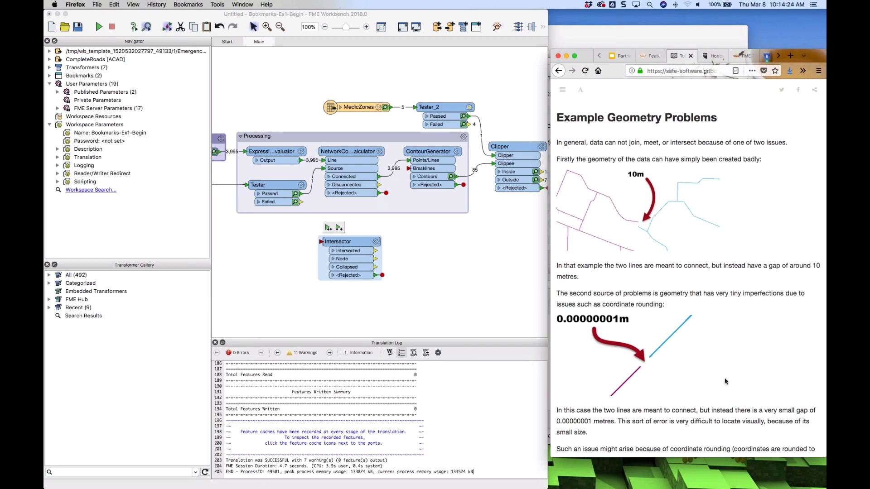
# Read the Example Geometry Problems page's explanations of no, automatic and custom tolerance
pyautogui.scroll(-5, 729, 384)
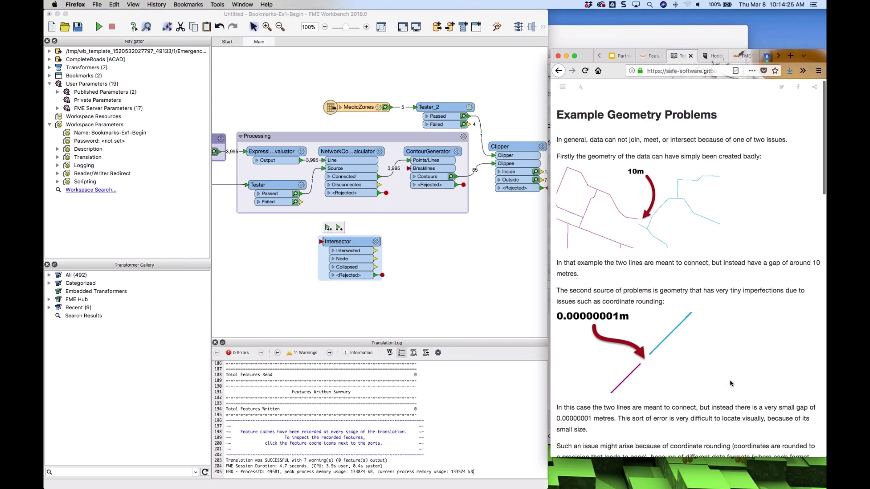
pyautogui.scroll(-3, 698, 326)
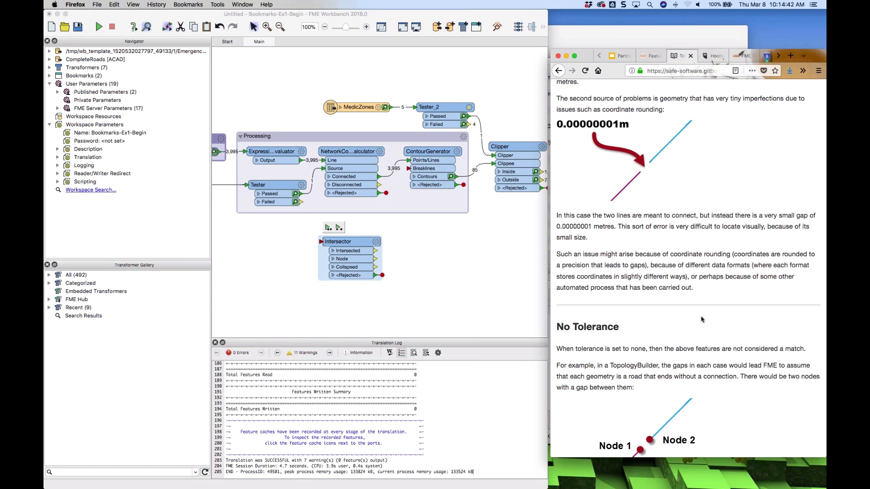
pyautogui.scroll(-5, 701, 319)
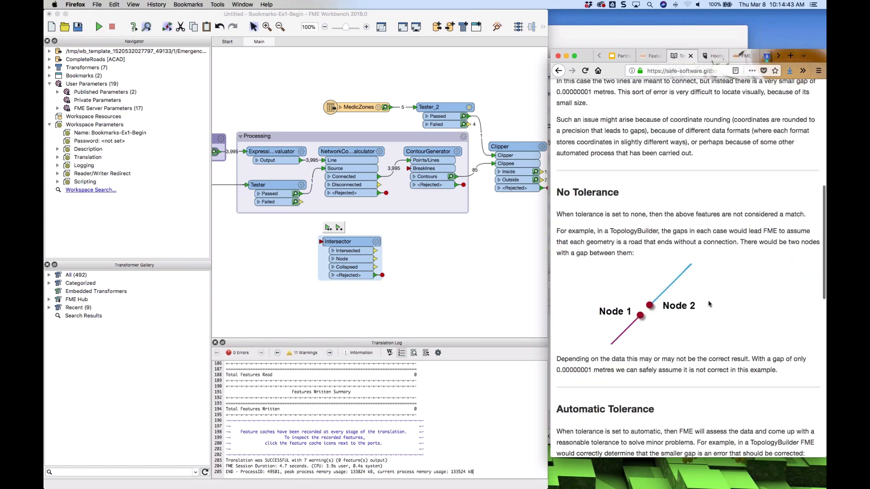
pyautogui.scroll(-2, 718, 299)
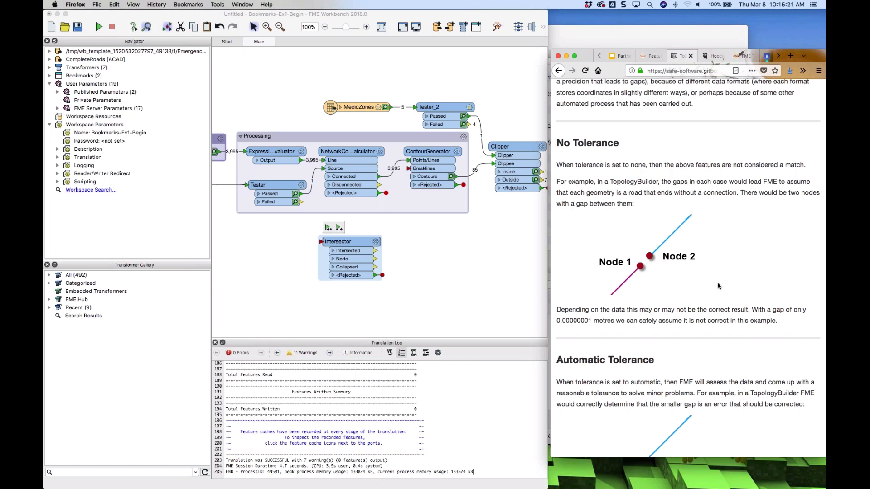
pyautogui.scroll(-5, 717, 285)
pyautogui.scroll(-2, 691, 268)
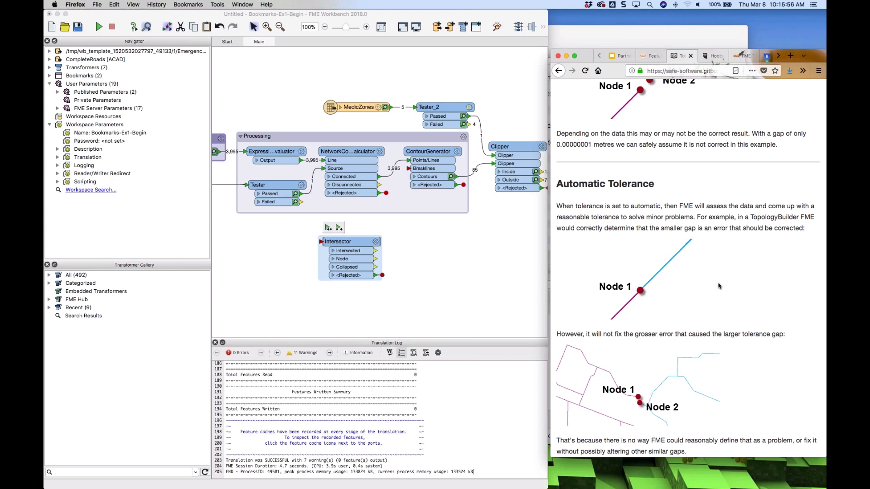
pyautogui.scroll(-3, 719, 286)
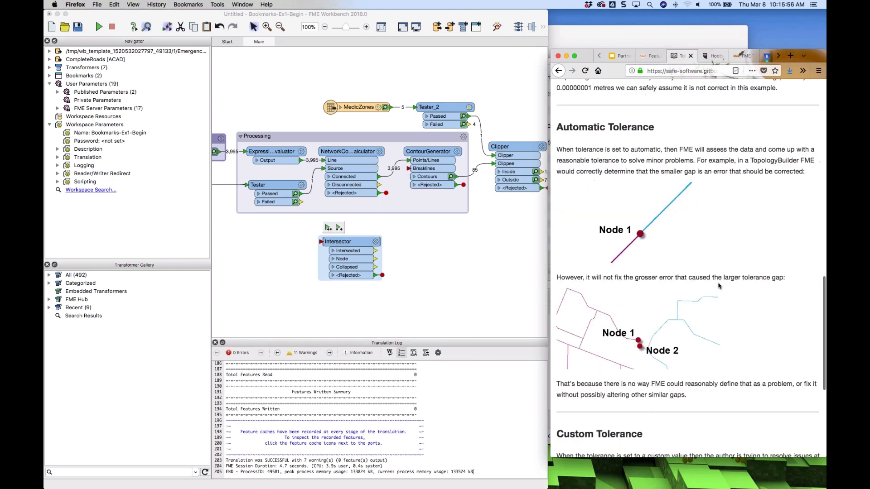
pyautogui.scroll(-1, 719, 286)
pyautogui.scroll(-5, 718, 286)
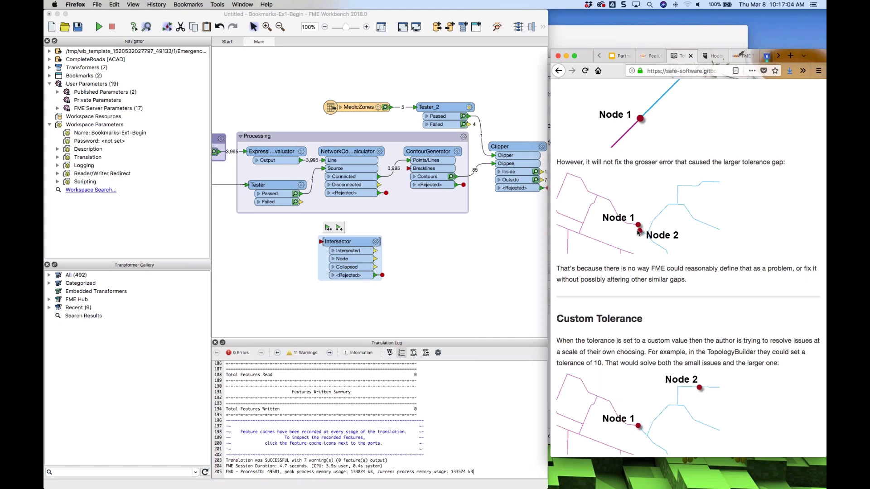
pyautogui.scroll(-4, 688, 267)
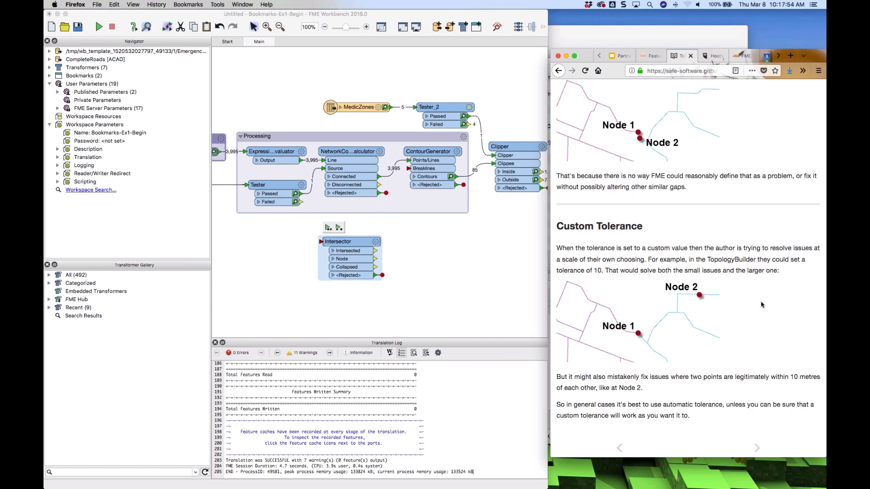
# Run the workspace, open the ContourGenerator's cached contours in Data Inspector and return to Workbench
pyautogui.click(360, 247)
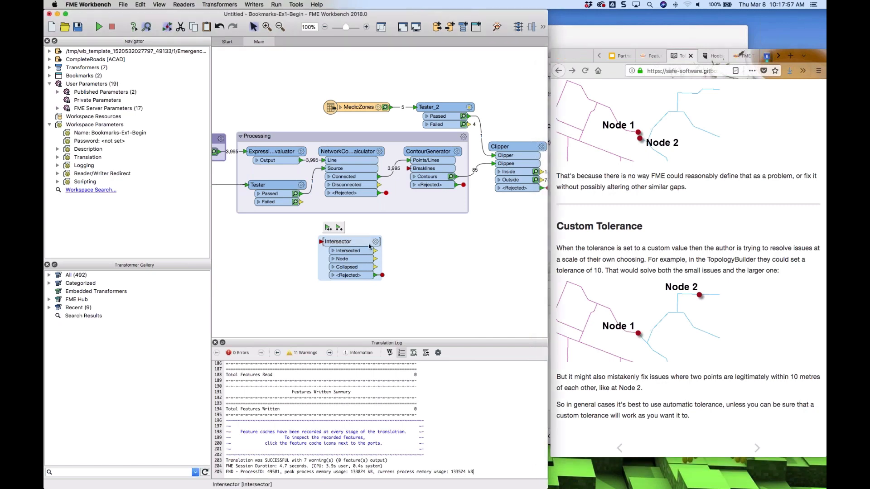
pyautogui.press('super+r')
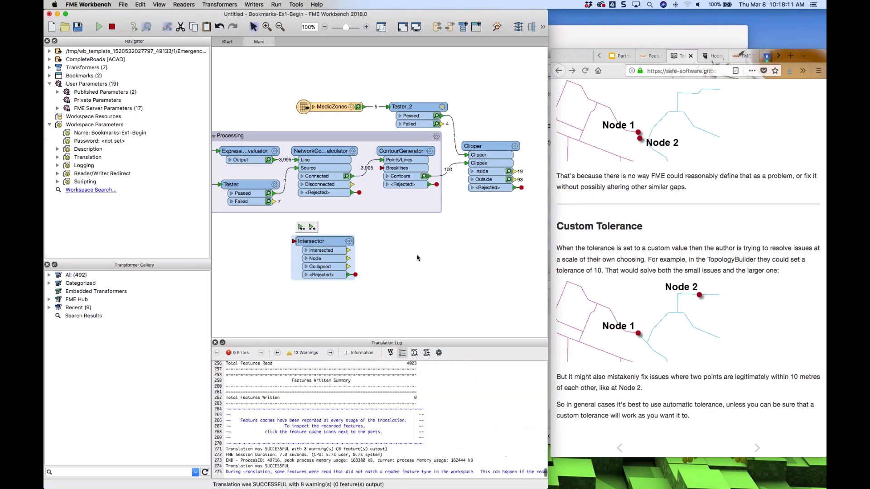
pyautogui.click(423, 178)
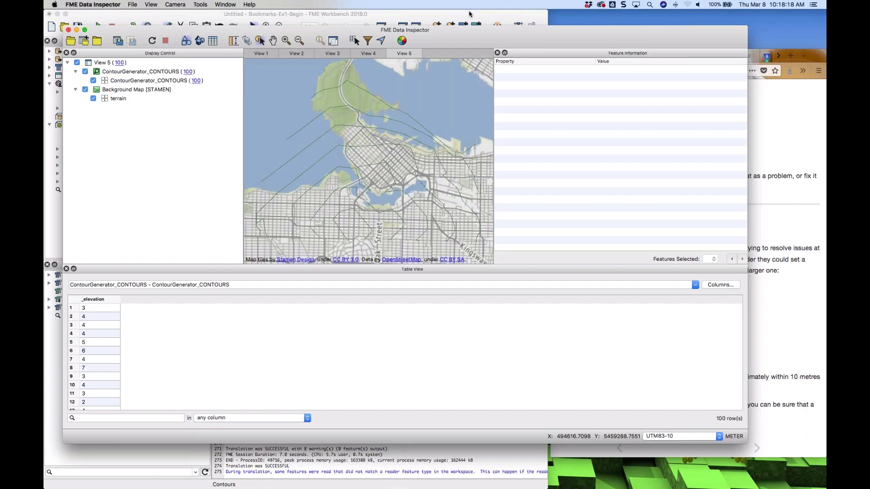
pyautogui.click(469, 14)
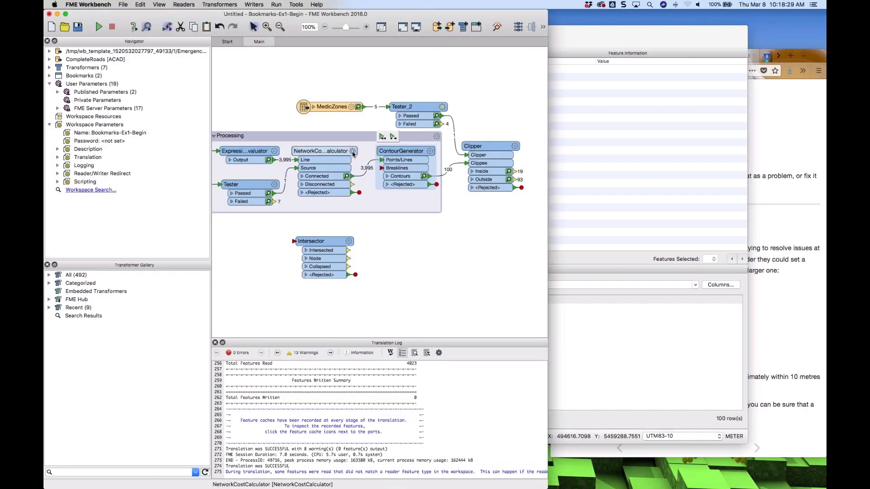
# Open the NetworkCostCalculator's Connected output cache in Data Inspector
pyautogui.click(353, 152)
pyautogui.click(356, 353)
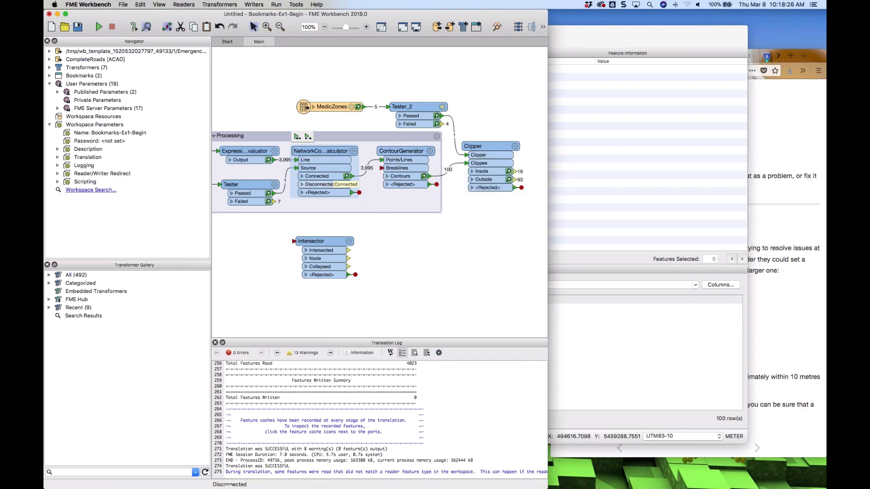
pyautogui.click(346, 176)
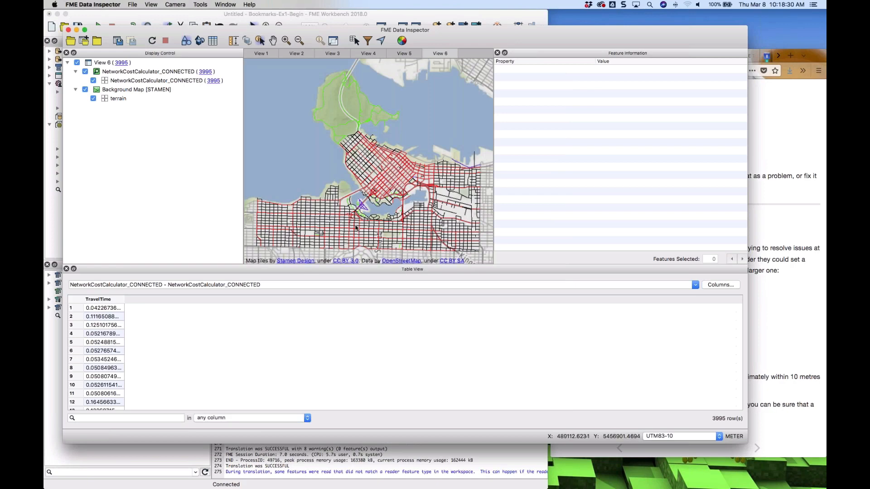
# Zoom into a road intersection and measure the tiny gap between the line endpoints
pyautogui.scroll(10, 358, 227)
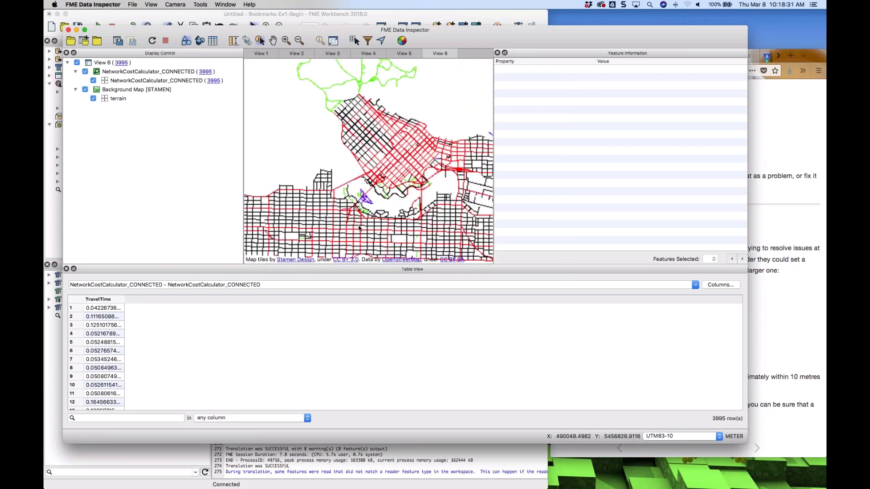
pyautogui.scroll(1, 359, 228)
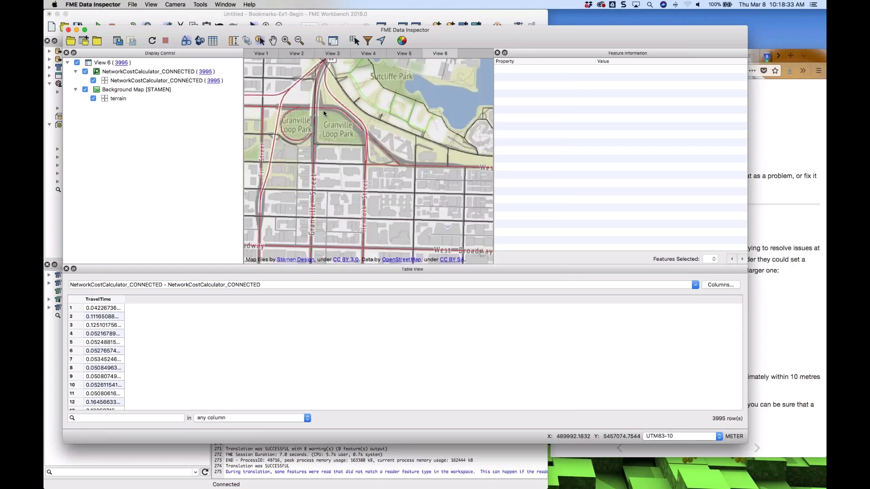
pyautogui.click(273, 41)
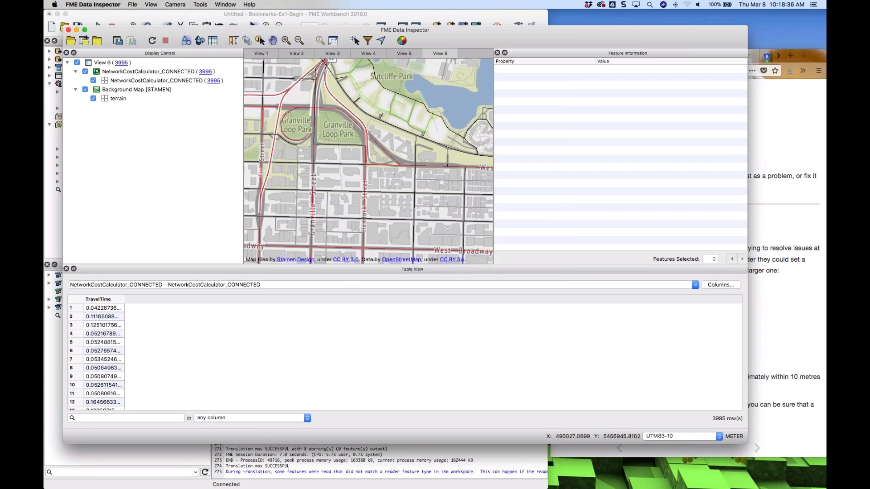
pyautogui.moveTo(349, 187); pyautogui.dragTo(372, 146)
pyautogui.scroll(5, 372, 150)
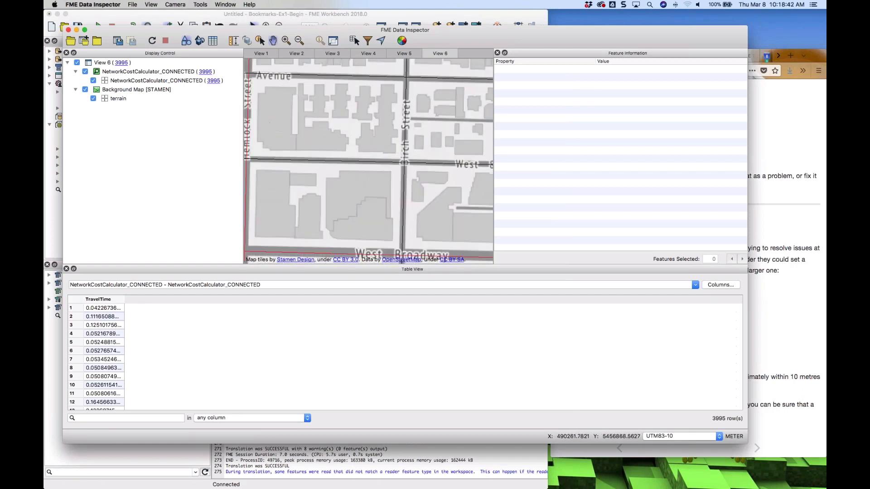
pyautogui.moveTo(367, 152); pyautogui.dragTo(315, 145)
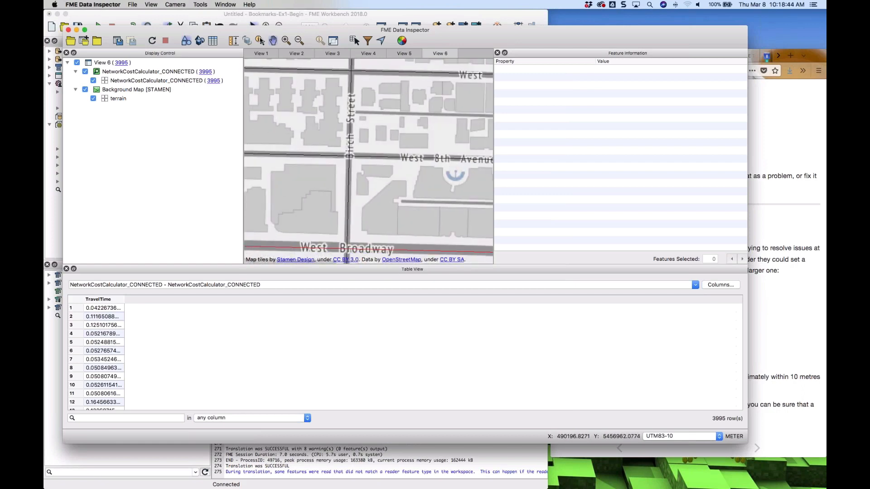
pyautogui.scroll(8, 349, 153)
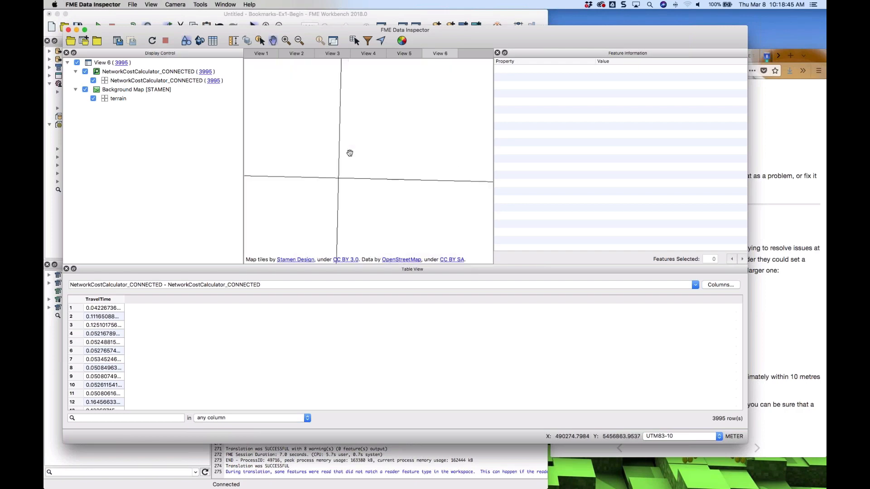
pyautogui.scroll(6, 371, 140)
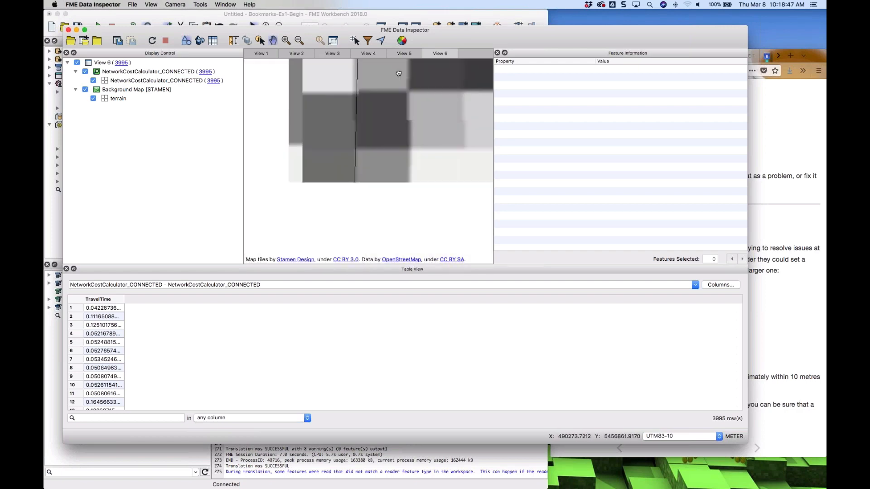
pyautogui.scroll(5, 371, 140)
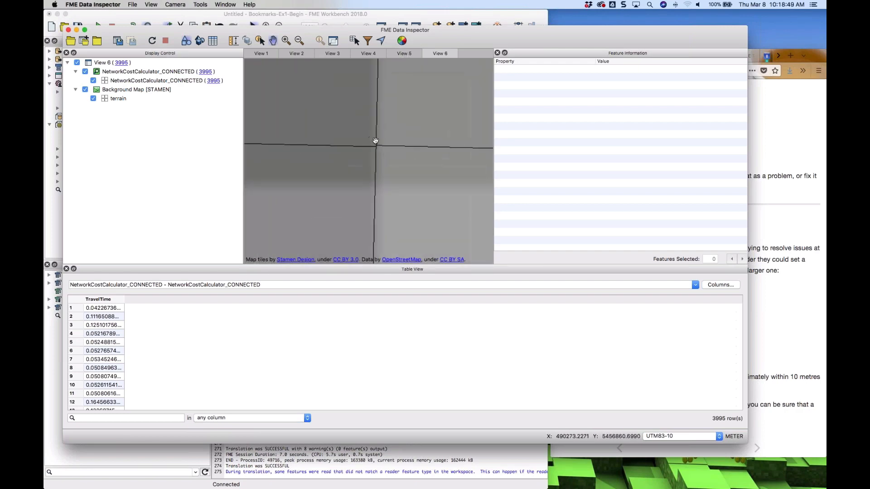
pyautogui.scroll(4, 377, 142)
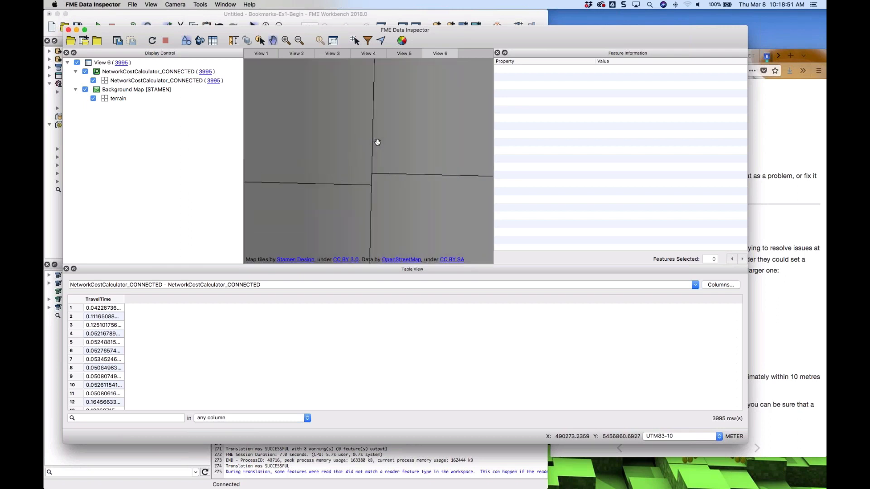
pyautogui.moveTo(382, 165); pyautogui.dragTo(384, 117)
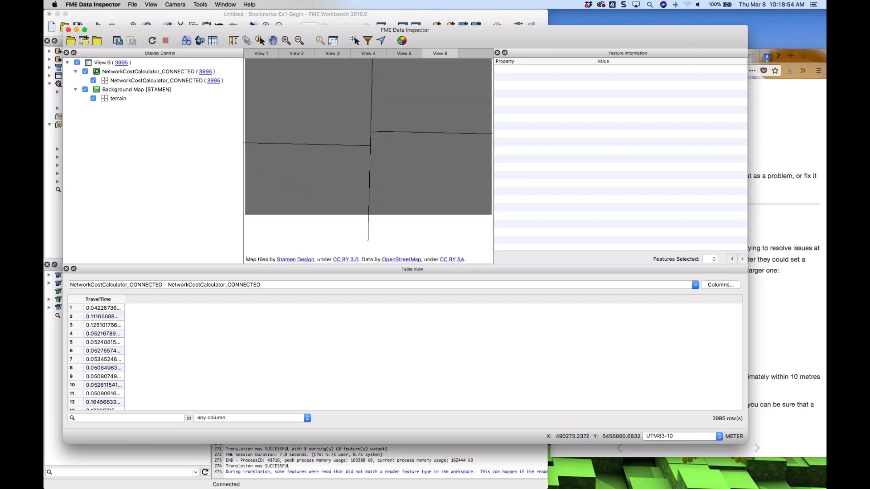
pyautogui.scroll(3, 393, 116)
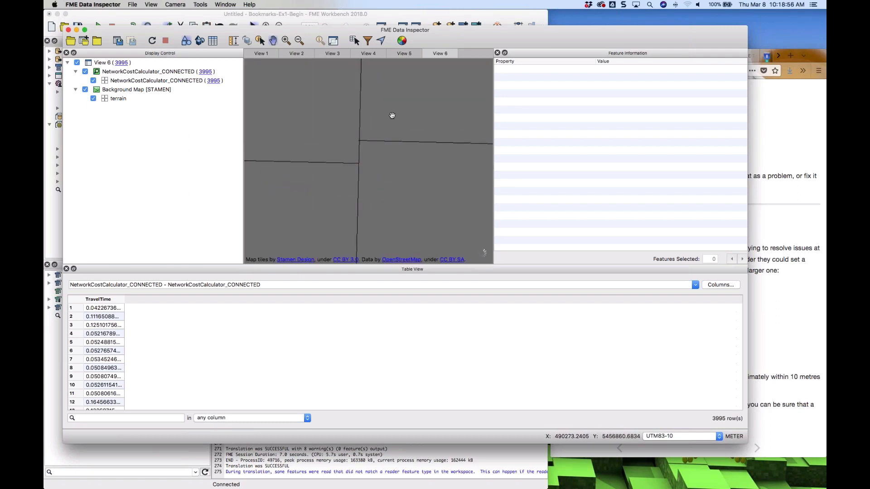
pyautogui.moveTo(375, 125); pyautogui.dragTo(402, 101)
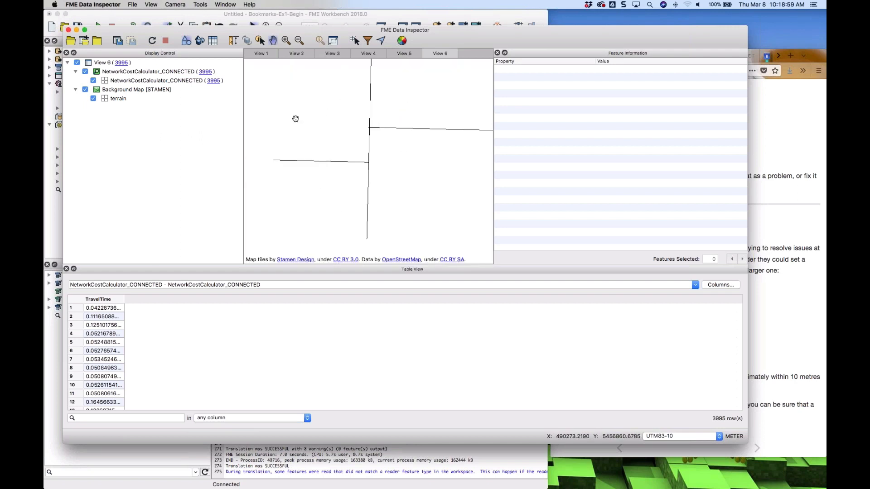
pyautogui.click(399, 130)
pyautogui.click(366, 162)
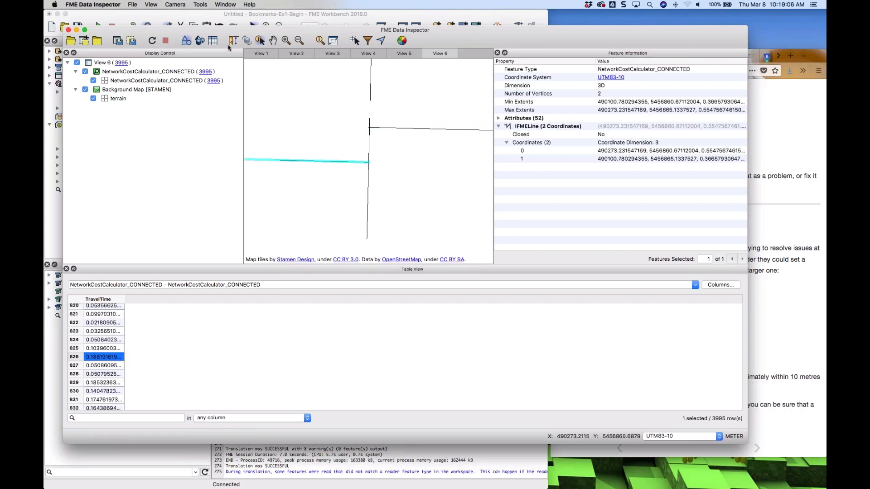
pyautogui.click(371, 162)
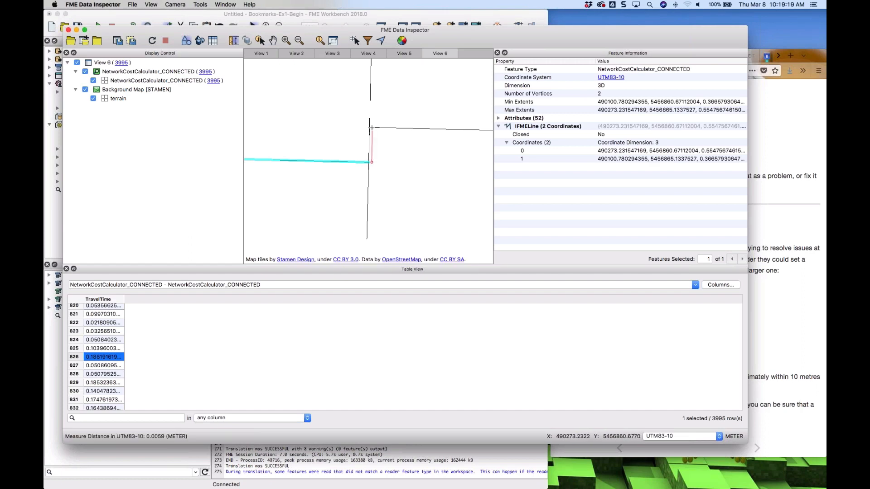
pyautogui.click(372, 128)
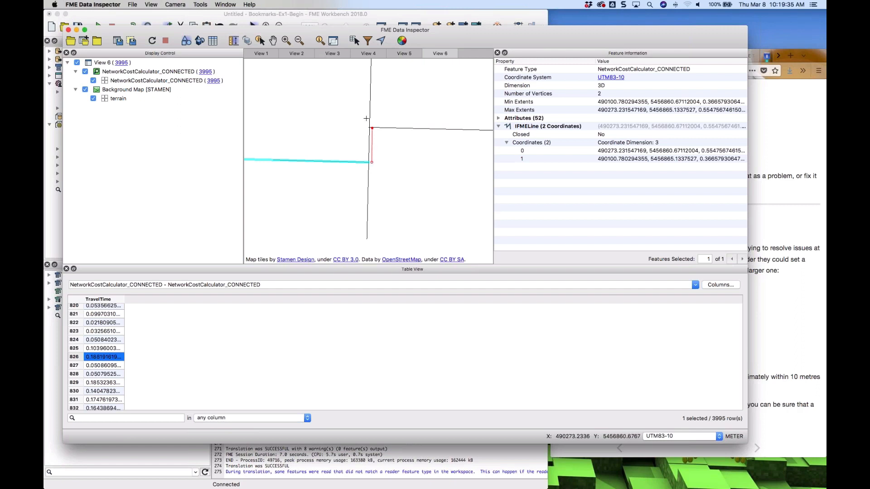
# Select the lines meeting at the intersection and compare their endpoint coordinates
pyautogui.click(259, 41)
pyautogui.click(371, 99)
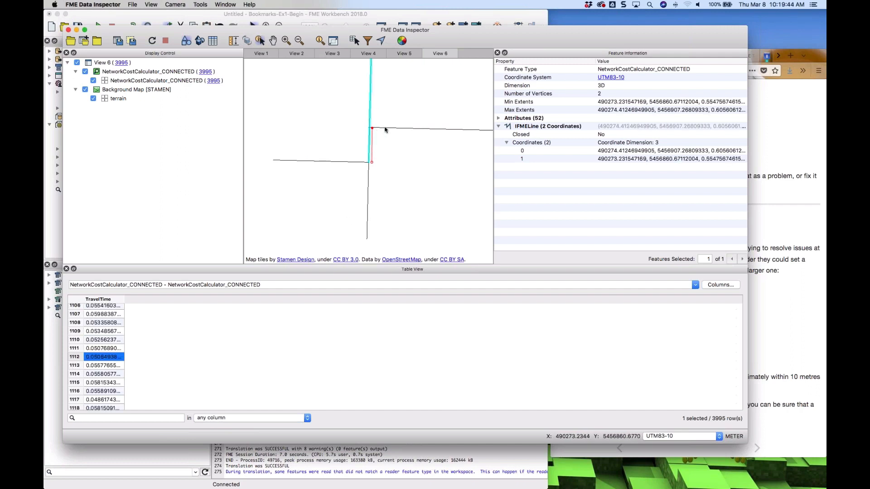
pyautogui.click(716, 160)
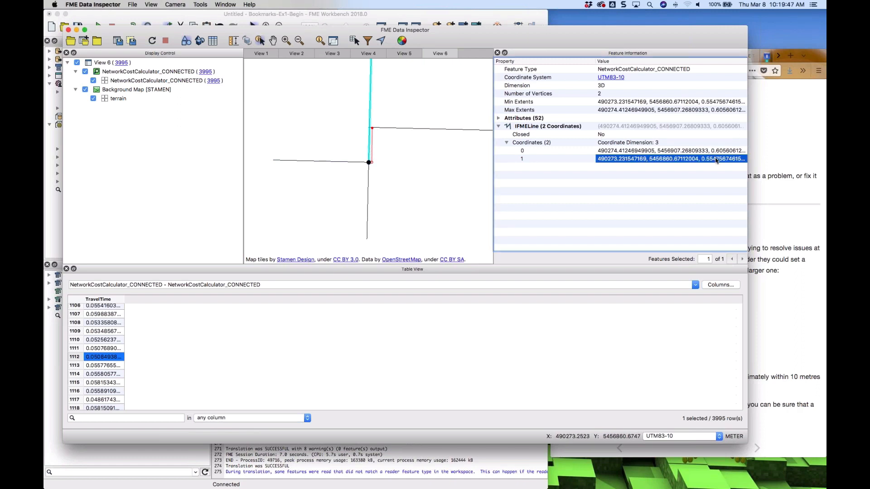
pyautogui.click(724, 154)
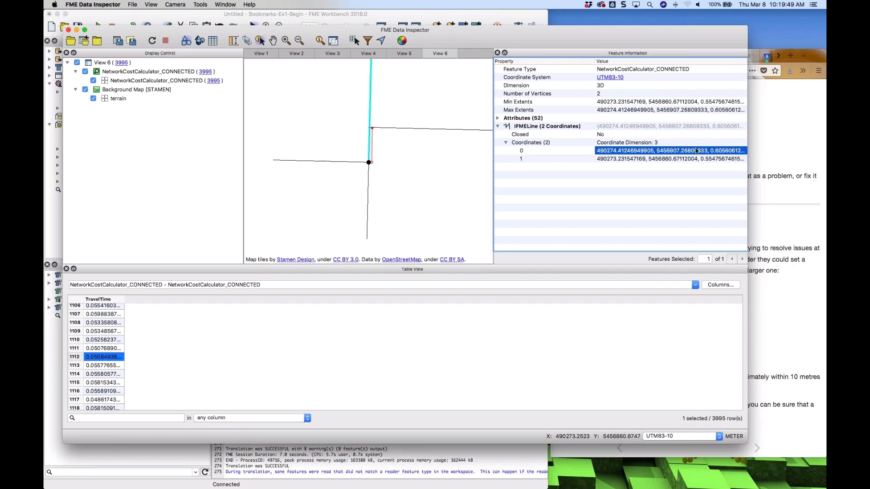
pyautogui.click(420, 129)
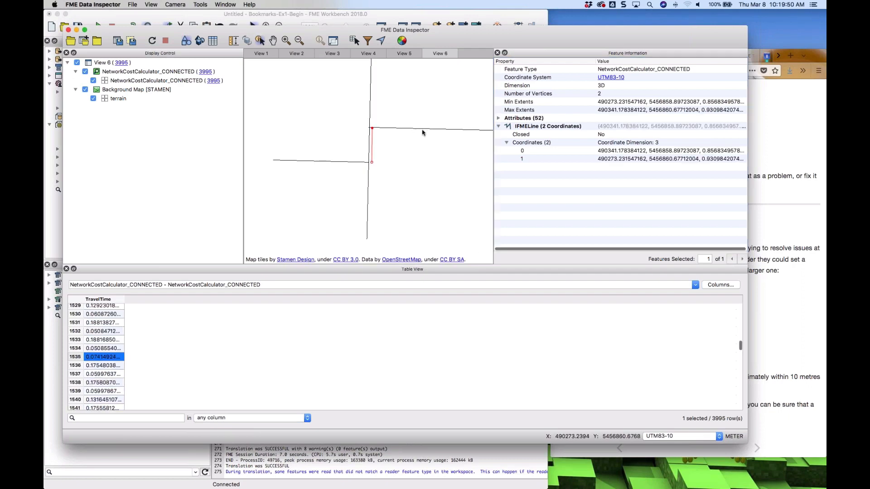
pyautogui.click(714, 160)
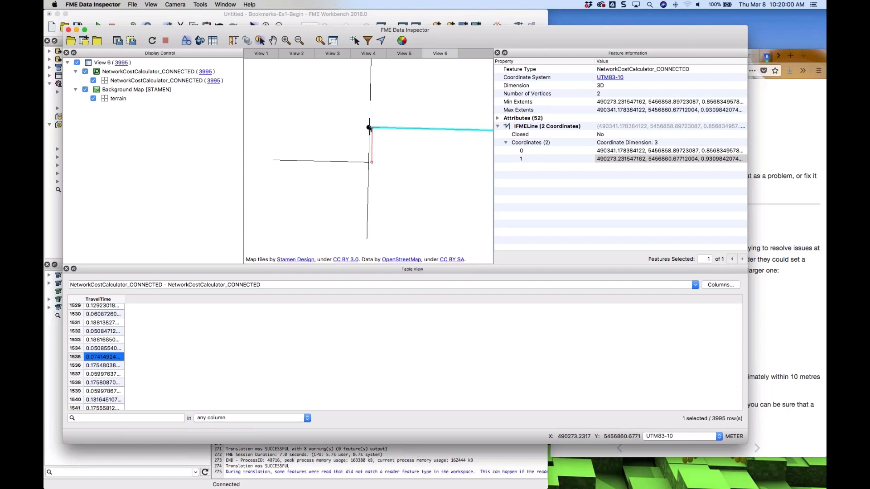
pyautogui.scroll(5, 370, 130)
pyautogui.scroll(-3, 370, 126)
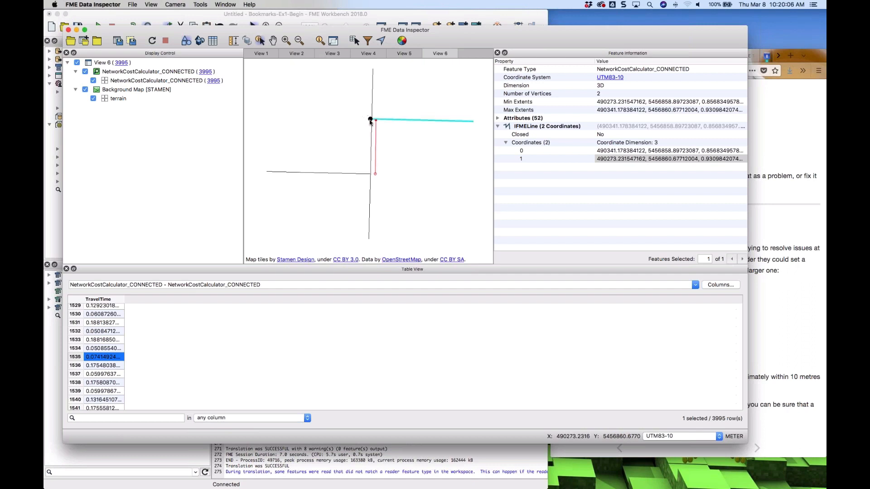
pyautogui.scroll(6, 370, 121)
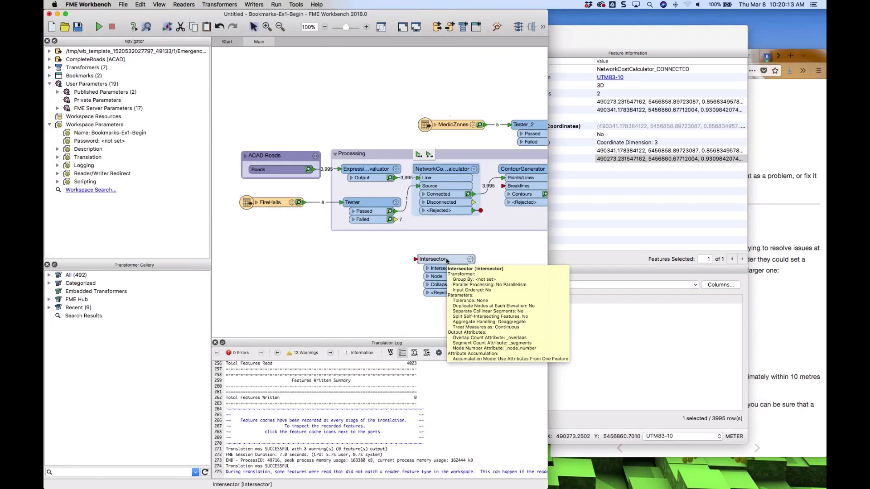
# Insert the Intersector between the roads reader and the Processing bookmark and set its Tolerance to Automatic
pyautogui.moveTo(435, 263); pyautogui.dragTo(392, 105)
pyautogui.click(394, 104)
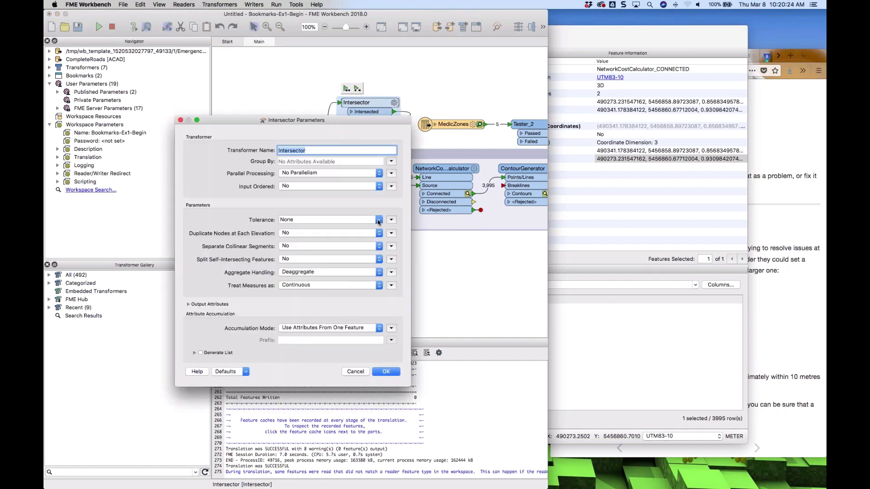
pyautogui.click(379, 220)
pyautogui.click(319, 236)
pyautogui.click(386, 371)
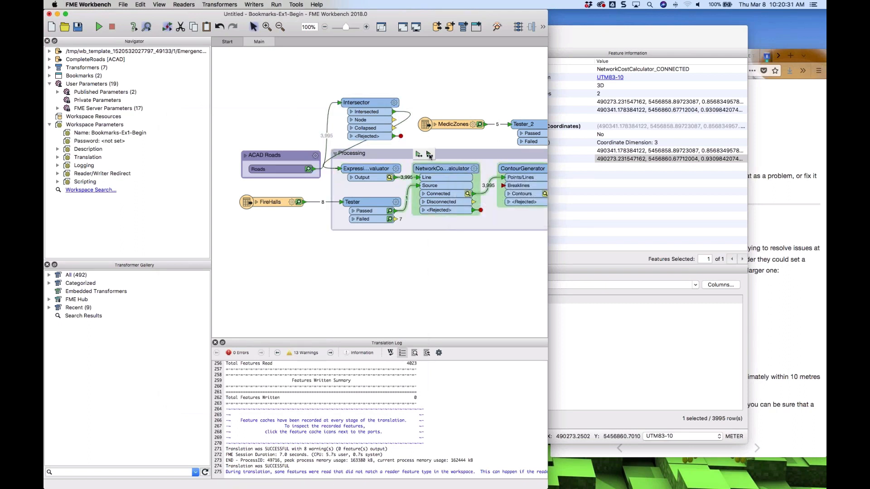
# Rerun the Processing bookmark and open the NetworkCostCalculator's Connected output cache in Data Inspector
pyautogui.click(428, 155)
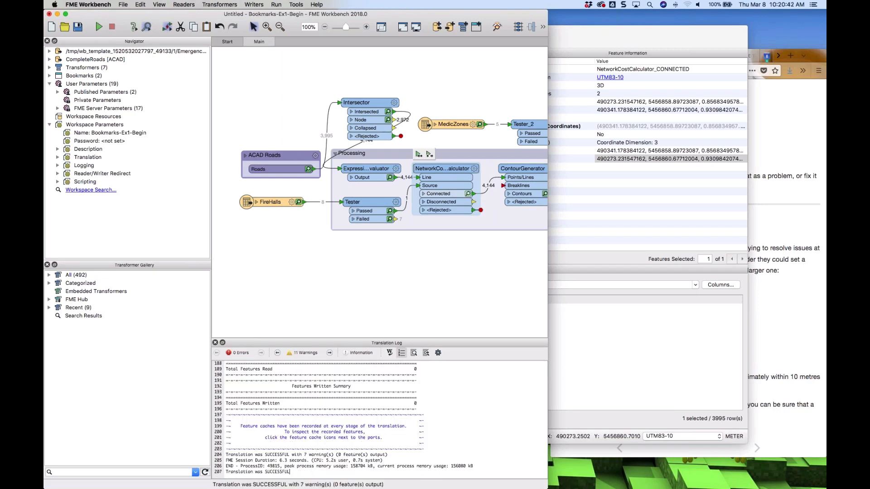
pyautogui.click(468, 194)
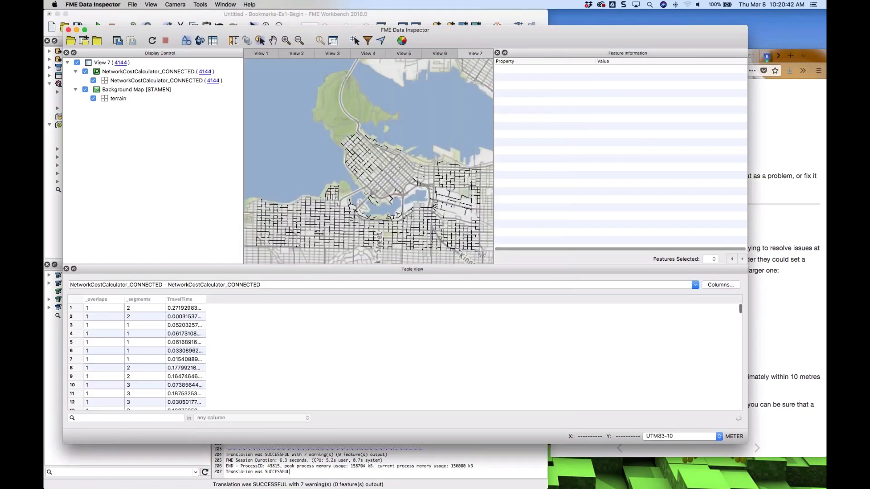
# Zoom into a road intersection and select each line meeting there to compare their endpoint coordinates
pyautogui.scroll(10, 368, 232)
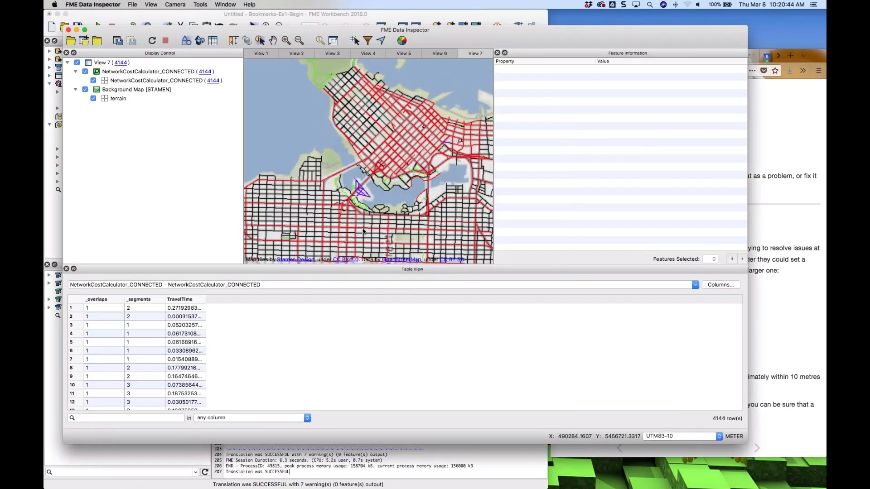
pyautogui.click(272, 40)
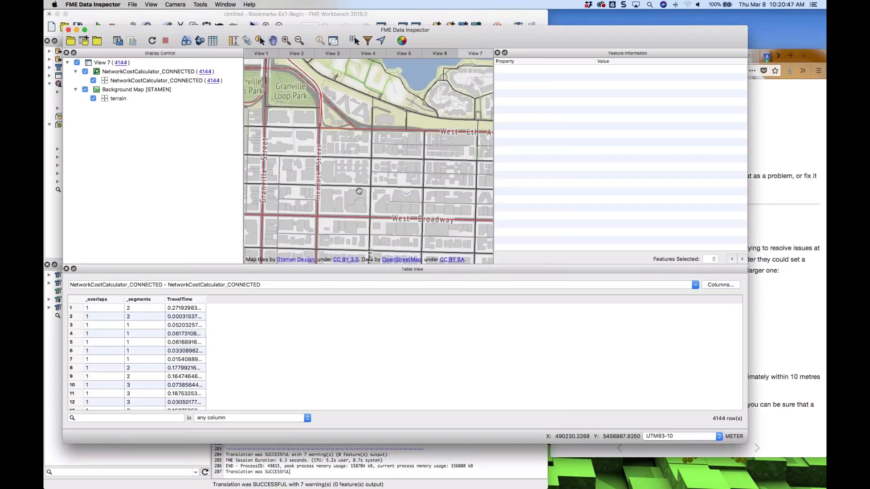
pyautogui.moveTo(359, 190); pyautogui.dragTo(392, 146)
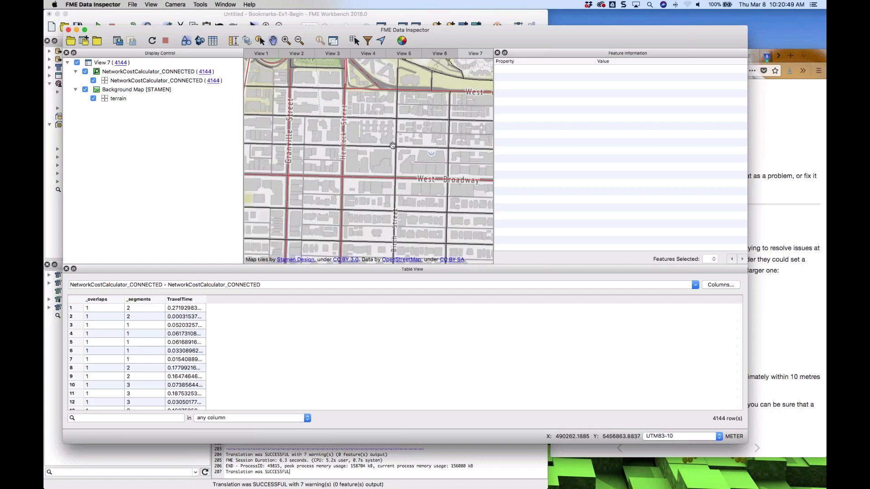
pyautogui.scroll(10, 393, 145)
pyautogui.scroll(1, 388, 139)
pyautogui.moveTo(378, 101); pyautogui.dragTo(481, 253)
pyautogui.scroll(4, 375, 151)
pyautogui.scroll(10, 375, 151)
pyautogui.moveTo(295, 125); pyautogui.dragTo(436, 176)
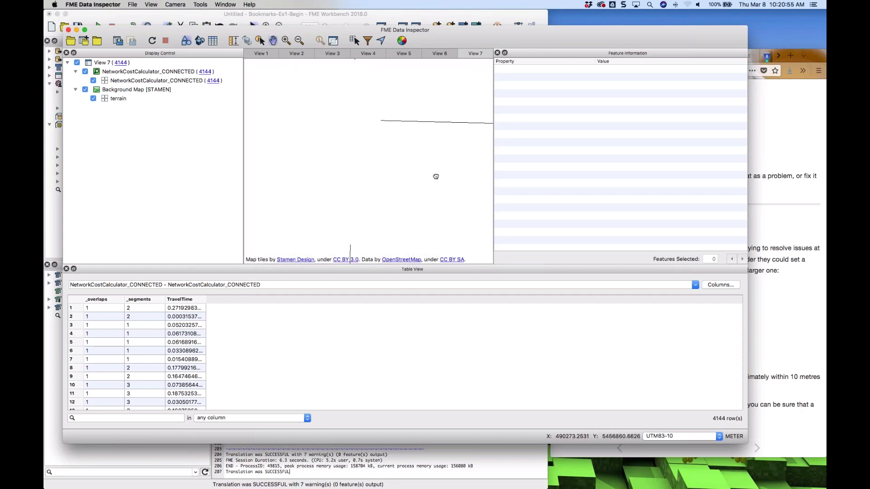
pyautogui.scroll(-1, 358, 139)
pyautogui.scroll(-2, 359, 139)
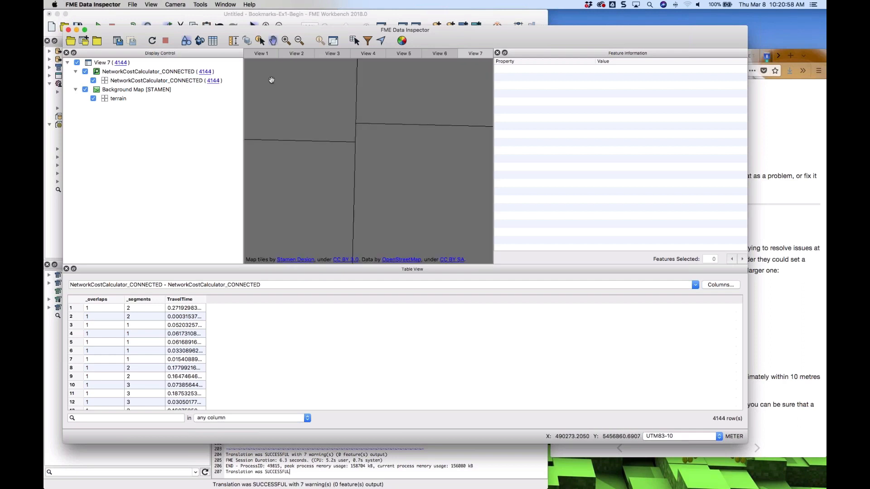
pyautogui.click(356, 133)
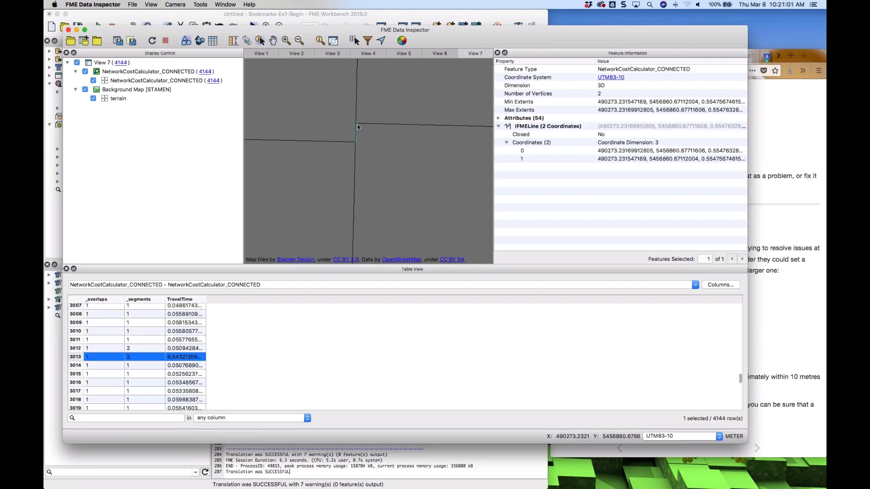
pyautogui.click(361, 123)
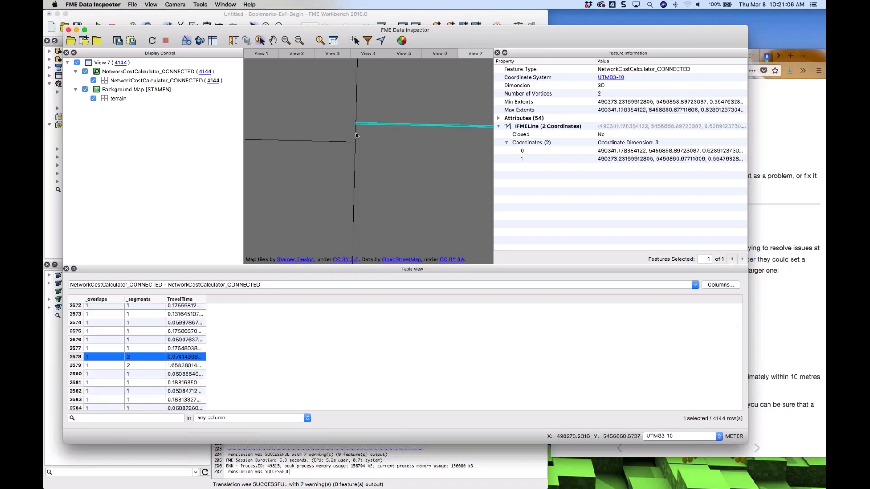
pyautogui.click(361, 130)
pyautogui.click(369, 123)
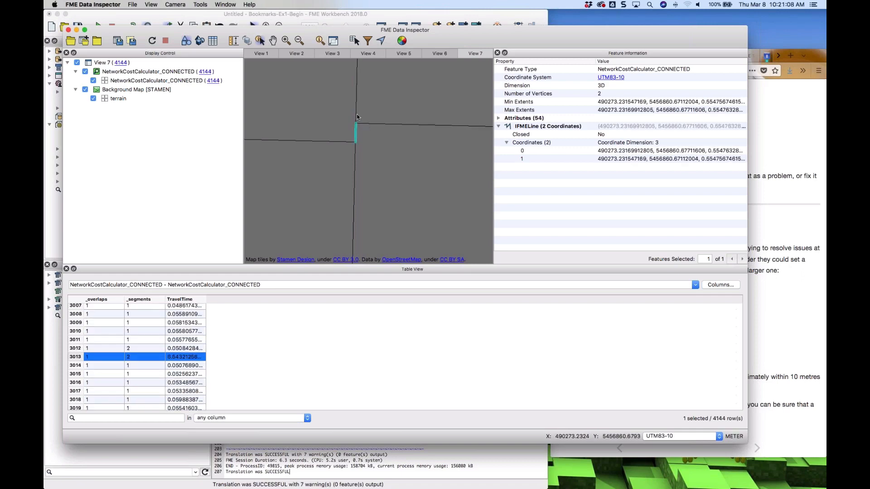
pyautogui.click(370, 123)
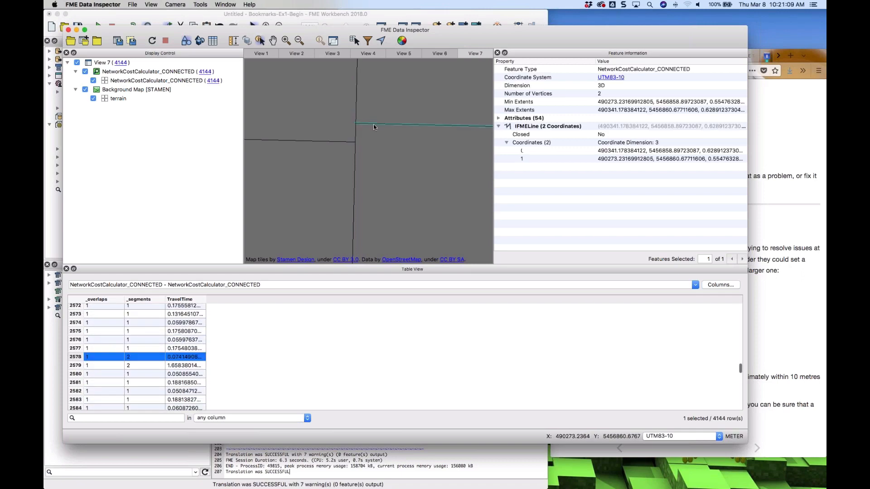
pyautogui.click(714, 161)
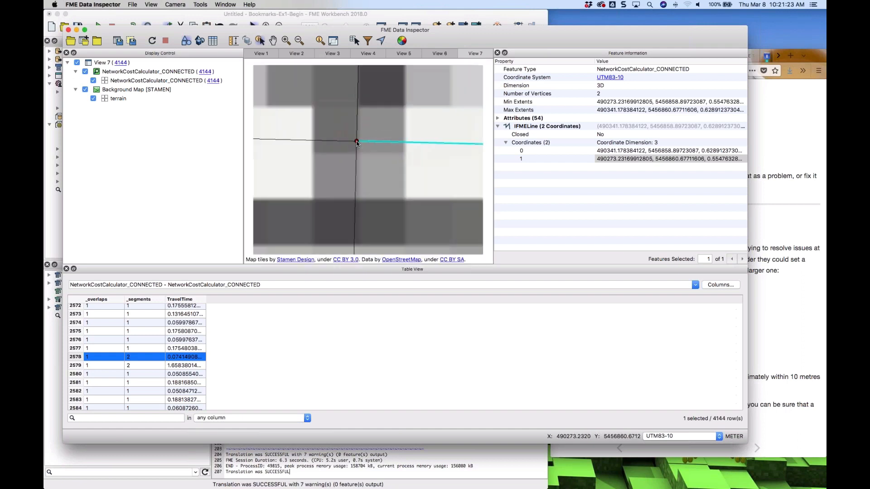
# Zoom out, move to another intersection and select the vertical road line ending there
pyautogui.scroll(-10, 357, 142)
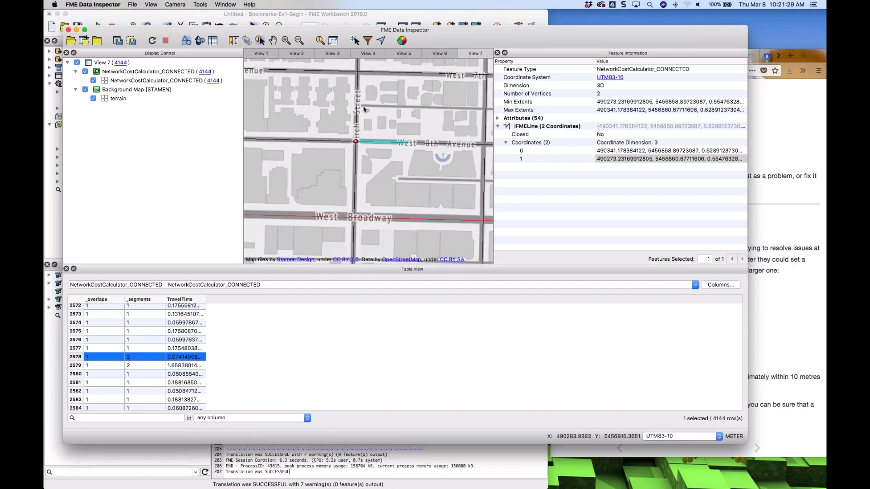
pyautogui.click(364, 110)
pyautogui.click(273, 40)
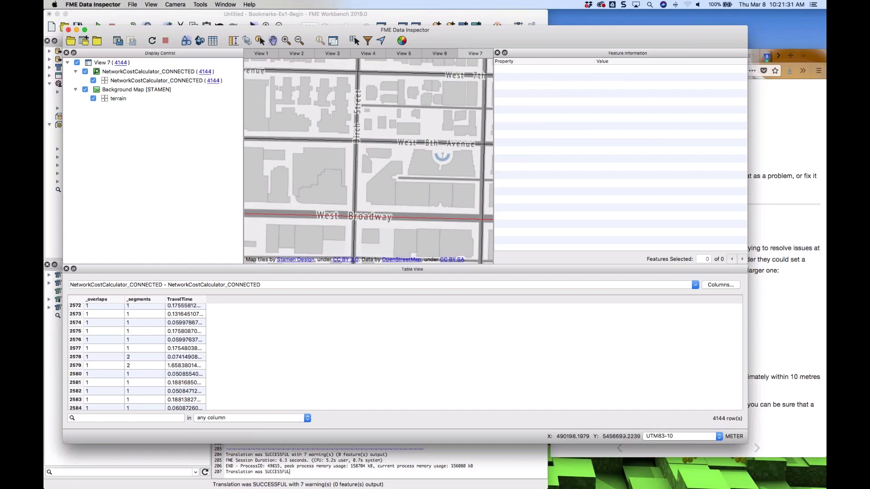
pyautogui.moveTo(356, 141); pyautogui.dragTo(365, 240)
pyautogui.scroll(5, 349, 153)
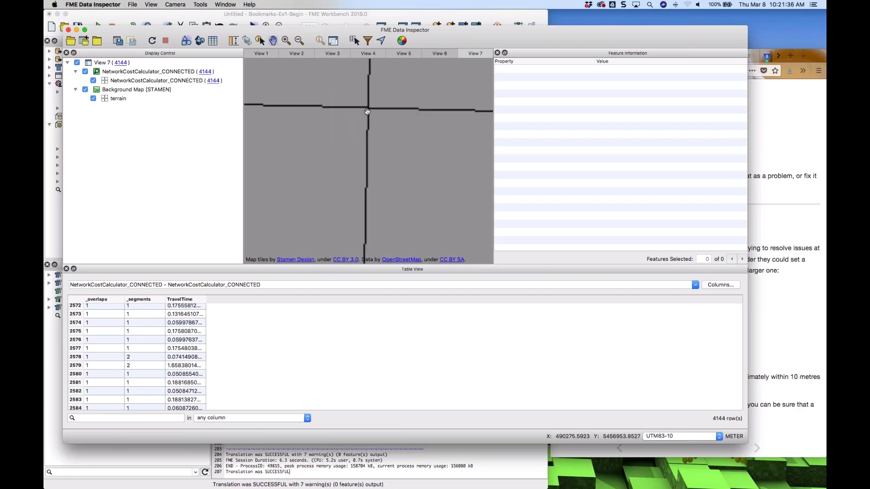
pyautogui.moveTo(367, 112); pyautogui.dragTo(351, 190)
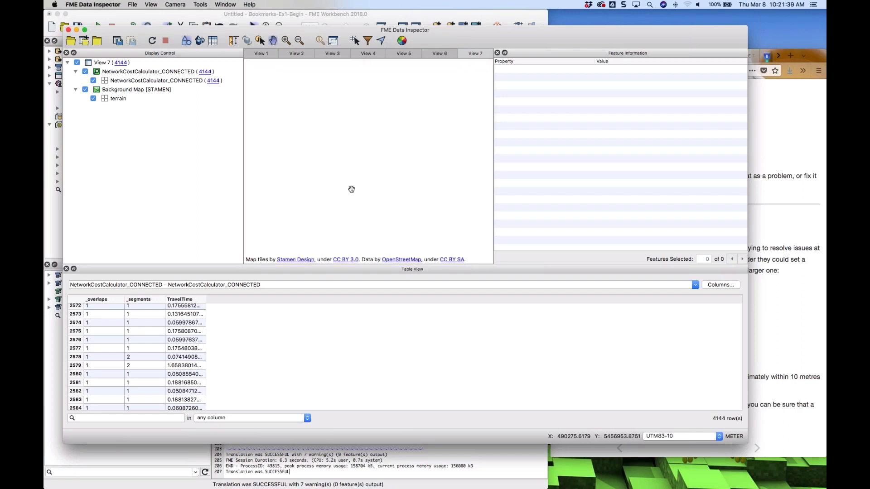
pyautogui.click(357, 229)
pyautogui.click(351, 231)
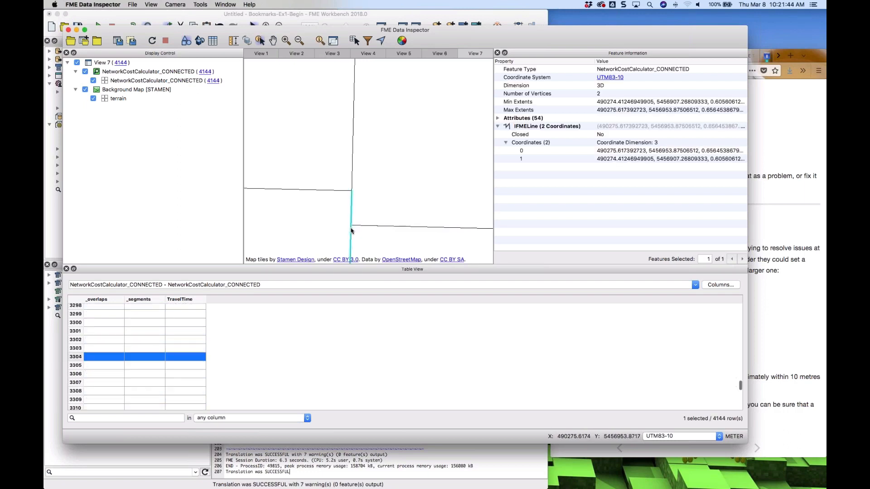
pyautogui.scroll(5, 352, 230)
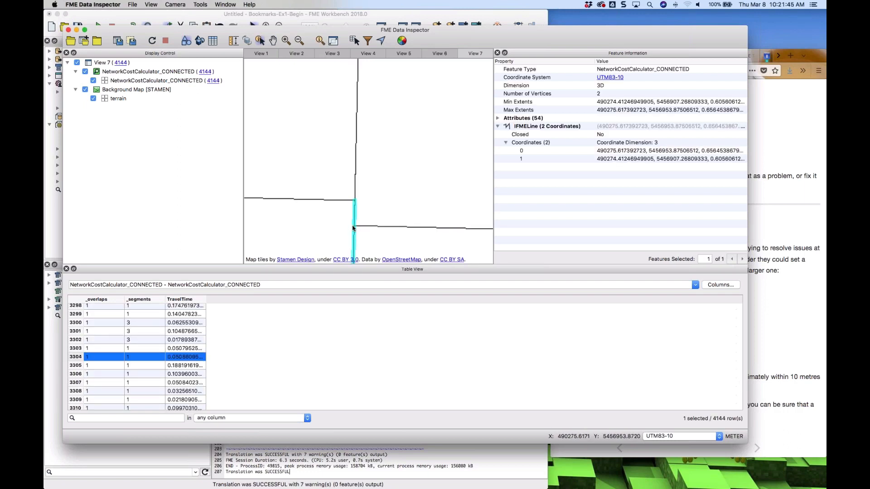
pyautogui.scroll(4, 353, 228)
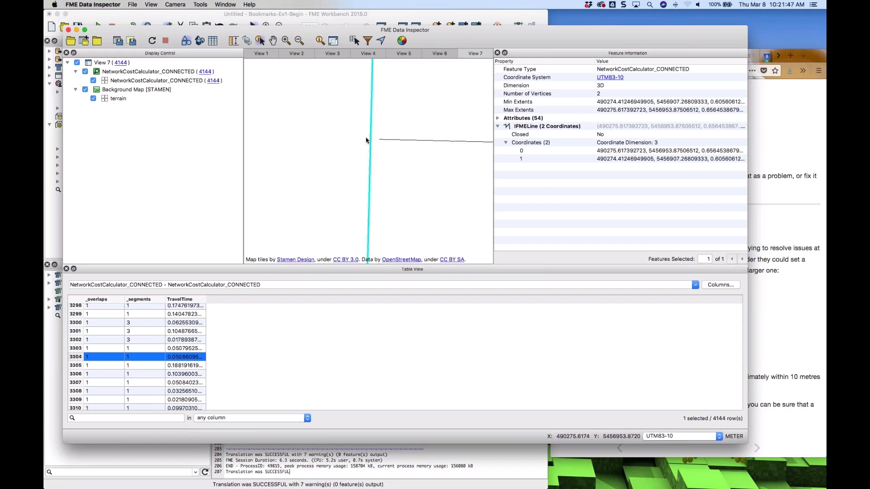
# Measure the gap between the line endpoints at this intersection
pyautogui.click(232, 41)
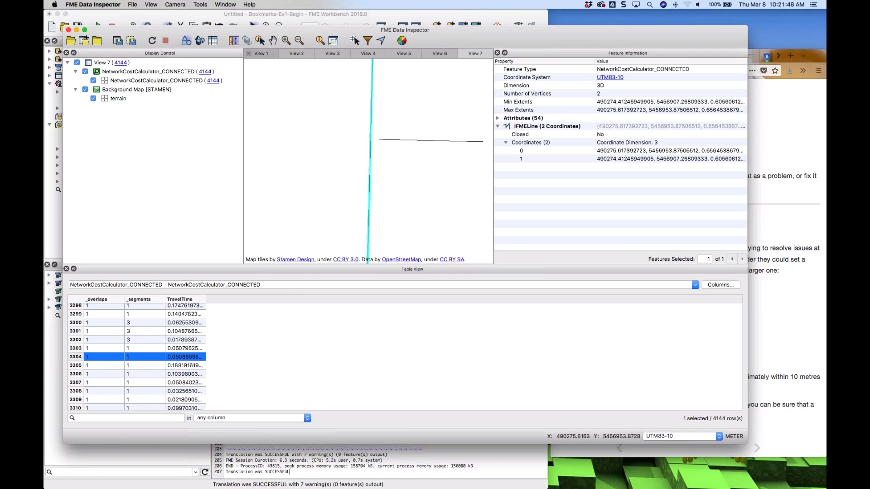
pyautogui.click(379, 140)
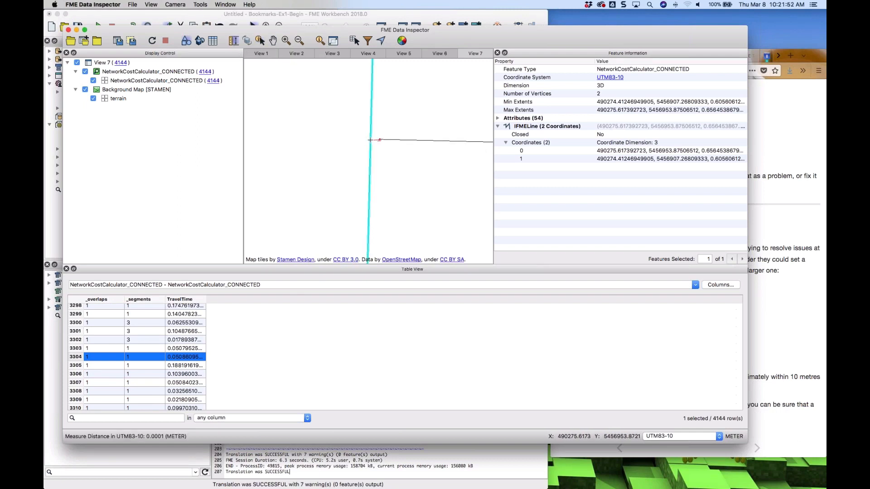
pyautogui.scroll(3, 339, 140)
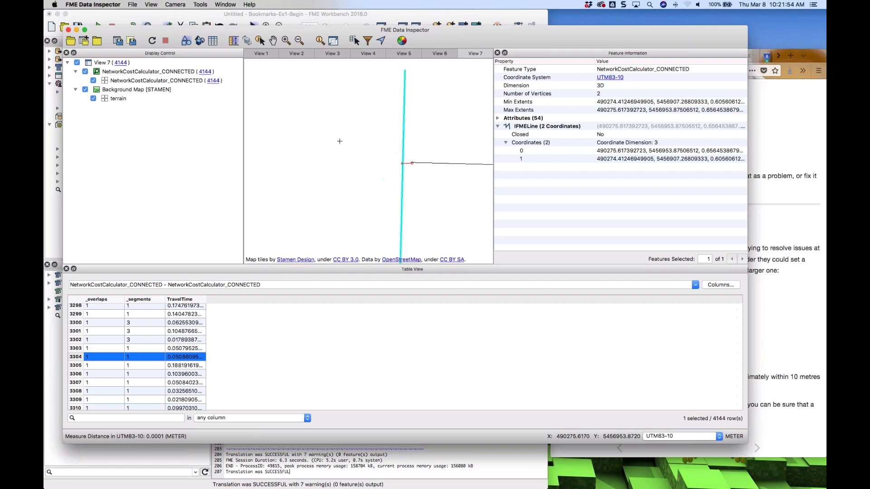
pyautogui.scroll(-5, 346, 142)
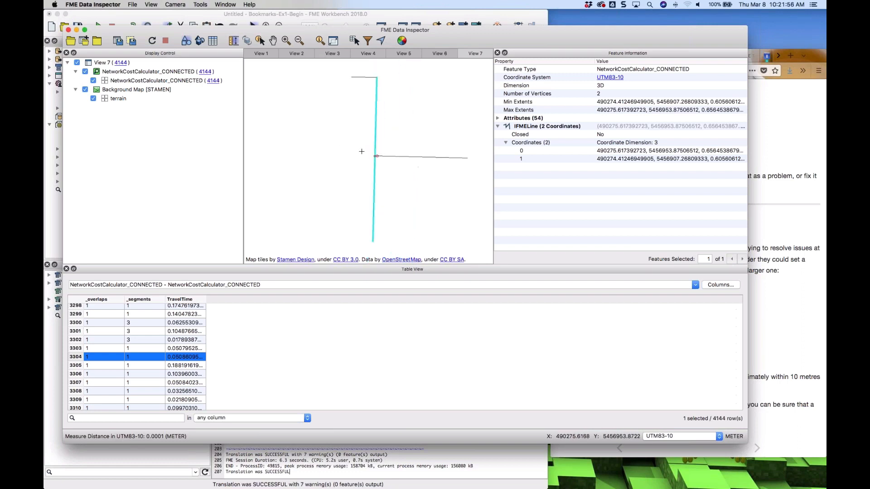
pyautogui.scroll(-4, 362, 151)
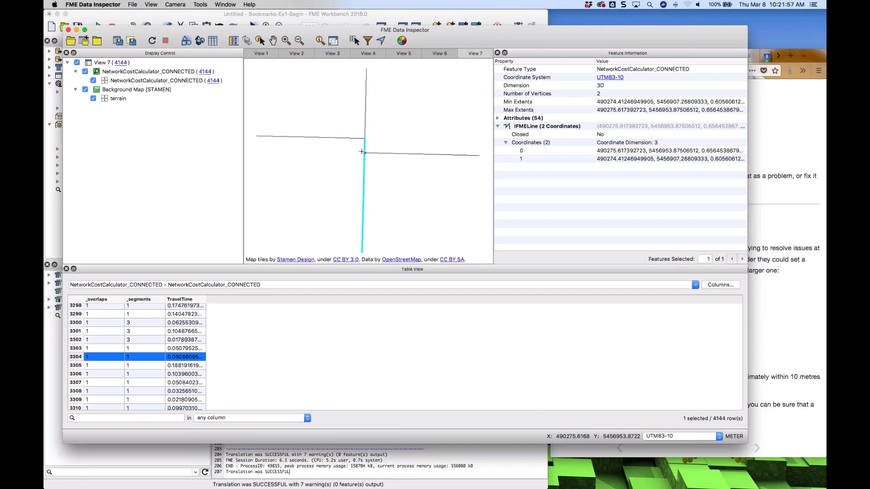
pyautogui.scroll(-2, 361, 151)
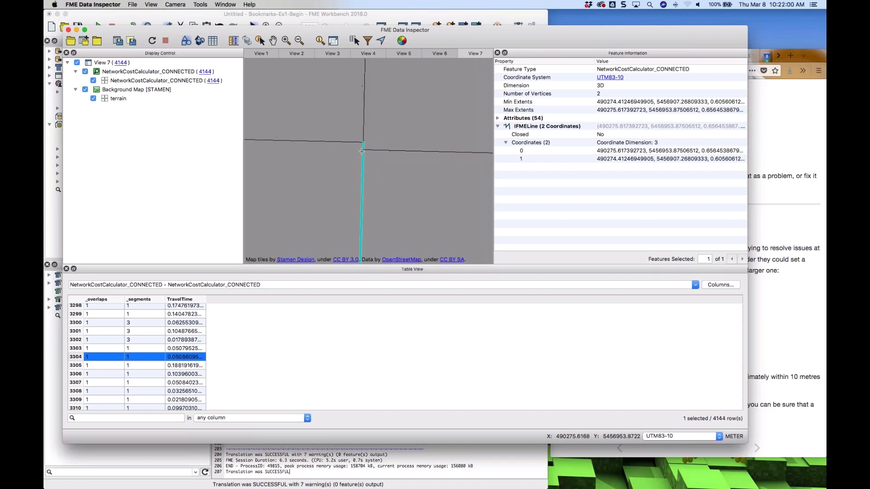
pyautogui.scroll(-5, 362, 151)
pyautogui.scroll(4, 362, 152)
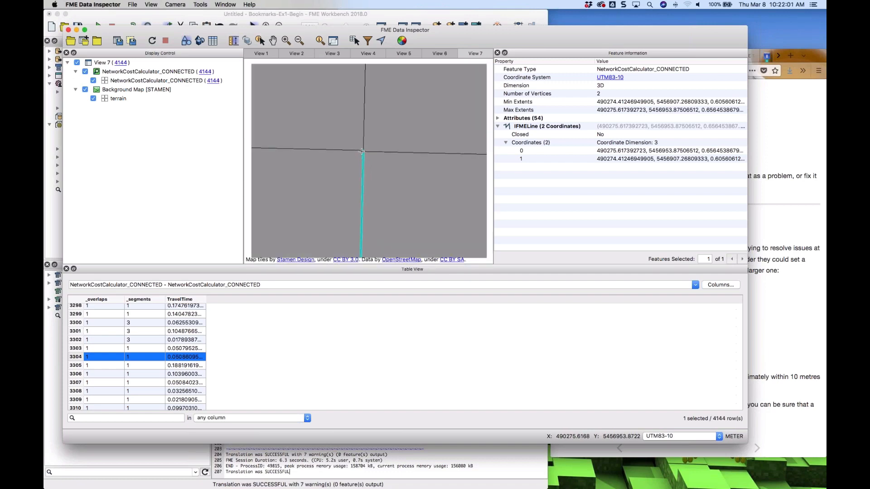
# Switch back to Workbench and set the Intersector's Tolerance to a custom value of 0.1
pyautogui.press('super+Tab')
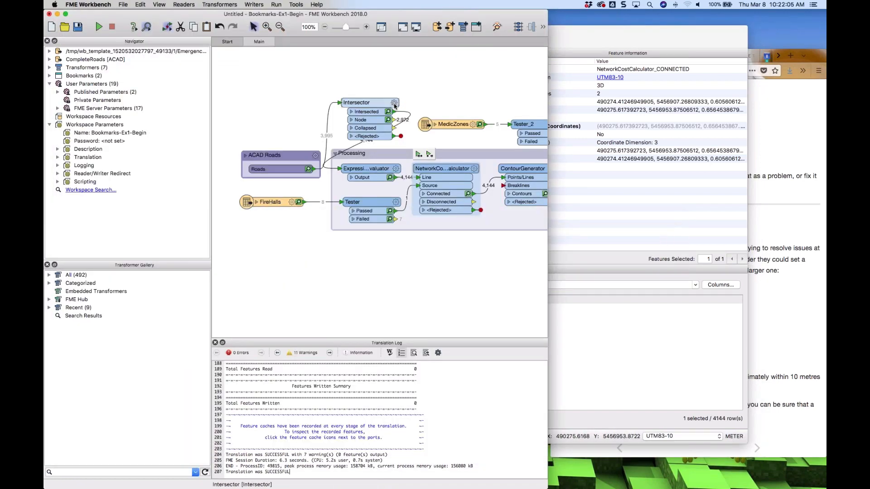
pyautogui.click(394, 104)
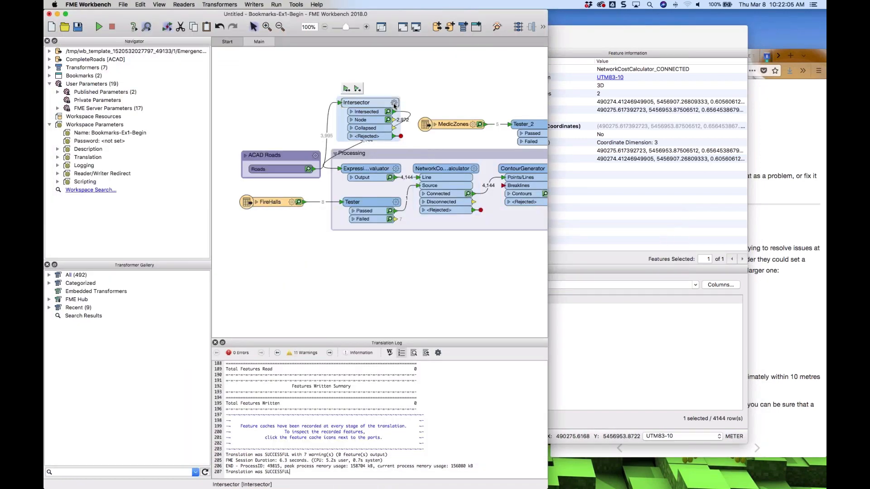
pyautogui.click(394, 105)
pyautogui.click(318, 220)
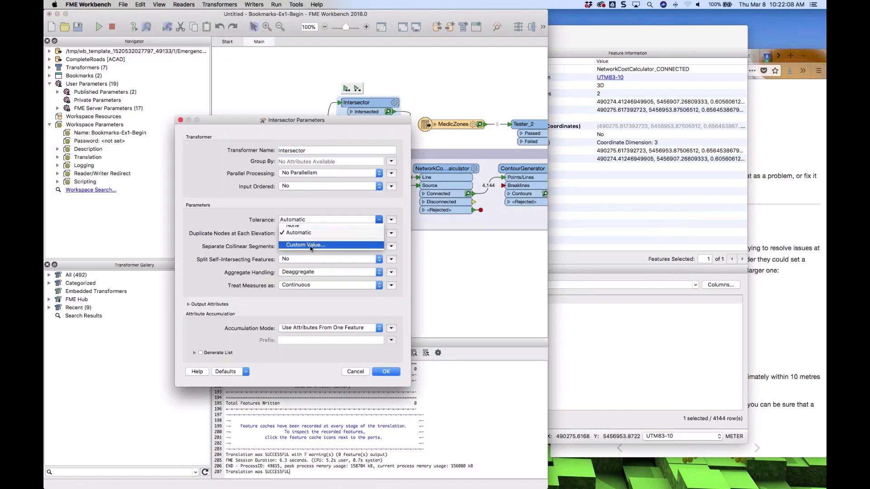
pyautogui.click(311, 245)
pyautogui.write('0.1')
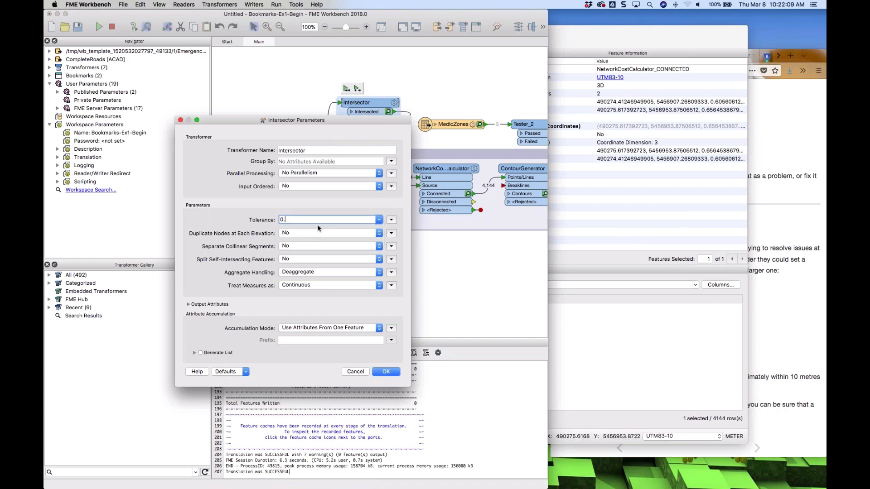
pyautogui.click(385, 371)
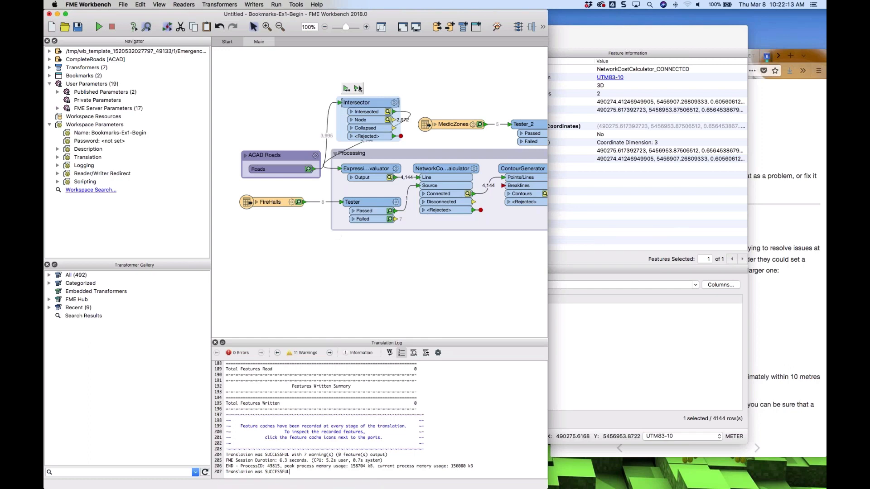
# Rerun the Processing bookmark and inspect the new Connected output cache in Data Inspector
pyautogui.click(428, 168)
pyautogui.click(428, 155)
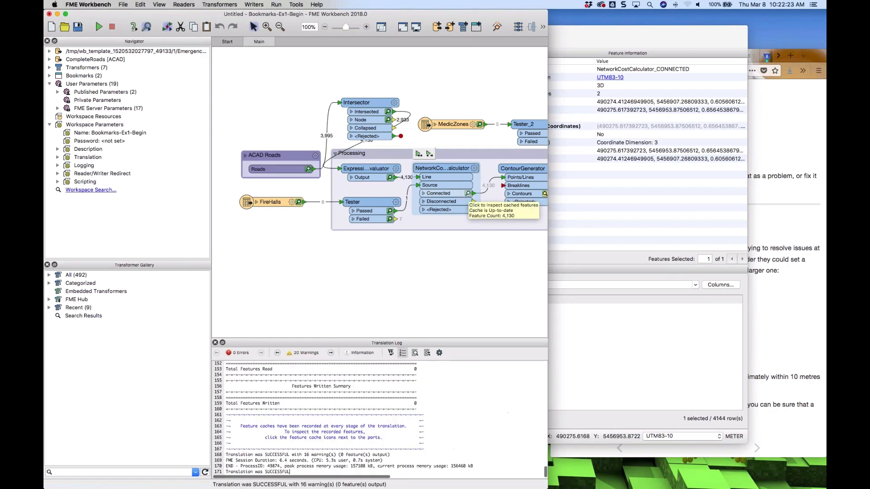
pyautogui.click(467, 194)
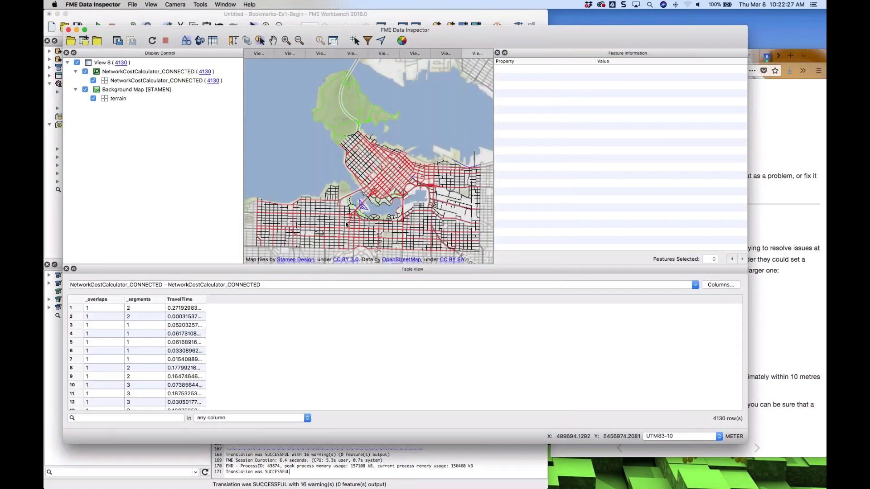
pyautogui.click(390, 198)
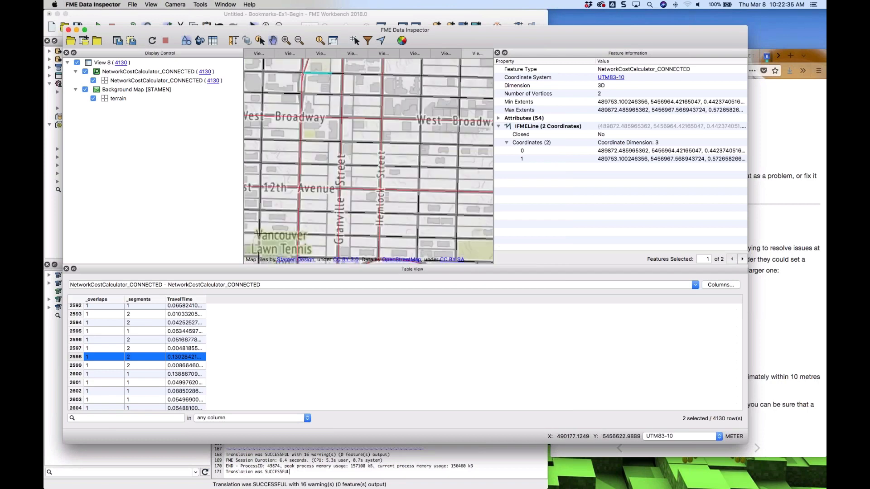
# Zoom in on a road intersection, select the vertical road line there, and inspect whether its end meets the cross street
pyautogui.scroll(10, 411, 105)
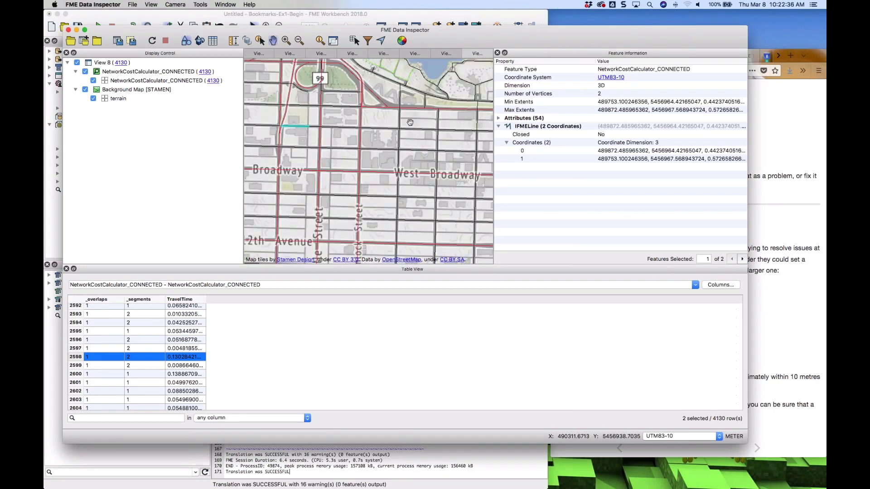
pyautogui.scroll(5, 411, 105)
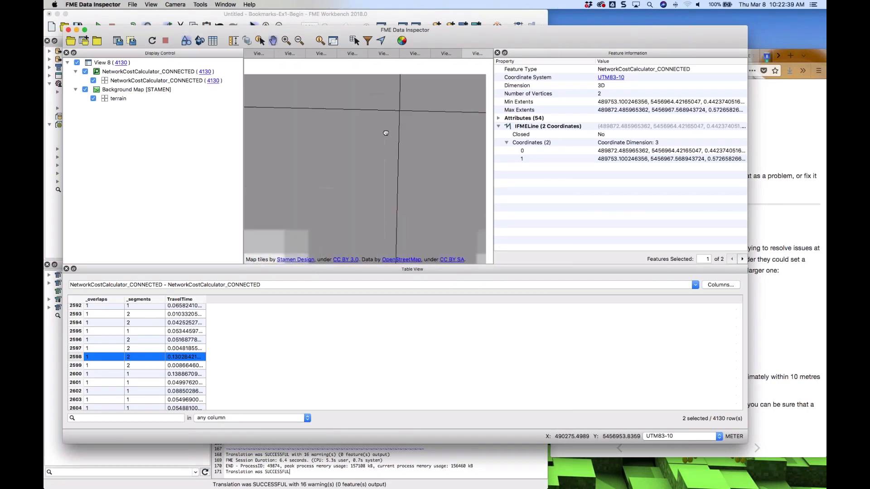
pyautogui.scroll(5, 377, 171)
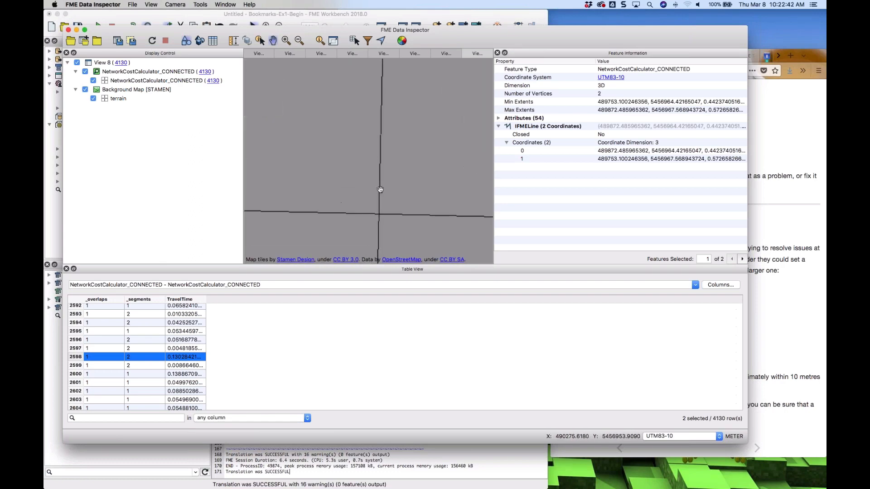
pyautogui.moveTo(376, 211); pyautogui.dragTo(372, 103)
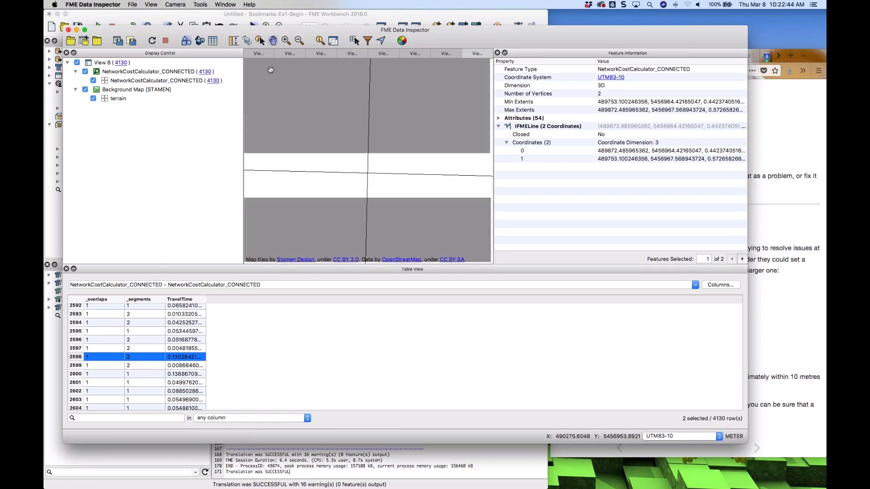
pyautogui.click(362, 174)
pyautogui.scroll(-3, 376, 154)
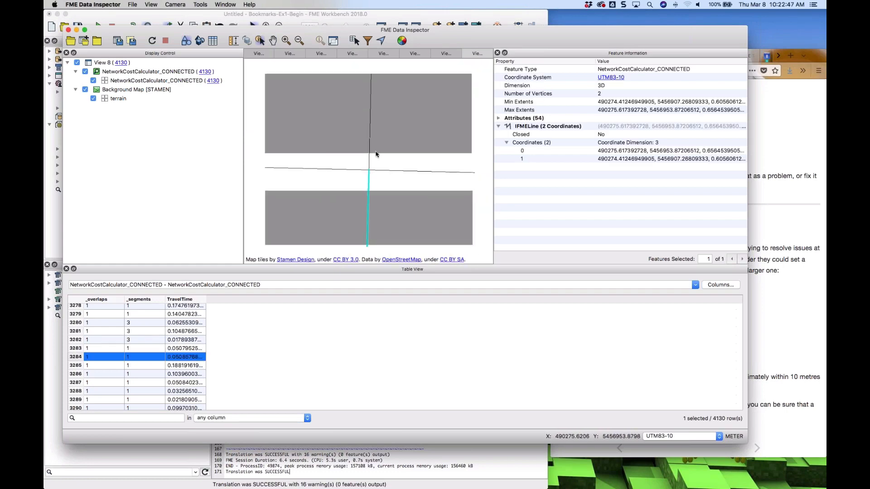
pyautogui.scroll(-6, 375, 154)
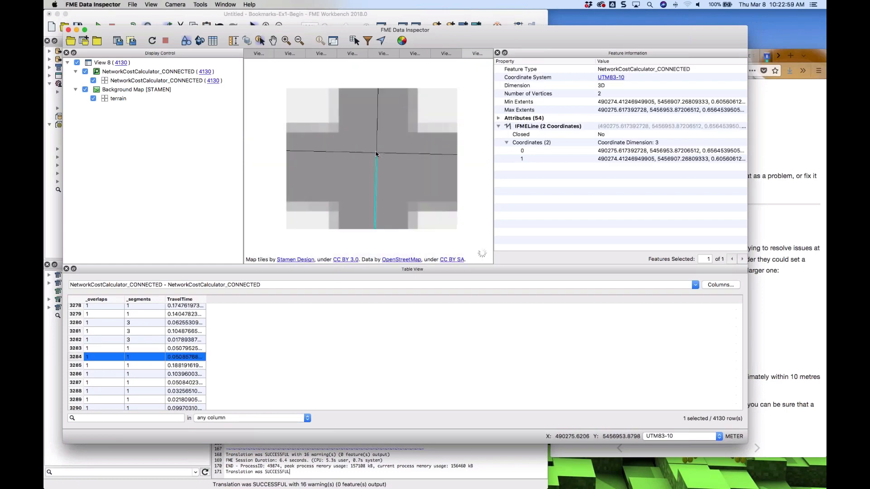
pyautogui.scroll(-8, 375, 155)
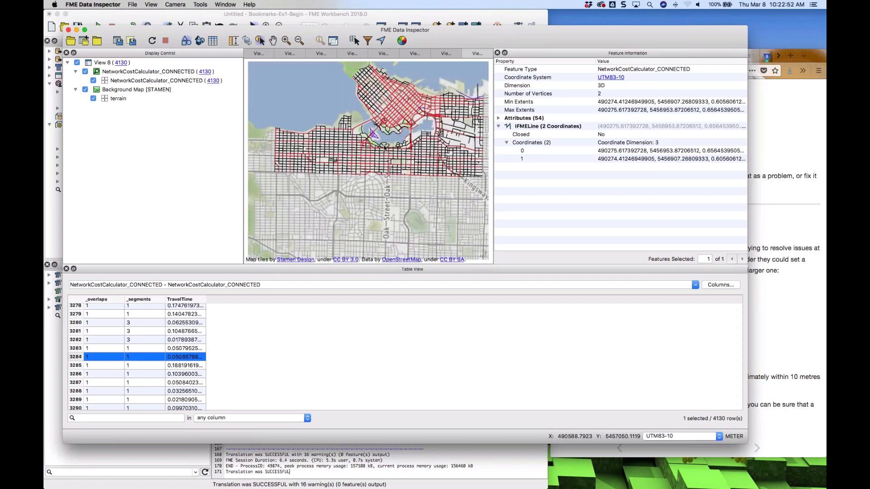
# Switch to the browser tutorial, open the next page and read the Tolerance and Data Cleaning exercise instructions
pyautogui.click(500, 15)
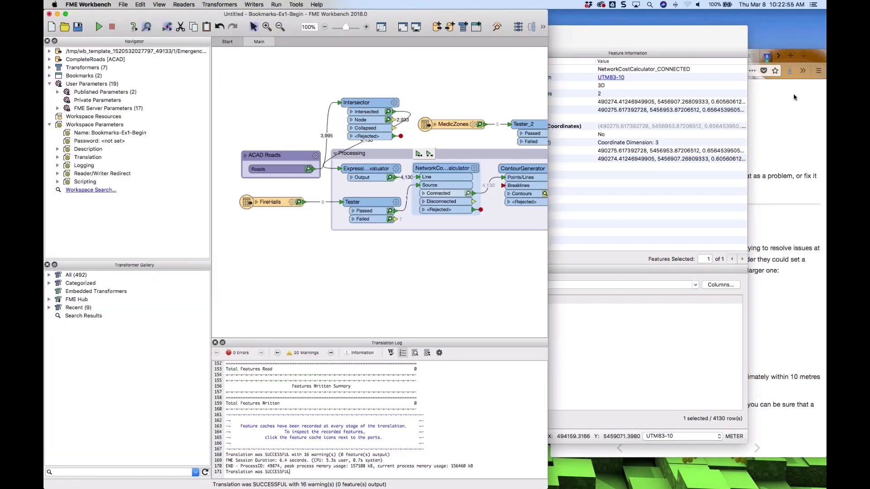
pyautogui.click(794, 97)
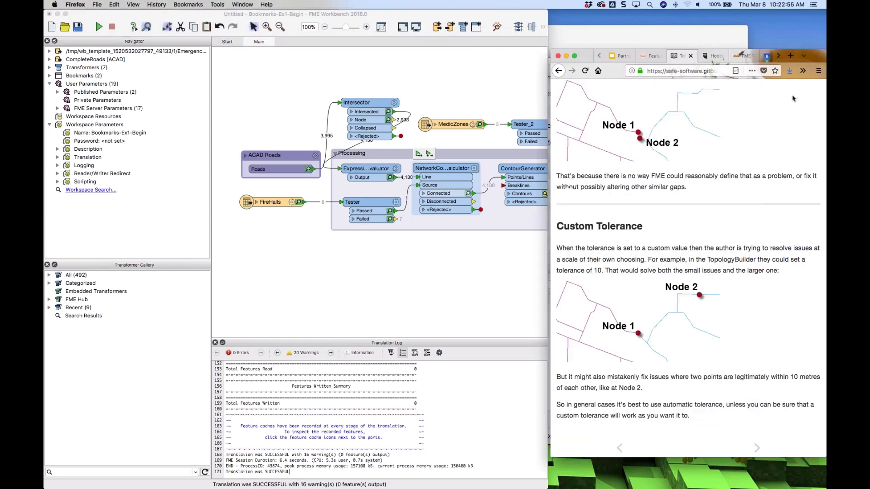
pyautogui.click(757, 448)
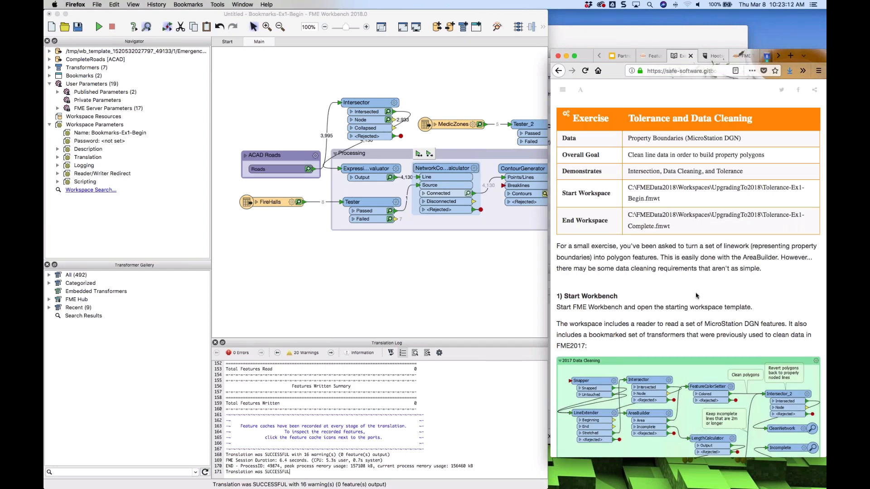
pyautogui.scroll(-5, 696, 293)
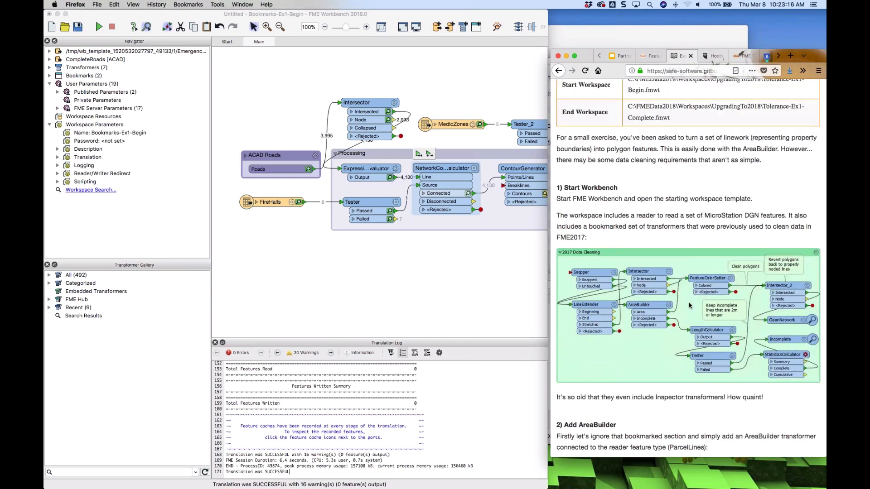
pyautogui.scroll(-1, 689, 305)
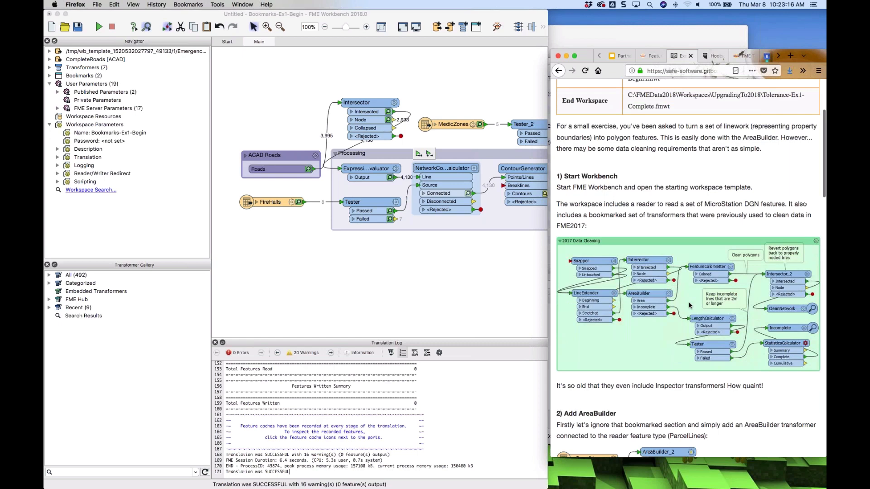
pyautogui.scroll(-2, 689, 306)
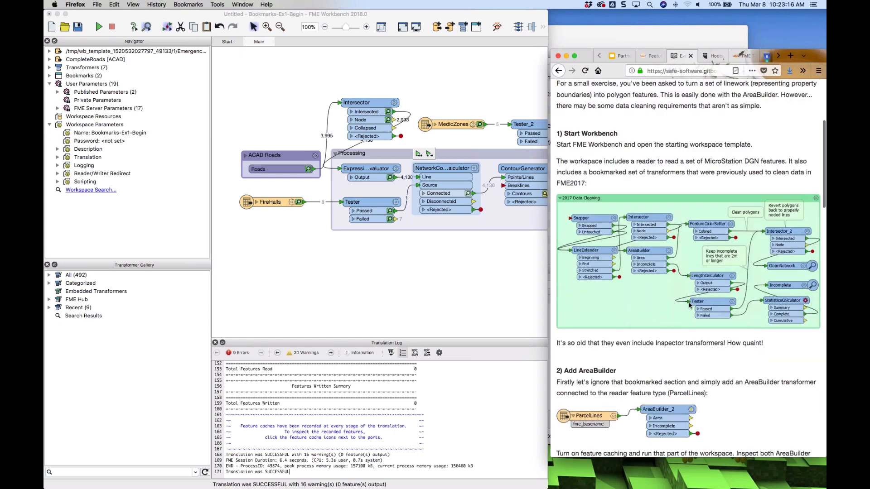
pyautogui.scroll(-2, 689, 306)
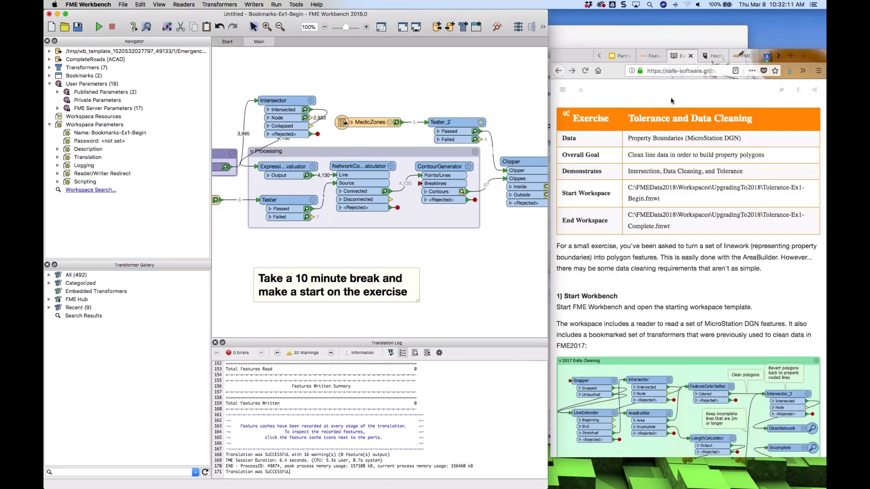
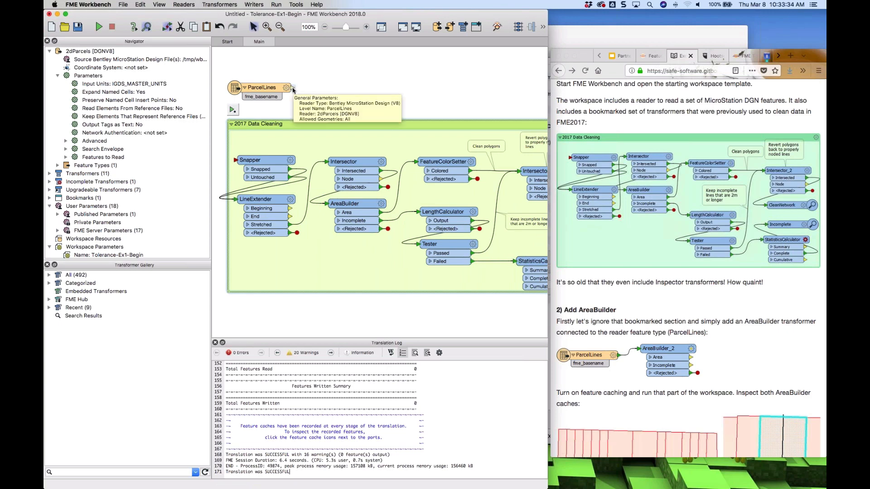
# Run only the ParcelLines reader with feature caching and open its cached features in Data Inspector
pyautogui.click(292, 87)
pyautogui.click(274, 89)
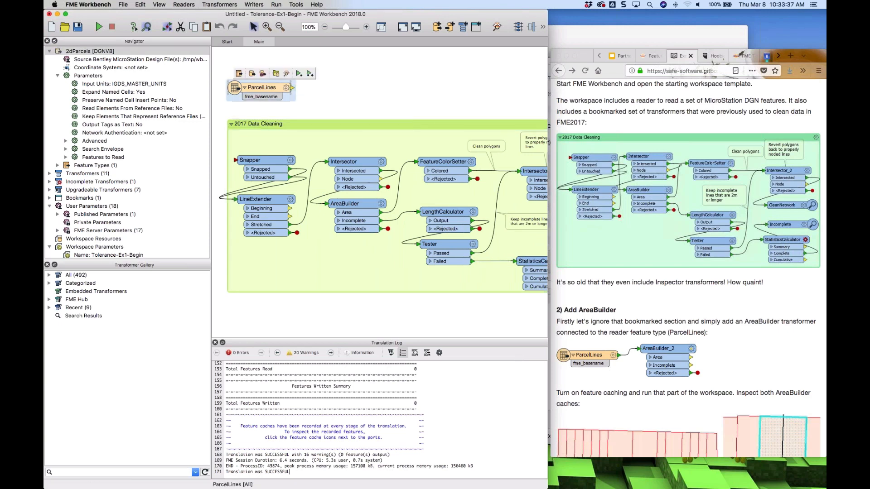
pyautogui.click(309, 73)
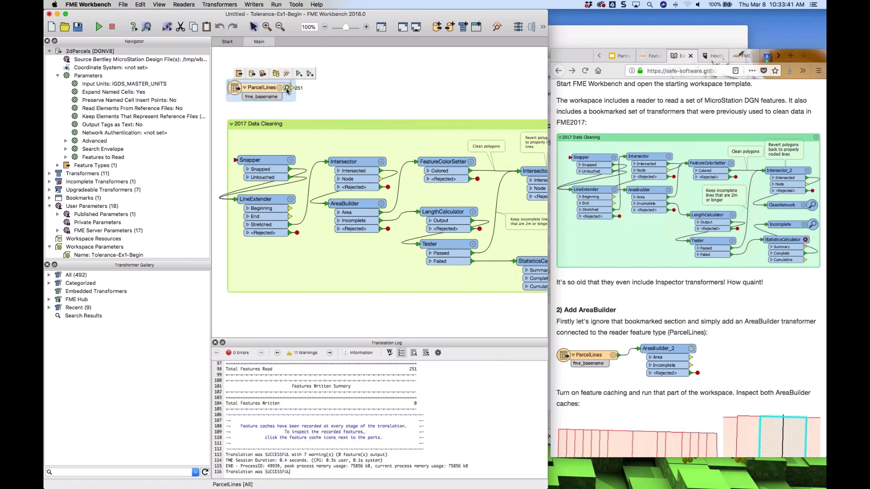
pyautogui.click(286, 90)
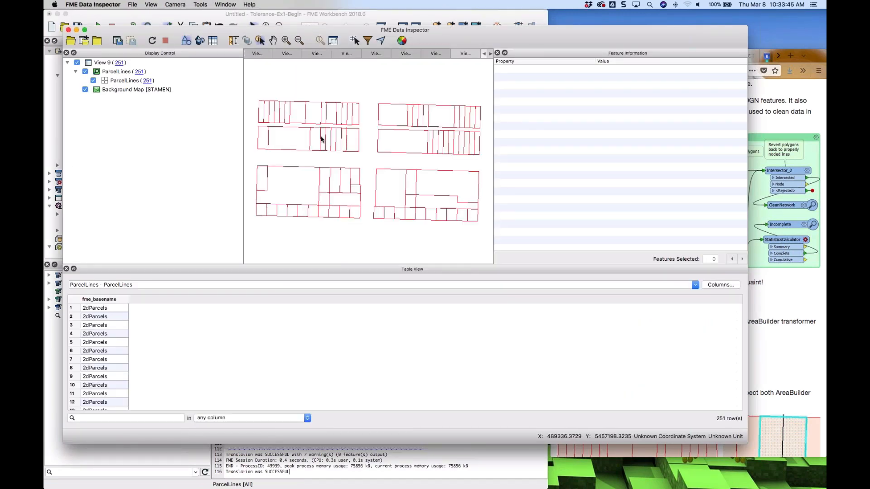
# Zoom into the parcel lines and select individual line features to inspect their coordinates and endpoints
pyautogui.scroll(-3, 320, 137)
pyautogui.scroll(10, 320, 136)
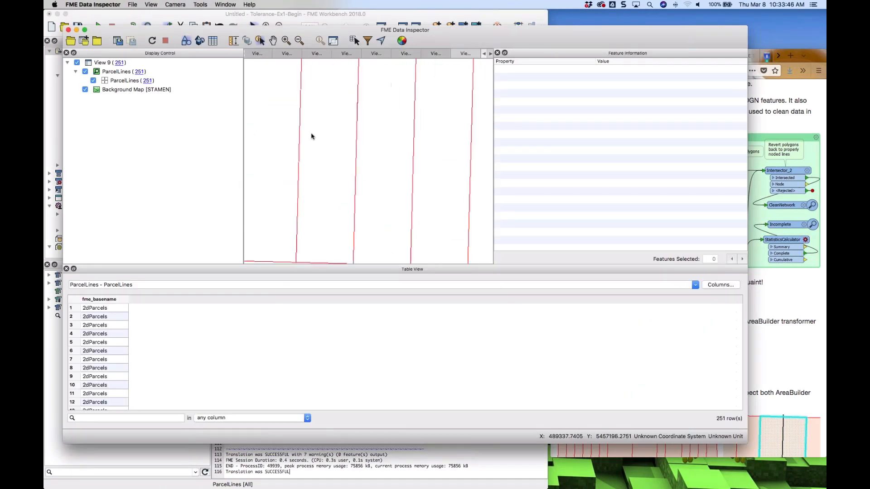
pyautogui.scroll(-2, 310, 136)
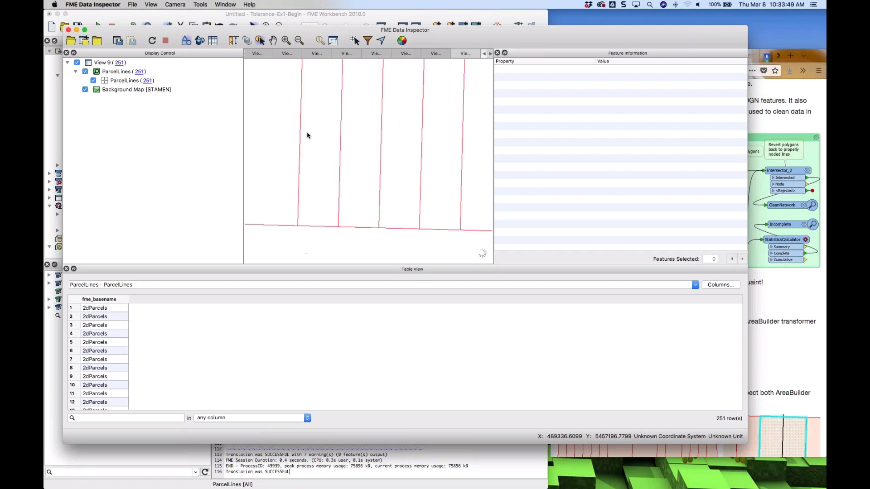
pyautogui.click(312, 226)
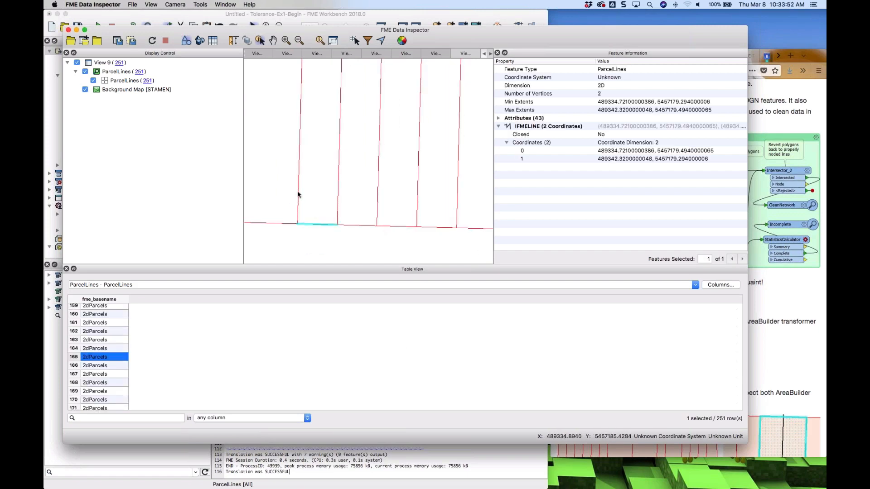
pyautogui.click(298, 195)
pyautogui.click(338, 188)
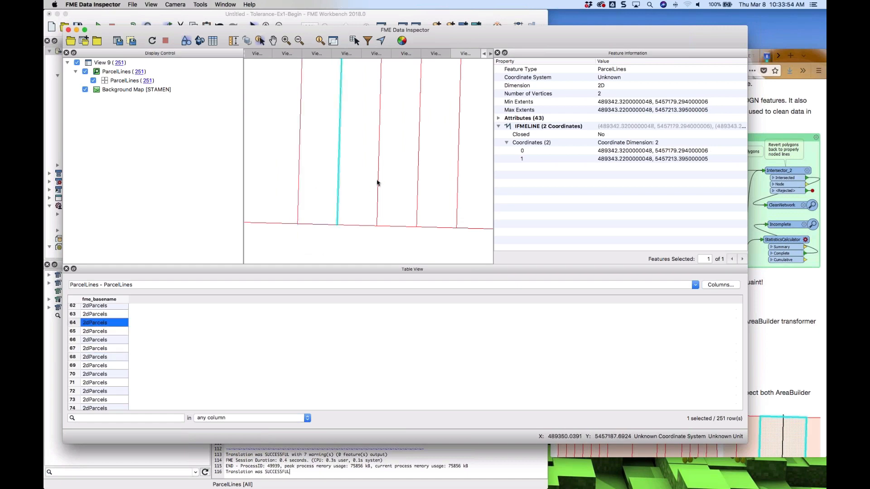
pyautogui.click(377, 183)
pyautogui.click(395, 228)
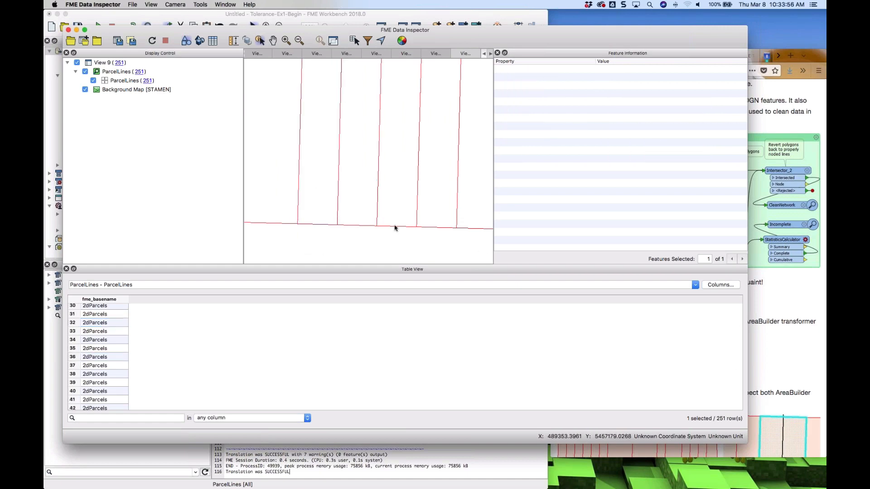
pyautogui.click(395, 228)
pyautogui.scroll(-5, 393, 208)
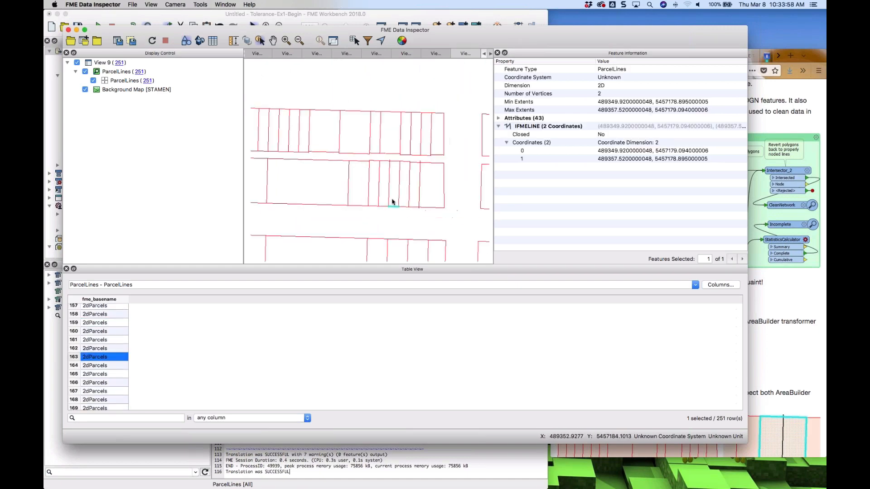
pyautogui.scroll(-5, 392, 201)
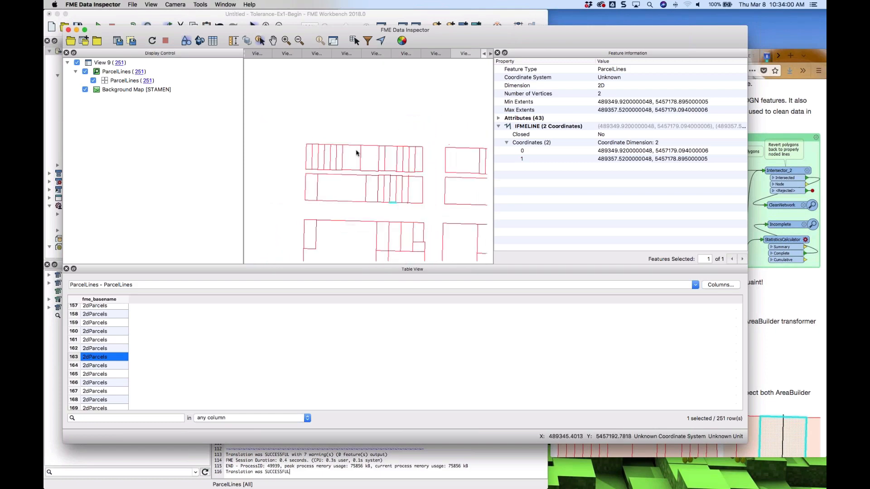
# Close the older view tabs in Data Inspector, keeping only View 9
pyautogui.click(277, 54)
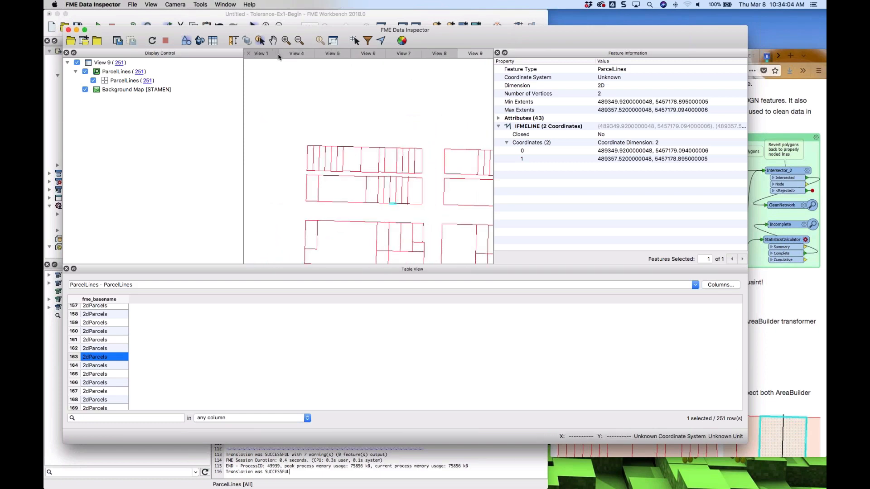
pyautogui.click(249, 53)
pyautogui.click(248, 54)
pyautogui.click(248, 54)
pyautogui.click(249, 54)
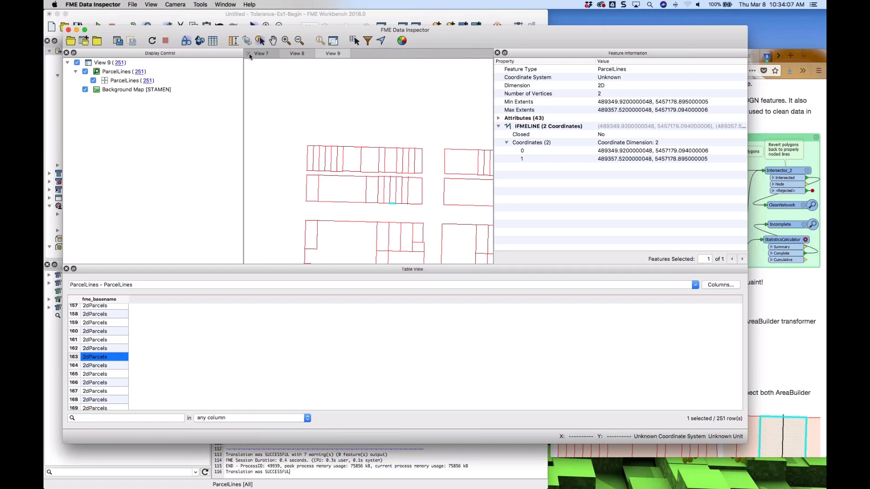
pyautogui.click(248, 54)
pyautogui.click(249, 54)
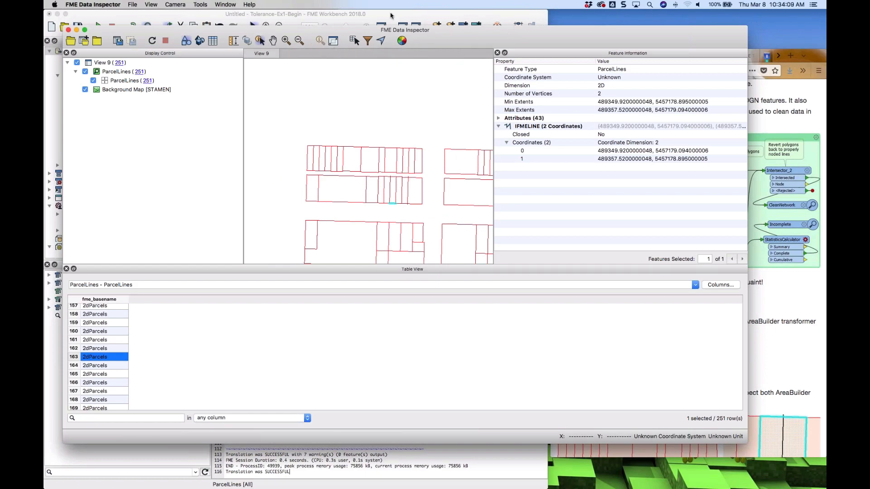
# Switch to Workbench and add an AreaBuilder transformer connected to the ParcelLines reader feature type
pyautogui.click(390, 16)
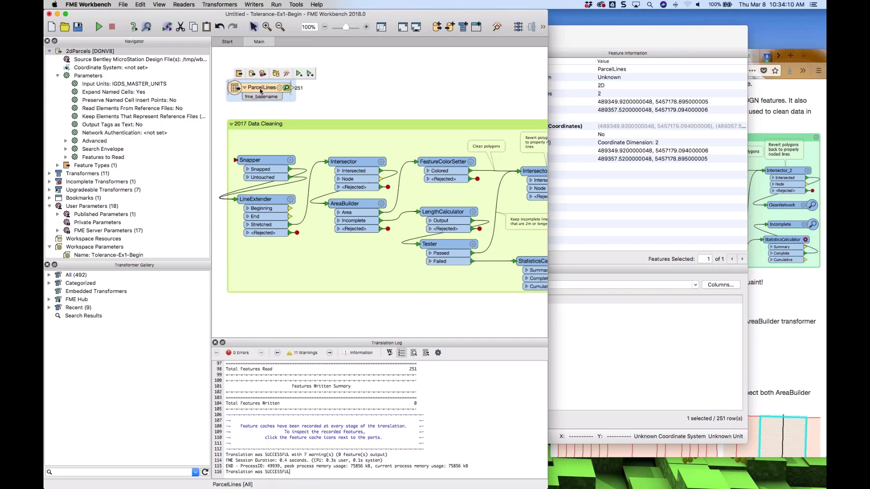
pyautogui.click(284, 87)
pyautogui.write('rea')
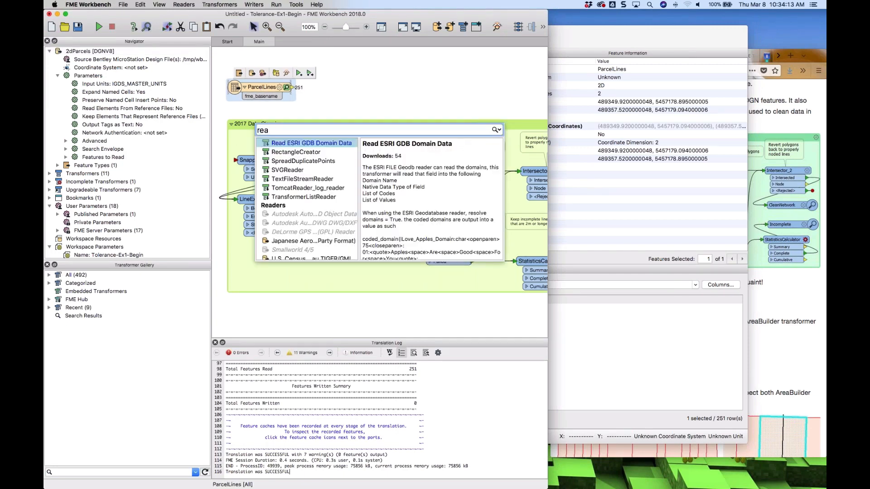
pyautogui.write('b')
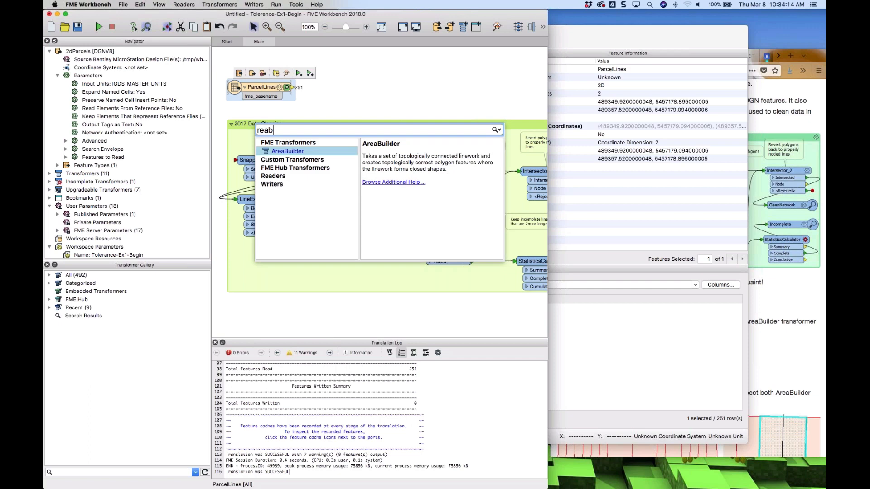
pyautogui.press('Return')
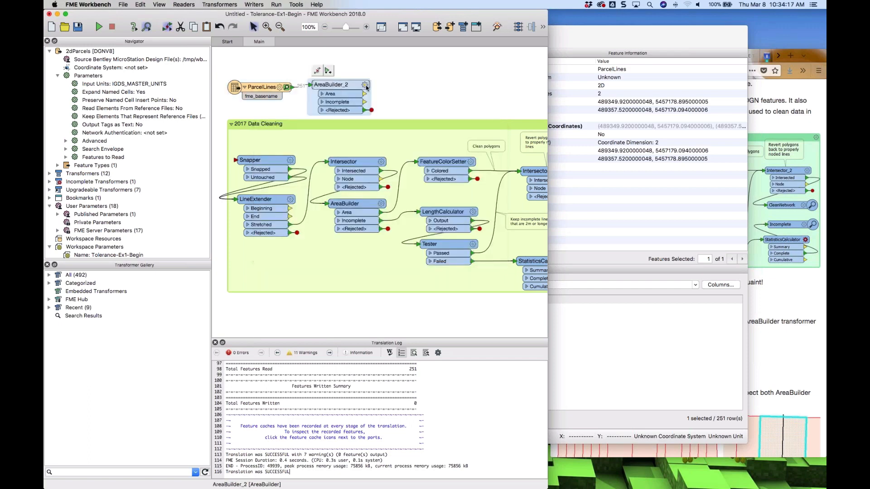
# Run the new AreaBuilder_2 transformer and open its cached output features in Data Inspector
pyautogui.click(328, 70)
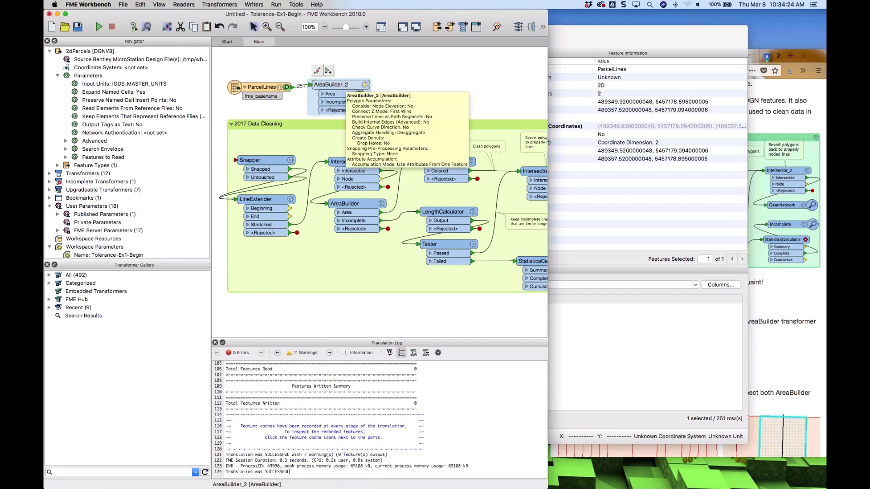
pyautogui.rightClick(349, 86)
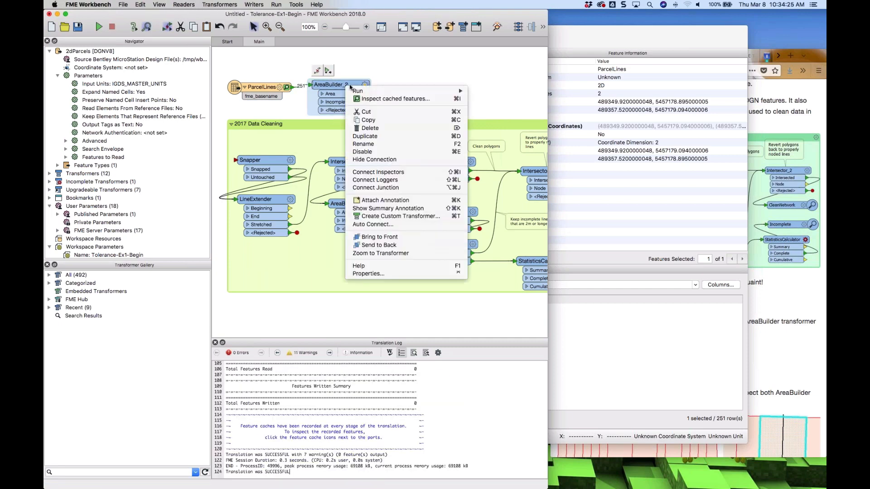
pyautogui.click(378, 99)
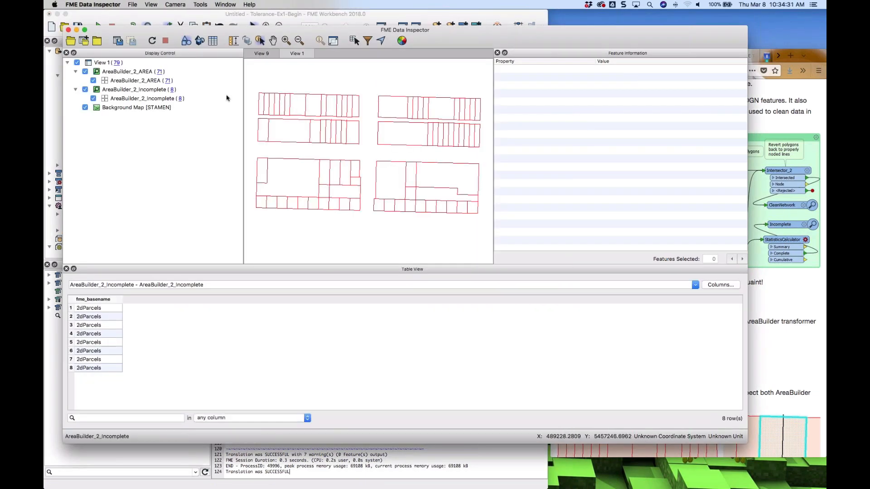
# Set the fill colour of the AreaBuilder_2_AREA layer to pink
pyautogui.click(104, 82)
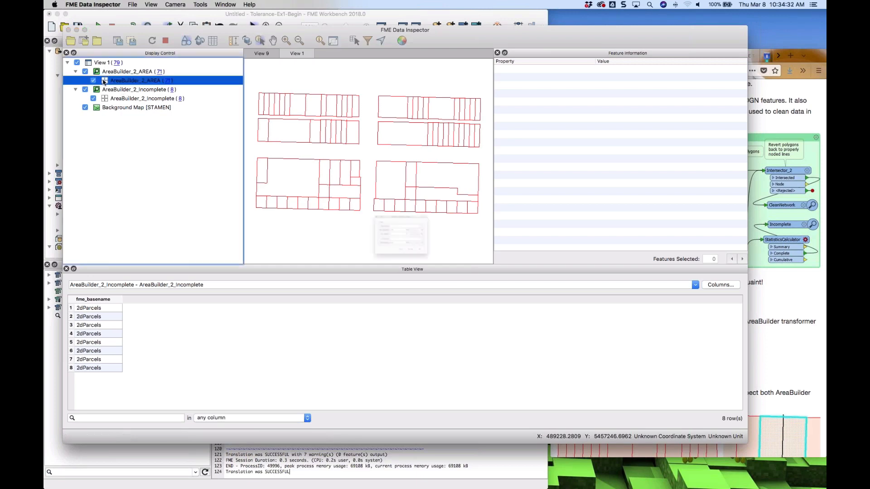
pyautogui.click(467, 249)
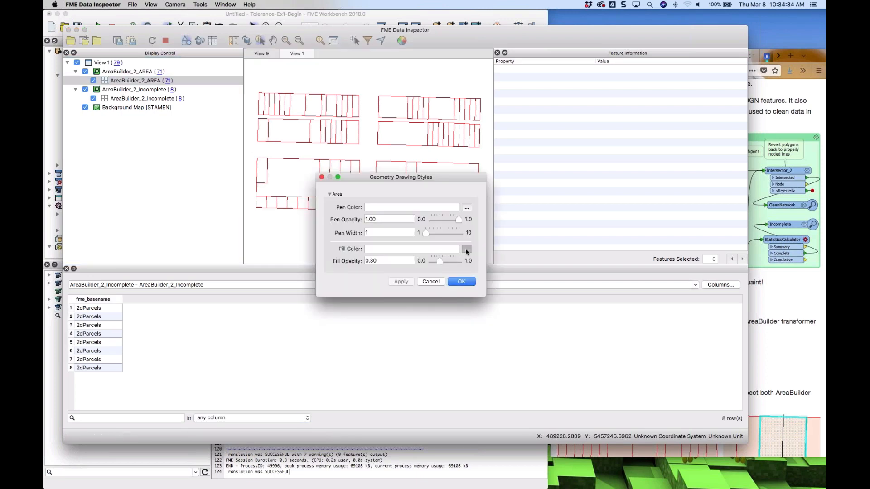
pyautogui.click(309, 215)
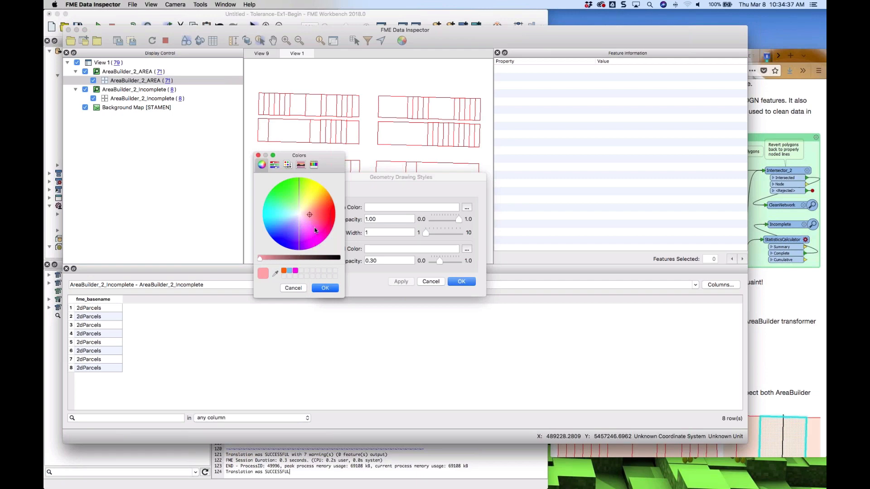
pyautogui.click(315, 226)
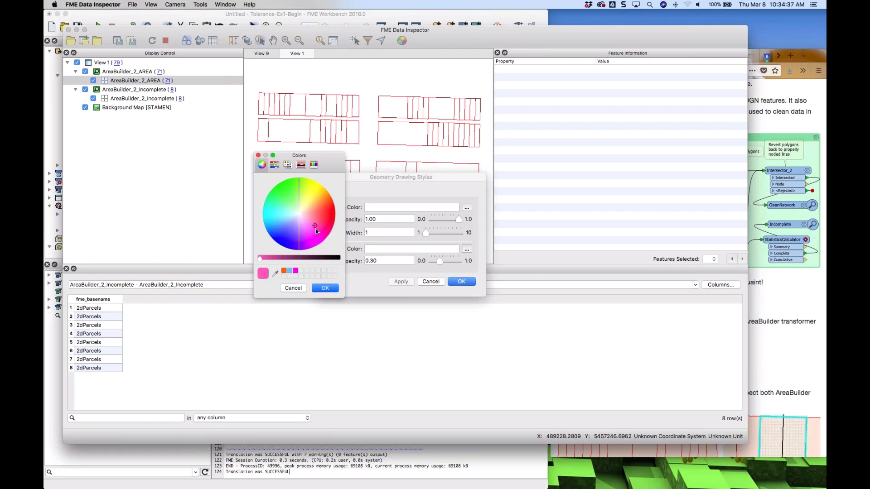
pyautogui.click(325, 288)
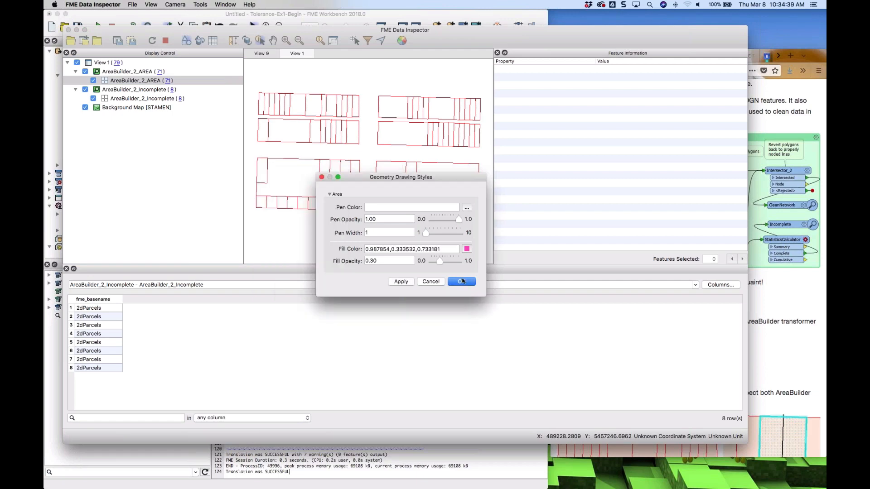
pyautogui.click(461, 281)
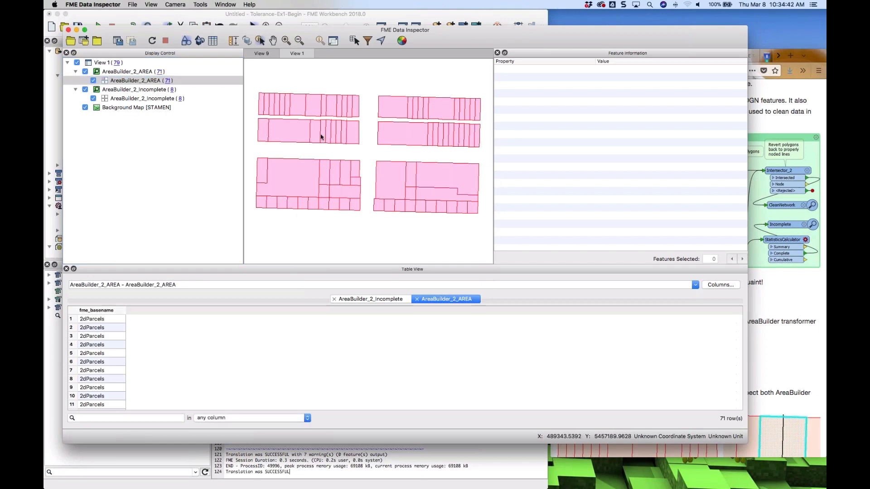
# Style the AreaBuilder_2_Incomplete layer with blue lines of width 3
pyautogui.doubleClick(104, 99)
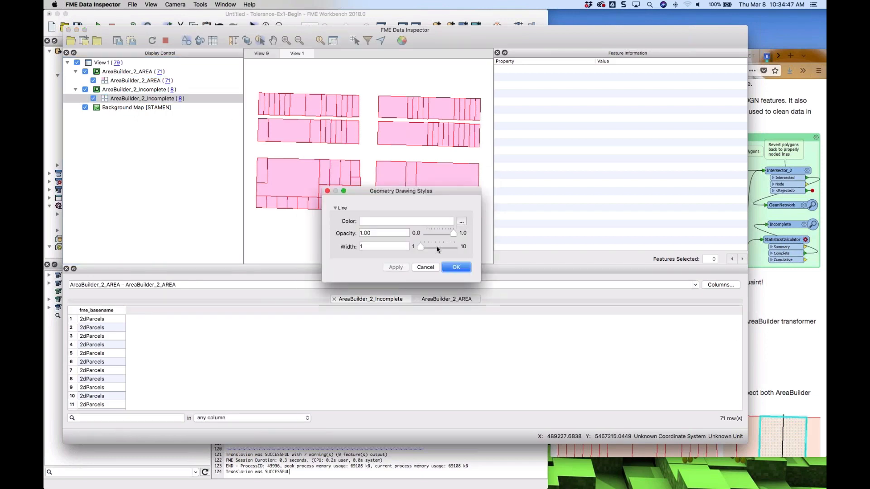
pyautogui.click(435, 248)
pyautogui.moveTo(426, 248); pyautogui.dragTo(428, 248)
pyautogui.click(461, 221)
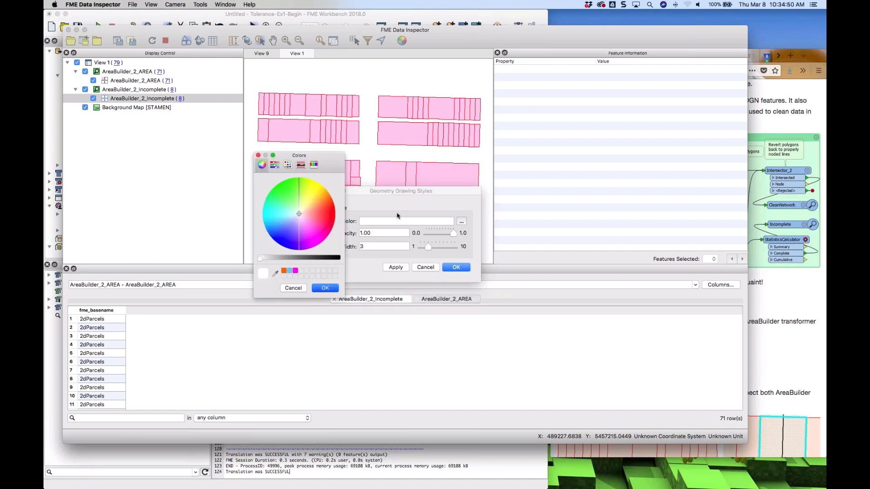
pyautogui.click(280, 232)
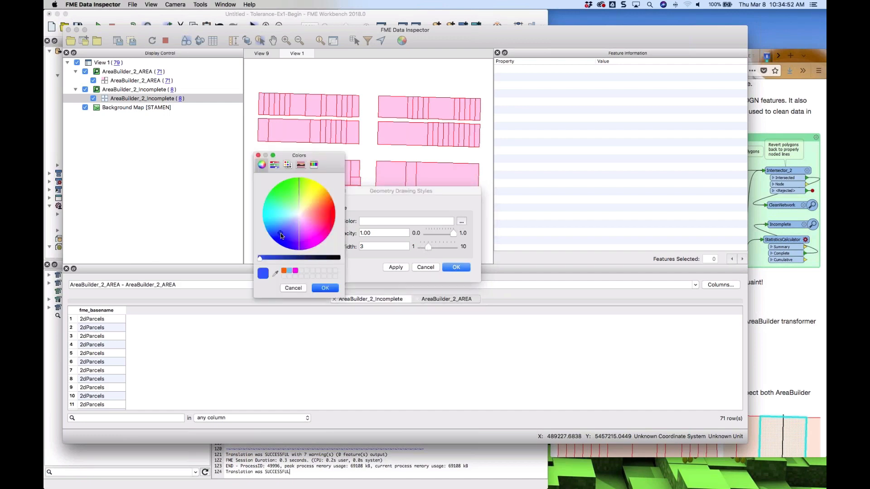
pyautogui.click(324, 288)
pyautogui.click(456, 268)
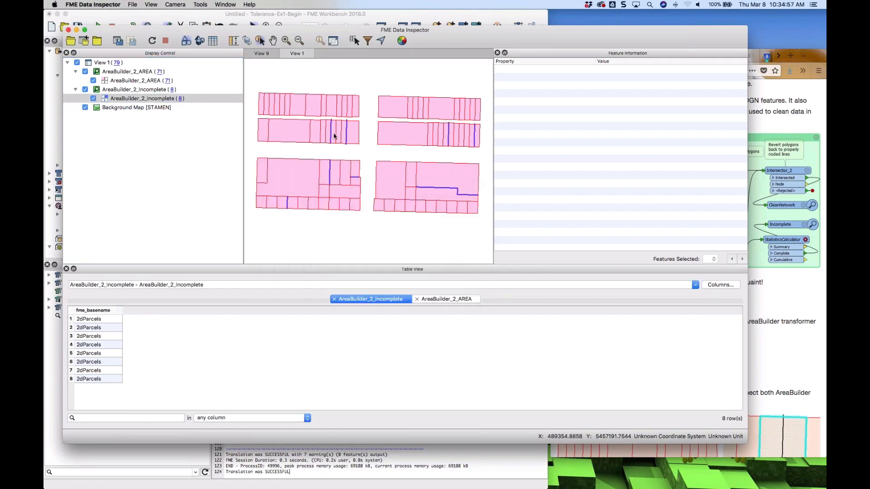
# Zoom in and select area polygons beside the incomplete lines to inspect their geometry
pyautogui.scroll(3, 333, 133)
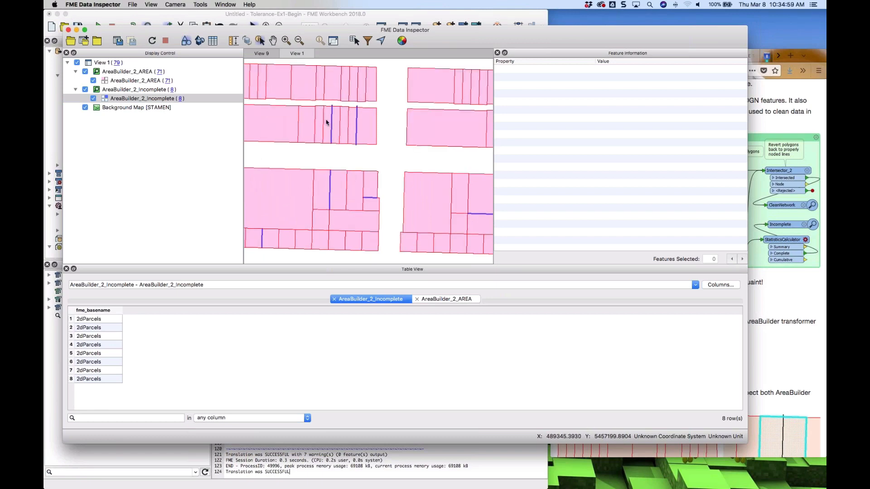
pyautogui.click(327, 121)
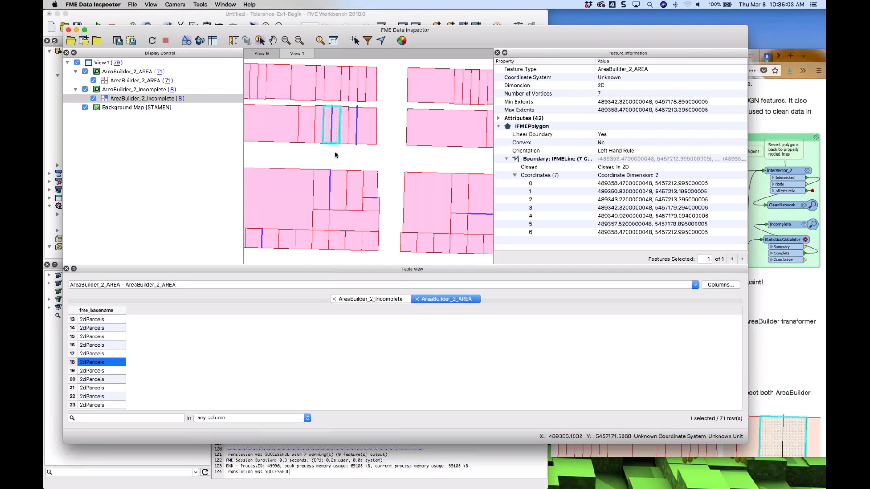
pyautogui.click(318, 185)
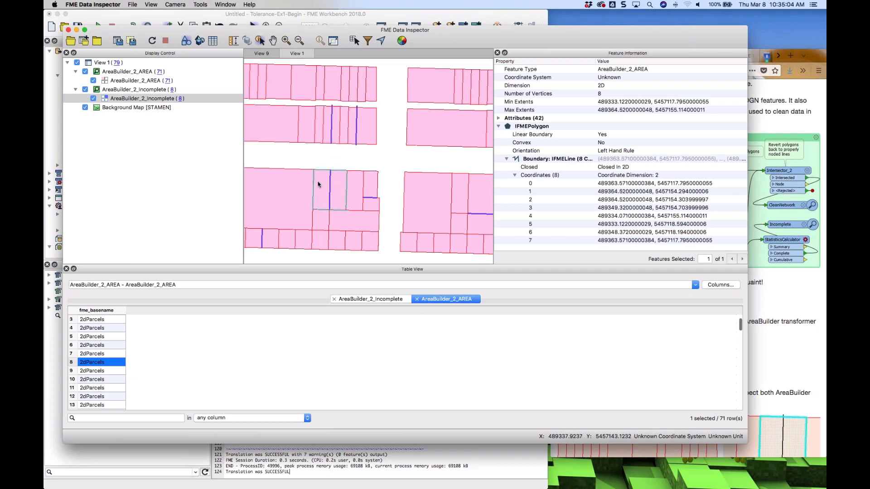
pyautogui.click(370, 188)
pyautogui.click(480, 203)
pyautogui.click(273, 239)
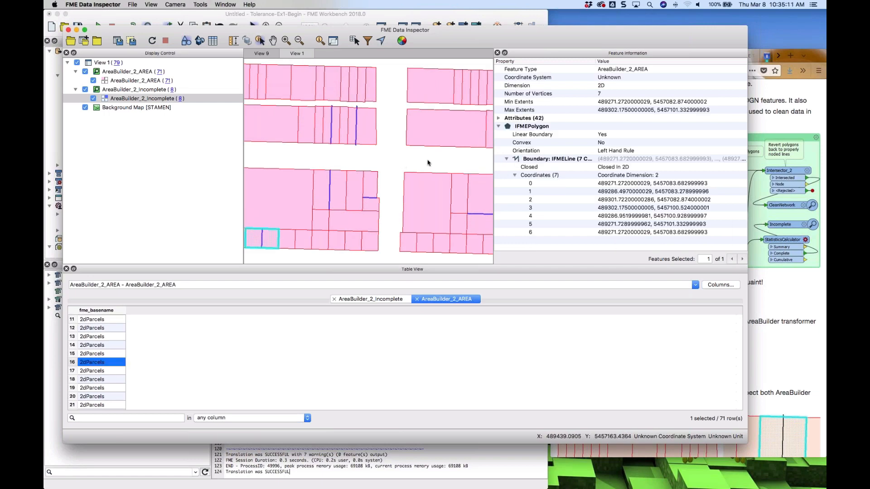
pyautogui.scroll(-5, 428, 163)
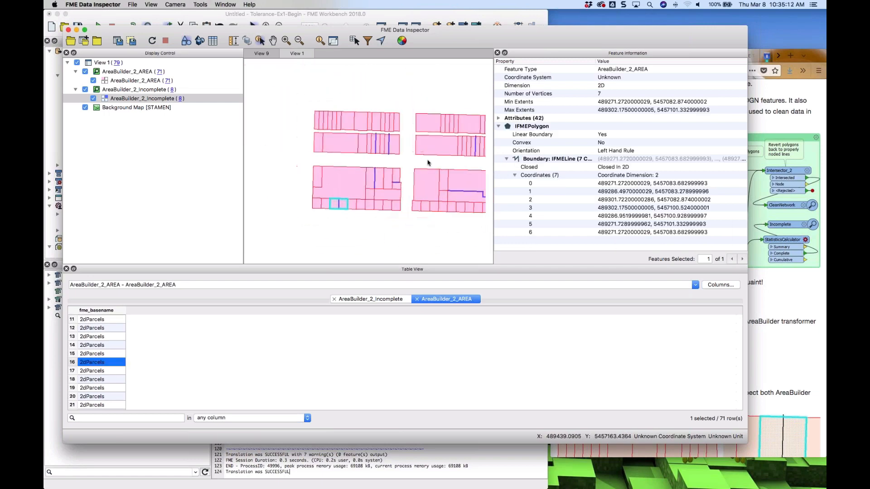
pyautogui.scroll(1, 427, 163)
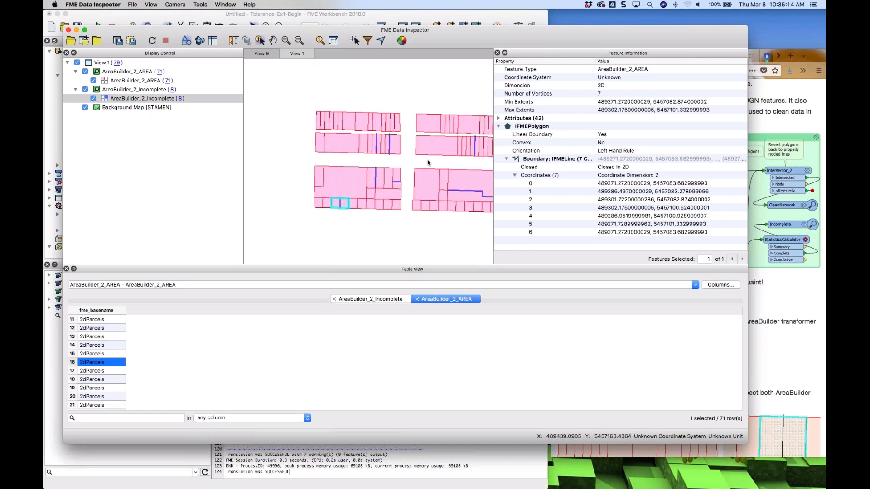
pyautogui.scroll(-2, 439, 164)
pyautogui.scroll(-2, 313, 169)
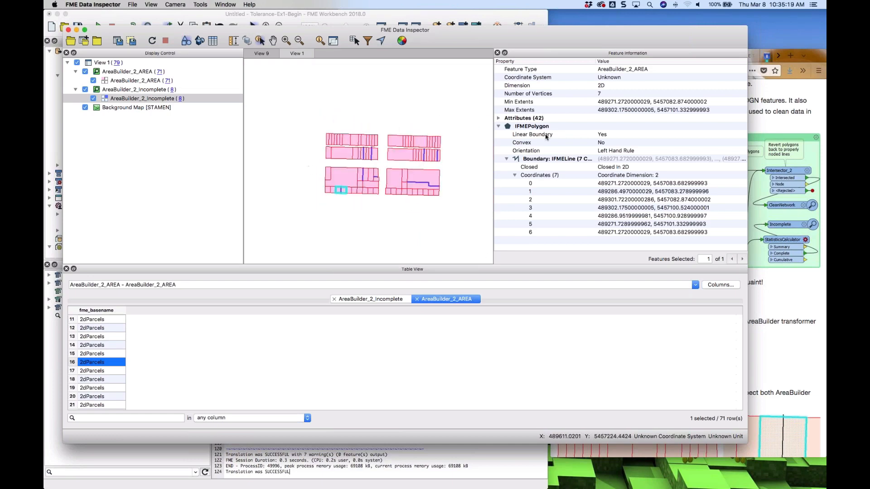
# Delete the AreaBuilder_2 transformer and connect the ParcelLines feature type to the Snapper inside the bookmark
pyautogui.click(505, 16)
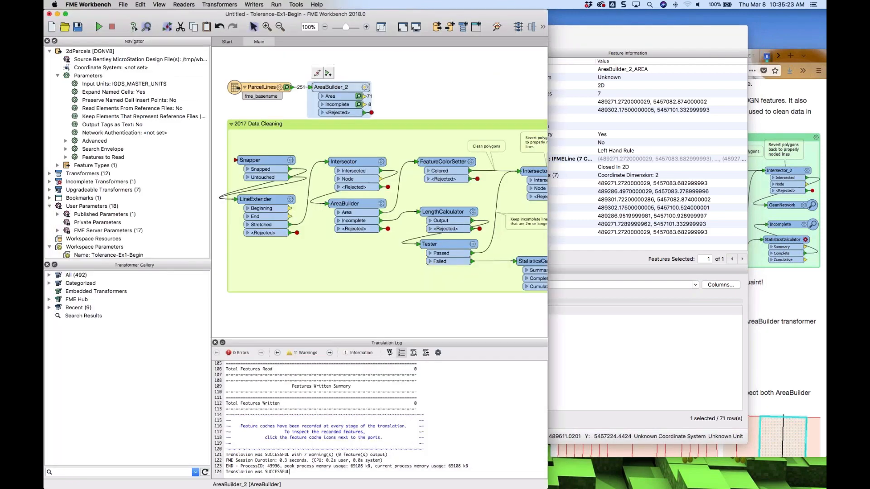
pyautogui.press('Delete')
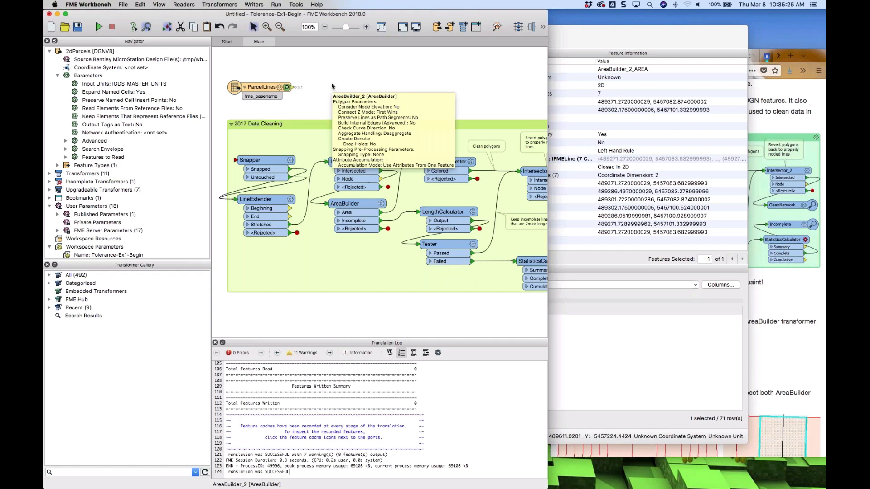
pyautogui.moveTo(292, 87); pyautogui.dragTo(233, 165)
pyautogui.hscroll(-3, 233, 164)
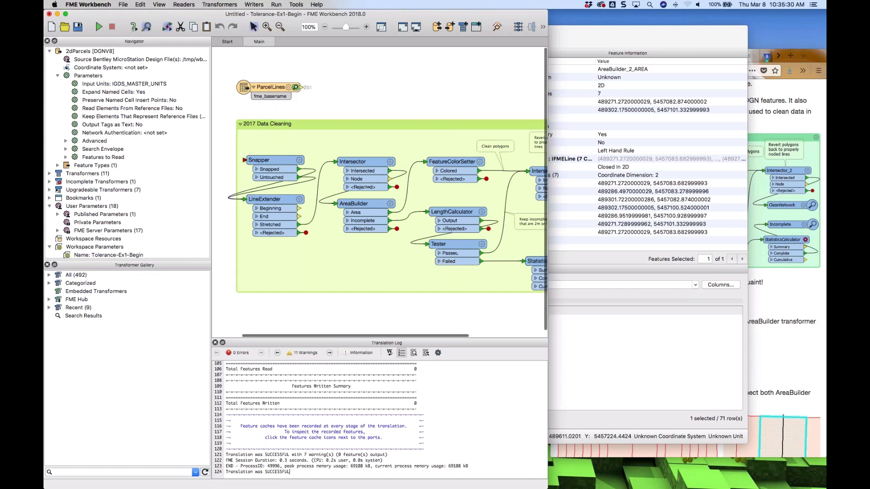
pyautogui.moveTo(337, 88); pyautogui.dragTo(280, 162)
pyautogui.hscroll(5, 380, 190)
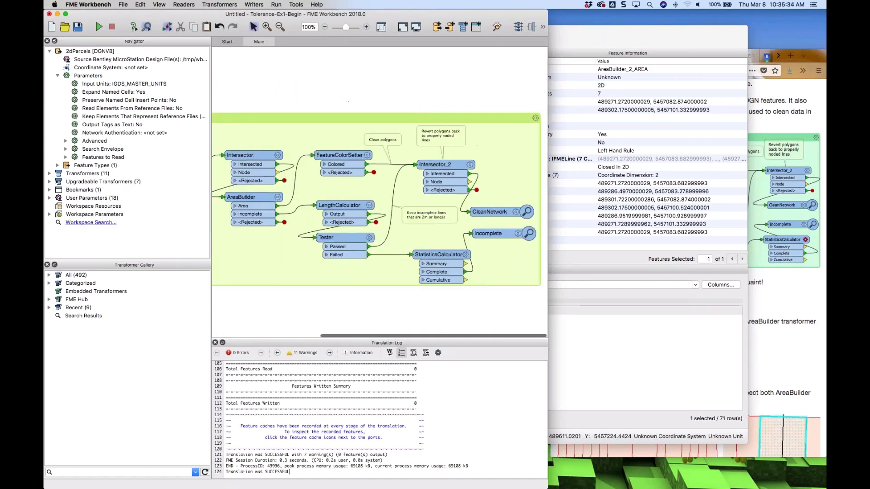
# Delete the CleanNetwork and Incomplete Inspector transformers from the end of the bookmark
pyautogui.scroll(-3, 491, 192)
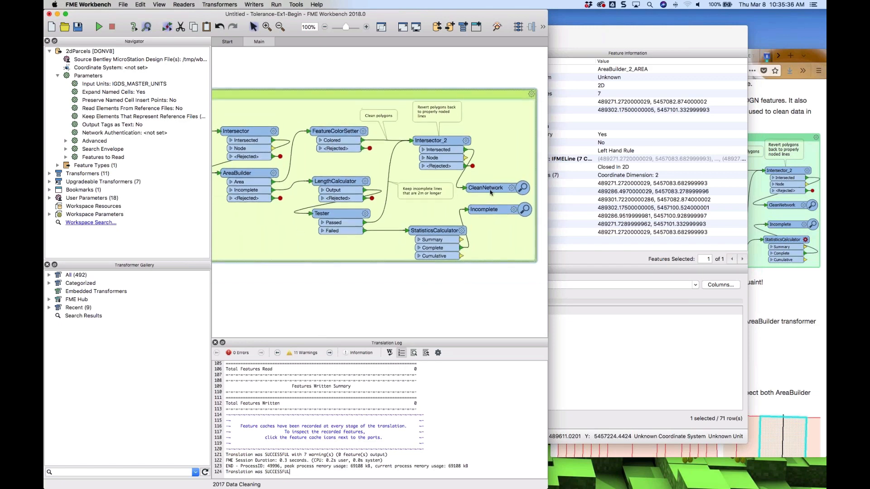
pyautogui.click(490, 192)
pyautogui.press('Delete')
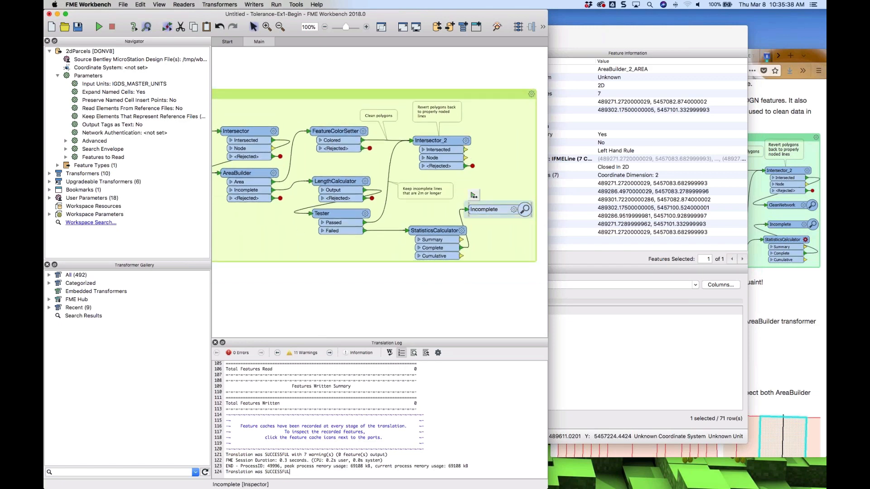
pyautogui.press('Delete')
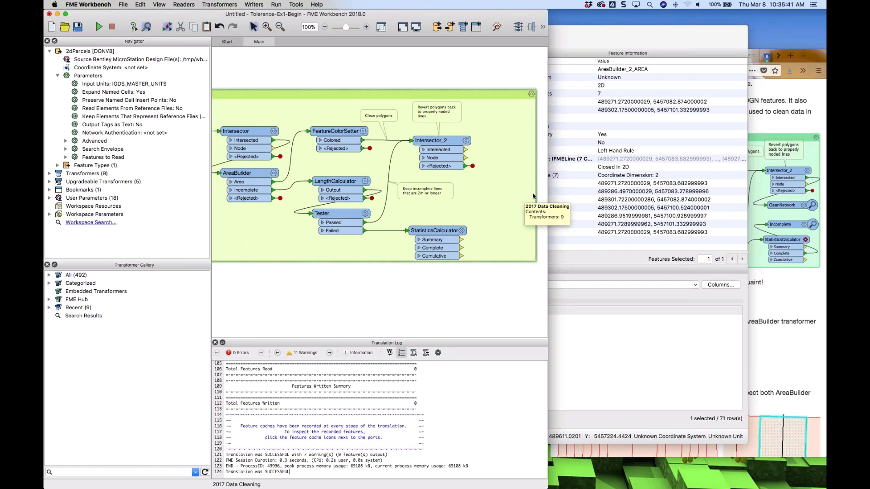
pyautogui.press('super+z')
pyautogui.press('super+z')
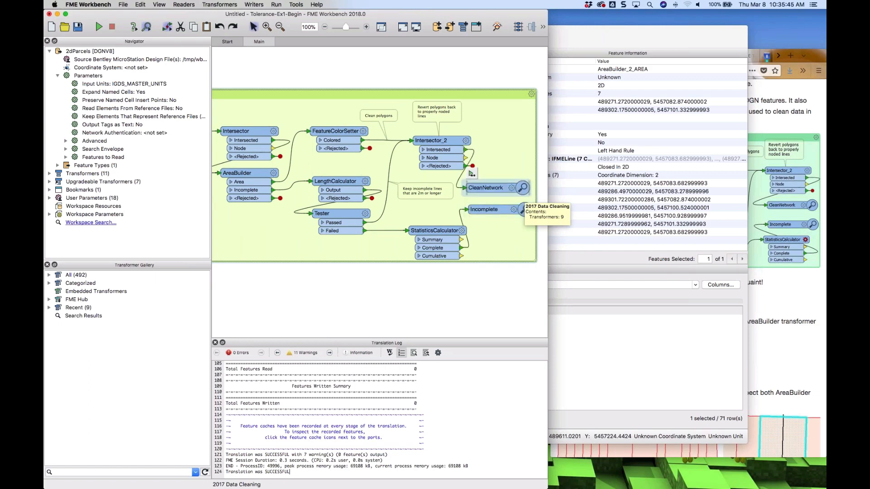
pyautogui.press('super+shift+z')
pyautogui.press('super+shift+z')
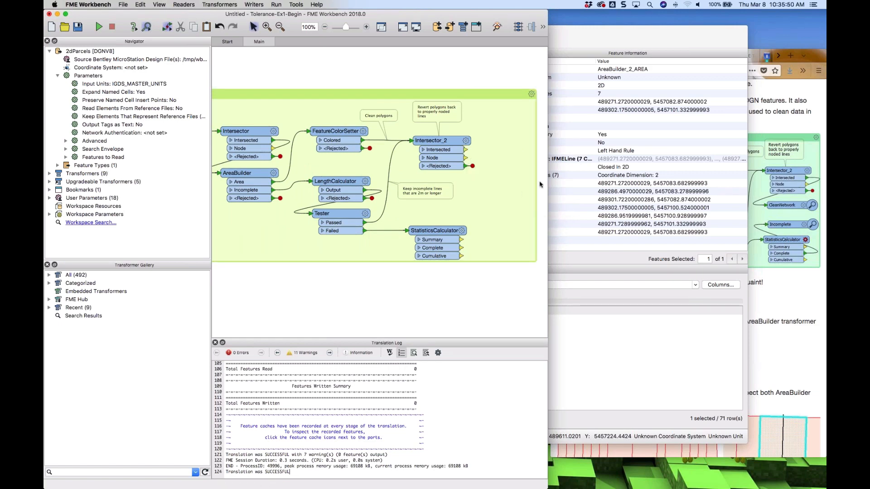
# Add an AreaBuilder fed by Intersector_2's Intersected output and connect the Tester's Failed output to it too
pyautogui.write('reab')
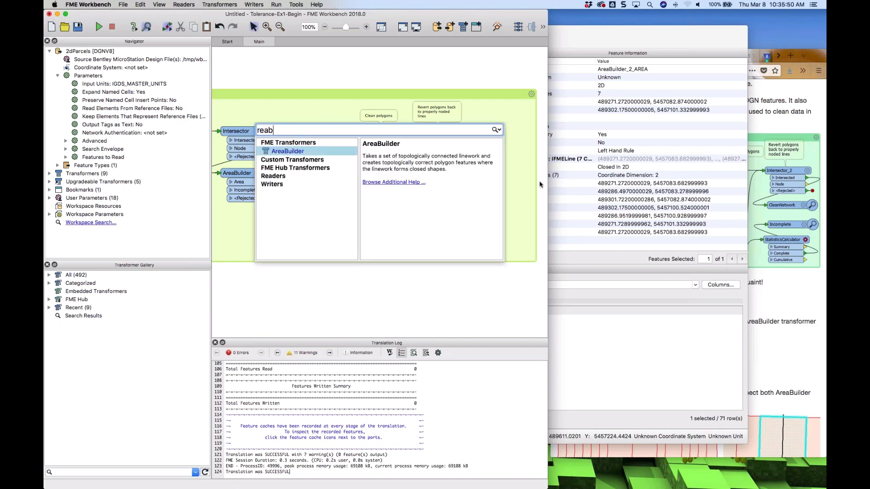
pyautogui.press('Return')
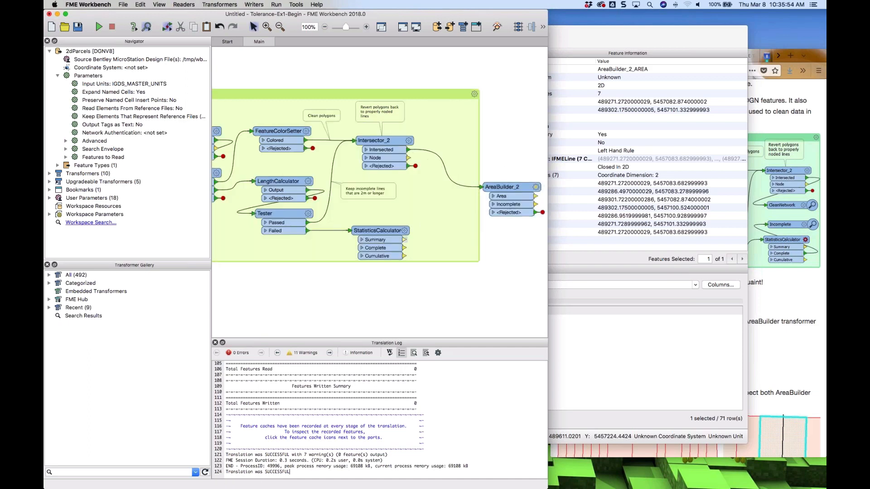
pyautogui.moveTo(405, 247); pyautogui.dragTo(481, 191)
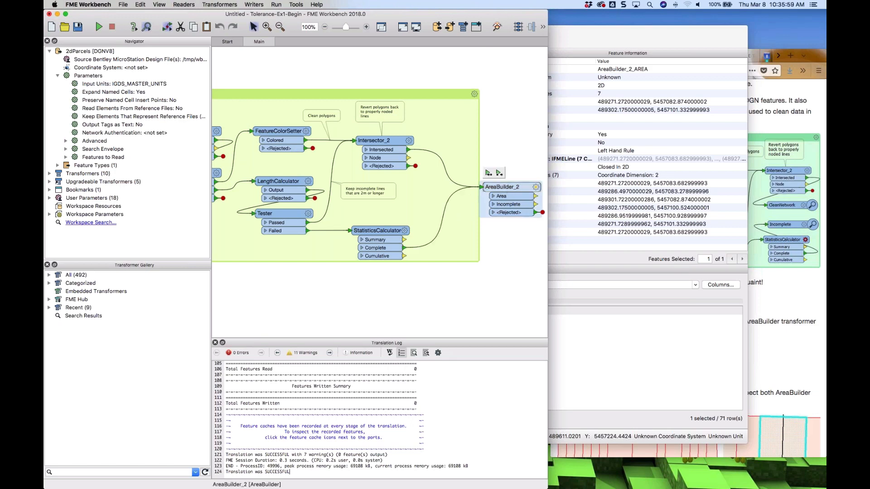
# Run the workspace up to AreaBuilder_2, including the missing upstream caches
pyautogui.click(499, 175)
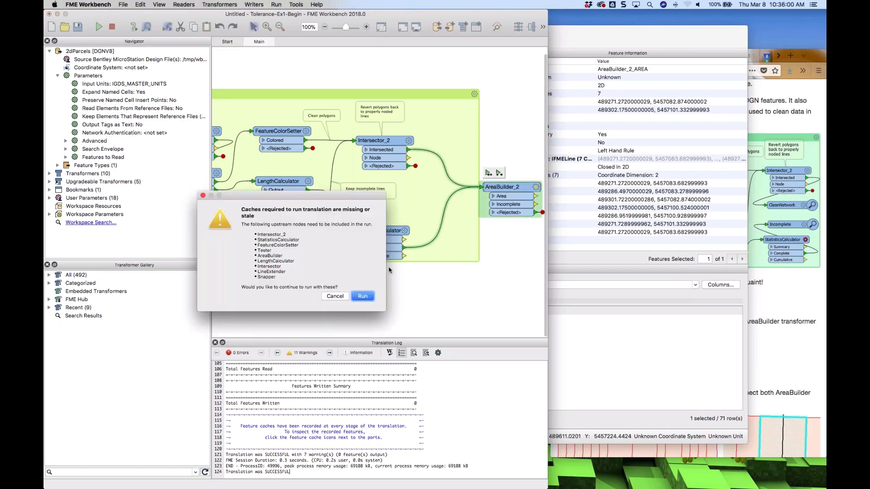
pyautogui.click(367, 299)
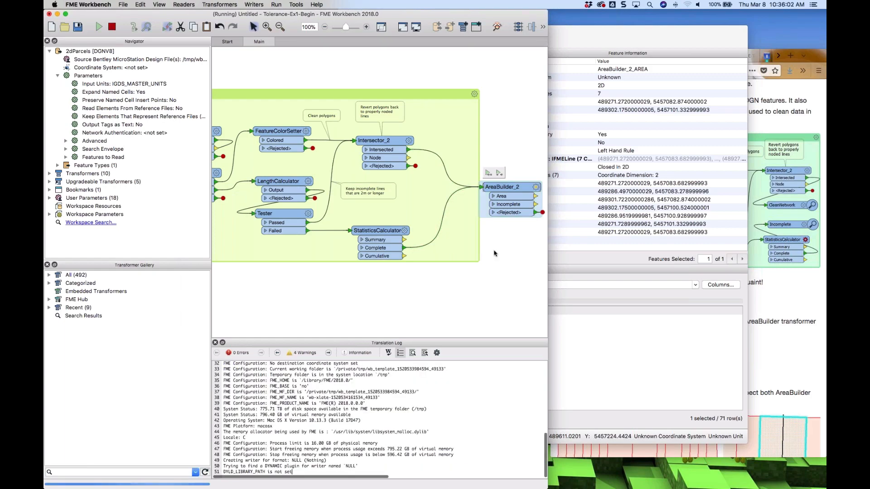
pyautogui.click(765, 282)
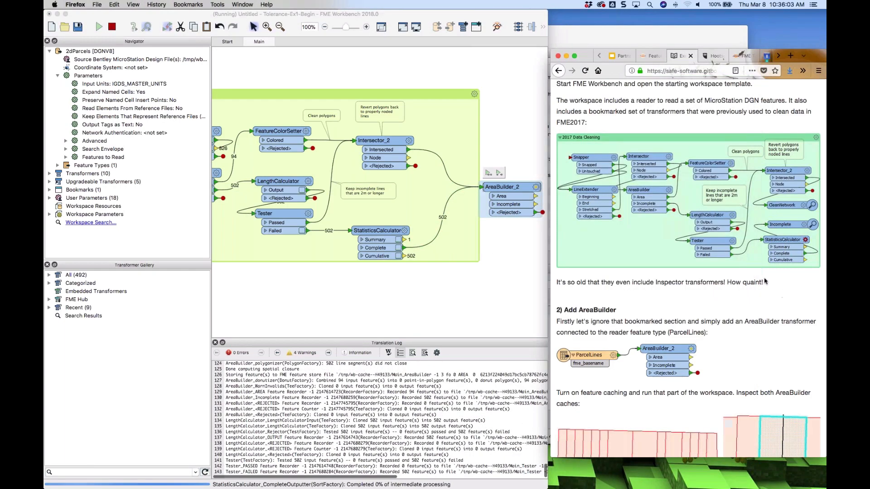
pyautogui.scroll(-15, 765, 281)
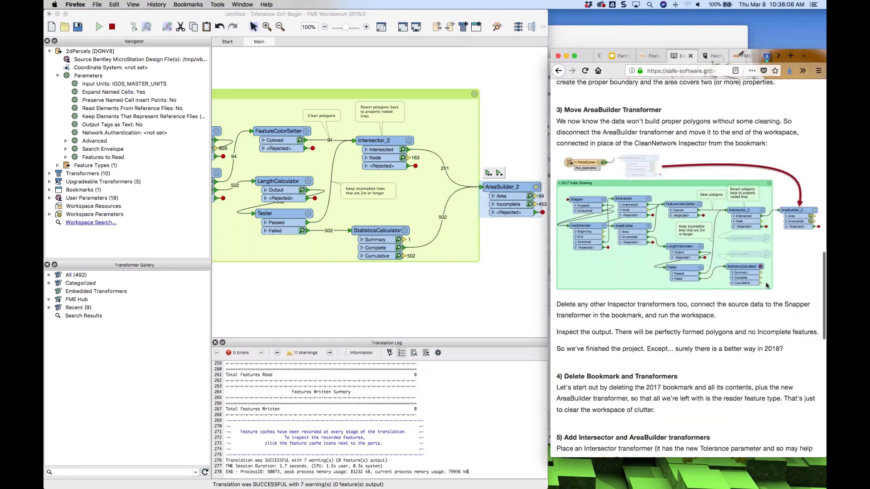
pyautogui.scroll(10, 766, 286)
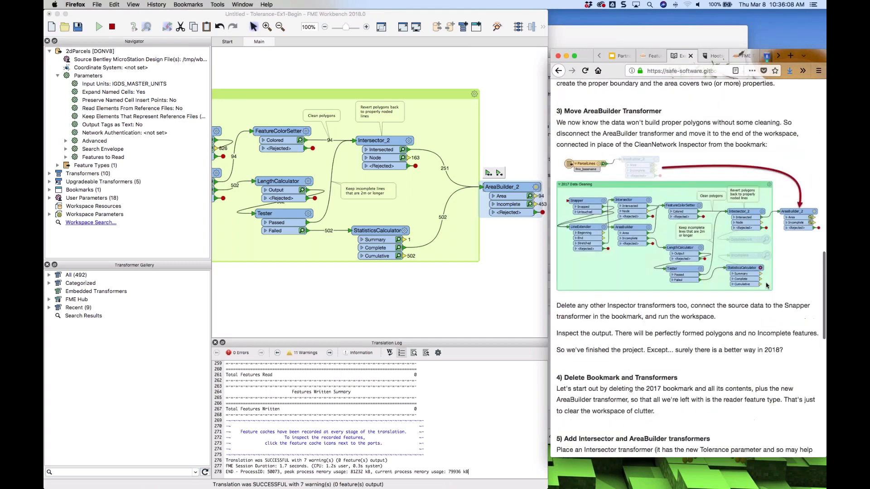
# Open the AreaBuilder_2 Area cache in Data Inspector and select individual parcel polygons to inspect their geometry
pyautogui.click(530, 198)
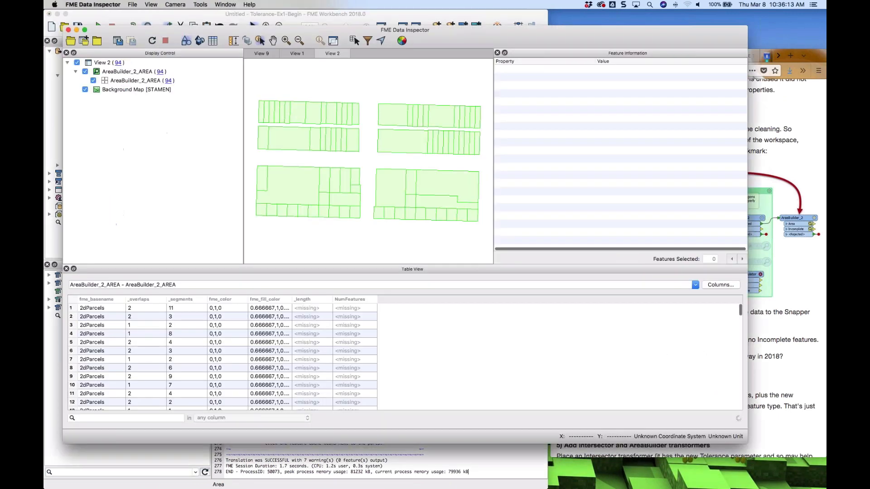
pyautogui.click(316, 139)
pyautogui.click(322, 138)
pyautogui.click(328, 136)
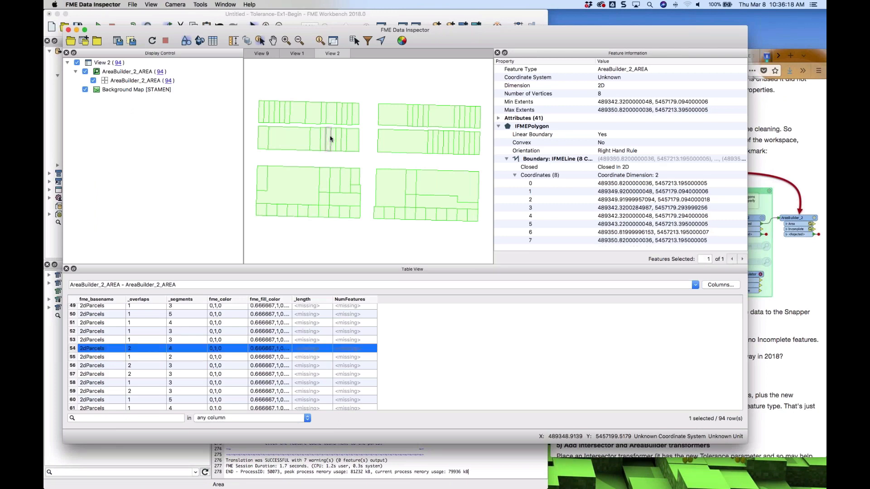
pyautogui.click(325, 178)
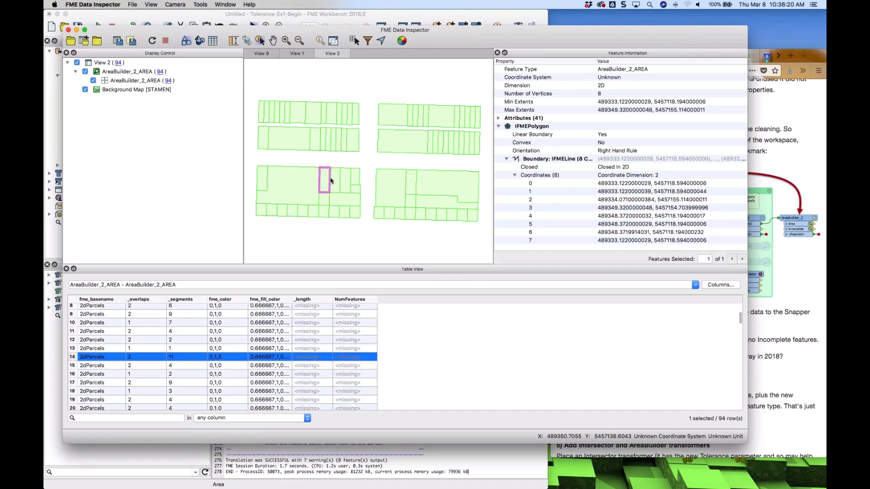
pyautogui.click(335, 185)
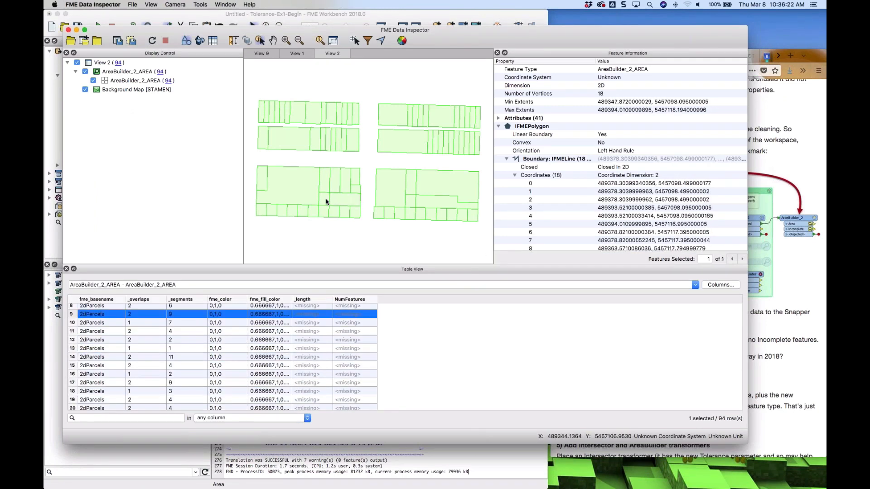
pyautogui.click(354, 182)
pyautogui.click(354, 181)
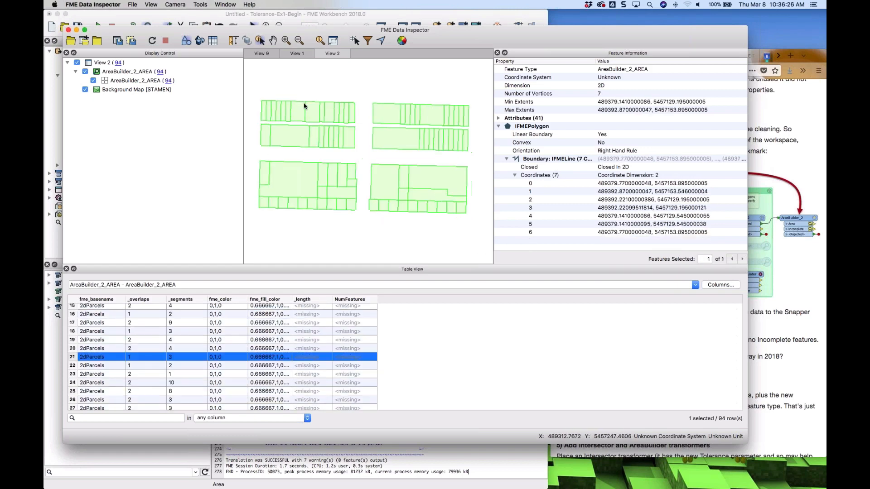
# Zoom into a parcel corner and select the polygons there to inspect their overlap
pyautogui.scroll(8, 304, 106)
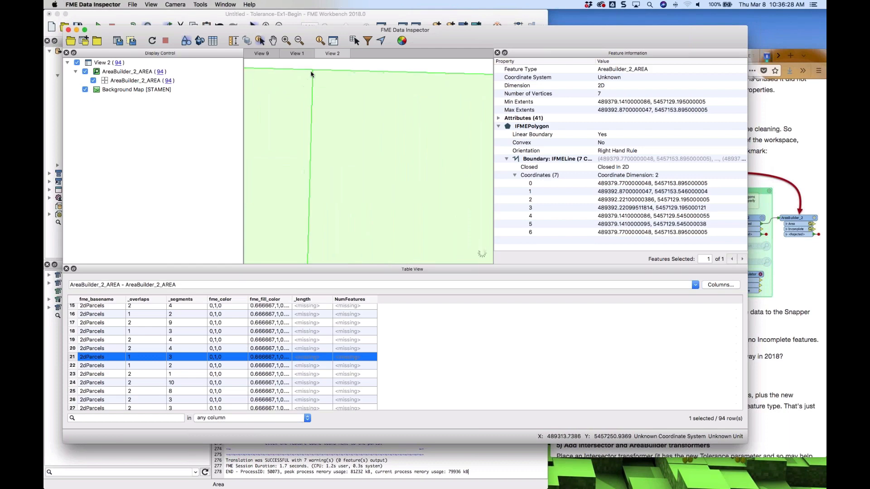
pyautogui.click(312, 76)
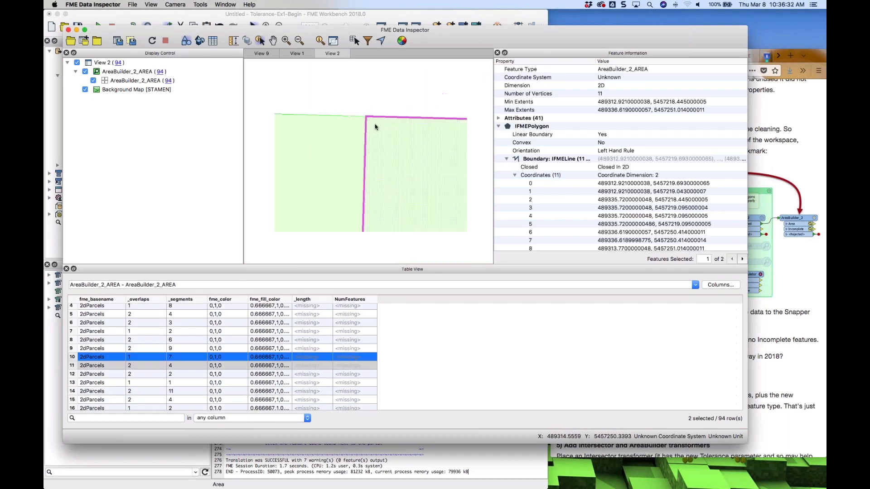
pyautogui.scroll(-6, 375, 127)
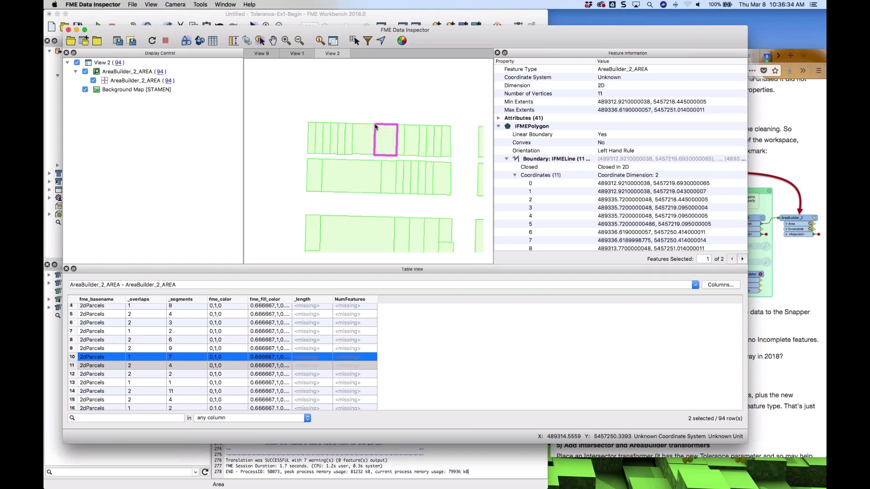
pyautogui.scroll(-2, 375, 127)
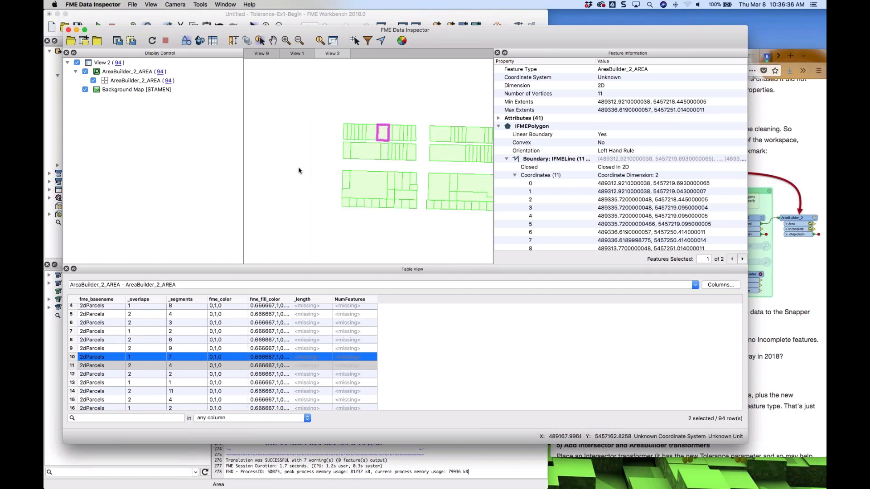
pyautogui.scroll(-3, 298, 170)
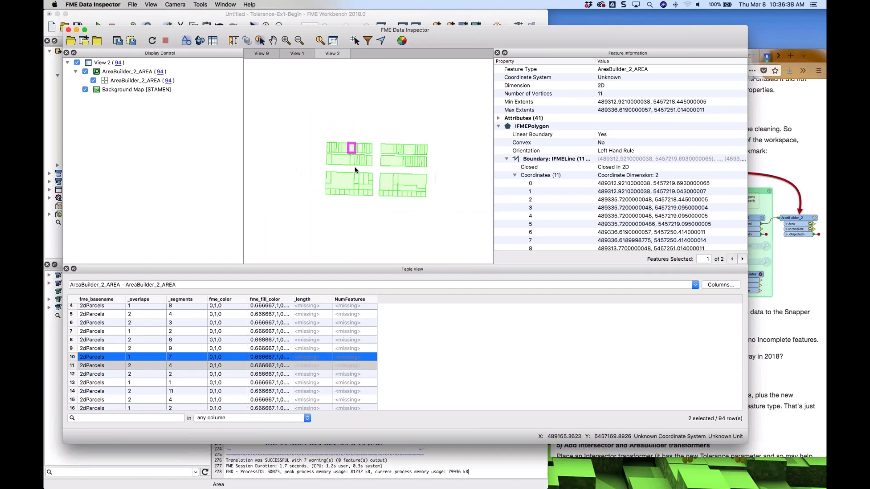
pyautogui.scroll(1, 389, 171)
pyautogui.scroll(3, 385, 170)
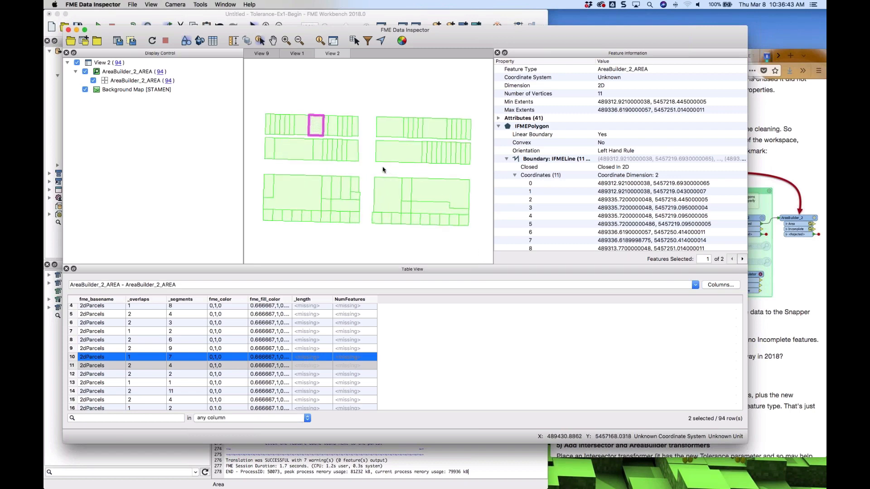
# Move the ParcelLines feature type slightly upward above the 2017 Data Cleaning bookmark
pyautogui.click(429, 15)
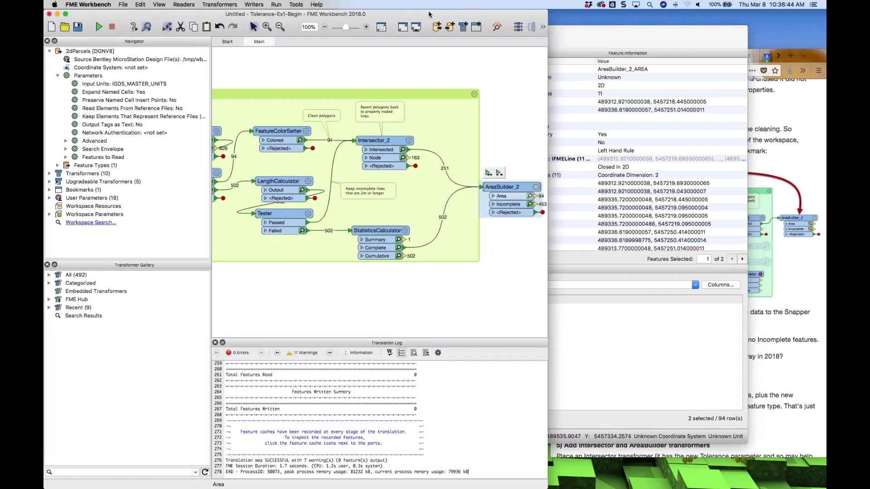
pyautogui.hscroll(-5, 315, 136)
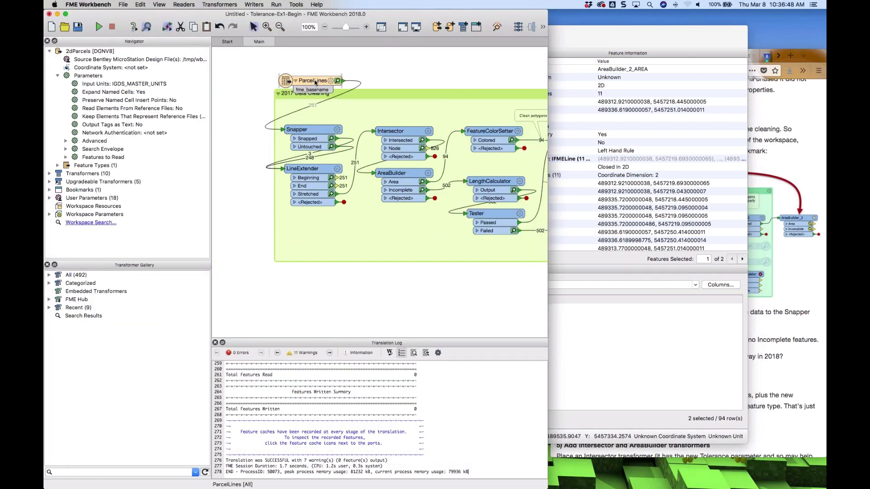
pyautogui.moveTo(315, 83); pyautogui.dragTo(303, 63)
pyautogui.hscroll(1, 444, 74)
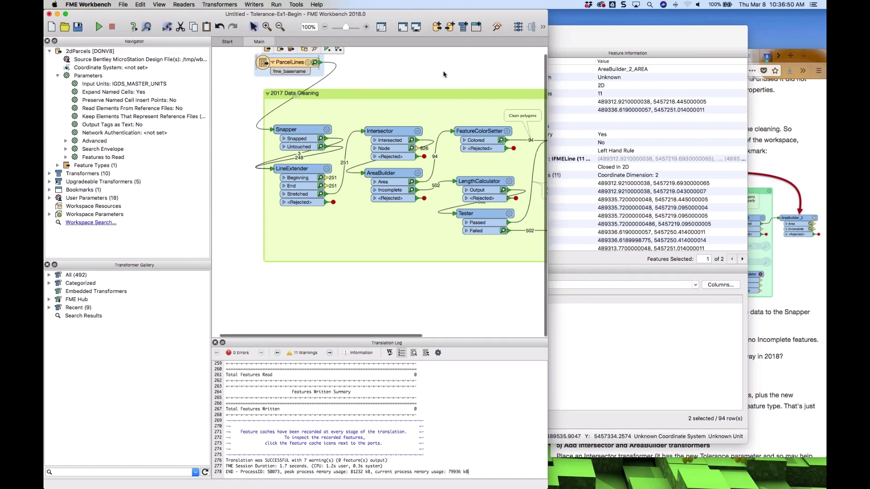
pyautogui.hscroll(3, 444, 74)
pyautogui.hscroll(-5, 434, 74)
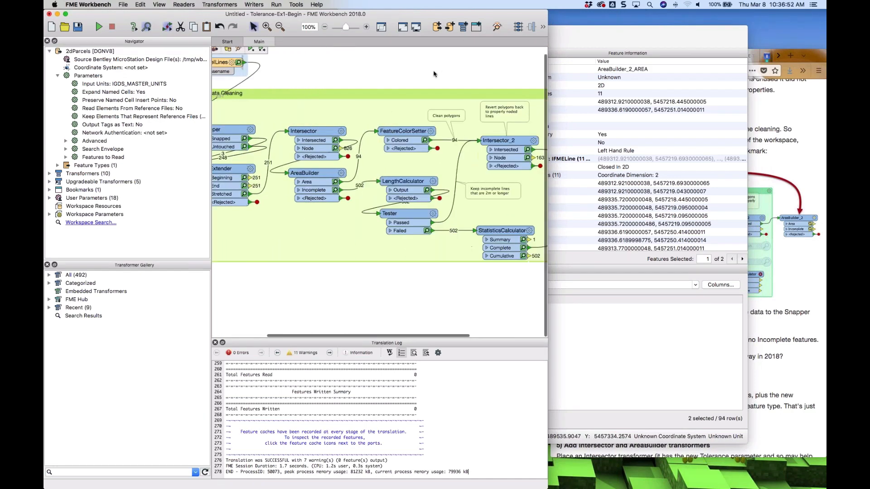
pyautogui.hscroll(-1, 433, 74)
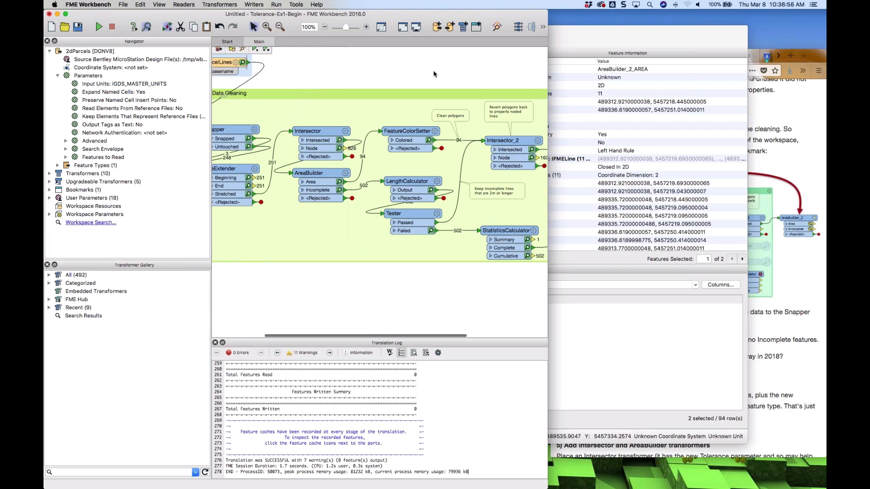
# Collapse the 2017 Data Cleaning bookmark and delete it together with all its contents
pyautogui.hscroll(-1, 434, 74)
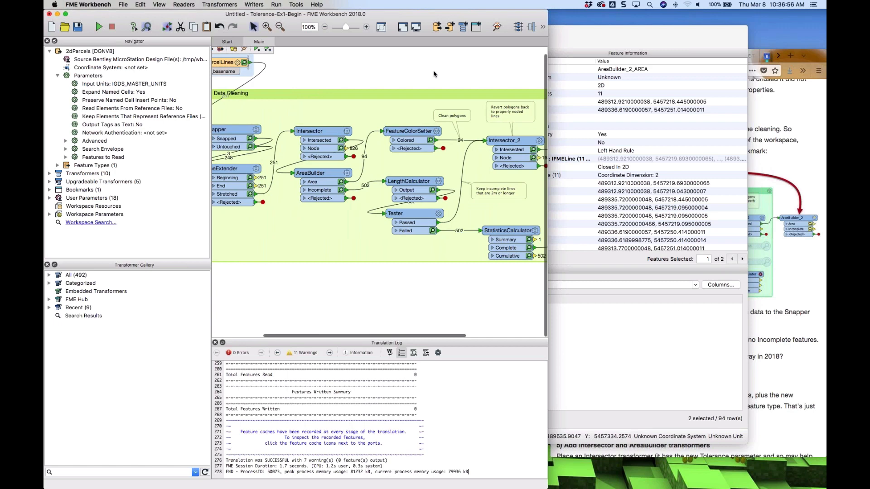
pyautogui.hscroll(-3, 434, 73)
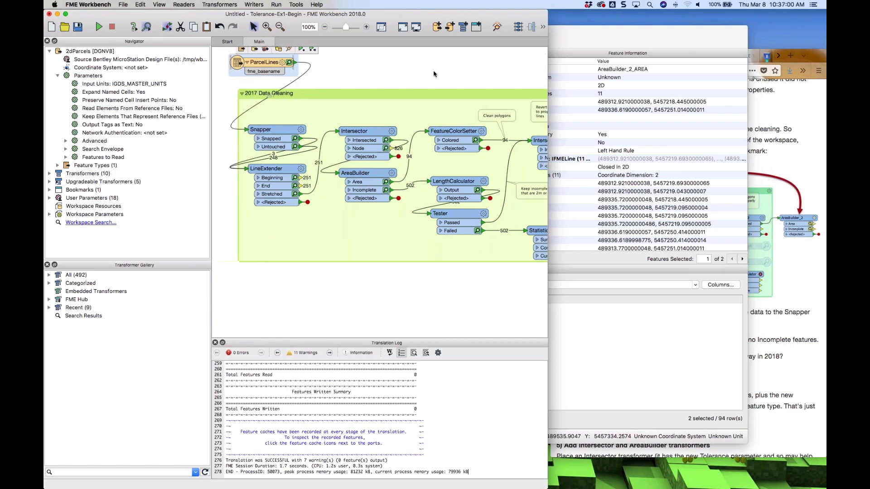
pyautogui.click(782, 111)
pyautogui.scroll(-10, 730, 190)
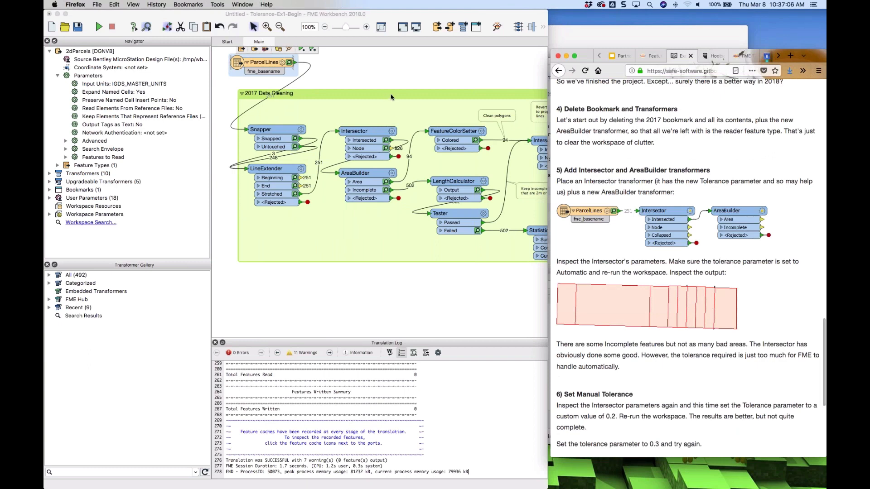
pyautogui.click(391, 97)
pyautogui.rightClick(391, 96)
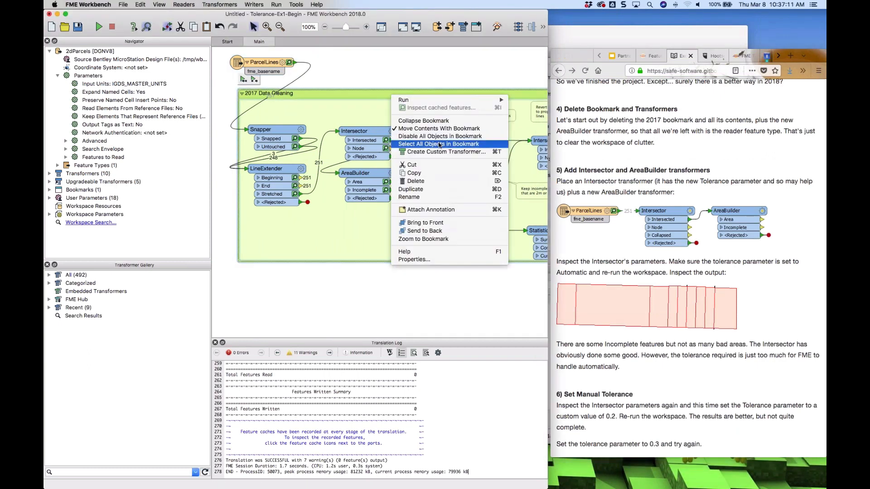
pyautogui.click(368, 66)
pyautogui.click(368, 66)
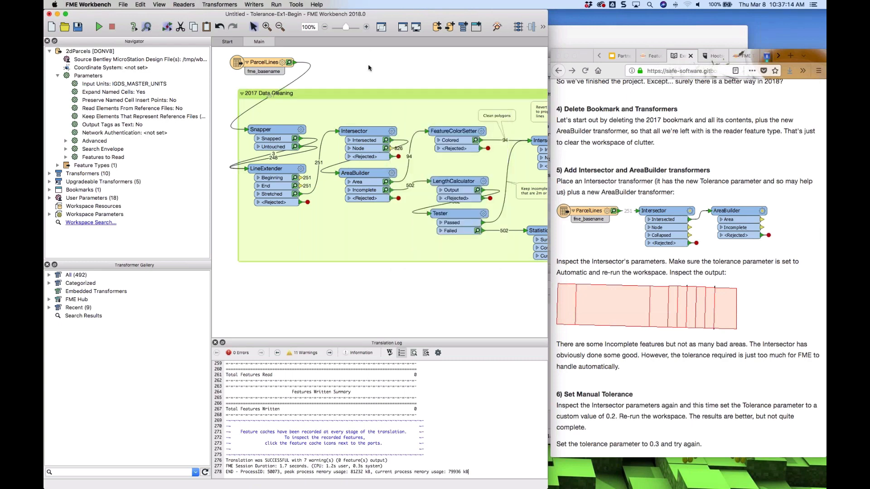
pyautogui.click(243, 94)
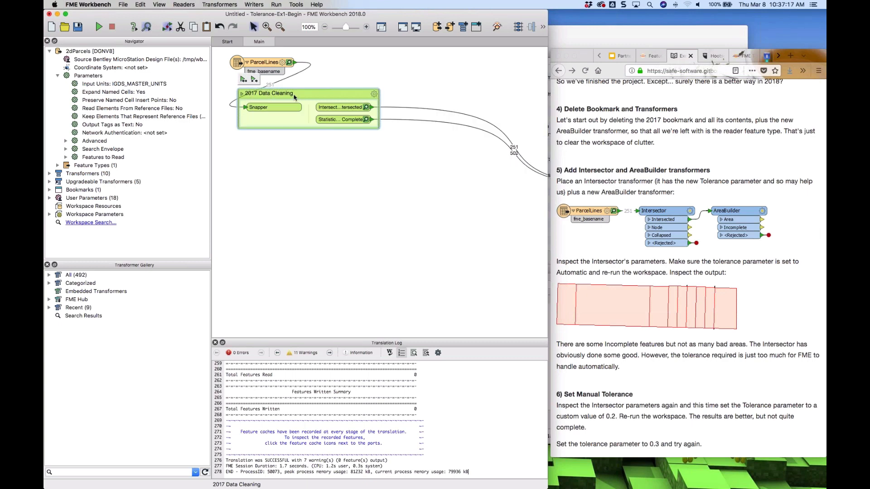
pyautogui.press('Delete')
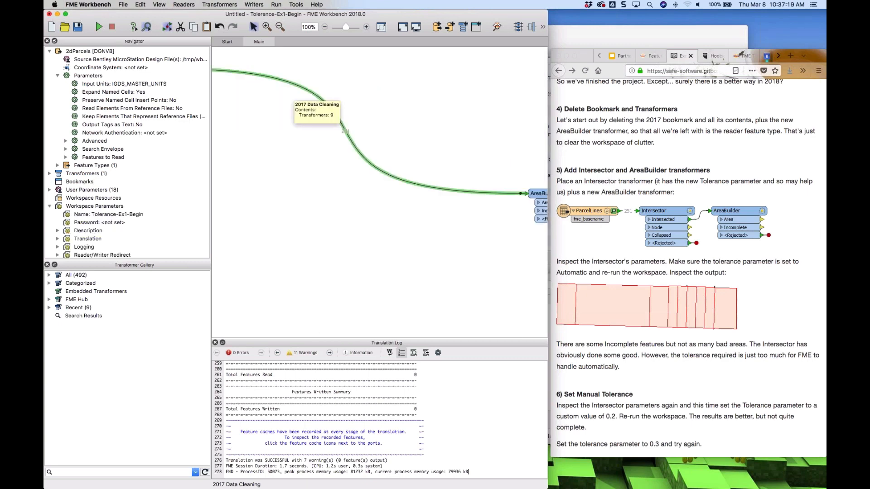
# Move AreaBuilder_2 and the ParcelLines feature type next to each other at the top of the canvas
pyautogui.moveTo(539, 194); pyautogui.dragTo(249, 68)
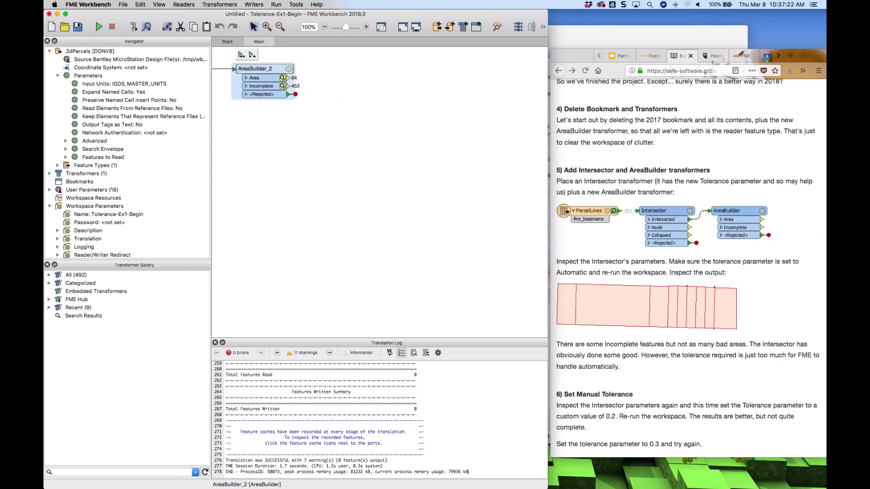
pyautogui.hscroll(-5, 244, 121)
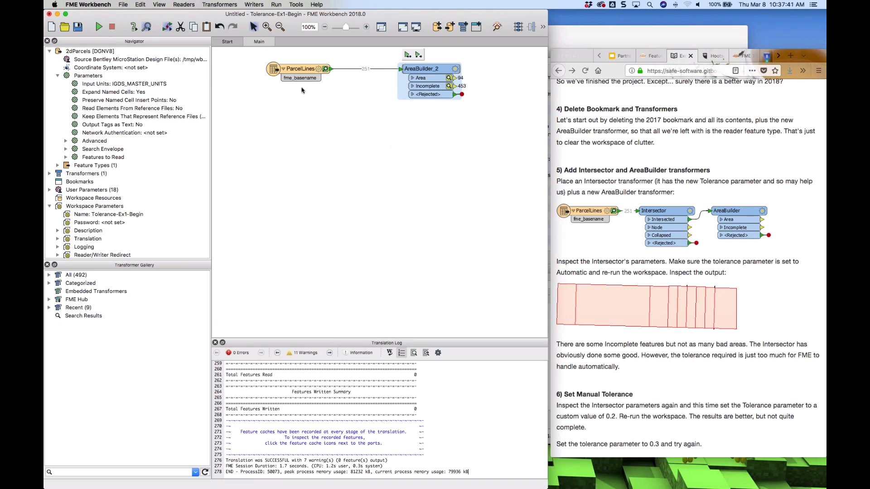
pyautogui.moveTo(297, 71); pyautogui.dragTo(254, 71)
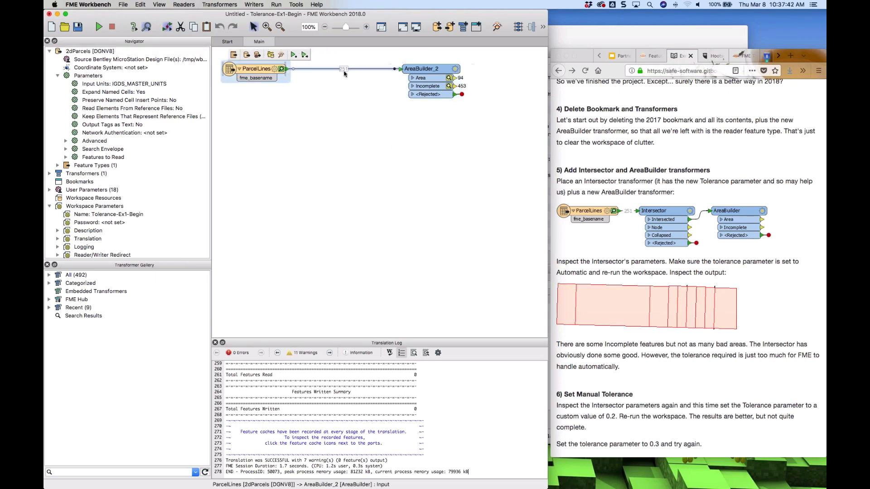
# Insert an Intersector transformer on the connection between ParcelLines and AreaBuilder_2
pyautogui.click(322, 71)
pyautogui.write('inters')
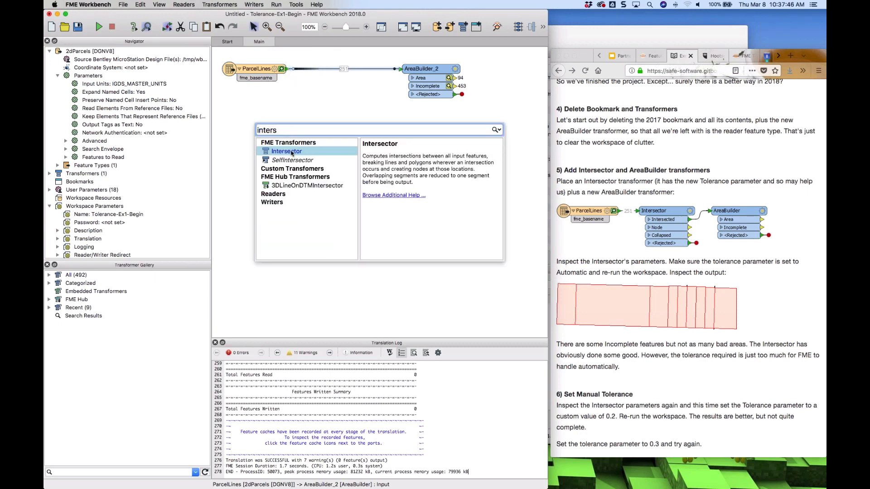
pyautogui.doubleClick(291, 153)
pyautogui.moveTo(327, 157); pyautogui.dragTo(346, 66)
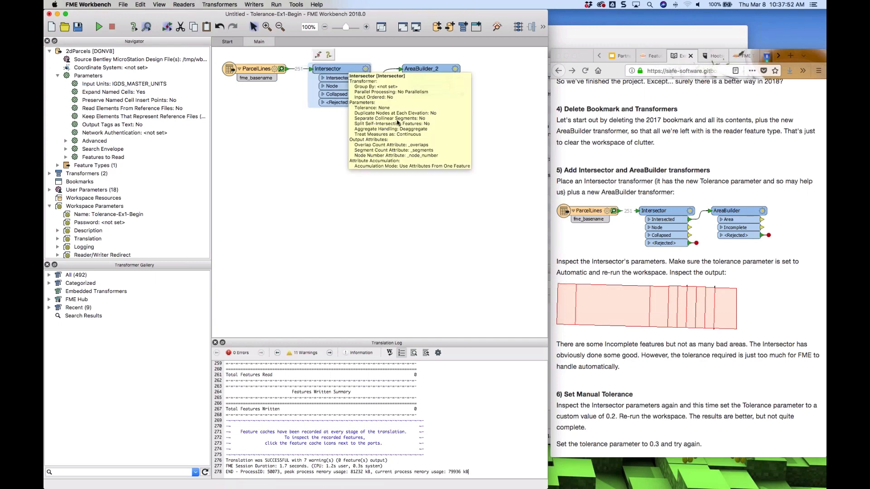
# Run the workspace up to AreaBuilder_2 and open its Area output cache in Data Inspector
pyautogui.click(431, 69)
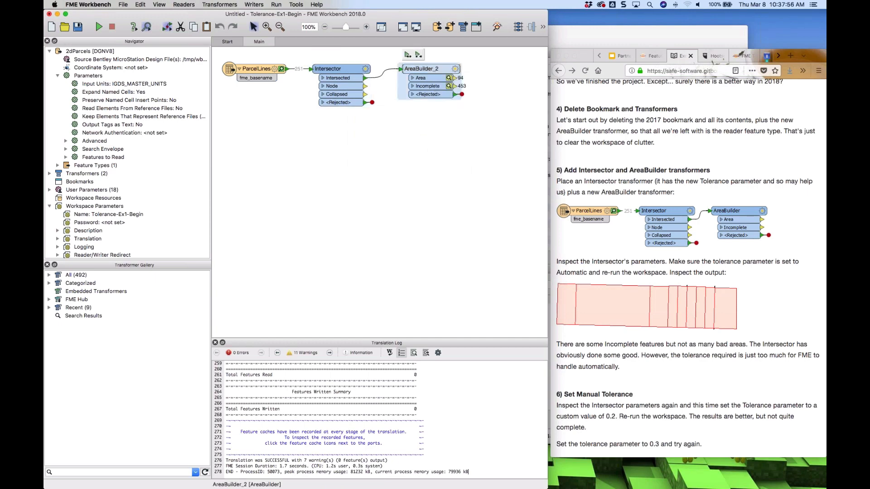
pyautogui.click(419, 55)
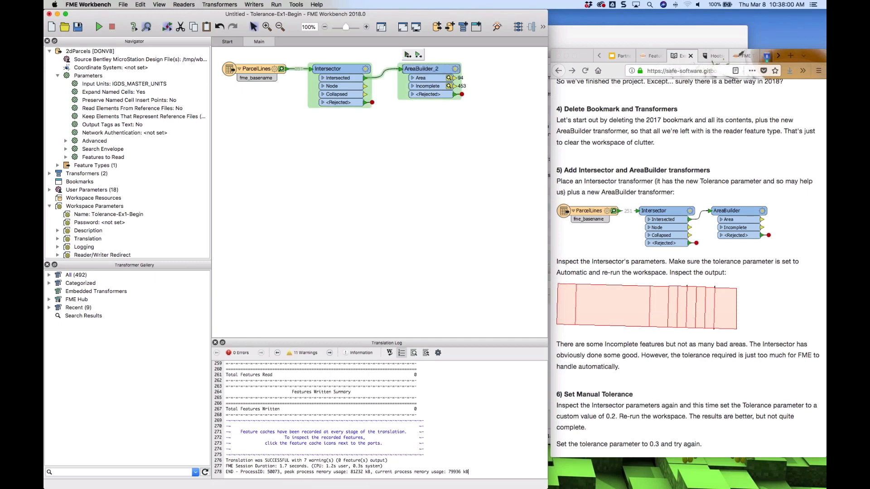
pyautogui.click(407, 55)
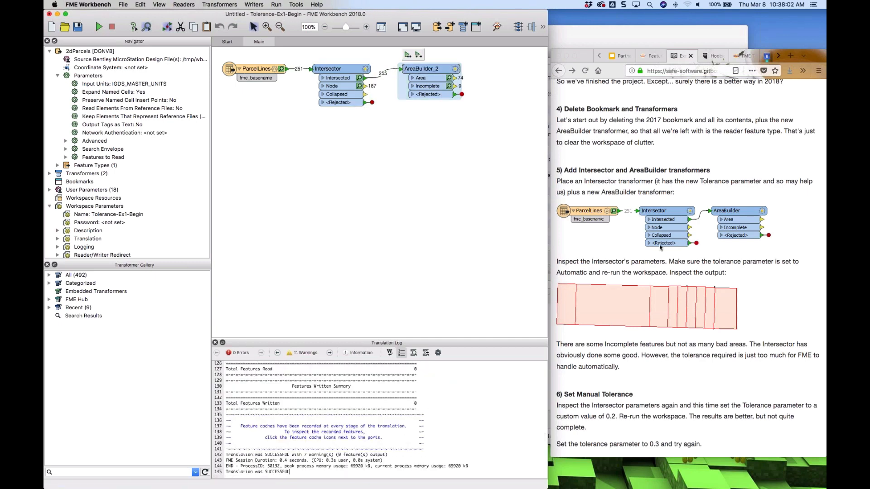
pyautogui.scroll(-5, 660, 246)
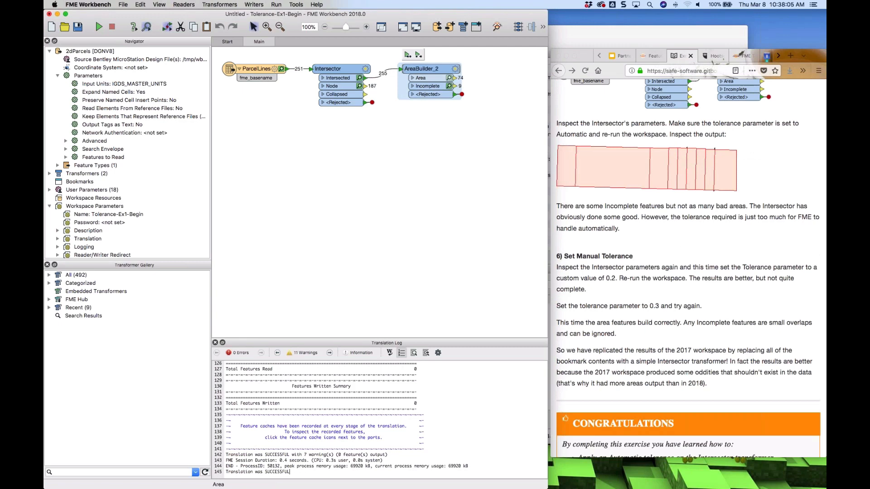
pyautogui.click(438, 87)
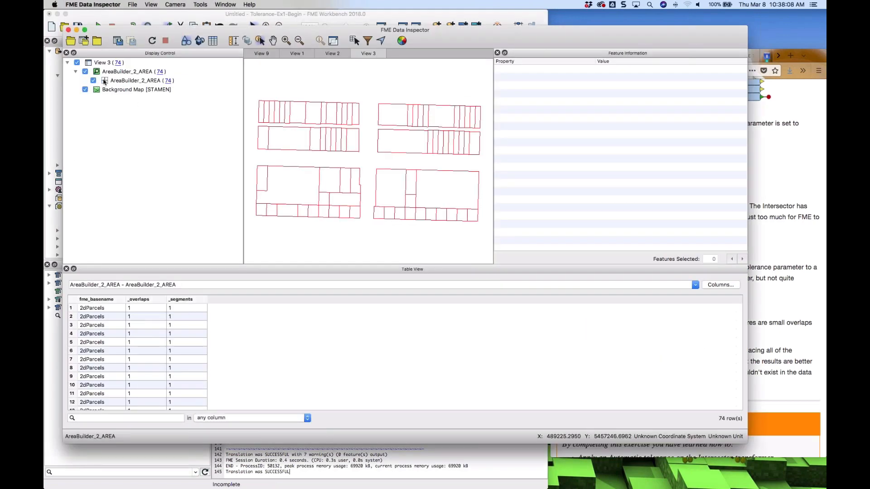
# Give the AreaBuilder_2_AREA layer a blue fill colour in its drawing styles
pyautogui.click(104, 81)
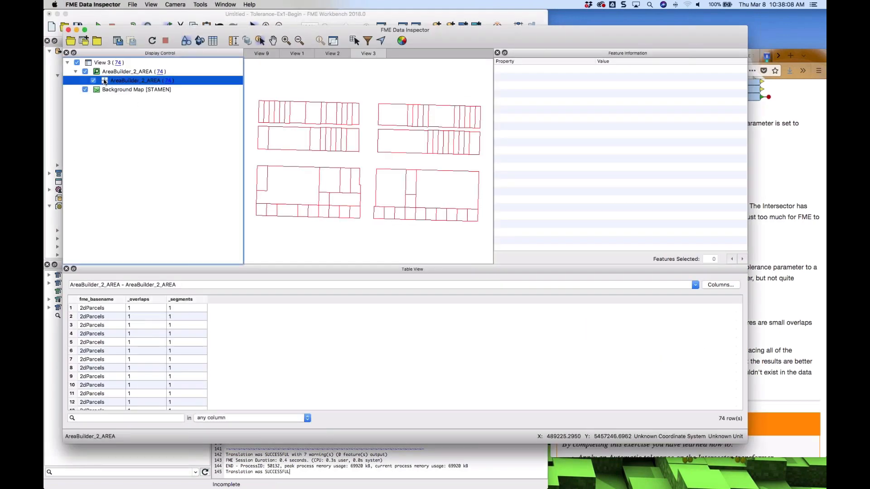
pyautogui.click(105, 81)
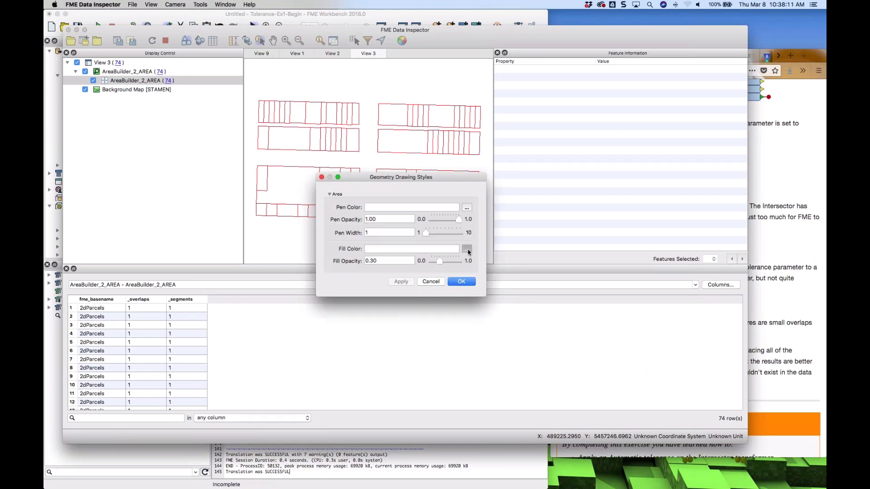
pyautogui.click(467, 249)
pyautogui.click(280, 227)
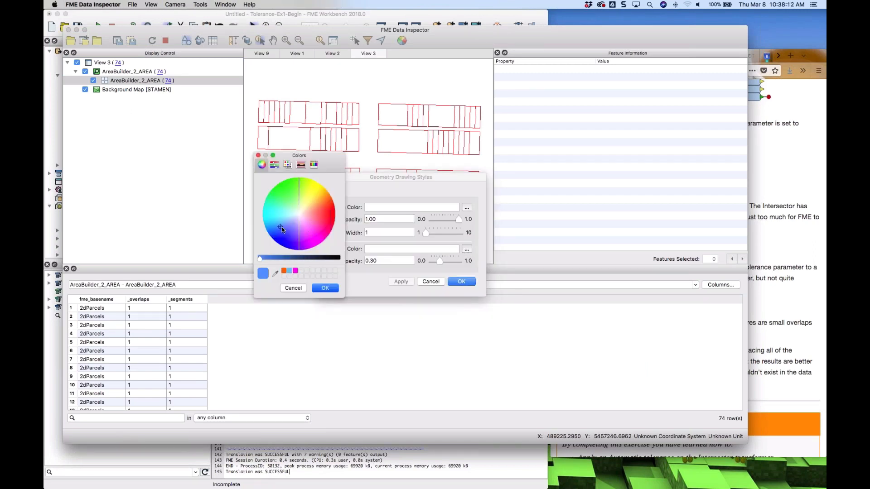
pyautogui.click(337, 289)
pyautogui.click(461, 281)
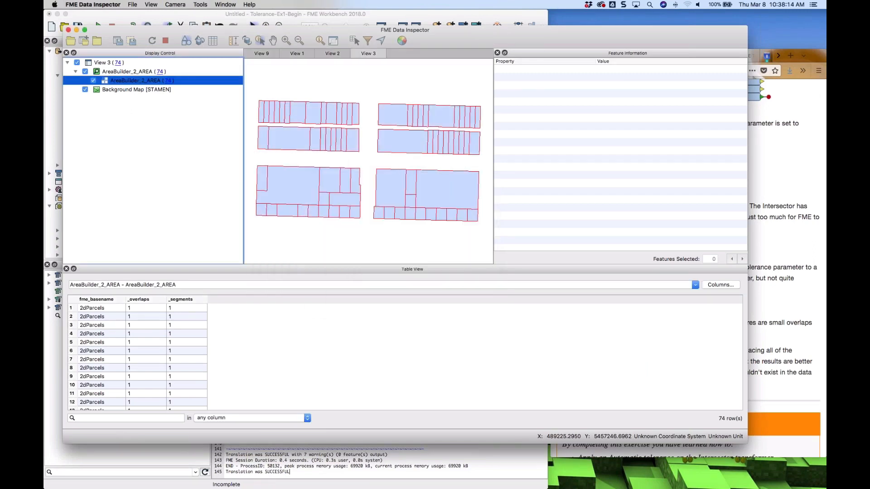
# Select individual parcel polygons, zooming in, to inspect their geometry
pyautogui.click(349, 181)
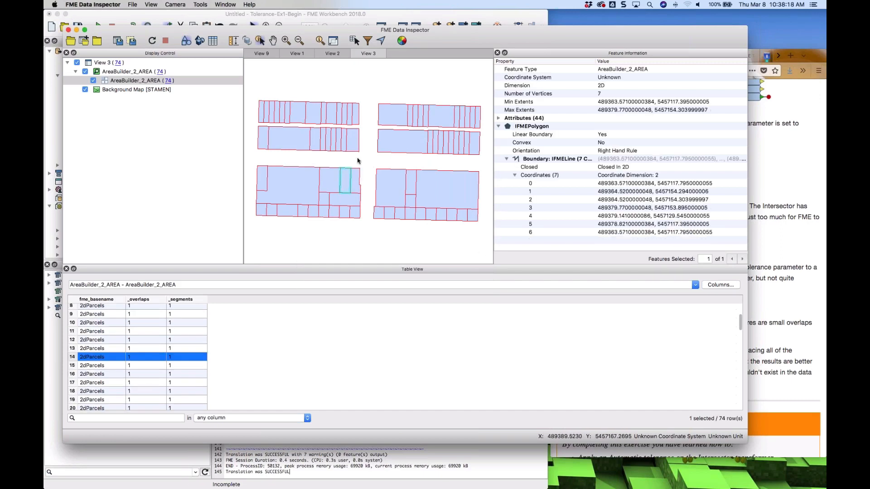
pyautogui.click(355, 181)
pyautogui.scroll(1, 354, 182)
pyautogui.scroll(2, 354, 182)
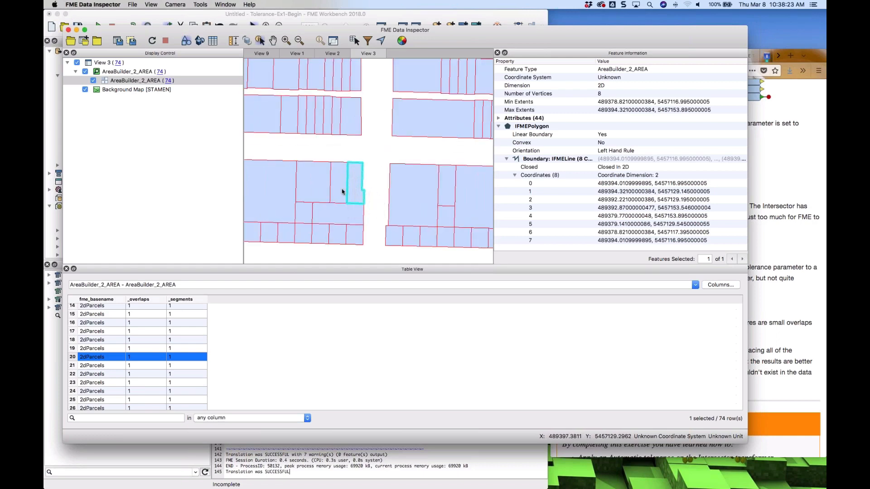
pyautogui.click(325, 116)
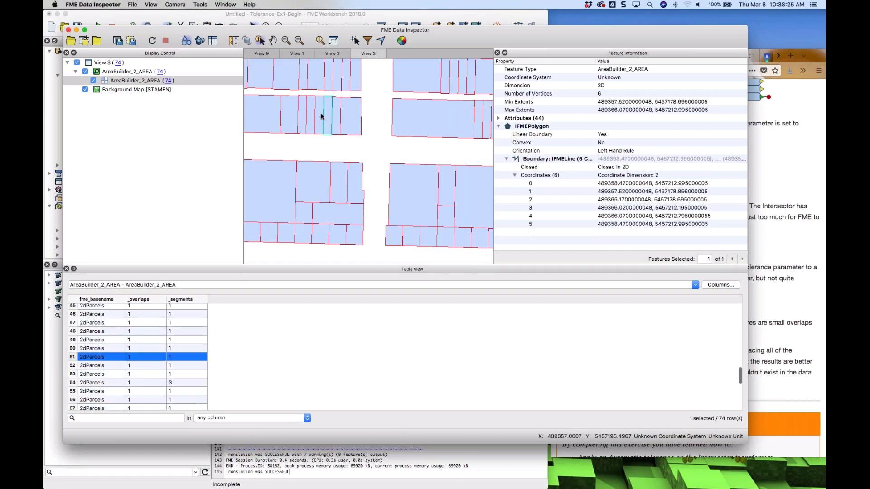
pyautogui.click(312, 118)
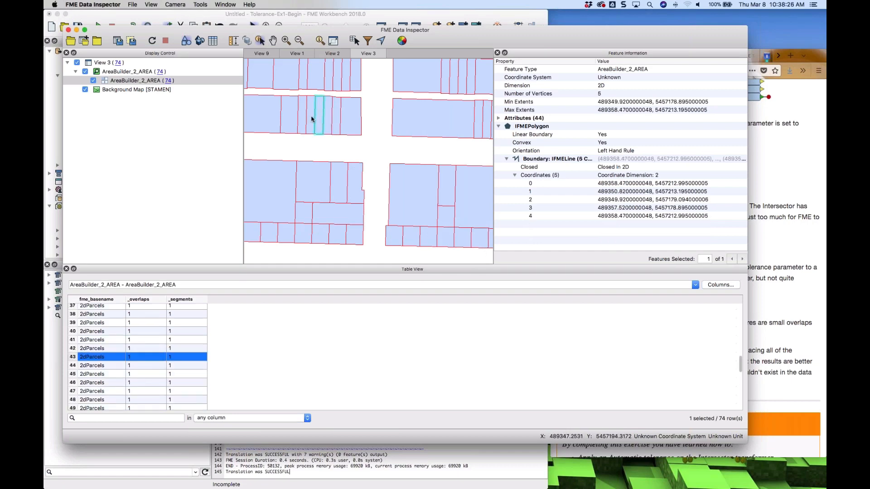
pyautogui.click(303, 119)
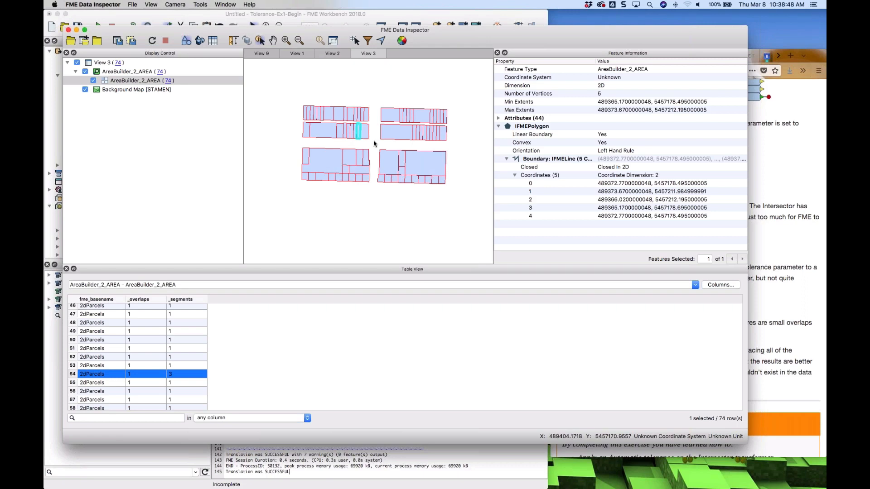
# Open the Intersector's parameters and set its Tolerance to a custom value of 0.2
pyautogui.press('super+Tab')
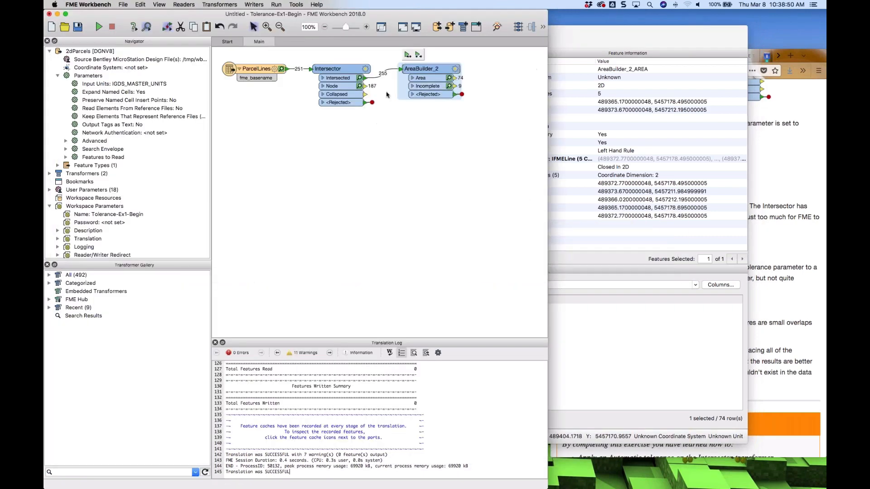
pyautogui.click(366, 72)
pyautogui.click(365, 70)
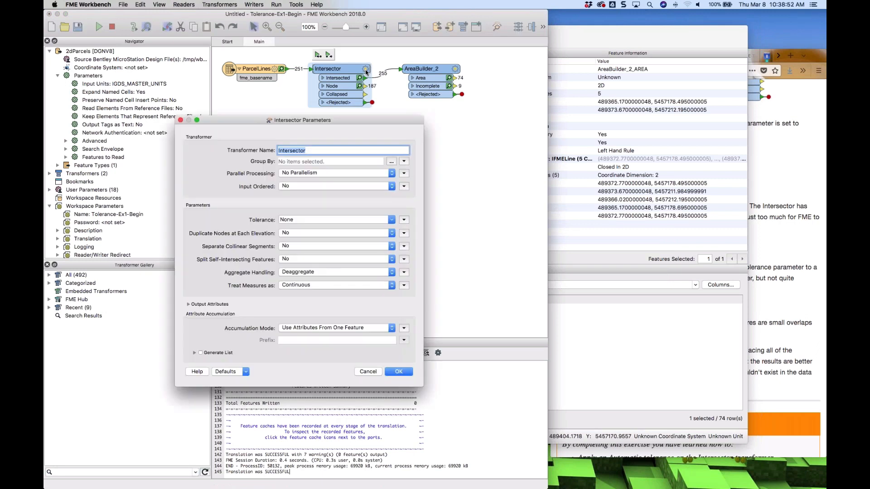
pyautogui.click(391, 220)
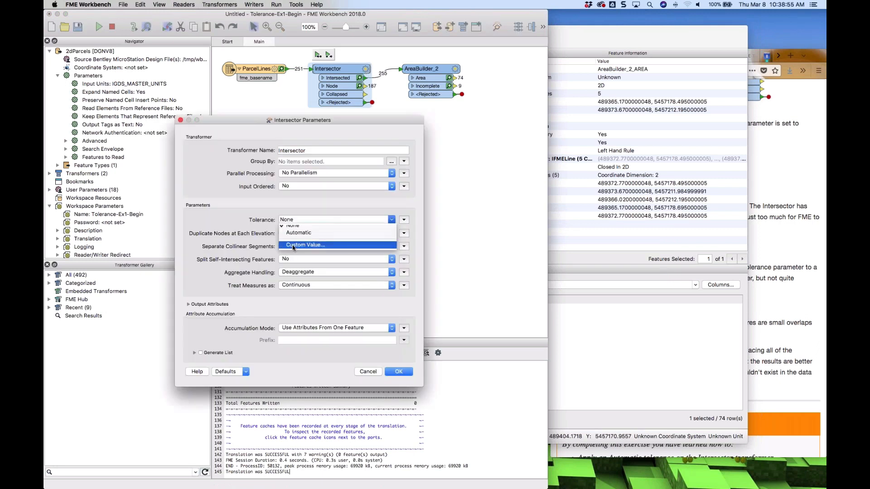
pyautogui.click(314, 234)
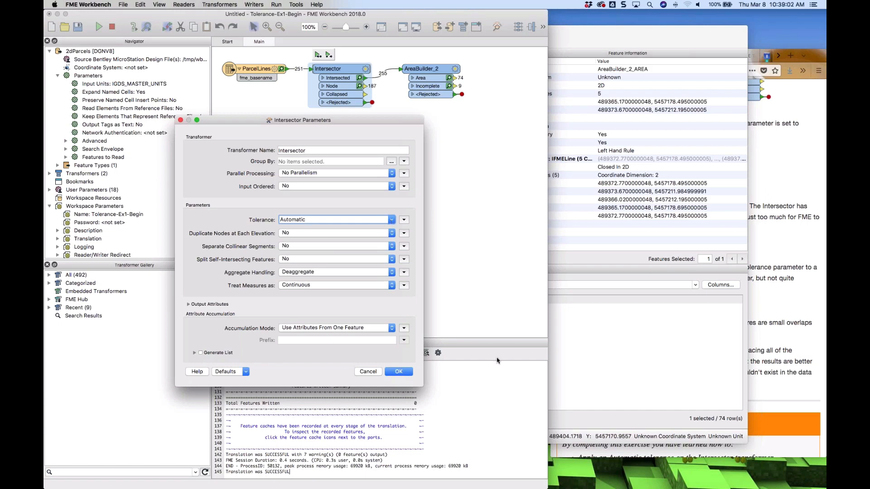
pyautogui.click(778, 250)
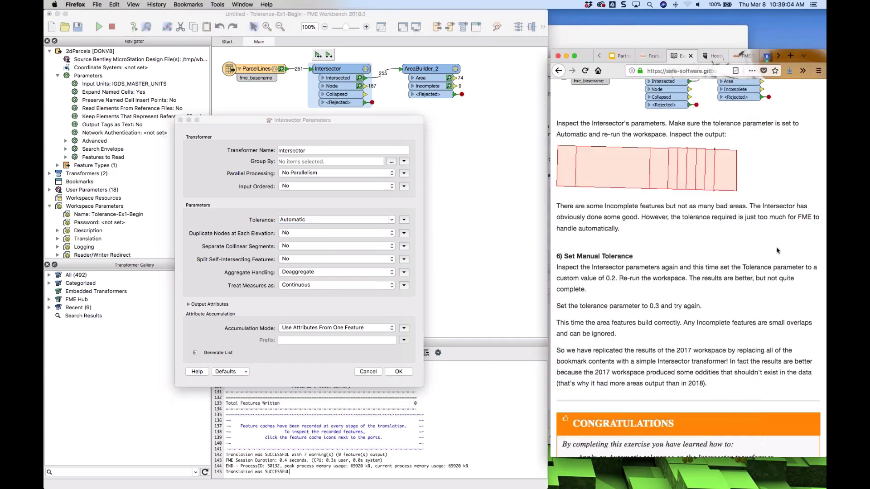
pyautogui.click(390, 221)
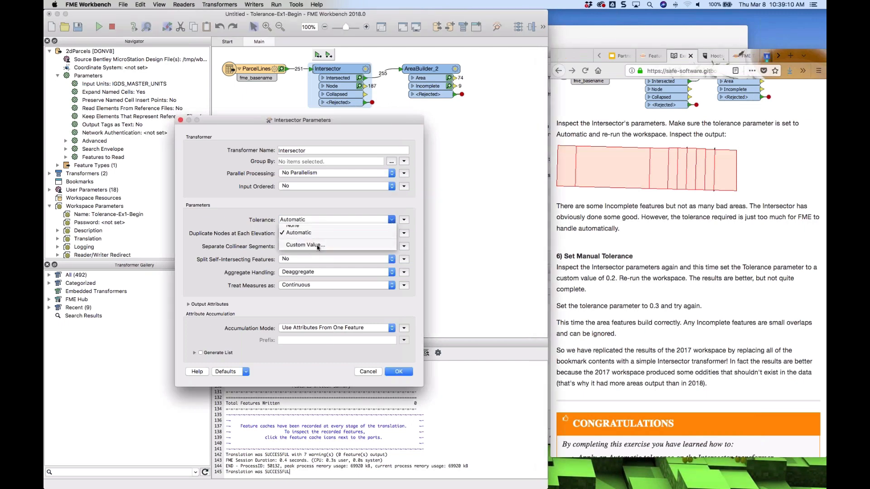
pyautogui.click(318, 245)
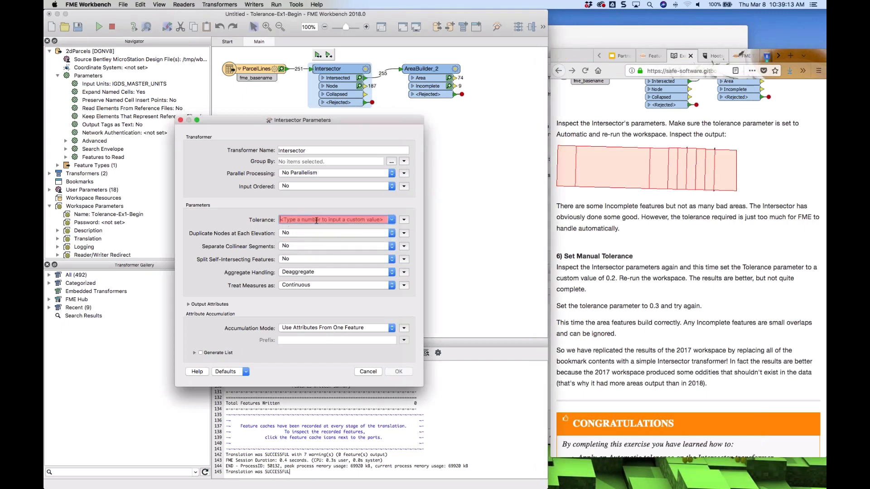
pyautogui.write('0.2')
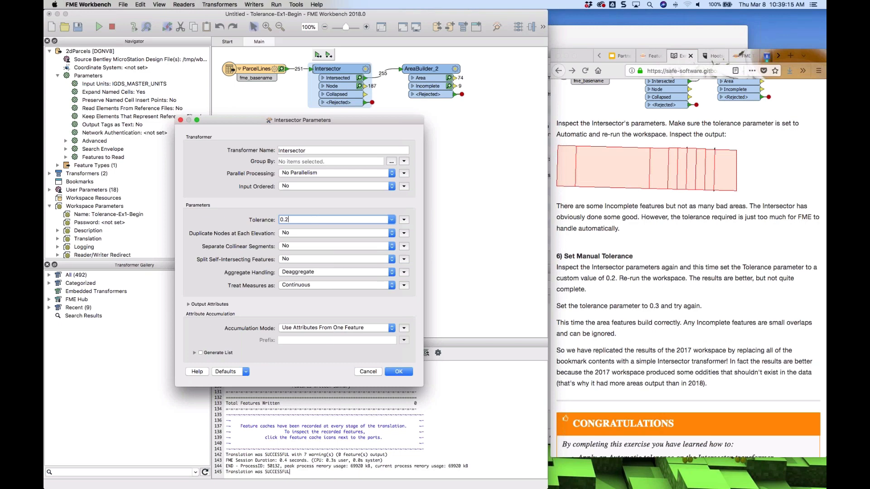
pyautogui.press('Return')
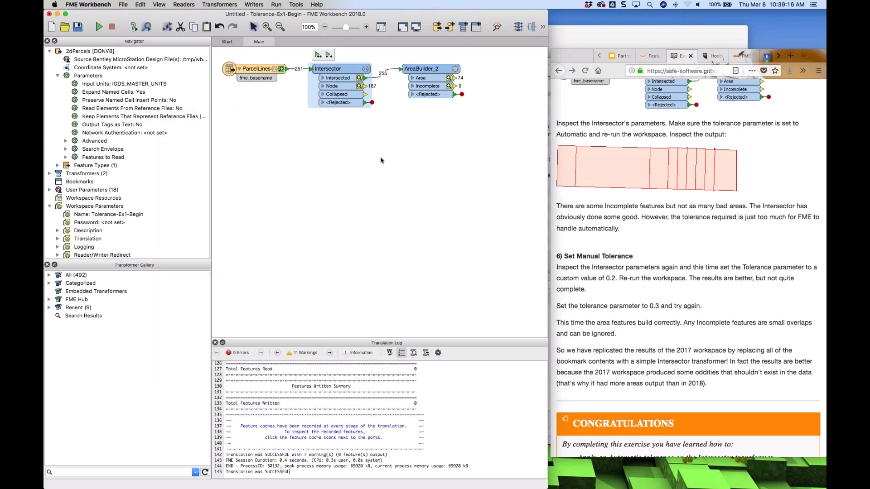
# Re-run the workspace up to AreaBuilder_2, including the stale Intersector in the run
pyautogui.click(426, 68)
pyautogui.click(419, 55)
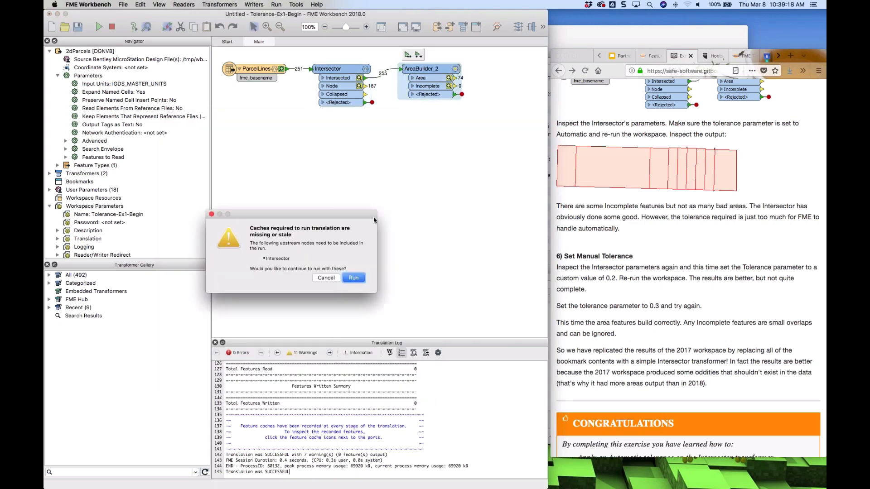
pyautogui.click(344, 274)
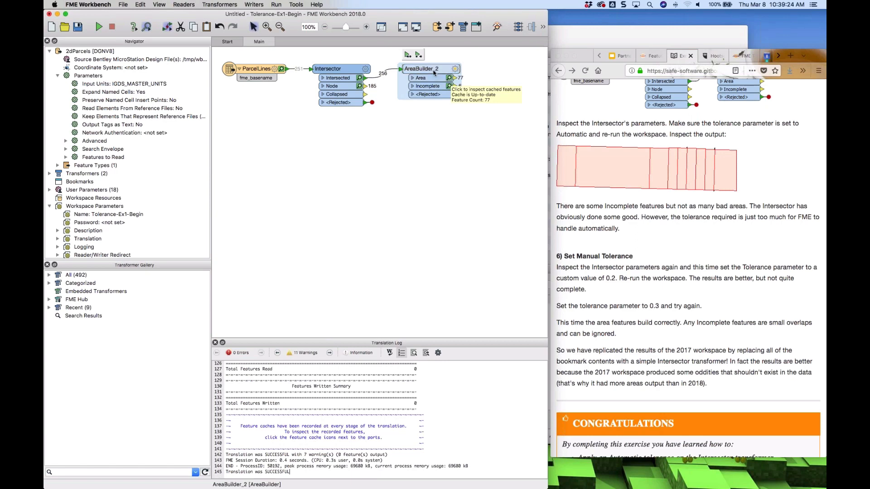
# Open AreaBuilder_2's cached features in Data Inspector and apply the incomplete layer's drawing style
pyautogui.rightClick(434, 72)
pyautogui.click(452, 85)
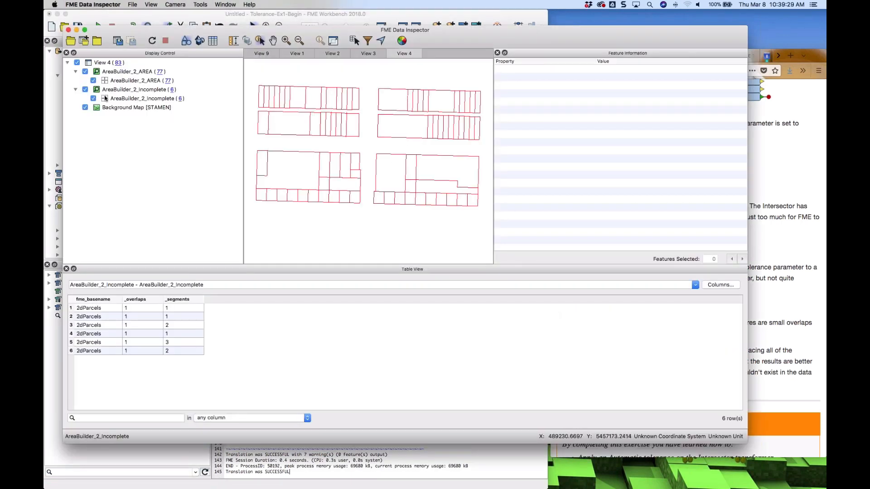
pyautogui.click(105, 99)
pyautogui.click(104, 99)
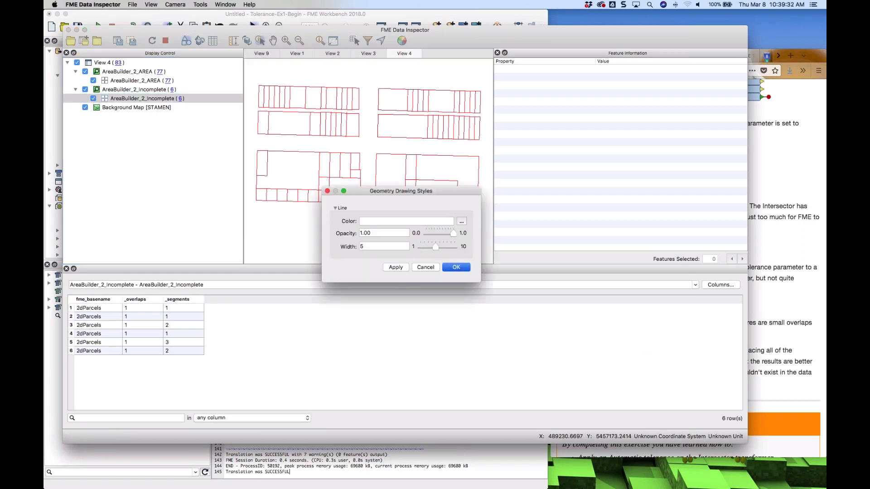
pyautogui.click(456, 267)
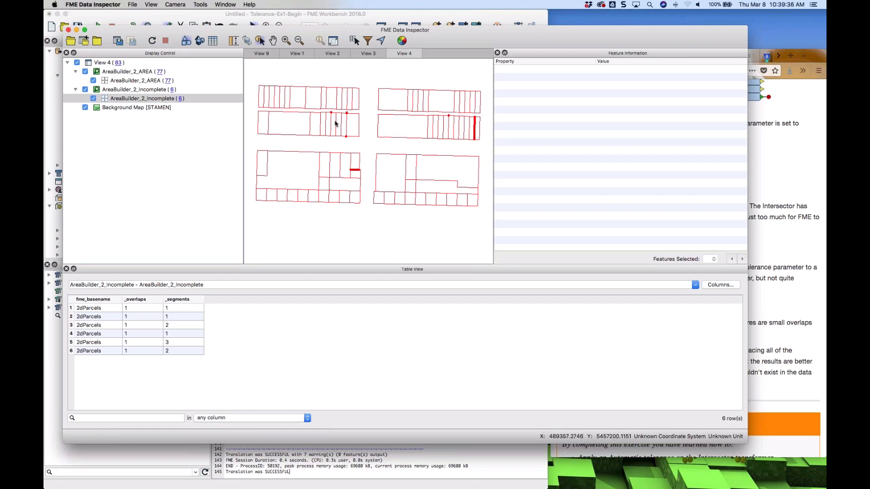
# Zoom in on an incomplete feature and select the adjoining area polygon to examine its geometry
pyautogui.scroll(5, 334, 121)
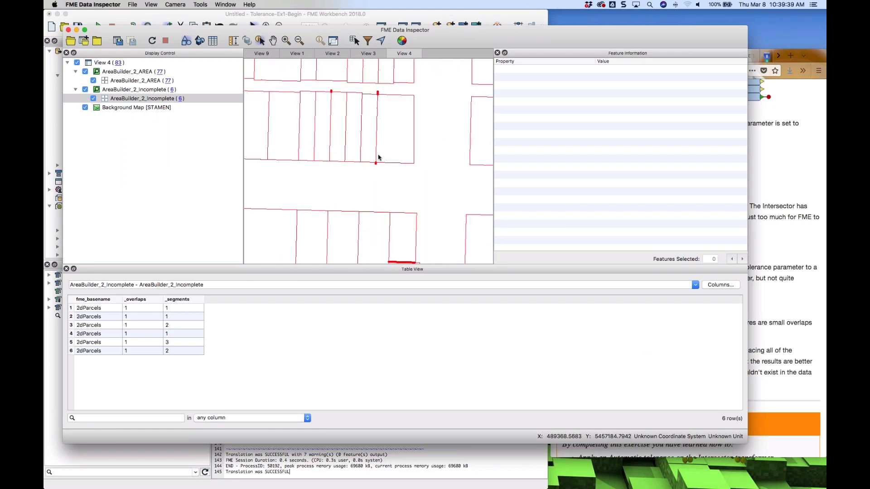
pyautogui.scroll(5, 376, 165)
pyautogui.scroll(6, 367, 175)
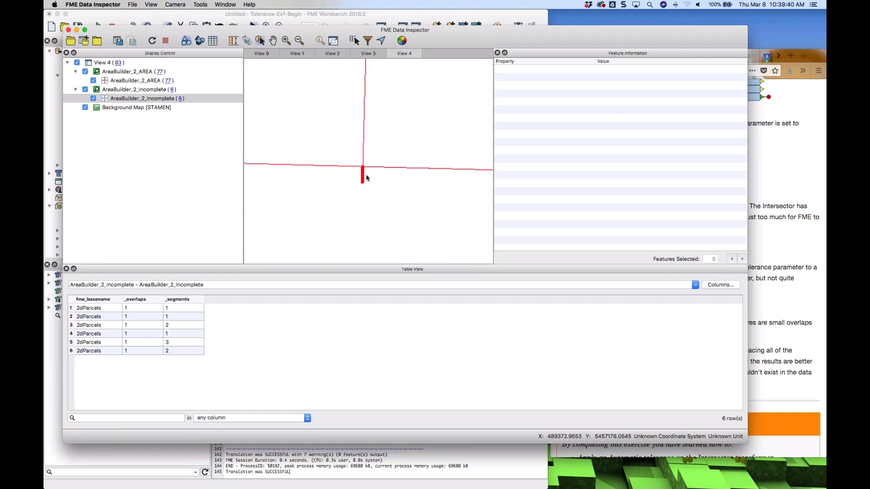
pyautogui.scroll(1, 350, 159)
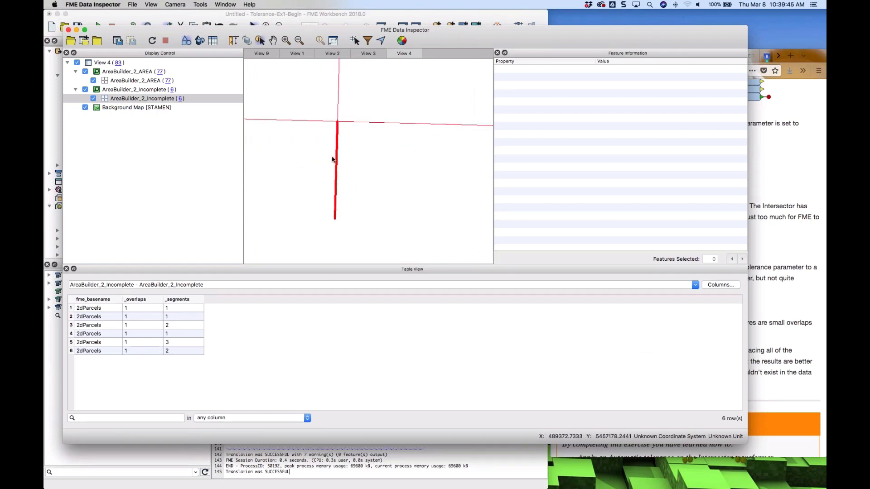
pyautogui.click(337, 153)
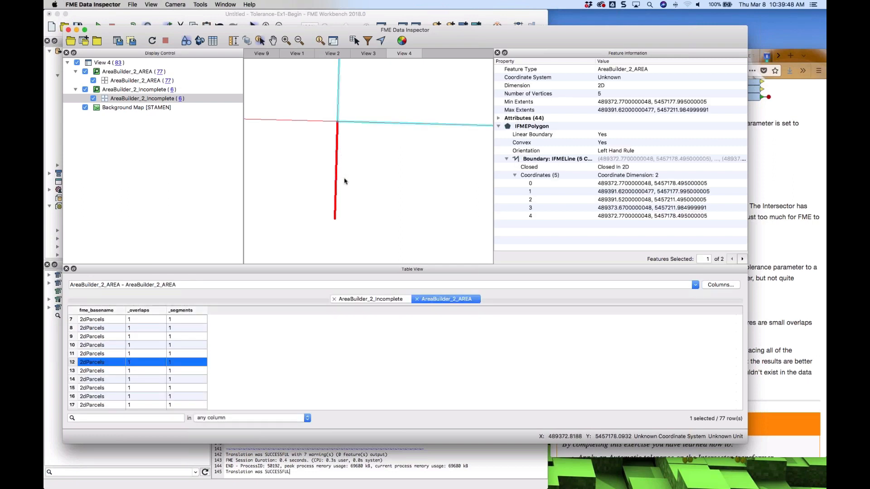
pyautogui.scroll(-5, 354, 177)
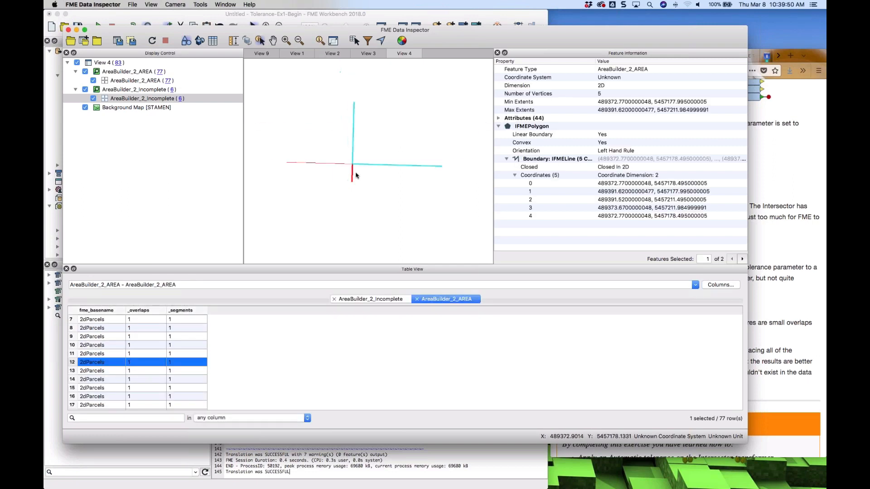
pyautogui.scroll(-8, 356, 175)
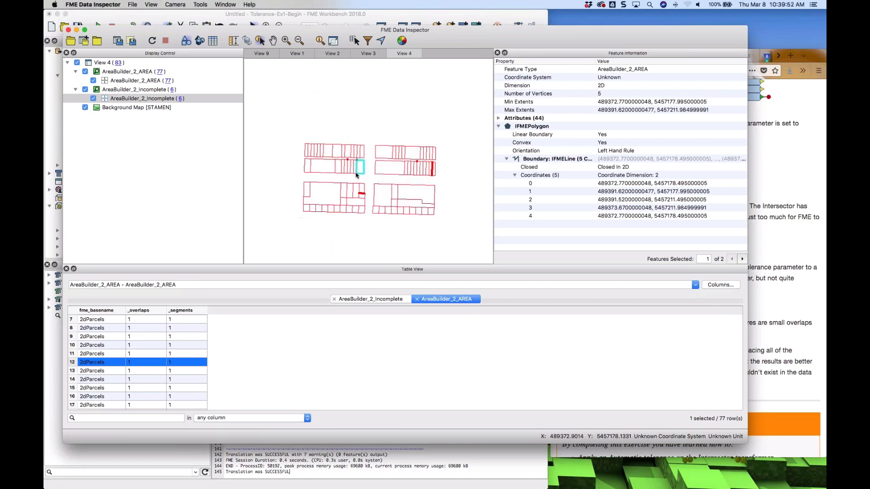
pyautogui.scroll(2, 355, 175)
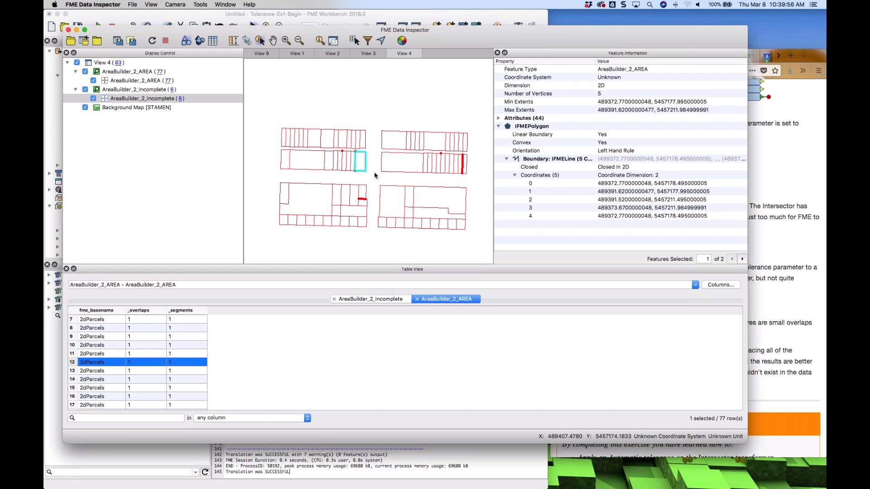
# Back in Workbench, set the Intersector's Tolerance to 0.3
pyautogui.press('super+Tab')
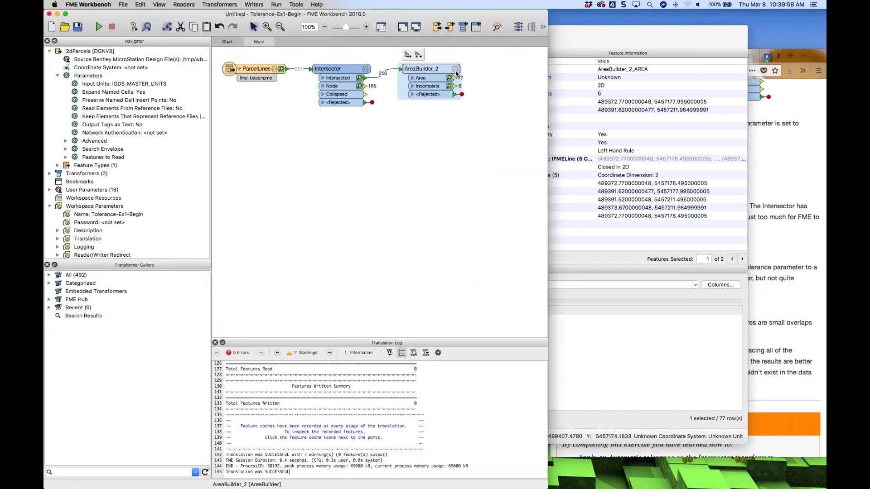
pyautogui.click(454, 69)
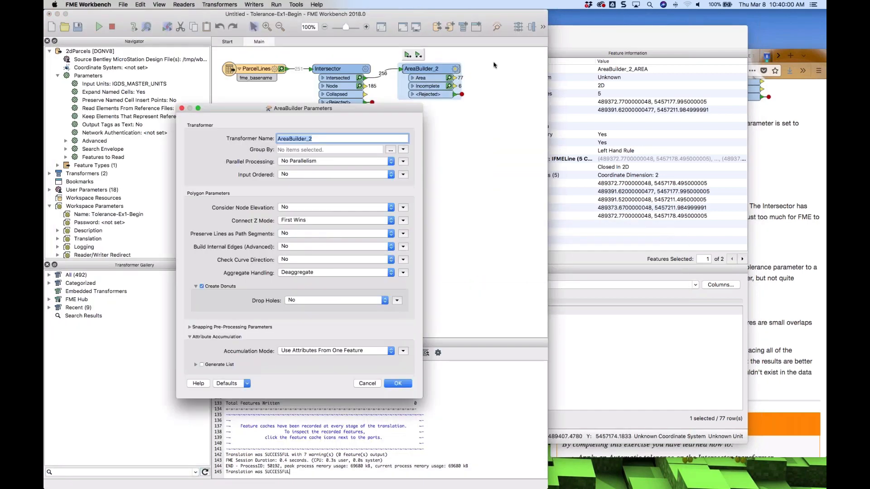
pyautogui.click(366, 383)
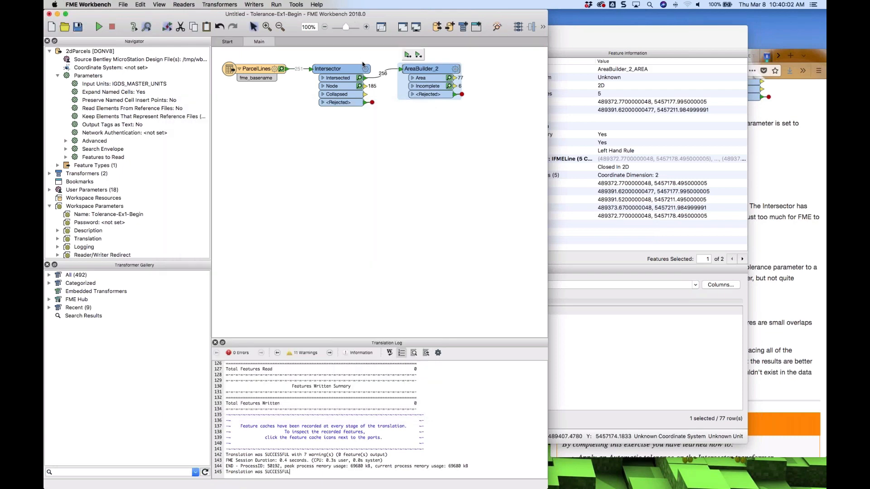
pyautogui.click(366, 69)
pyautogui.click(367, 69)
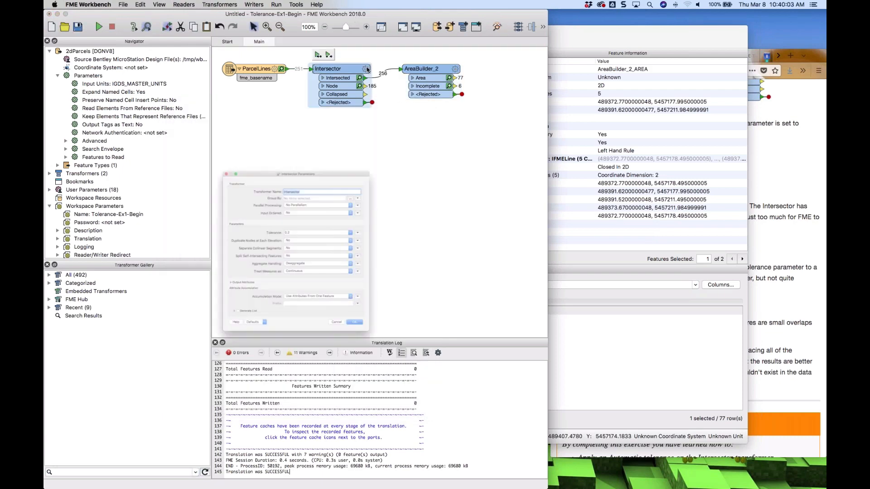
pyautogui.doubleClick(298, 220)
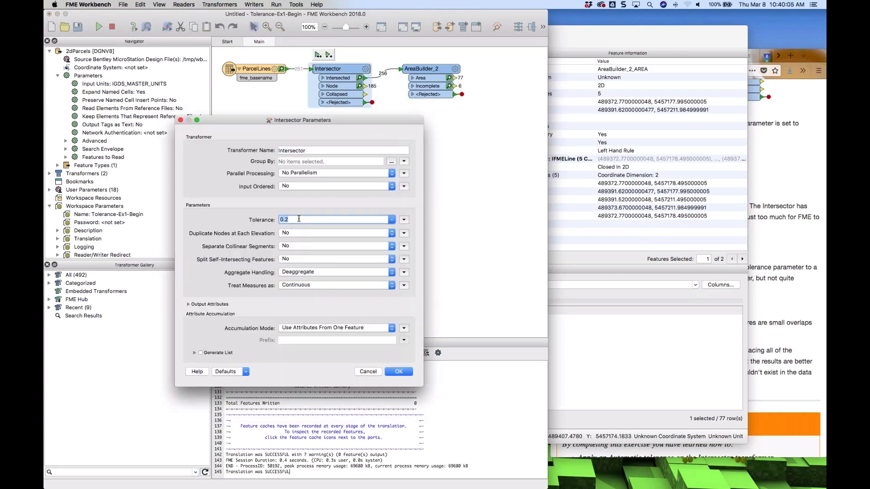
pyautogui.write('0.3')
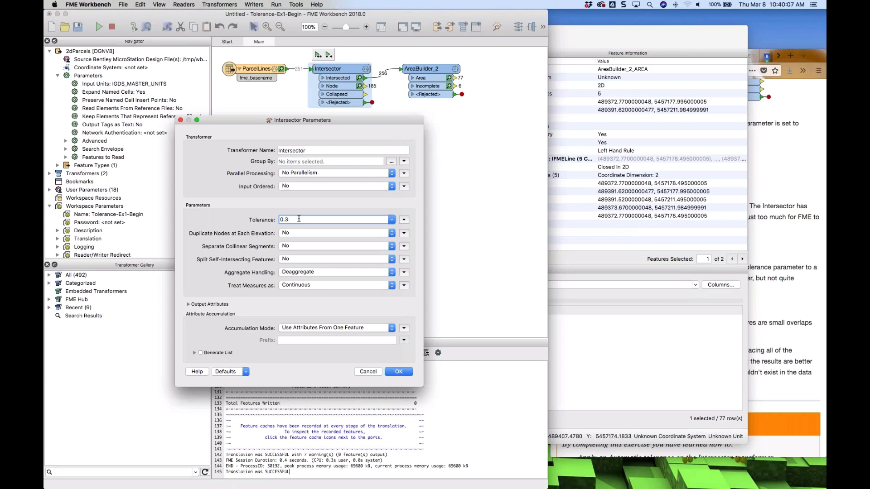
pyautogui.click(405, 372)
# Re-run the workspace up to AreaBuilder_2
pyautogui.click(422, 66)
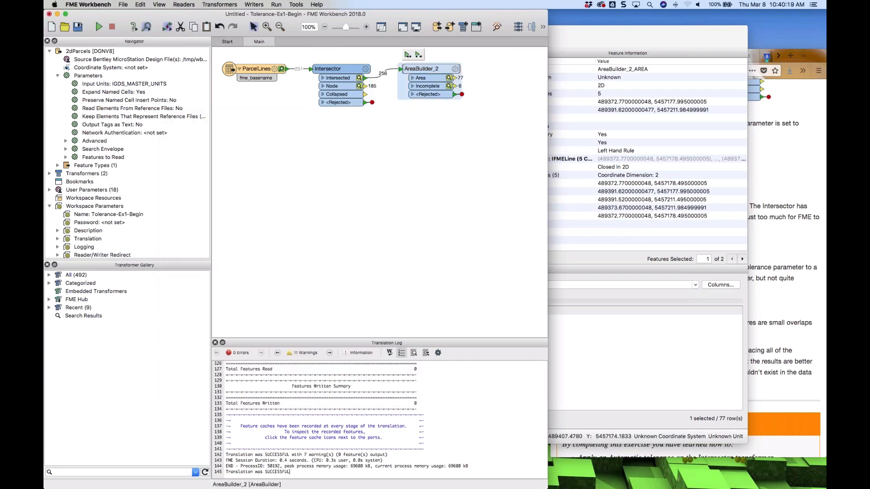
pyautogui.click(418, 54)
pyautogui.click(350, 278)
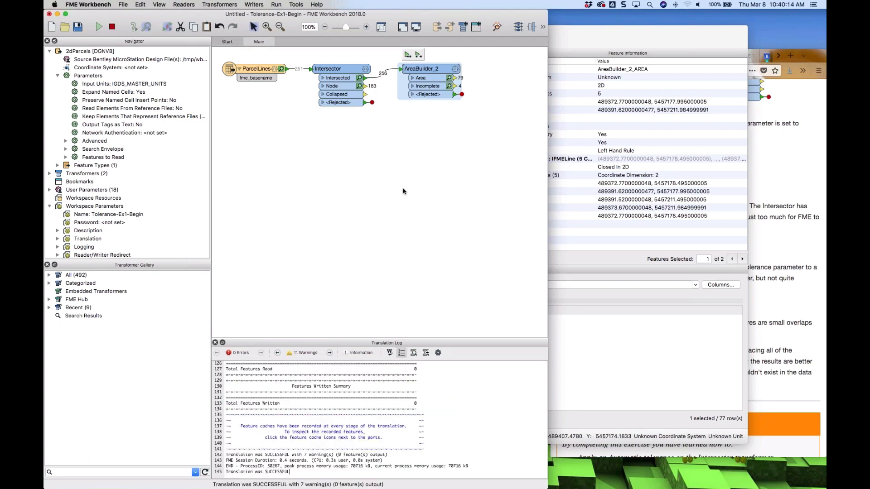
# Inspect AreaBuilder_2's new cached output in Data Inspector and adjust the incomplete layer's line width
pyautogui.rightClick(435, 71)
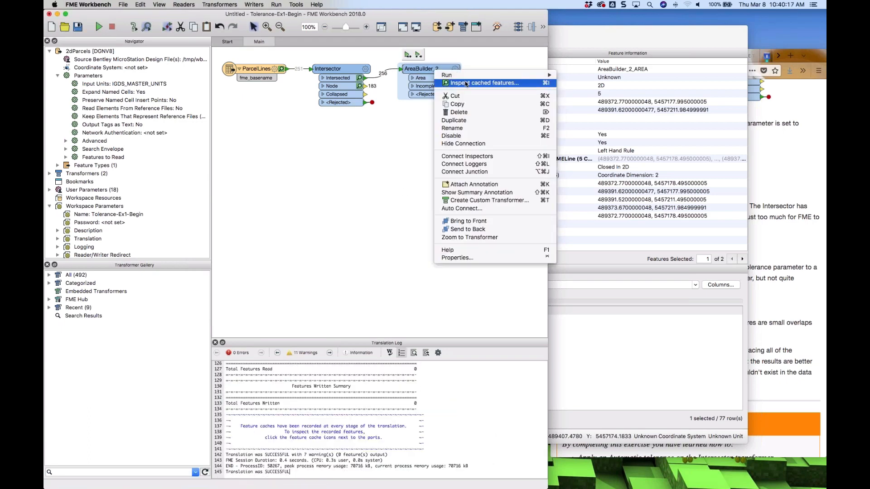
pyautogui.click(442, 83)
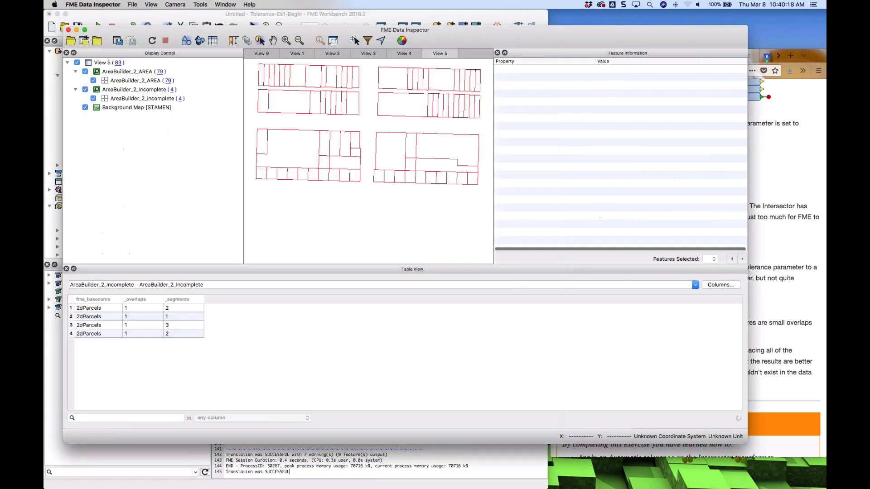
pyautogui.doubleClick(105, 98)
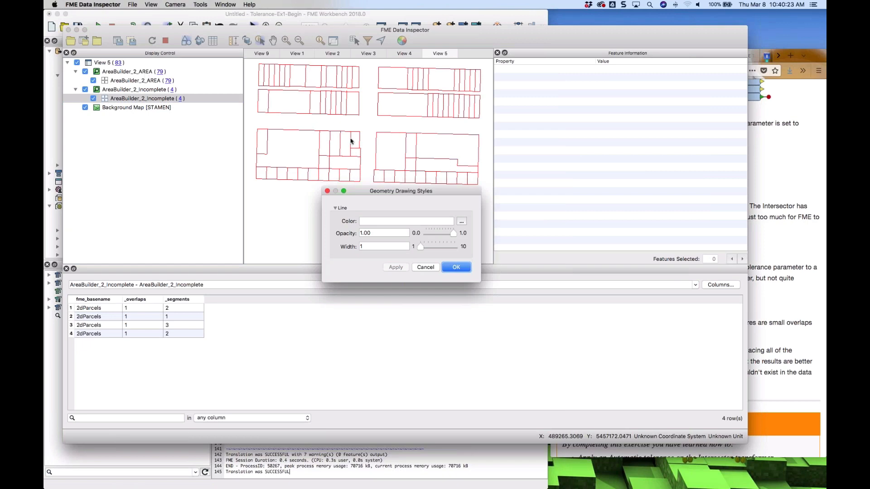
pyautogui.click(446, 248)
pyautogui.moveTo(446, 250); pyautogui.dragTo(439, 249)
pyautogui.click(456, 268)
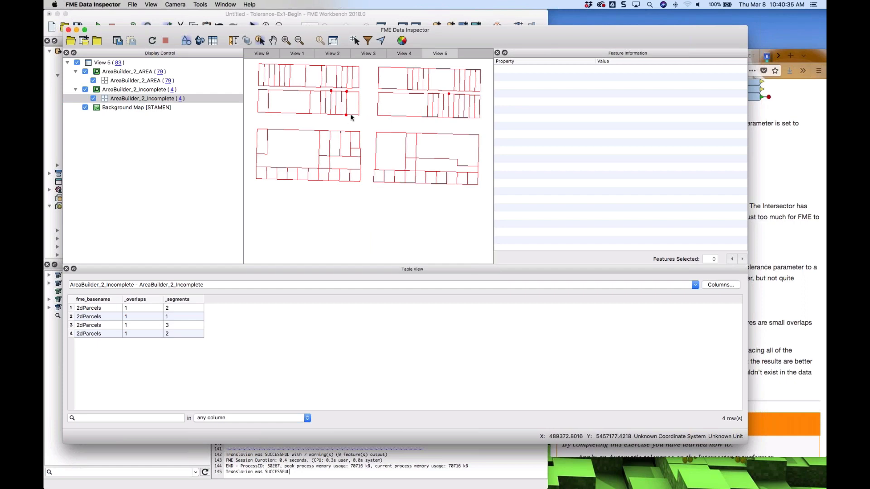
# Select an area polygon near an incomplete feature and scroll through the tutorial's remaining instructions
pyautogui.click(354, 151)
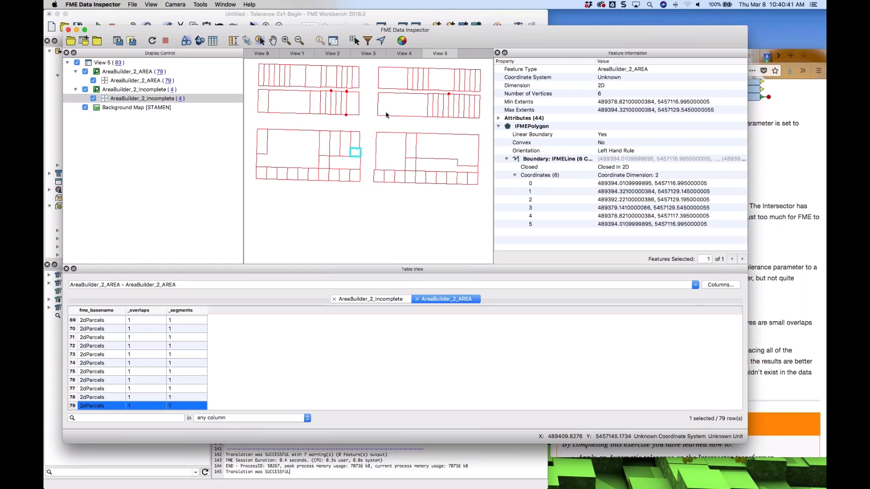
pyautogui.click(439, 15)
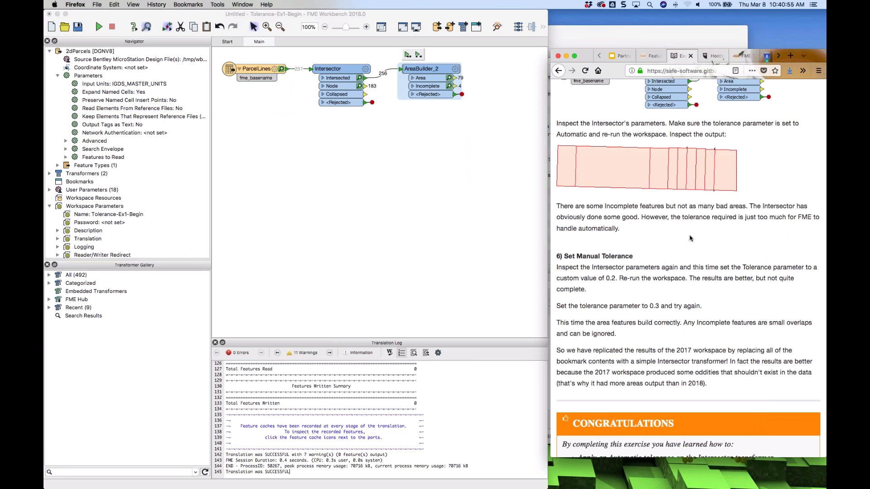
pyautogui.scroll(-3, 690, 238)
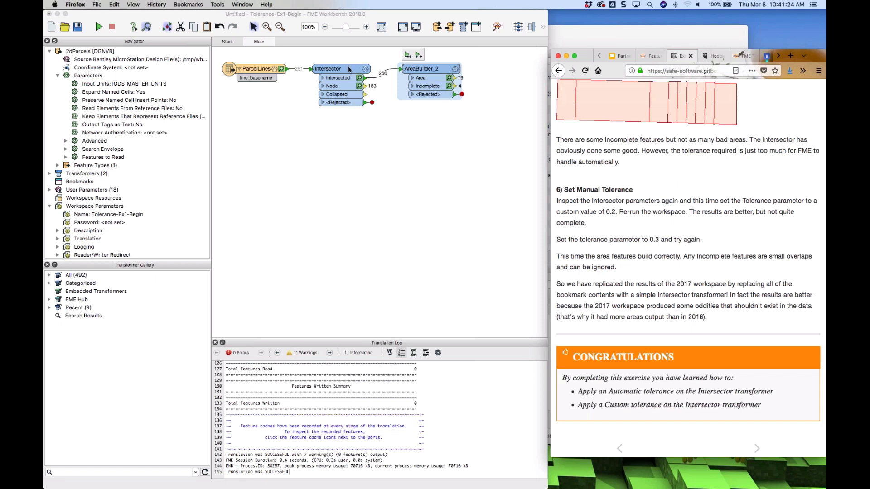
# Reset the Intersector's Tolerance parameter to Automatic
pyautogui.moveTo(348, 69); pyautogui.dragTo(346, 65)
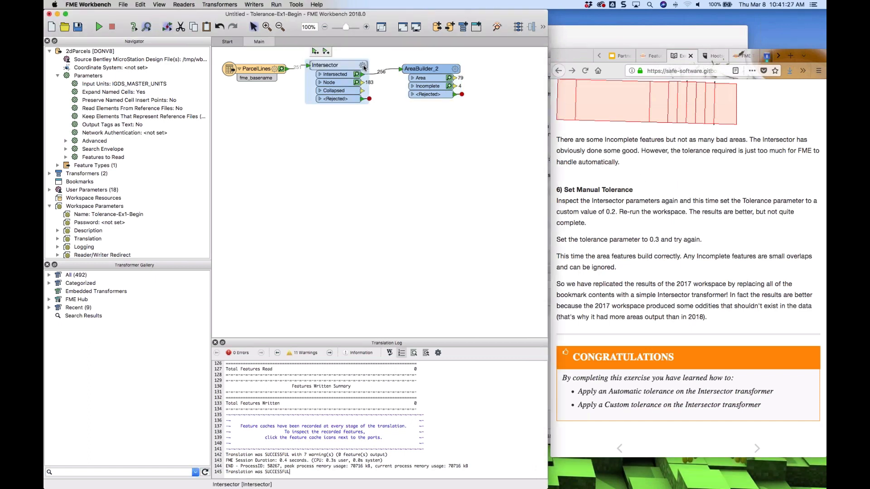
pyautogui.click(364, 66)
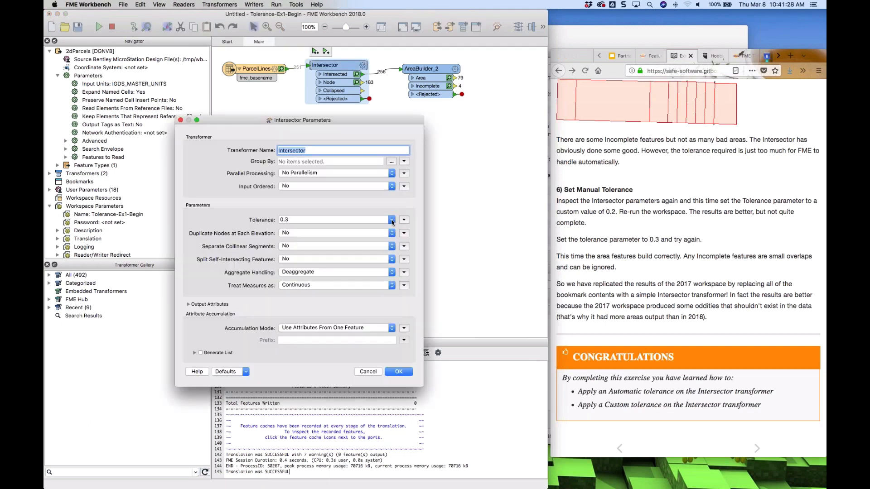
pyautogui.click(391, 220)
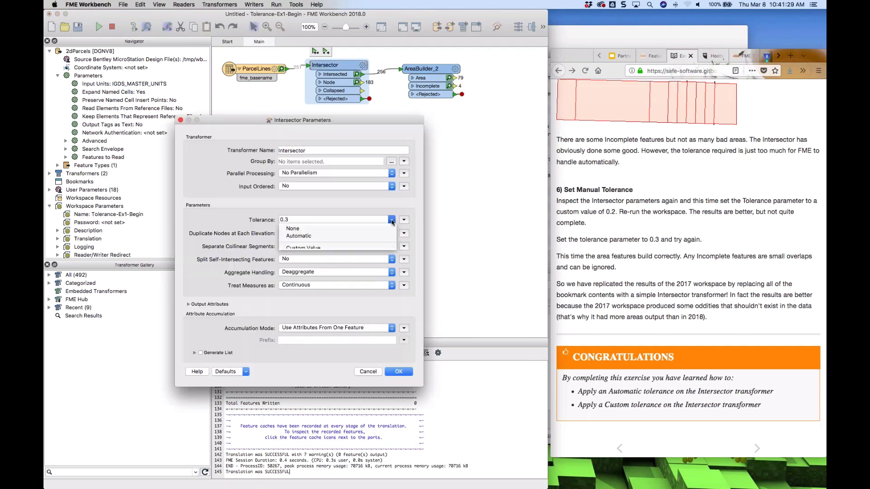
pyautogui.click(349, 236)
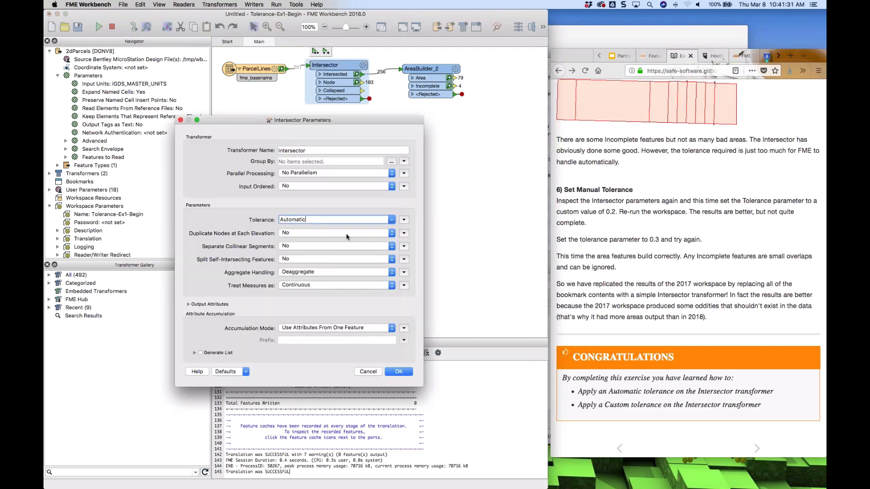
pyautogui.click(398, 371)
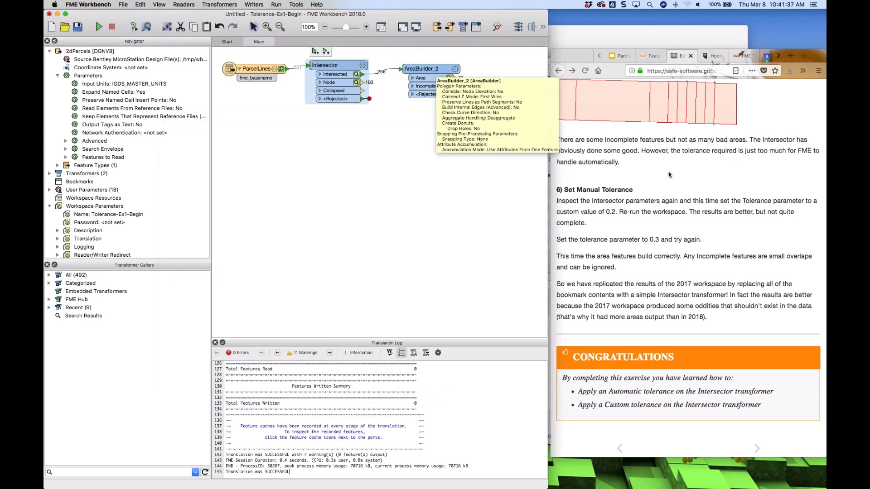
# Advance the tutorial in the browser to the next page, Microsoft Formats and Transformers
pyautogui.click(679, 187)
pyautogui.scroll(-1, 679, 187)
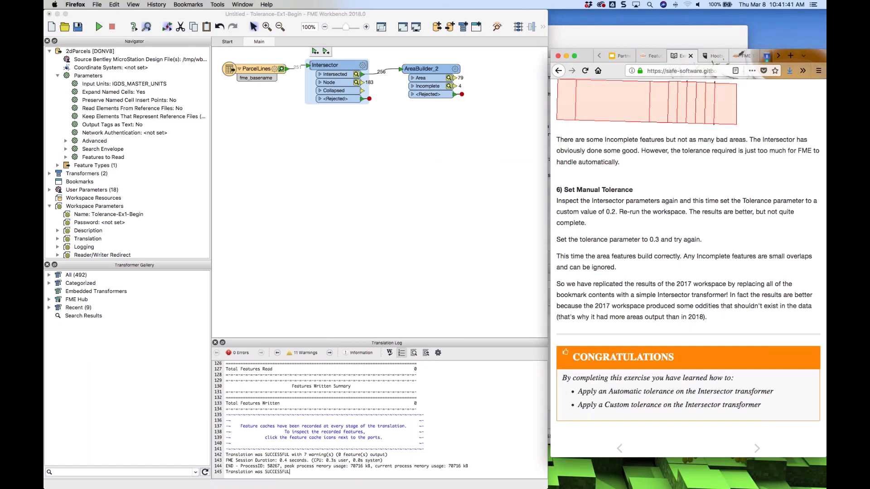
pyautogui.scroll(-1, 759, 449)
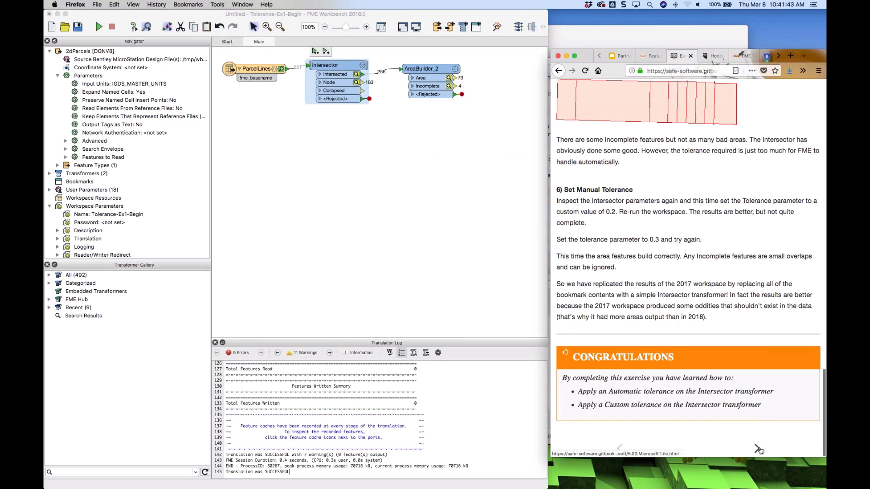
pyautogui.click(758, 449)
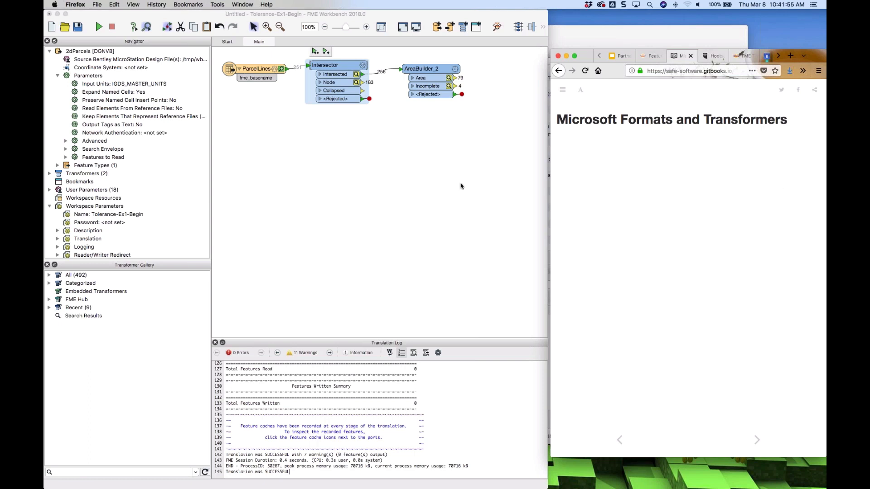
# Try Vertex Snapping as AreaBuilder_2's snapping pre-processing type, cancelling the parameter dialog without applying it
pyautogui.click(455, 69)
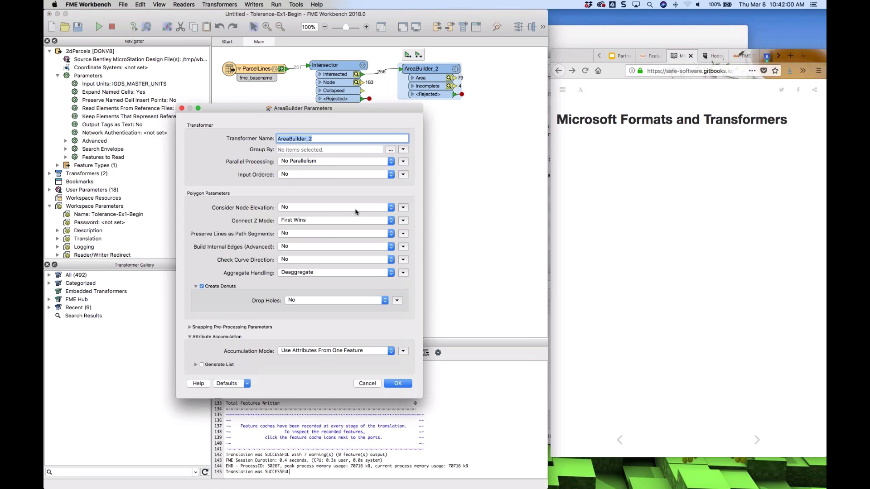
pyautogui.click(218, 328)
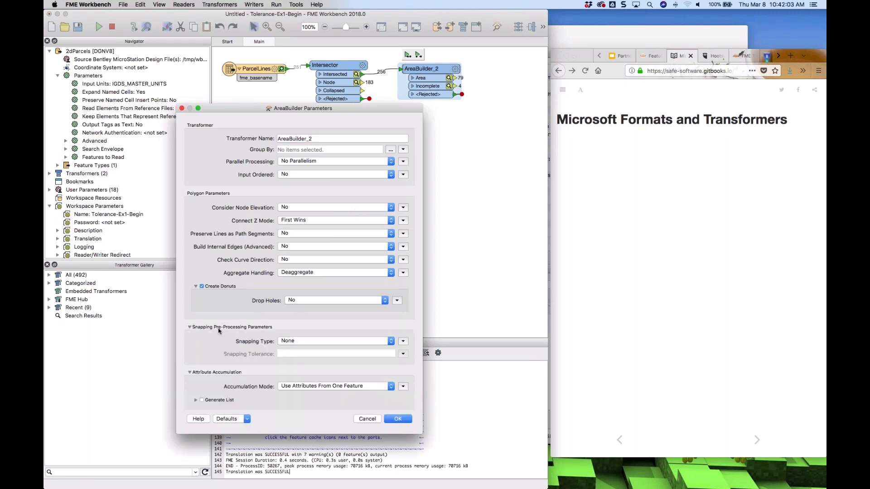
pyautogui.click(315, 343)
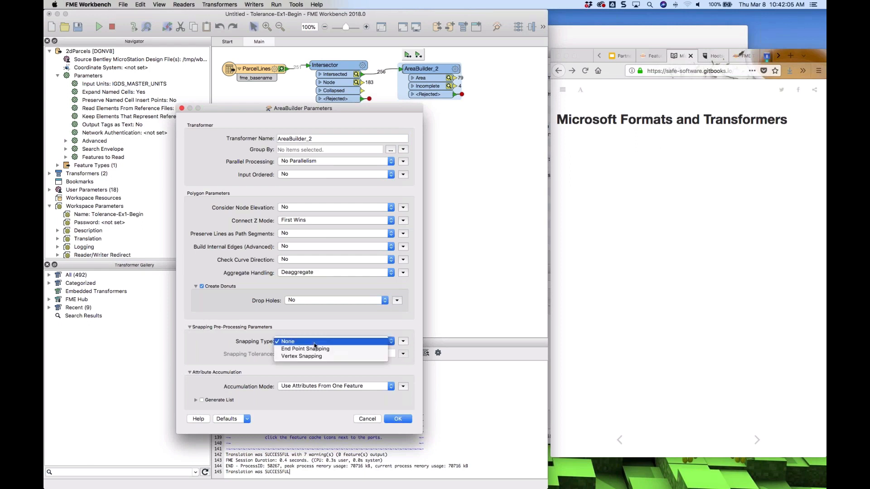
pyautogui.click(345, 345)
pyautogui.click(365, 345)
pyautogui.click(321, 356)
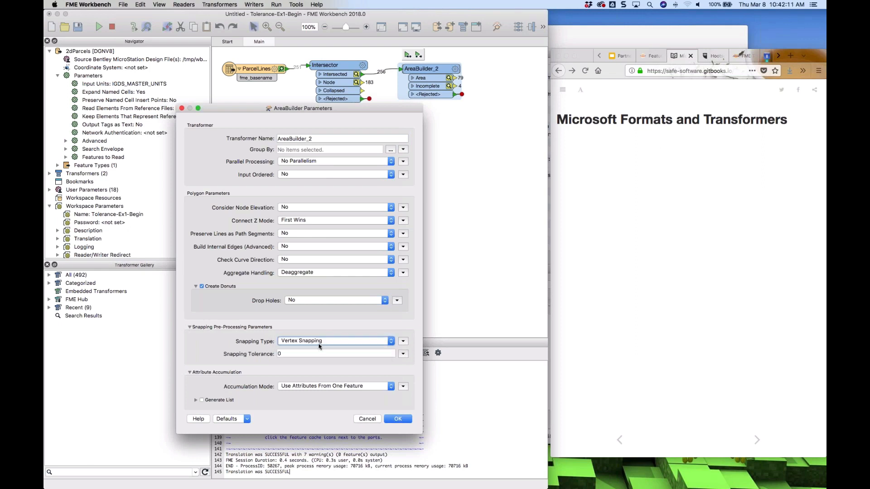
pyautogui.click(320, 342)
pyautogui.click(300, 334)
pyautogui.click(302, 342)
pyautogui.click(301, 349)
pyautogui.click(367, 420)
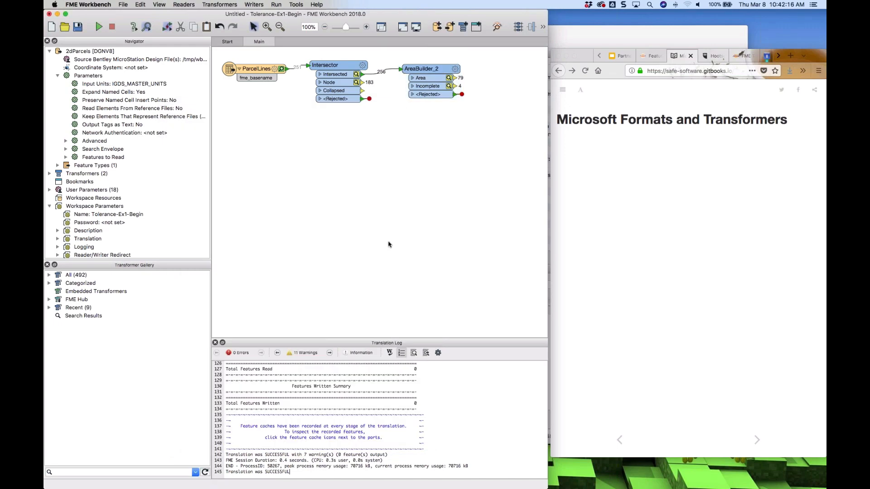
# Add a Snapper transformer to the canvas and preview its Segment Snapping option, cancelling its parameters
pyautogui.write('snapp')
pyautogui.press('Return')
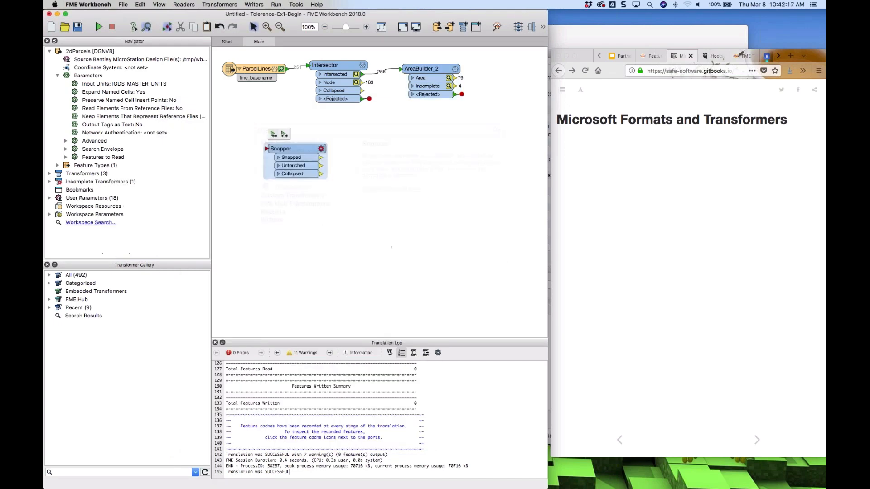
pyautogui.click(308, 260)
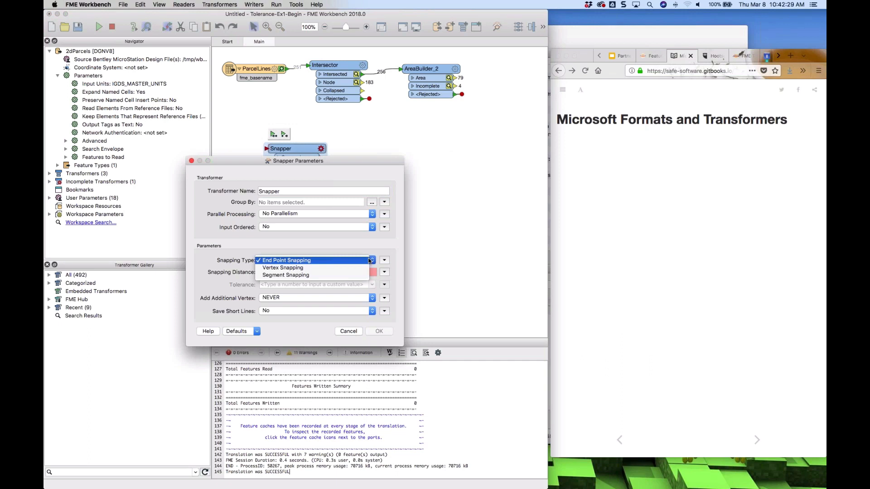
pyautogui.click(307, 276)
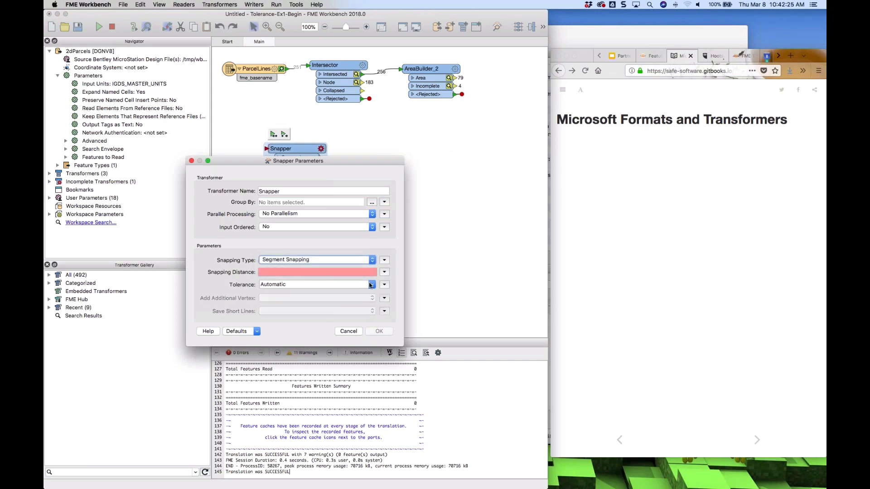
pyautogui.click(348, 332)
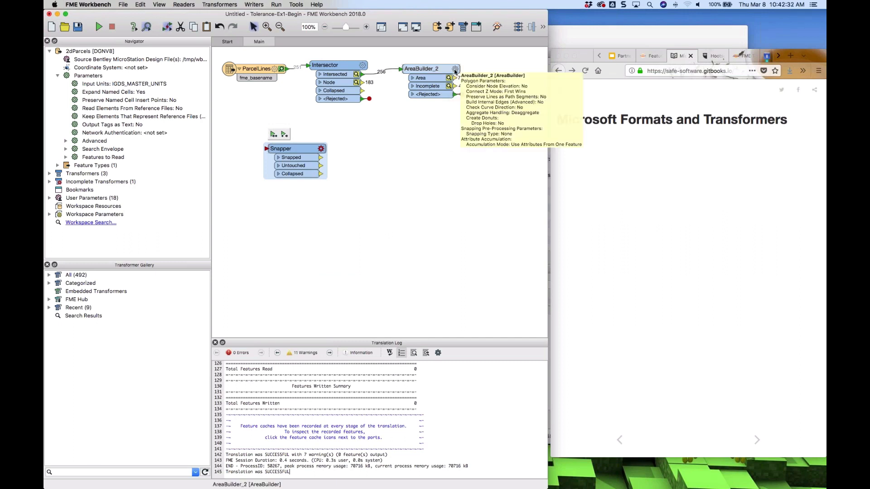
# Review AreaBuilder_2's snapping pre-processing parameters and close the dialog unchanged
pyautogui.click(455, 69)
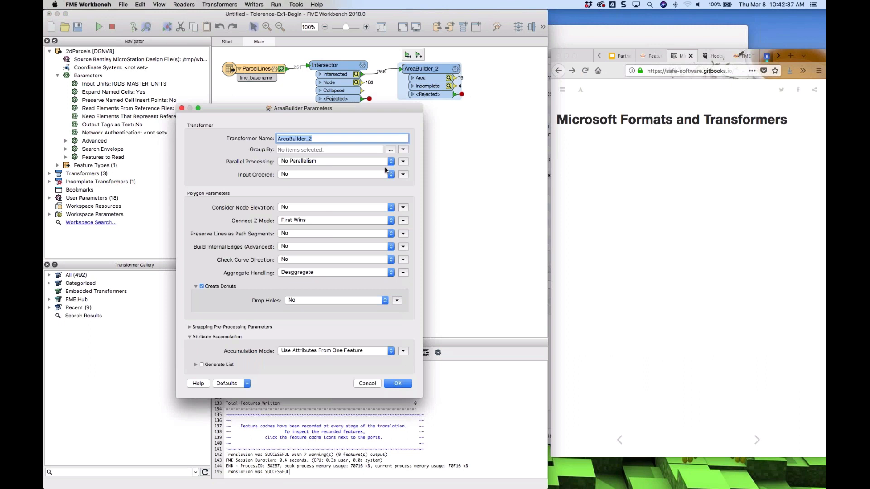
pyautogui.click(244, 328)
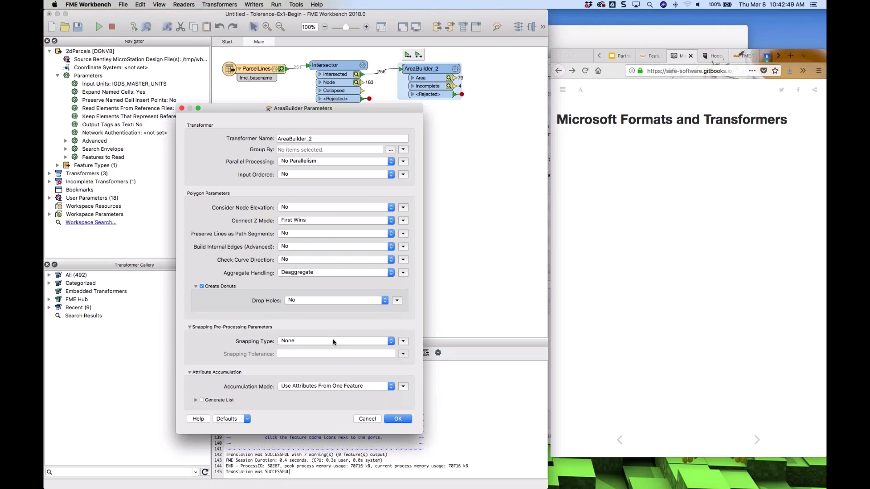
pyautogui.click(369, 419)
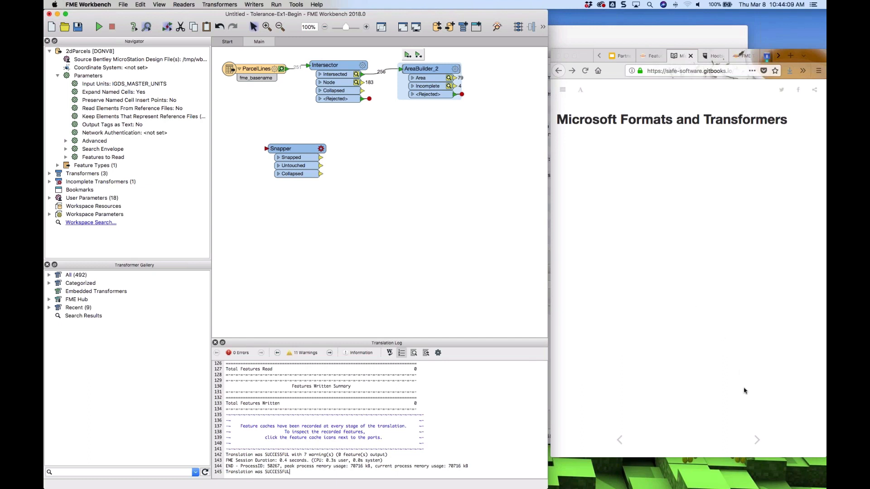
# Search the quick-add list for styler transformers and read the PowerPointStyler, MSWordStyler and ExcelStyler descriptions
pyautogui.click(757, 440)
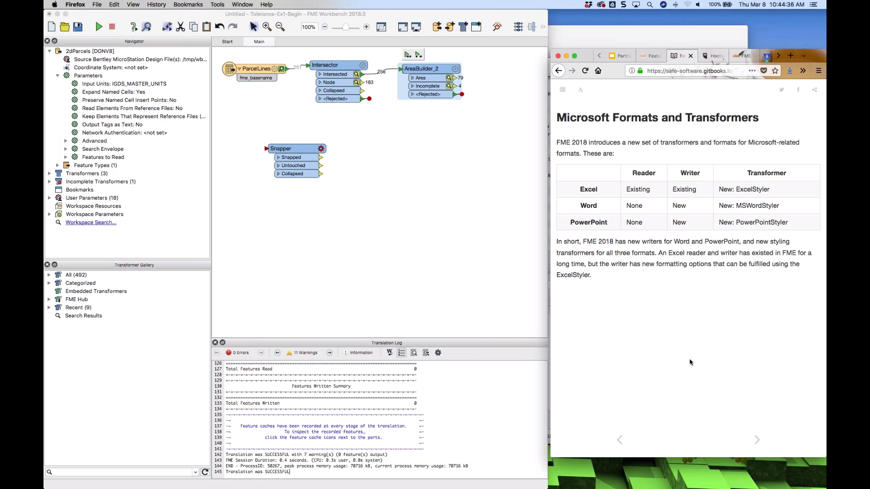
pyautogui.click(424, 255)
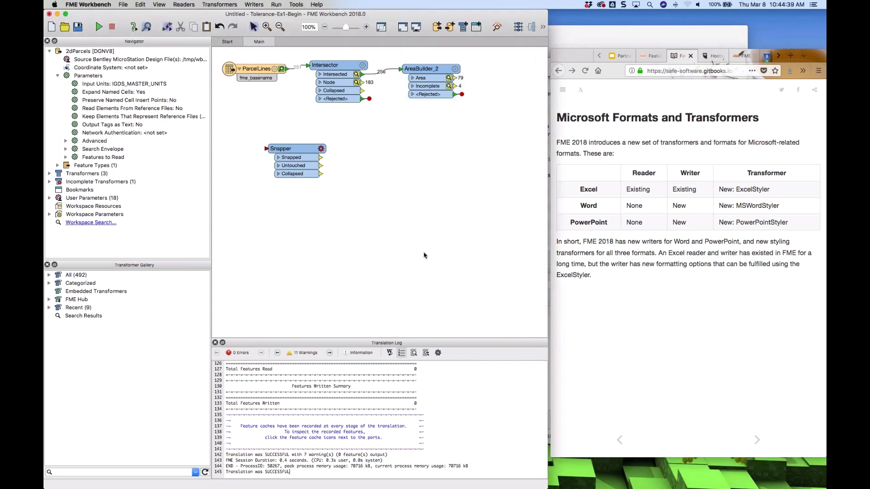
pyautogui.write('styler')
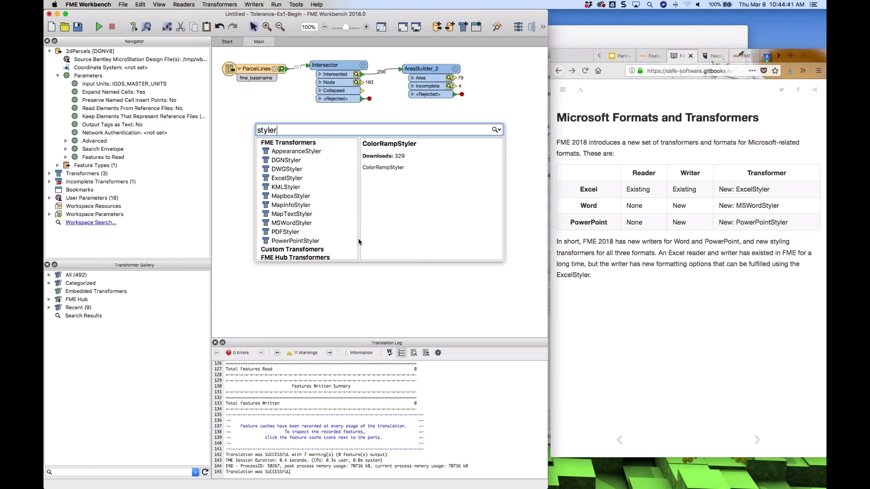
pyautogui.click(297, 242)
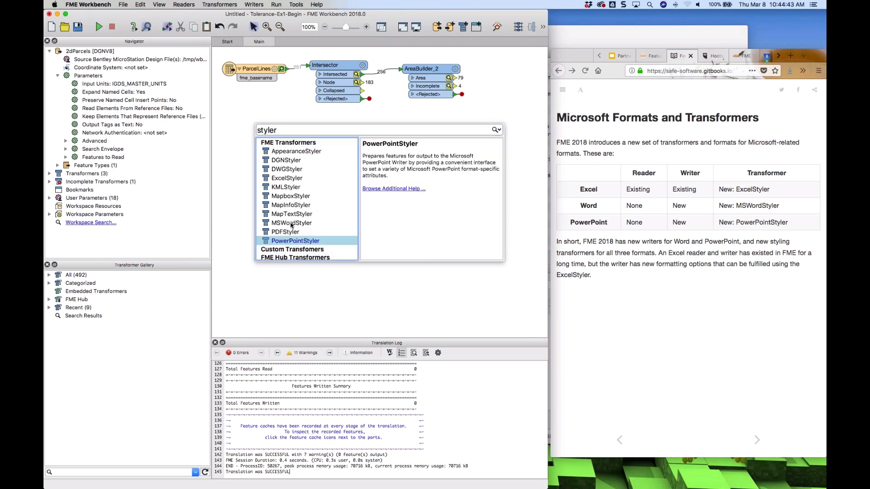
pyautogui.click(292, 224)
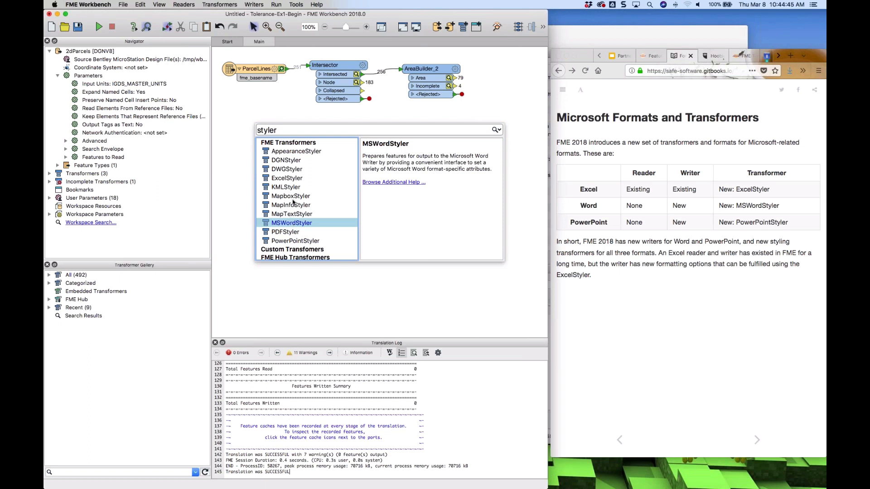
pyautogui.click(293, 180)
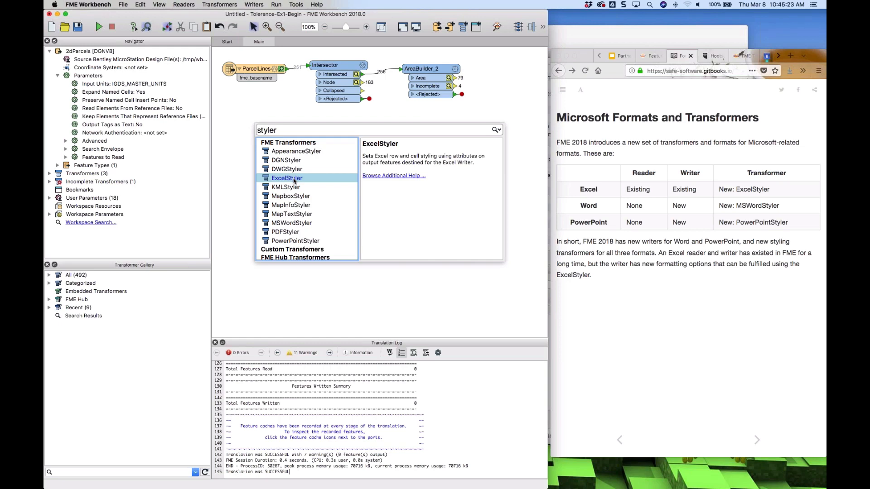
pyautogui.press('Escape')
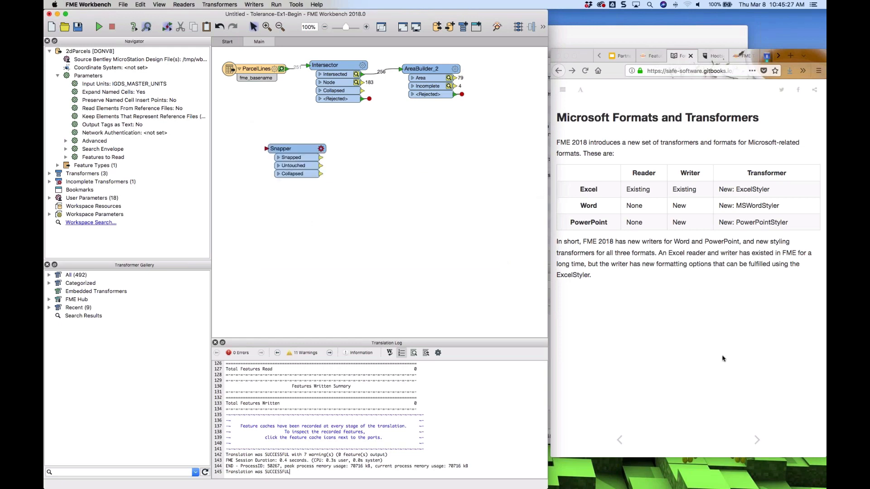
# Advance the tutorial to the Microsoft Word page and read the MSWordStyler section
pyautogui.click(758, 442)
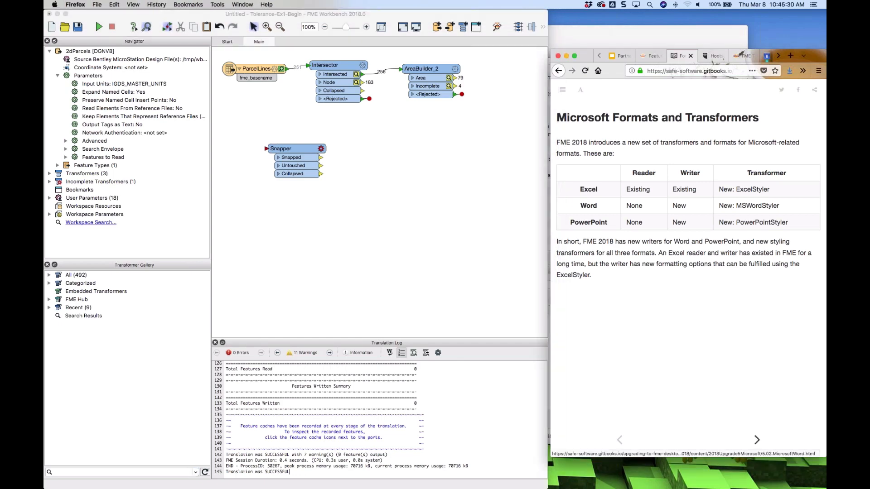
pyautogui.click(757, 440)
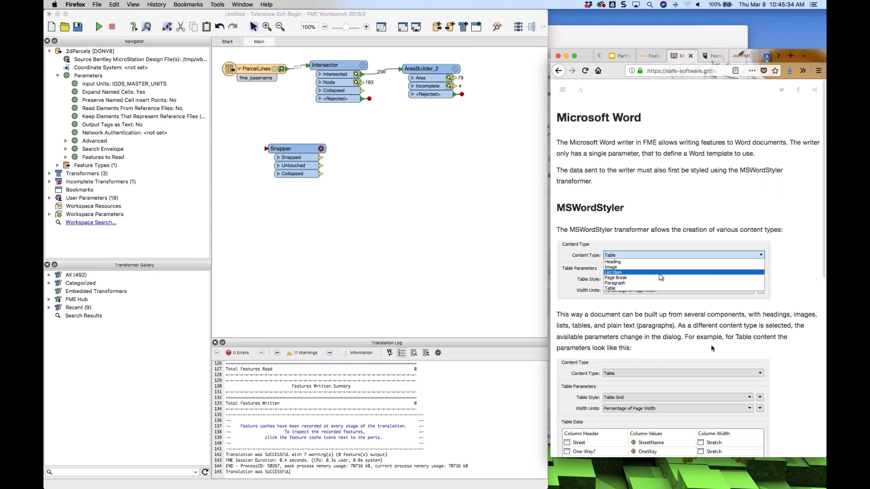
pyautogui.scroll(-4, 711, 347)
pyautogui.scroll(3, 711, 348)
pyautogui.scroll(-2, 711, 347)
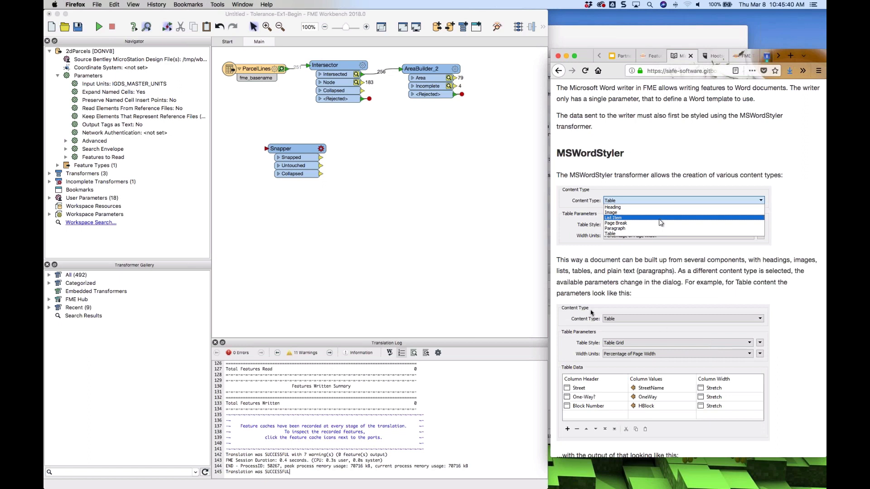
# Add an MSWordStyler transformer and move it beside AreaBuilder_2
pyautogui.click(386, 218)
pyautogui.write('mss')
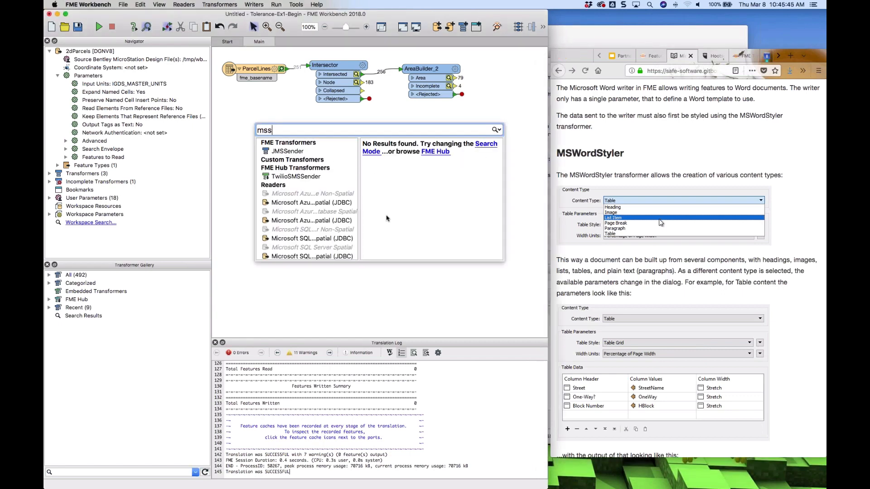
pyautogui.press('BackSpace')
pyautogui.write('word')
pyautogui.press('Return')
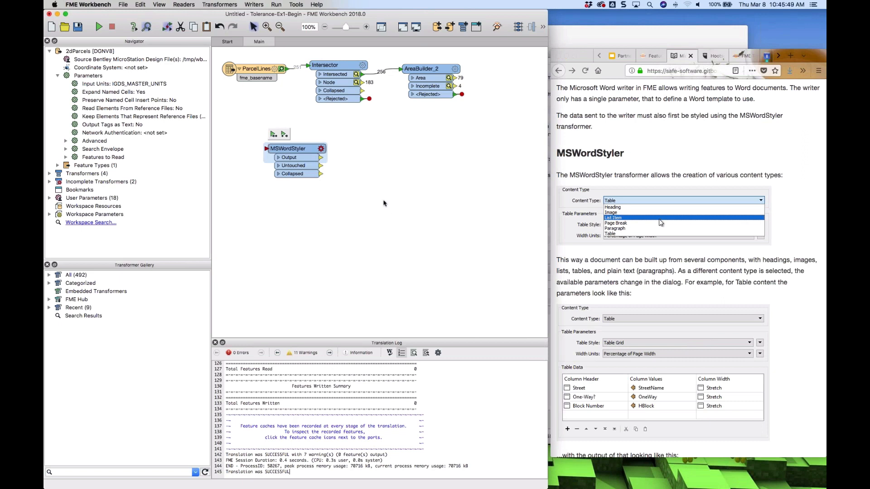
pyautogui.moveTo(295, 149); pyautogui.dragTo(422, 144)
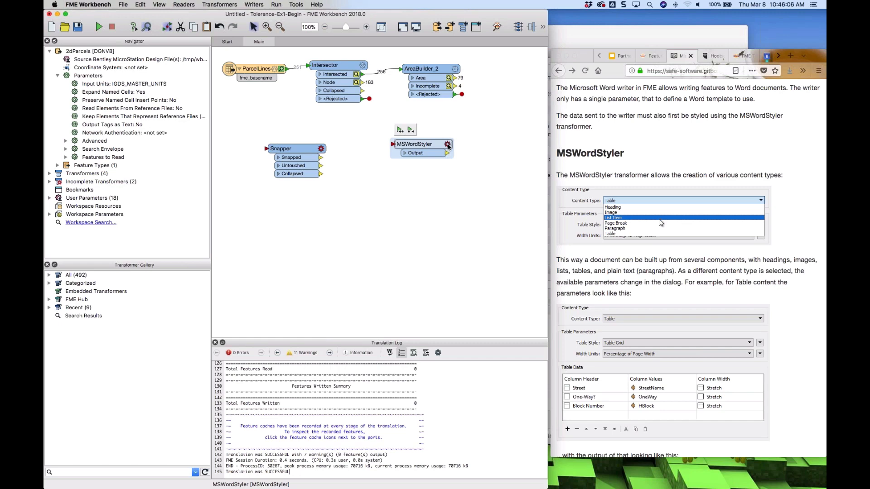
# Set MSWordStyler's heading text to Title of Doc with Heading 1 as the level
pyautogui.click(448, 145)
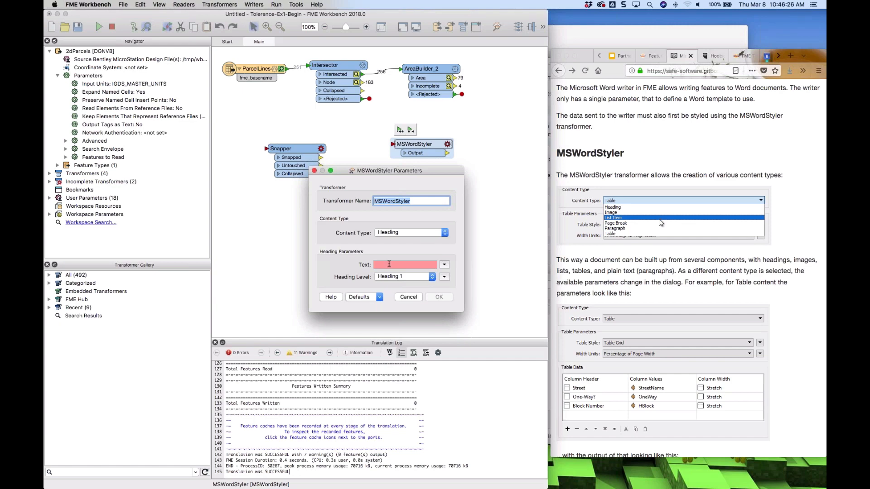
pyautogui.click(388, 263)
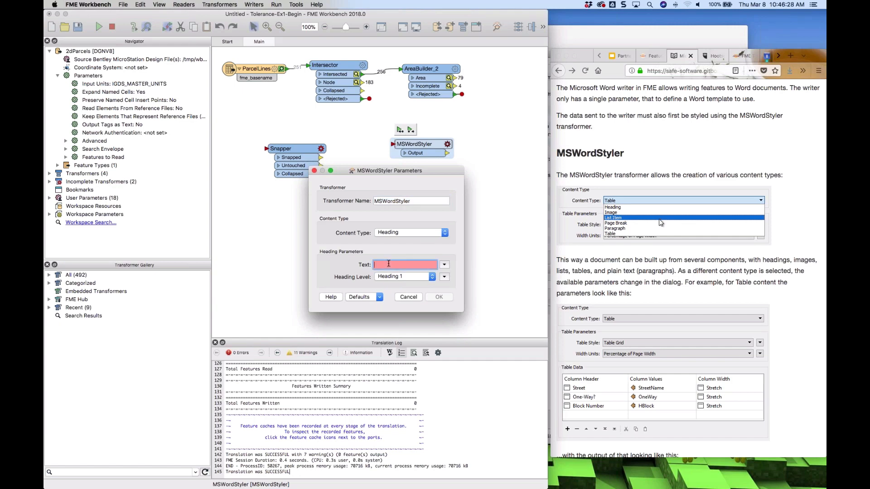
pyautogui.write('Title of ')
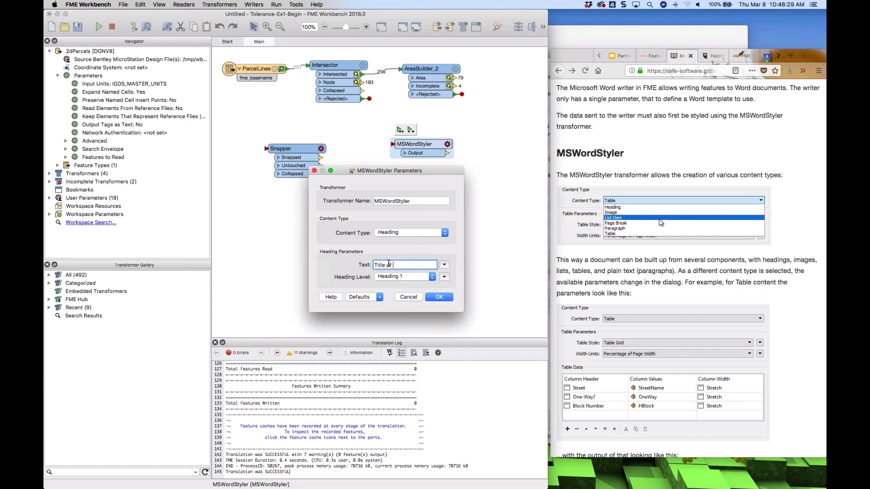
pyautogui.write('Doc')
pyautogui.click(433, 277)
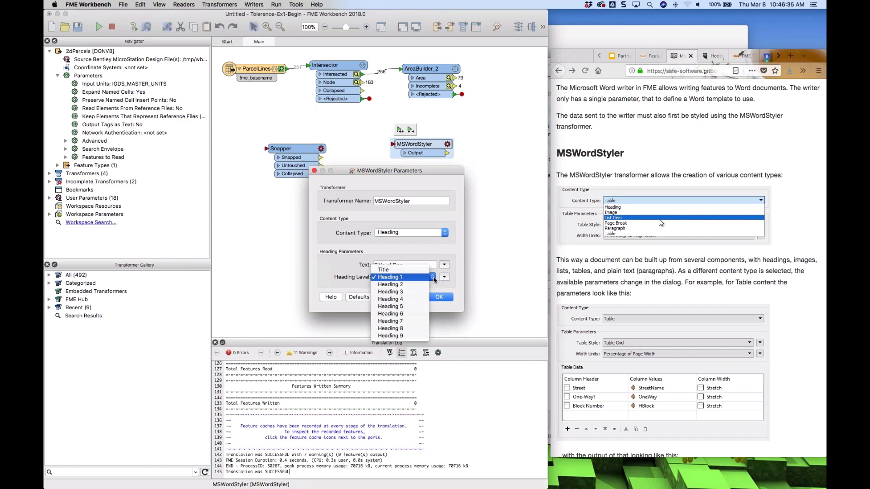
pyautogui.click(433, 279)
# Browse the Image, List Item and Table content types in MSWordStyler's parameters and cancel the dialog
pyautogui.click(446, 235)
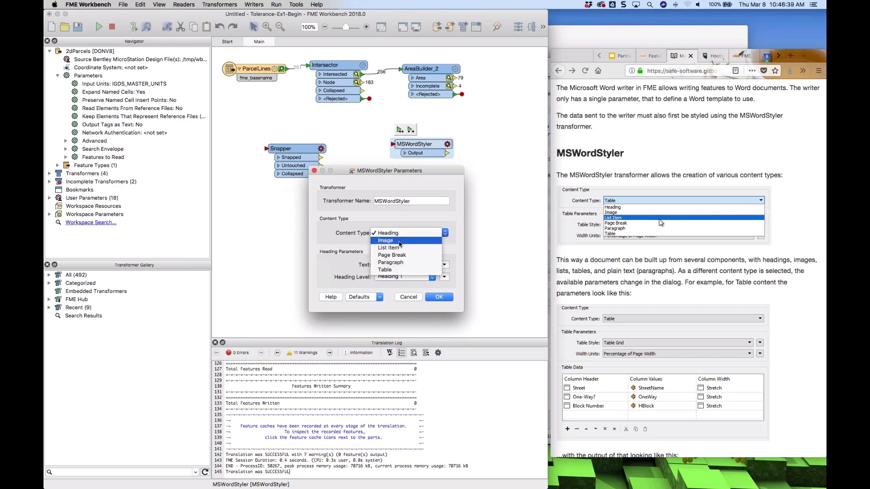
pyautogui.click(400, 242)
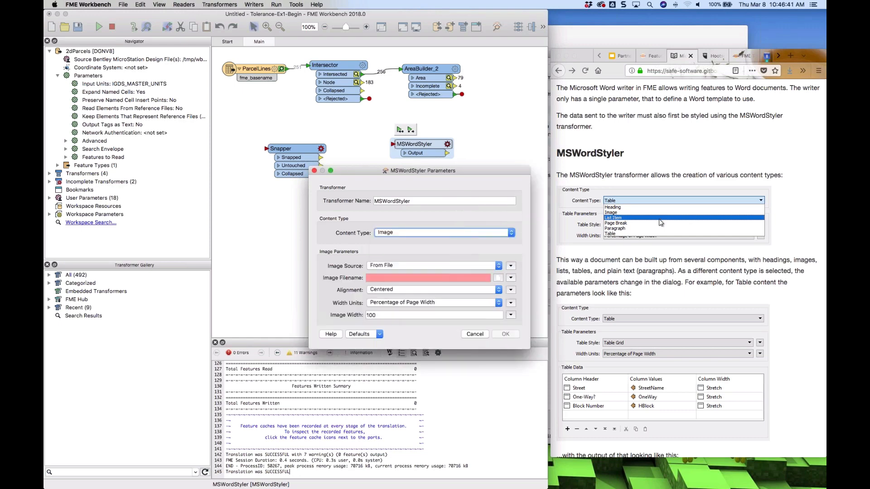
pyautogui.click(498, 267)
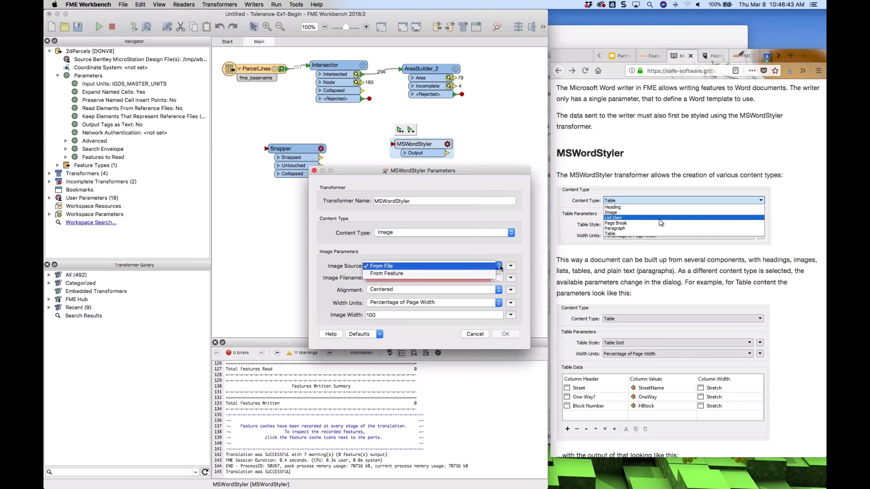
pyautogui.click(447, 255)
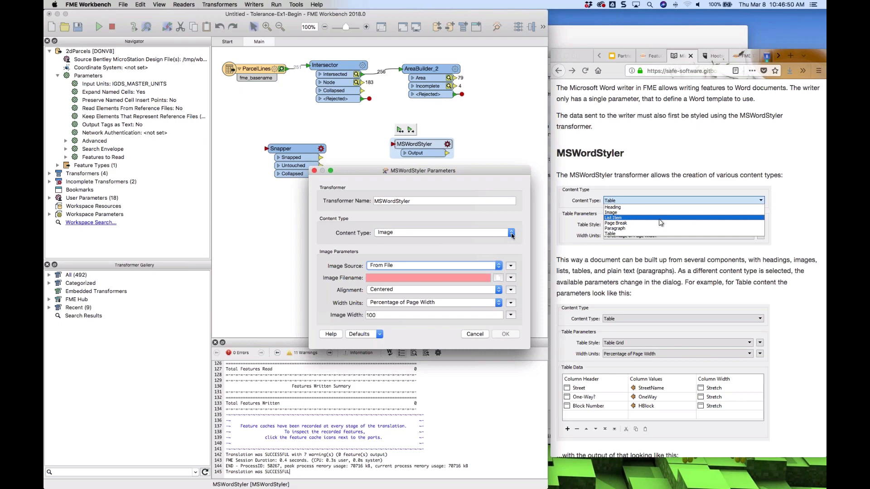
pyautogui.click(511, 234)
pyautogui.click(412, 244)
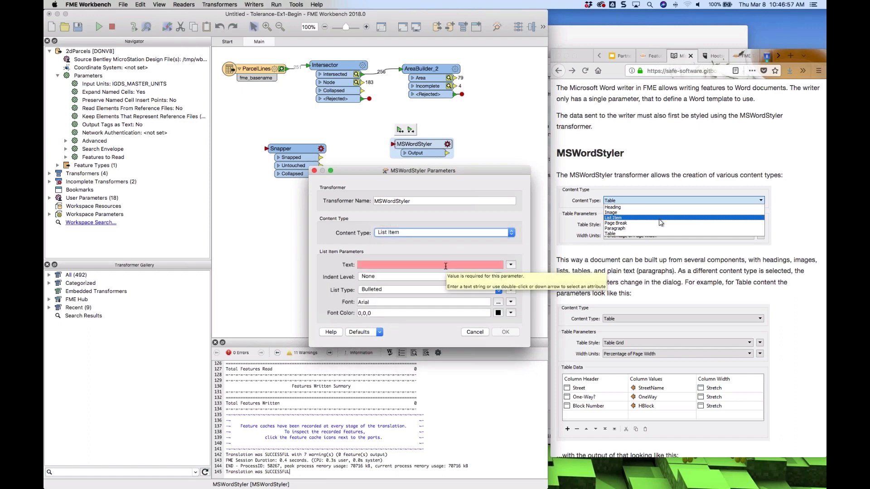
pyautogui.click(512, 234)
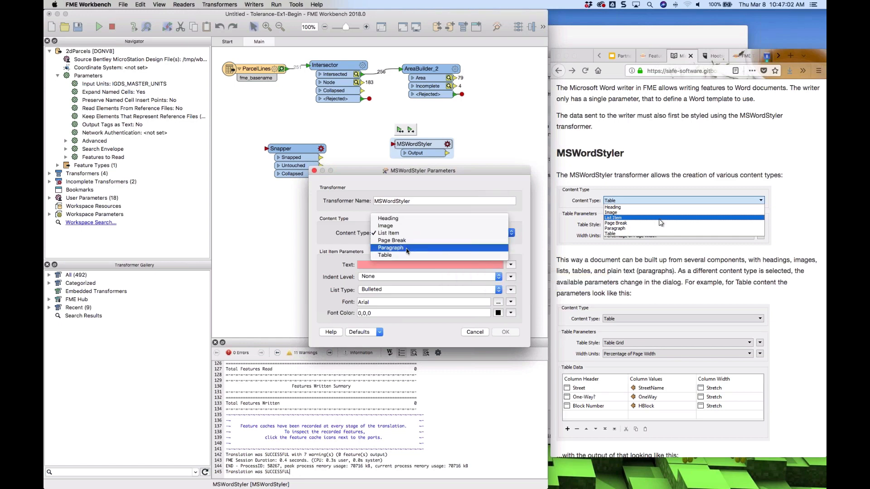
pyautogui.click(388, 256)
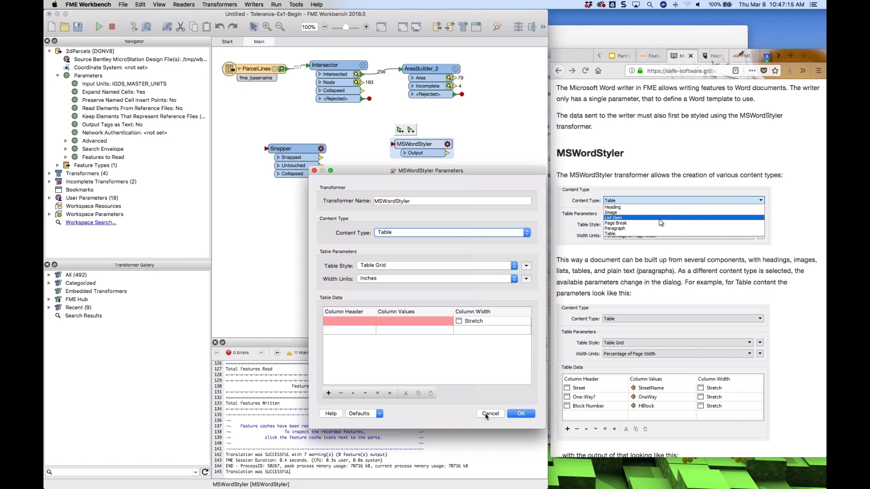
pyautogui.click(489, 414)
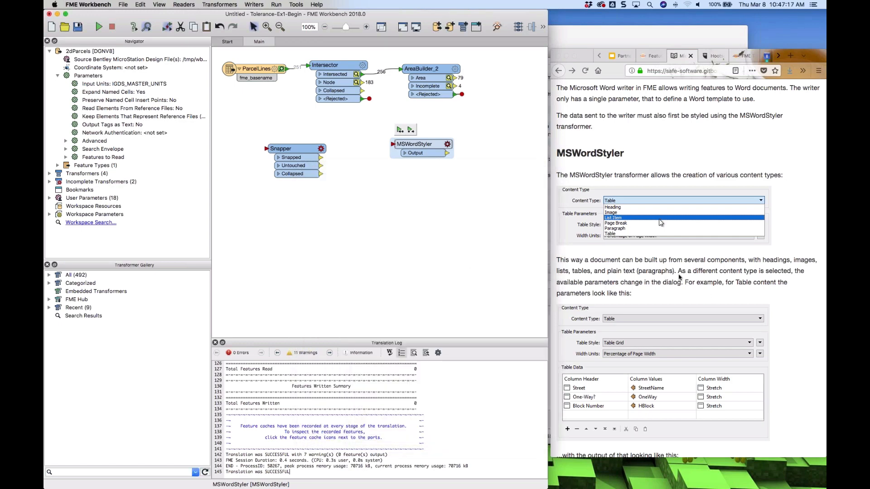
# Delete the Snapper transformer from the workspace
pyautogui.scroll(-3, 679, 277)
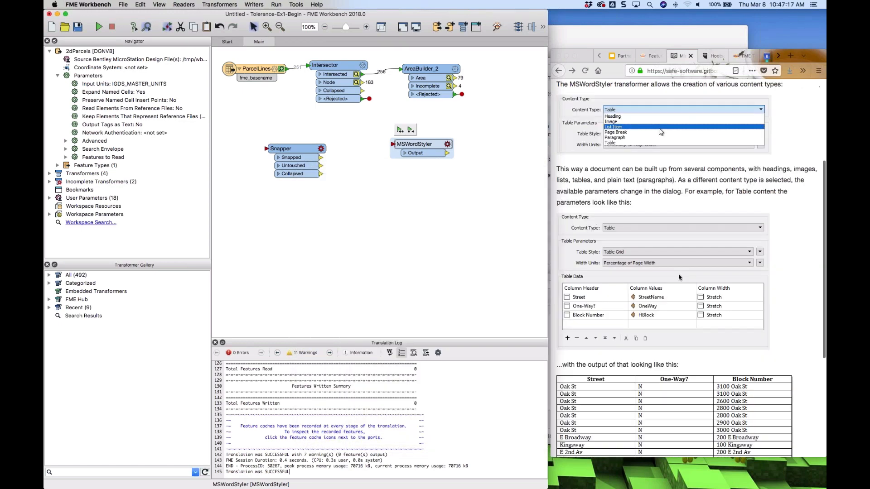
pyautogui.scroll(-3, 679, 277)
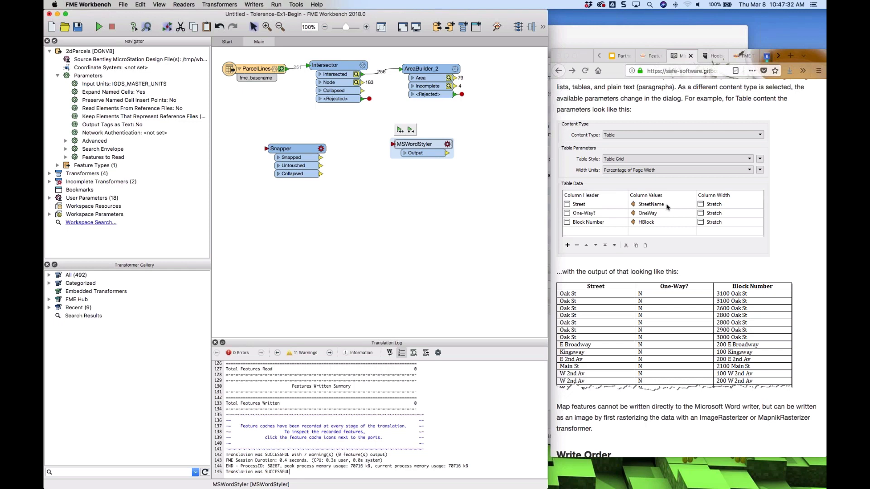
pyautogui.scroll(-3, 667, 207)
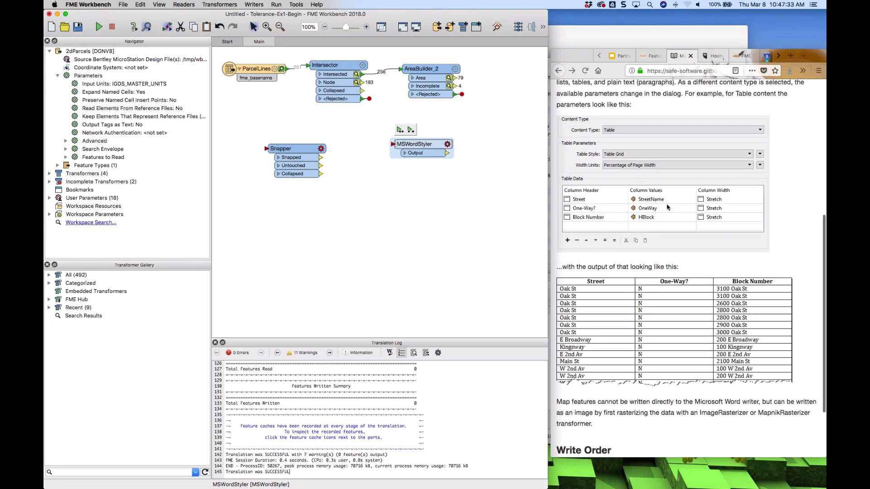
pyautogui.scroll(-1, 667, 207)
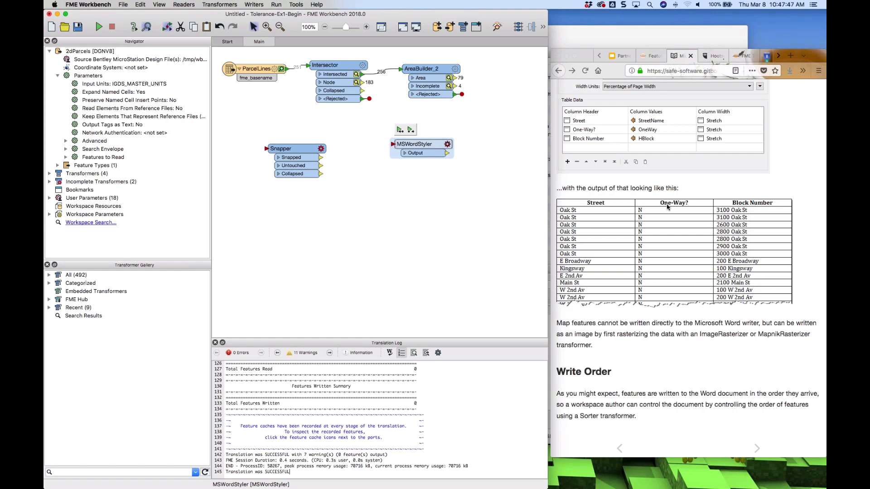
pyautogui.click(301, 159)
pyautogui.press('Delete')
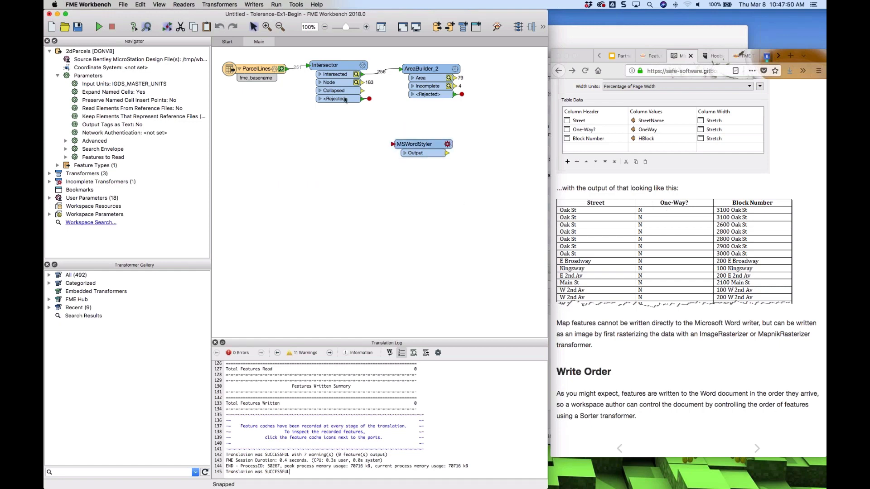
# Move AreaBuilder_2 below Intersector and MSWordStyler up beside it
pyautogui.click(335, 69)
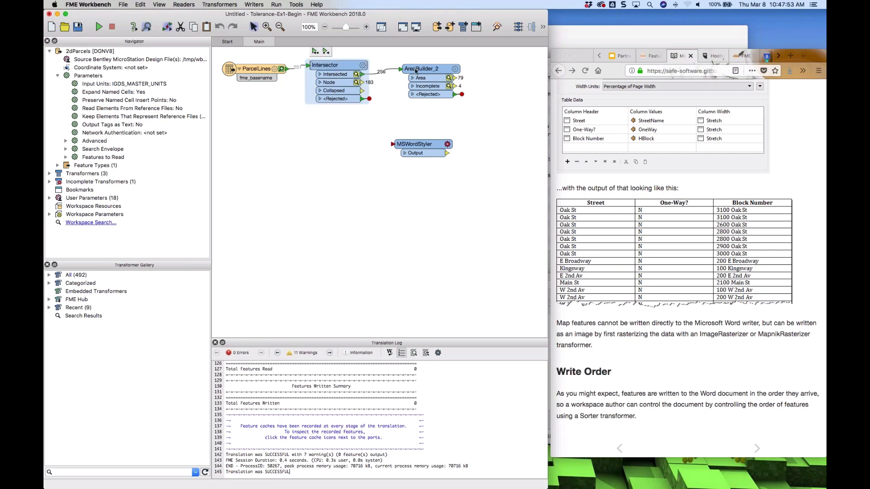
pyautogui.moveTo(430, 68); pyautogui.dragTo(332, 115)
pyautogui.moveTo(420, 144); pyautogui.dragTo(450, 119)
pyautogui.click(378, 129)
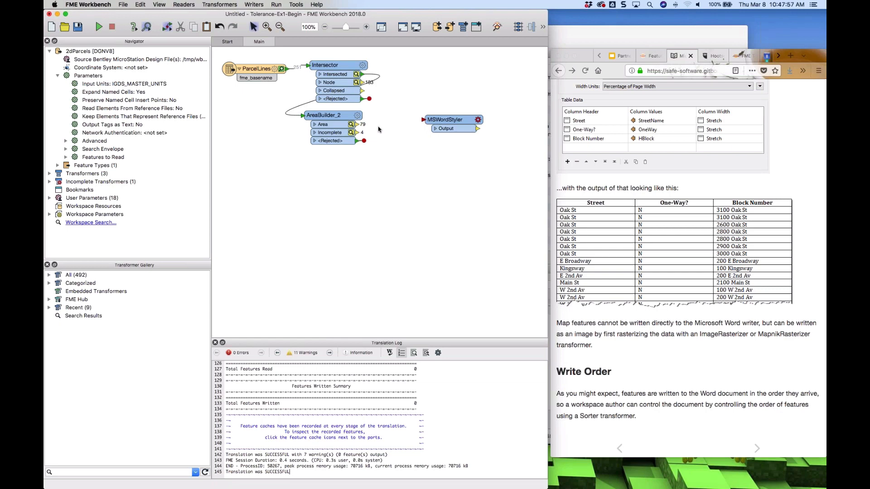
# Add an ImageRasterizer between AreaBuilder_2 and MSWordStyler, connecting it to both
pyautogui.write('rs')
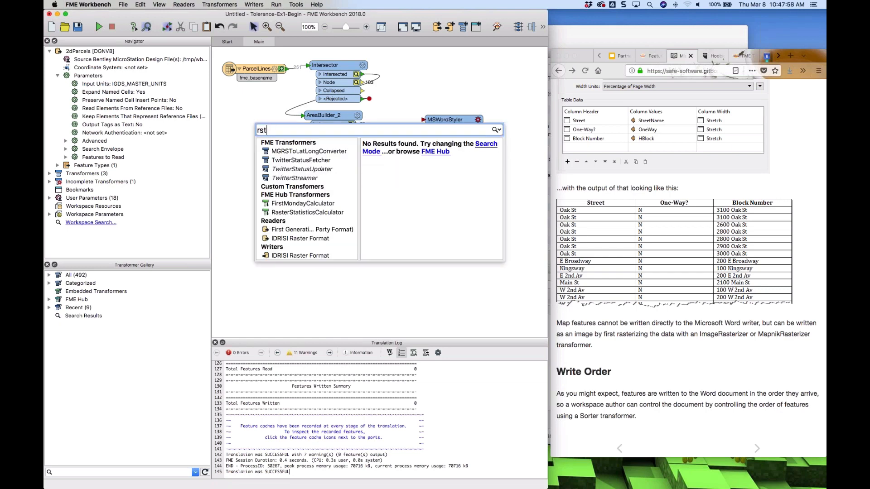
pyautogui.press('BackSpace')
pyautogui.write('a')
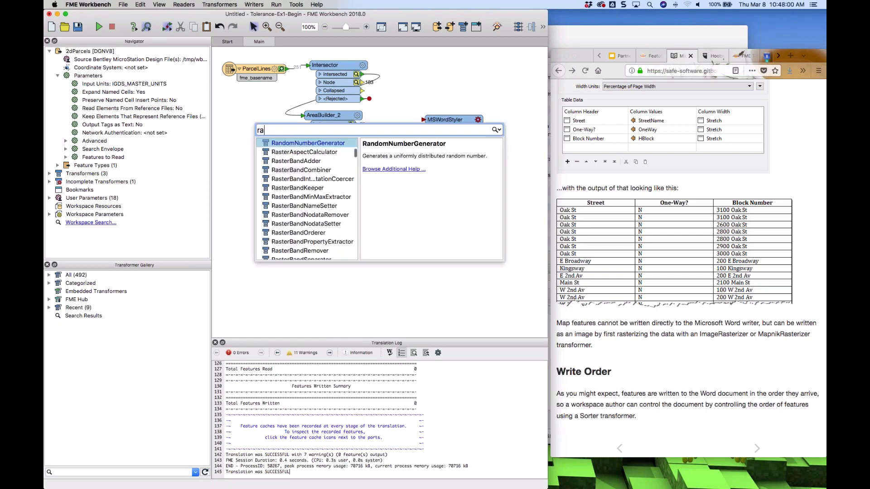
pyautogui.write('steriz')
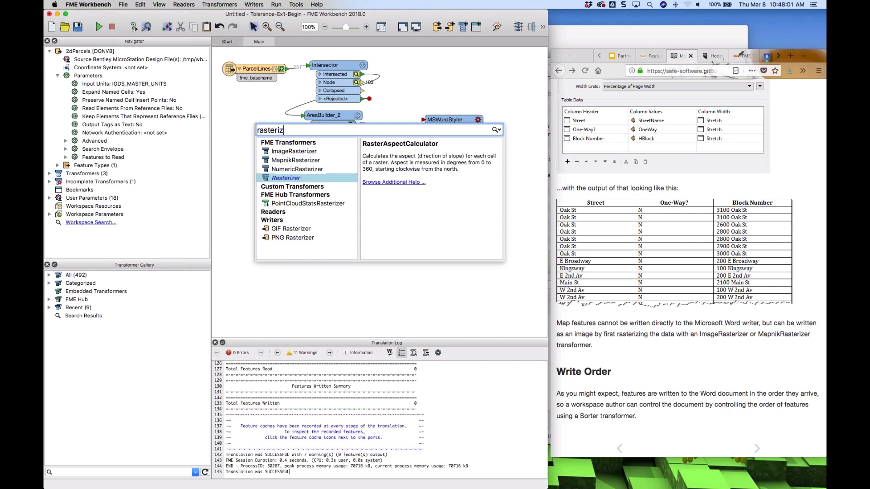
pyautogui.doubleClick(293, 151)
pyautogui.moveTo(293, 150); pyautogui.dragTo(409, 150)
pyautogui.moveTo(451, 122); pyautogui.dragTo(490, 152)
# Set MSWordStyler's content type to Image with From Feature as the image source, then cancel the dialog
pyautogui.click(516, 151)
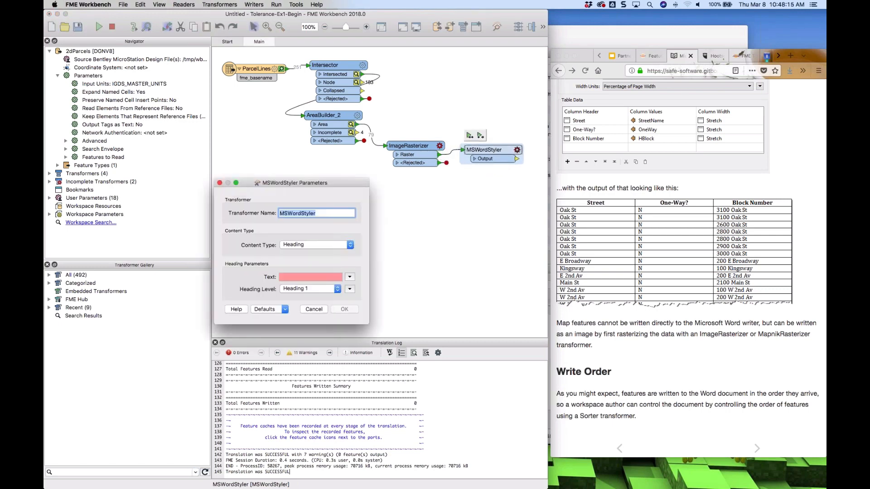
pyautogui.click(312, 245)
pyautogui.click(305, 253)
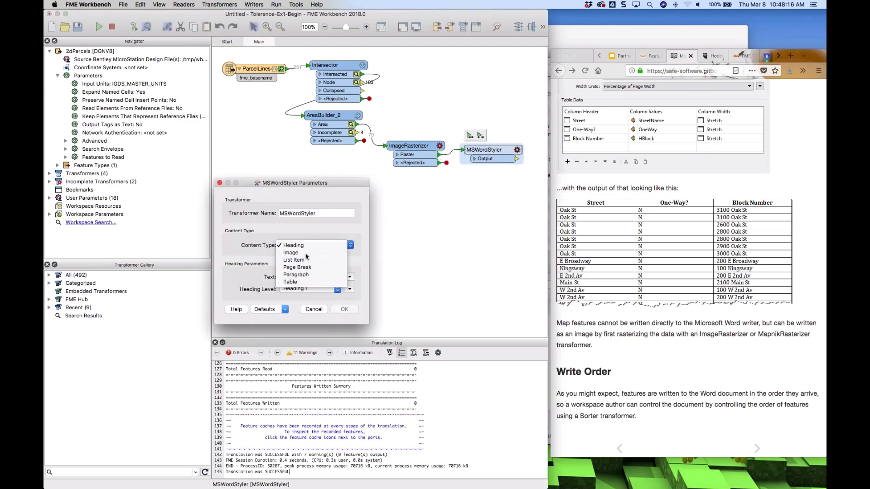
pyautogui.click(302, 248)
pyautogui.click(299, 247)
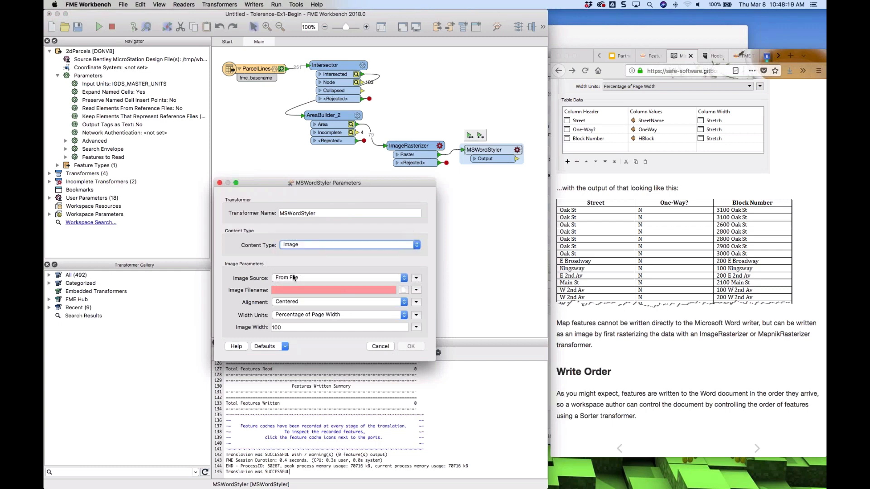
pyautogui.click(293, 278)
pyautogui.click(292, 286)
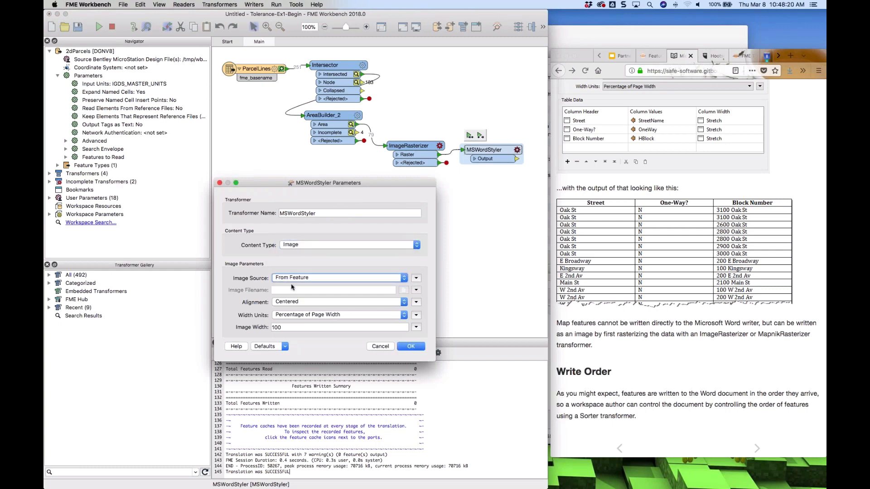
pyautogui.click(392, 248)
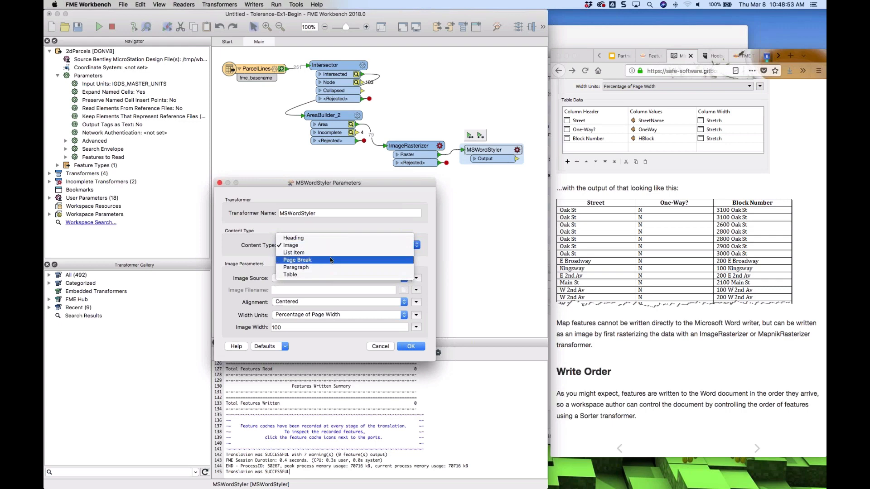
pyautogui.click(381, 348)
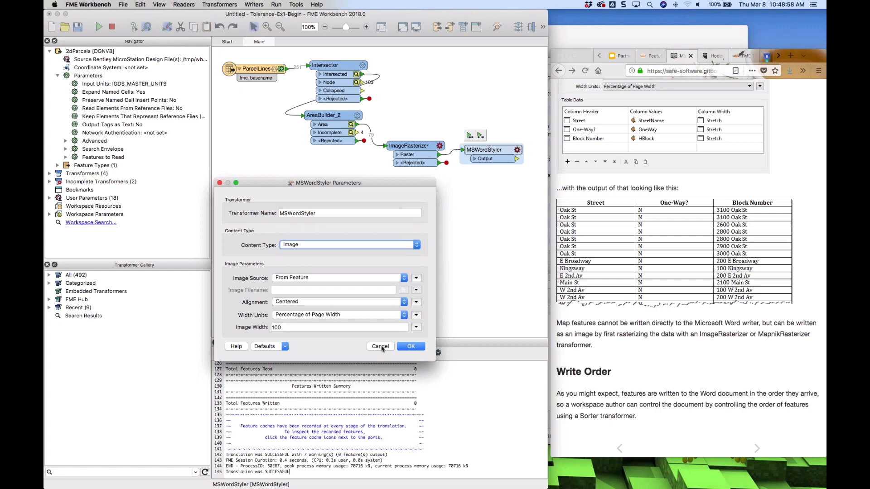
pyautogui.click(380, 346)
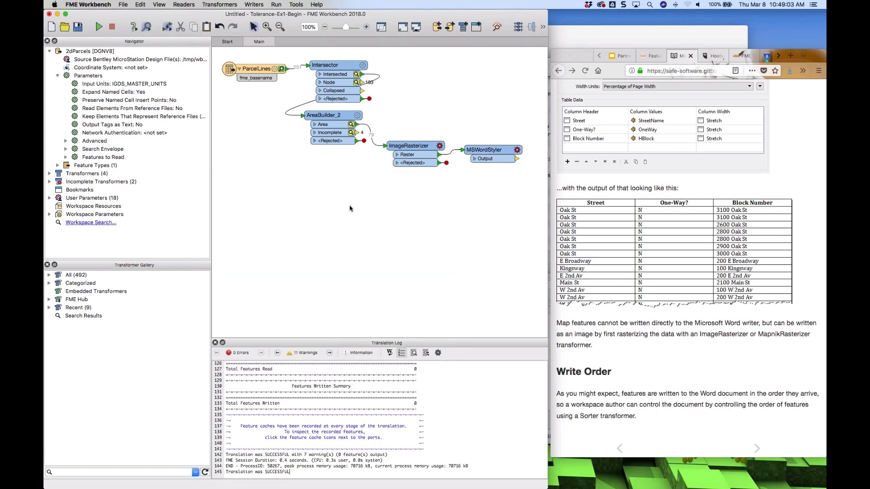
# Add a Creator transformer below the workflow with a second MSWordStyler connected to its output
pyautogui.write('creator')
pyautogui.press('Return')
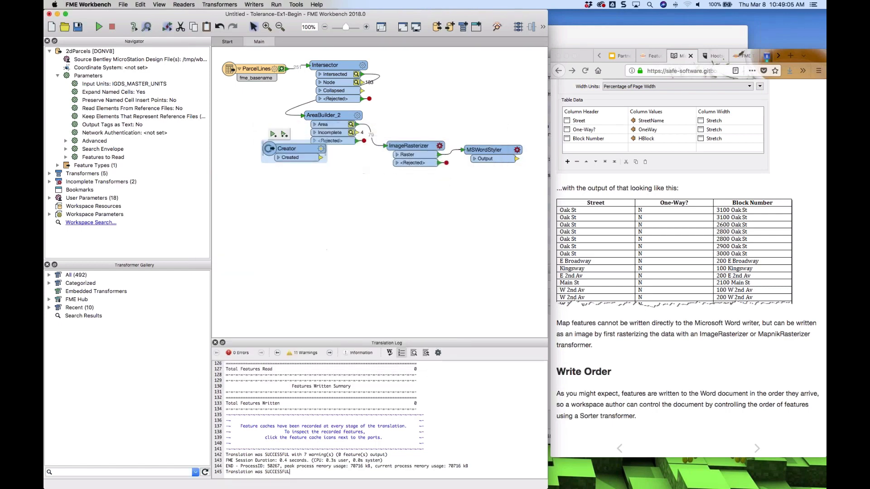
pyautogui.moveTo(289, 148); pyautogui.dragTo(331, 262)
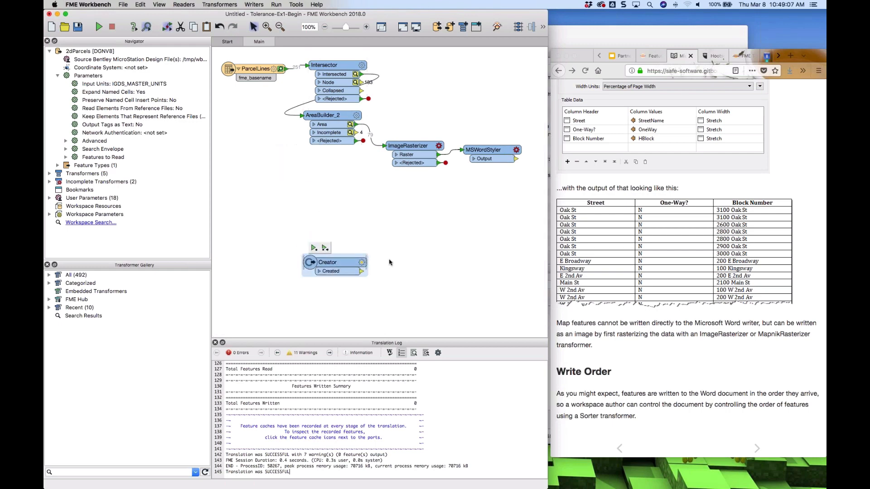
pyautogui.write('msw')
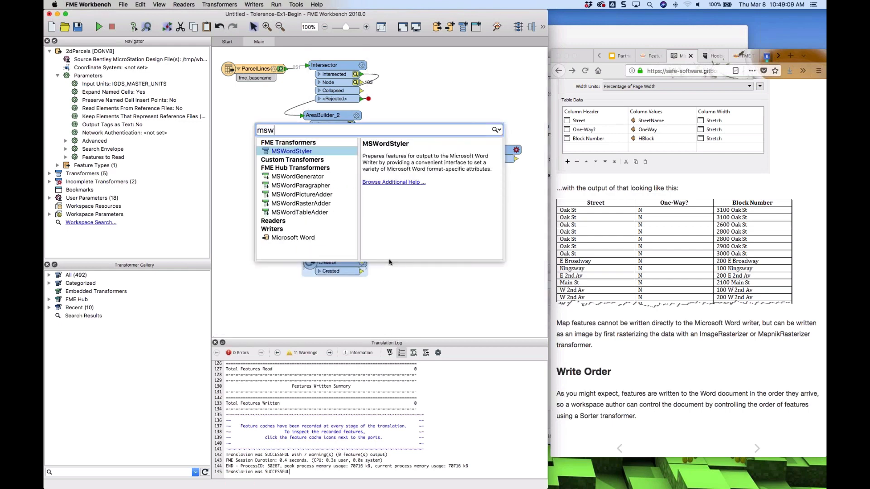
pyautogui.press('Return')
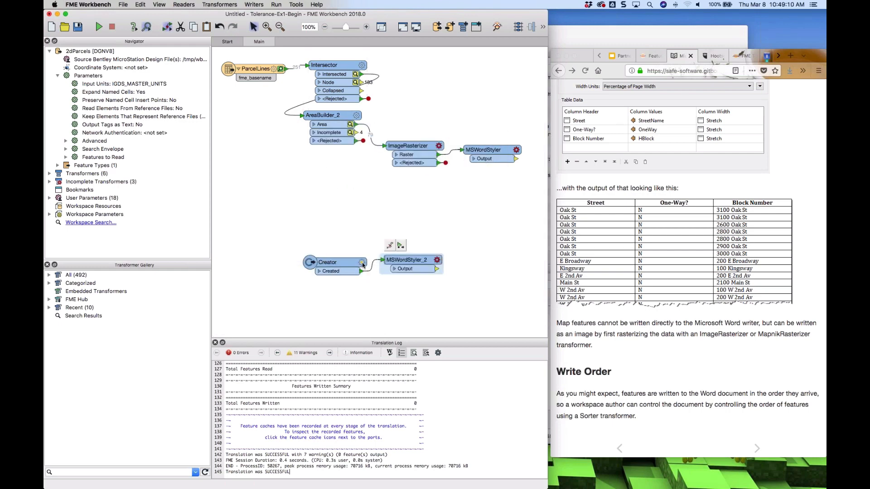
# Set the Creator's Number to Create to 10
pyautogui.click(363, 265)
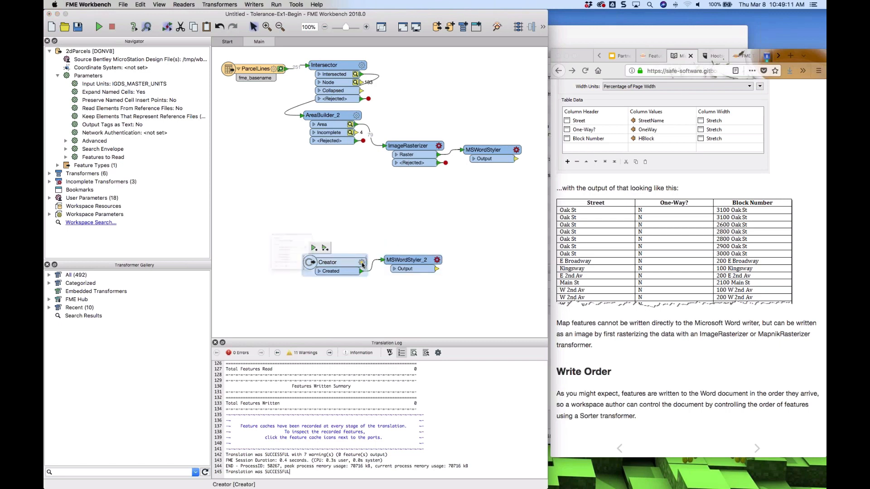
pyautogui.click(362, 264)
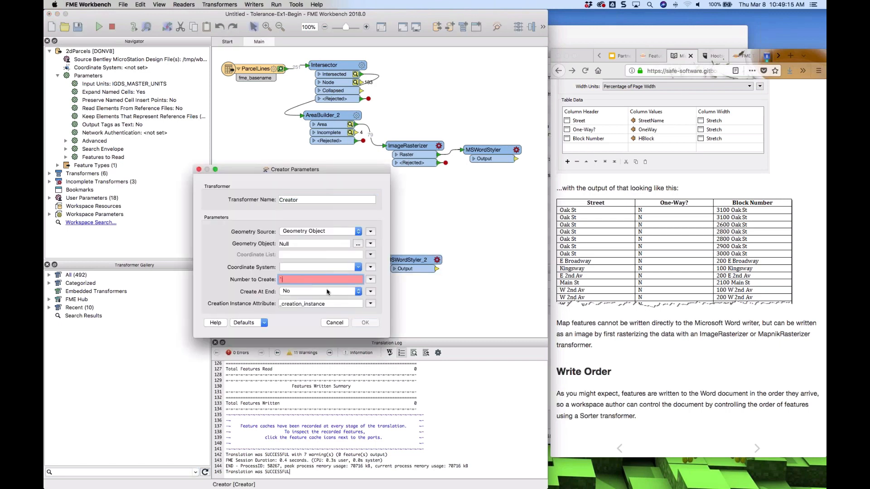
pyautogui.write('10')
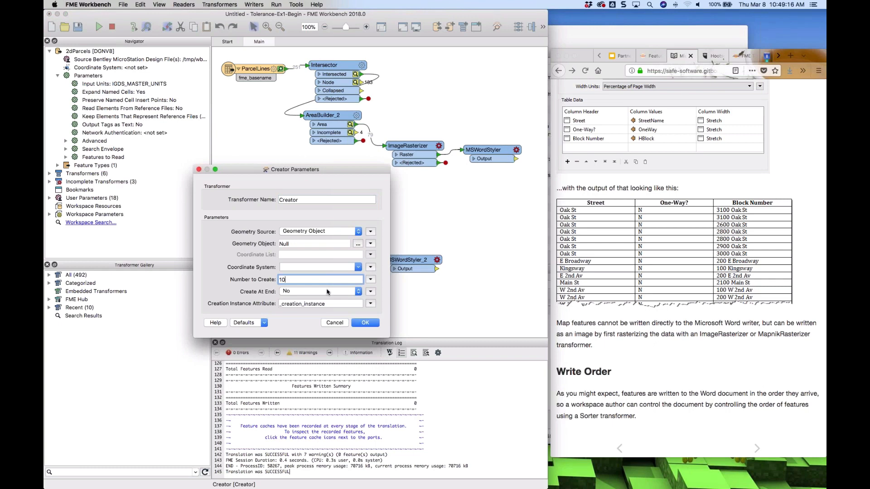
pyautogui.click(365, 323)
# Set MSWordStyler_2 to a Heading with the text "sasaassqqswq"
pyautogui.click(437, 261)
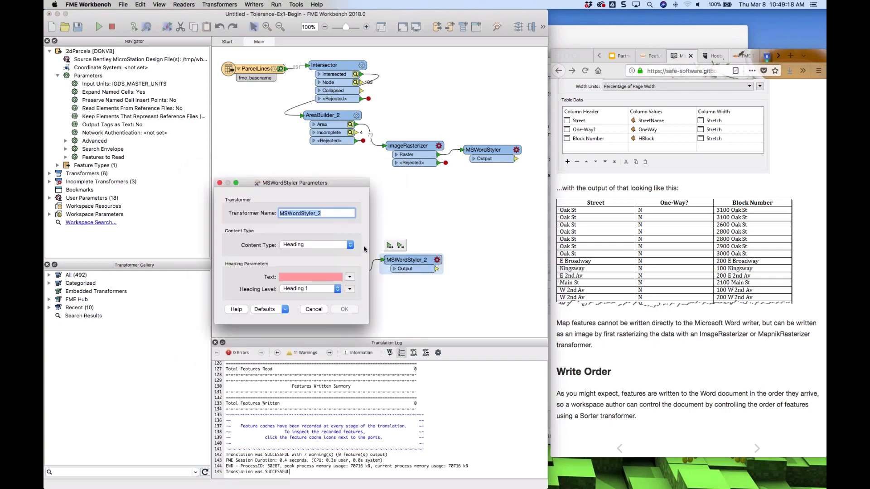
pyautogui.click(351, 246)
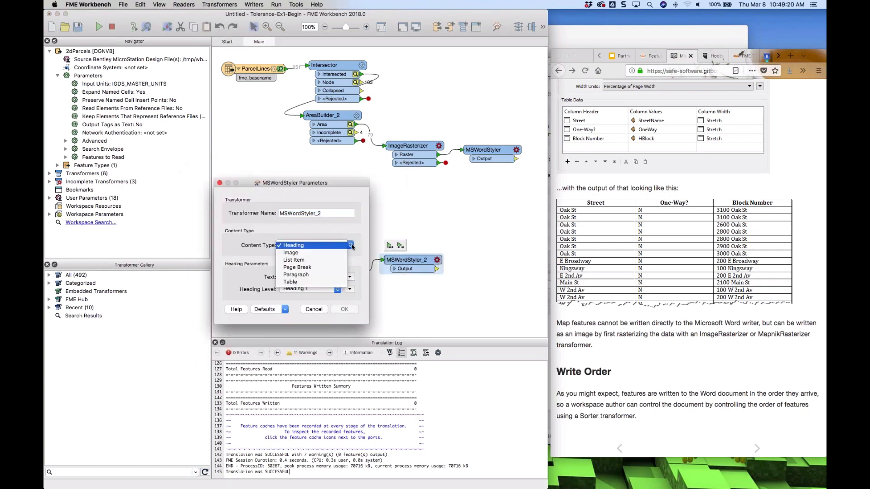
pyautogui.click(352, 247)
pyautogui.click(306, 277)
pyautogui.write('sasaassqqswq')
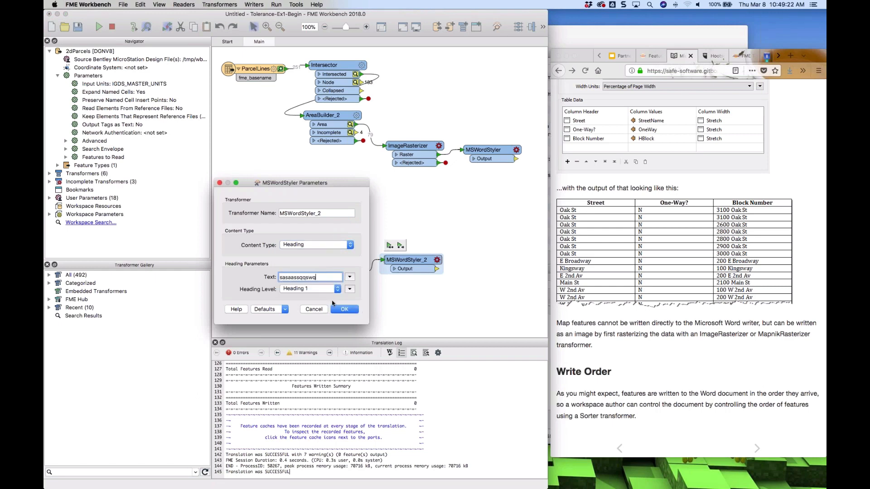
pyautogui.click(343, 309)
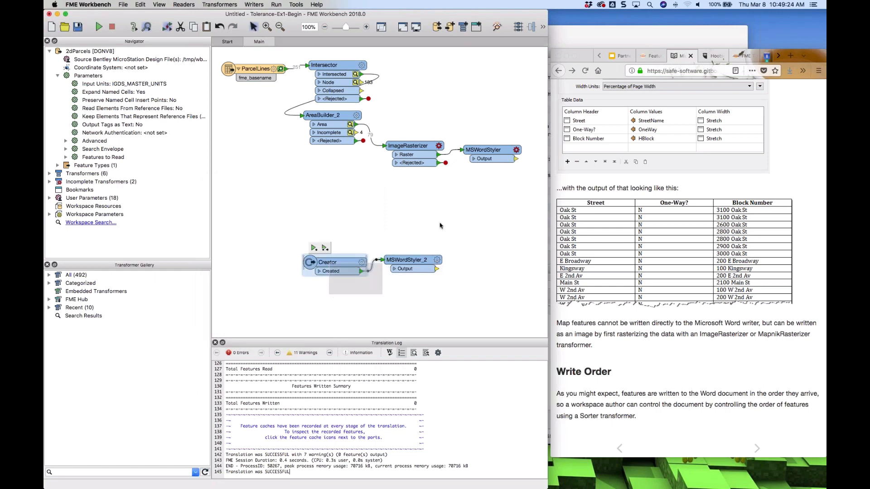
# Duplicate the Creator and MSWordStyler_2 pair below the originals
pyautogui.moveTo(440, 226); pyautogui.dragTo(443, 223)
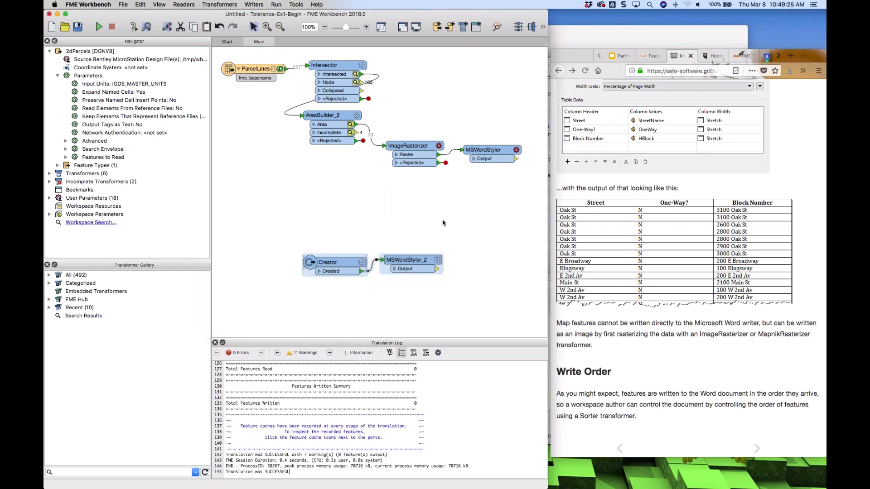
pyautogui.press('super+c')
pyautogui.press('super+v')
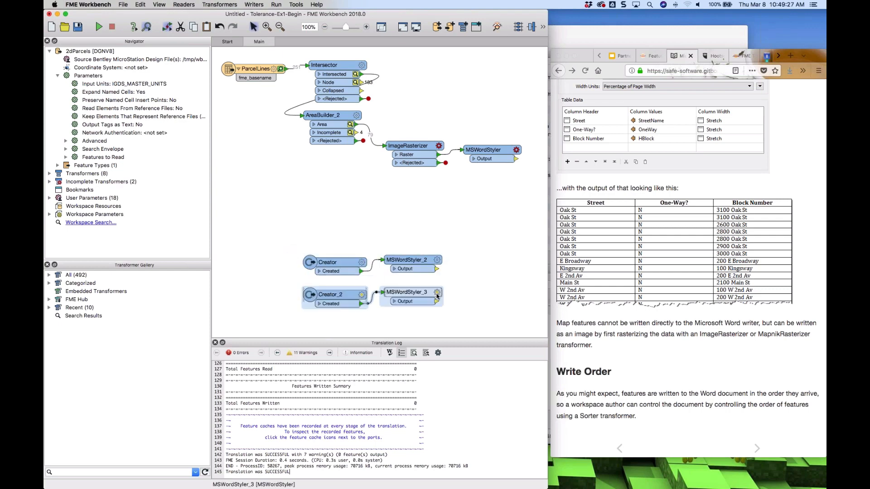
# Set MSWordStyler_3's content type to Page Break with 1 page break
pyautogui.click(436, 292)
pyautogui.click(350, 245)
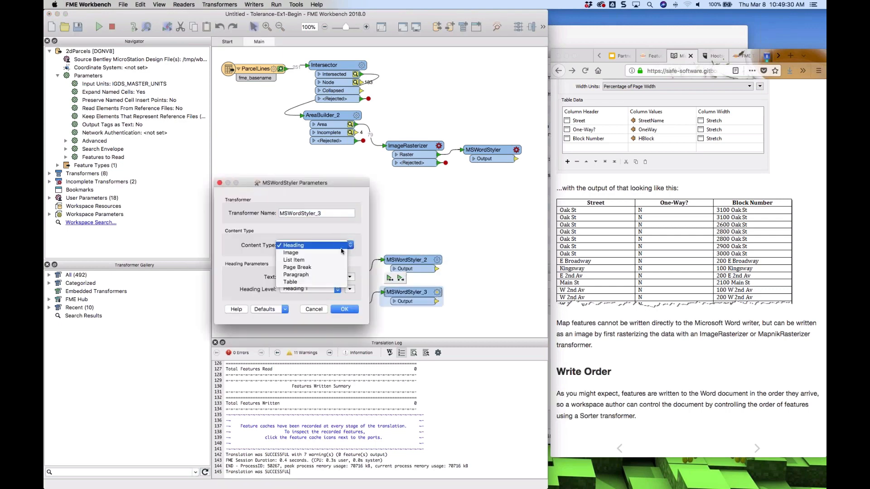
pyautogui.click(313, 268)
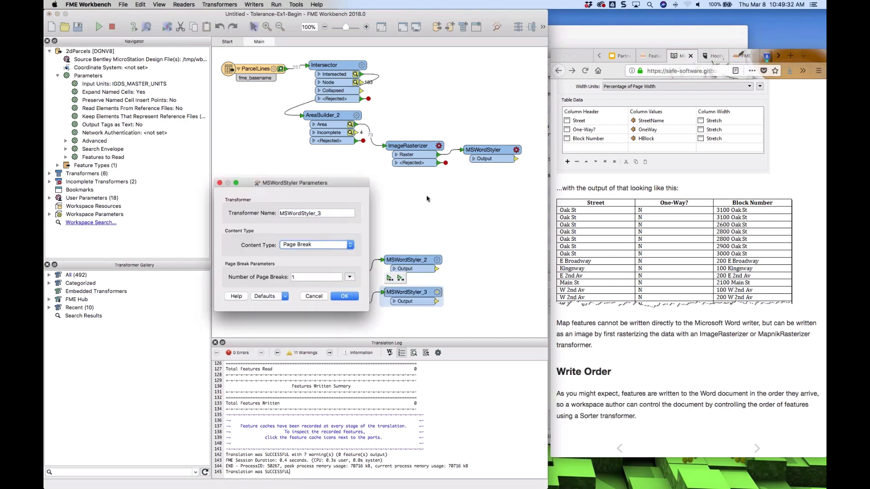
pyautogui.click(343, 297)
# Move the first MSWordStyler down beside the others and add a Sorter to the right of them
pyautogui.moveTo(483, 151); pyautogui.dragTo(403, 230)
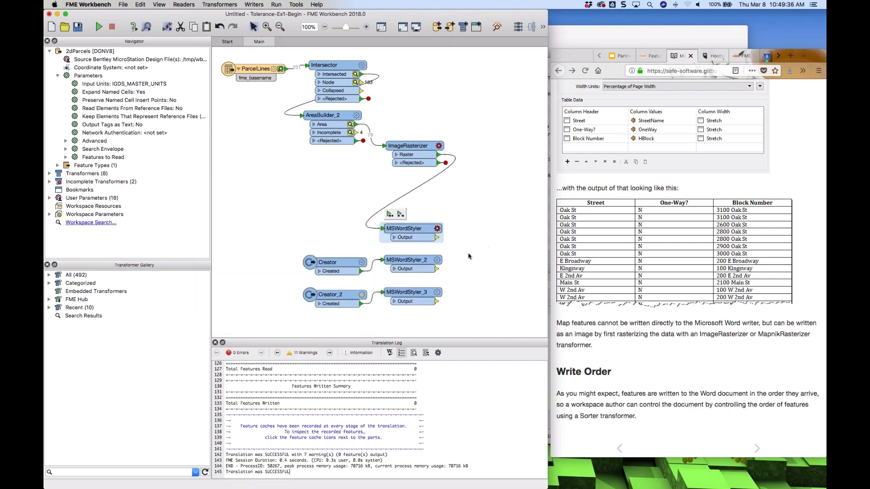
pyautogui.click(473, 262)
pyautogui.write('sorter')
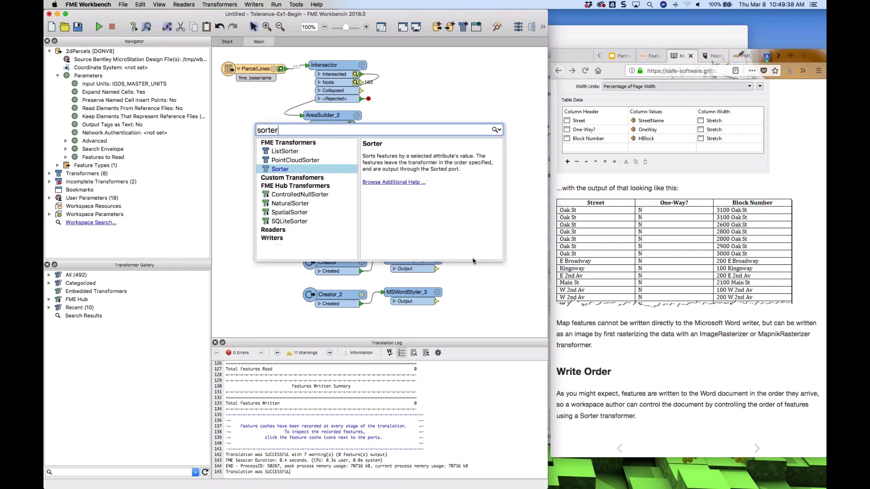
pyautogui.press('Return')
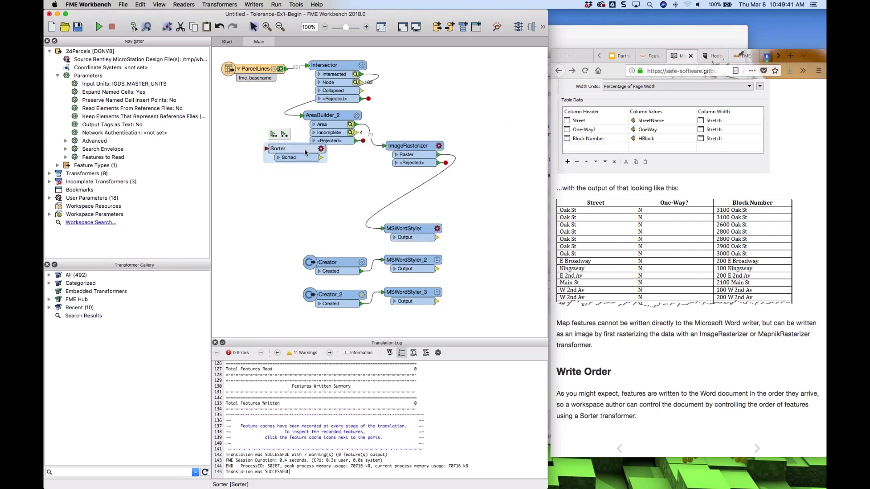
pyautogui.moveTo(503, 229); pyautogui.dragTo(432, 262)
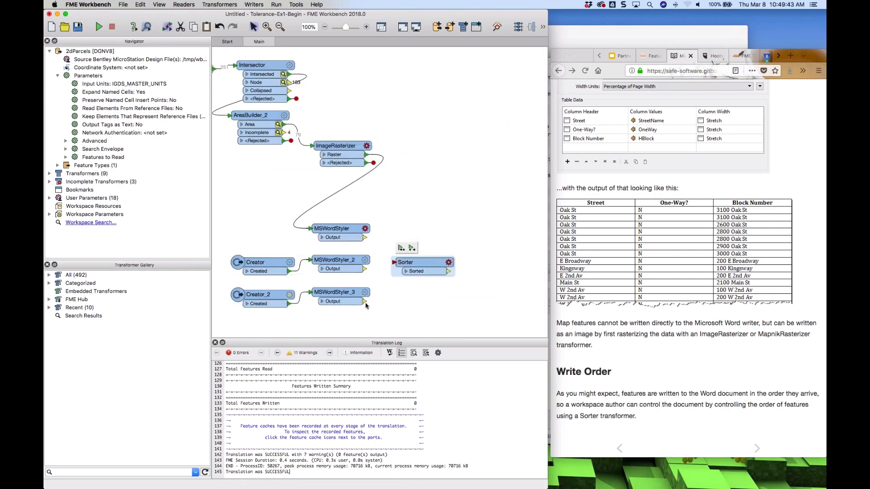
# Connect the MSWordStyler outputs to the Sorter's input
pyautogui.moveTo(364, 302); pyautogui.dragTo(394, 265)
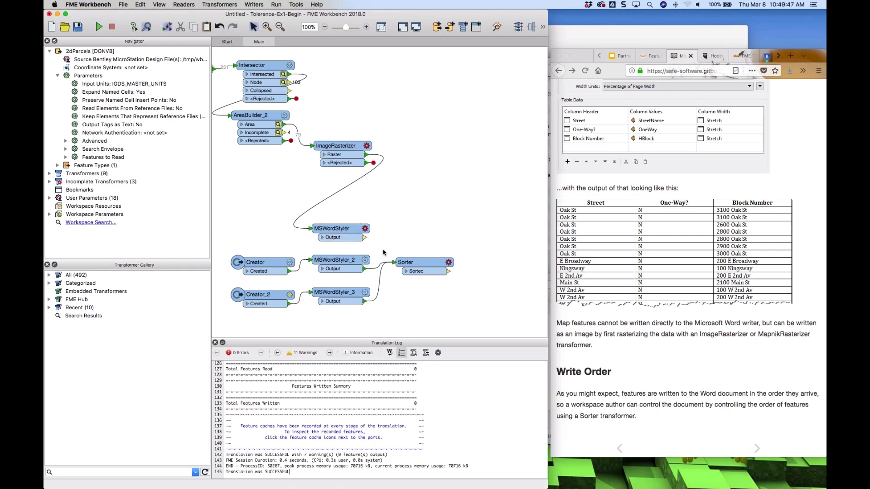
pyautogui.moveTo(364, 237); pyautogui.dragTo(393, 262)
# Insert a Counter between ImageRasterizer and MSWordStyler, setting its count output attribute to _CreationInstance
pyautogui.click(296, 225)
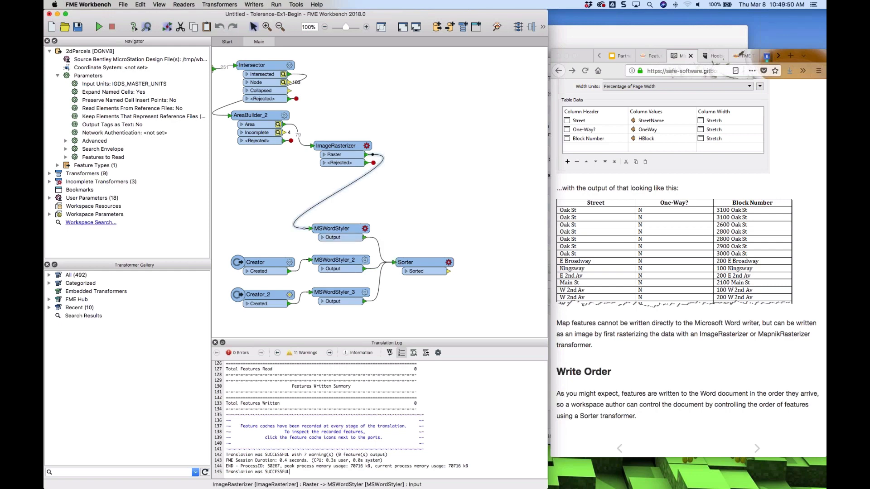
pyautogui.write('counter')
pyautogui.press('Return')
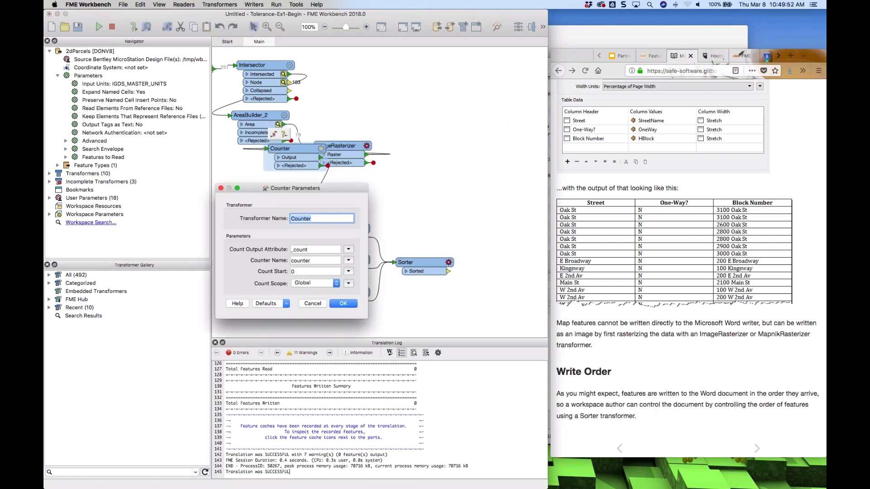
pyautogui.doubleClick(316, 248)
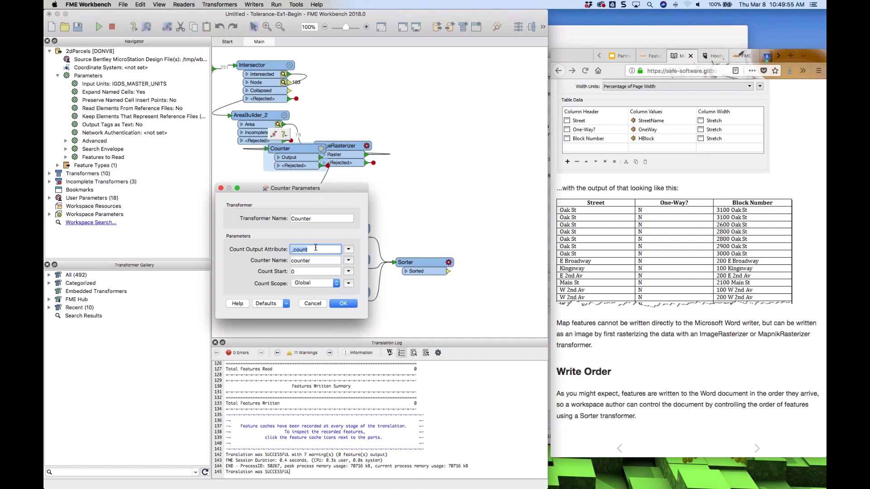
pyautogui.write('_CreationInstance')
pyautogui.press('Return')
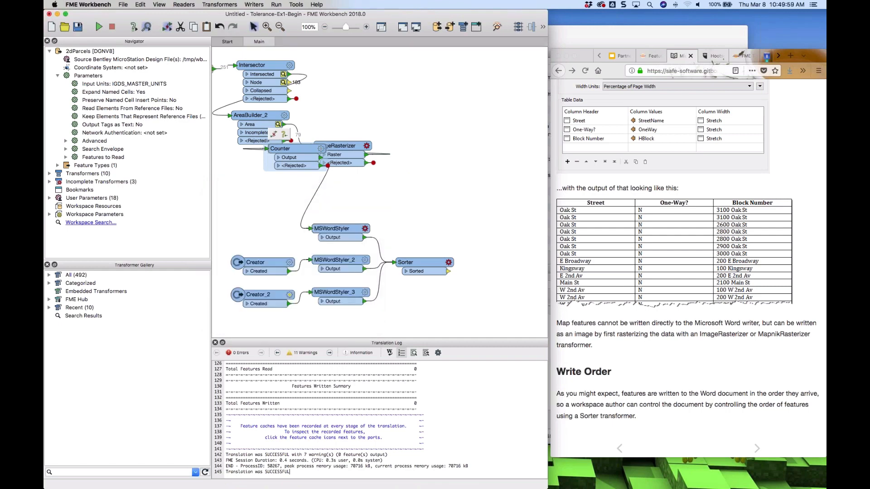
# Move the Counter below the rasterizer and set MSWordStyler's content type to Image
pyautogui.moveTo(292, 162); pyautogui.dragTo(260, 229)
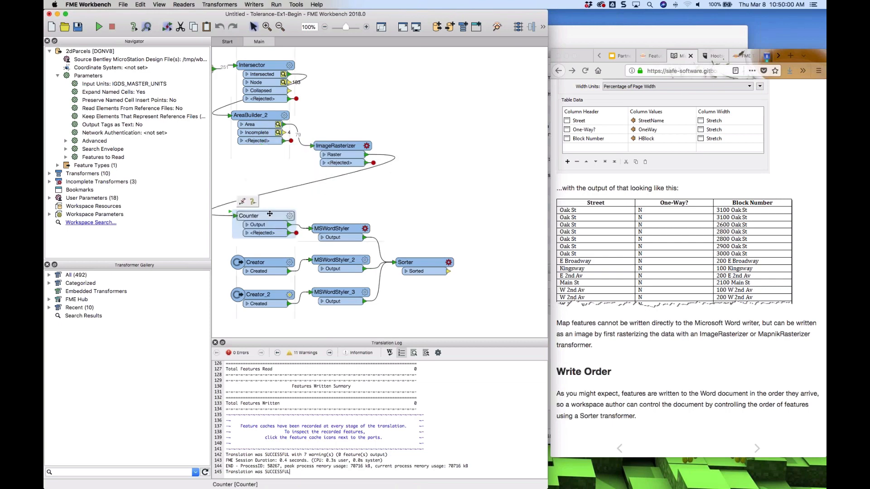
pyautogui.click(365, 230)
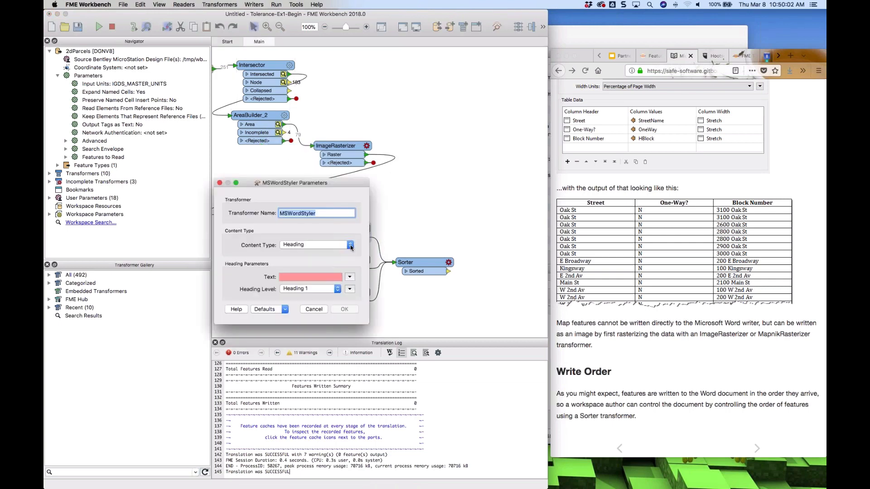
pyautogui.click(313, 245)
pyautogui.click(299, 253)
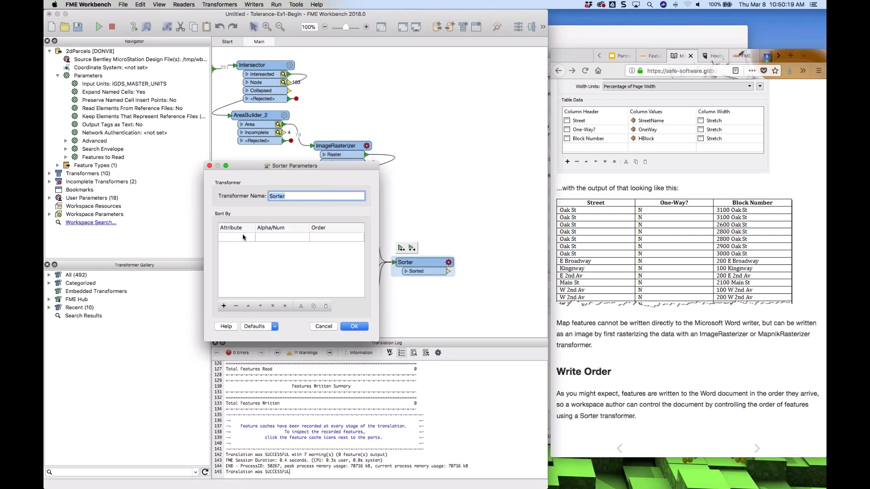
# Configure the Sorter to sort by _creation_instance in ascending order, choosing its Alpha/Num sort type
pyautogui.click(243, 236)
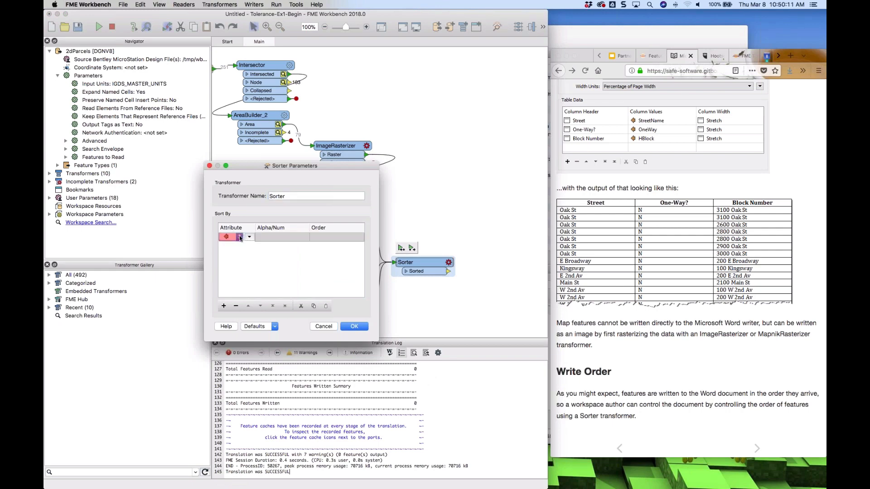
pyautogui.click(244, 237)
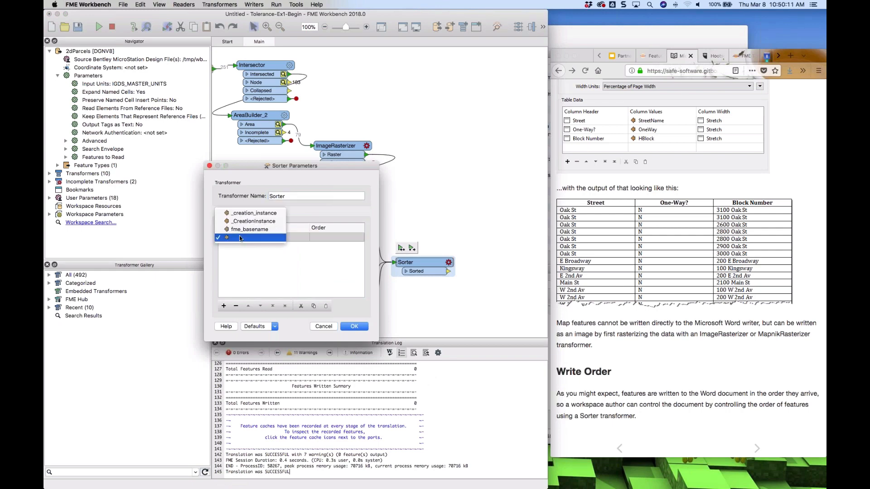
pyautogui.click(252, 213)
pyautogui.click(287, 236)
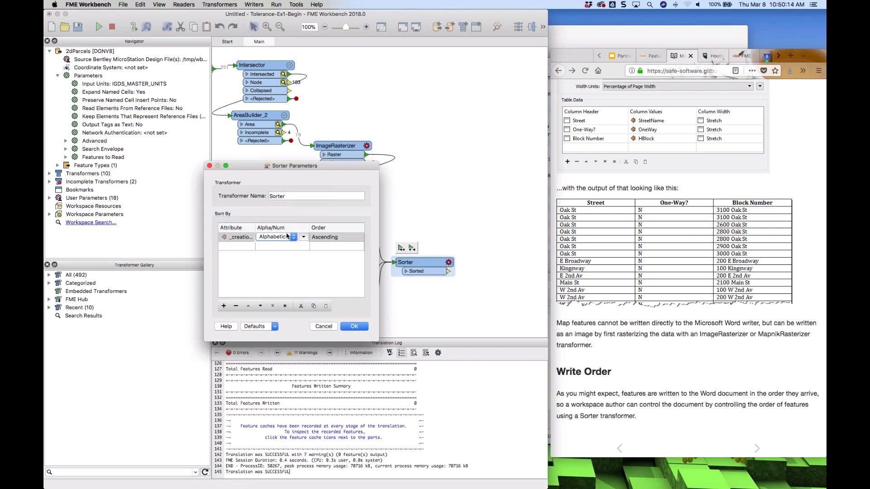
pyautogui.click(276, 237)
pyautogui.click(273, 244)
pyautogui.click(356, 327)
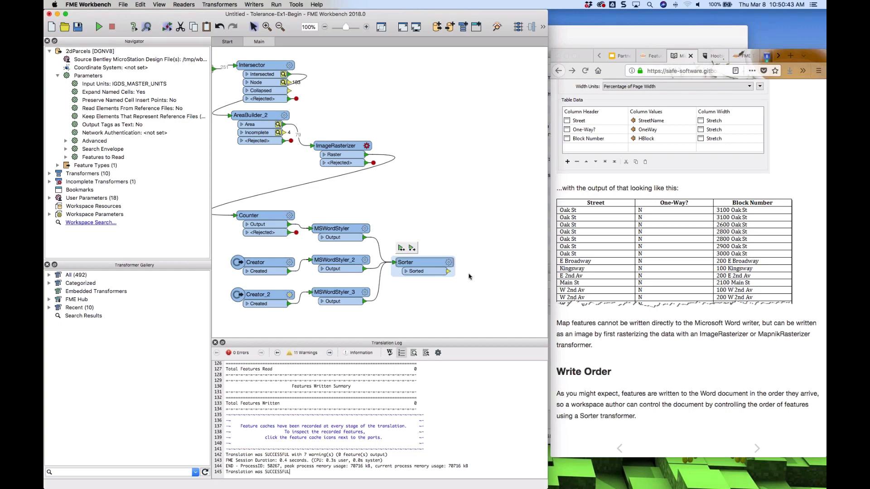
# Advance the tutorial in the browser to the Microsoft PowerPoint page
pyautogui.click(758, 450)
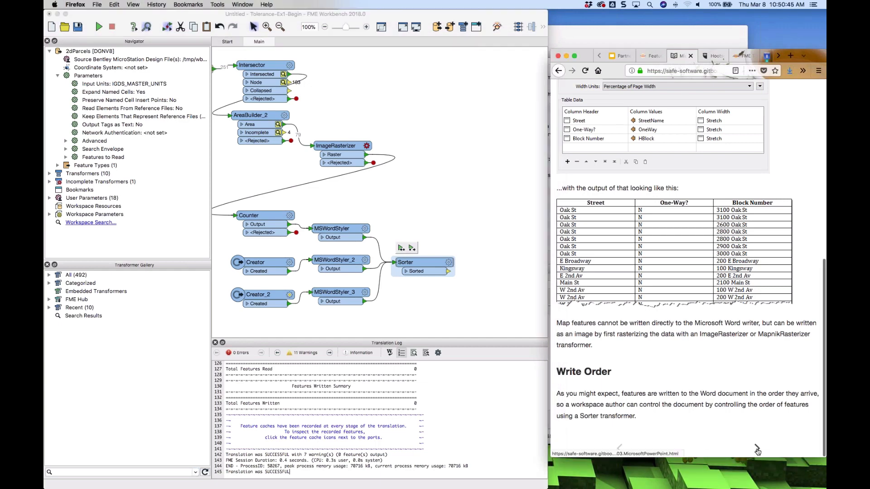
pyautogui.click(758, 450)
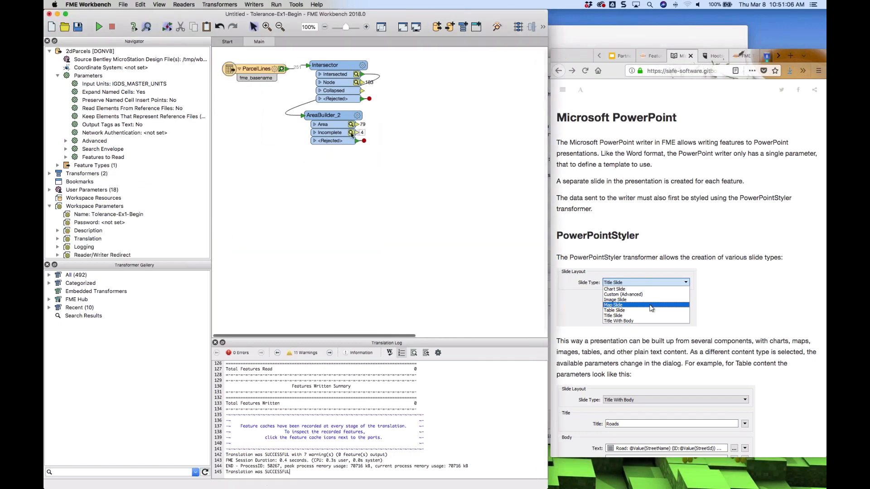
# Add a PowerPointStyler connected to AreaBuilder_2's Area output
pyautogui.click(337, 129)
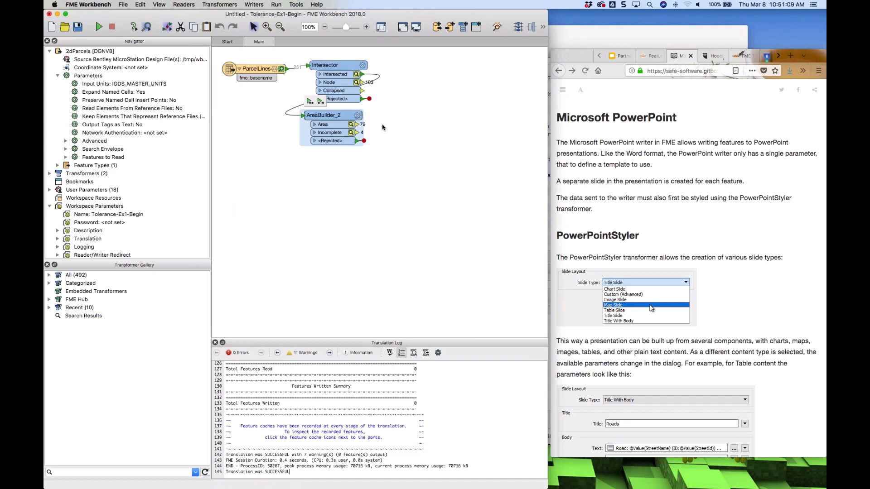
pyautogui.click(383, 127)
pyautogui.write('pow')
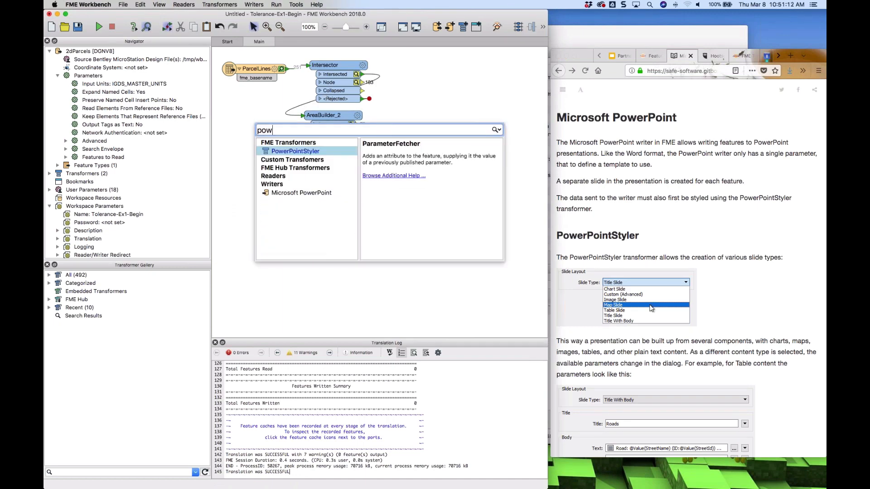
pyautogui.write('er')
pyautogui.press('Return')
pyautogui.moveTo(298, 146); pyautogui.dragTo(431, 125)
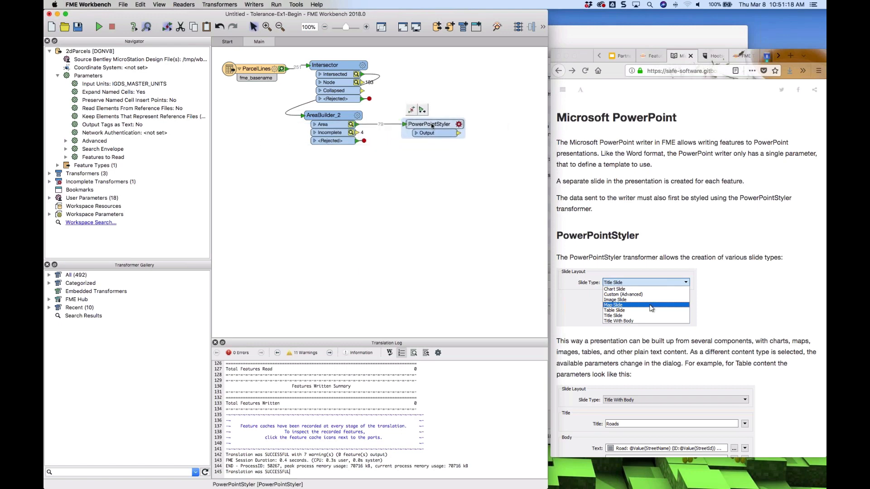
# Set the PowerPointStyler's slide type to Map Slide
pyautogui.click(458, 124)
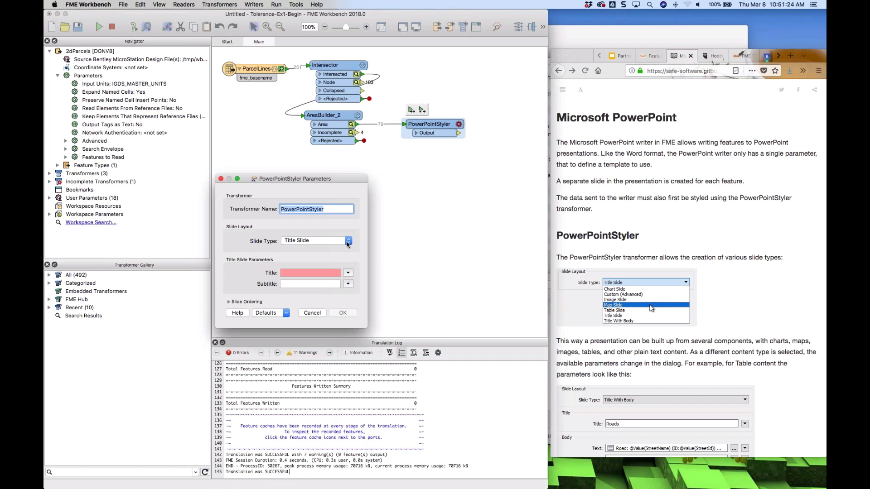
pyautogui.click(348, 245)
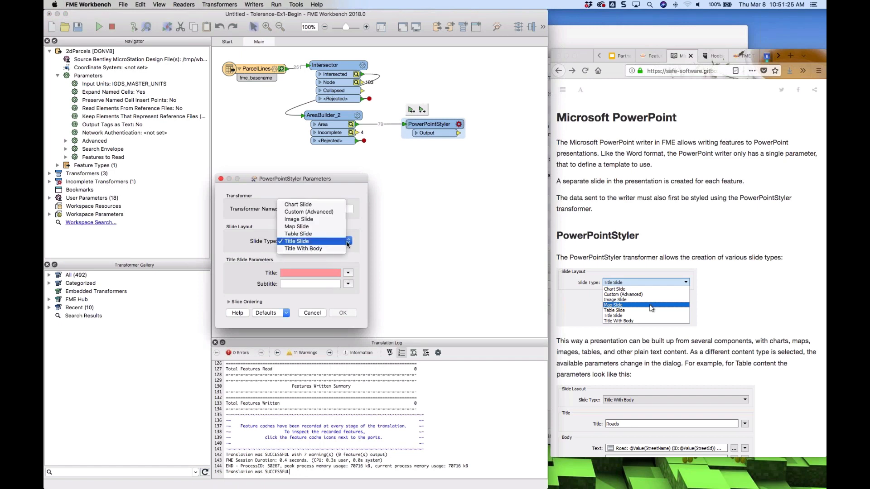
pyautogui.click(299, 229)
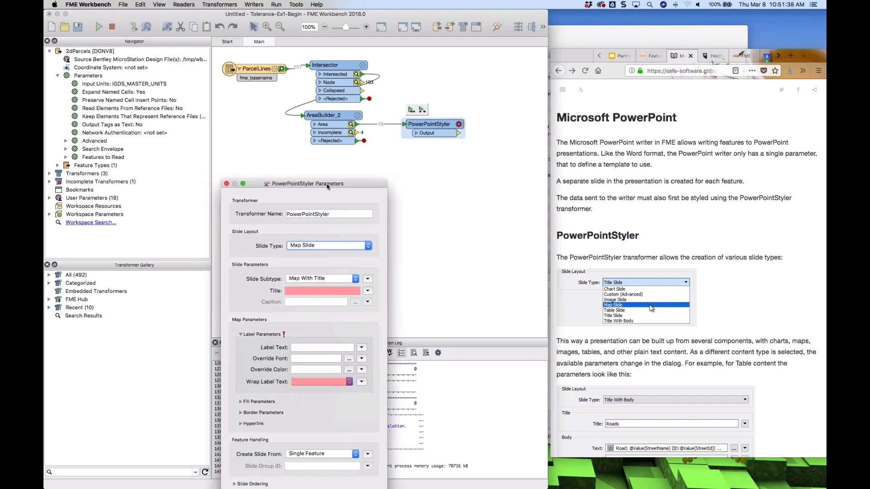
# Enter the slide title "akhjfkshfkshfks" and set Wrap Label Text to Yes
pyautogui.moveTo(319, 182); pyautogui.dragTo(339, 86)
pyautogui.click(345, 194)
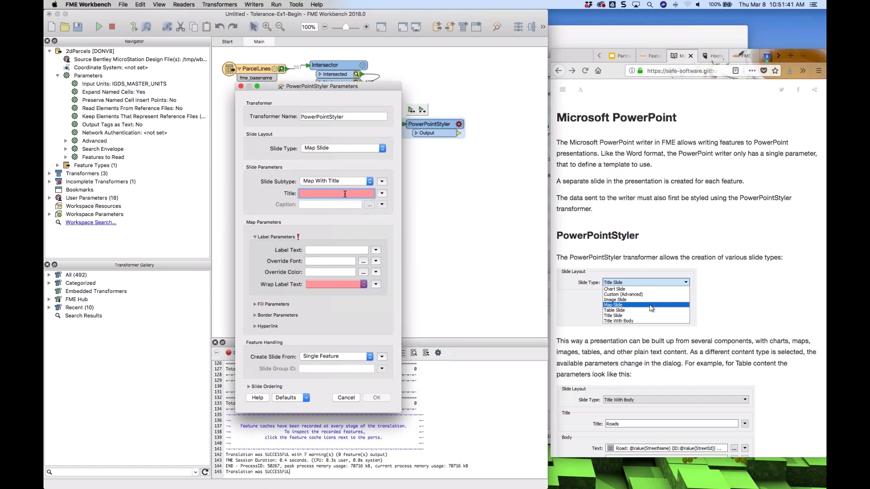
pyautogui.write('akhjfkshfkshfks')
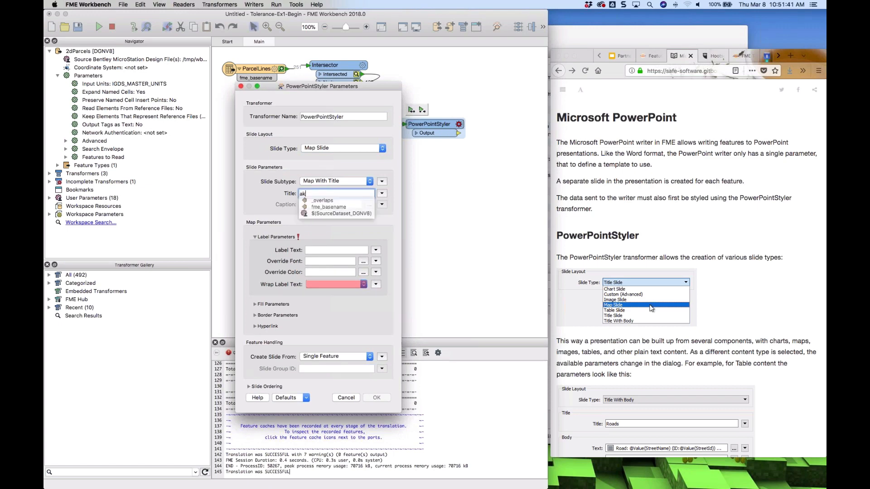
pyautogui.click(341, 286)
pyautogui.click(341, 286)
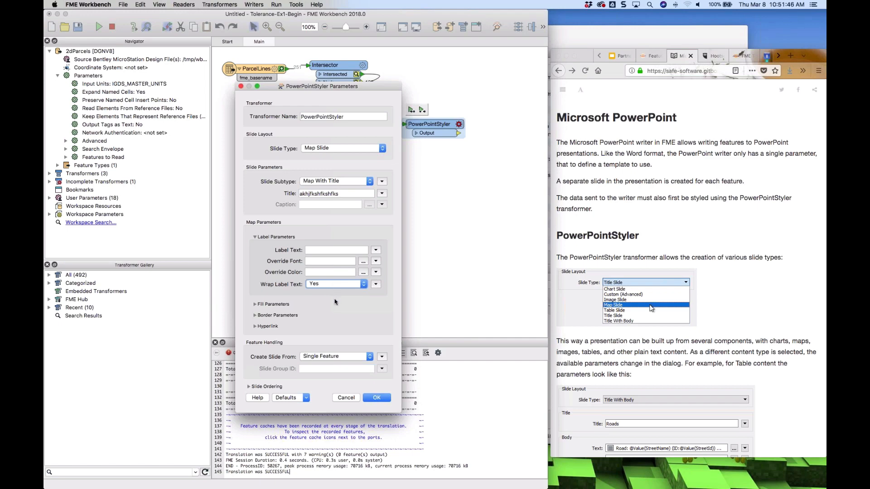
# Expand the Fill Parameters section and compare the PowerPointStyler dialog with the tutorial's PowerPointStyler page
pyautogui.click(268, 305)
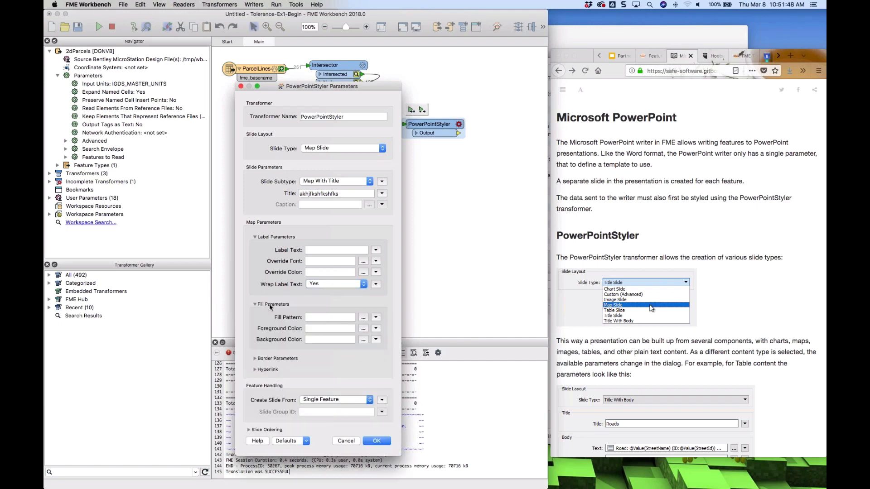
pyautogui.click(362, 329)
pyautogui.press('super+Tab')
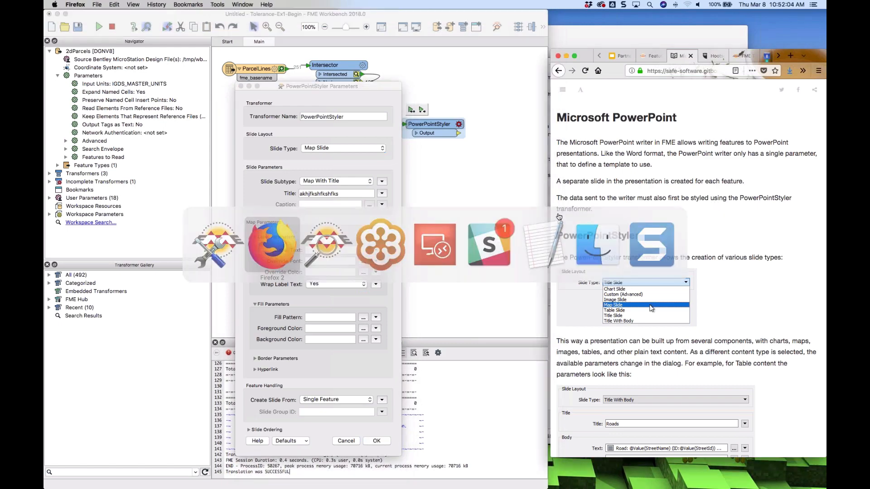
pyautogui.click(372, 412)
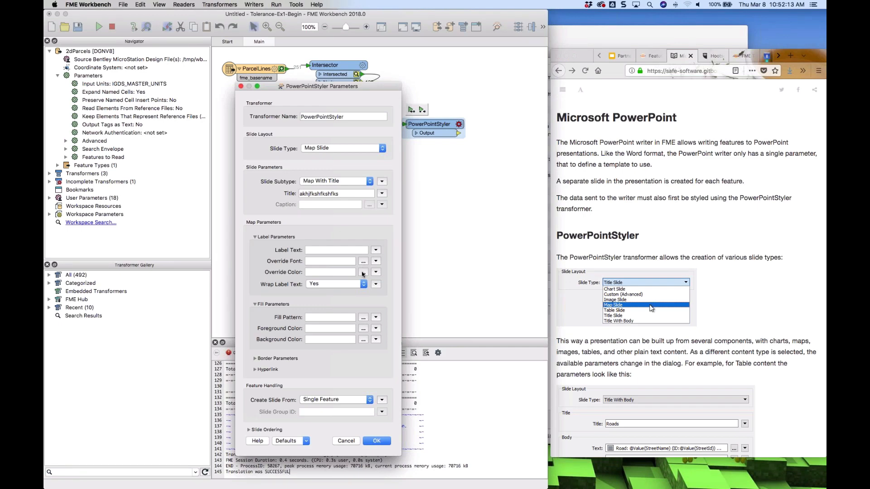
pyautogui.moveTo(343, 88); pyautogui.dragTo(651, 90)
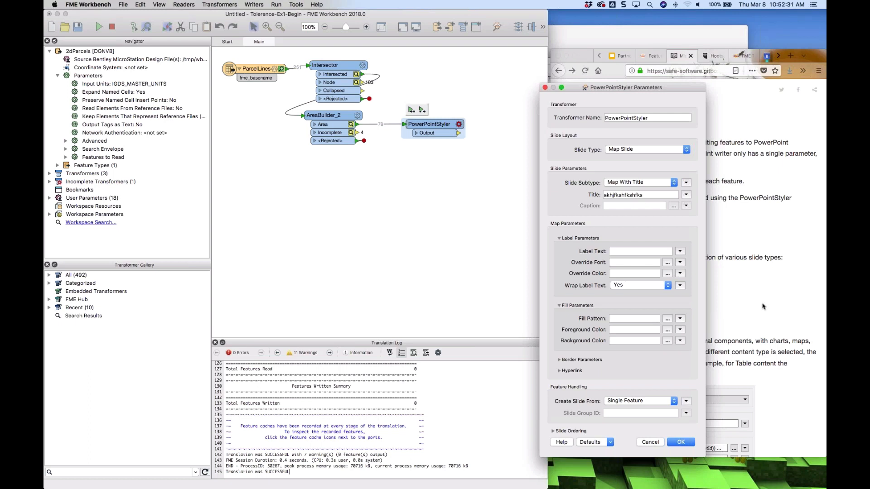
pyautogui.scroll(-1, 765, 305)
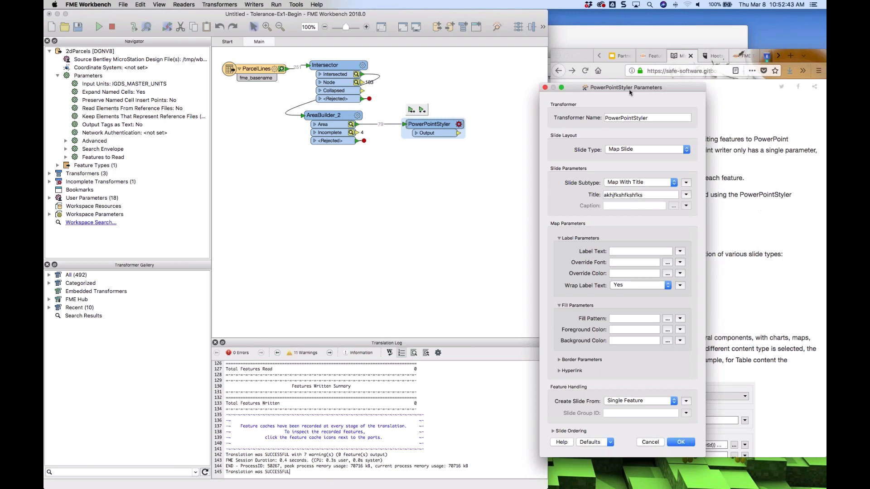
pyautogui.moveTo(630, 90); pyautogui.dragTo(477, 77)
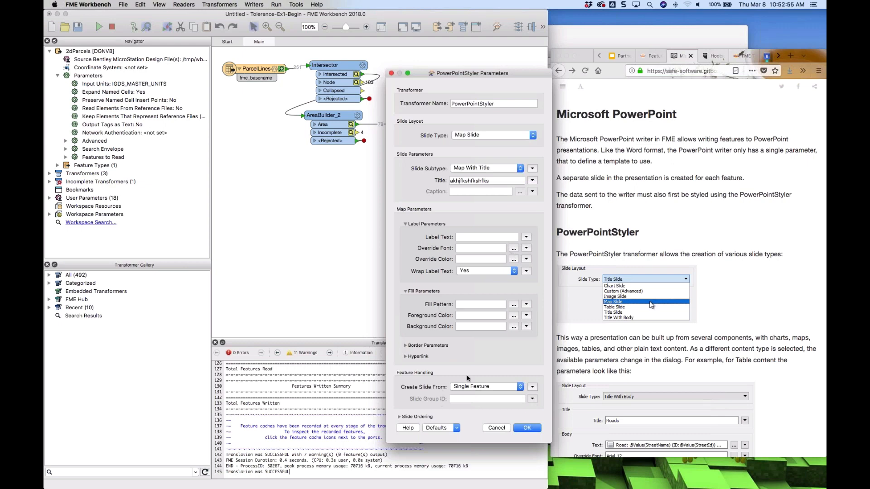
# Try setting Create Slide From to Multiple Features, then cancel the PowerPointStyler dialog
pyautogui.click(520, 390)
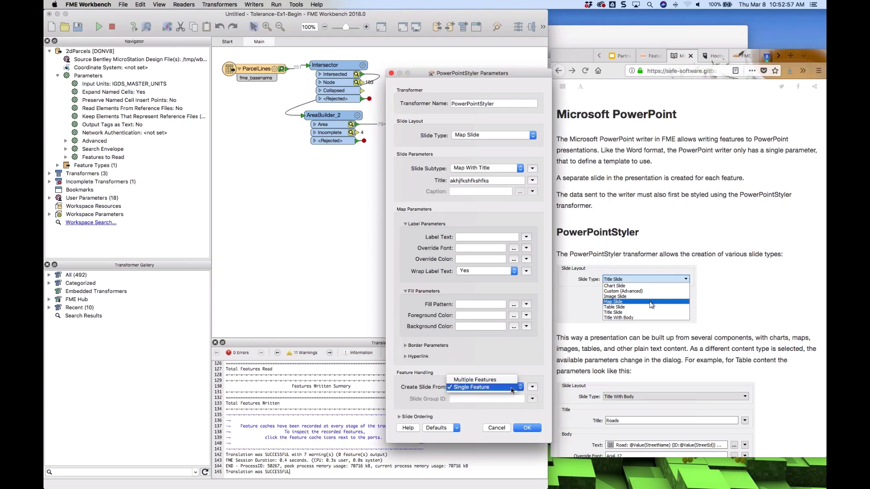
pyautogui.click(495, 382)
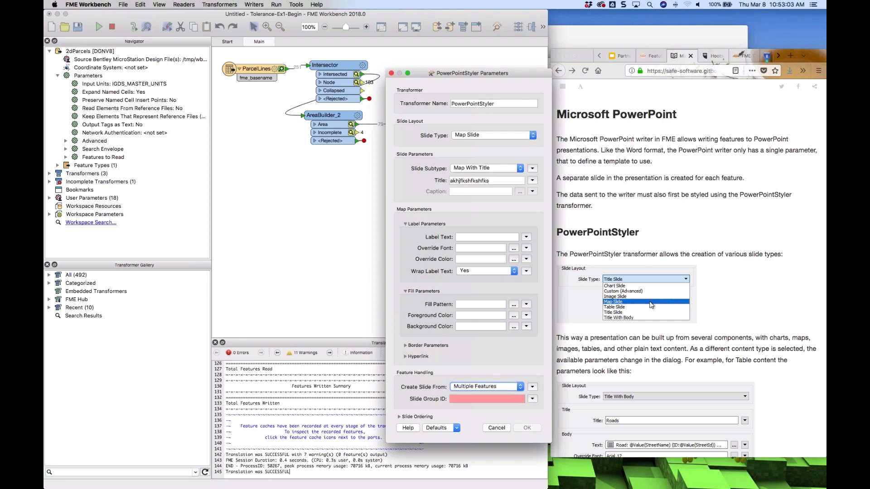
pyautogui.click(532, 399)
pyautogui.moveTo(554, 409)
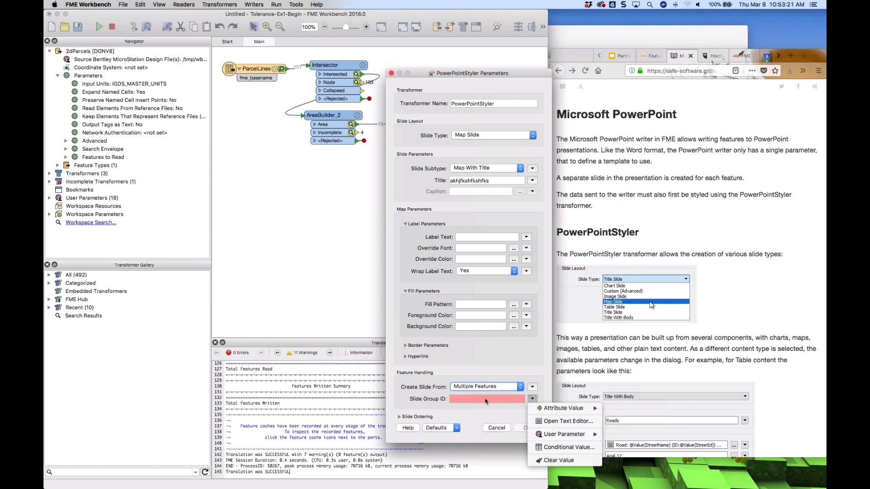
pyautogui.click(471, 376)
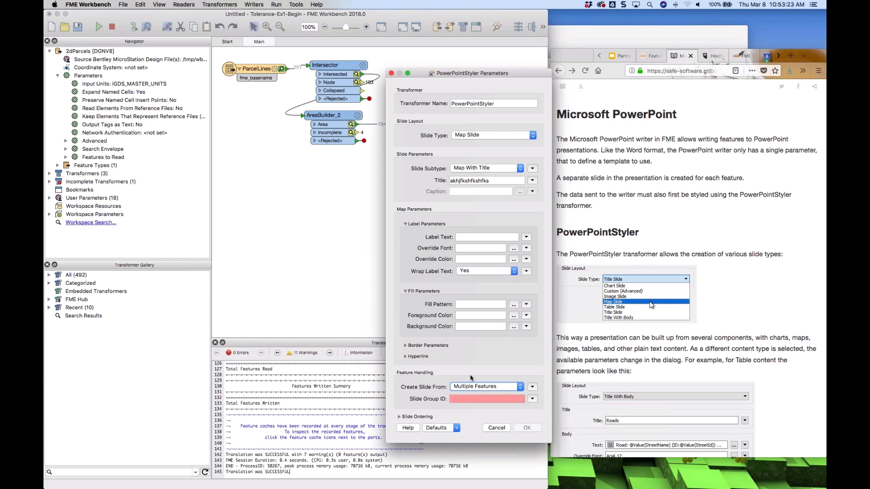
pyautogui.click(497, 427)
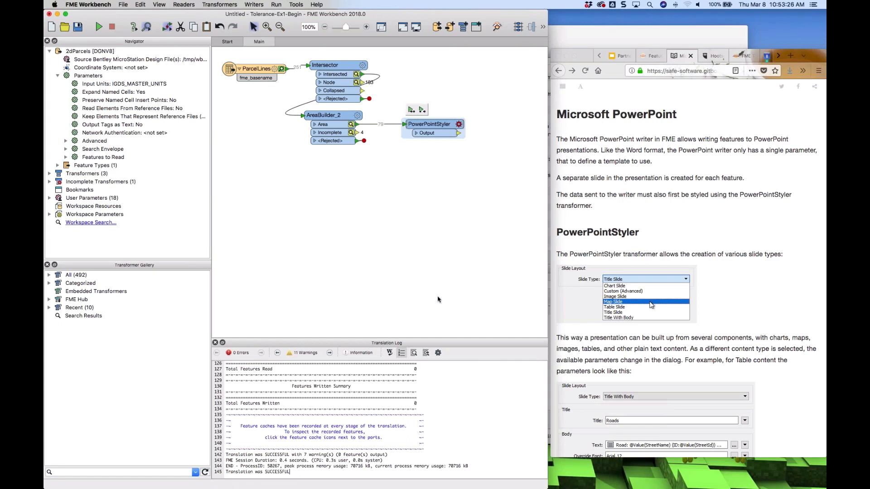
# Read the tutorial's slide ordering section and examine the PowerPointStyler's Slide Order options
pyautogui.scroll(-1, 437, 300)
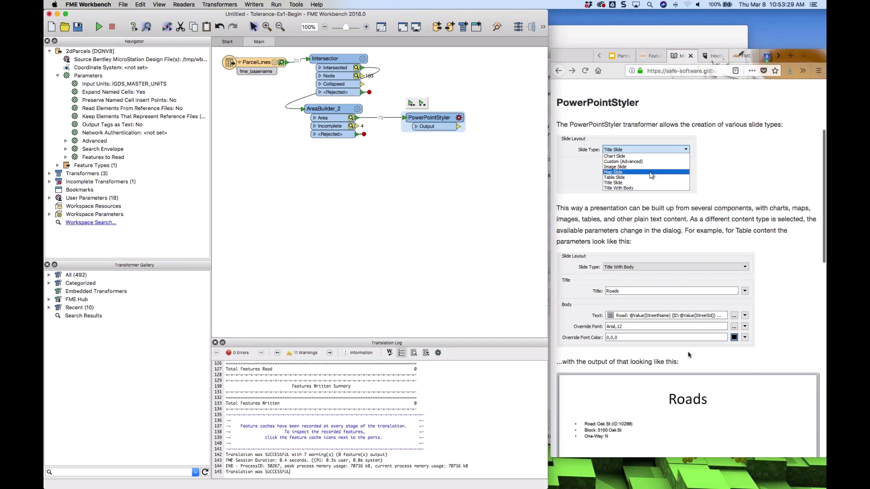
pyautogui.scroll(-5, 688, 354)
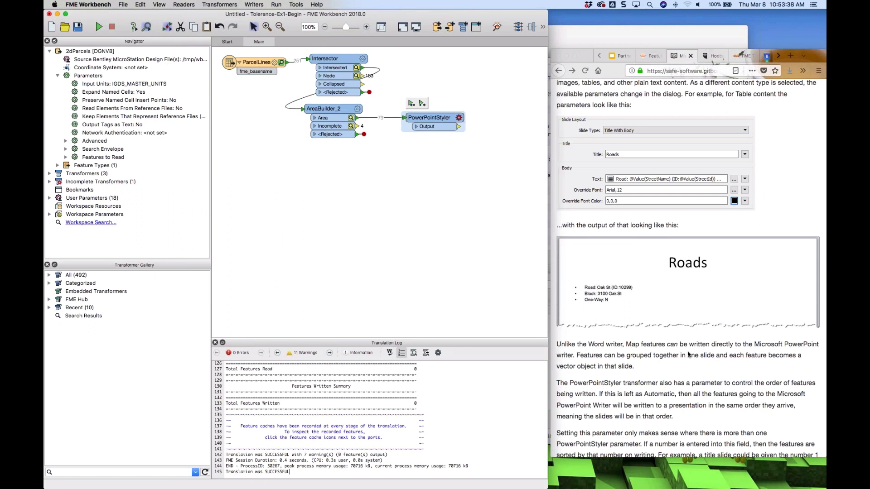
pyautogui.scroll(-1, 688, 354)
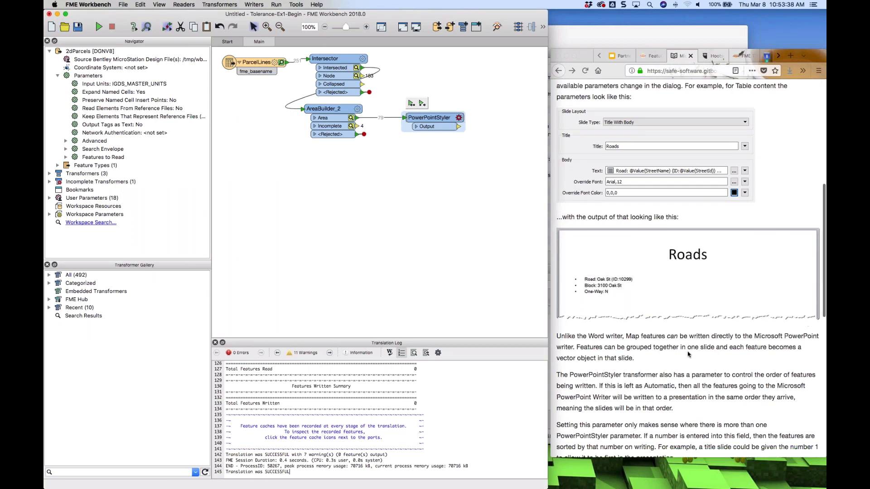
pyautogui.scroll(-5, 688, 354)
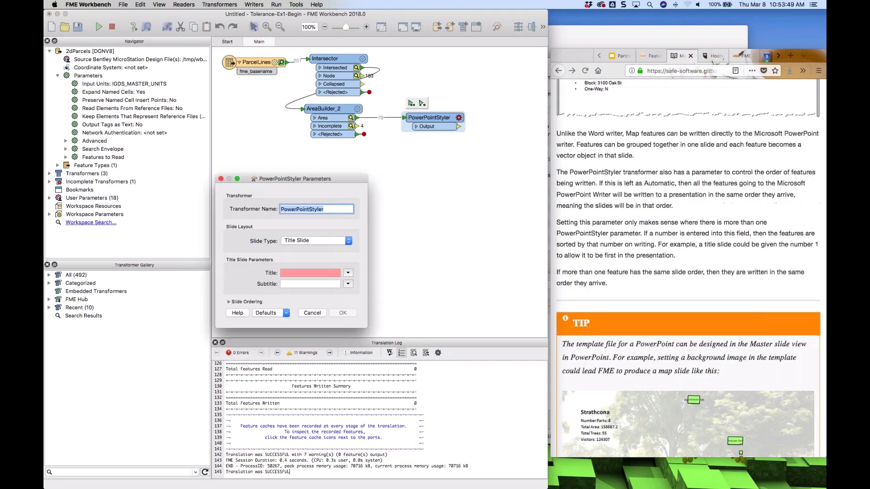
pyautogui.click(336, 317)
pyautogui.click(305, 325)
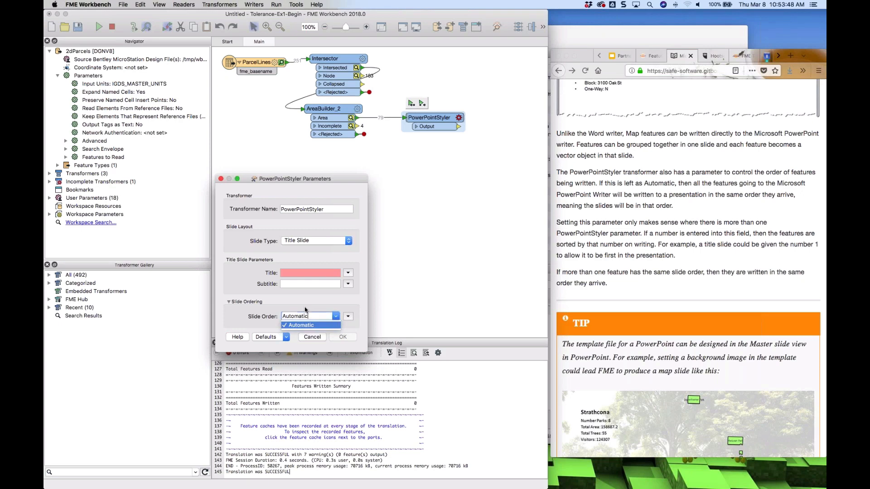
pyautogui.click(348, 316)
pyautogui.moveTo(401, 327)
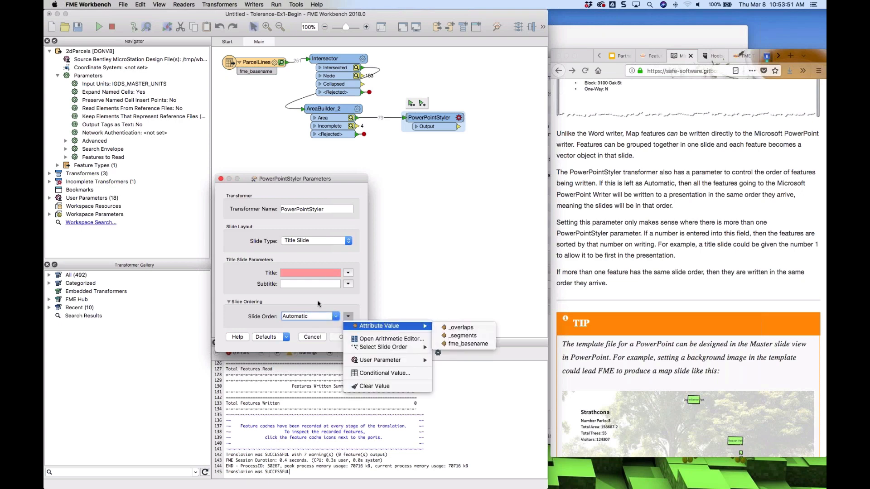
pyautogui.click(310, 303)
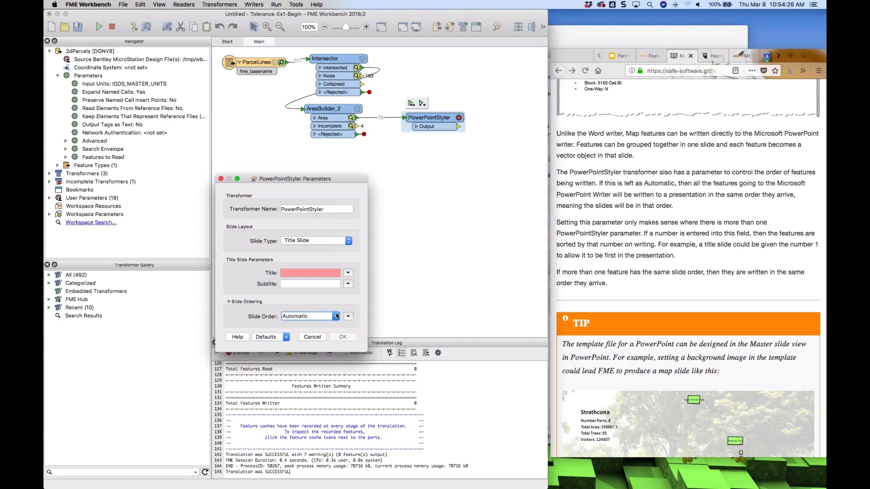
# Review the PowerPointStyler slide order options and close its parameters dialog without changes
pyautogui.click(335, 317)
pyautogui.click(321, 308)
pyautogui.click(311, 338)
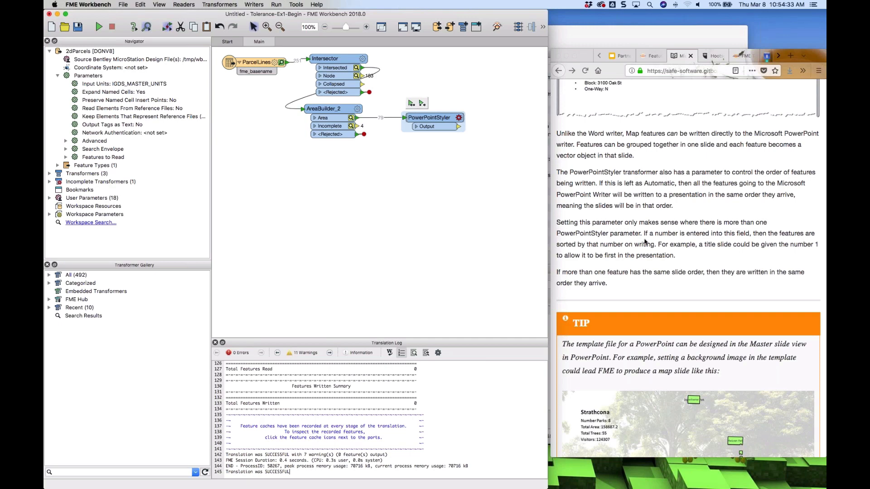
# Try setting the PowerPointStyler slide type to Map Slide with the Map With Caption subtype, then cancel
pyautogui.scroll(-5, 646, 243)
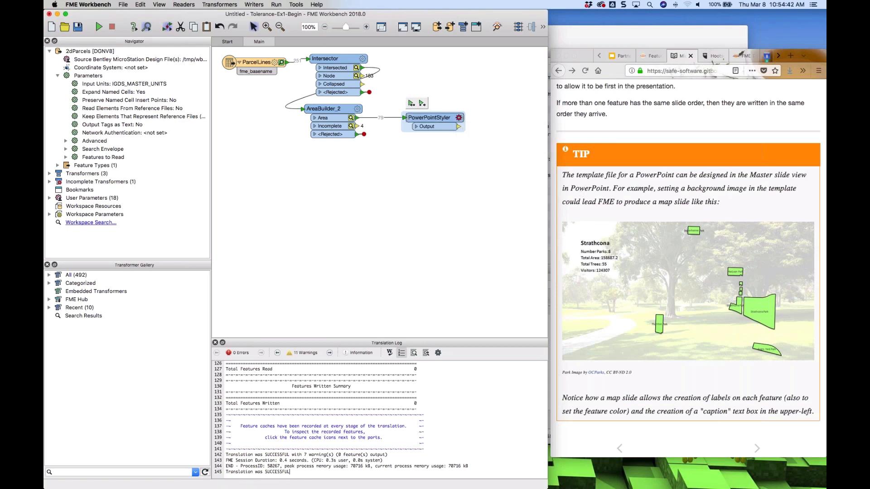
pyautogui.click(459, 118)
pyautogui.click(299, 242)
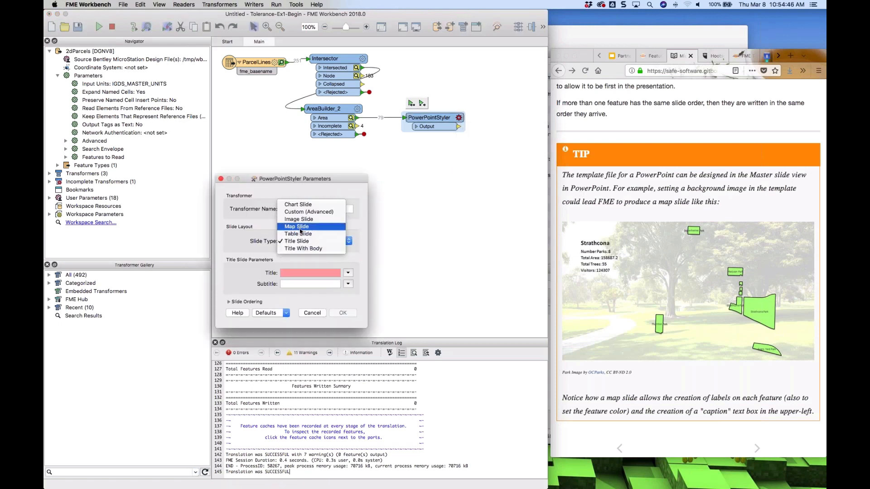
pyautogui.click(300, 230)
pyautogui.click(308, 277)
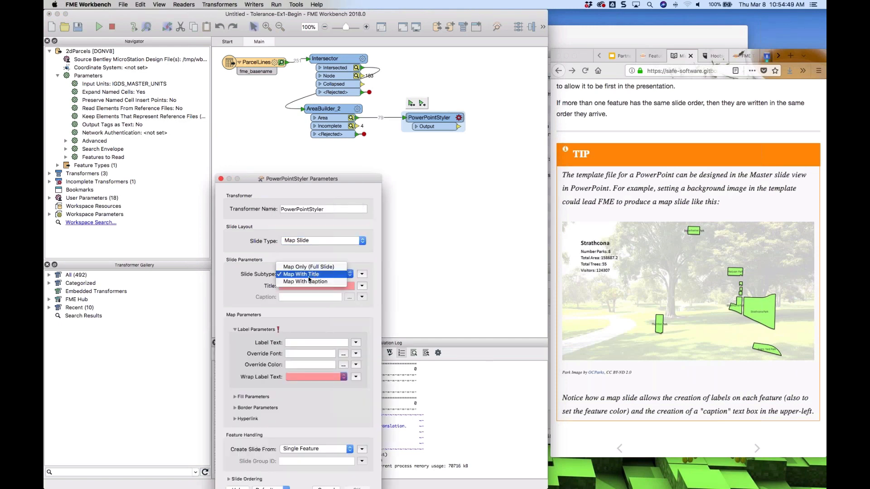
pyautogui.click(305, 281)
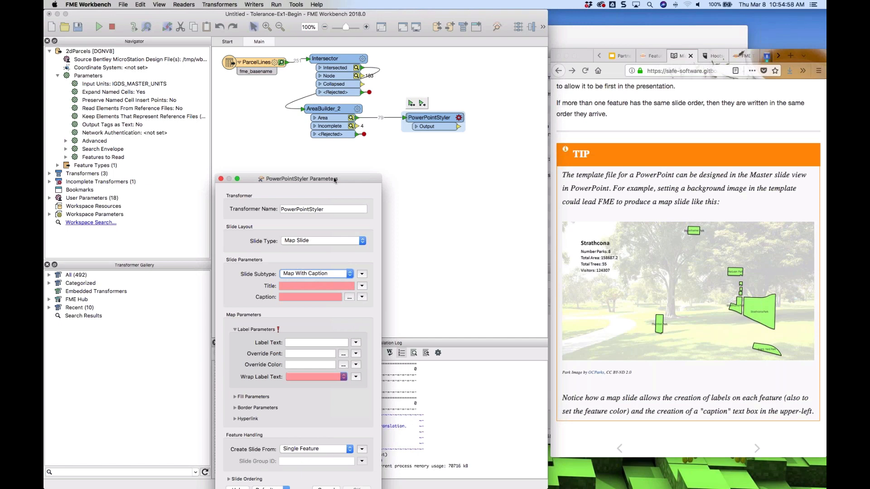
pyautogui.moveTo(335, 180); pyautogui.dragTo(333, 105)
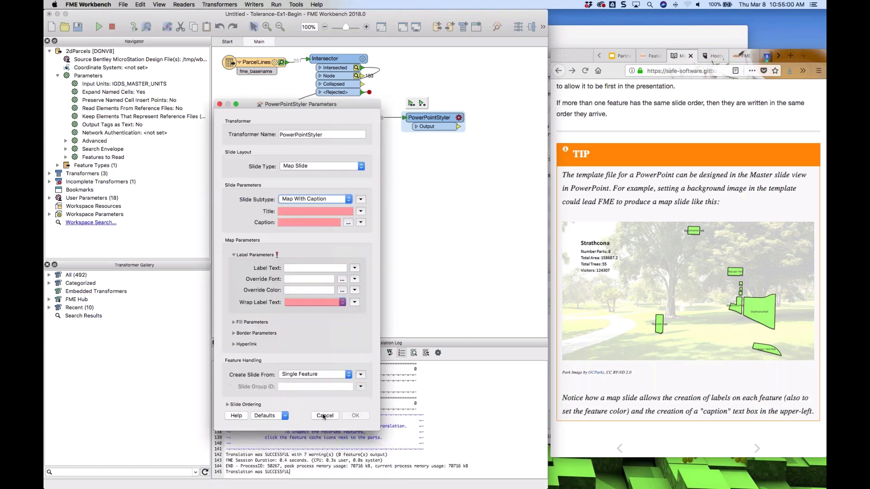
pyautogui.click(324, 415)
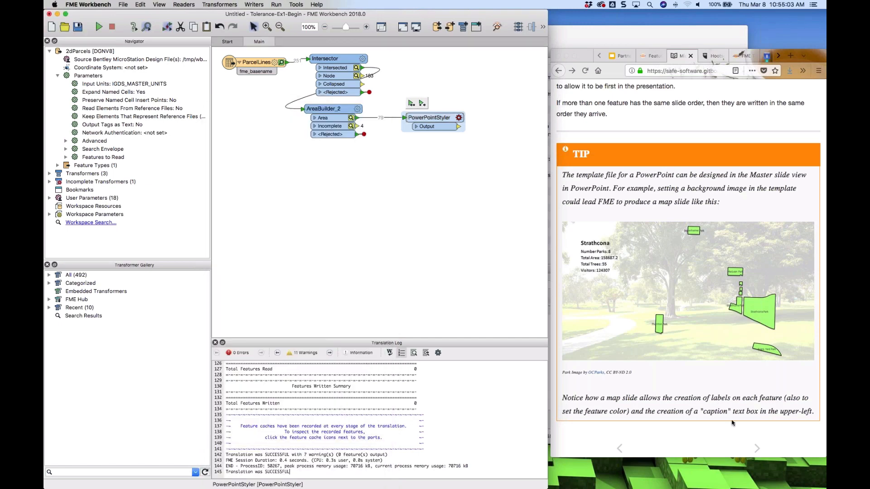
# Go to the next documentation page, on Microsoft Excel
pyautogui.click(757, 449)
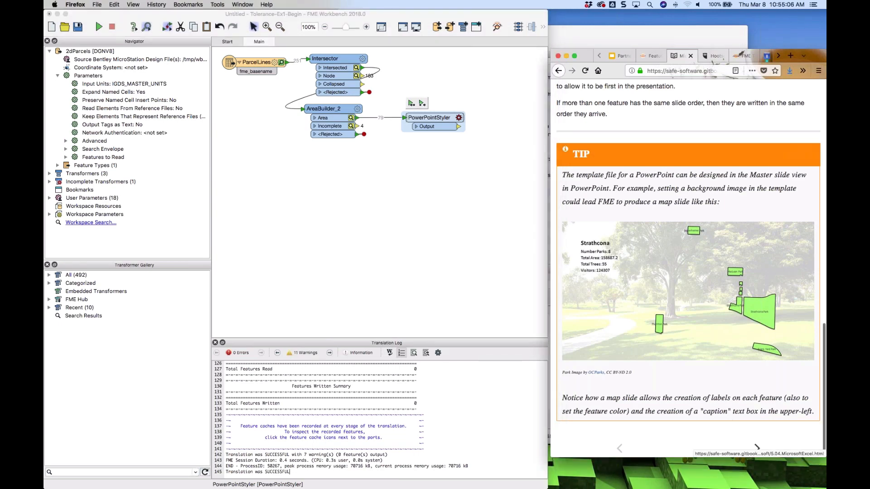
pyautogui.click(756, 448)
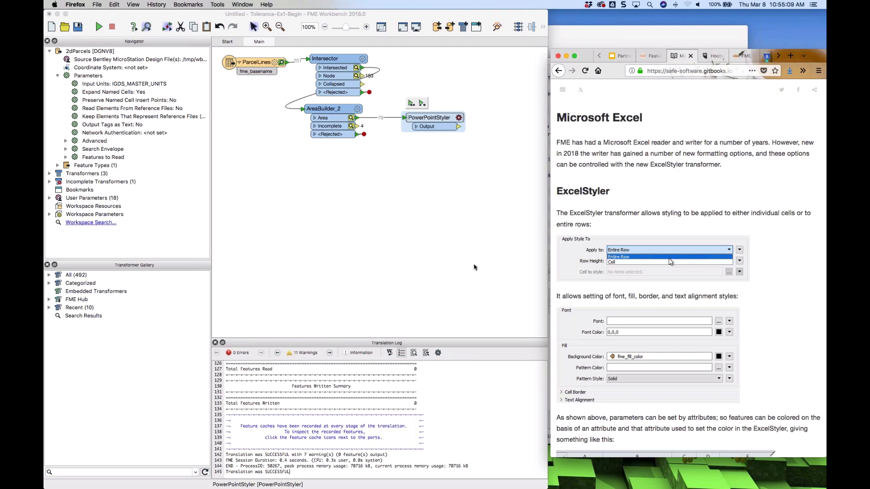
# Replace the PowerPointStyler with a newly added ExcelStyler transformer after the AreaBuilder
pyautogui.click(430, 122)
pyautogui.press('Delete')
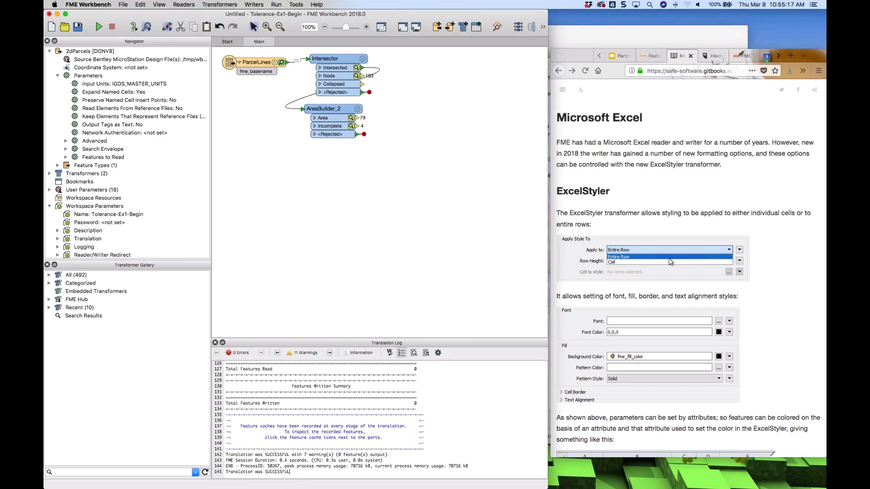
pyautogui.write('excel')
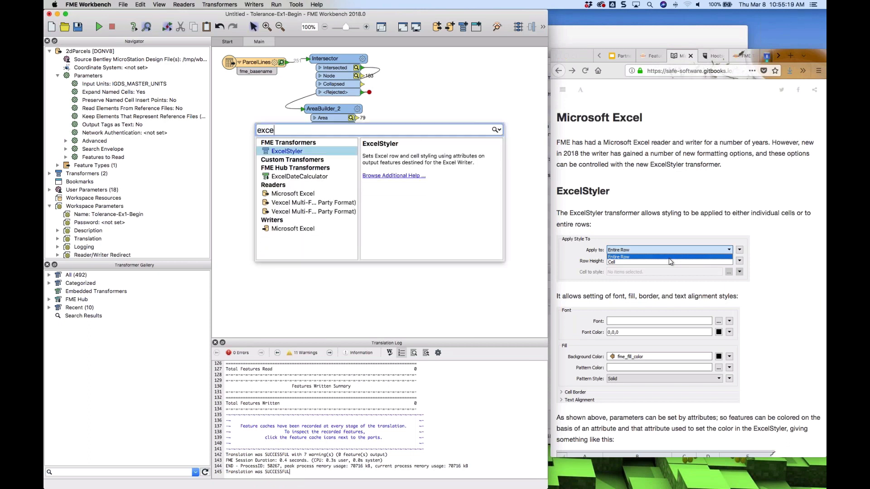
pyautogui.press('Return')
pyautogui.moveTo(409, 126); pyautogui.dragTo(432, 121)
# Set the ExcelStyler to apply styling to cells, choosing fme_basename as the cell to style
pyautogui.doubleClick(431, 122)
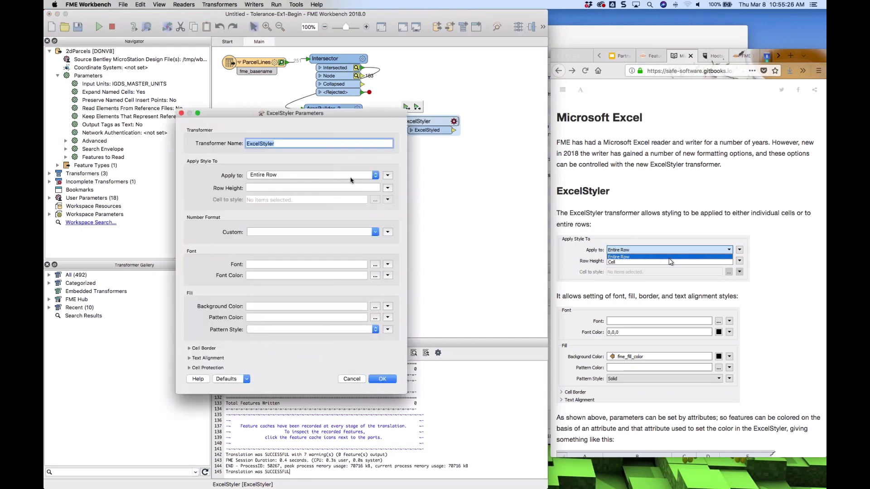
pyautogui.click(352, 177)
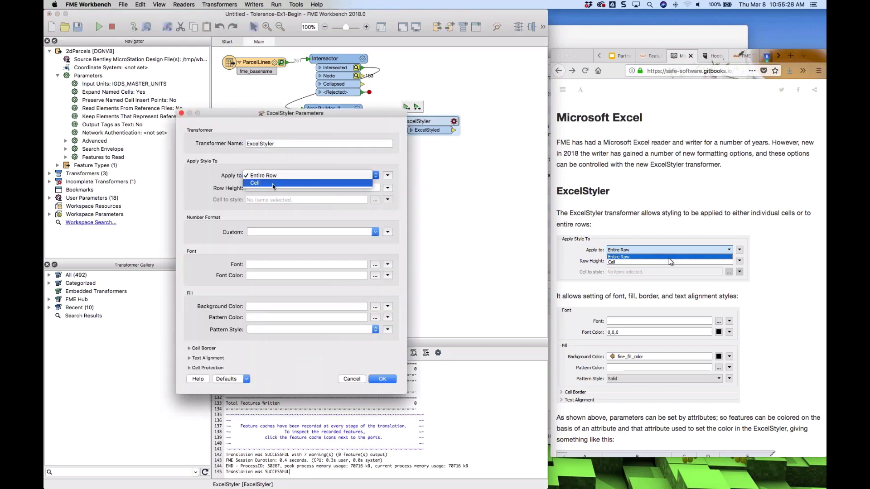
pyautogui.click(266, 184)
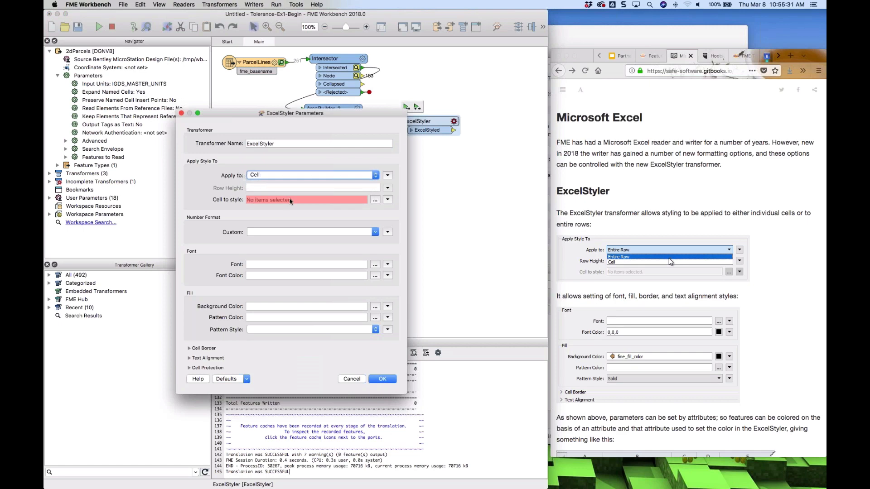
pyautogui.click(374, 200)
pyautogui.click(314, 296)
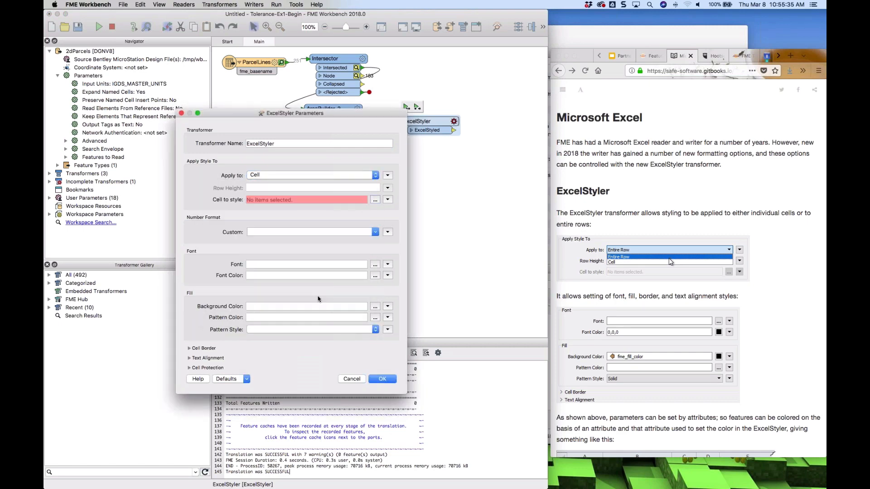
pyautogui.click(374, 201)
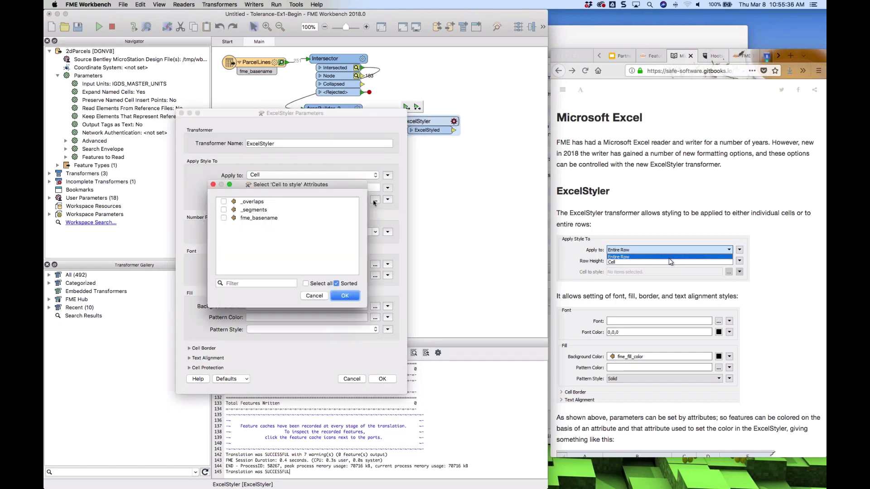
pyautogui.click(224, 218)
pyautogui.click(350, 296)
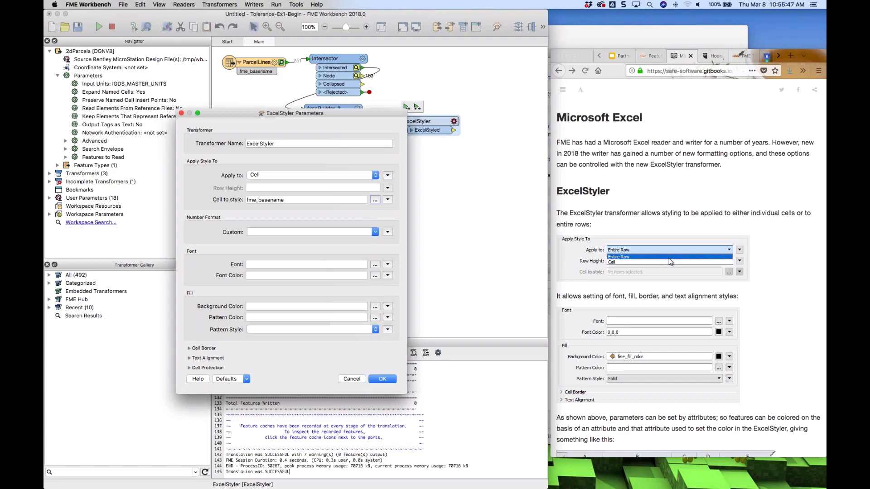
# Set the ExcelStyler pattern color to a light blue (0.425345,0.558373,0.998703)
pyautogui.click(375, 318)
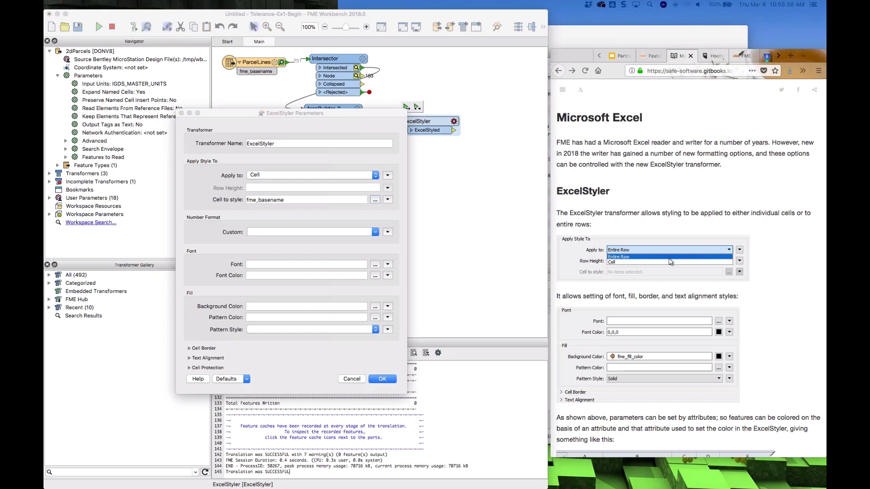
pyautogui.moveTo(825, 213); pyautogui.dragTo(470, 146)
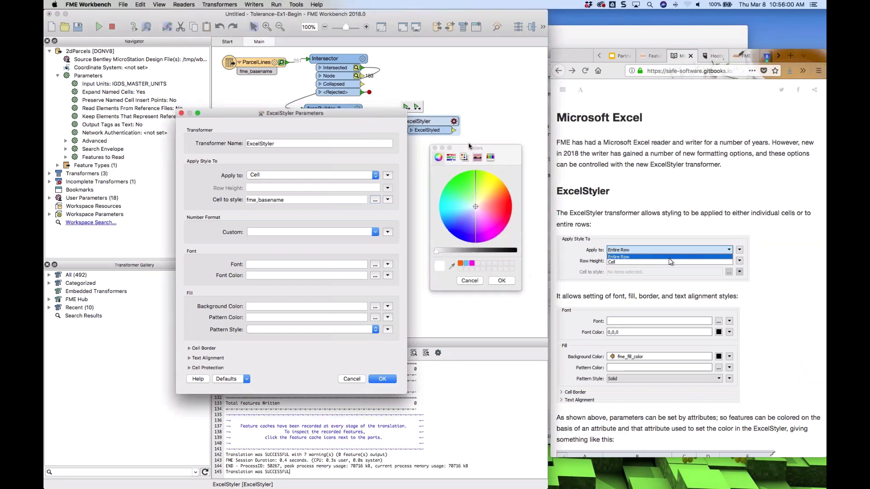
pyautogui.click(462, 219)
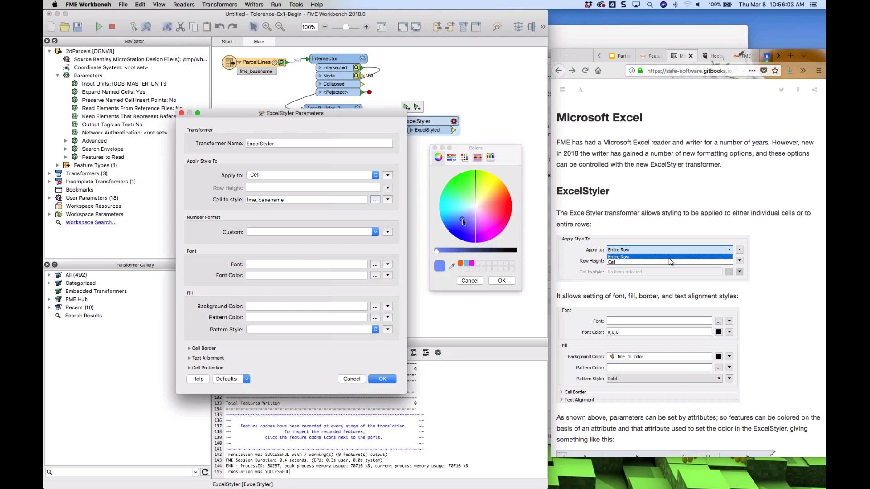
pyautogui.click(498, 281)
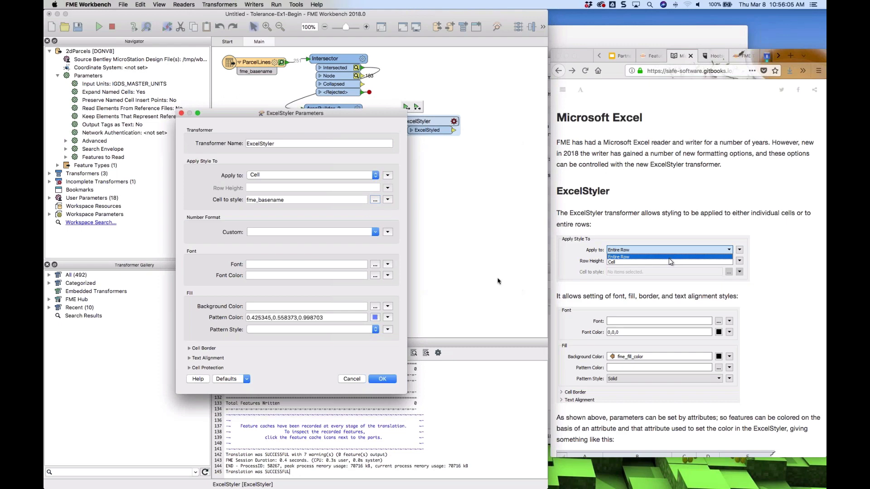
# Browse the pattern style options and the Cell Border, Text Alignment and Cell Protection sections, then apply the settings
pyautogui.click(375, 330)
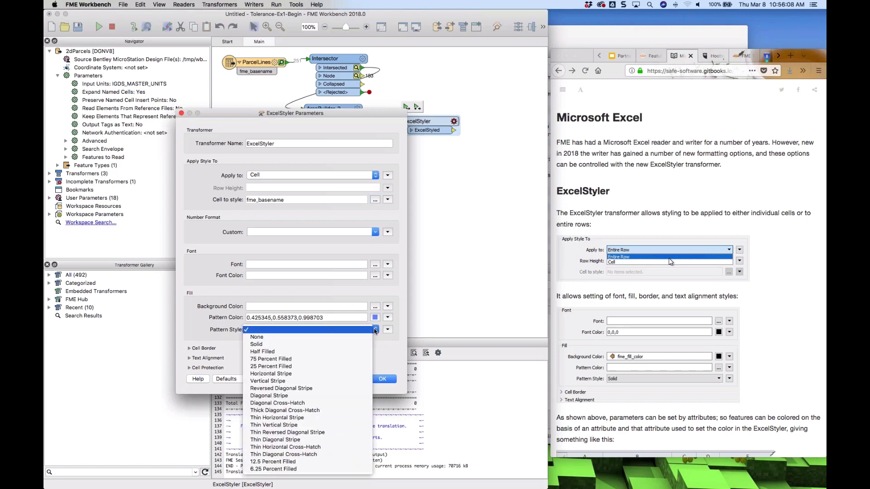
pyautogui.click(375, 330)
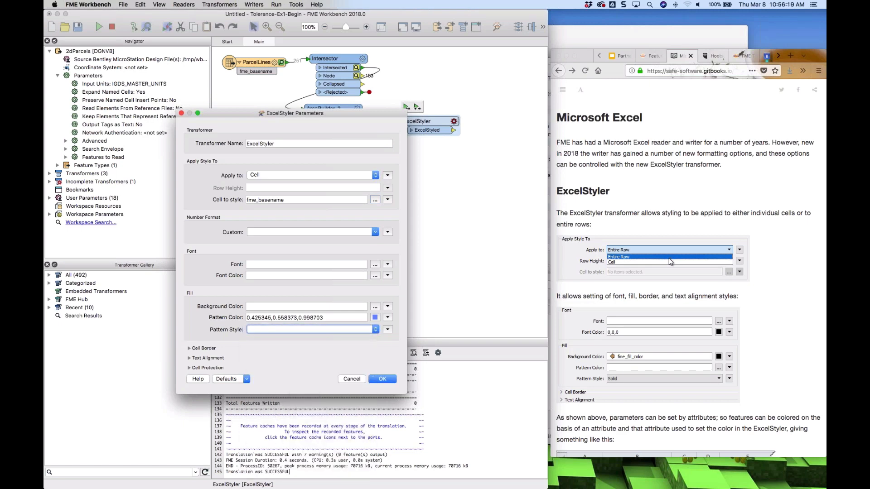
pyautogui.click(201, 349)
pyautogui.click(200, 348)
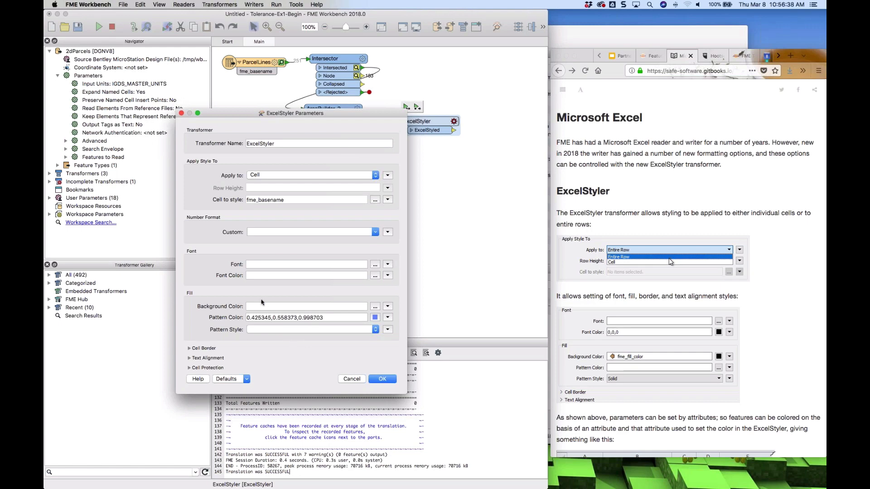
pyautogui.click(213, 359)
pyautogui.click(212, 360)
pyautogui.click(210, 368)
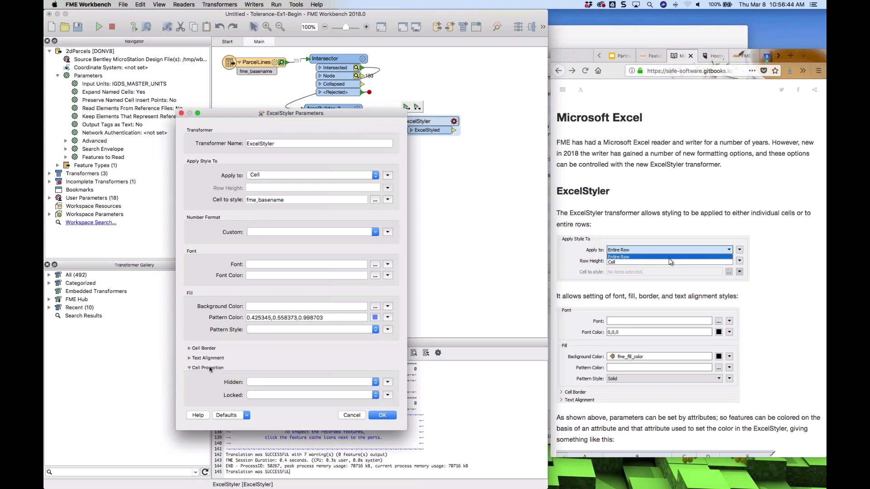
pyautogui.click(209, 367)
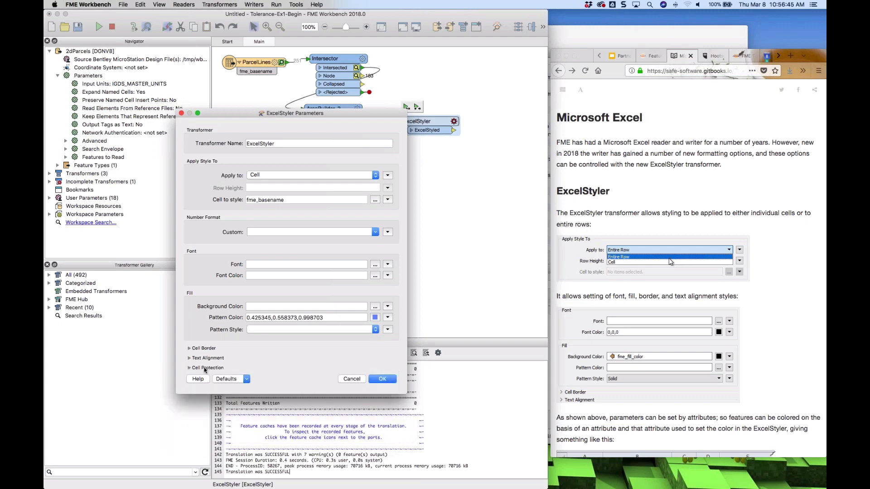
pyautogui.click(382, 379)
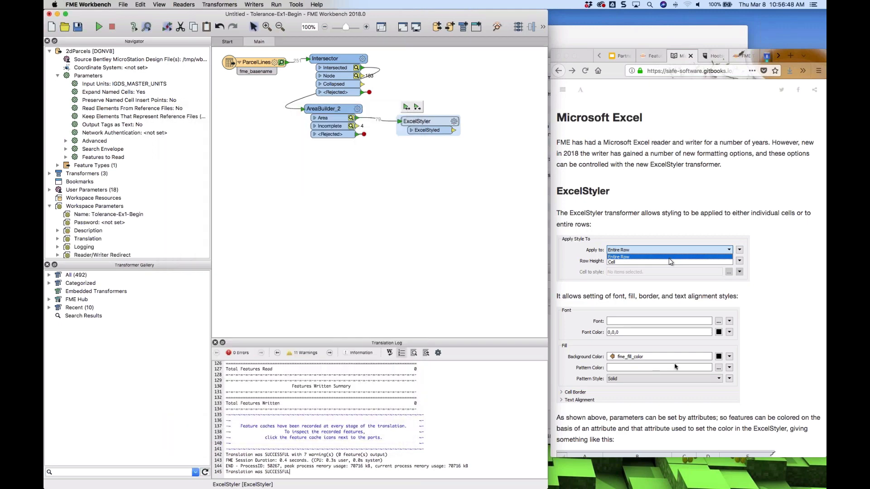
# Try switching the ExcelStyler to apply styles to the entire row, then cancel
pyautogui.scroll(-10, 675, 367)
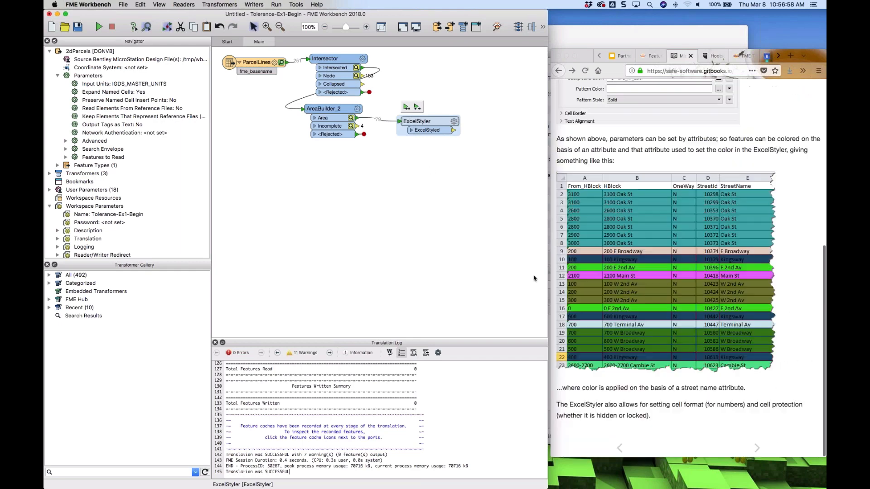
pyautogui.click(453, 122)
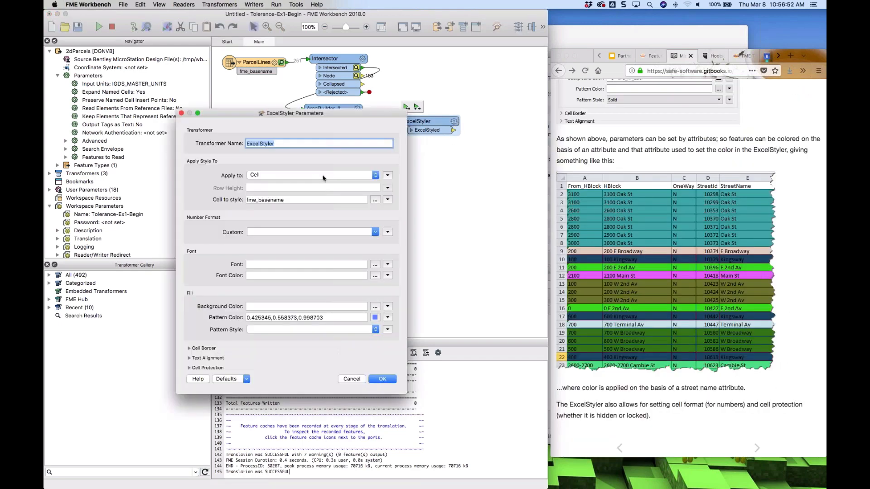
pyautogui.click(349, 175)
pyautogui.click(283, 168)
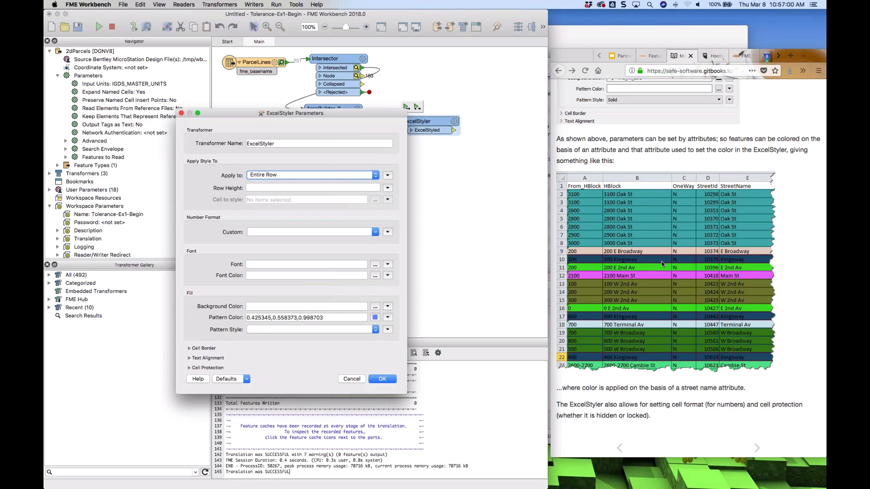
pyautogui.click(661, 264)
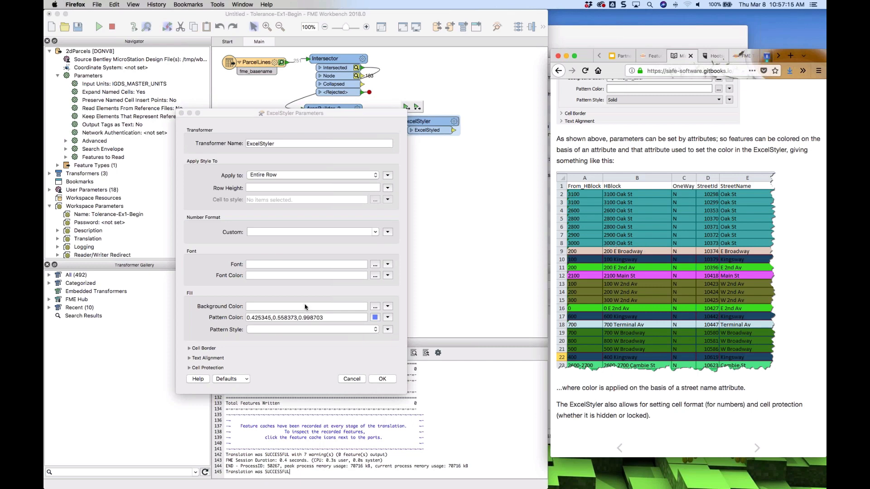
pyautogui.click(352, 382)
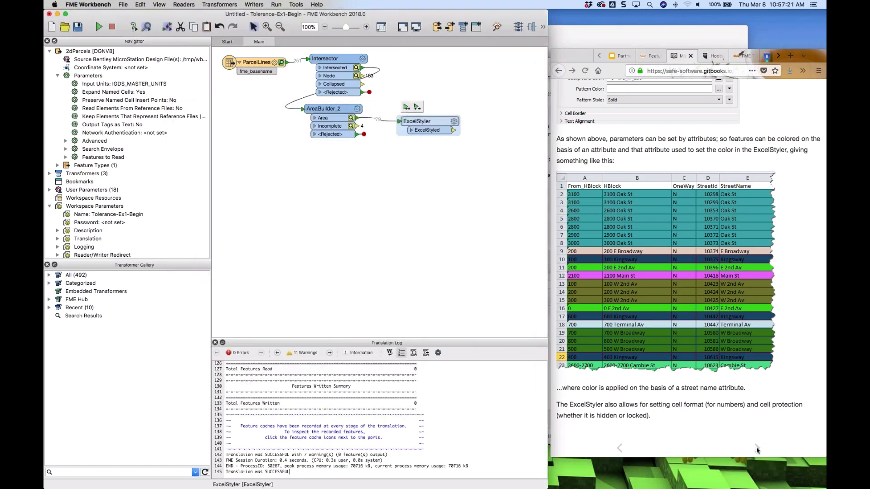
# Open the next documentation page, the PowerPoint Writer exercise, and reopen the ExcelStyler parameters
pyautogui.click(756, 449)
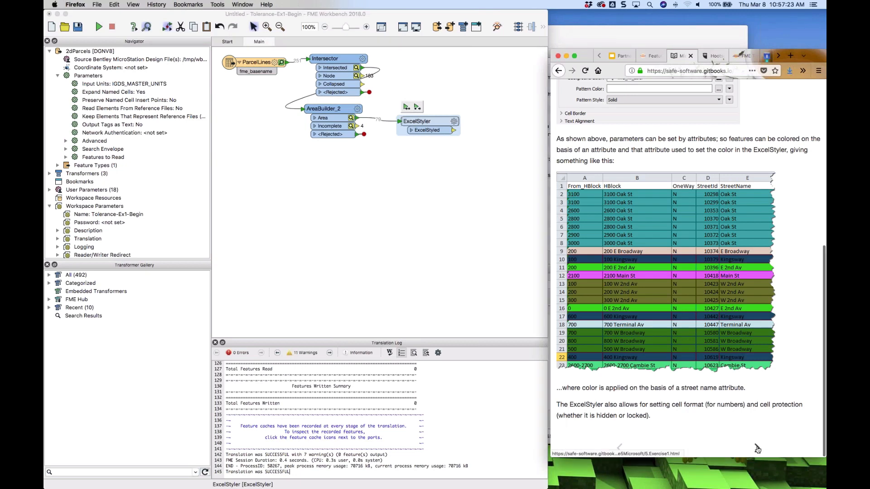
pyautogui.click(756, 449)
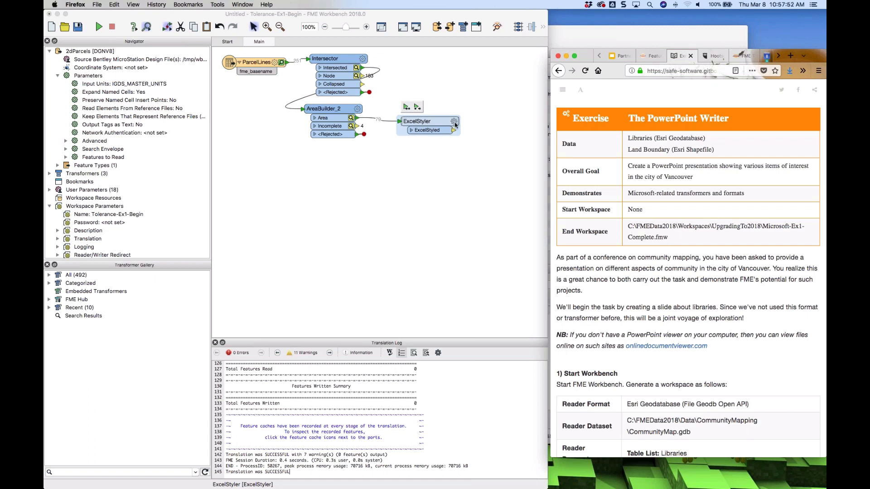
pyautogui.click(454, 121)
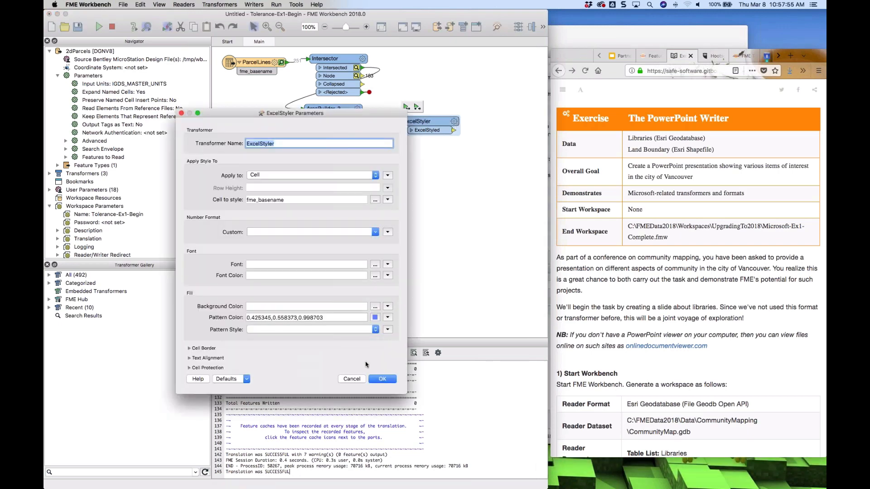
# Insert a Sampler transformer on the connection between AreaBuilder_2 and ExcelStyler
pyautogui.click(352, 379)
pyautogui.moveTo(427, 121); pyautogui.dragTo(490, 196)
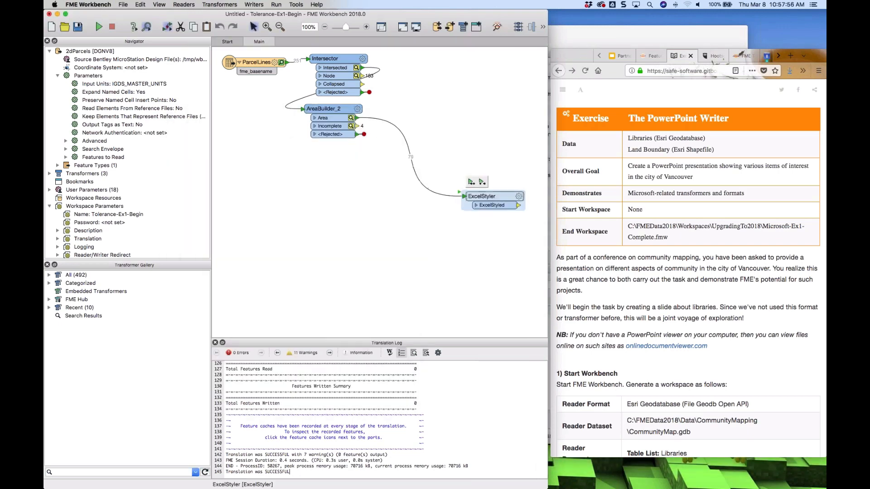
pyautogui.click(384, 206)
pyautogui.write('sampler')
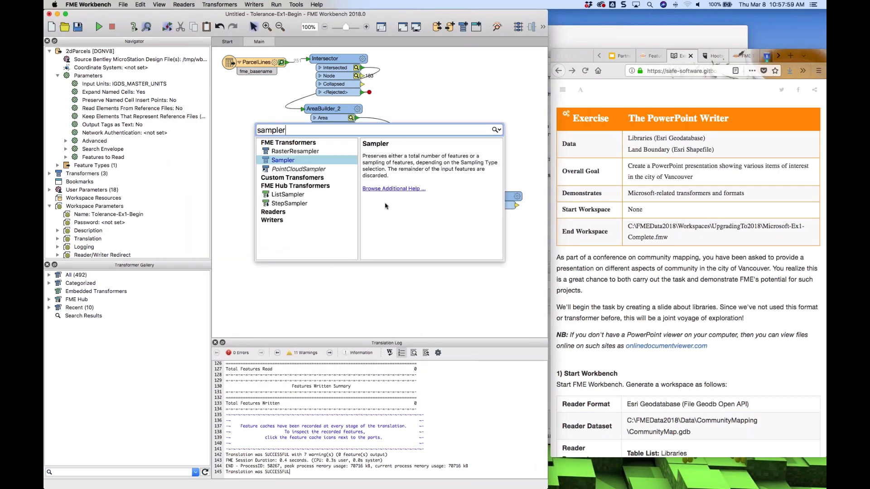
pyautogui.press('Return')
pyautogui.moveTo(310, 156); pyautogui.dragTo(425, 153)
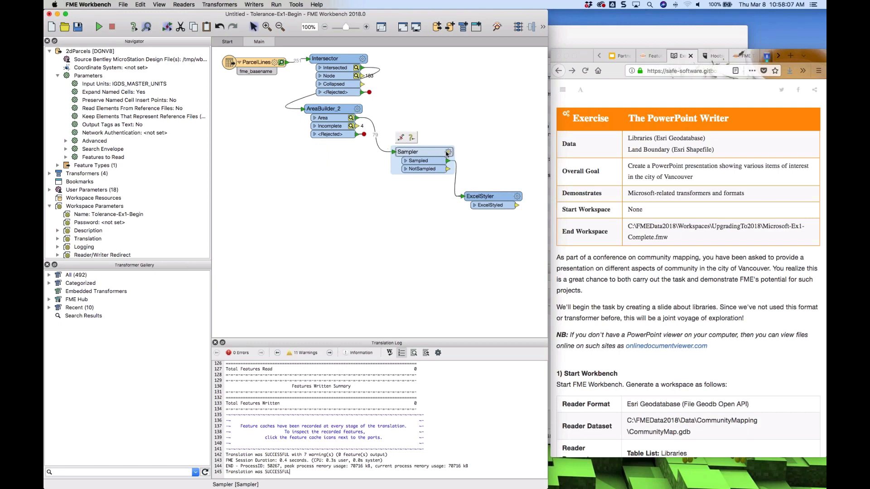
# Set the Sampler's sampling type to First N Features
pyautogui.click(446, 153)
pyautogui.click(318, 272)
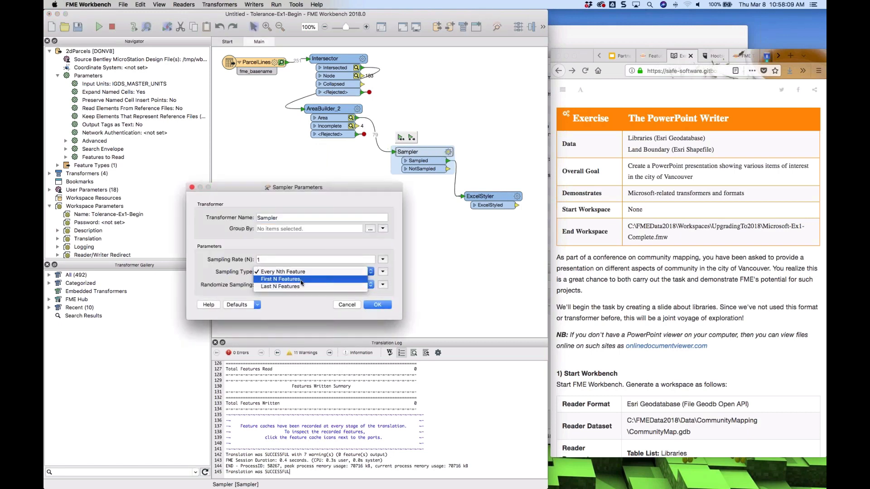
pyautogui.click(305, 280)
pyautogui.click(377, 304)
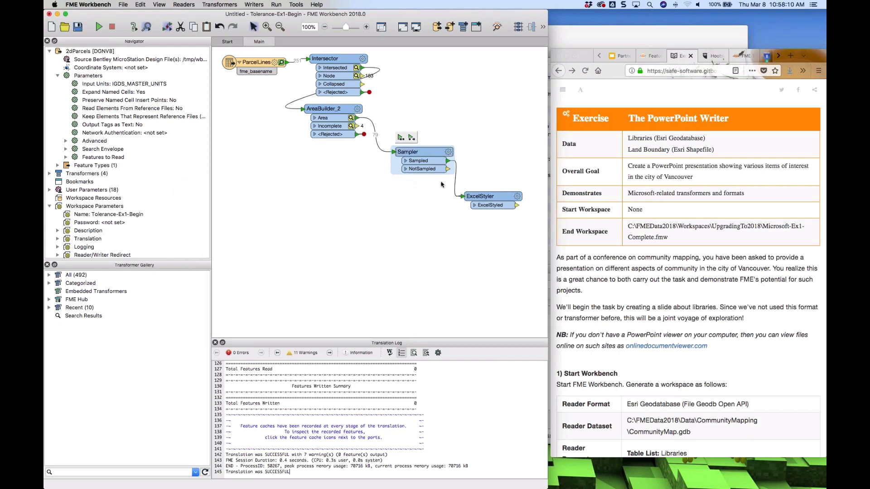
# Add a Junction and connect both the Sampler's NotSampled output and the ExcelStyled output to it
pyautogui.moveTo(480, 196); pyautogui.dragTo(481, 130)
pyautogui.click(528, 165)
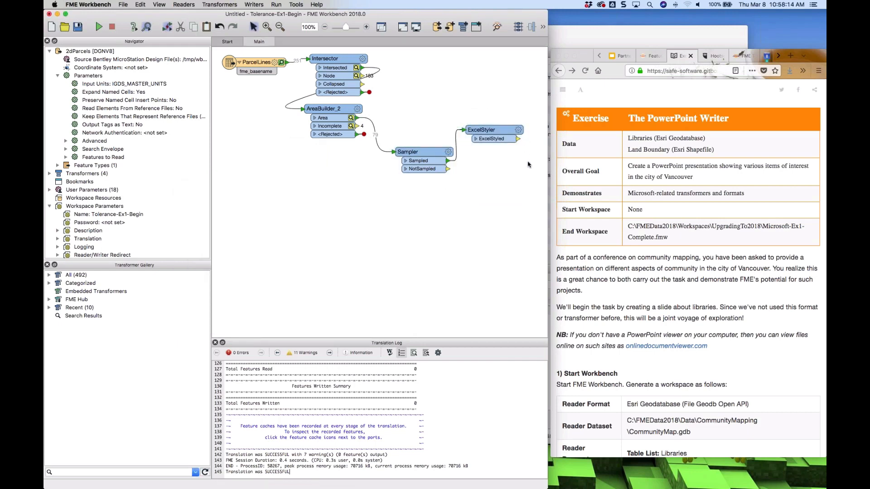
pyautogui.write('jun')
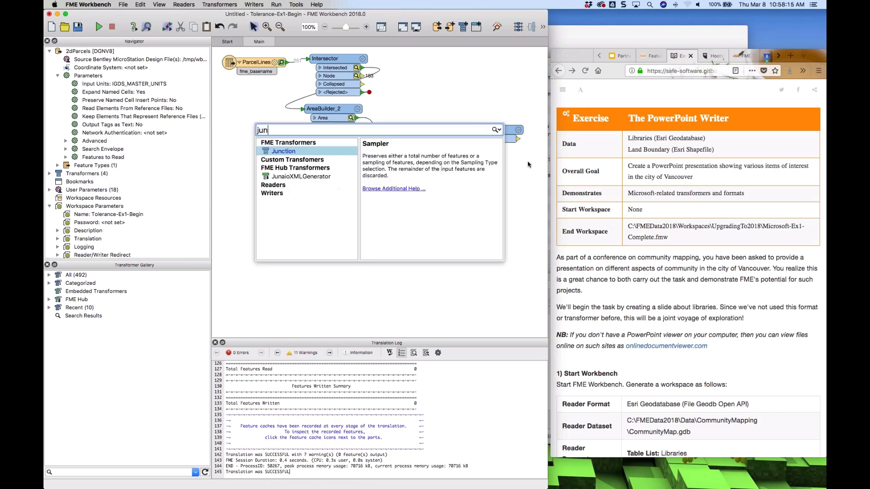
pyautogui.press('Return')
pyautogui.moveTo(517, 164); pyautogui.dragTo(438, 169)
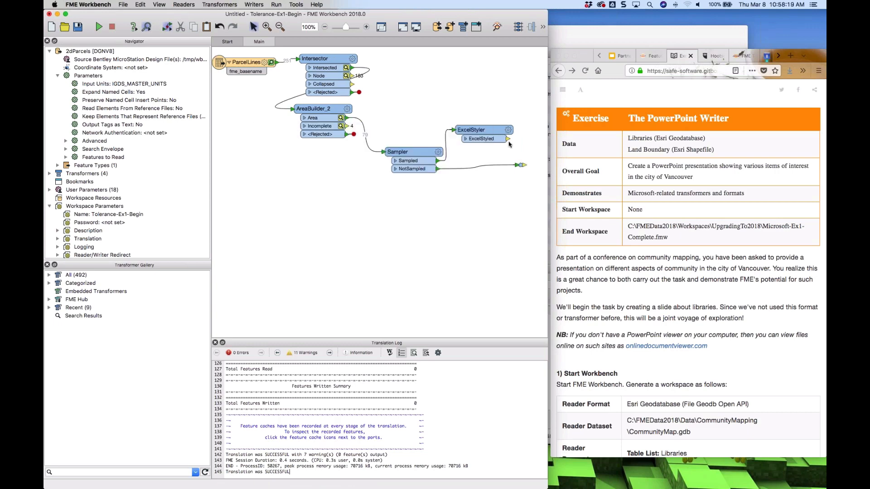
pyautogui.moveTo(508, 138); pyautogui.dragTo(535, 167)
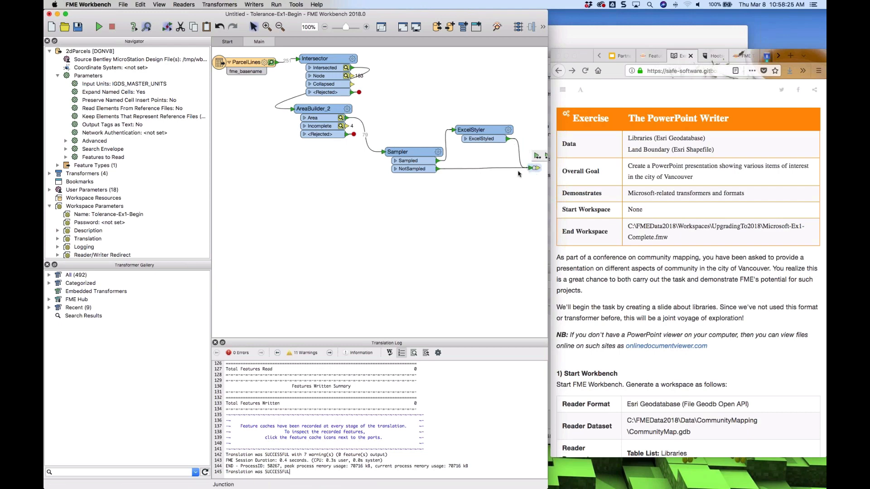
# Add a second ExcelStyler transformer to the canvas, leaving its parameters unset
pyautogui.click(272, 184)
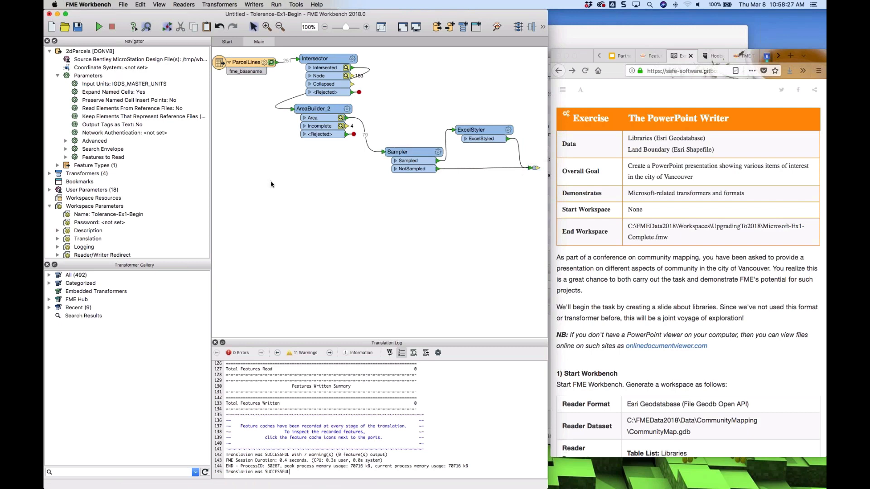
pyautogui.write('excel')
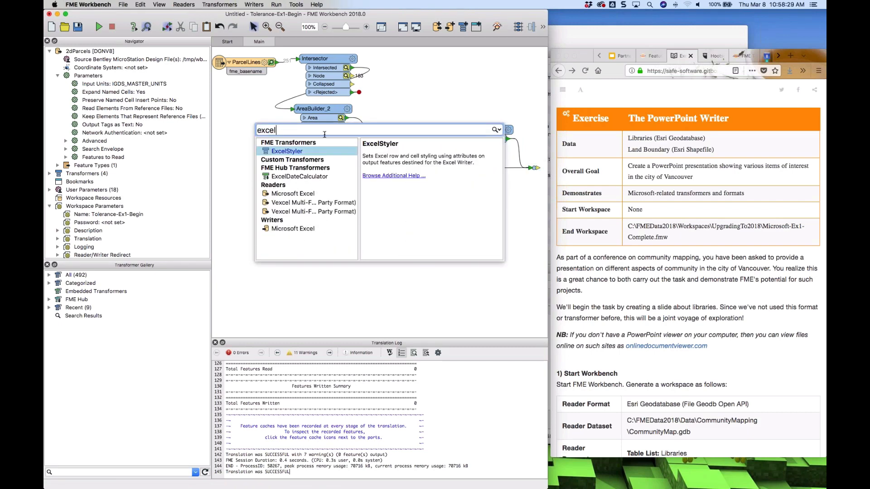
pyautogui.doubleClick(287, 152)
pyautogui.moveTo(292, 154); pyautogui.dragTo(370, 242)
pyautogui.click(392, 241)
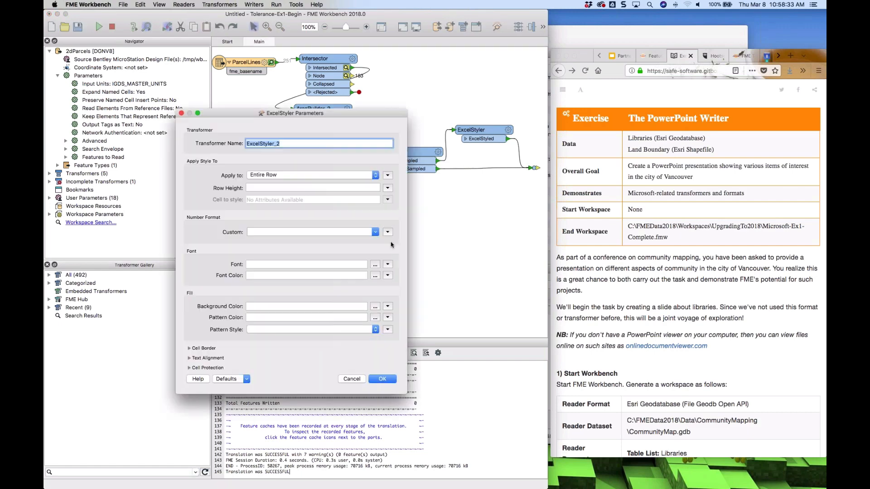
pyautogui.click(351, 381)
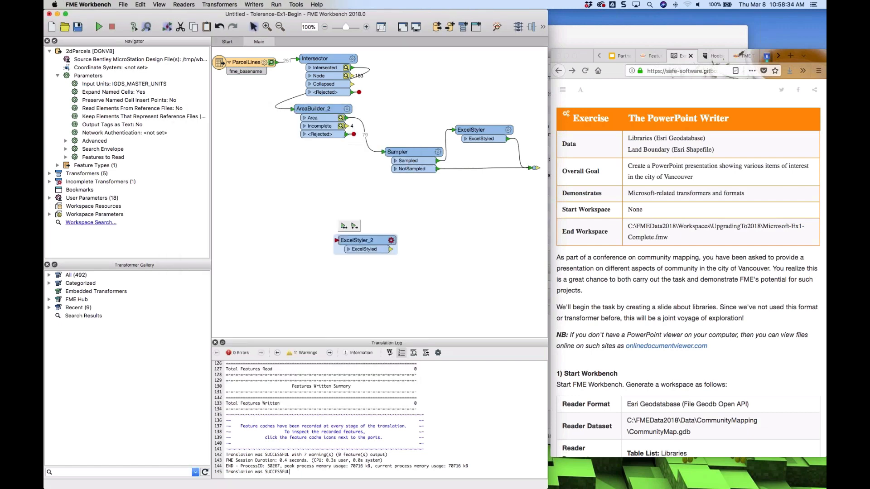
# Add a Microsoft Excel writer with its default parameters
pyautogui.write('excel')
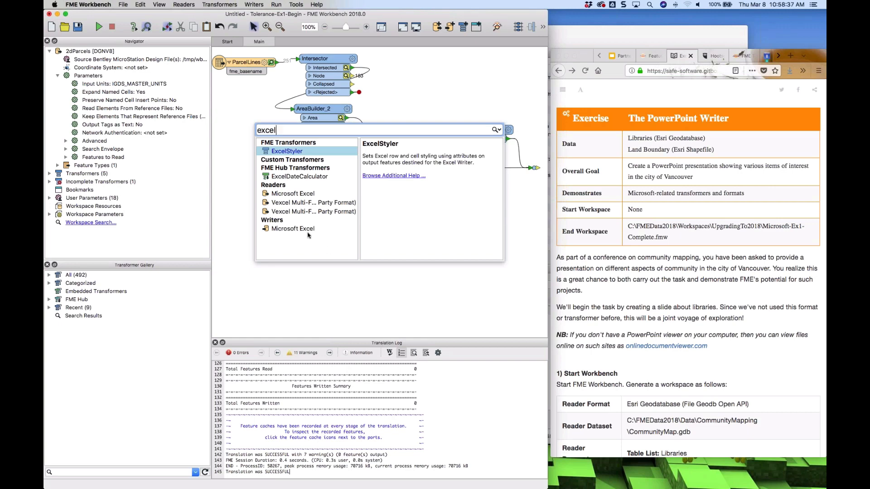
pyautogui.press('Escape')
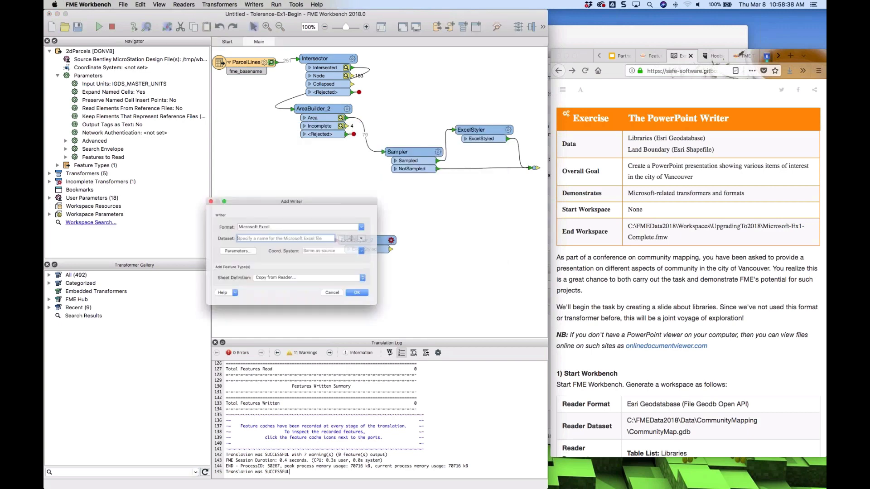
pyautogui.click(277, 250)
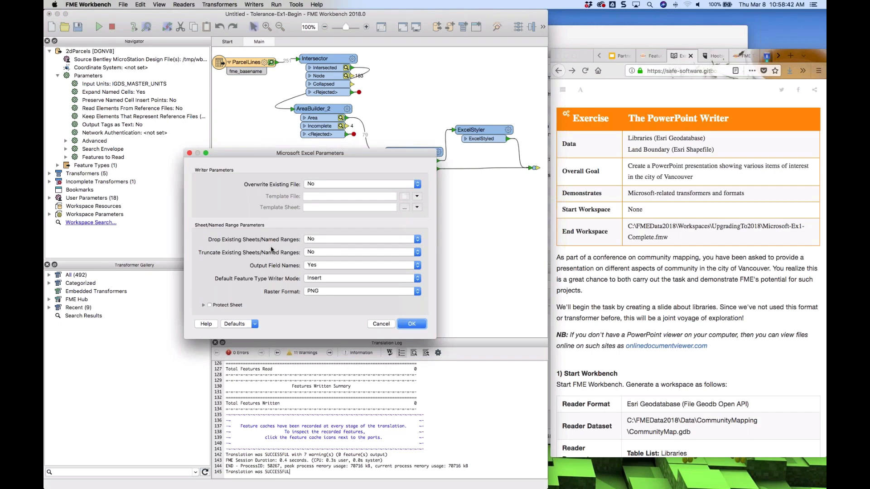
pyautogui.click(329, 265)
pyautogui.click(329, 266)
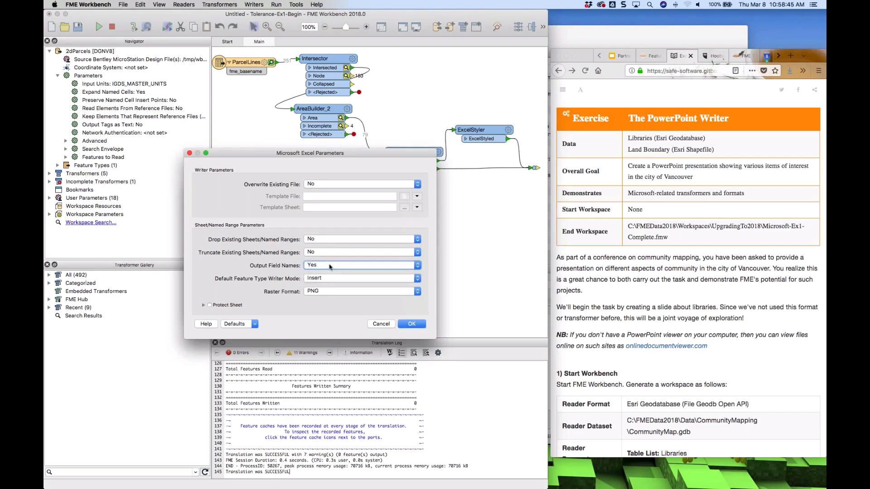
pyautogui.click(405, 325)
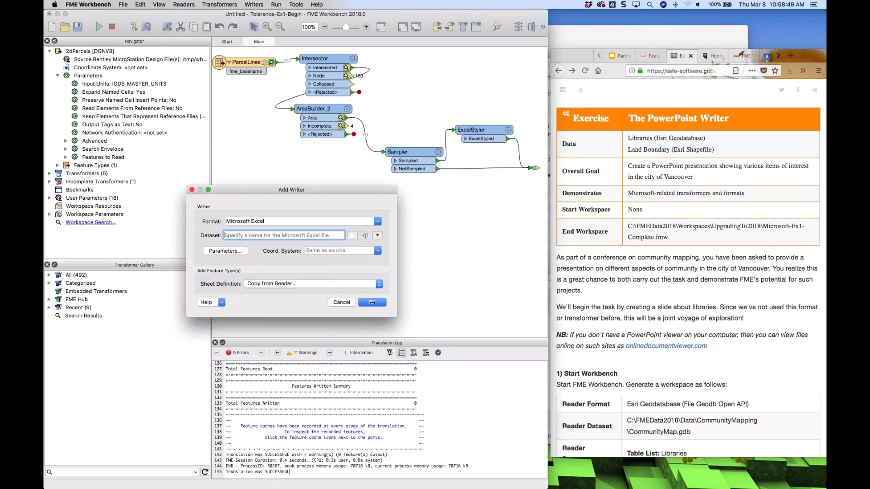
pyautogui.click(371, 302)
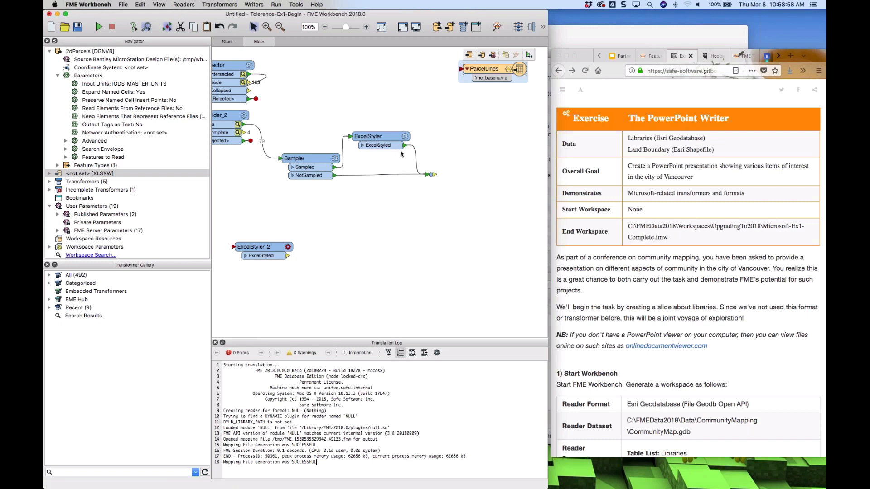
# Rearrange the ExcelStyler, the Junction and ExcelStyler_2 on the canvas
pyautogui.moveTo(382, 141); pyautogui.dragTo(438, 136)
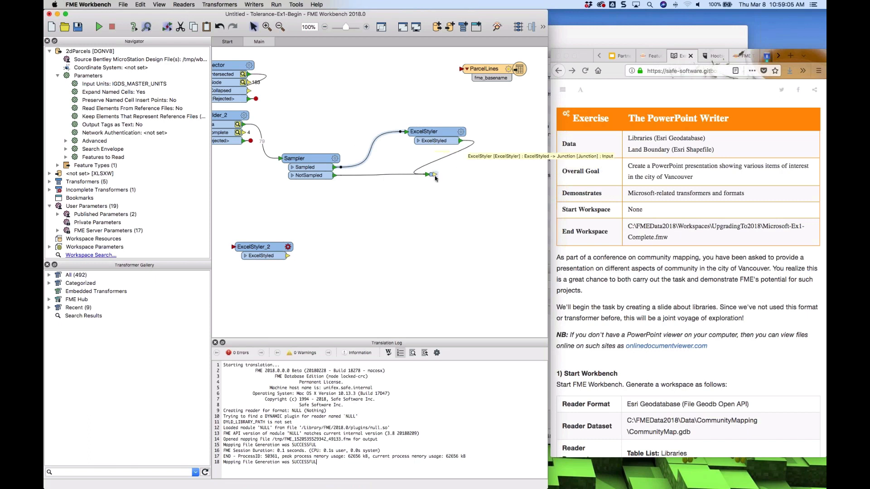
pyautogui.moveTo(432, 176); pyautogui.dragTo(517, 175)
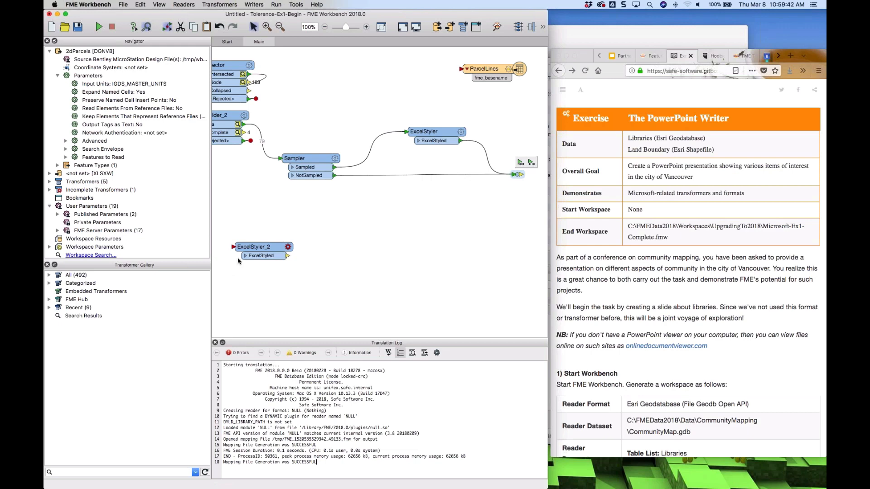
pyautogui.moveTo(252, 253); pyautogui.dragTo(295, 251)
pyautogui.moveTo(384, 239); pyautogui.dragTo(417, 236)
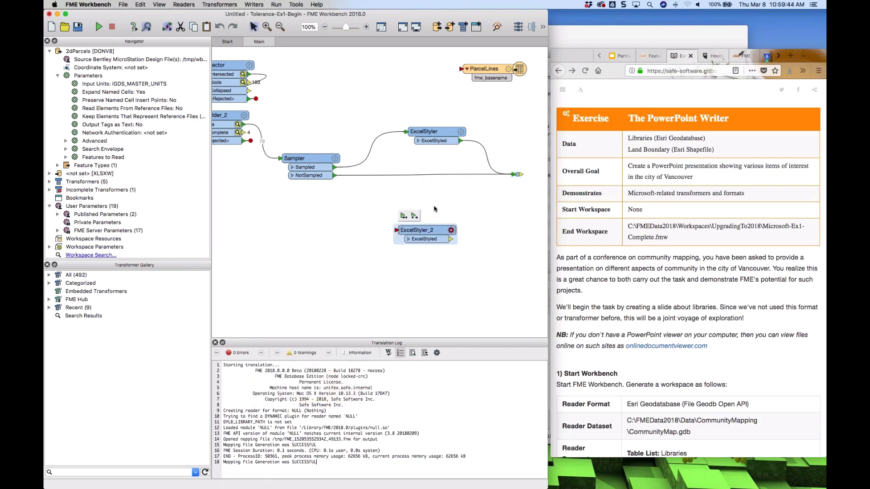
# Set the ExcelStyler's cell protection to Locked: Yes and apply the parameters
pyautogui.click(462, 135)
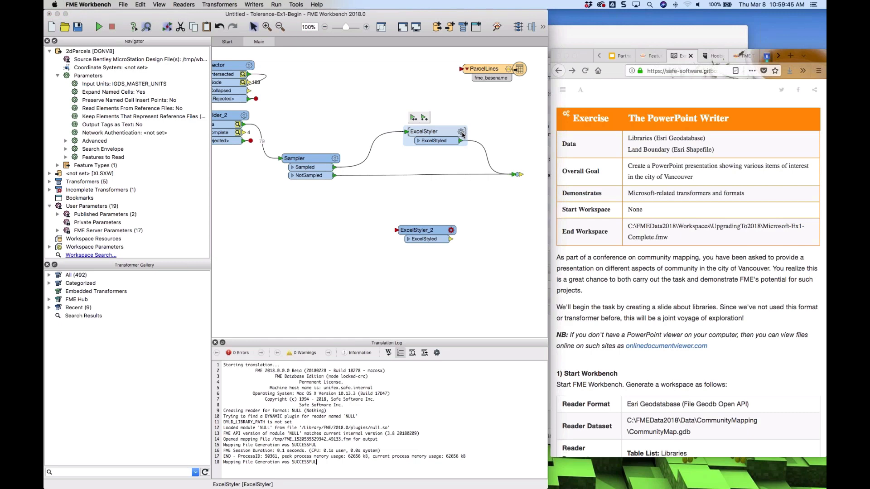
pyautogui.click(462, 135)
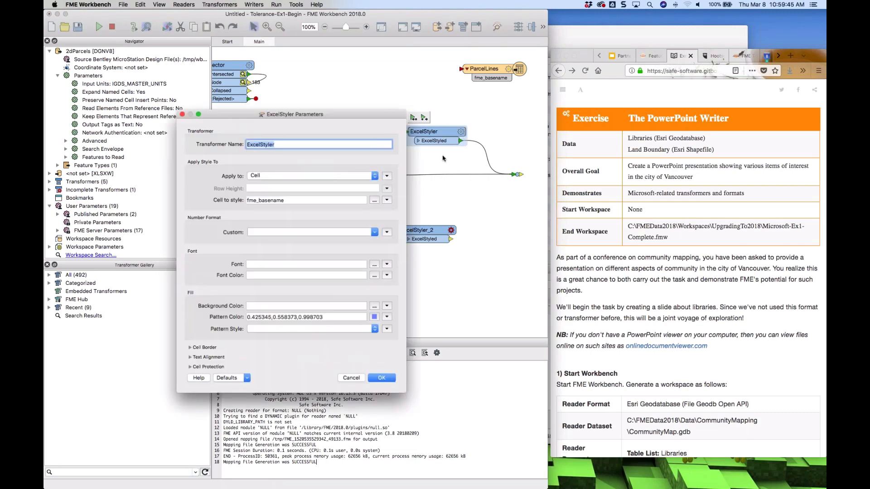
pyautogui.click(208, 366)
pyautogui.click(303, 395)
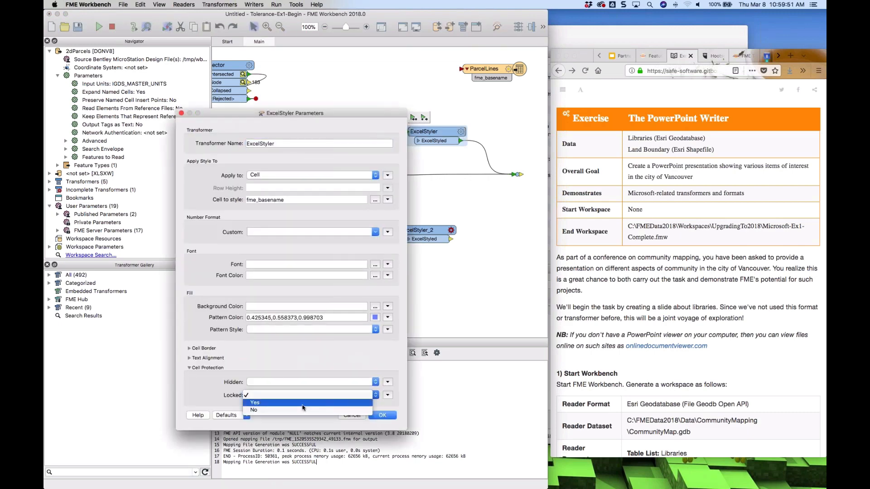
pyautogui.click(303, 405)
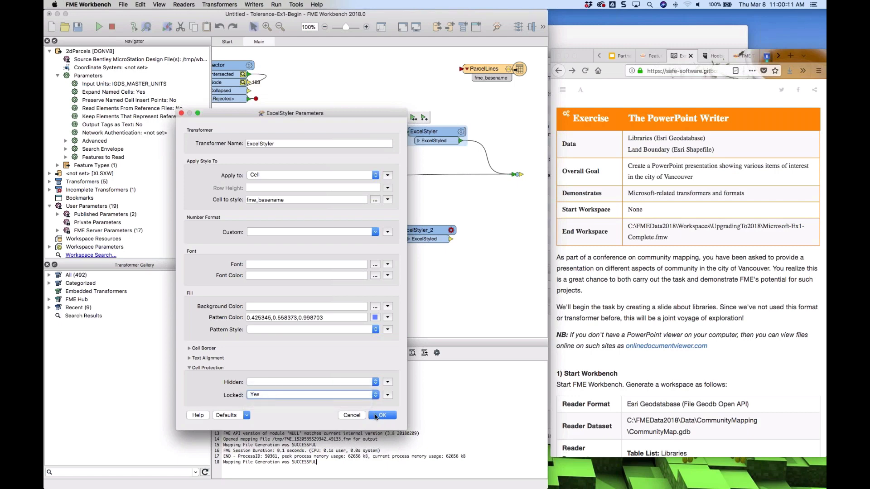
pyautogui.click(359, 416)
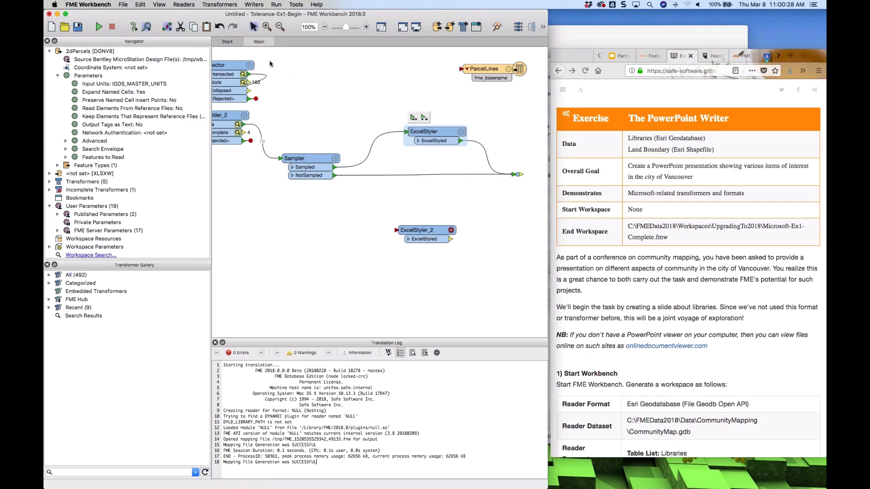
# Switch to the Start tab
pyautogui.click(248, 42)
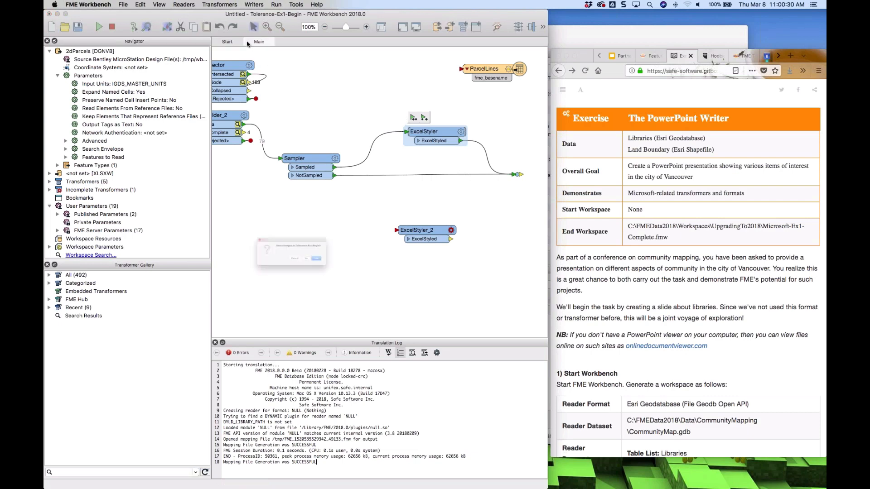
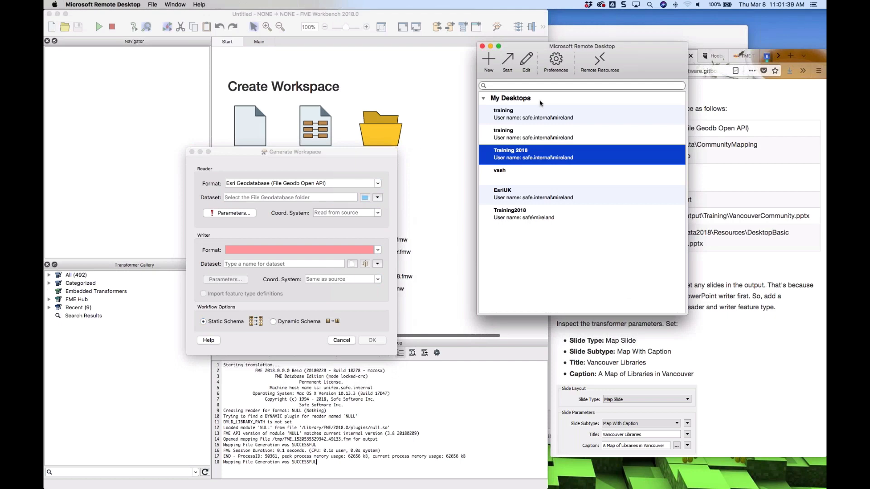
# Connect to the Training 2018 remote desktop and finish the FME licensing assistant
pyautogui.doubleClick(523, 158)
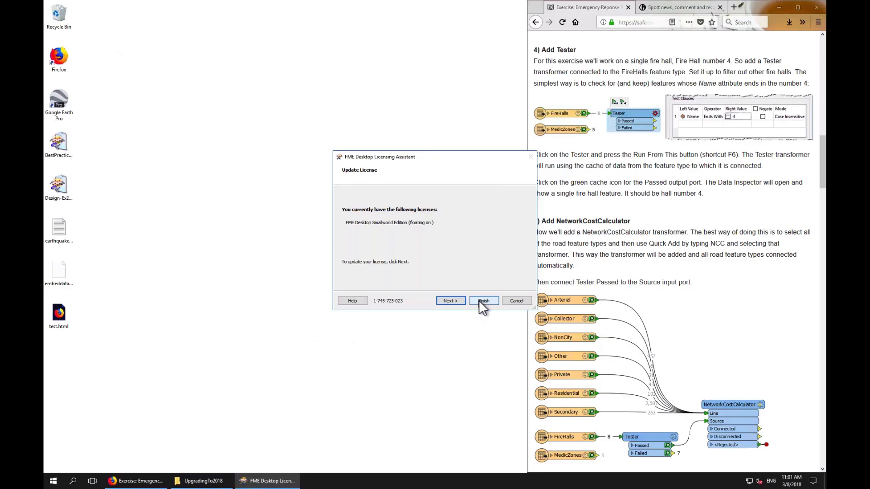
pyautogui.click(483, 300)
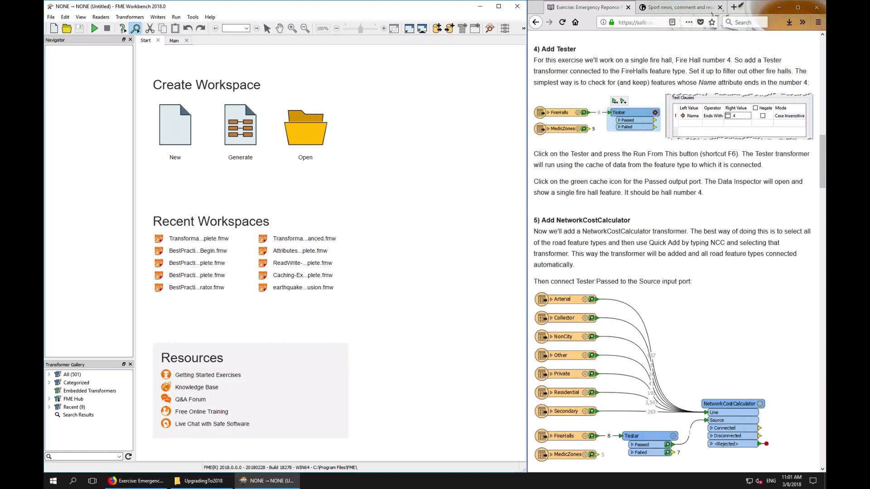
# Browse the training manual to the PowerPoint Writer exercise instructions
pyautogui.scroll(-10, 667, 287)
pyautogui.scroll(5, 666, 286)
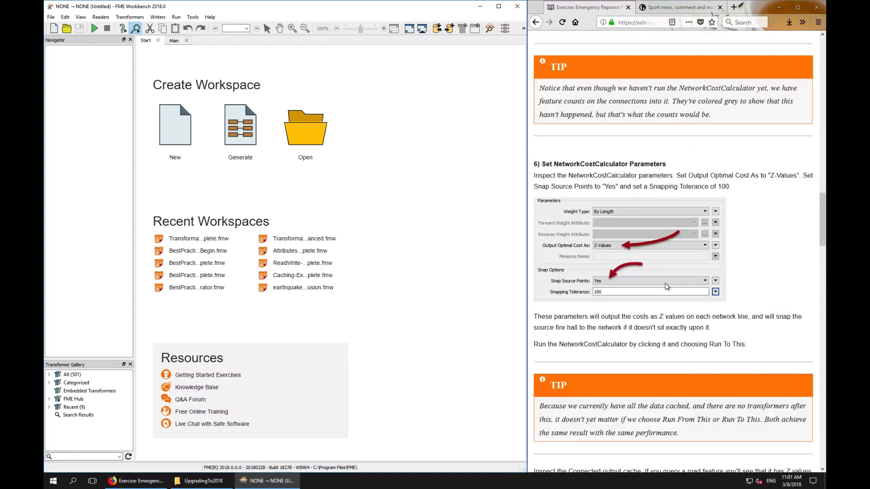
pyautogui.scroll(10, 666, 287)
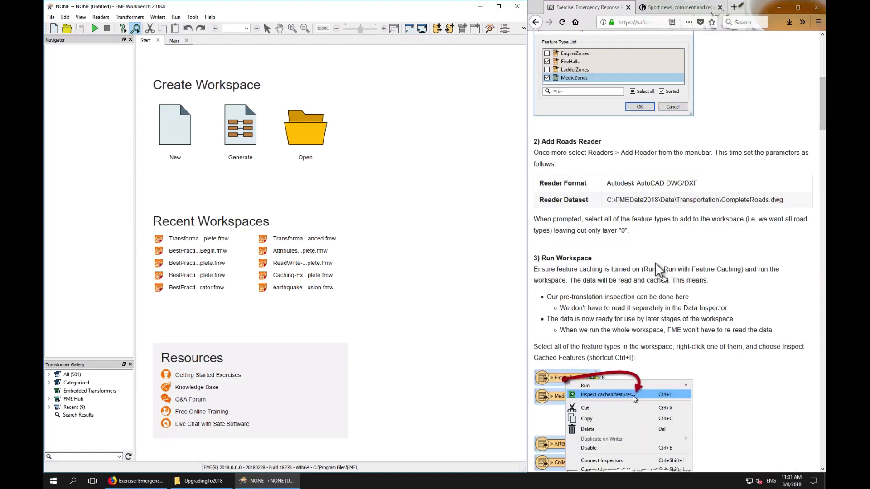
pyautogui.scroll(7, 594, 164)
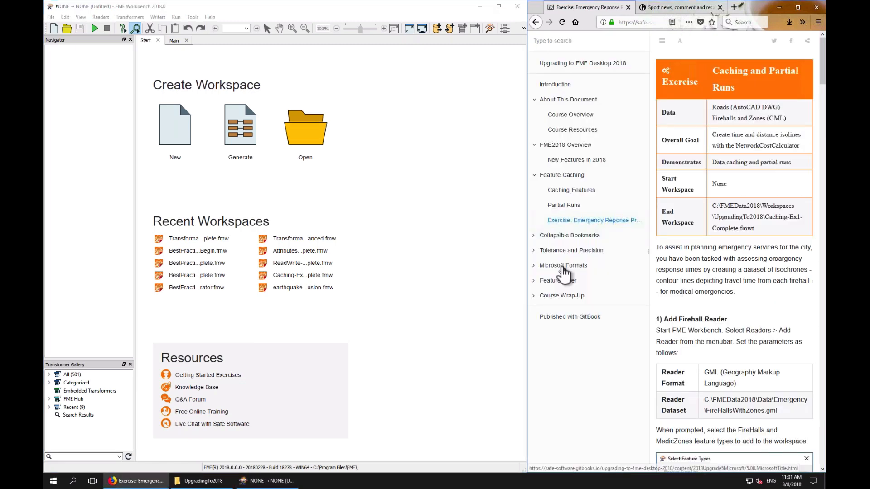
pyautogui.click(563, 266)
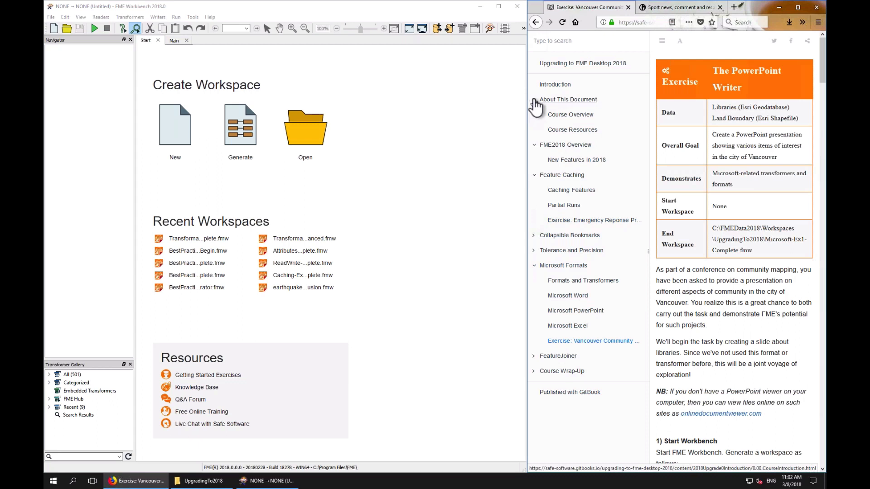
pyautogui.click(534, 99)
pyautogui.click(535, 115)
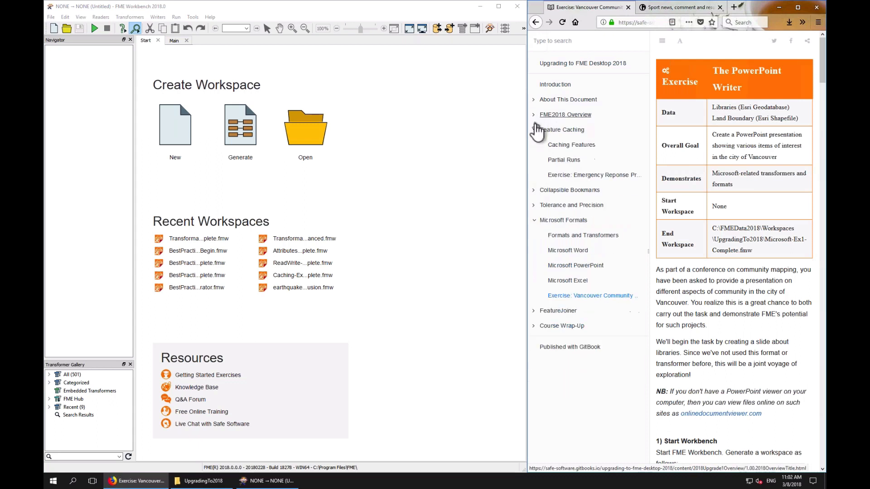
pyautogui.click(534, 130)
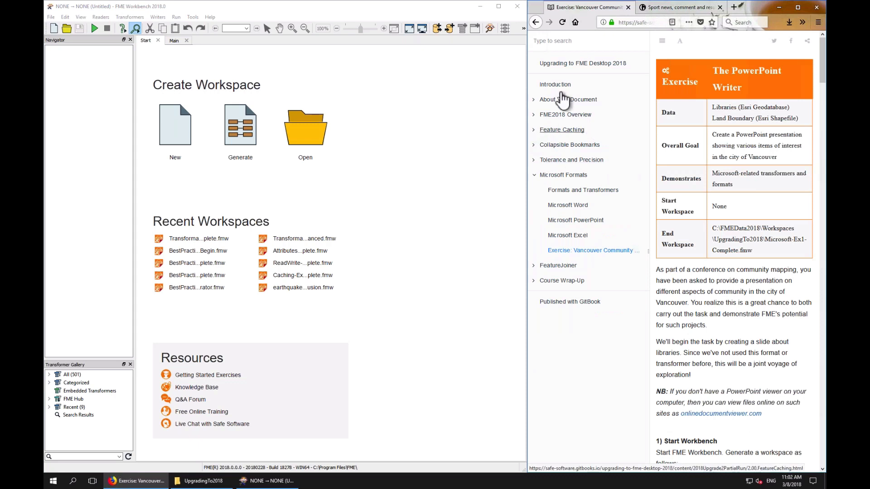
pyautogui.click(535, 116)
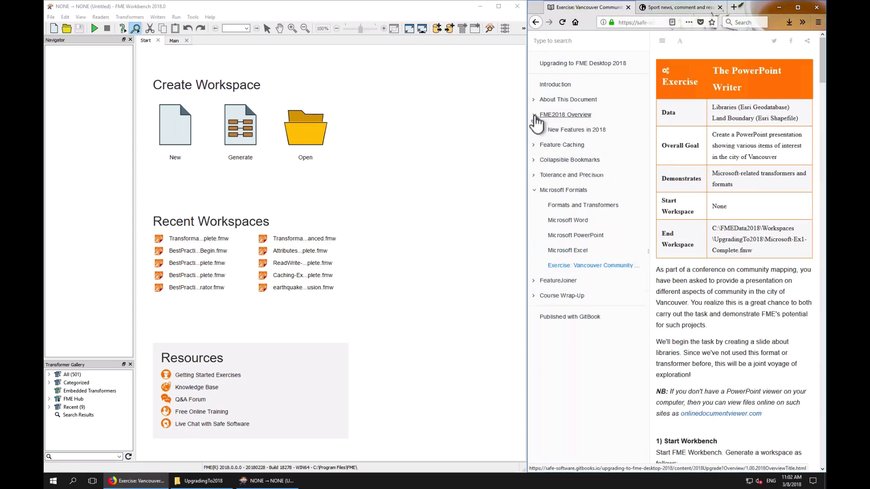
pyautogui.click(535, 115)
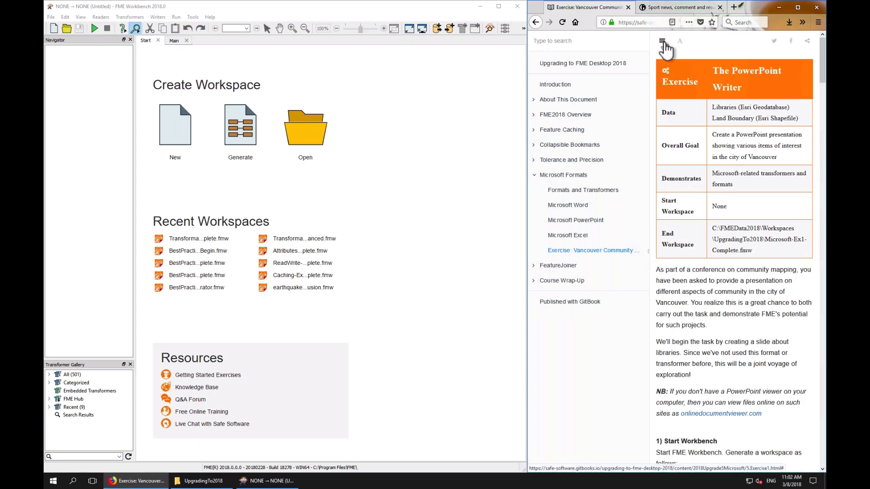
pyautogui.click(662, 41)
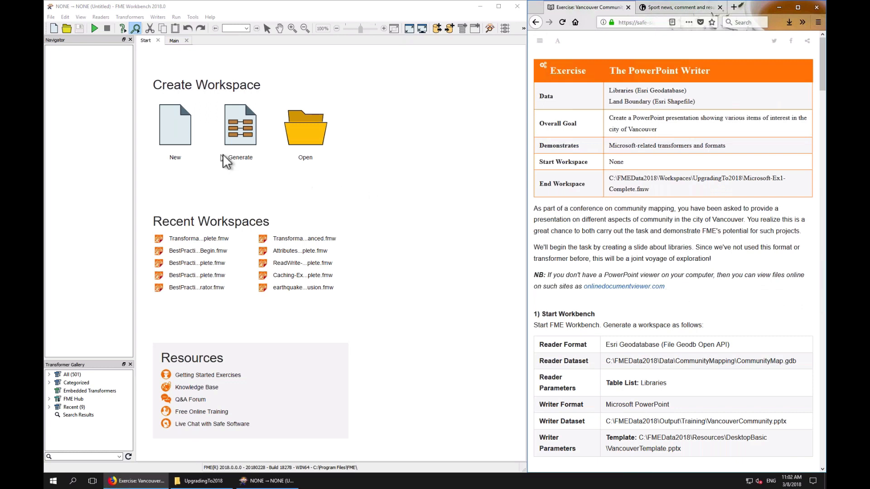
# Start generating a workspace with an Esri Geodatabase (File Geodb Open API) reader on CommunityMapping\CommunityMap.gdb
pyautogui.click(235, 162)
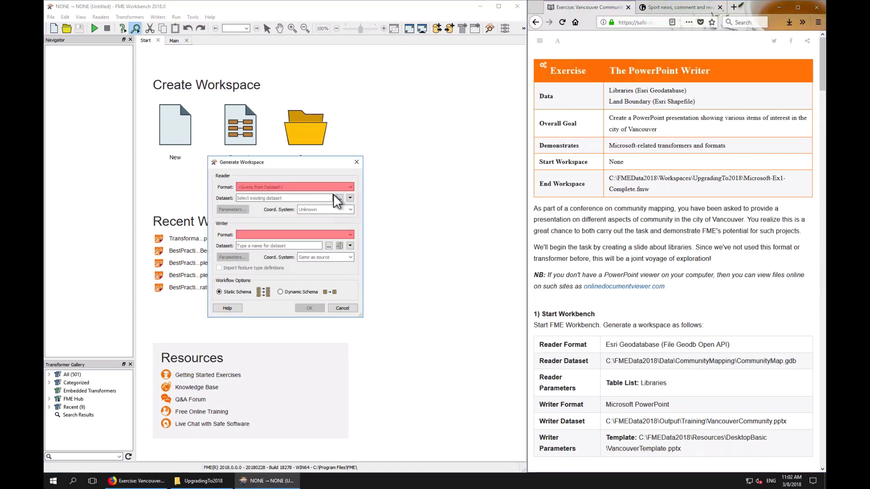
pyautogui.write('api')
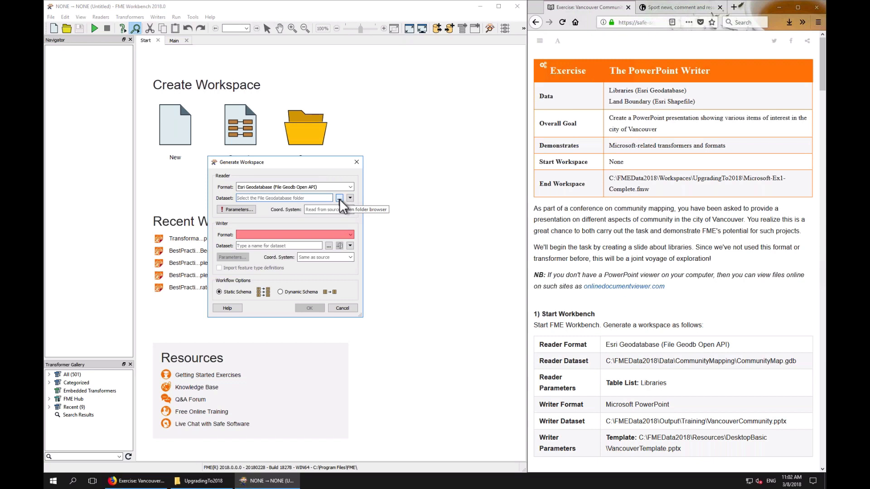
pyautogui.click(339, 198)
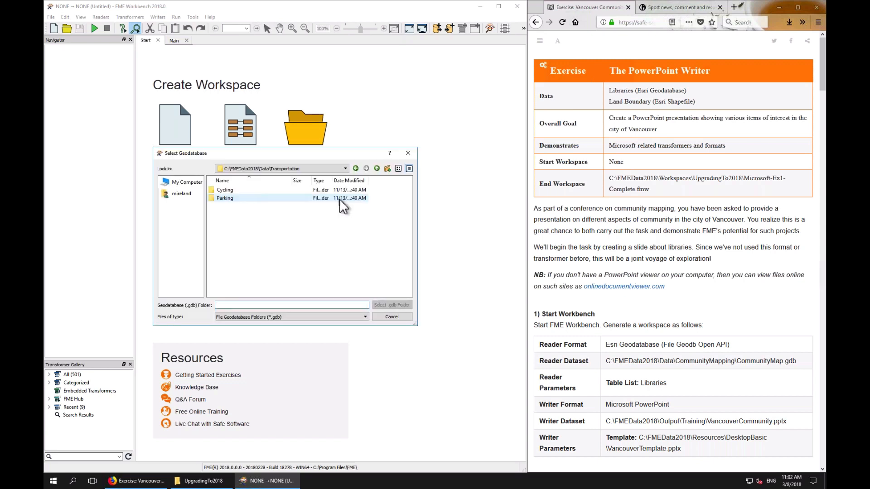
pyautogui.click(376, 169)
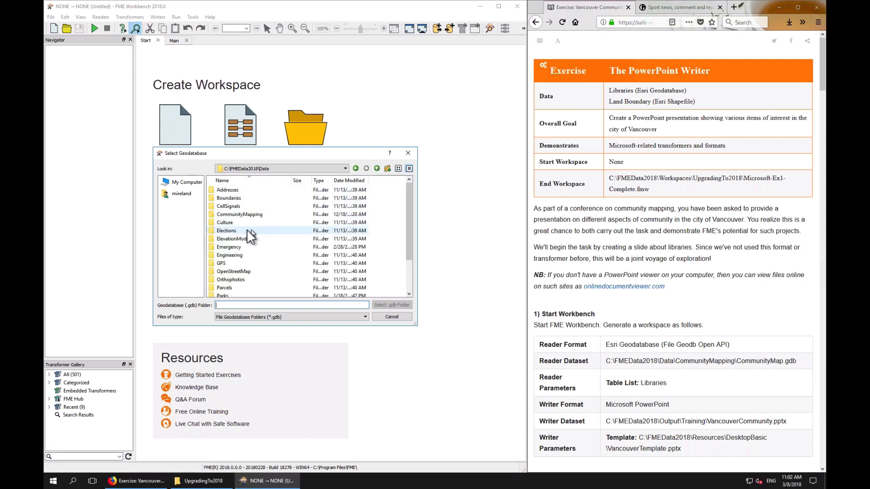
pyautogui.doubleClick(247, 216)
pyautogui.doubleClick(233, 190)
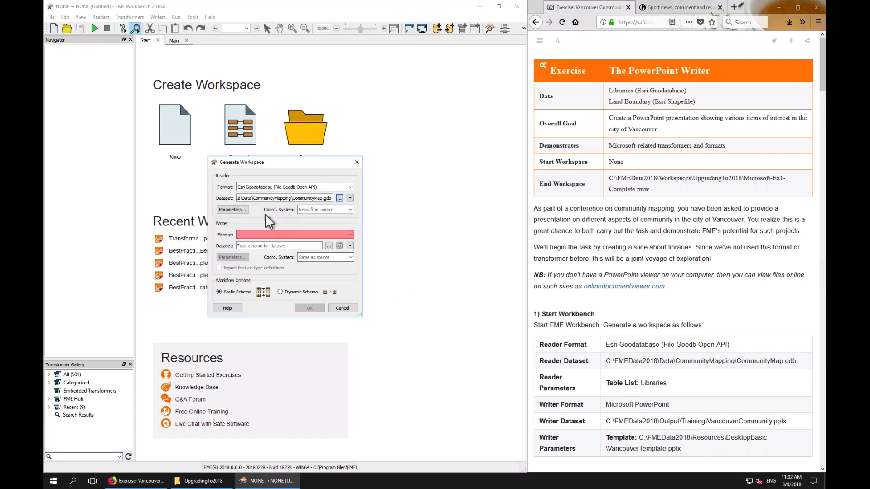
# Set the geodatabase reader's table list to Libraries
pyautogui.click(236, 209)
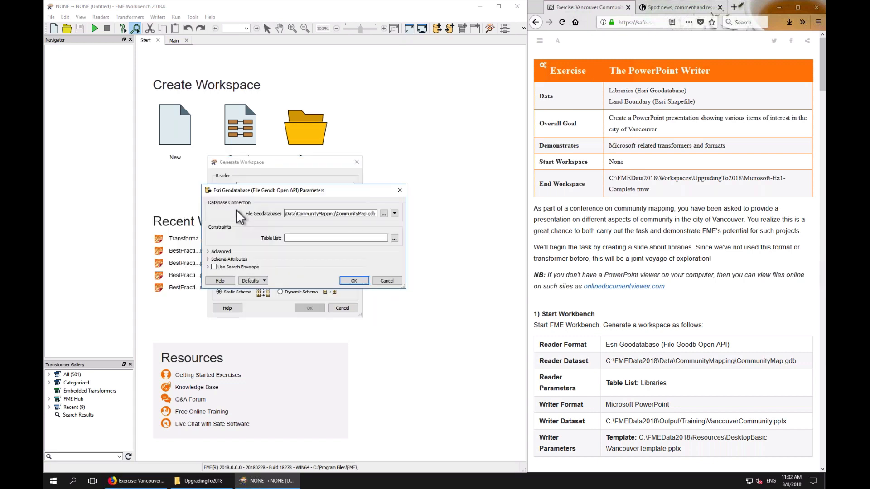
pyautogui.click(395, 238)
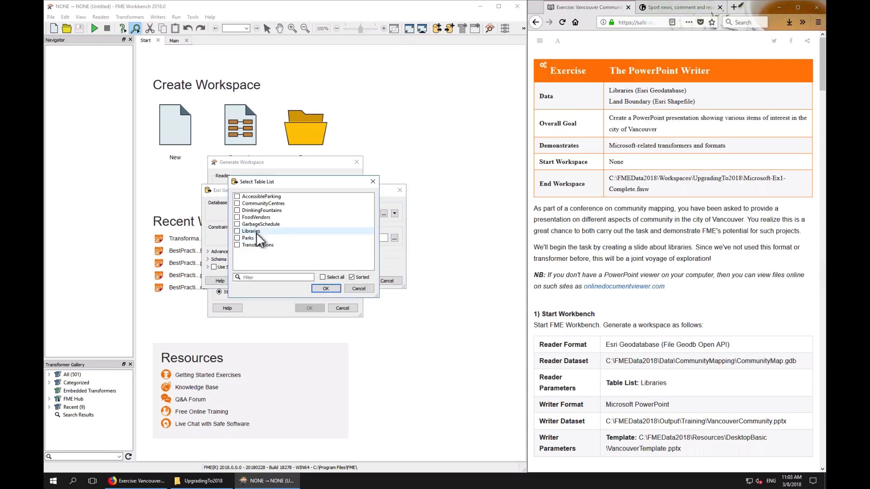
pyautogui.click(254, 232)
pyautogui.click(324, 290)
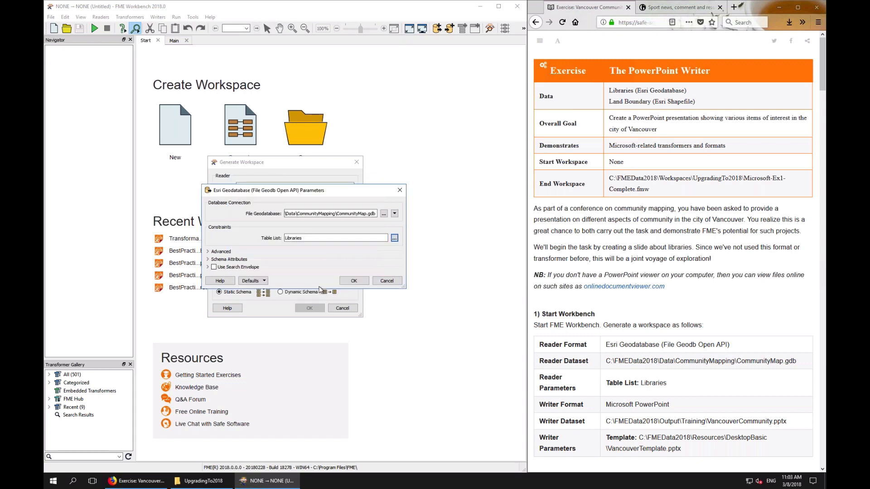
pyautogui.click(353, 281)
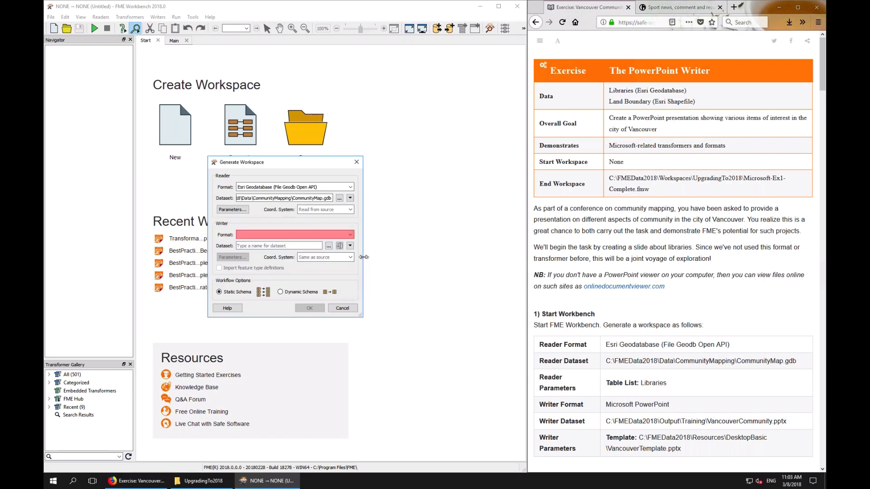
# Set the writer format to Microsoft PowerPoint
pyautogui.moveTo(364, 257); pyautogui.dragTo(421, 257)
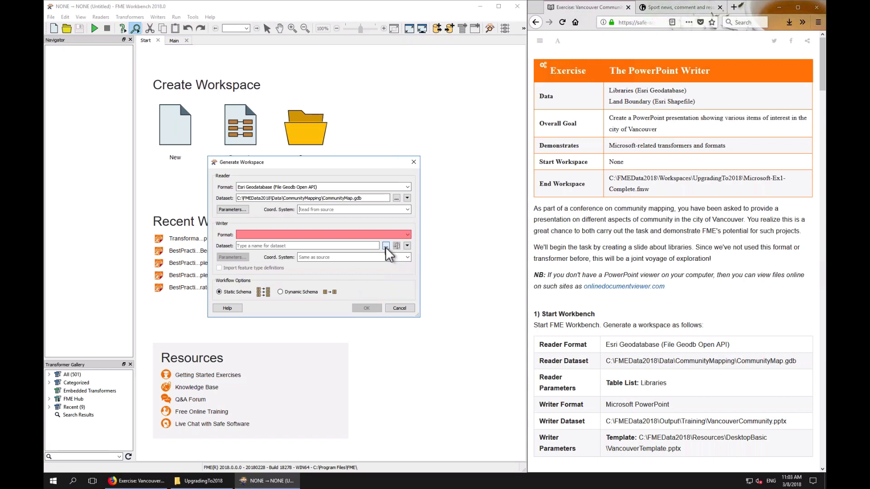
pyautogui.click(368, 236)
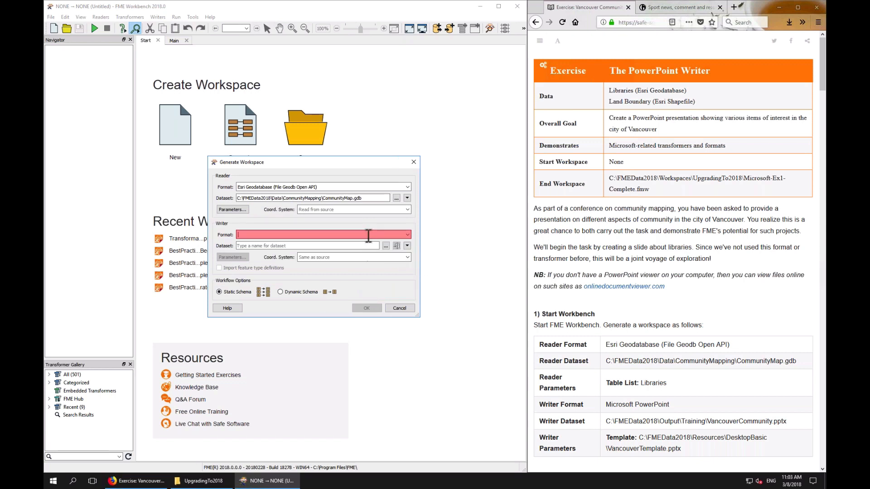
pyautogui.write('power')
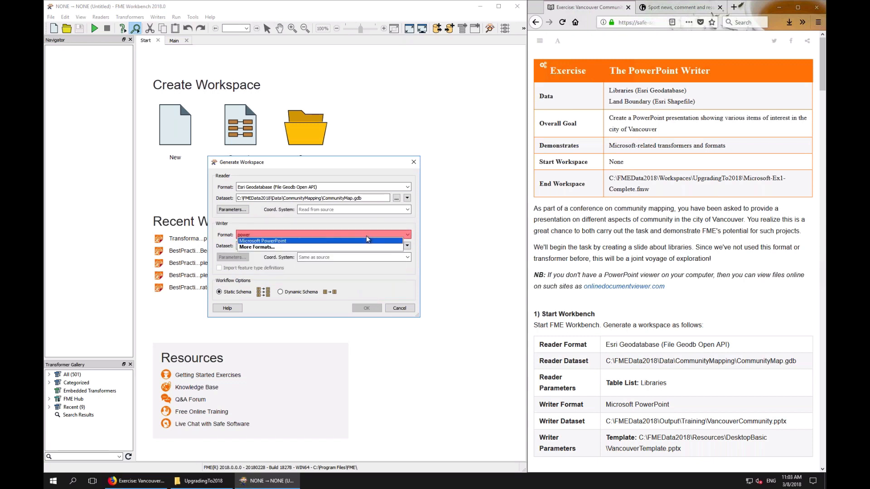
pyautogui.click(361, 241)
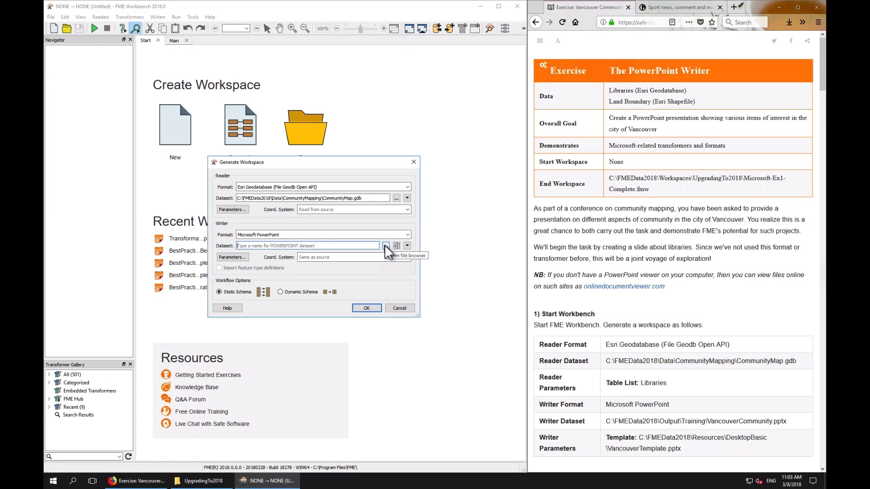
# Set the writer dataset to VancouverCommmunity.pptx in the FMEData2018 Output folder
pyautogui.click(385, 247)
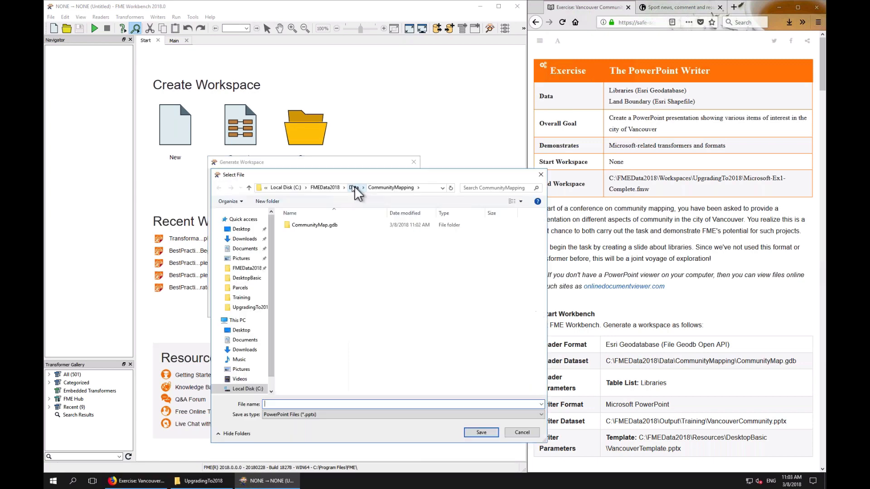
pyautogui.click(335, 187)
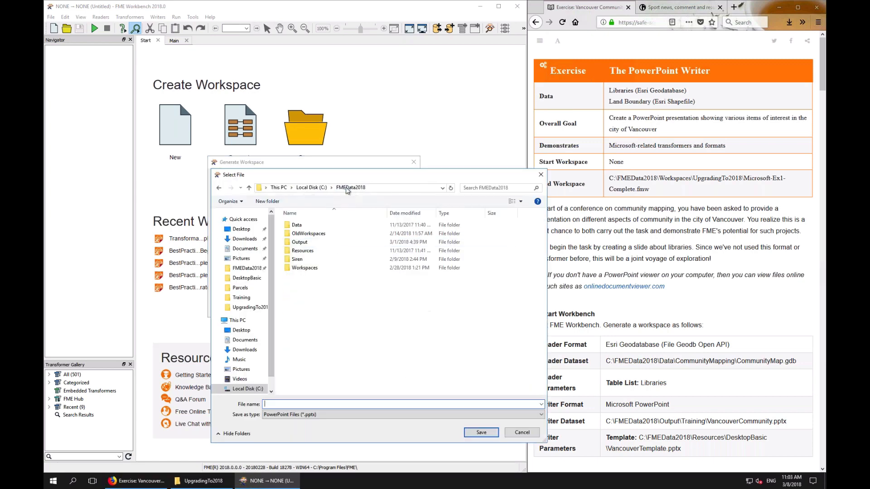
pyautogui.click(302, 242)
pyautogui.doubleClick(303, 241)
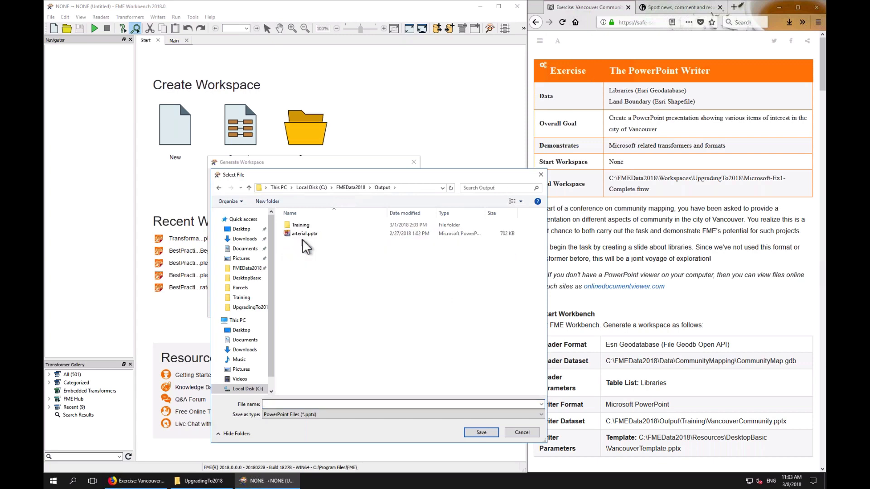
pyautogui.click(346, 404)
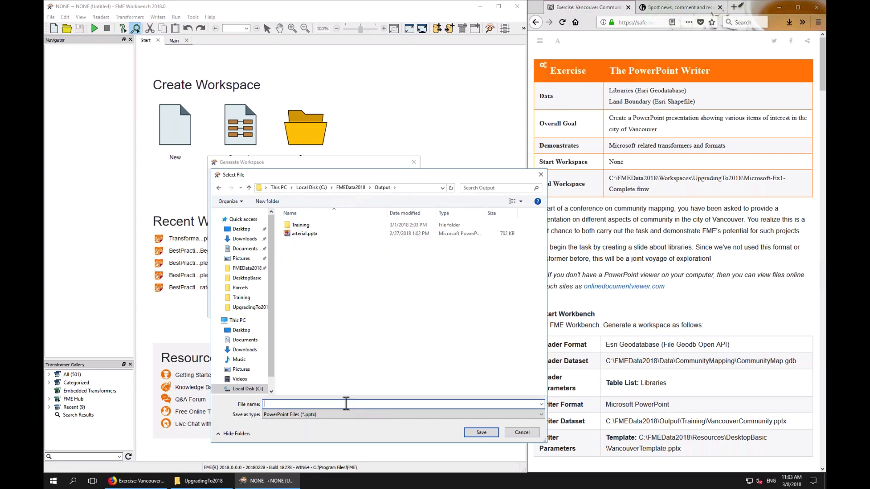
pyautogui.write('VancouverCommmunity')
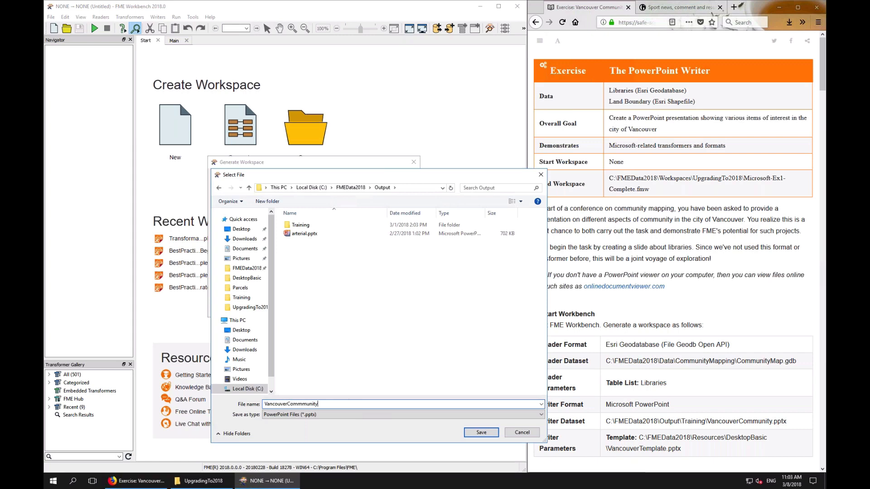
pyautogui.click(481, 433)
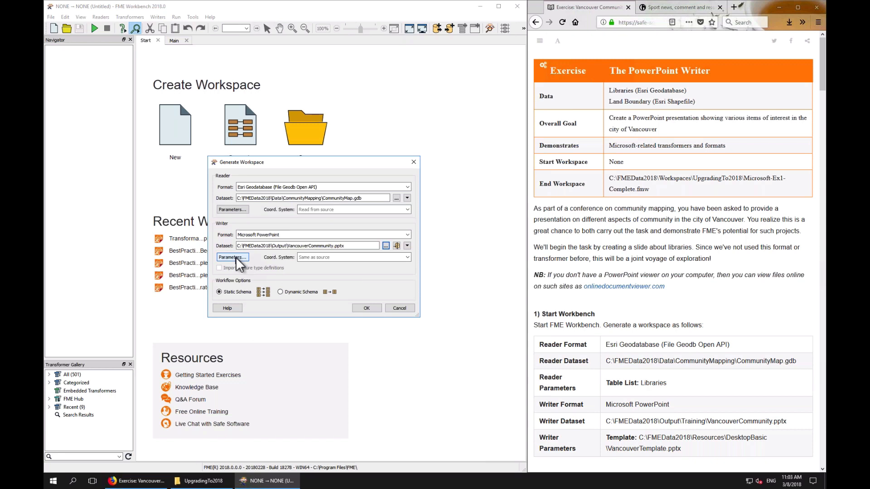
# Set the PowerPoint writer's template file to VancouverTemplate.pptx from Resources\DesktopBasic
pyautogui.click(235, 258)
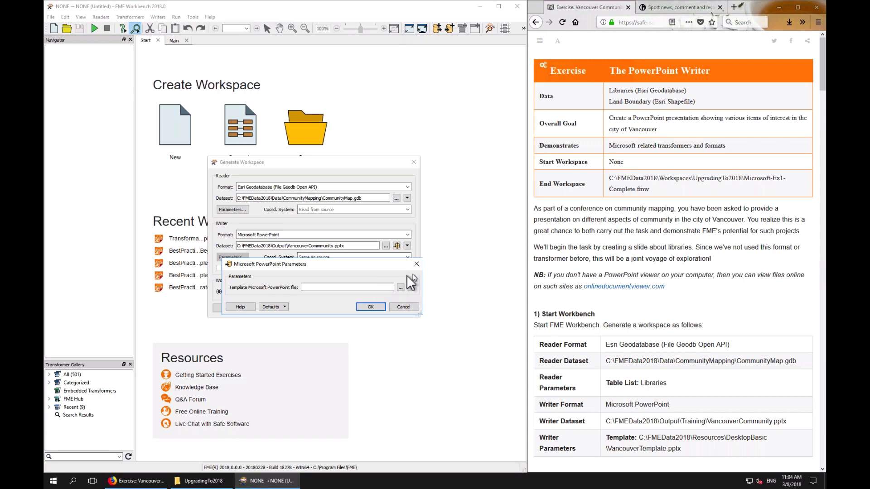
pyautogui.click(400, 288)
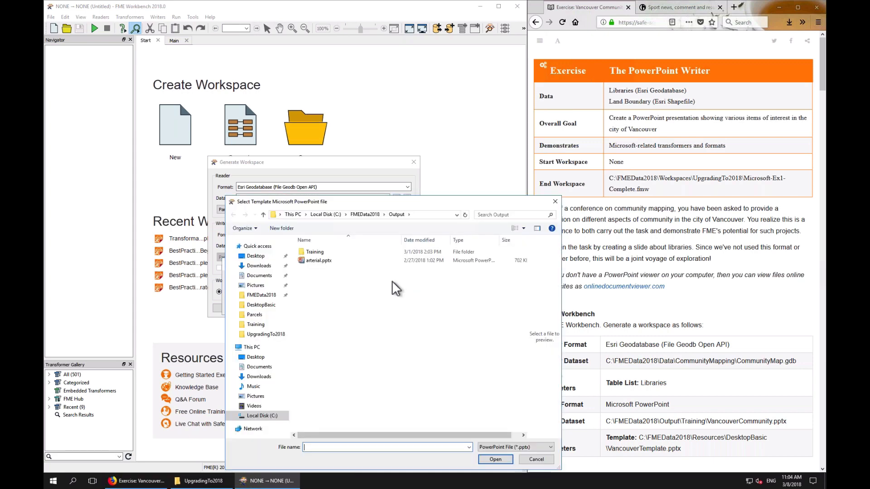
pyautogui.click(369, 212)
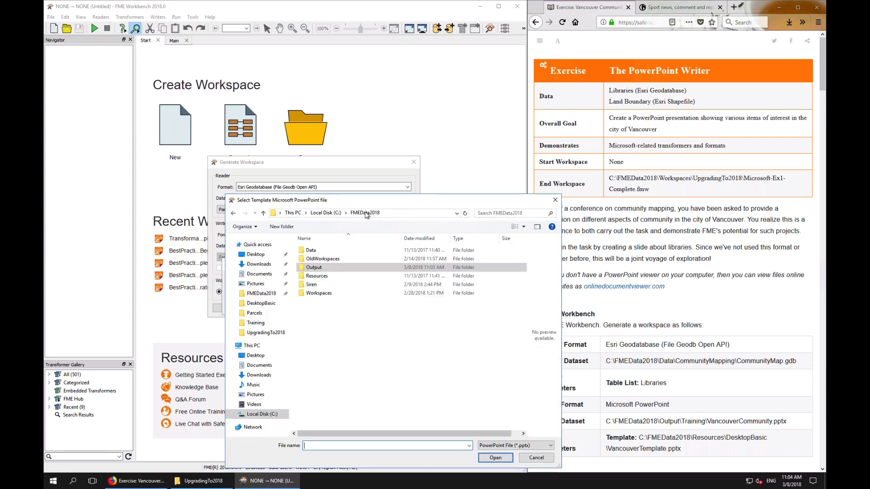
pyautogui.doubleClick(325, 278)
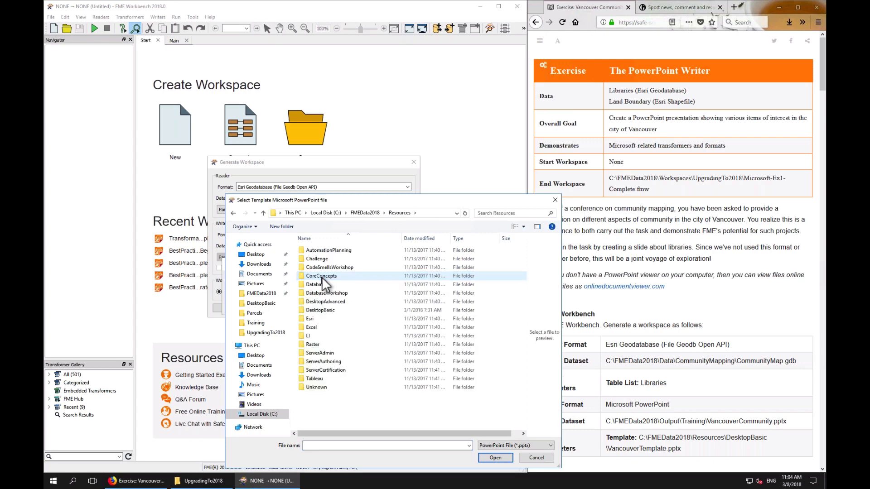
pyautogui.doubleClick(320, 310)
pyautogui.doubleClick(333, 252)
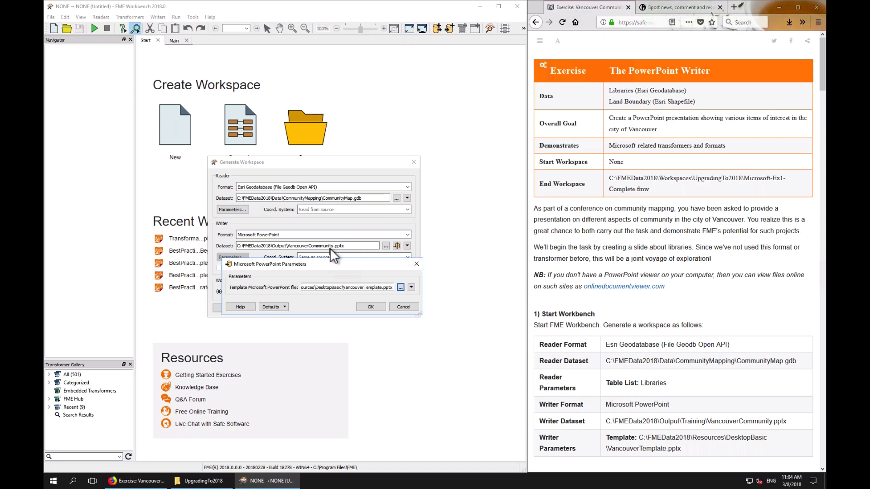
# Confirm the writer parameters and generate the workspace from the reader and writer settings
pyautogui.click(369, 307)
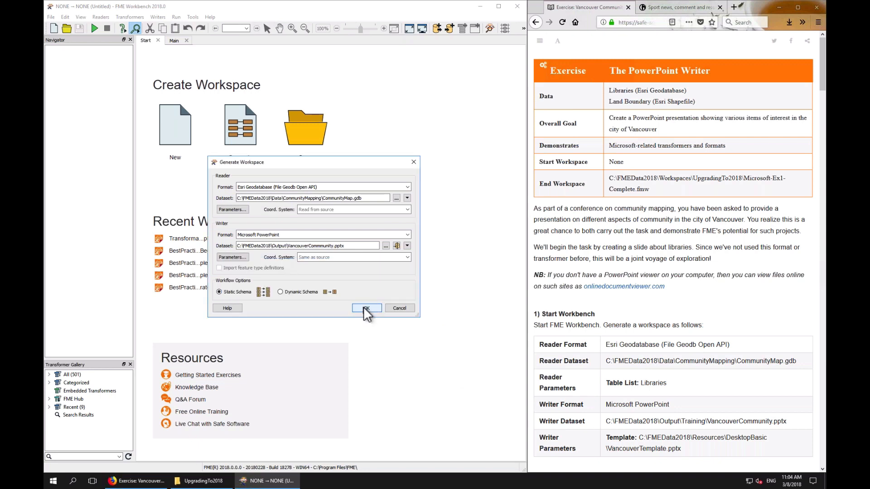
pyautogui.click(368, 307)
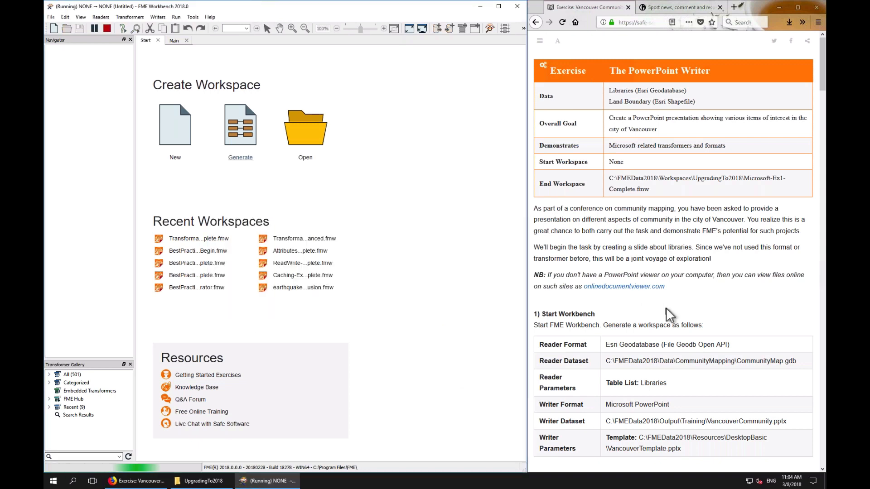
pyautogui.scroll(-5, 667, 312)
pyautogui.scroll(-3, 665, 309)
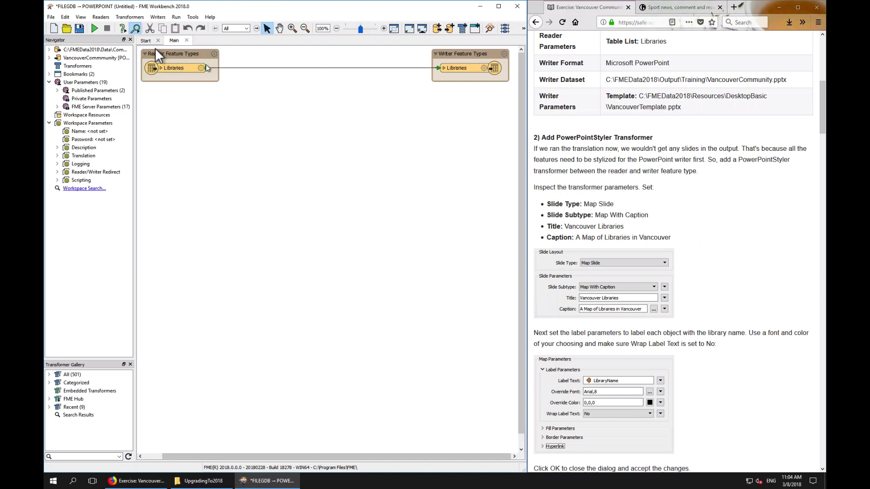
# Move the Libraries reader and writer feature types down into the middle of the canvas
pyautogui.click(169, 50)
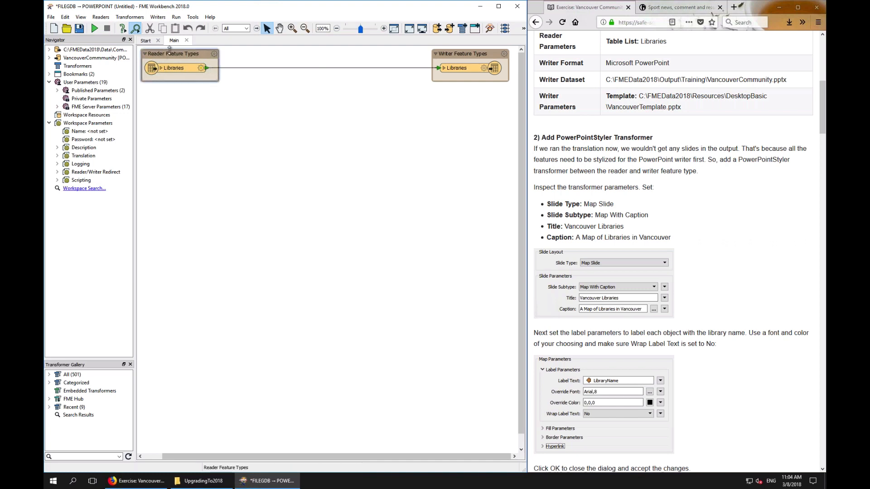
pyautogui.moveTo(169, 50); pyautogui.dragTo(196, 91)
pyautogui.moveTo(460, 53); pyautogui.dragTo(423, 92)
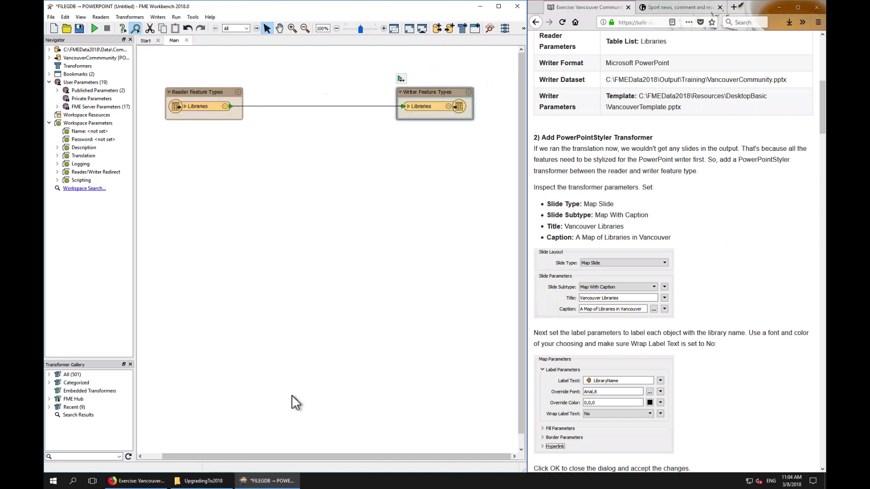
# Insert a PowerPointStyler transformer on the connection between the reader and writer feature types
pyautogui.click(297, 106)
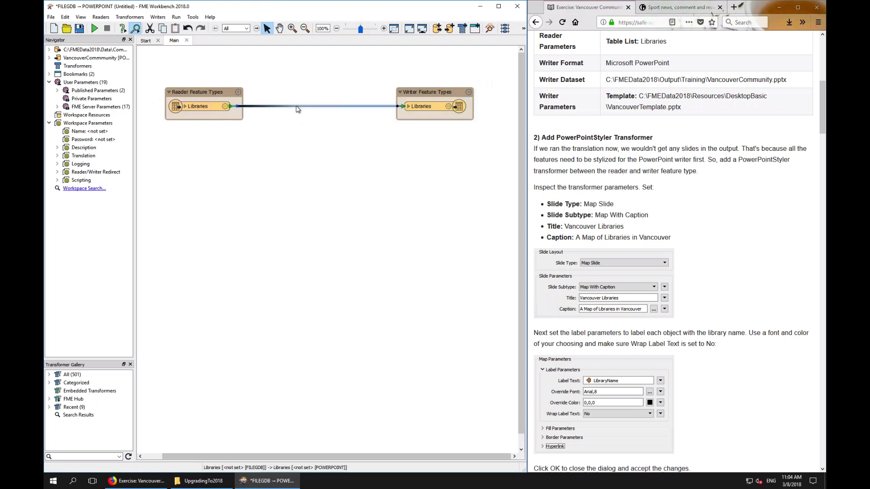
pyautogui.write('powe')
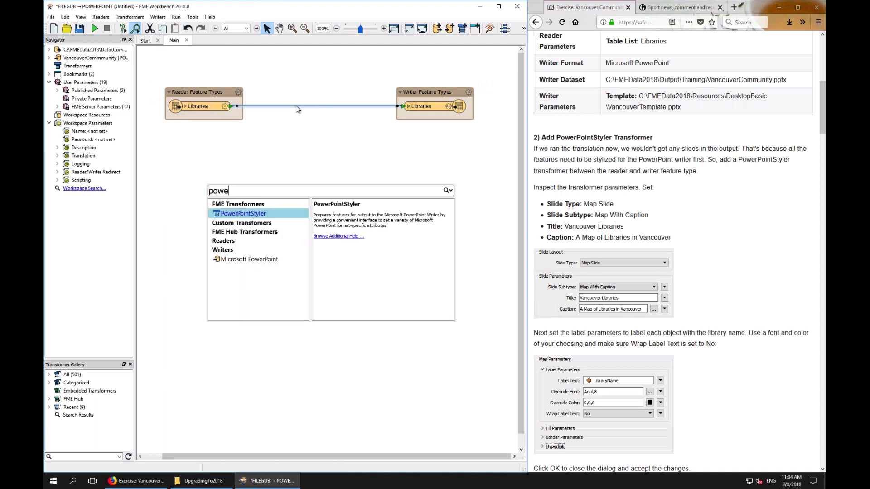
pyautogui.press('Return')
pyautogui.moveTo(317, 107); pyautogui.dragTo(296, 106)
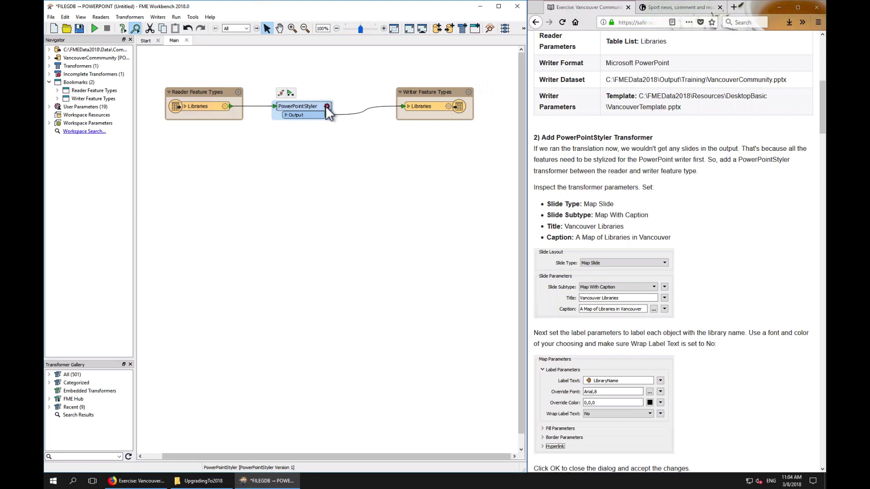
# Open the PowerPointStyler parameters and set slide type to Map Slide with subtype Map With Caption
pyautogui.click(326, 106)
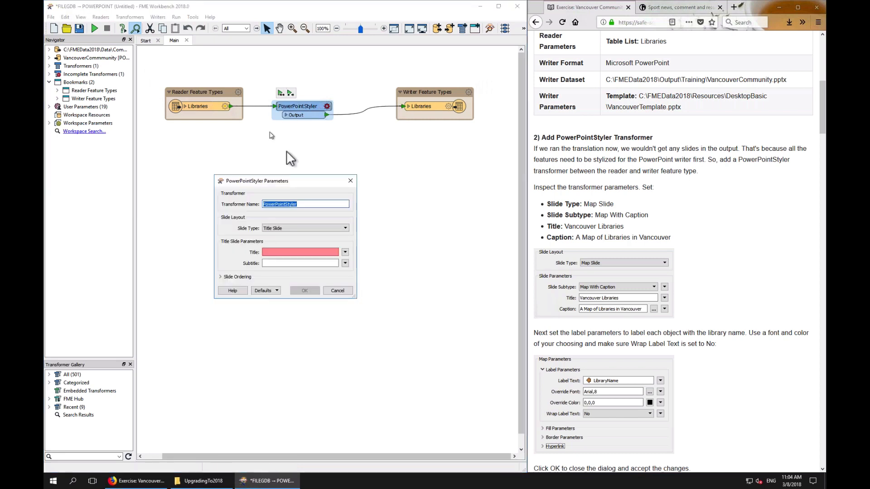
pyautogui.click(345, 228)
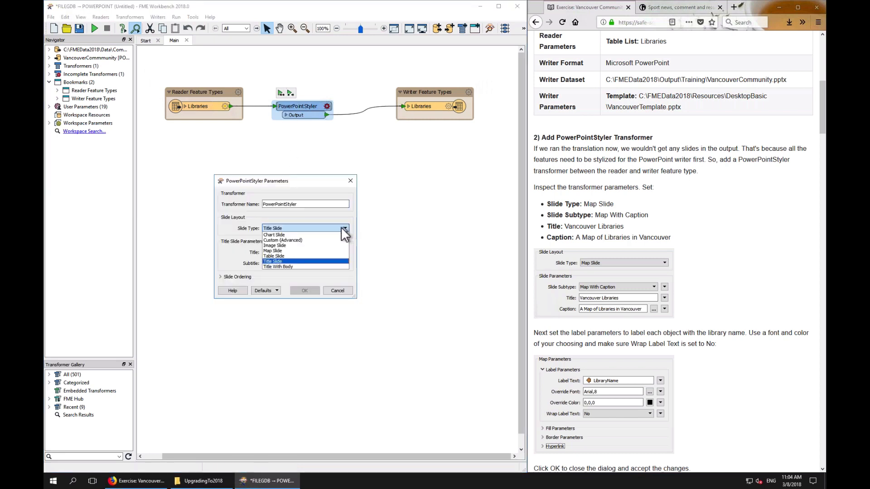
pyautogui.click(281, 250)
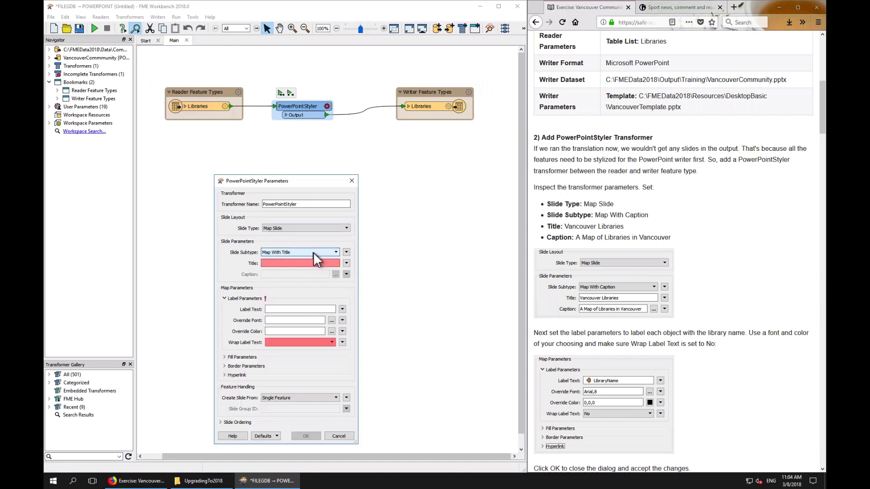
pyautogui.click(314, 252)
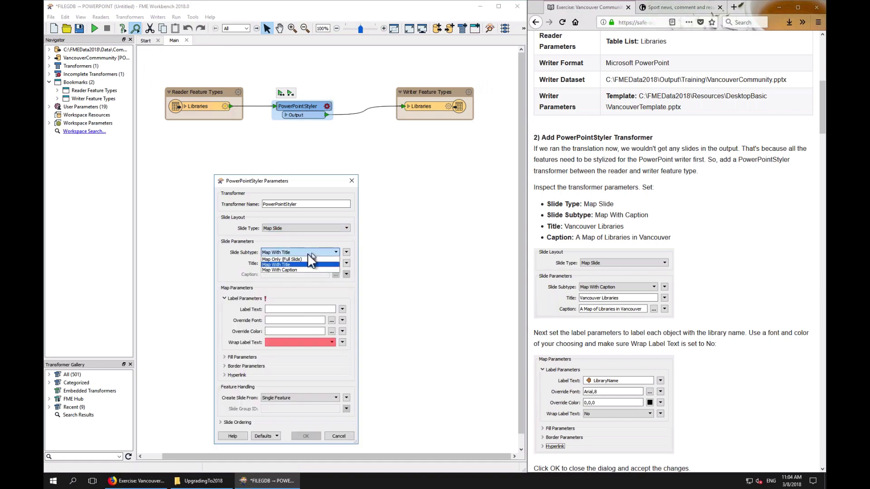
pyautogui.click(283, 270)
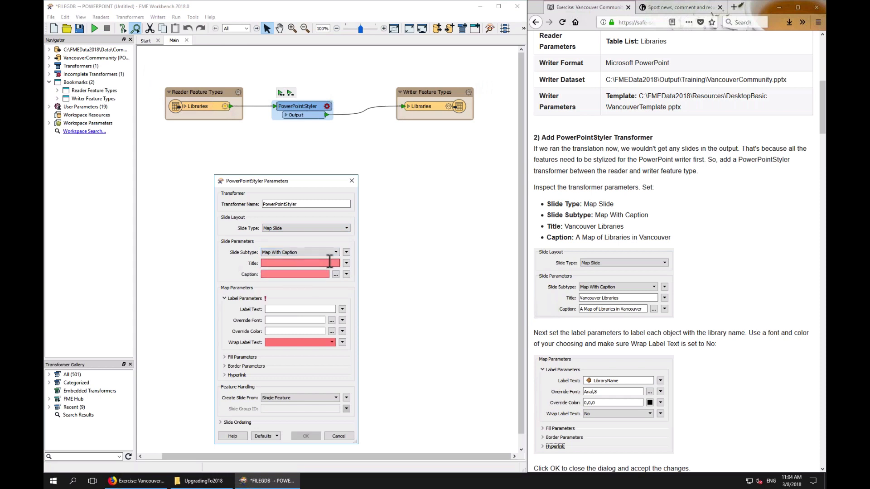
# Set the slide title to Vancouver Libraries
pyautogui.click(311, 263)
pyautogui.write('Vancou')
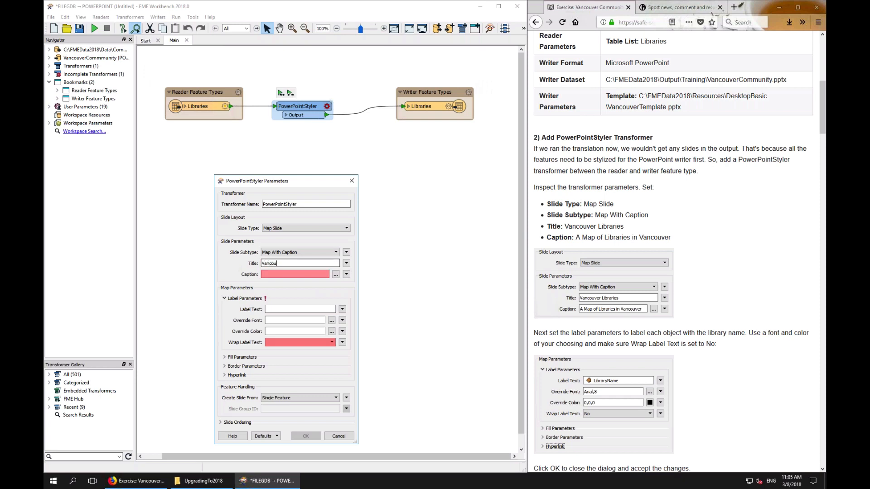
pyautogui.write('ver Libraries')
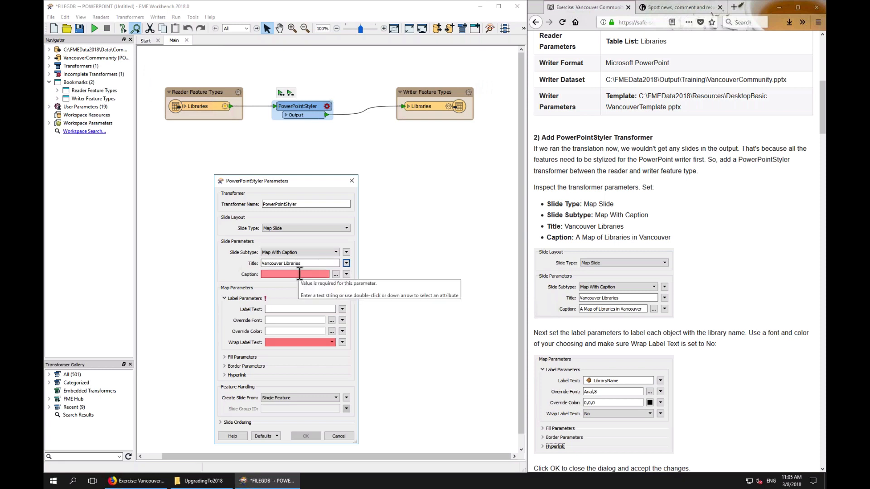
# Set the caption to "A Map of Libraries in the city of Vancouver" in the caption text editor
pyautogui.click(335, 274)
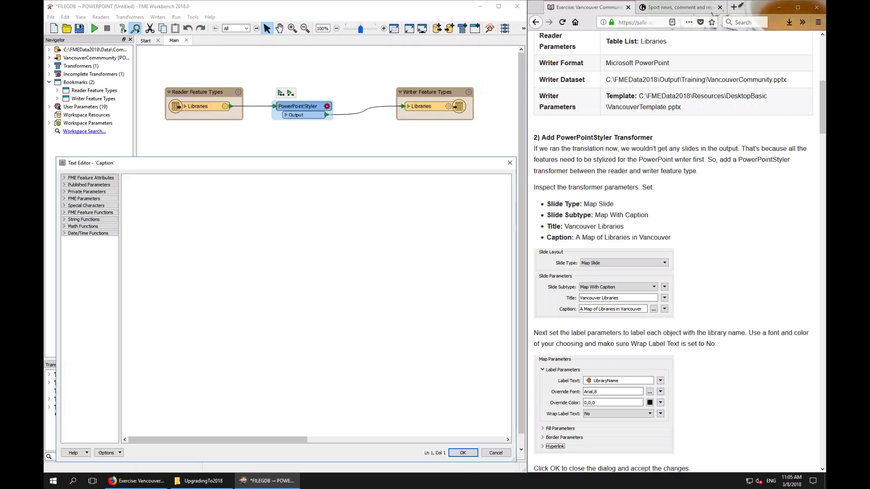
pyautogui.click(85, 177)
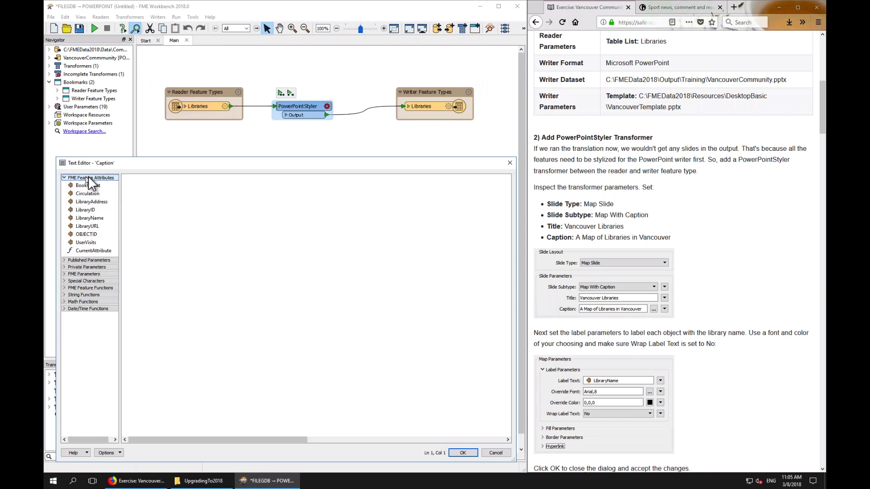
pyautogui.click(64, 177)
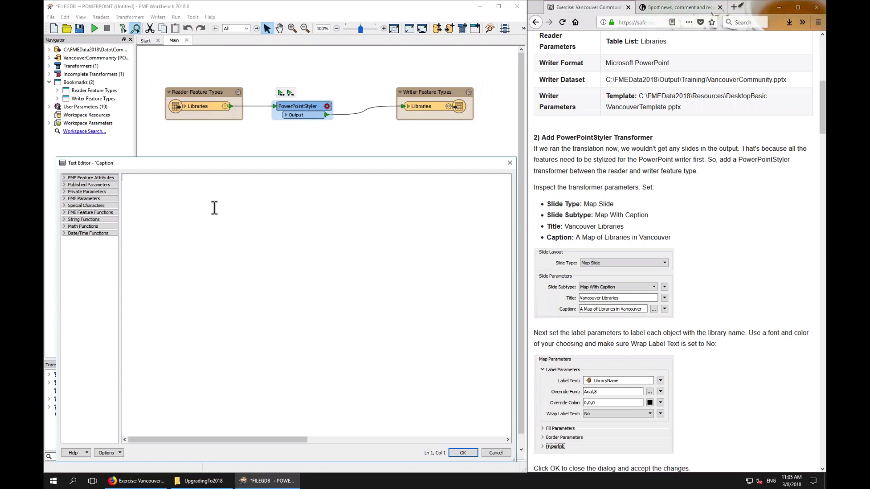
pyautogui.write('A Map of Libraries in the city of V')
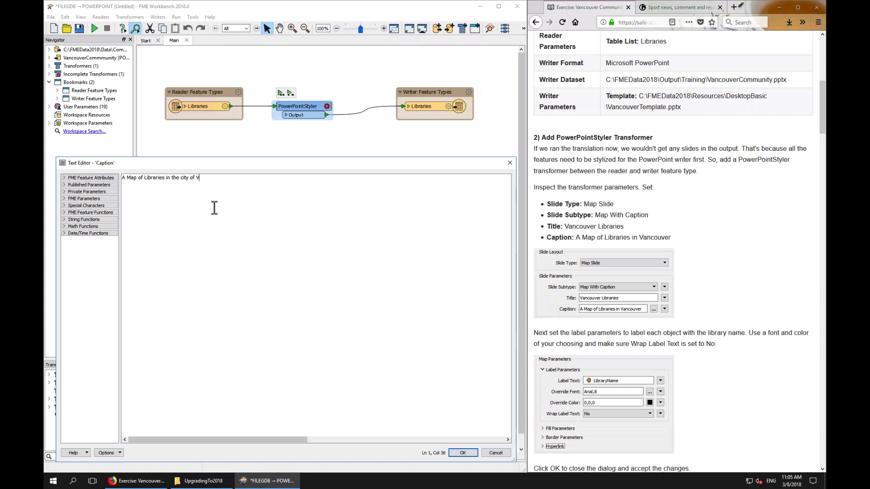
pyautogui.write('ancouver')
pyautogui.click(459, 453)
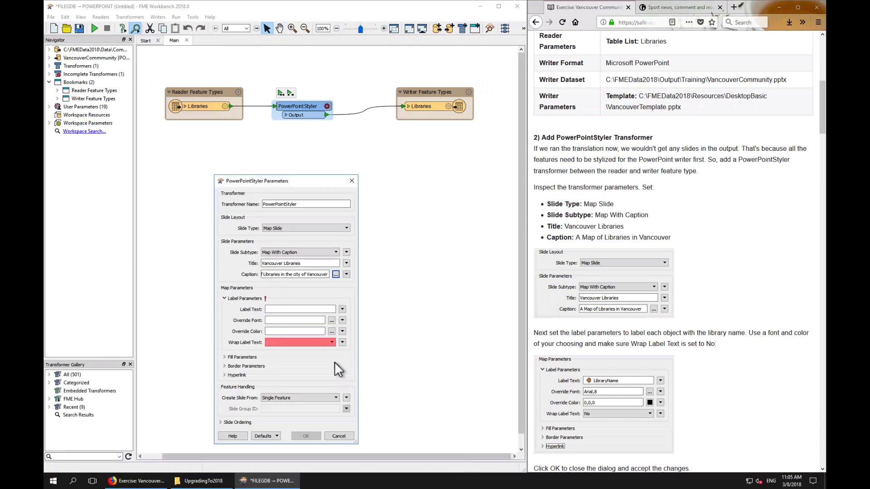
# Read the exercise instructions for the PowerPointStyler label parameters
pyautogui.click(698, 343)
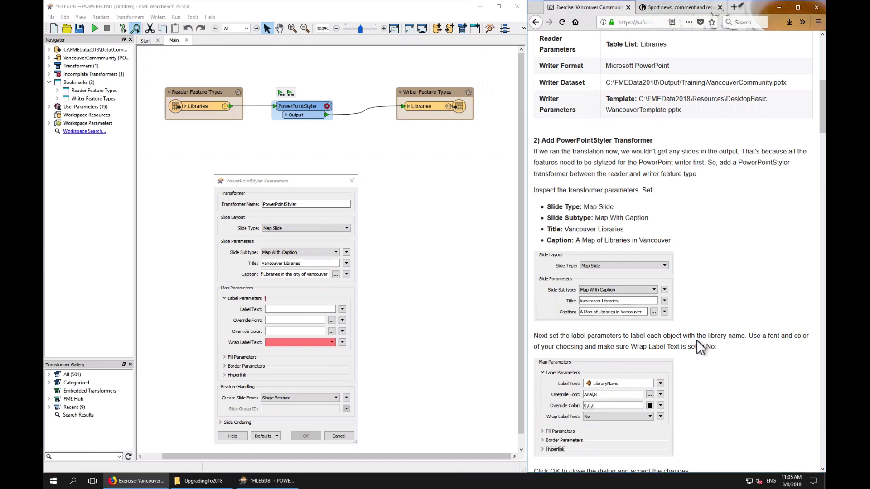
pyautogui.scroll(1, 696, 339)
pyautogui.scroll(-2, 696, 340)
pyautogui.scroll(-3, 696, 339)
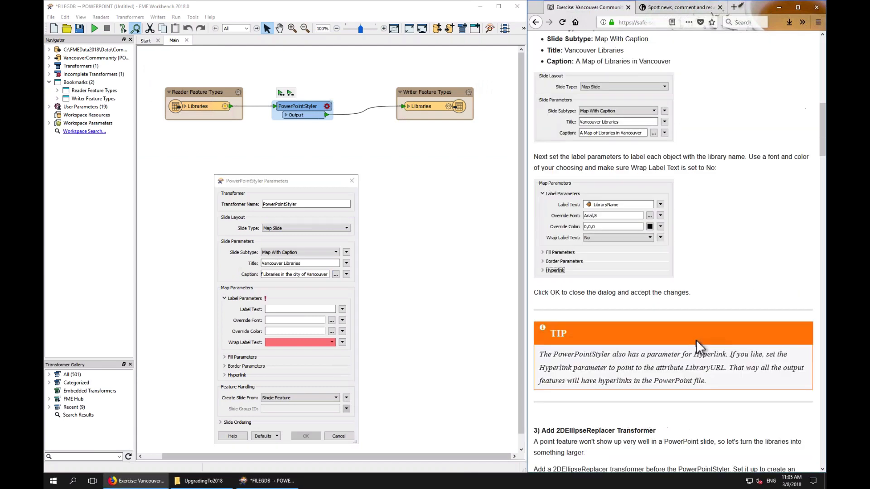
pyautogui.scroll(-2, 696, 340)
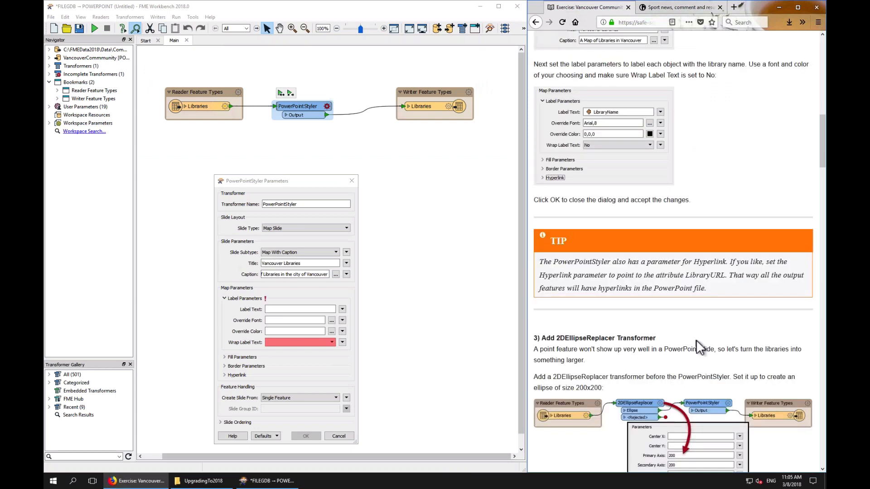
pyautogui.scroll(1, 695, 340)
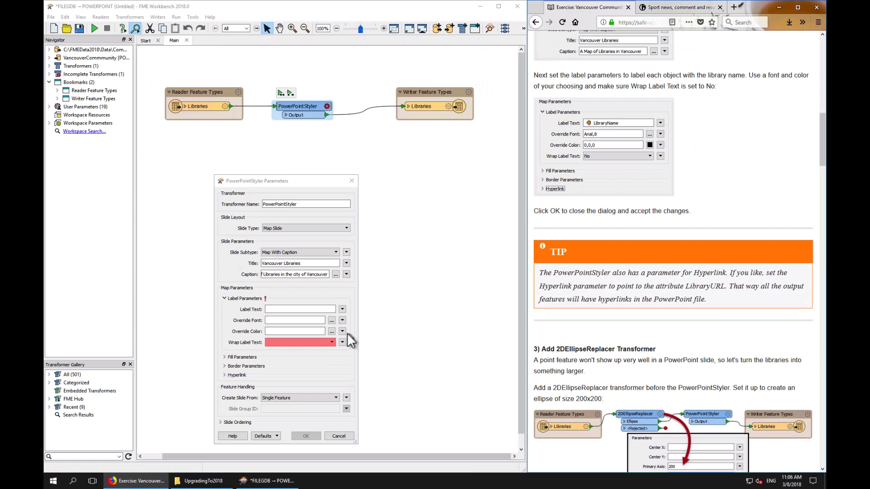
# Set the label text to the LibraryName attribute
pyautogui.click(342, 309)
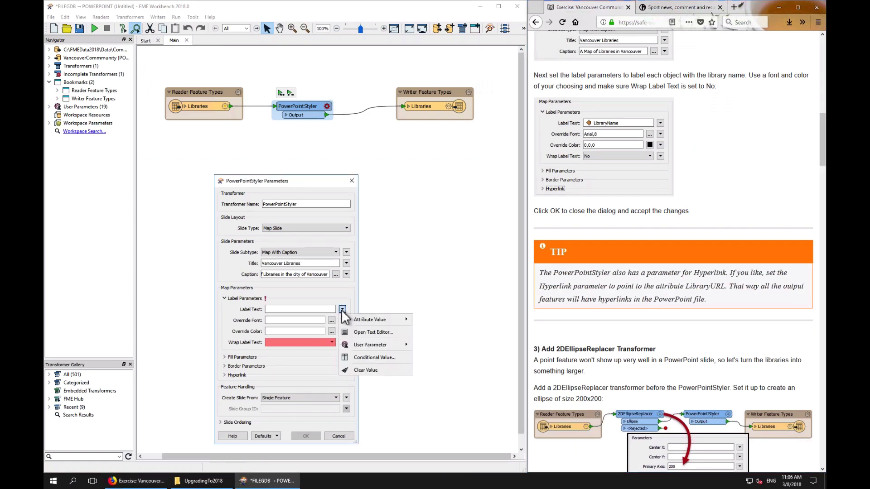
pyautogui.moveTo(349, 319)
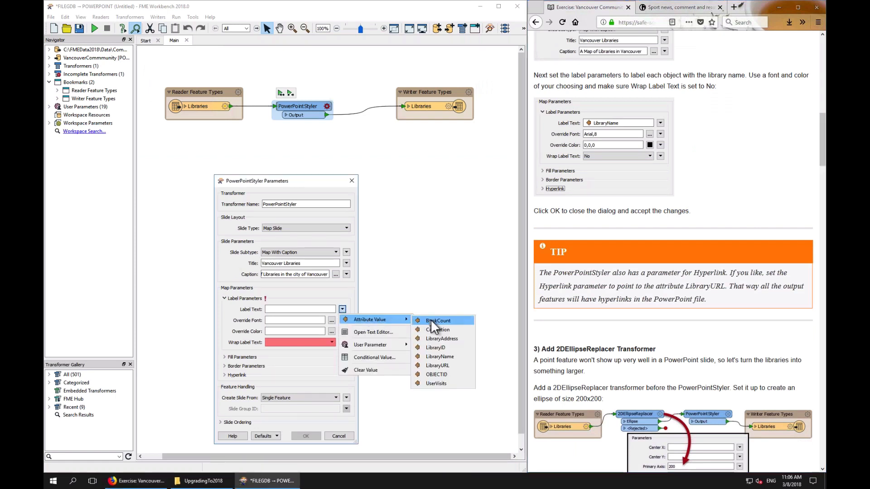
pyautogui.click(442, 356)
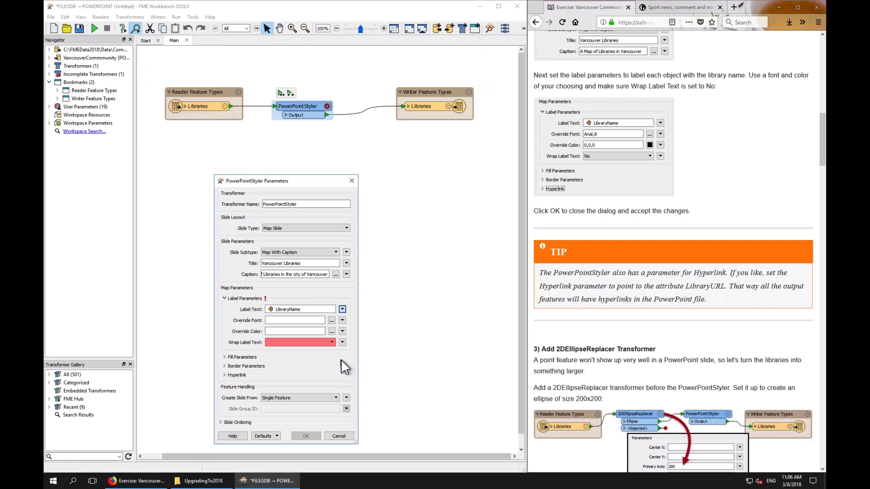
# Set the label override font to Tahoma, Regular, size 8
pyautogui.click(332, 320)
pyautogui.scroll(15, 254, 299)
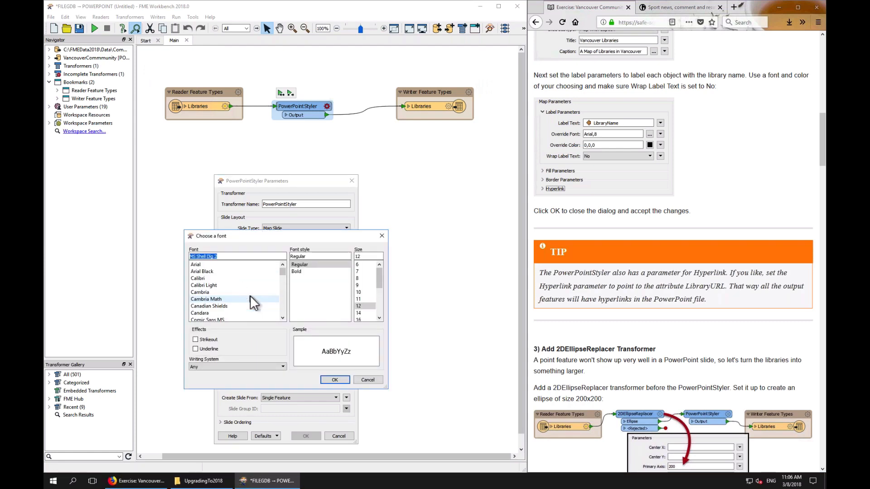
pyautogui.click(203, 266)
pyautogui.press('t')
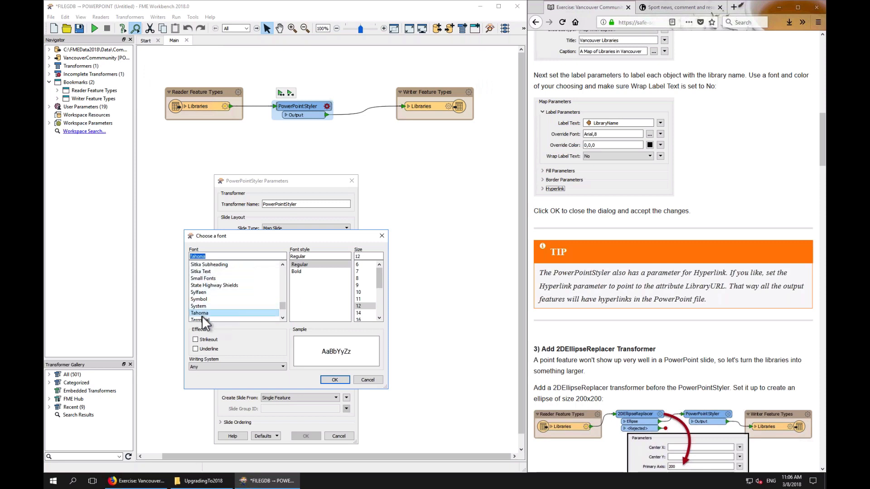
pyautogui.click(304, 266)
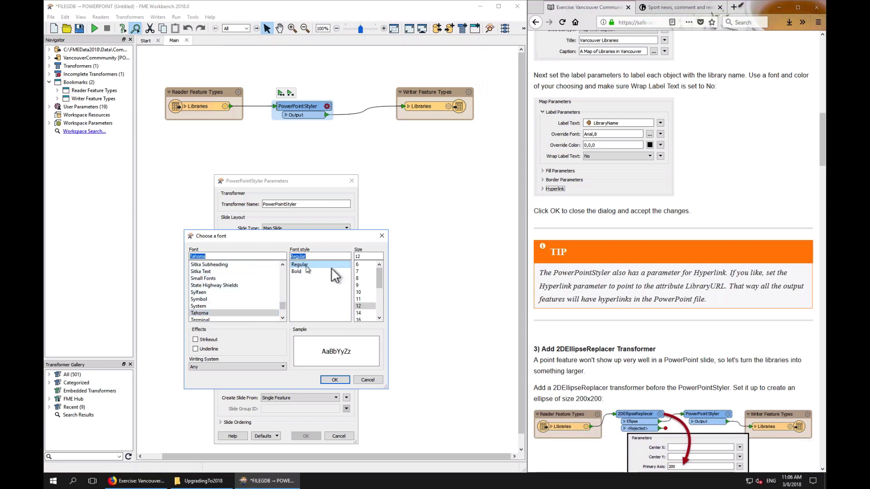
pyautogui.click(365, 279)
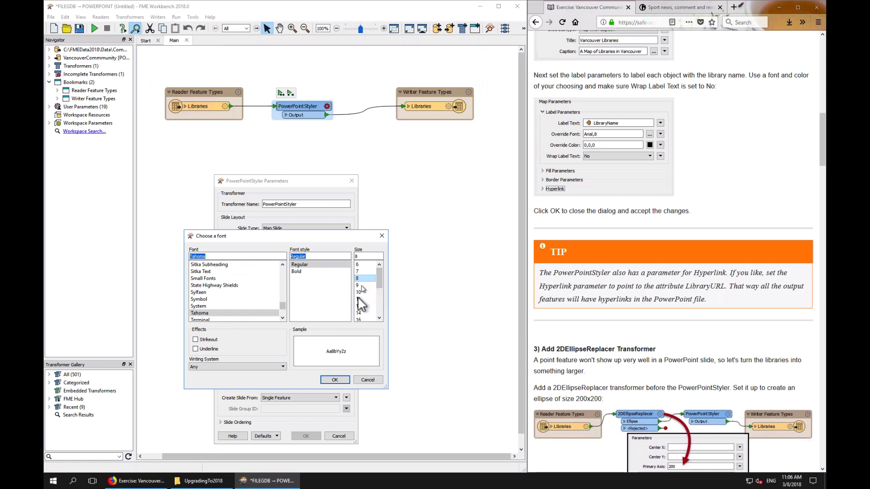
pyautogui.click(335, 380)
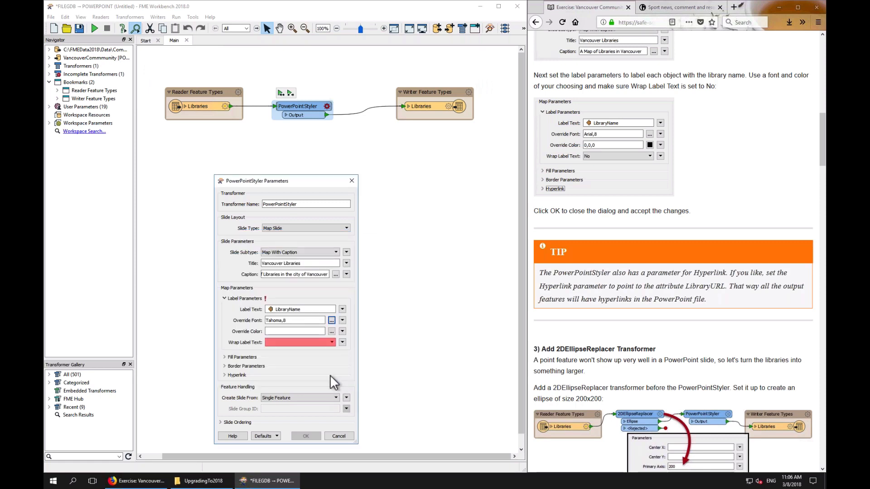
# Set the label override color to black
pyautogui.click(331, 331)
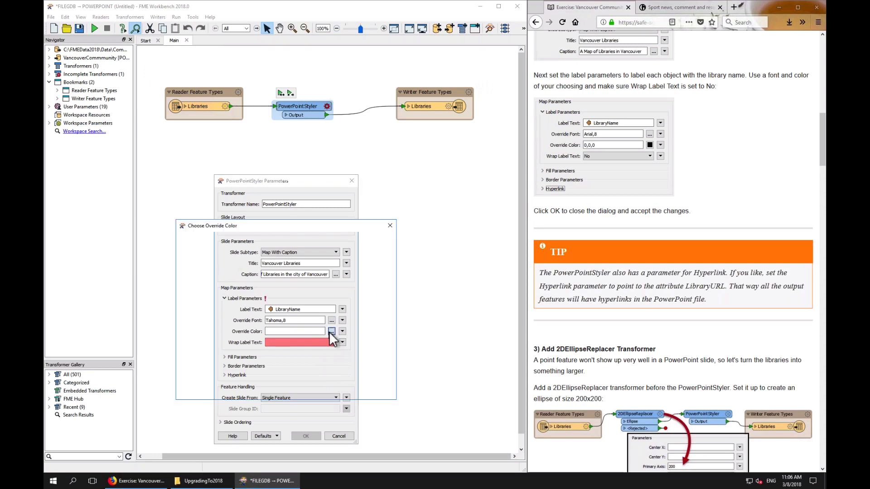
pyautogui.click(189, 252)
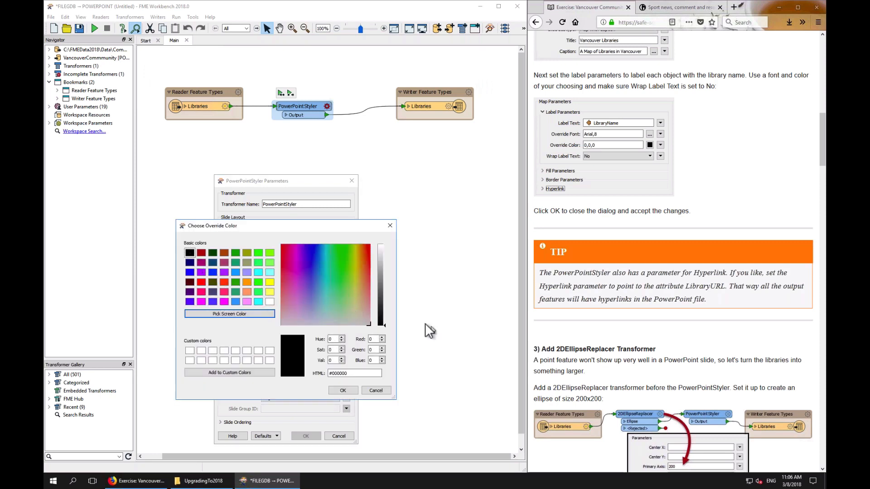
pyautogui.click(343, 390)
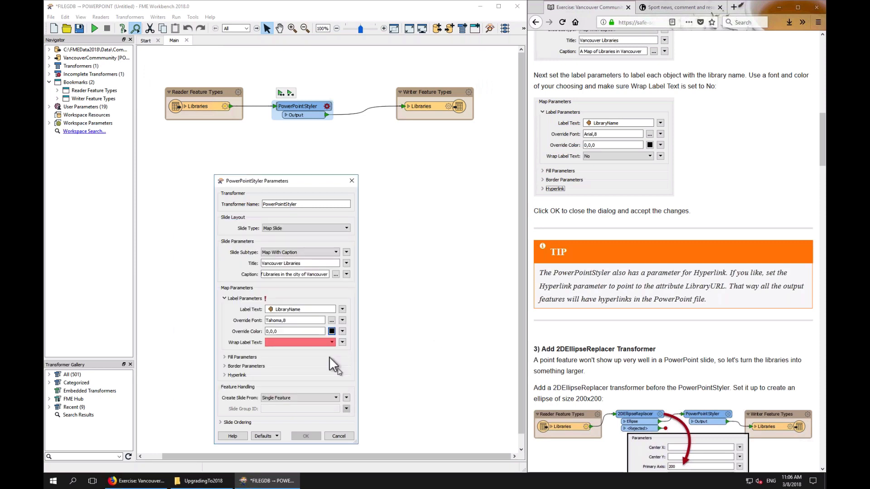
# Set Wrap Label Text to No and the hyperlink address to the LibraryURL attribute in the PowerPointStyler parameters
pyautogui.click(300, 342)
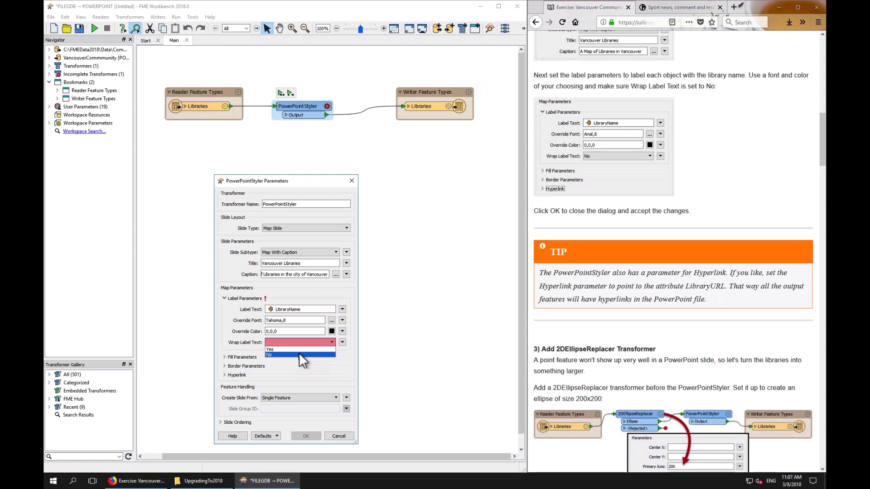
pyautogui.click(300, 354)
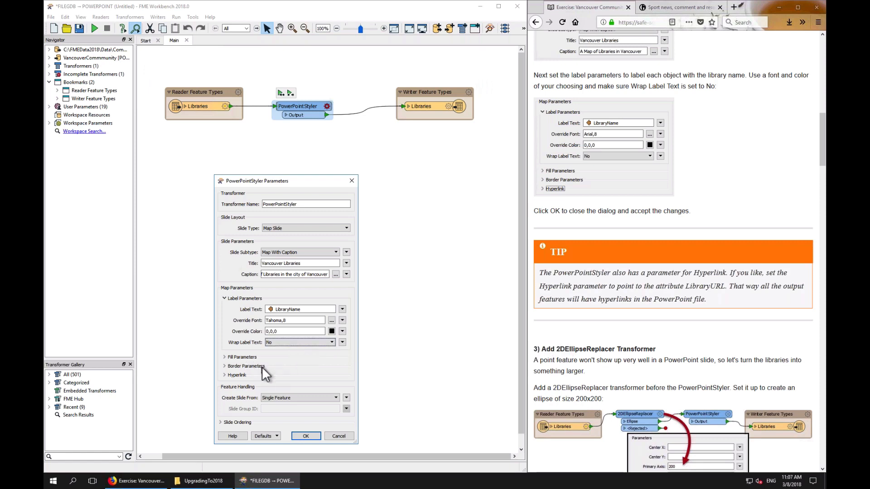
pyautogui.click(236, 375)
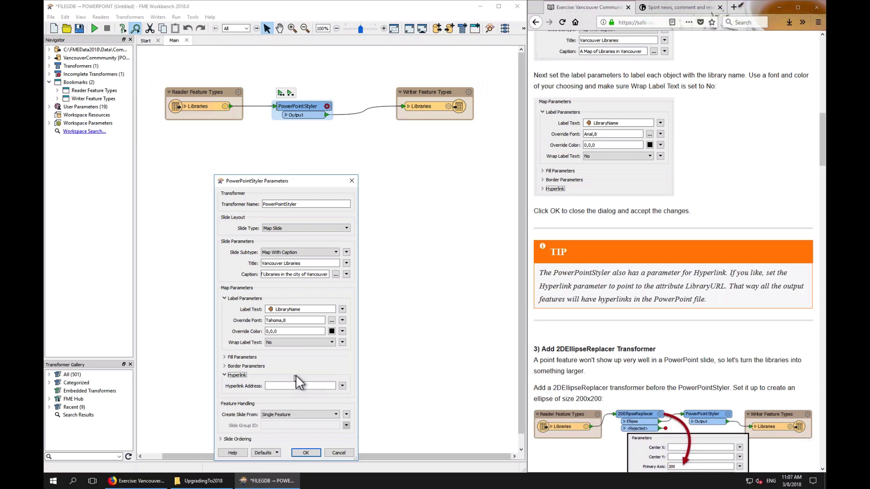
pyautogui.click(343, 386)
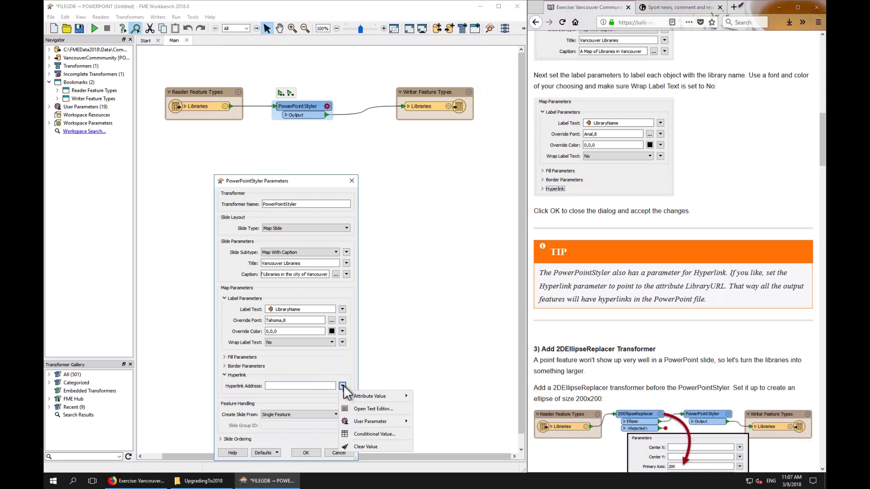
pyautogui.moveTo(363, 395)
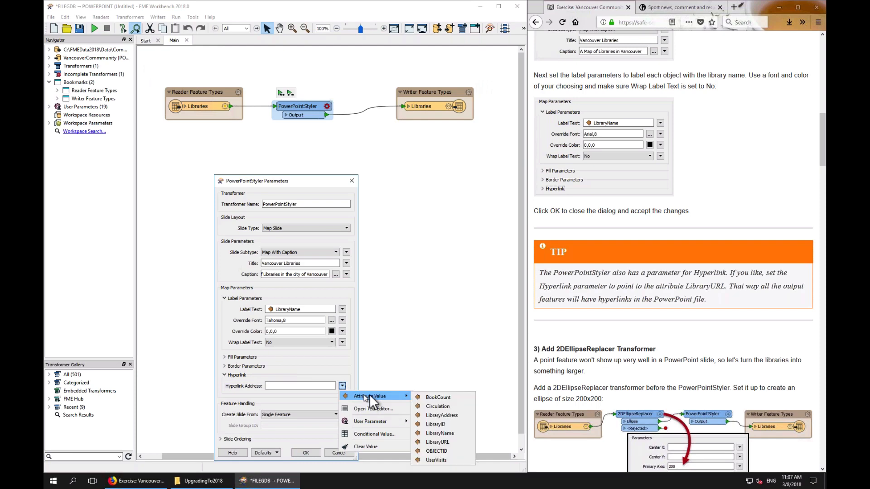
pyautogui.click(437, 442)
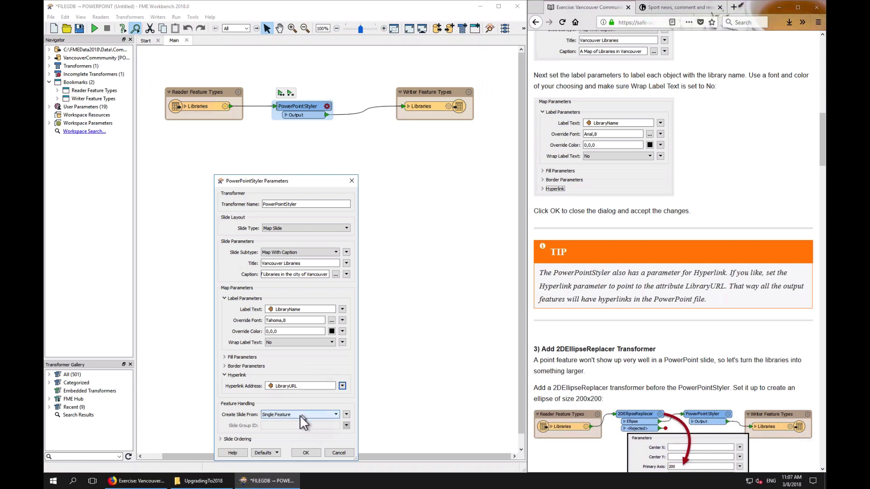
# Read the exercise instructions for adding a 2DEllipseReplacer transformer
pyautogui.click(698, 303)
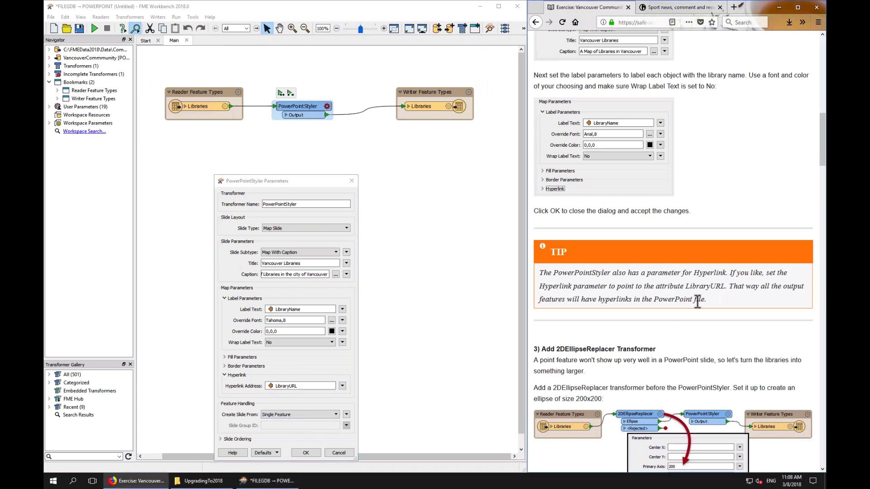
pyautogui.scroll(-3, 697, 302)
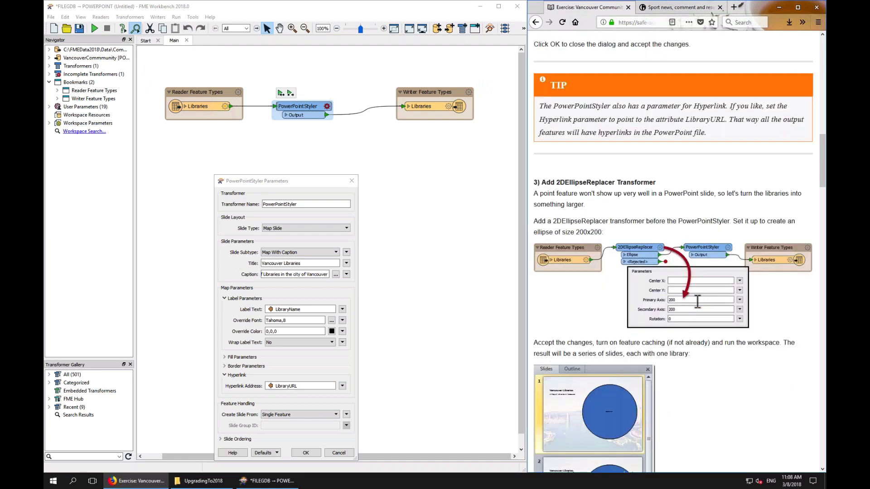
pyautogui.scroll(-3, 697, 303)
pyautogui.scroll(11, 697, 302)
pyautogui.scroll(-4, 697, 304)
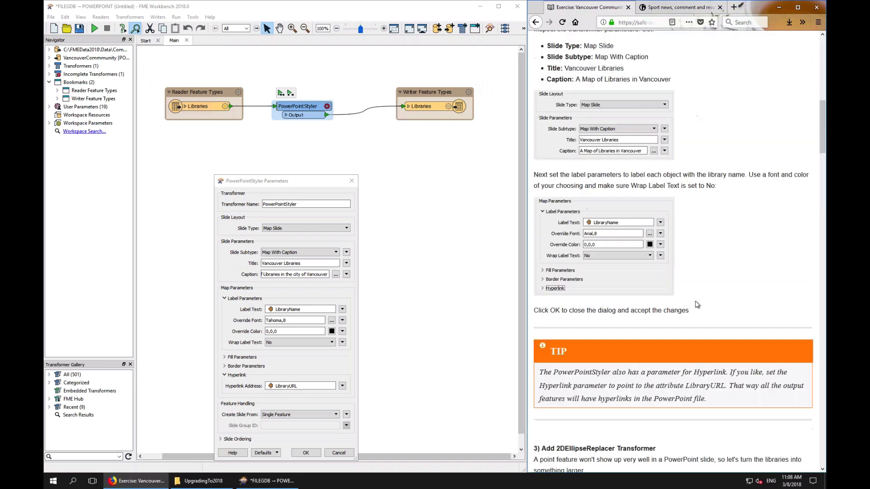
pyautogui.scroll(-4, 696, 304)
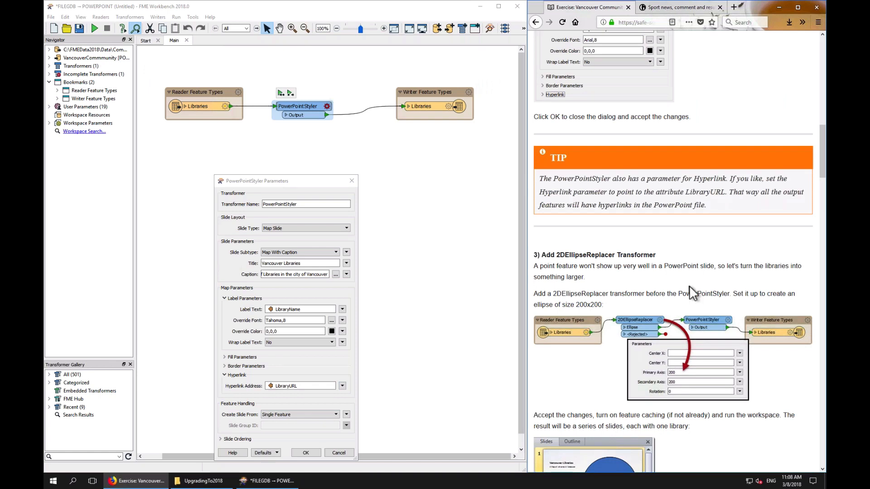
pyautogui.scroll(1, 689, 286)
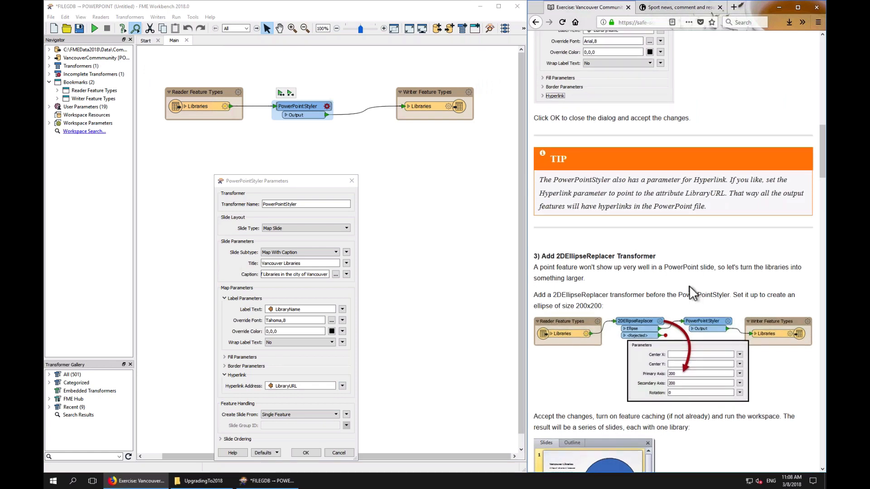
pyautogui.scroll(1, 689, 285)
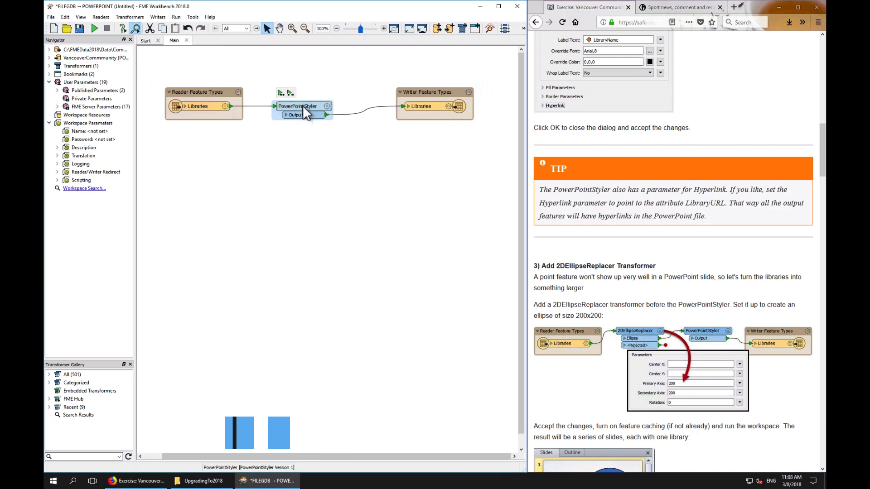
# Insert a 2DEllipseReplacer transformer on the connection between the Libraries reader and the PowerPointStyler
pyautogui.moveTo(303, 105); pyautogui.dragTo(352, 93)
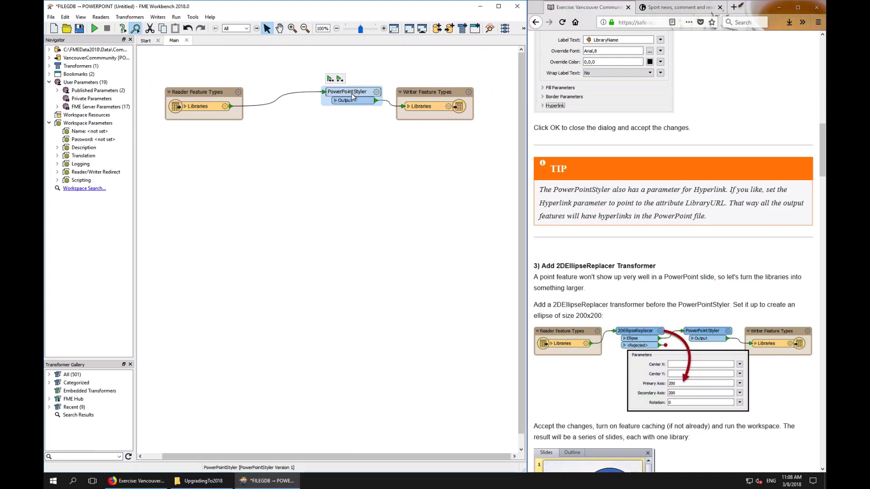
pyautogui.click(269, 105)
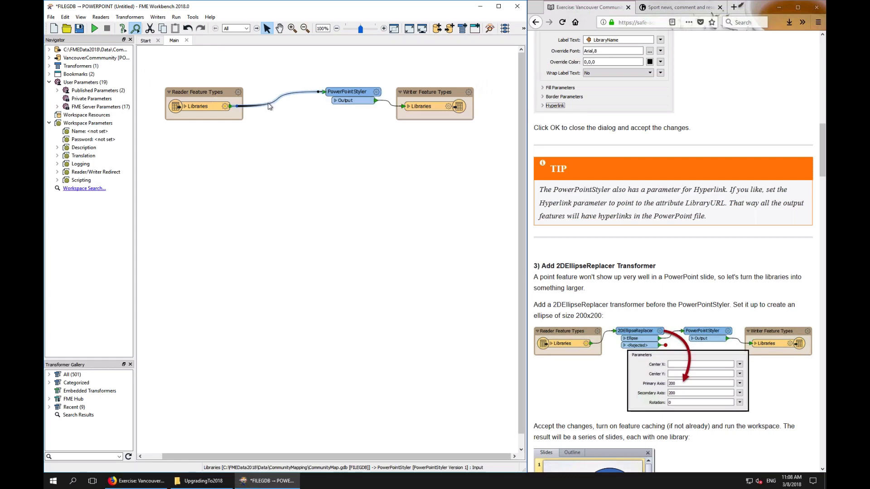
pyautogui.write('2de')
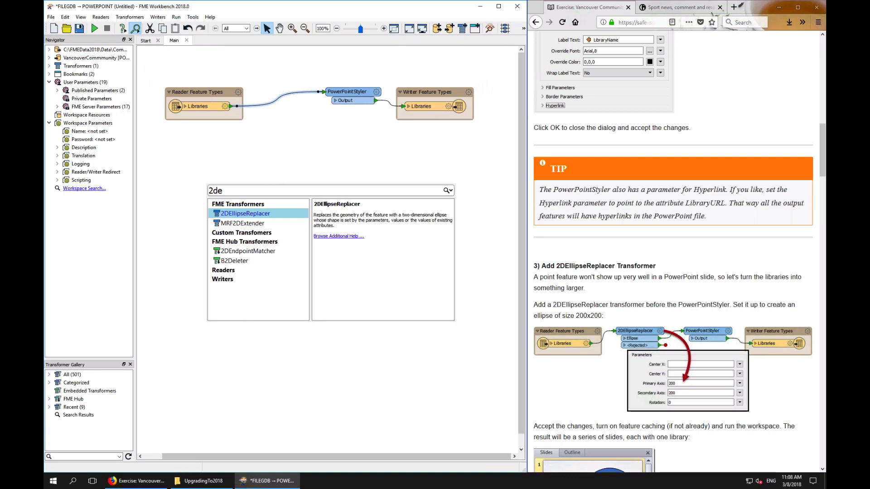
pyautogui.doubleClick(262, 214)
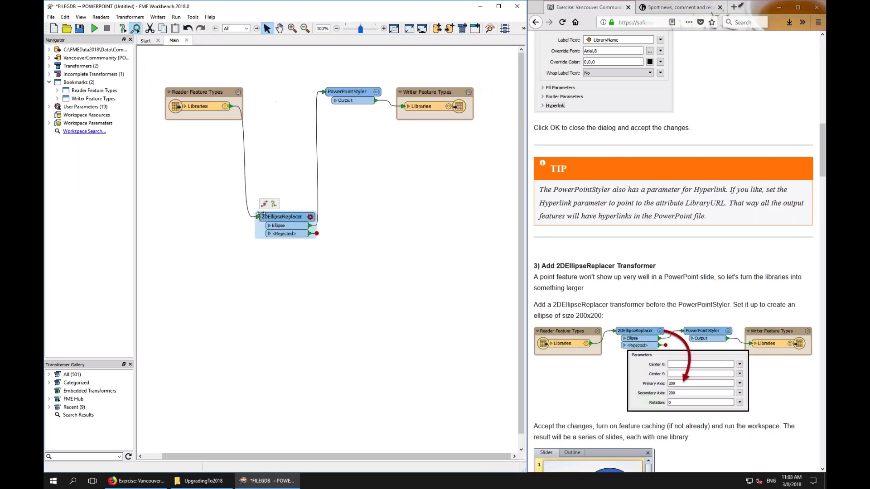
pyautogui.moveTo(282, 215); pyautogui.dragTo(280, 104)
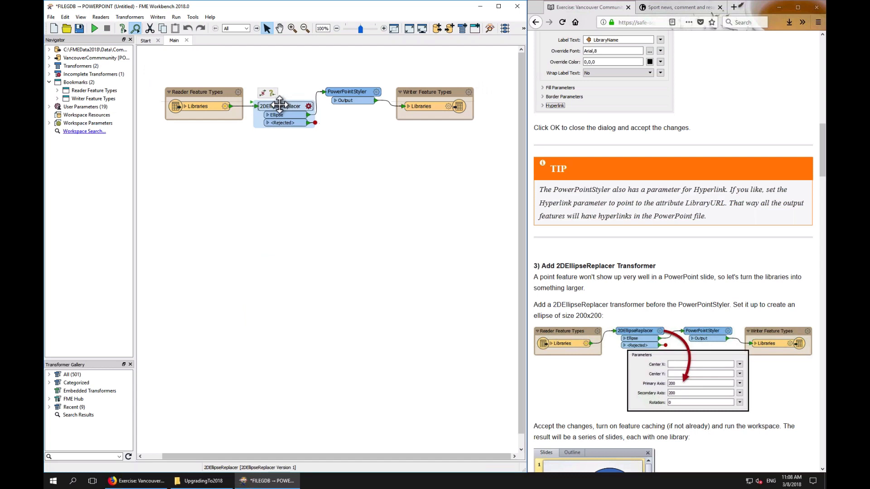
pyautogui.click(356, 92)
pyautogui.moveTo(356, 91); pyautogui.dragTo(363, 92)
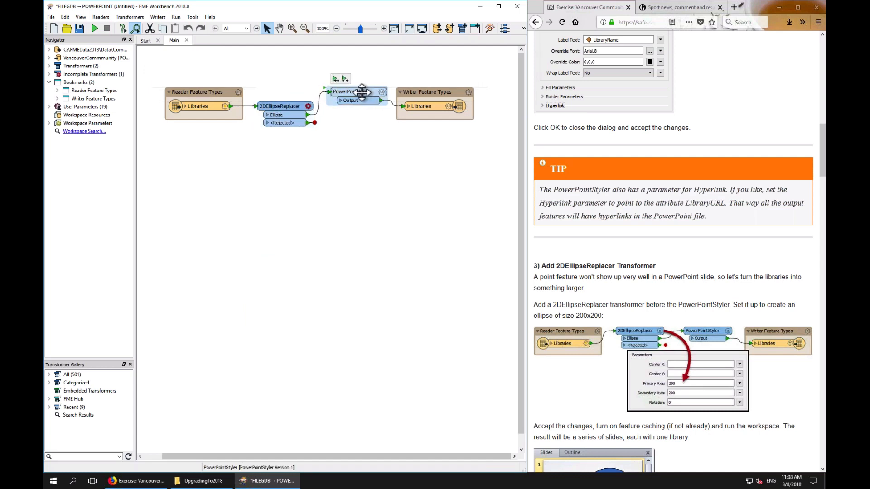
# Set the 2DEllipseReplacer's primary axis and secondary axis to 200
pyautogui.click(309, 106)
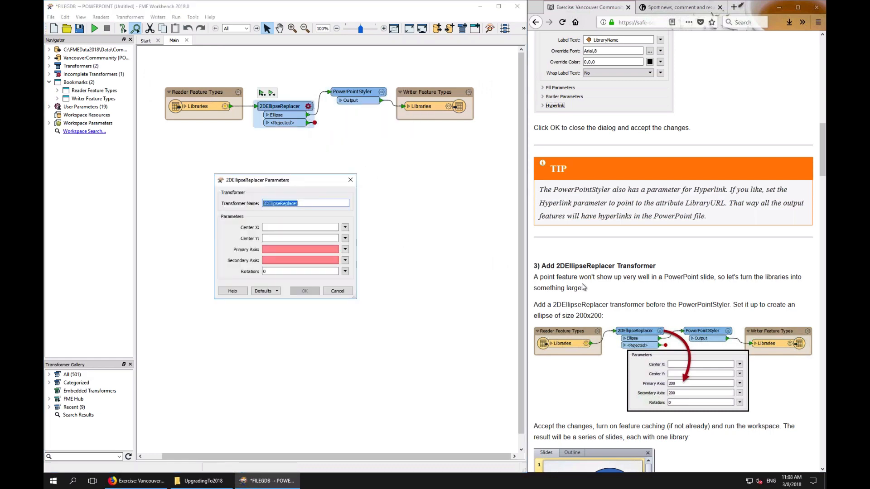
pyautogui.click(676, 299)
pyautogui.scroll(-3, 676, 299)
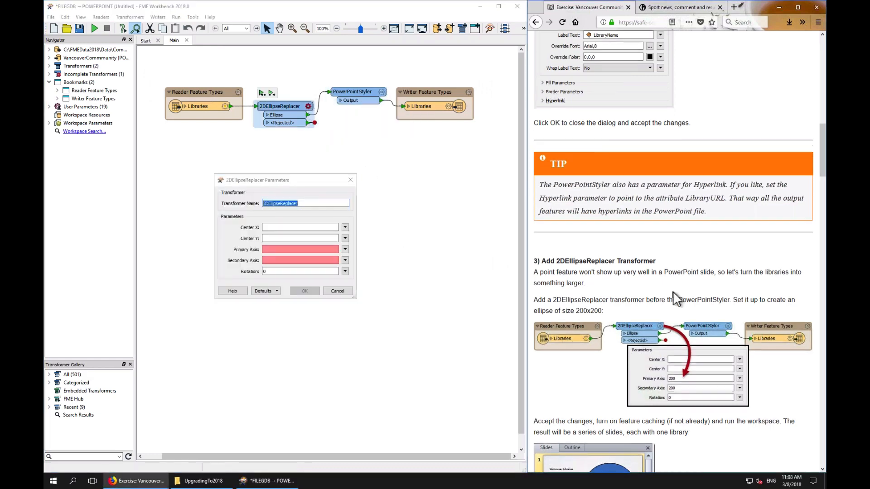
pyautogui.scroll(-5, 676, 298)
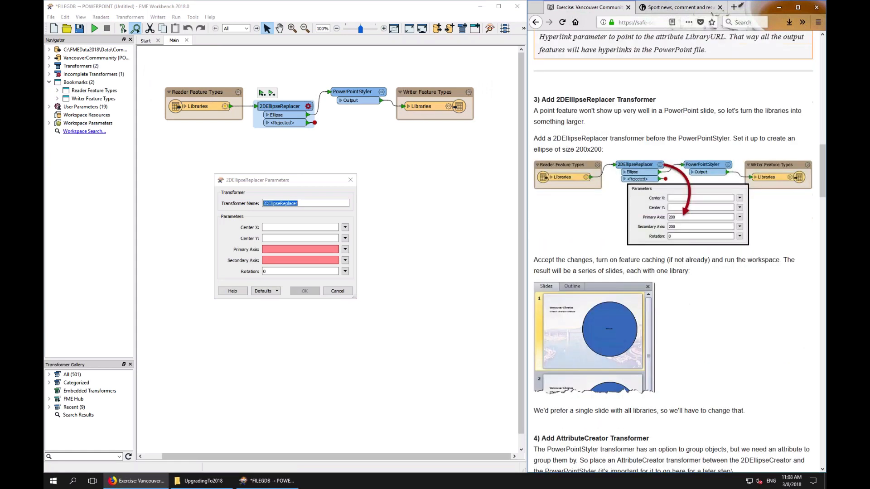
pyautogui.click(300, 249)
pyautogui.write('200')
pyautogui.press('Tab')
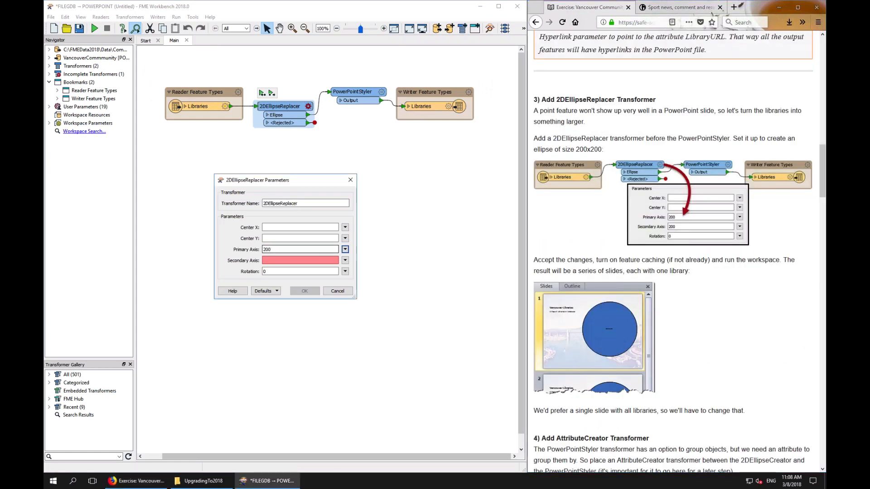
pyautogui.press('Tab')
pyautogui.write('200')
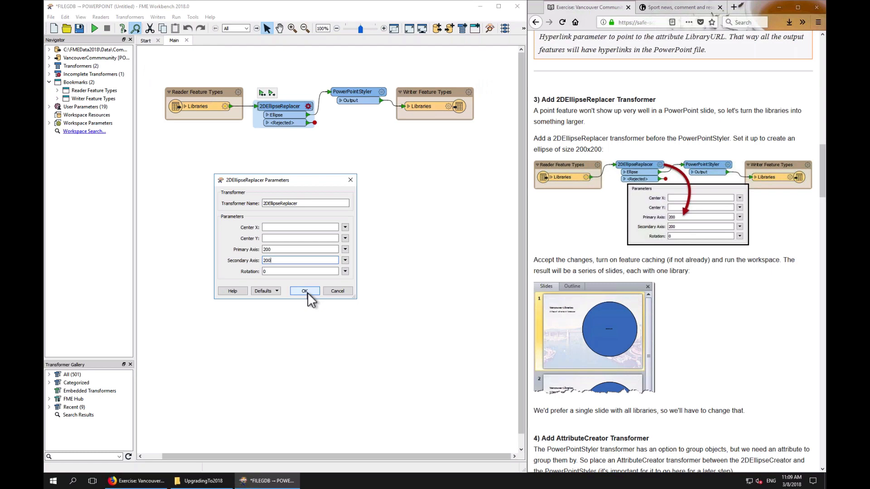
pyautogui.click(304, 291)
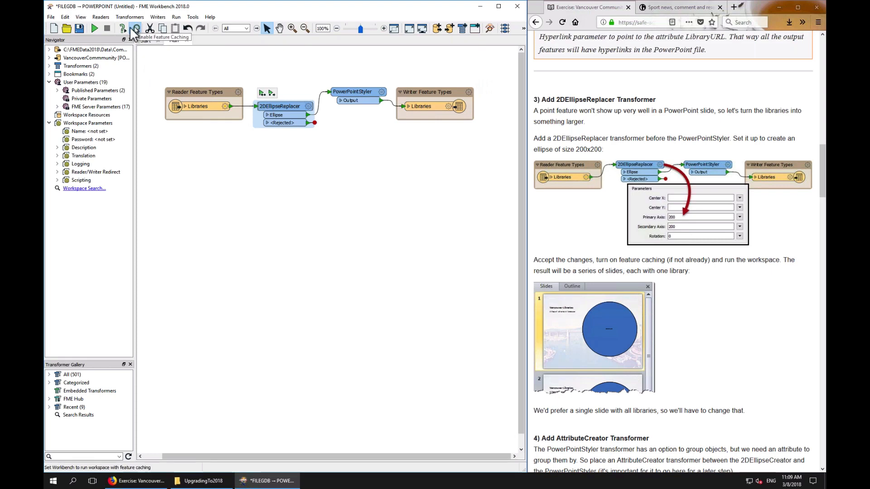
# Run the workspace
pyautogui.click(94, 29)
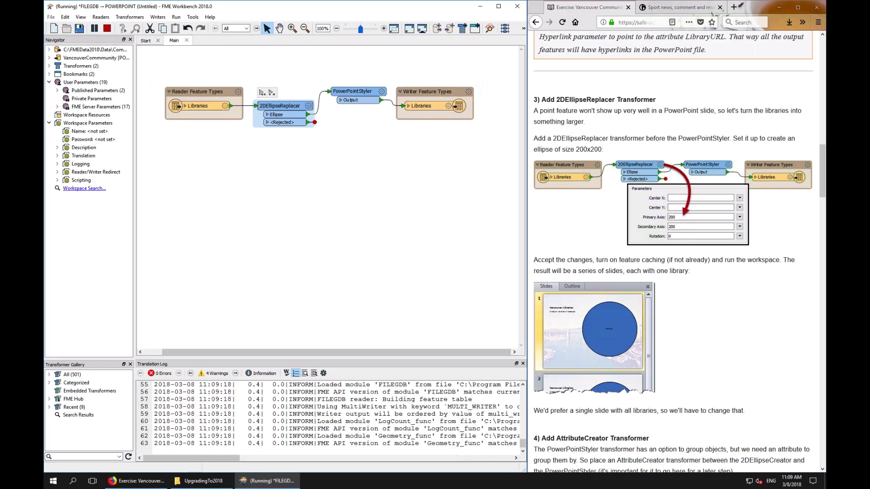
pyautogui.click(613, 246)
pyautogui.scroll(-4, 613, 246)
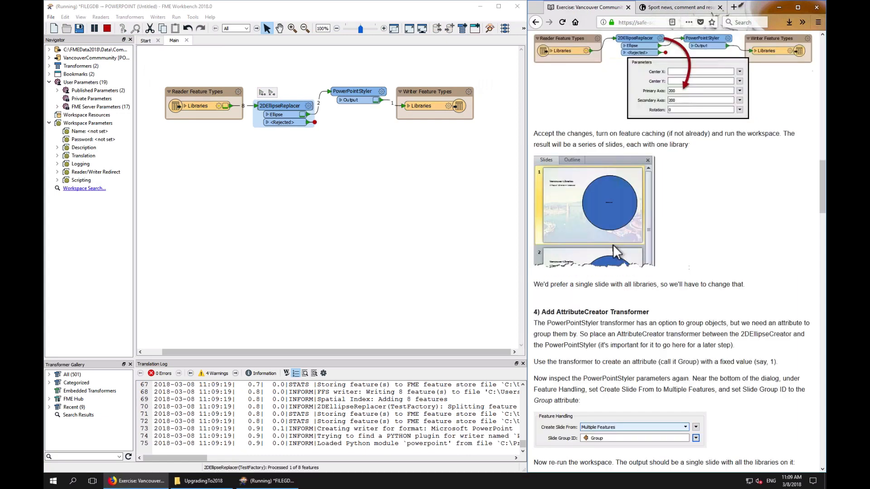
# Open the written PowerPoint output from the Libraries writer and page through its slides
pyautogui.click(434, 103)
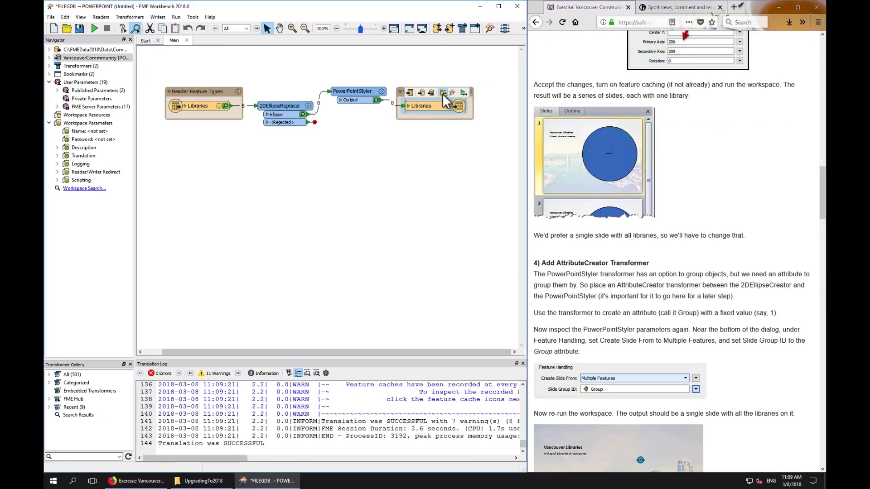
pyautogui.click(442, 94)
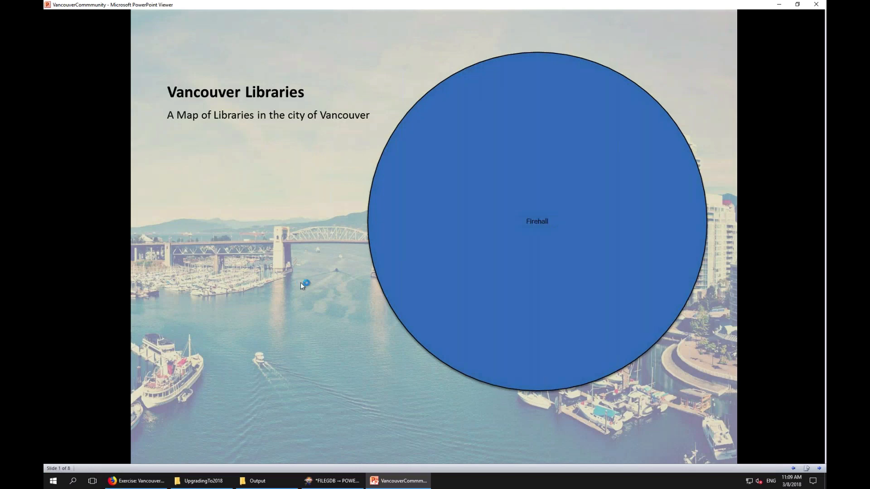
pyautogui.press('Left')
pyautogui.press('Right')
pyautogui.press('Right')
pyautogui.press('Right')
pyautogui.press('Escape')
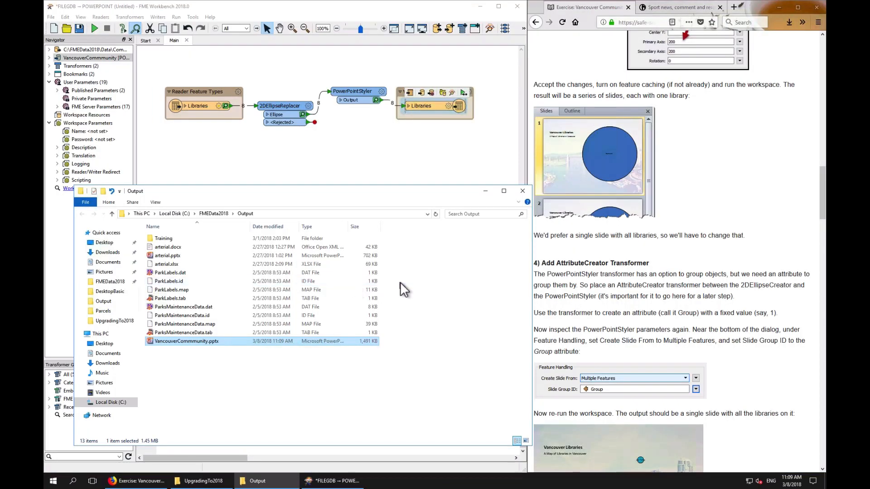
pyautogui.click(643, 313)
pyautogui.scroll(-5, 644, 314)
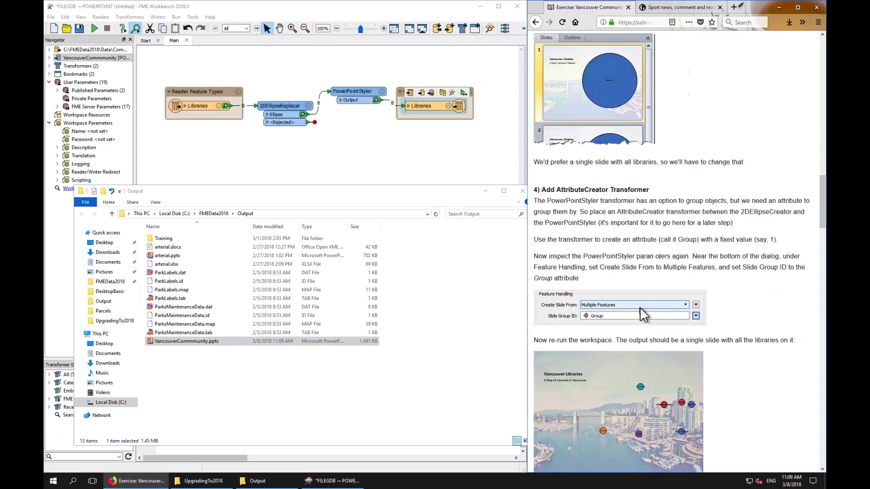
pyautogui.click(389, 162)
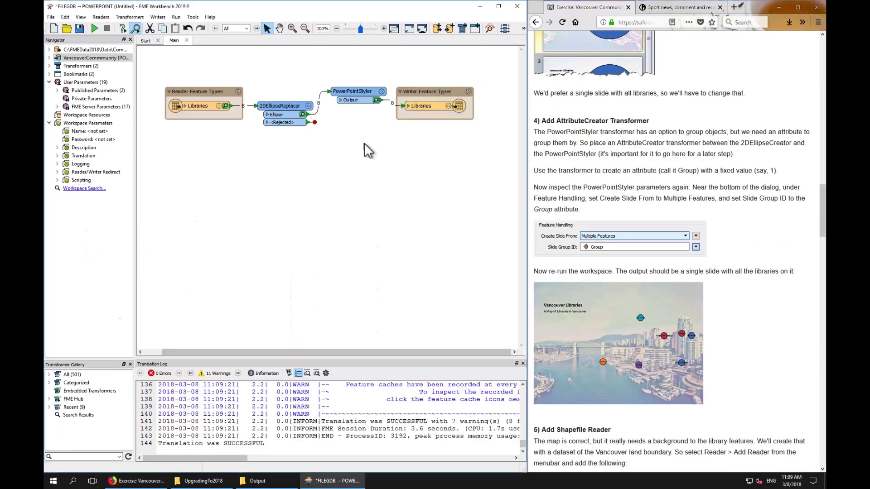
pyautogui.click(381, 91)
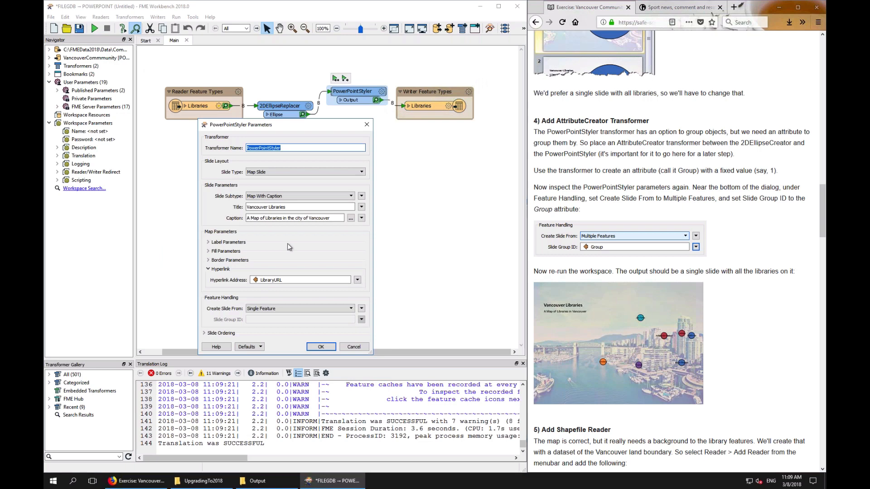
pyautogui.click(351, 308)
pyautogui.click(288, 316)
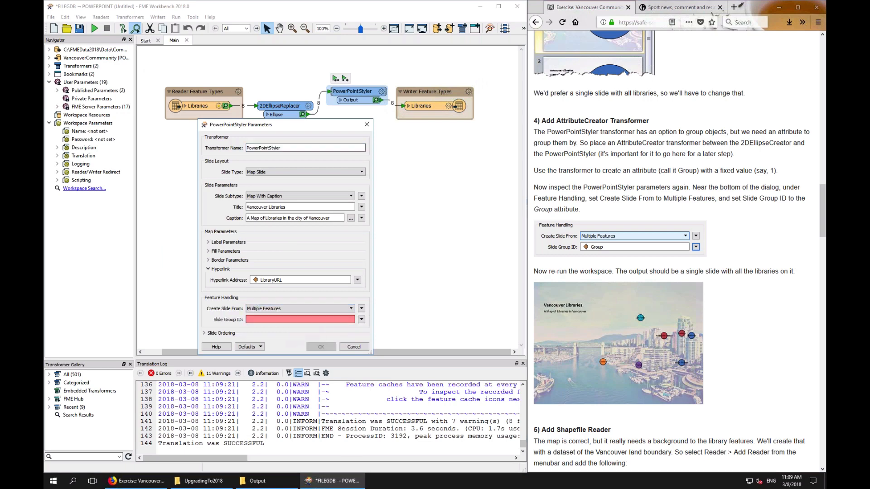
pyautogui.click(362, 320)
pyautogui.moveTo(414, 330)
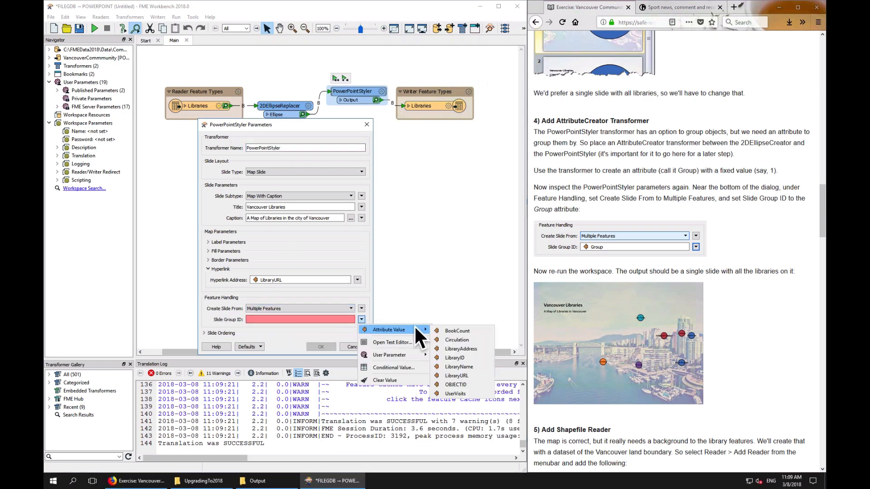
pyautogui.click(350, 346)
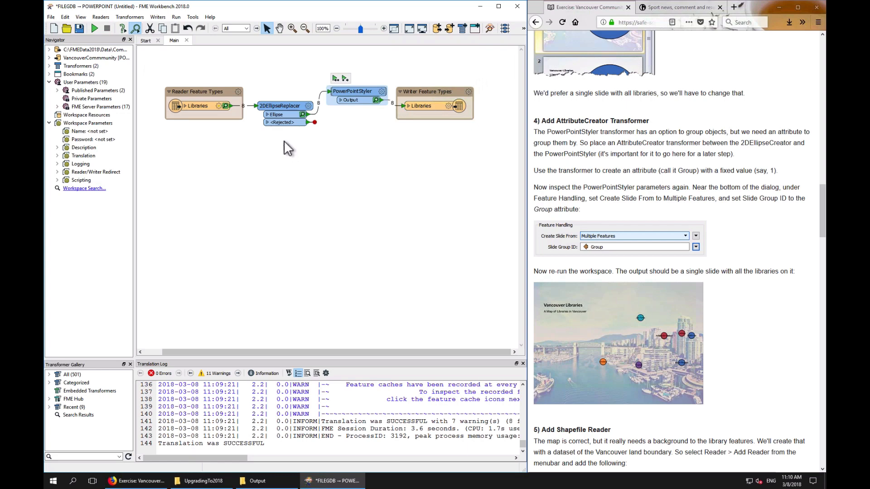
# Rearrange the 2DEllipseReplacer and the Libraries reader on the canvas to make room beside the PowerPointStyler
pyautogui.moveTo(277, 107); pyautogui.dragTo(284, 154)
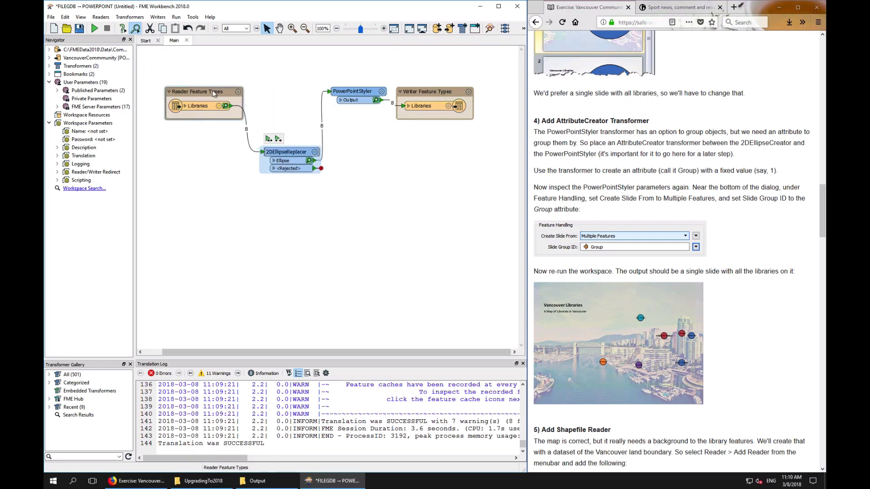
pyautogui.moveTo(214, 90); pyautogui.dragTo(206, 135)
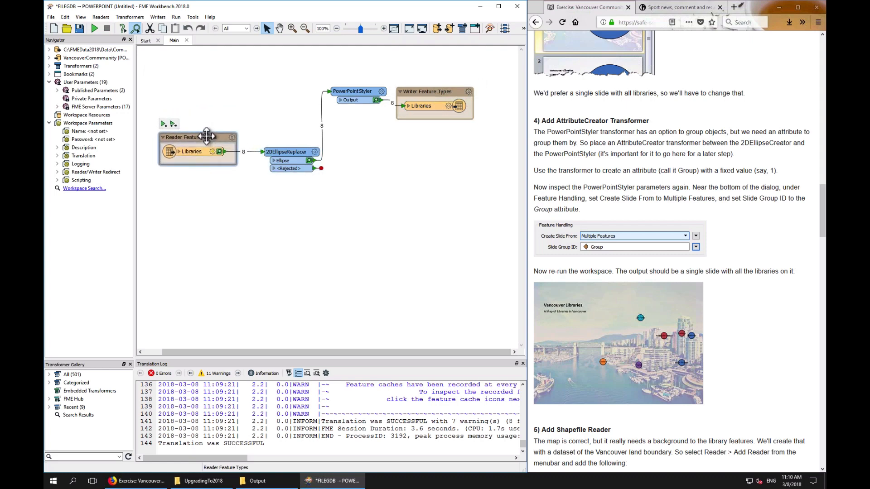
pyautogui.moveTo(281, 151); pyautogui.dragTo(272, 158)
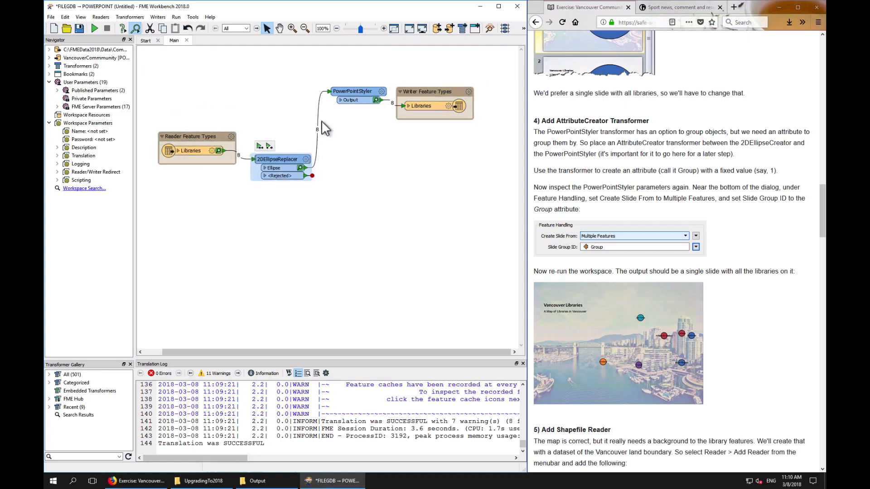
# Insert an AttributeCreator transformer on the connection between the 2DEllipseReplacer and the PowerPointStyler
pyautogui.click(383, 166)
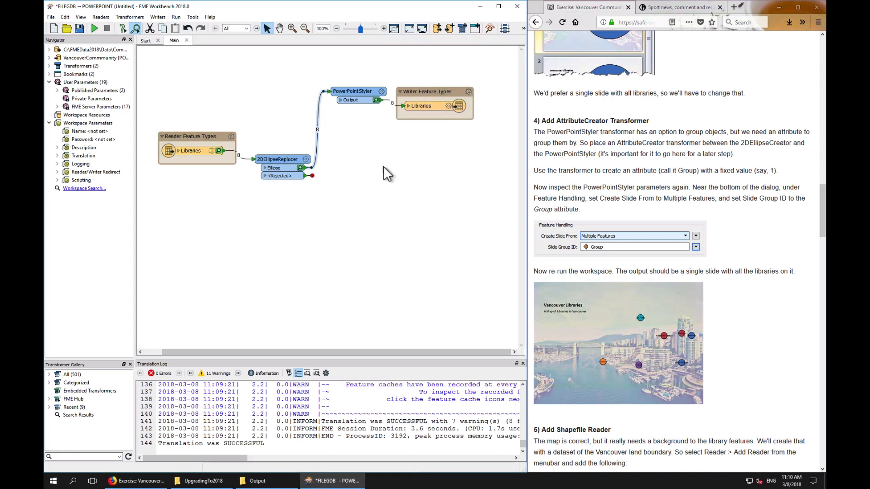
pyautogui.write('attributecreator')
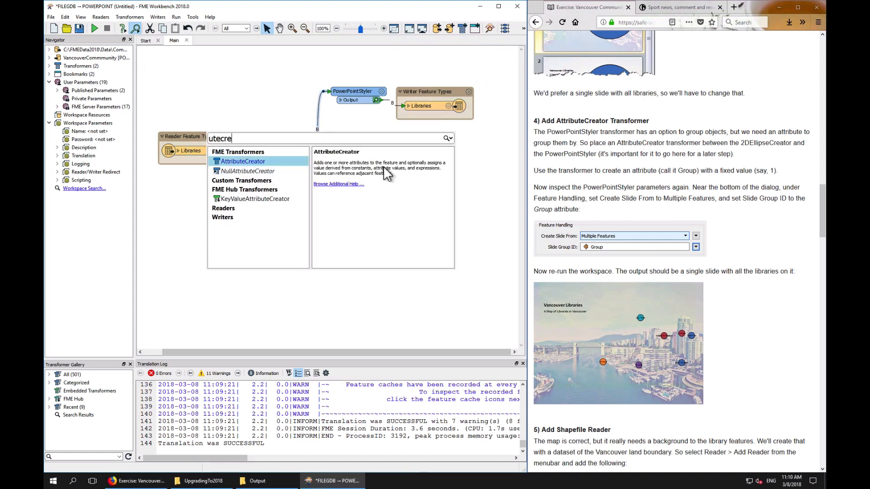
pyautogui.press('Return')
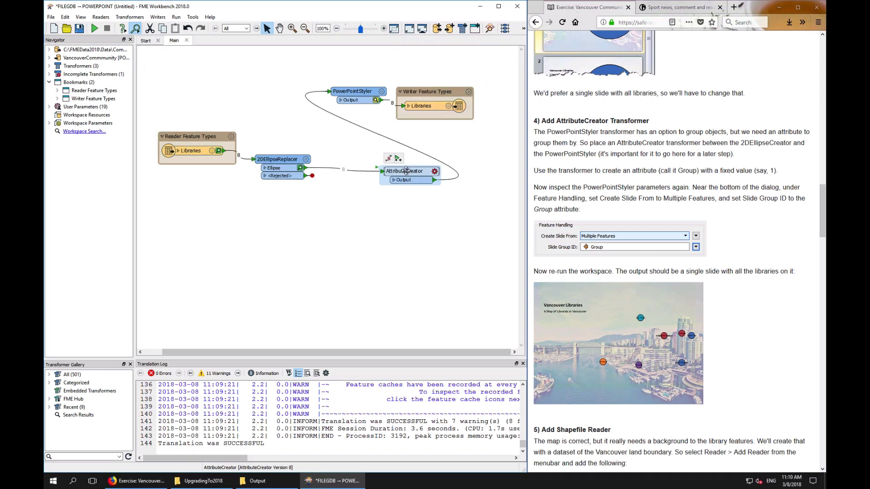
pyautogui.moveTo(409, 172); pyautogui.dragTo(280, 98)
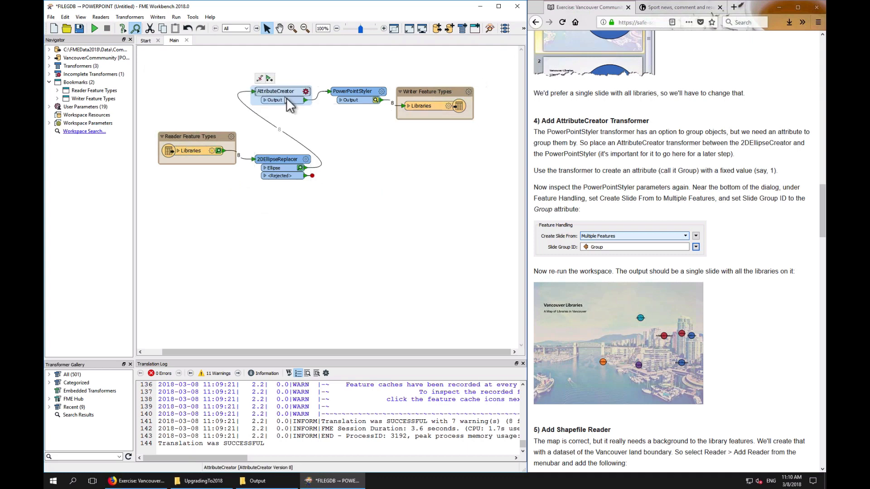
# In the AttributeCreator, create a new attribute named Group with the value 1
pyautogui.doubleClick(286, 96)
pyautogui.write('Group')
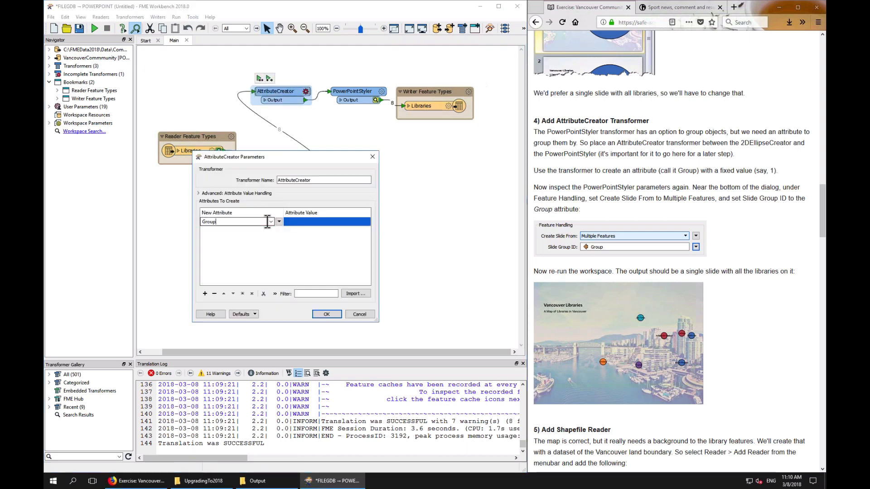
pyautogui.click(312, 222)
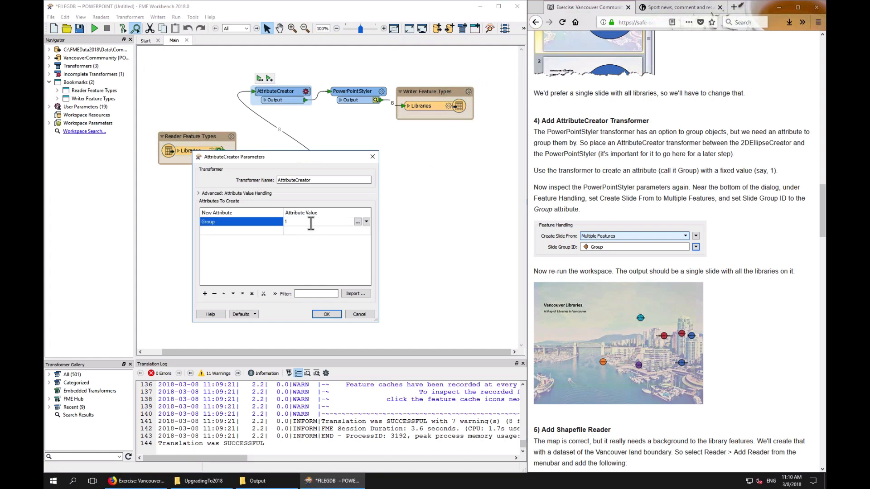
pyautogui.click(333, 314)
pyautogui.click(334, 313)
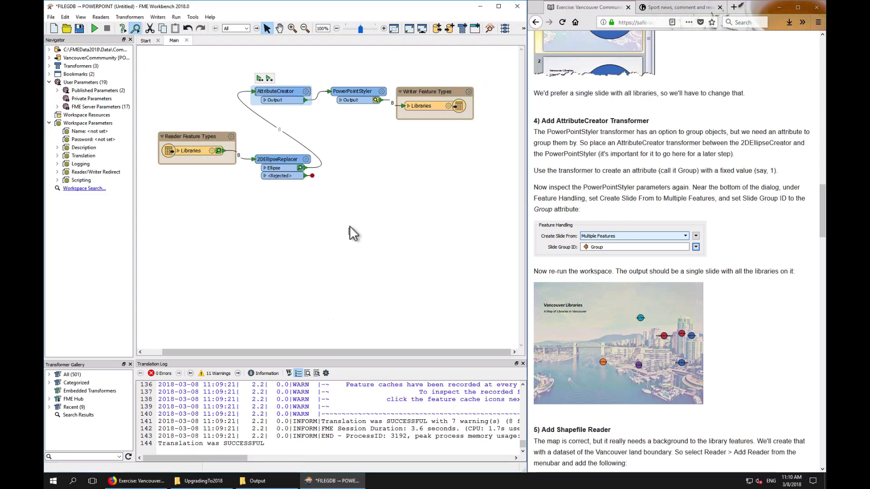
# Set the PowerPointStyler to create slides from Multiple Features with Group as the Slide Group ID
pyautogui.click(382, 91)
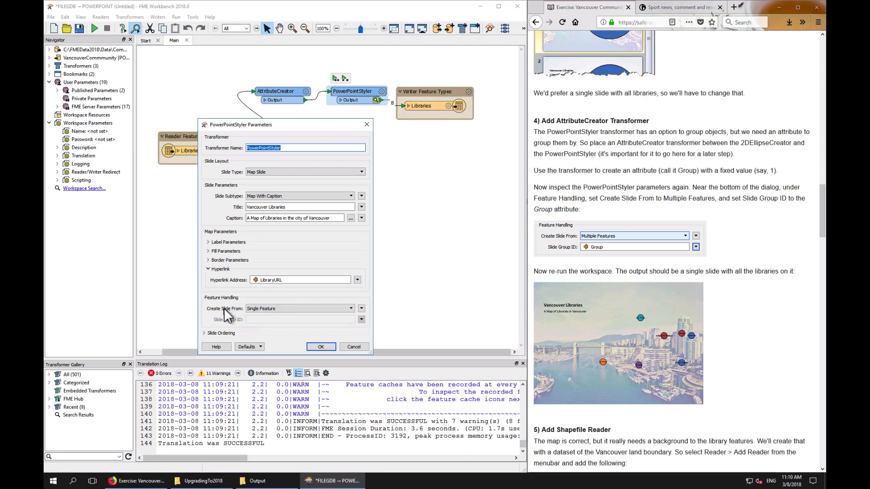
pyautogui.click(351, 309)
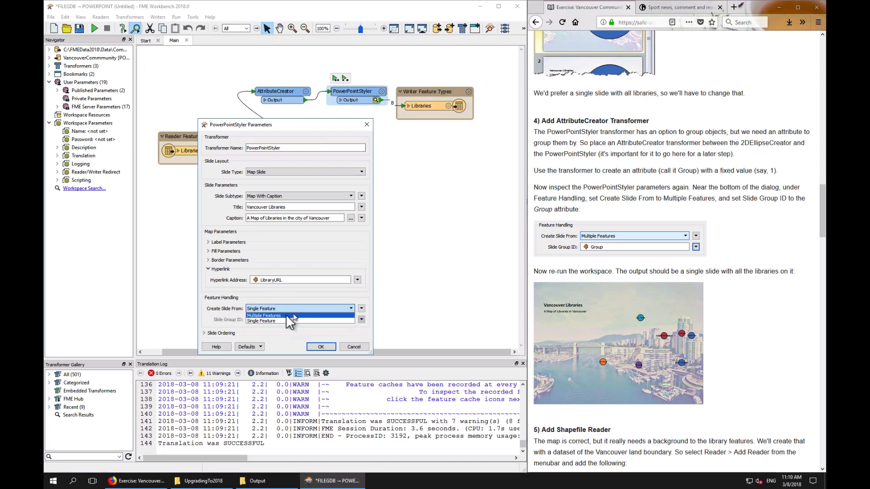
pyautogui.click(284, 315)
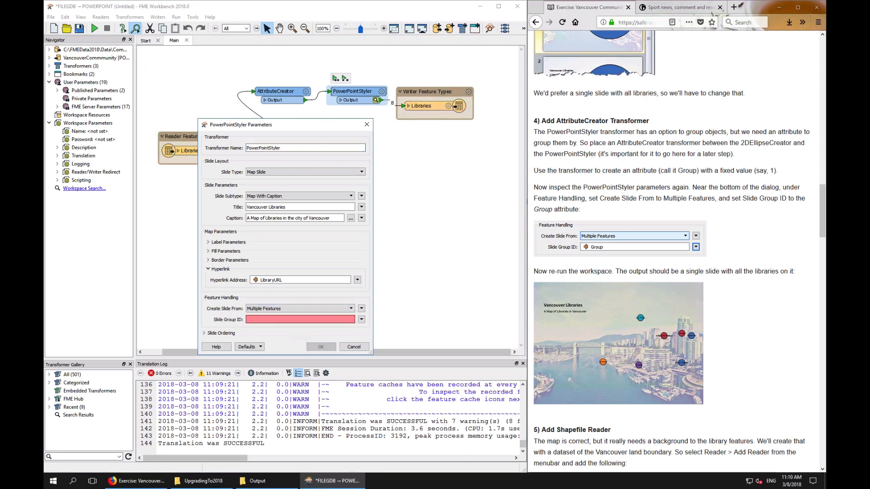
pyautogui.click(361, 319)
pyautogui.moveTo(389, 328)
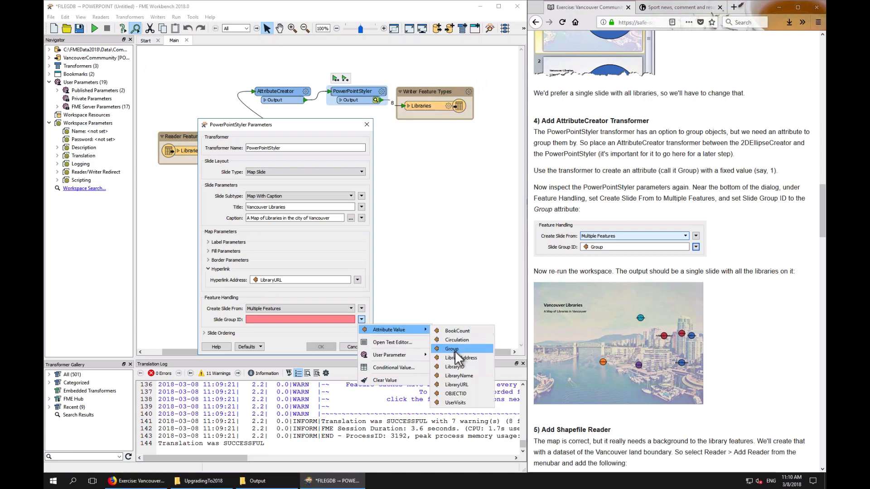
pyautogui.click(453, 348)
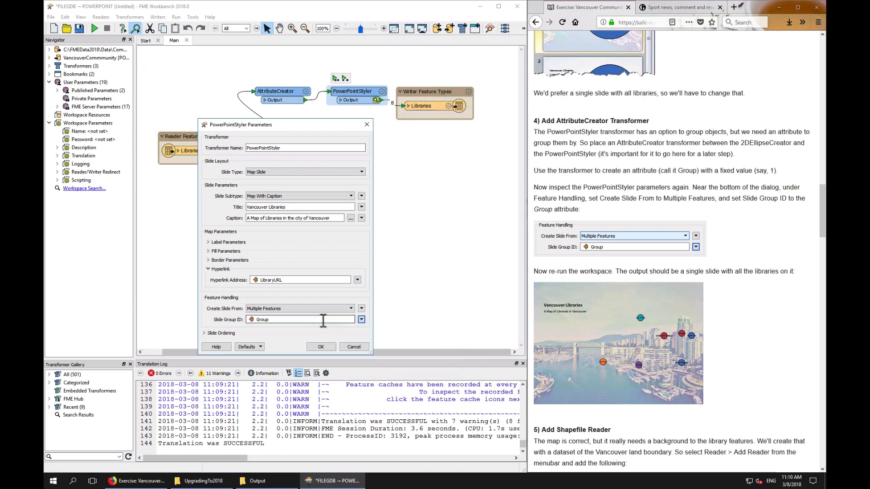
pyautogui.click(320, 348)
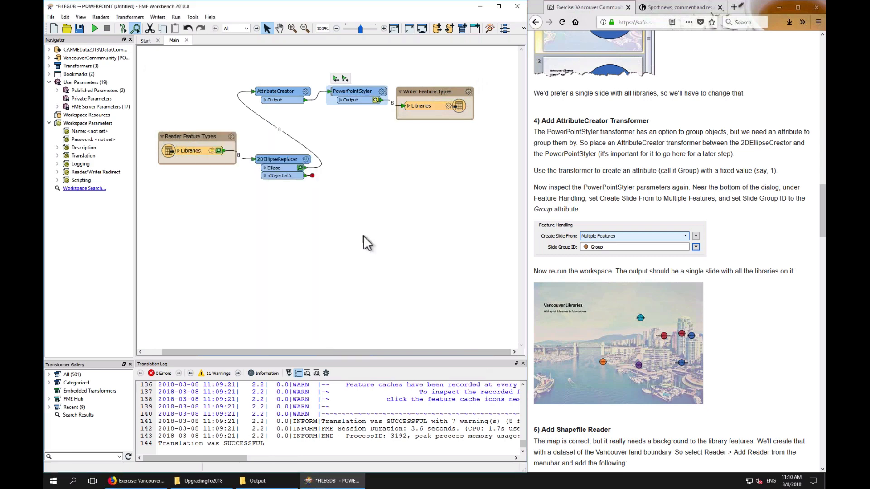
# Rerun the workspace through the PowerPointStyler, including the uncached AttributeCreator
pyautogui.click(345, 78)
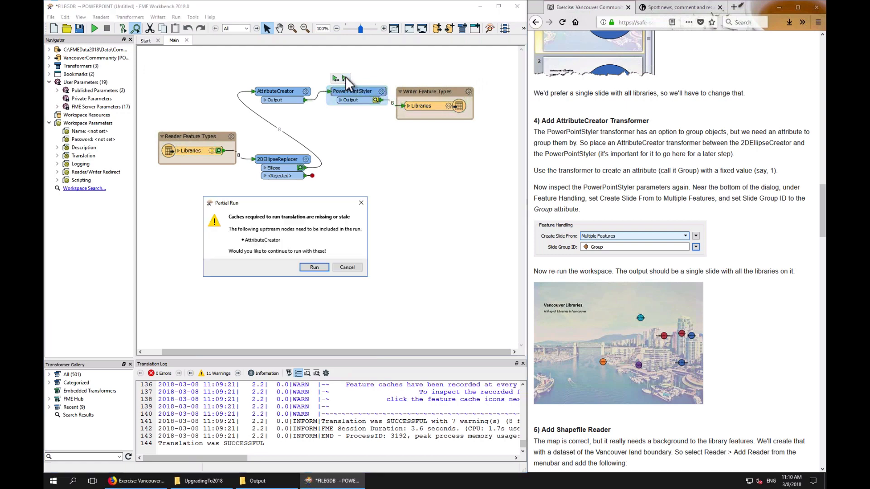
pyautogui.click(315, 268)
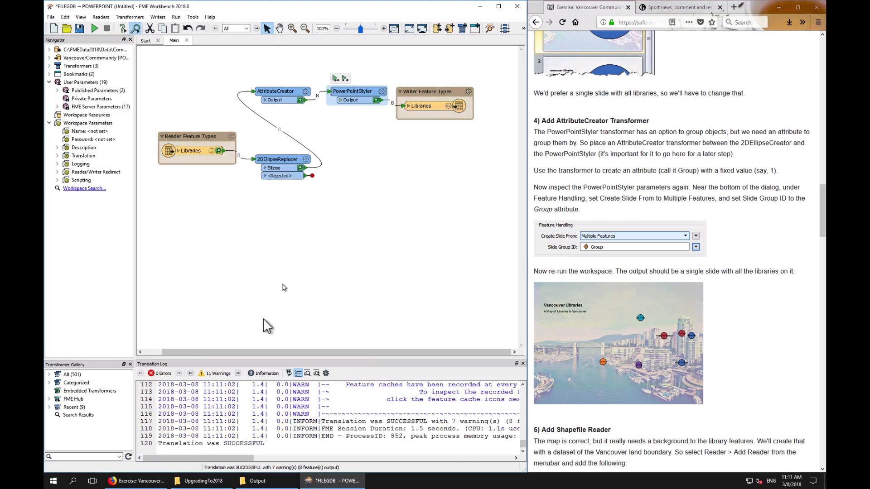
# Open the written VancouverCommmunity.pptx from the Output folder and view its slide
pyautogui.click(278, 481)
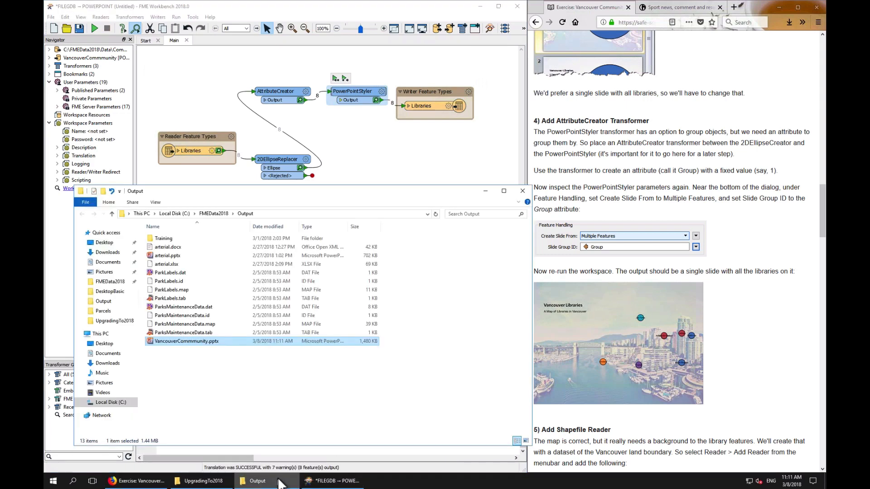
pyautogui.doubleClick(176, 342)
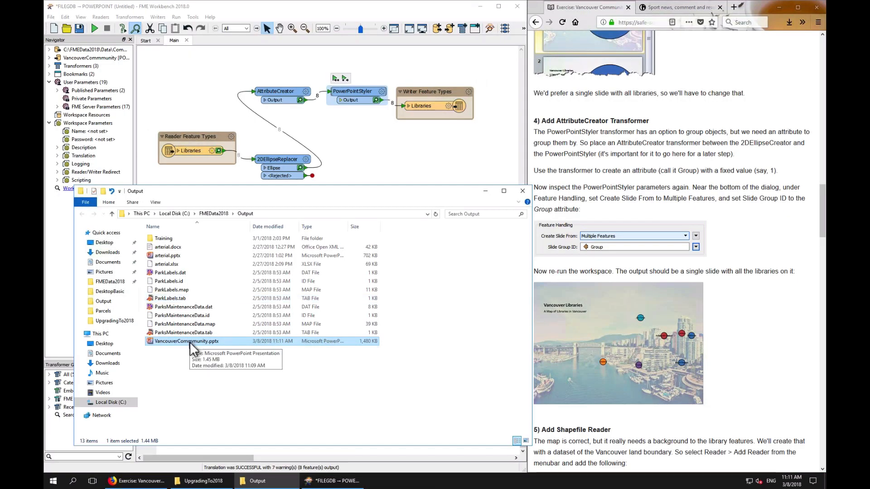
pyautogui.doubleClick(189, 341)
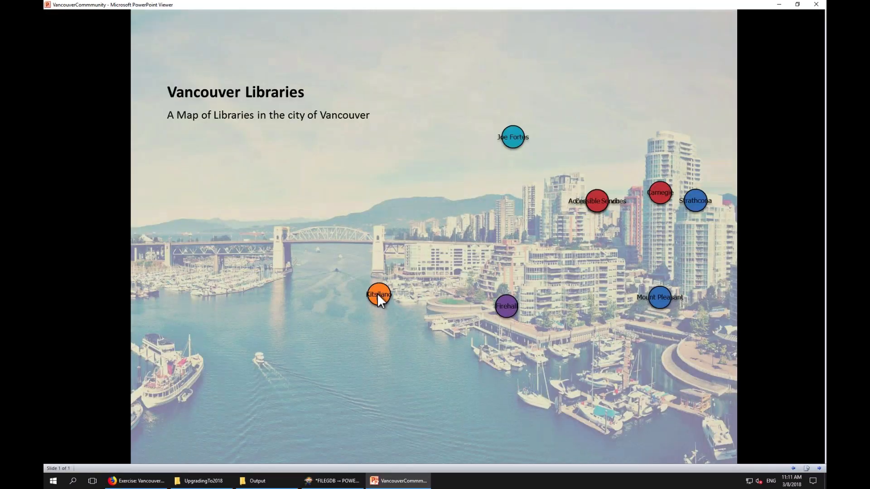
pyautogui.click(377, 292)
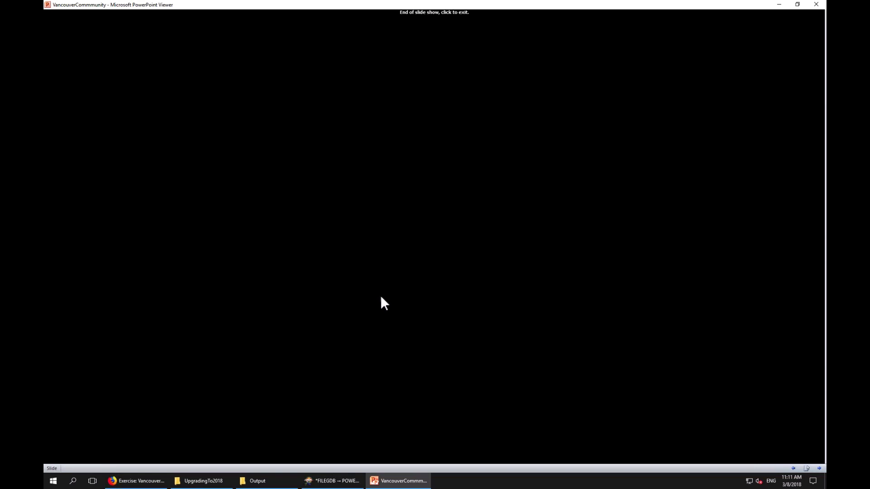
pyautogui.click(384, 260)
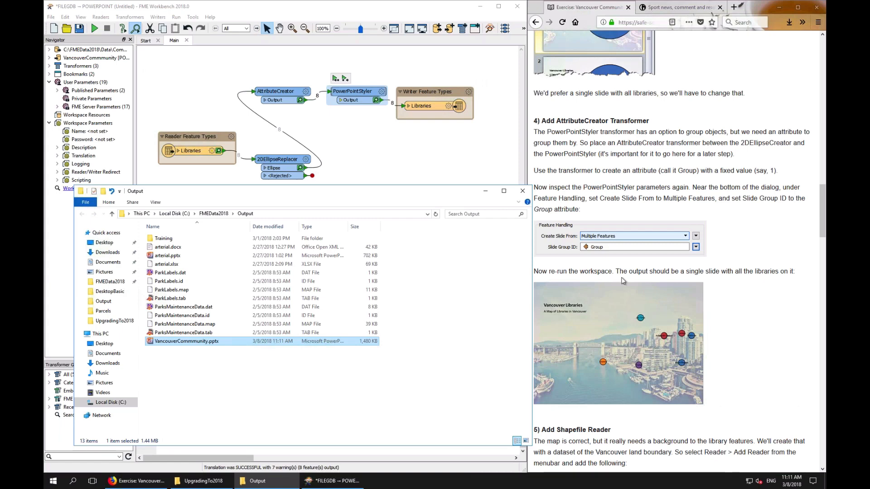
# Add an Esri Shapefile reader for C:\FMEData2018\Data\Boundaries\LandBoundary\VancouverLandBoundary.shp
pyautogui.click(750, 252)
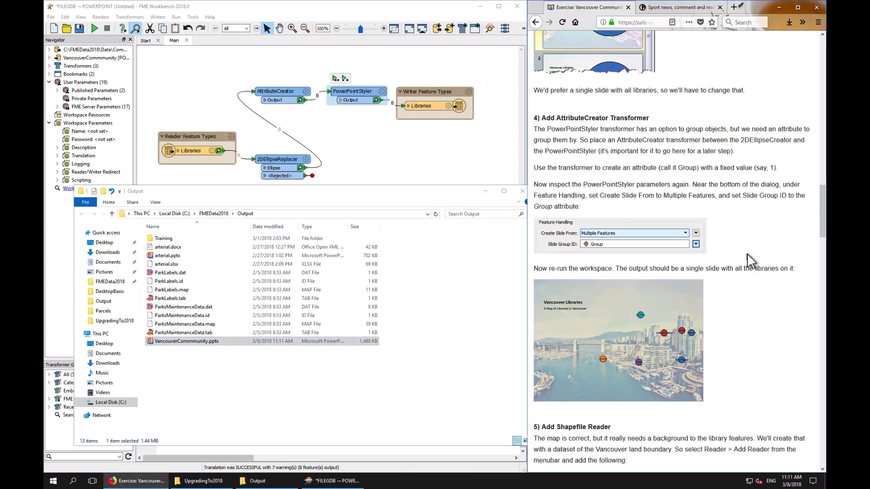
pyautogui.scroll(-1, 747, 254)
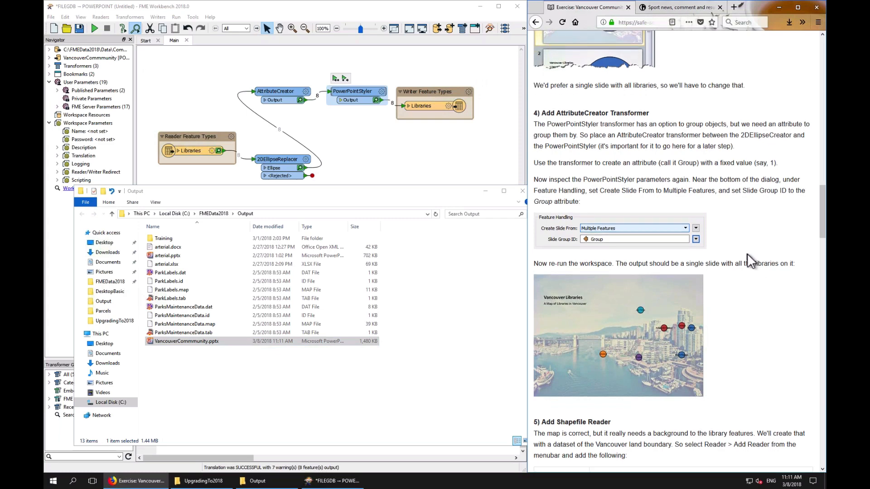
pyautogui.scroll(-5, 746, 254)
pyautogui.scroll(-1, 748, 257)
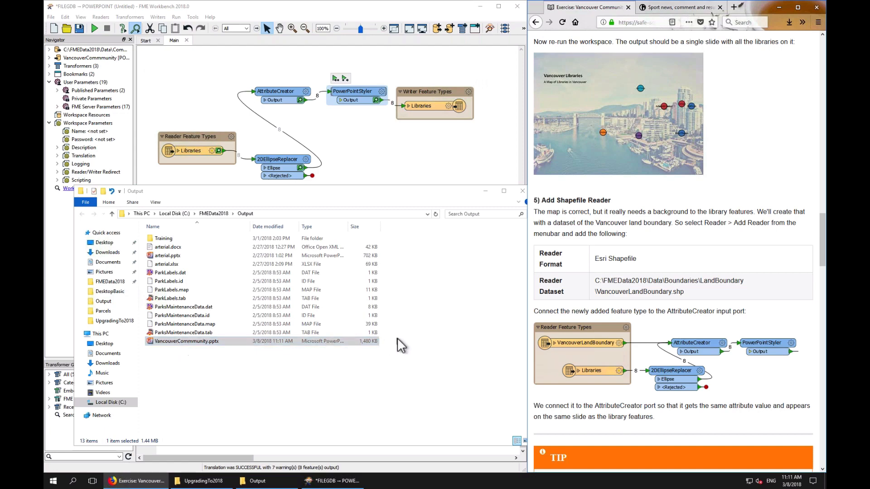
pyautogui.click(430, 146)
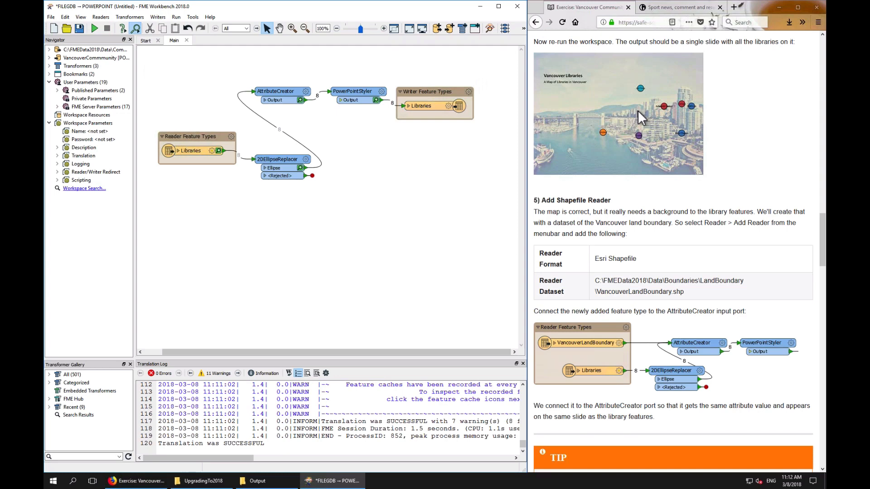
pyautogui.click(103, 18)
pyautogui.click(113, 28)
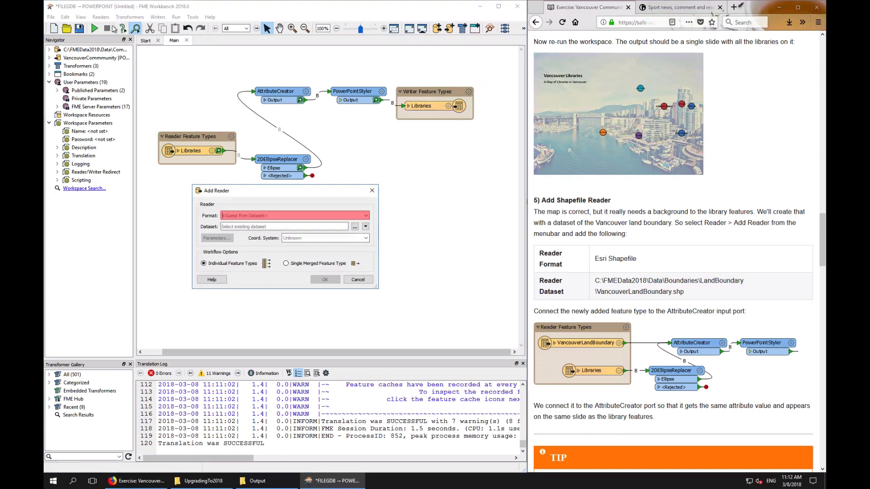
pyautogui.write('sha')
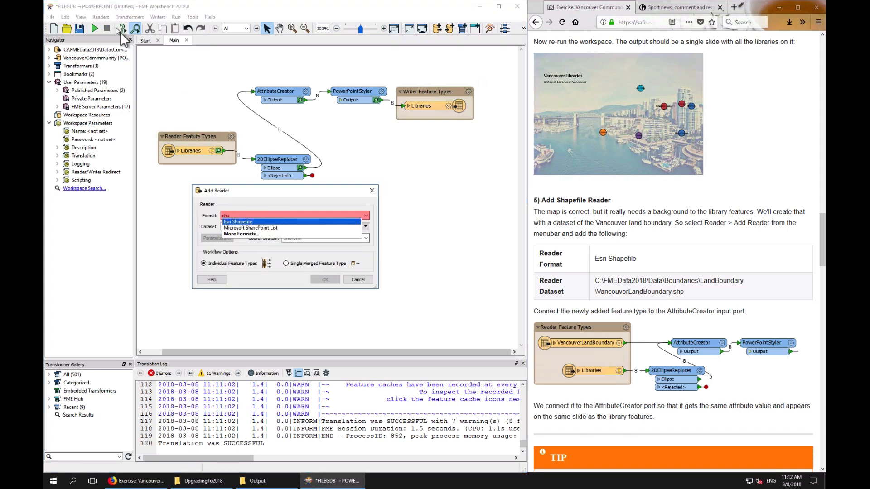
pyautogui.click(236, 222)
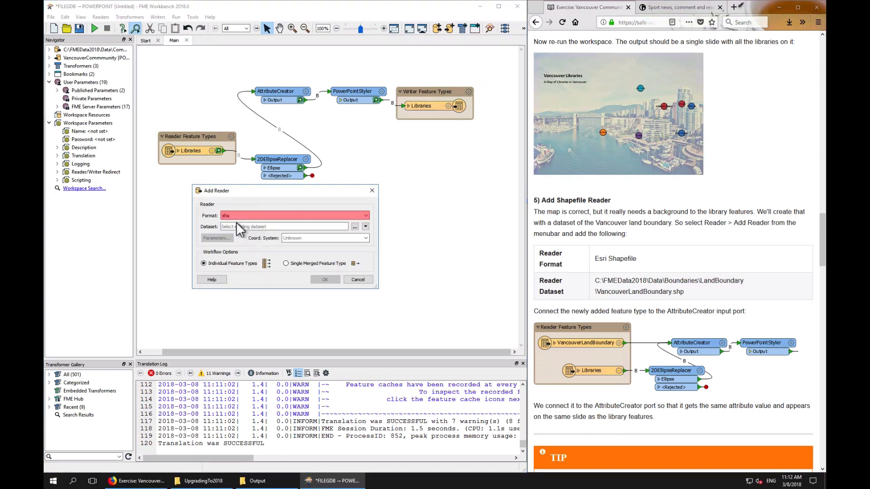
pyautogui.click(355, 227)
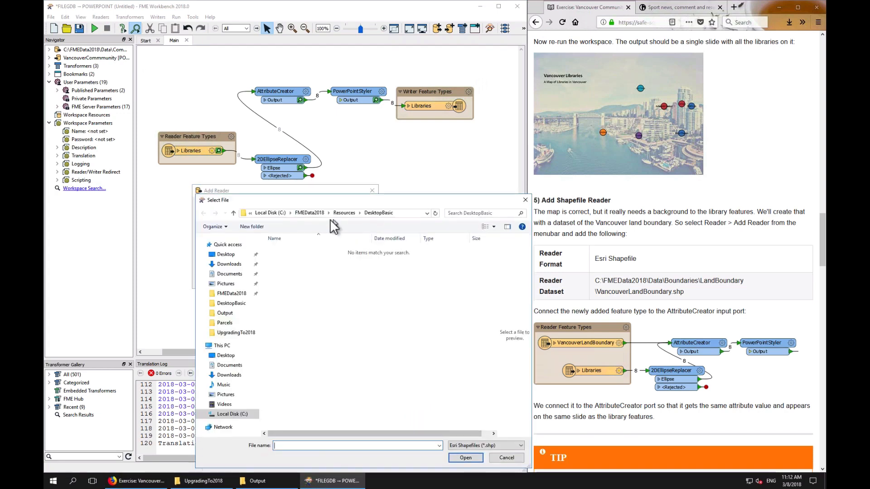
pyautogui.click(327, 213)
pyautogui.click(337, 222)
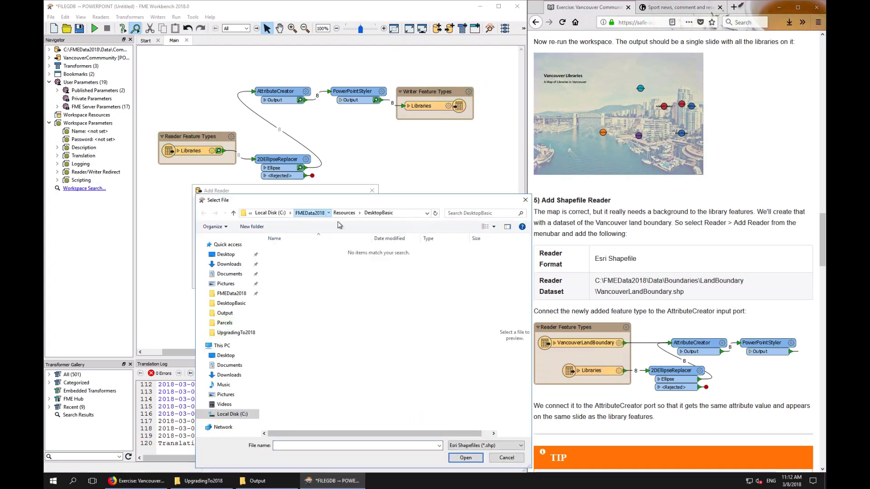
pyautogui.doubleClick(289, 259)
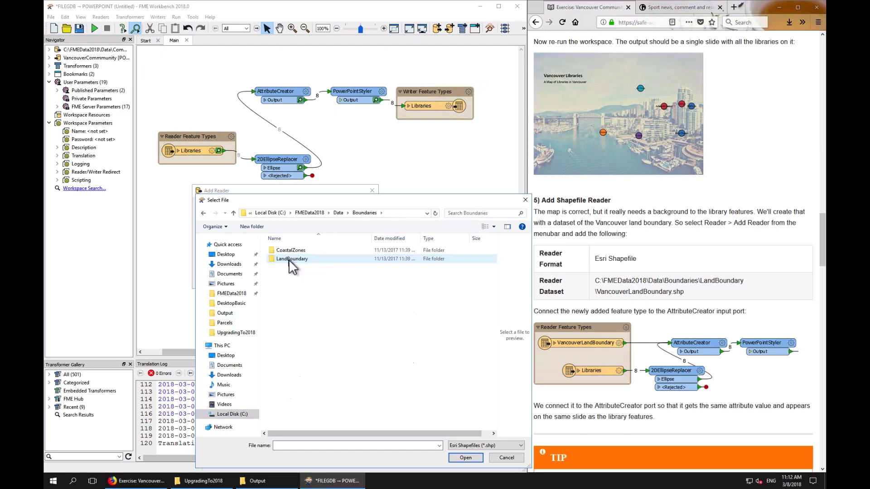
pyautogui.doubleClick(289, 259)
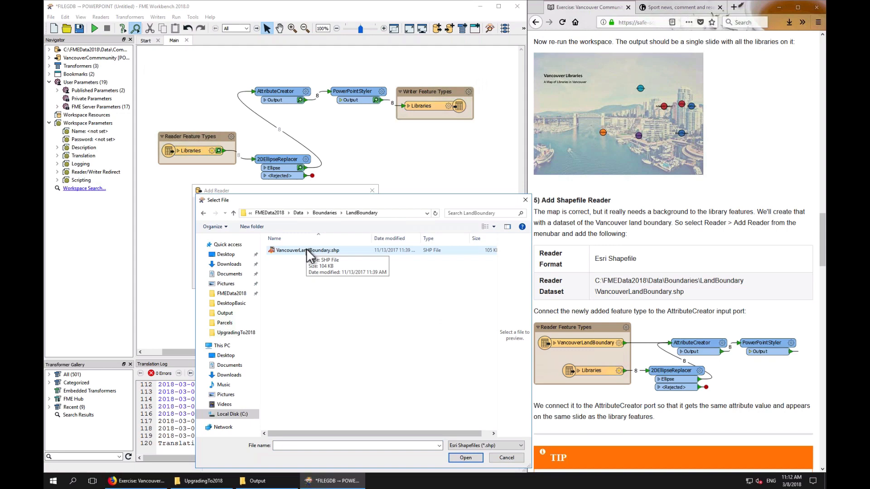
pyautogui.doubleClick(306, 250)
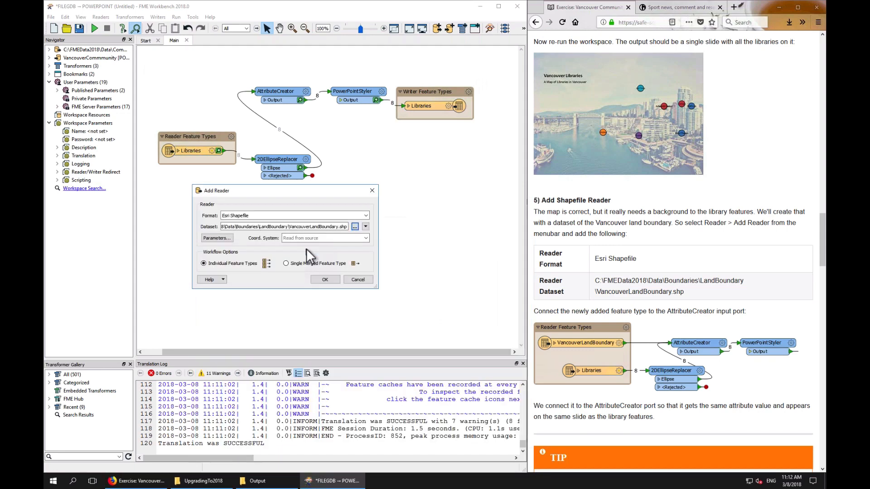
pyautogui.click(325, 280)
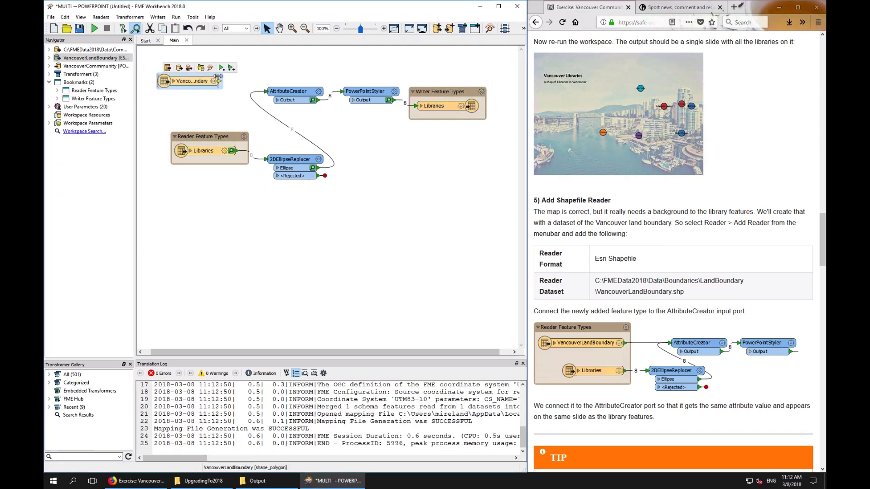
# Move the VancouverLandBoundary feature type into the Reader Feature Types bookmark and connect it to the AttributeCreator input
pyautogui.moveTo(222, 76); pyautogui.dragTo(215, 115)
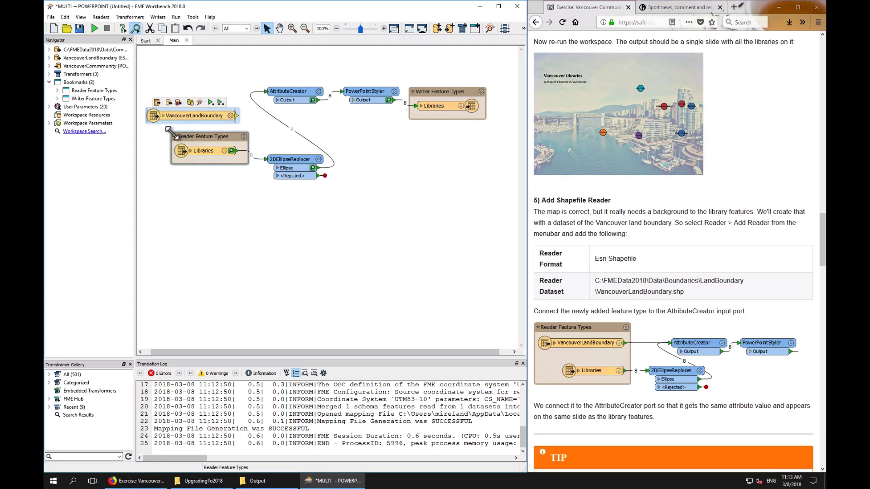
pyautogui.moveTo(169, 130); pyautogui.dragTo(174, 77)
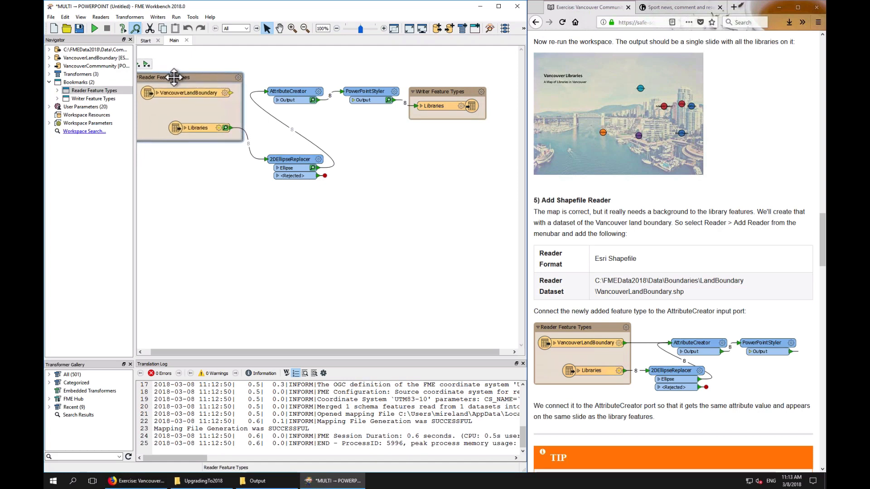
pyautogui.moveTo(231, 93); pyautogui.dragTo(264, 95)
pyautogui.moveTo(211, 81); pyautogui.dragTo(212, 80)
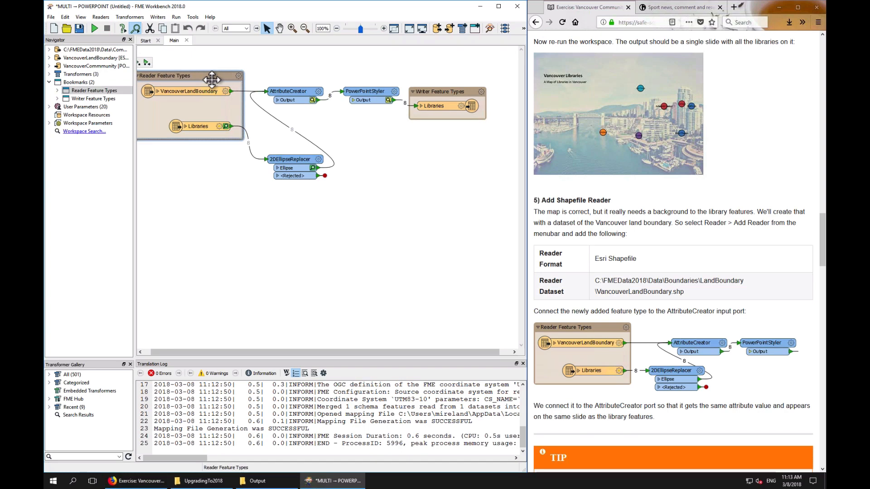
pyautogui.moveTo(304, 158); pyautogui.dragTo(303, 125)
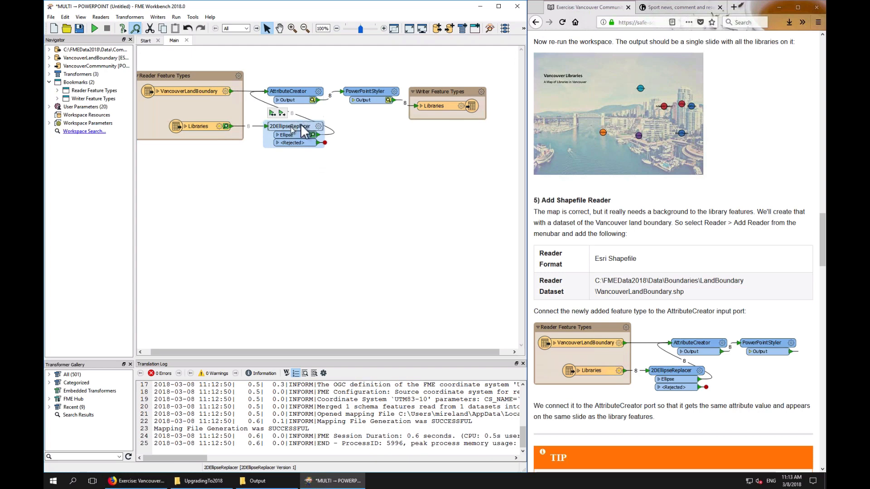
pyautogui.click(195, 92)
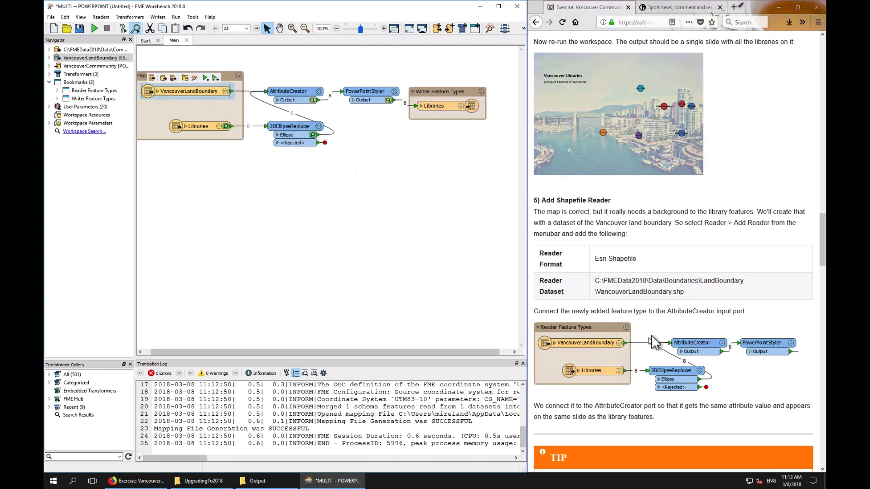
# Run the workspace up to the Libraries writer feature type
pyautogui.scroll(-7, 653, 337)
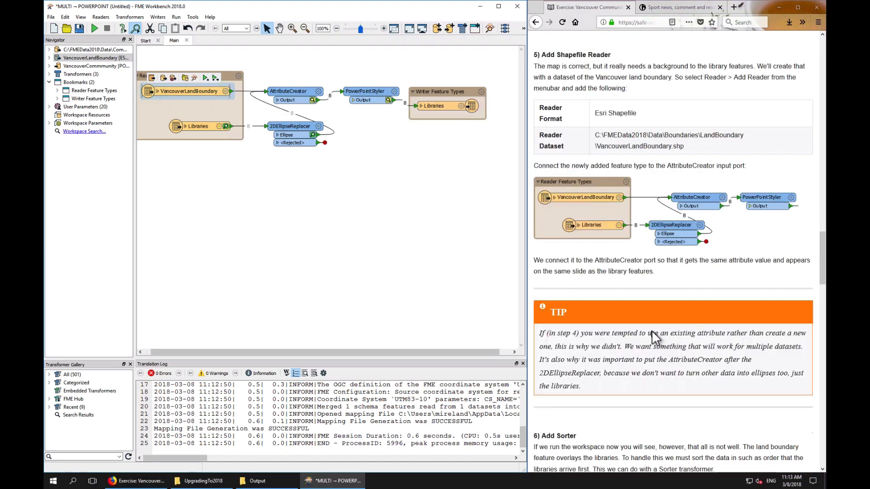
pyautogui.scroll(-2, 652, 330)
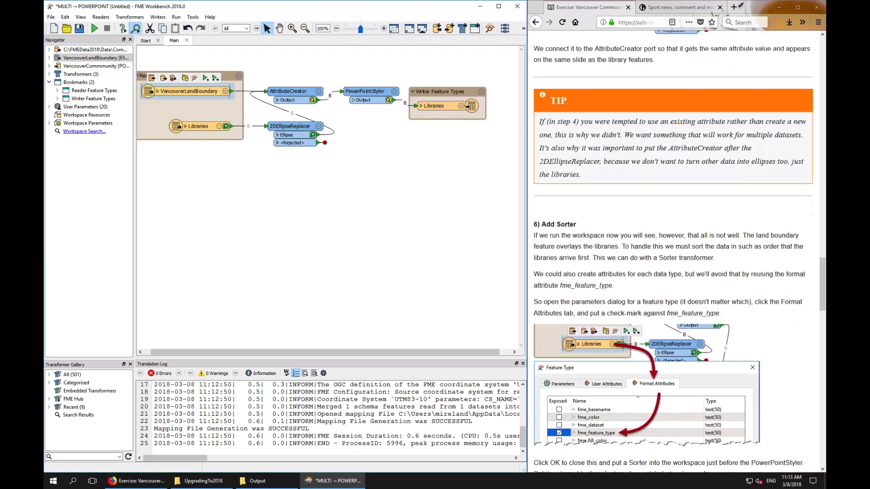
pyautogui.scroll(-4, 653, 334)
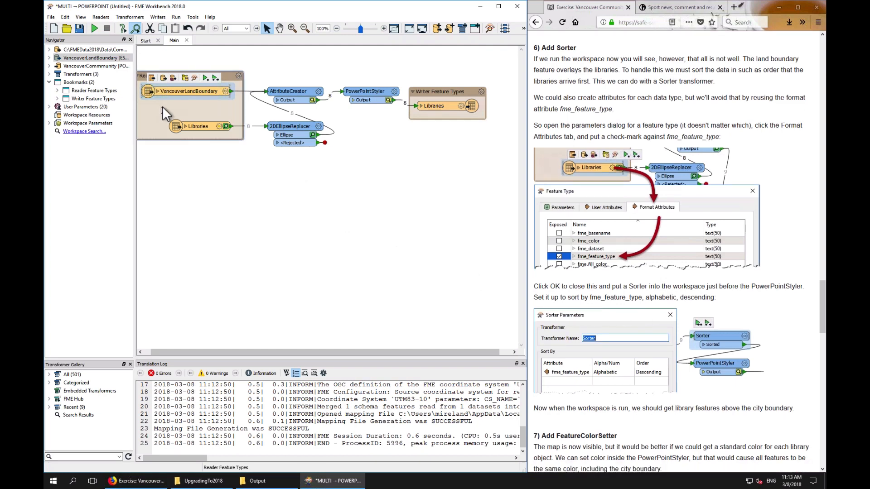
pyautogui.click(441, 105)
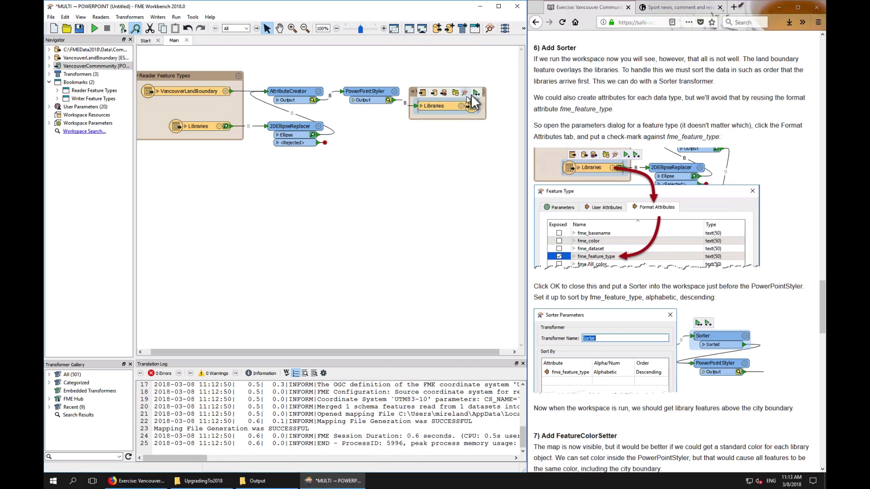
pyautogui.click(474, 92)
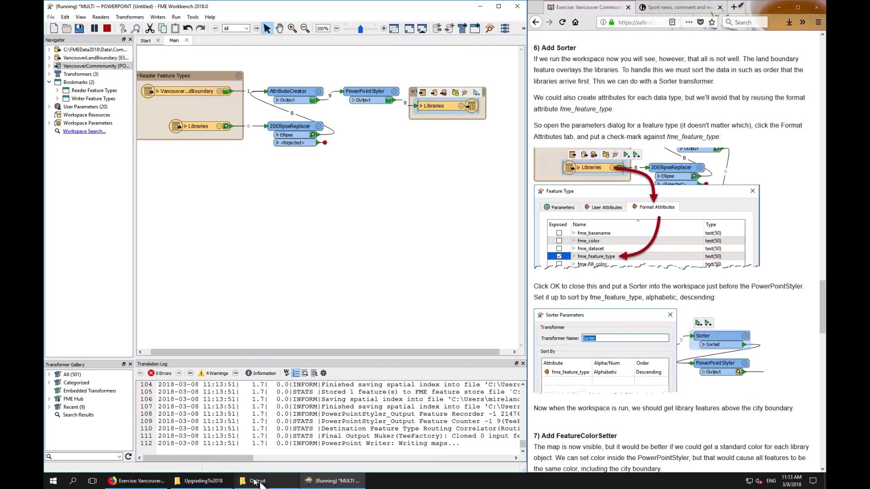
# Add a Generalizer transformer and connect the VancouverLandBoundary output to its input
pyautogui.moveTo(264, 481)
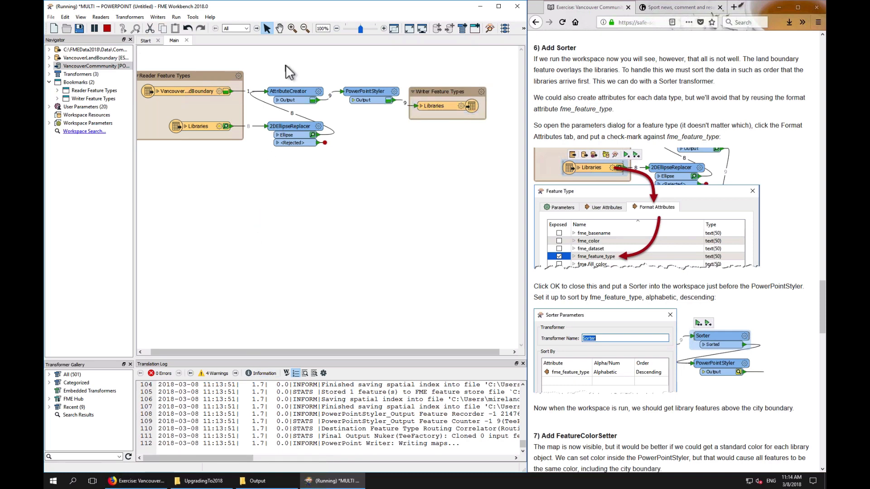
pyautogui.write('gener')
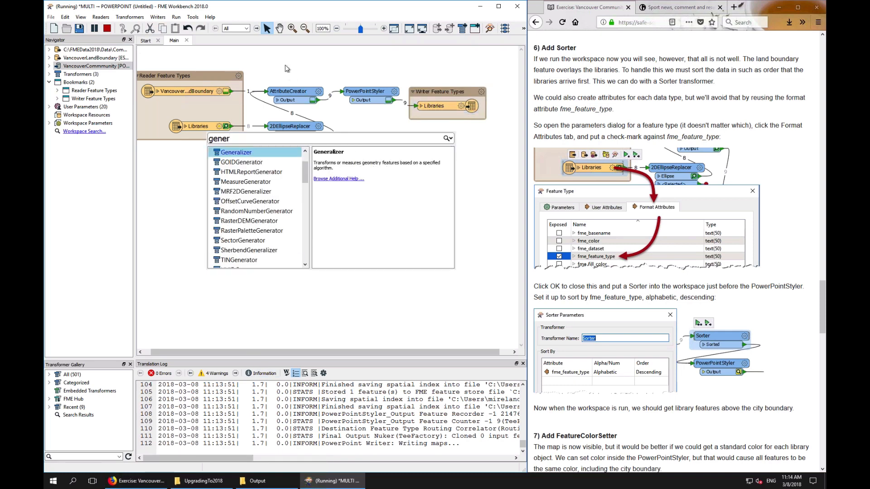
pyautogui.press('Return')
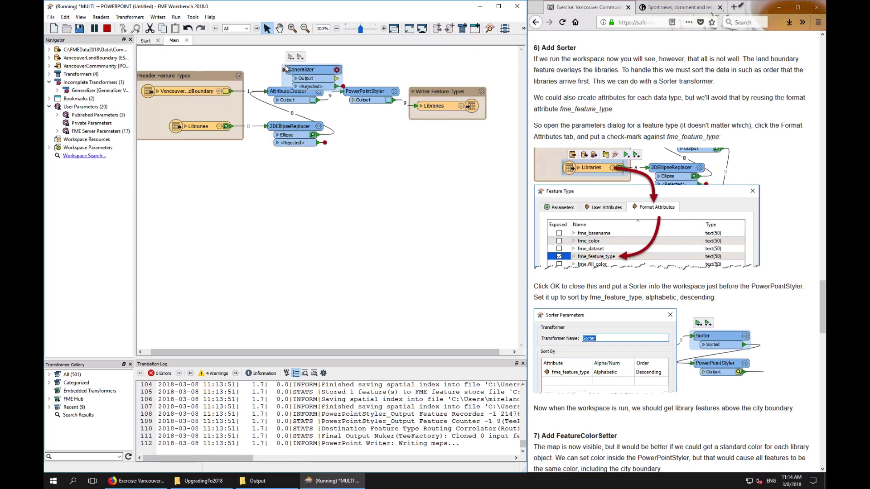
pyautogui.moveTo(304, 71); pyautogui.dragTo(288, 62)
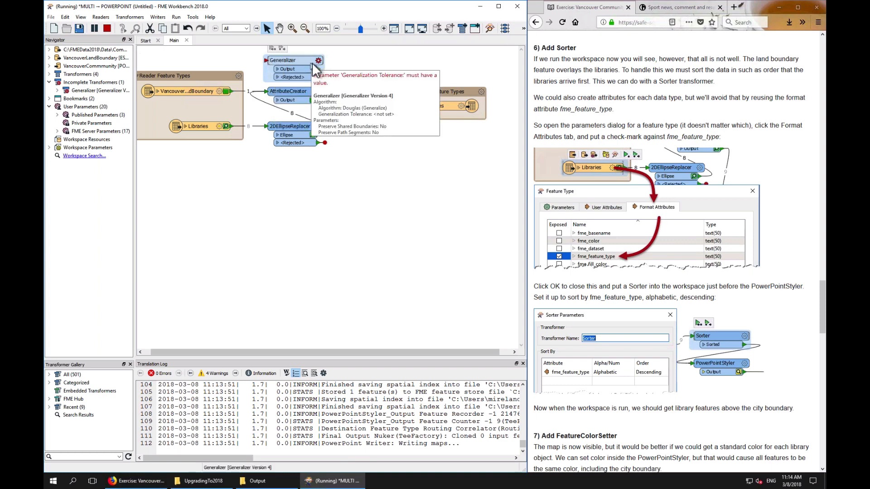
pyautogui.click(231, 91)
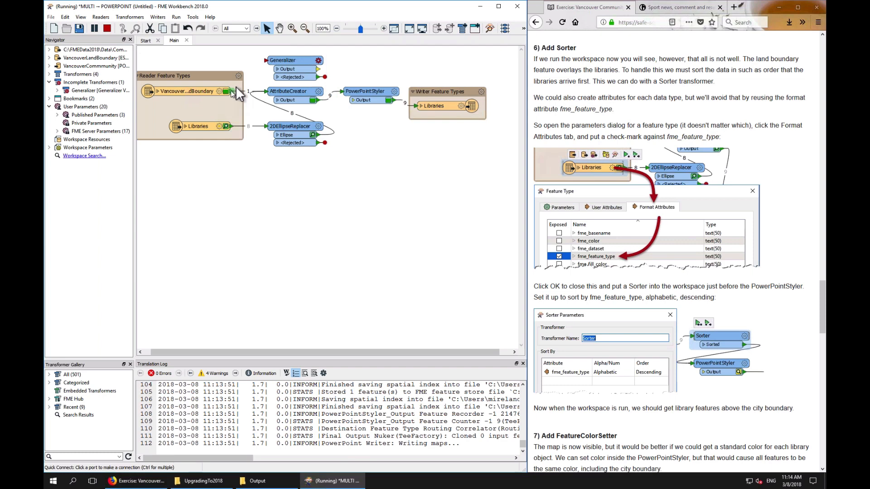
pyautogui.click(318, 62)
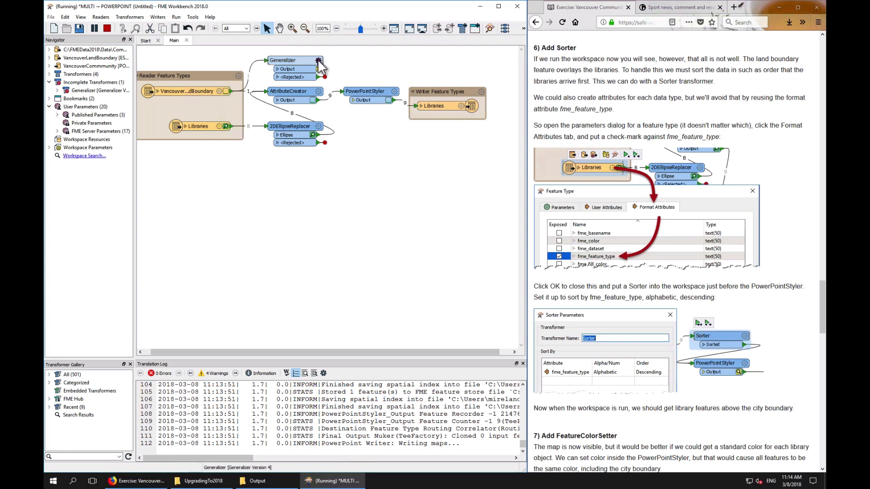
# Set the Generalizer's Generalization Tolerance to 1 and connect its Output to the AttributeCreator input
pyautogui.click(318, 61)
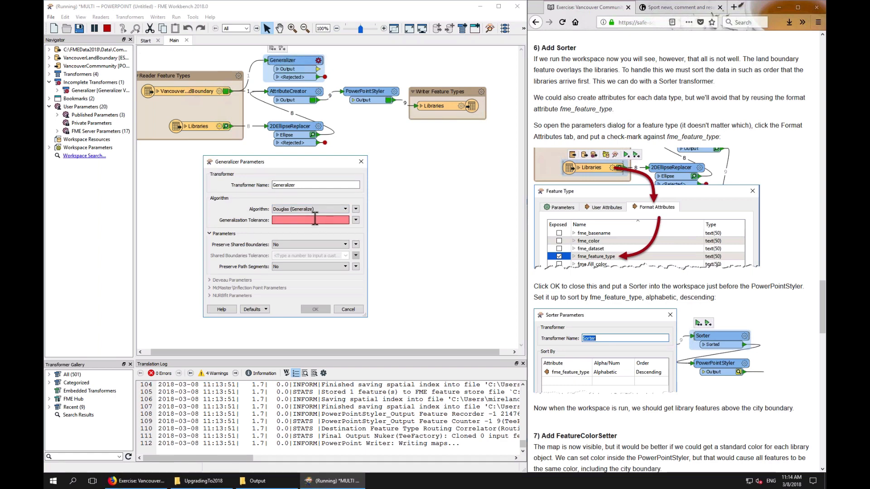
pyautogui.click(315, 219)
pyautogui.write('1')
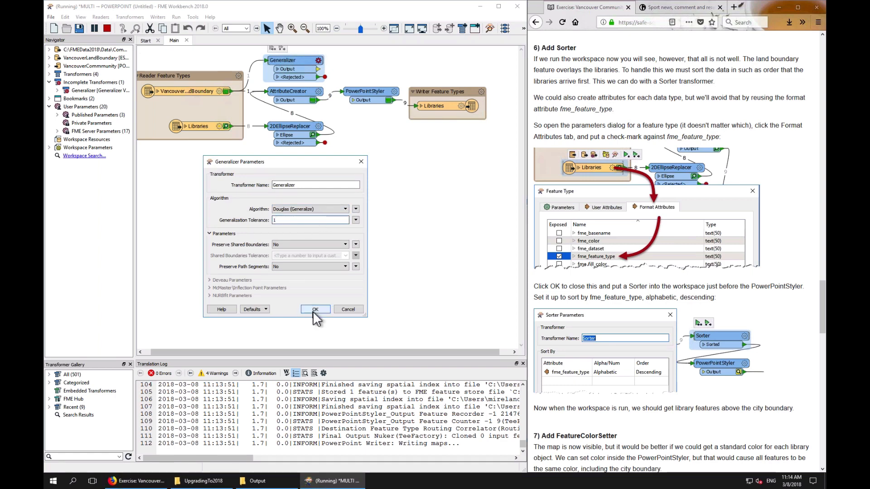
pyautogui.click(315, 309)
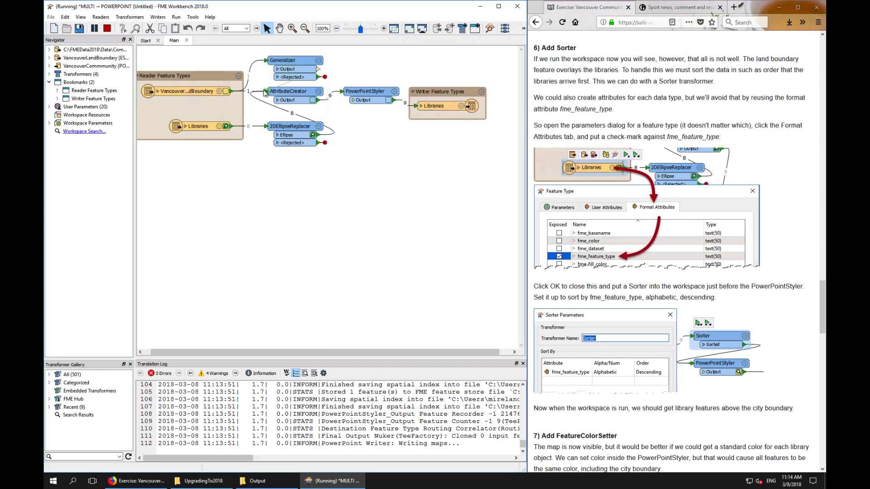
pyautogui.moveTo(265, 93); pyautogui.dragTo(319, 69)
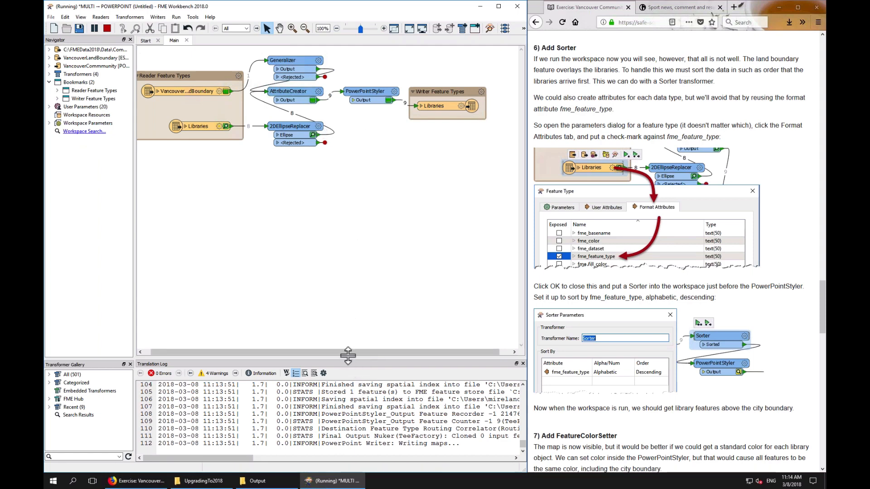
# Set the PowerPointStyler's Slide Group ID to 1
pyautogui.moveTo(348, 355); pyautogui.dragTo(345, 240)
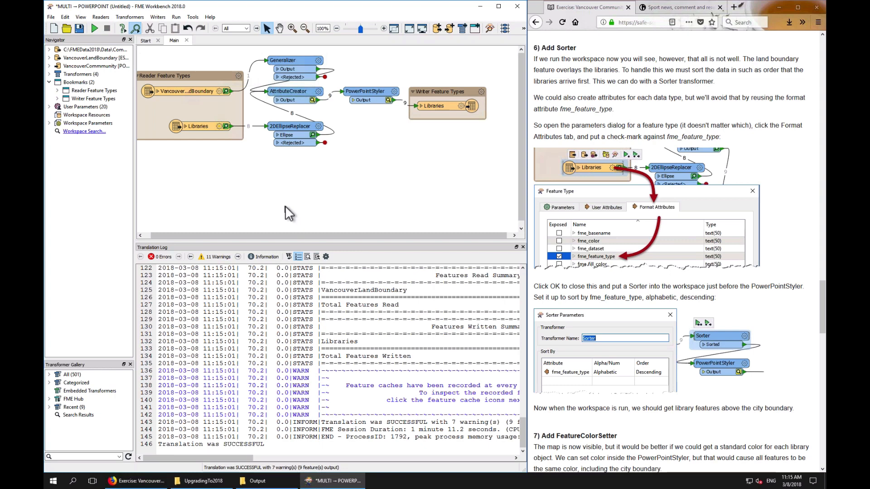
pyautogui.click(393, 95)
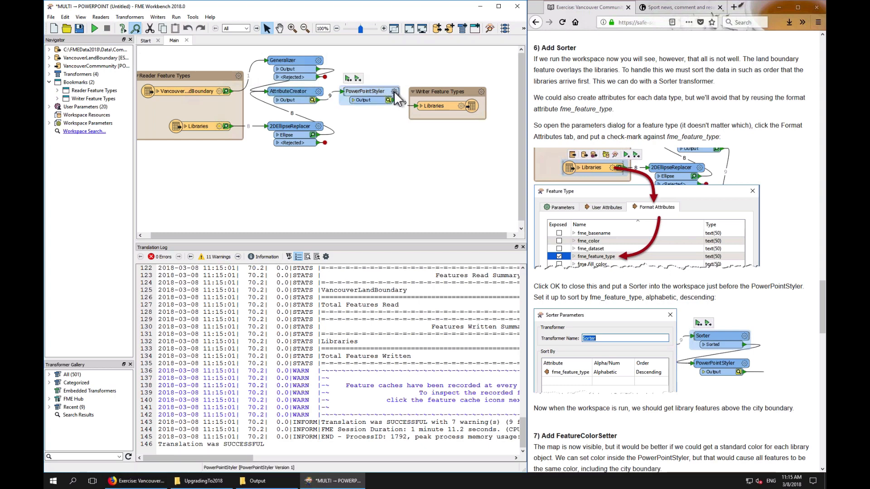
pyautogui.click(395, 92)
pyautogui.doubleClick(262, 319)
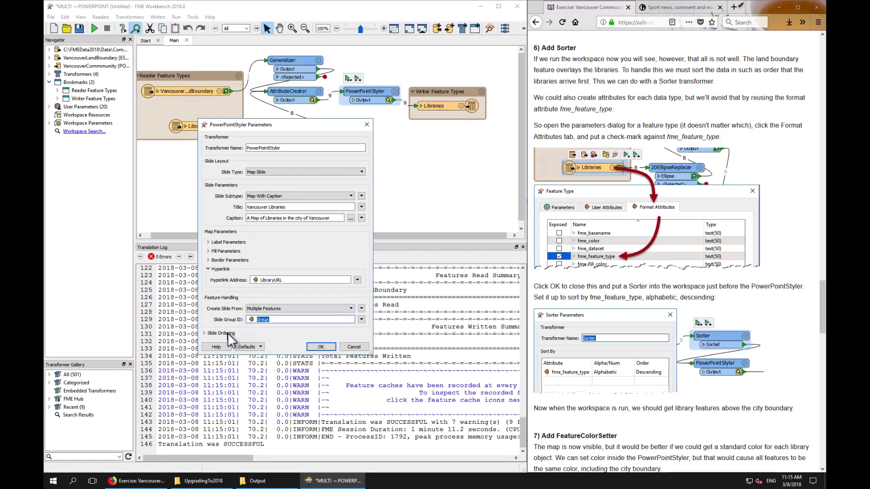
pyautogui.write('1')
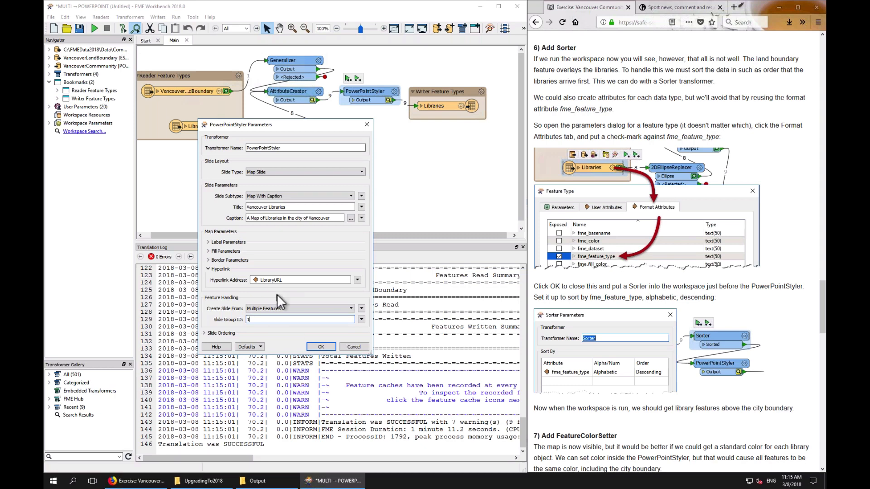
pyautogui.click(321, 347)
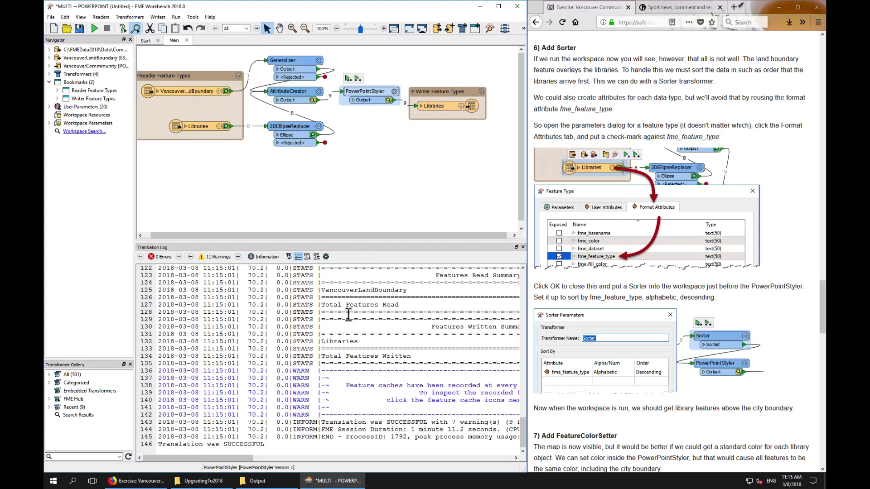
# Review the PowerPointStyler's Slide Ordering and Slide Group ID settings
pyautogui.click(395, 92)
pyautogui.click(223, 333)
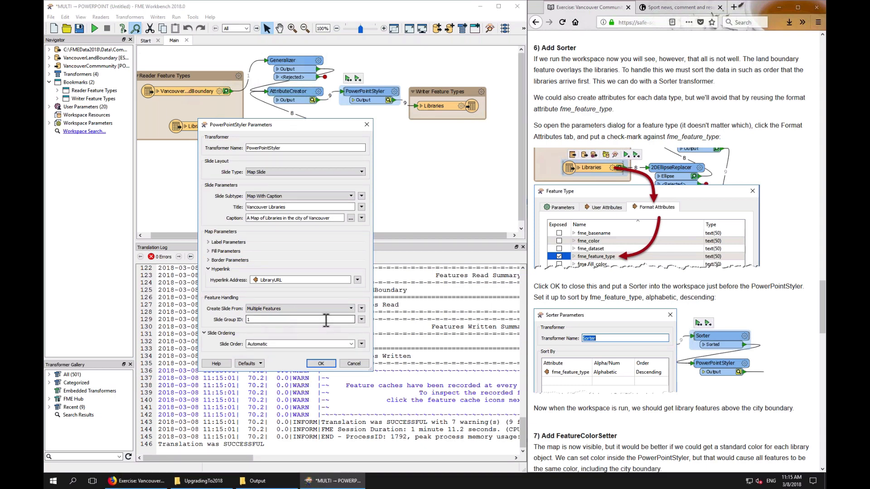
pyautogui.click(361, 319)
pyautogui.click(325, 295)
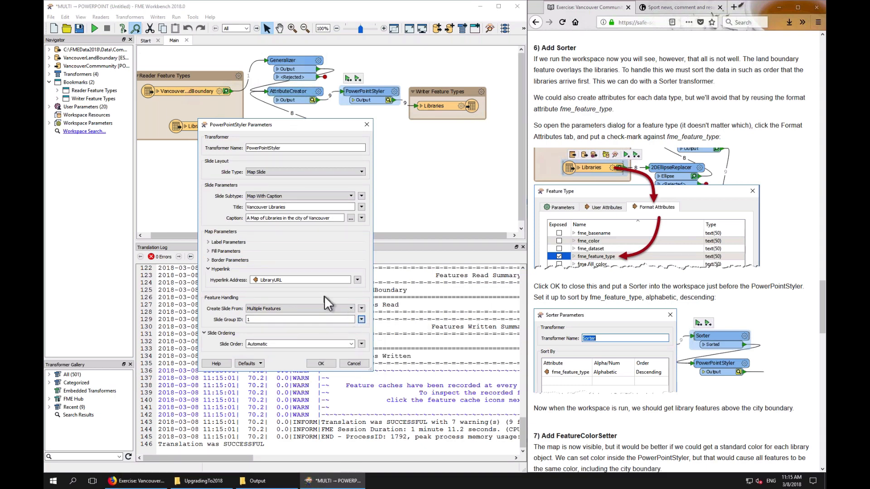
pyautogui.click(321, 364)
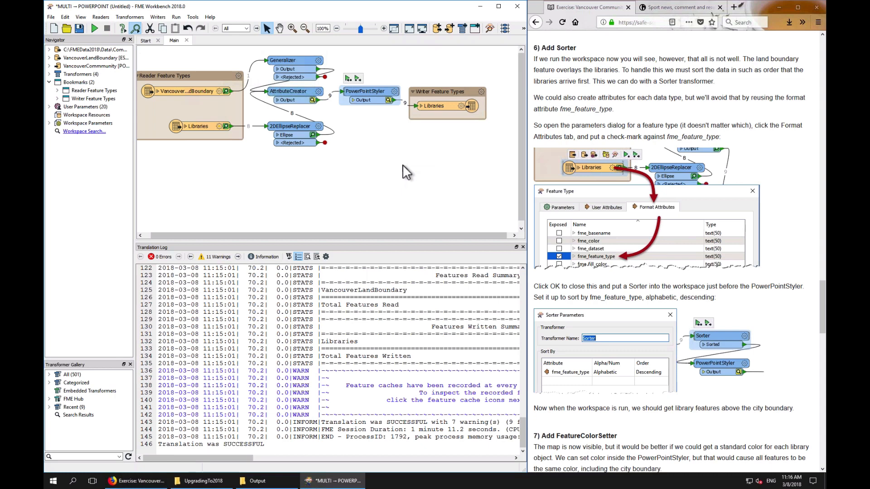
# Open VancouverCommmunity.pptx from the Output folder, view its slide, and read the tutorial's Sorter instructions
pyautogui.click(452, 106)
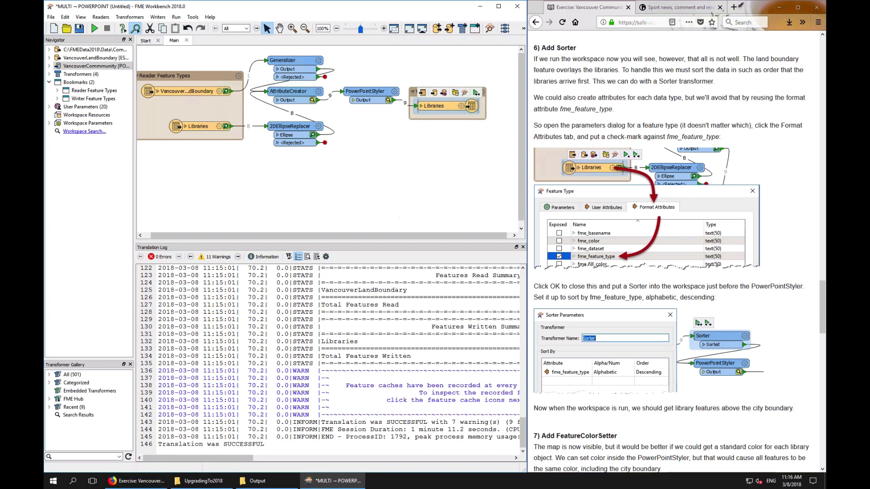
pyautogui.click(255, 483)
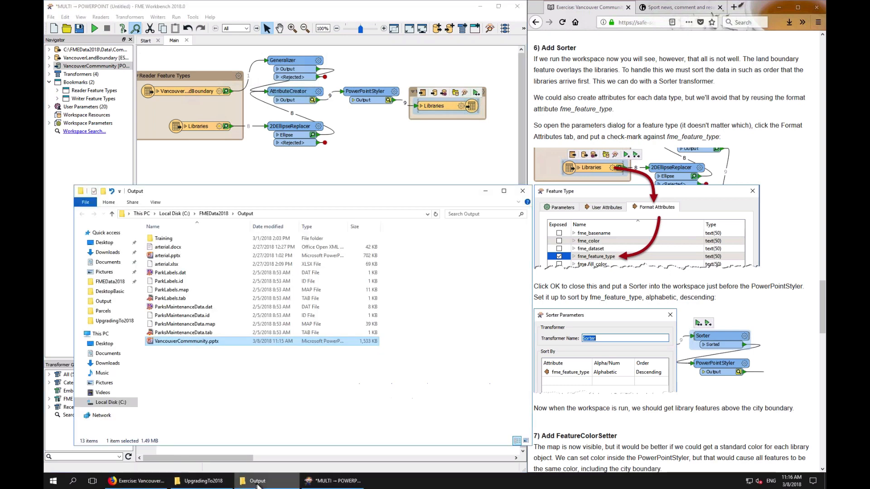
pyautogui.doubleClick(185, 340)
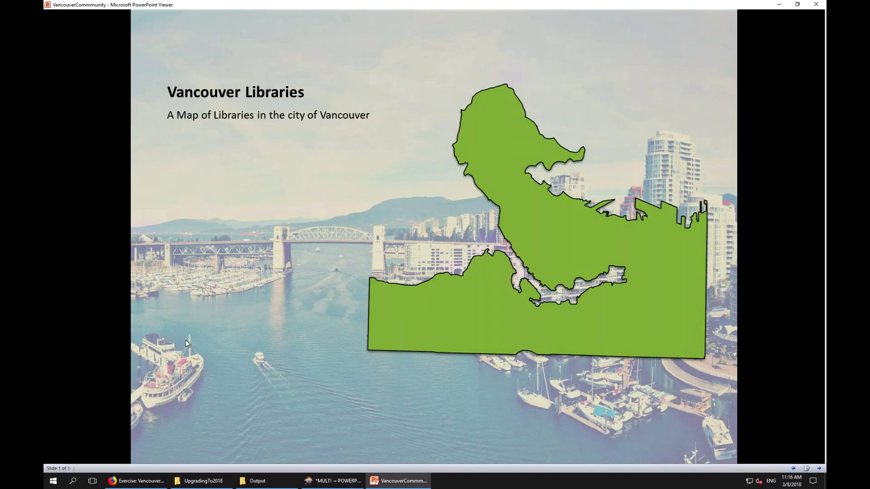
pyautogui.click(185, 343)
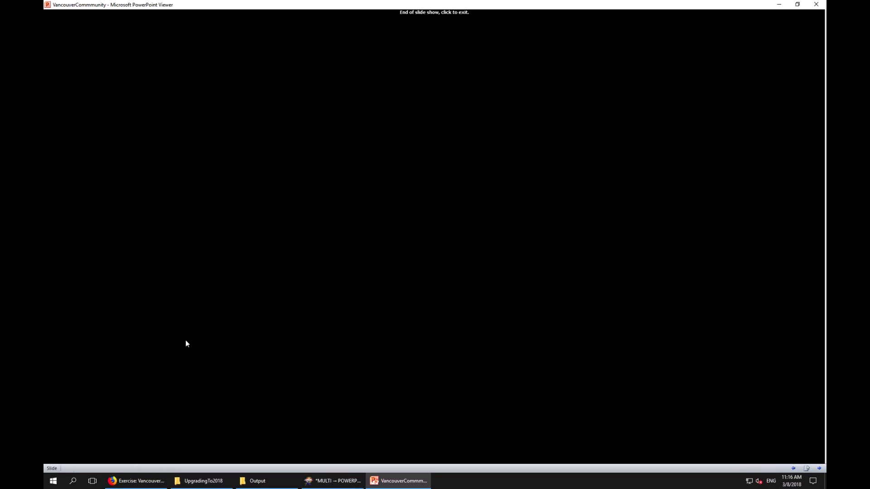
pyautogui.click(185, 343)
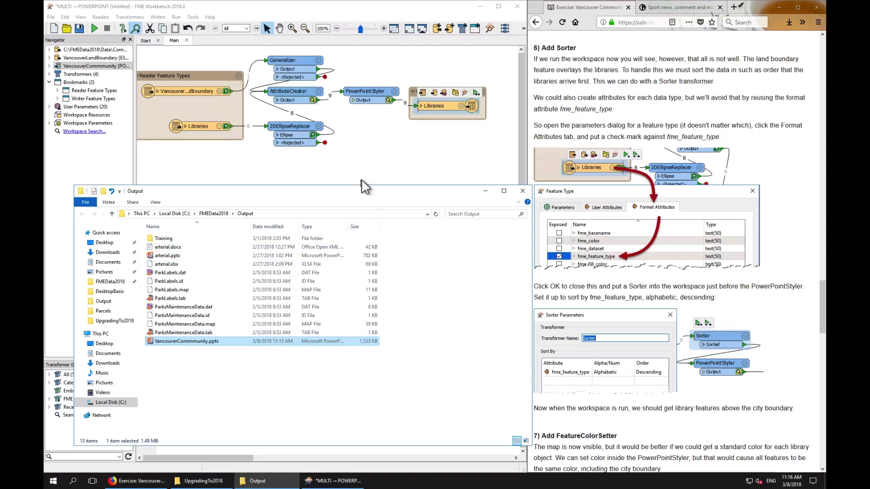
pyautogui.click(640, 206)
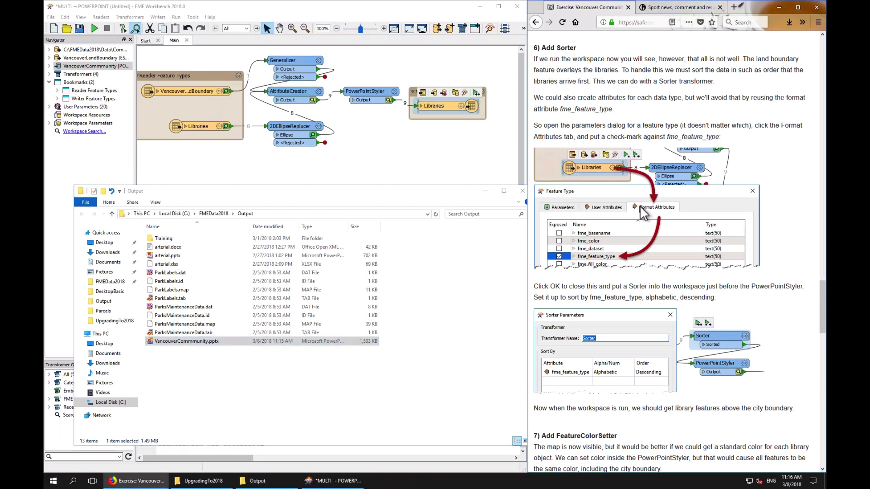
pyautogui.scroll(-1, 639, 206)
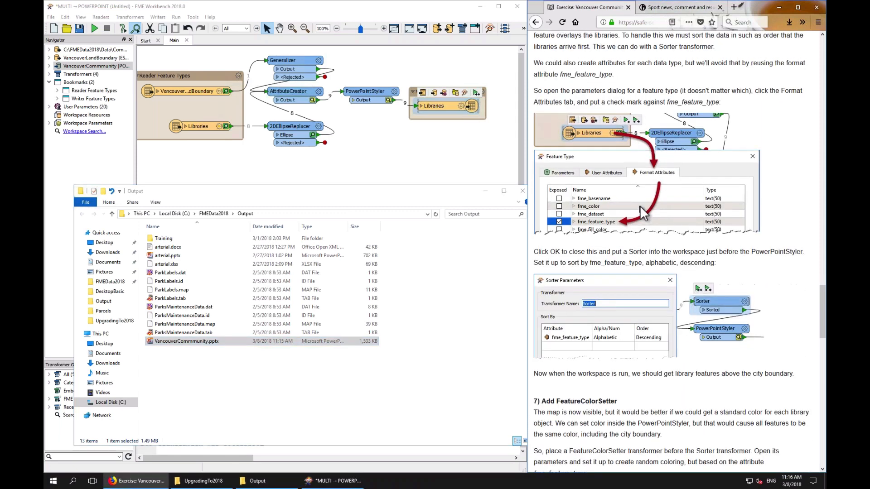
# Review the tutorial's Sorter instructions and open the Generalizer's parameters for inspection
pyautogui.scroll(1, 640, 205)
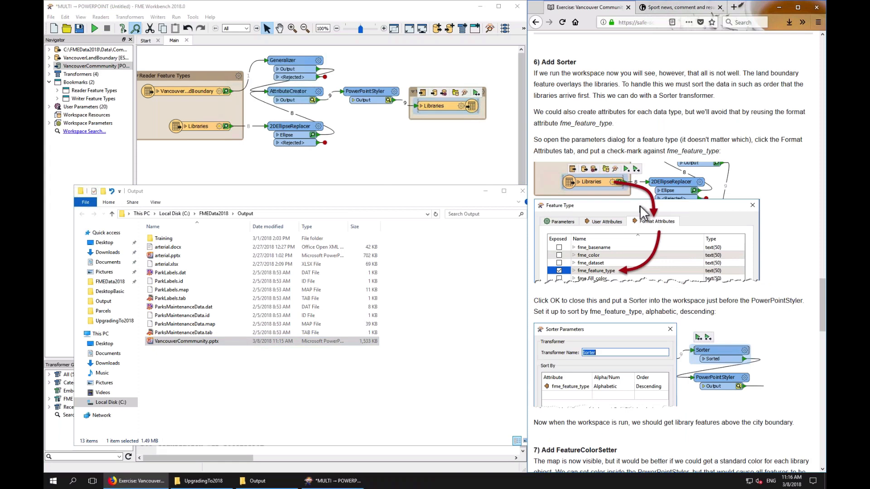
pyautogui.click(406, 159)
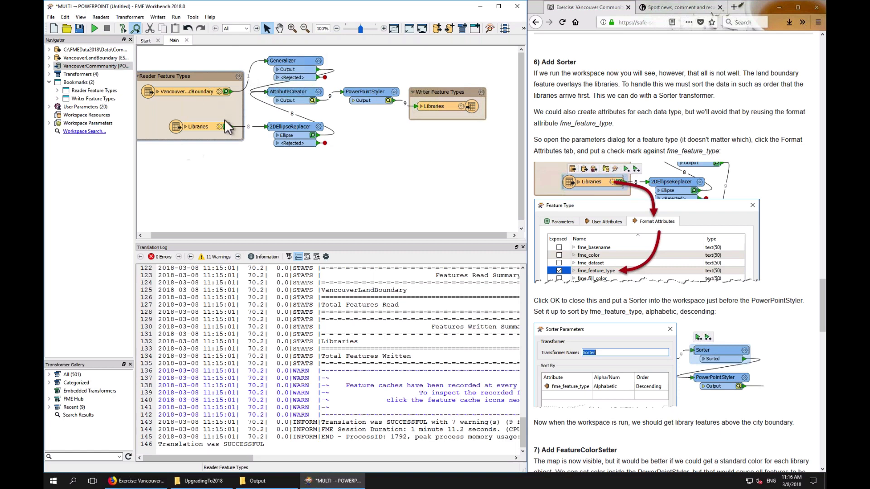
pyautogui.moveTo(203, 127)
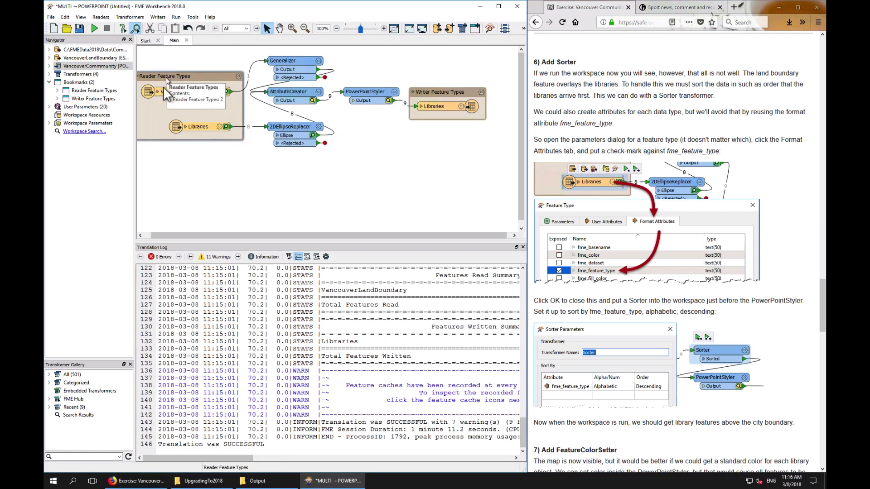
pyautogui.moveTo(162, 90)
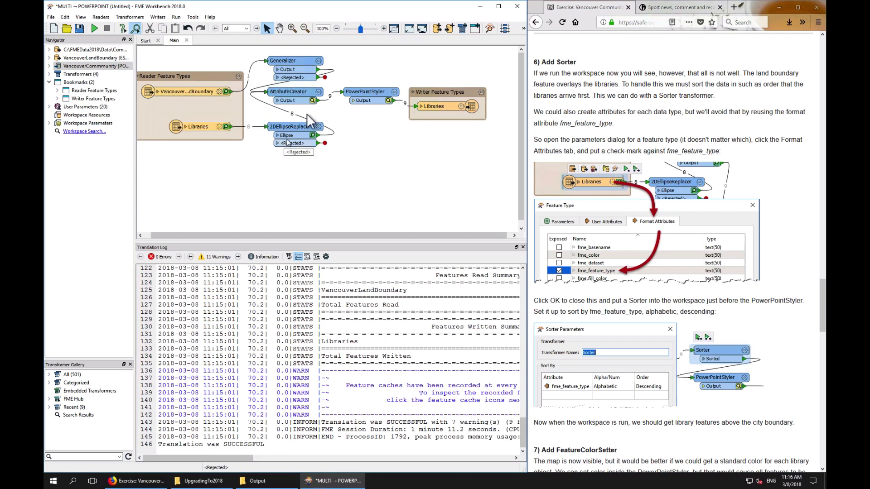
pyautogui.doubleClick(289, 61)
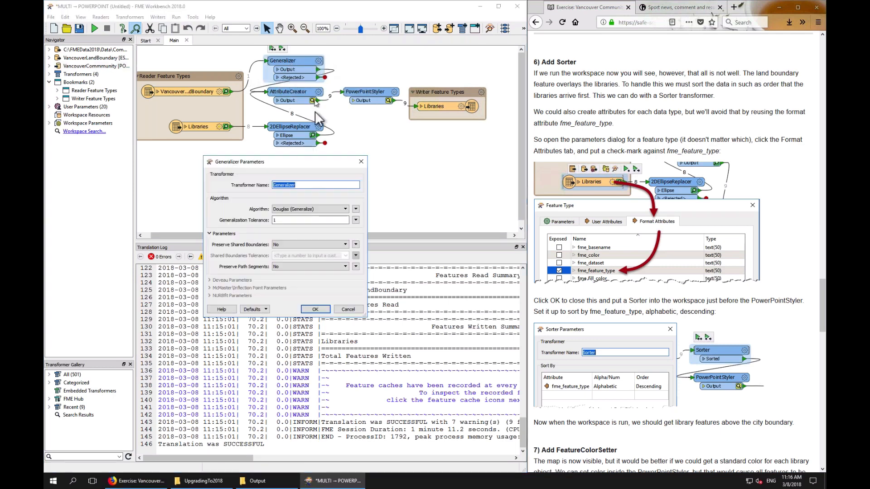
pyautogui.click(315, 309)
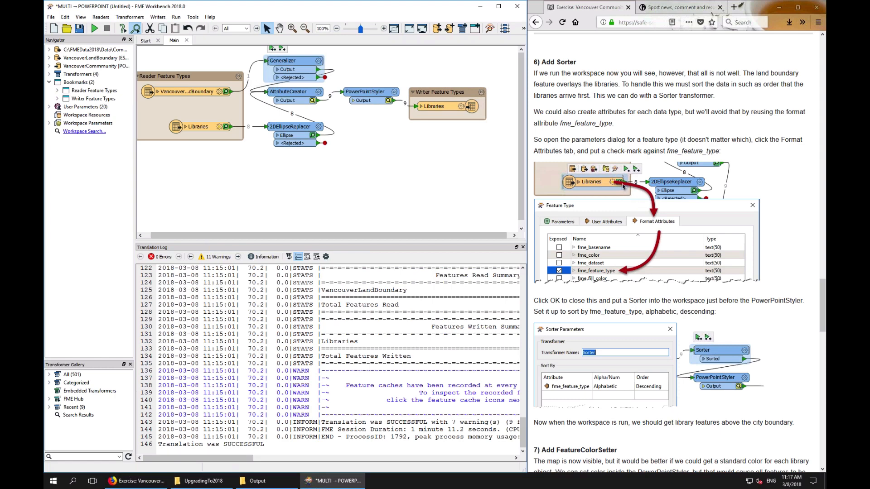
# Expose the fme_feature_type format attribute on the Libraries reader feature type
pyautogui.click(218, 127)
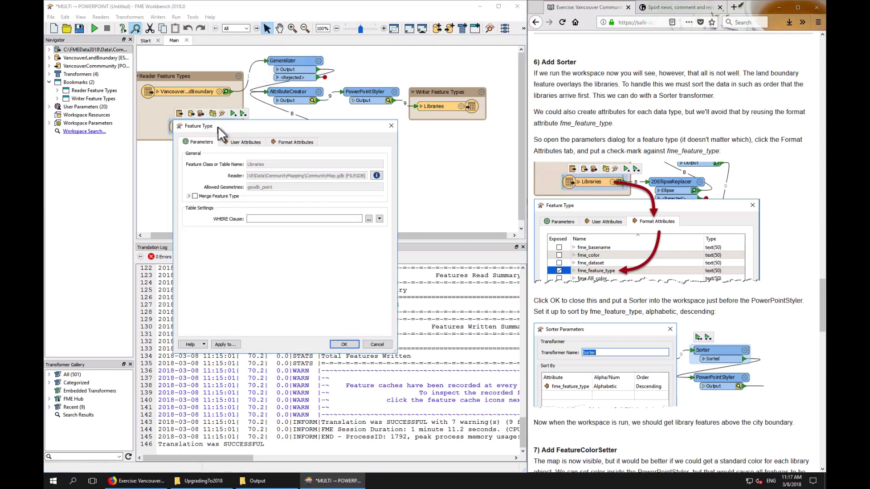
pyautogui.click(307, 143)
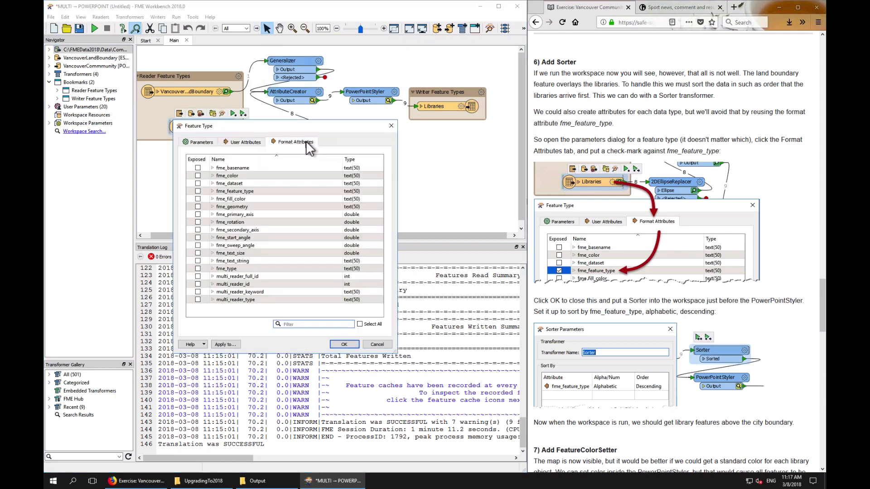
pyautogui.click(226, 192)
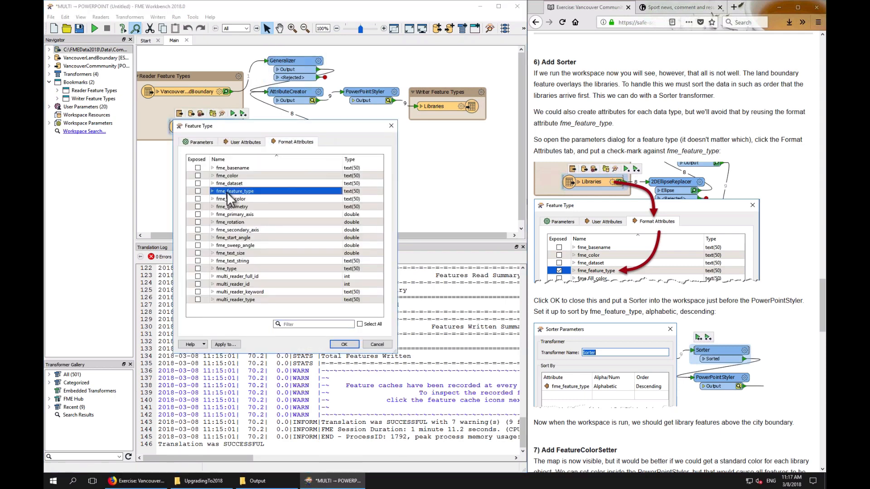
pyautogui.click(198, 191)
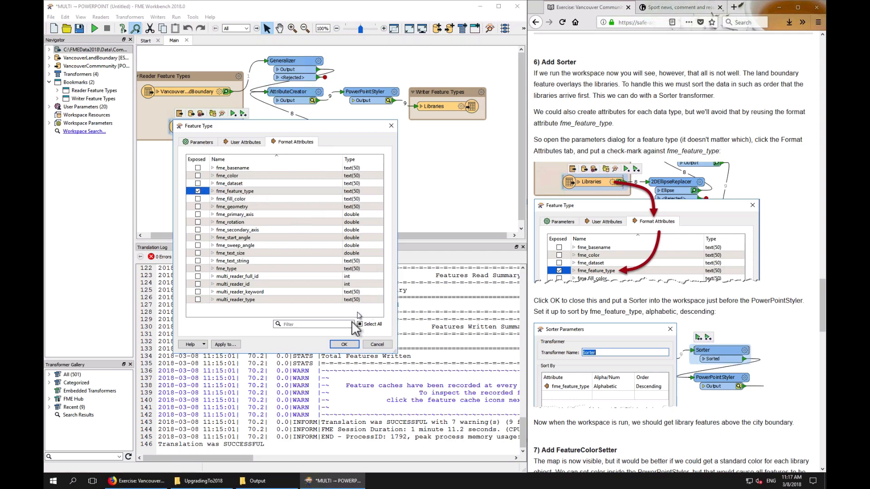
pyautogui.click(344, 345)
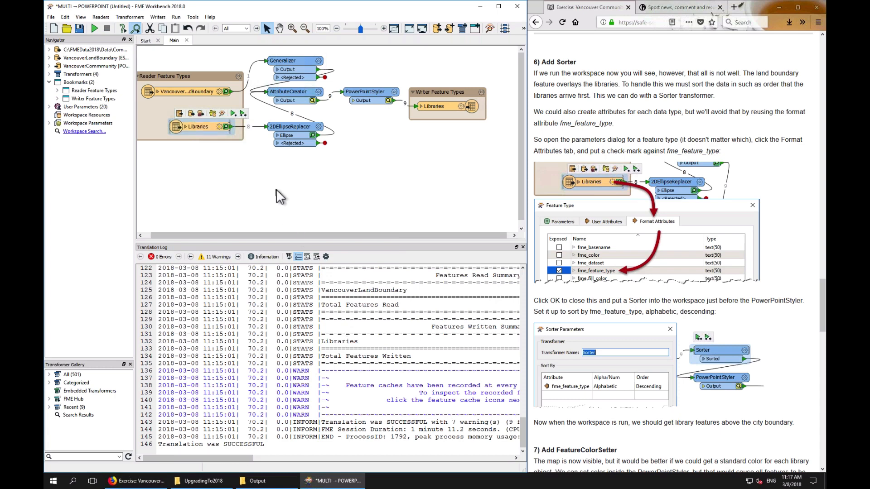
# Insert a Sorter on the connection between the AttributeCreator and the PowerPointStyler, placing it above
pyautogui.click(334, 95)
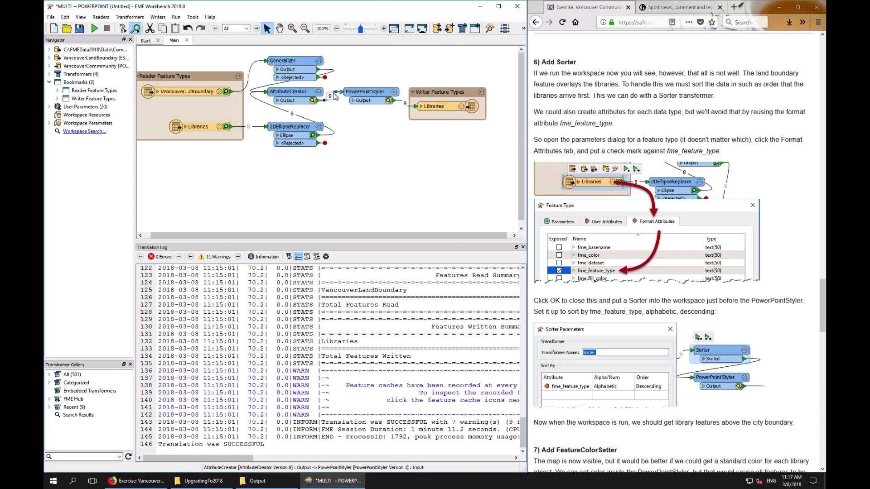
pyautogui.write('sort')
pyautogui.press('Return')
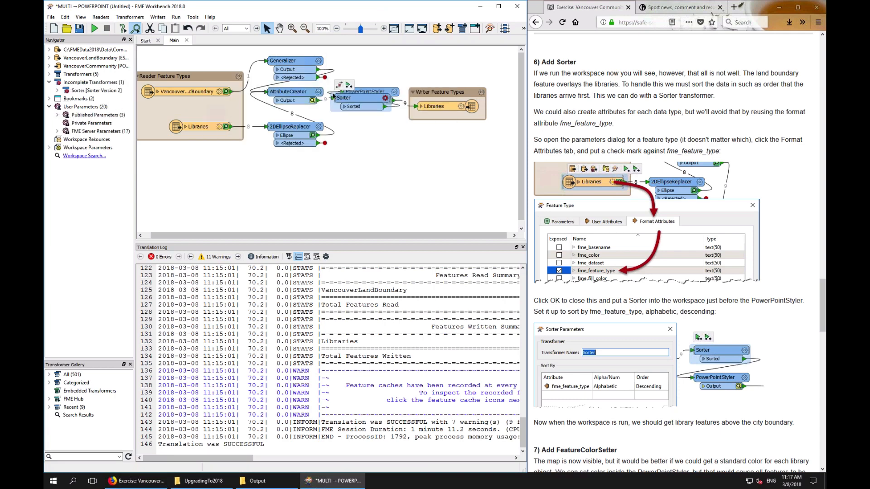
pyautogui.moveTo(334, 95); pyautogui.dragTo(343, 66)
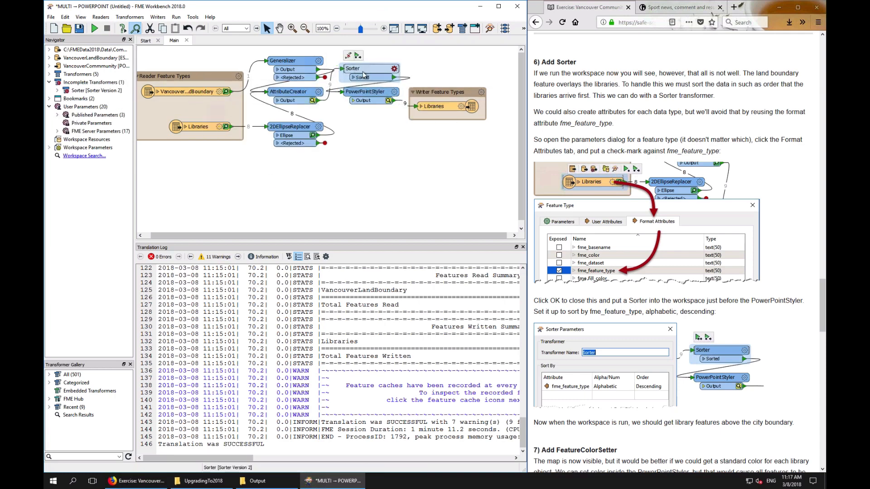
# Set the Sorter to sort by fme_feature_type, Alphabetic, Descending
pyautogui.click(394, 68)
pyautogui.click(269, 219)
pyautogui.click(268, 219)
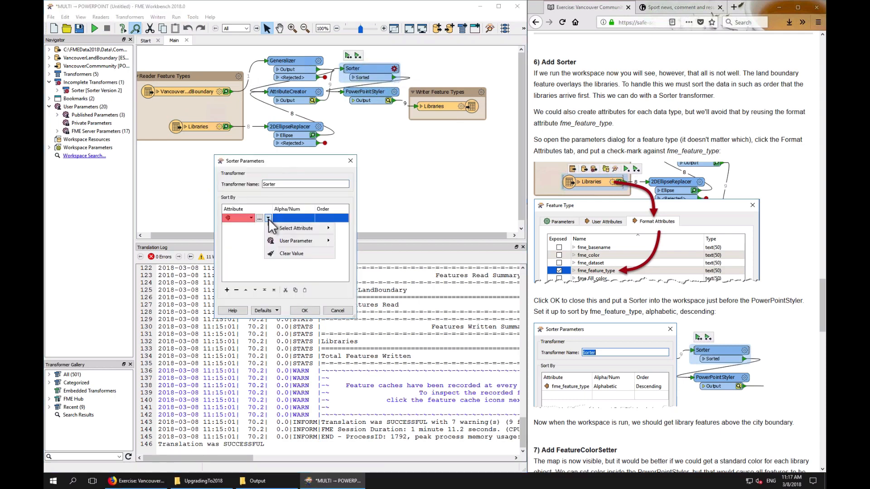
pyautogui.moveTo(284, 226)
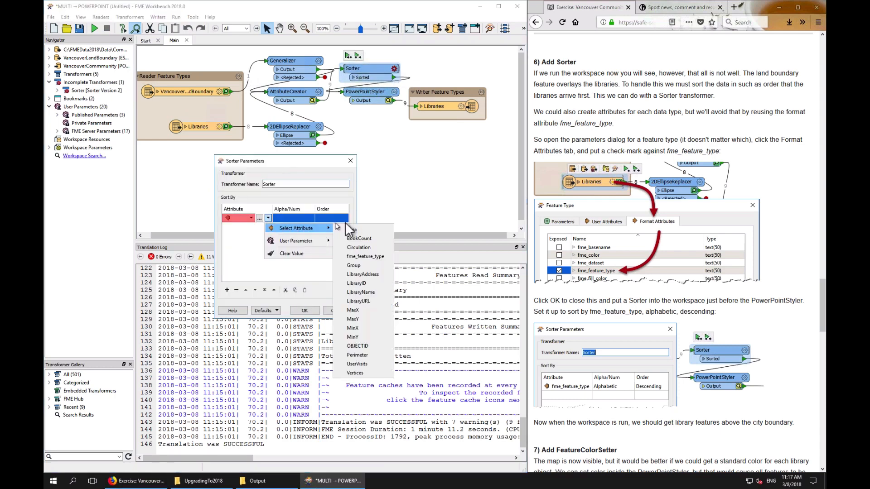
pyautogui.click(360, 257)
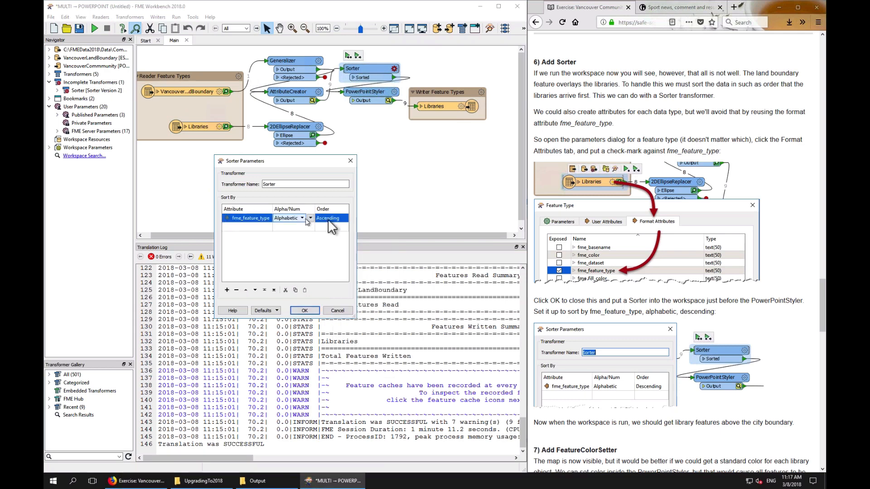
pyautogui.click(327, 218)
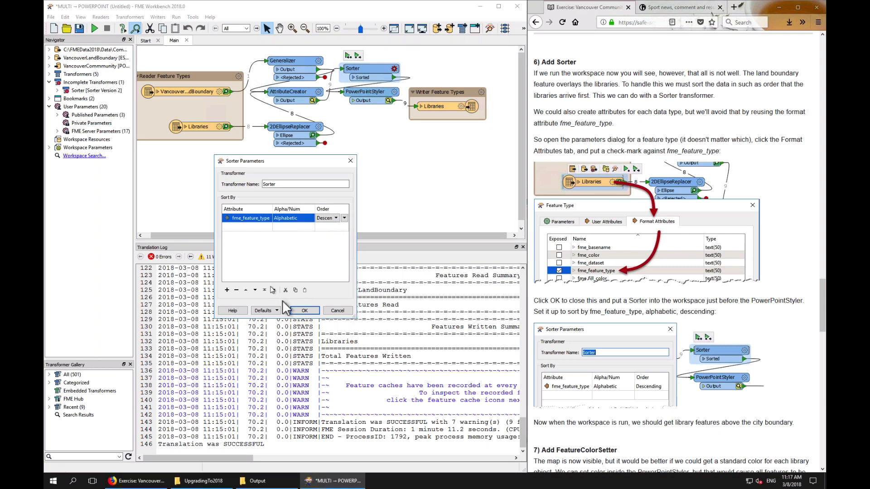
pyautogui.click(304, 311)
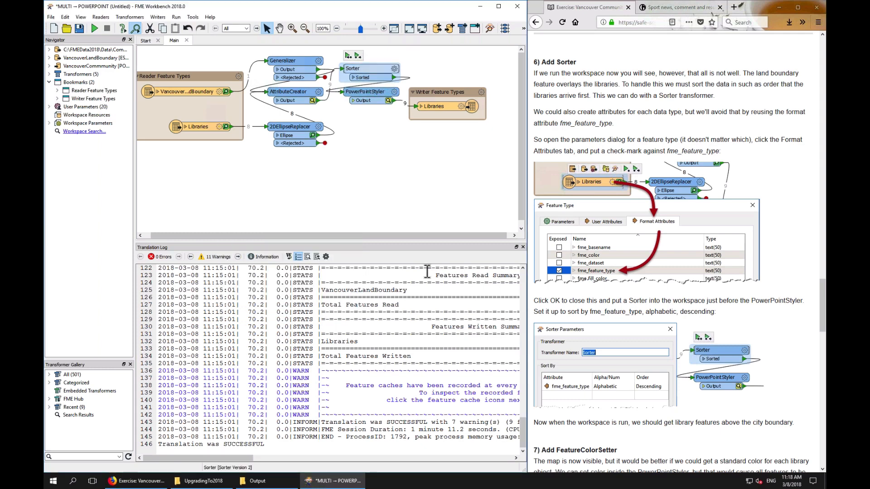
# Run the workspace up to the Libraries writer feature type and nudge the Generalizer upward
pyautogui.click(439, 107)
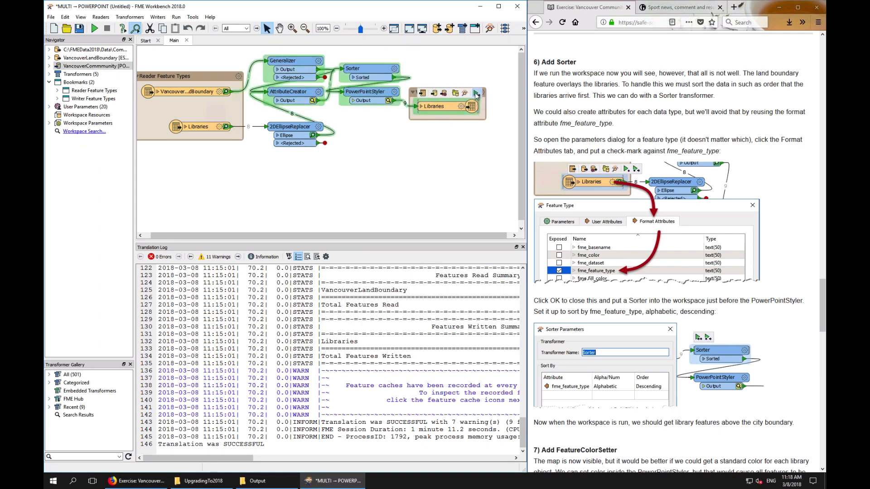
pyautogui.click(476, 94)
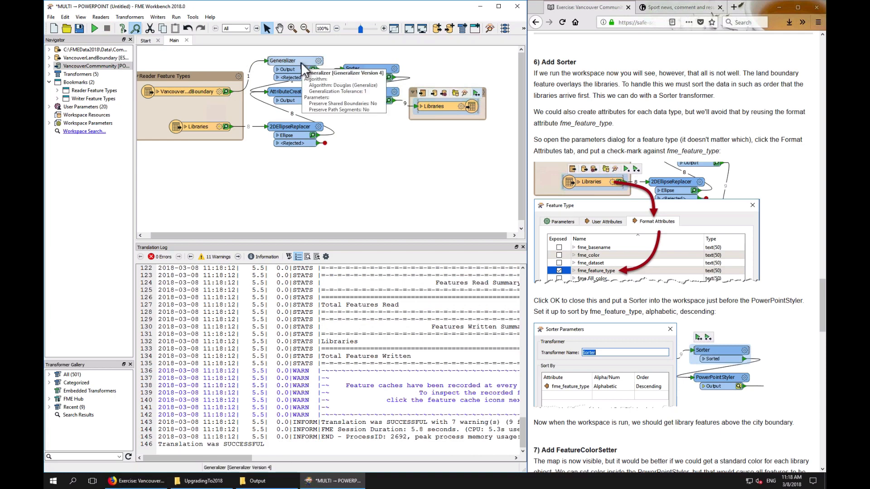
pyautogui.moveTo(302, 64); pyautogui.dragTo(298, 59)
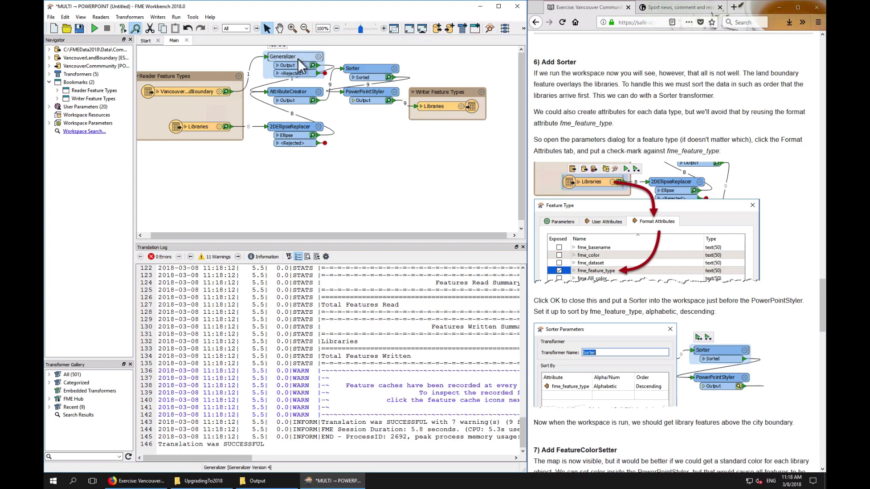
pyautogui.click(434, 106)
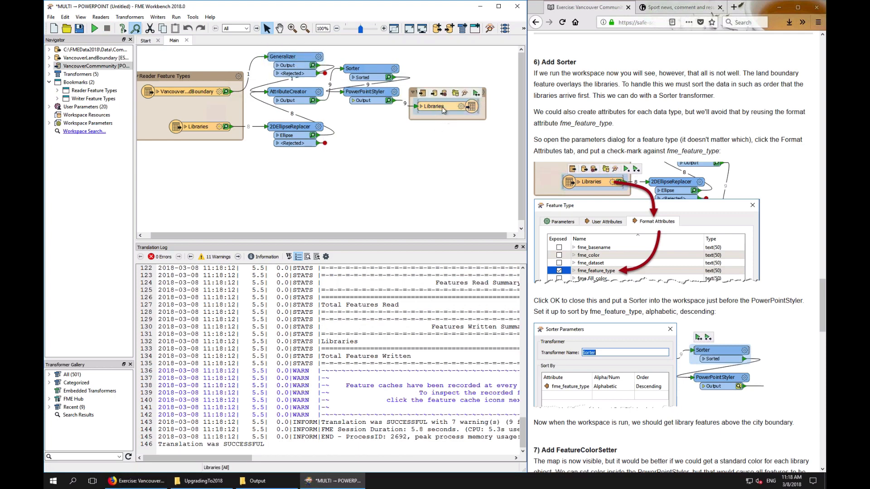
# Open VancouverCommmunity.pptx from the Output folder and view its slide
pyautogui.click(259, 482)
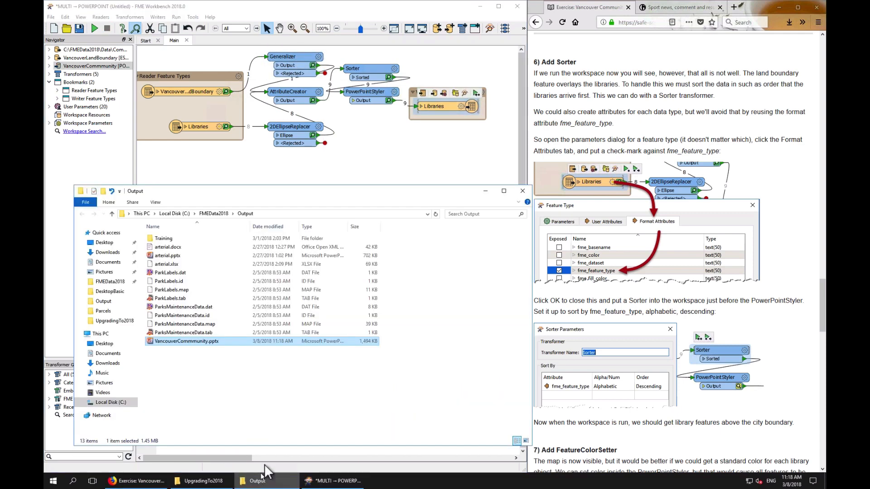
pyautogui.doubleClick(186, 340)
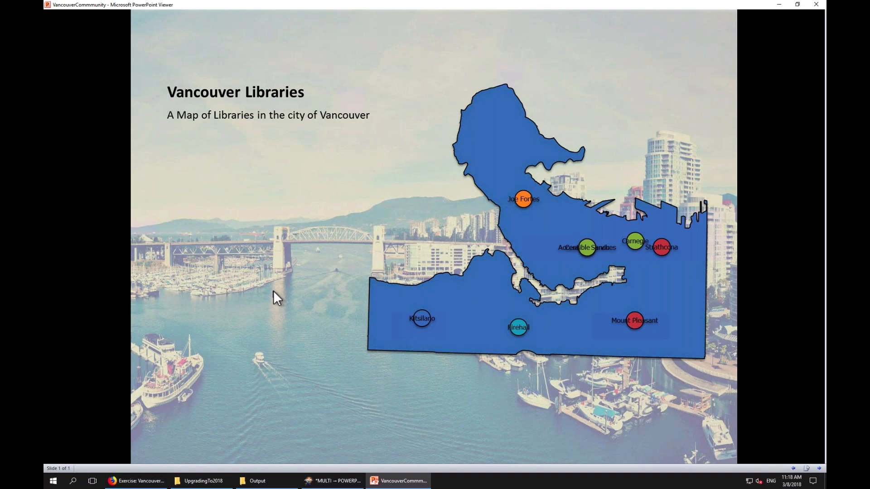
pyautogui.click(274, 293)
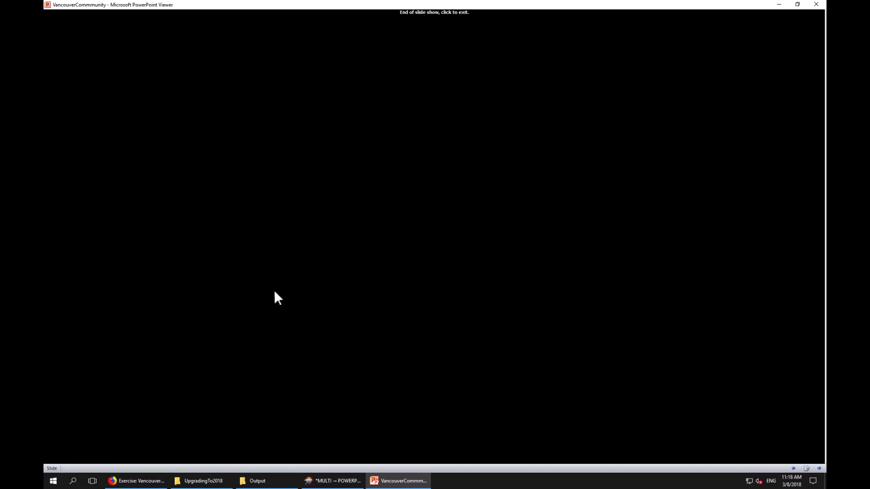
pyautogui.click(274, 292)
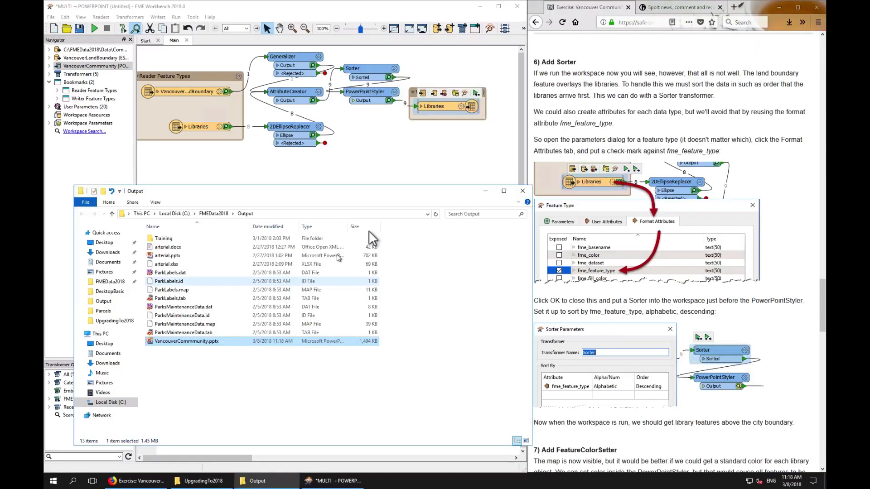
pyautogui.click(458, 140)
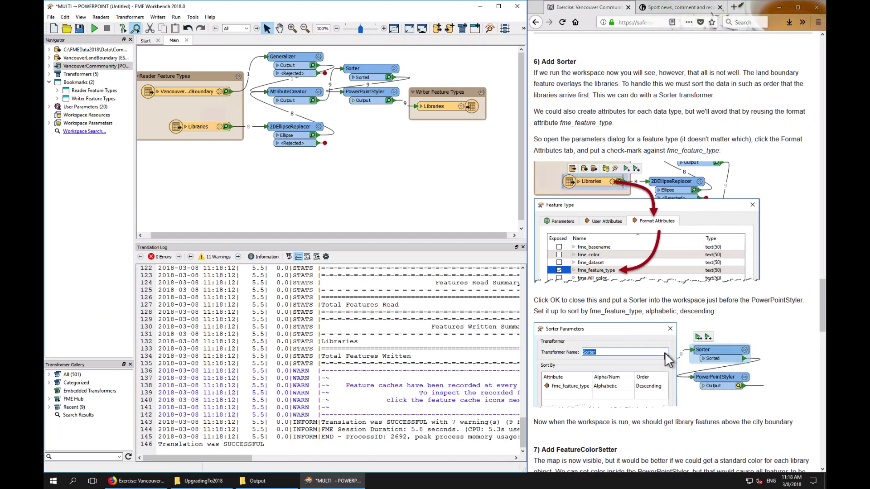
# Move the Sorter, PowerPointStyler and Libraries writer down to make room for a FeatureColorSetter
pyautogui.scroll(-4, 664, 353)
pyautogui.scroll(-6, 664, 353)
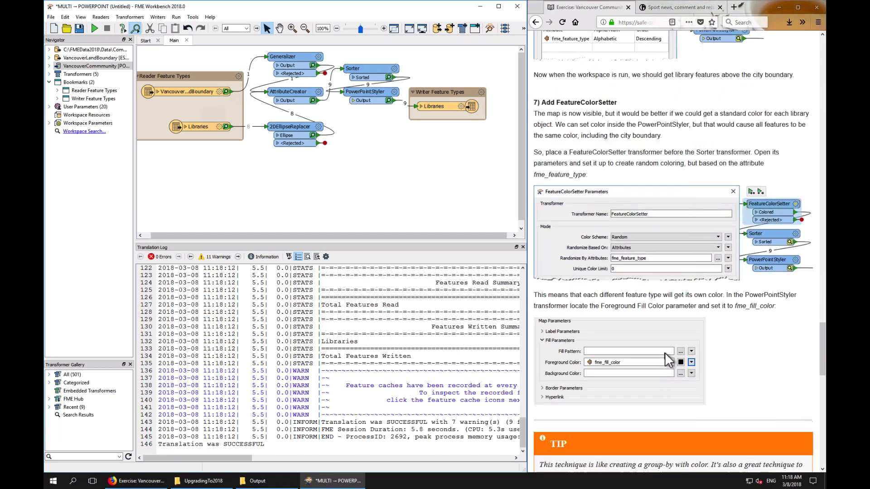
pyautogui.scroll(1, 665, 354)
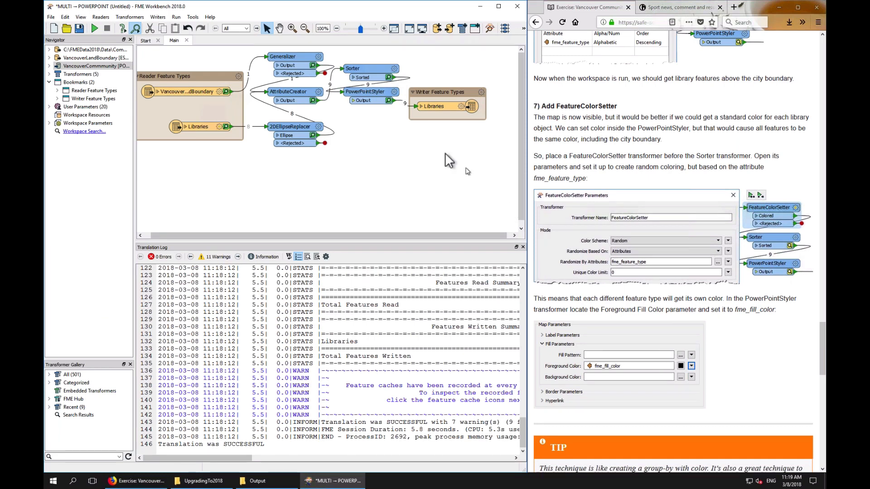
pyautogui.moveTo(424, 84); pyautogui.dragTo(424, 66)
pyautogui.moveTo(367, 93); pyautogui.dragTo(441, 136)
# Open the PowerPointStyler parameters and examine its Fill Parameters section
pyautogui.click(443, 132)
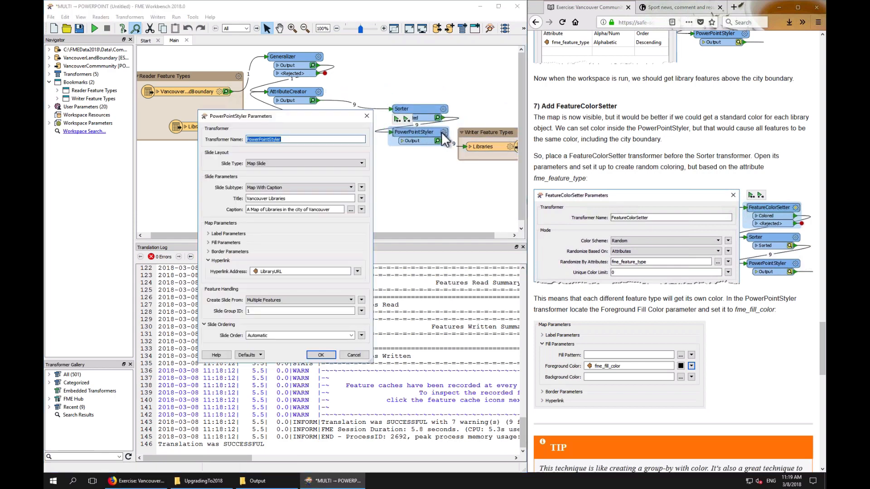
pyautogui.click(230, 243)
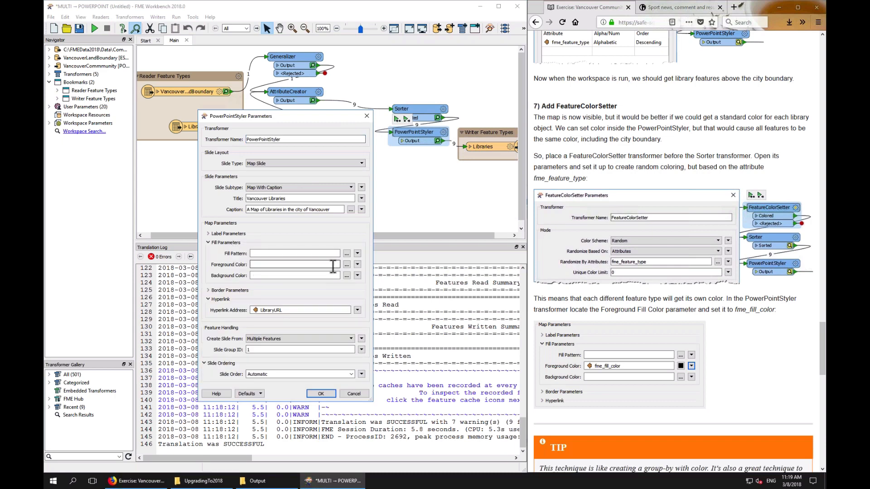
pyautogui.click(216, 240)
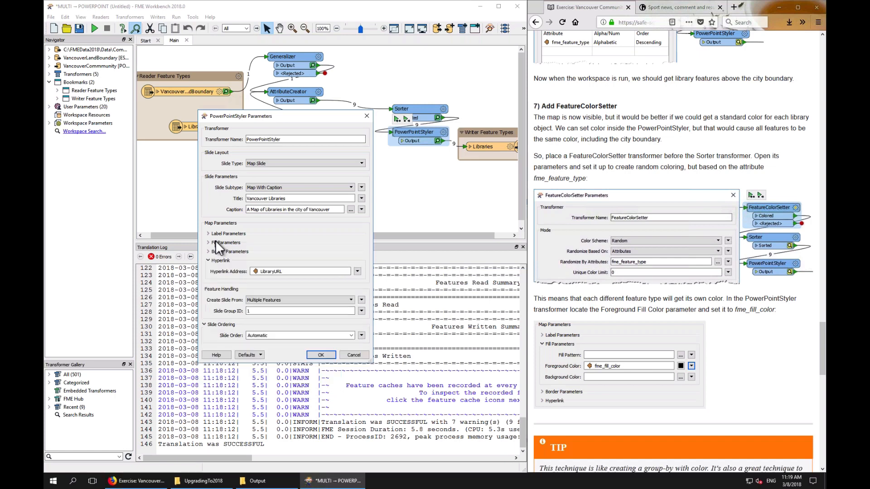
pyautogui.click(217, 242)
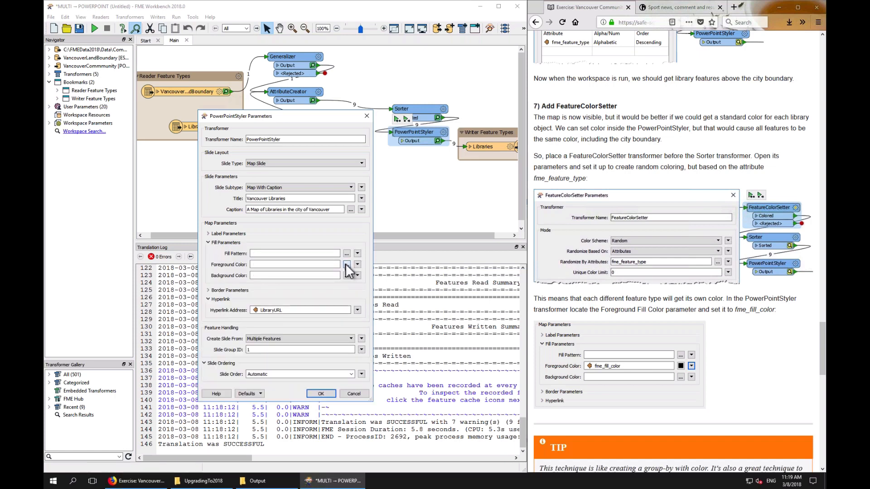
pyautogui.click(212, 243)
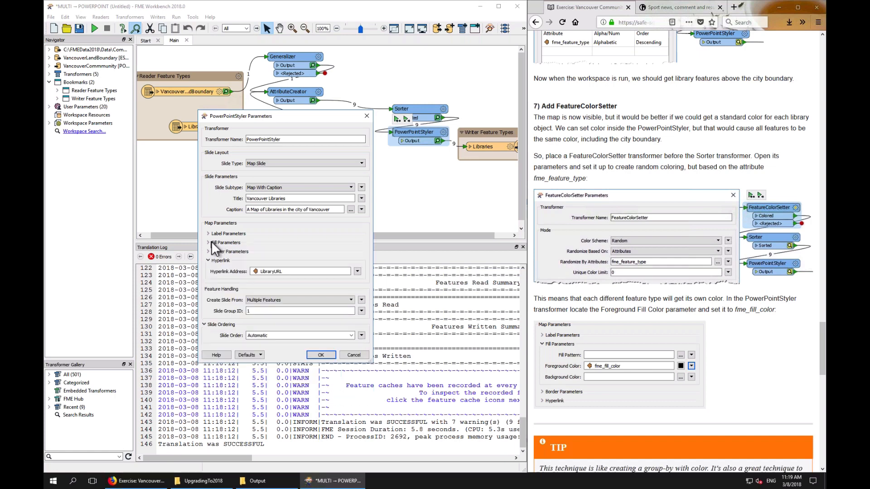
pyautogui.click(321, 355)
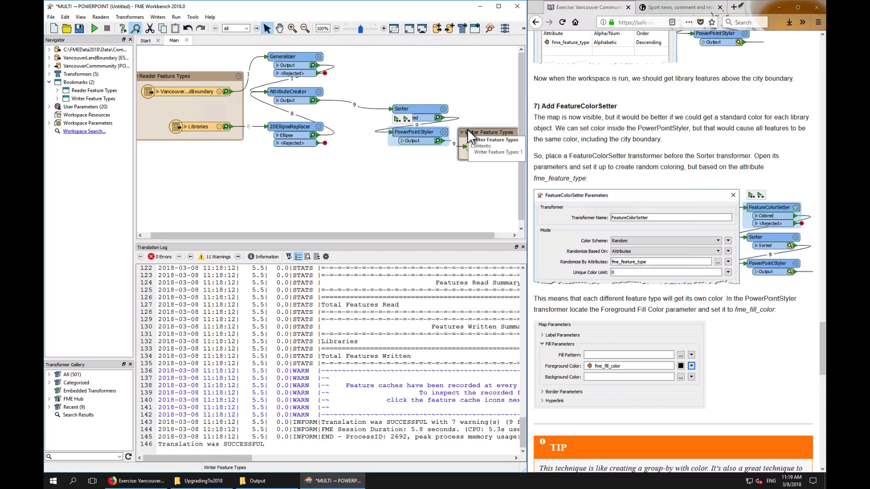
# Add a FeatureColorSetter transformer and place it between the AttributeCreator and the Sorter
pyautogui.click(403, 90)
pyautogui.write('fcs')
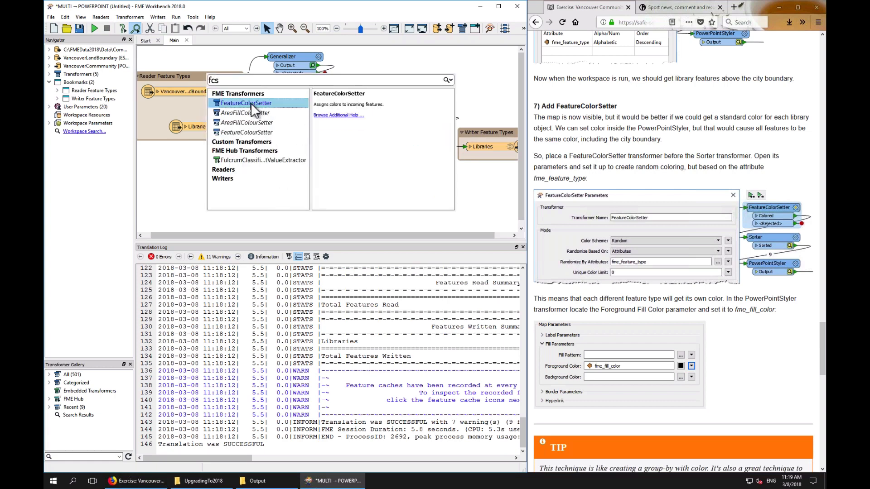
pyautogui.doubleClick(251, 103)
pyautogui.moveTo(264, 110); pyautogui.dragTo(406, 75)
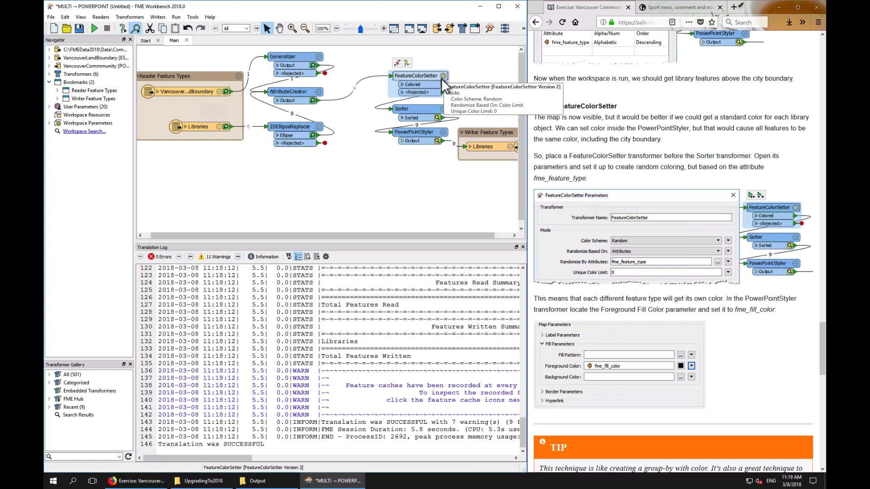
pyautogui.click(443, 133)
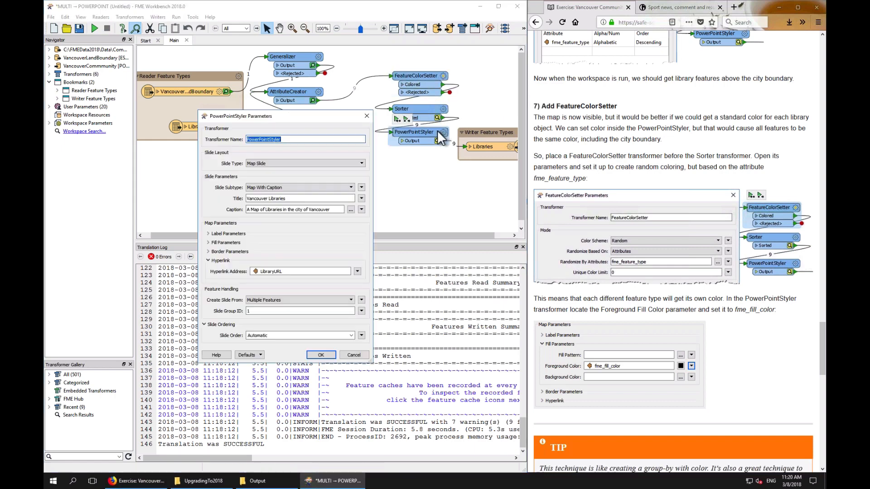
pyautogui.click(219, 243)
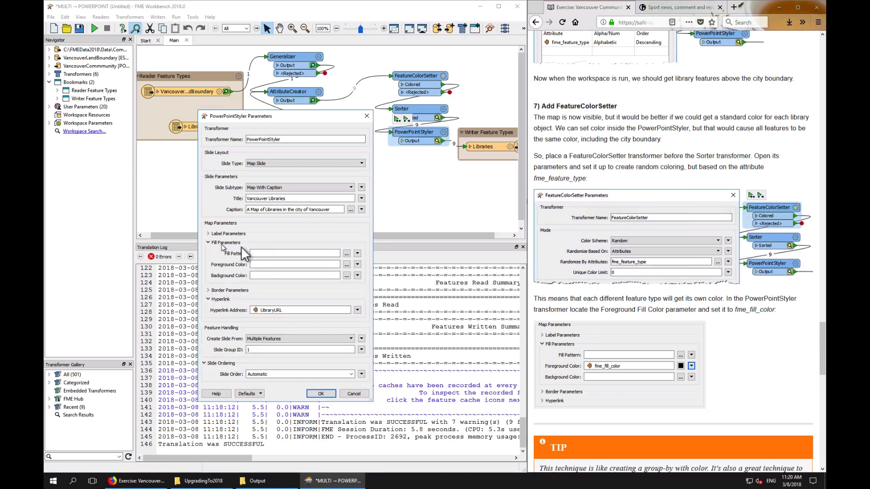
pyautogui.click(357, 265)
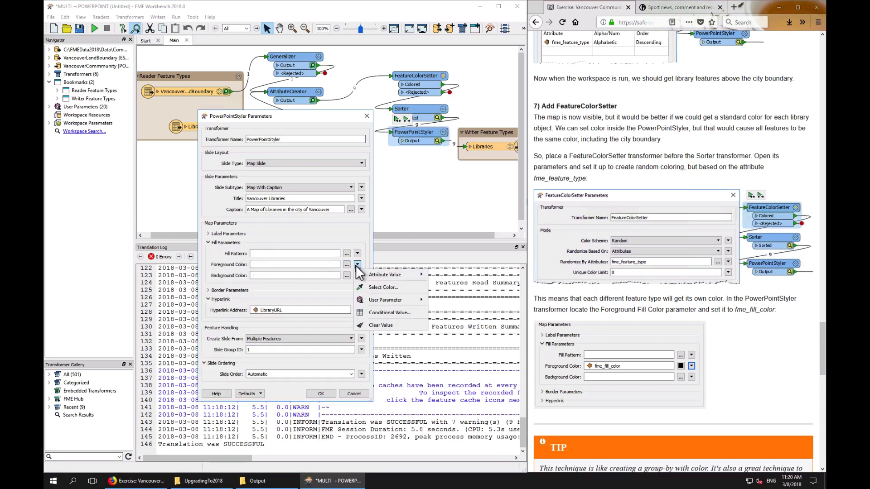
pyautogui.click(352, 396)
pyautogui.click(352, 395)
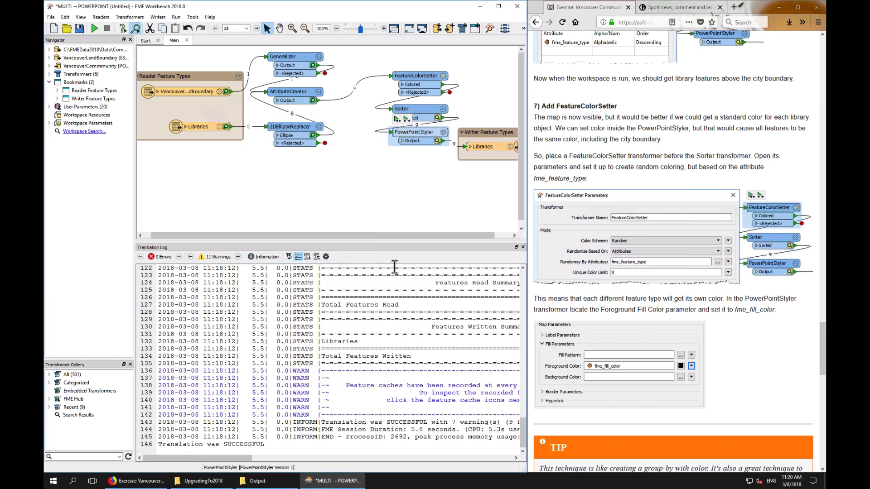
# Set the FeatureColorSetter to randomize colors based on Attributes, using the attribute fme_feature_type
pyautogui.click(443, 78)
pyautogui.click(443, 76)
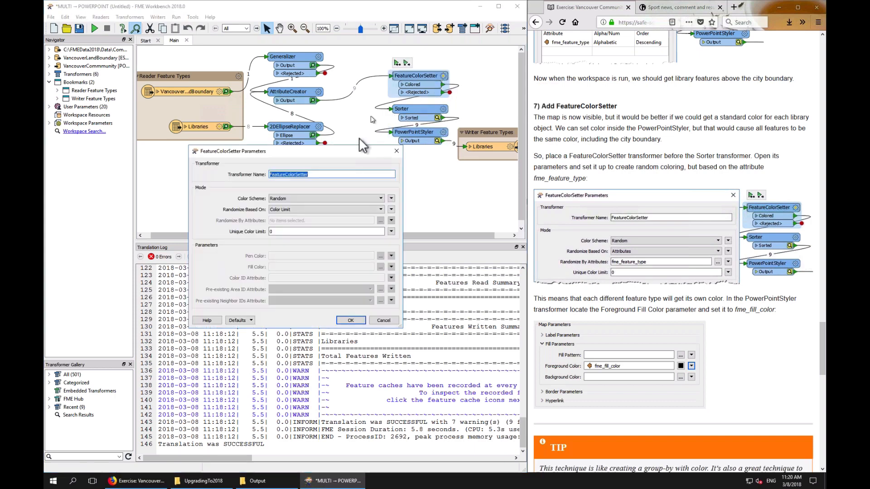
pyautogui.click(320, 209)
pyautogui.click(302, 220)
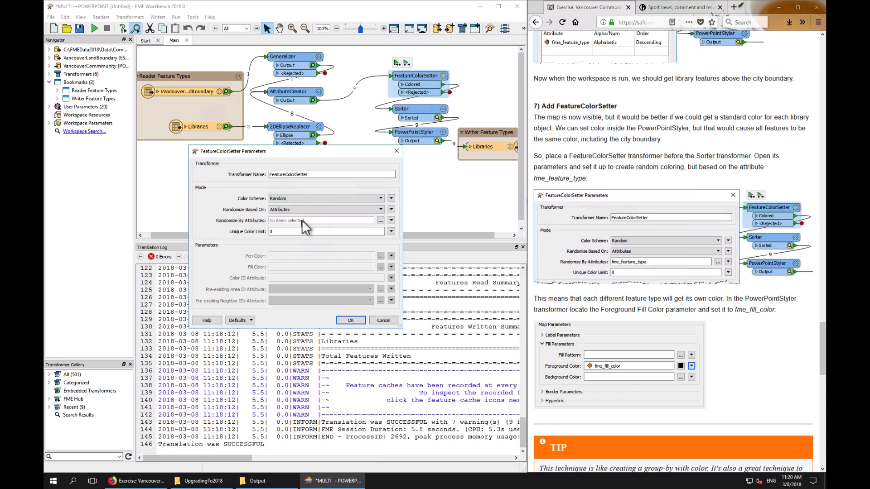
pyautogui.click(390, 220)
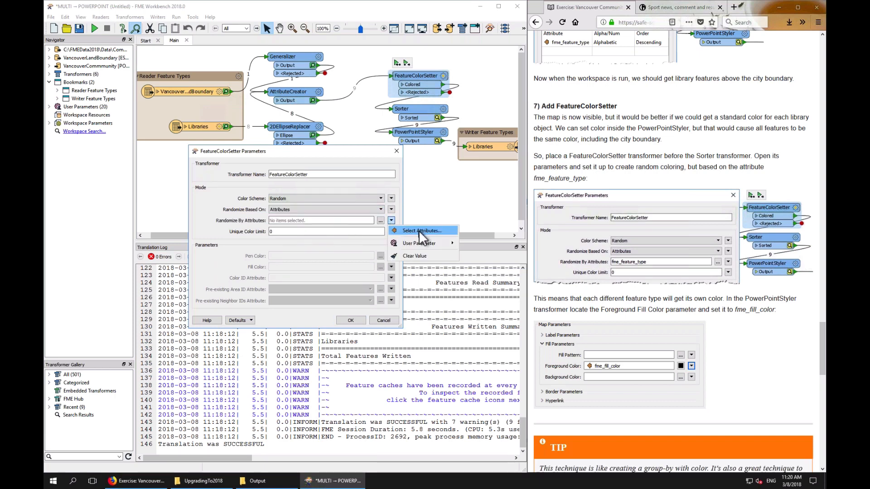
pyautogui.click(419, 230)
pyautogui.click(272, 221)
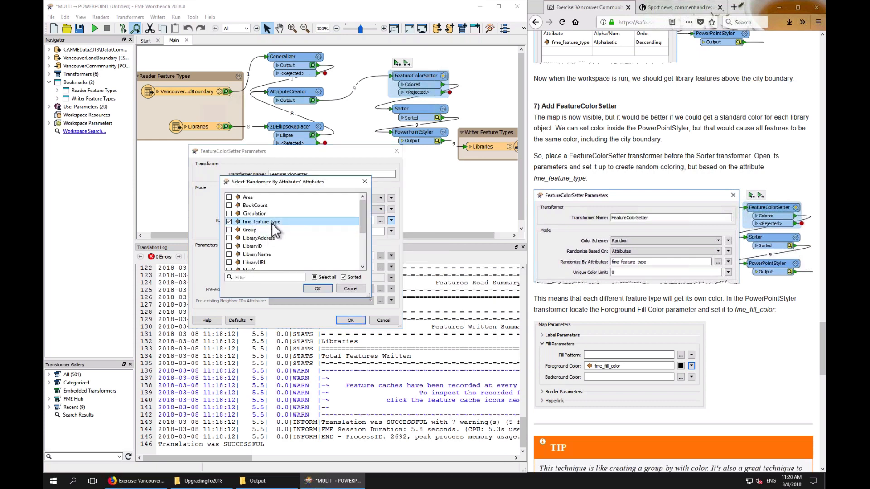
pyautogui.click(320, 286)
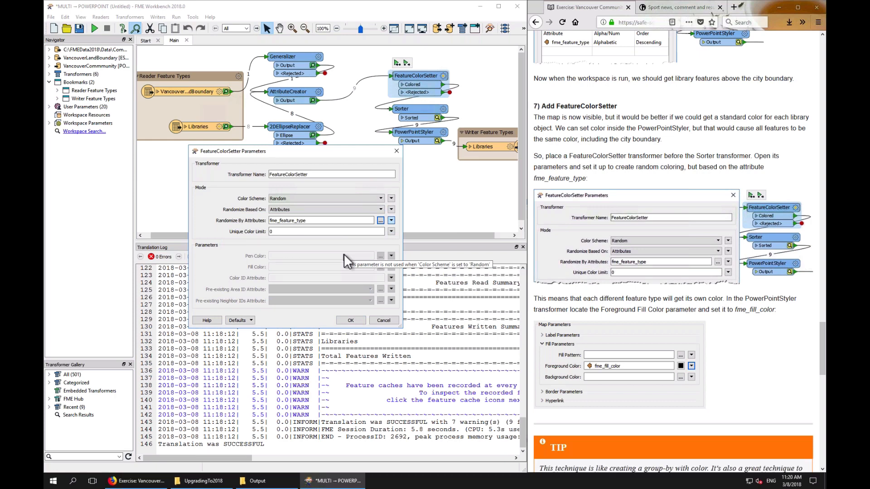
pyautogui.click(351, 321)
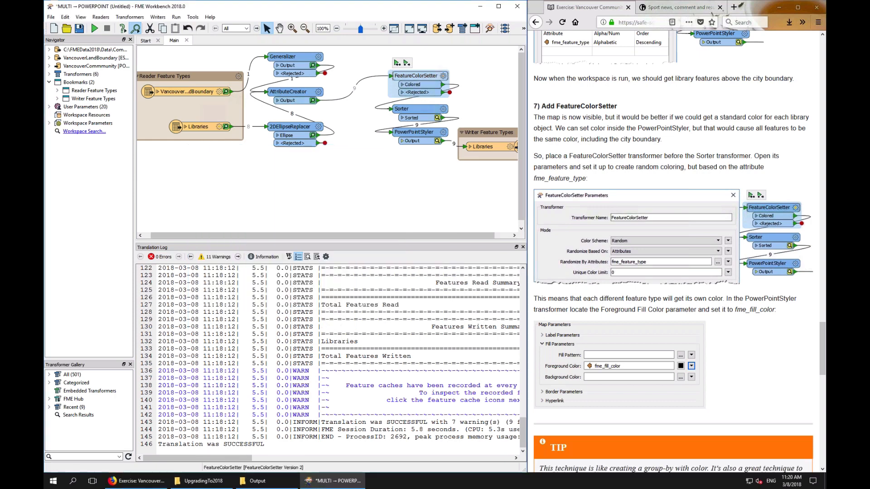
# Set the PowerPointStyler's Foreground Color fill parameter to the attribute fme_fill_color
pyautogui.click(490, 147)
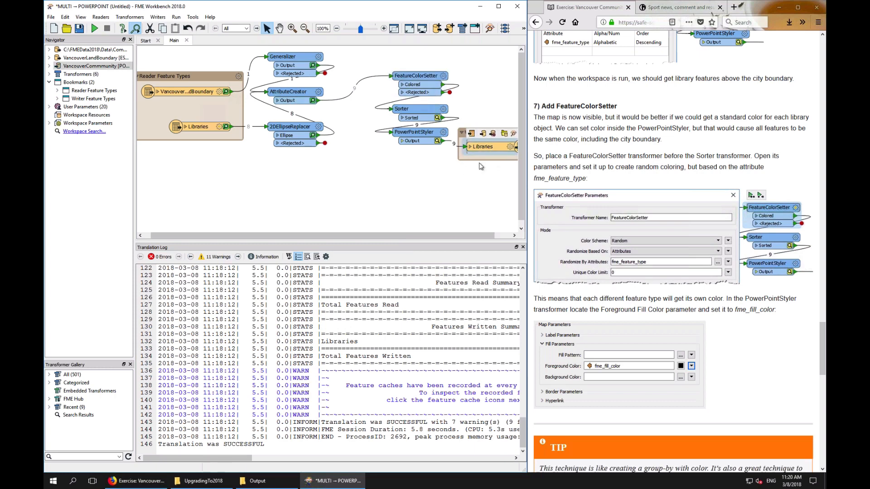
pyautogui.moveTo(457, 235); pyautogui.dragTo(479, 235)
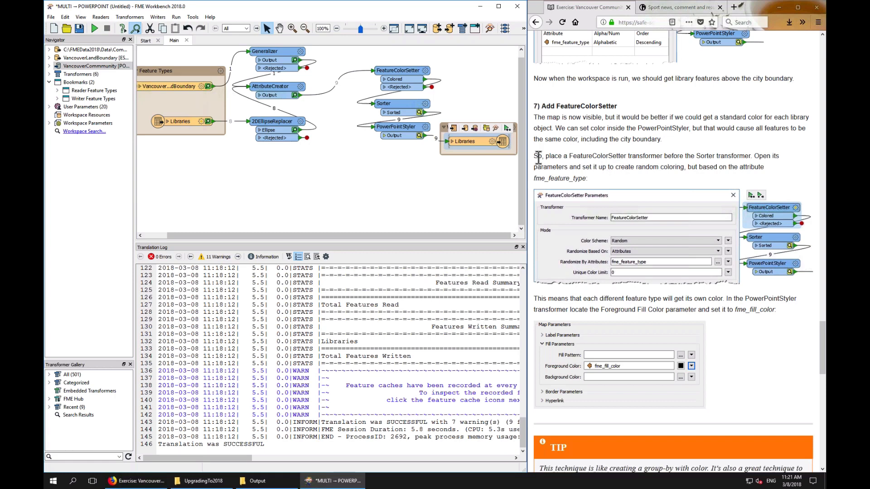
pyautogui.click(426, 128)
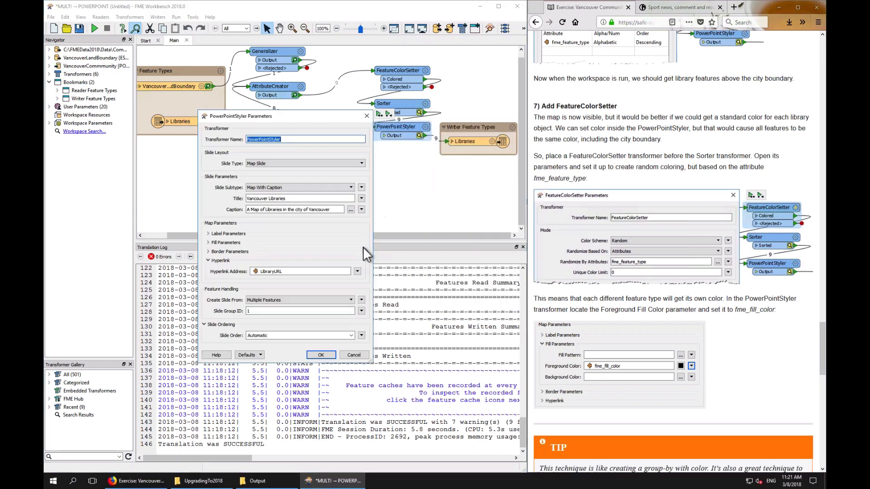
pyautogui.click(236, 243)
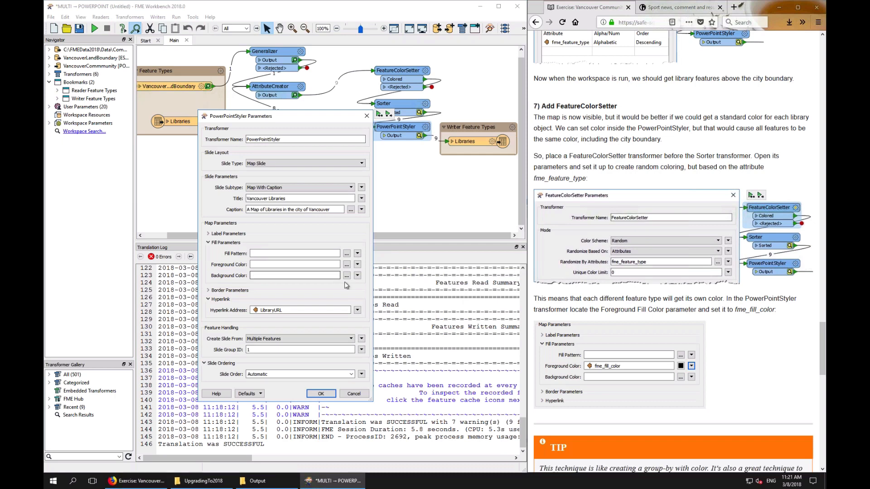
pyautogui.click(358, 264)
pyautogui.moveTo(383, 271)
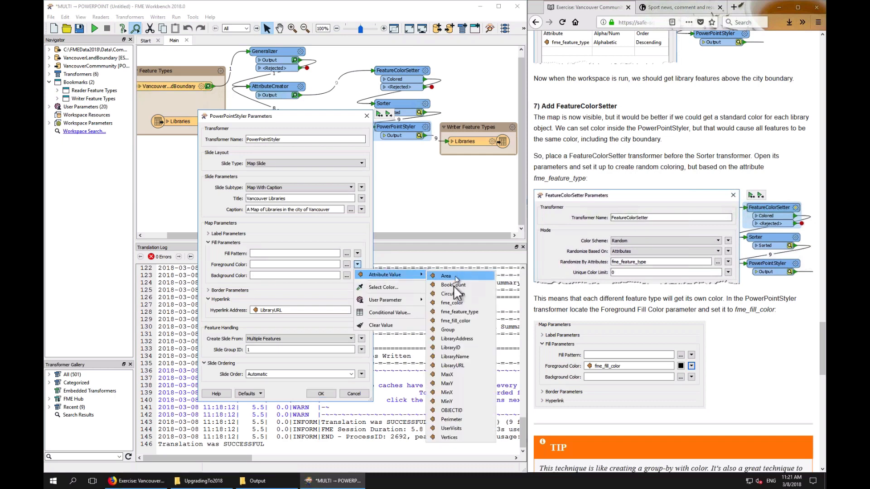
pyautogui.click(464, 321)
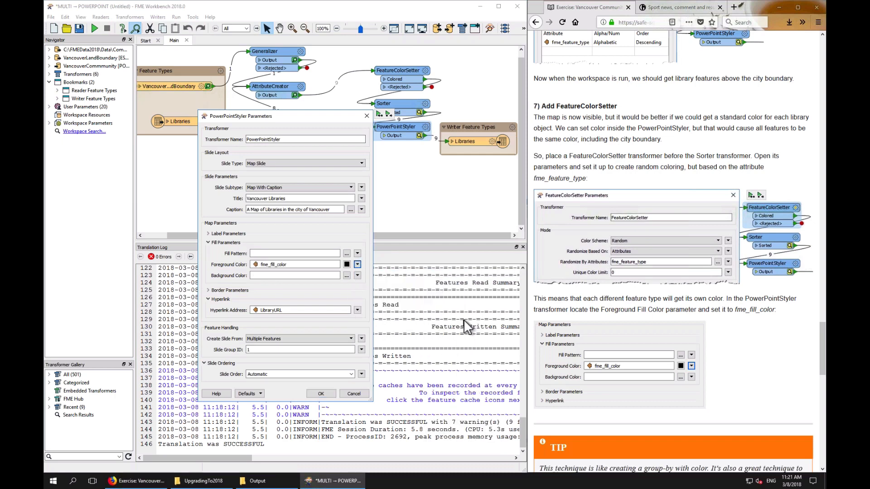
pyautogui.click(327, 392)
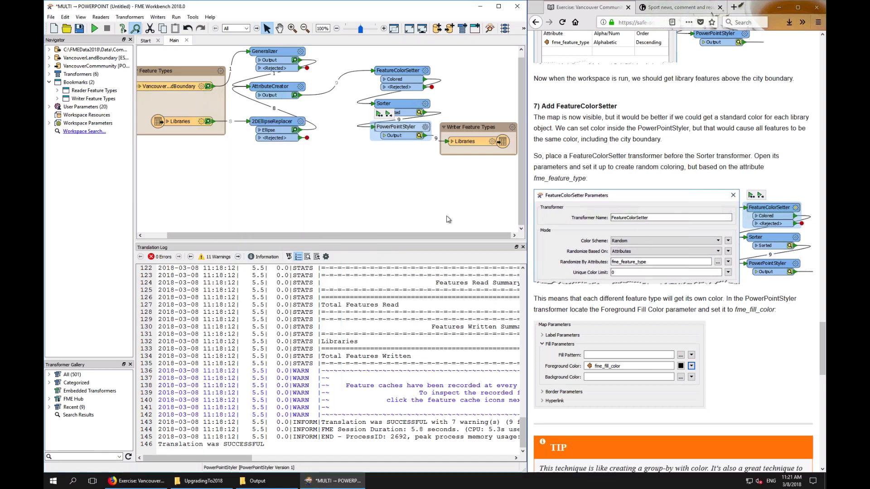
# Run the workspace up to the Libraries writer feature type
pyautogui.moveTo(476, 142)
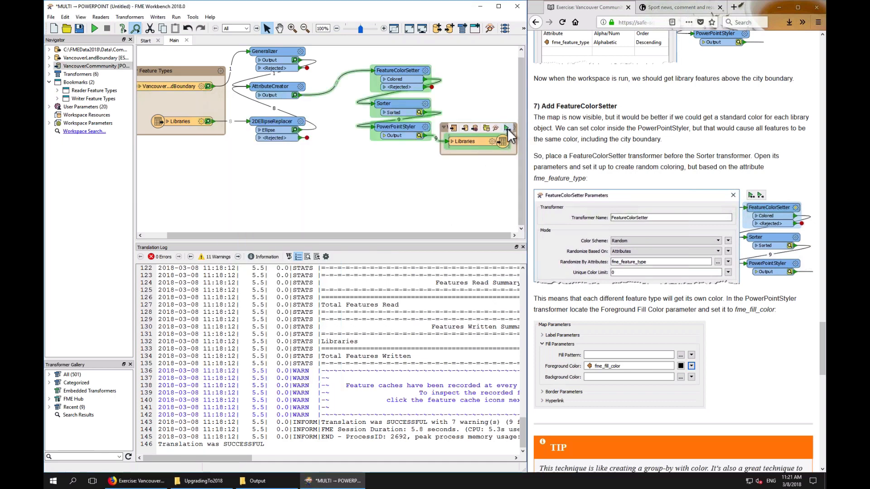
pyautogui.click(507, 129)
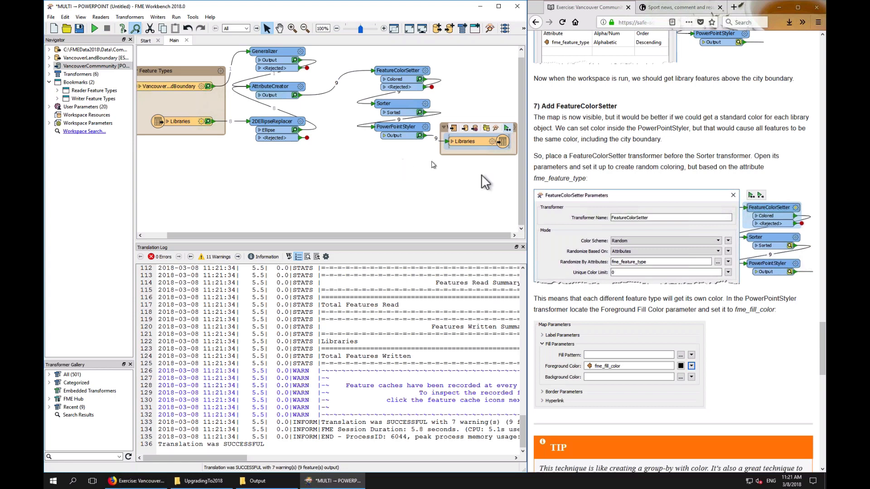
pyautogui.scroll(-1, 659, 250)
pyautogui.scroll(-10, 659, 250)
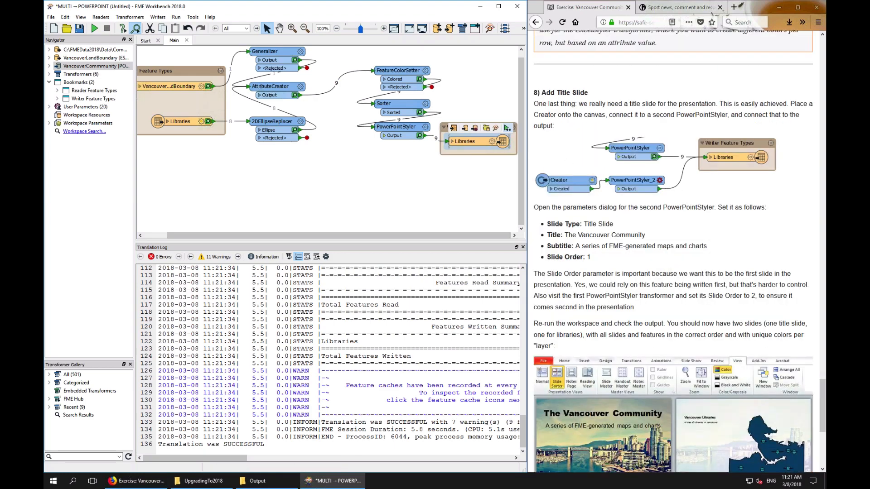
# Open VancouverCommmunity.pptx from the Output folder
pyautogui.click(263, 482)
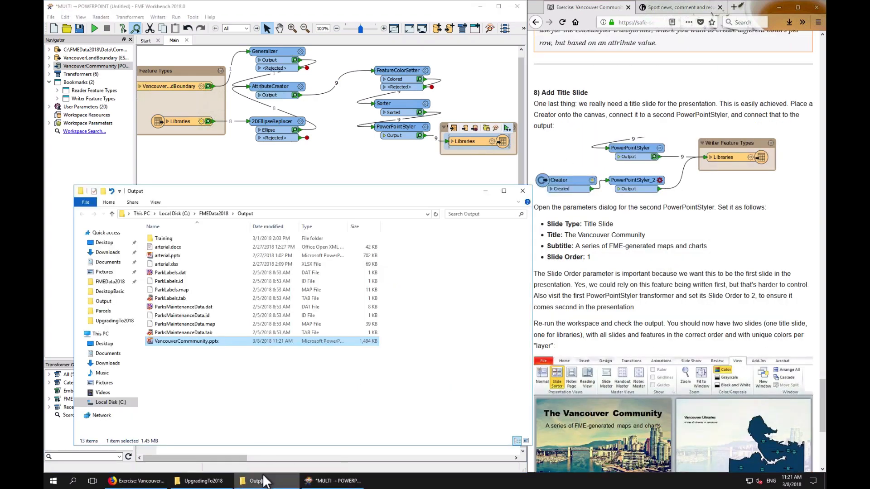
pyautogui.doubleClick(196, 341)
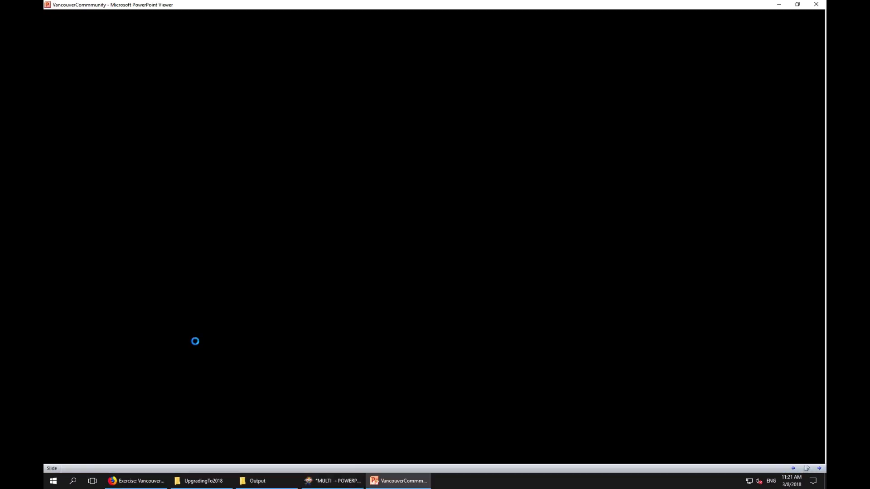
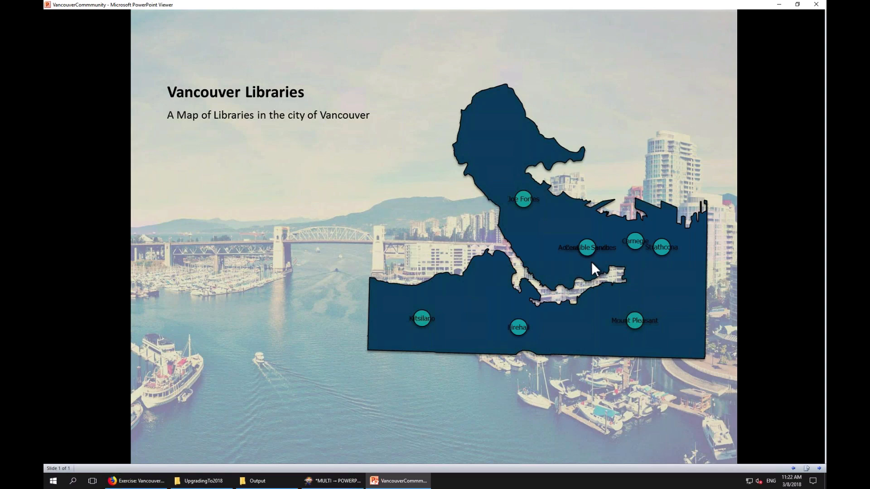
# Close the presentation slide show and review the first PowerPointStyler's label and fill parameters without changing them
pyautogui.click(596, 256)
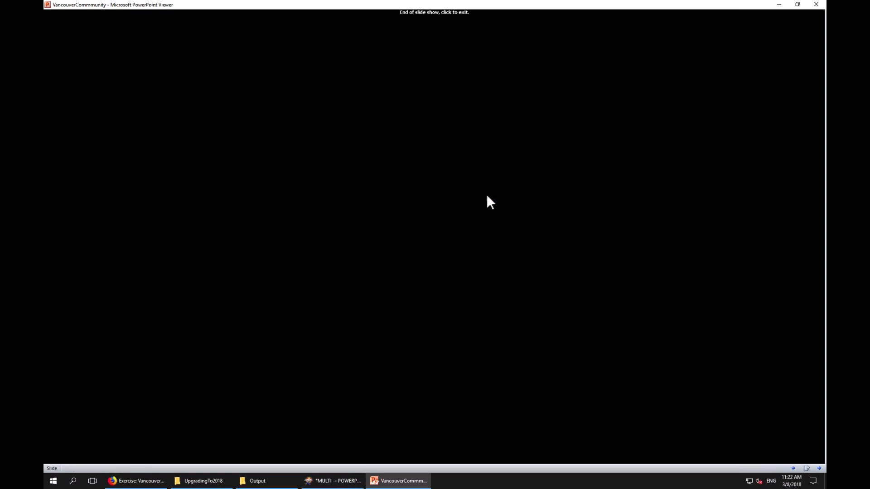
pyautogui.click(485, 194)
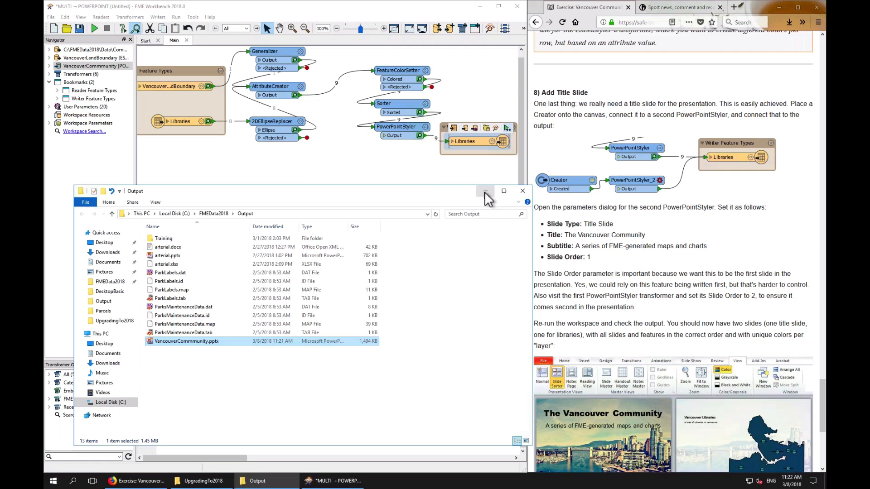
pyautogui.click(424, 127)
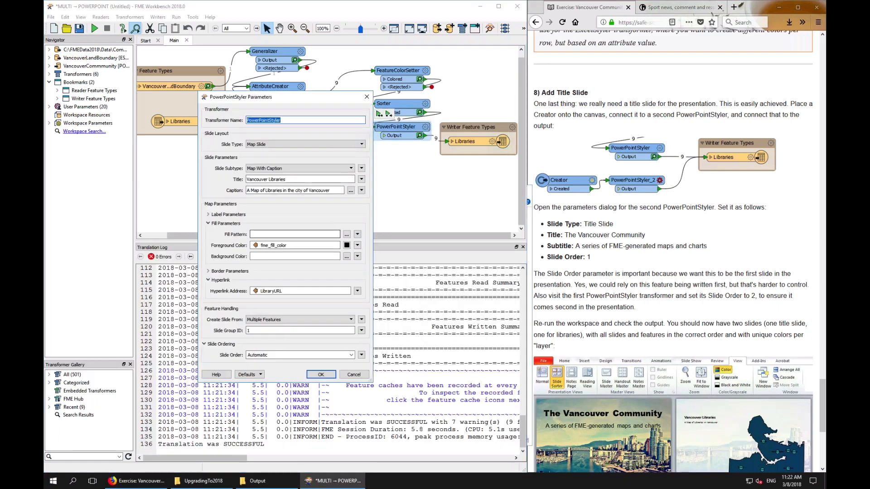
pyautogui.click(217, 213)
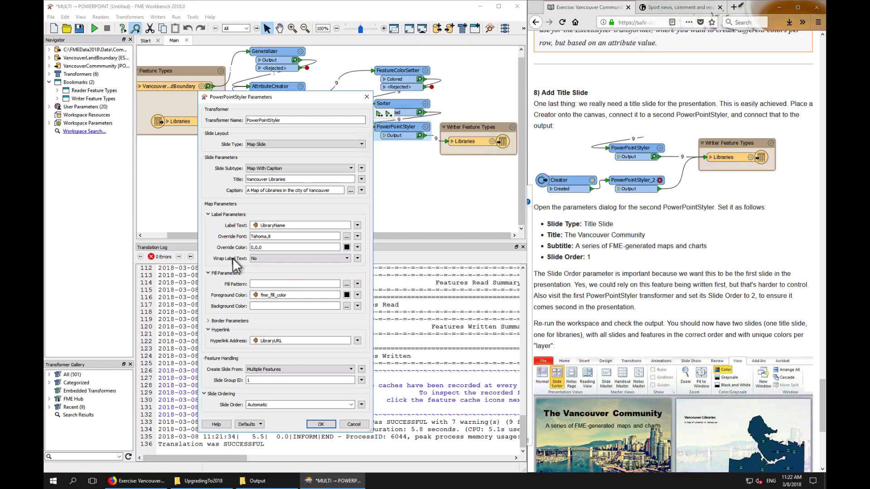
pyautogui.click(353, 424)
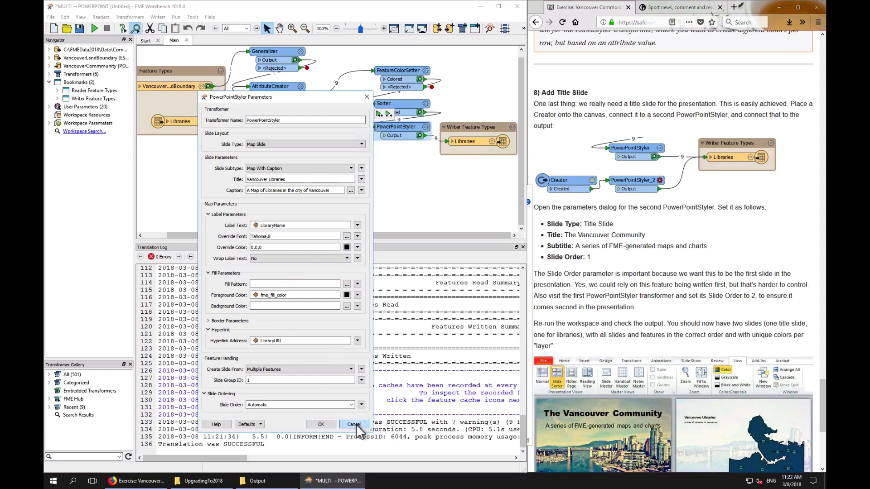
# Reopen VancouverCommmunity.pptx from the Output folder to view the slide, then close it
pyautogui.click(261, 482)
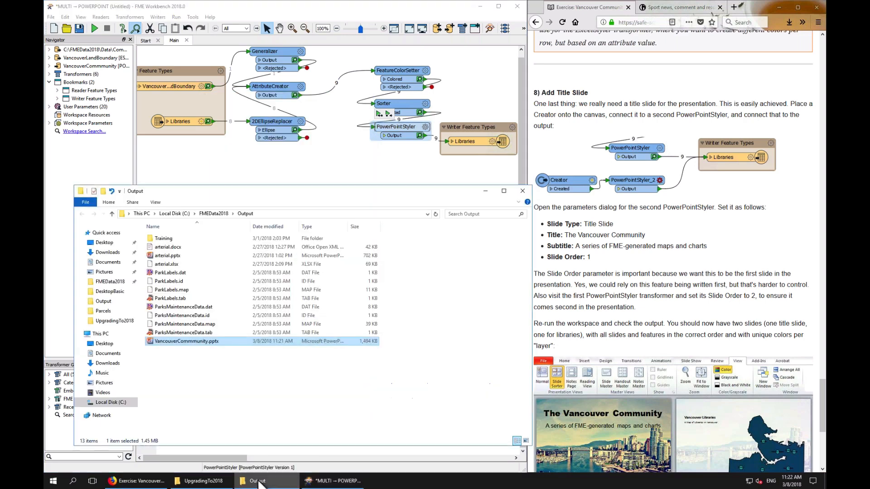
pyautogui.doubleClick(176, 342)
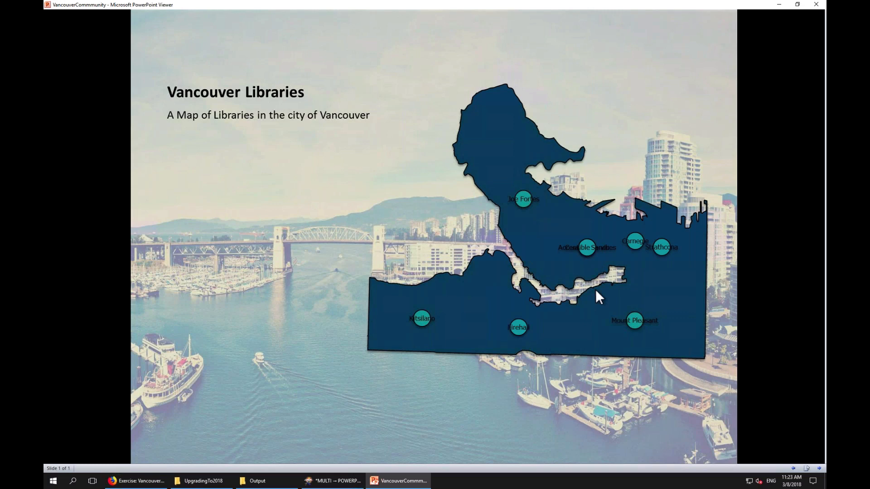
pyautogui.click(438, 222)
pyautogui.click(438, 222)
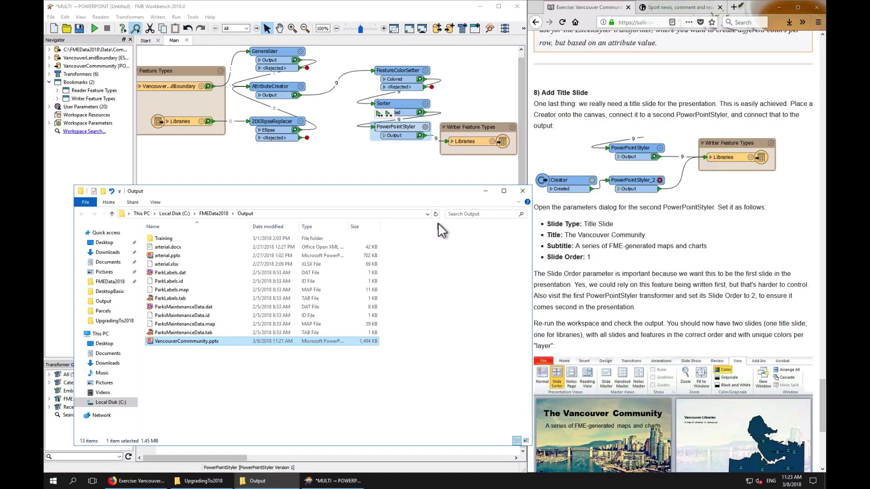
# Add a Creator transformer to the canvas below the existing transformers
pyautogui.click(647, 241)
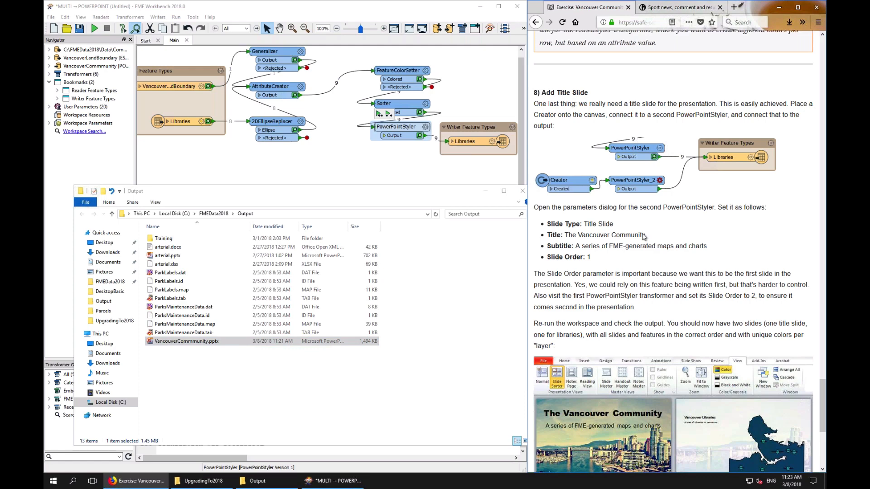
pyautogui.click(436, 174)
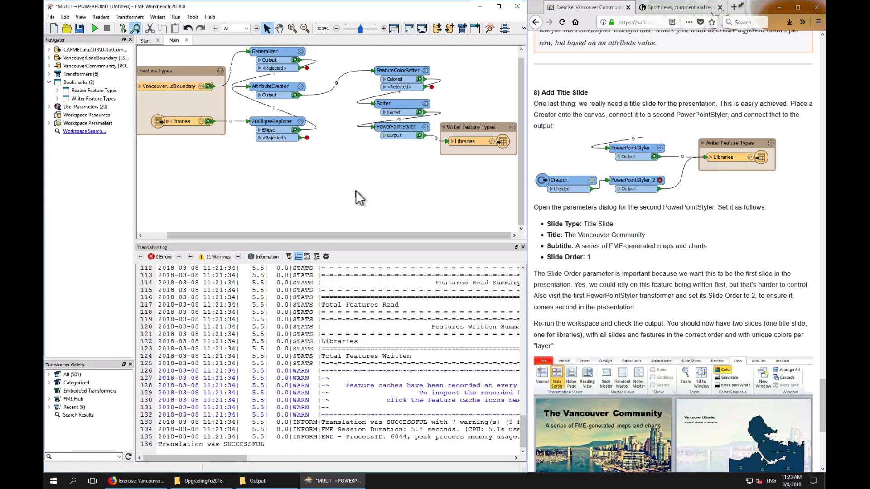
pyautogui.write('creato')
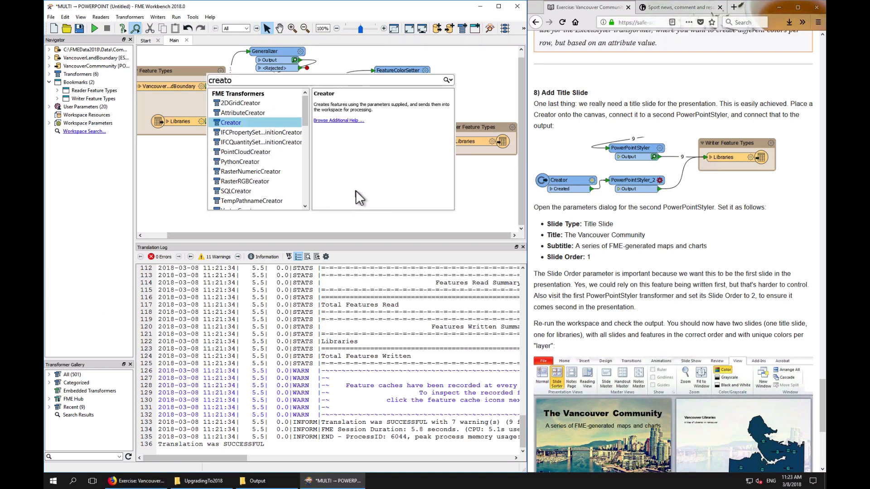
pyautogui.press('Return')
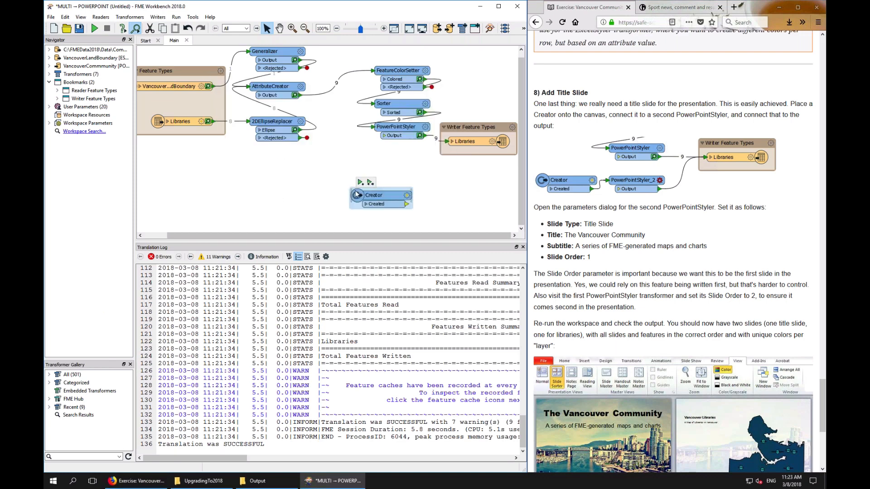
pyautogui.moveTo(382, 195); pyautogui.dragTo(320, 186)
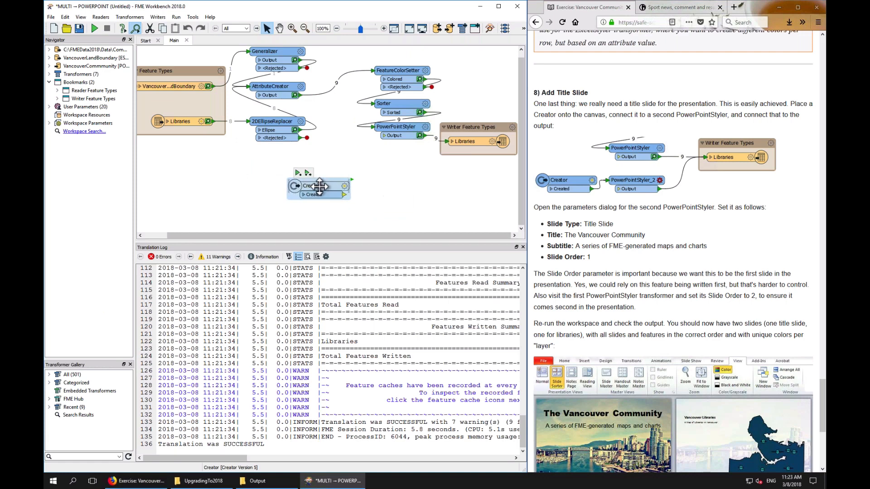
pyautogui.click(361, 192)
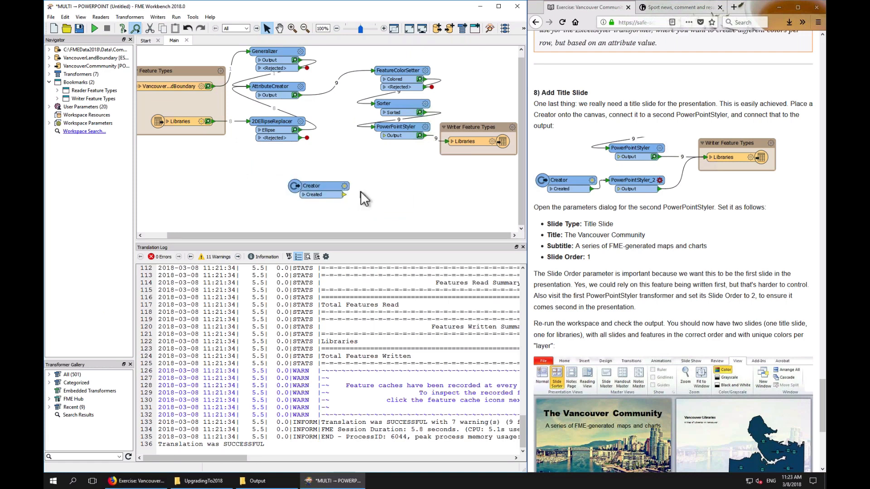
# Add a second PowerPointStyler and connect the Creator's Created output to it
pyautogui.write('powerp')
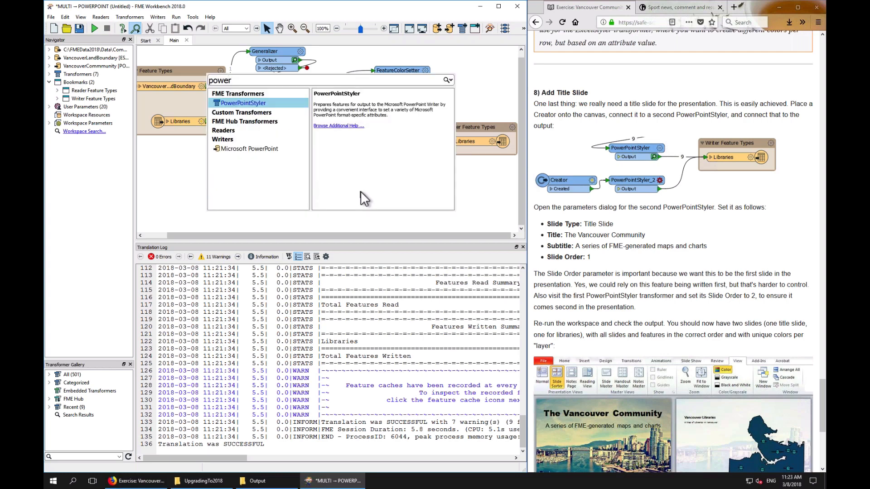
pyautogui.press('Return')
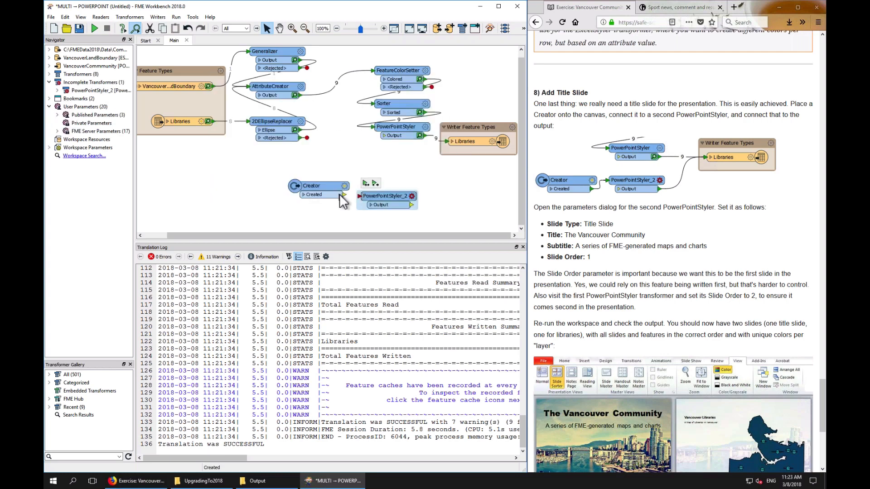
pyautogui.moveTo(343, 194); pyautogui.dragTo(389, 197)
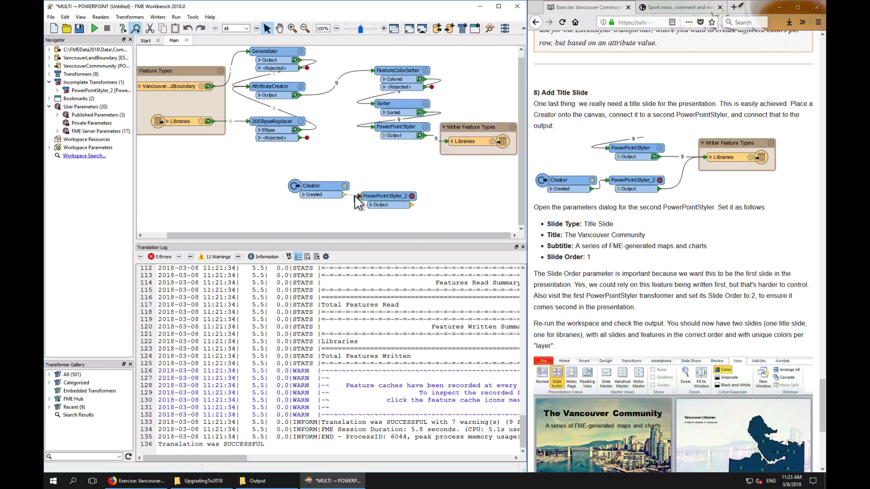
# Give the second PowerPointStyler a Title Slide with the title Vancouver Community Info
pyautogui.click(411, 197)
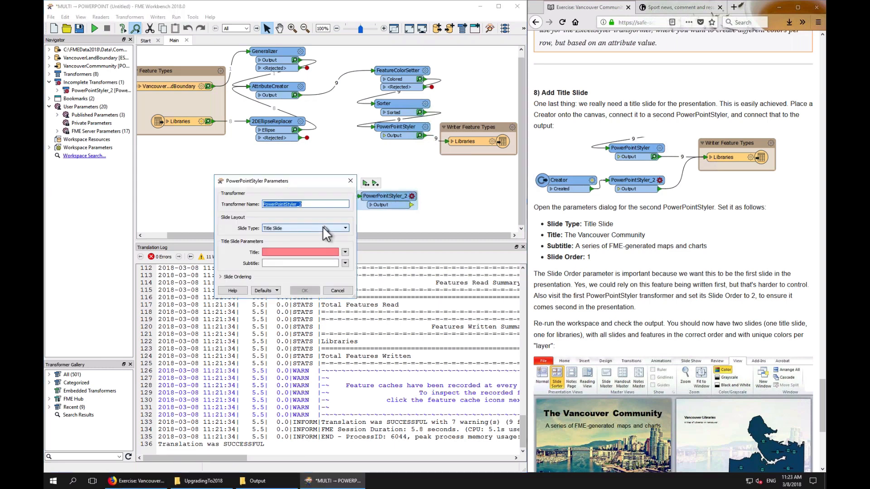
pyautogui.click(295, 252)
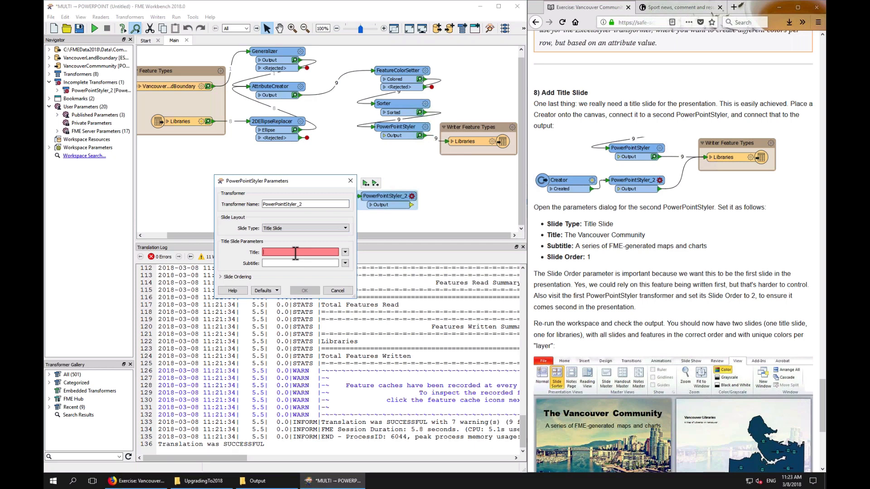
pyautogui.write('Vancouver Comm')
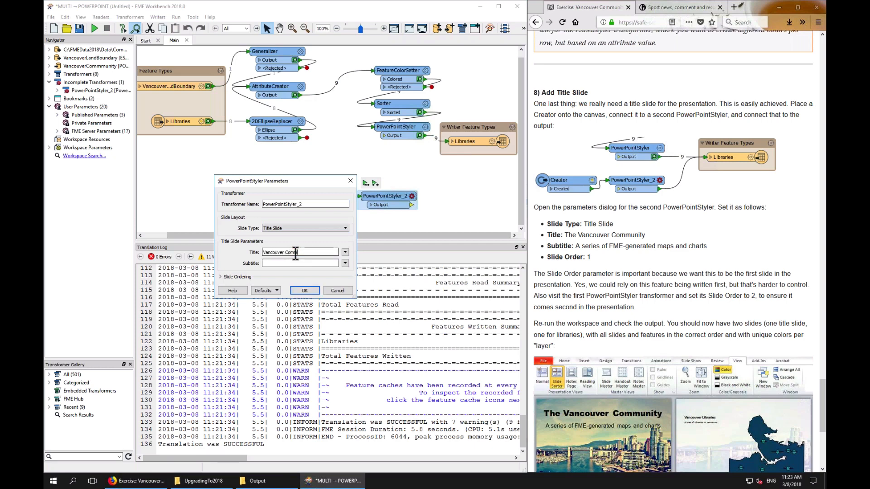
pyautogui.write('unity')
pyautogui.write(' INf')
pyautogui.write('fo')
# Set the title slide's subtitle to A Series of FME-Generated Maps and Charts
pyautogui.click(288, 262)
pyautogui.write('A Series')
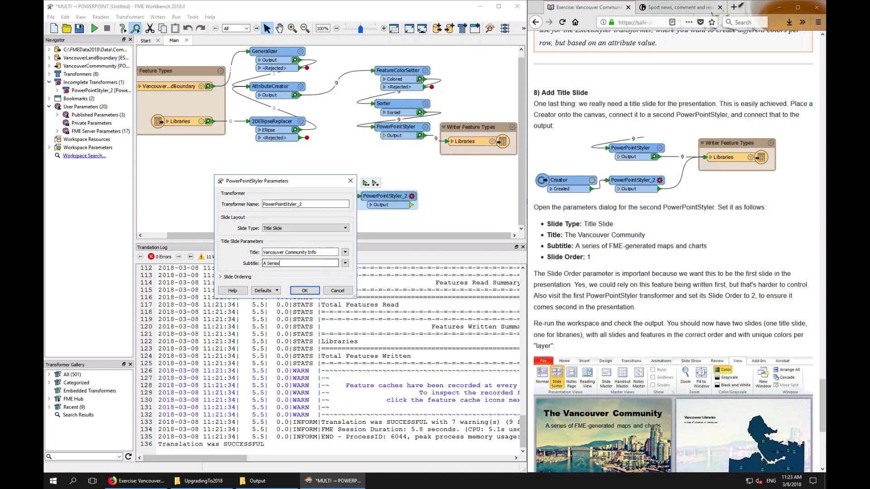
pyautogui.write(' og FM')
pyautogui.press('BackSpace')
pyautogui.press('BackSpace')
pyautogui.press('BackSpace')
pyautogui.press('BackSpace')
pyautogui.write('f FME-Generated Maps and Charts')
# Set the second PowerPointStyler's Slide Order to 1, confirm, and connect its output to the Libraries writer
pyautogui.click(240, 277)
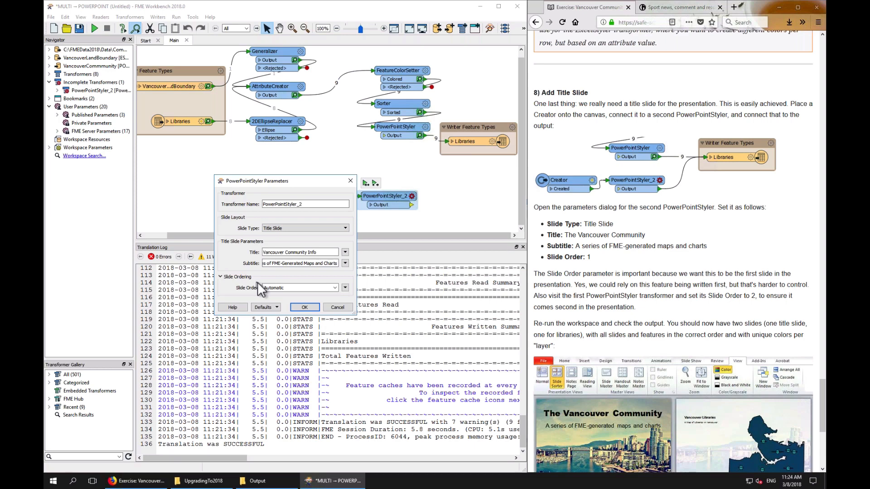
pyautogui.click(279, 287)
pyautogui.write('1')
pyautogui.click(303, 307)
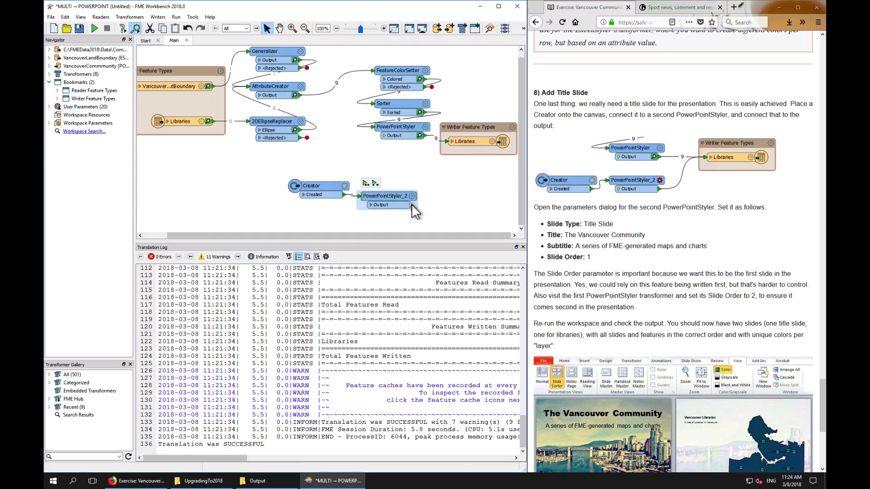
pyautogui.moveTo(410, 205); pyautogui.dragTo(449, 156)
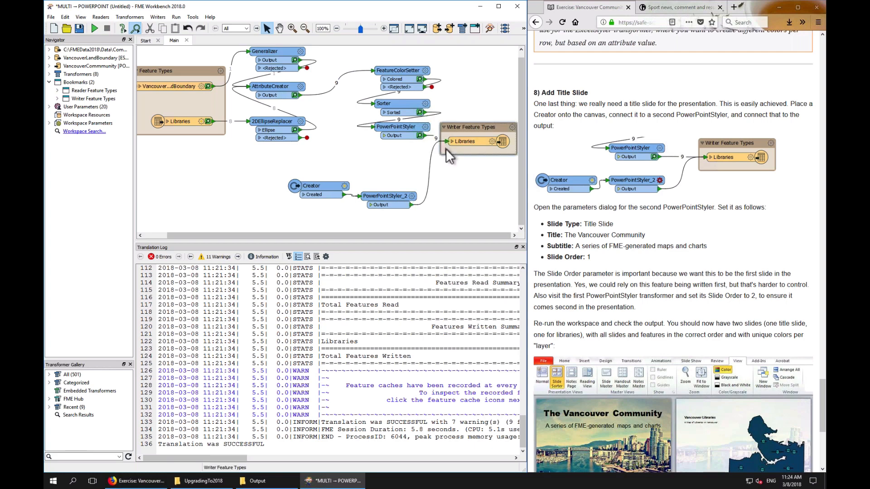
# Set the first PowerPointStyler's Slide Order to 2
pyautogui.click(426, 133)
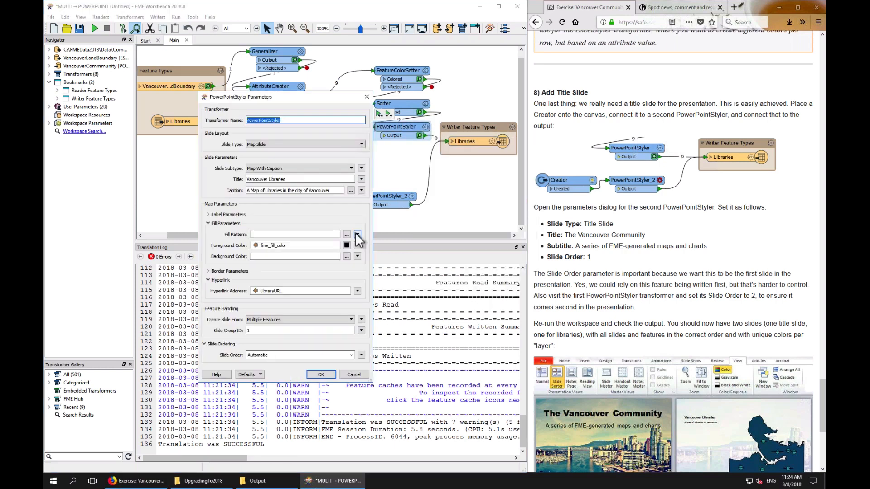
pyautogui.doubleClick(283, 354)
pyautogui.write('2')
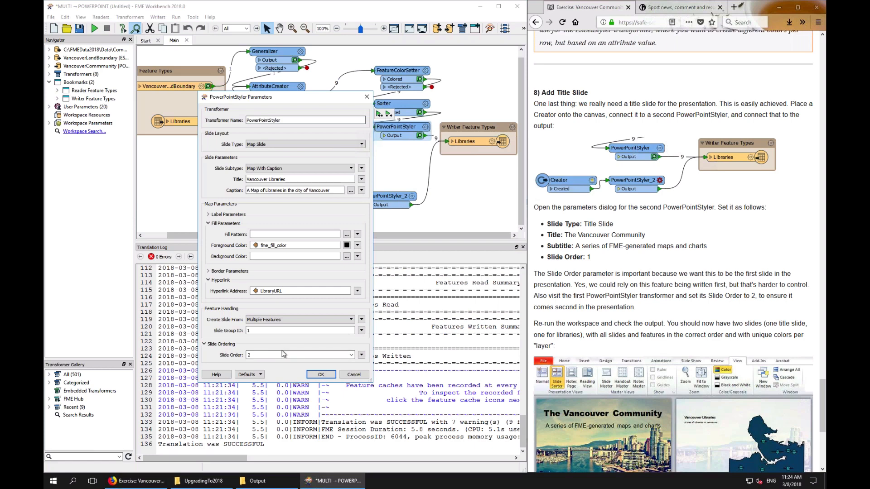
pyautogui.press('Return')
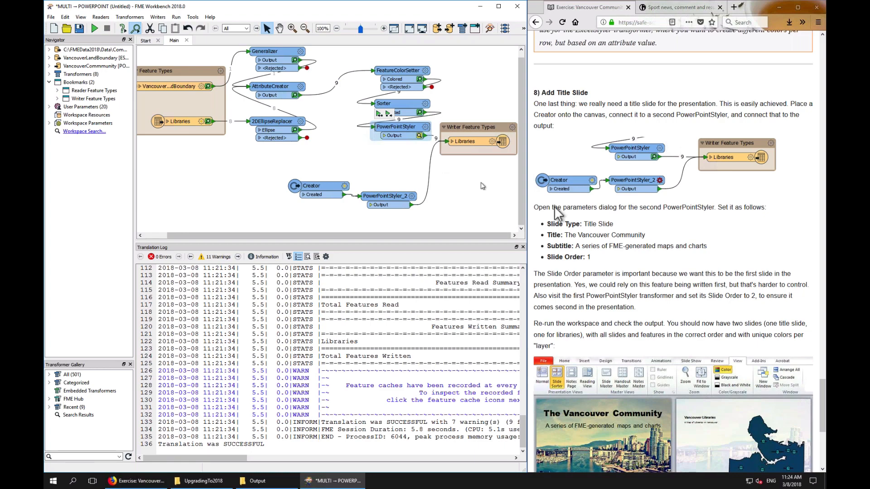
# Rerun the workspace up to the Libraries writer feature type
pyautogui.click(689, 286)
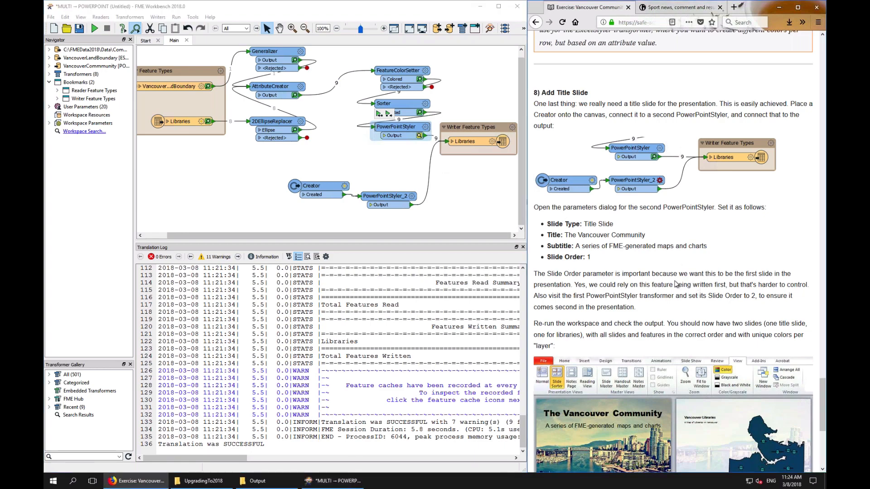
pyautogui.scroll(-5, 676, 284)
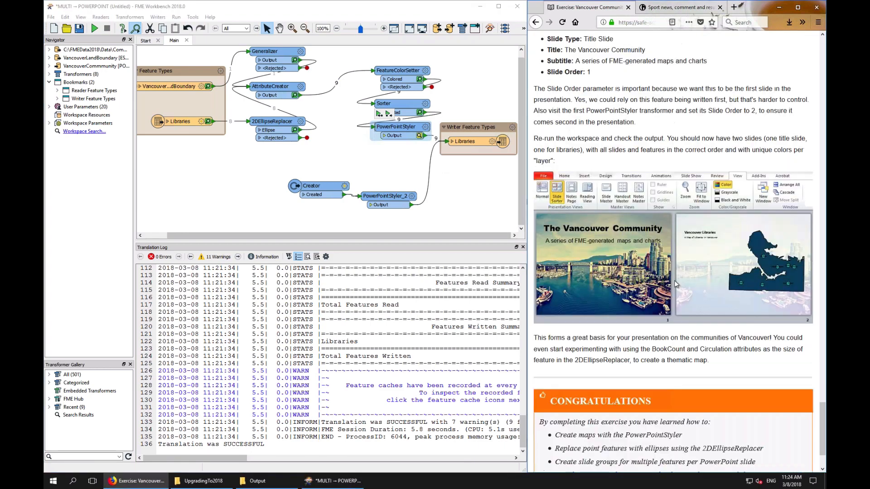
pyautogui.scroll(-1, 676, 284)
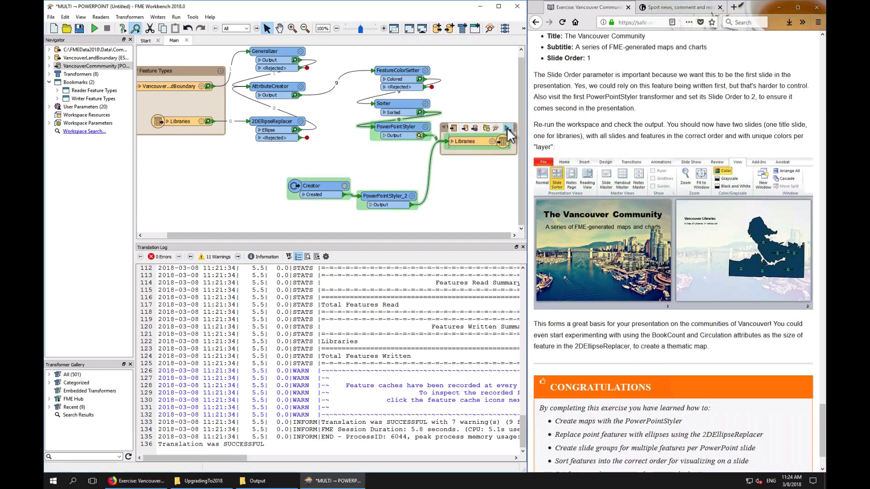
pyautogui.click(506, 128)
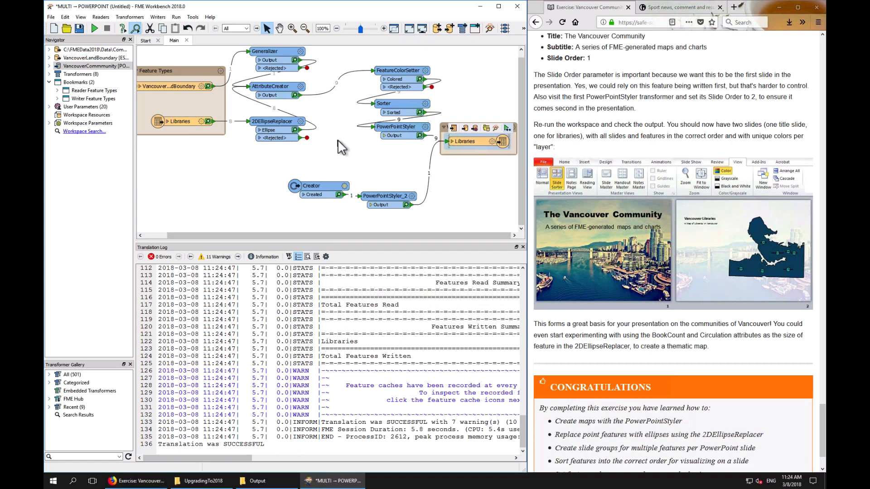
# Open VancouverCommmunity.pptx from the Output folder and step through both slides
pyautogui.click(264, 482)
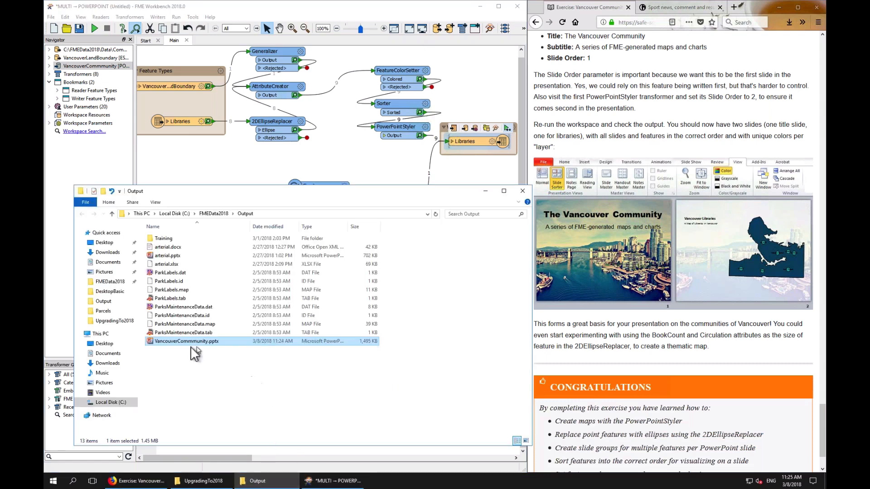
pyautogui.doubleClick(176, 342)
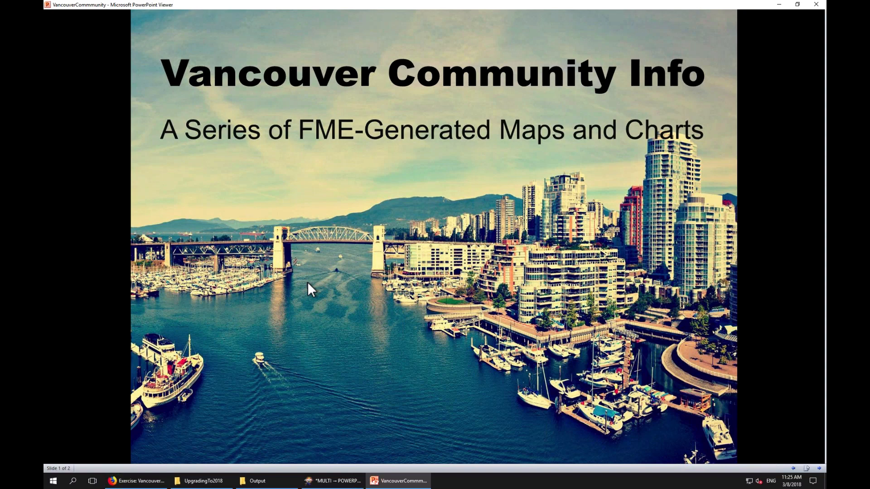
pyautogui.click(308, 284)
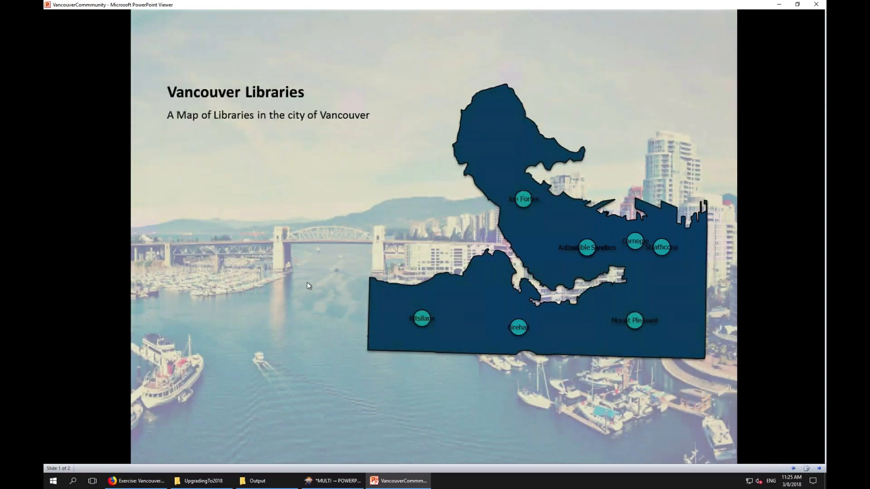
pyautogui.click(307, 283)
pyautogui.click(307, 285)
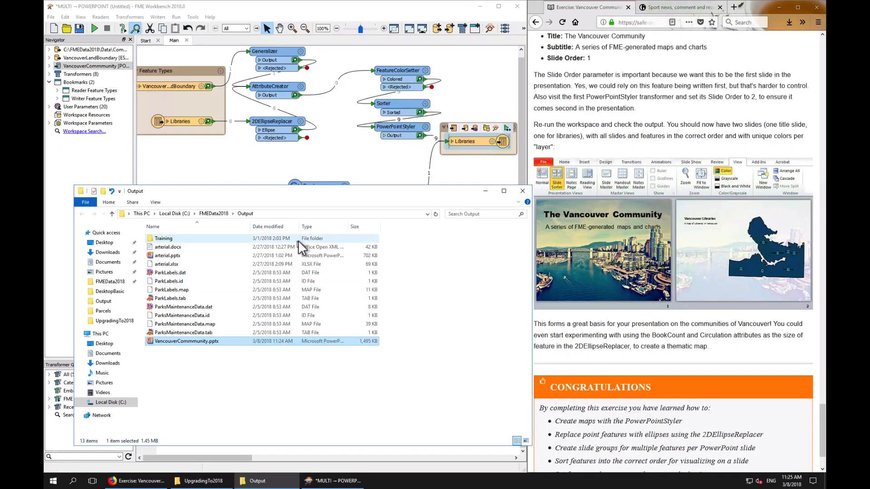
# Add a MapInfo TAB reader for the Parks.tab dataset in the Data/Parks folder
pyautogui.click(273, 166)
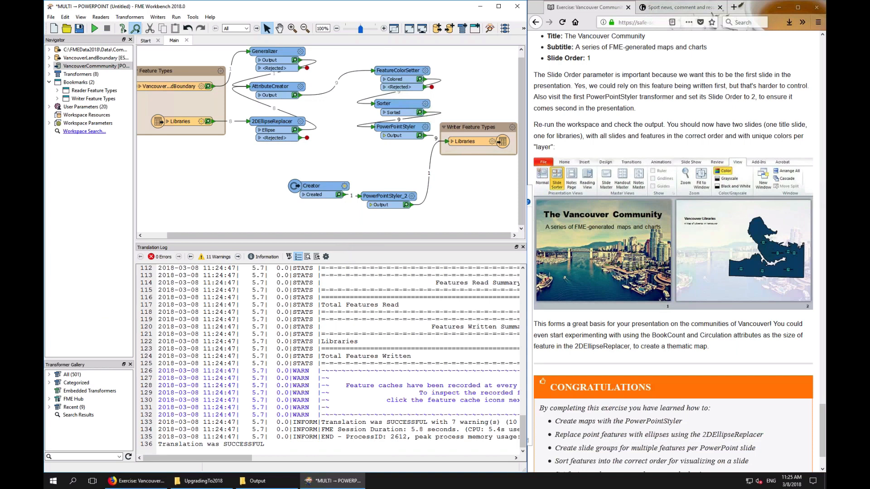
pyautogui.moveTo(348, 243); pyautogui.dragTo(348, 259)
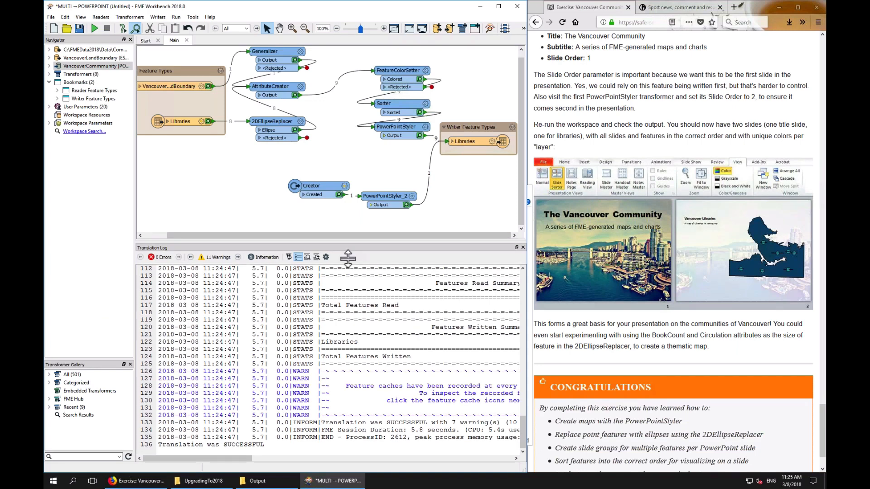
pyautogui.moveTo(348, 258); pyautogui.dragTo(330, 316)
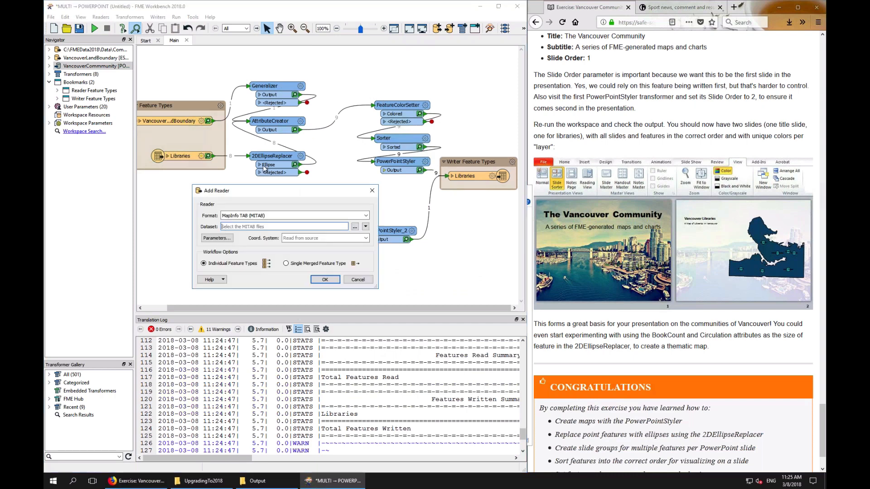
pyautogui.click(357, 227)
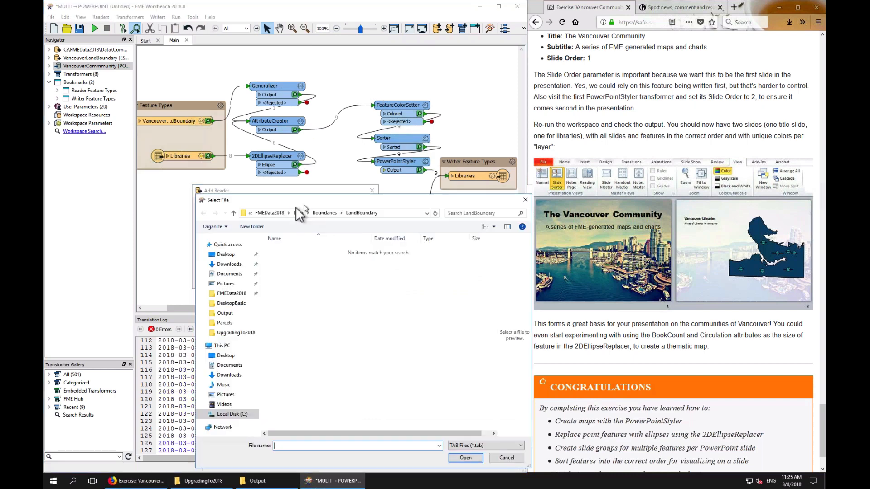
pyautogui.click(299, 213)
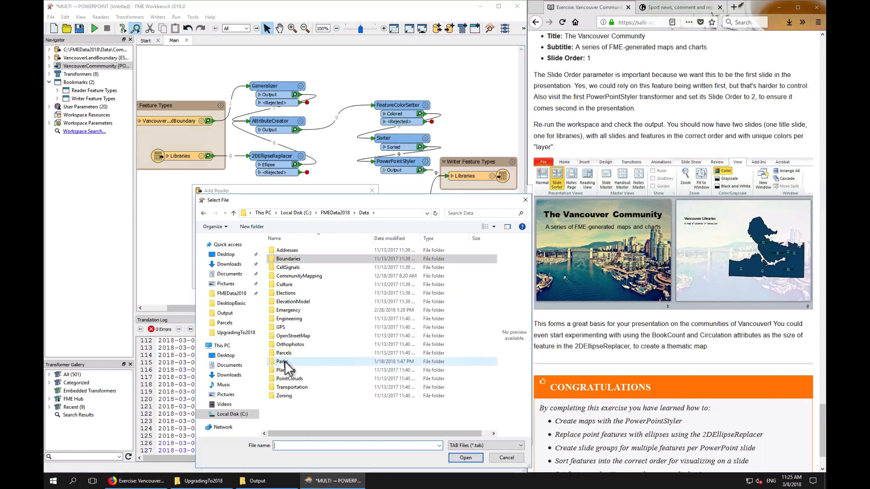
pyautogui.doubleClick(288, 363)
pyautogui.doubleClick(278, 249)
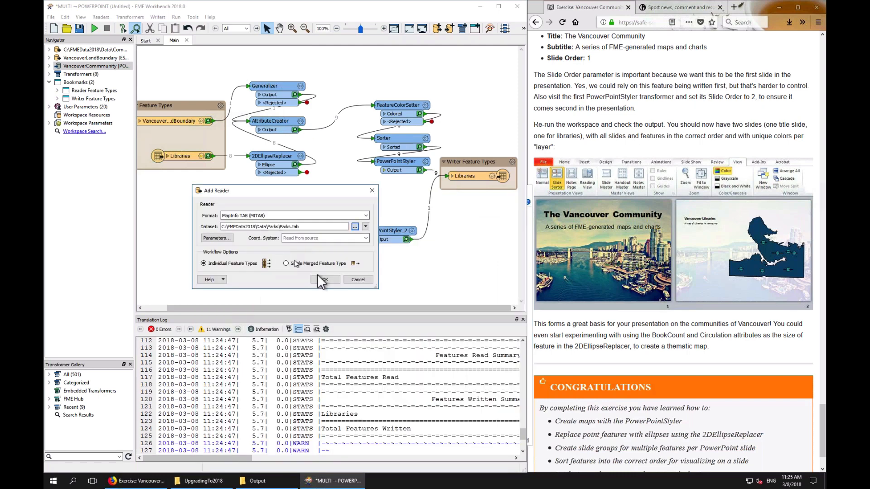
pyautogui.click(325, 279)
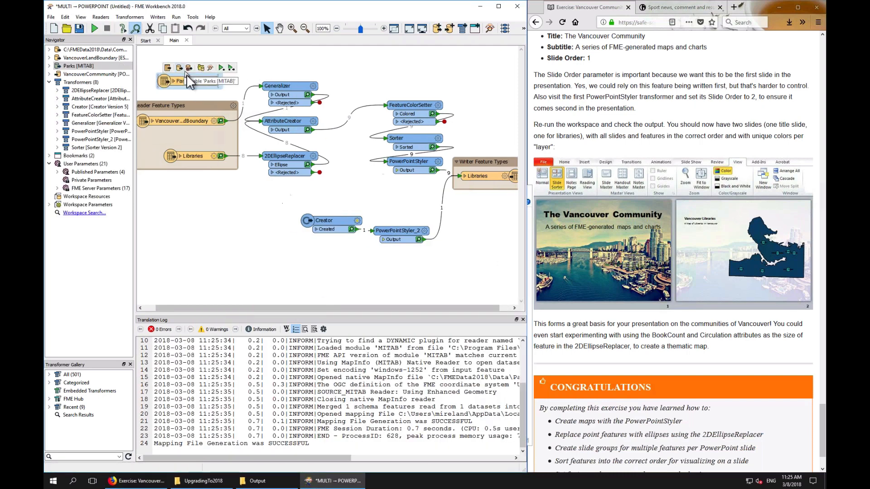
# Position the Parks feature type on the canvas and add a PowerPointStyler transformer connected to it
pyautogui.moveTo(189, 83); pyautogui.dragTo(327, 276)
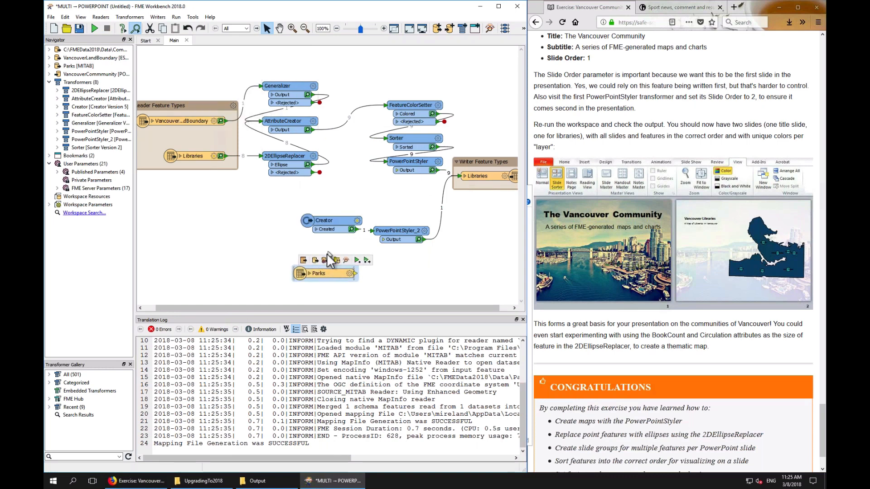
pyautogui.moveTo(319, 272); pyautogui.dragTo(332, 275)
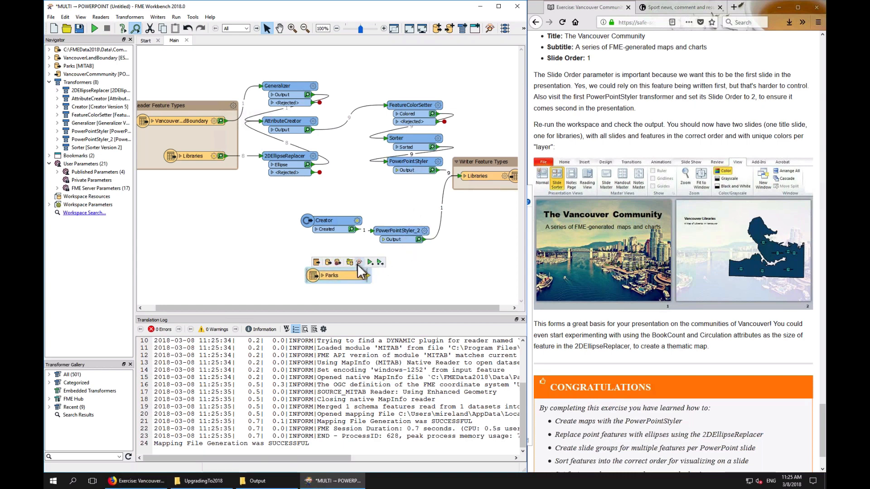
pyautogui.write('power')
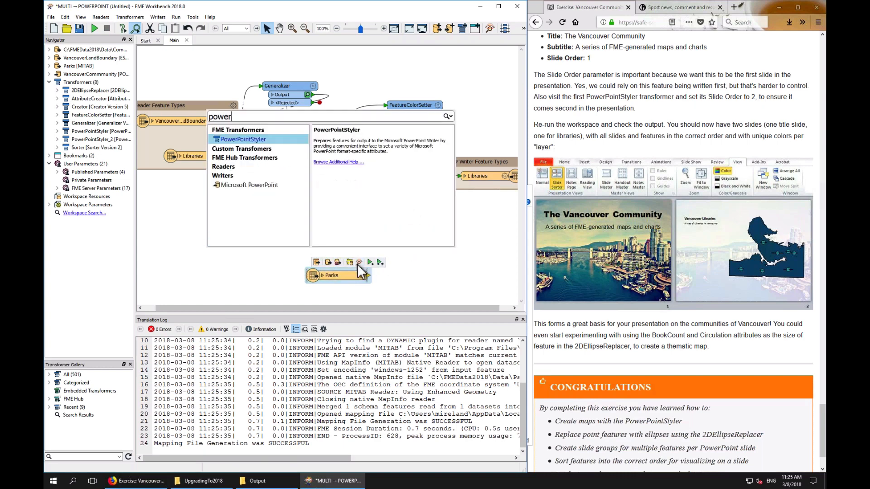
pyautogui.press('Return')
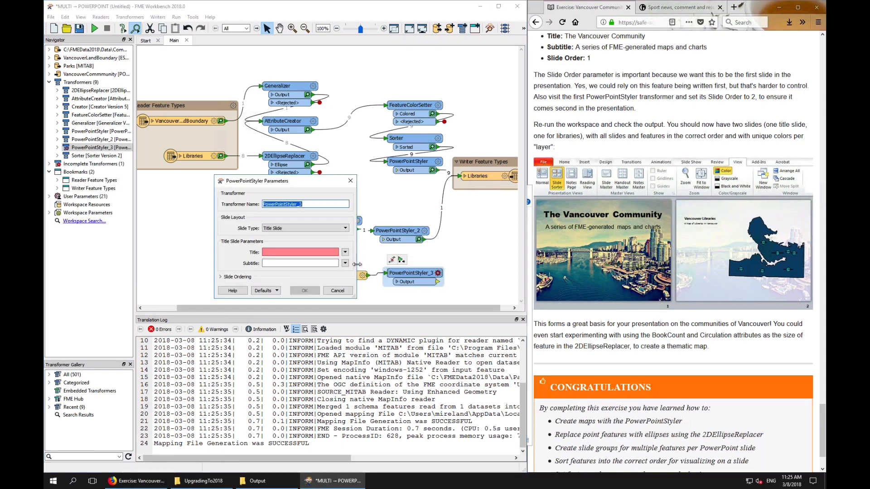
# Set the new PowerPointStyler's slide type to Map Slide and its title to Vancouver Parks
pyautogui.click(335, 228)
pyautogui.click(274, 251)
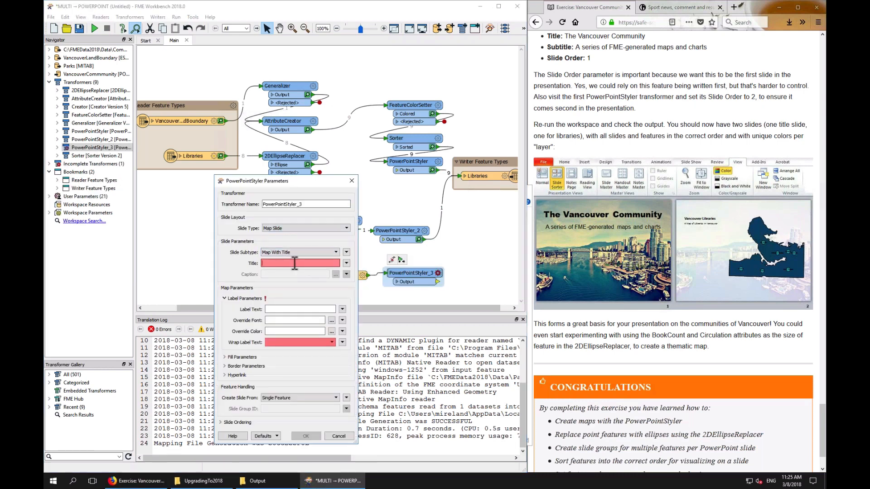
pyautogui.write('Vancouver Parks')
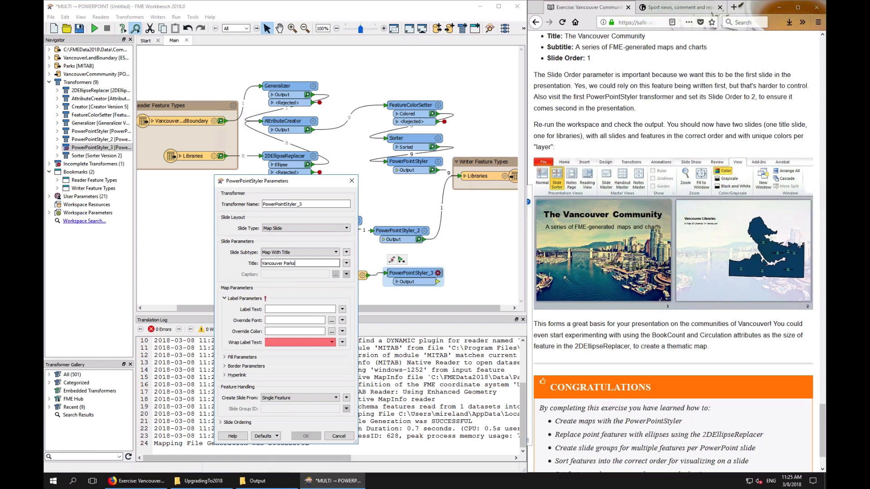
pyautogui.click(297, 252)
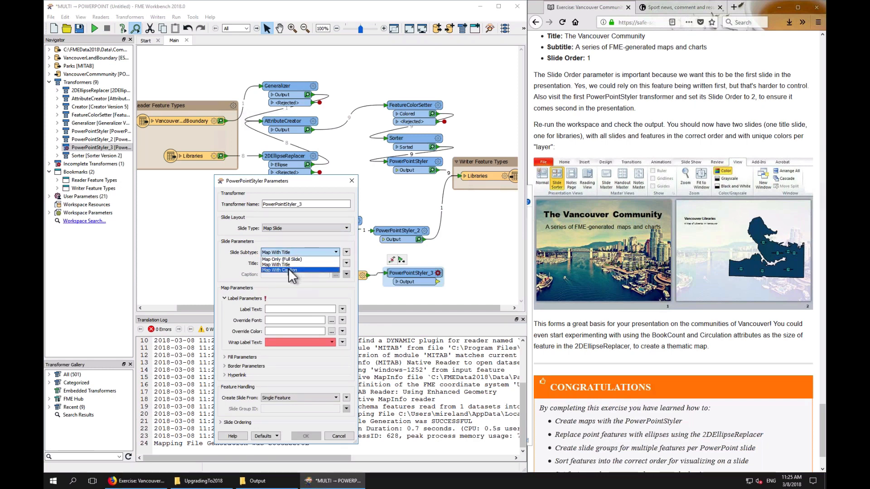
pyautogui.click(289, 270)
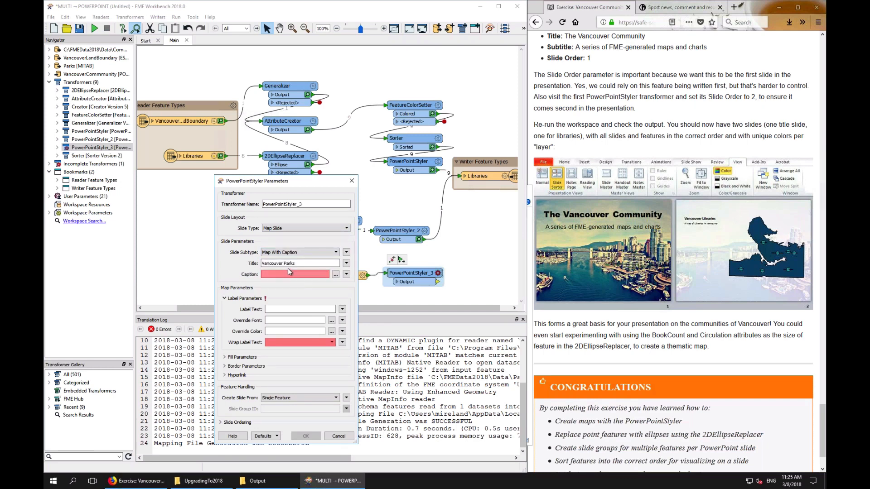
pyautogui.click(336, 274)
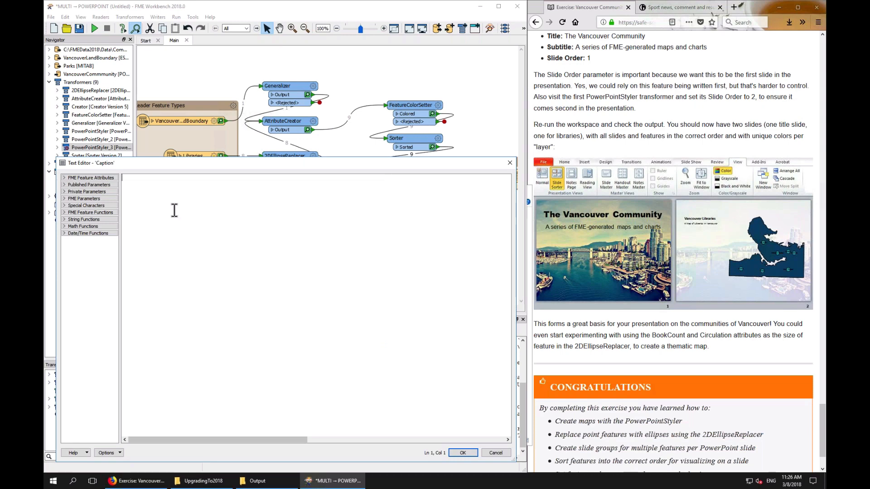
pyautogui.write('Parks')
pyautogui.press('BackSpace')
pyautogui.press('BackSpace')
pyautogui.press('BackSpace')
pyautogui.press('BackSpace')
pyautogui.press('BackSpace')
pyautogui.click(496, 453)
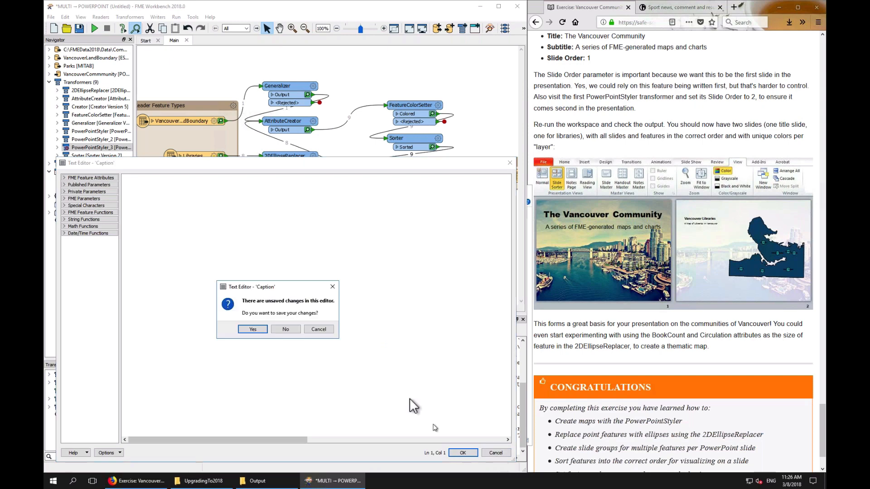
pyautogui.click(286, 329)
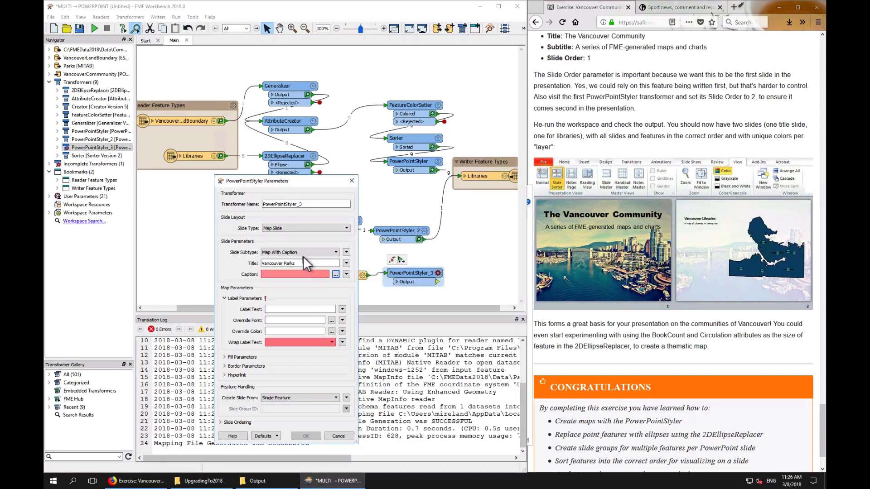
pyautogui.click(299, 252)
pyautogui.click(290, 267)
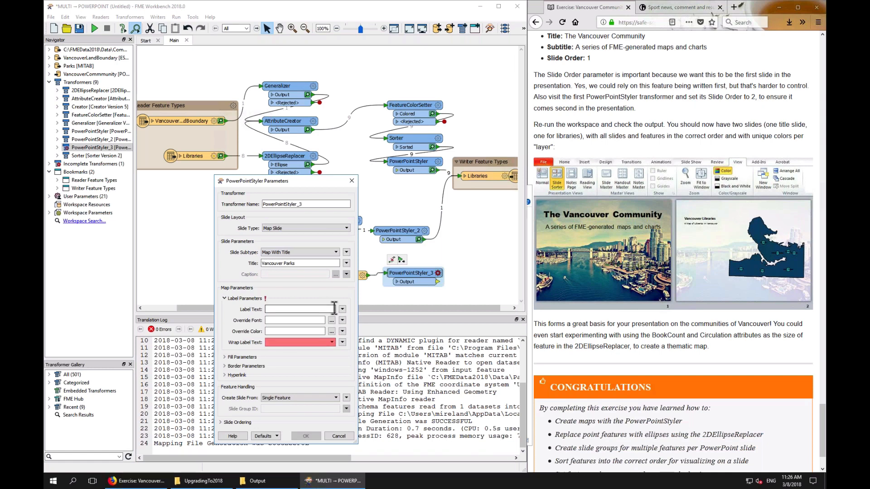
# Set the label text to the ParkName attribute and Wrap Label Text to No
pyautogui.click(342, 309)
pyautogui.moveTo(362, 319)
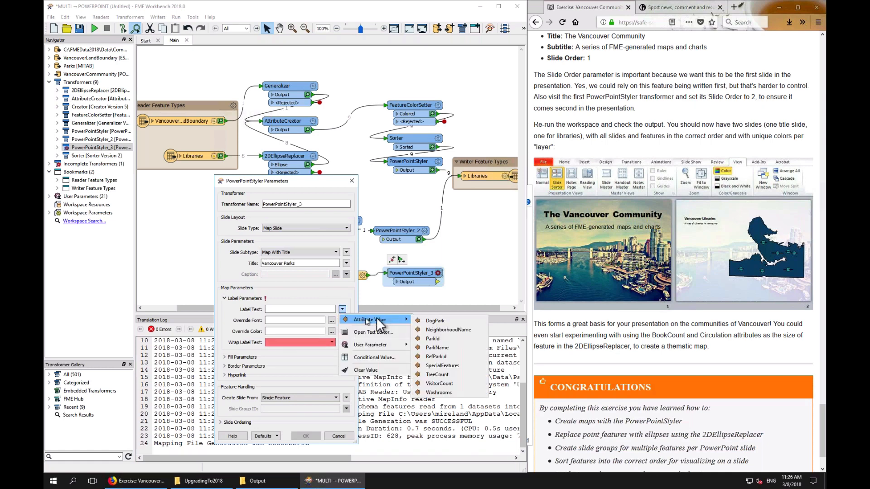
pyautogui.click(473, 330)
pyautogui.click(292, 342)
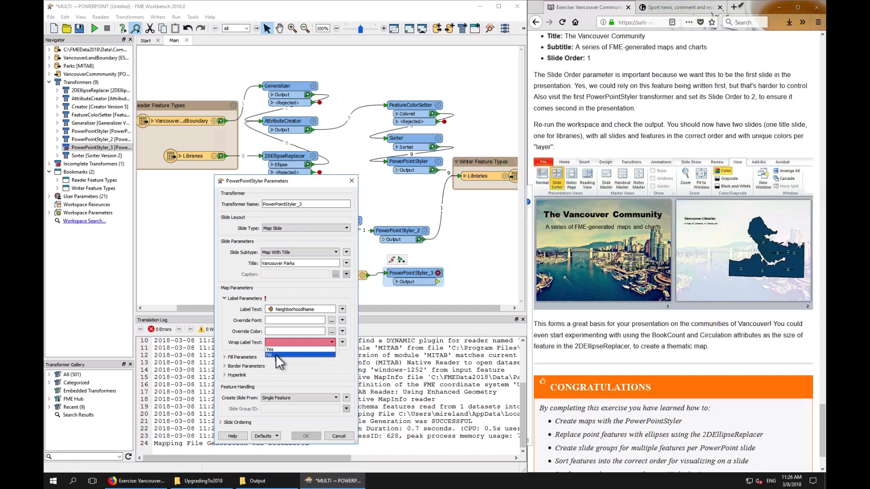
pyautogui.click(276, 355)
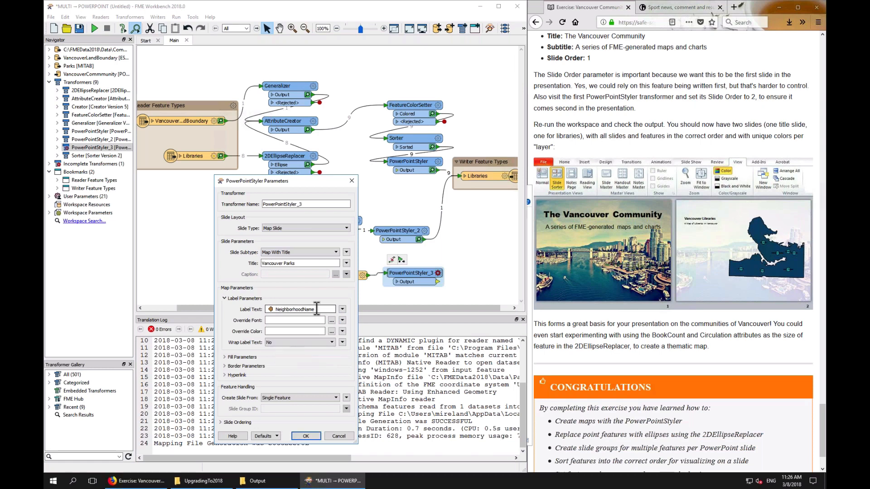
pyautogui.click(341, 308)
pyautogui.moveTo(362, 319)
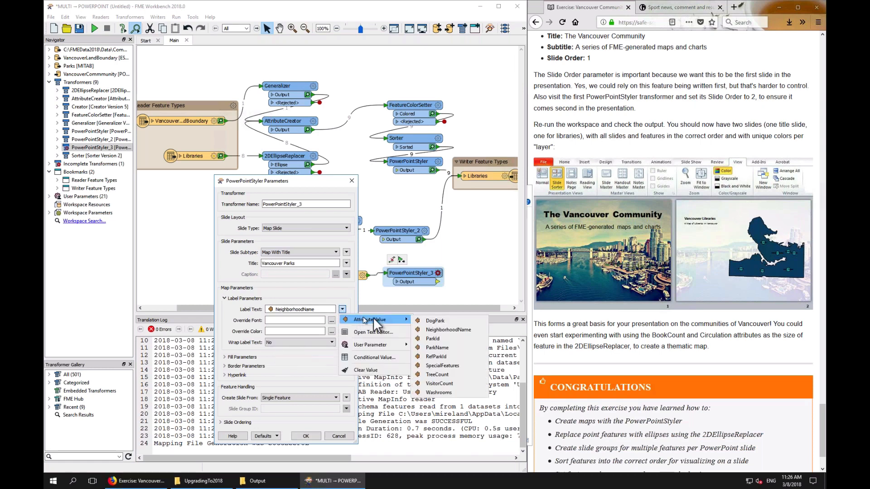
pyautogui.click(437, 347)
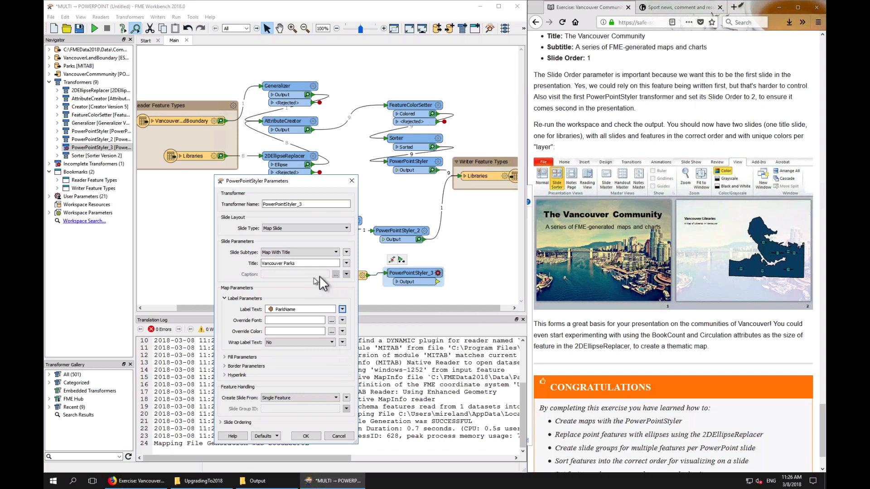
# Change the slide subtype to Map With Caption and set the caption to the NeighborhoodName attribute
pyautogui.click(317, 253)
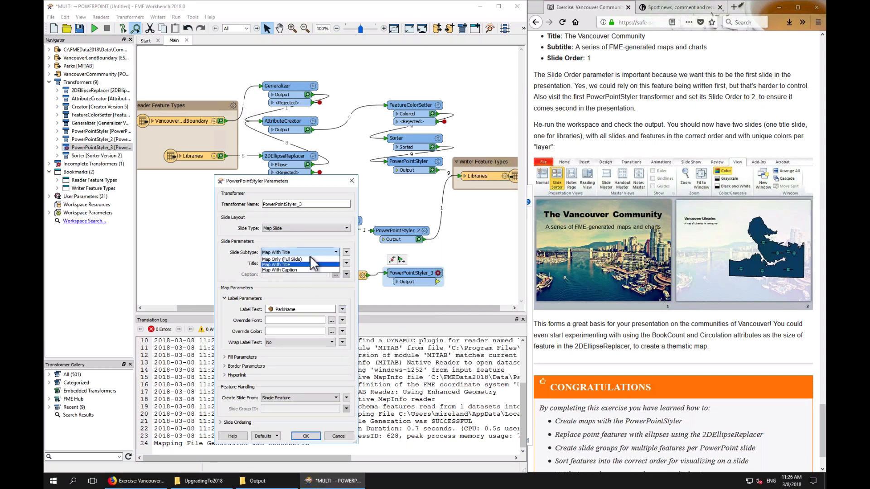
pyautogui.click(292, 269)
pyautogui.click(346, 274)
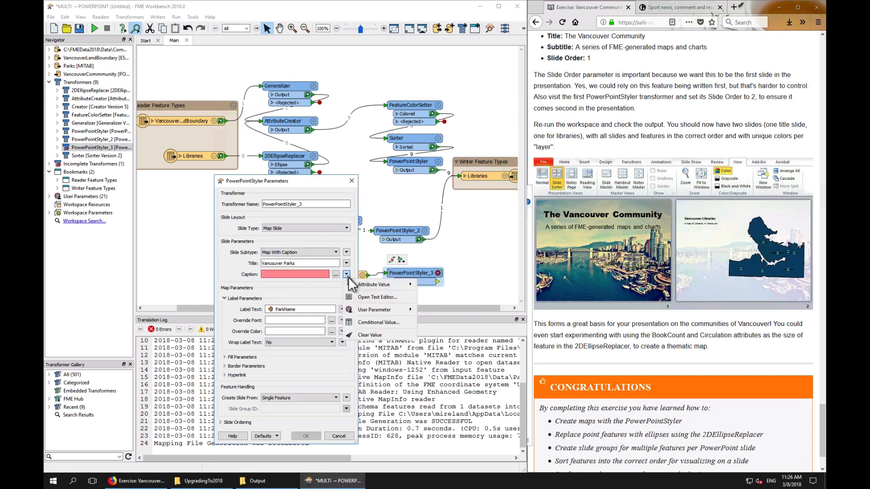
pyautogui.moveTo(394, 284)
pyautogui.click(446, 293)
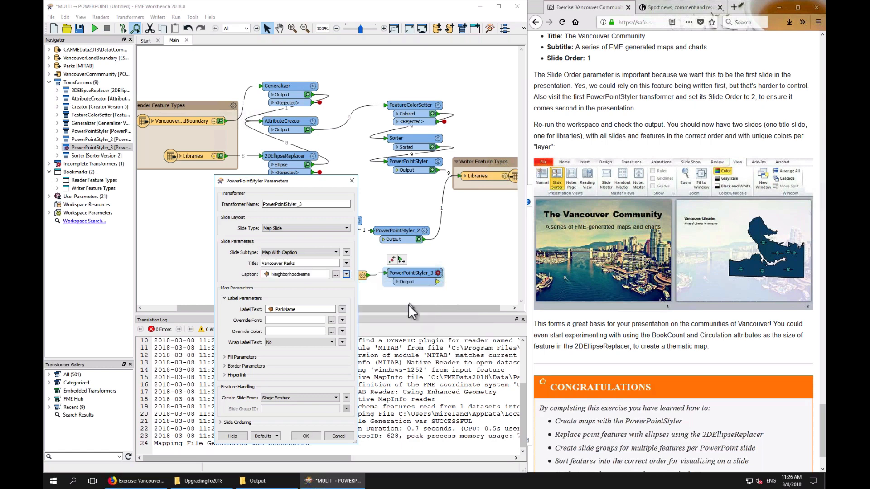
# Set the fill parameters' foreground colour to a light green
pyautogui.click(228, 298)
pyautogui.click(235, 307)
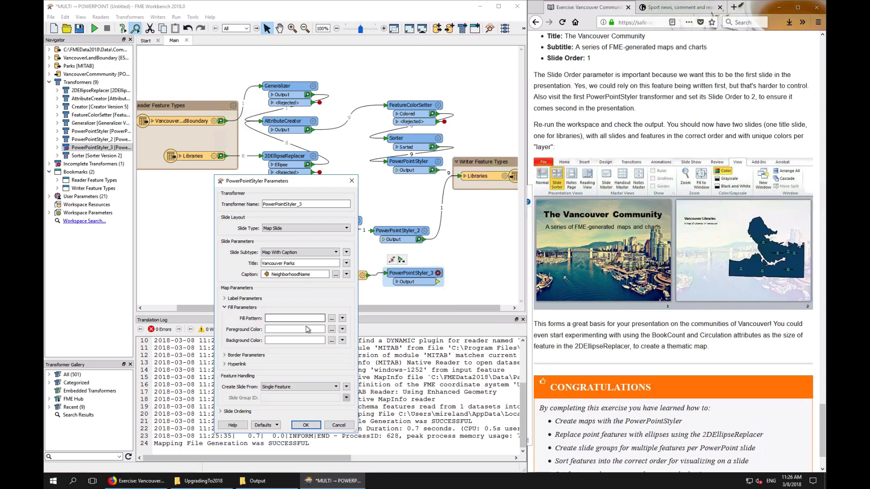
pyautogui.click(332, 329)
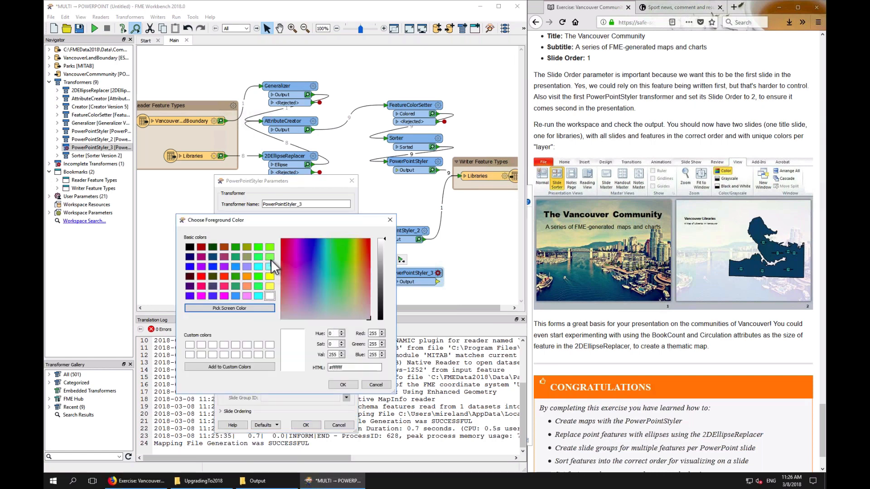
pyautogui.click(270, 257)
pyautogui.click(346, 384)
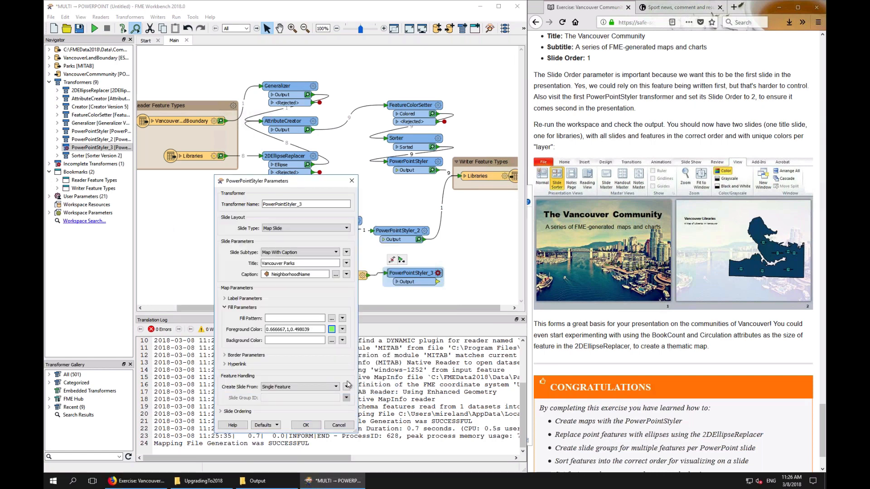
# Create slides from Multiple Features, grouped by the NeighborhoodName attribute as slide group ID
pyautogui.click(284, 387)
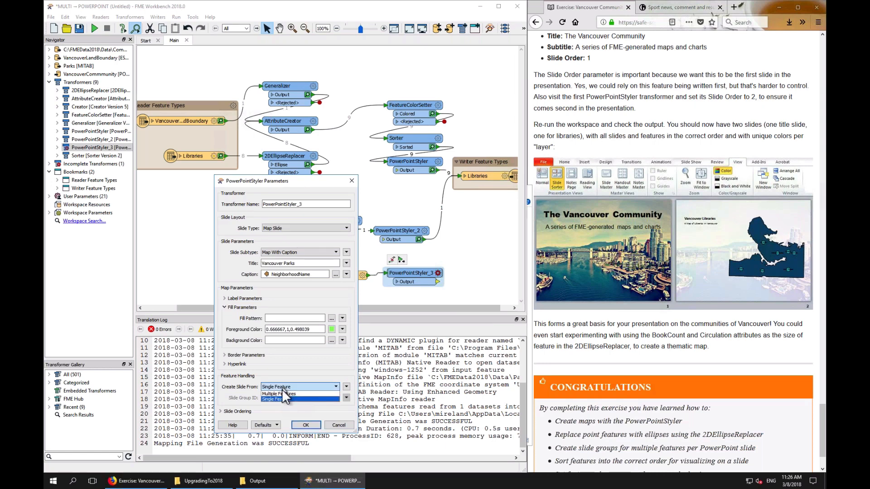
pyautogui.click(284, 394)
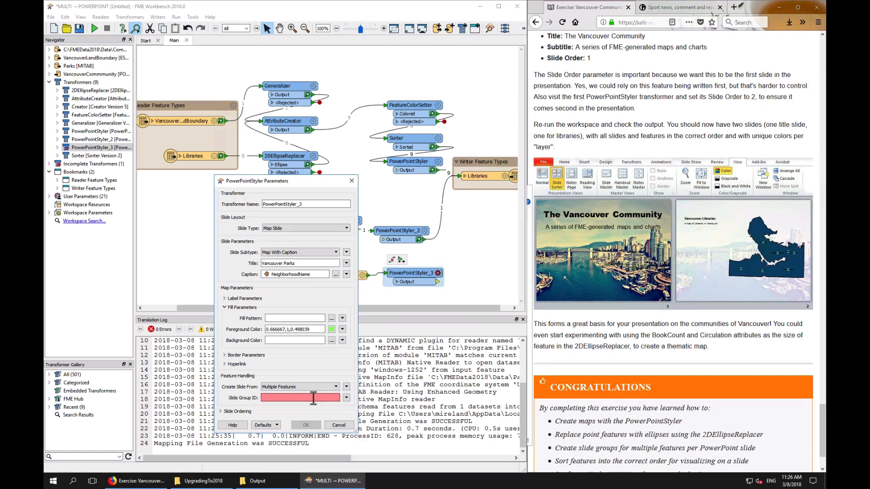
pyautogui.click(346, 398)
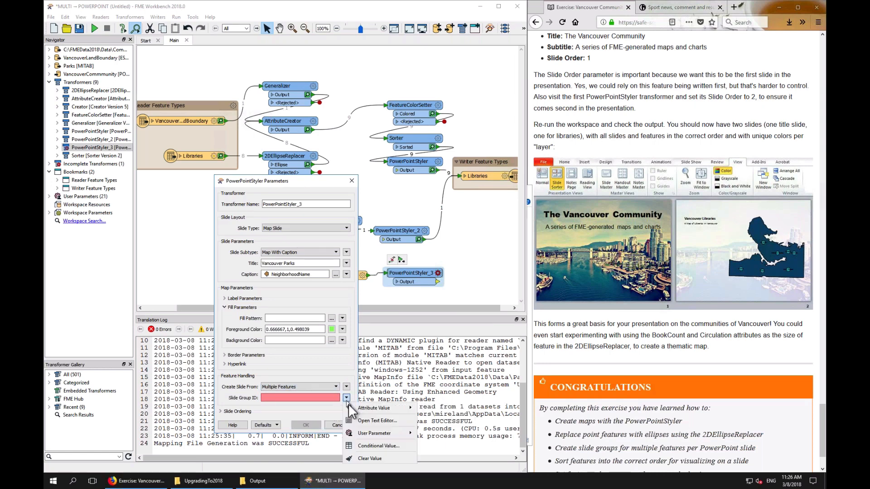
pyautogui.moveTo(379, 408)
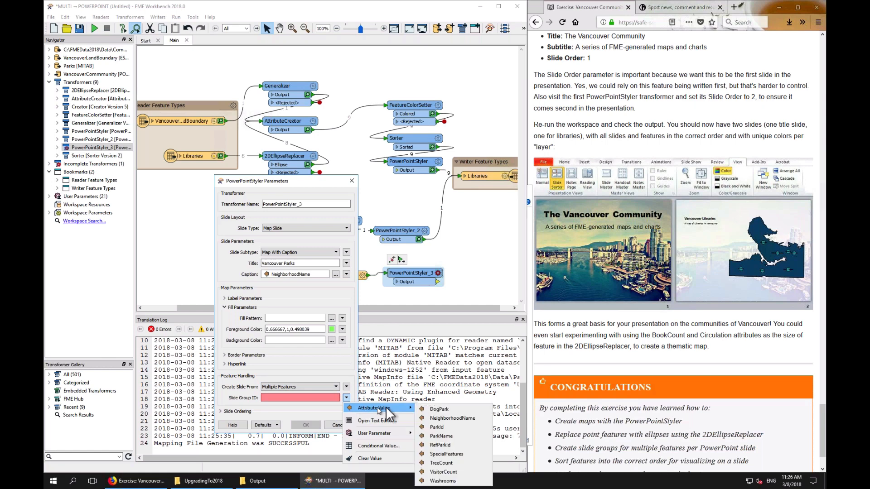
pyautogui.click(446, 417)
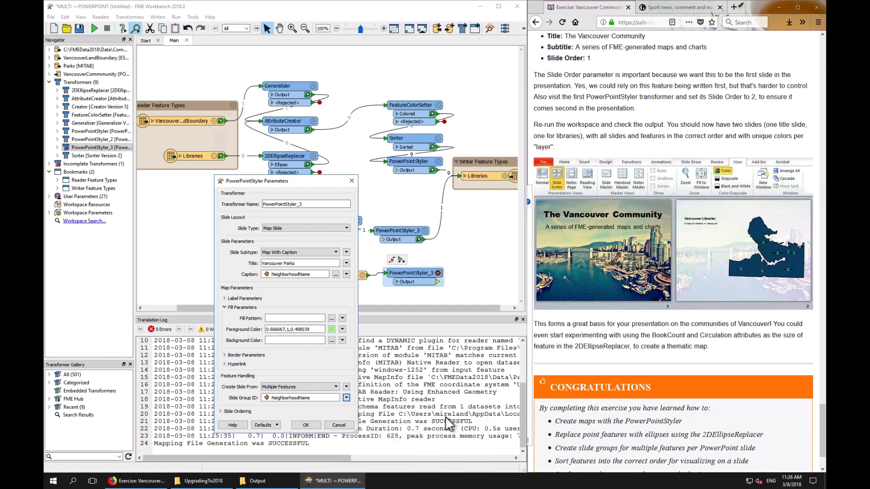
# Set the slide order of the park slides to 3 and confirm the PowerPointStyler parameters
pyautogui.click(238, 412)
pyautogui.click(276, 422)
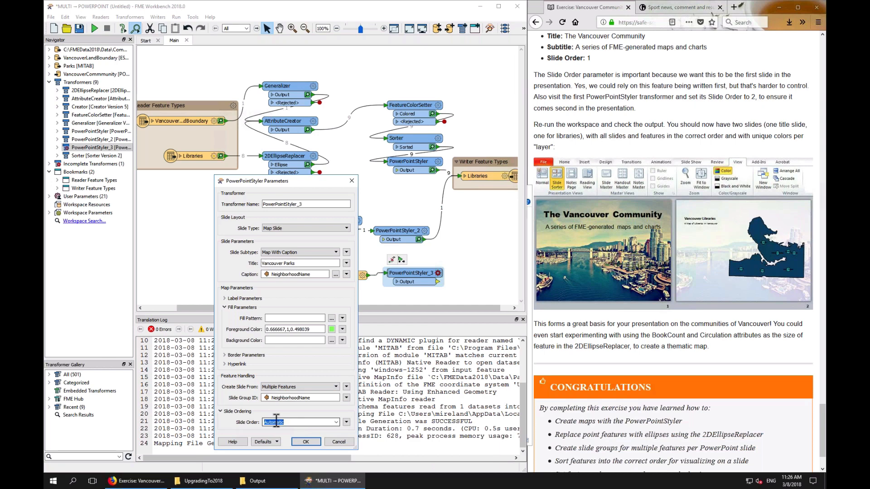
pyautogui.write('3')
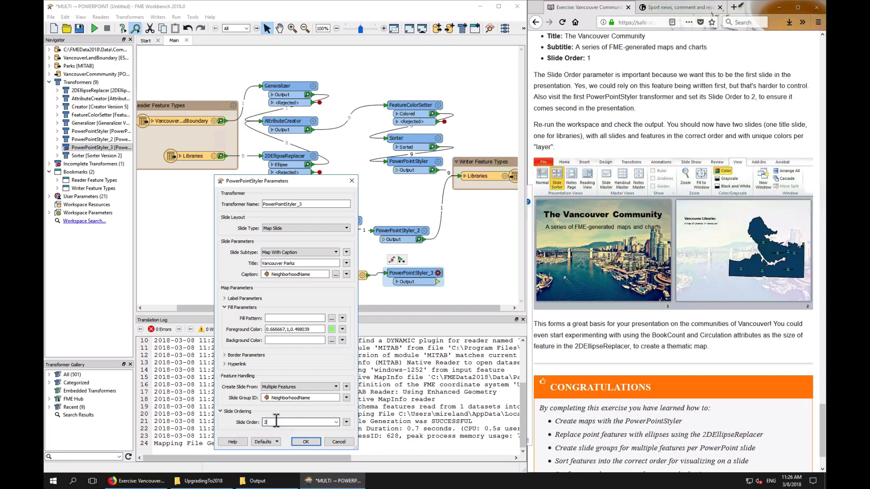
pyautogui.click(306, 442)
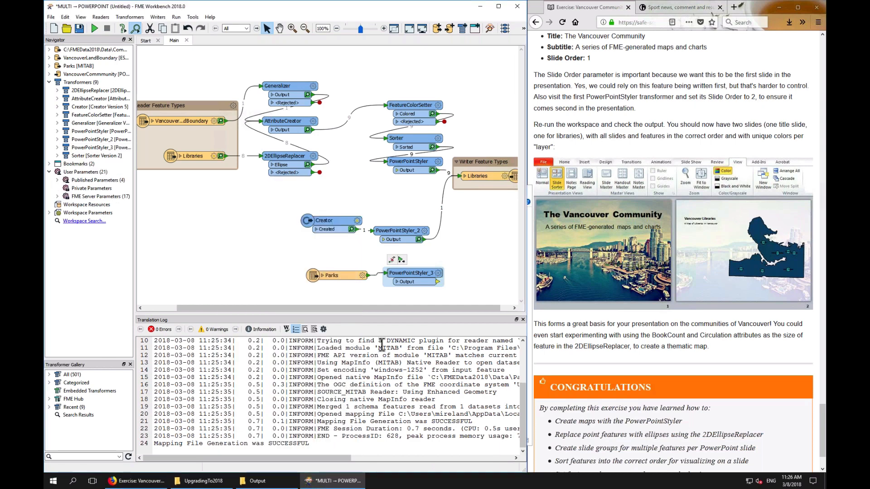
# Connect PowerPointStyler_3's output to the Libraries writer feature type and run the workspace
pyautogui.moveTo(439, 286); pyautogui.dragTo(458, 176)
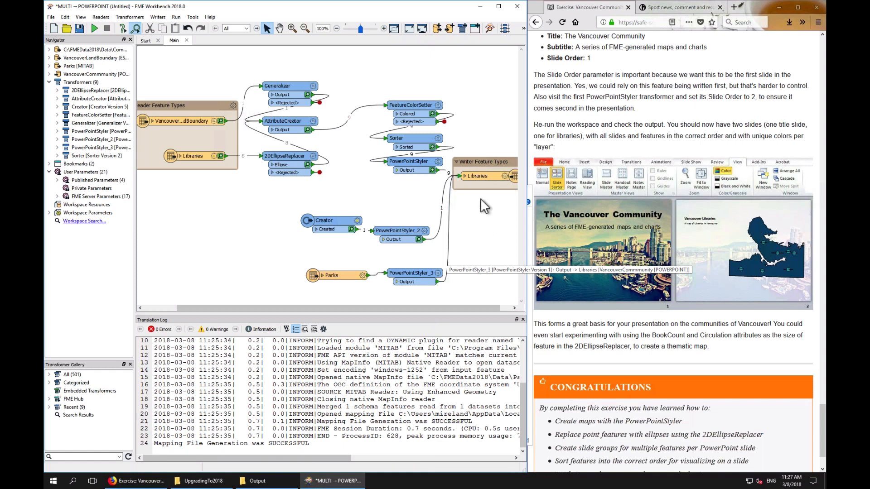
pyautogui.click(486, 177)
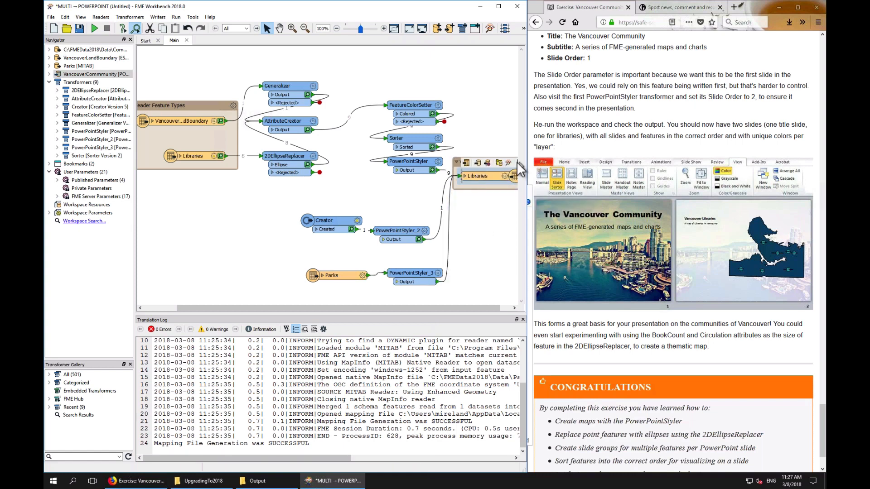
pyautogui.click(517, 164)
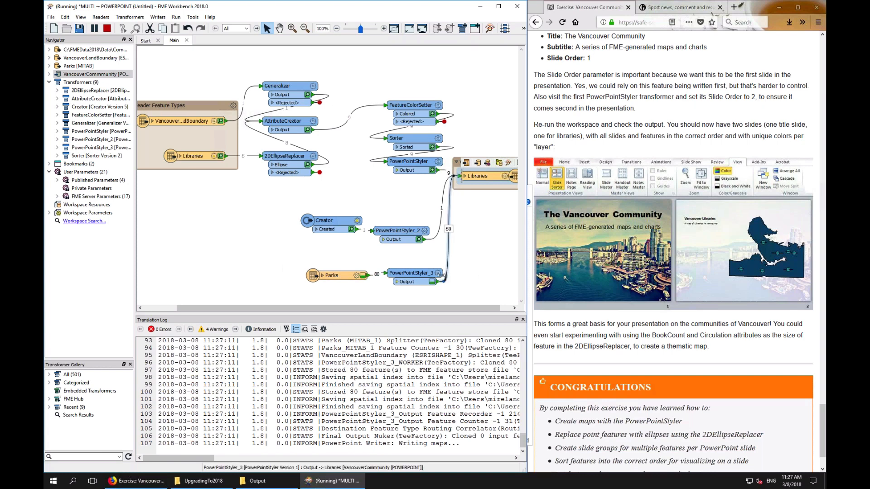
# Open PowerPointStyler_3's parameters to review them and close the dialog without changes
pyautogui.click(439, 273)
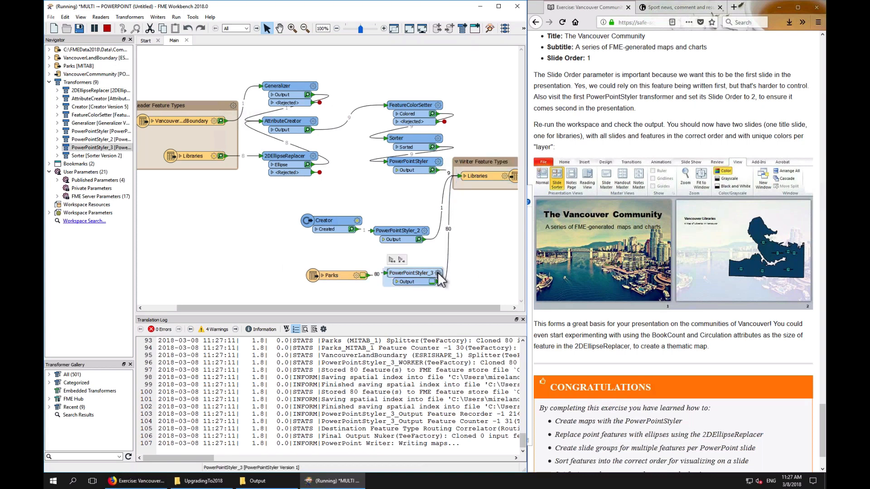
pyautogui.click(438, 272)
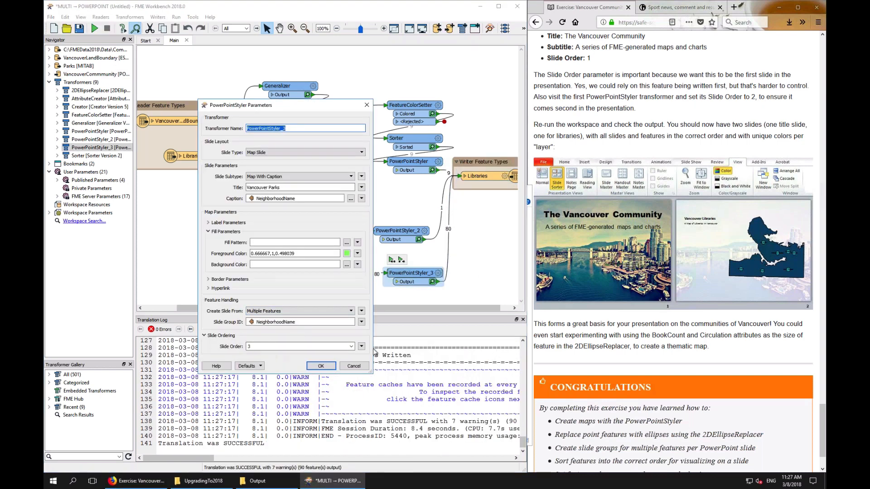
pyautogui.click(354, 367)
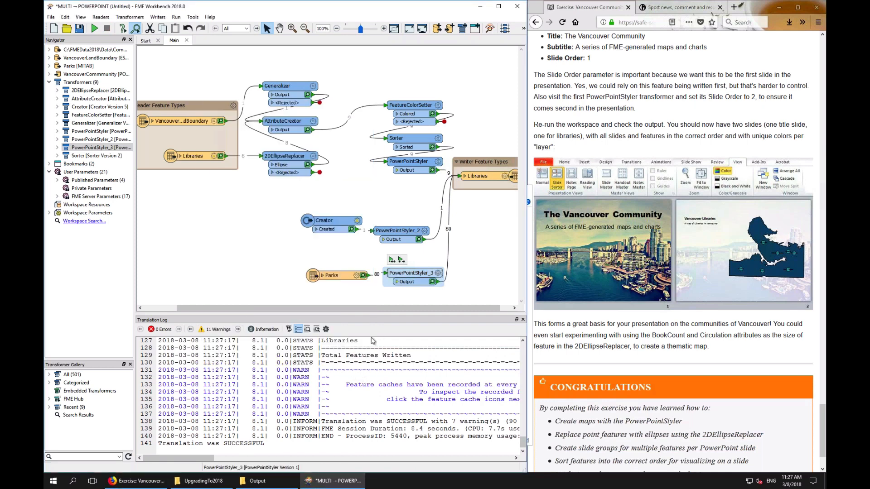
# Open VancouverCommunity.pptx from the Output folder
pyautogui.click(257, 480)
pyautogui.doubleClick(173, 341)
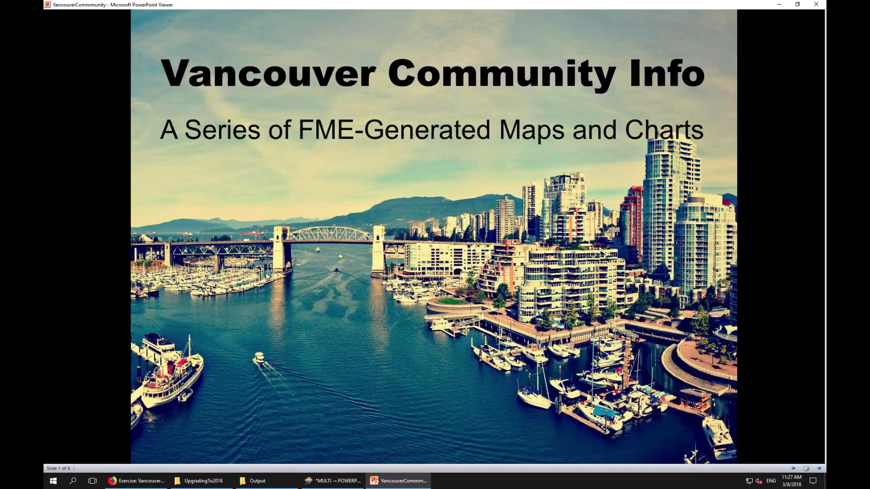
# Step through every slide of the presentation until the slideshow ends and exit it
pyautogui.click(267, 276)
pyautogui.click(267, 275)
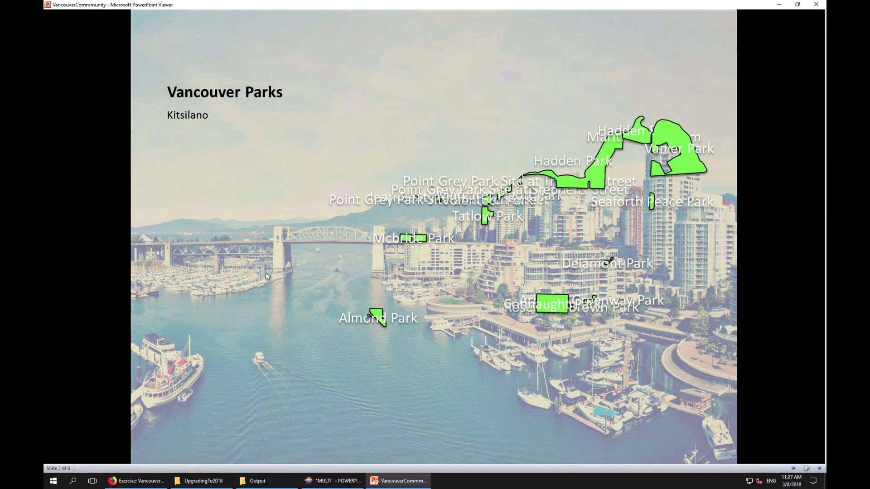
pyautogui.click(267, 275)
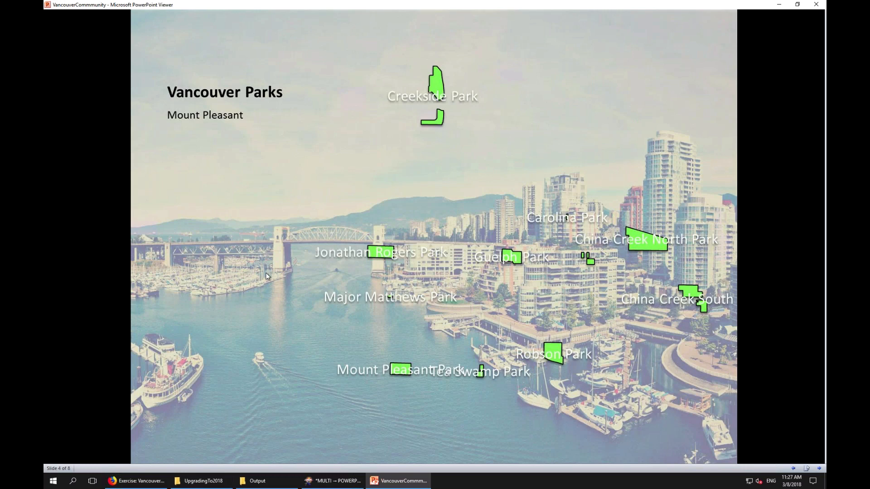
pyautogui.click(267, 276)
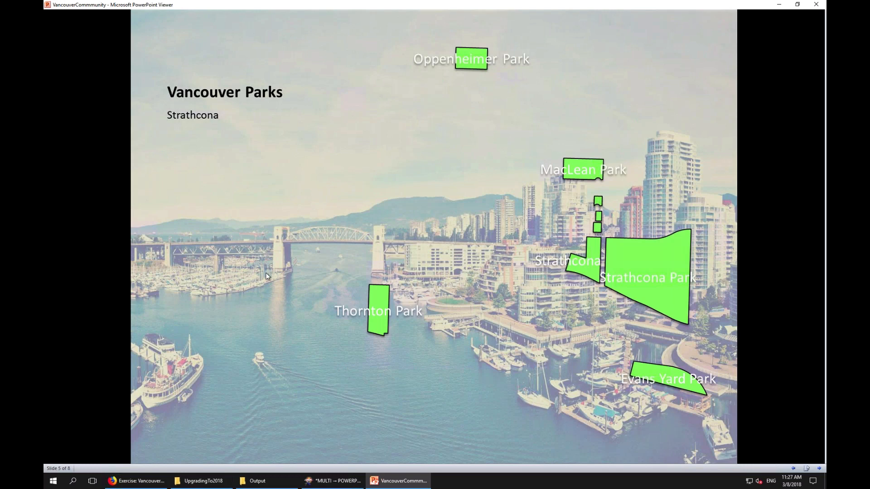
pyautogui.click(267, 276)
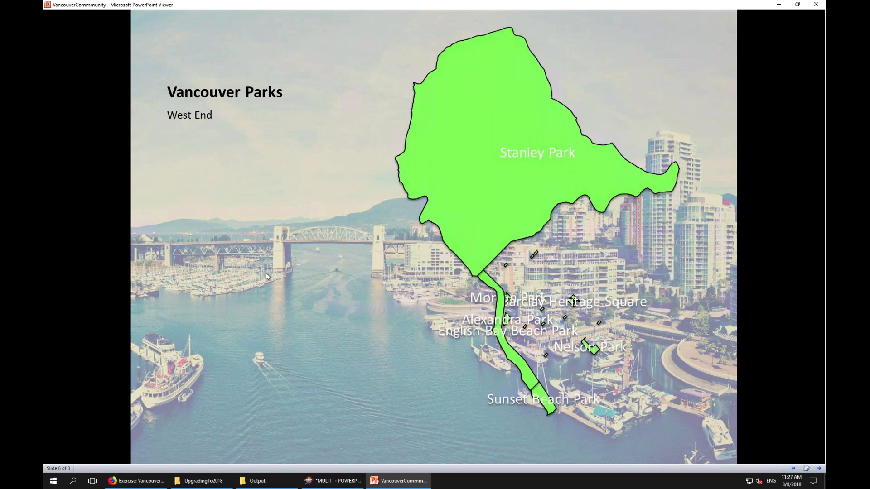
pyautogui.click(267, 276)
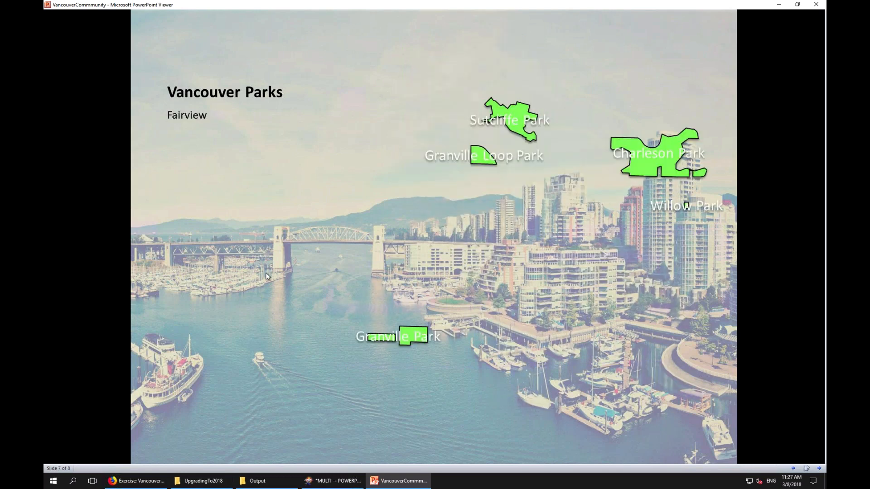
pyautogui.click(267, 276)
pyautogui.click(267, 276)
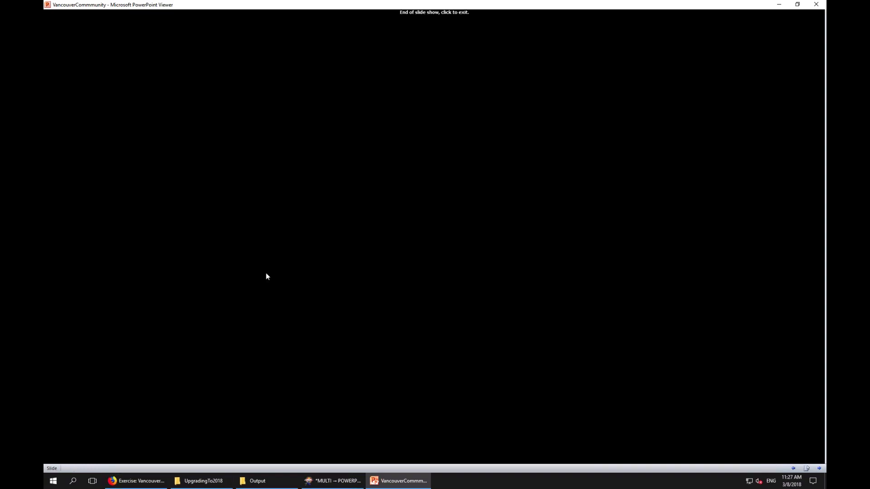
pyautogui.click(266, 276)
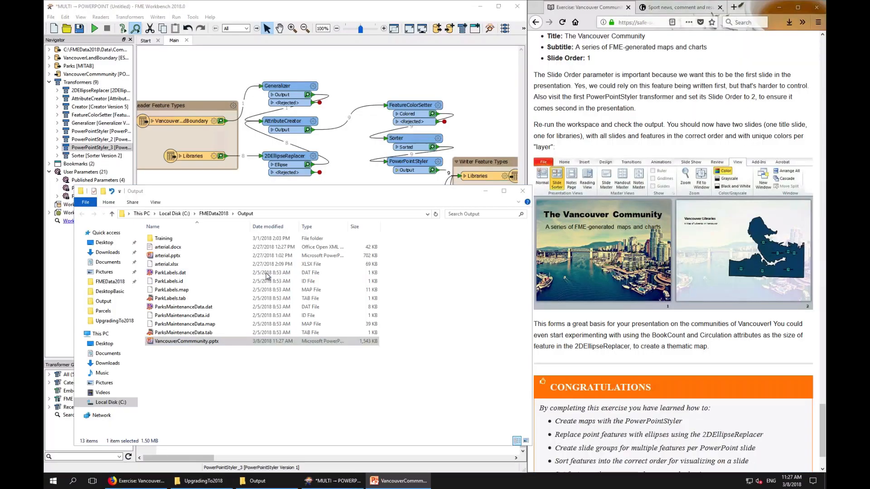
# Try setting the 2DEllipseReplacer's Primary Axis to the BookCount attribute, then cancel the dialog
pyautogui.click(476, 125)
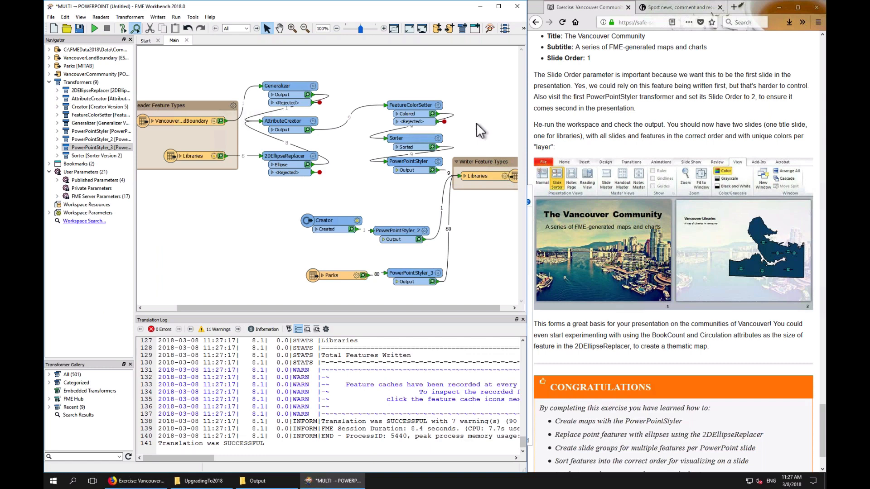
pyautogui.moveTo(310, 157)
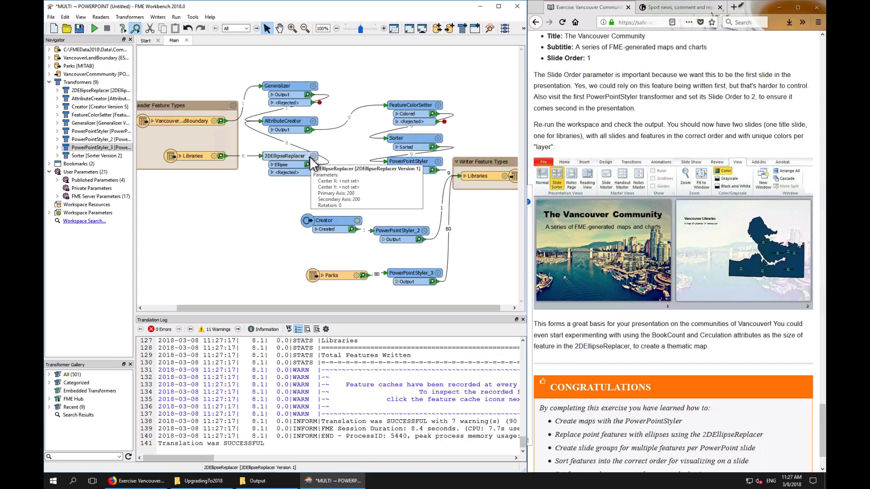
pyautogui.click(297, 158)
pyautogui.click(313, 155)
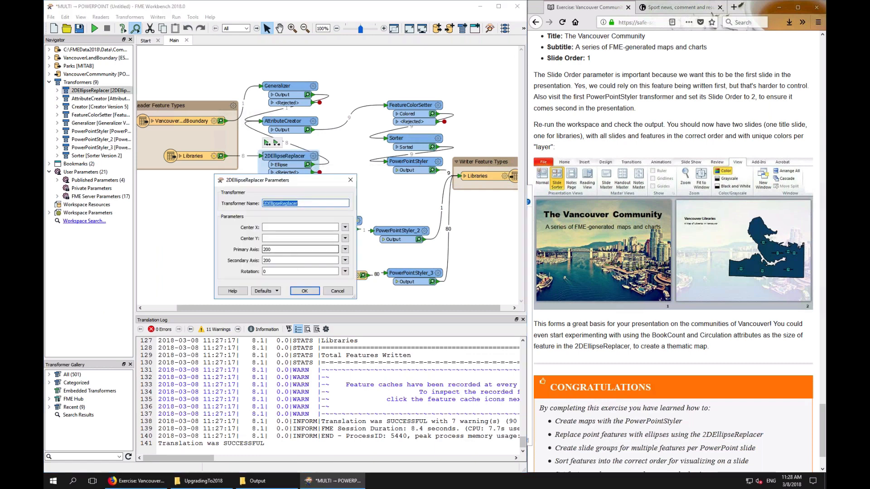
pyautogui.click(345, 249)
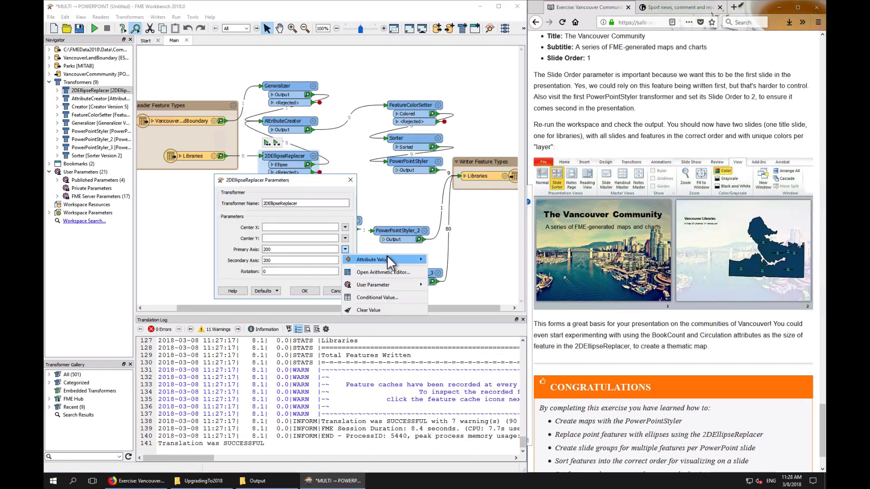
pyautogui.moveTo(387, 258)
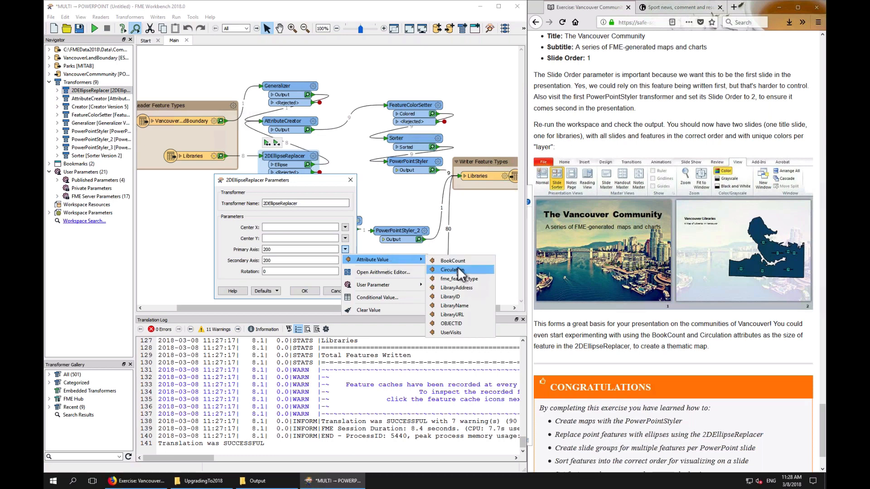
pyautogui.click(456, 261)
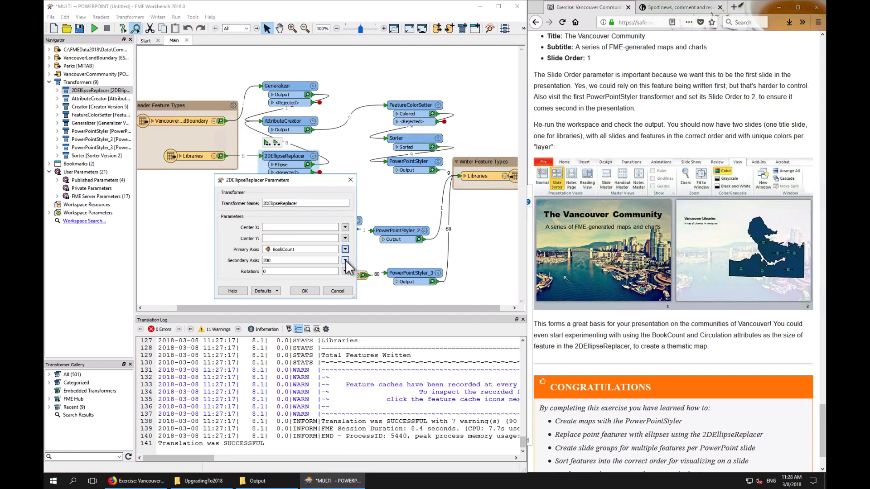
pyautogui.click(333, 292)
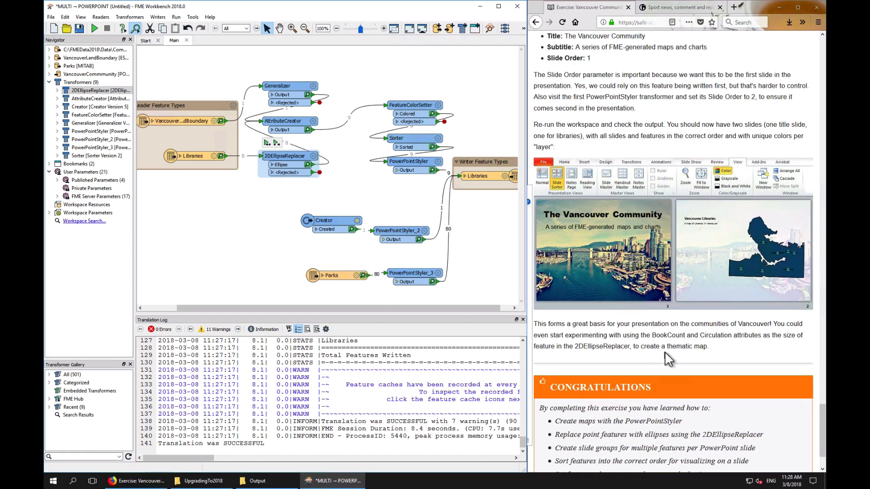
# Advance the tutorial to the FeatureJoiner Transformer chapter's 'What is the FeatureJoiner?' page
pyautogui.scroll(-1, 668, 359)
pyautogui.scroll(-3, 668, 359)
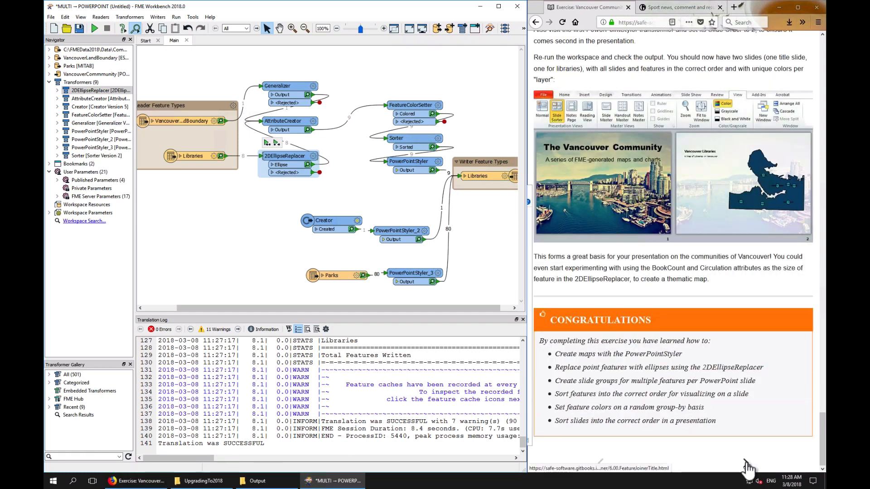
pyautogui.click(745, 466)
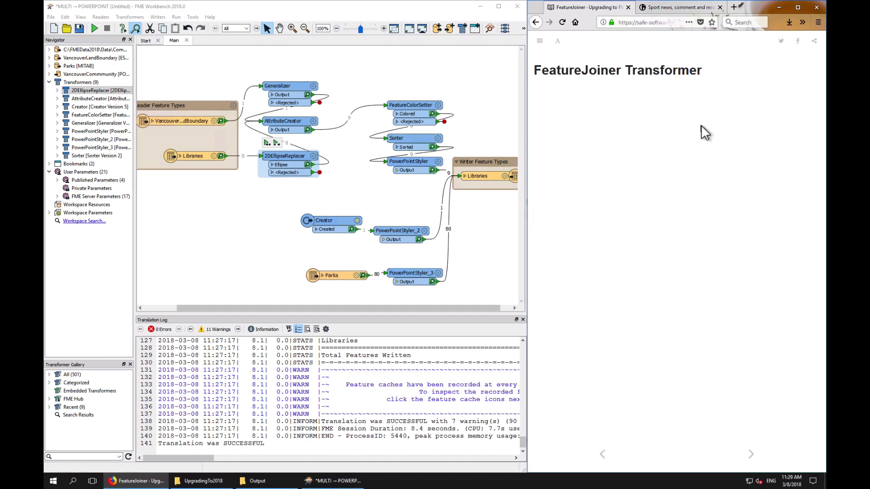
pyautogui.moveTo(697, 124); pyautogui.dragTo(699, 122)
pyautogui.click(750, 453)
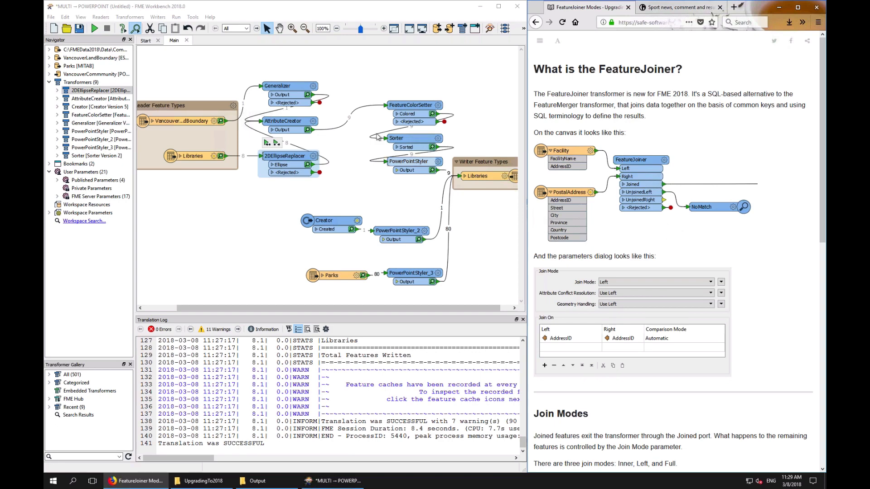
# Delete the Generalizer, AttributeCreator, FeatureColorSetter, Sorter, PowerPointStyler and 2DEllipseReplacer transformers from the canvas
pyautogui.moveTo(280, 61); pyautogui.dragTo(427, 183)
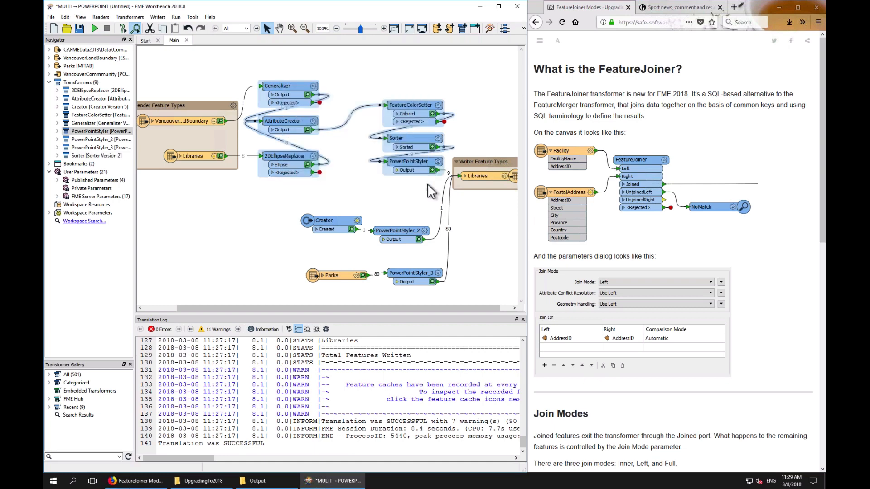
pyautogui.press('Delete')
pyautogui.press('Delete')
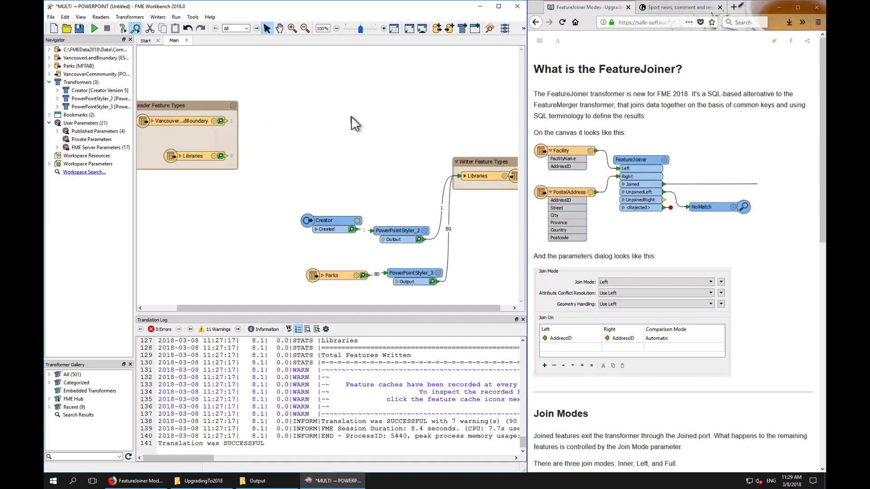
# Add a FeatureJoiner transformer to the canvas beside the reader feature types
pyautogui.write('feature')
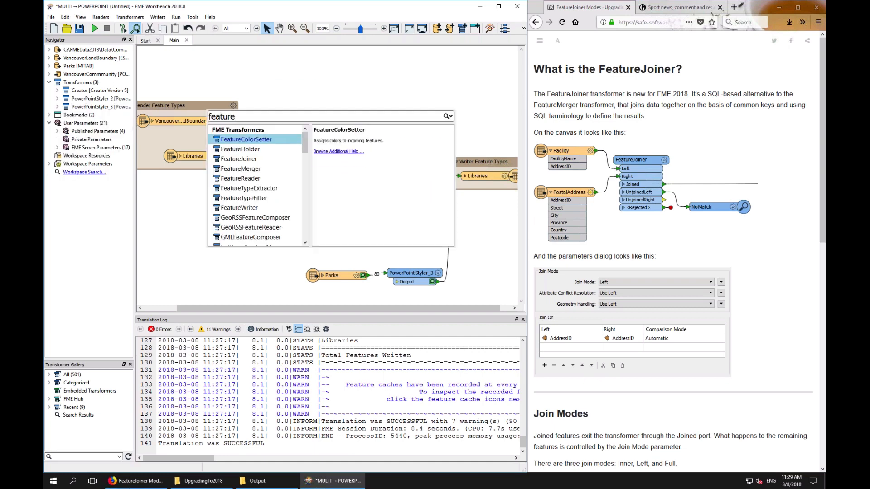
pyautogui.write('joiner')
pyautogui.press('Return')
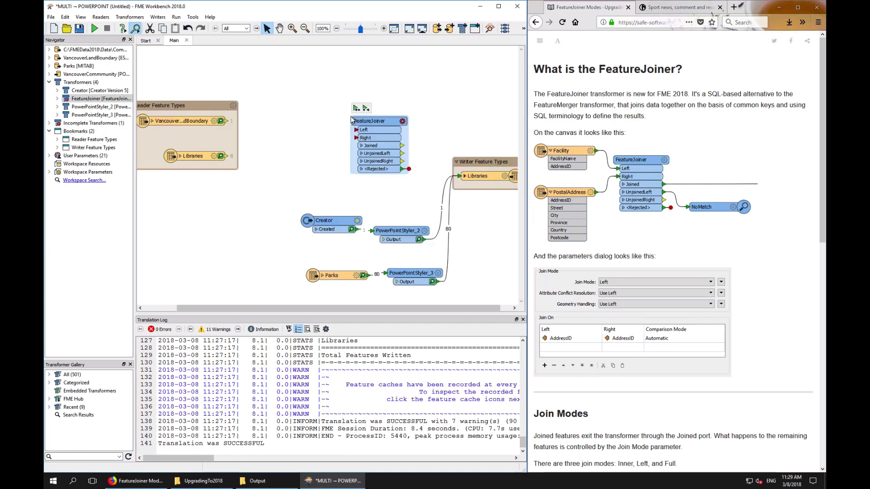
pyautogui.moveTo(366, 123); pyautogui.dragTo(341, 101)
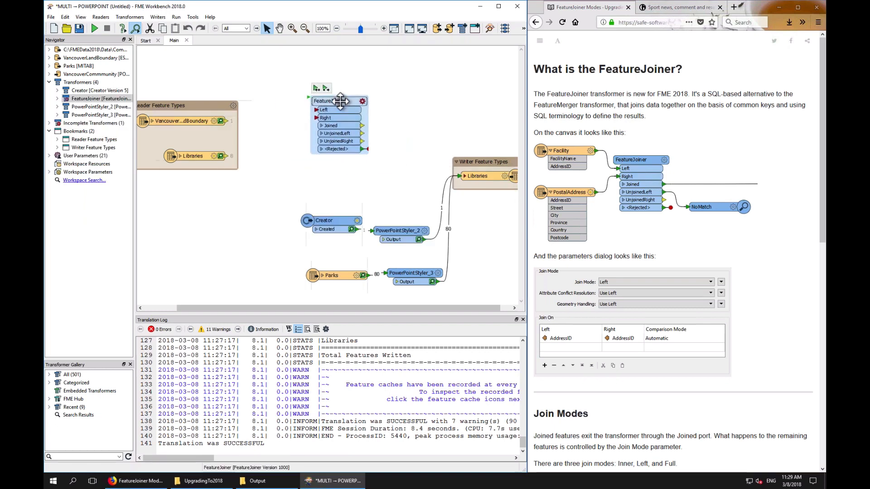
# Add a FeatureMerger transformer below the FeatureJoiner
pyautogui.click(327, 170)
pyautogui.write('uremer')
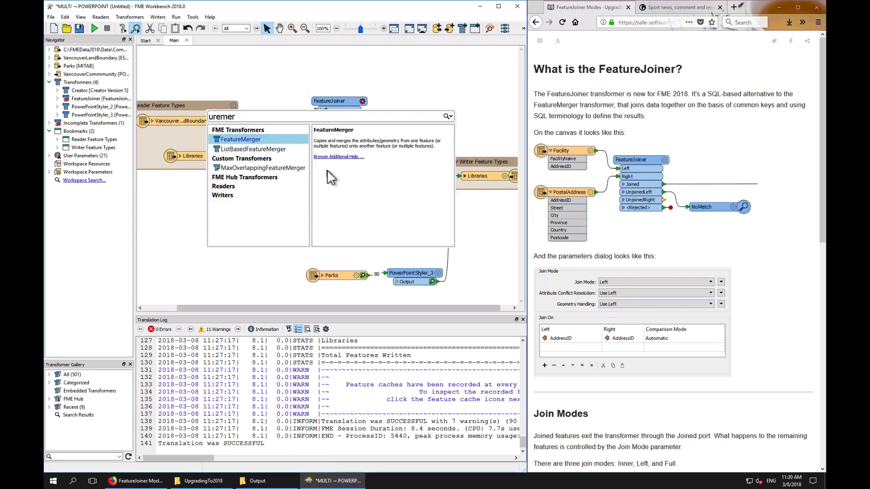
pyautogui.press('Return')
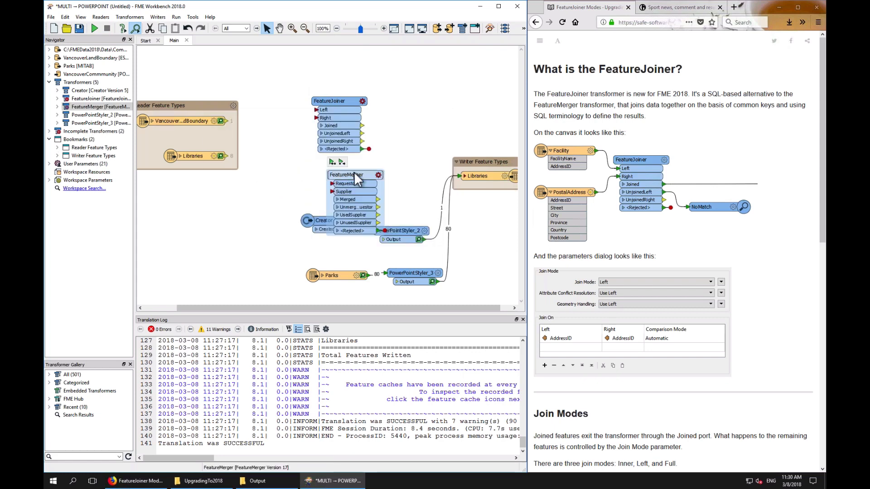
# Rearrange the FeatureMerger, Creator and PowerPointStyler_2 transformers on the canvas to make room
pyautogui.moveTo(358, 179); pyautogui.dragTo(344, 170)
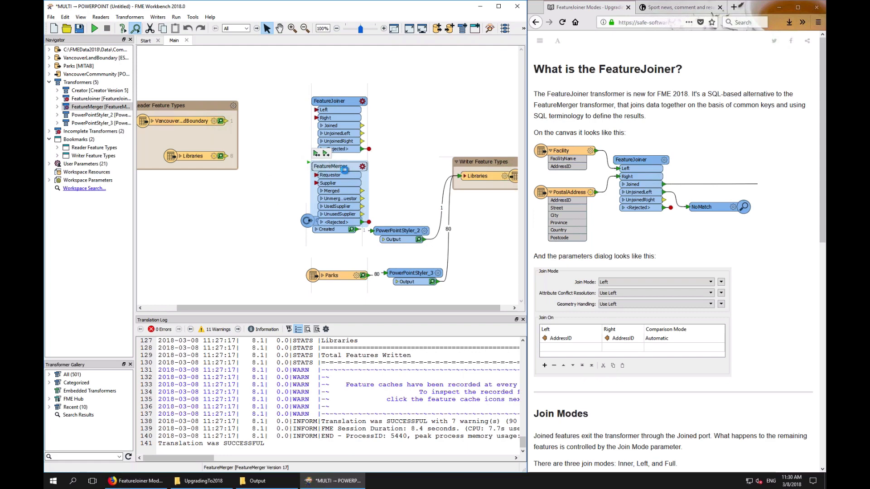
pyautogui.moveTo(307, 221); pyautogui.dragTo(275, 263)
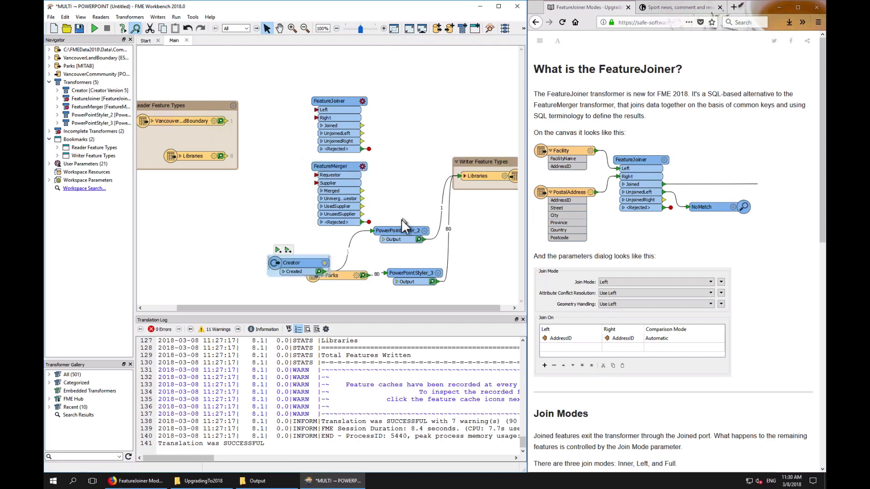
pyautogui.moveTo(393, 231); pyautogui.dragTo(407, 244)
pyautogui.moveTo(315, 175); pyautogui.dragTo(254, 178)
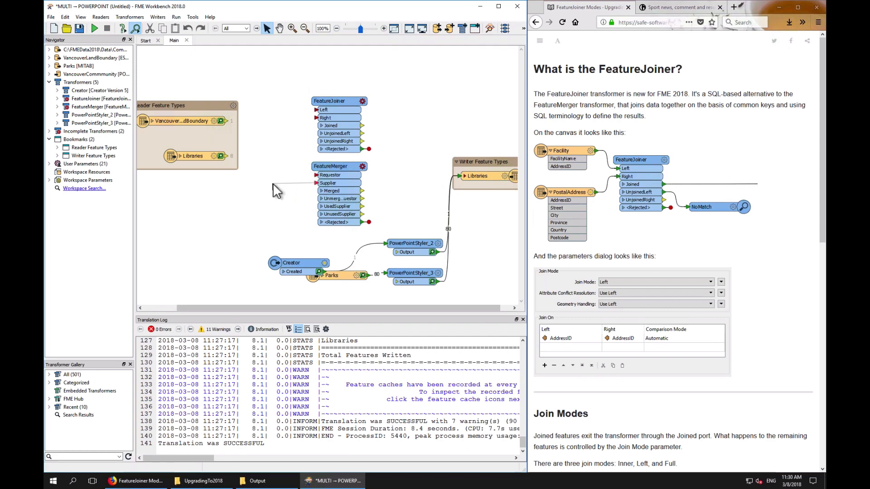
pyautogui.moveTo(363, 190); pyautogui.dragTo(436, 161)
pyautogui.click(341, 99)
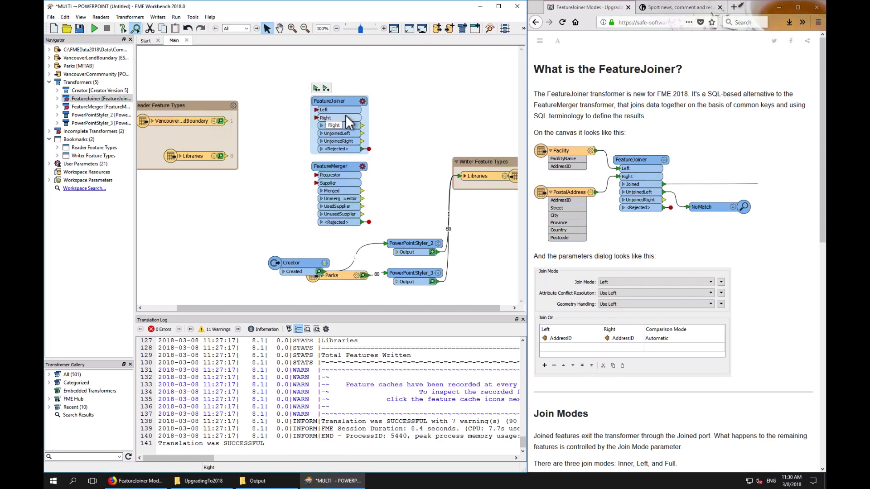
pyautogui.click(344, 174)
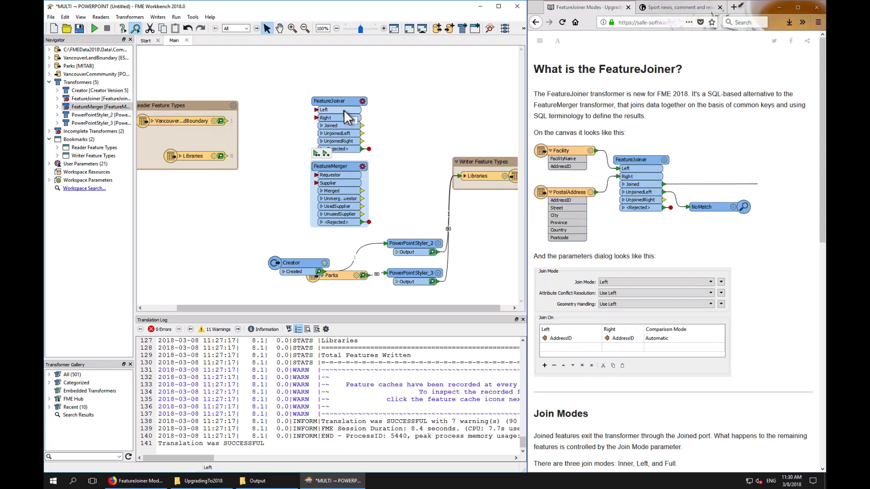
pyautogui.moveTo(362, 125)
pyautogui.mouseDown()
pyautogui.moveTo(418, 122)
pyautogui.moveTo(351, 121)
pyautogui.mouseUp()
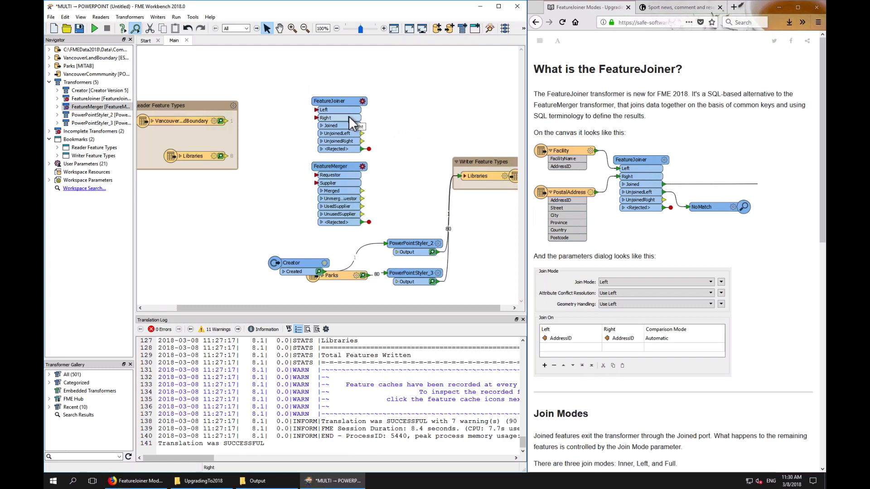
pyautogui.moveTo(363, 125); pyautogui.dragTo(420, 125)
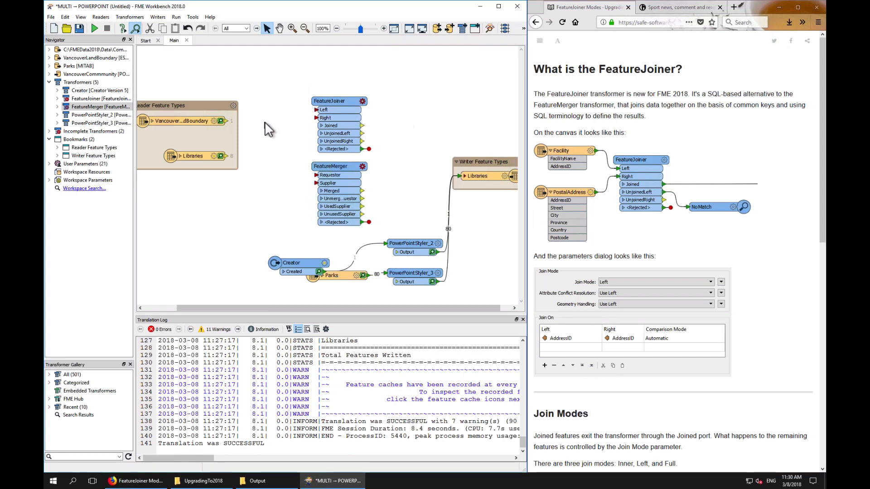
# Connect the VancouverLandBoundary reader to the FeatureJoiner's Left port and the Libraries reader to its Right port
pyautogui.moveTo(224, 120); pyautogui.dragTo(311, 110)
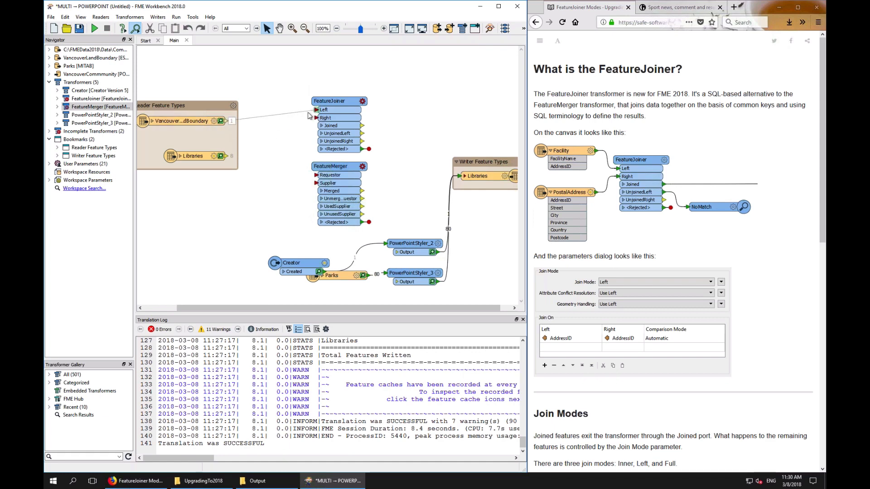
pyautogui.moveTo(226, 156); pyautogui.dragTo(311, 118)
pyautogui.click(365, 103)
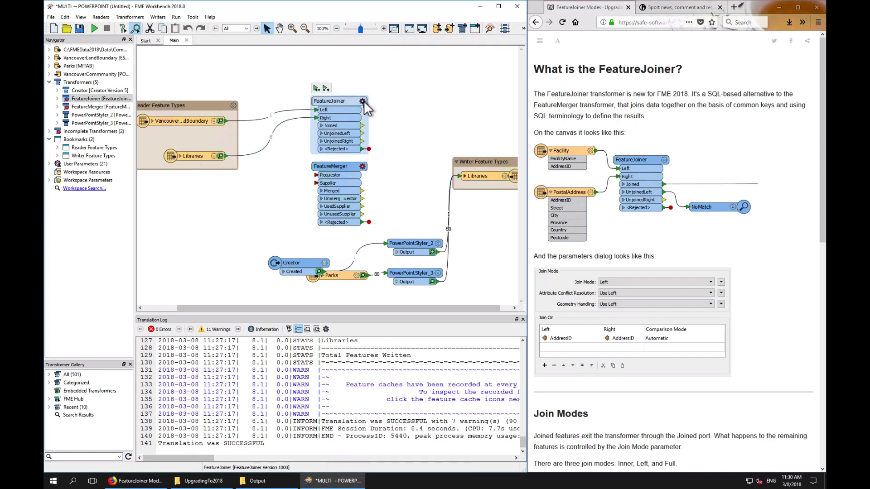
# In the FeatureJoiner parameters, add a join condition pairing Left attribute Perimeter with Right attribute fme_feature_type
pyautogui.click(362, 102)
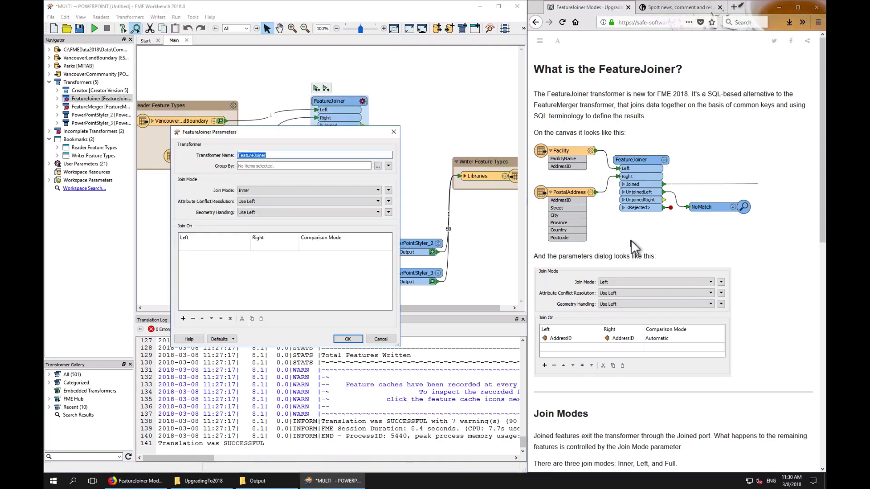
pyautogui.scroll(-5, 631, 240)
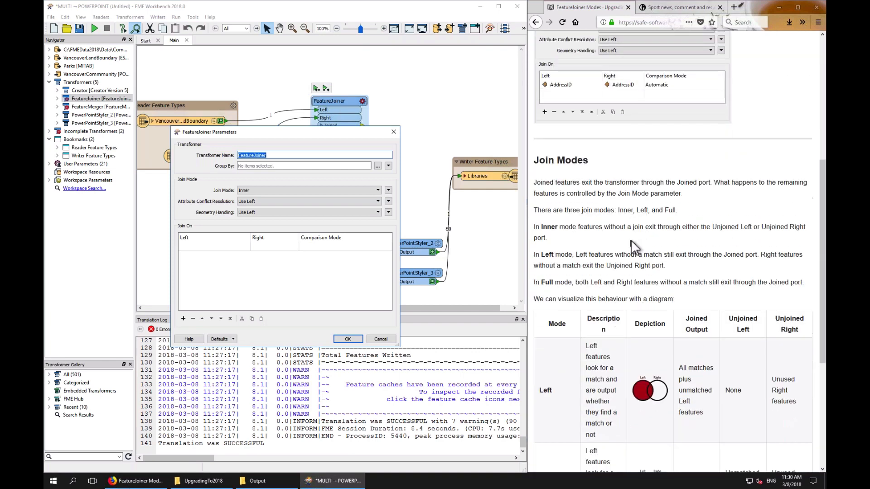
pyautogui.scroll(-2, 631, 240)
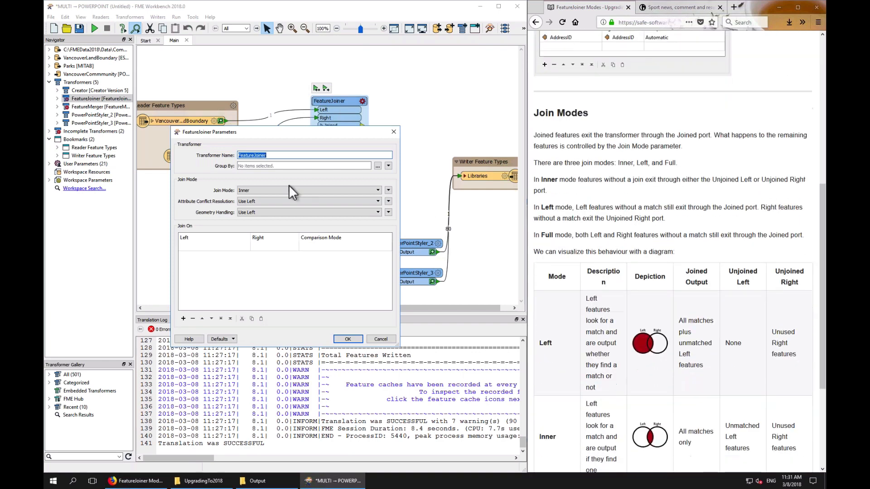
pyautogui.click(275, 189)
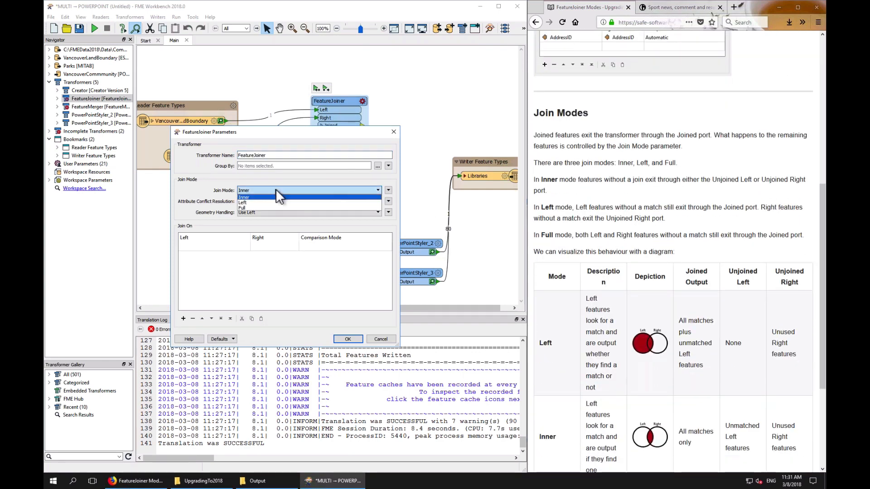
pyautogui.click(275, 189)
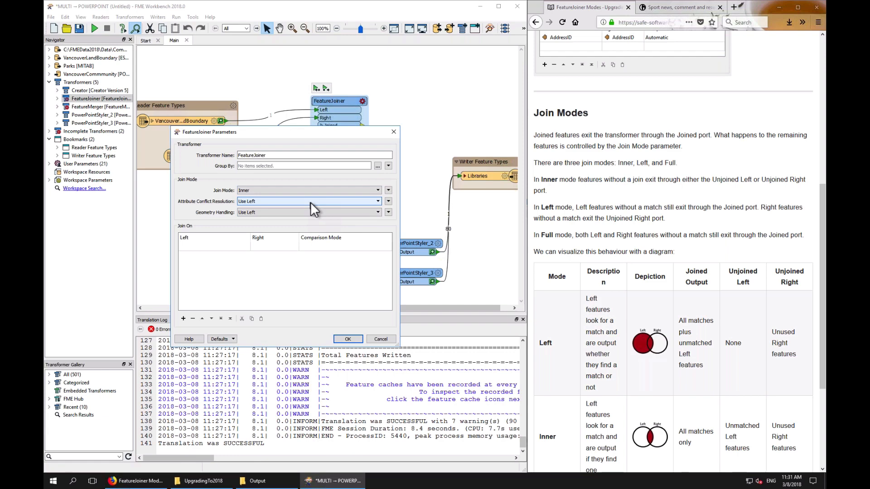
pyautogui.click(243, 246)
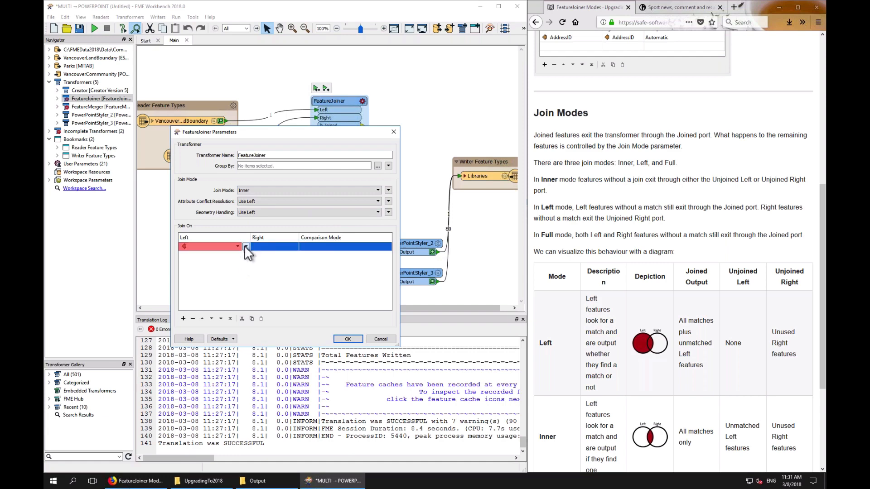
pyautogui.click(237, 244)
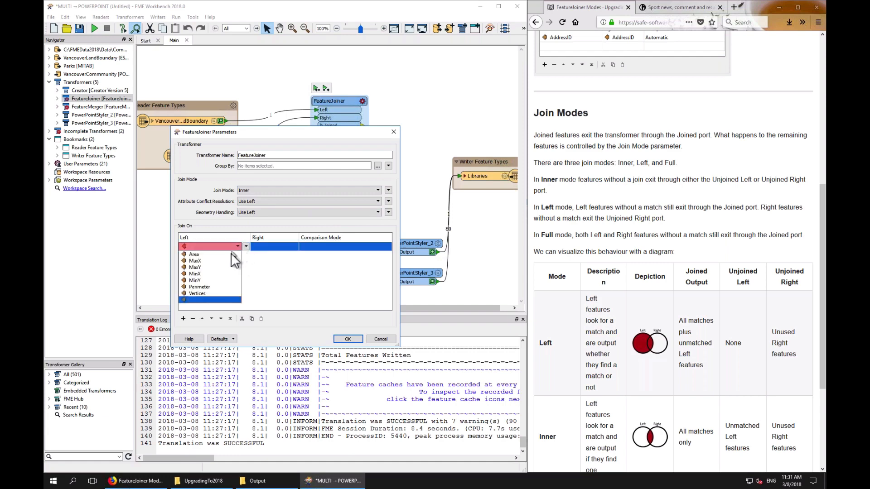
pyautogui.click(209, 289)
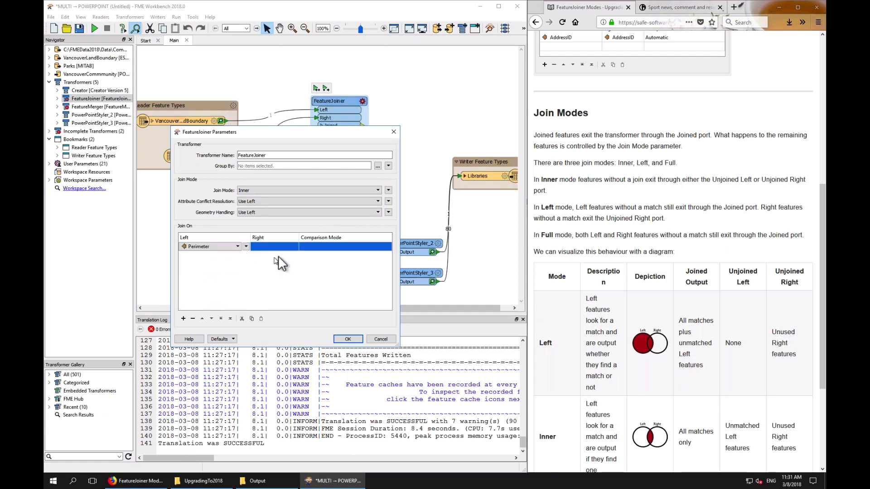
pyautogui.click(282, 246)
pyautogui.click(284, 246)
pyautogui.click(273, 268)
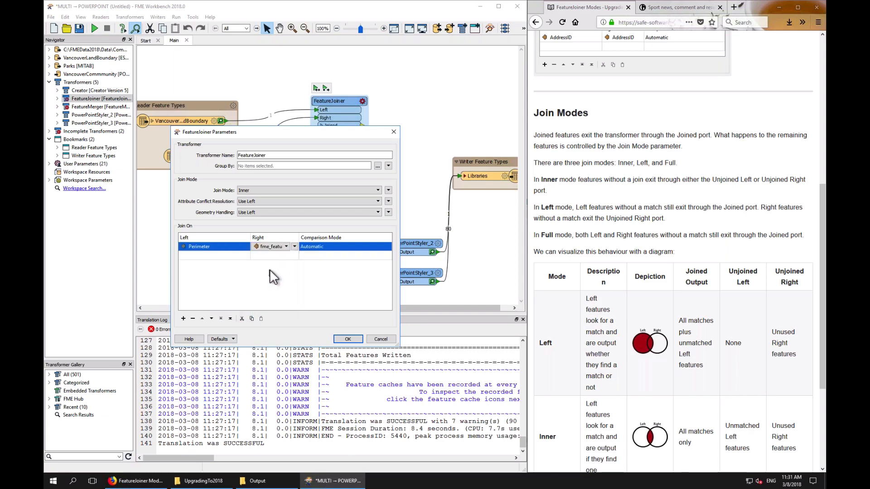
# Keep Automatic comparison mode and Inner join mode, and apply the FeatureJoiner parameters
pyautogui.click(347, 245)
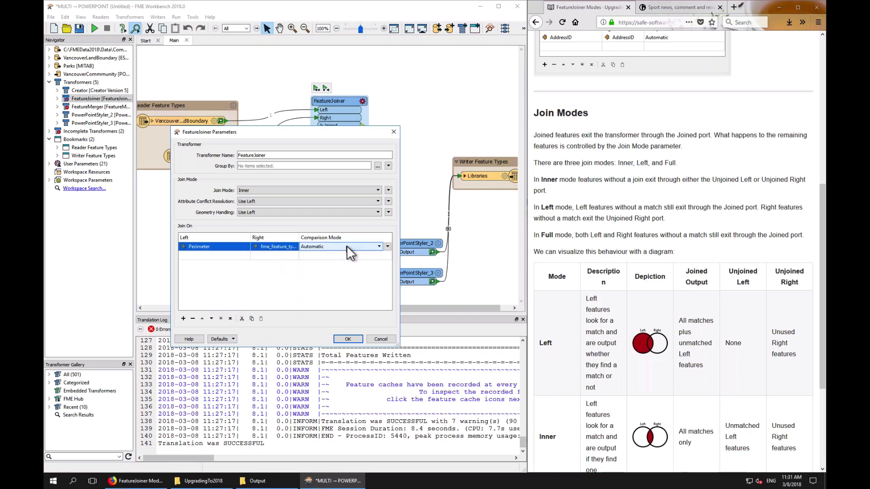
pyautogui.click(346, 245)
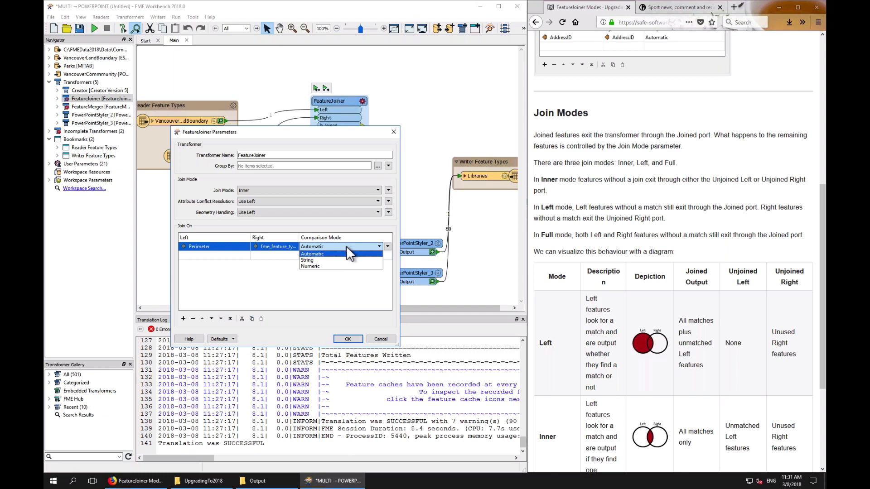
pyautogui.click(277, 274)
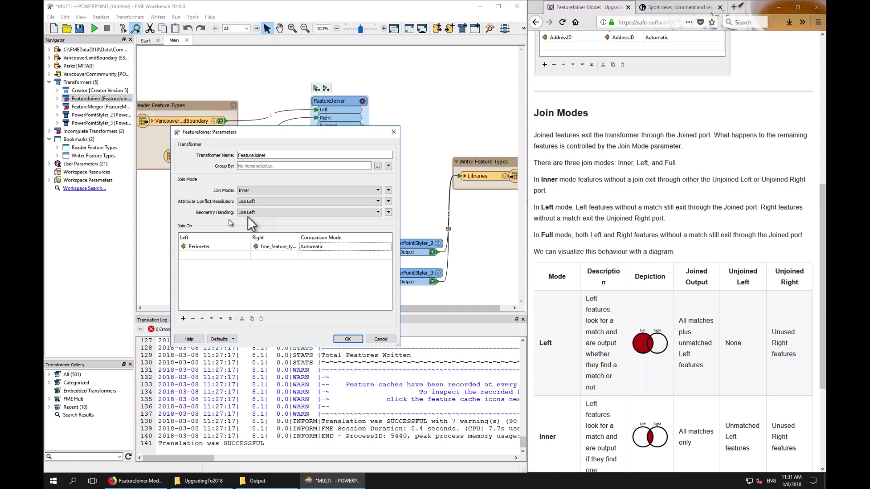
pyautogui.click(286, 191)
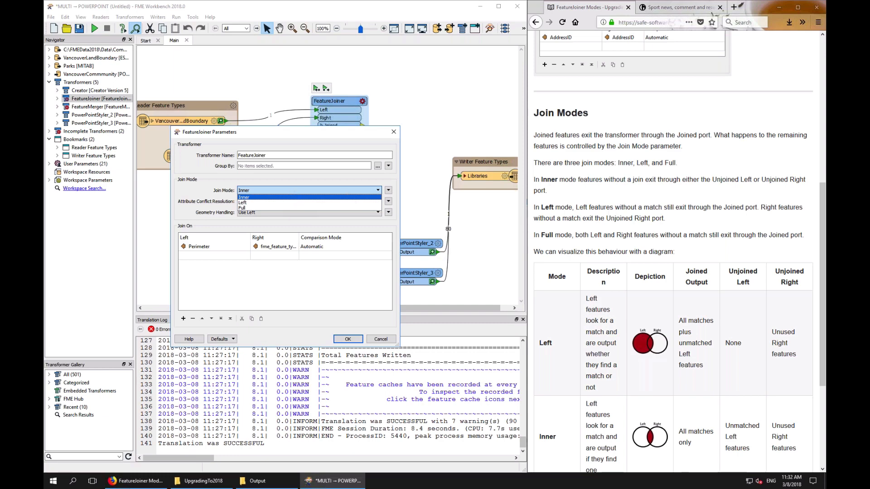
pyautogui.click(670, 198)
pyautogui.scroll(-3, 670, 199)
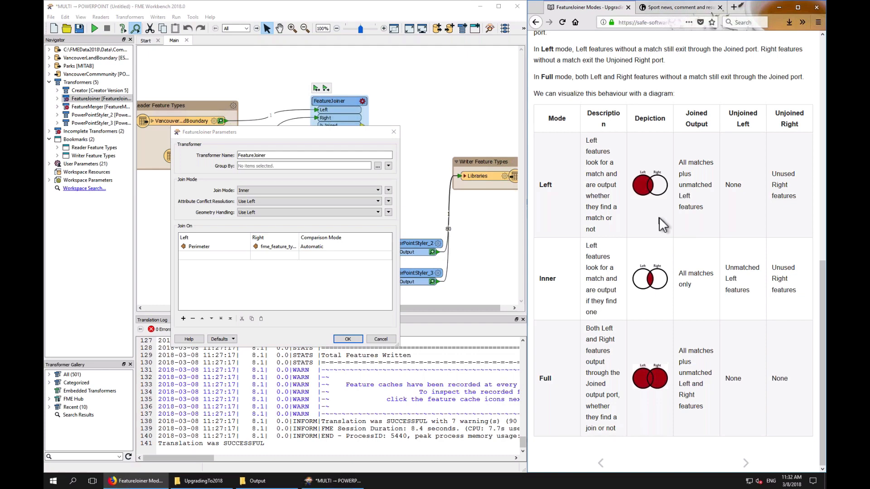
pyautogui.click(352, 343)
pyautogui.click(352, 343)
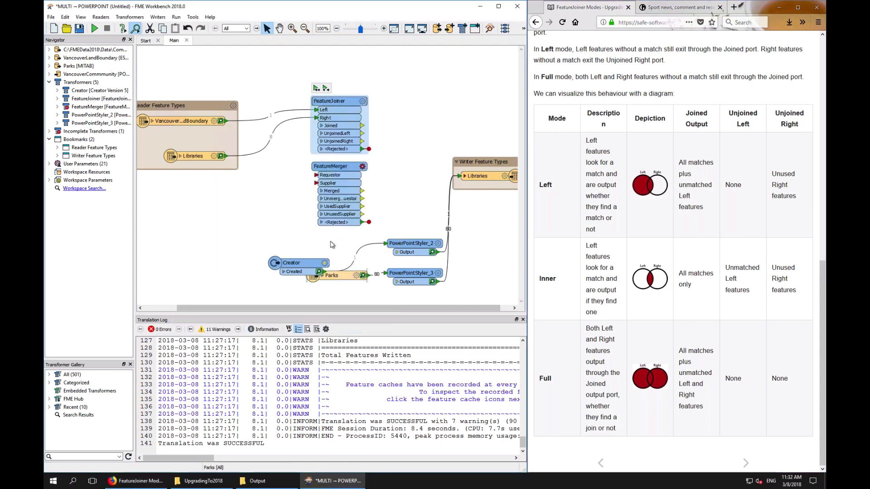
# Move the Reader Feature Types bookmark slightly up on the canvas
pyautogui.moveTo(208, 109)
pyautogui.mouseDown()
pyautogui.moveTo(212, 81)
pyautogui.moveTo(213, 98)
pyautogui.mouseUp()
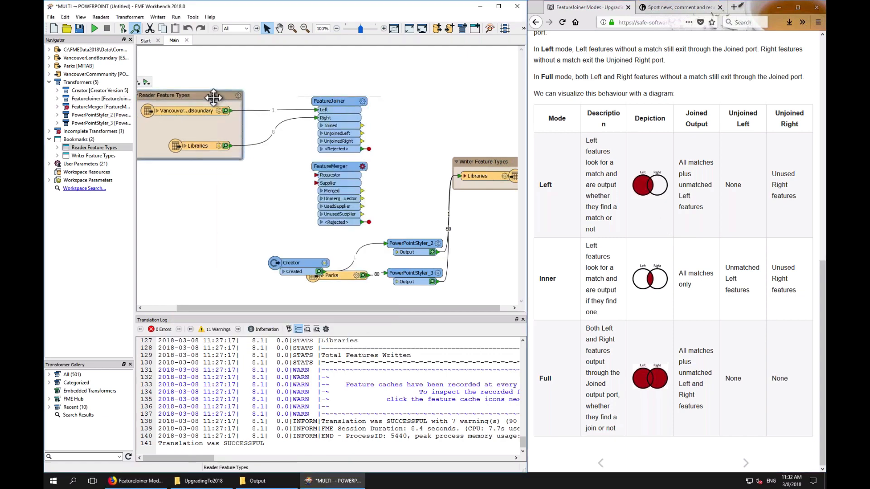
pyautogui.click(188, 109)
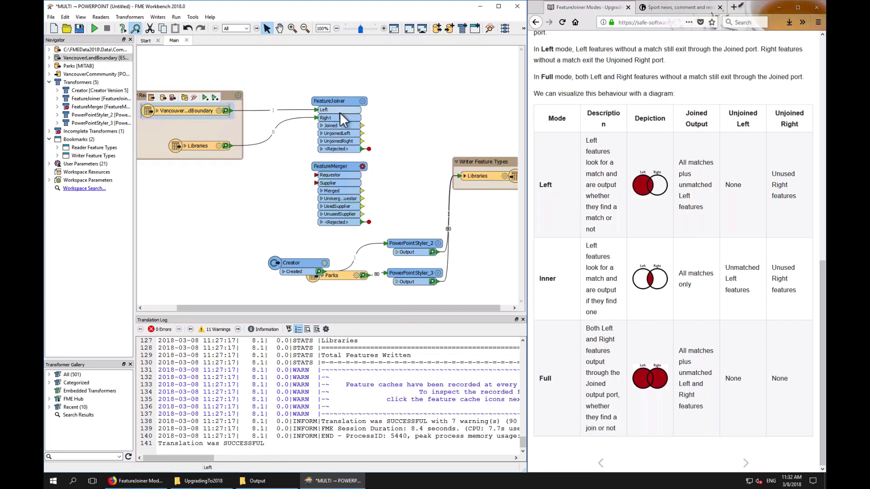
pyautogui.moveTo(362, 125); pyautogui.dragTo(484, 132)
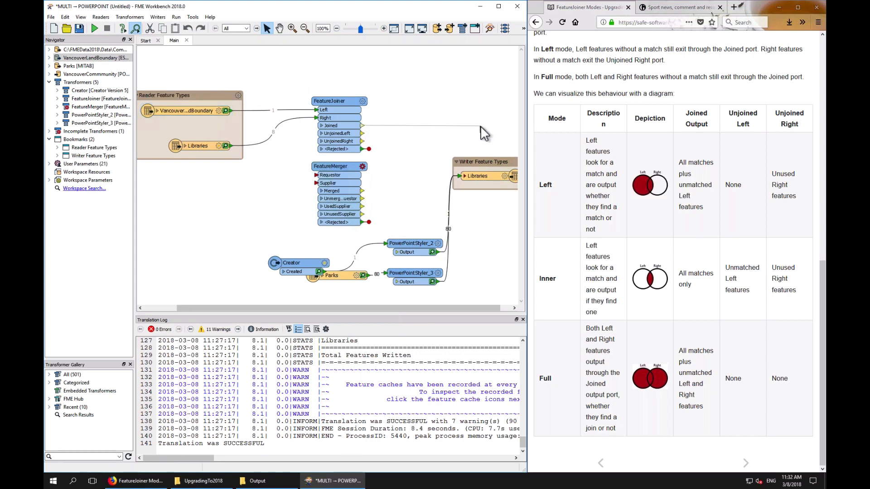
pyautogui.moveTo(480, 126); pyautogui.dragTo(480, 126)
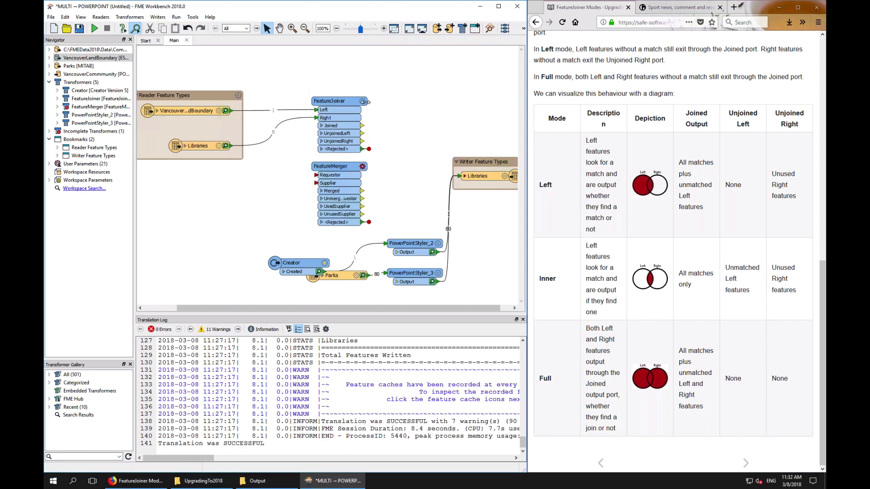
# Set the FeatureJoiner's join mode to Left
pyautogui.click(366, 109)
pyautogui.click(362, 102)
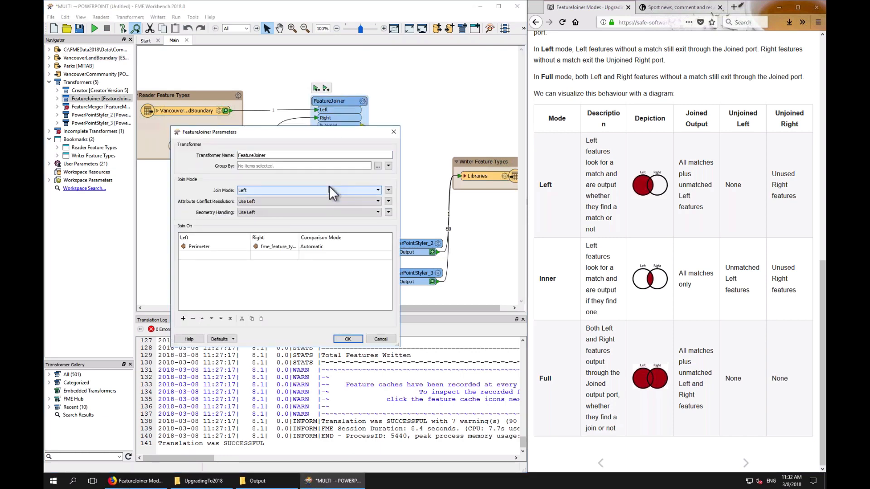
pyautogui.click(347, 339)
pyautogui.moveTo(363, 125); pyautogui.dragTo(464, 120)
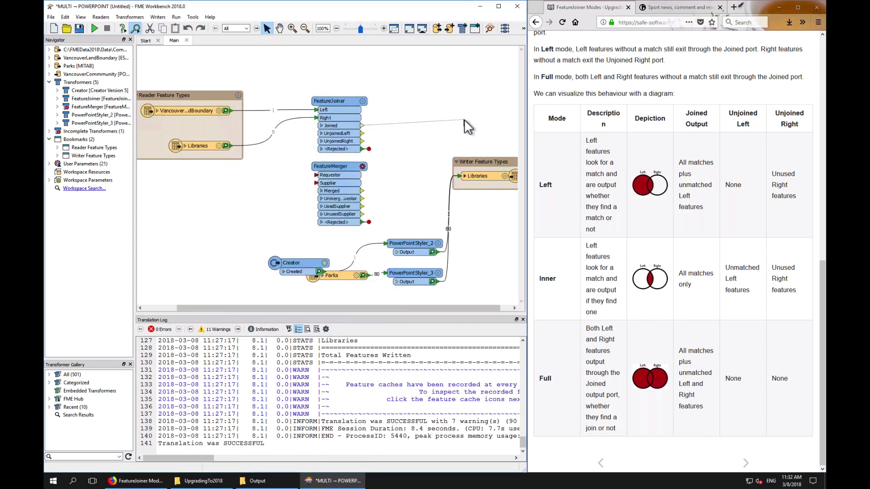
pyautogui.moveTo(464, 119); pyautogui.dragTo(461, 131)
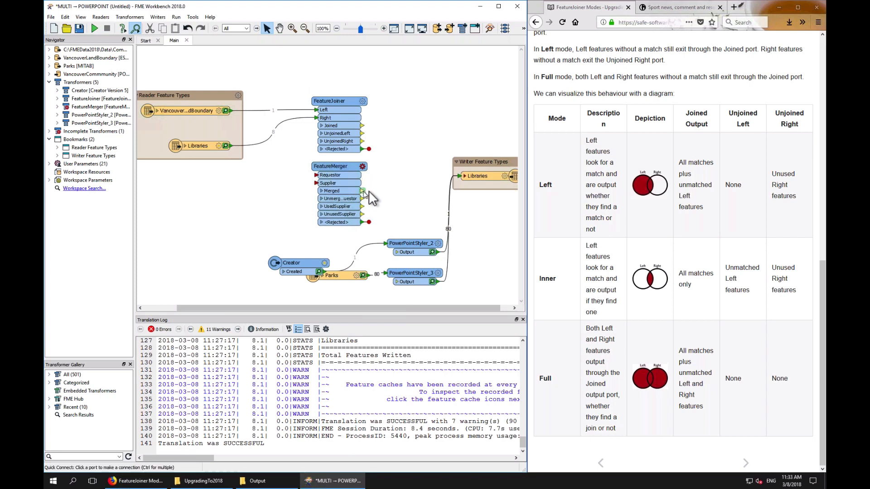
pyautogui.moveTo(362, 191); pyautogui.dragTo(400, 191)
# Set the FeatureJoiner's join mode to Inner and apply the parameters
pyautogui.click(362, 101)
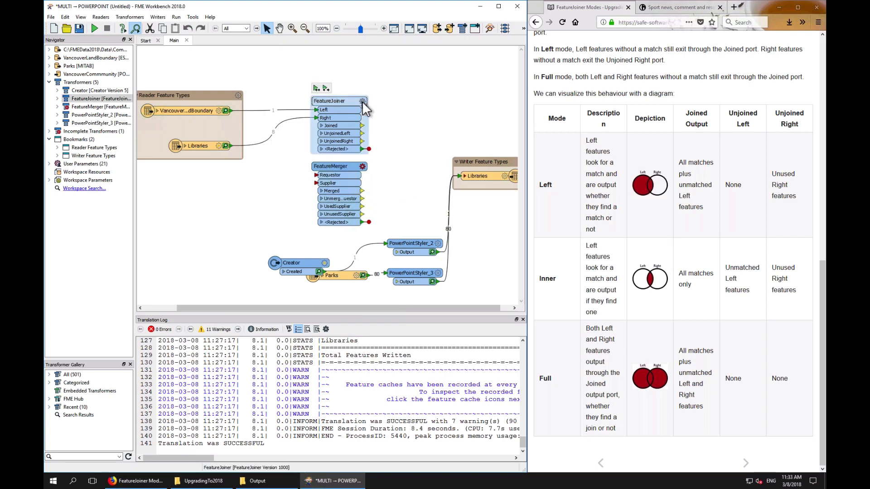
pyautogui.click(261, 190)
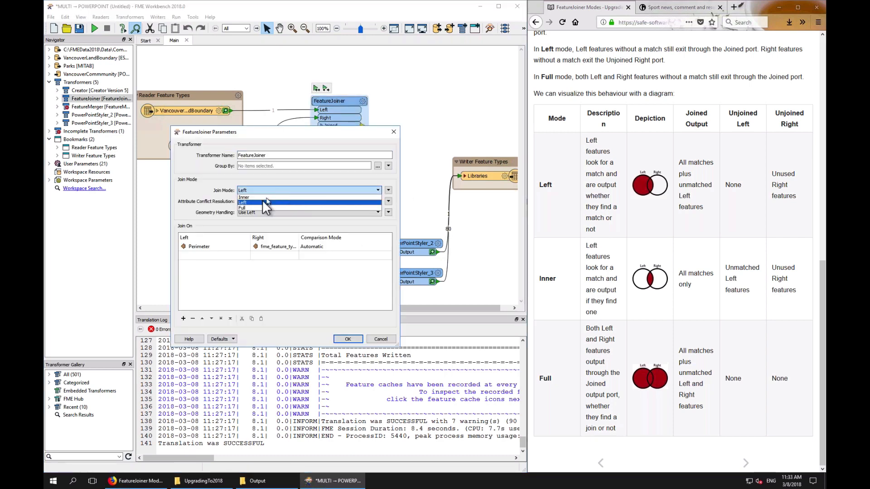
pyautogui.click(258, 196)
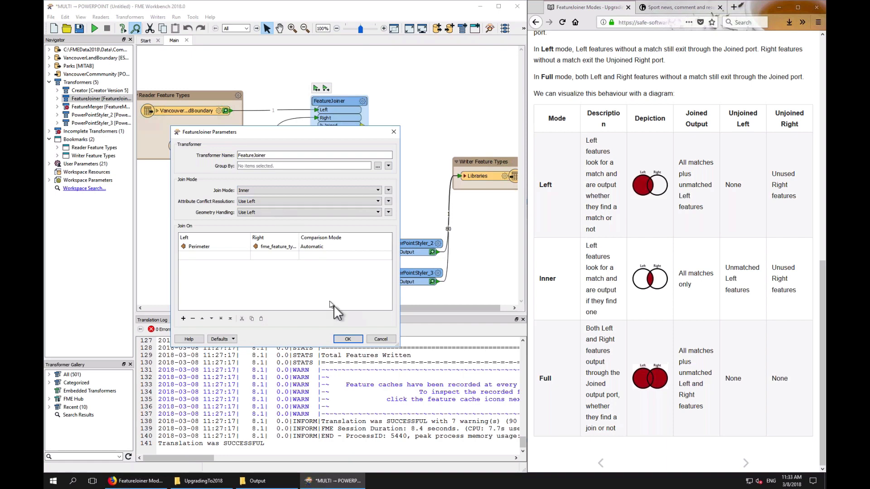
pyautogui.click(349, 339)
pyautogui.moveTo(361, 126); pyautogui.dragTo(426, 109)
pyautogui.moveTo(363, 133); pyautogui.dragTo(434, 127)
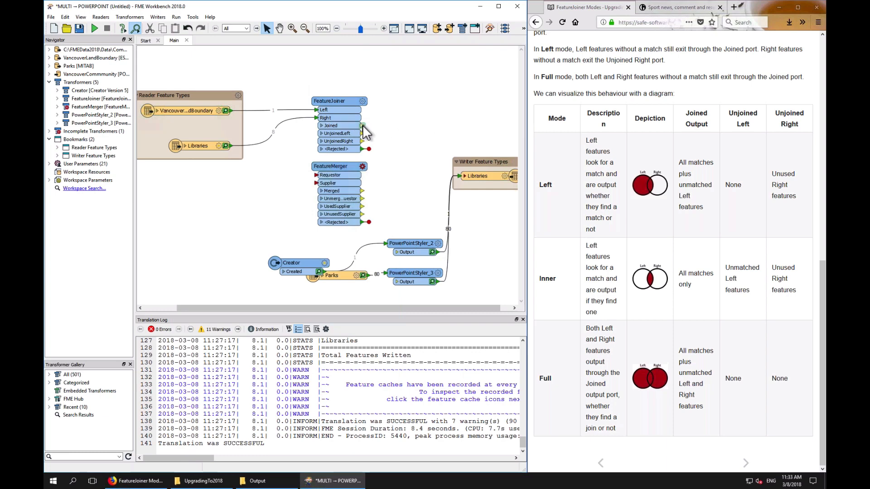
pyautogui.moveTo(363, 126); pyautogui.dragTo(376, 140)
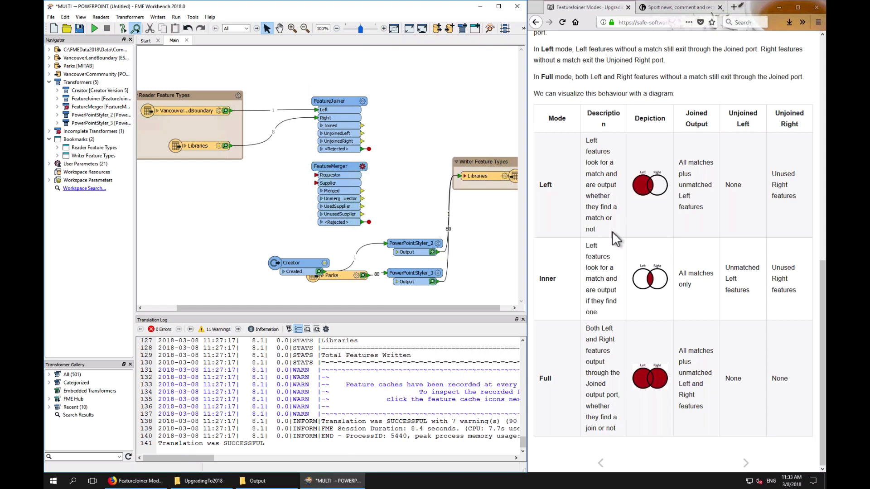
pyautogui.moveTo(362, 126); pyautogui.dragTo(426, 119)
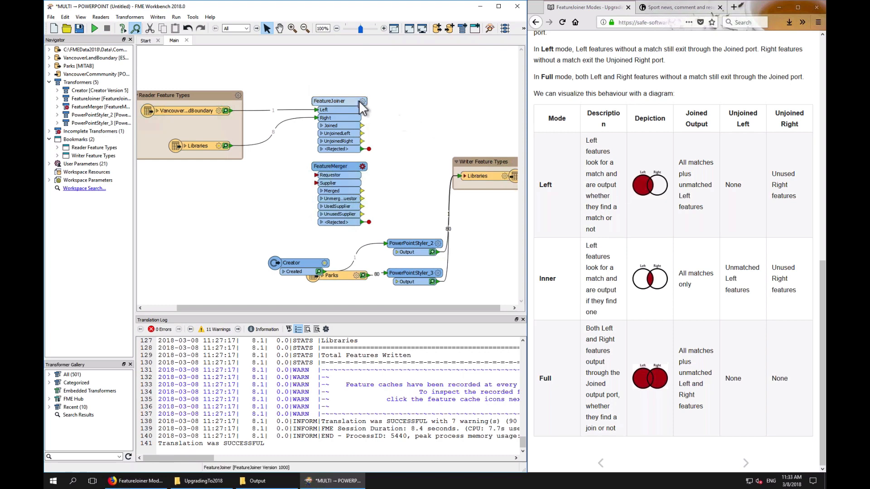
# Set the FeatureJoiner's join mode to Full and apply the parameters
pyautogui.doubleClick(334, 126)
pyautogui.click(257, 190)
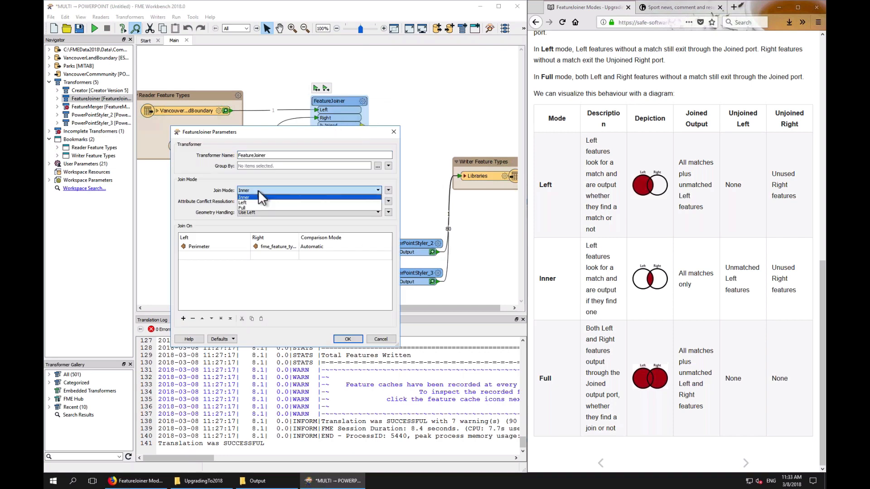
pyautogui.click(244, 208)
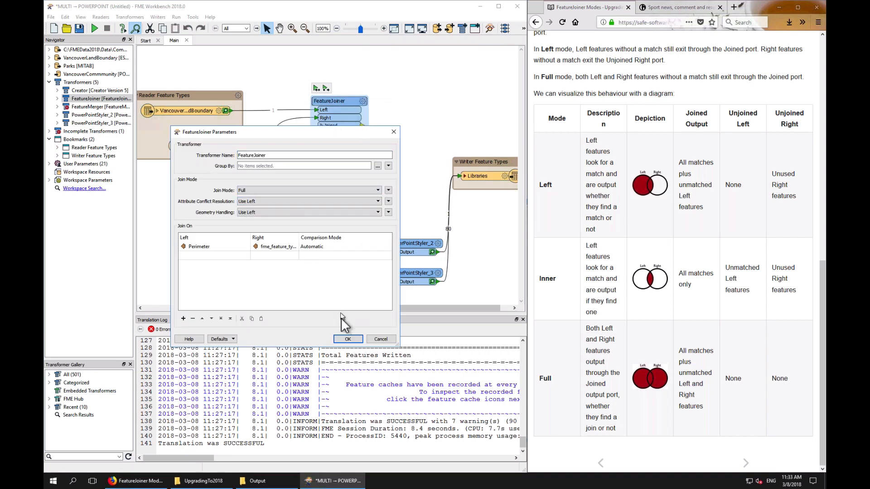
pyautogui.click(348, 339)
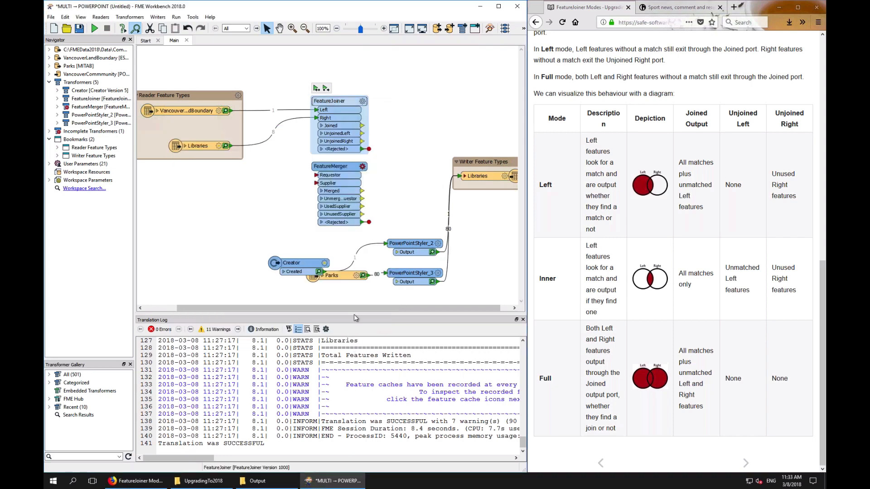
# Widen the FeatureMerger transformer so its full output port names show
pyautogui.moveTo(362, 125); pyautogui.dragTo(476, 130)
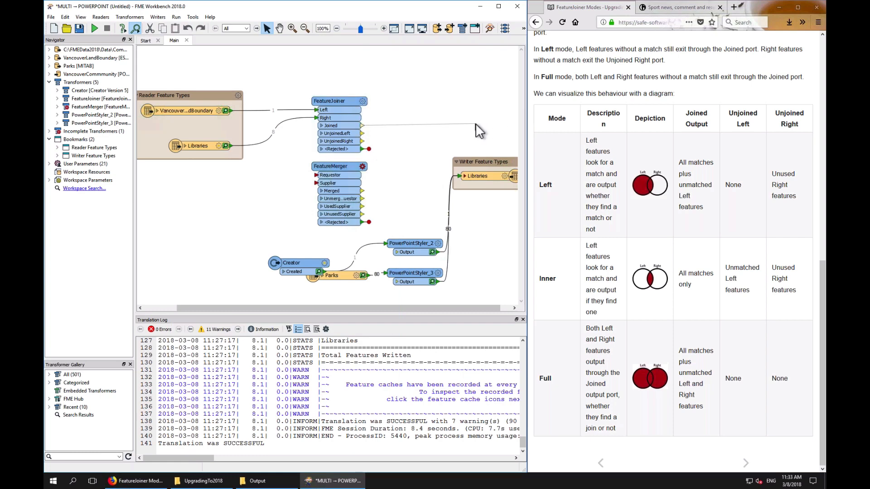
pyautogui.moveTo(474, 124)
pyautogui.mouseDown()
pyautogui.moveTo(367, 136)
pyautogui.moveTo(364, 126)
pyautogui.moveTo(463, 125)
pyautogui.mouseUp()
pyautogui.moveTo(463, 124); pyautogui.dragTo(463, 120)
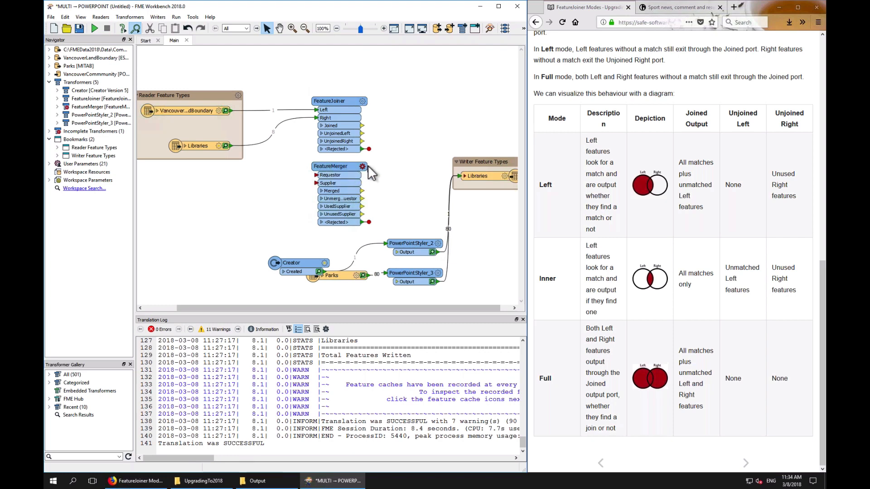
pyautogui.moveTo(369, 170); pyautogui.dragTo(425, 199)
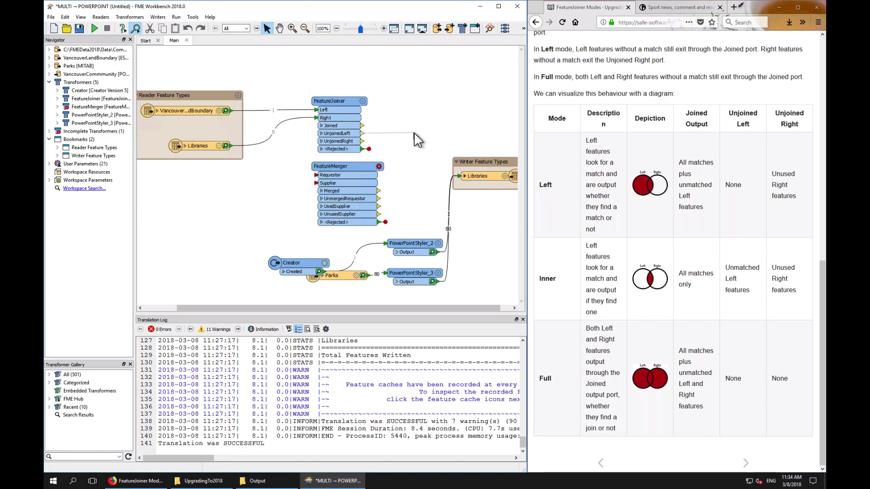
pyautogui.moveTo(363, 125); pyautogui.dragTo(412, 128)
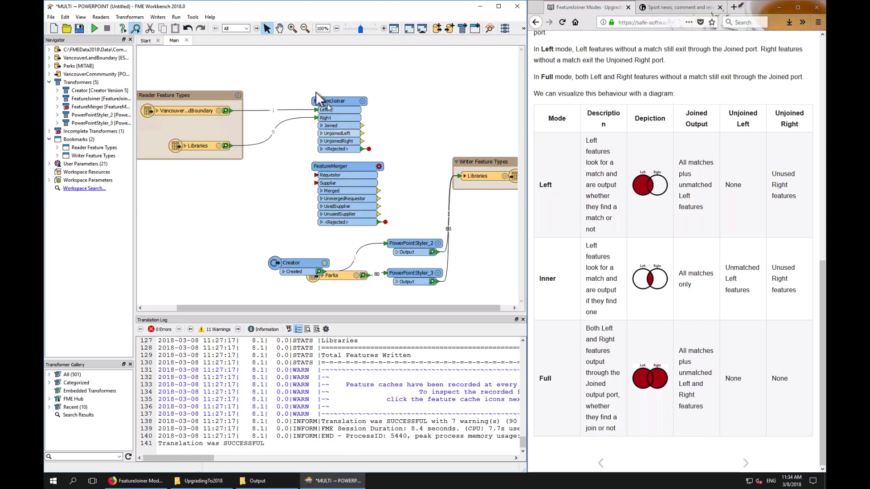
# Set the FeatureJoiner's join mode to Left and apply the parameters
pyautogui.doubleClick(334, 101)
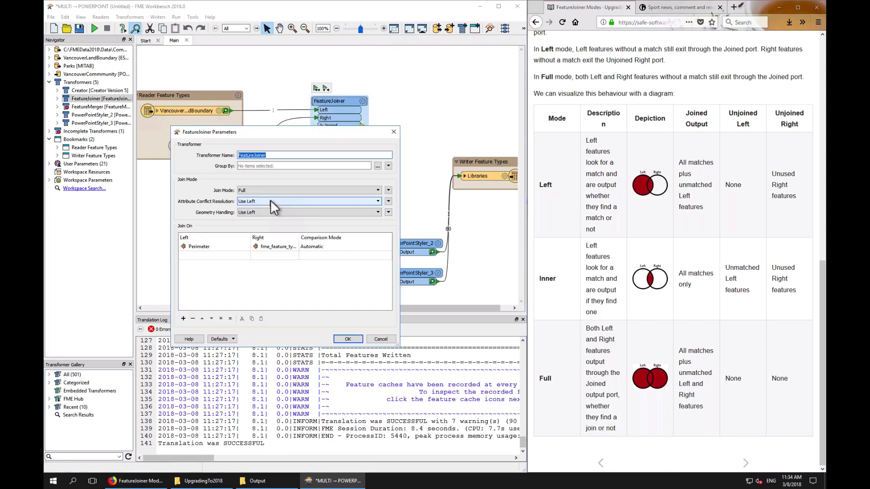
pyautogui.click(267, 201)
pyautogui.click(267, 191)
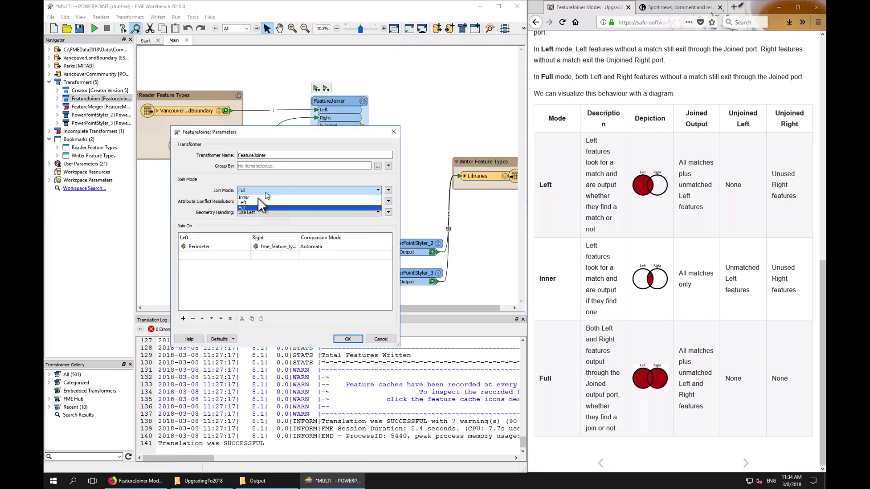
pyautogui.click(251, 202)
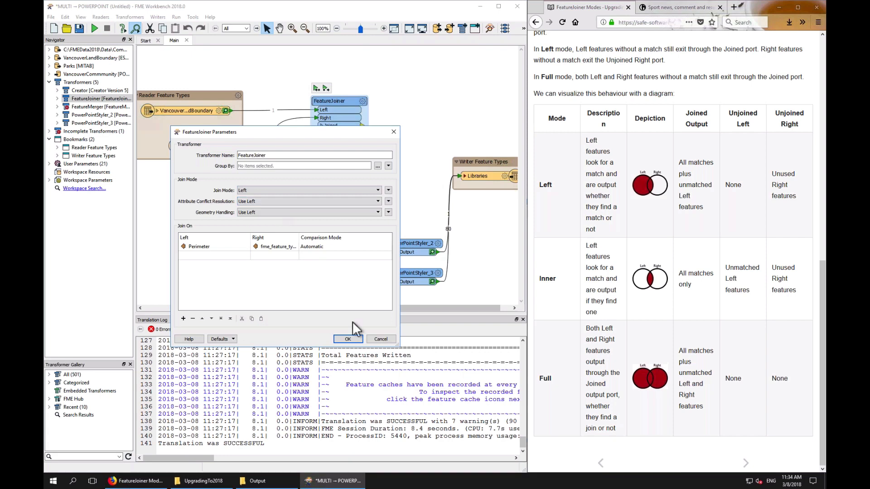
pyautogui.click(344, 337)
# Open the Multiple Join Matches documentation page and reattach Libraries to the FeatureJoiner's Right input
pyautogui.moveTo(310, 118)
pyautogui.mouseDown()
pyautogui.moveTo(312, 110)
pyautogui.moveTo(311, 117)
pyautogui.mouseUp()
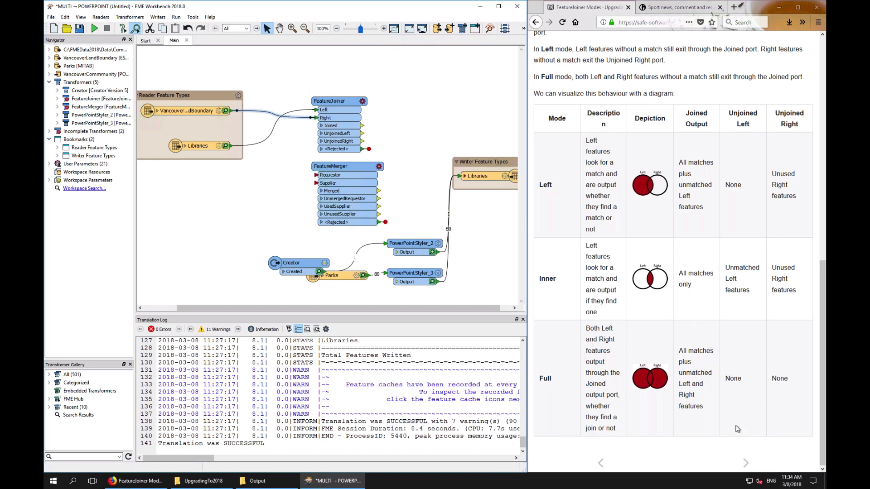
pyautogui.click(745, 463)
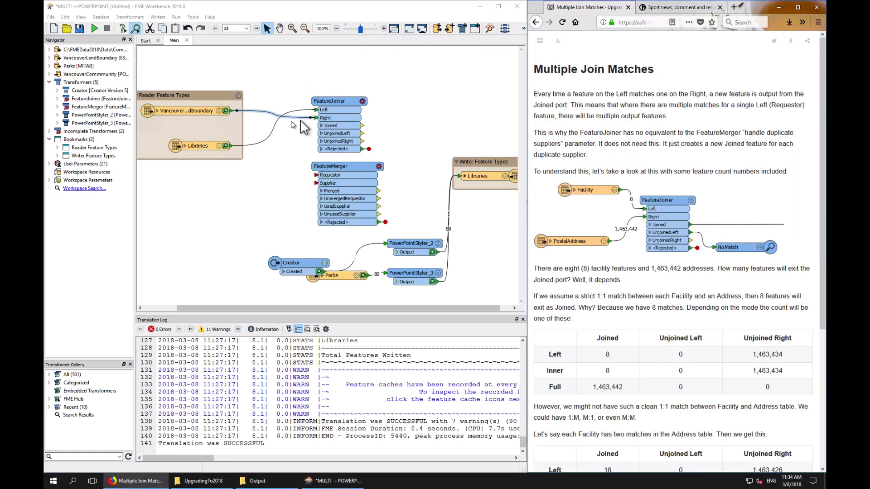
pyautogui.moveTo(310, 117); pyautogui.dragTo(314, 112)
pyautogui.moveTo(314, 111); pyautogui.dragTo(309, 119)
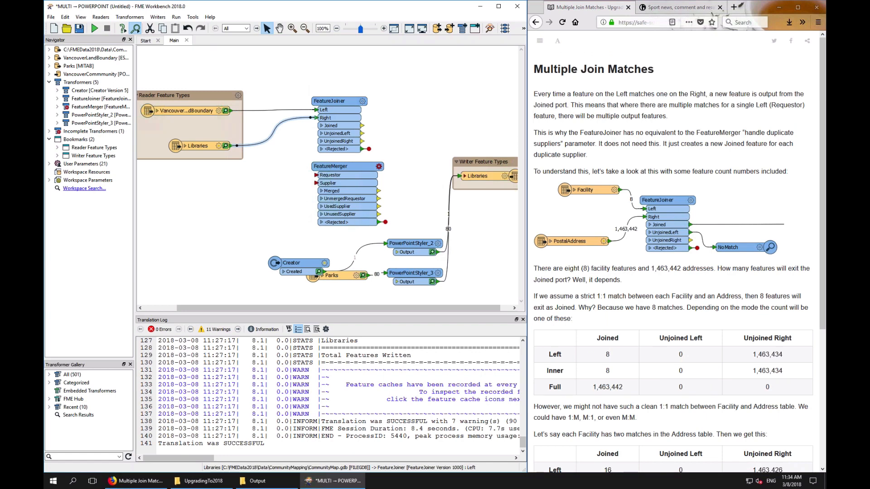
# Close the current workspace without saving changes
pyautogui.click(187, 41)
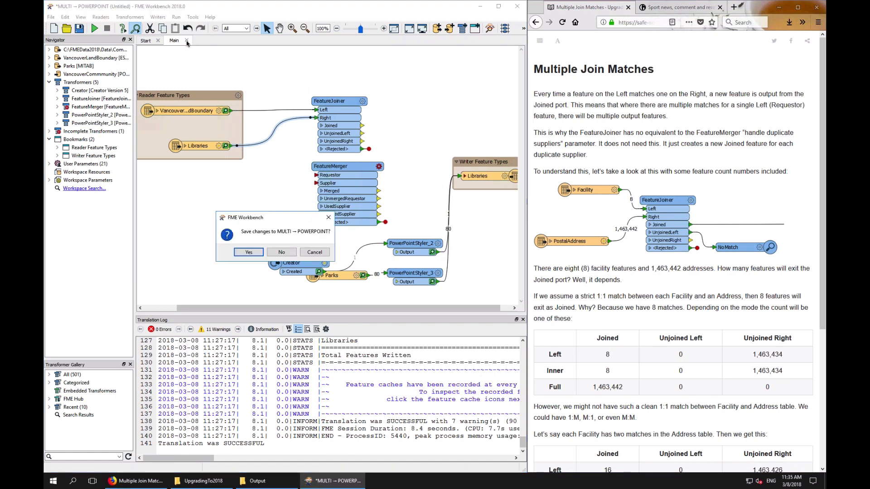
pyautogui.click(280, 252)
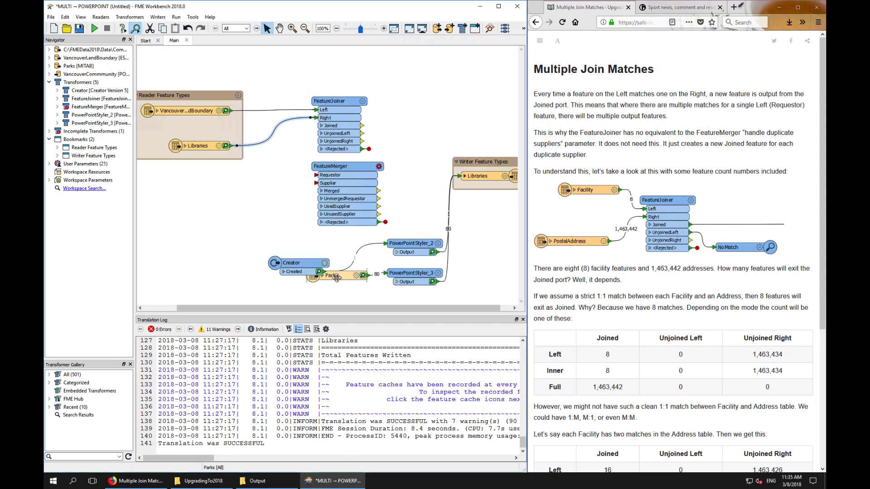
pyautogui.write('c')
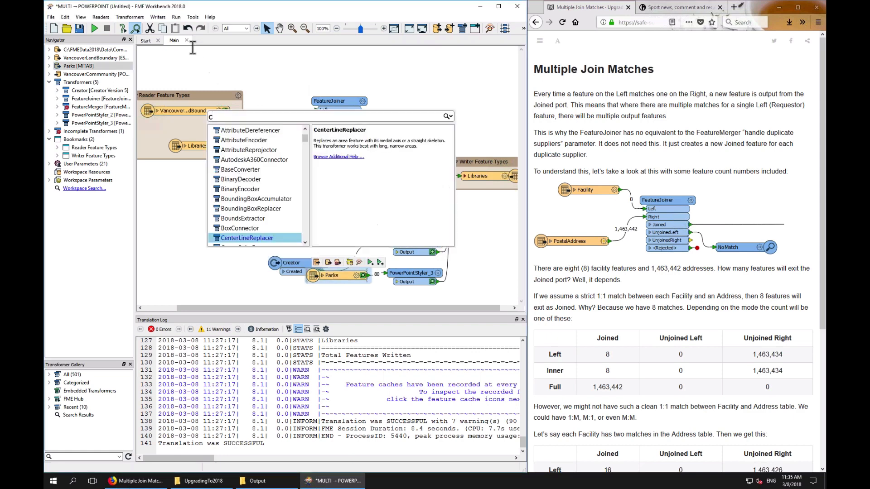
pyautogui.click(186, 43)
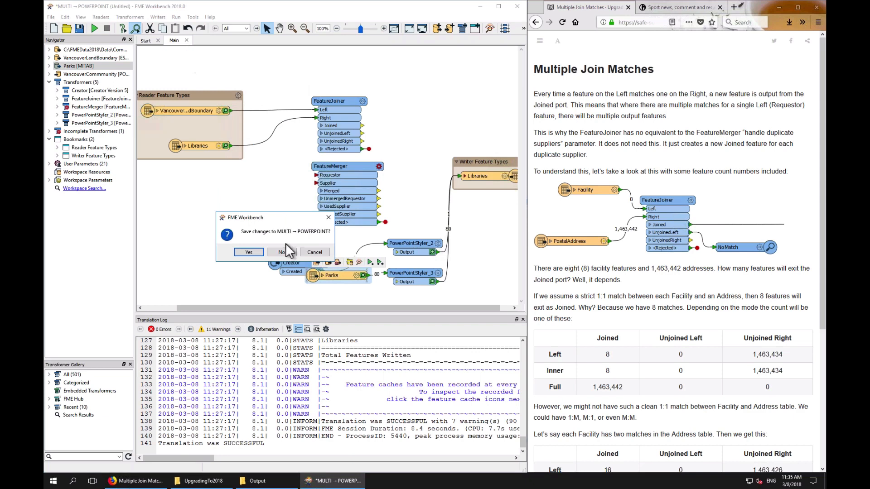
pyautogui.click(279, 249)
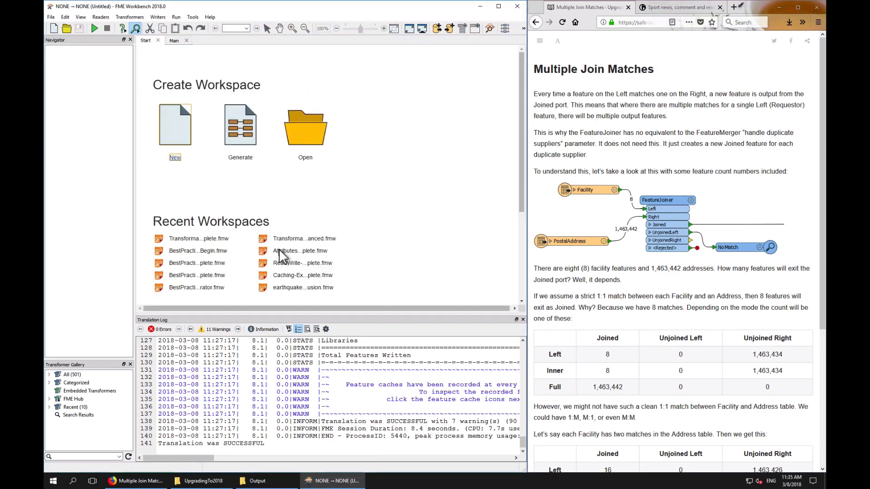
# Add a MapInfo TAB (MITAB) reader for C:\FMEData2018\Data\Parks\Parks.tab to a new blank workspace
pyautogui.click(178, 42)
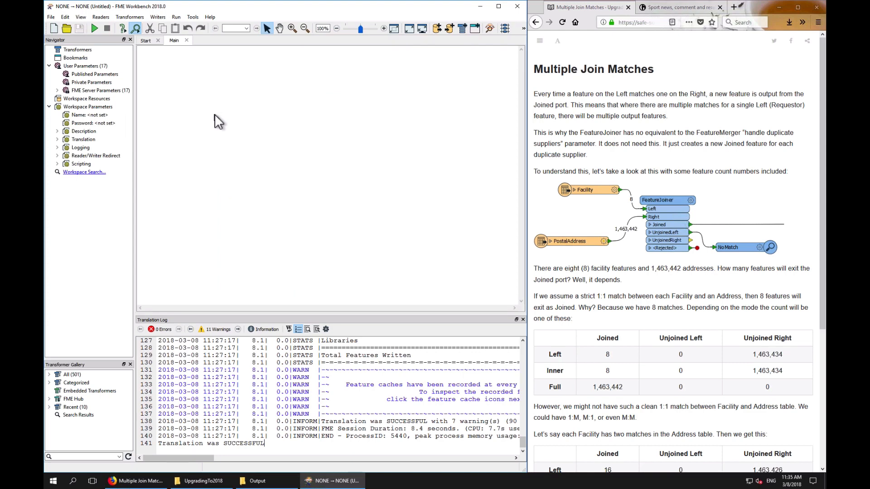
pyautogui.write('mitab')
pyautogui.doubleClick(249, 167)
pyautogui.click(355, 229)
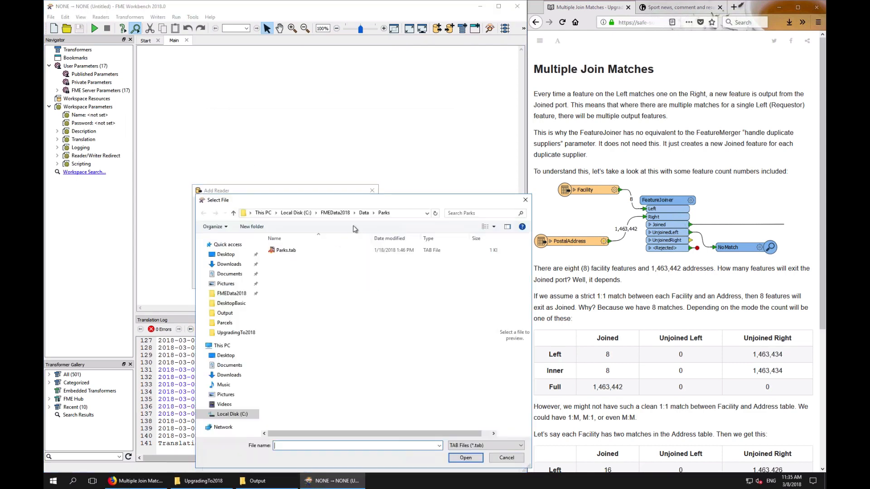
pyautogui.doubleClick(287, 251)
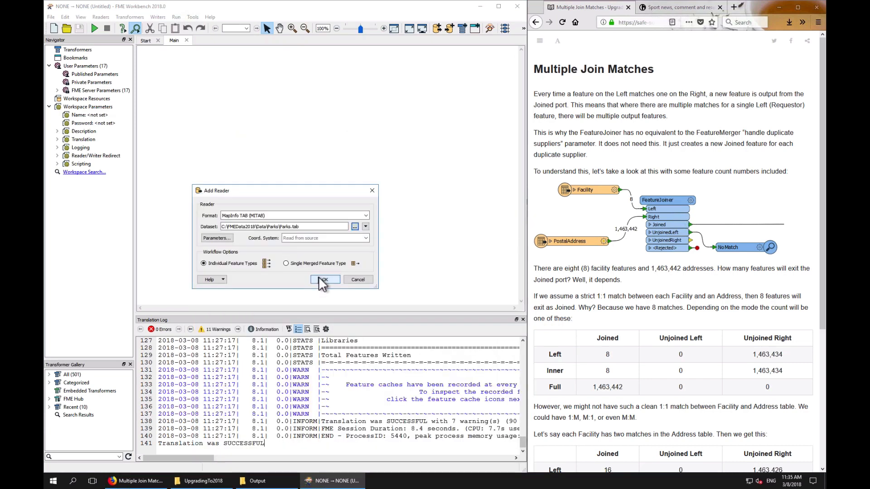
pyautogui.click(318, 277)
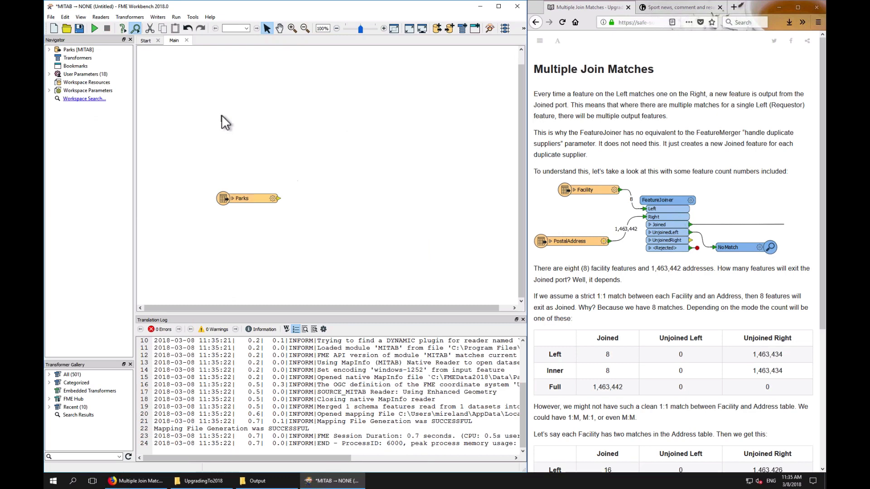
# Add a Google KML reader from the Data\Boundaries folder, importing only the Neighborhoods feature type
pyautogui.write('kml')
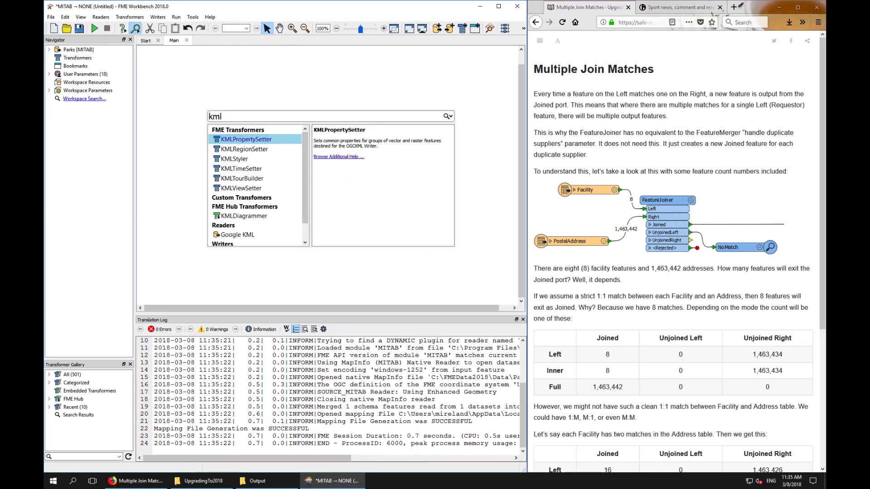
pyautogui.doubleClick(245, 233)
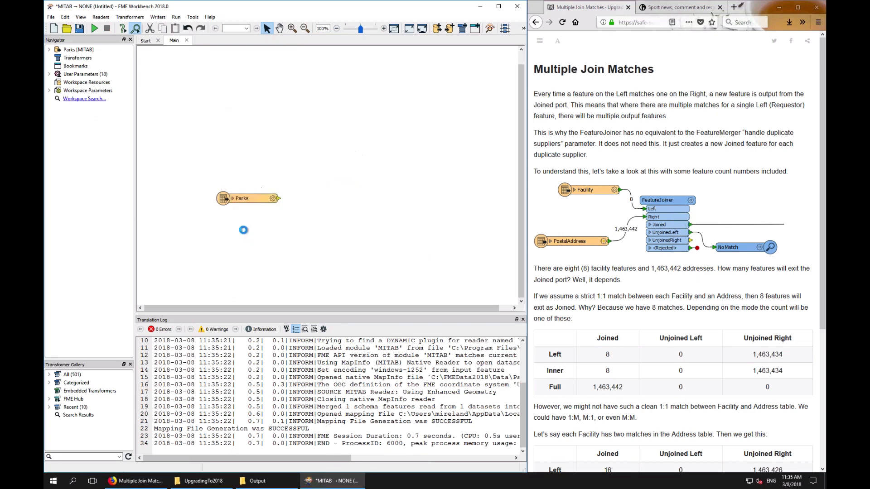
pyautogui.click(355, 226)
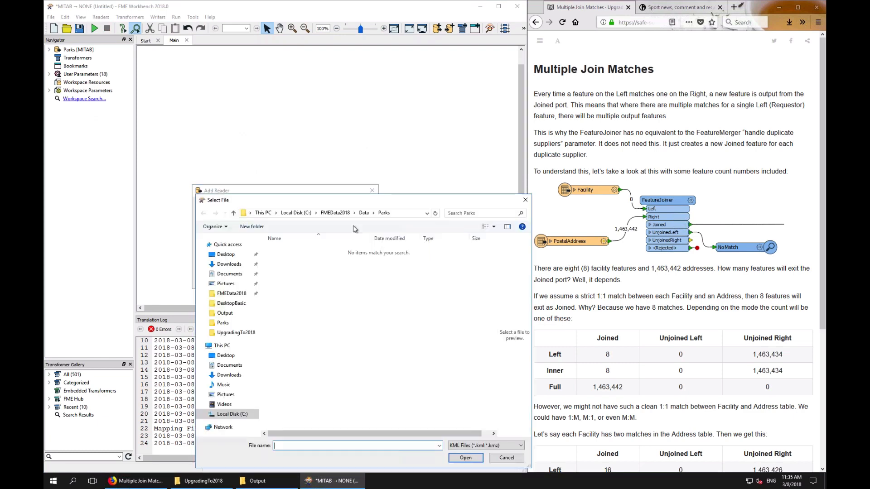
pyautogui.click(364, 212)
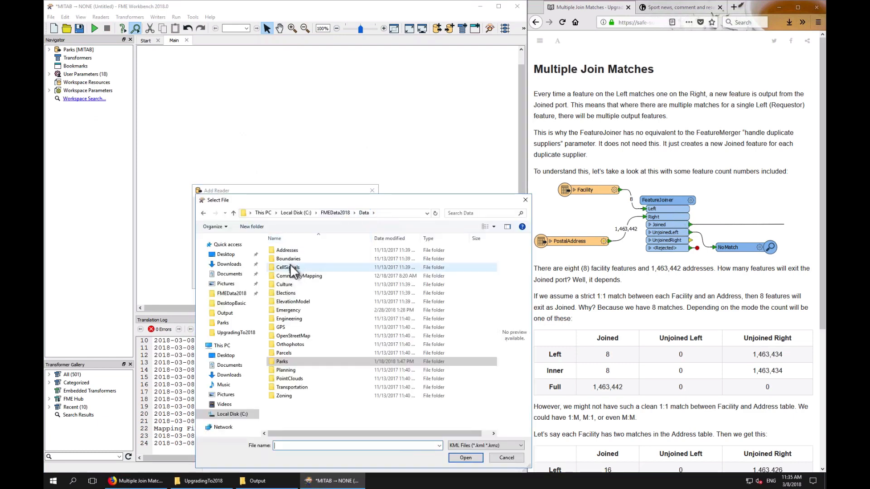
pyautogui.doubleClick(290, 259)
pyautogui.doubleClick(289, 263)
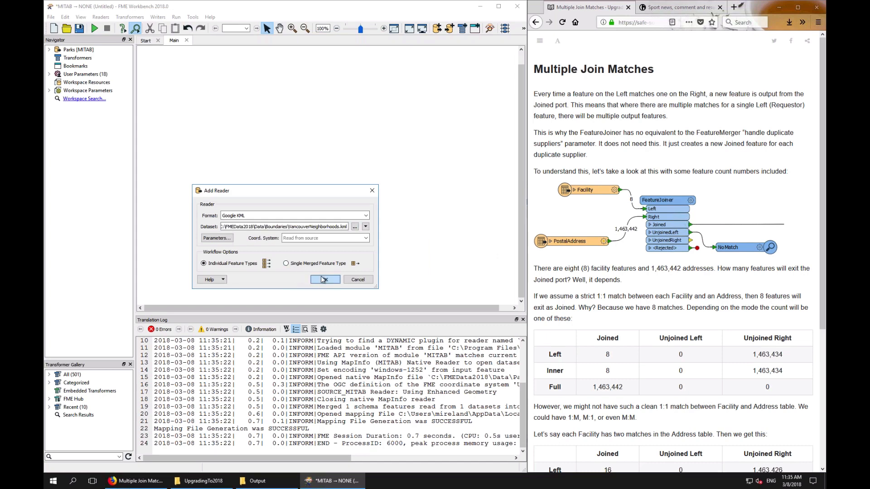
pyautogui.click(322, 278)
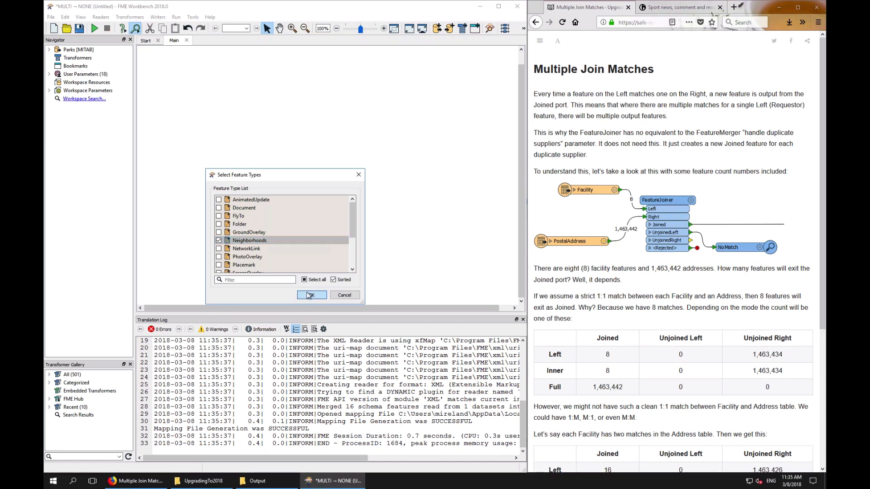
pyautogui.click(307, 292)
# Arrange the Parks reader above the Neighborhoods reader on the canvas
pyautogui.click(162, 81)
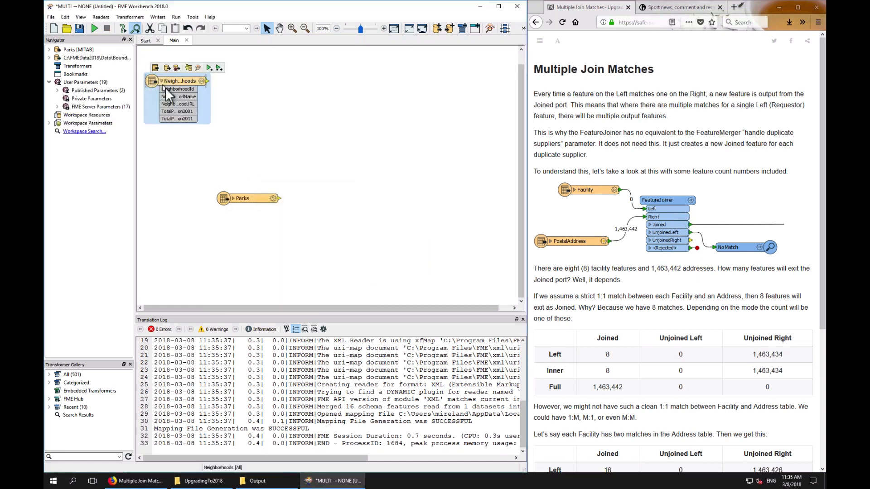
pyautogui.click(234, 198)
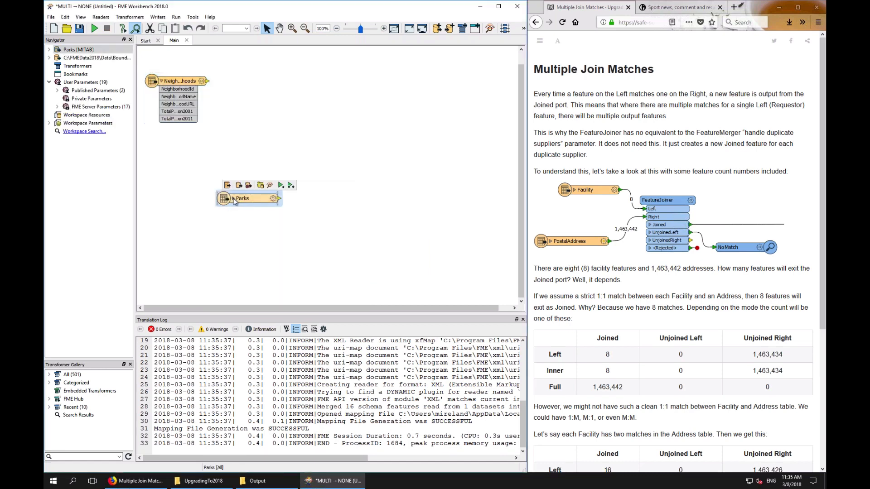
pyautogui.moveTo(259, 199); pyautogui.dragTo(308, 109)
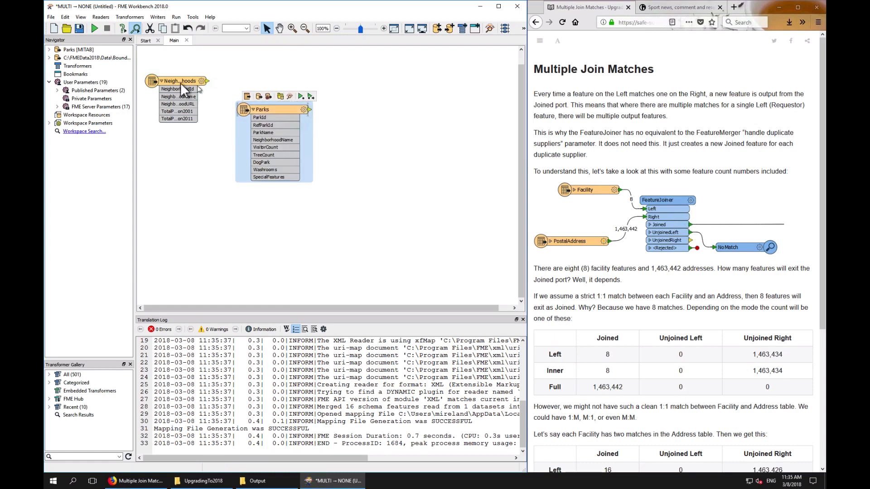
pyautogui.moveTo(173, 78); pyautogui.dragTo(310, 199)
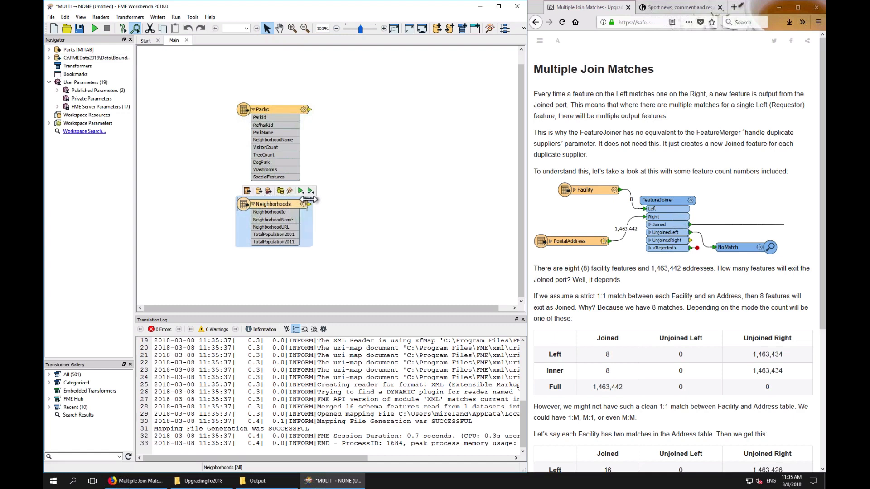
pyautogui.click(359, 166)
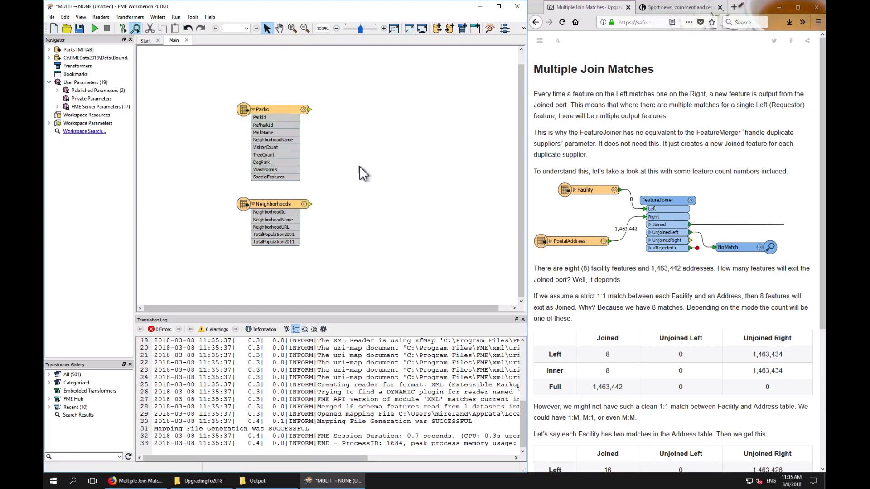
# Add a FeatureJoiner and connect the Parks reader to its Left port and Neighborhoods to its Right port
pyautogui.write('urej')
pyautogui.press('Return')
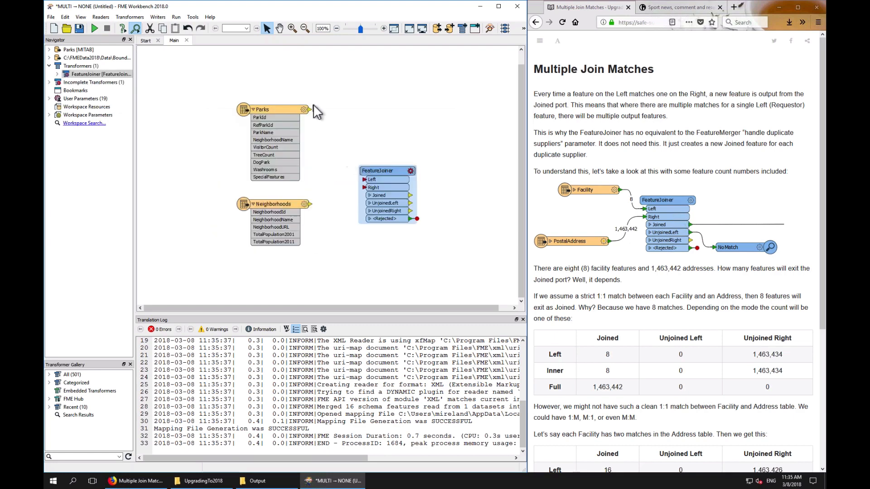
pyautogui.moveTo(309, 109); pyautogui.dragTo(366, 178)
pyautogui.moveTo(311, 204); pyautogui.dragTo(360, 155)
# Set the FeatureJoiner to join on NeighborhoodName for both Left and Right with join mode Left
pyautogui.click(389, 155)
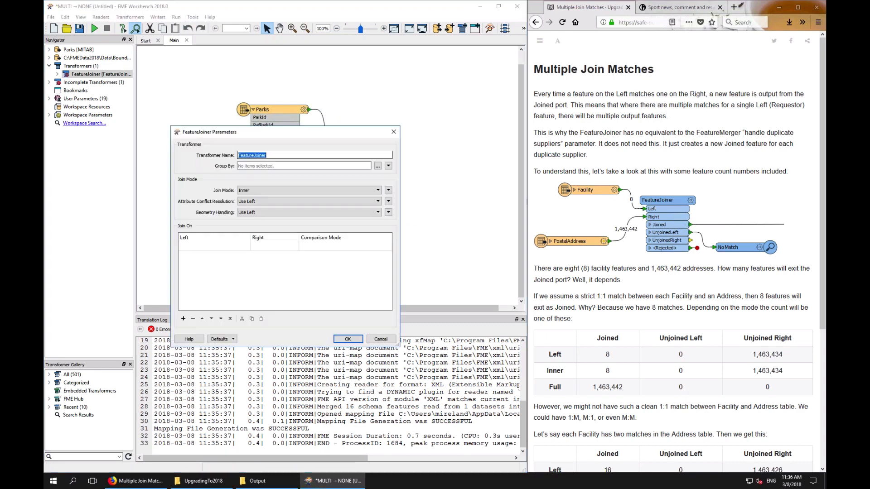
pyautogui.click(246, 245)
pyautogui.click(246, 246)
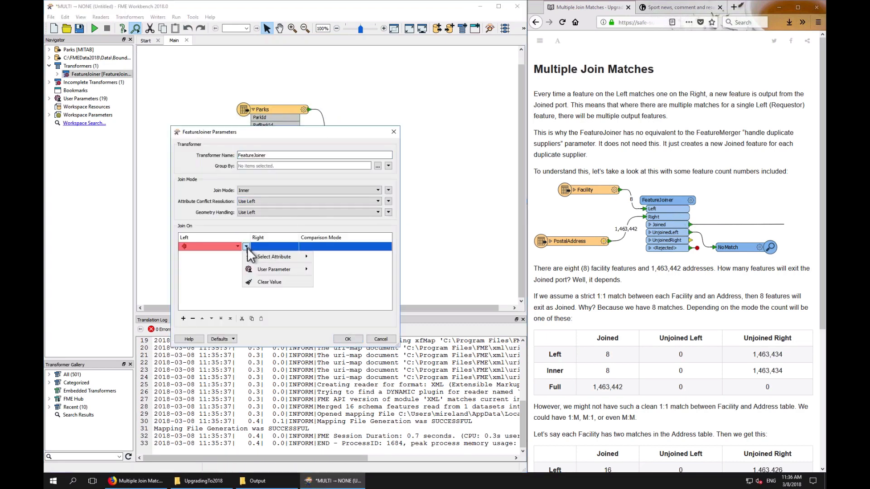
pyautogui.moveTo(279, 257)
pyautogui.click(350, 266)
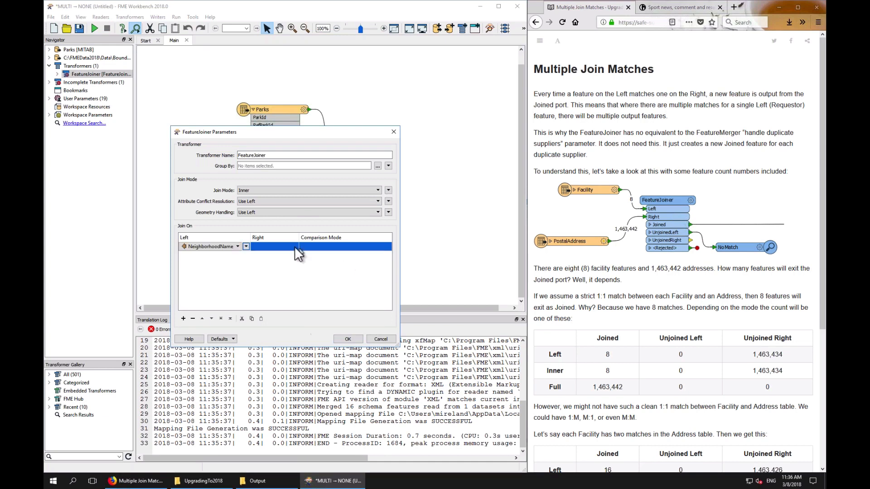
pyautogui.click(292, 245)
pyautogui.click(294, 246)
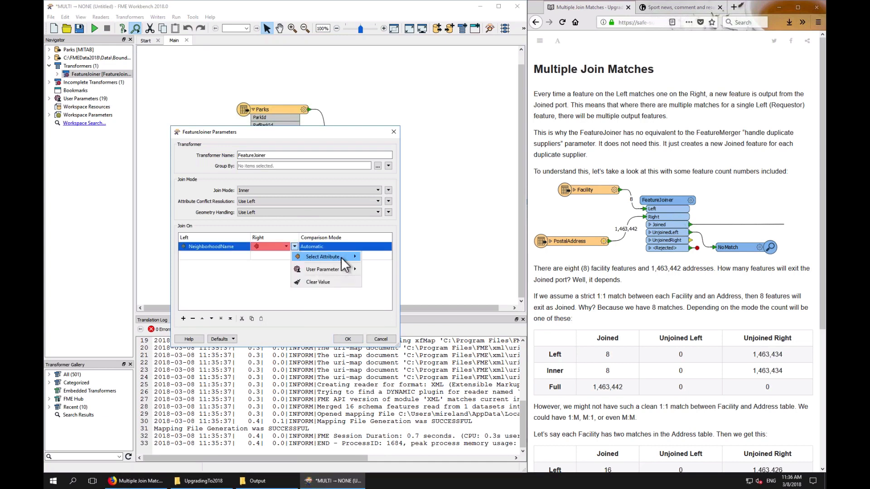
pyautogui.moveTo(344, 257)
pyautogui.click(393, 268)
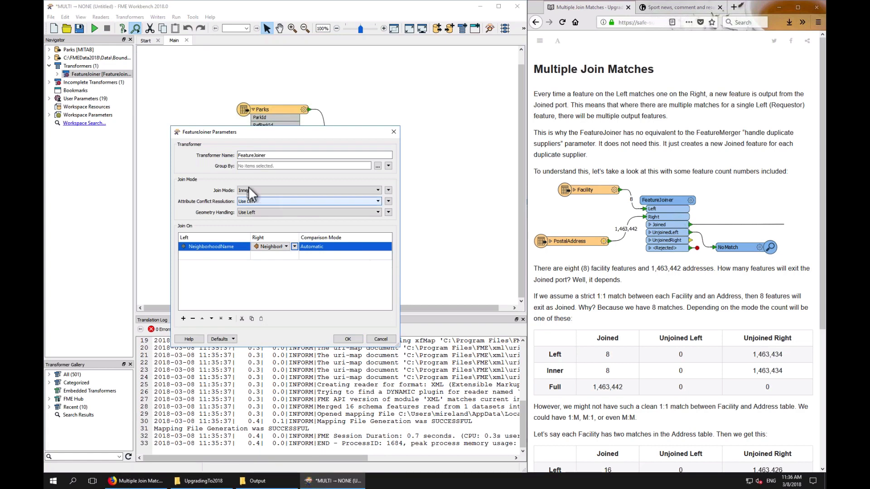
pyautogui.click(273, 189)
pyautogui.click(248, 202)
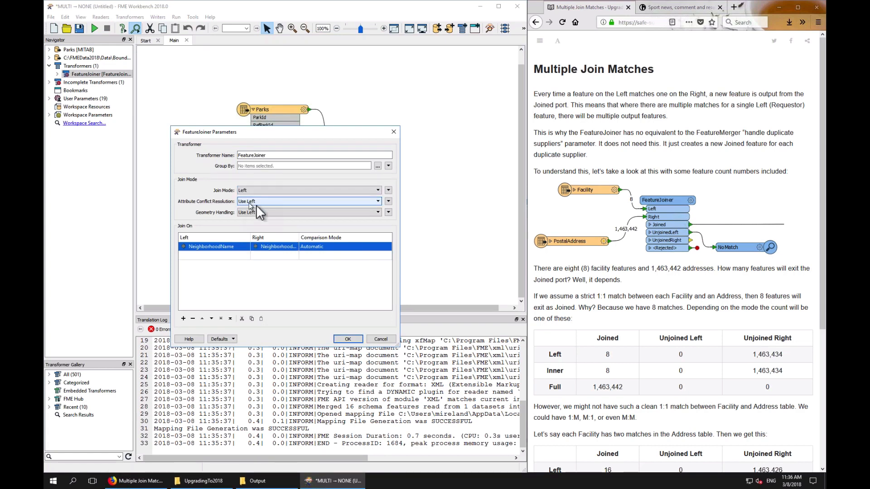
pyautogui.click(348, 340)
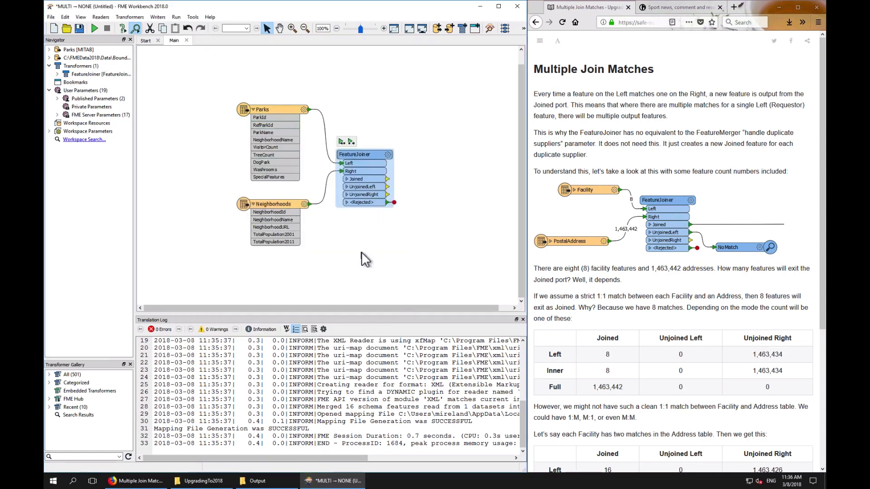
# Run the workspace up to the FeatureJoiner and connect a Logger to its Rejected port
pyautogui.click(351, 142)
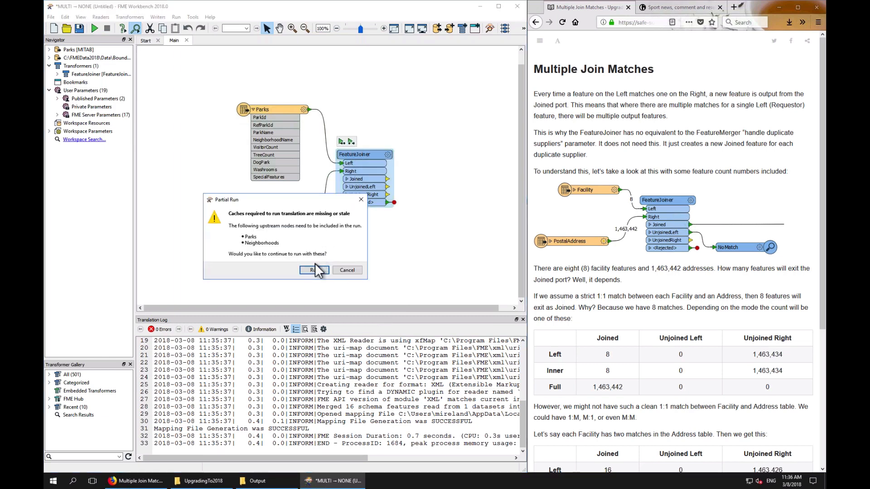
pyautogui.click(314, 270)
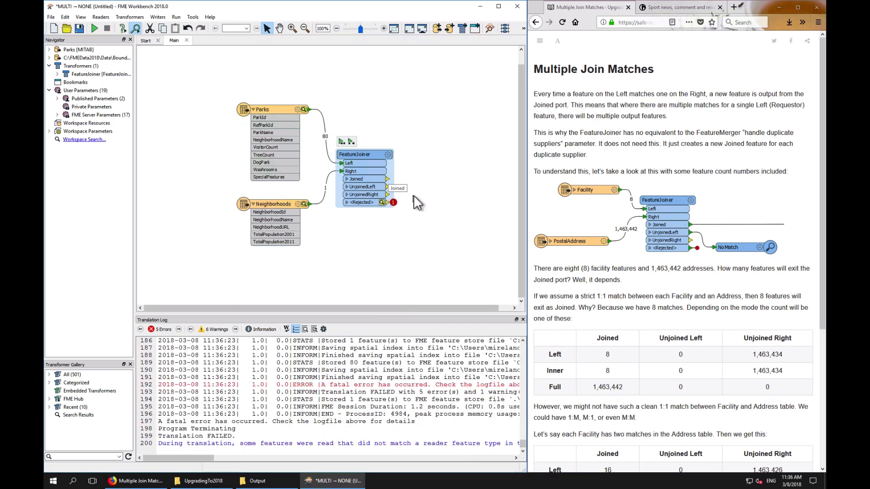
pyautogui.rightClick(366, 202)
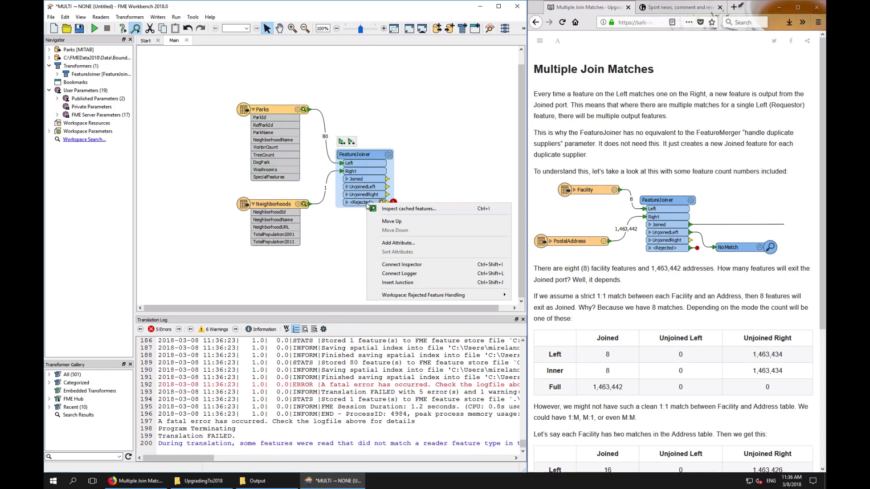
pyautogui.click(404, 275)
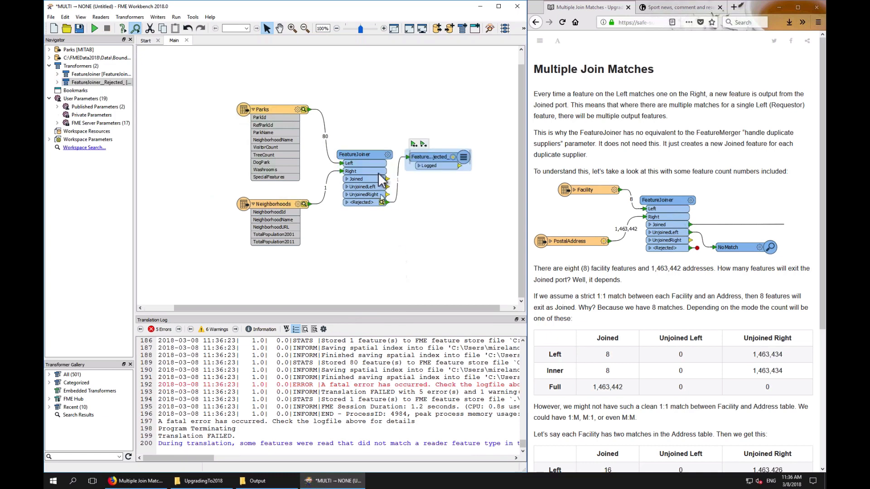
# Rerun the workspace up to the FeatureJoiner and move the Logger below it
pyautogui.click(362, 154)
pyautogui.click(351, 141)
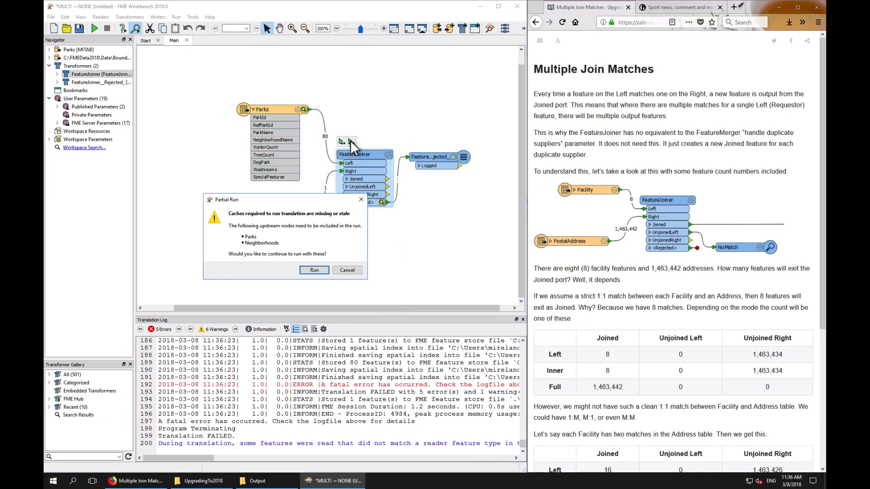
pyautogui.click(317, 270)
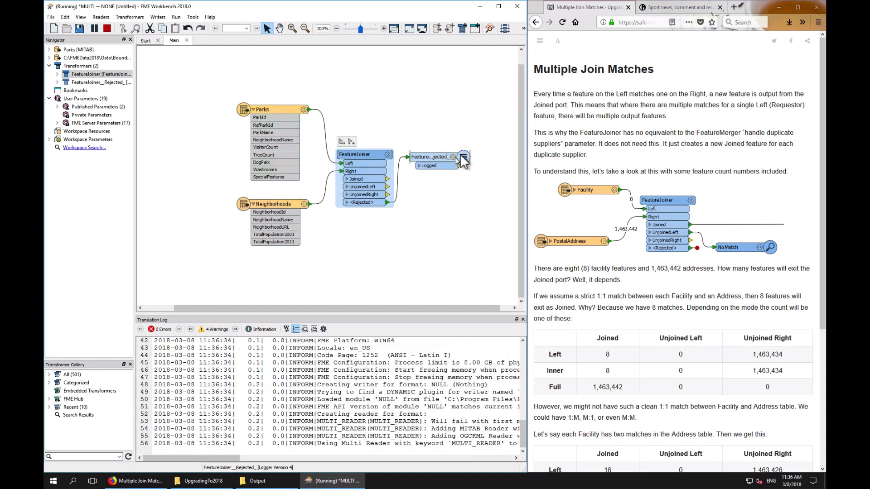
pyautogui.moveTo(424, 156); pyautogui.dragTo(441, 208)
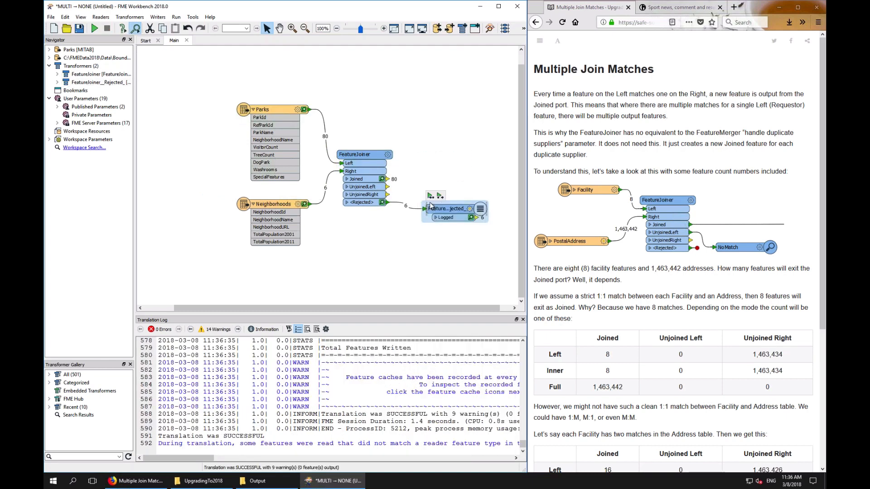
# Inspect the FeatureJoiner's Joined features in the Data Inspector table, then return to Workbench
pyautogui.click(381, 179)
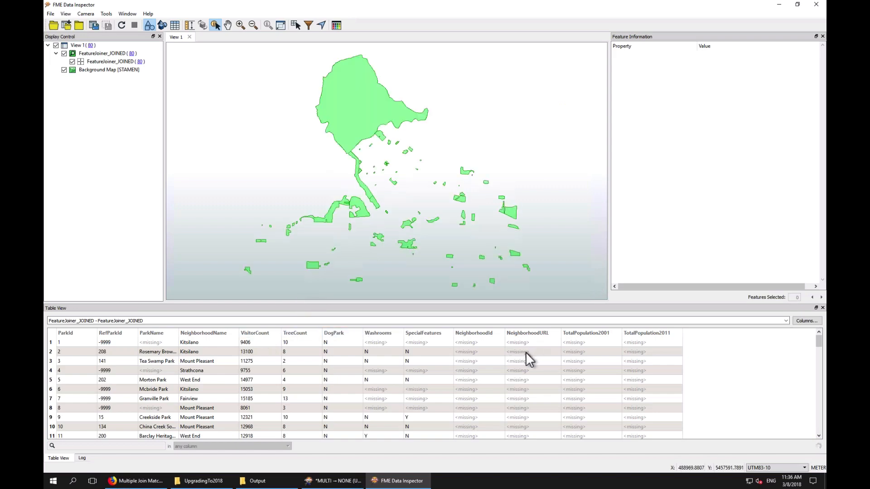
pyautogui.scroll(-10, 618, 384)
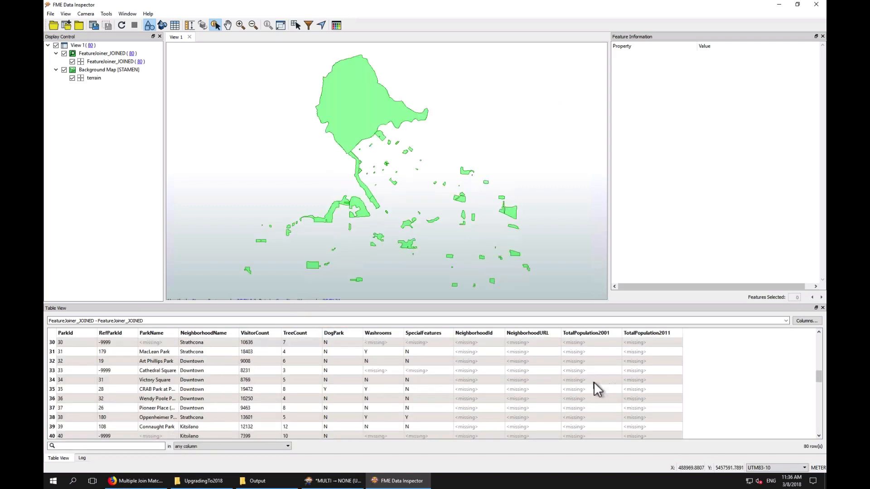
pyautogui.scroll(-13, 594, 383)
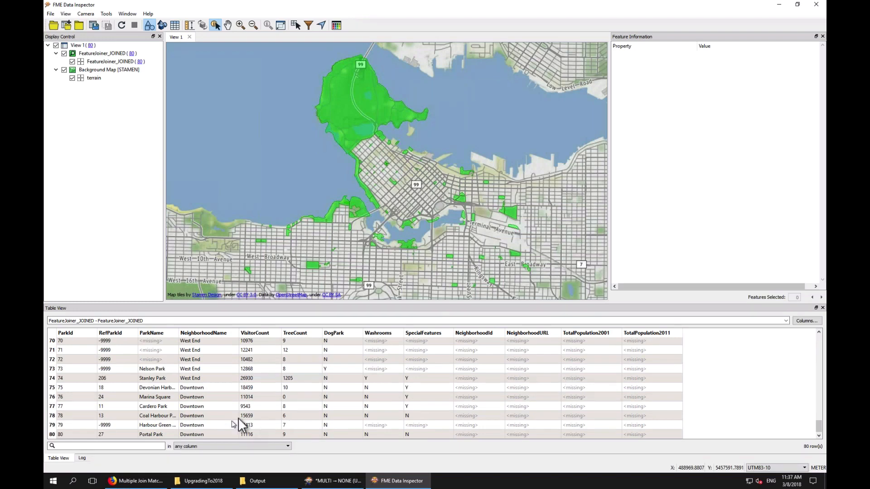
pyautogui.click(779, 6)
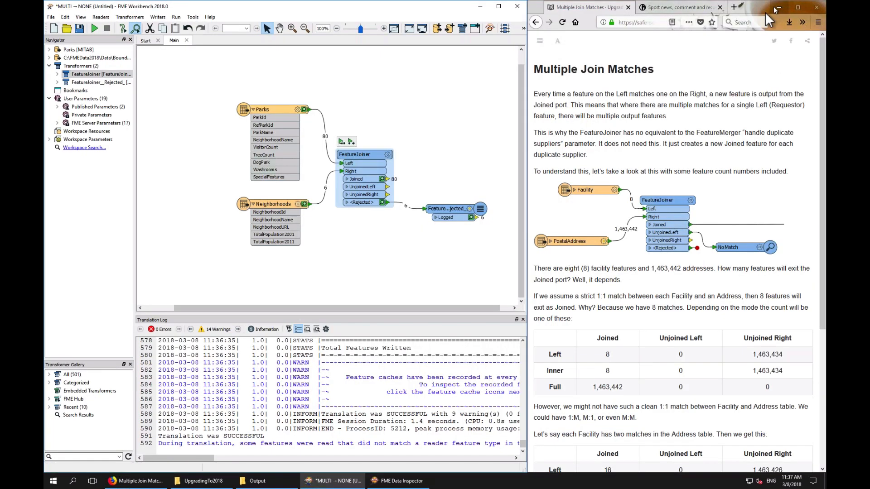
# Change the FeatureJoiner's join mode to Full
pyautogui.moveTo(379, 153)
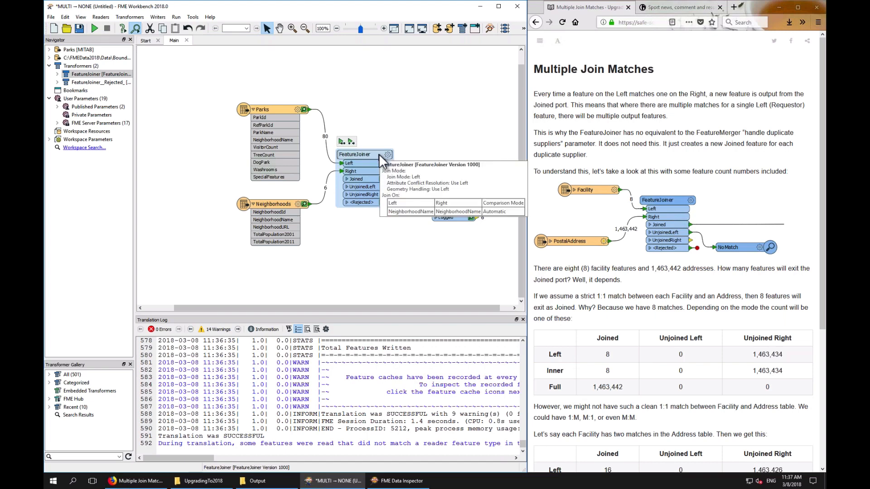
pyautogui.click(330, 175)
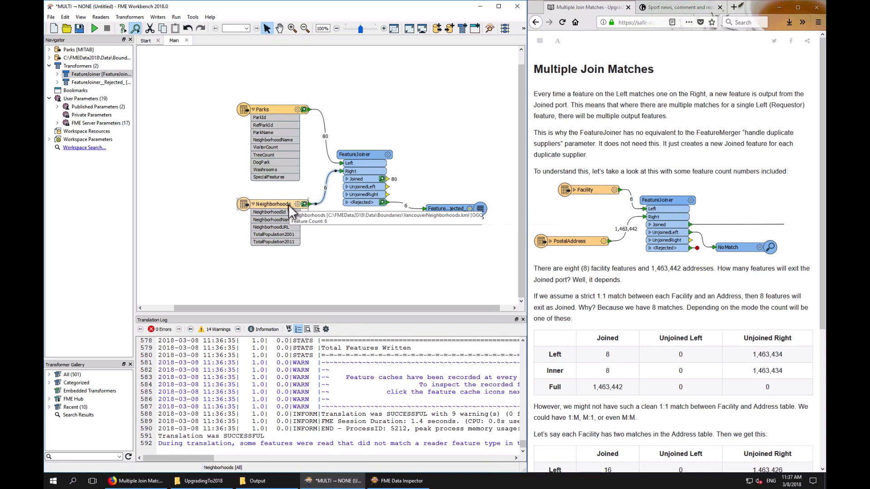
pyautogui.click(386, 153)
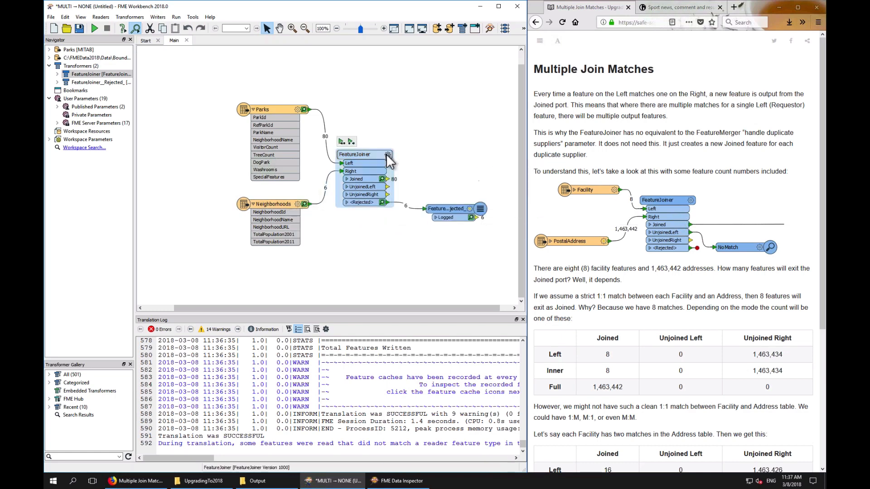
pyautogui.click(386, 154)
pyautogui.click(300, 186)
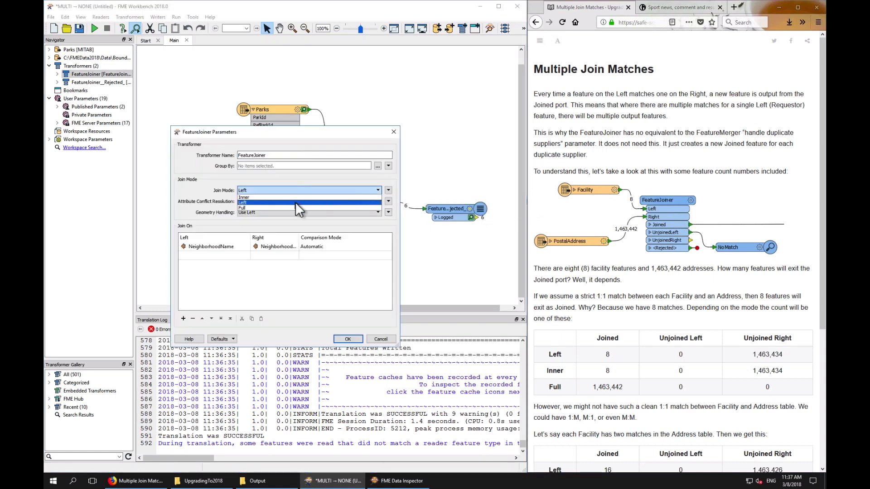
pyautogui.click(295, 207)
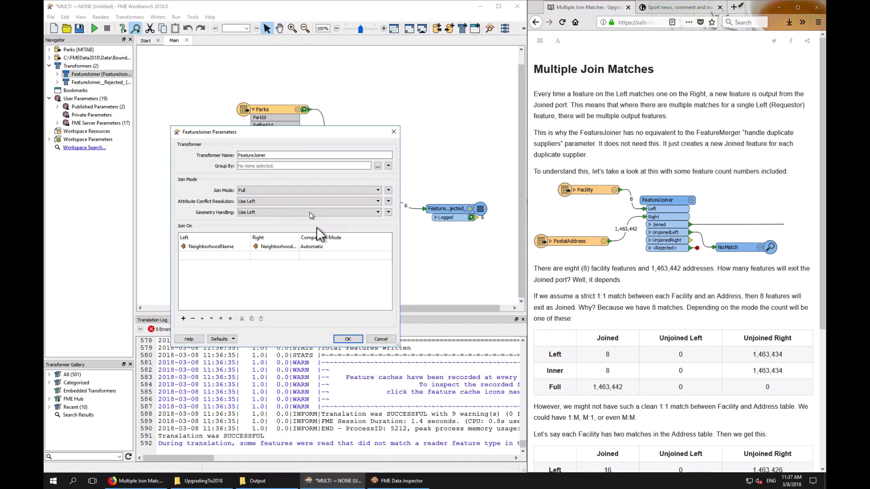
pyautogui.click(347, 339)
# Rerun the workspace up to the FeatureJoiner and shift the Neighborhoods reader slightly upward
pyautogui.click(351, 142)
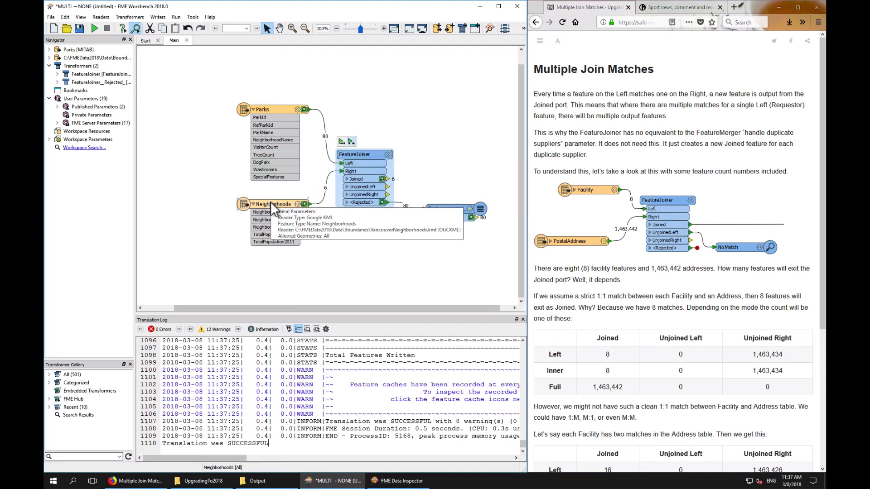
pyautogui.moveTo(270, 201); pyautogui.dragTo(270, 194)
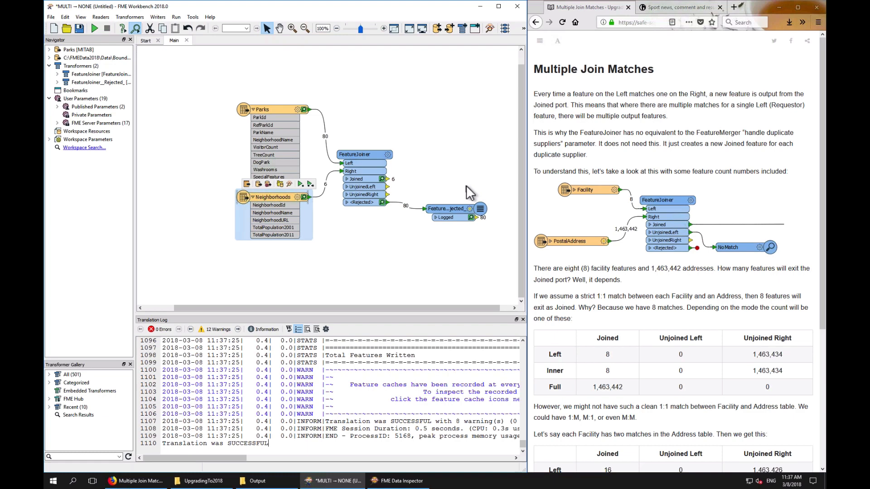
pyautogui.click(363, 259)
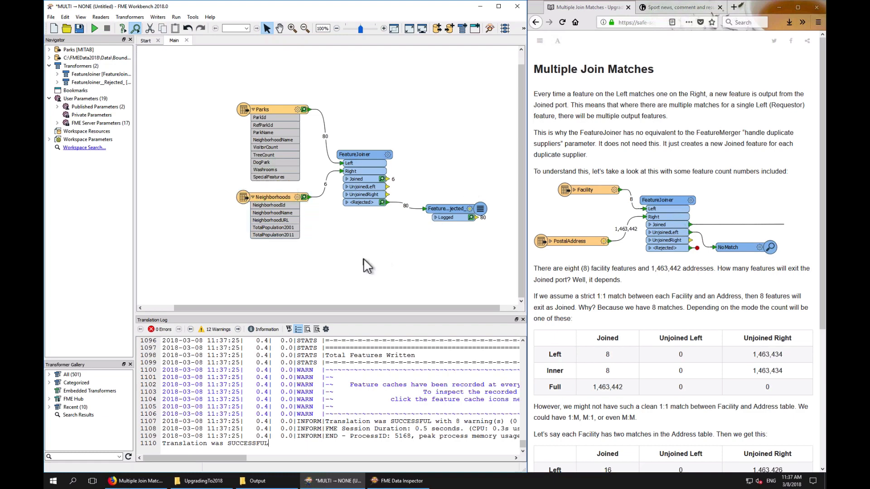
pyautogui.write('merg')
pyautogui.press('Return')
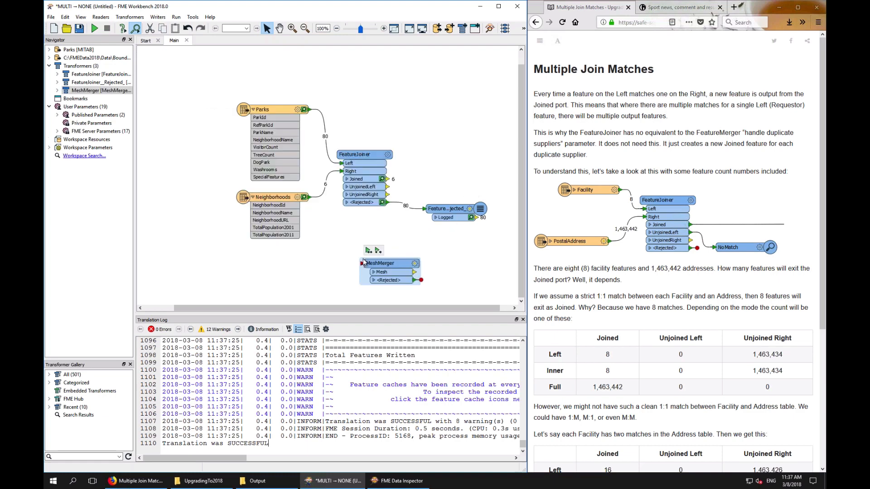
pyautogui.press('Delete')
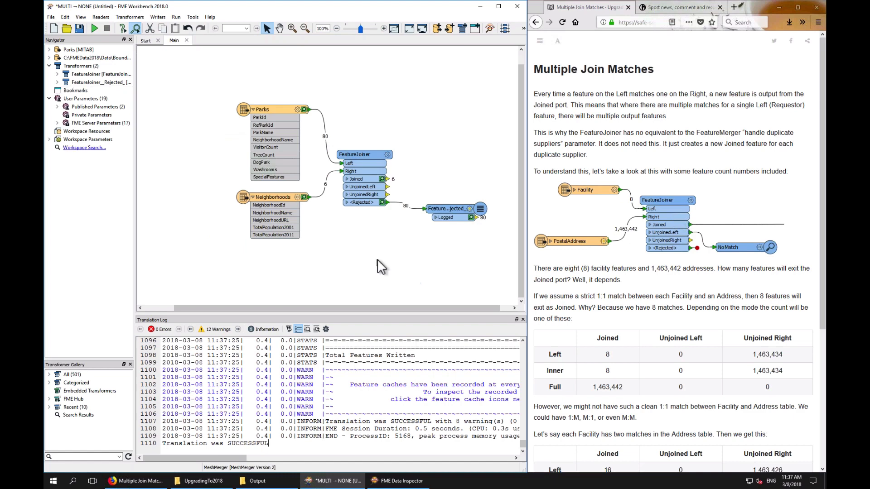
# Add a FeatureMerger transformer to the canvas, leaving its parameters unset
pyautogui.write('uremerg')
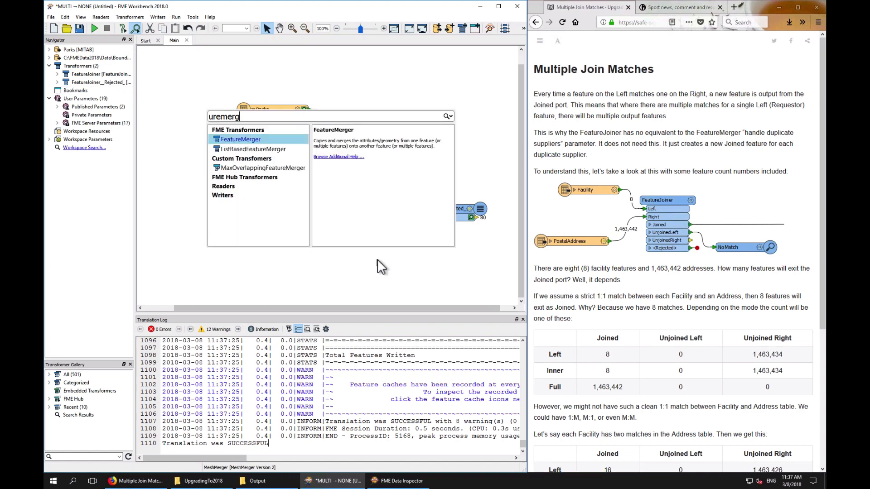
pyautogui.press('Return')
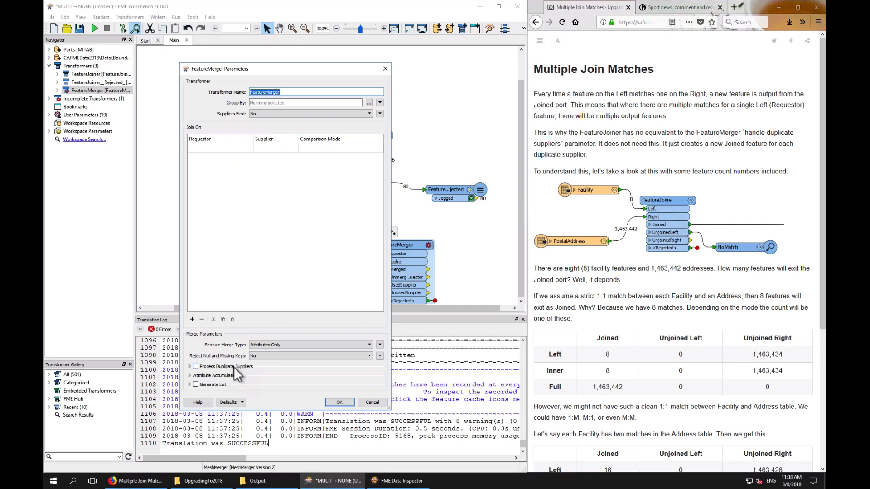
pyautogui.click(372, 402)
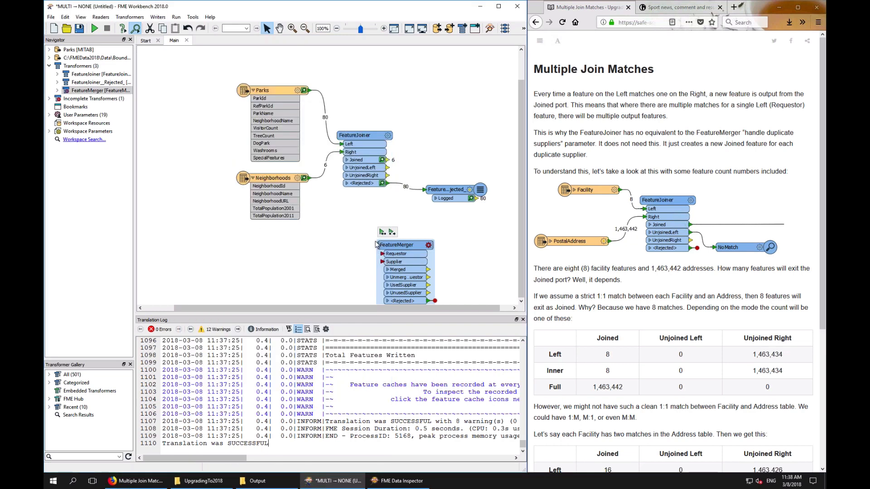
# Move the Parks reader below the Neighborhoods reader and rerun the workspace up to the FeatureJoiner
pyautogui.moveTo(333, 155); pyautogui.dragTo(338, 145)
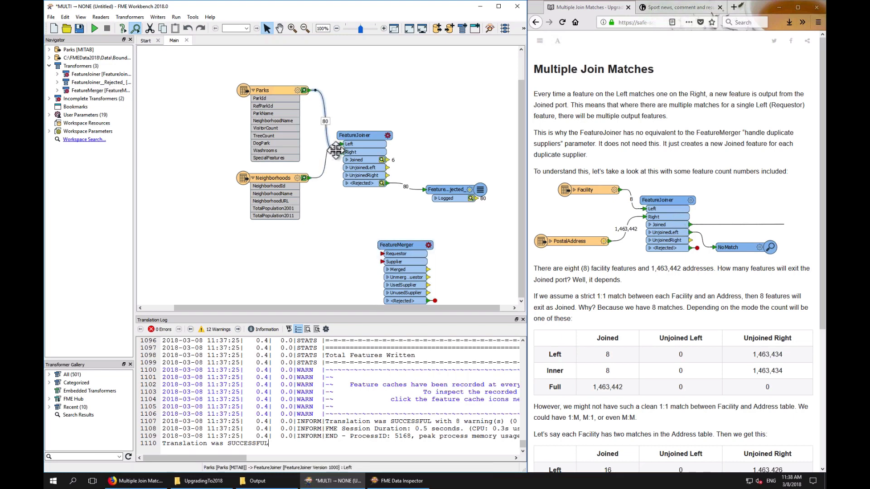
pyautogui.moveTo(274, 92); pyautogui.dragTo(274, 234)
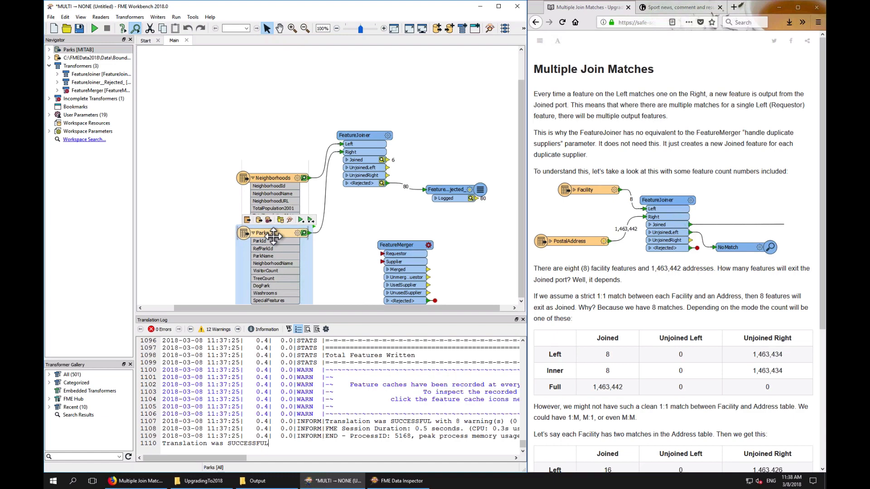
pyautogui.click(363, 136)
pyautogui.click(352, 124)
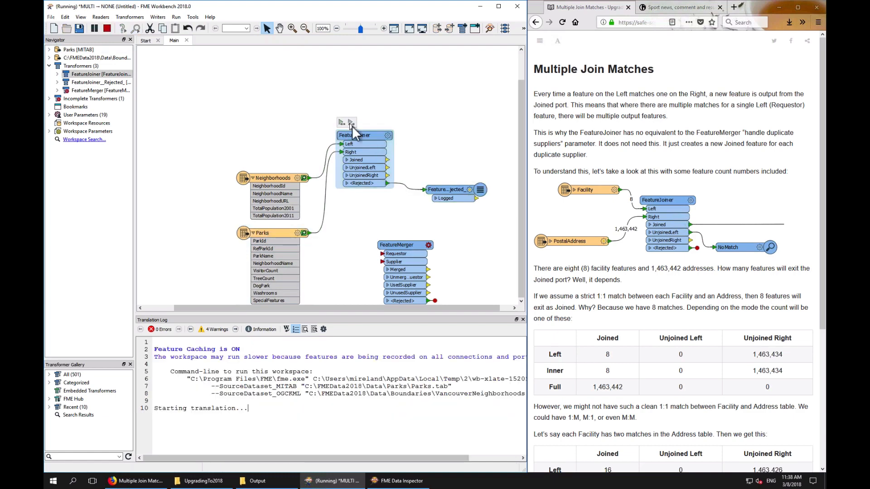
# Rearrange the canvas, moving the Neighborhoods and Parks readers upward and the FeatureMerger slightly up beside them
pyautogui.moveTo(408, 243); pyautogui.dragTo(388, 225)
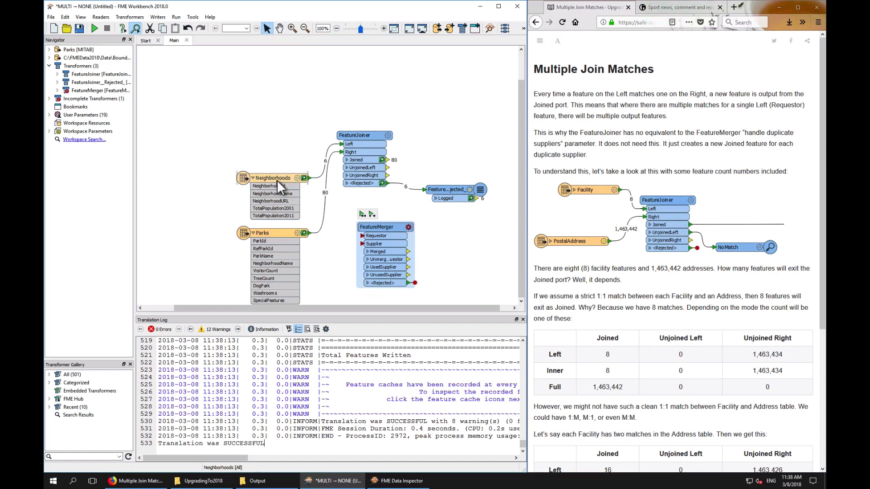
pyautogui.moveTo(276, 180); pyautogui.dragTo(274, 132)
pyautogui.moveTo(280, 235); pyautogui.dragTo(279, 198)
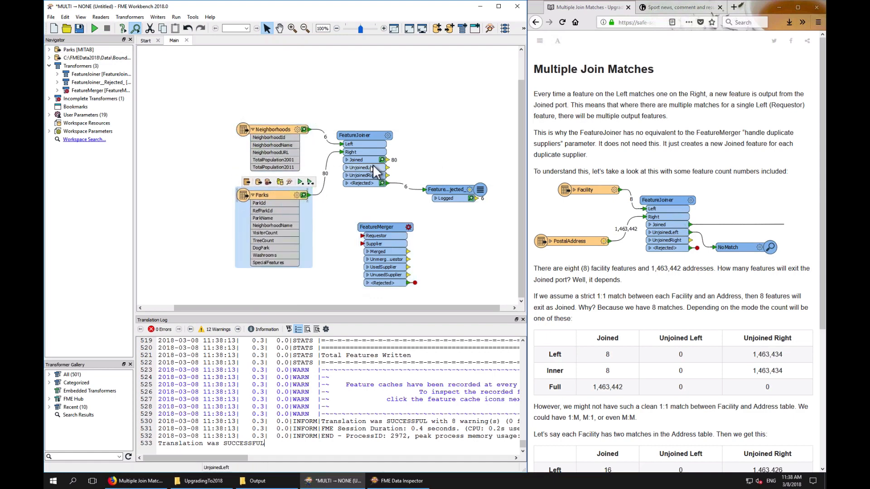
pyautogui.moveTo(392, 161); pyautogui.dragTo(461, 159)
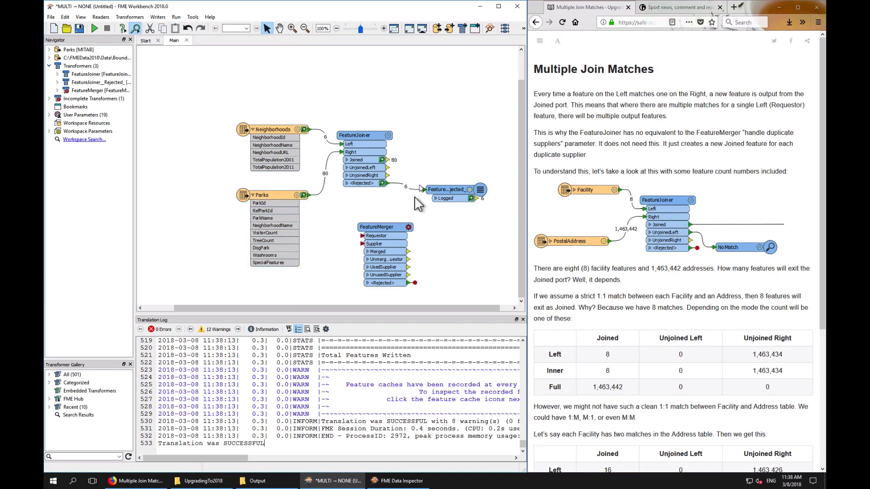
pyautogui.moveTo(390, 227); pyautogui.dragTo(461, 245)
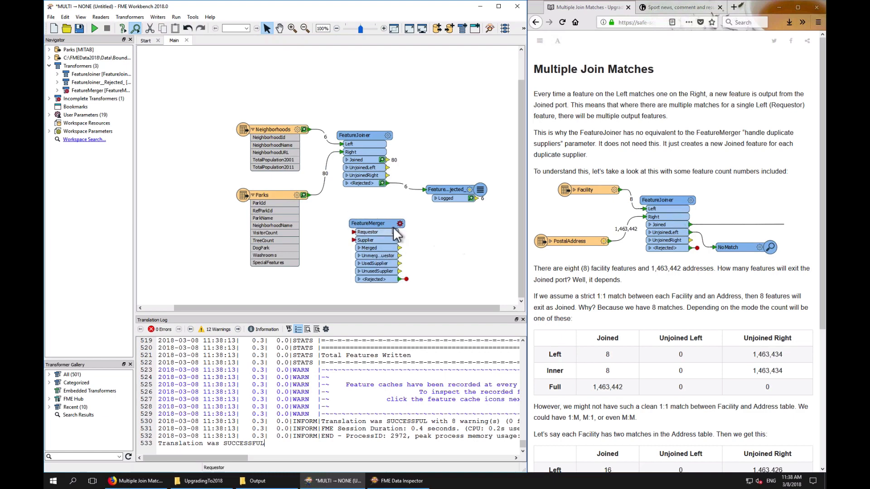
pyautogui.moveTo(393, 227)
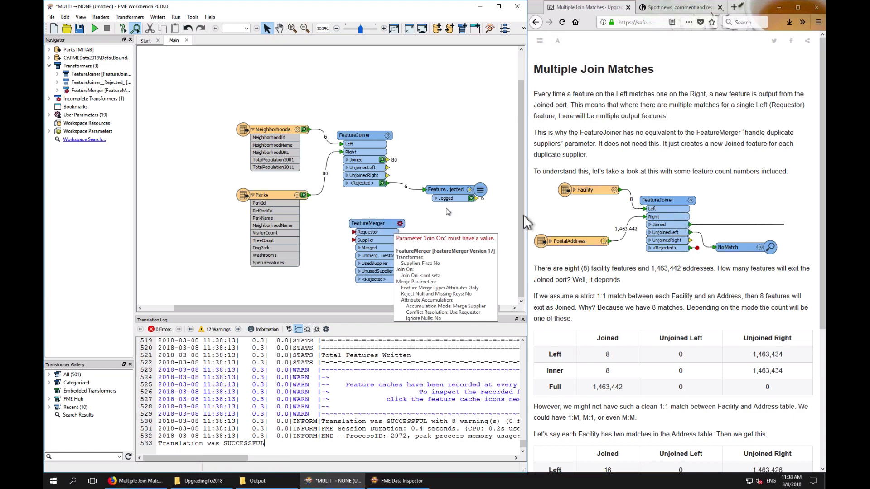
# Read the article's multiple join match tables and FeatureMerger comparison, then go on to the next exercise page
pyautogui.scroll(-5, 670, 274)
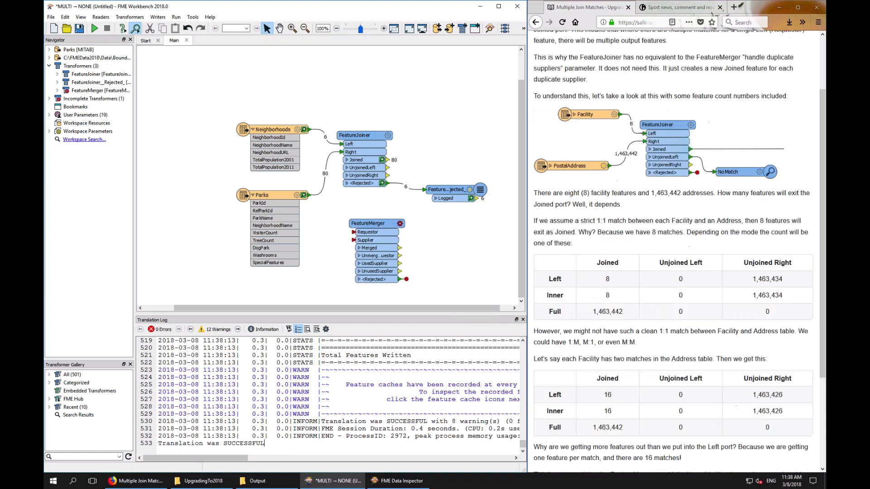
pyautogui.scroll(-1, 671, 279)
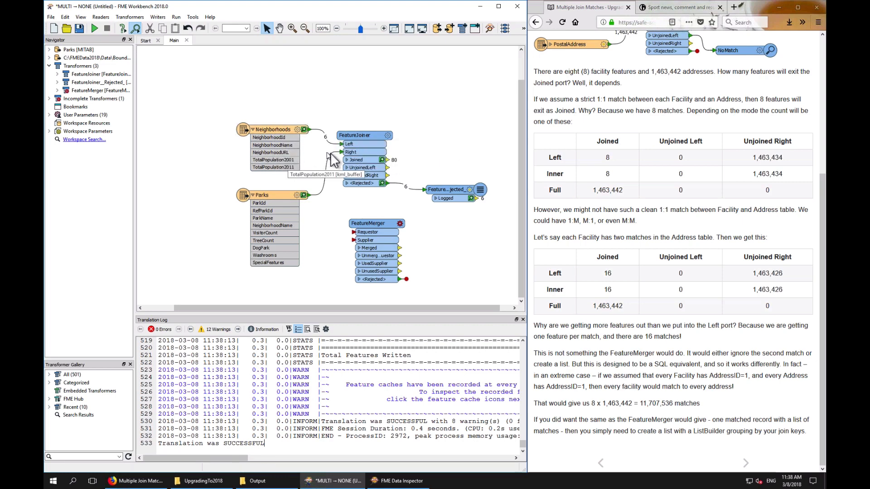
pyautogui.moveTo(388, 159); pyautogui.dragTo(469, 159)
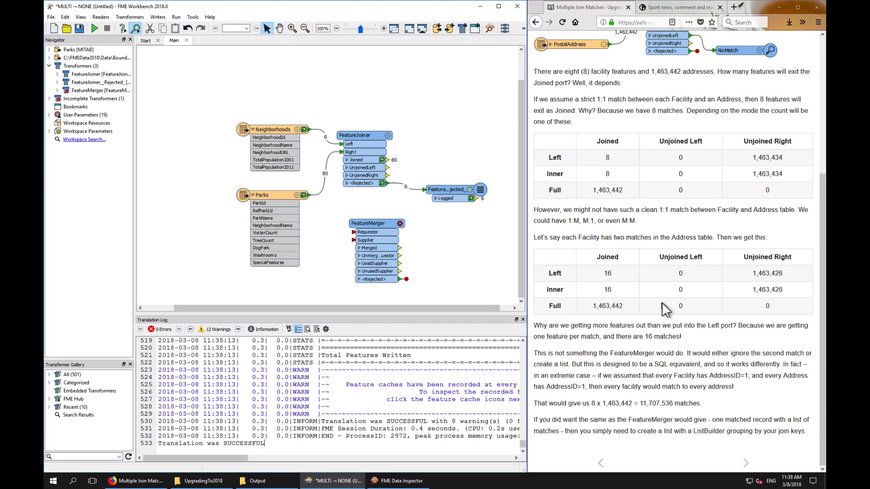
pyautogui.scroll(4, 664, 310)
pyautogui.scroll(-1, 665, 309)
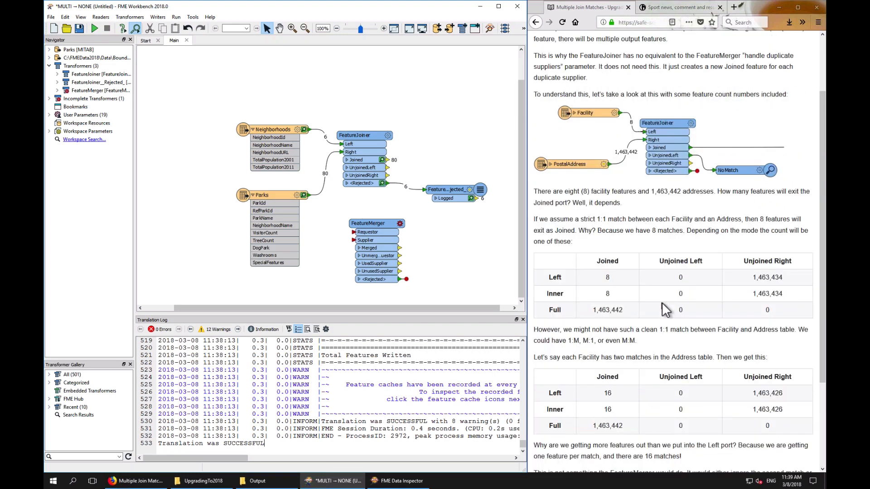
pyautogui.scroll(-3, 665, 309)
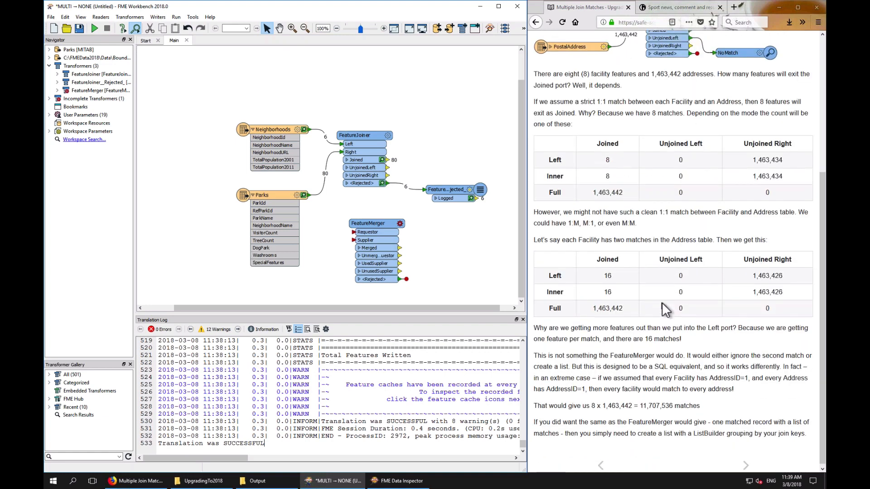
pyautogui.scroll(2, 665, 310)
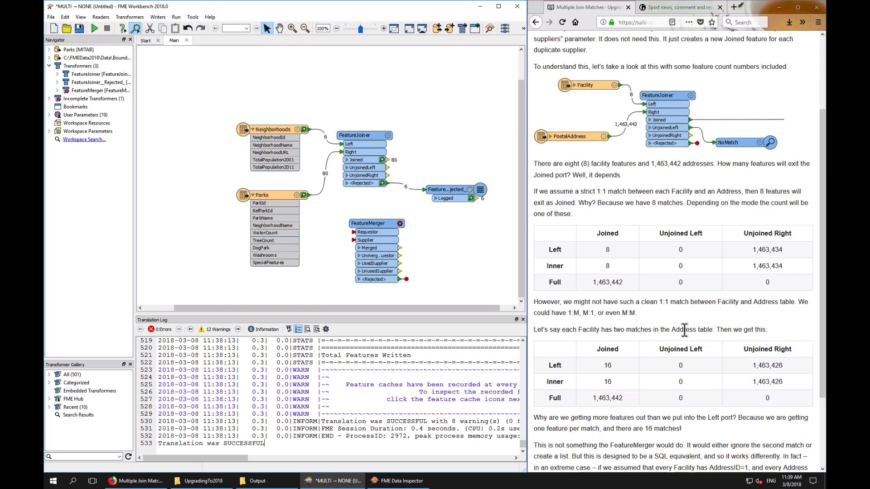
pyautogui.scroll(-1, 685, 330)
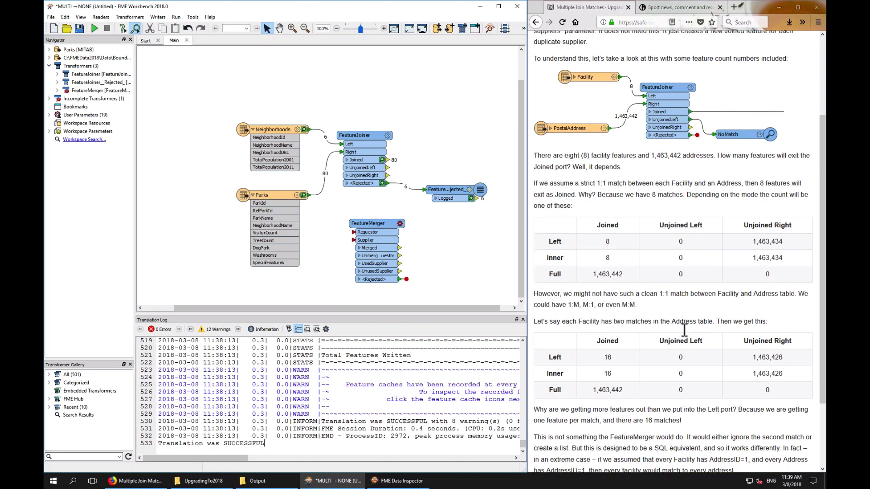
pyautogui.scroll(-3, 684, 330)
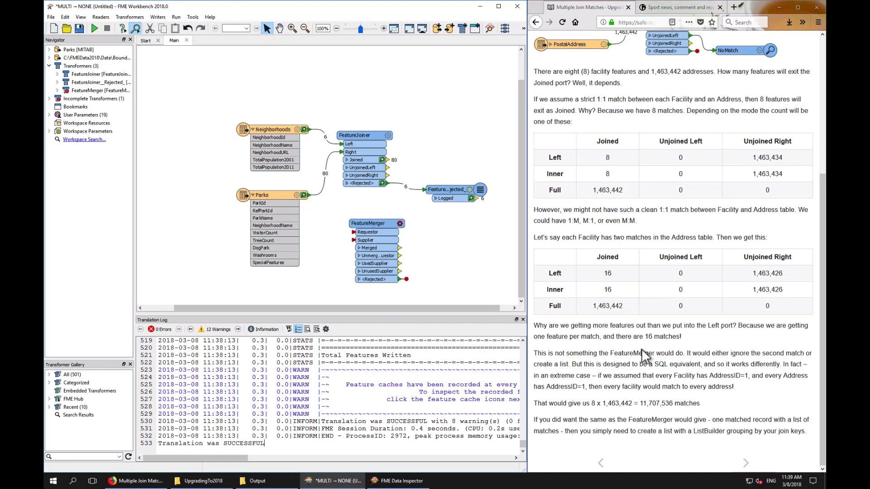
pyautogui.click(746, 469)
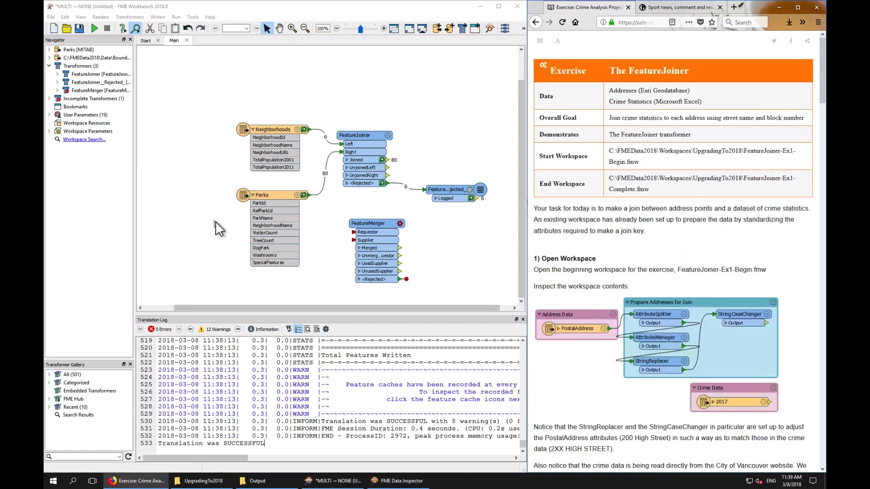
# Delete every object on the canvas without removing the readers and writers
pyautogui.moveTo(235, 108); pyautogui.dragTo(460, 281)
pyautogui.press('Delete')
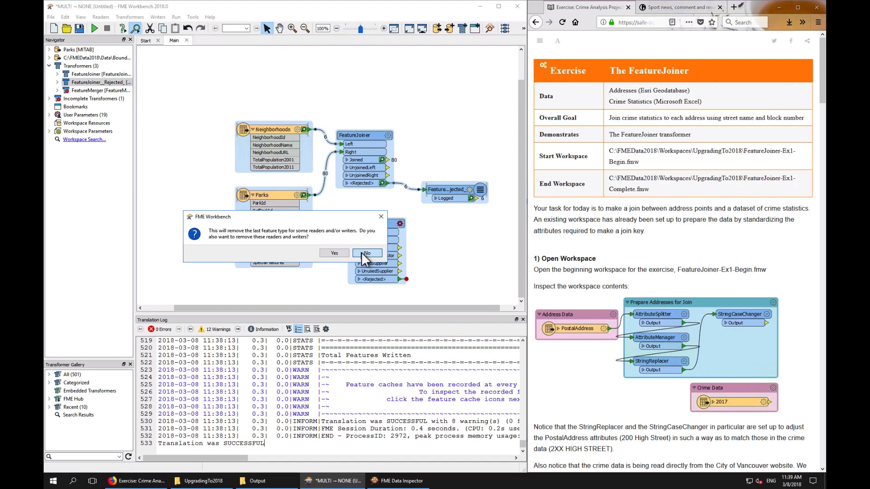
pyautogui.click(361, 253)
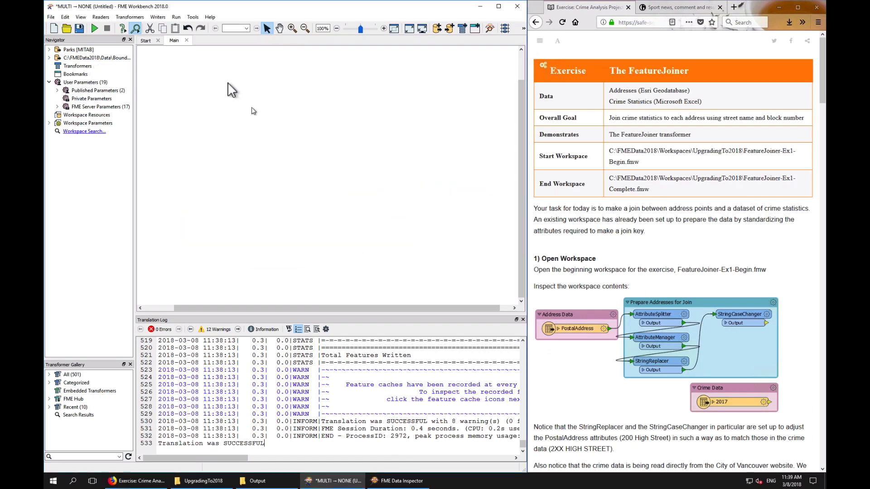
# Open FeatureJoiner-Ex1-Begin.fmw from FMEData2018\Workspaces\UpgradingTo2018 without saving the current workspace
pyautogui.click(67, 28)
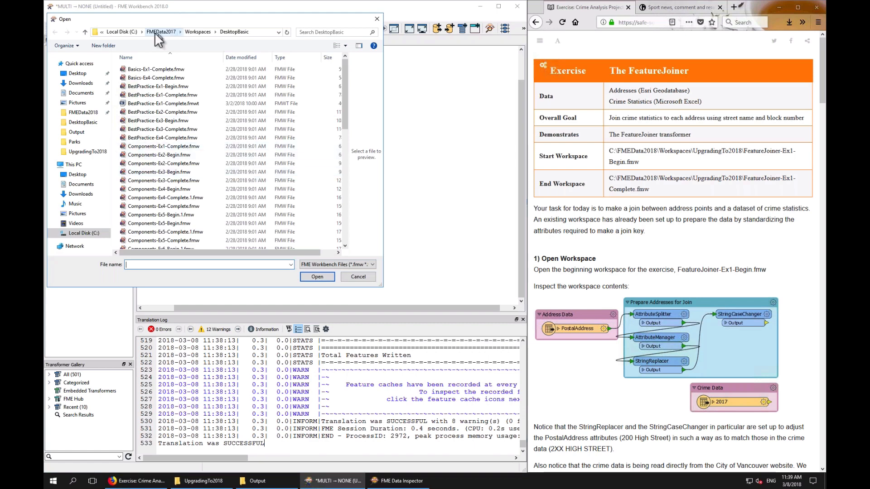
pyautogui.click(141, 33)
pyautogui.click(156, 65)
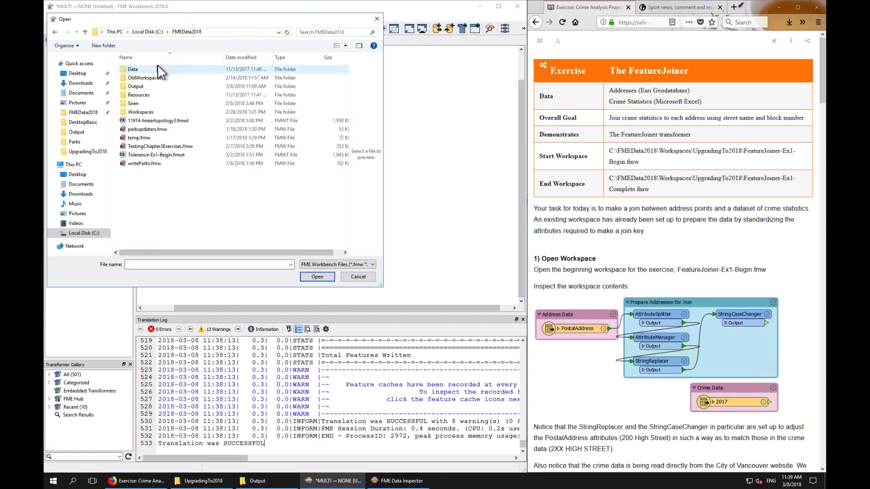
pyautogui.doubleClick(138, 112)
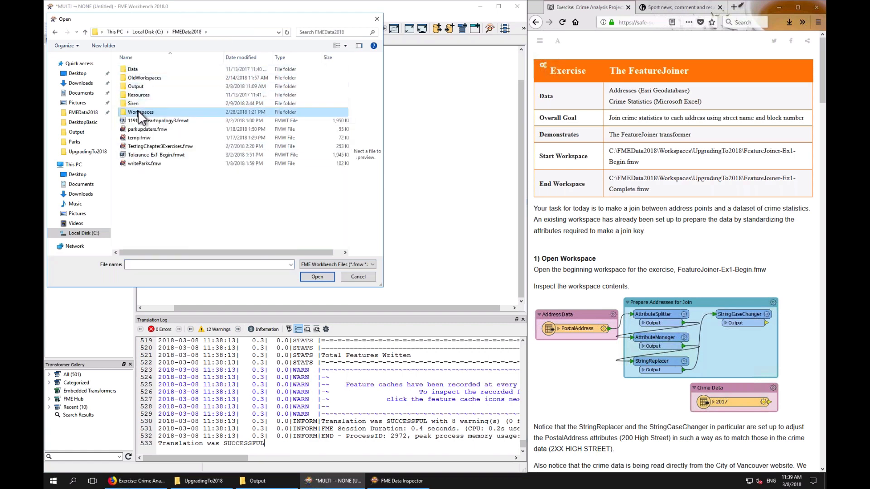
pyautogui.doubleClick(147, 121)
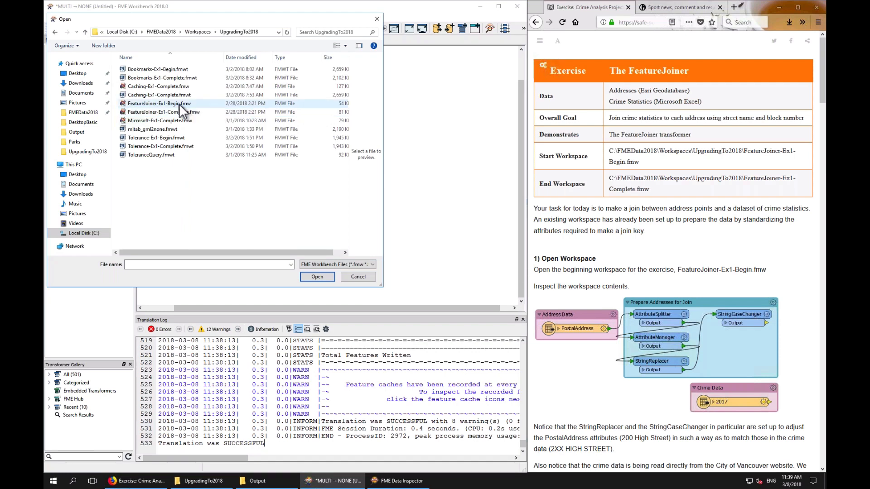
pyautogui.doubleClick(178, 105)
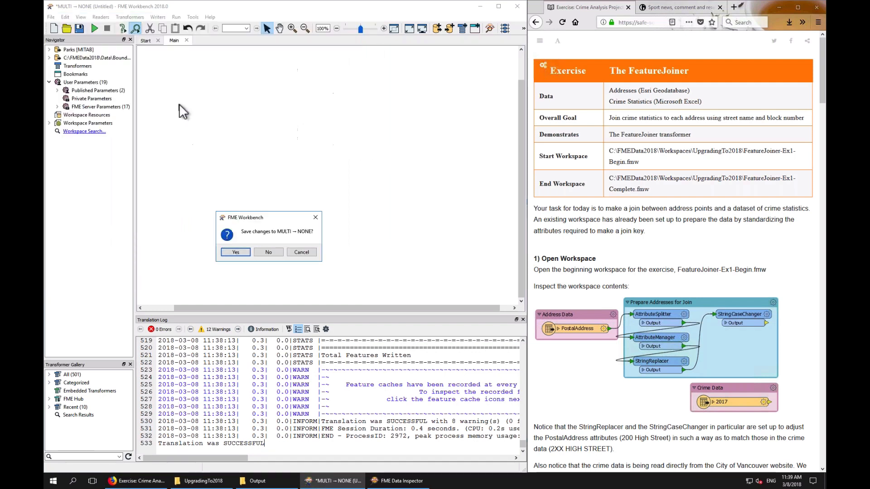
pyautogui.click(266, 249)
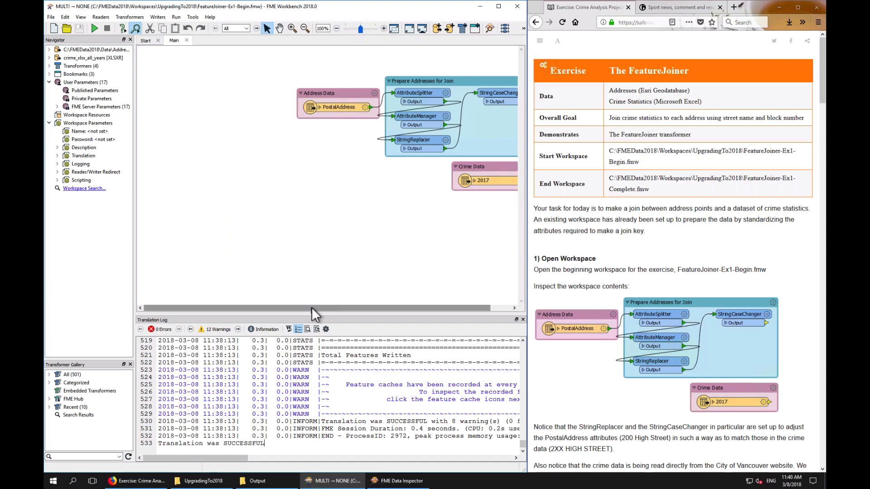
# Examine the exercise workspace on the canvas and the article's Run Workspace and data source tip
pyautogui.moveTo(311, 308); pyautogui.dragTo(453, 304)
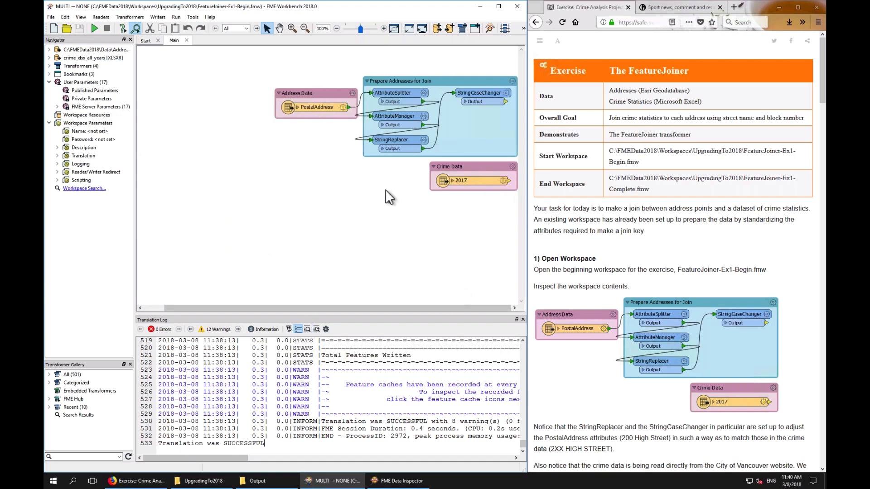
pyautogui.moveTo(321, 68); pyautogui.dragTo(386, 156)
pyautogui.click(331, 202)
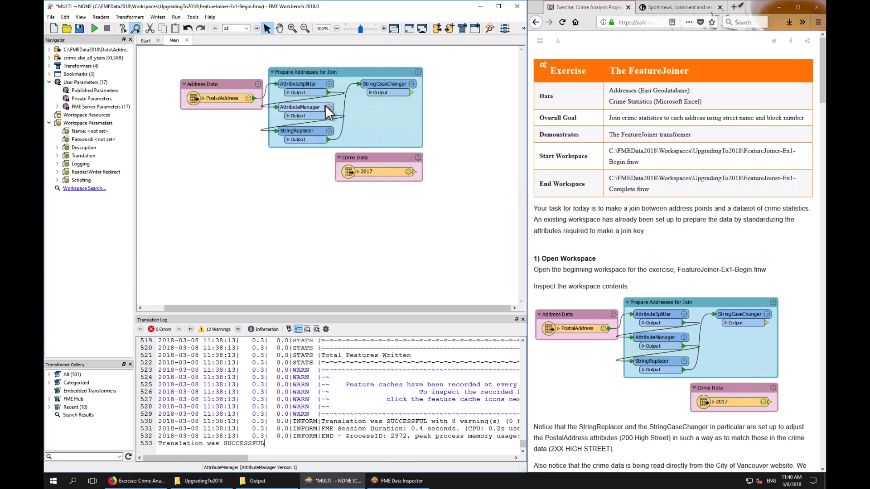
pyautogui.moveTo(327, 108)
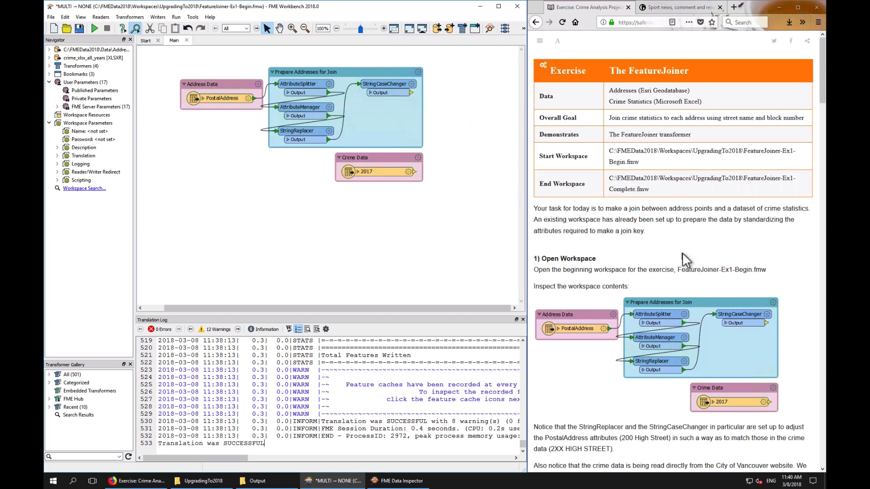
pyautogui.scroll(-1, 682, 253)
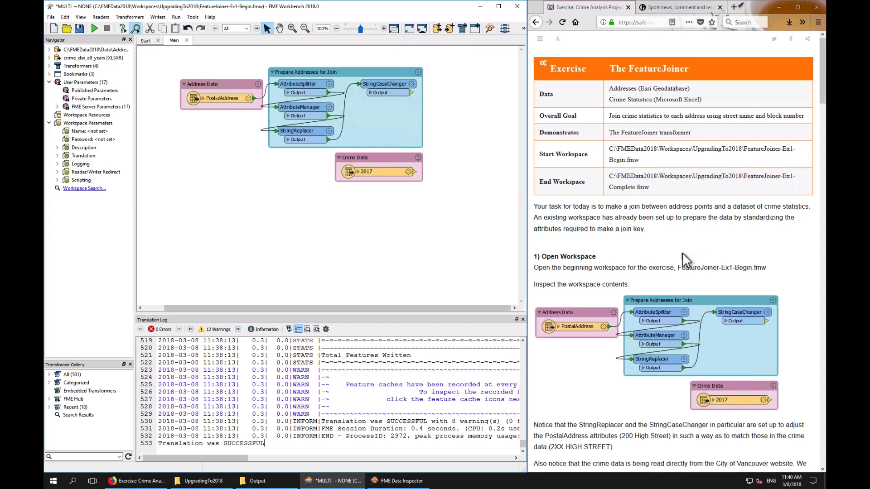
pyautogui.scroll(-8, 682, 252)
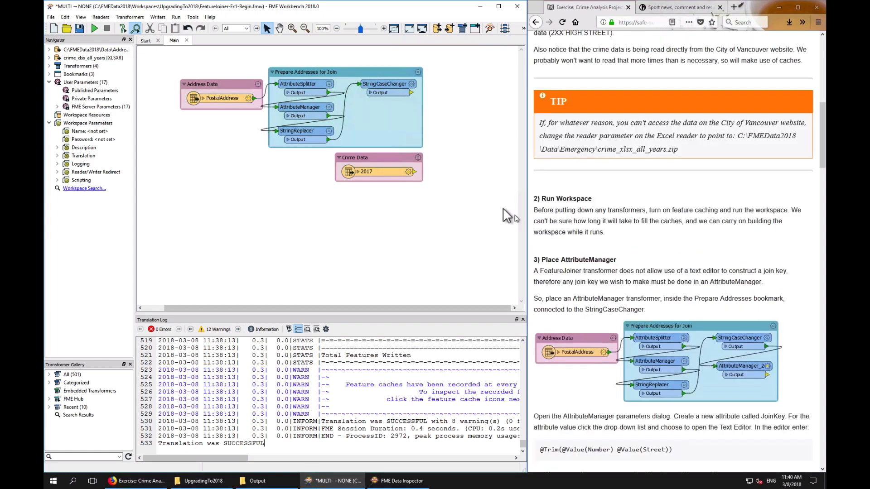
# Inspect the crime_xlsx_all_years reader's source Excel file parameter and cancel the dialog
pyautogui.click(49, 57)
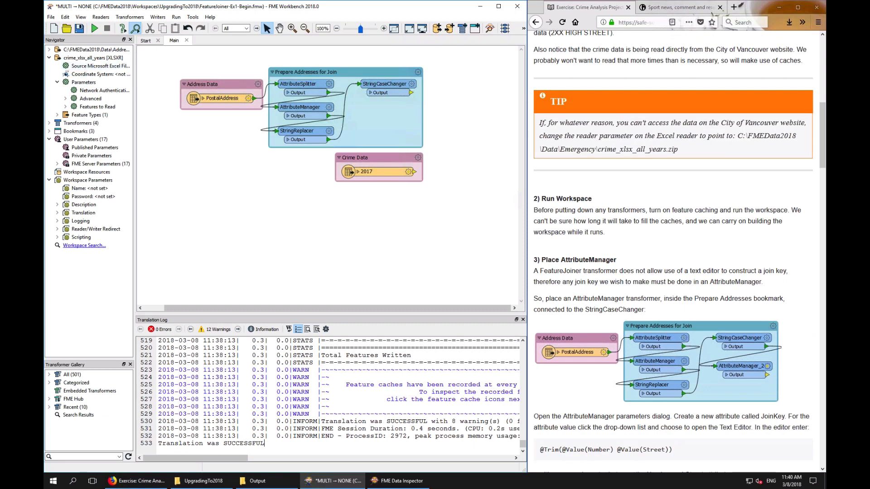
pyautogui.moveTo(135, 66); pyautogui.dragTo(182, 68)
pyautogui.doubleClick(156, 67)
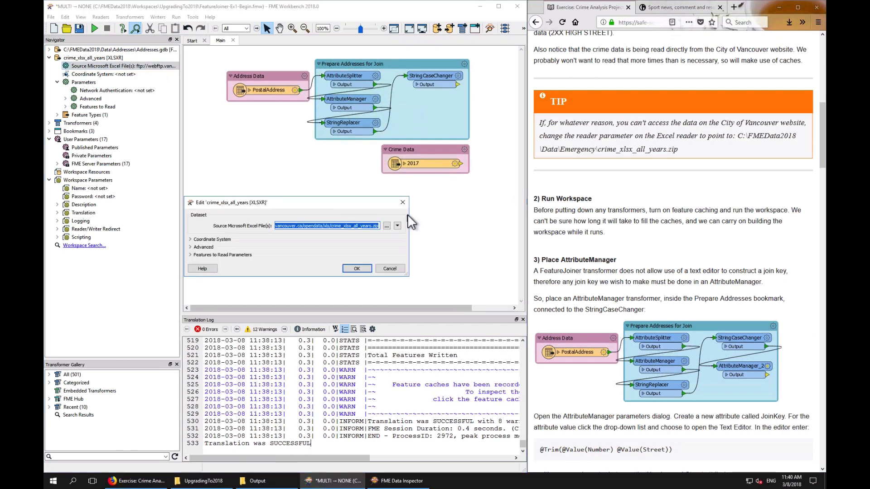
pyautogui.moveTo(410, 214); pyautogui.dragTo(442, 215)
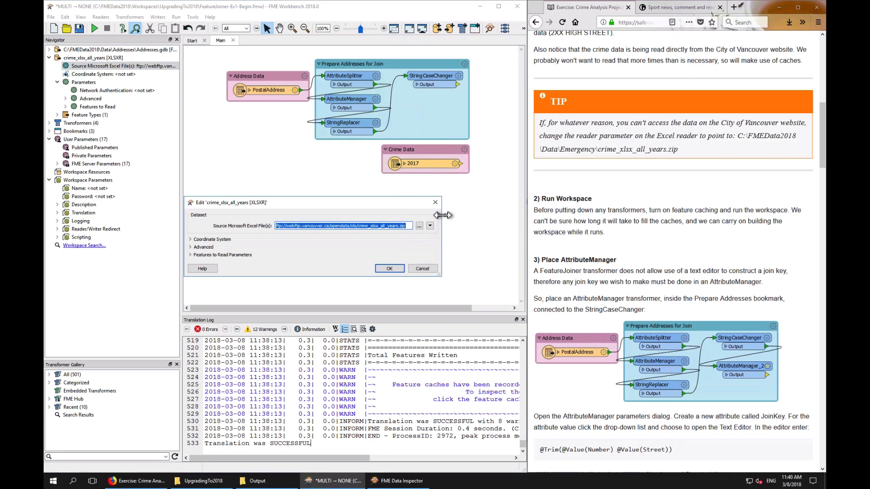
pyautogui.click(425, 269)
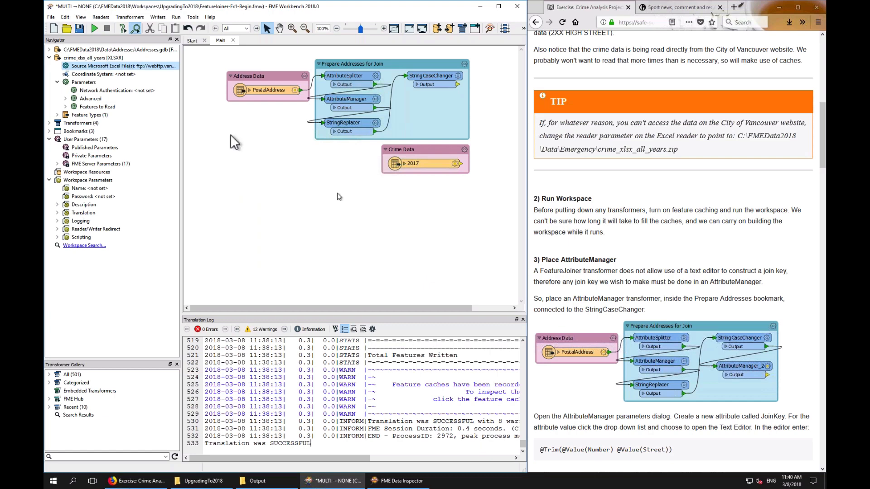
# Point the crime_xlsx_all_years reader's source Excel file to C:\FMEData2018\Data\Emergency\crime_xlsx_all_years.zip
pyautogui.doubleClick(156, 64)
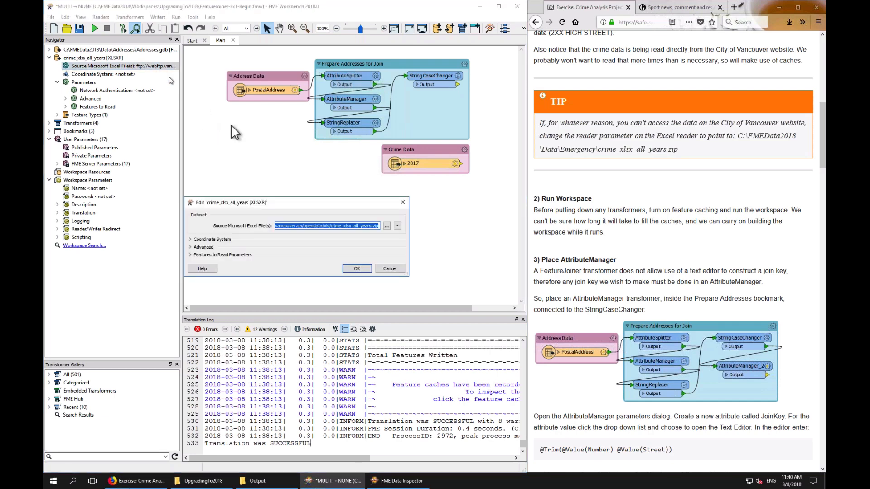
pyautogui.click(386, 226)
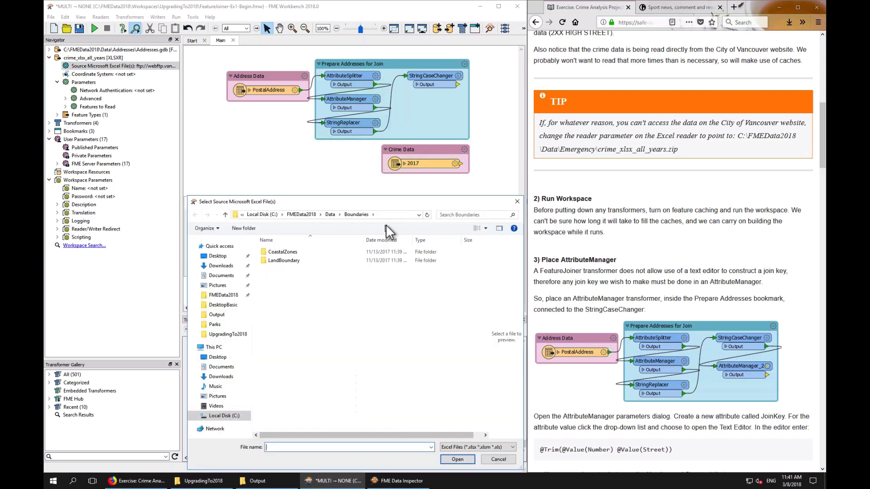
pyautogui.click(330, 212)
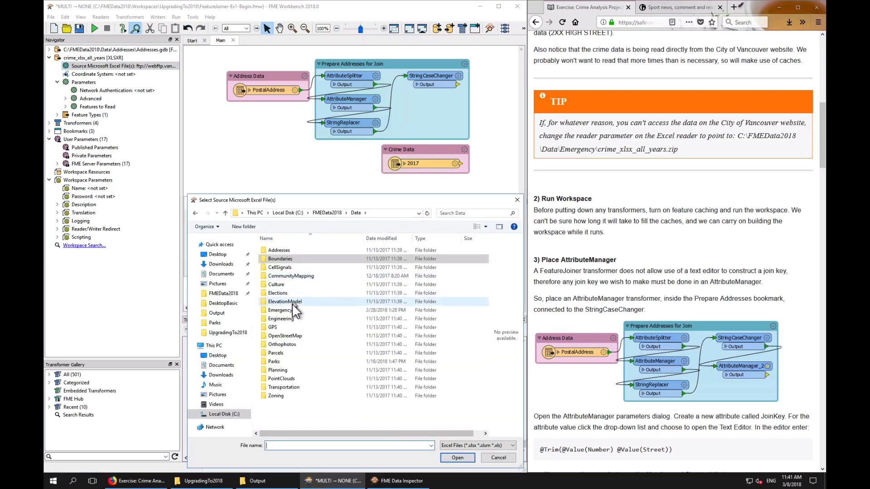
pyautogui.doubleClick(290, 312)
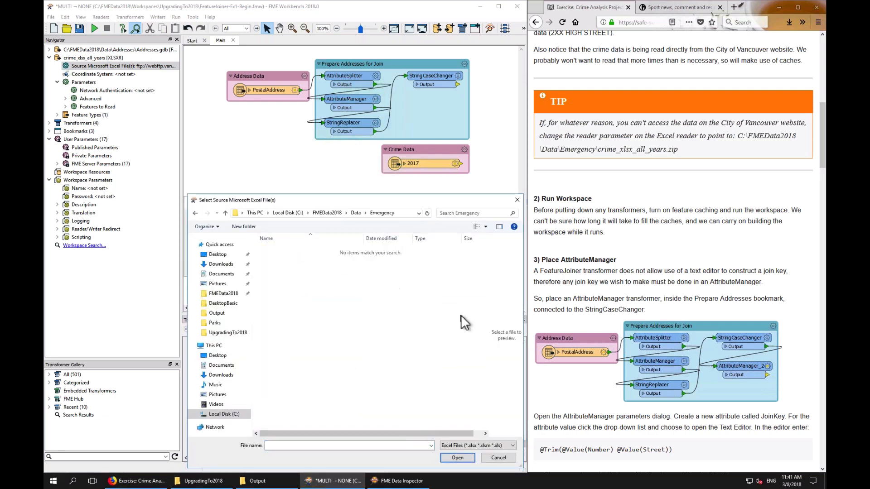
pyautogui.click(479, 446)
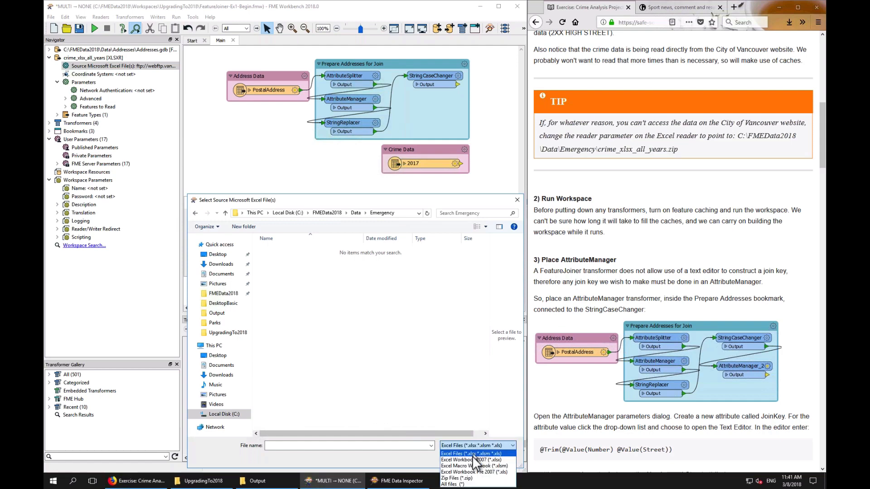
pyautogui.click(460, 479)
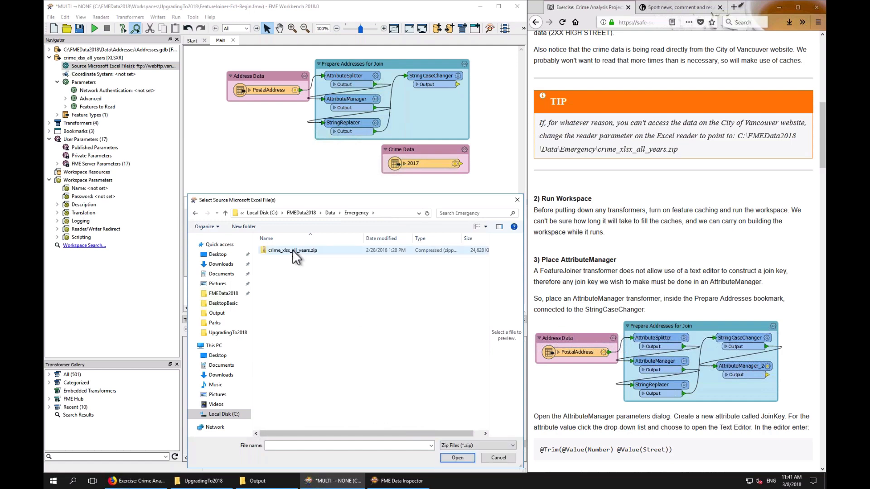
pyautogui.doubleClick(292, 252)
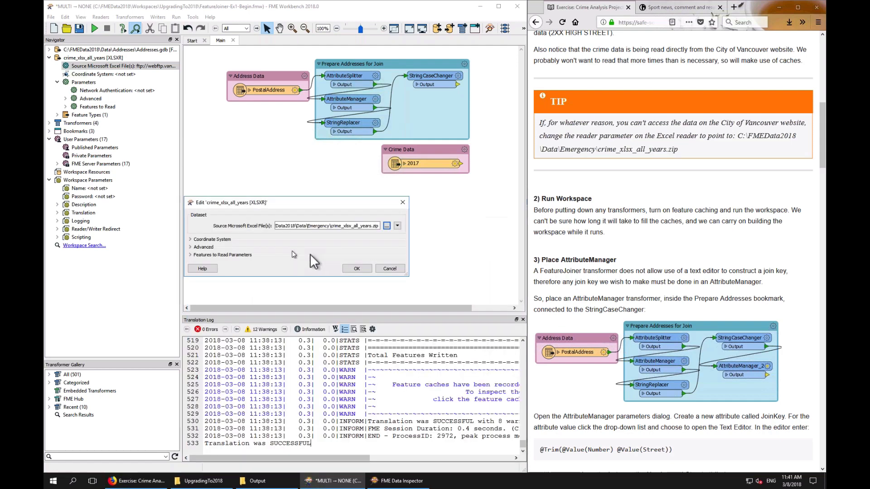
pyautogui.click(385, 266)
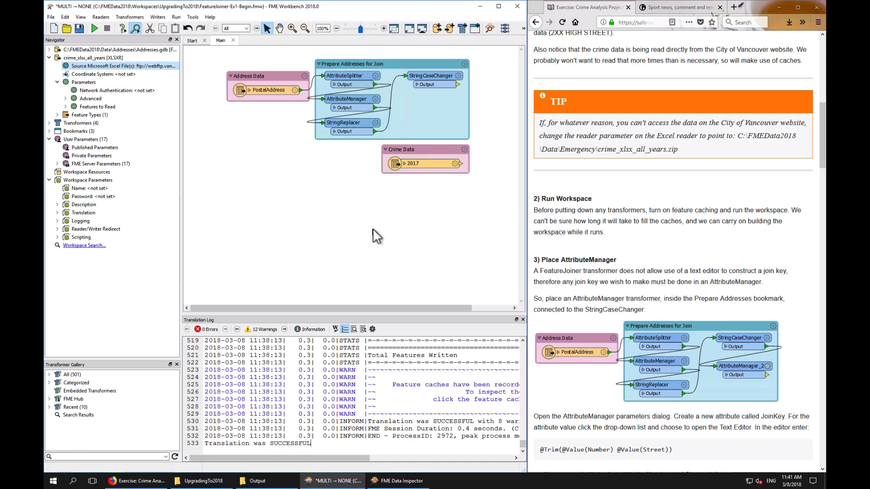
# Turn on feature caching and run the workspace while reviewing the article's AttributeManager instructions
pyautogui.click(123, 28)
pyautogui.click(93, 29)
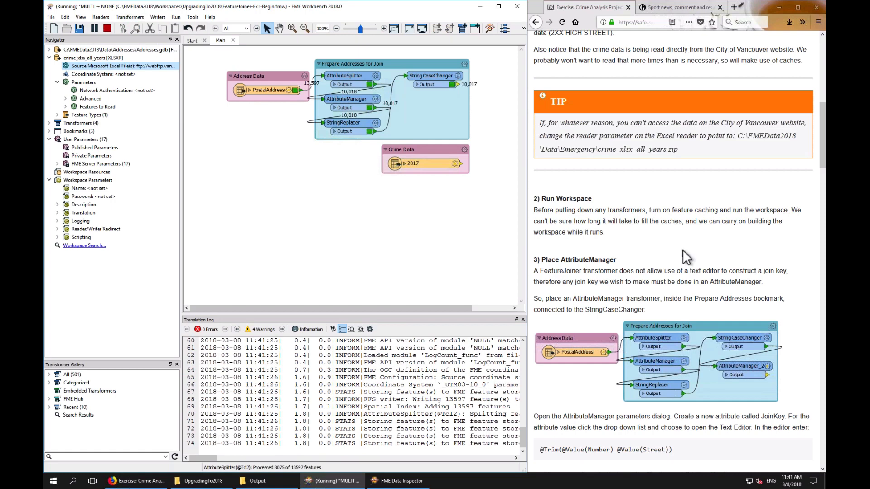
pyautogui.scroll(-5, 682, 250)
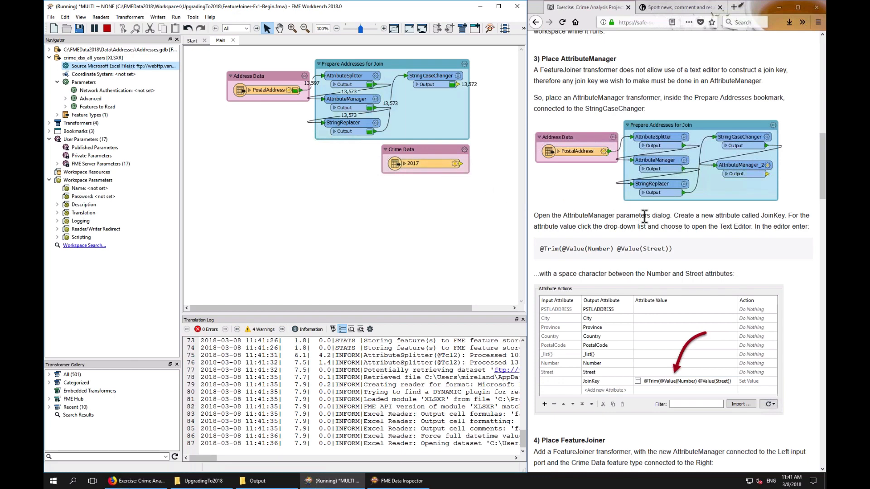
pyautogui.scroll(-1, 644, 216)
pyautogui.scroll(-1, 644, 216)
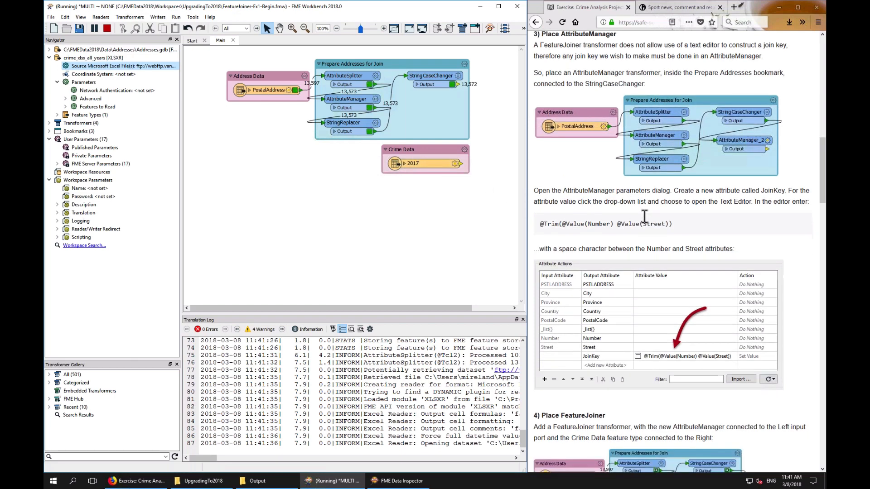
pyautogui.scroll(1, 644, 216)
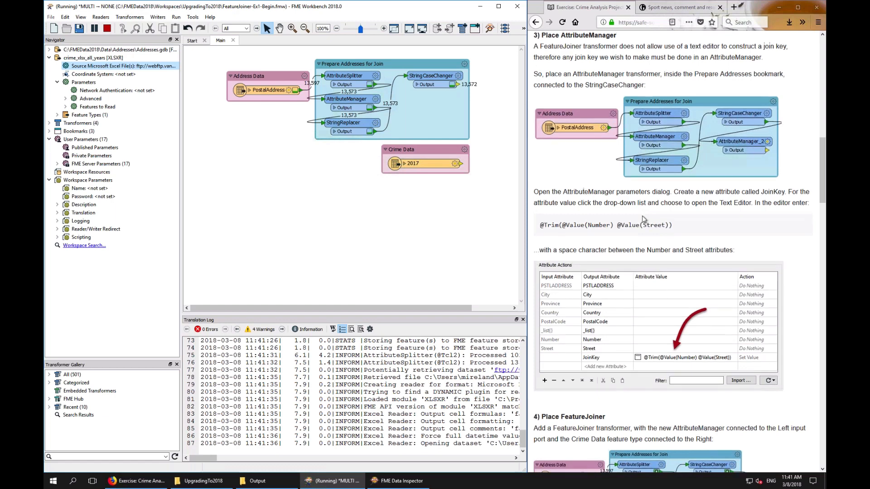
pyautogui.scroll(1, 644, 219)
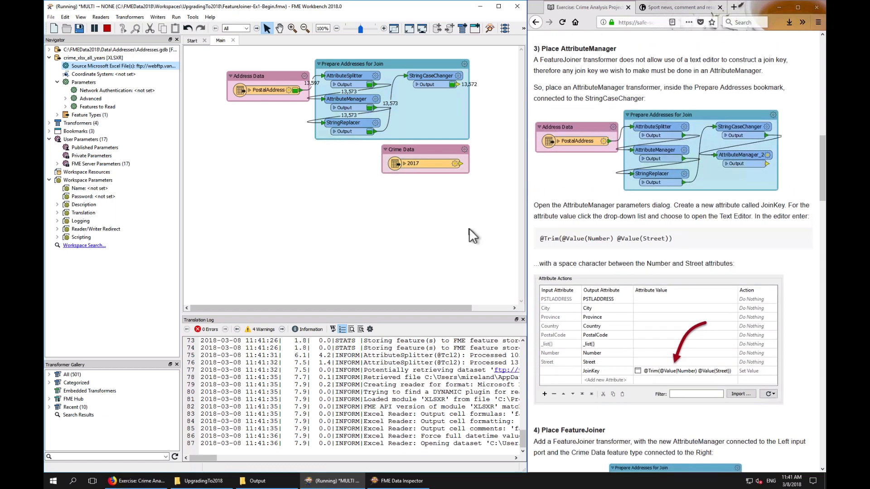
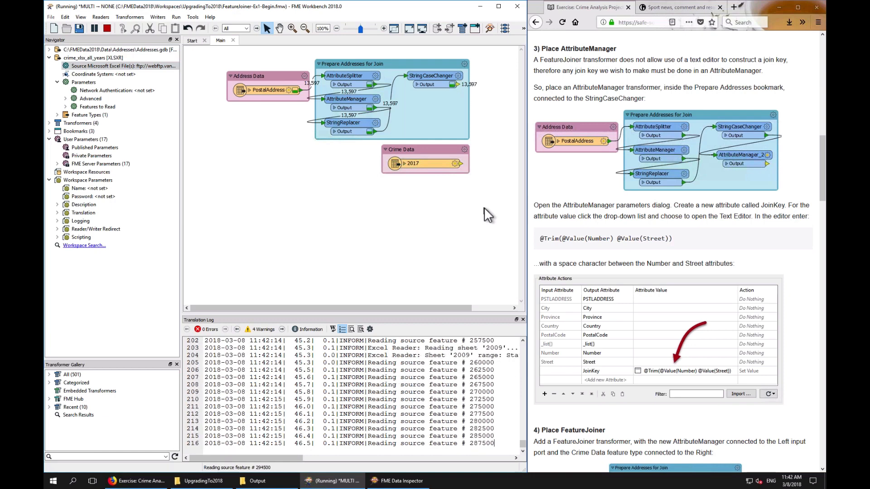
# Add a FeatureJoiner transformer and check its Left and Right Join On attribute choices before cancelling its parameters
pyautogui.write('fj')
pyautogui.press('Return')
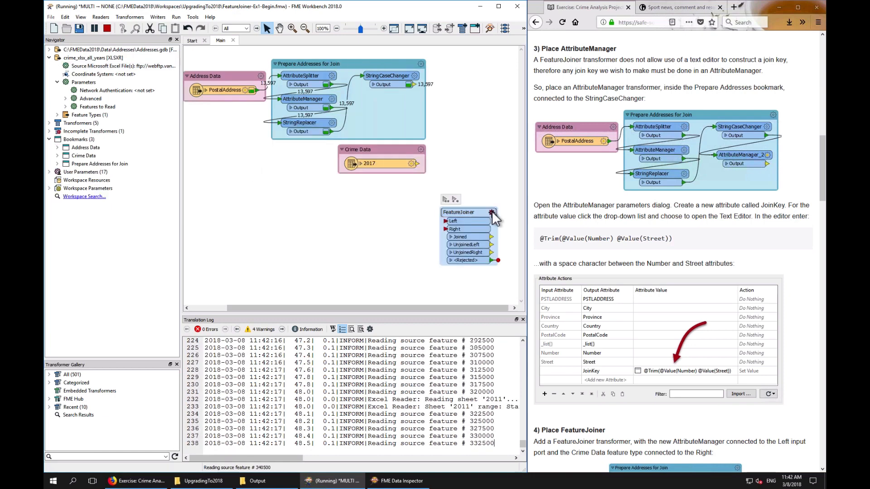
pyautogui.click(243, 245)
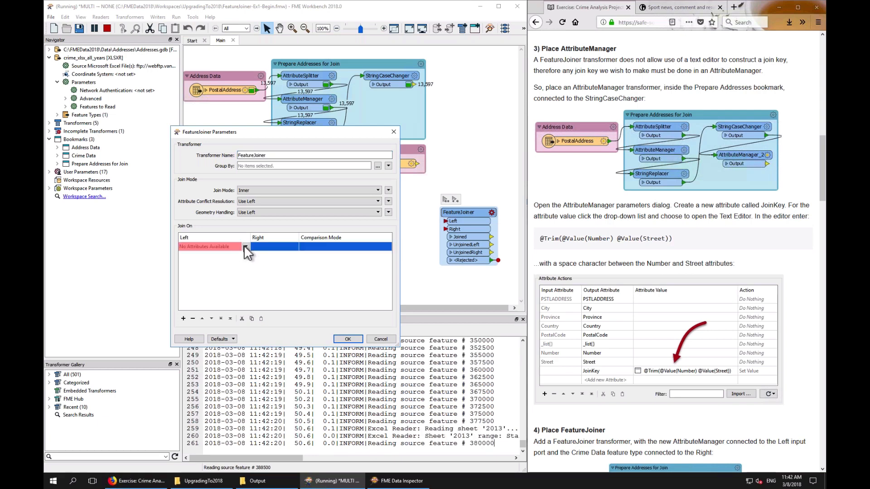
pyautogui.click(245, 246)
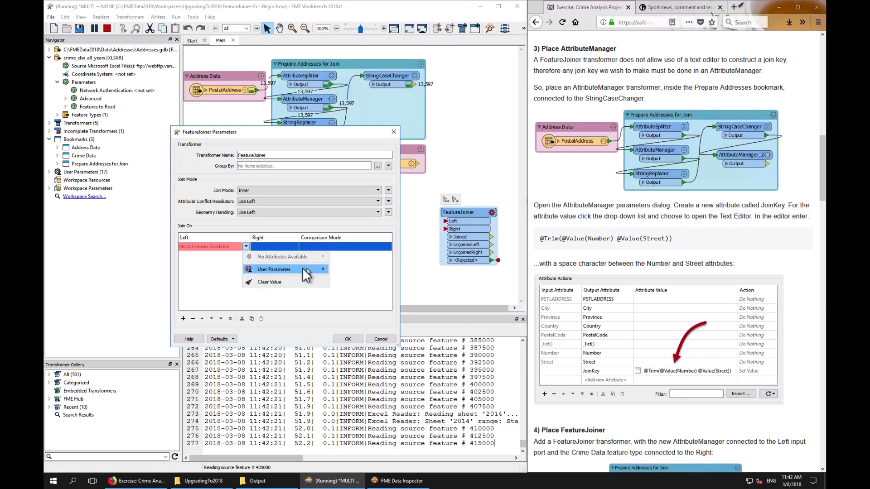
pyautogui.click(292, 245)
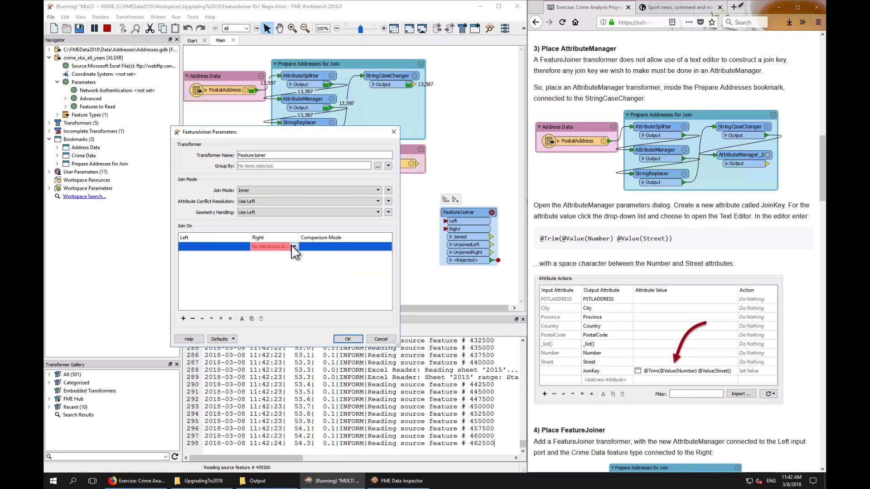
pyautogui.click(292, 245)
pyautogui.click(272, 265)
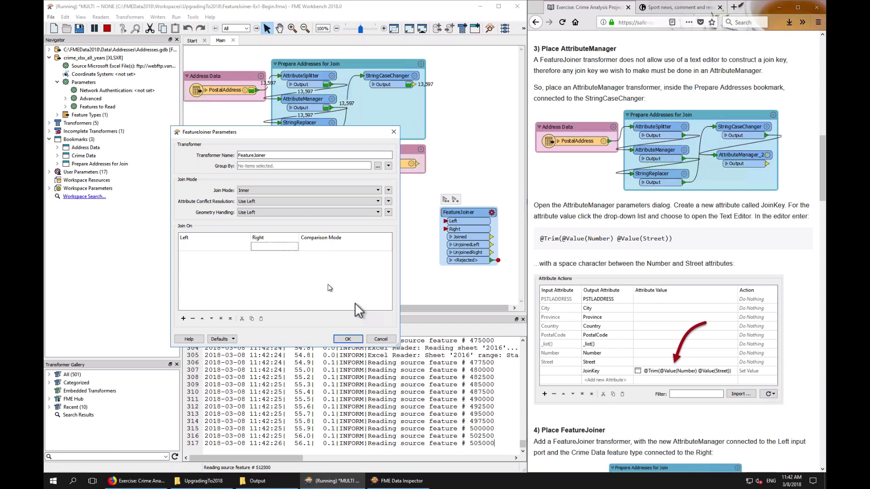
pyautogui.click(381, 339)
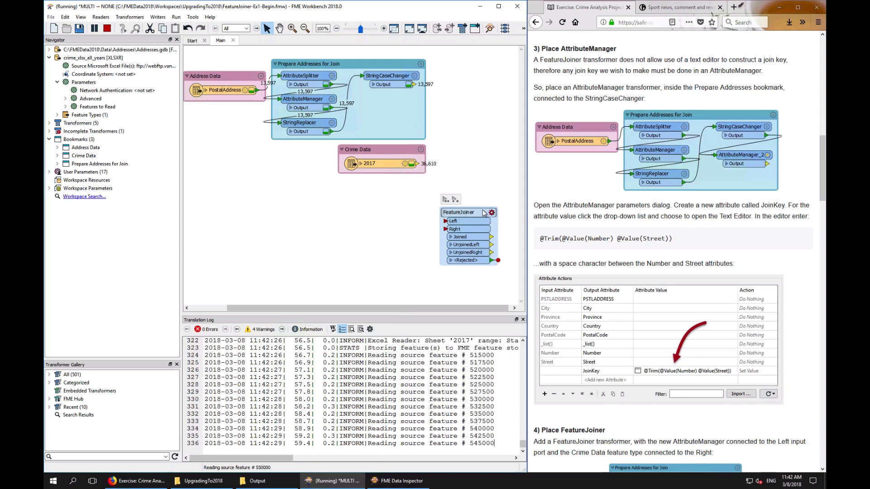
# Place an AttributeManager inside the Prepare Addresses for Join bookmark, connected after the StringCaseChanger
pyautogui.moveTo(483, 212); pyautogui.dragTo(490, 226)
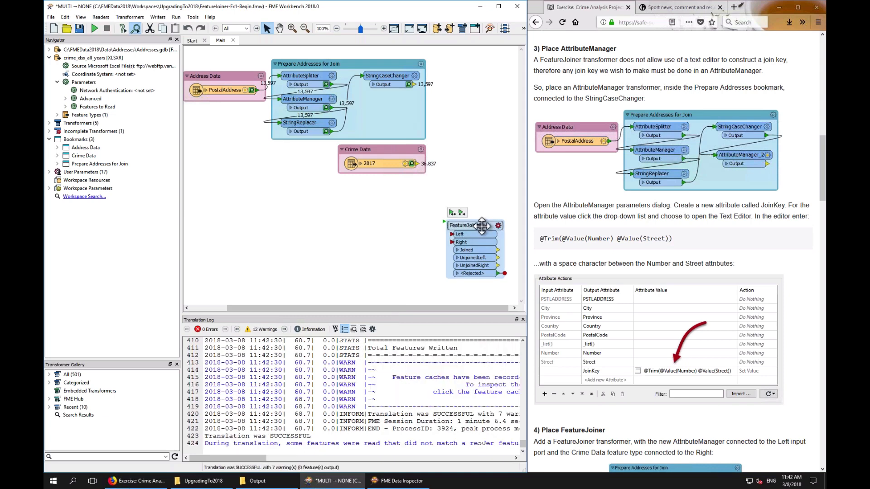
pyautogui.click(389, 112)
pyautogui.write('utem')
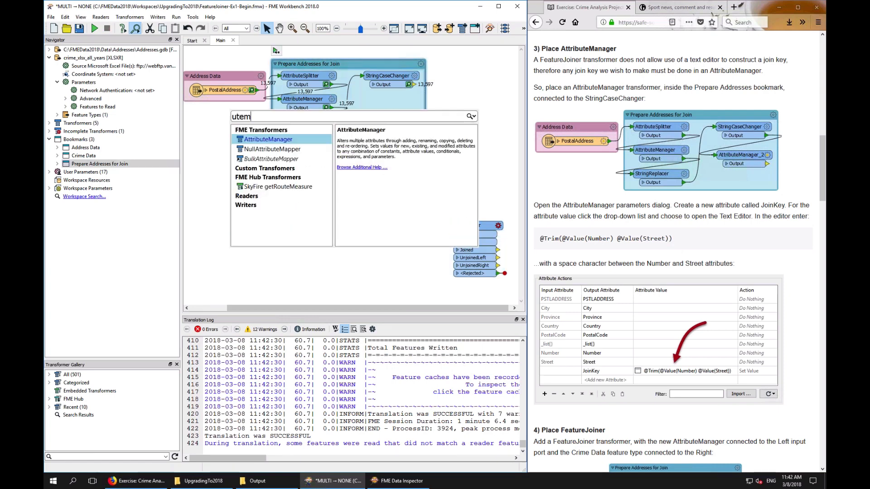
pyautogui.press('Return')
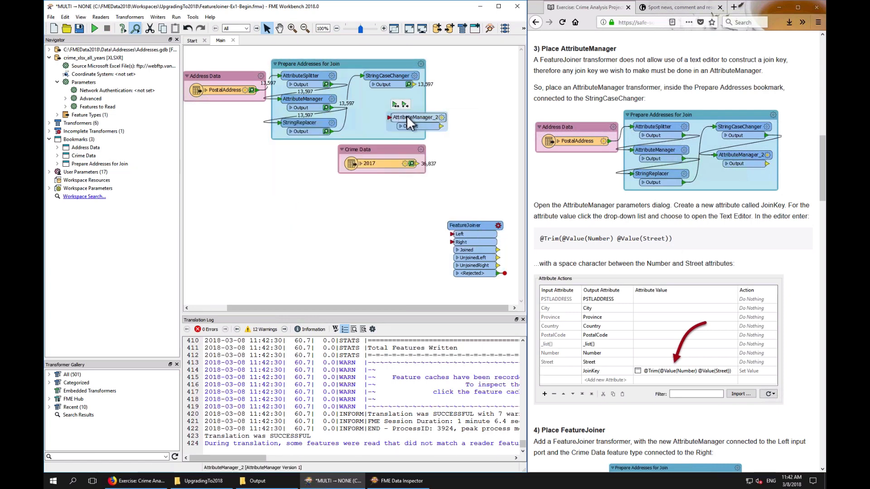
pyautogui.moveTo(406, 115); pyautogui.dragTo(380, 107)
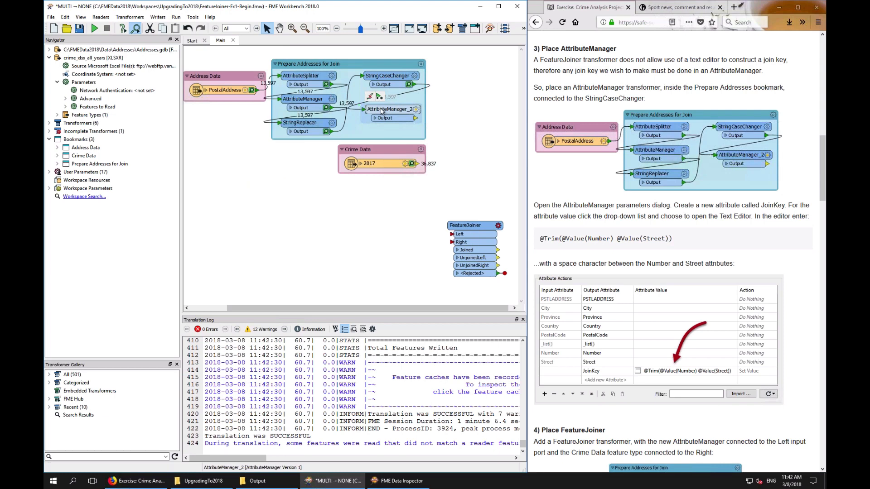
# Add a new output attribute named JoinKey in the AttributeManager_2 parameters
pyautogui.click(414, 108)
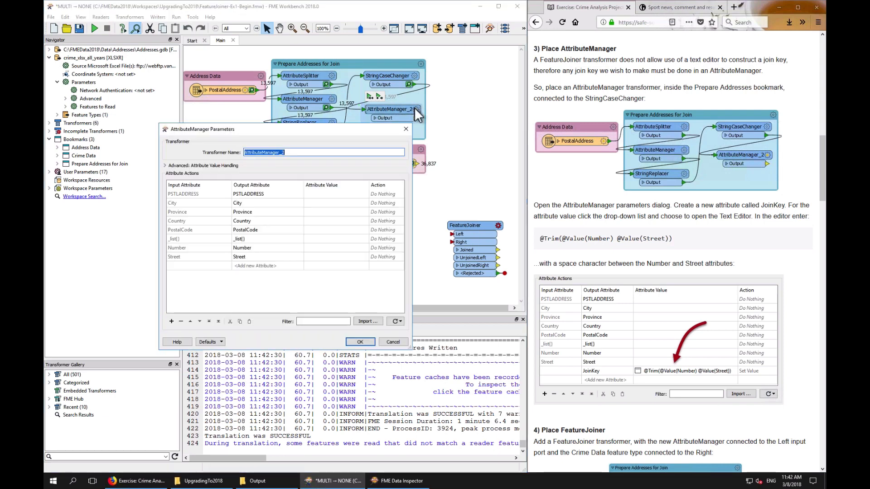
pyautogui.click(268, 265)
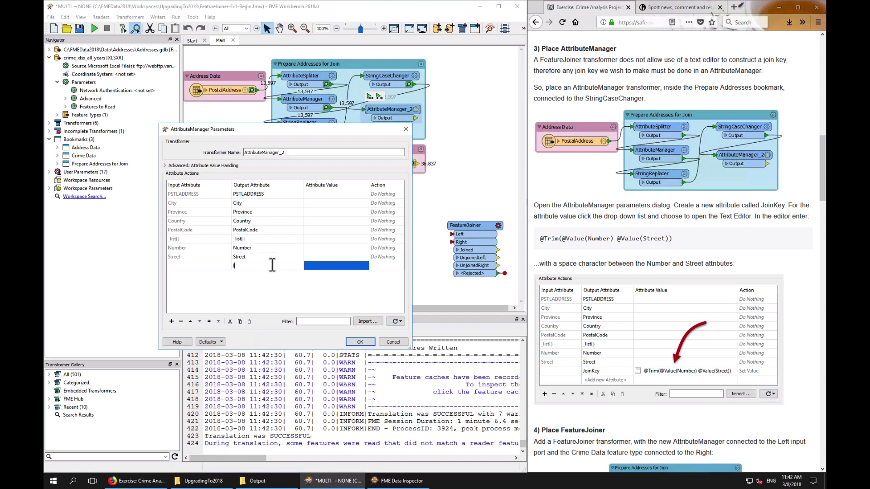
pyautogui.write('JoinKey')
pyautogui.click(363, 264)
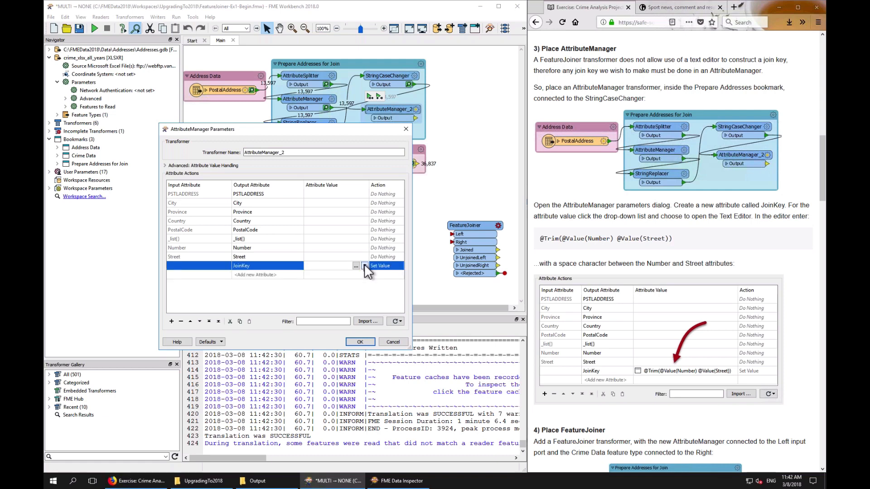
pyautogui.click(365, 266)
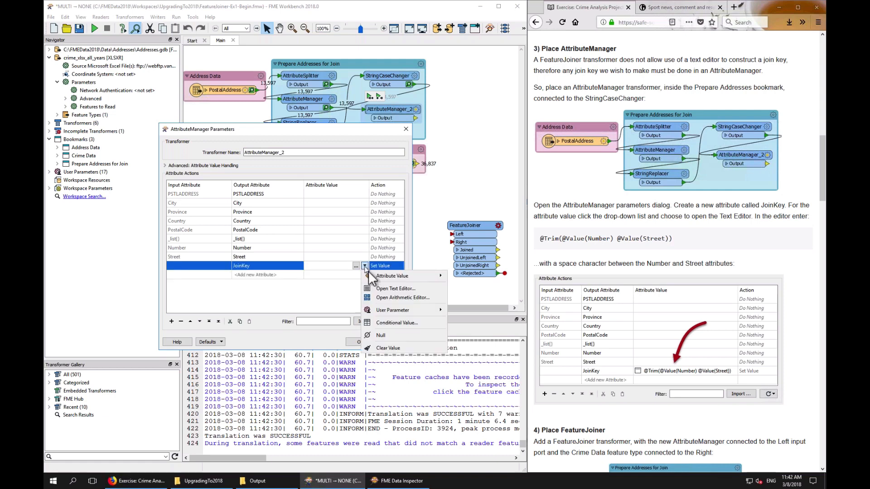
pyautogui.click(391, 288)
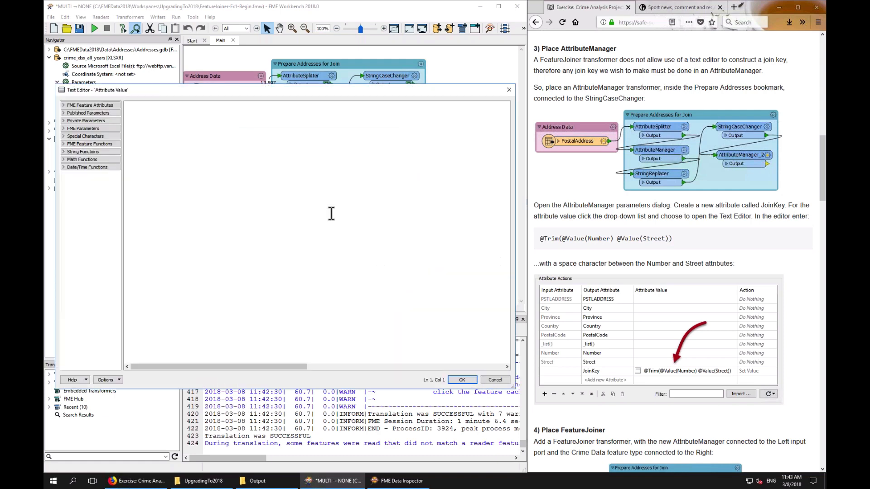
pyautogui.click(79, 150)
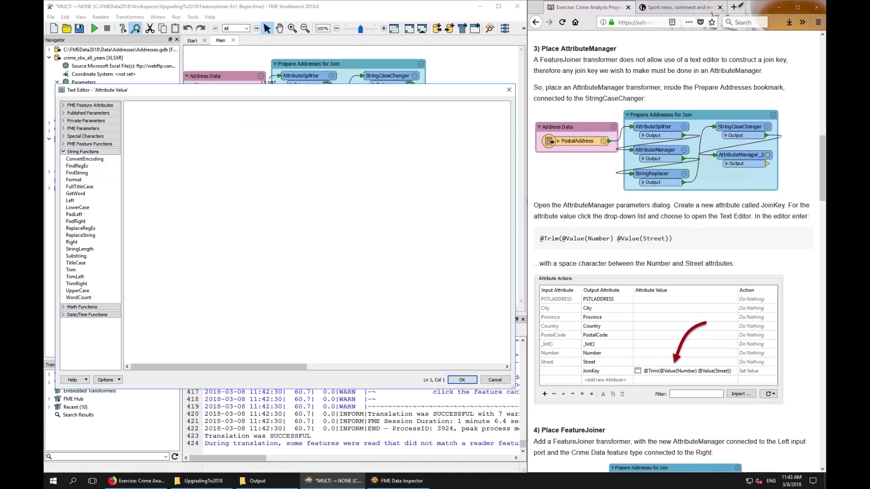
pyautogui.moveTo(544, 239); pyautogui.dragTo(672, 239)
pyautogui.click(404, 196)
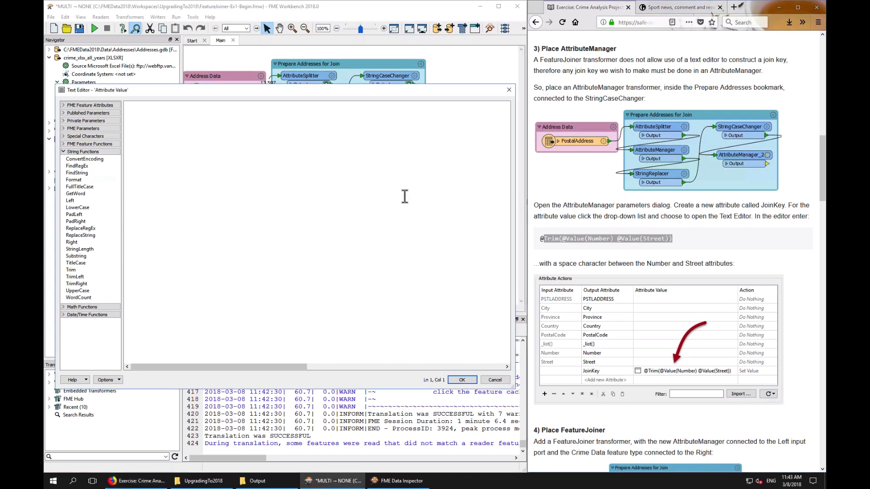
pyautogui.write('@')
pyautogui.rightClick(560, 239)
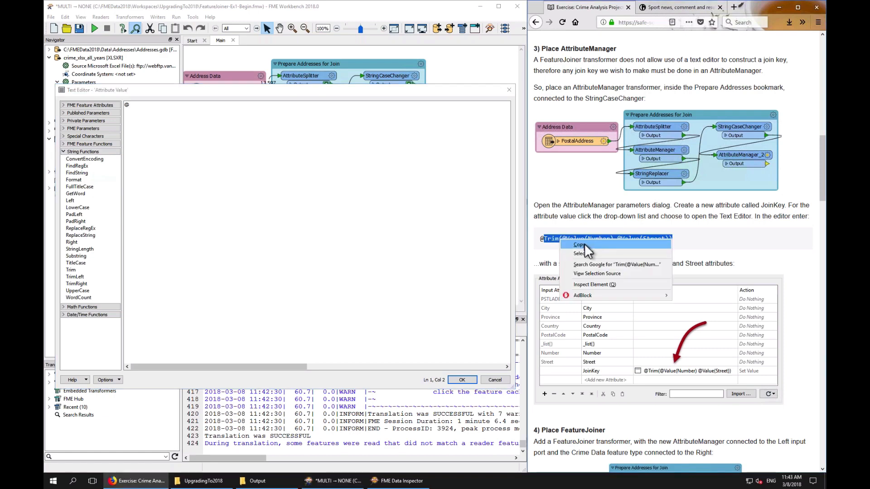
pyautogui.click(580, 245)
pyautogui.click(358, 185)
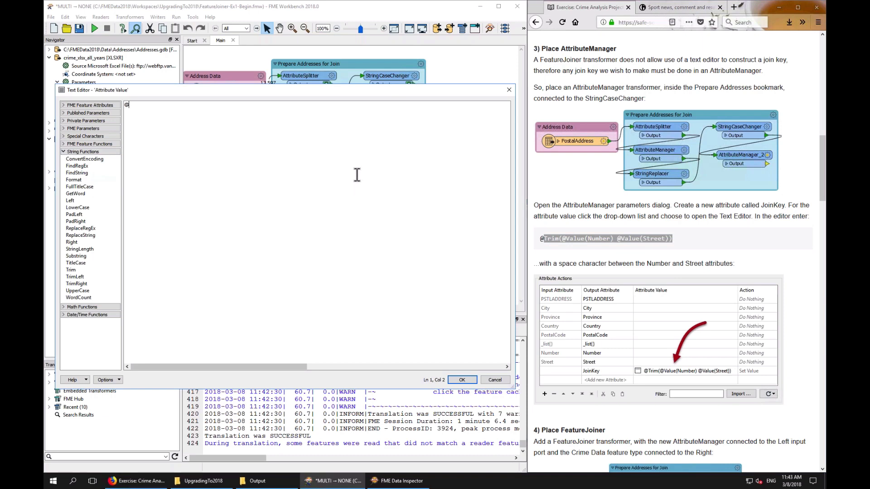
pyautogui.write('Trim(')
pyautogui.click(88, 105)
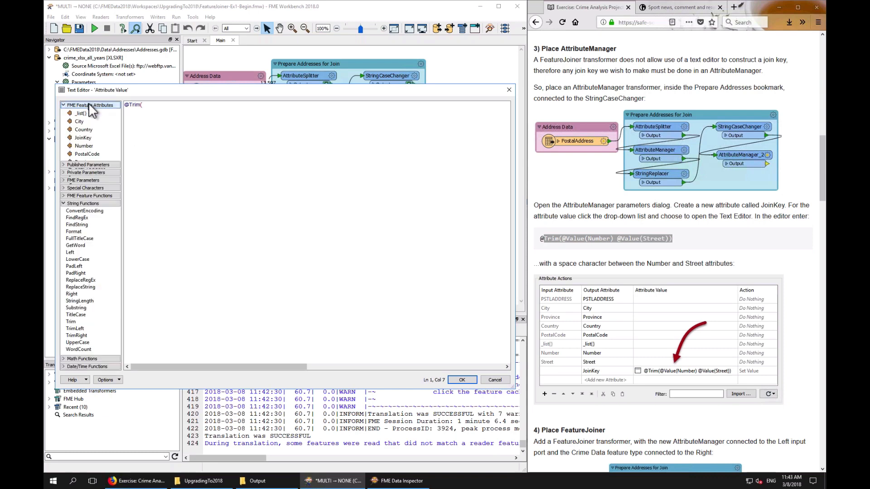
pyautogui.doubleClick(84, 145)
pyautogui.click(241, 144)
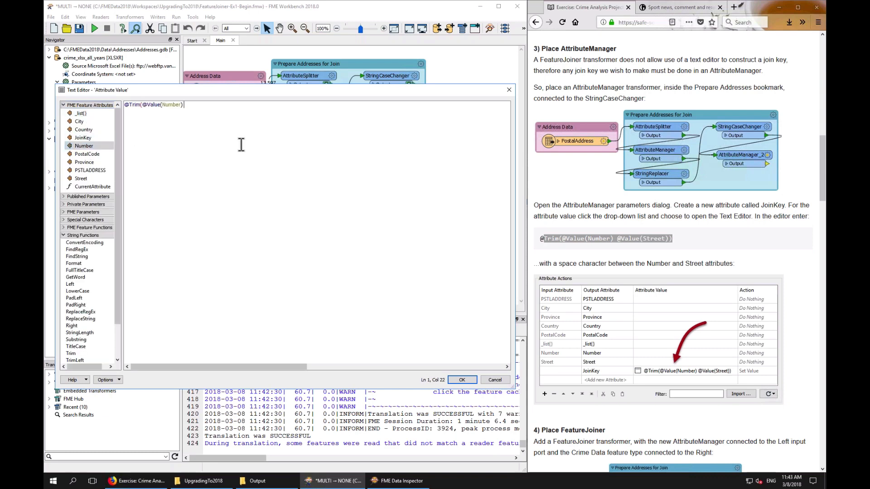
pyautogui.doubleClick(82, 178)
pyautogui.click(256, 155)
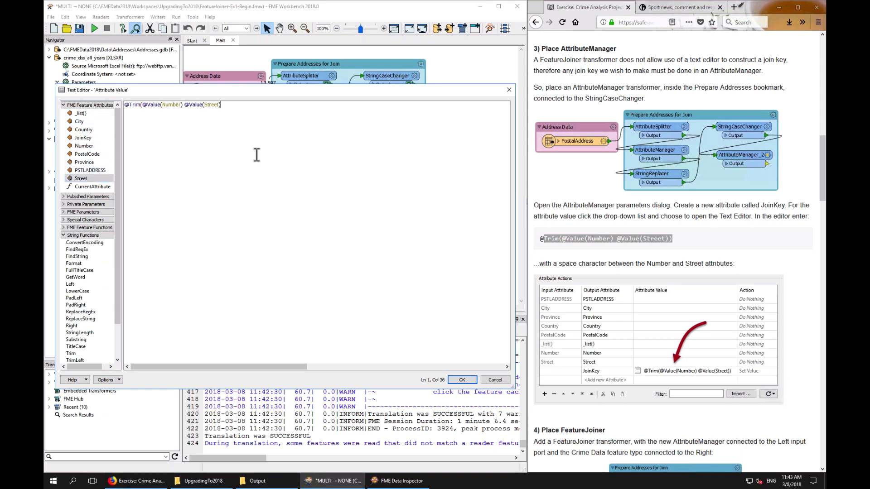
pyautogui.write(')')
pyautogui.click(461, 379)
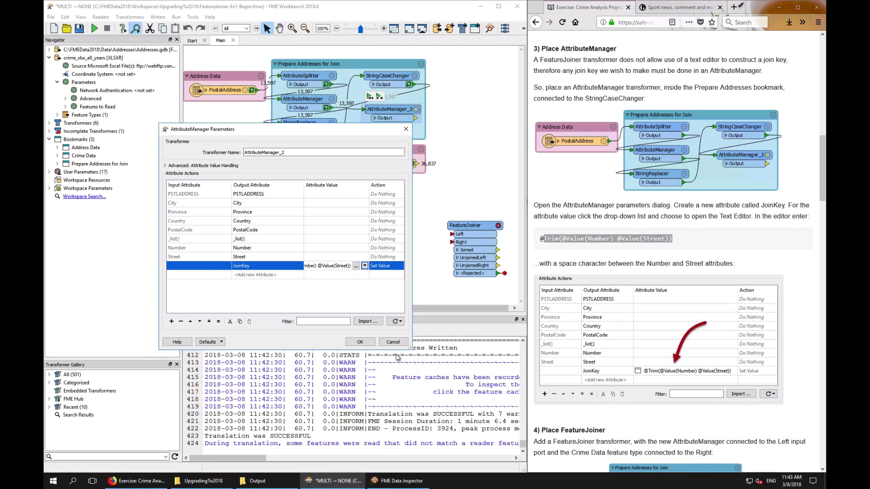
pyautogui.click(365, 344)
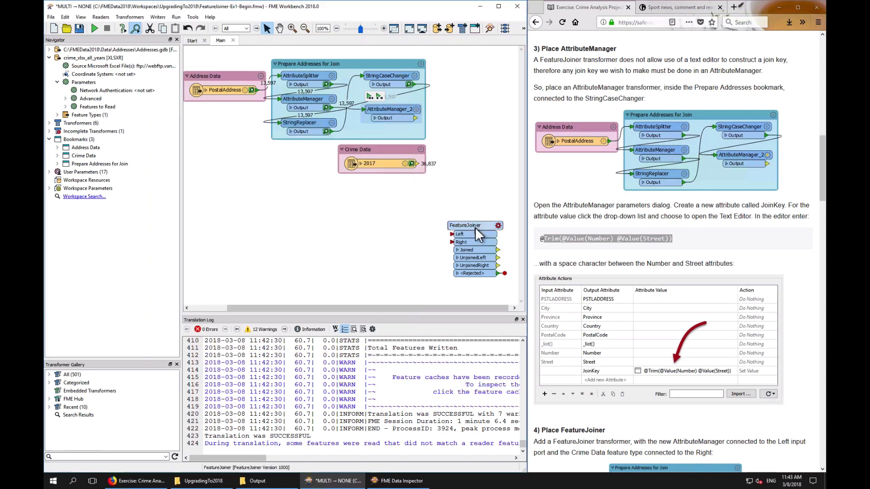
# Connect AttributeManager_2 to the FeatureJoiner's Left port and the Crime Data 2017 output to its Right port
pyautogui.moveTo(474, 227); pyautogui.dragTo(480, 129)
pyautogui.scroll(-4, 644, 243)
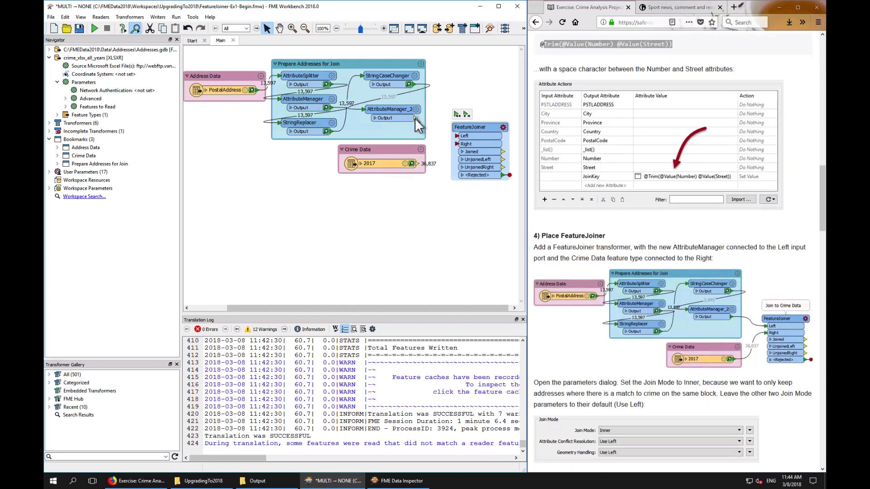
pyautogui.moveTo(415, 118); pyautogui.dragTo(452, 137)
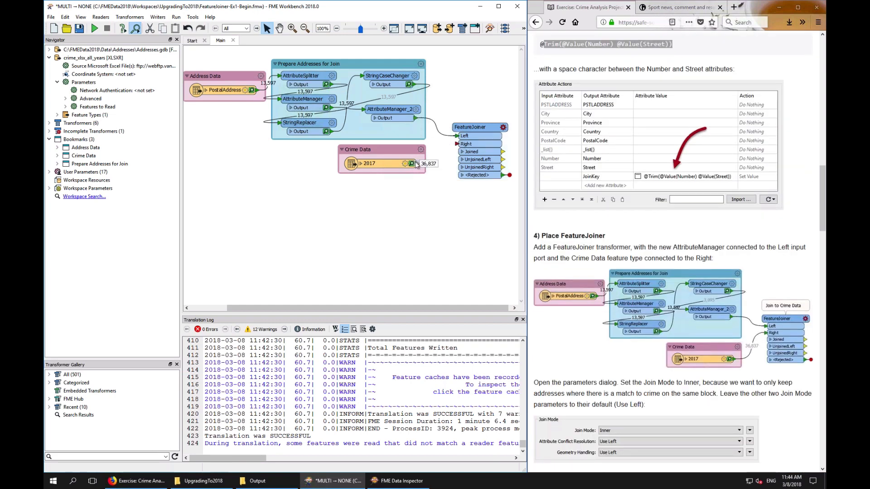
pyautogui.moveTo(414, 164); pyautogui.dragTo(452, 145)
# Open the FeatureJoiner parameters and set the Left join key to JoinKey
pyautogui.click(502, 130)
pyautogui.click(503, 128)
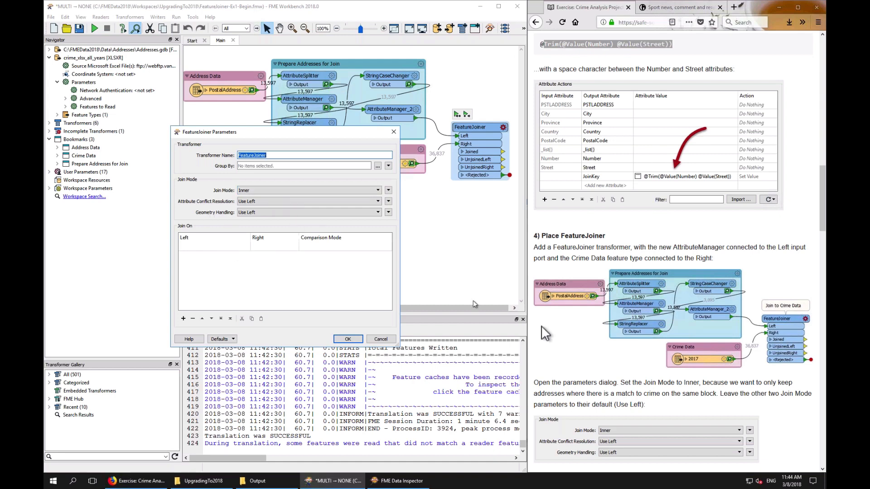
pyautogui.click(607, 355)
pyautogui.scroll(-5, 608, 355)
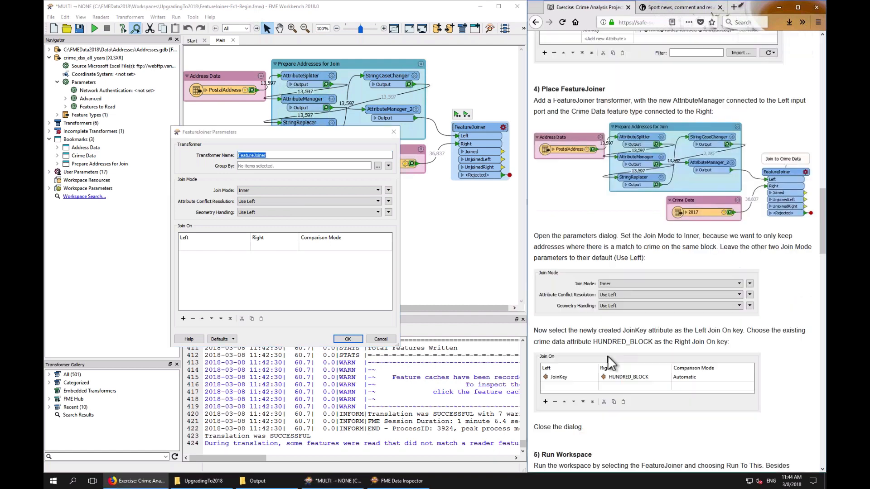
pyautogui.scroll(-5, 607, 355)
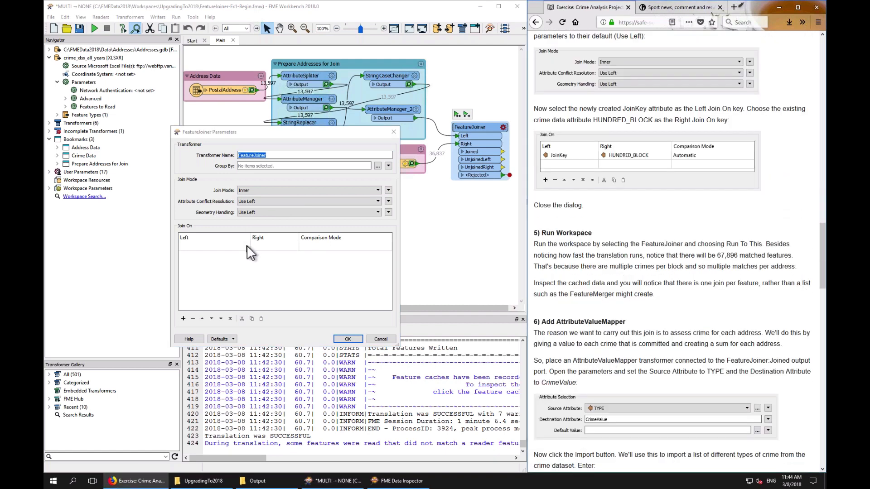
pyautogui.click(246, 245)
pyautogui.click(245, 246)
pyautogui.moveTo(292, 256)
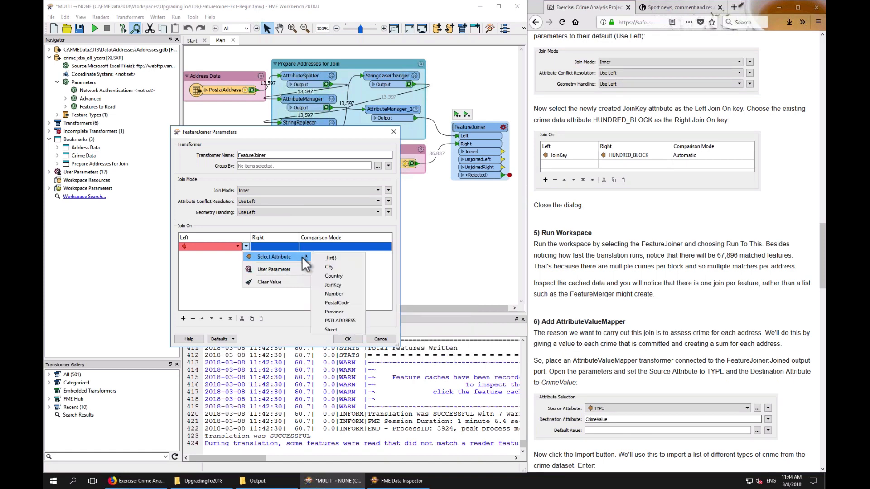
pyautogui.click(328, 282)
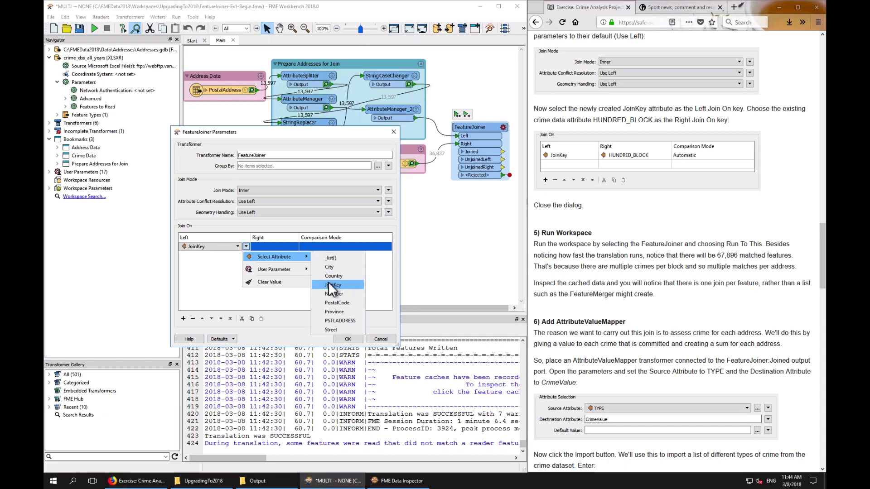
# Set the FeatureJoiner's Right join key to HUNDRED_BLOCK
pyautogui.click(292, 246)
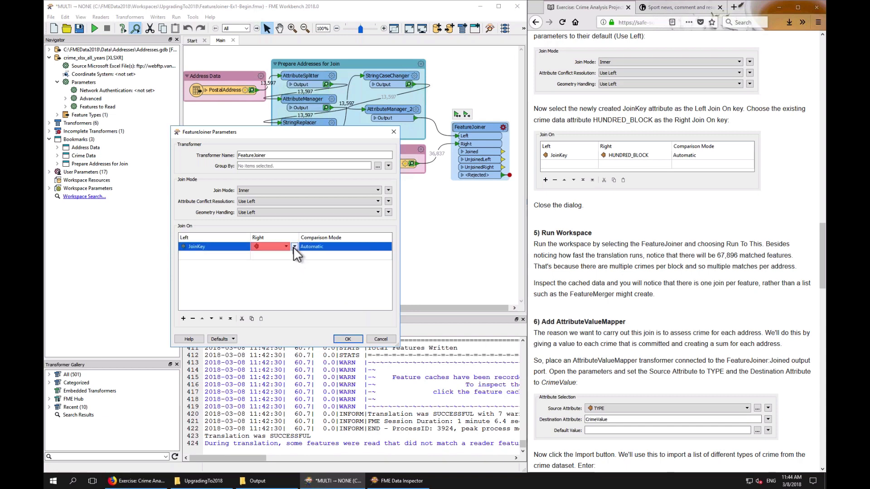
pyautogui.click(294, 247)
pyautogui.moveTo(327, 257)
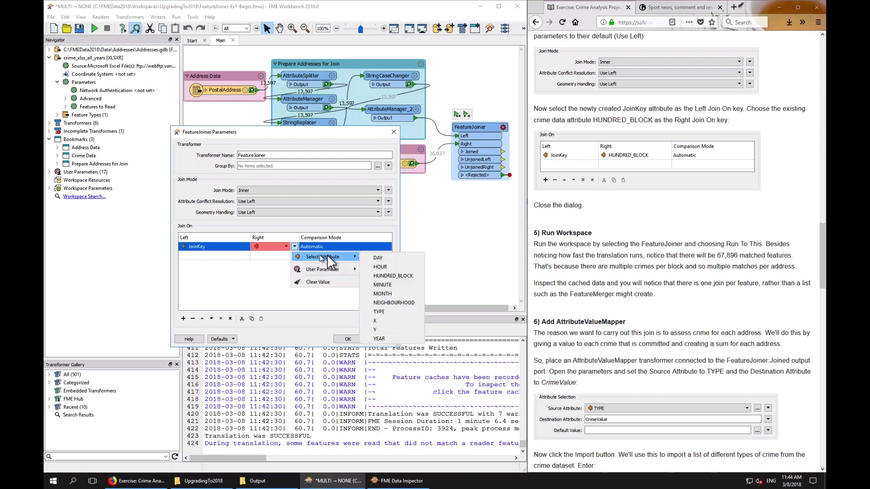
pyautogui.click(400, 275)
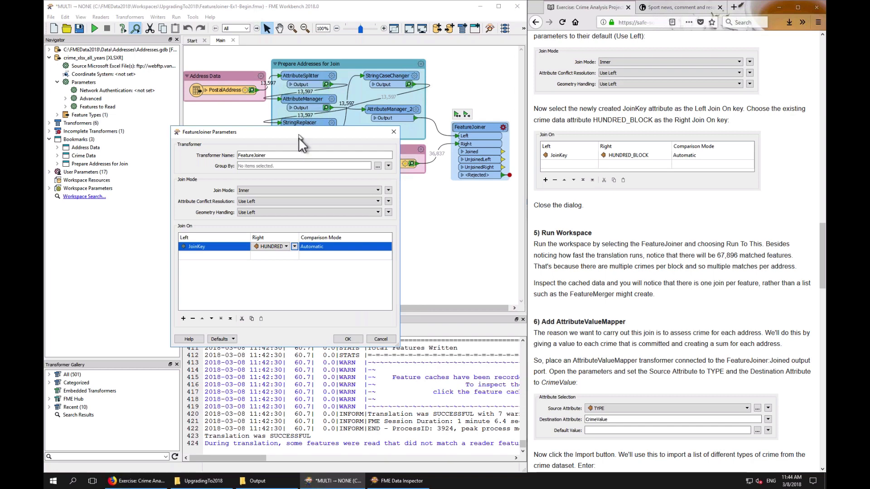
# Confirm the FeatureJoiner parameters and nudge AttributeManager_2 slightly on the canvas
pyautogui.moveTo(298, 137); pyautogui.dragTo(330, 187)
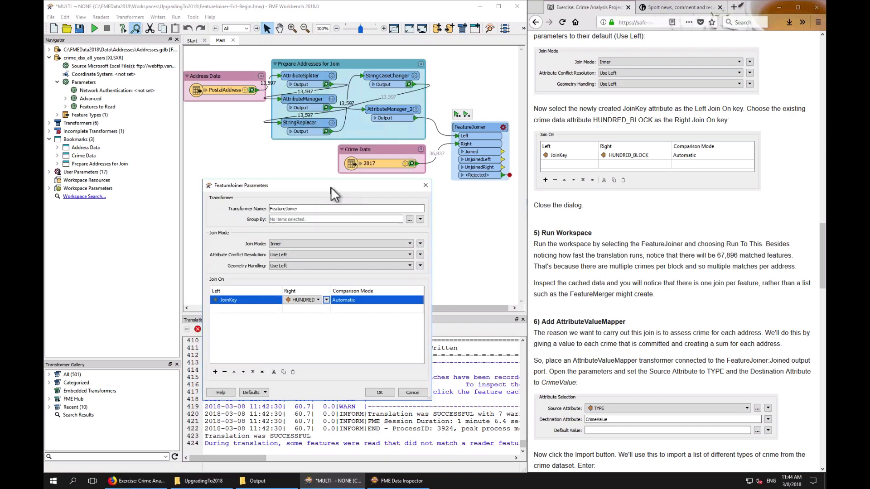
pyautogui.click(380, 392)
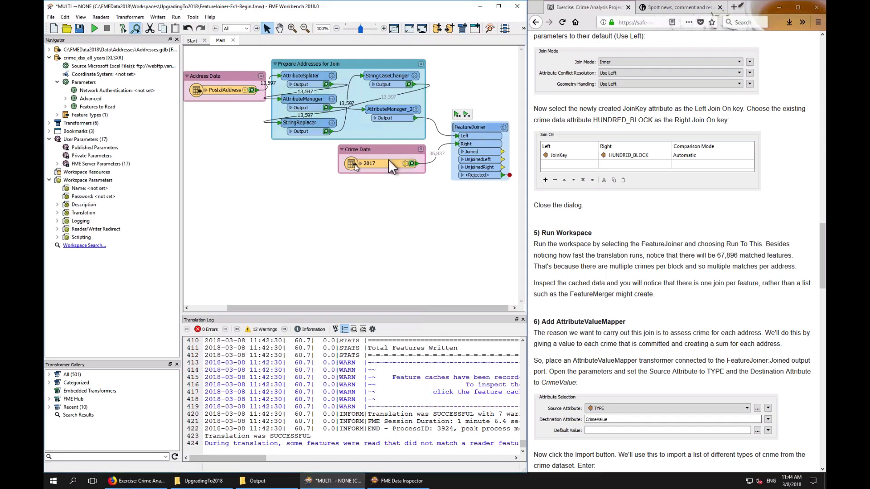
pyautogui.moveTo(388, 108); pyautogui.dragTo(382, 117)
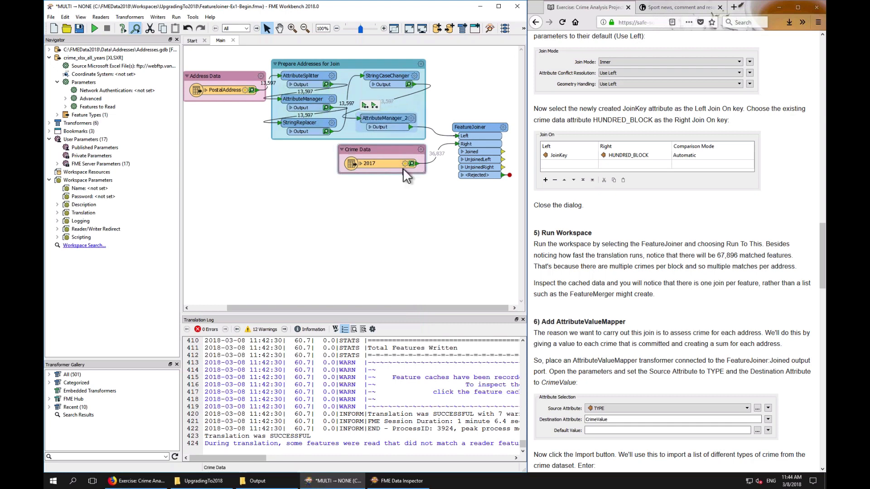
# Run the workspace up to the FeatureJoiner, allowing the uncached AttributeManager_2 to run as well
pyautogui.click(645, 288)
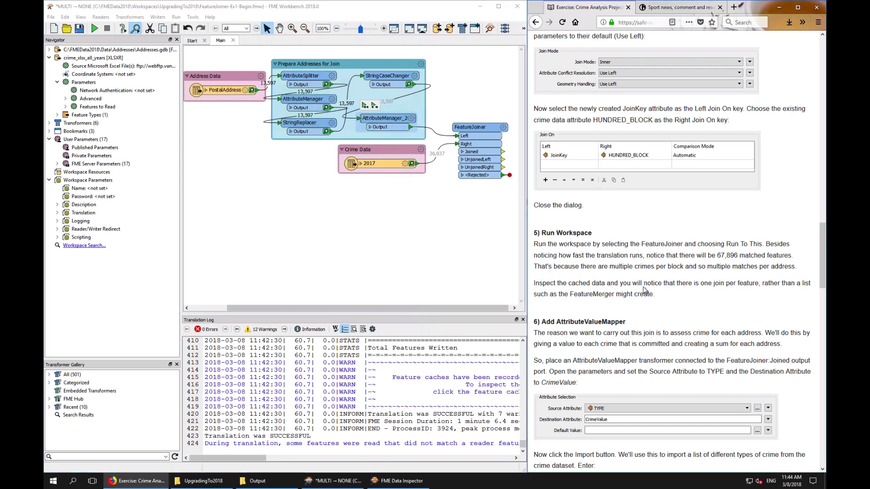
pyautogui.scroll(-5, 645, 287)
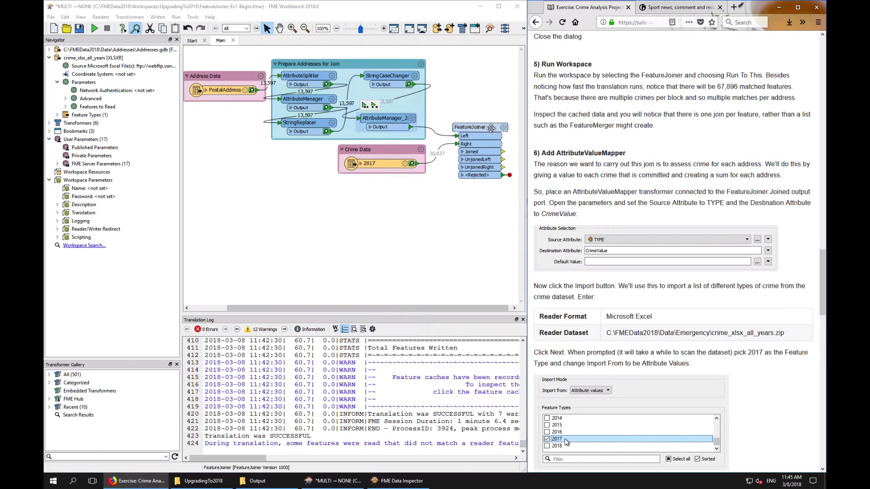
pyautogui.click(491, 128)
pyautogui.click(457, 114)
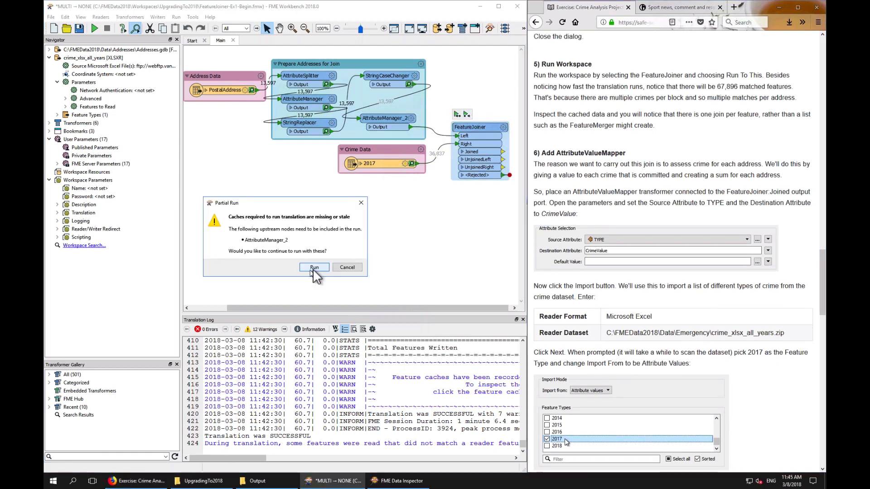
pyautogui.click(314, 267)
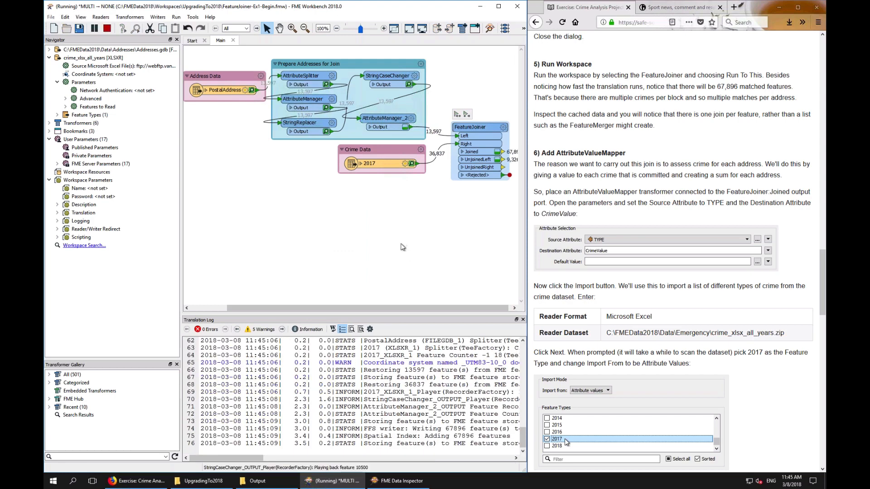
# Reposition the FeatureJoiner on the canvas closer to AttributeManager_2 and the Crime Data reader
pyautogui.moveTo(336, 308); pyautogui.dragTo(339, 308)
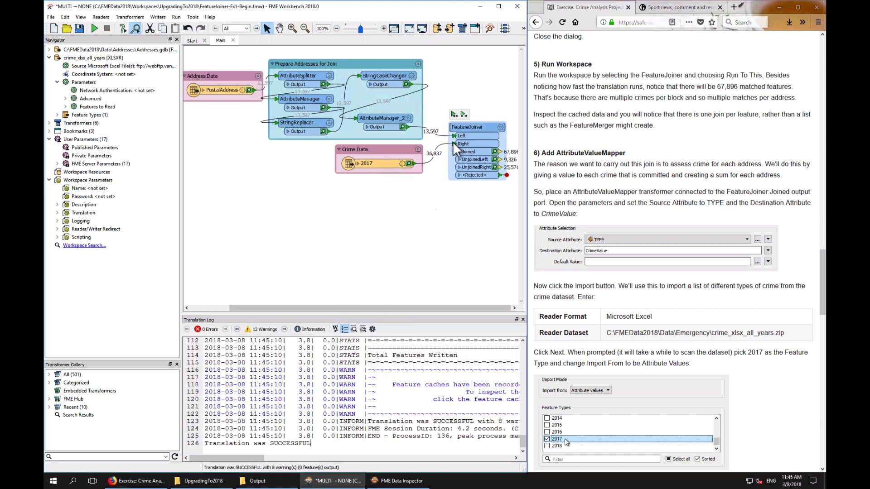
pyautogui.moveTo(471, 124)
pyautogui.mouseDown()
pyautogui.moveTo(463, 113)
pyautogui.moveTo(470, 114)
pyautogui.mouseUp()
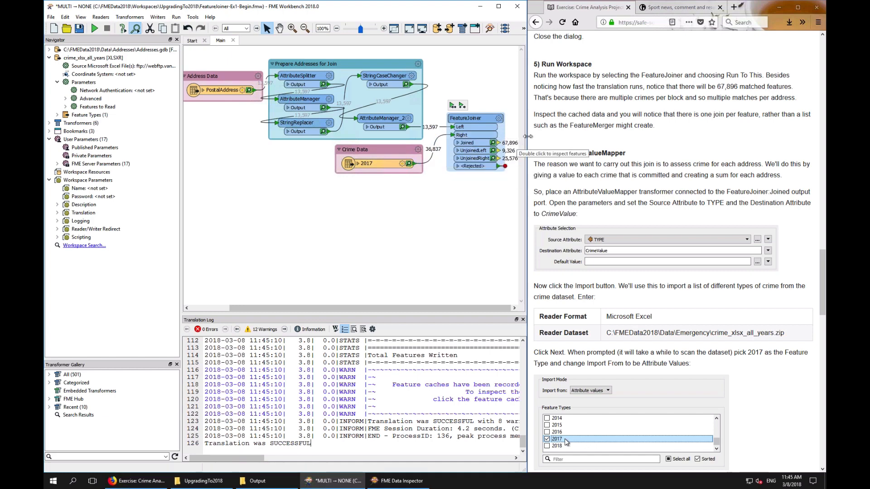
pyautogui.moveTo(527, 136); pyautogui.dragTo(528, 136)
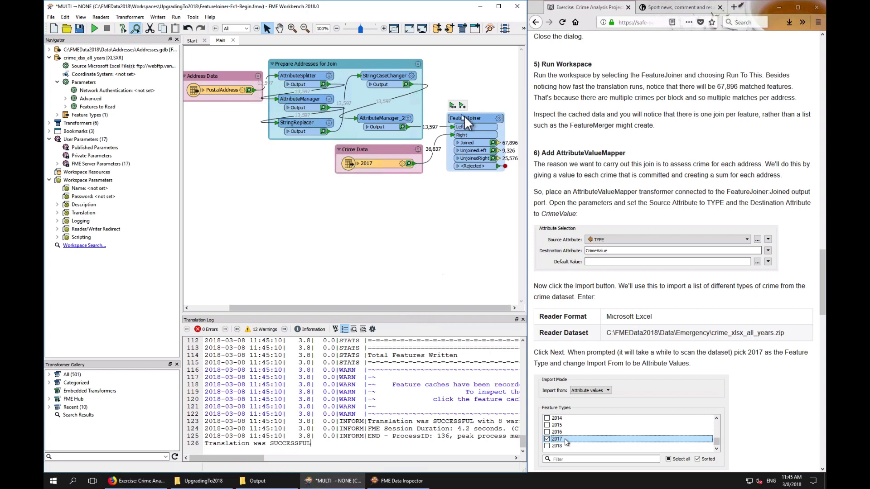
pyautogui.moveTo(467, 118); pyautogui.dragTo(506, 117)
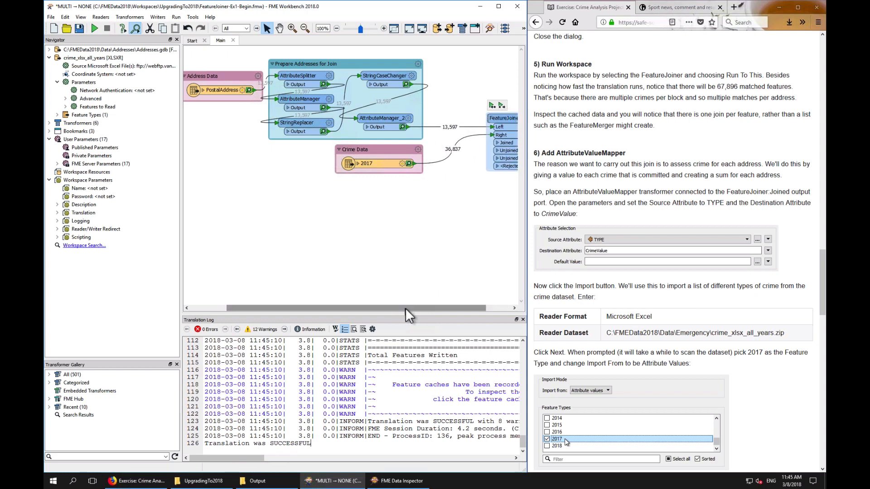
pyautogui.moveTo(405, 309); pyautogui.dragTo(444, 306)
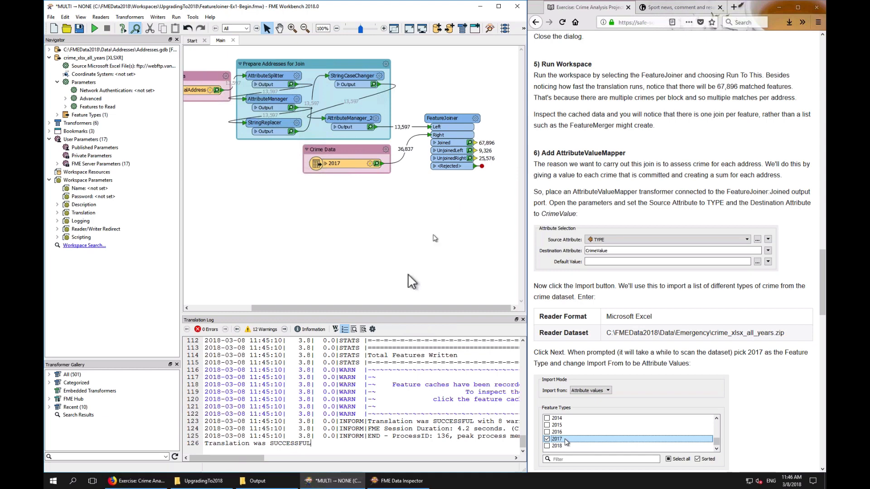
pyautogui.click(451, 120)
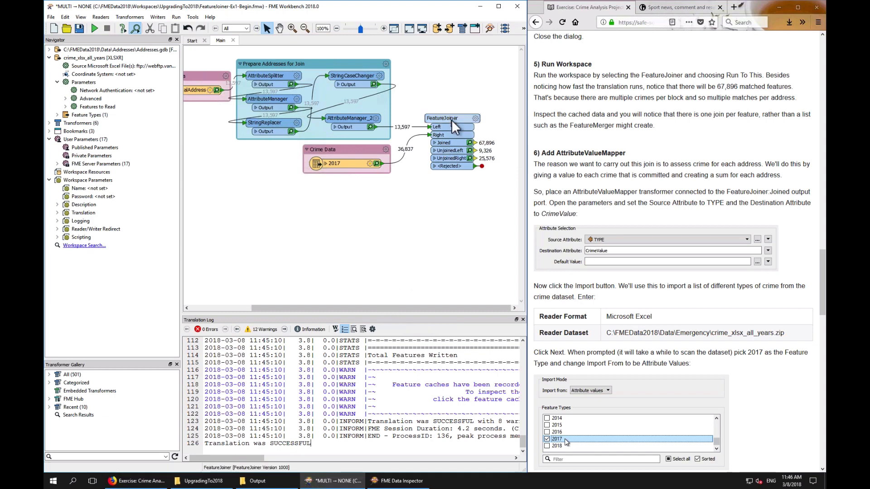
pyautogui.moveTo(451, 120); pyautogui.dragTo(445, 120)
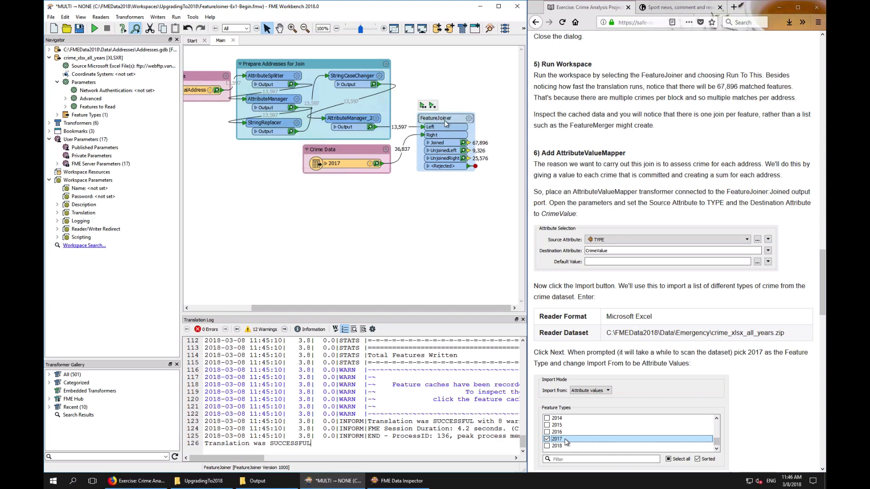
# Add an AttributeValueMapper transformer connected to the FeatureJoiner's Joined output port
pyautogui.click(461, 196)
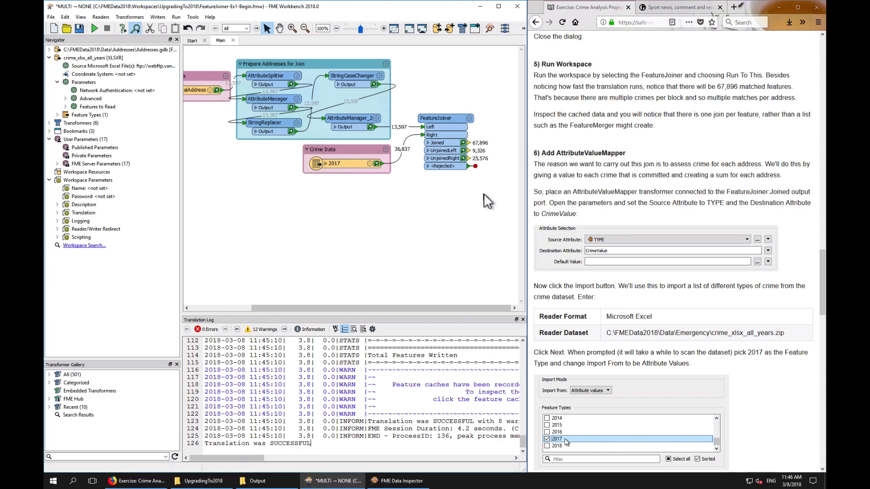
pyautogui.write('avm')
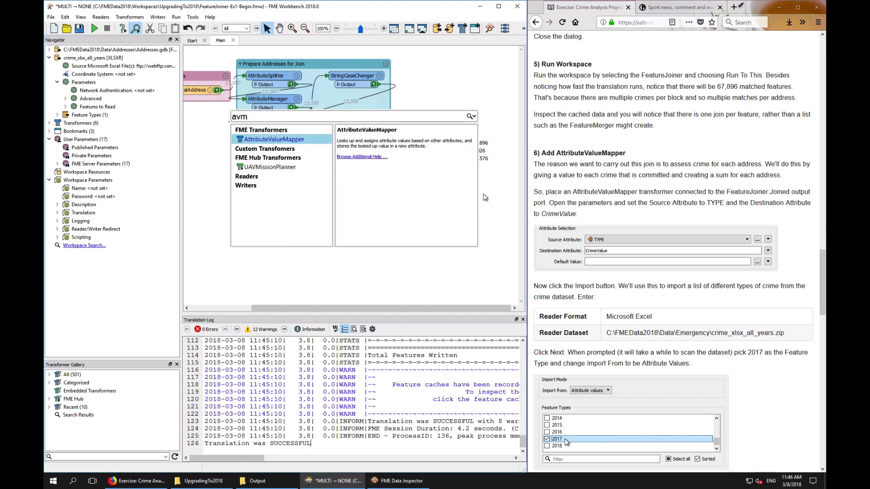
pyautogui.press('Return')
pyautogui.moveTo(486, 204); pyautogui.dragTo(474, 148)
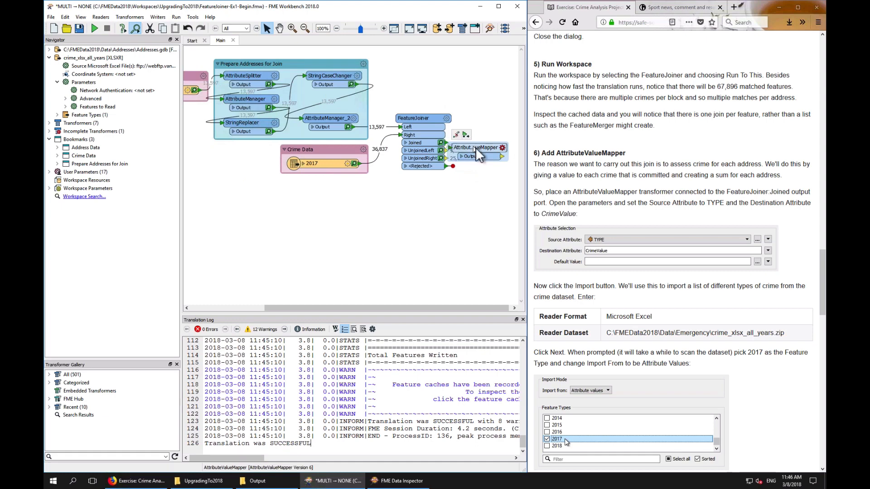
pyautogui.moveTo(460, 308); pyautogui.dragTo(471, 308)
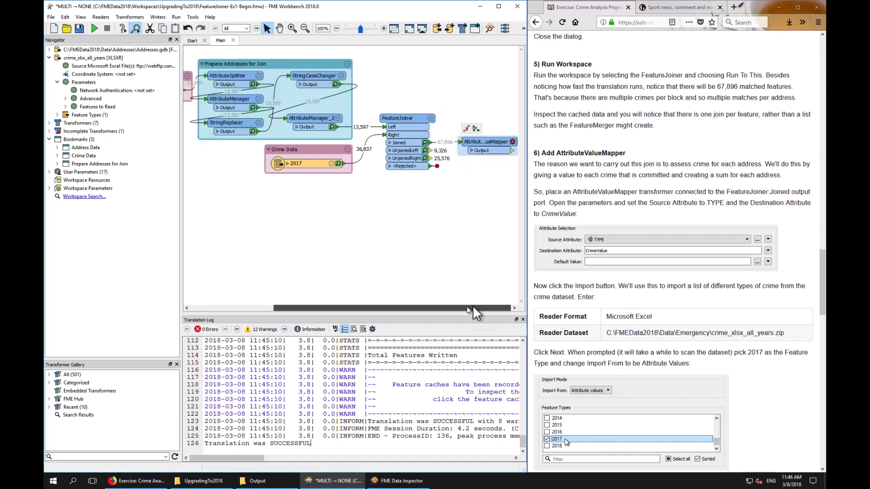
# Set the AttributeValueMapper's Source Attribute to TYPE and its Destination Attribute to CrimeValue
pyautogui.click(512, 143)
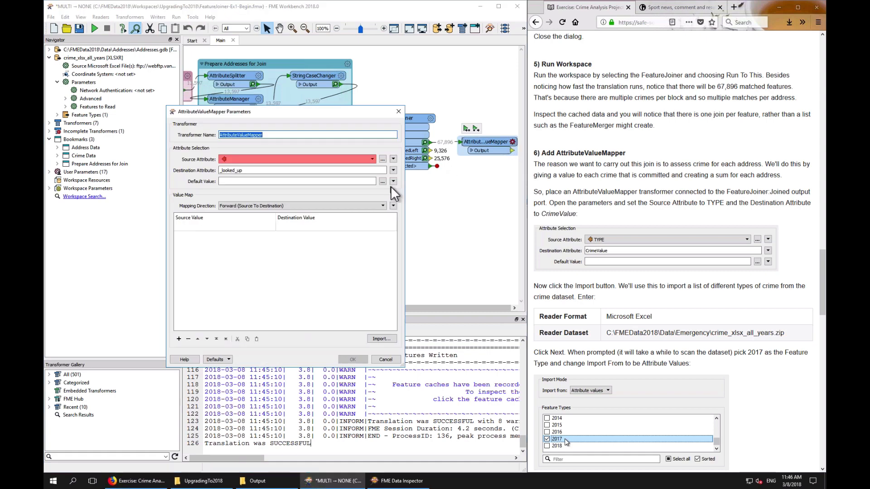
pyautogui.click(373, 159)
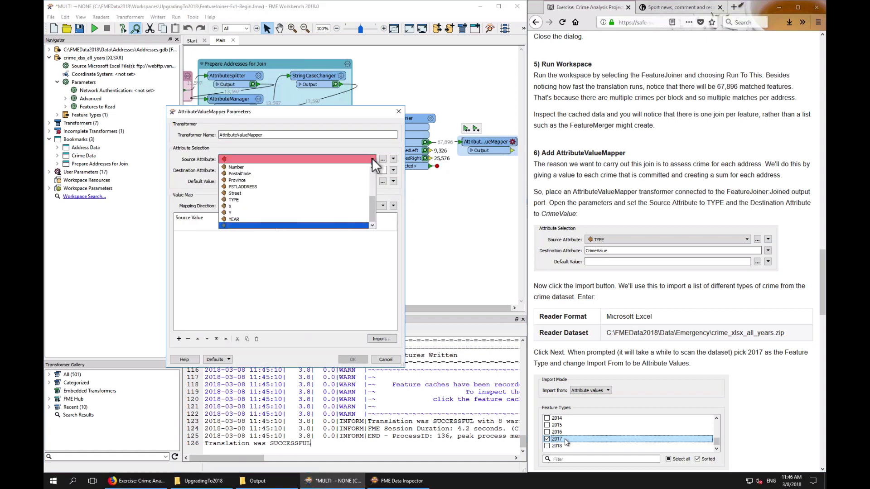
pyautogui.click(244, 200)
pyautogui.doubleClick(254, 171)
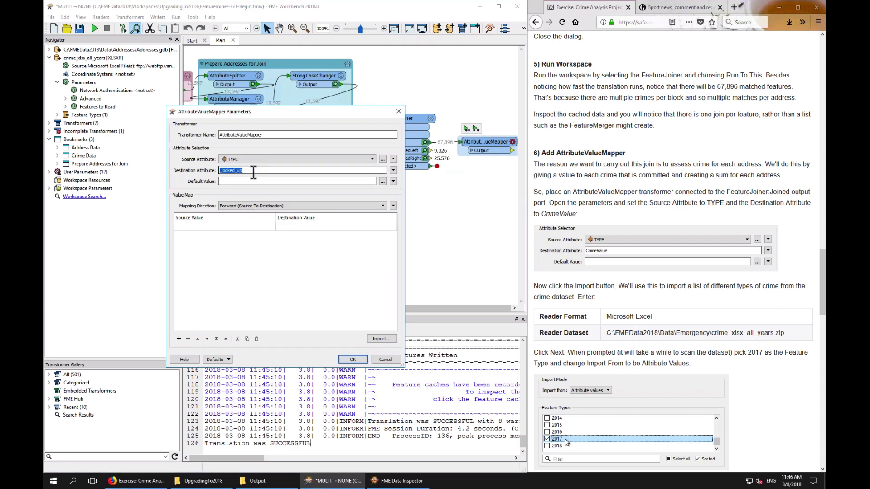
pyautogui.write('CrimeValue')
pyautogui.click(213, 230)
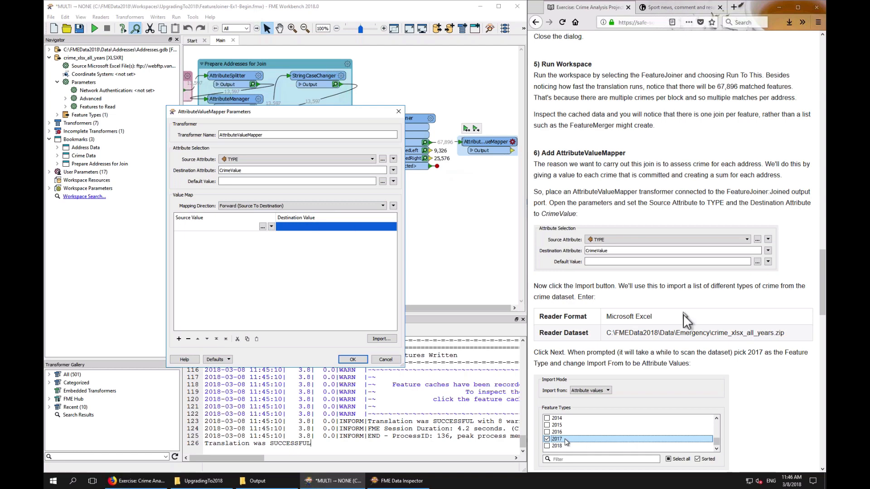
# Start importing value map entries and choose Microsoft Excel as the reader format
pyautogui.scroll(-3, 685, 320)
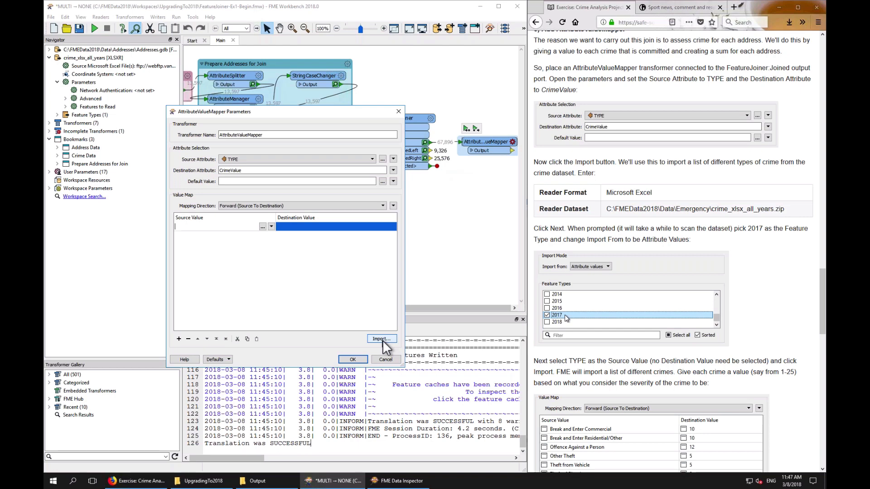
pyautogui.click(382, 339)
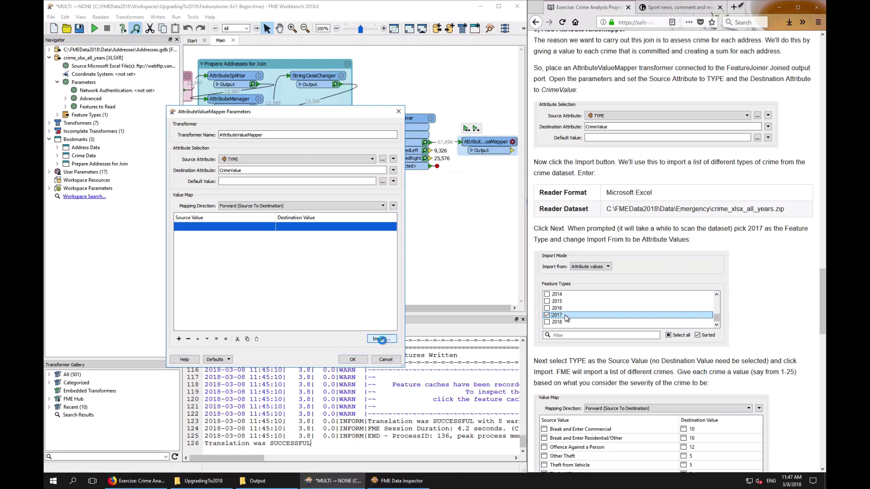
pyautogui.write('e')
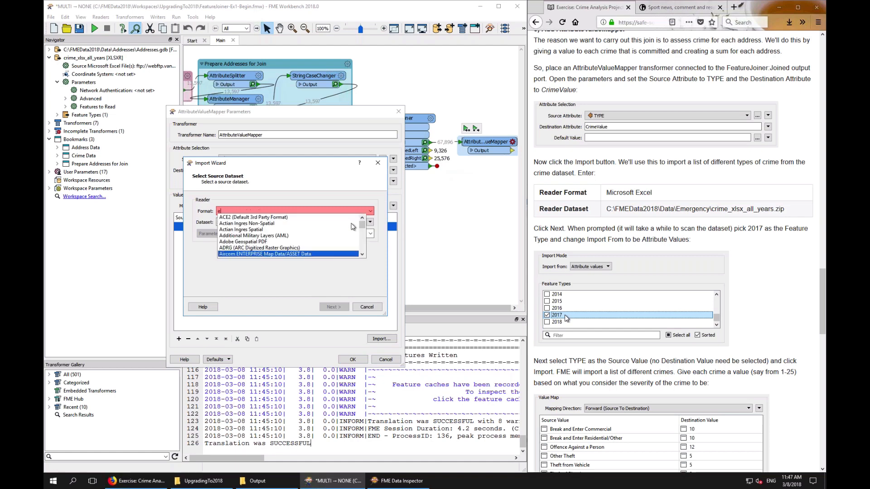
pyautogui.write('xcel')
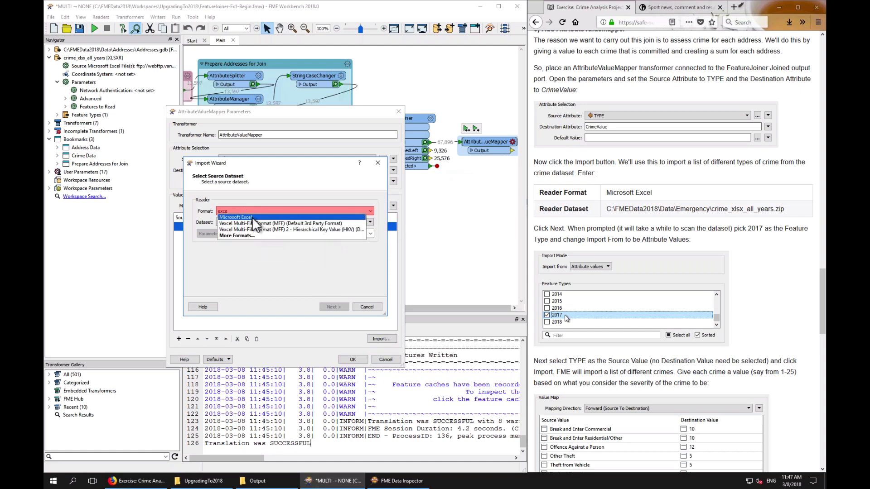
pyautogui.press('Return')
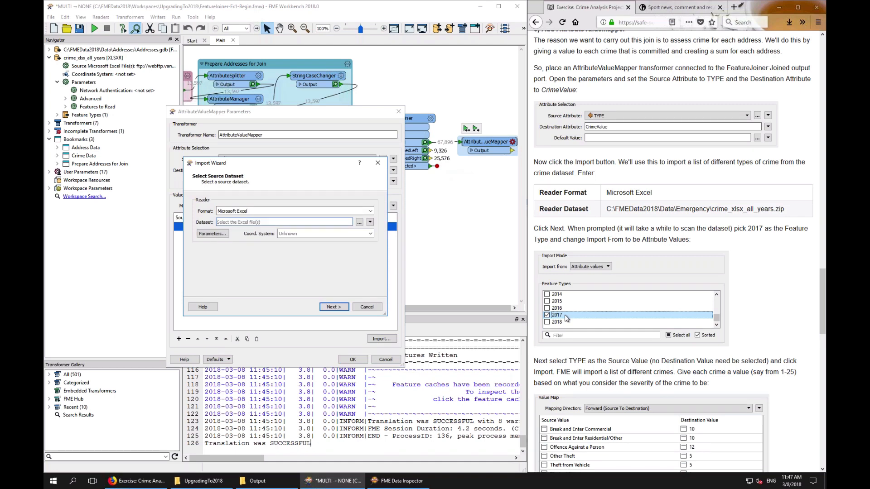
# Select crime_xlsx_all_years.zip in the Emergency data folder as the dataset and continue the wizard
pyautogui.click(359, 222)
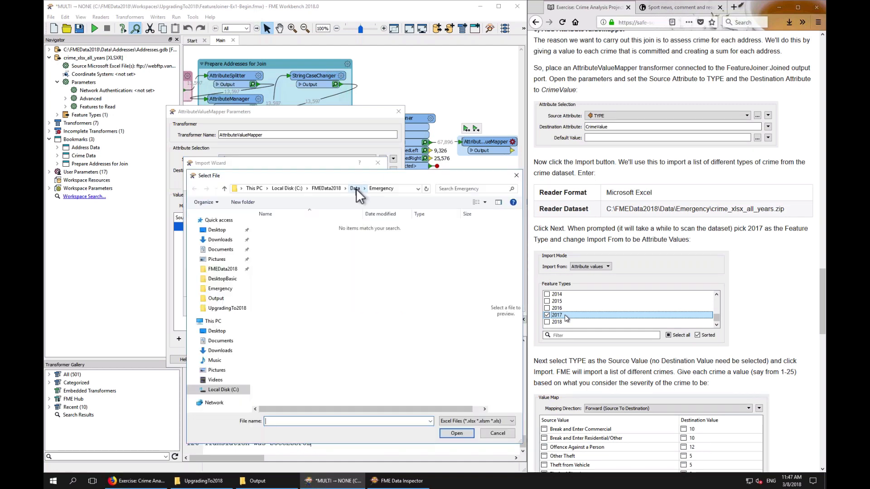
pyautogui.click(477, 421)
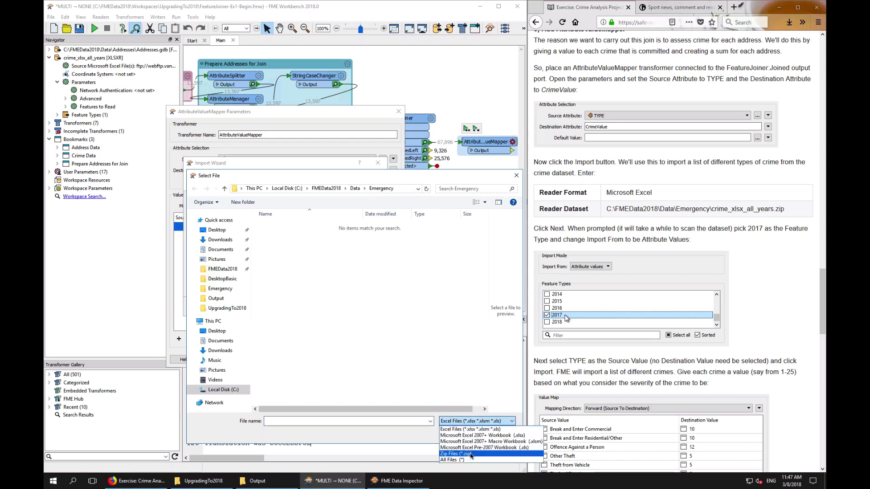
pyautogui.click(471, 454)
pyautogui.doubleClick(289, 227)
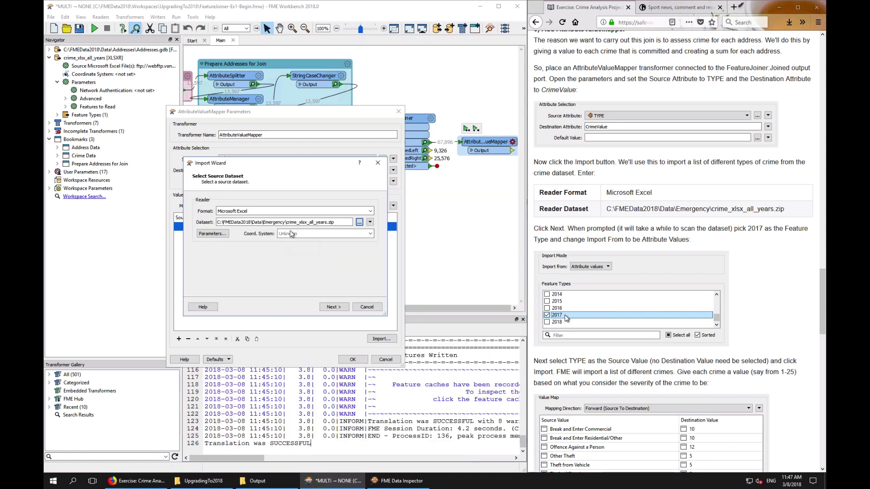
pyautogui.click(335, 305)
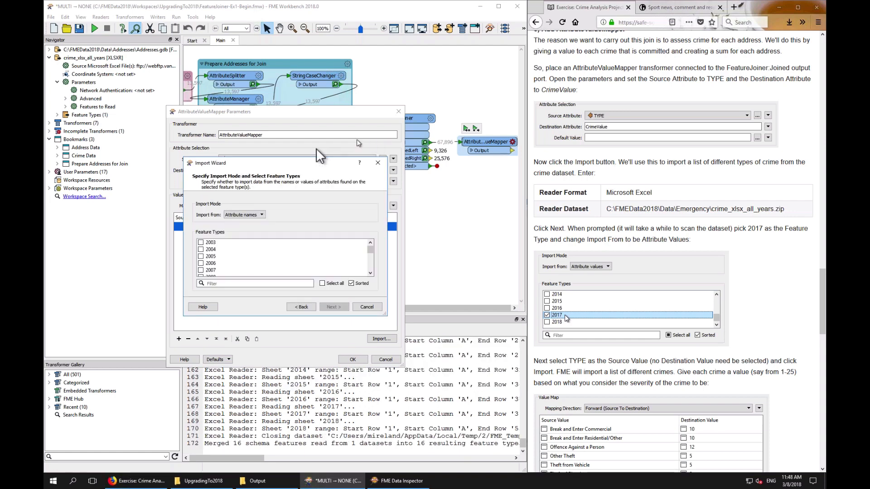
# Check the 2017 feature type and set the import mode to Attribute values
pyautogui.scroll(-4, 252, 259)
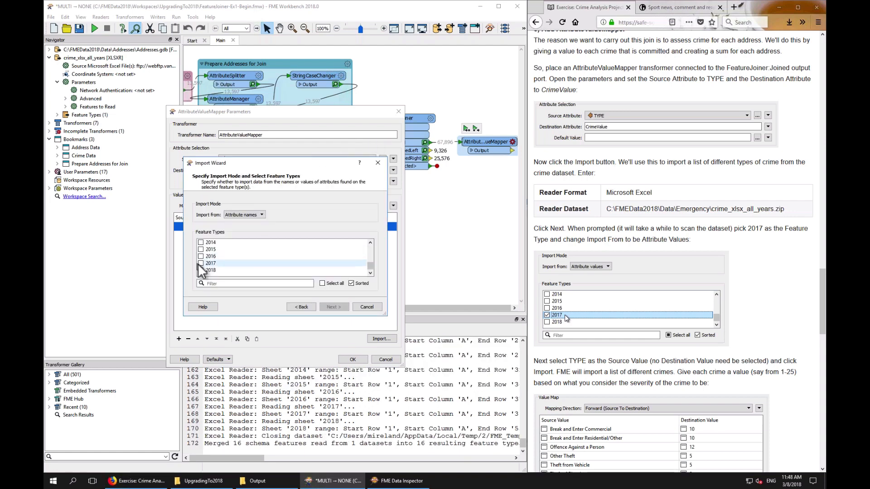
pyautogui.click(201, 263)
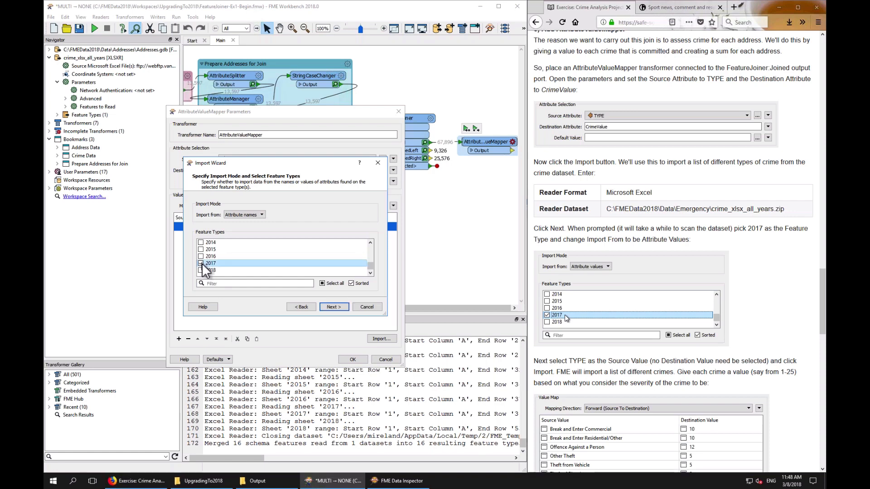
pyautogui.click(257, 216)
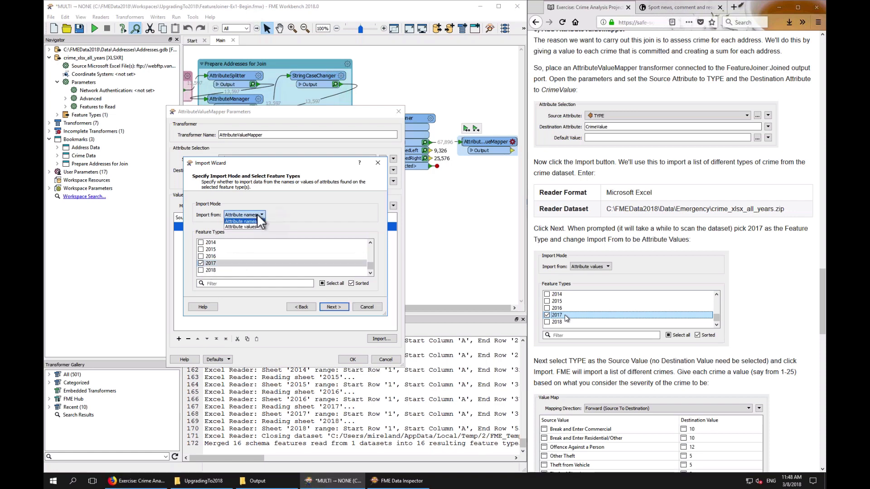
pyautogui.click(245, 226)
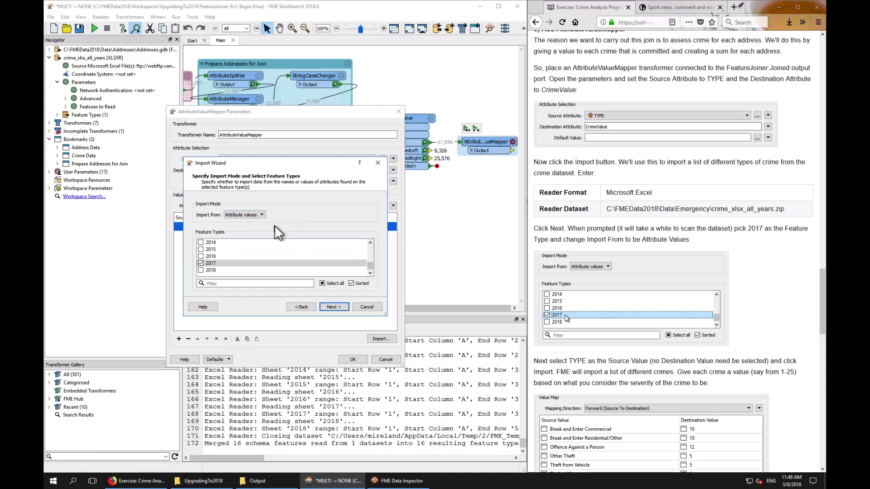
pyautogui.click(334, 307)
pyautogui.click(335, 205)
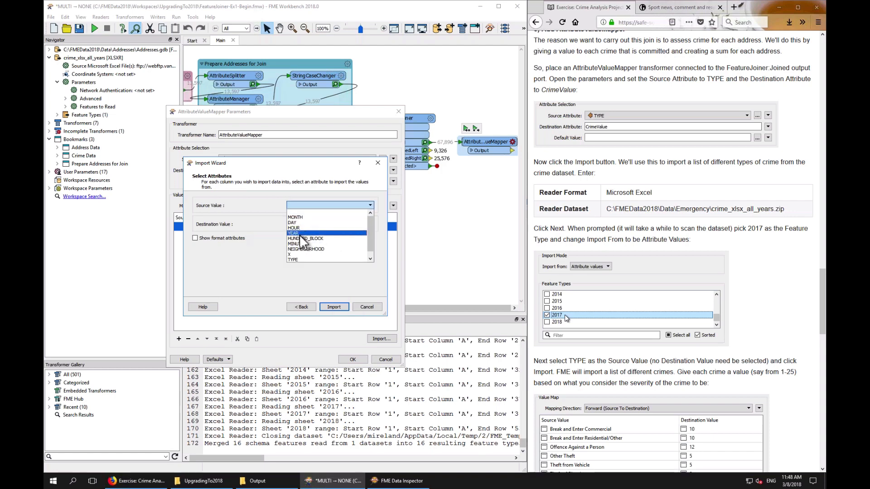
pyautogui.click(294, 259)
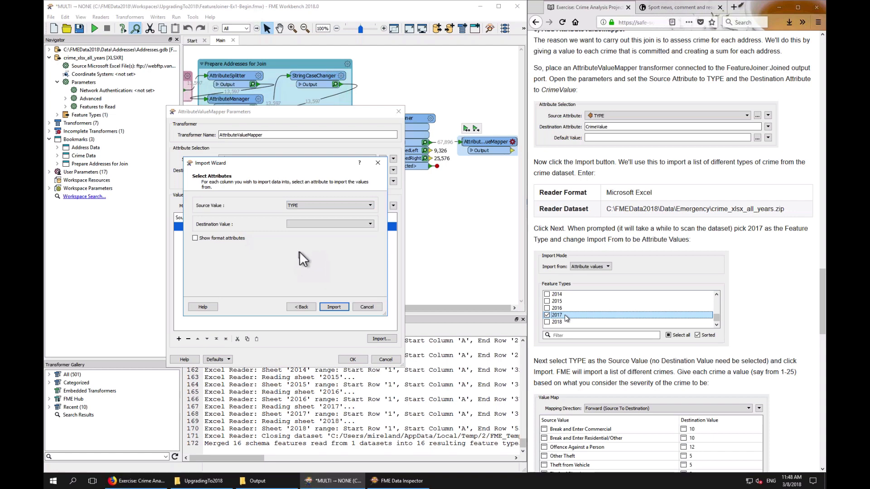
pyautogui.click(302, 308)
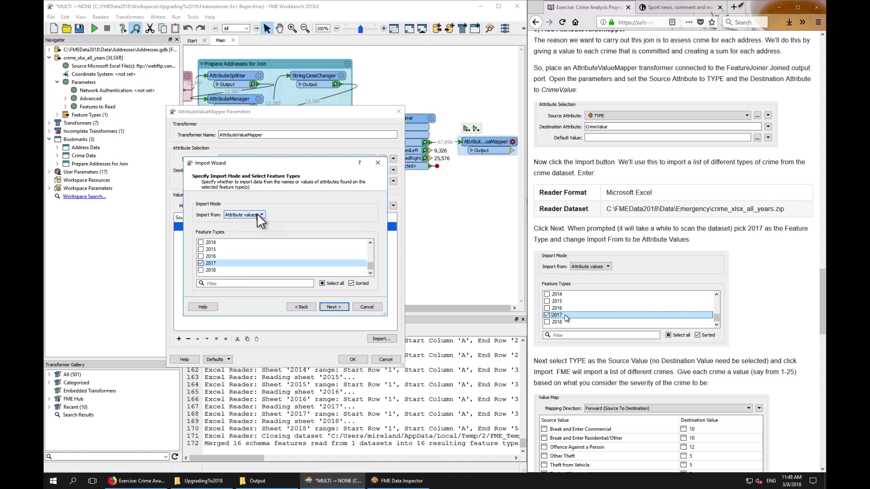
# Continue the import wizard, choose TYPE as the Source Value, and import the crime types into the value map
pyautogui.click(333, 307)
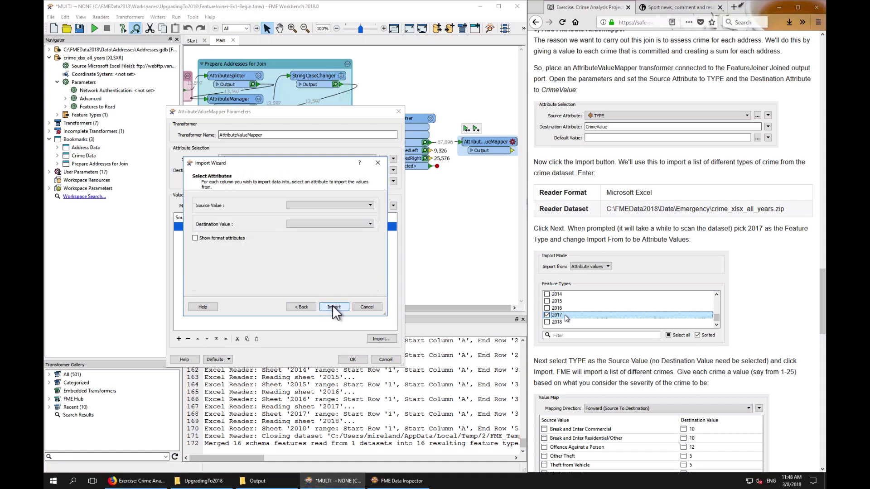
pyautogui.click(339, 207)
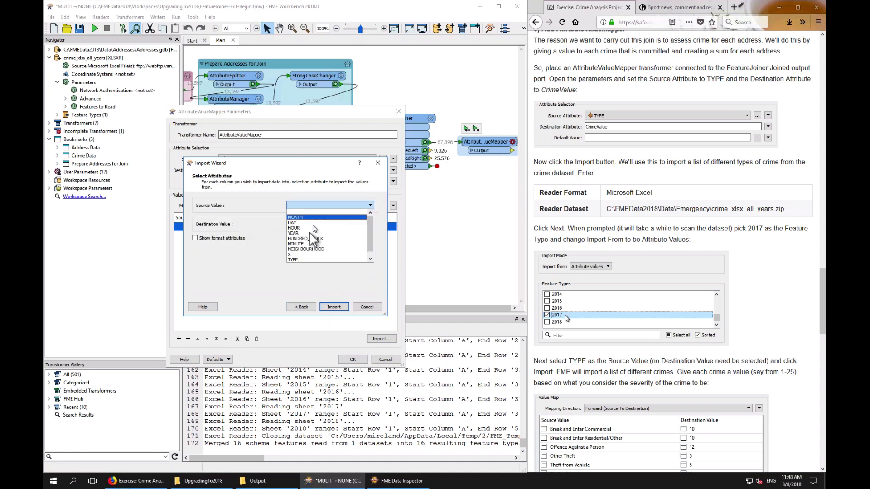
pyautogui.click(296, 259)
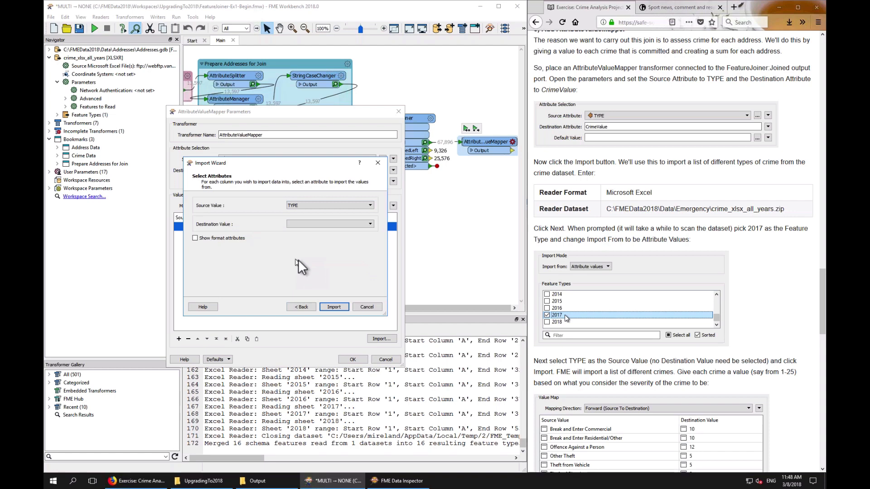
pyautogui.click(334, 306)
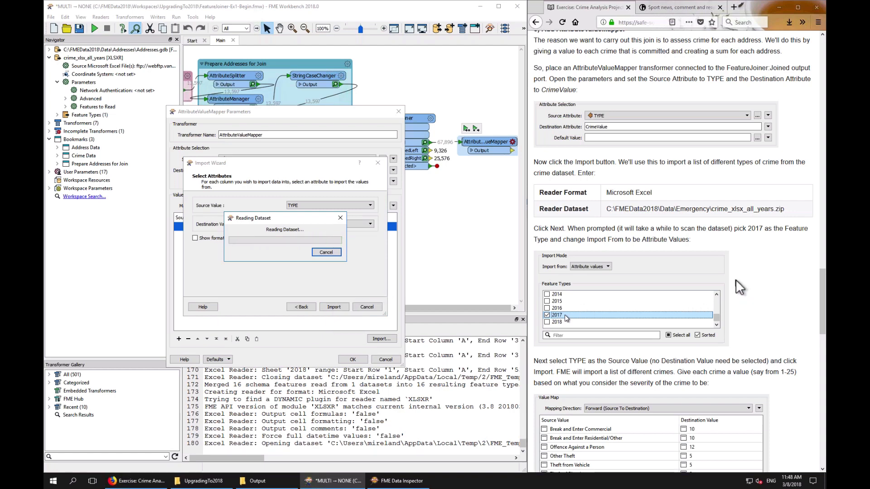
# Read the exercise instructions on which destination values to give each crime type
pyautogui.scroll(-7, 735, 279)
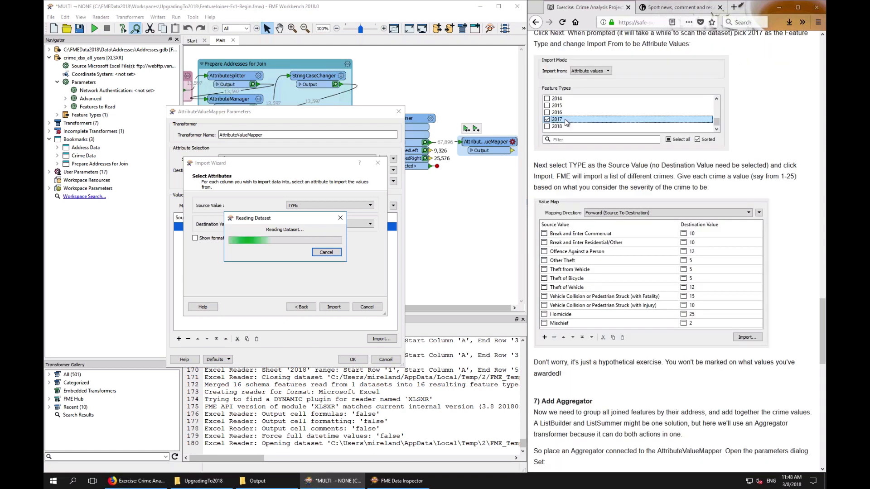
pyautogui.scroll(-1, 737, 283)
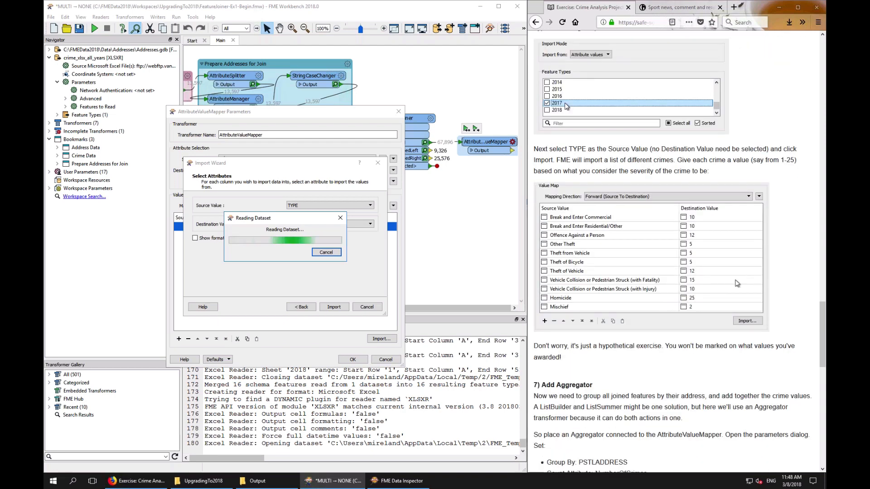
pyautogui.scroll(6, 737, 284)
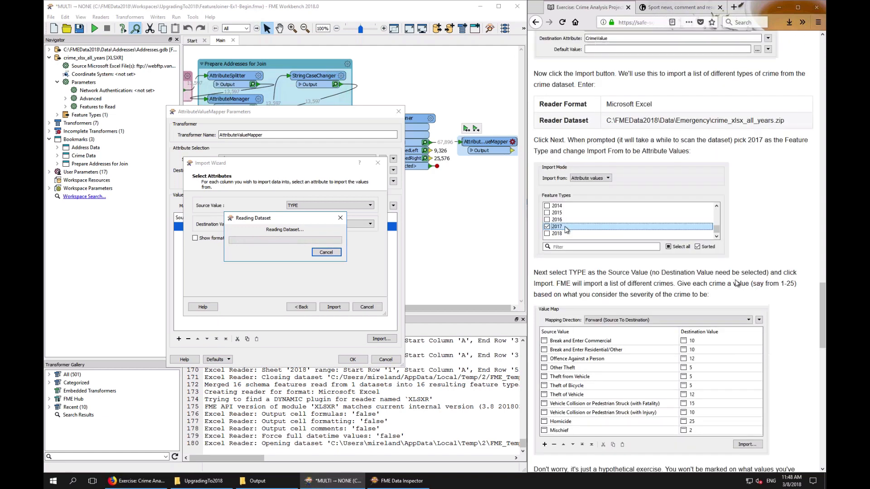
pyautogui.scroll(8, 737, 283)
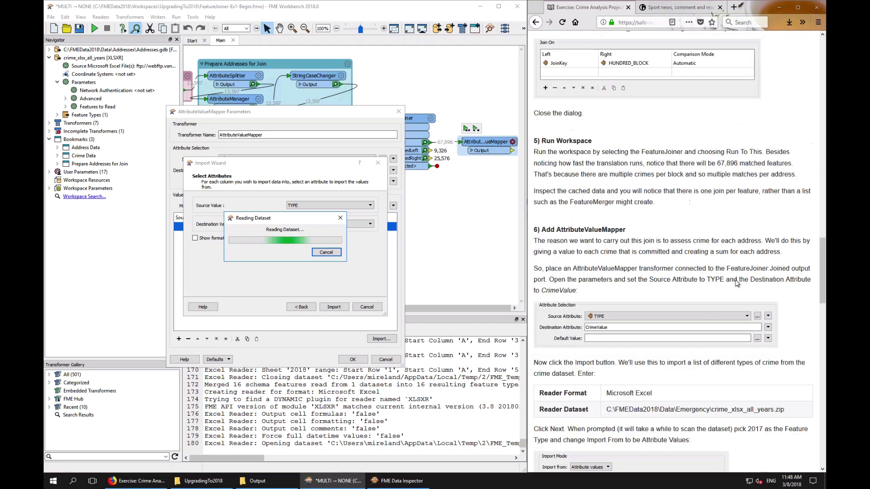
pyautogui.scroll(-13, 737, 283)
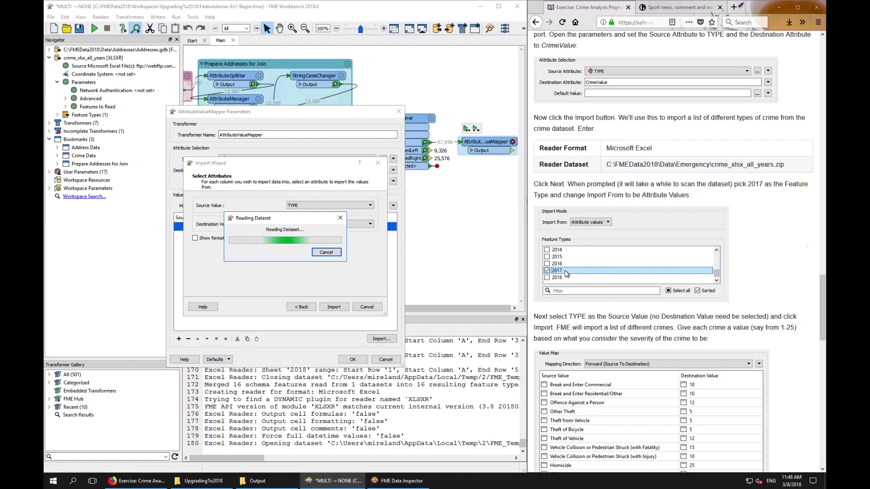
pyautogui.scroll(-1, 737, 283)
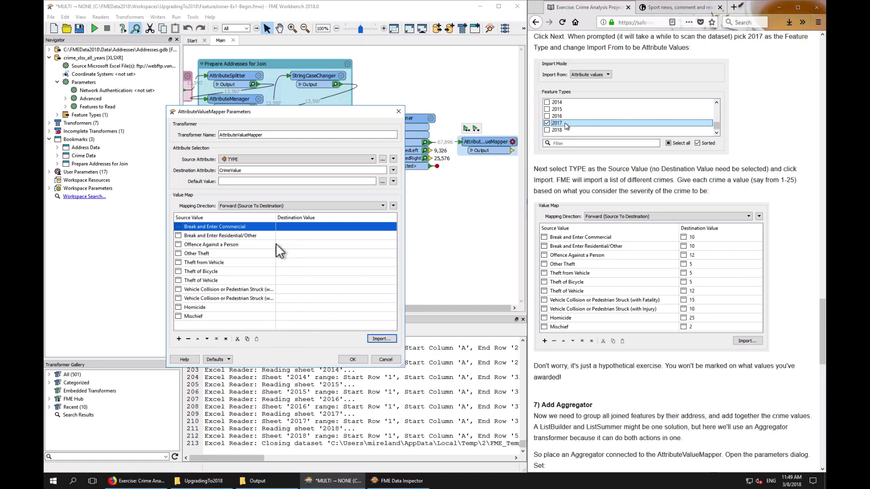
# Widen the Source Value column and give Homicide the destination value 25 and Theft of Bicycle 5
pyautogui.moveTo(276, 218); pyautogui.dragTo(301, 240)
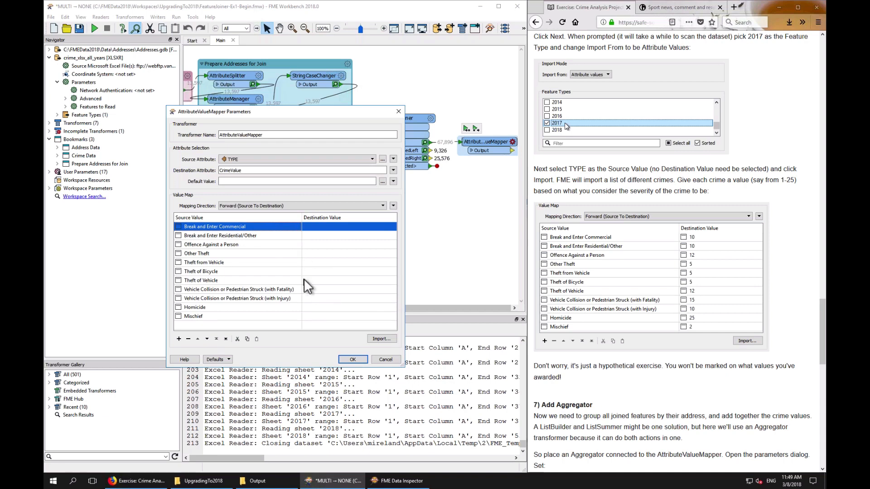
pyautogui.click(315, 307)
pyautogui.write('25')
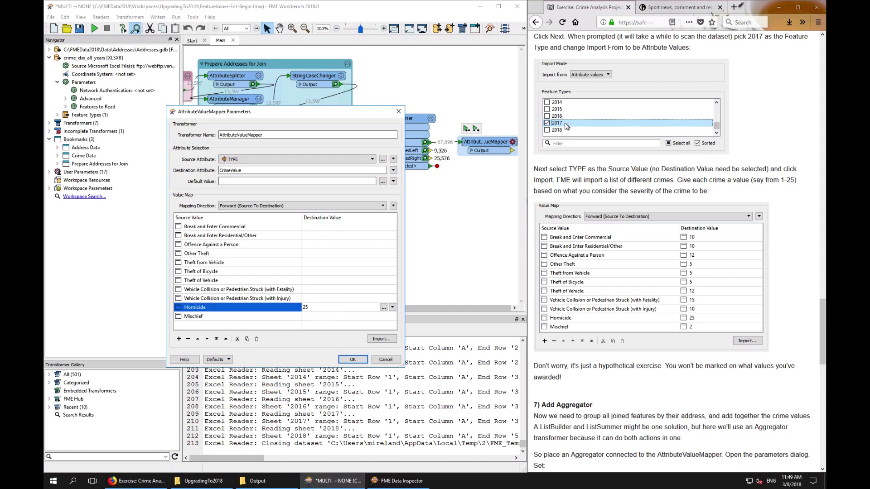
pyautogui.press('Return')
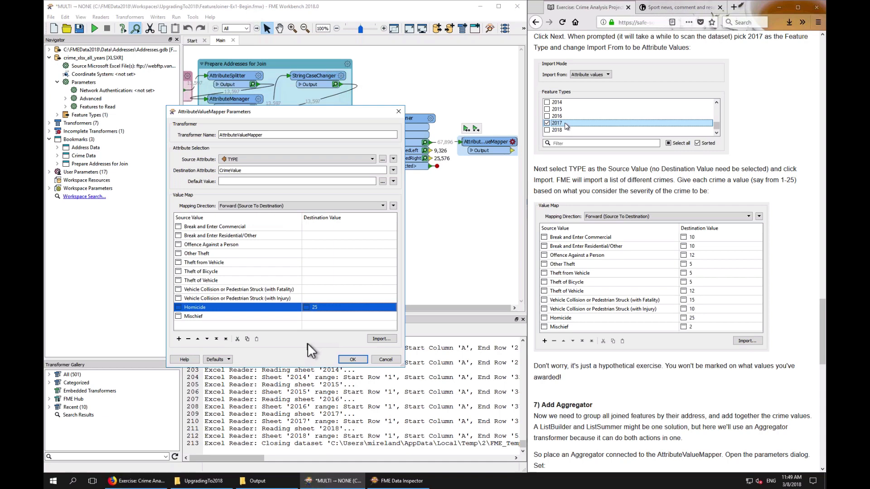
pyautogui.click(311, 272)
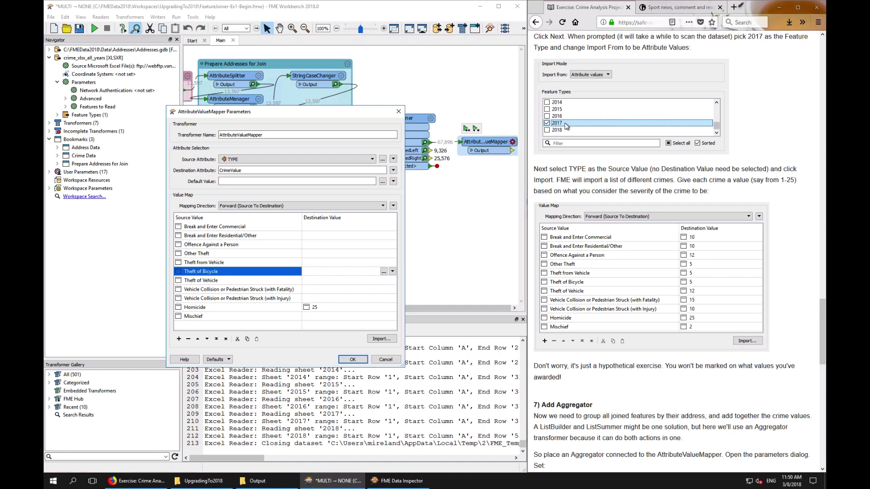
pyautogui.write('1')
pyautogui.press('BackSpace')
pyautogui.write('5')
pyautogui.press('Down')
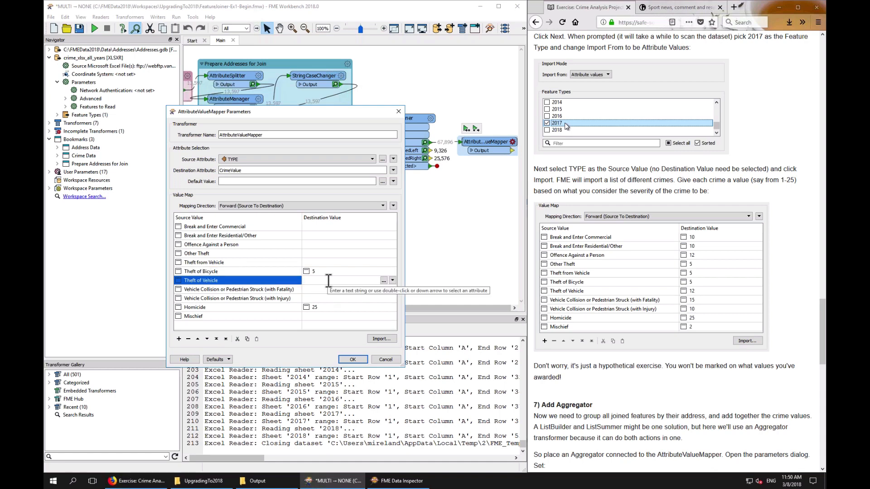
# Set Theft of Vehicle to 10, fatal vehicle collisions to 15, injury collisions to 10, and Mischief to 1
pyautogui.write('10')
pyautogui.click(342, 289)
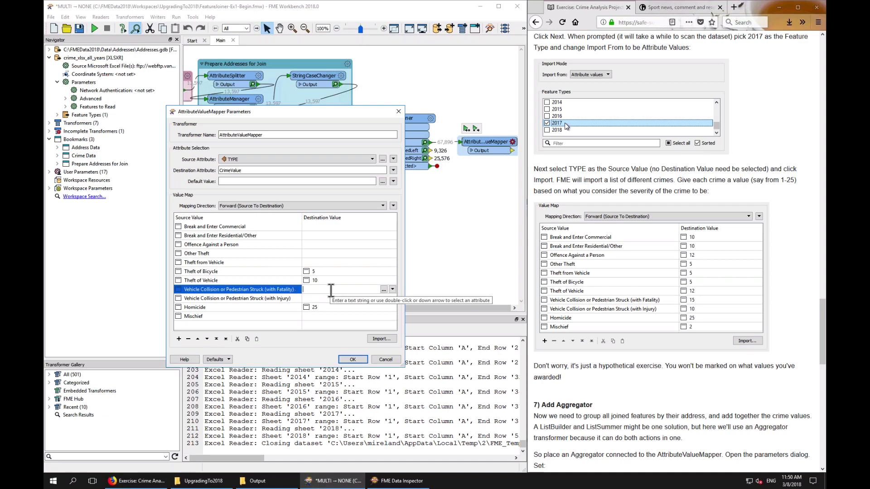
pyautogui.write('15')
pyautogui.click(314, 297)
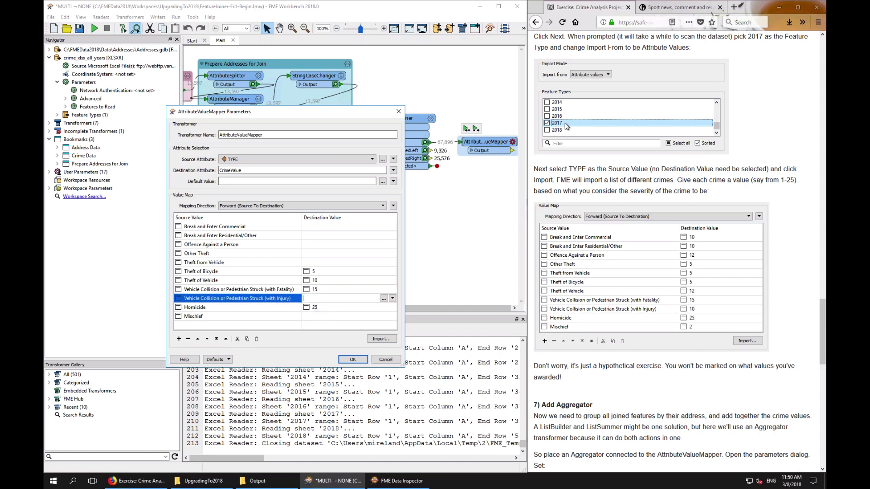
pyautogui.write('10')
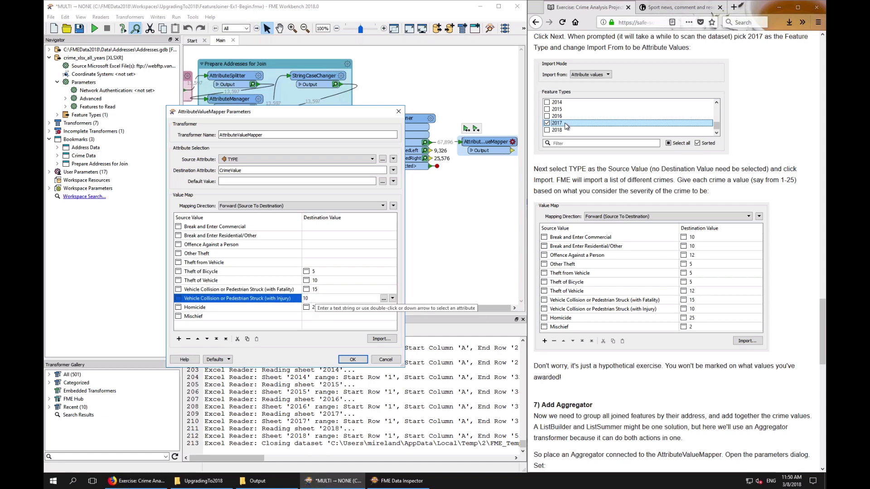
pyautogui.click(313, 318)
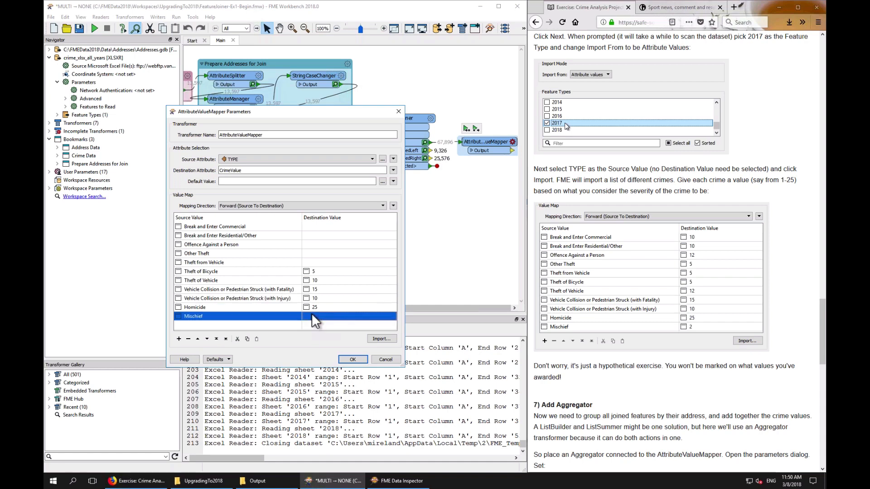
pyautogui.write('1')
# Set Break and Enter Commercial to 1, Residential/Other to 10, Offence Against a Person to 5, Other Theft to 5
pyautogui.click(313, 225)
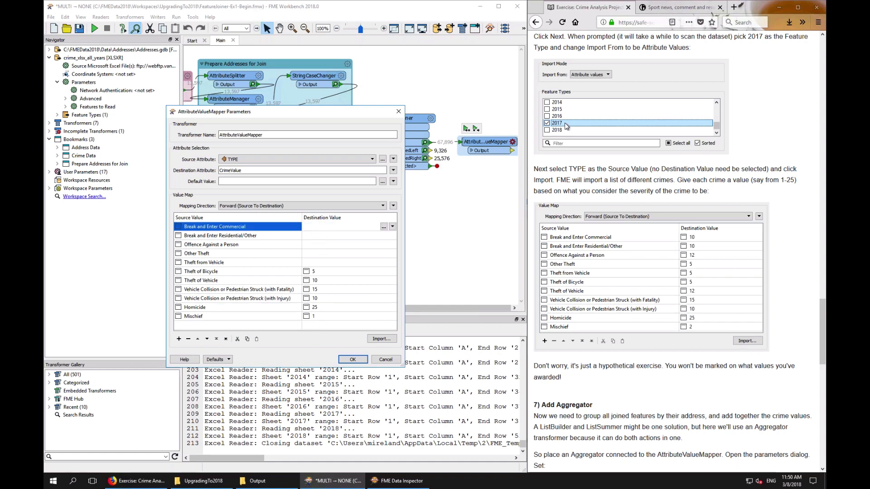
pyautogui.write('1')
pyautogui.click(312, 235)
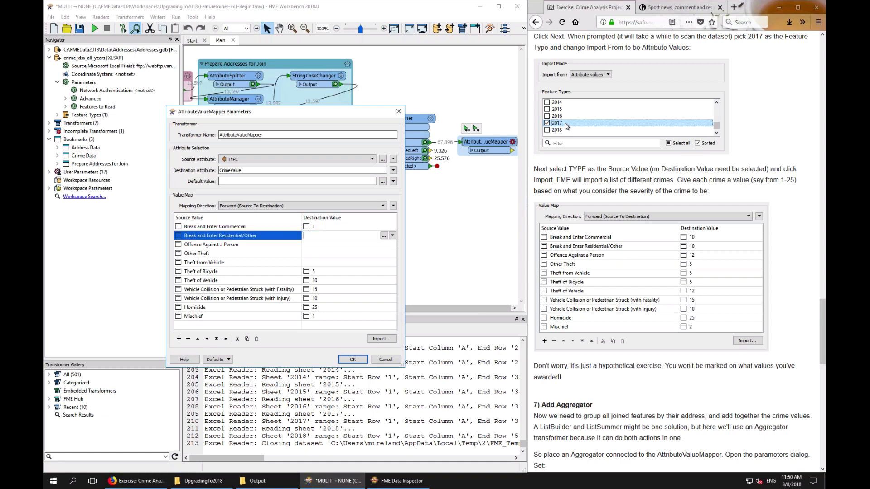
pyautogui.write('10')
pyautogui.click(312, 244)
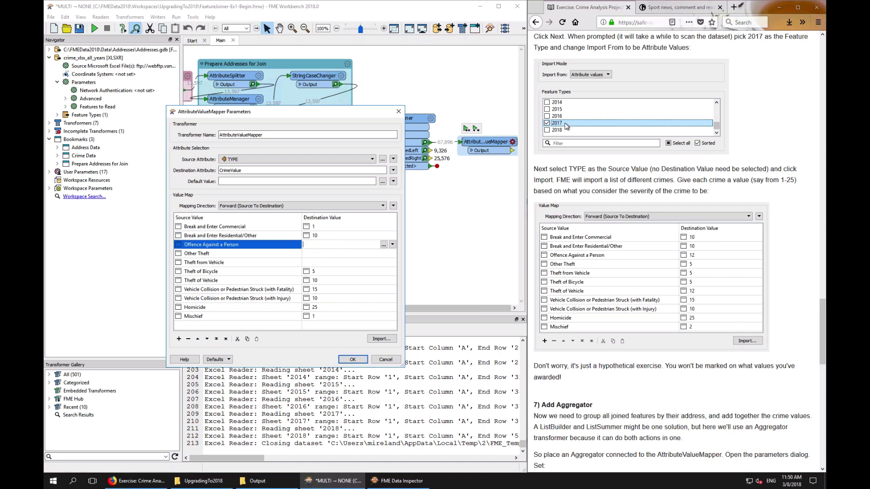
pyautogui.click(311, 253)
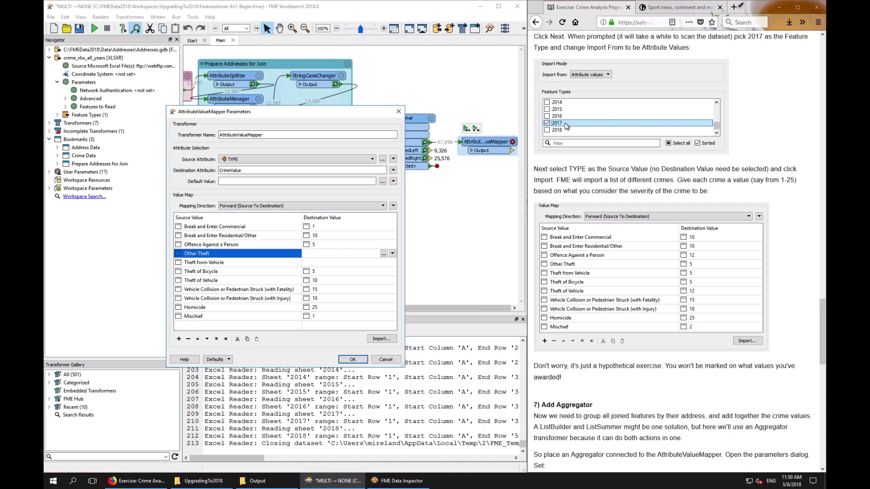
pyautogui.write('5')
# Set Theft from Vehicle's destination value to 15 and close the AttributeValueMapper parameters
pyautogui.click(331, 263)
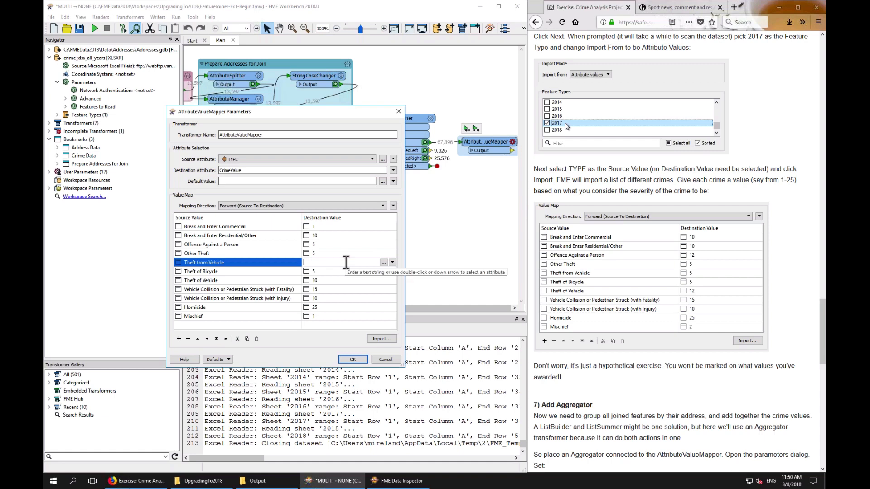
pyautogui.write('10')
pyautogui.press('Return')
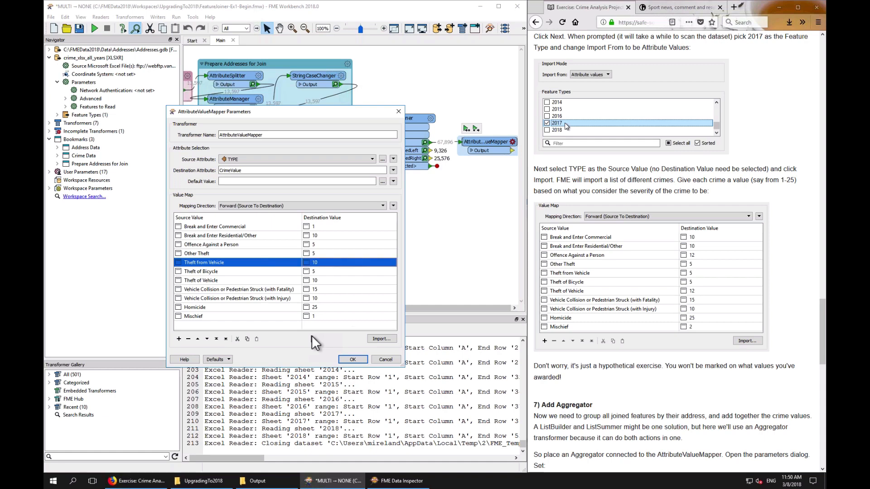
pyautogui.doubleClick(320, 263)
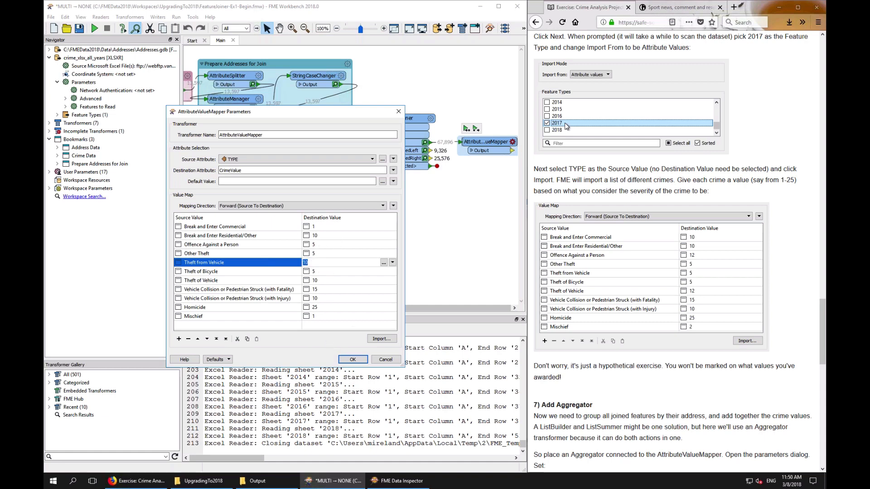
pyautogui.write('15')
pyautogui.press('Return')
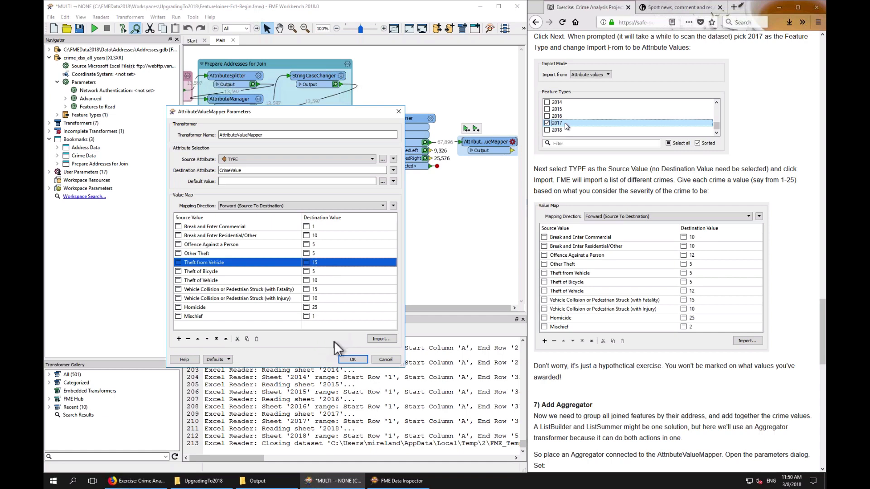
pyautogui.click(356, 358)
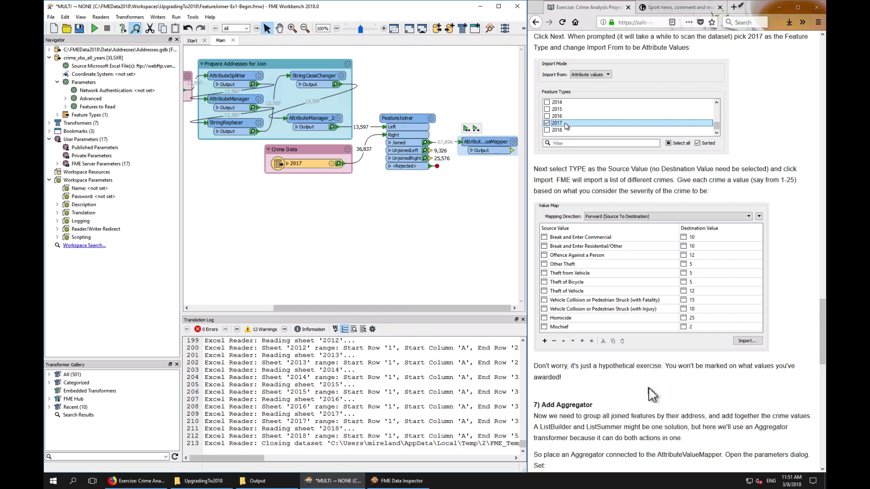
# Inspect the AttributeValueMapper's value map summary on the canvas
pyautogui.scroll(-6, 648, 387)
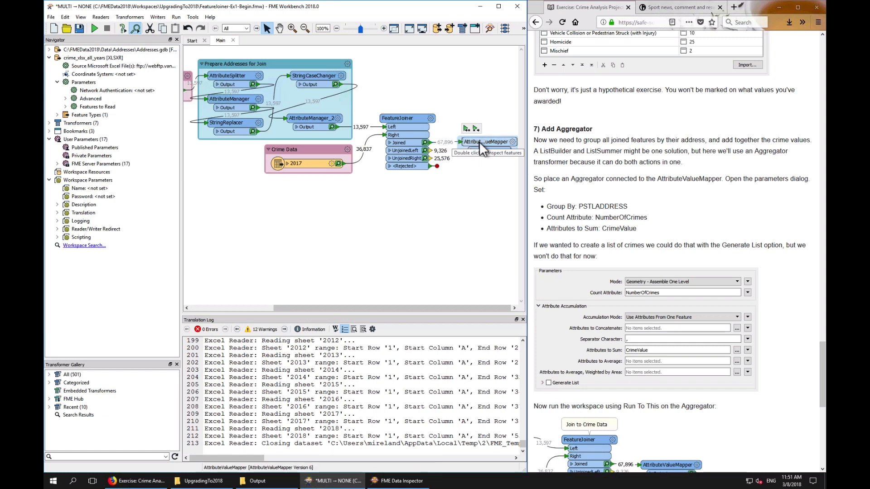
pyautogui.moveTo(479, 141)
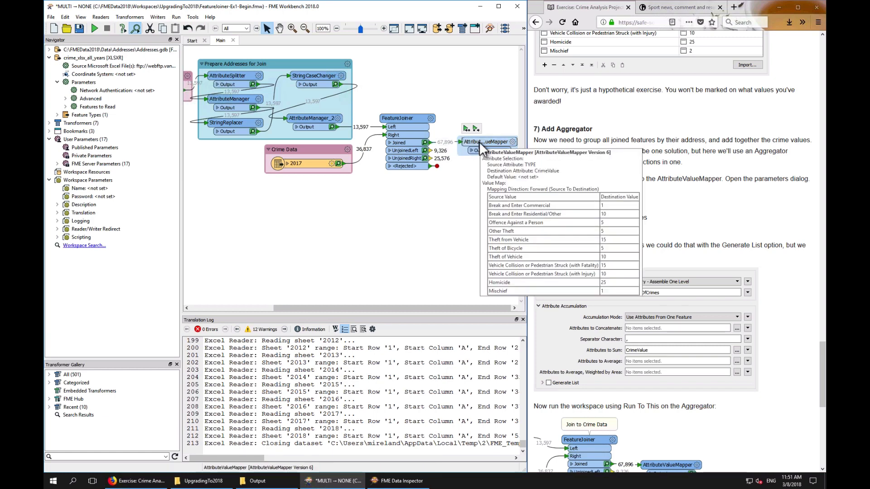
pyautogui.moveTo(480, 141); pyautogui.dragTo(483, 145)
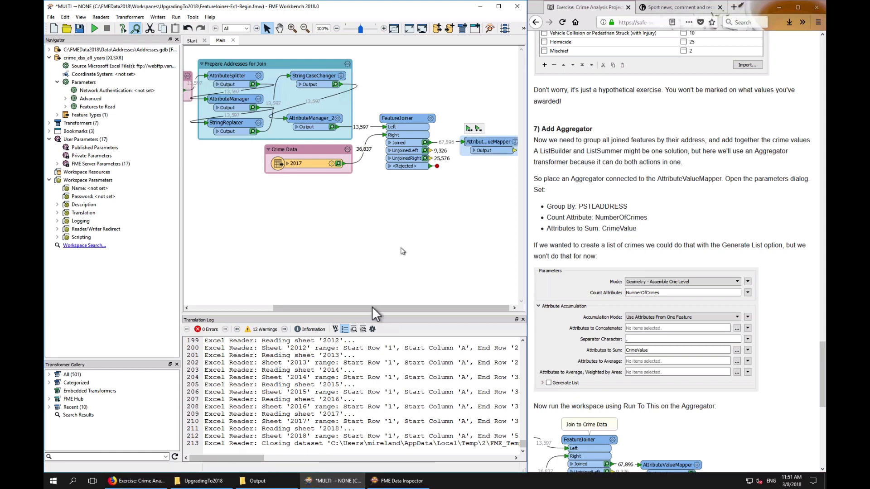
pyautogui.moveTo(383, 309); pyautogui.dragTo(454, 309)
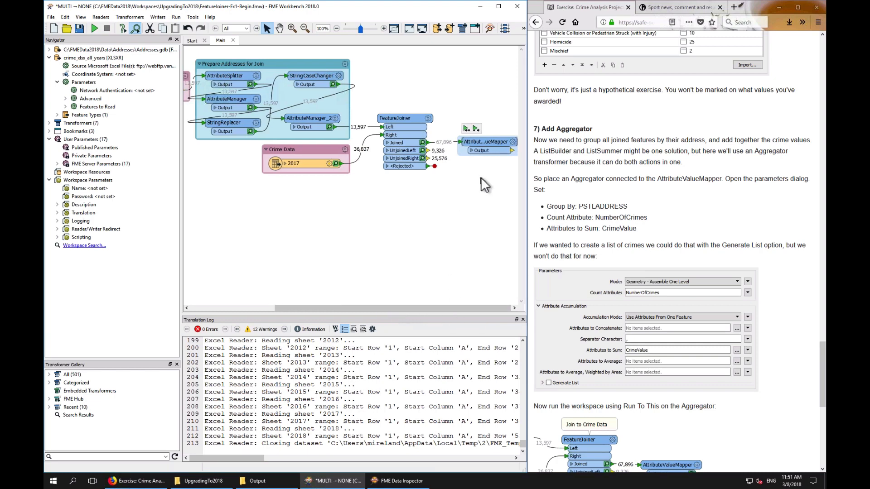
# Add an Aggregator connected after the AttributeValueMapper and set its Group By attribute to PSTLADDRESS
pyautogui.write('agg')
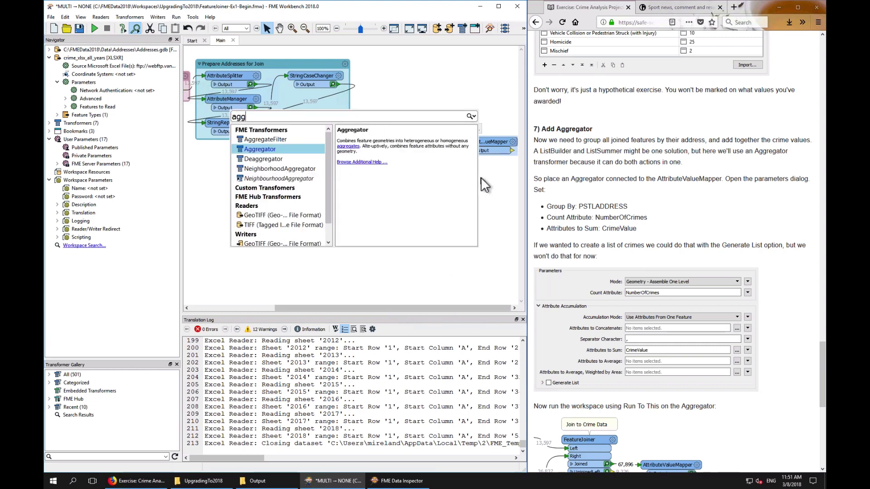
pyautogui.doubleClick(260, 149)
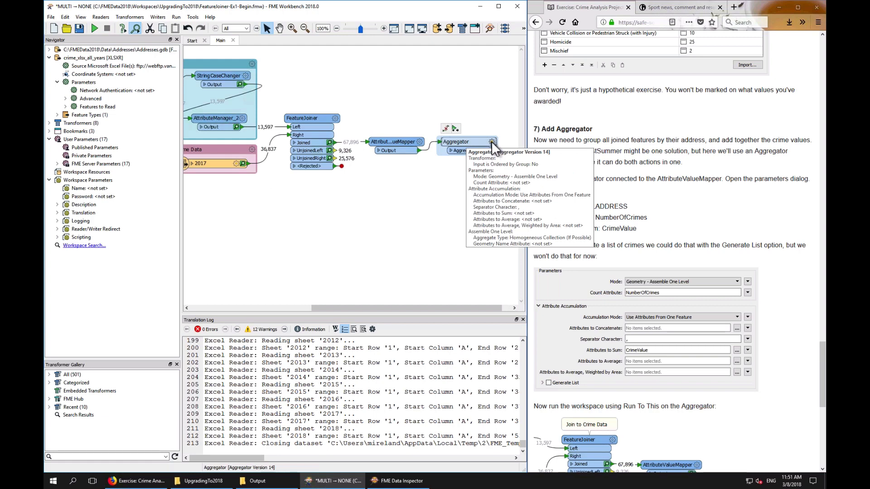
pyautogui.click(491, 142)
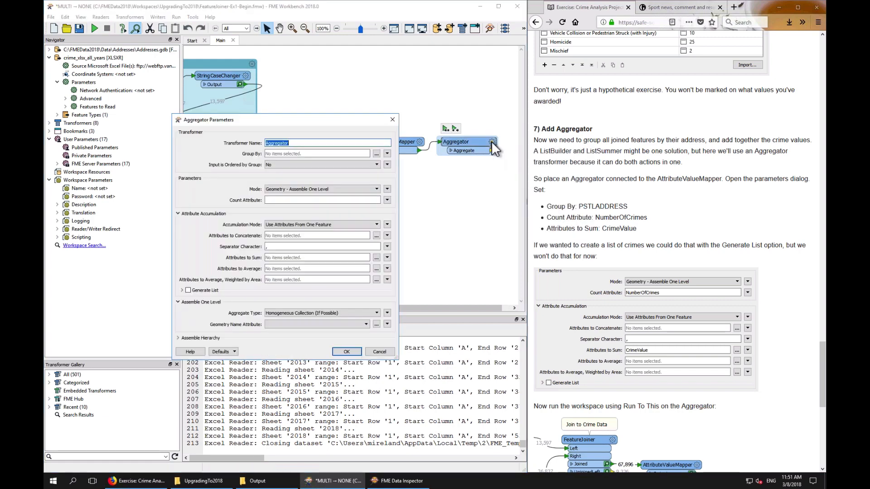
pyautogui.click(376, 154)
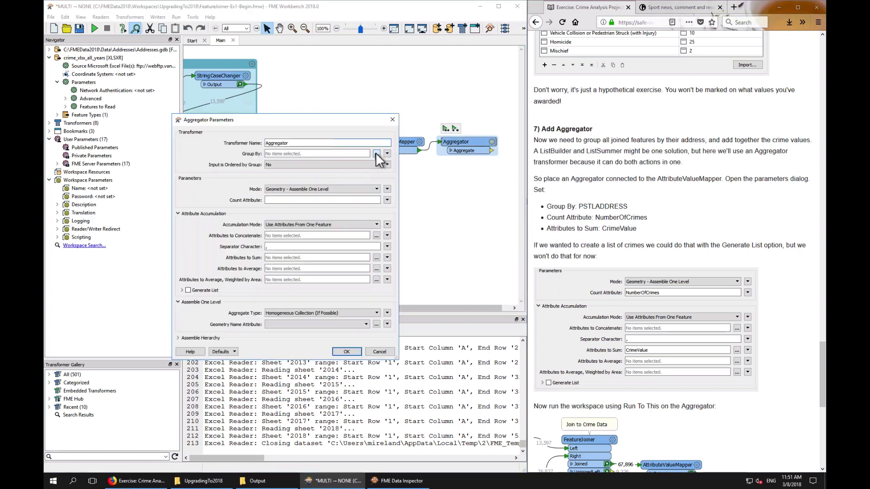
pyautogui.scroll(-4, 254, 254)
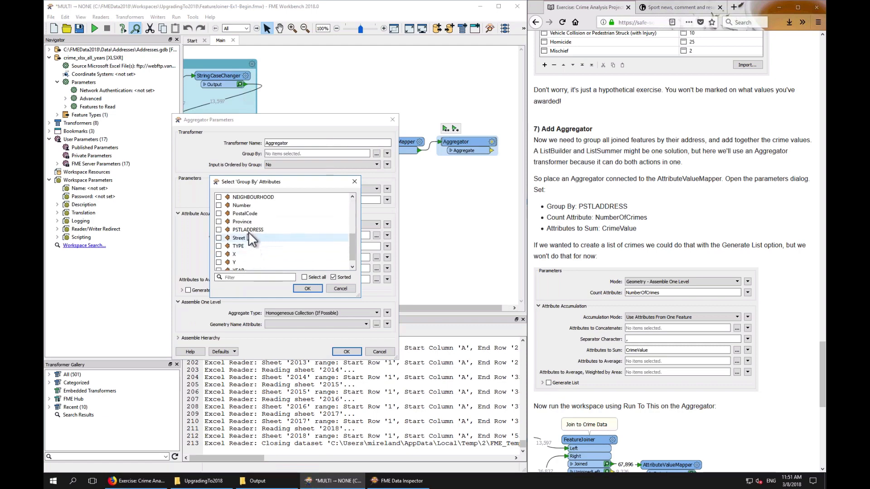
pyautogui.click(249, 230)
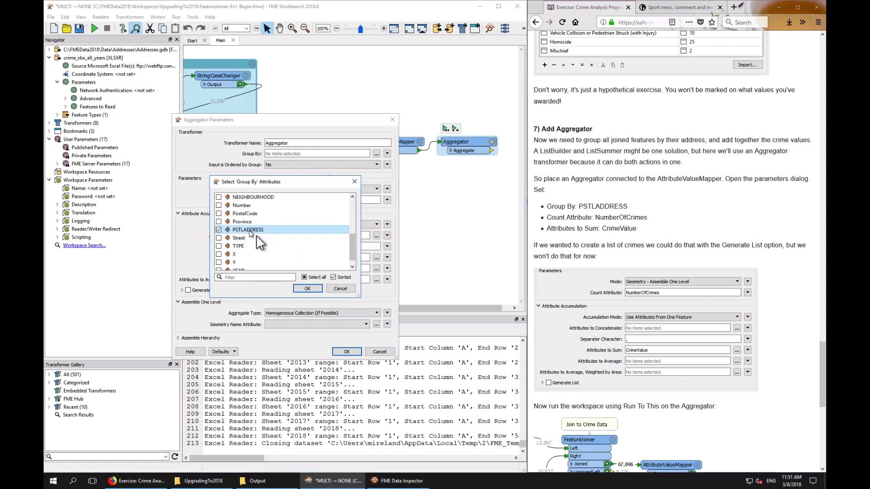
pyautogui.click(303, 286)
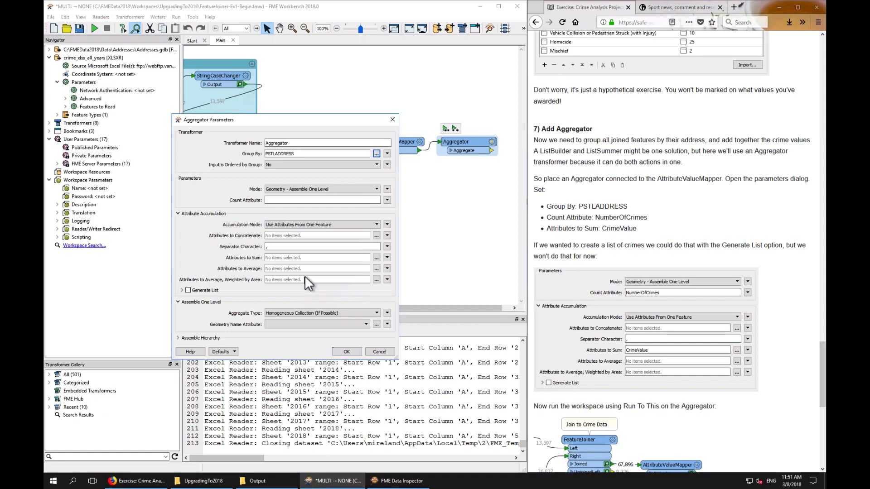
# Set the Aggregator's Count Attribute to NumberOfCrimes and Attributes to Sum to CrimeValue, and apply the parameters
pyautogui.click(290, 200)
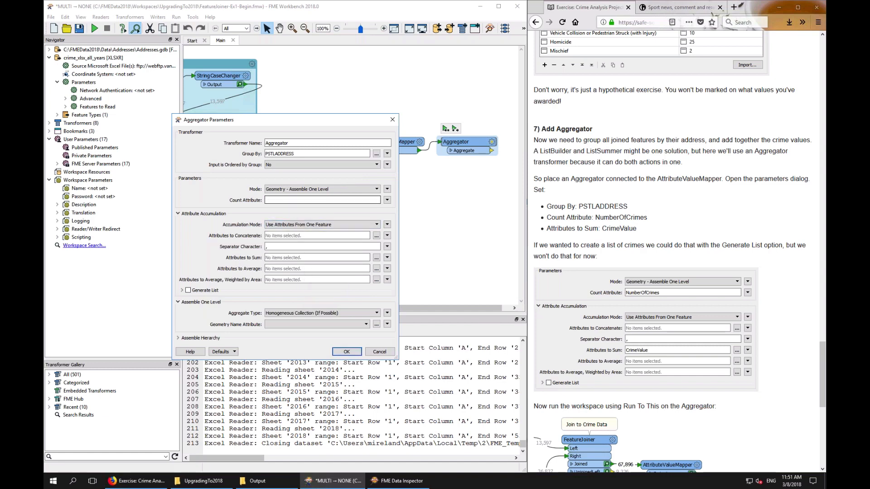
pyautogui.write('NumberOfCrimes')
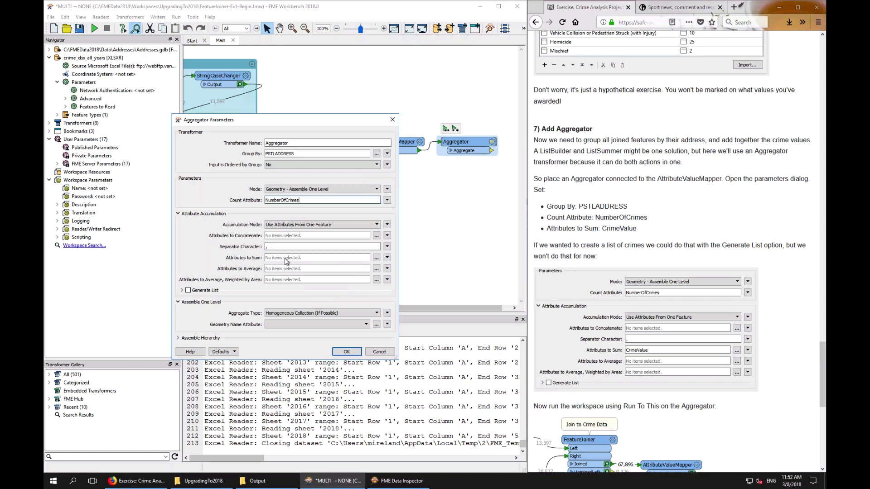
pyautogui.click(376, 257)
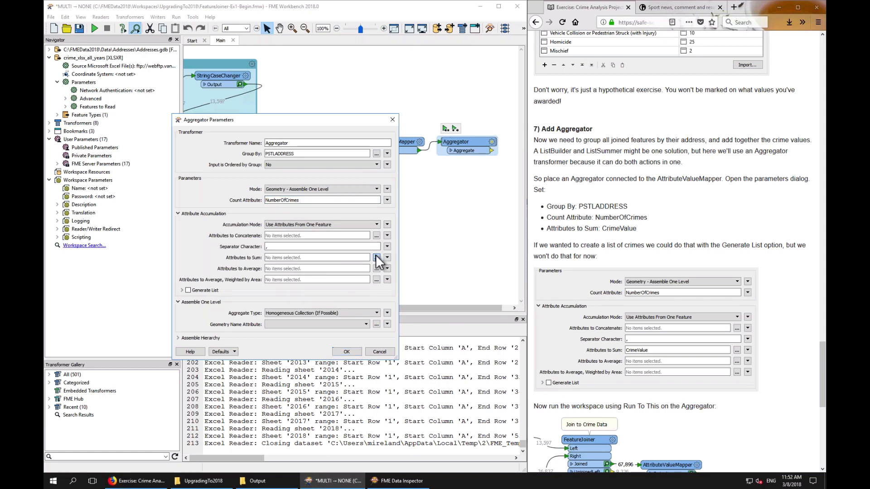
pyautogui.click(254, 222)
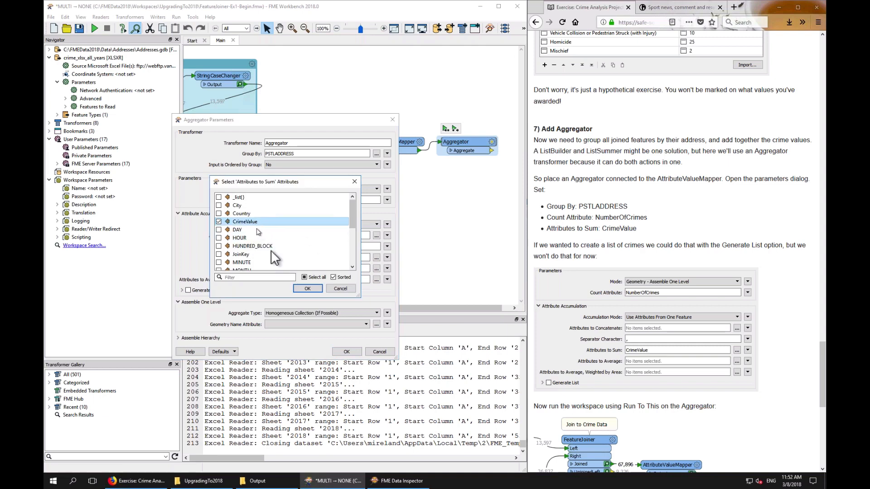
pyautogui.click(313, 289)
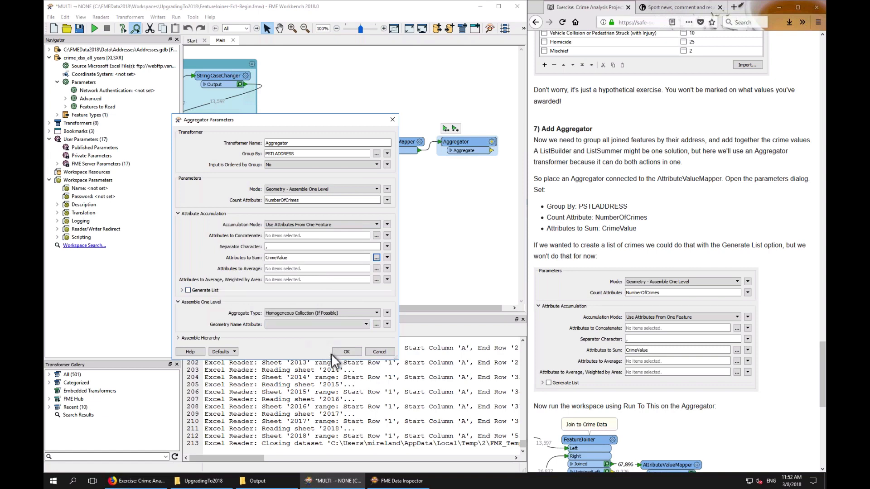
pyautogui.click(345, 352)
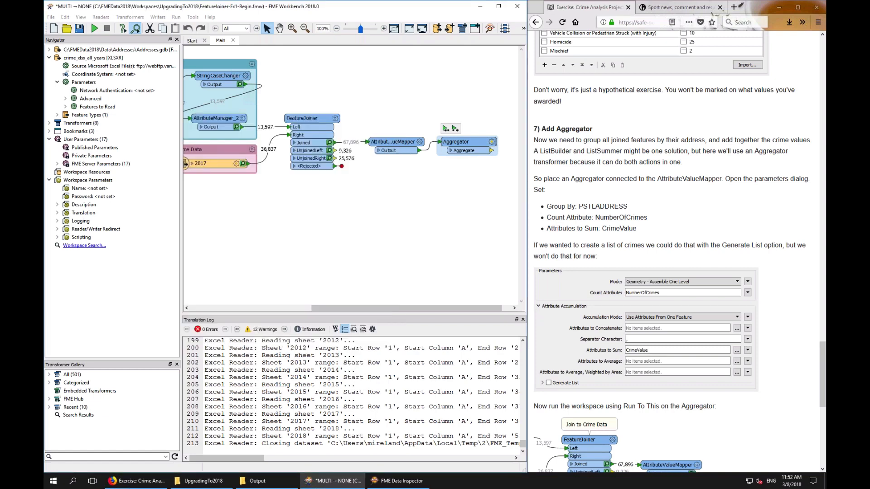
# Run the workspace up to the Aggregator and open its cached output in the Data Inspector
pyautogui.click(445, 130)
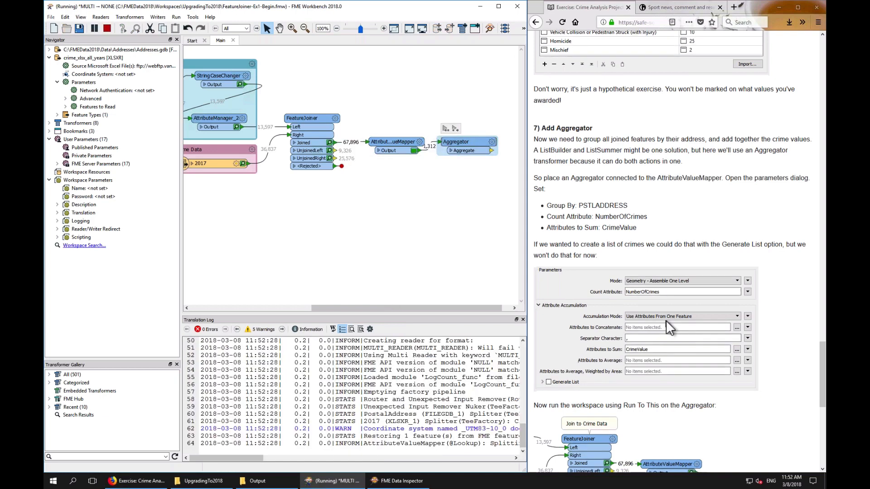
pyautogui.scroll(-5, 666, 320)
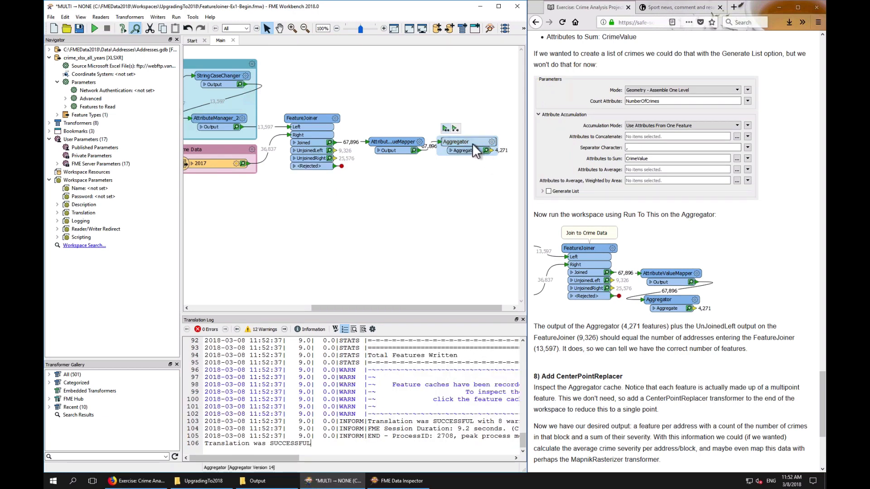
pyautogui.moveTo(469, 143); pyautogui.dragTo(477, 143)
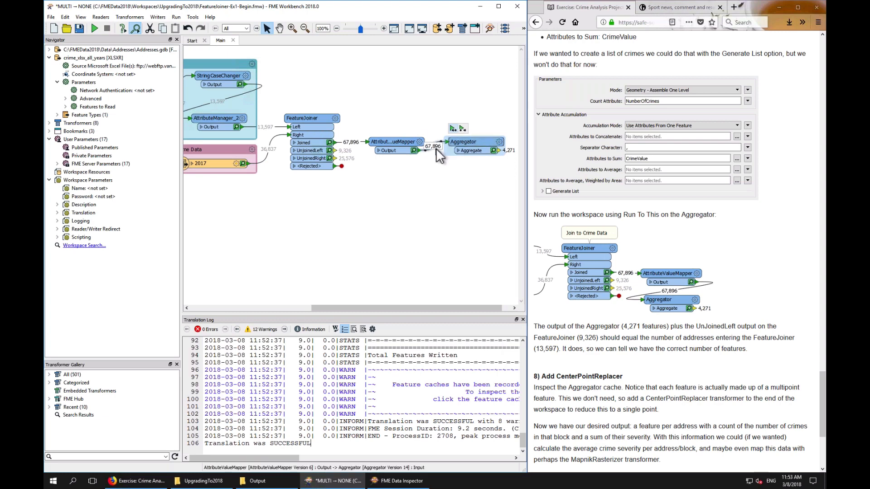
pyautogui.click(493, 151)
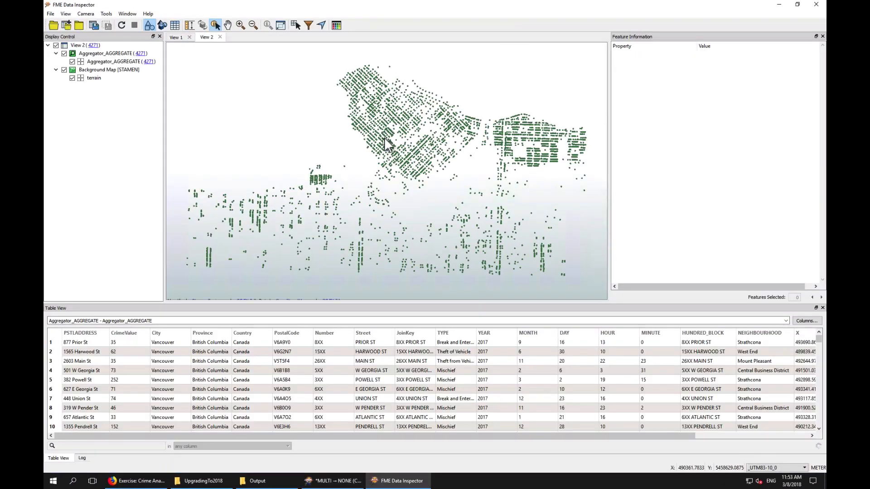
# Examine the aggregated address features, sorting the table by NumberOfCrimes in numeric descending order
pyautogui.scroll(8, 384, 138)
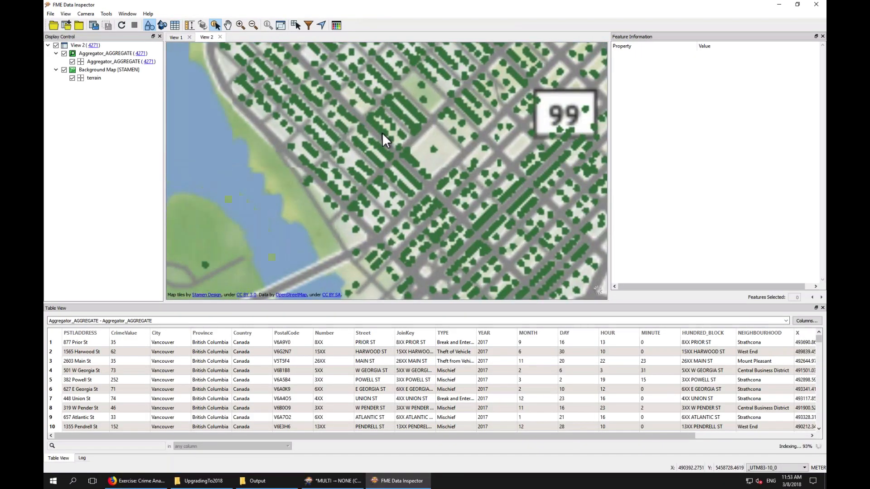
pyautogui.click(381, 133)
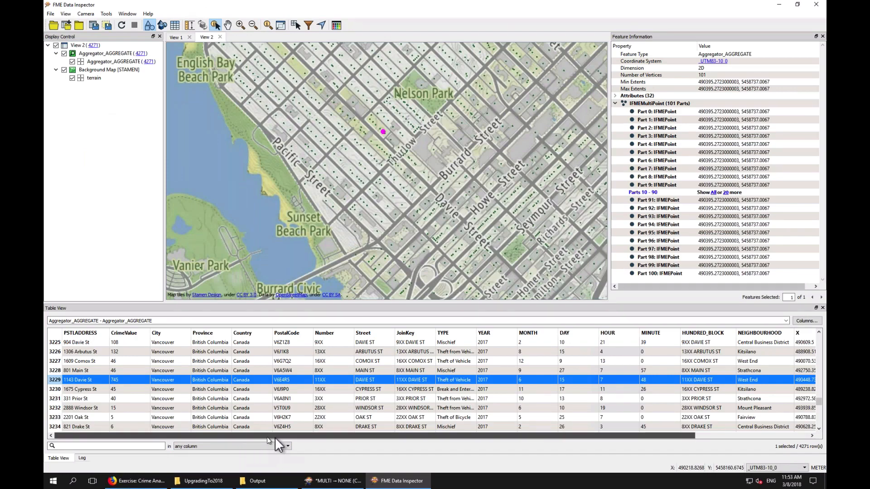
pyautogui.moveTo(268, 436); pyautogui.dragTo(374, 435)
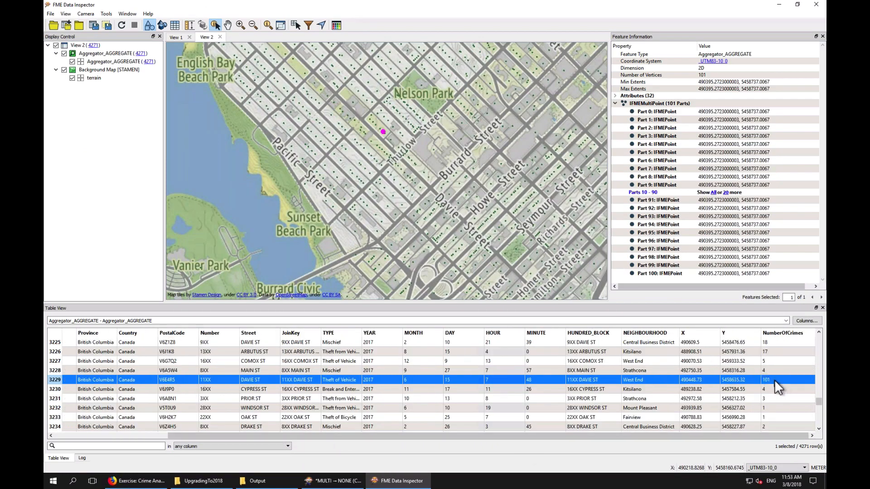
pyautogui.rightClick(782, 332)
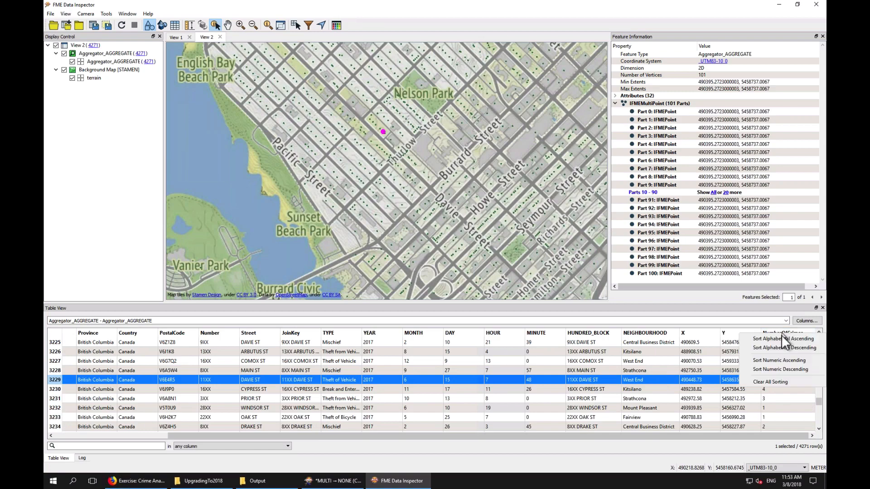
pyautogui.click(783, 369)
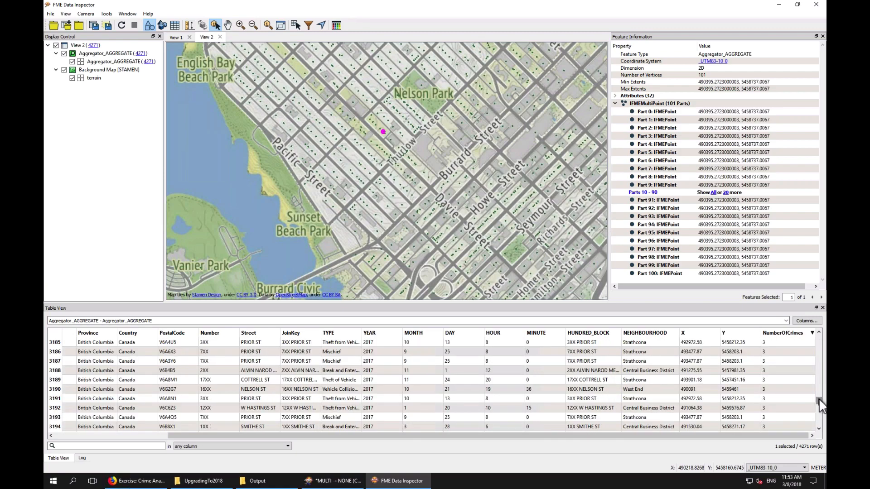
pyautogui.moveTo(819, 398); pyautogui.dragTo(816, 327)
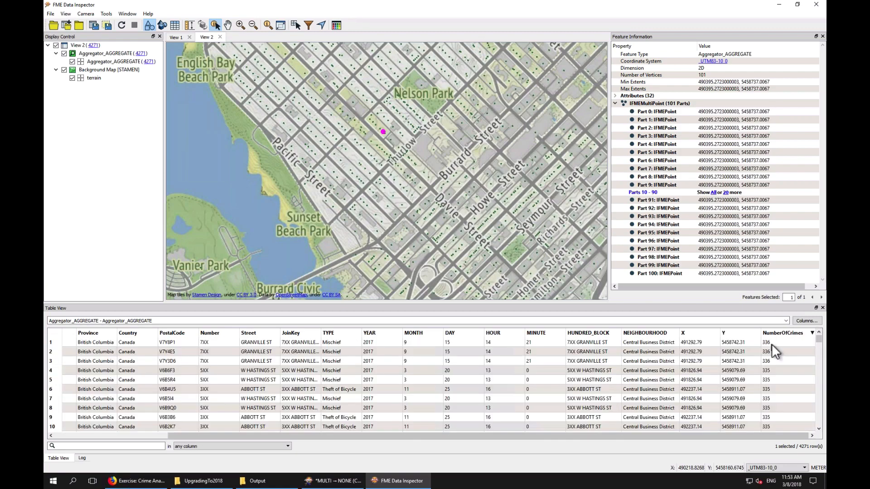
pyautogui.click(771, 343)
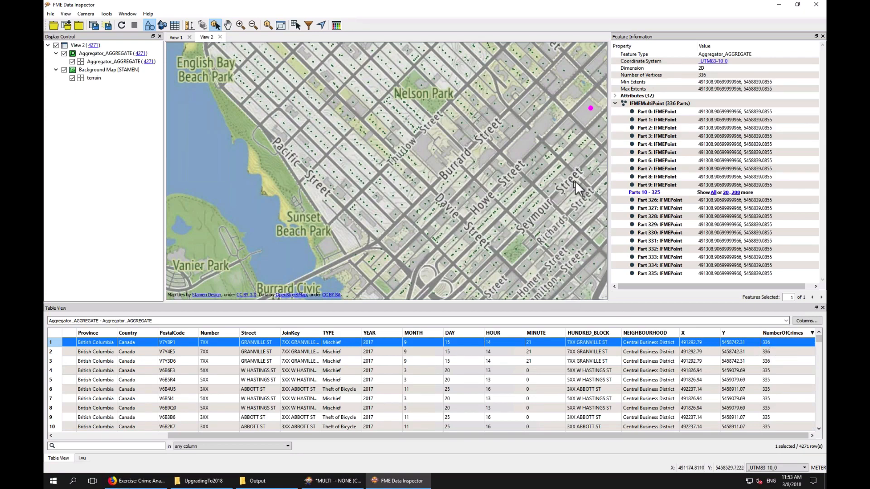
# Pan the map and select the top-ranked address features to inspect their locations
pyautogui.click(226, 26)
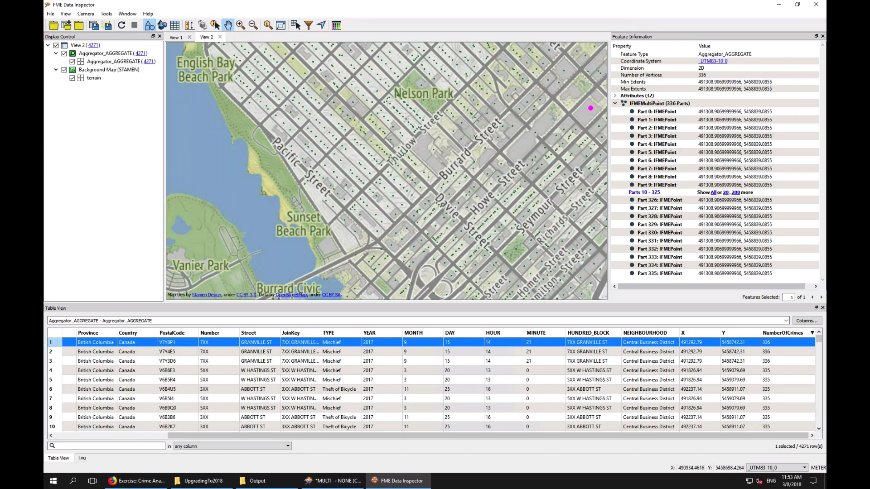
pyautogui.moveTo(346, 165); pyautogui.dragTo(116, 196)
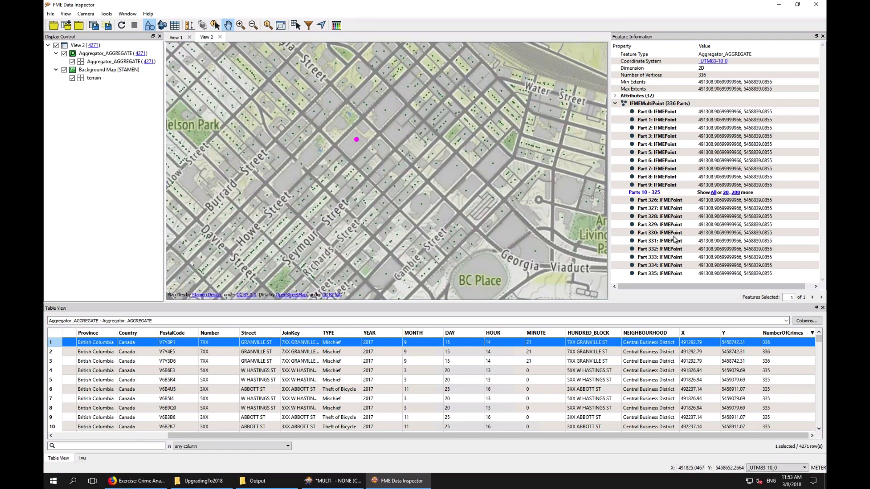
pyautogui.click(772, 360)
pyautogui.click(773, 370)
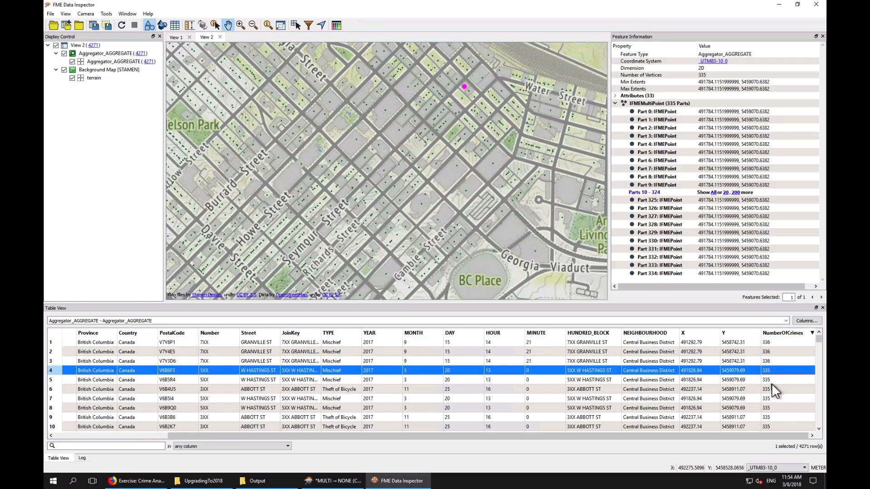
# Sort the aggregated features by CrimeValue in numeric descending order
pyautogui.click(129, 436)
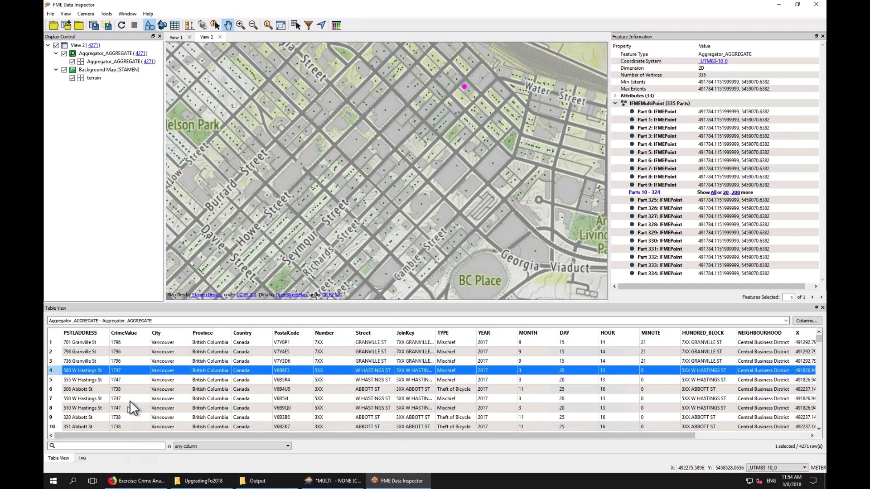
pyautogui.rightClick(132, 333)
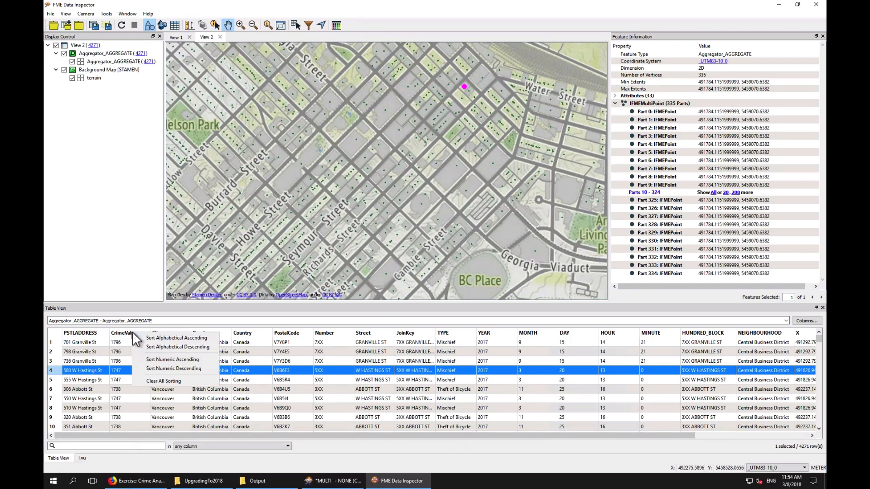
pyautogui.click(156, 367)
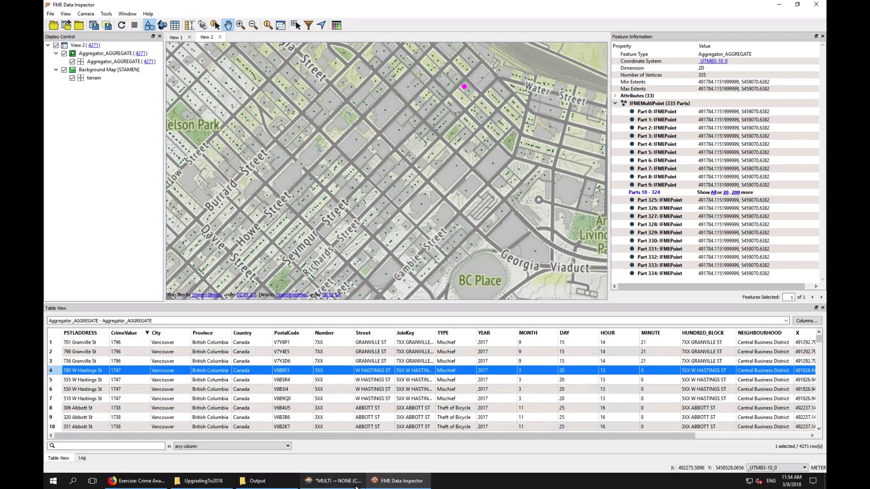
# Return to the workspace and read the tutorial's next section on adding a CenterPointReplacer
pyautogui.moveTo(343, 485)
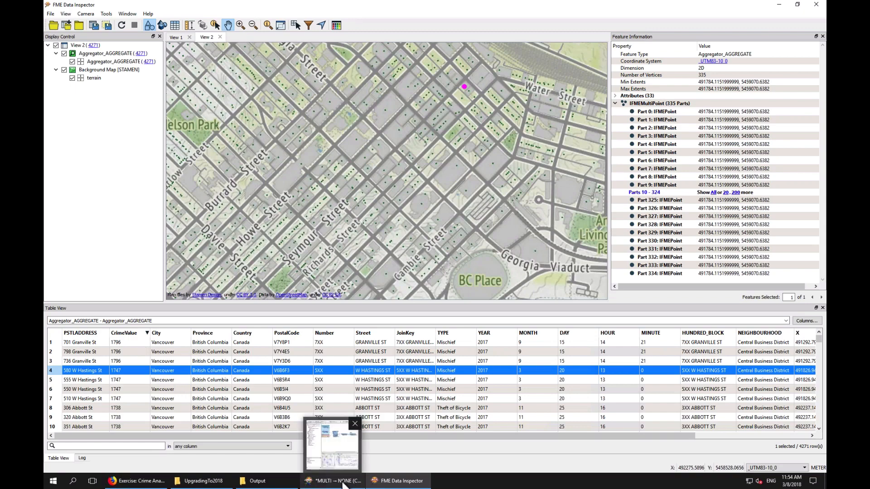
pyautogui.click(342, 484)
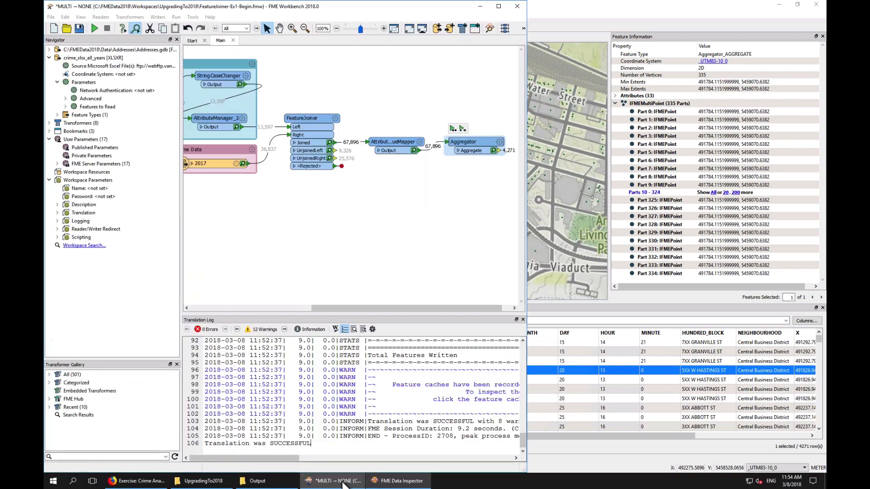
pyautogui.click(137, 481)
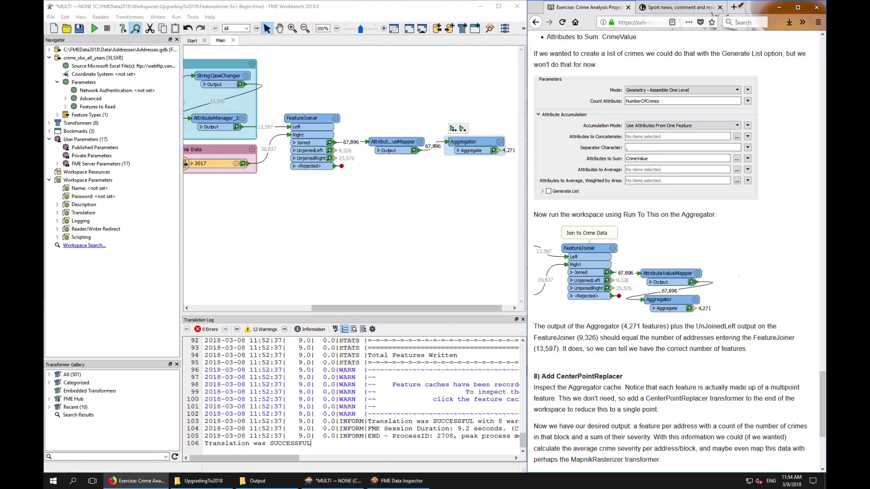
pyautogui.scroll(-4, 616, 335)
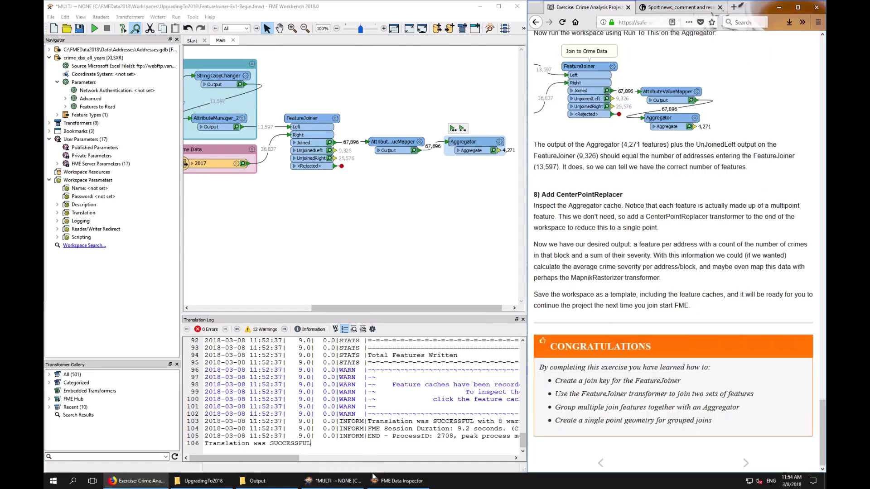
pyautogui.moveTo(376, 482)
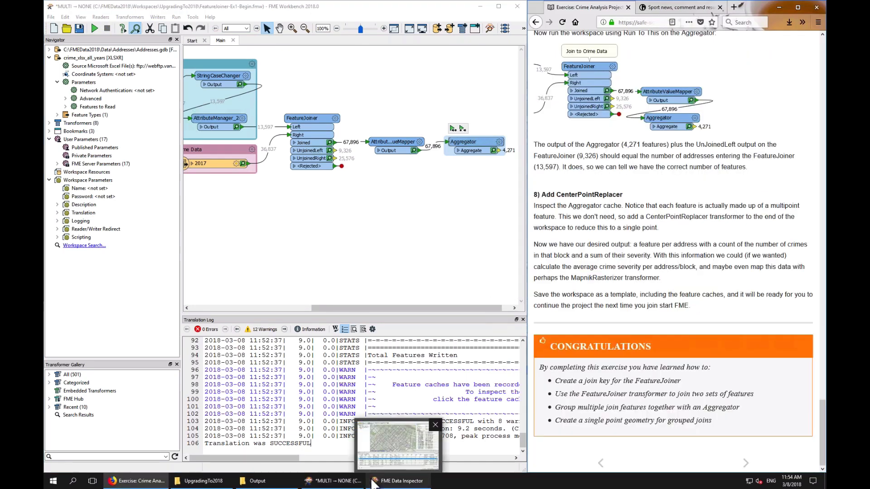
# Inspect the selected aggregate feature's multipoint geometry and attribute columns, then review the Aggregator's parameters
pyautogui.click(390, 457)
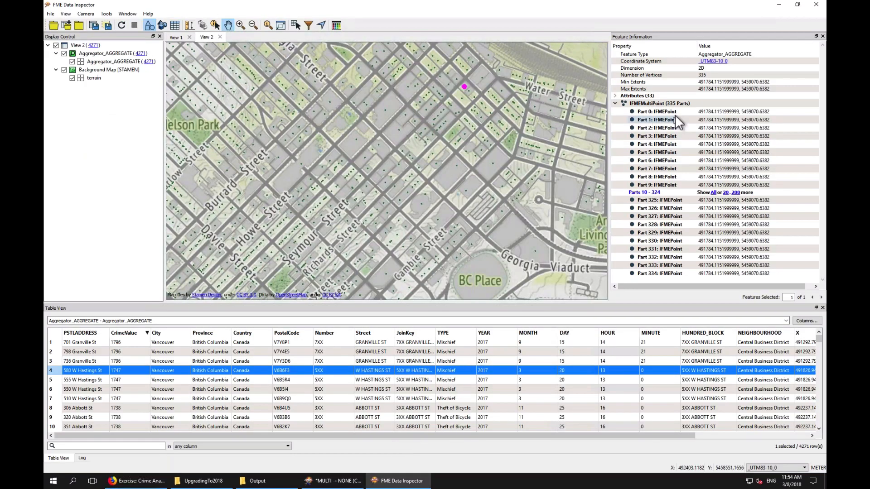
pyautogui.click(674, 102)
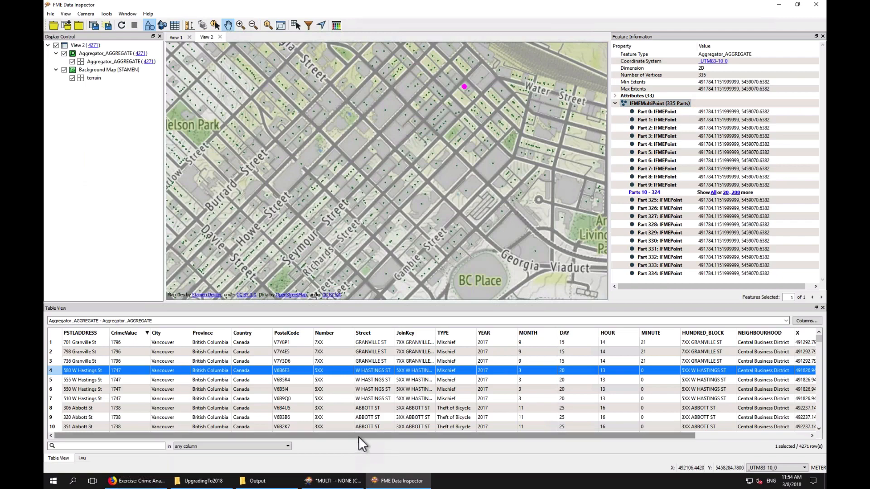
pyautogui.moveTo(366, 435); pyautogui.dragTo(526, 436)
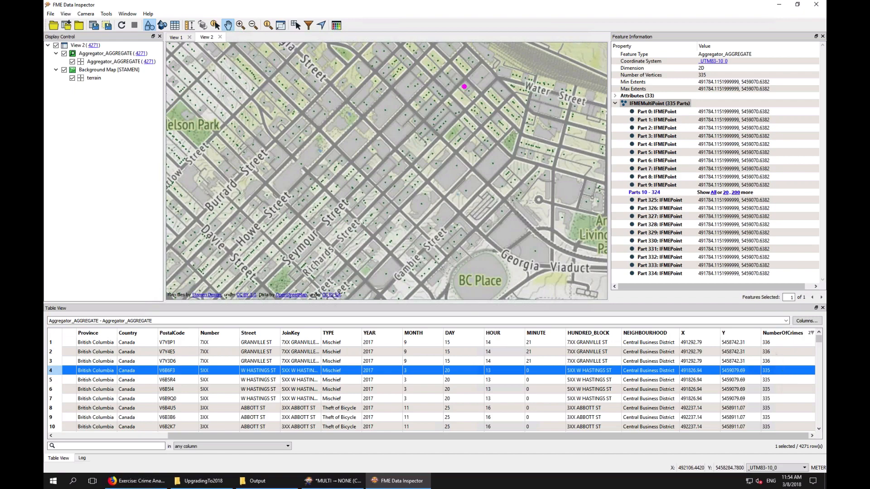
pyautogui.click(782, 10)
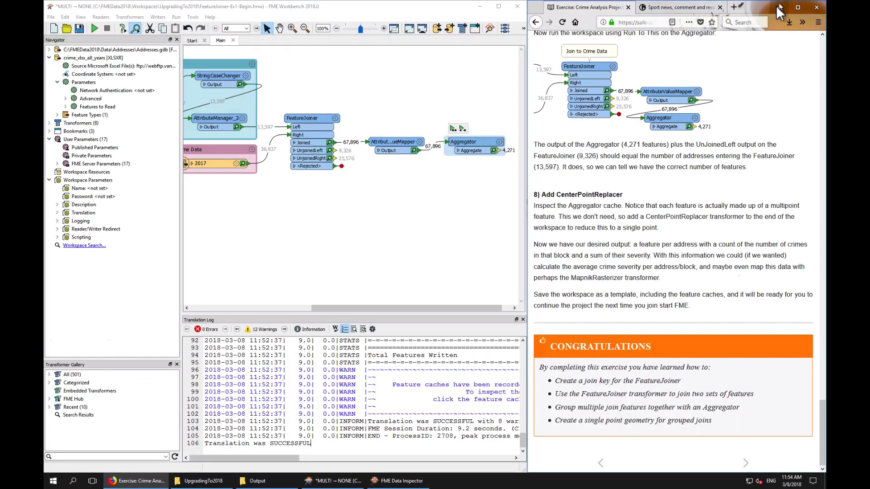
pyautogui.click(500, 143)
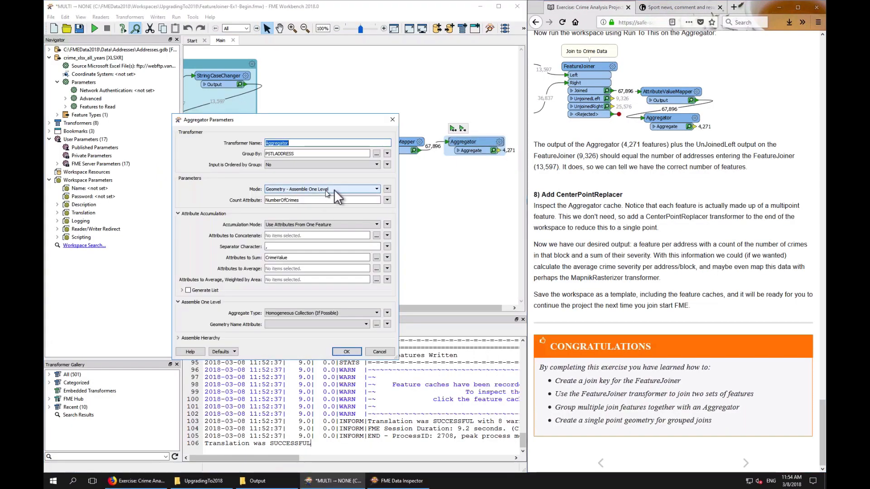
pyautogui.click(346, 352)
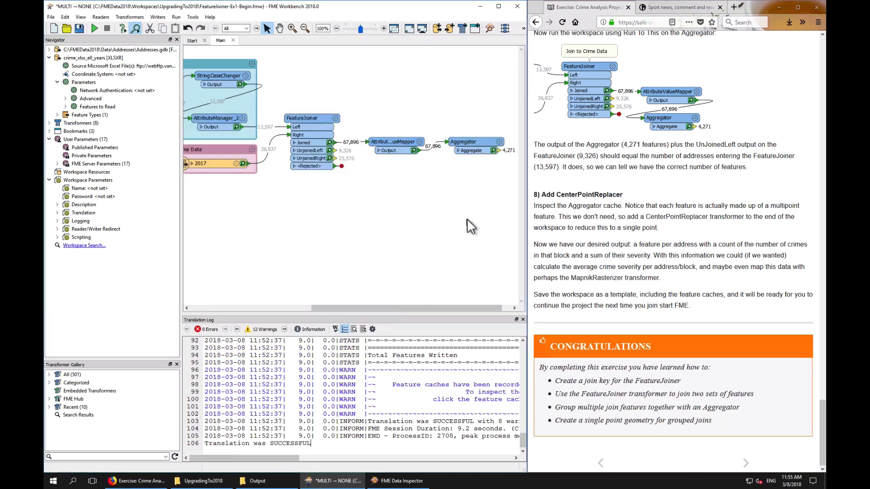
# Add a CenterPointReplacer connected to the Aggregator's Aggregate output, keeping its Center Point mode
pyautogui.write('cpr')
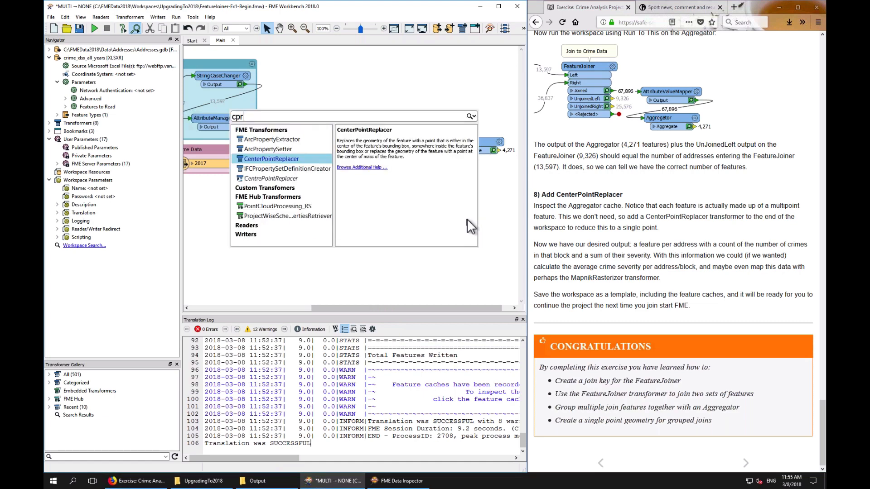
pyautogui.press('Return')
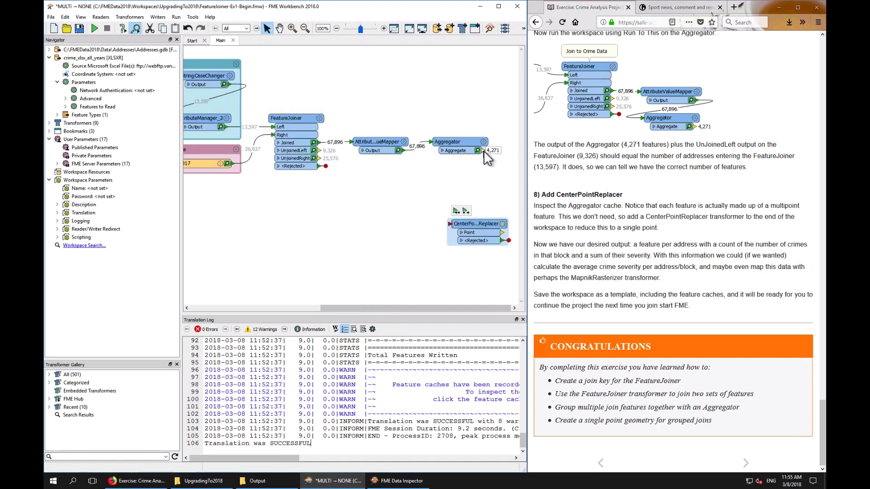
pyautogui.moveTo(483, 150); pyautogui.dragTo(471, 174)
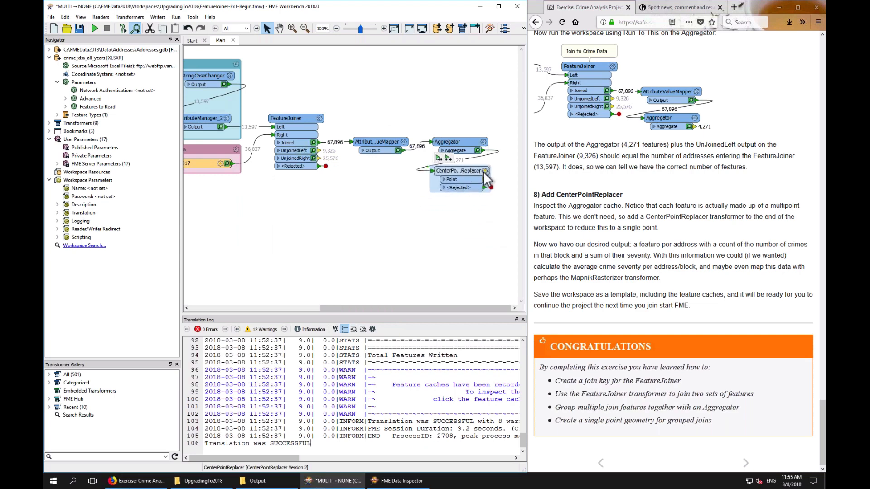
pyautogui.doubleClick(471, 174)
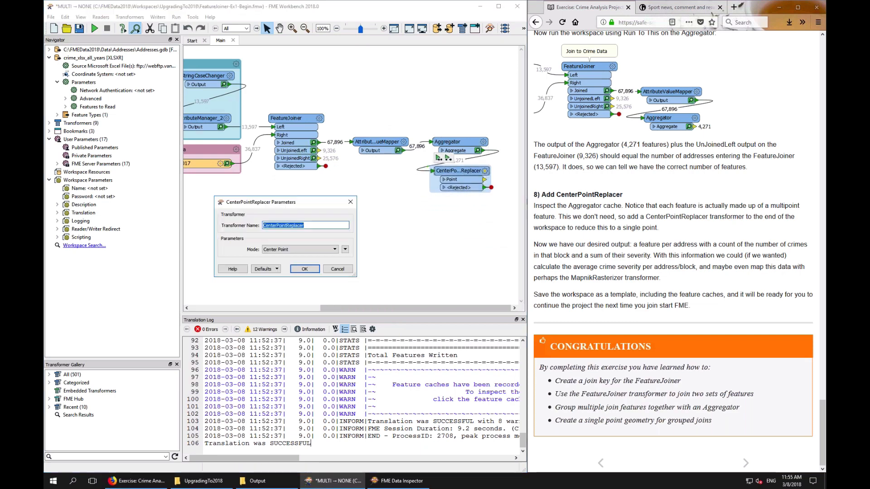
pyautogui.click(305, 269)
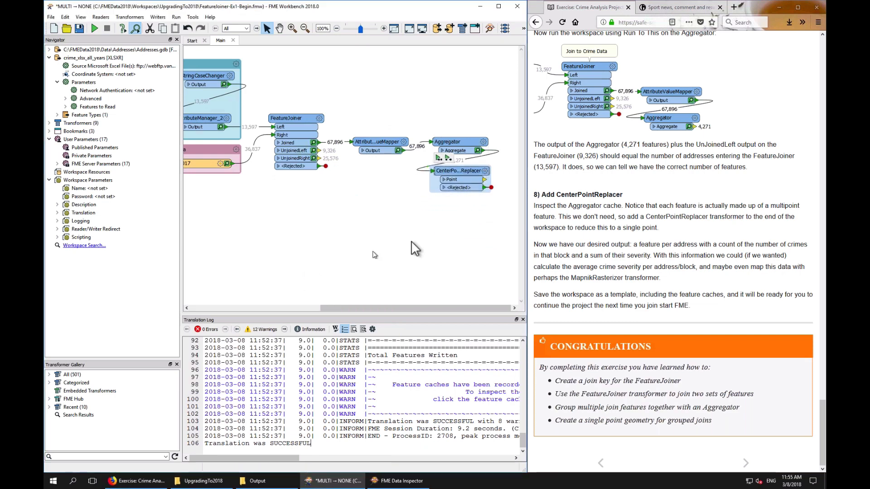
# Run the workspace up to the CenterPointReplacer and inspect the cached Point output features
pyautogui.click(449, 160)
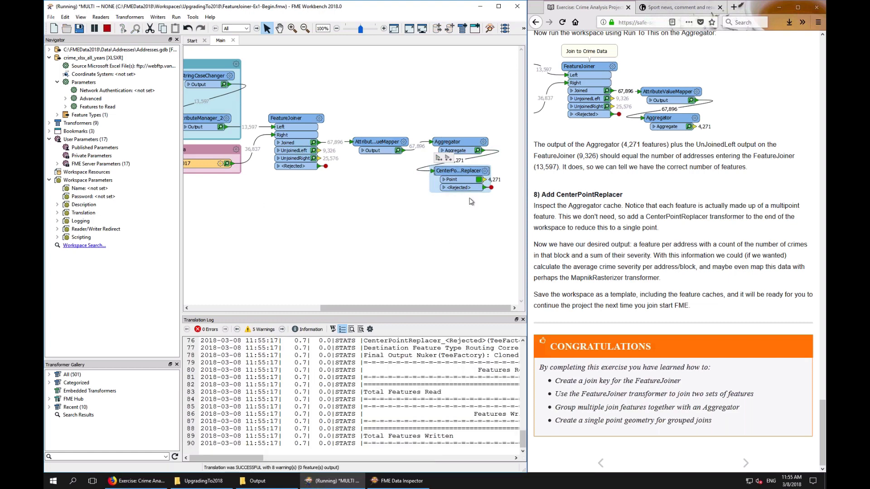
pyautogui.click(479, 180)
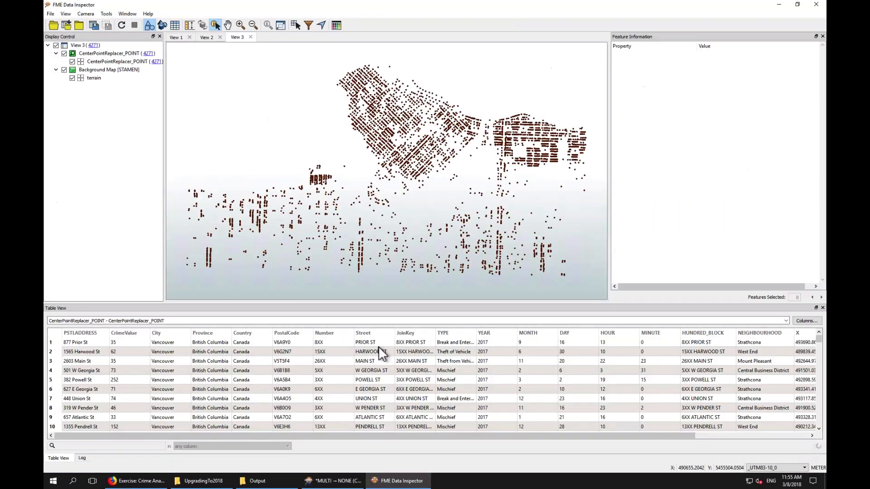
pyautogui.click(380, 346)
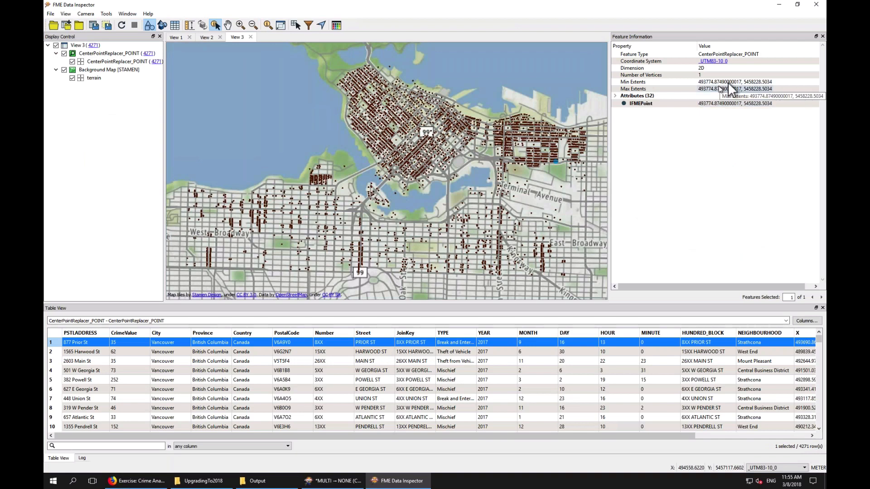
pyautogui.click(779, 6)
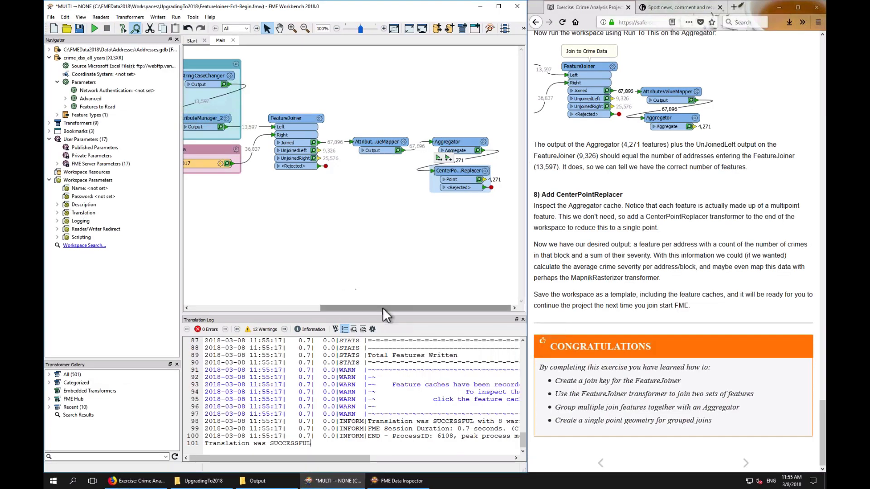
# Add a FeatureMerger transformer to the canvas below the FeatureJoiner
pyautogui.moveTo(382, 308)
pyautogui.mouseDown()
pyautogui.moveTo(365, 308)
pyautogui.moveTo(382, 308)
pyautogui.mouseUp()
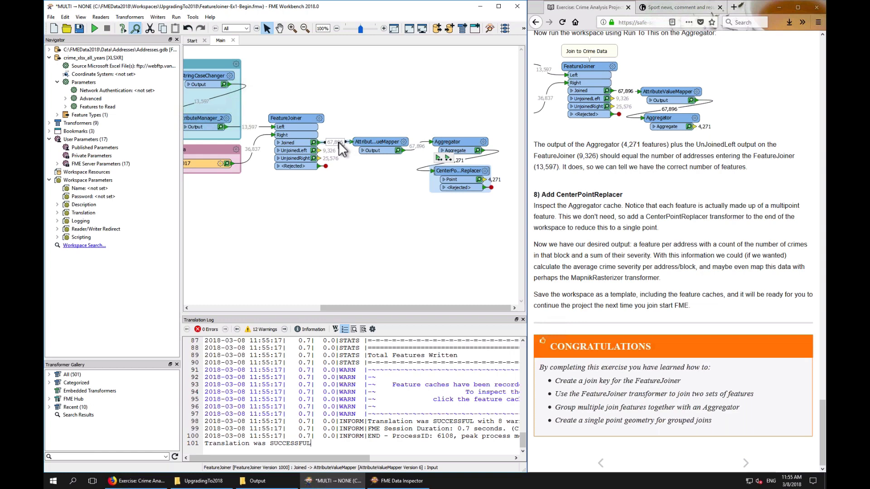
pyautogui.click(295, 211)
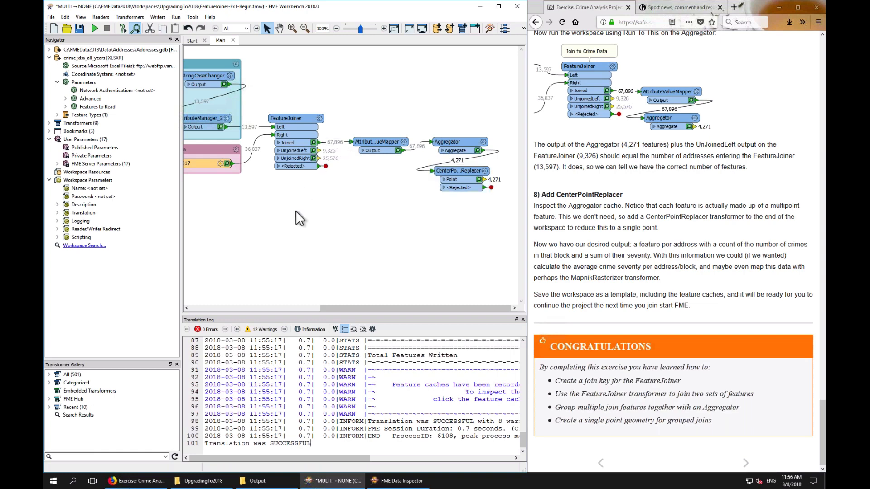
pyautogui.write('uremer')
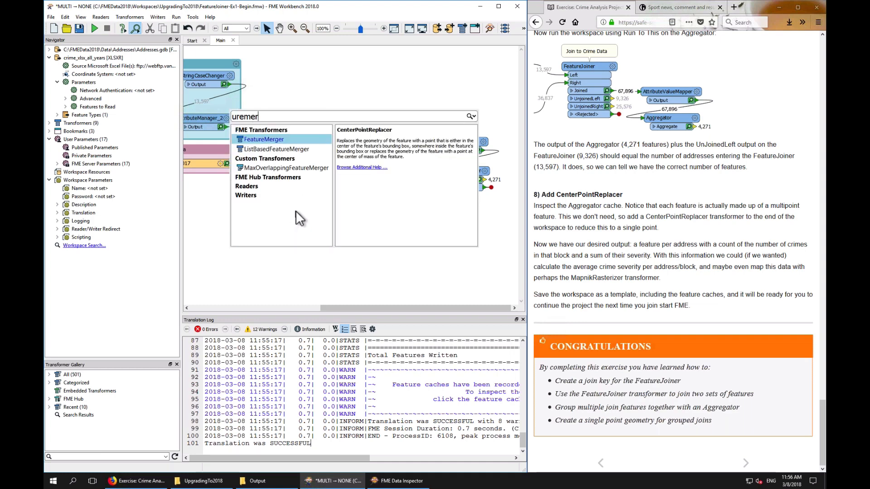
pyautogui.press('Return')
pyautogui.moveTo(350, 217); pyautogui.dragTo(316, 199)
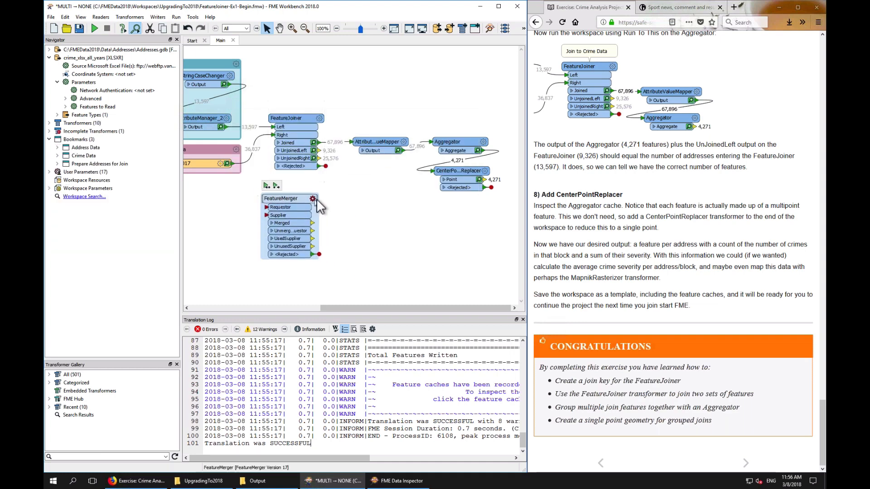
# Configure the FeatureMerger to process duplicate suppliers and generate a list named ListOfCrimes with all attributes
pyautogui.click(312, 198)
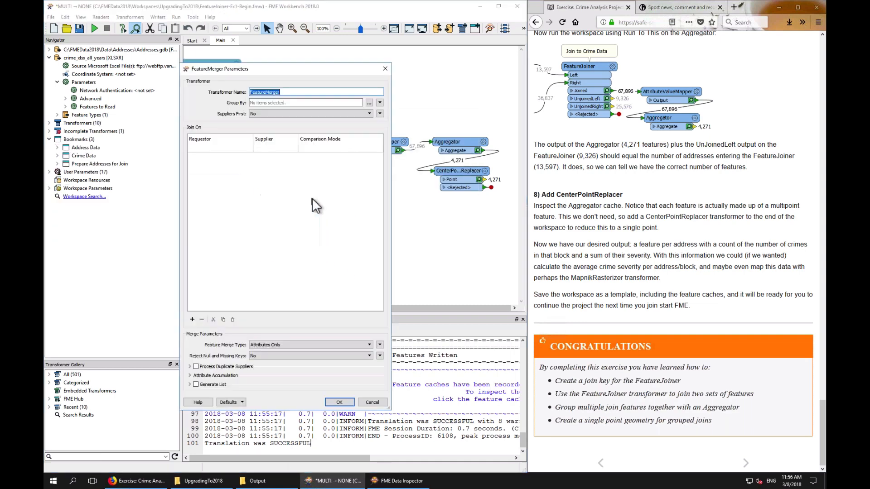
pyautogui.click(196, 366)
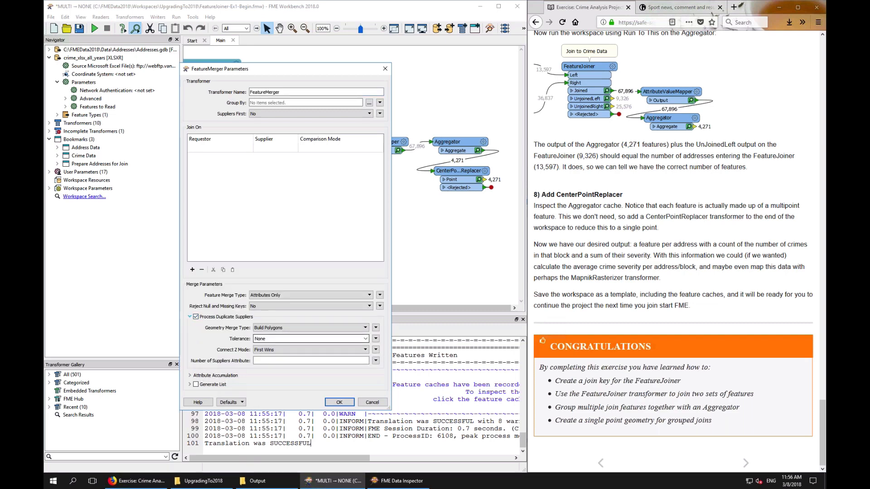
pyautogui.click(266, 361)
pyautogui.click(195, 385)
pyautogui.click(277, 357)
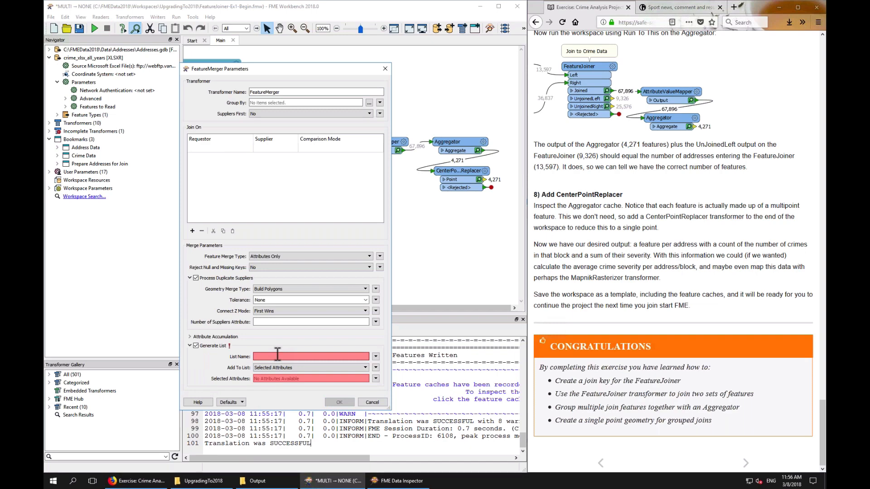
pyautogui.write('ListOfCrime')
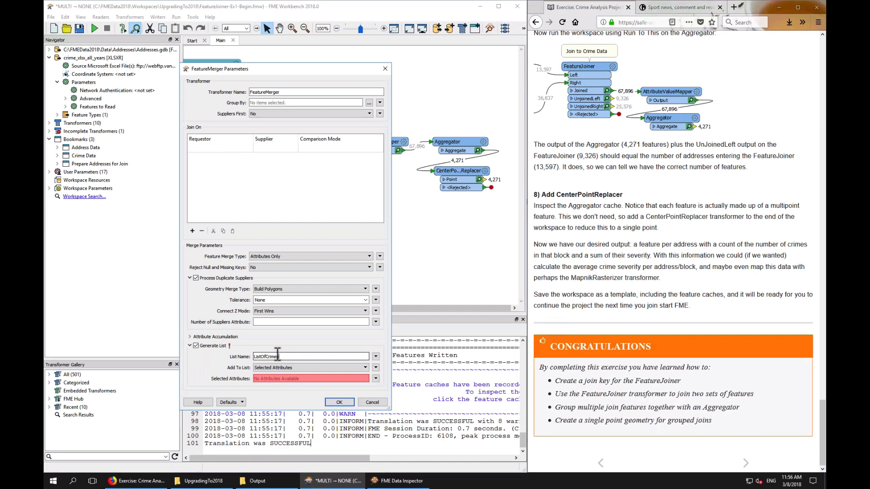
pyautogui.write('s')
pyautogui.click(281, 368)
pyautogui.click(274, 375)
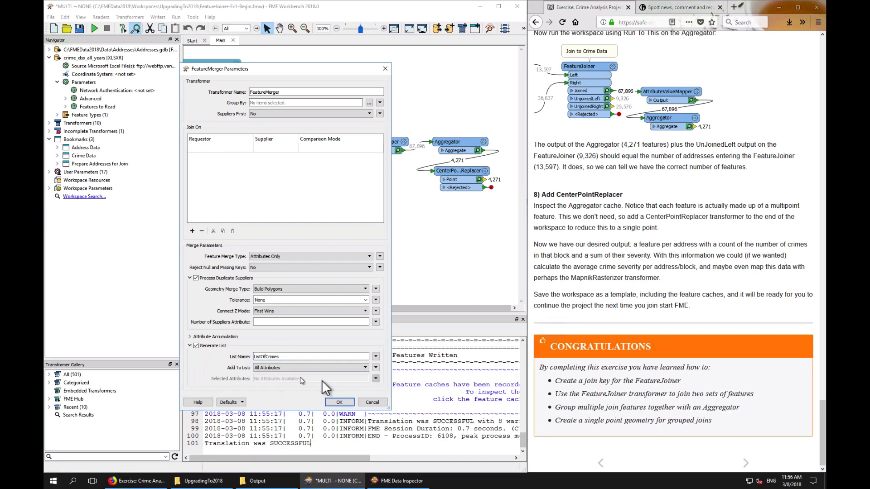
pyautogui.click(336, 402)
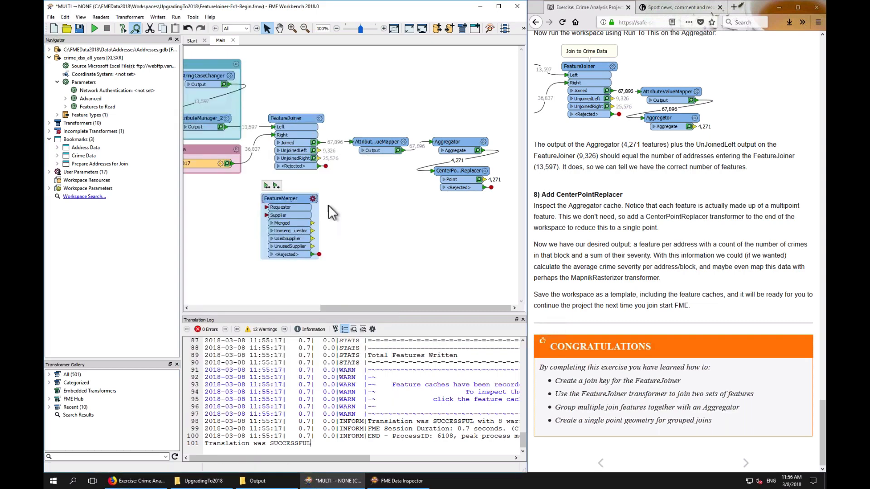
# Add a ListExploder connected to the FeatureMerger's Merged output
pyautogui.write('listex')
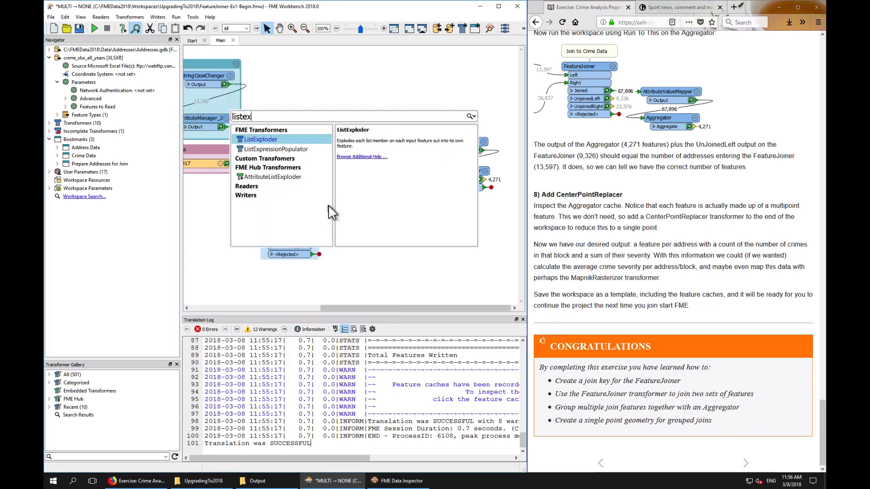
pyautogui.press('Return')
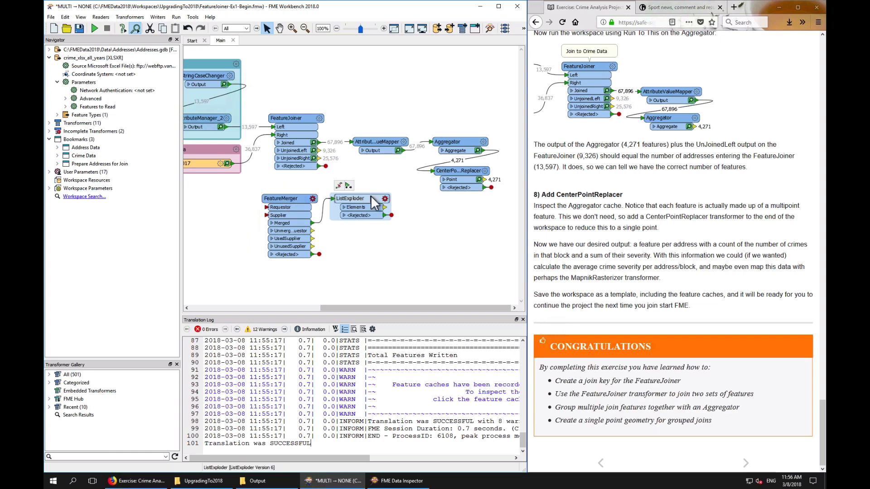
pyautogui.moveTo(370, 195); pyautogui.dragTo(363, 207)
pyautogui.click(394, 224)
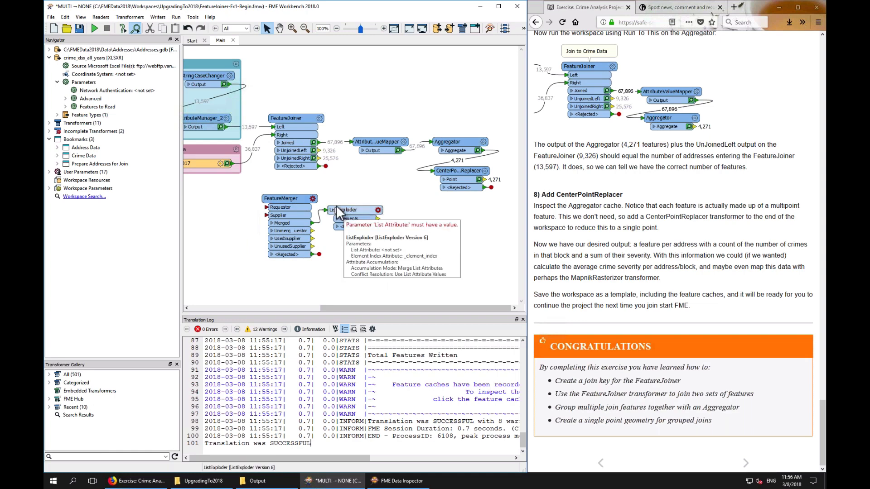
pyautogui.click(460, 145)
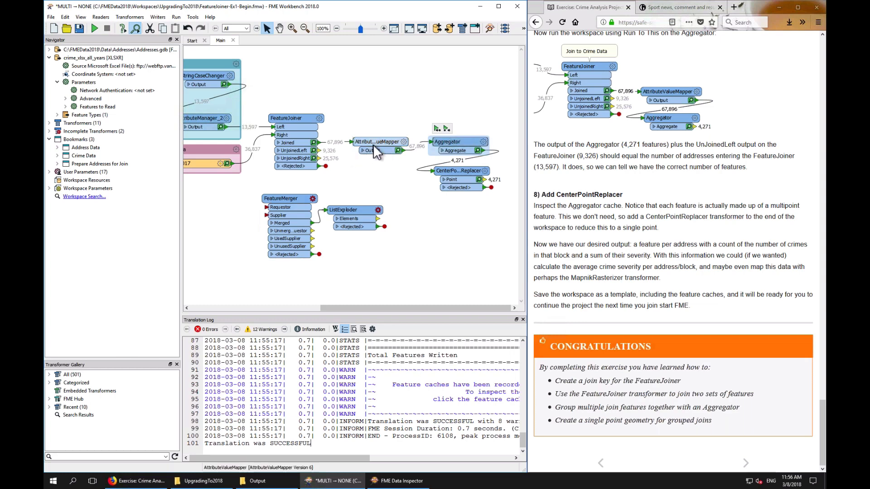
pyautogui.moveTo(385, 142); pyautogui.dragTo(381, 143)
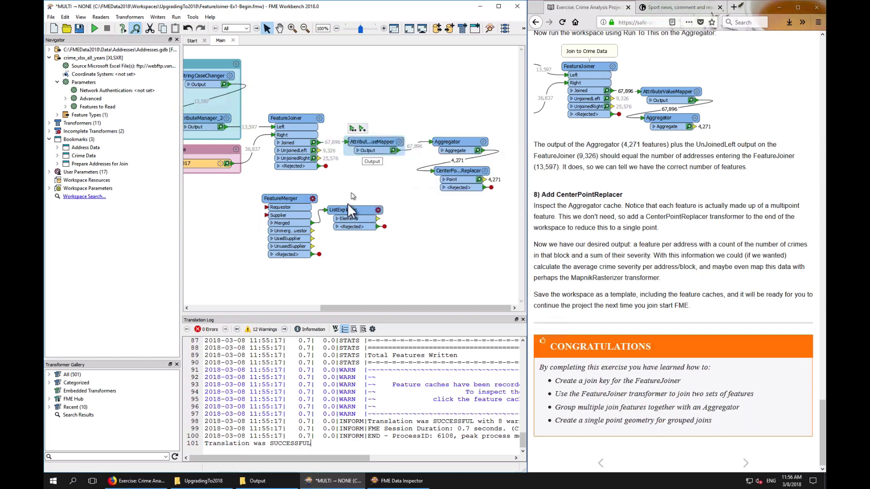
pyautogui.click(271, 197)
pyautogui.click(403, 220)
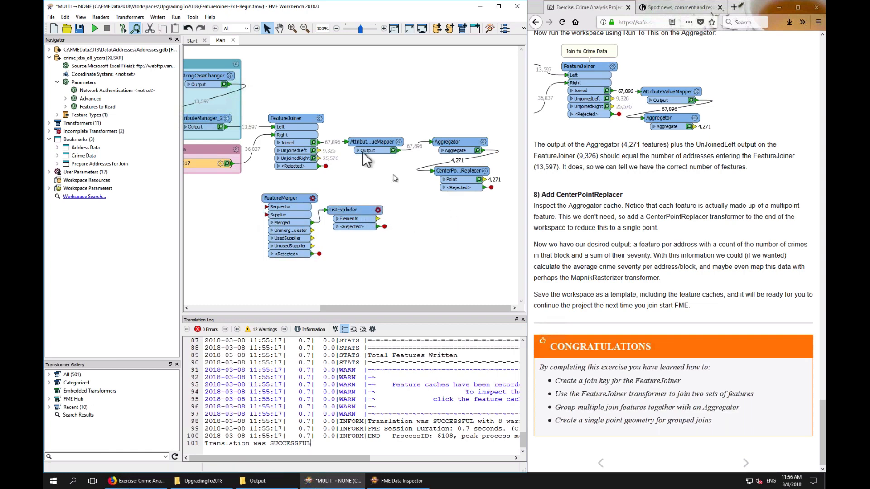
pyautogui.moveTo(274, 98); pyautogui.dragTo(475, 175)
pyautogui.click(347, 123)
# Advance the tutorial to the Course Wrap-Up and Product Information pages
pyautogui.click(748, 463)
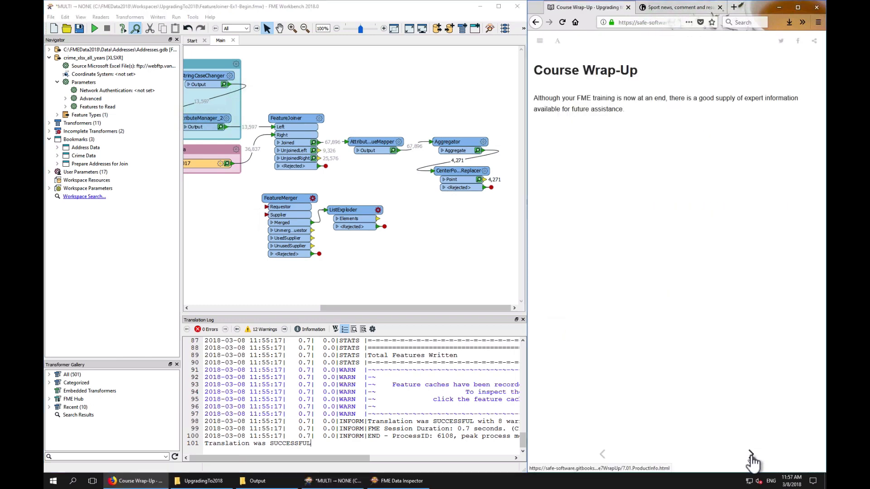
pyautogui.click(751, 462)
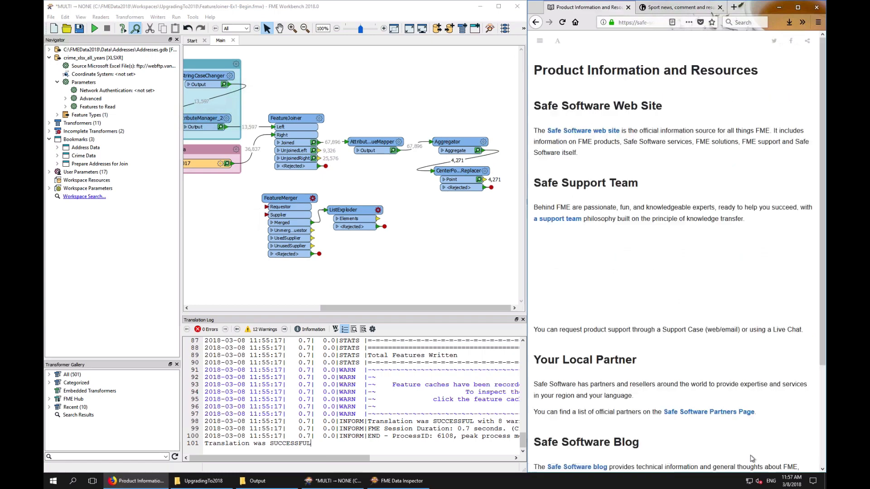